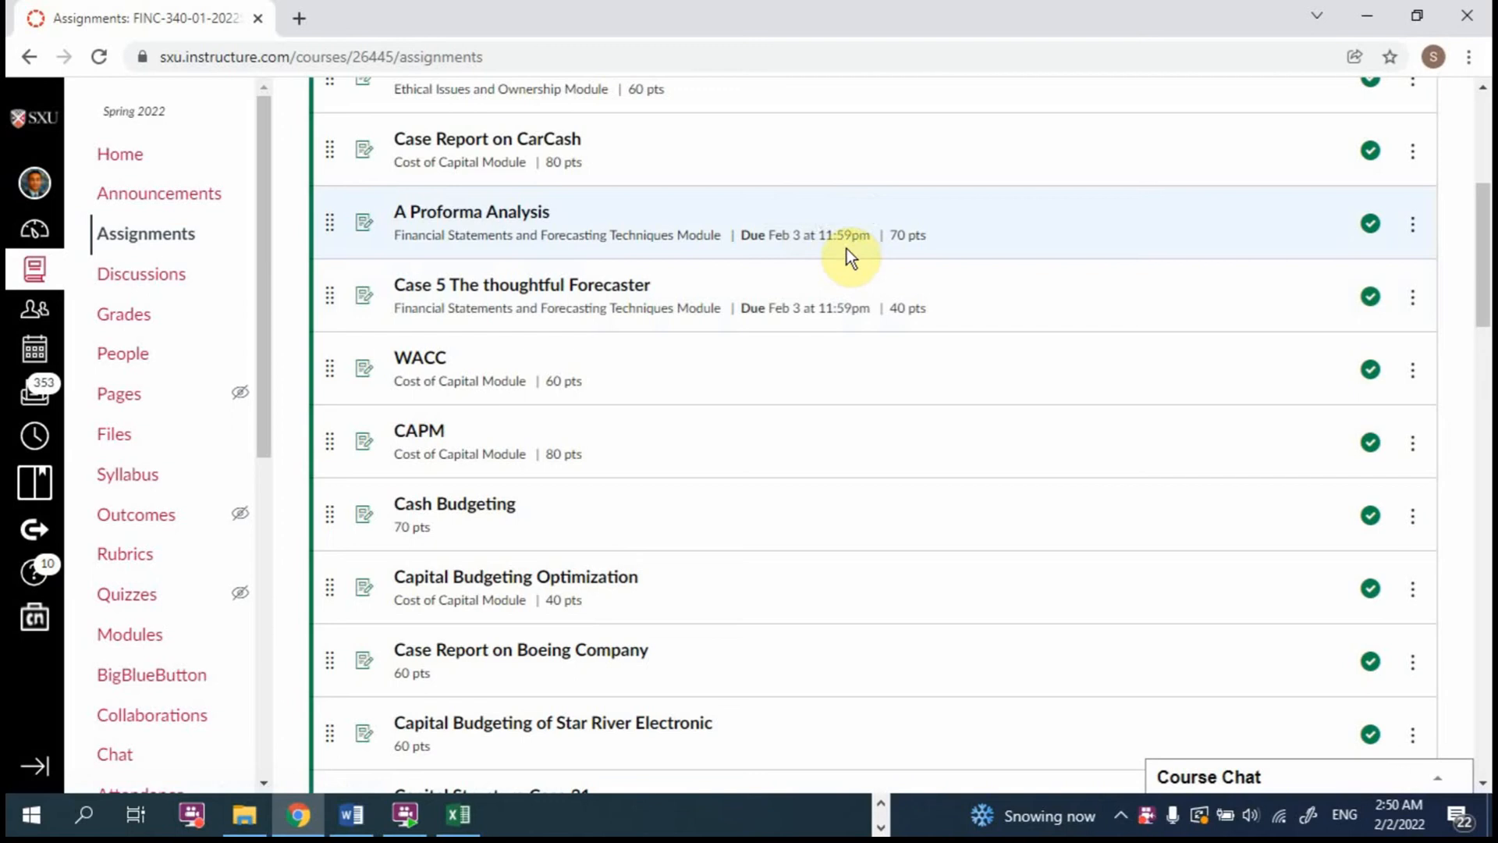
# Step: Open the A Proforma Analysis assignment, and look through the Balance Sheet and Sales in History sheets of the Proforma start workbook in Excel
pyautogui.click(517, 215)
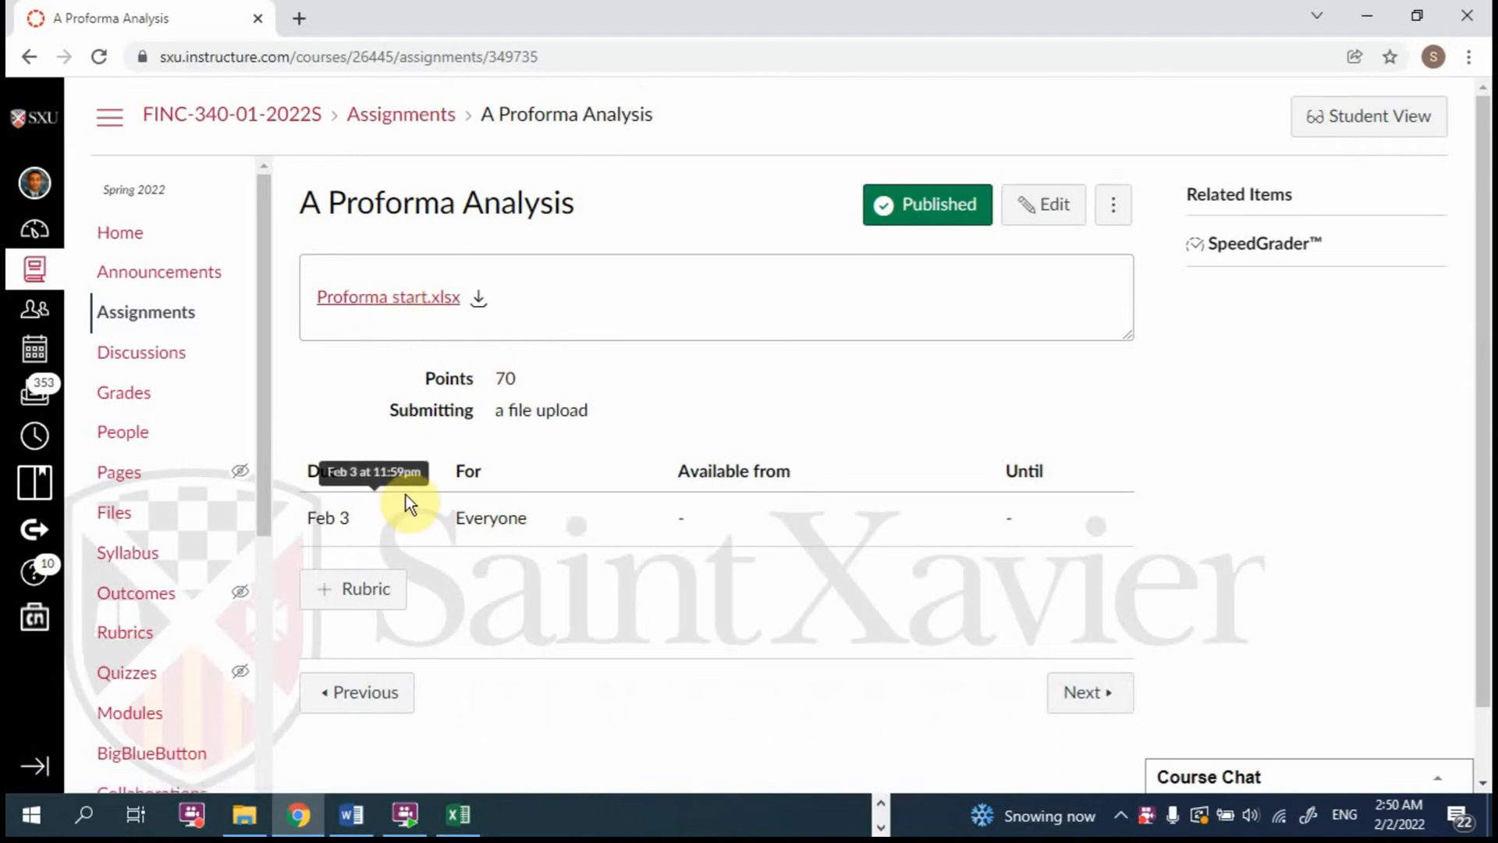
pyautogui.click(458, 810)
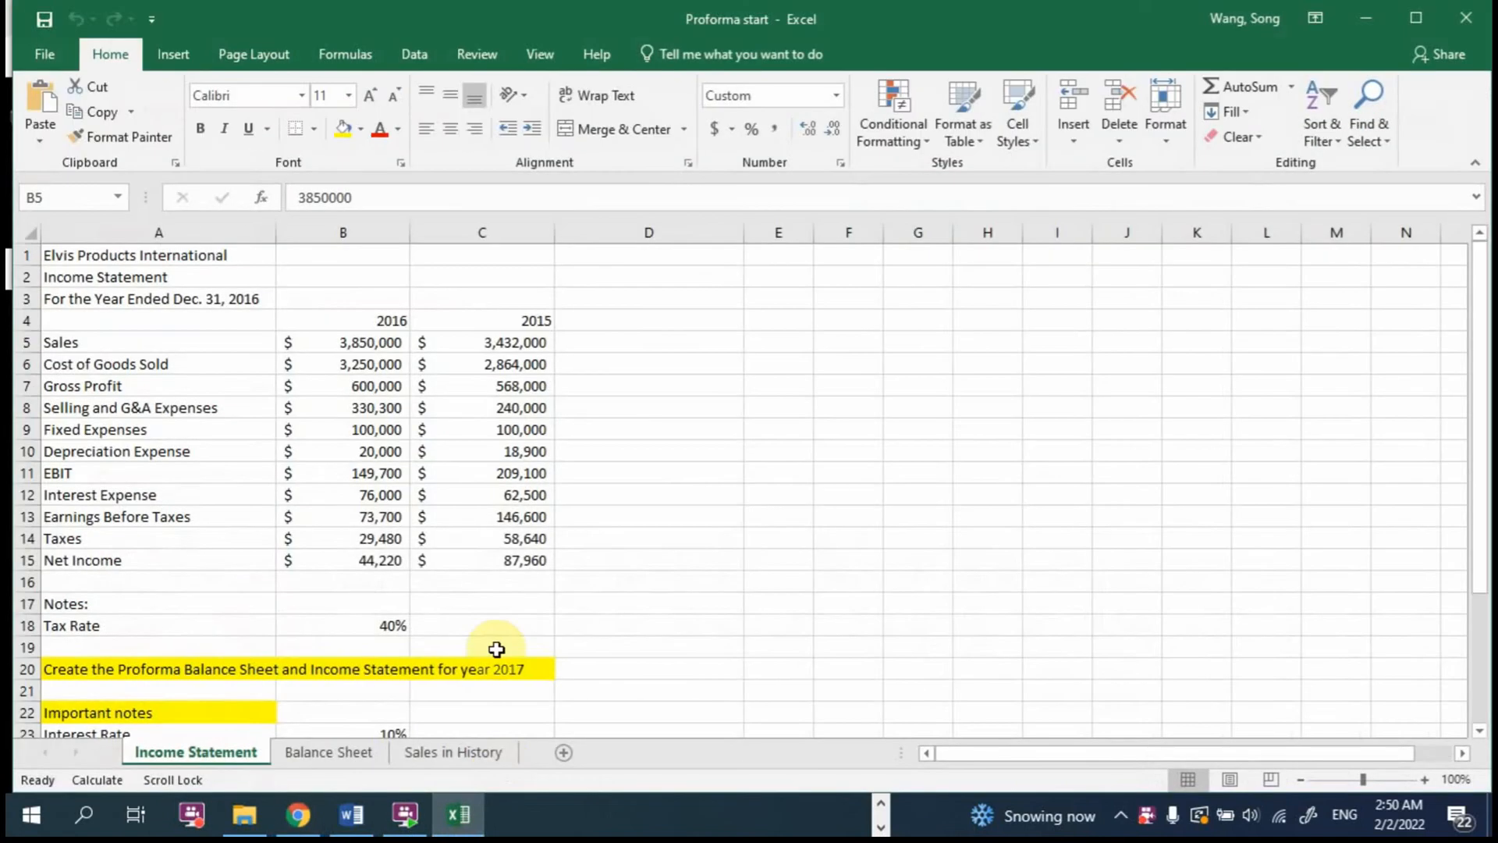
pyautogui.click(354, 751)
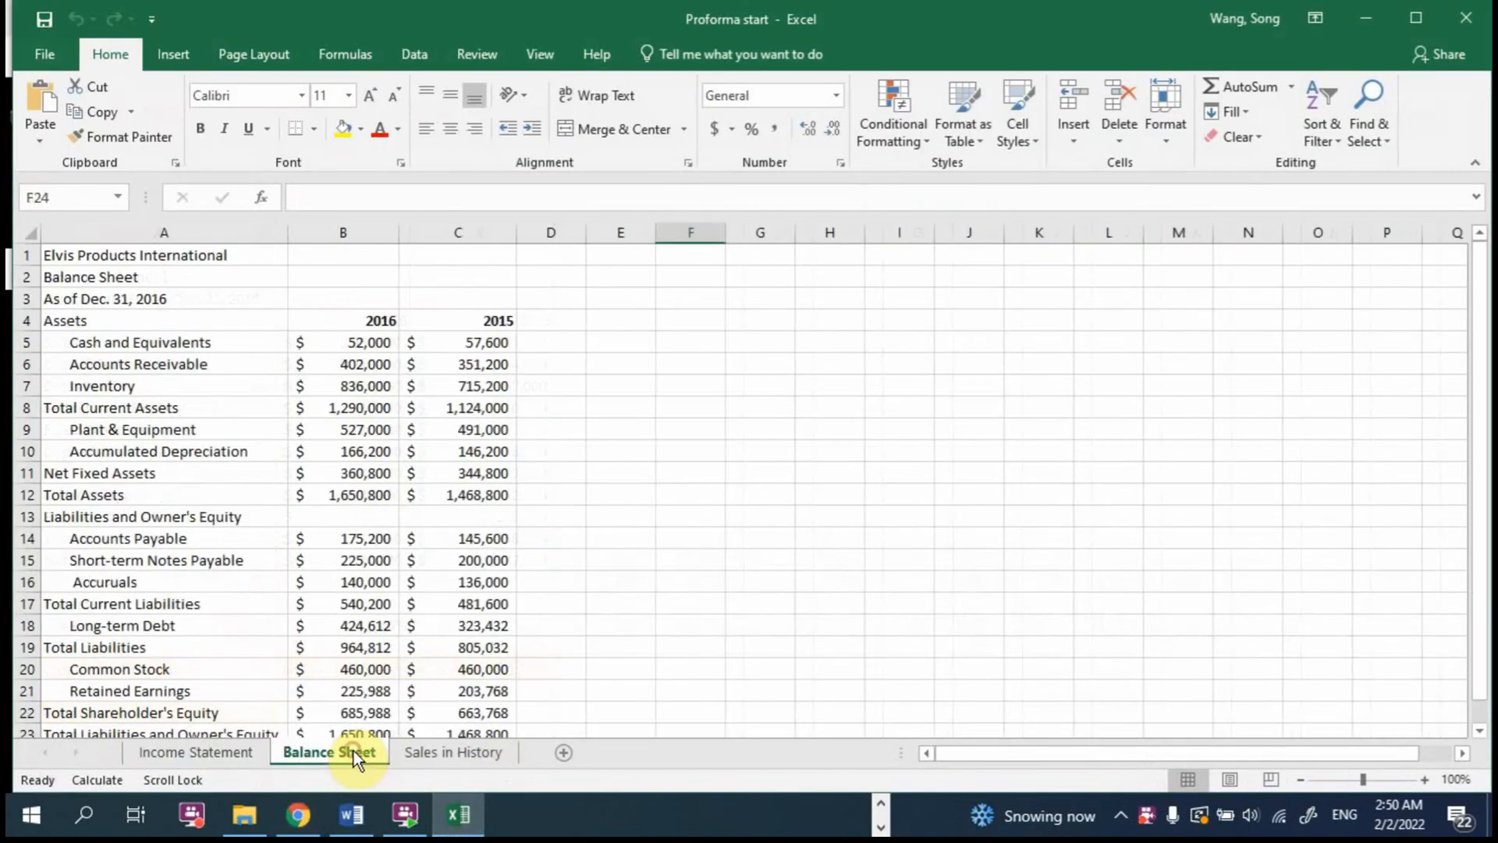
pyautogui.scroll(-4, 499, 624)
pyautogui.scroll(4, 499, 624)
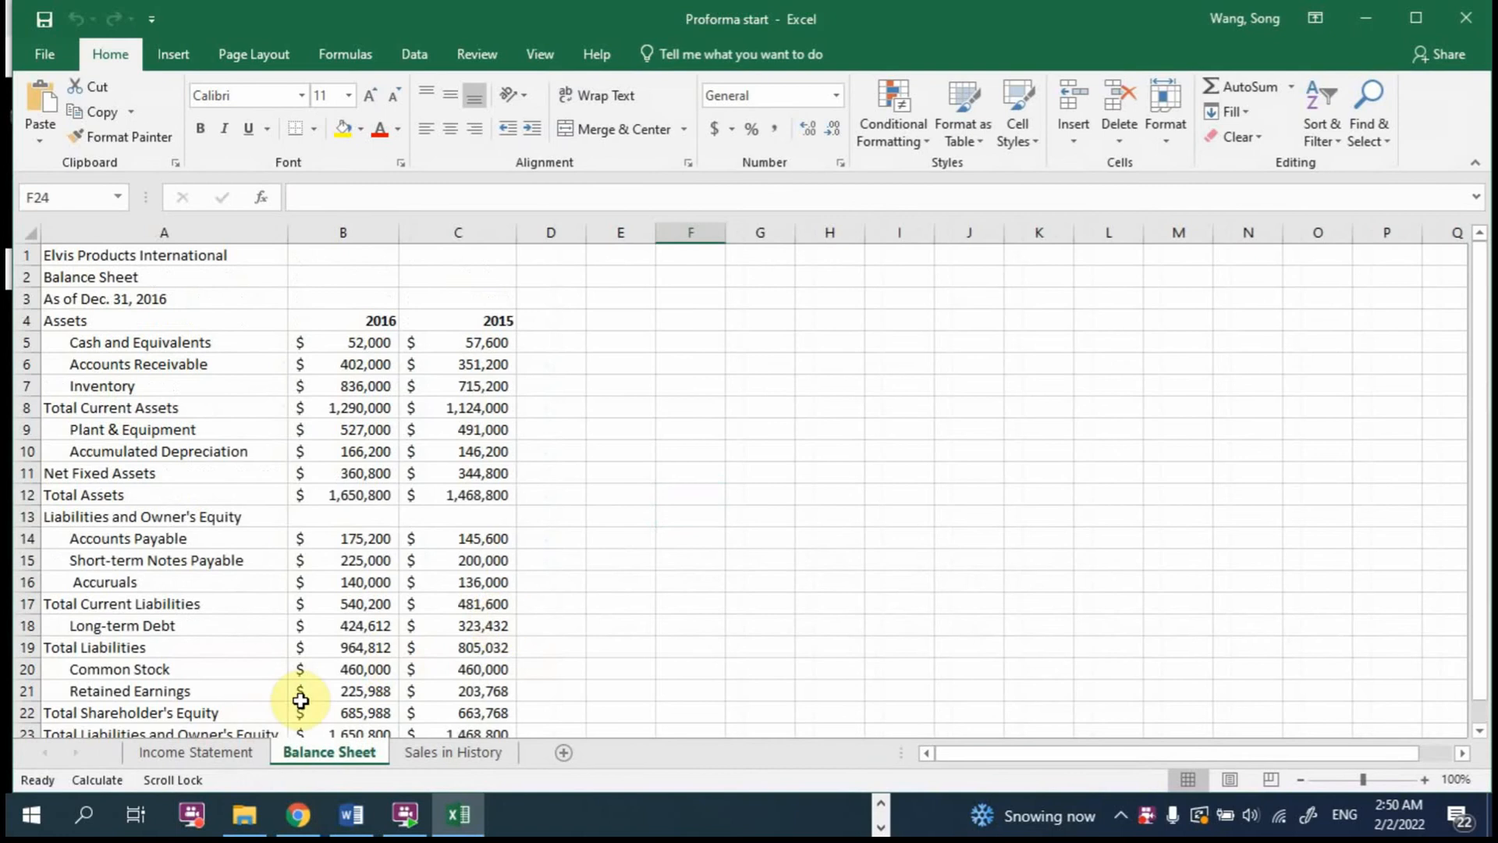
pyautogui.click(207, 752)
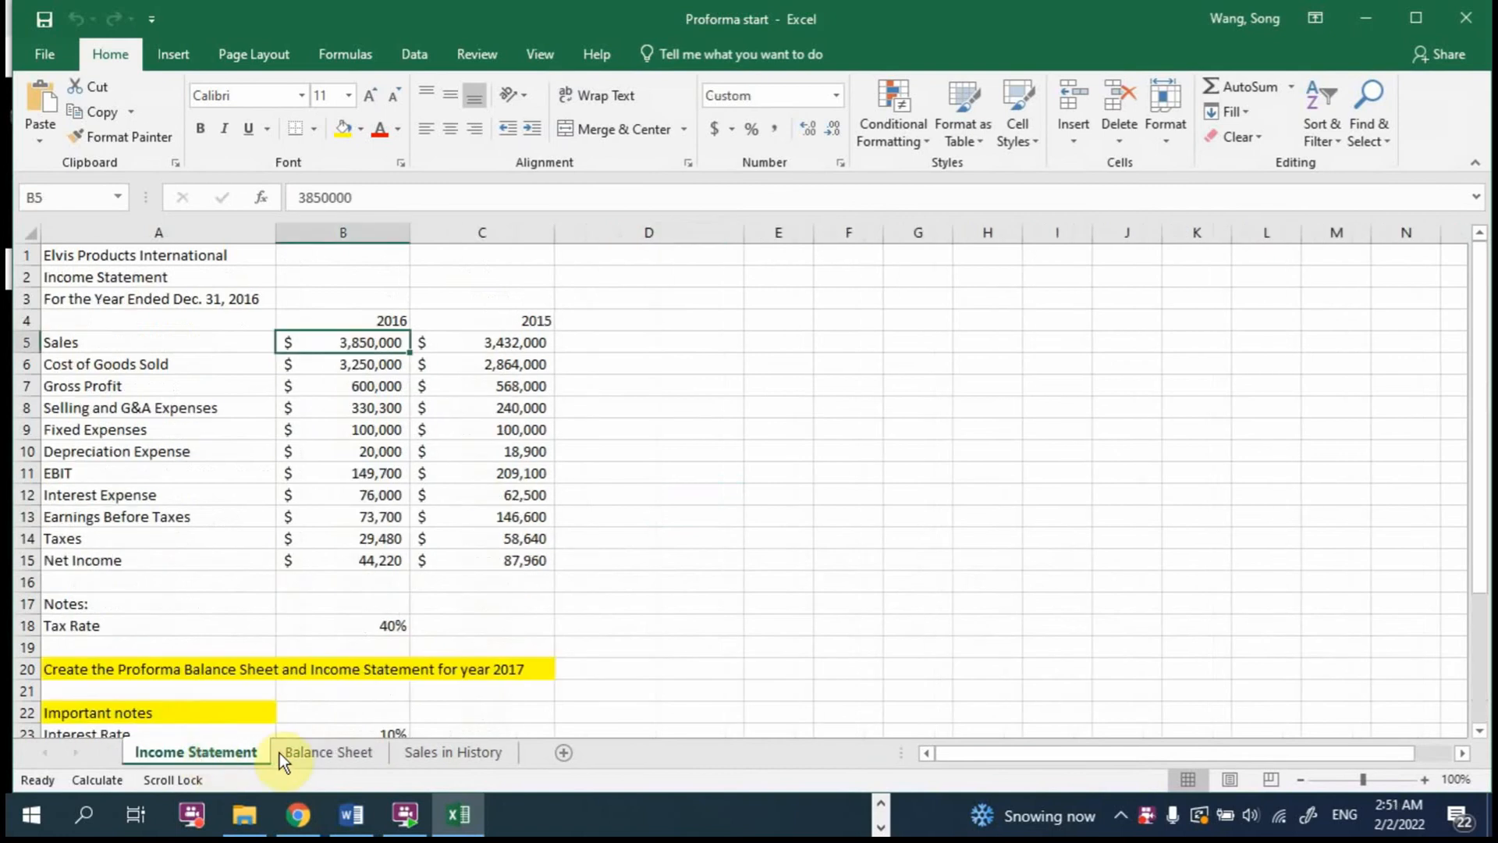
pyautogui.click(442, 753)
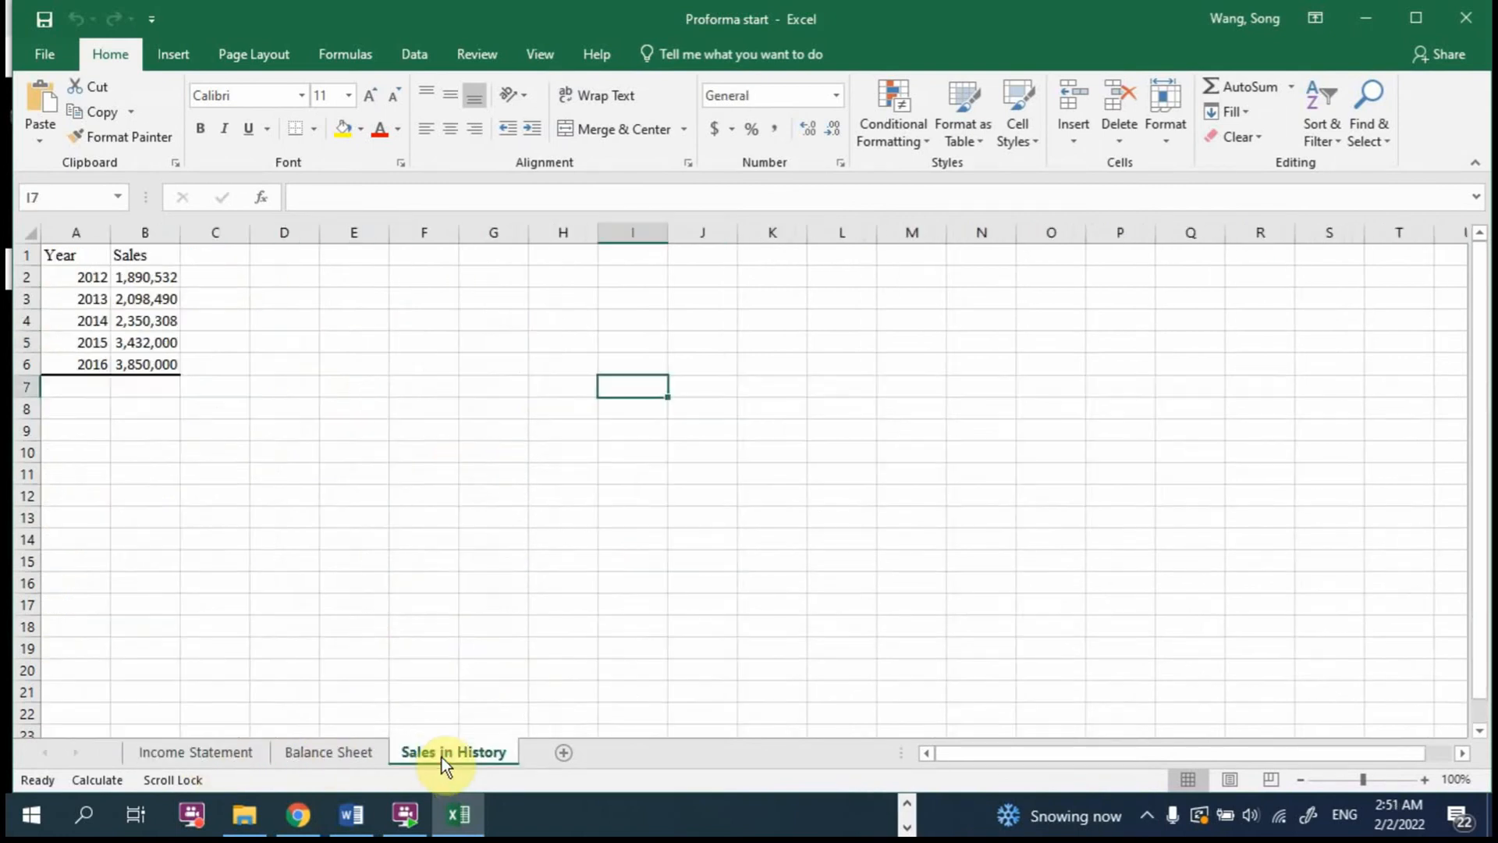
# Step: Read the Income Statement sheet's 2016 and 2015 columns and its notes on creating the 2017 pro forma statements
pyautogui.click(234, 754)
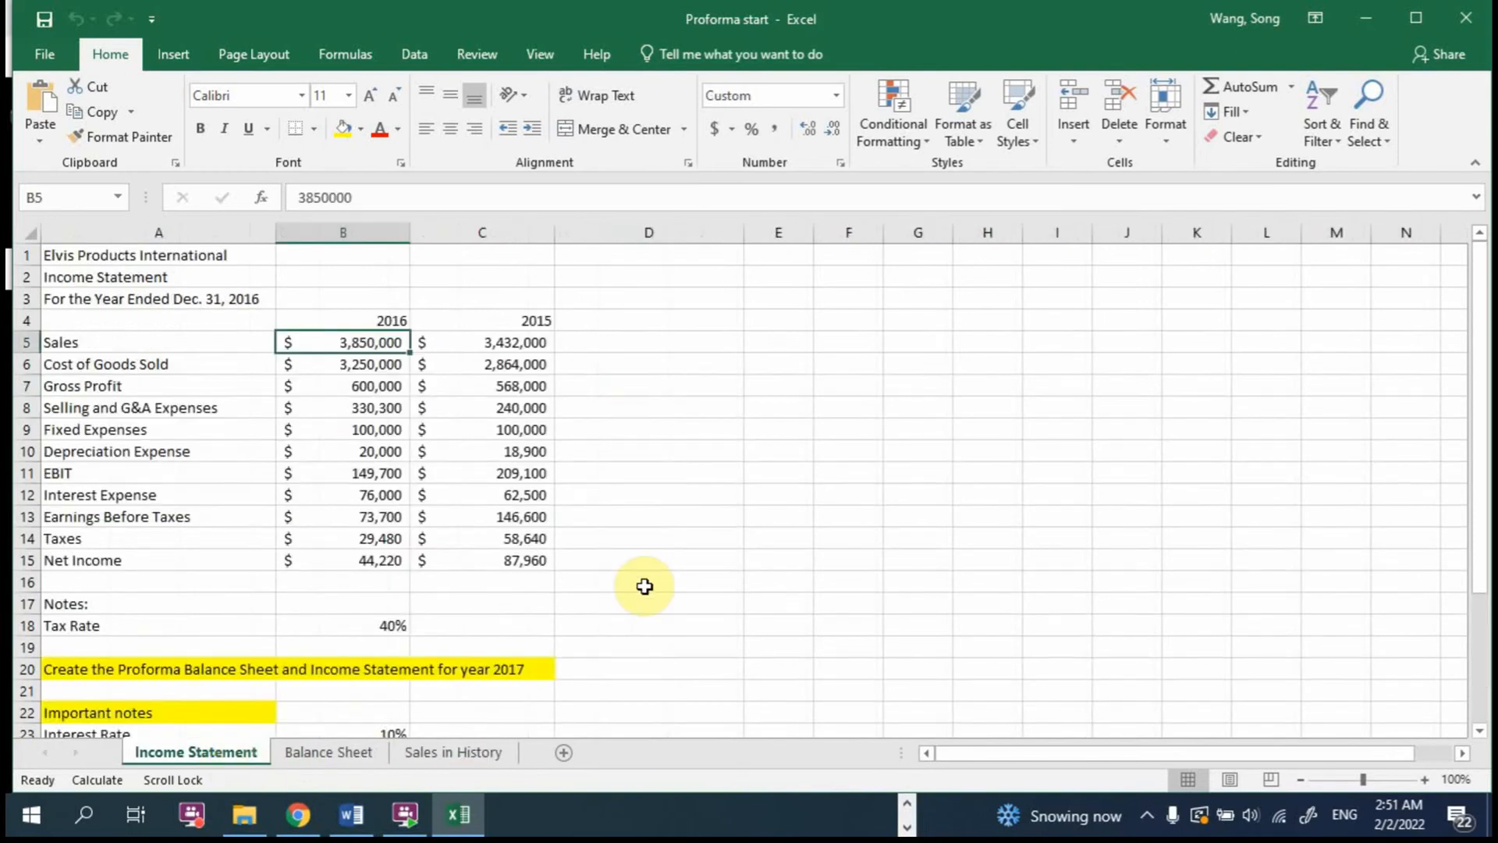
pyautogui.scroll(-2, 644, 586)
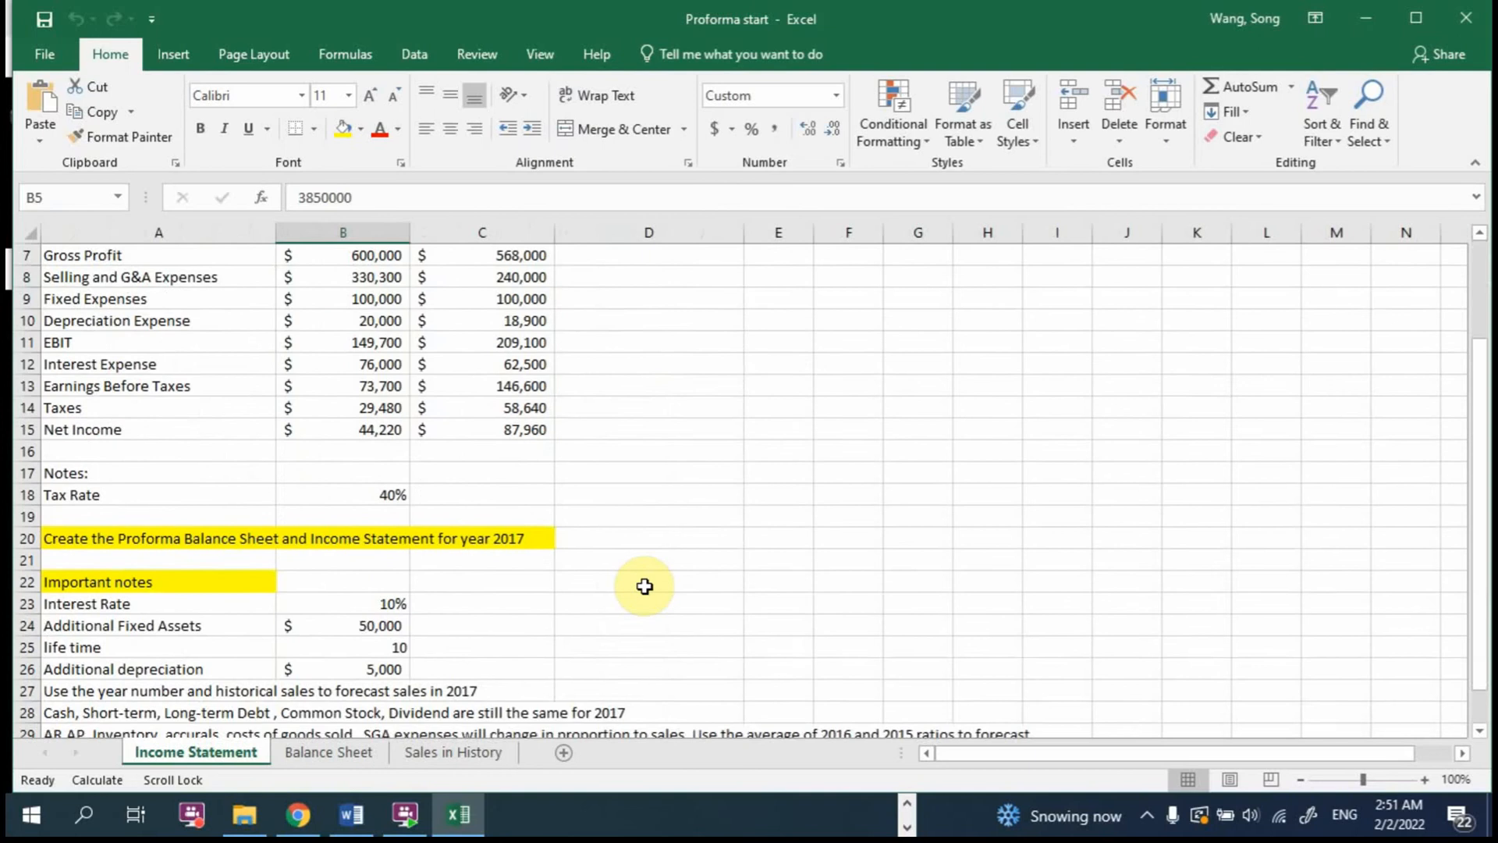
pyautogui.scroll(-2, 645, 586)
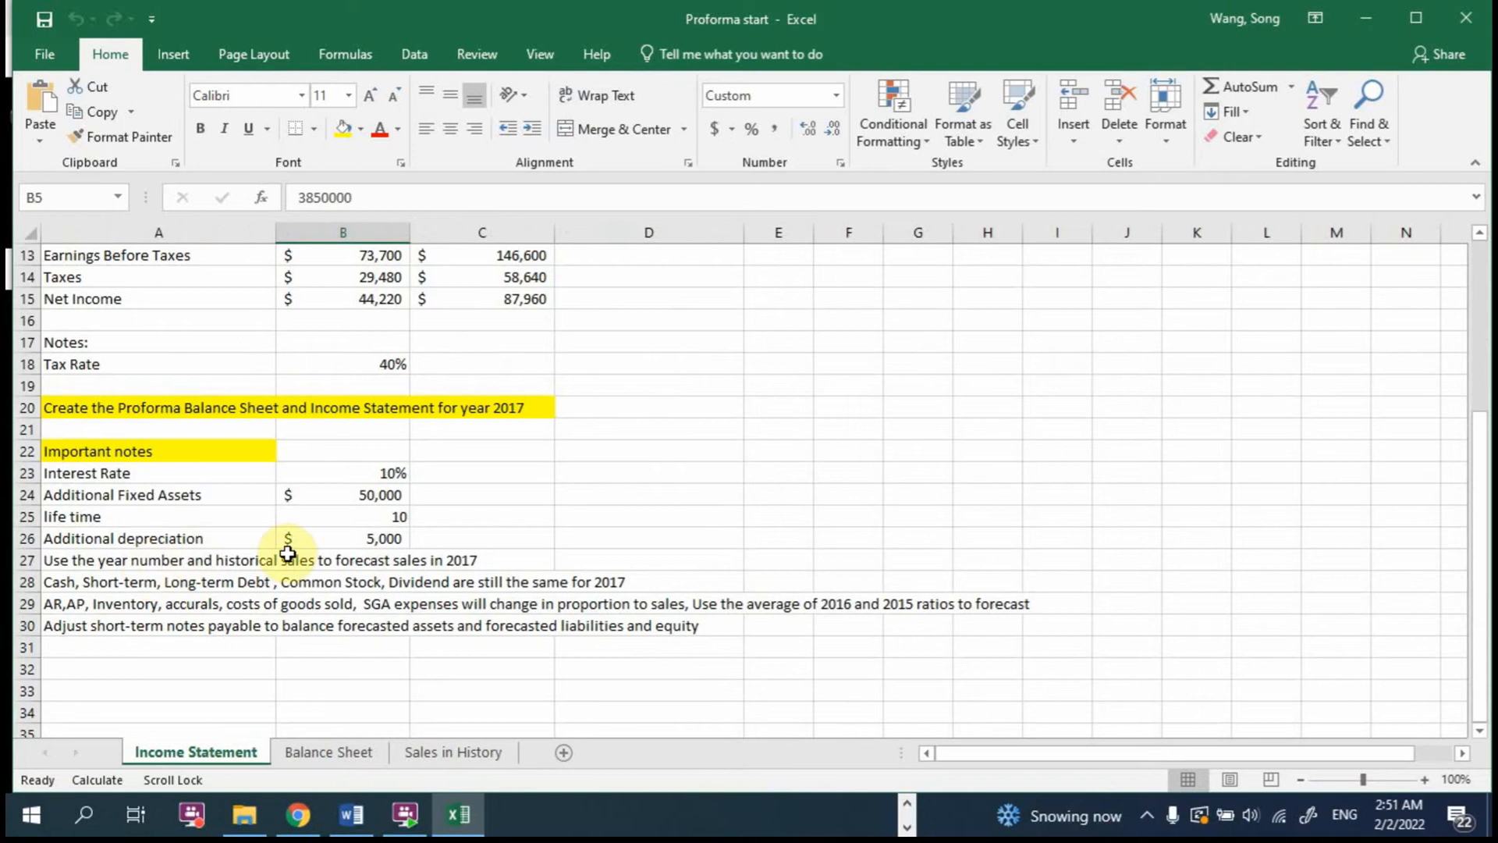
pyautogui.scroll(2, 343, 550)
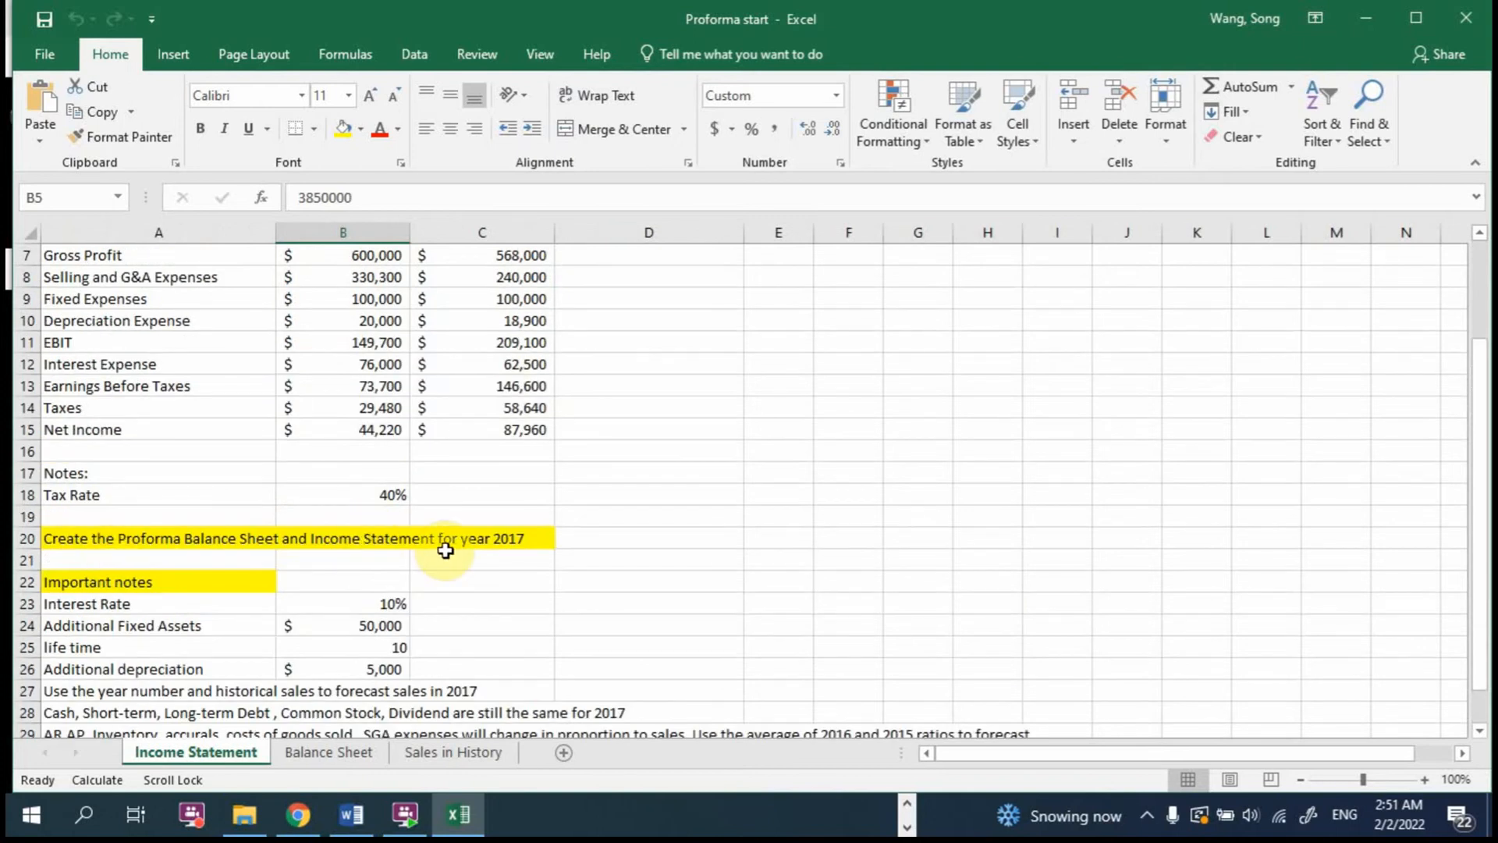
pyautogui.scroll(2, 446, 550)
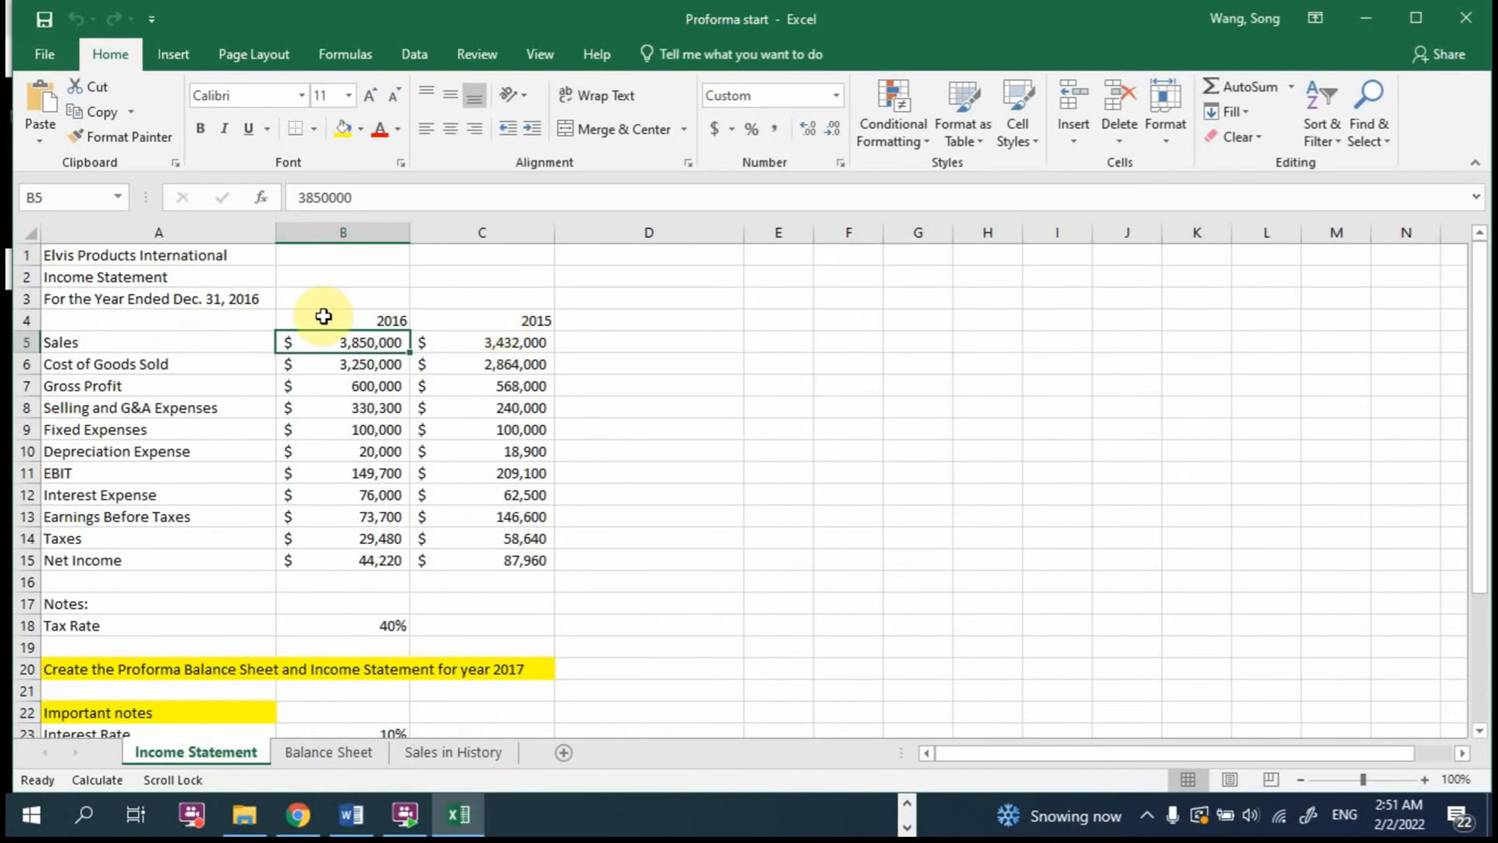
pyautogui.moveTo(320, 314); pyautogui.dragTo(489, 318)
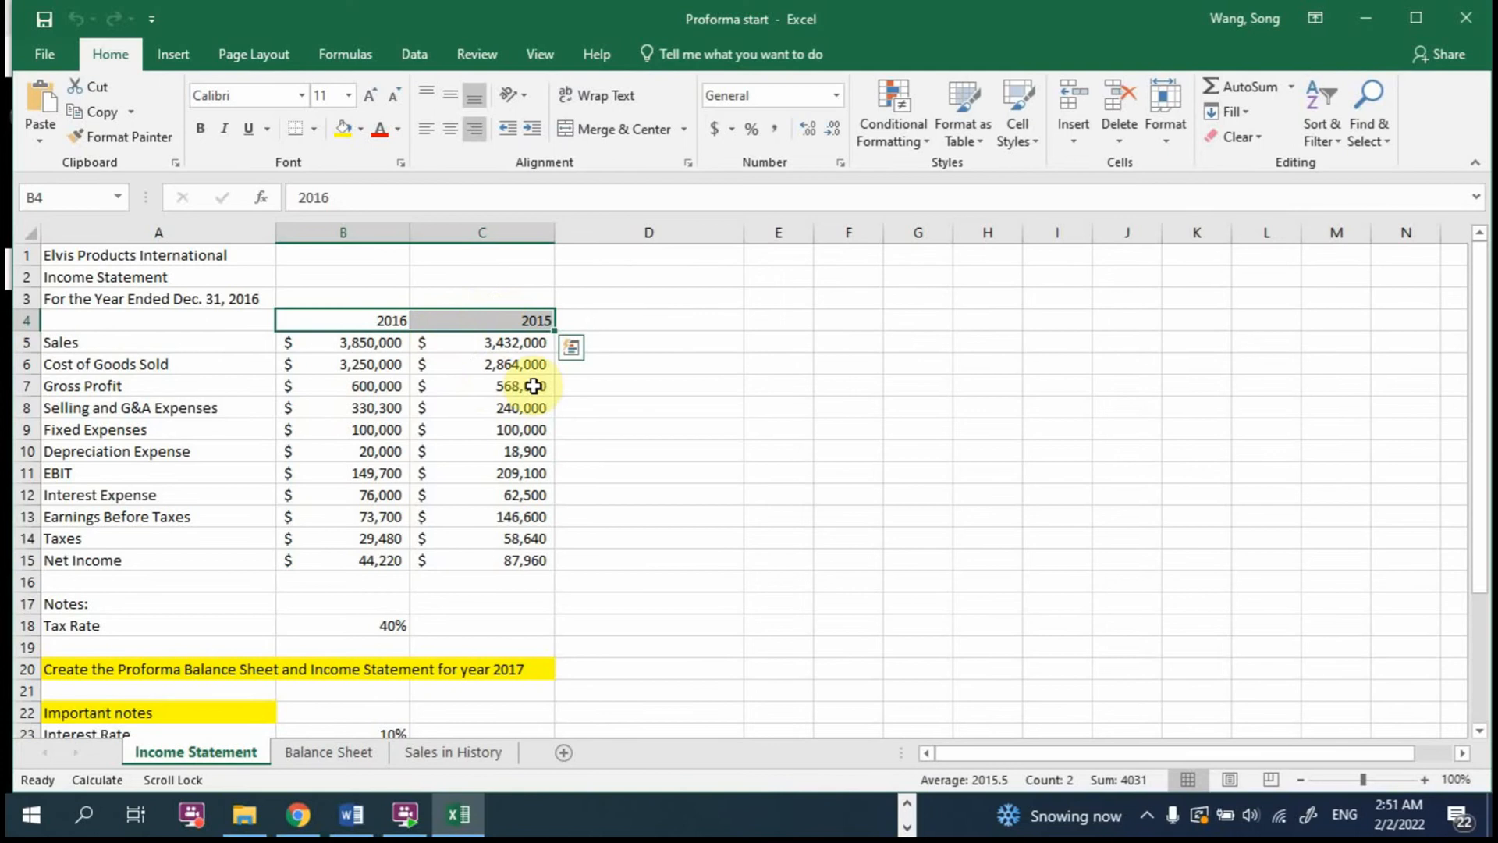
pyautogui.scroll(-2, 620, 454)
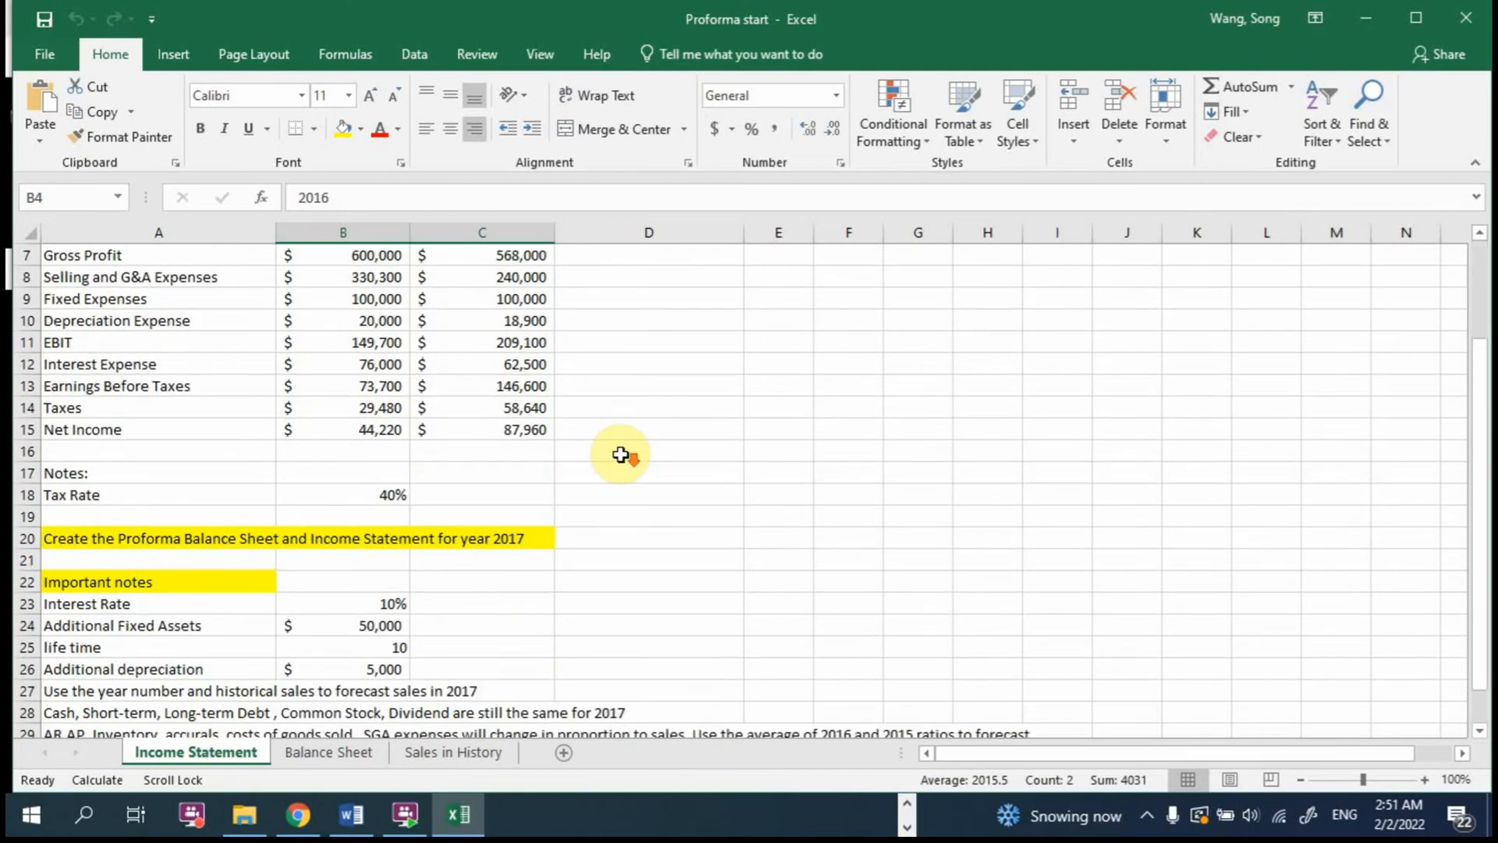
pyautogui.scroll(2, 621, 454)
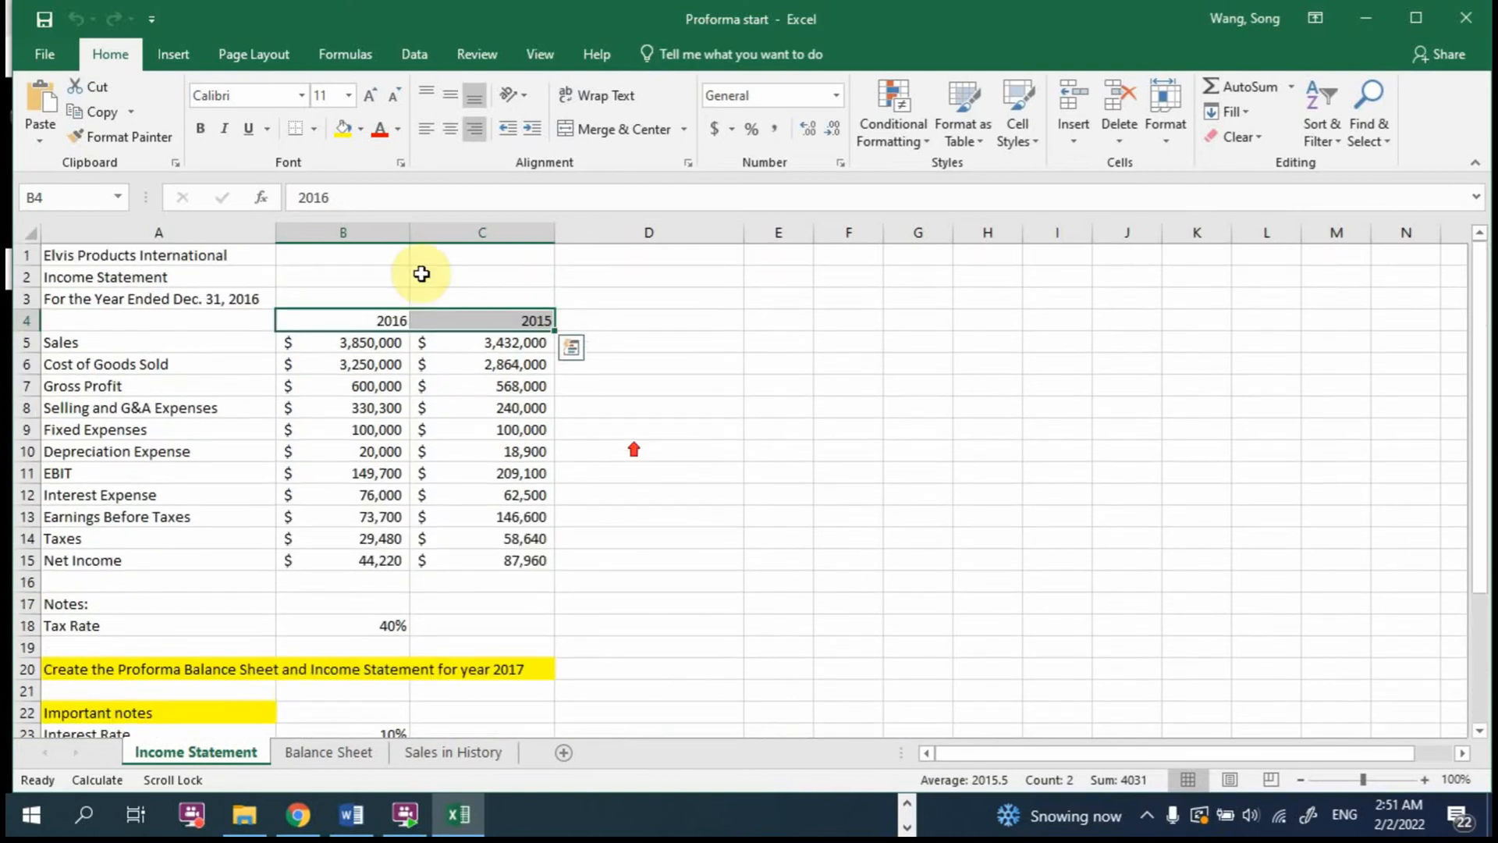
# Step: Insert a blank column before the 2016 figures on the Income Statement sheet
pyautogui.click(361, 229)
pyautogui.rightClick(362, 233)
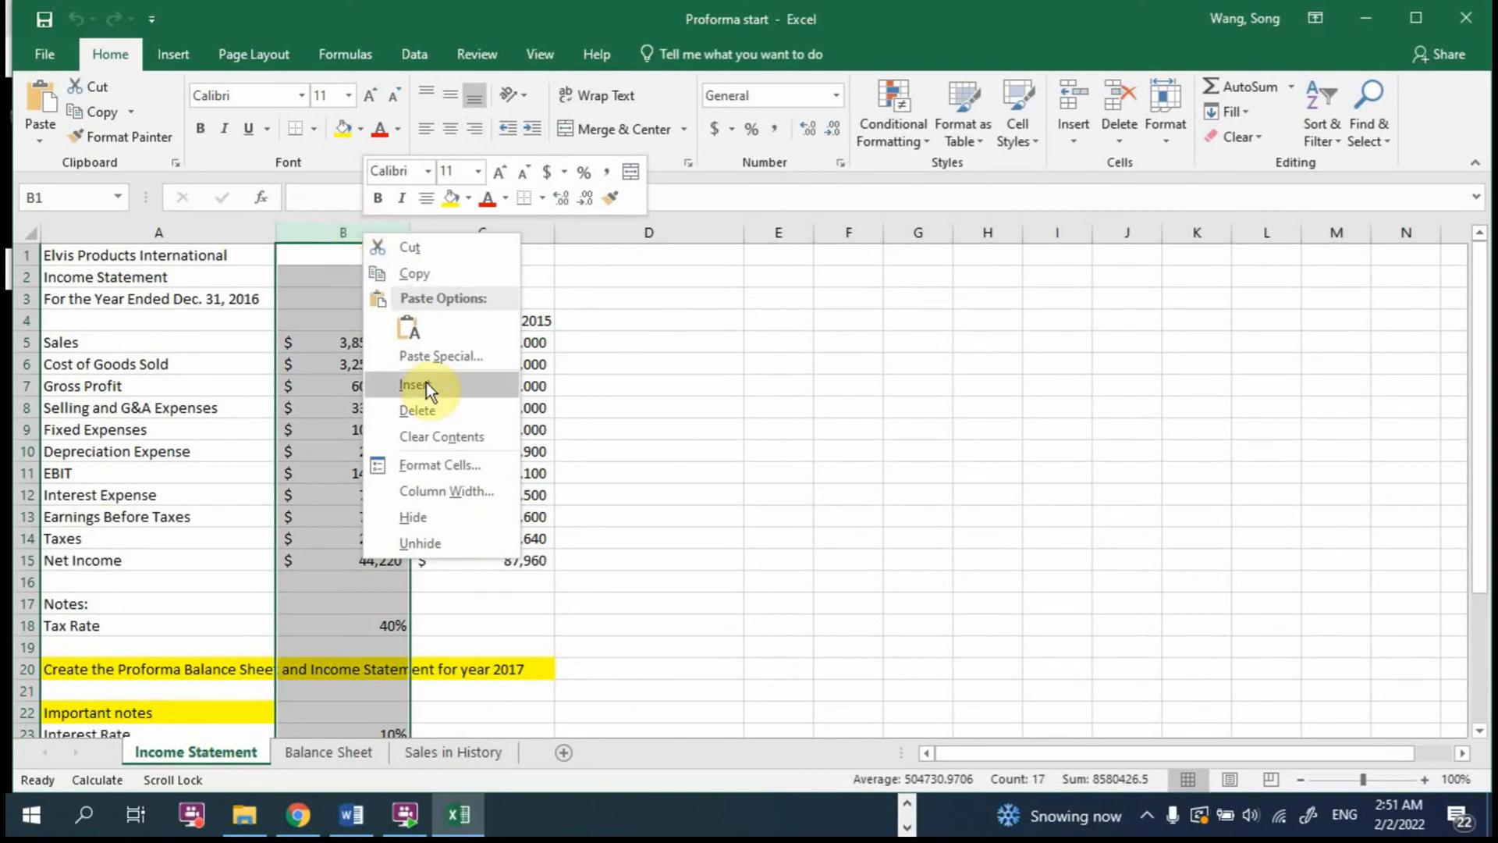
pyautogui.click(615, 348)
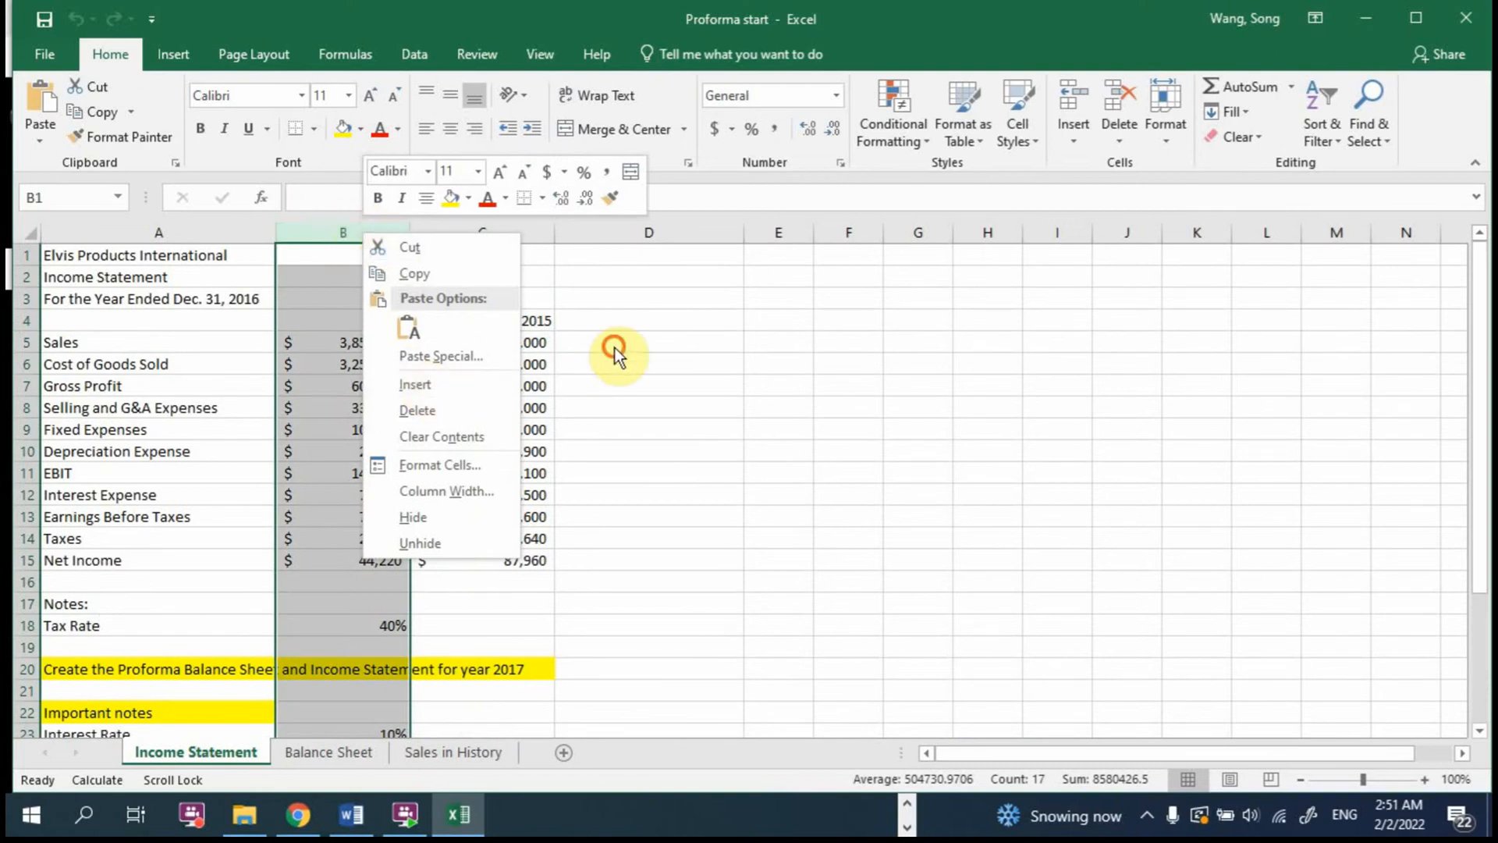
pyautogui.rightClick(346, 230)
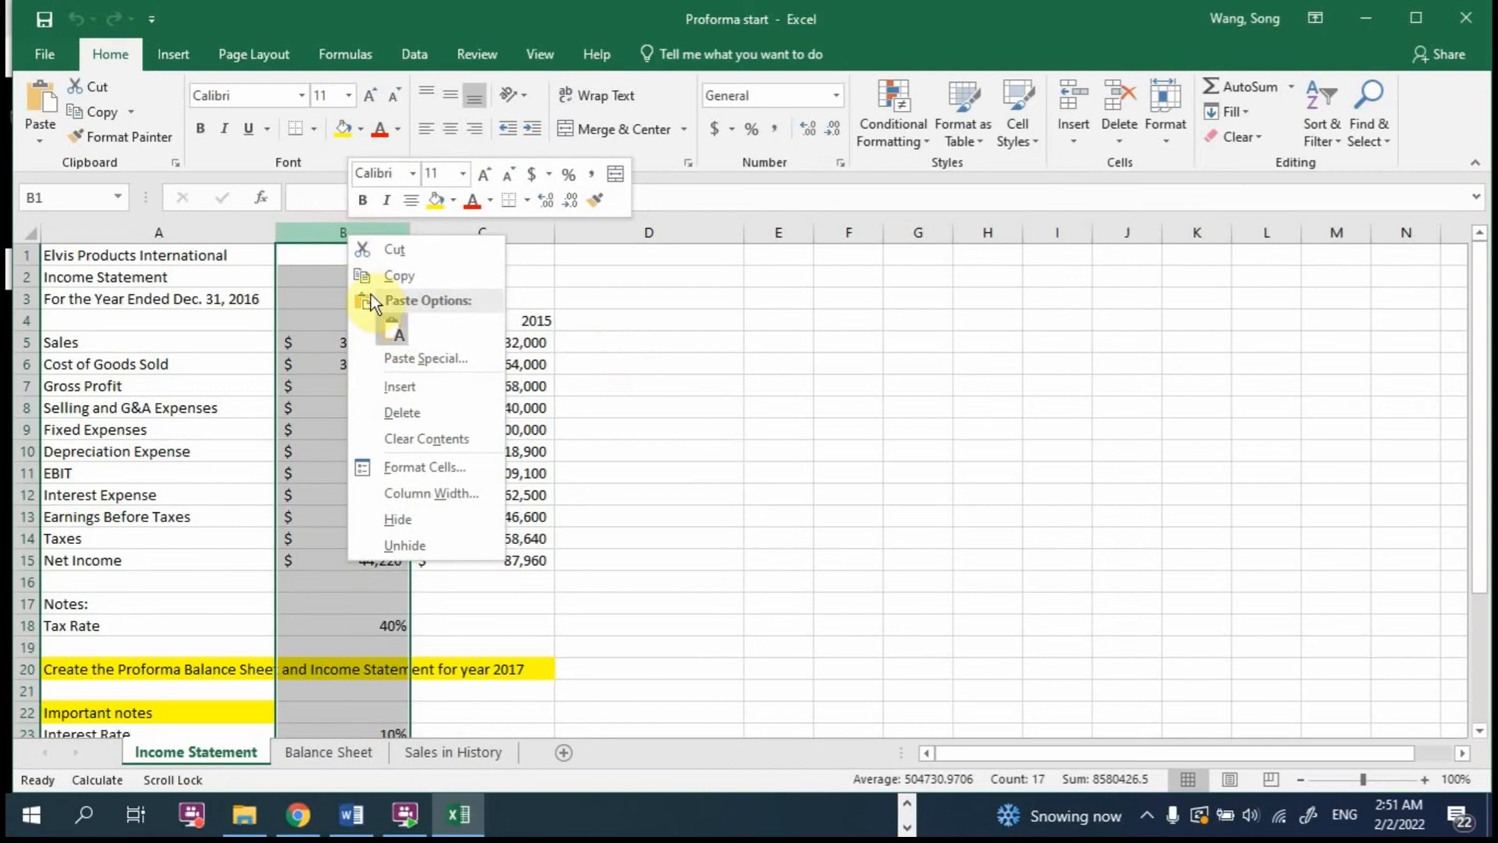
pyautogui.click(415, 387)
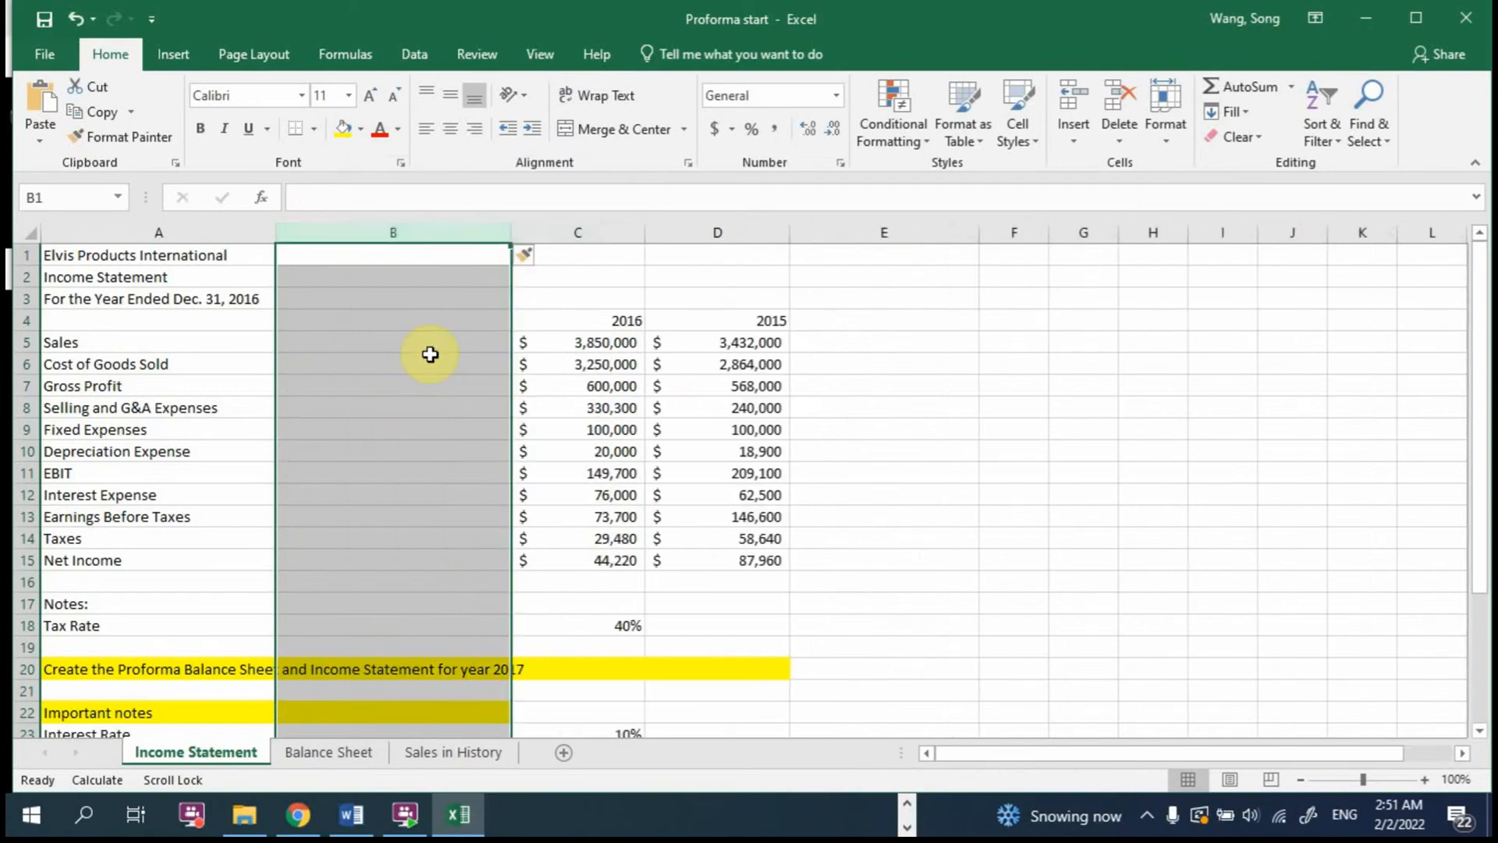
# Step: Enter the heading Pro-Forma 2017 in cell B4 of the Income Statement and narrow column B slightly
pyautogui.click(441, 326)
pyautogui.write('P')
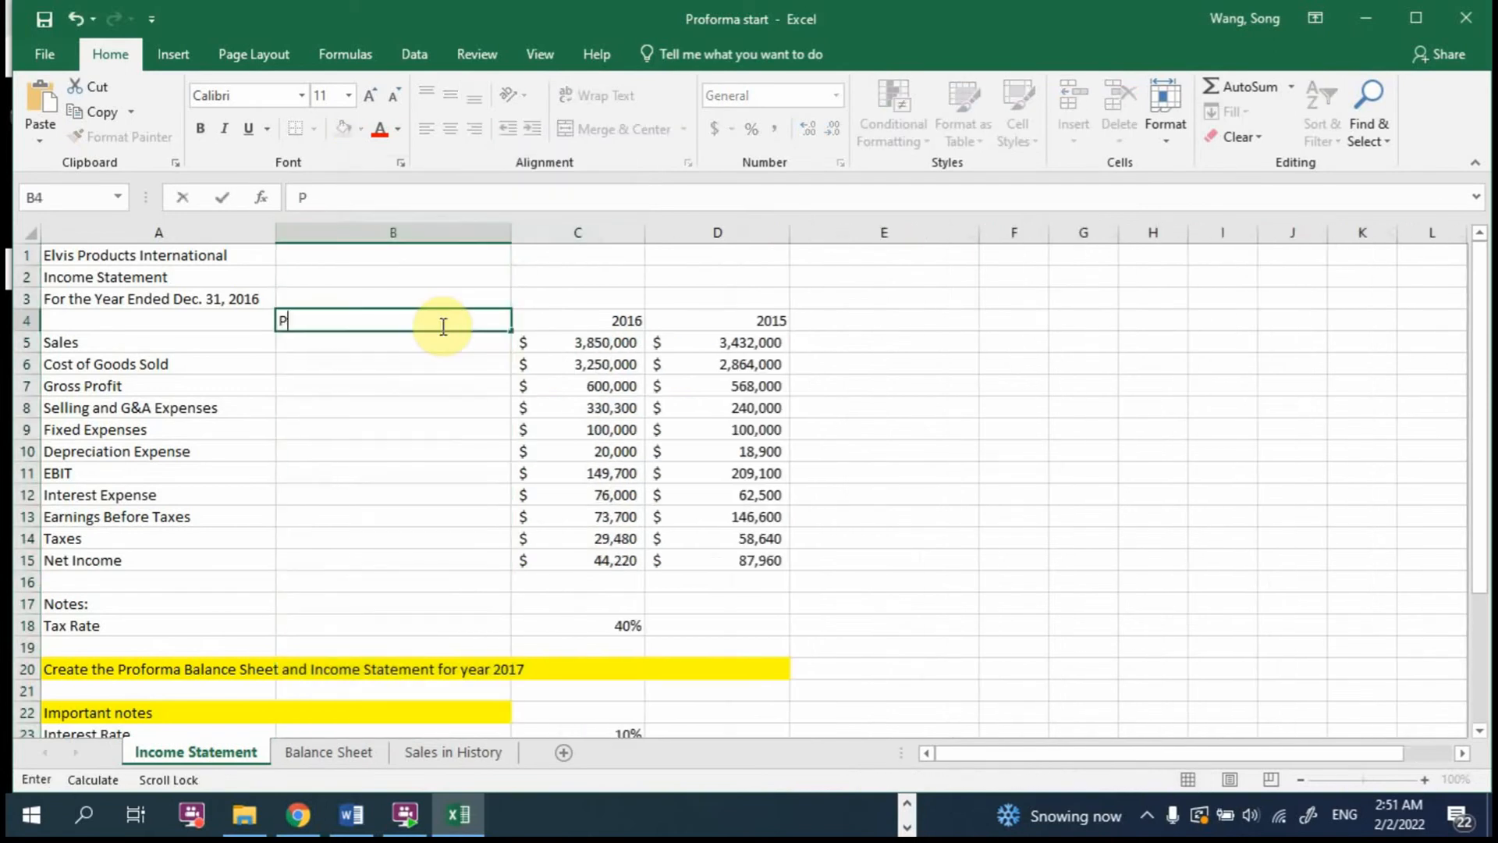
pyautogui.write('rom')
pyautogui.press('BackSpace')
pyautogui.write('-Forma')
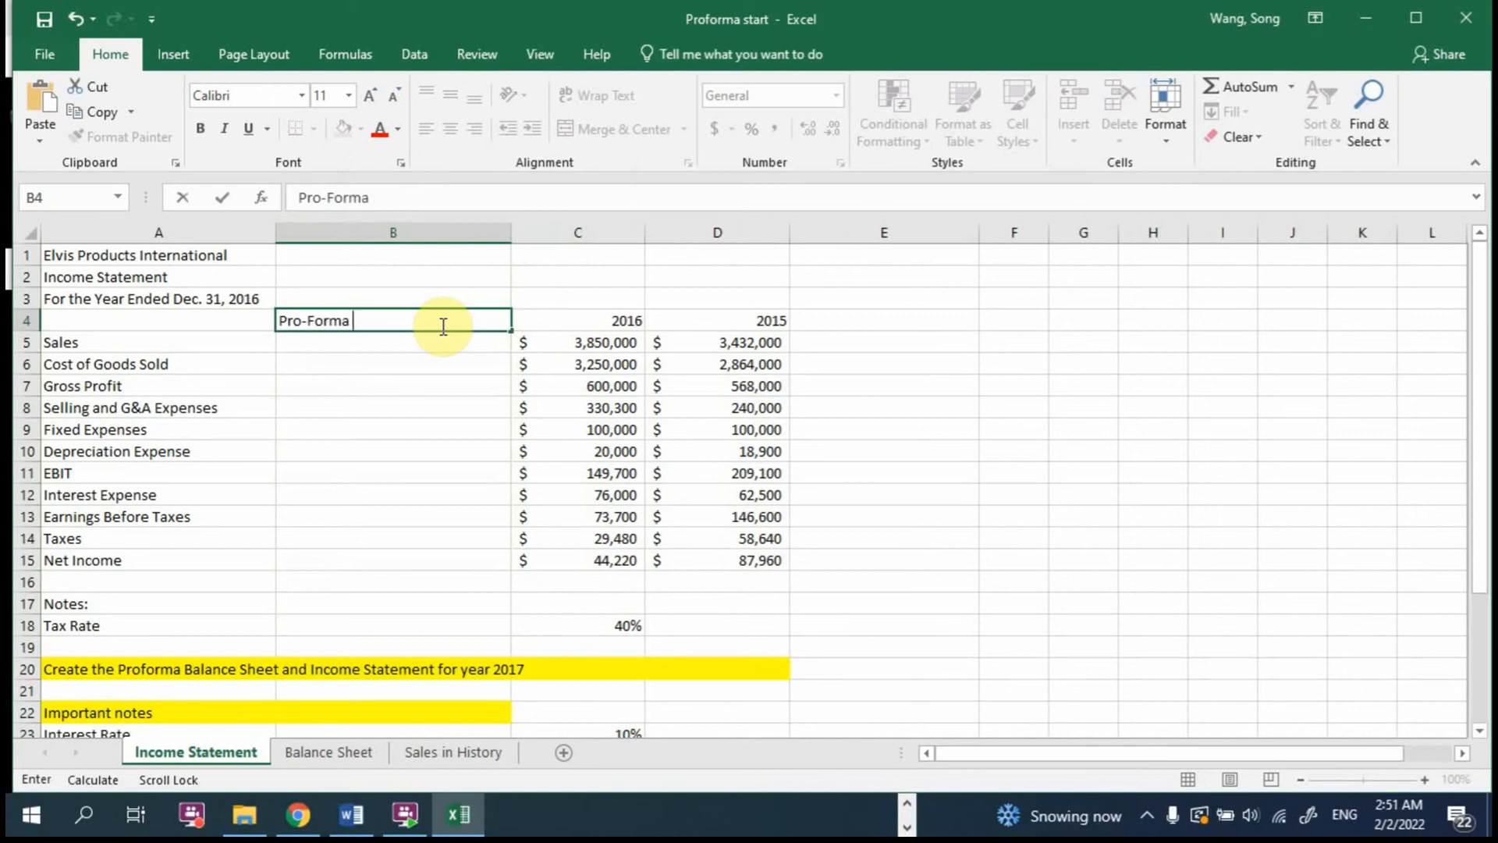
pyautogui.write(' 2017')
pyautogui.press('Return')
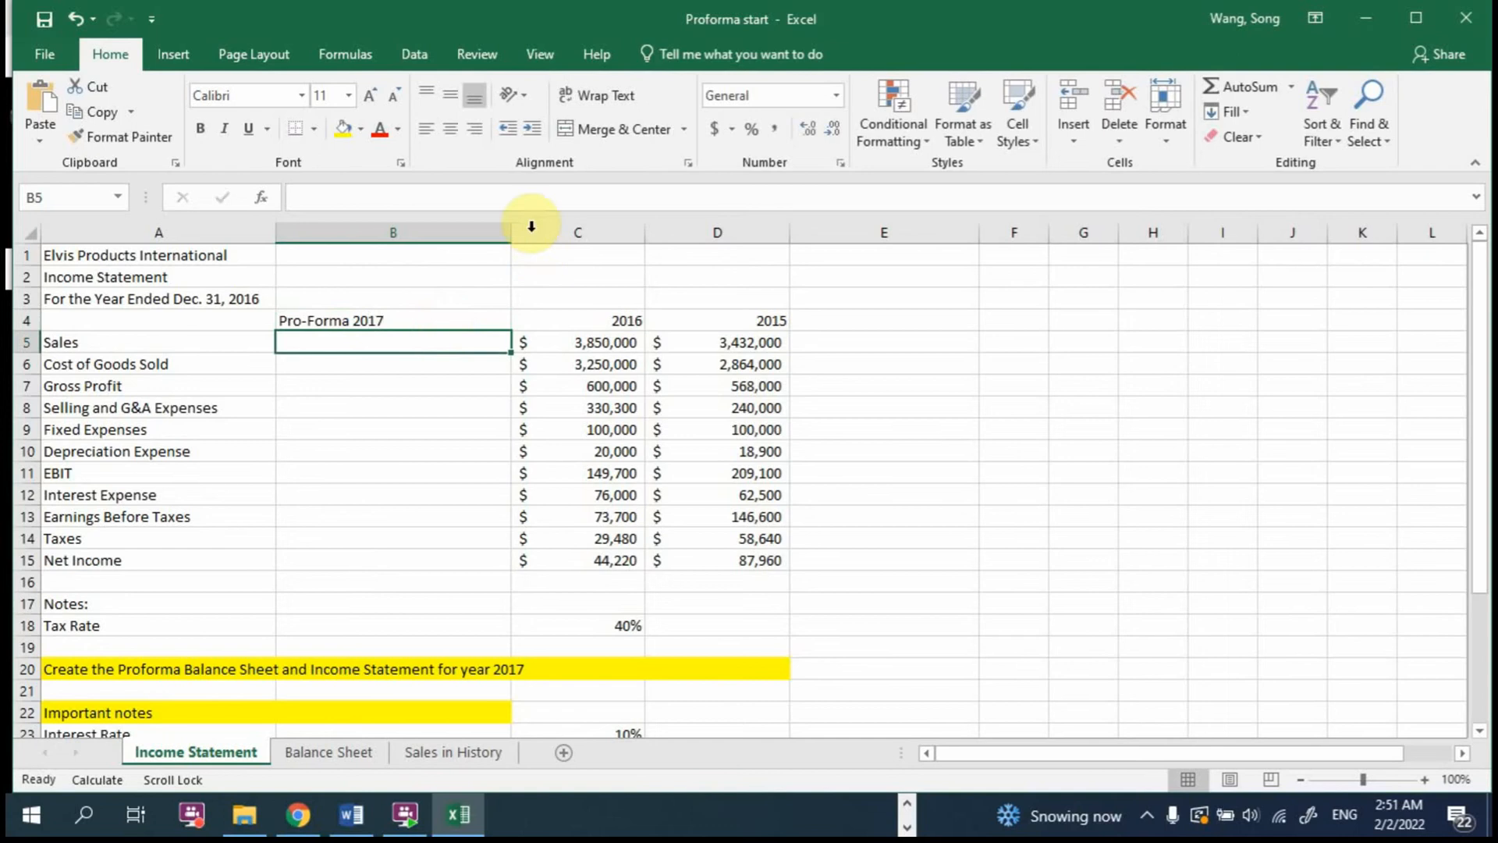
pyautogui.moveTo(512, 232); pyautogui.dragTo(472, 228)
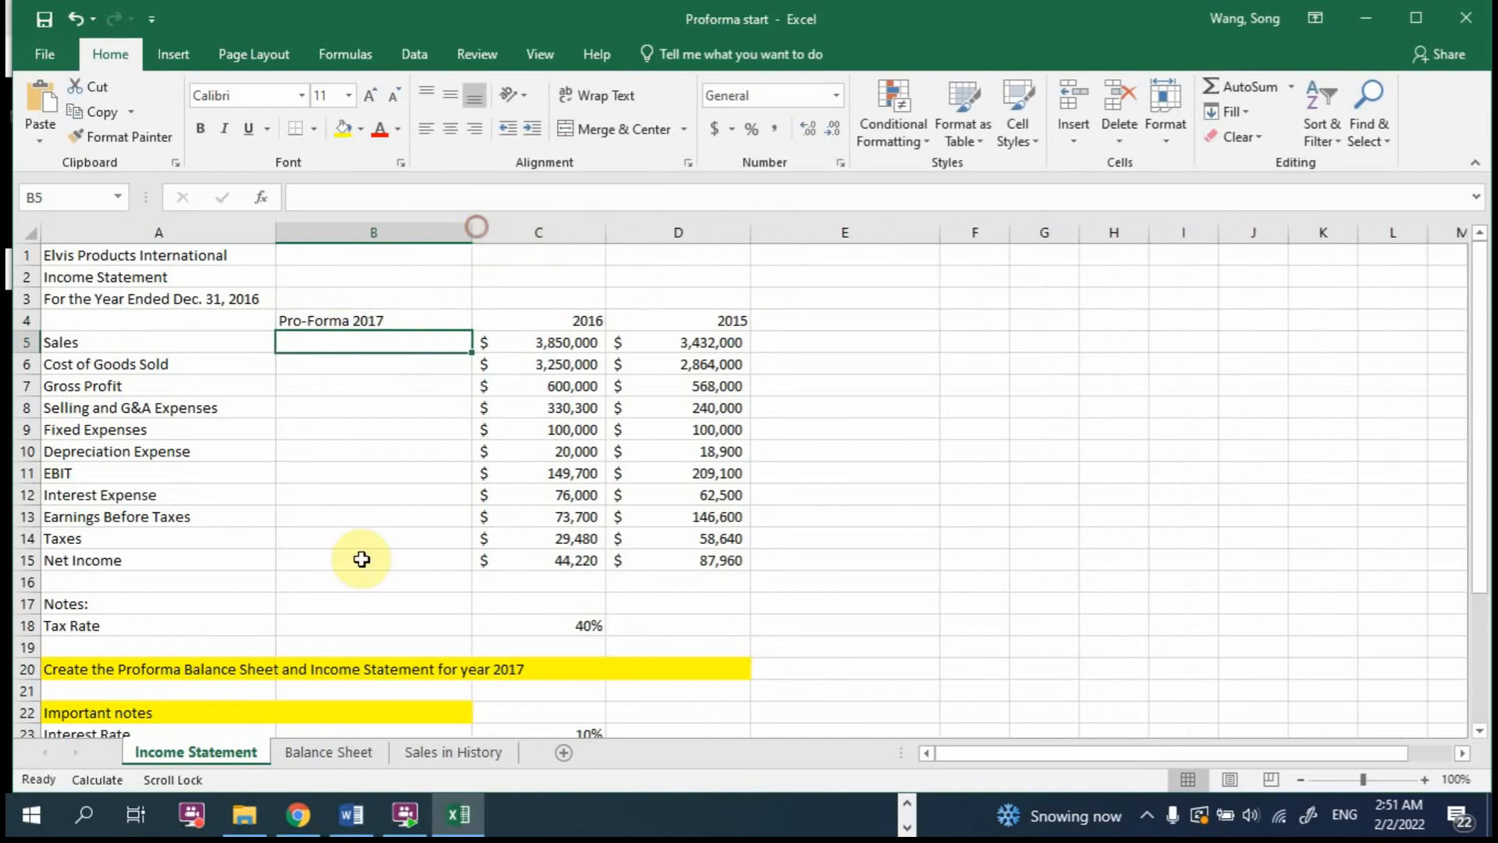
# Step: Insert a blank column before the 2016 figures on the Balance Sheet sheet
pyautogui.click(311, 758)
pyautogui.click(362, 233)
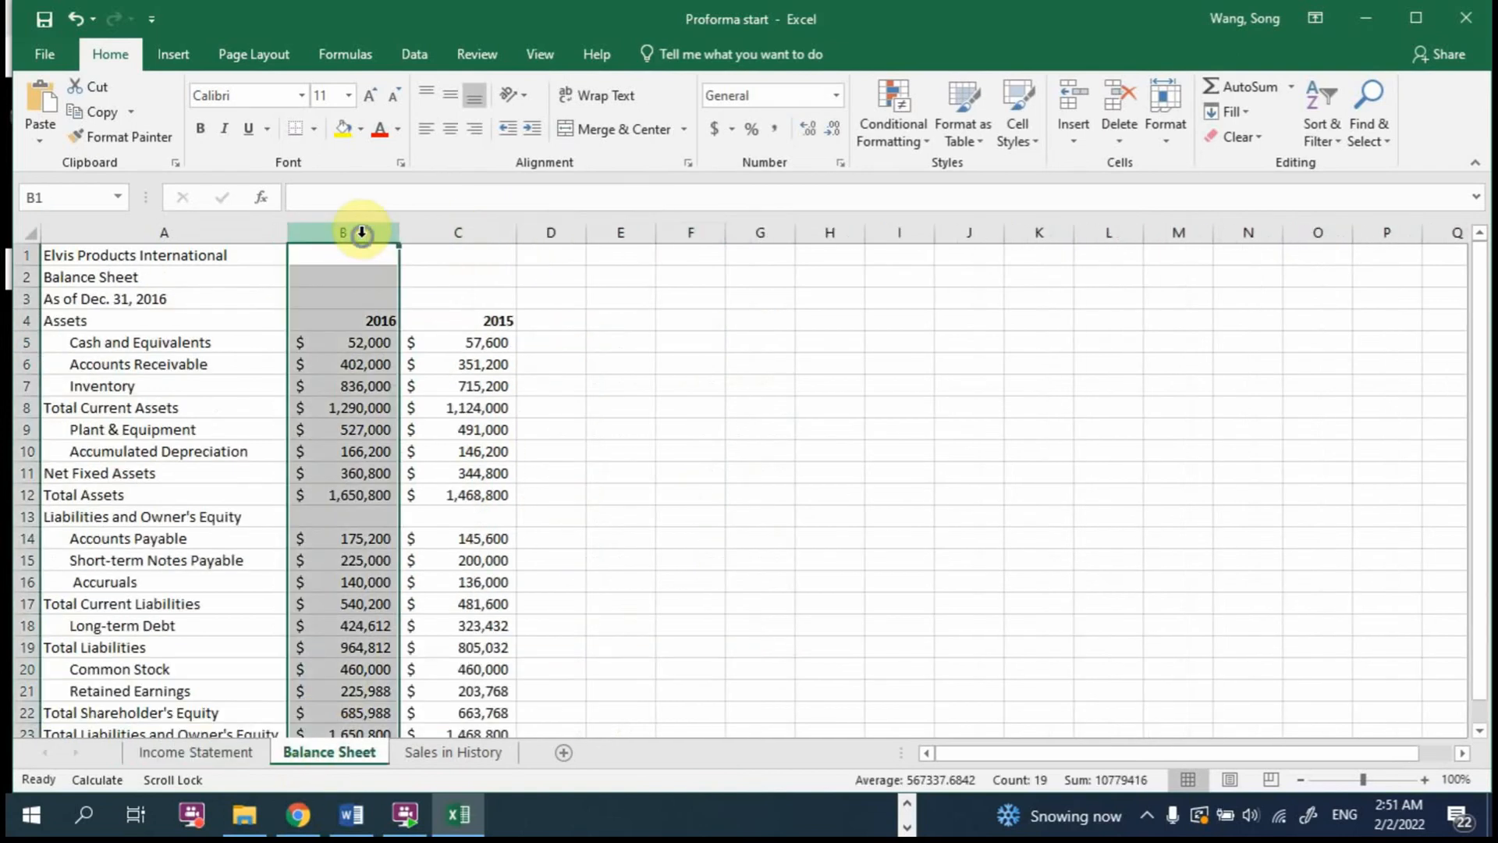
pyautogui.rightClick(363, 234)
pyautogui.click(424, 388)
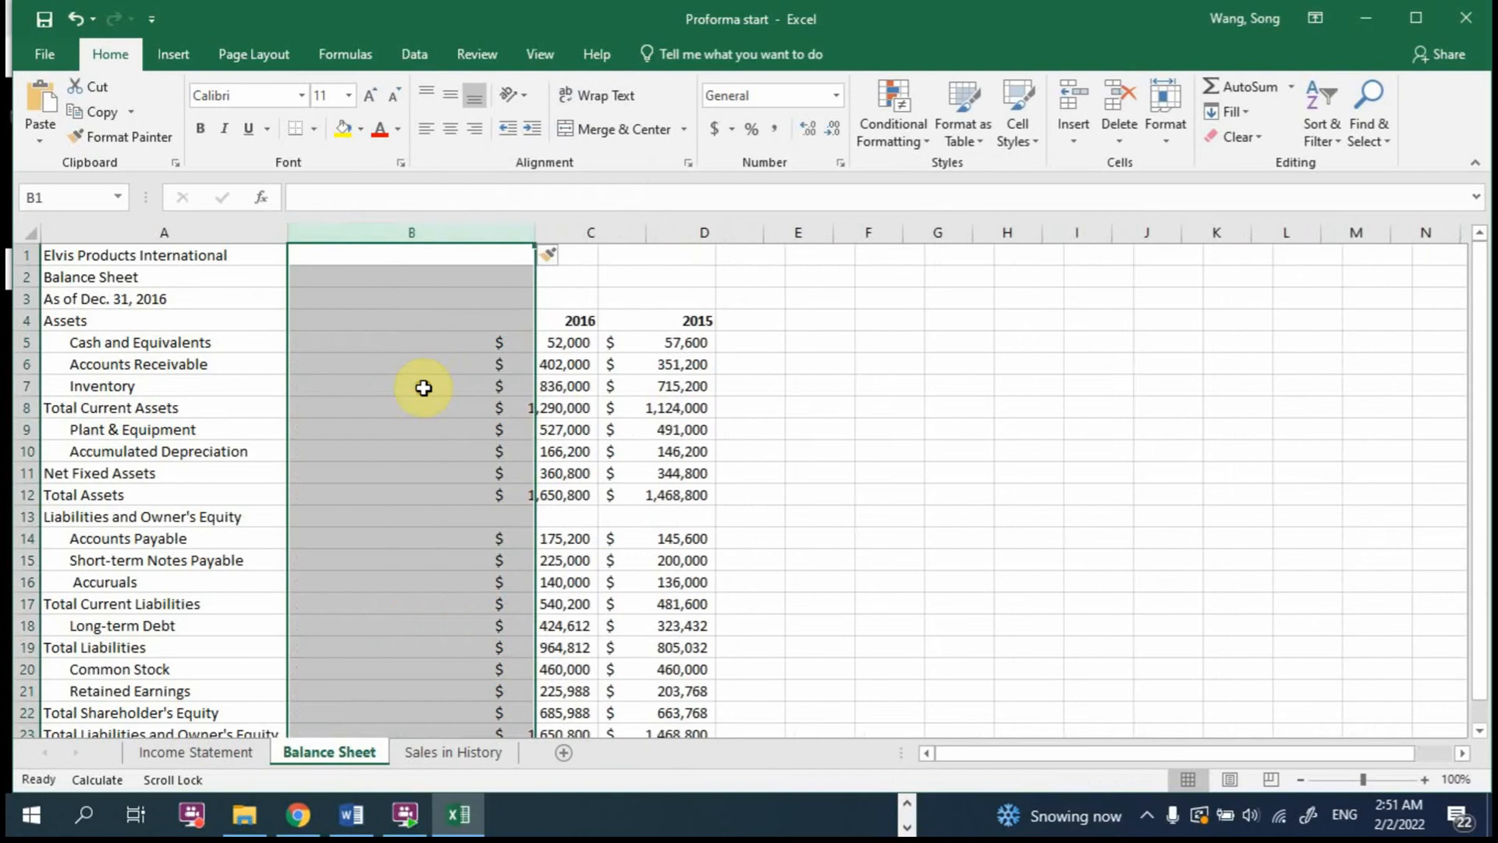
# Step: Enter the heading Pro-Forma 2017 in cell B4 of the Balance Sheet
pyautogui.click(407, 324)
pyautogui.write('2017')
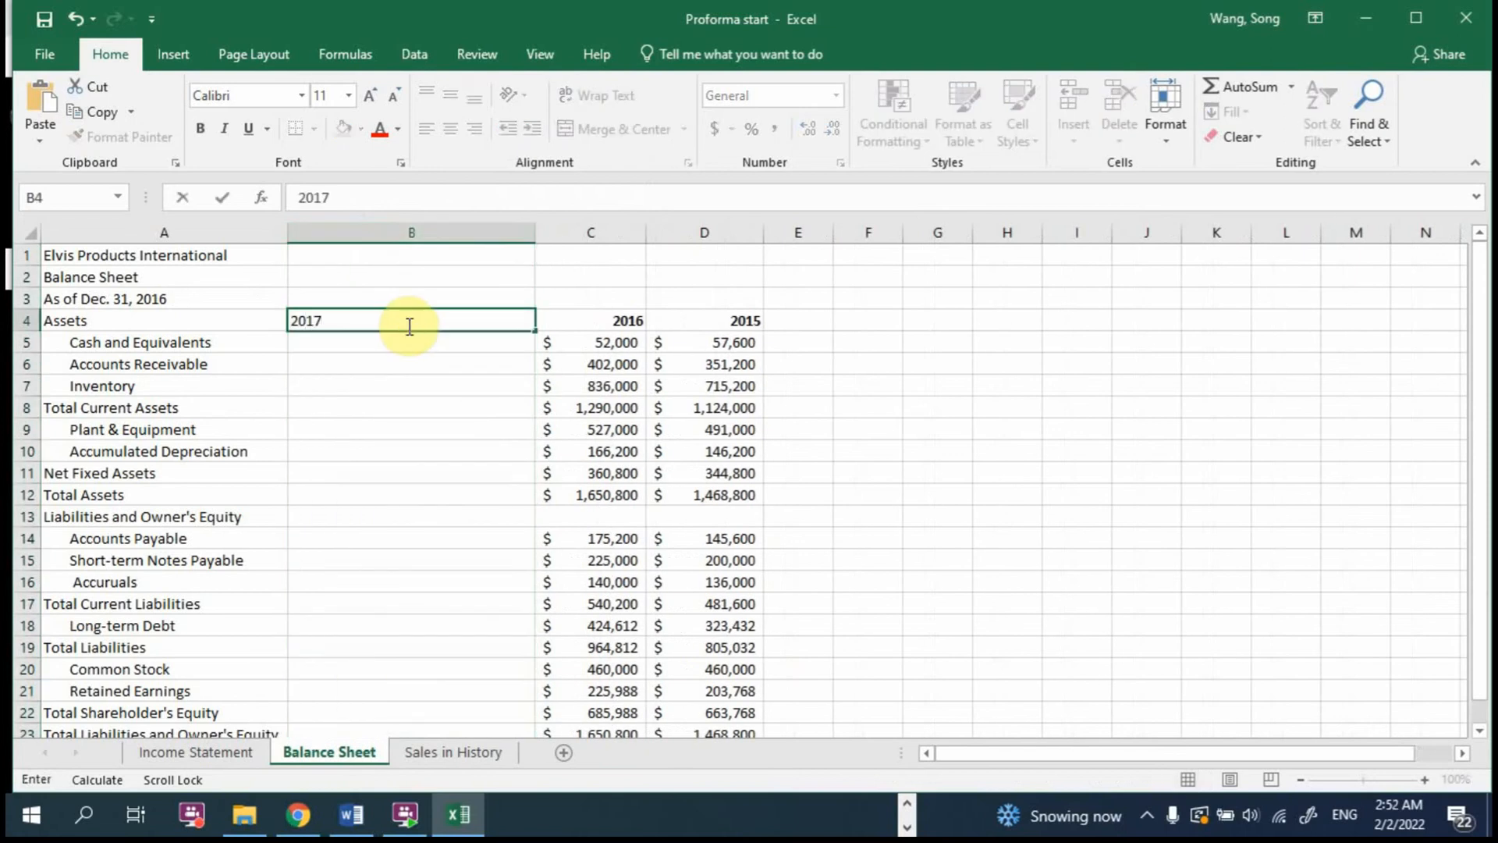
pyautogui.press('BackSpace')
pyautogui.press('BackSpace')
pyautogui.press('BackSpace')
pyautogui.write('Pro-Forma 20')
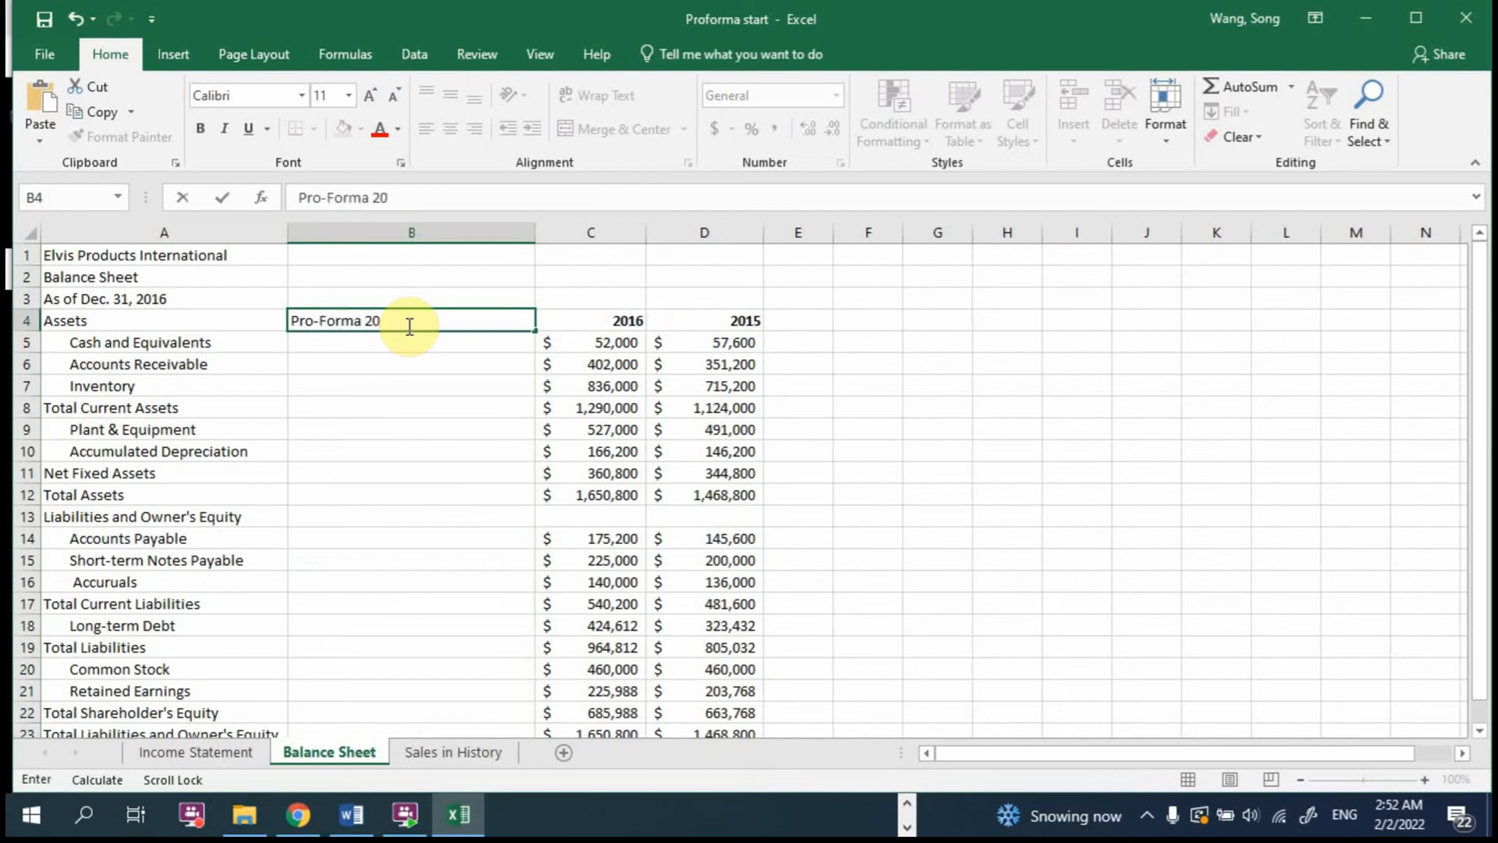
pyautogui.write('17')
pyautogui.press('Return')
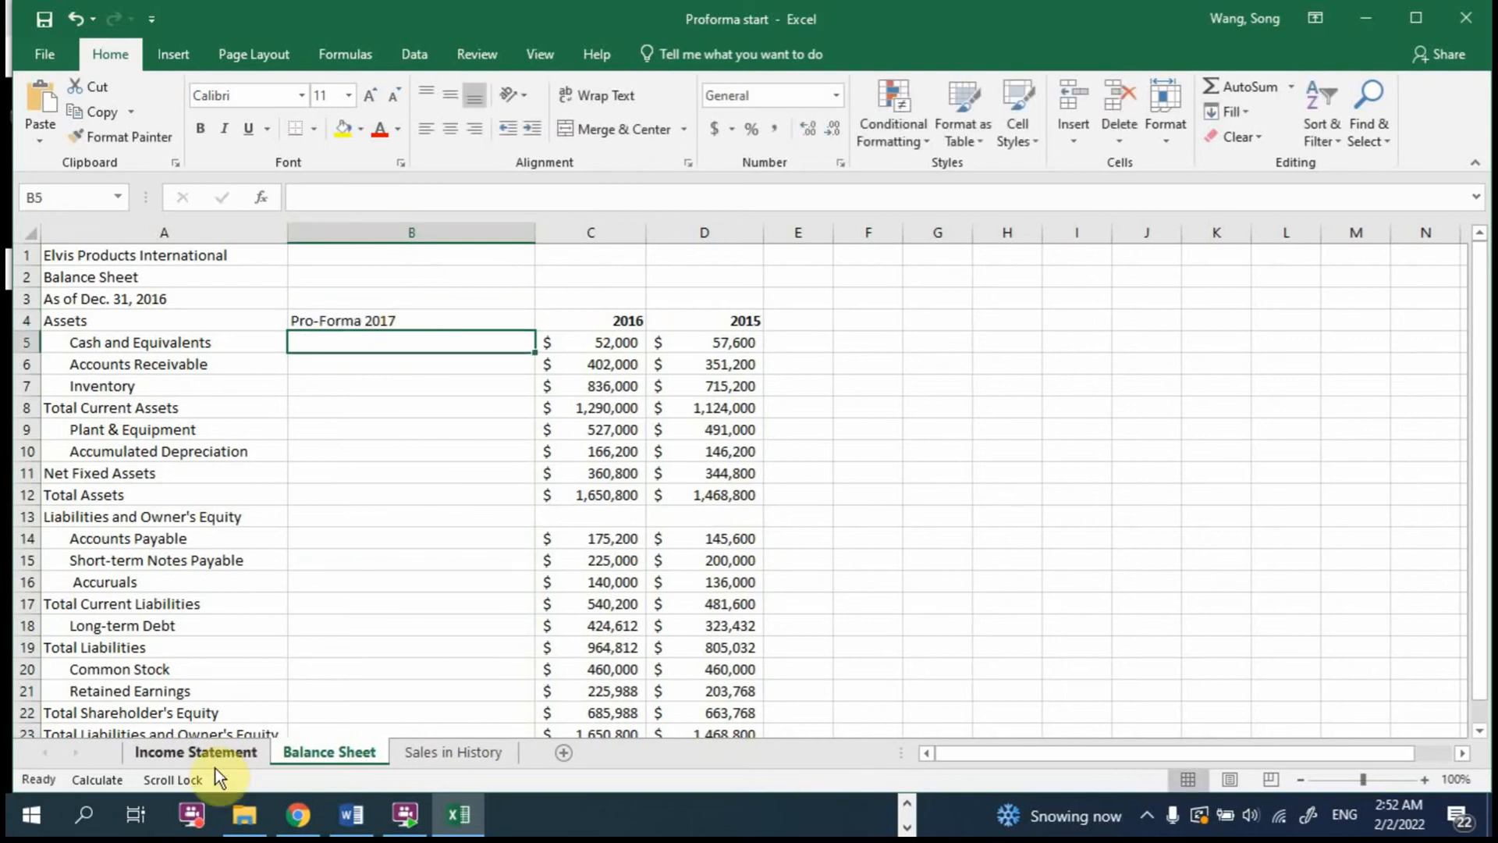
# Step: Review the Balance Sheet lines and the Income Statement notes on interest rate and additional fixed assets, highlighting those two note rows
pyautogui.scroll(-2, 402, 358)
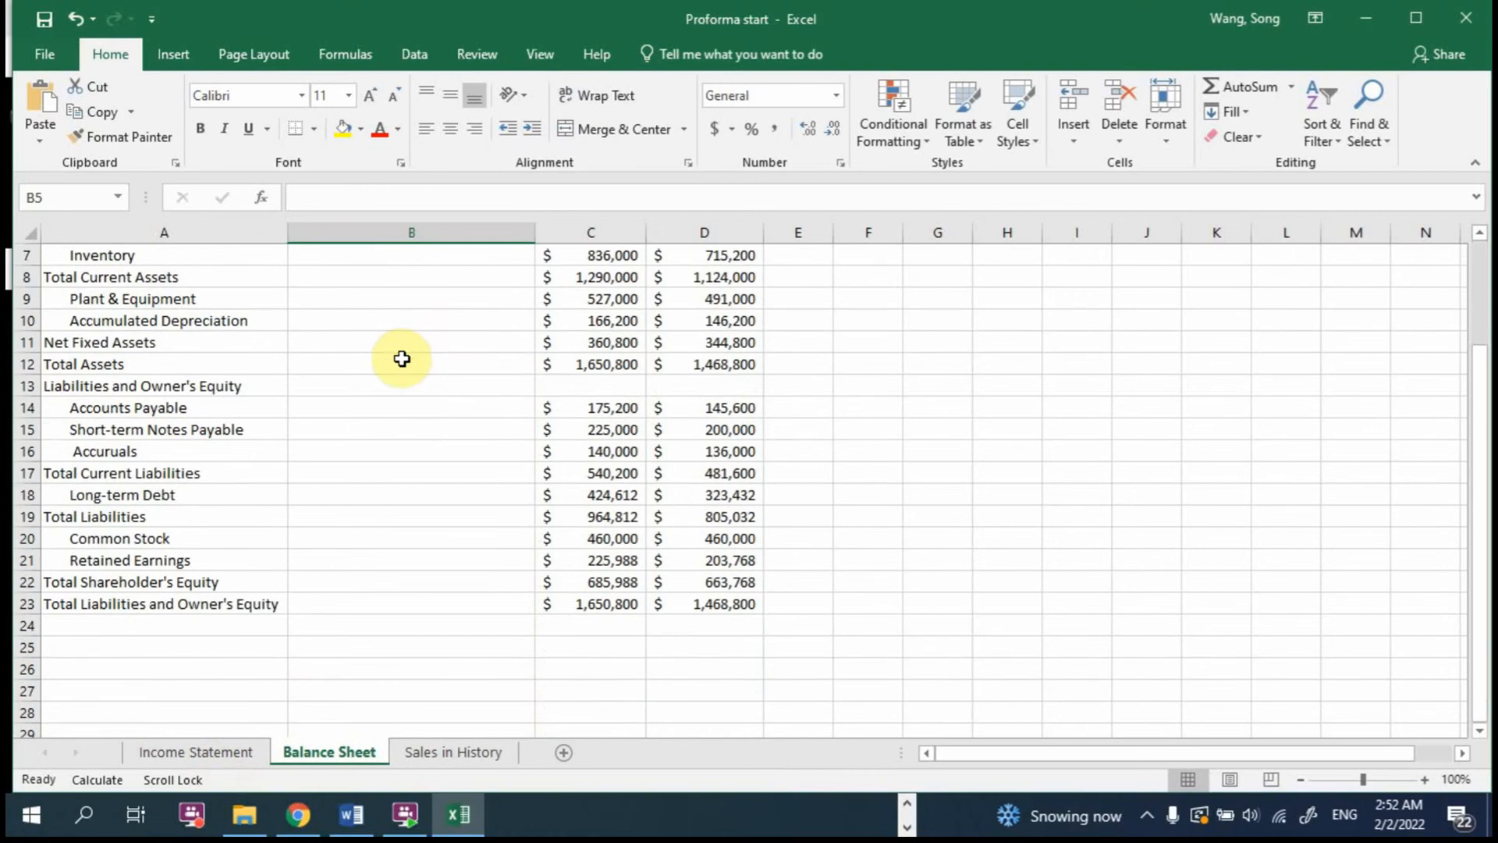
pyautogui.scroll(-2, 401, 358)
pyautogui.scroll(4, 291, 656)
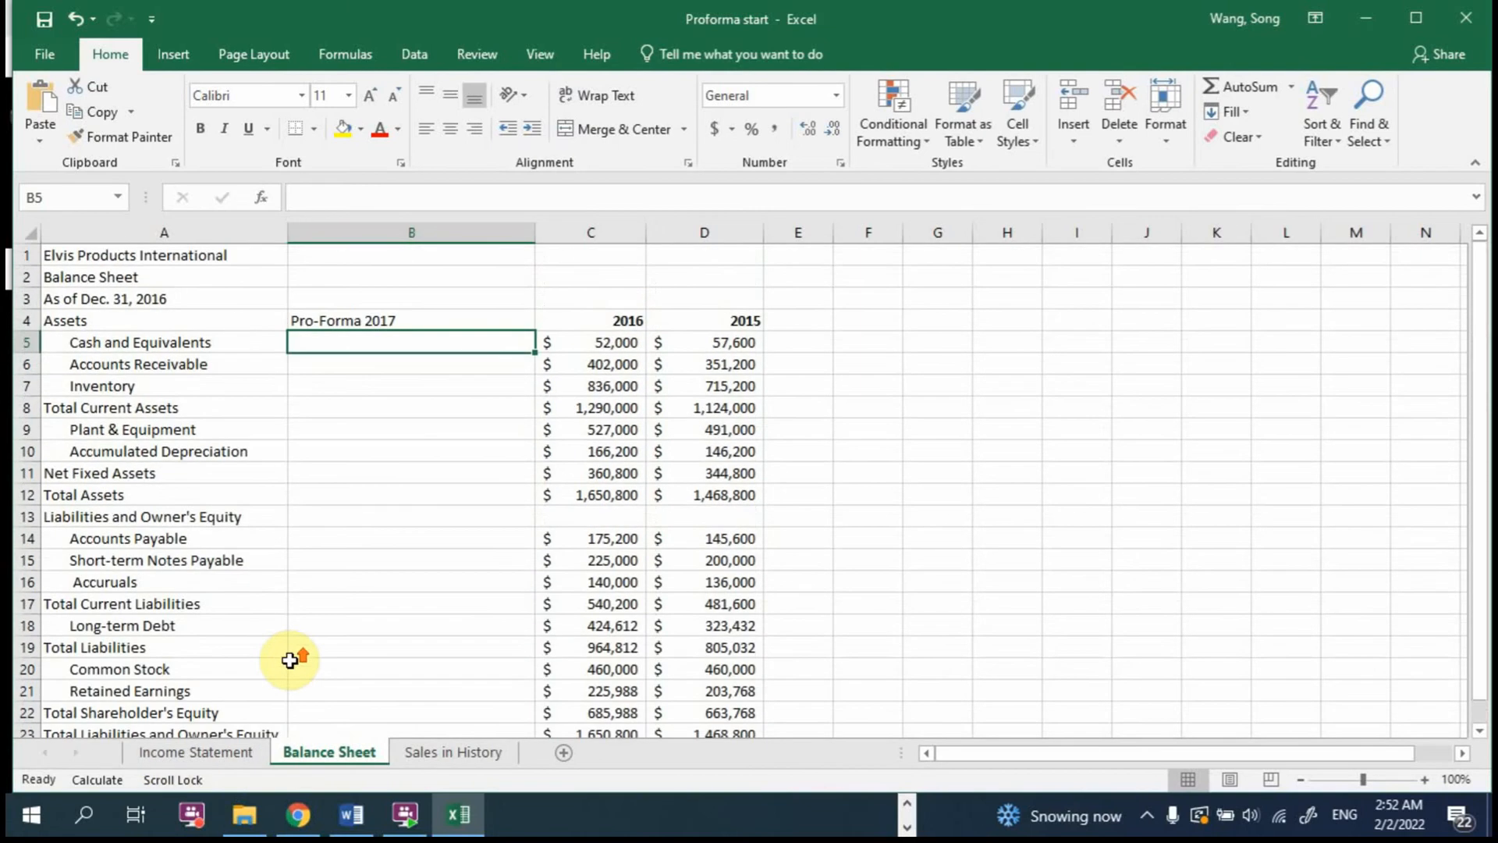
pyautogui.click(228, 747)
pyautogui.scroll(-4, 361, 648)
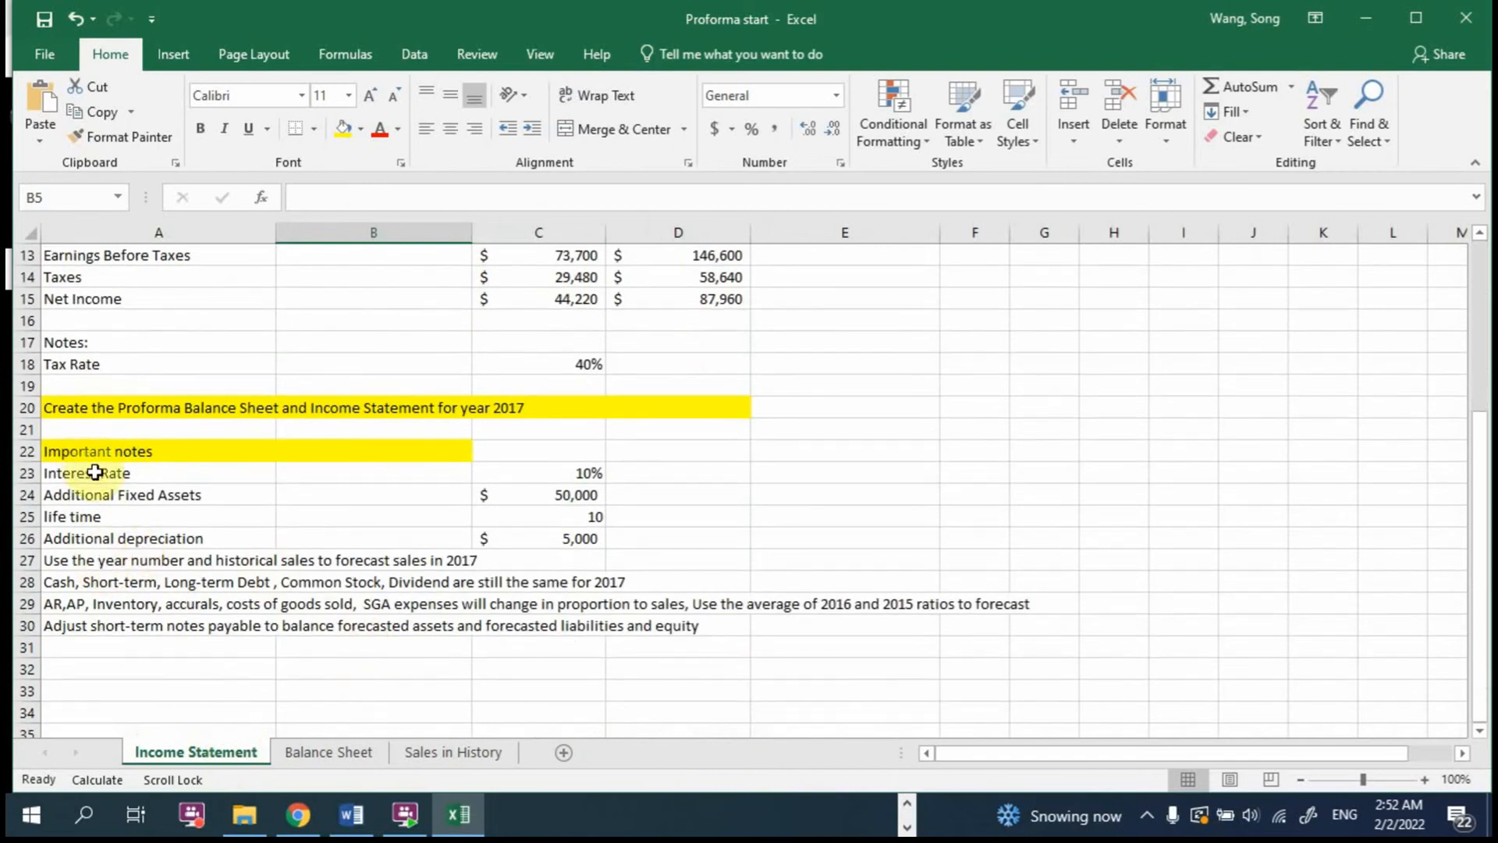
pyautogui.moveTo(97, 473); pyautogui.dragTo(559, 476)
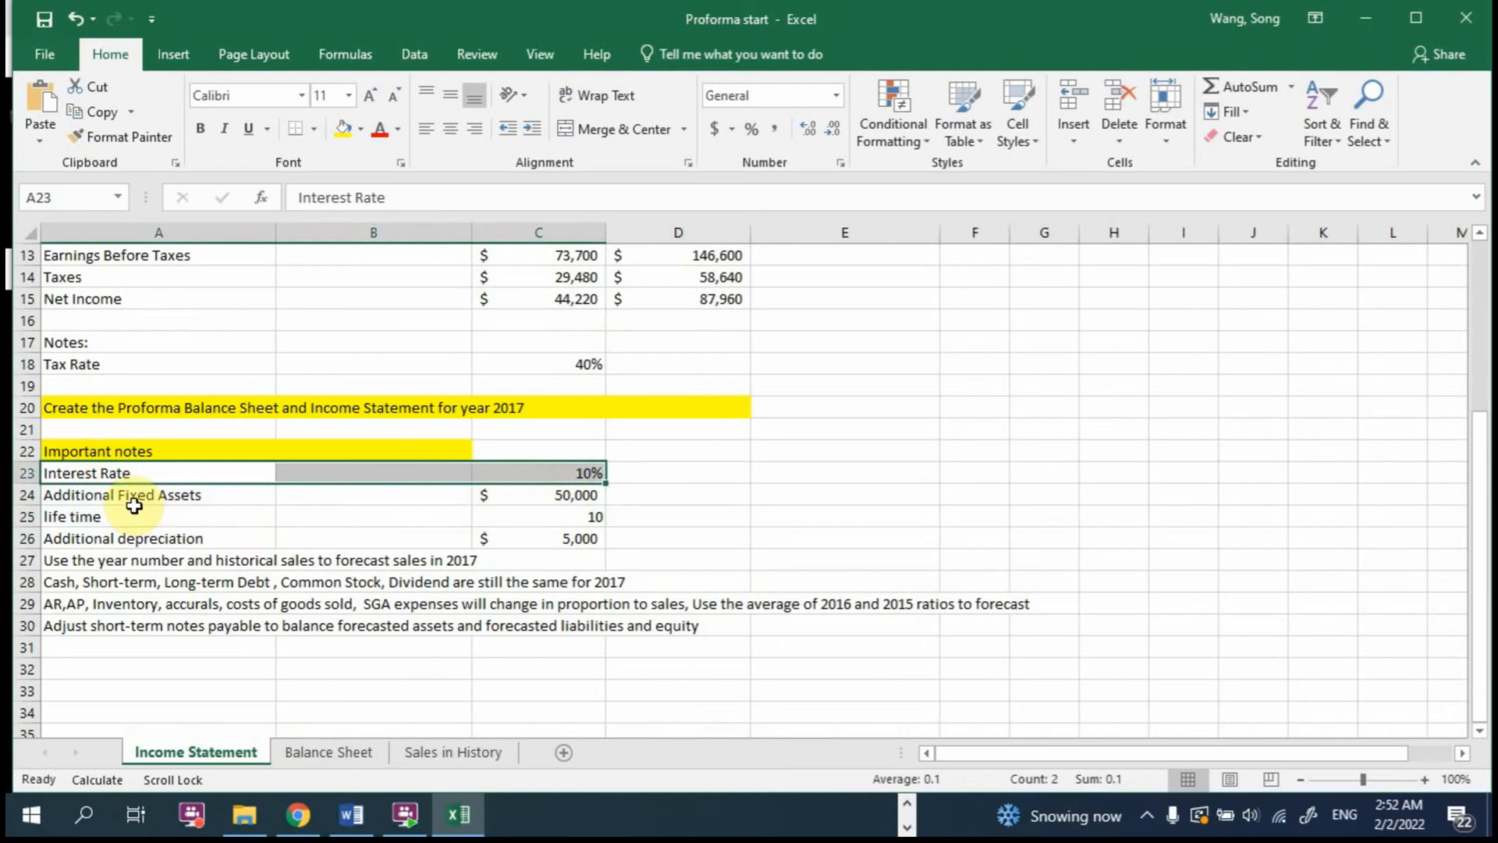
pyautogui.moveTo(145, 501); pyautogui.dragTo(495, 492)
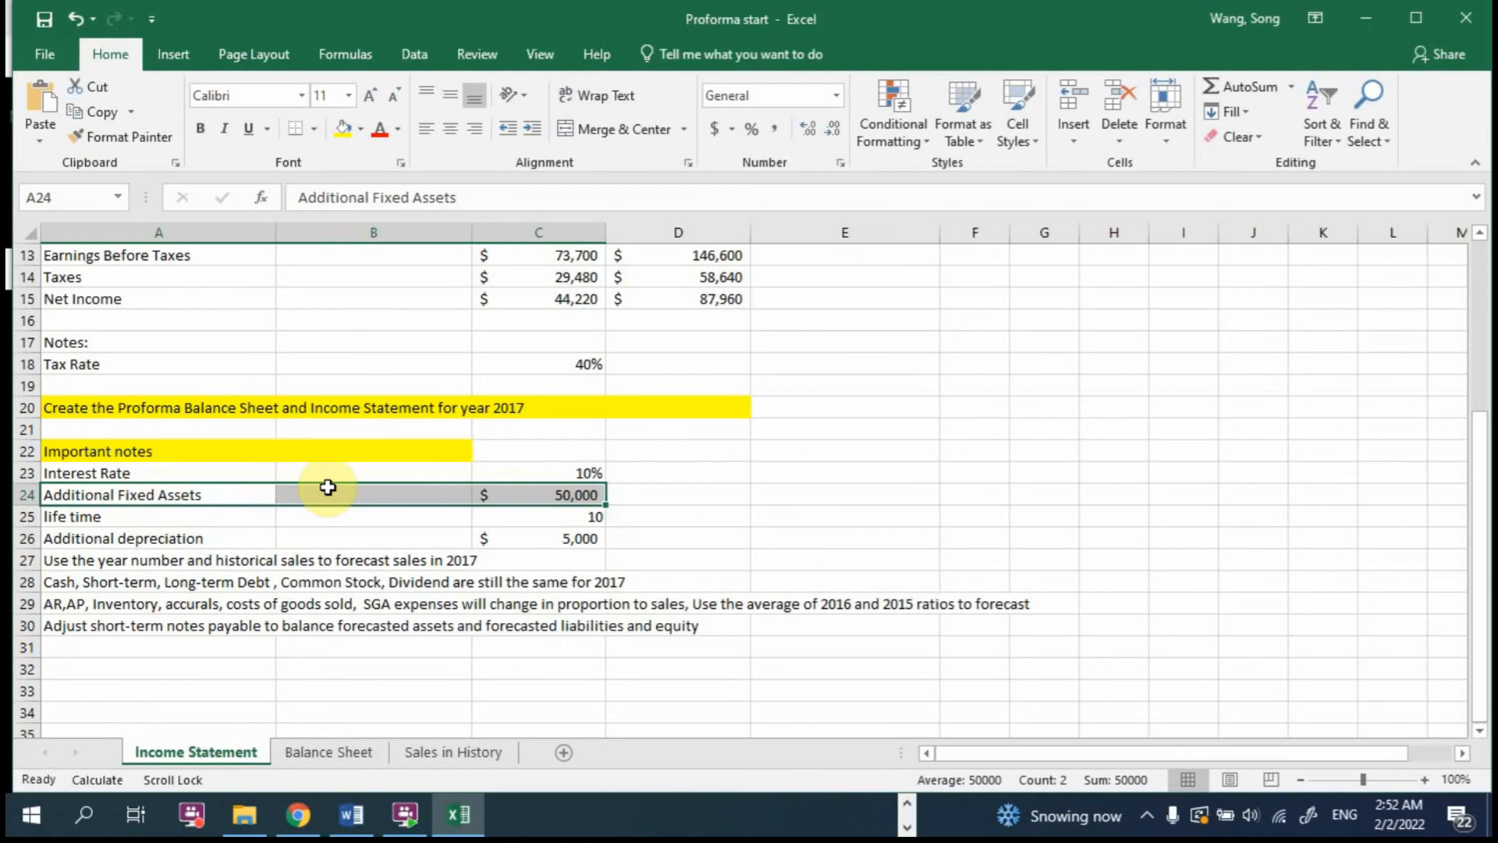
pyautogui.scroll(4, 613, 432)
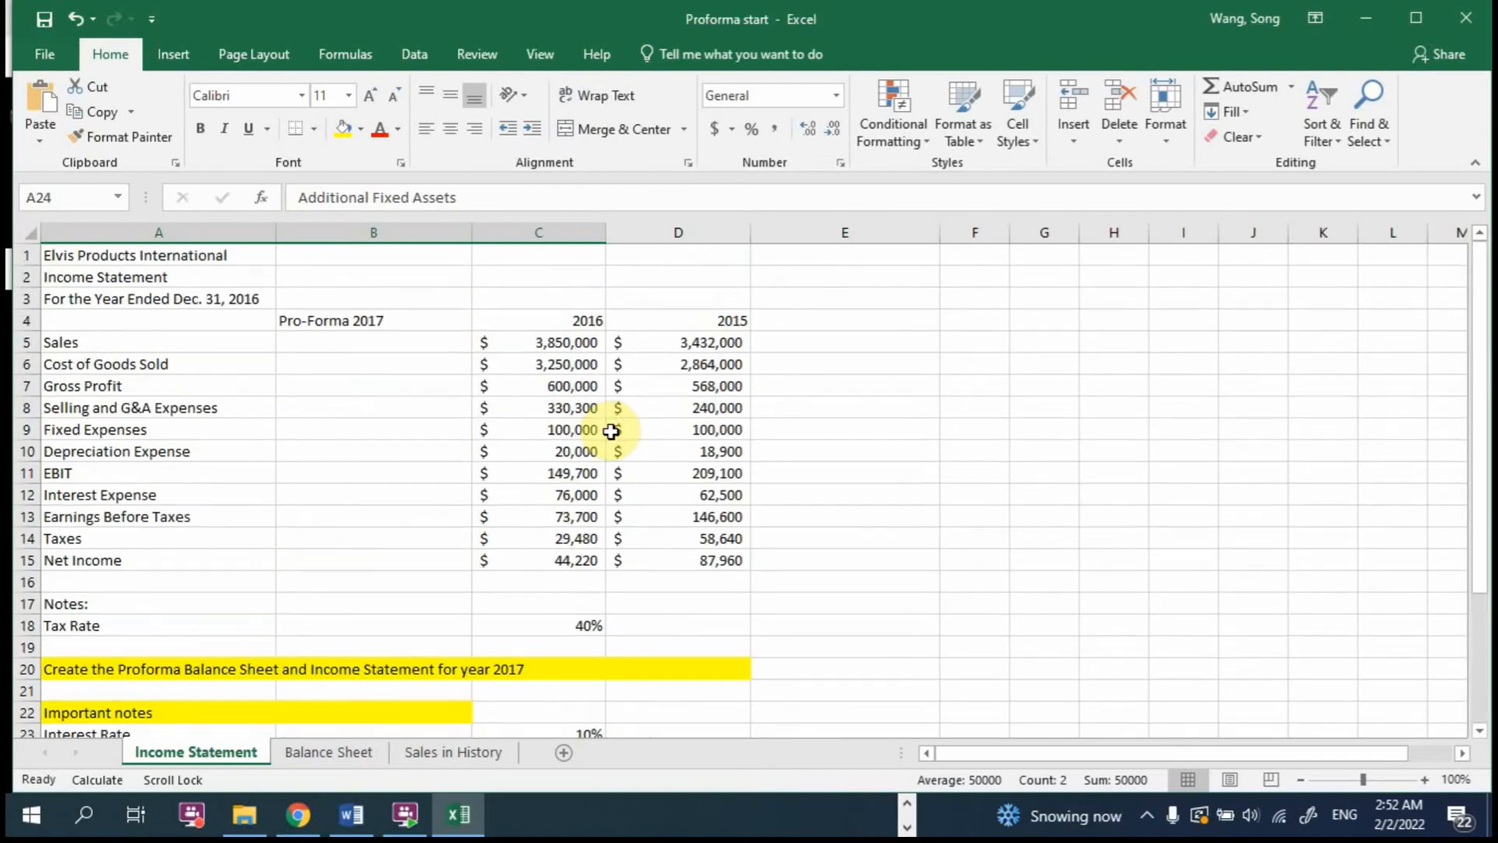
pyautogui.click(322, 751)
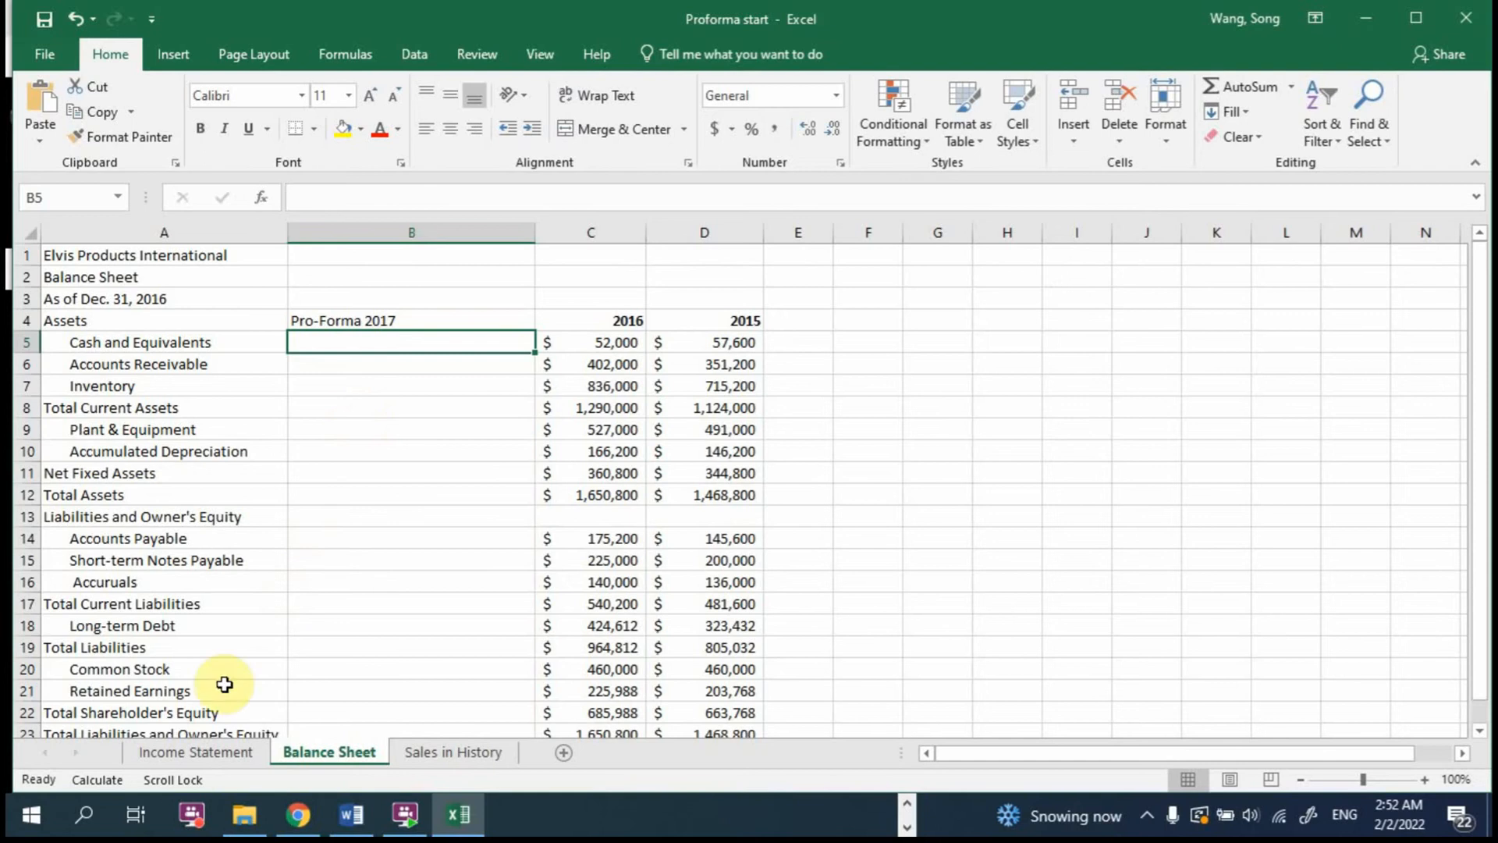
pyautogui.click(192, 754)
pyautogui.scroll(-4, 392, 671)
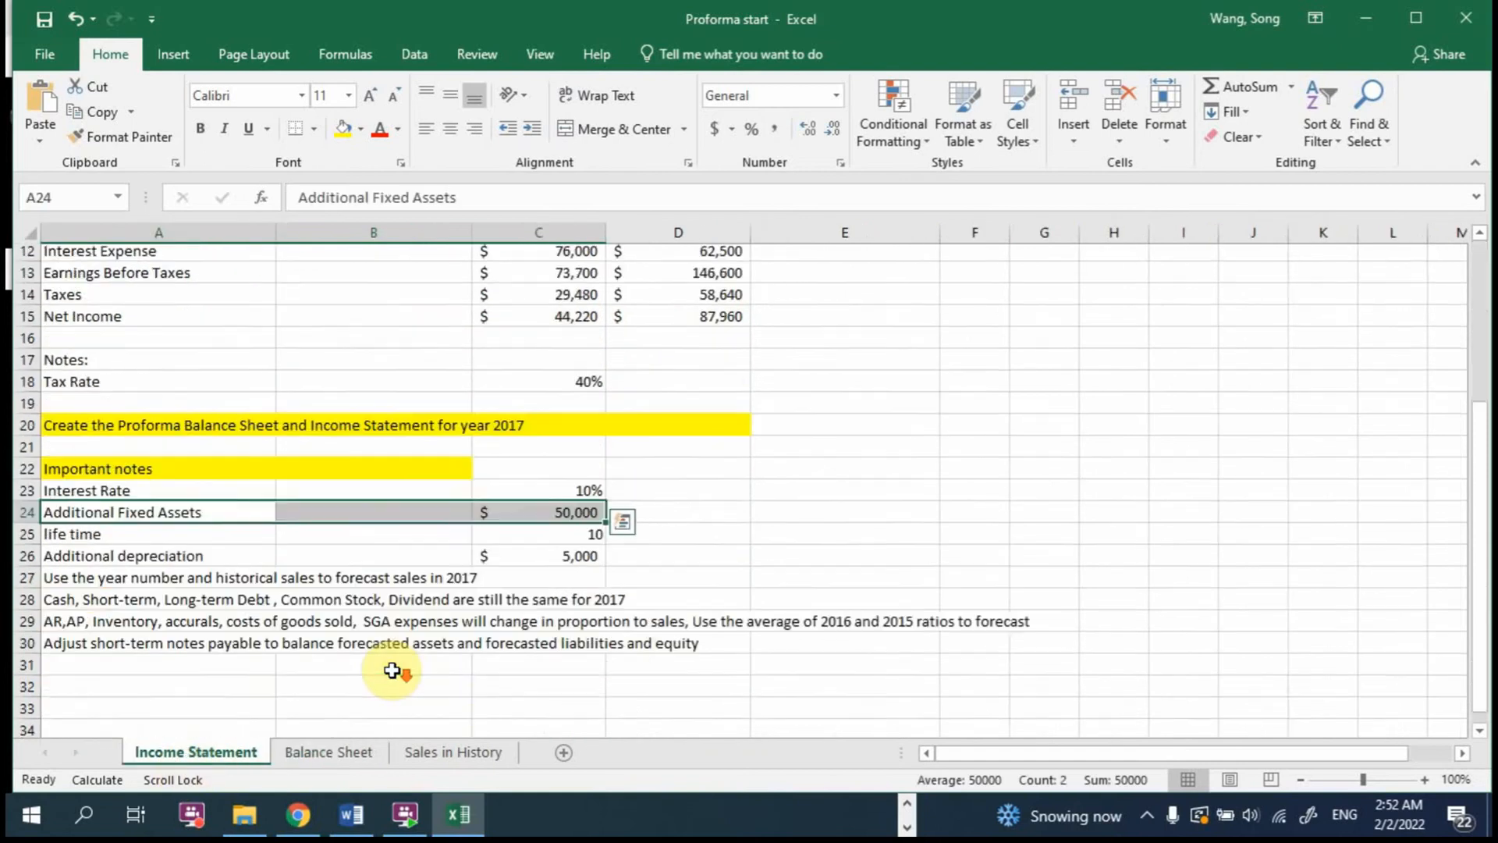
# Step: Review the Income Statement notes on additional fixed assets, life time, additional depreciation and the 2017 sales forecast against the empty 2017 Sales cell
pyautogui.click(71, 519)
pyautogui.moveTo(70, 518); pyautogui.dragTo(562, 512)
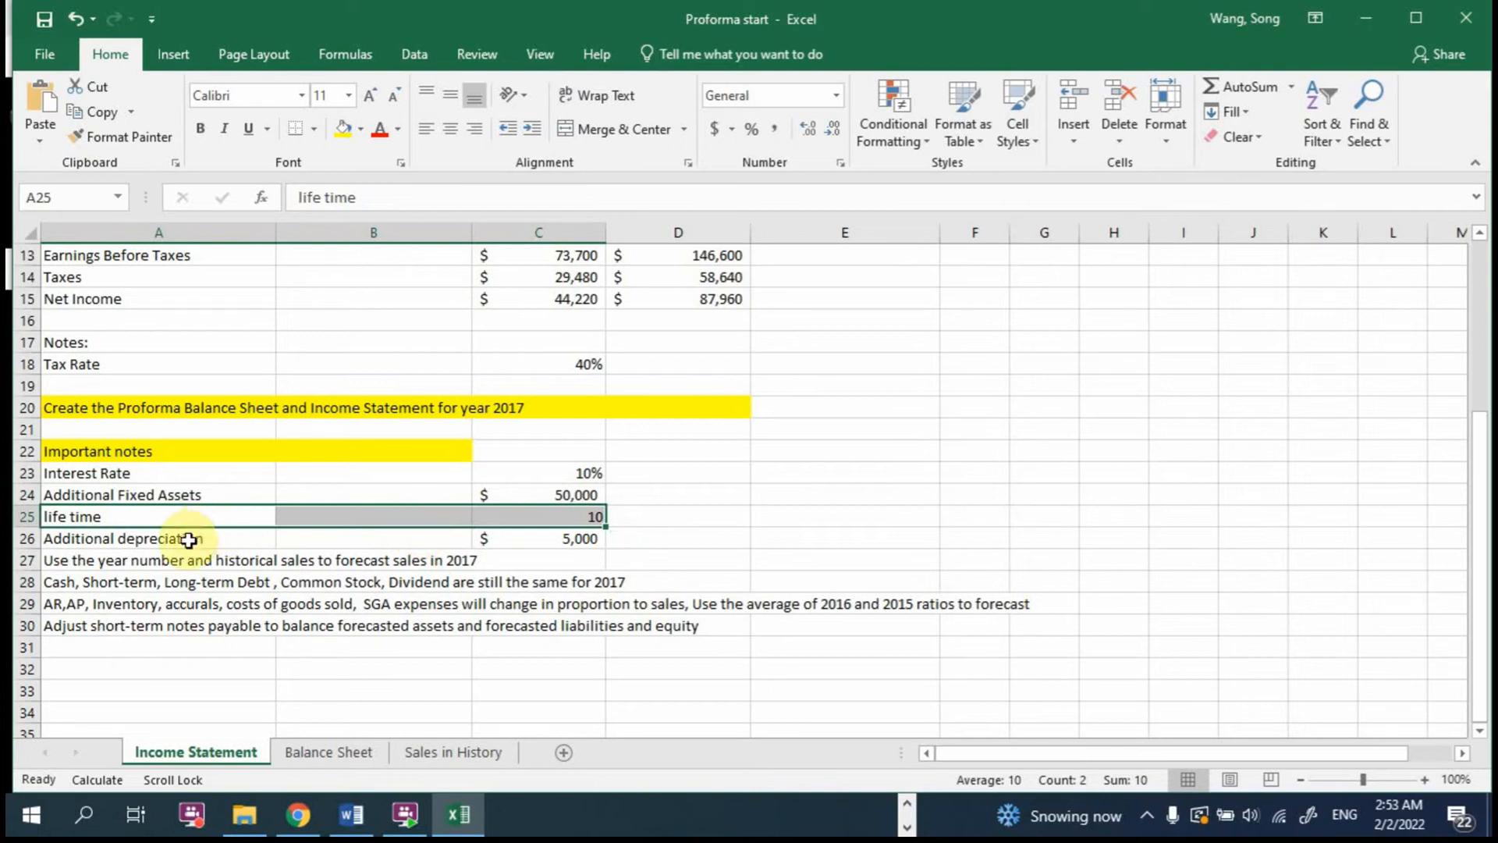
pyautogui.click(539, 493)
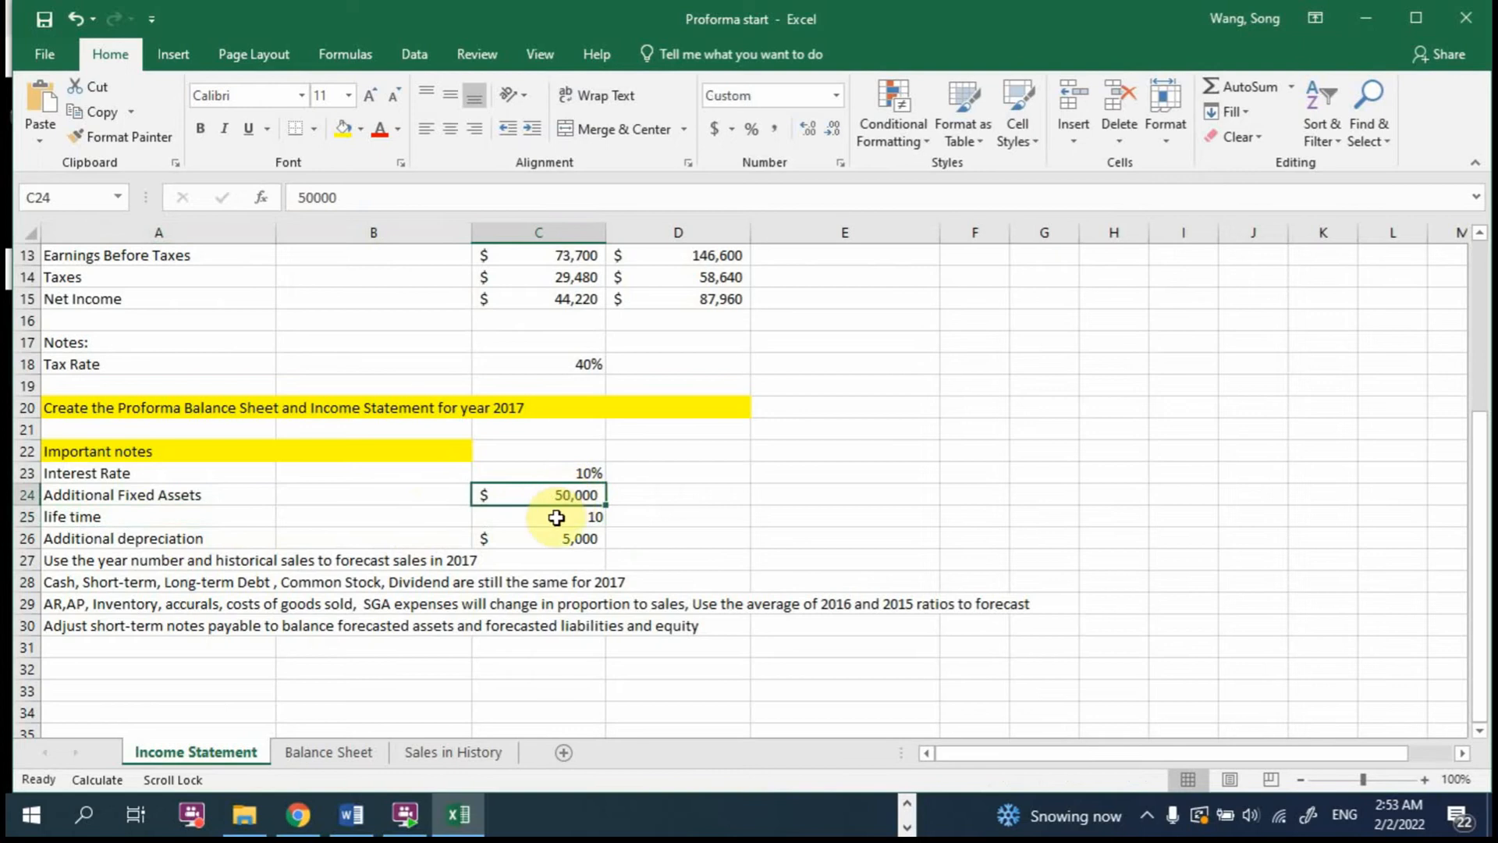
pyautogui.click(555, 516)
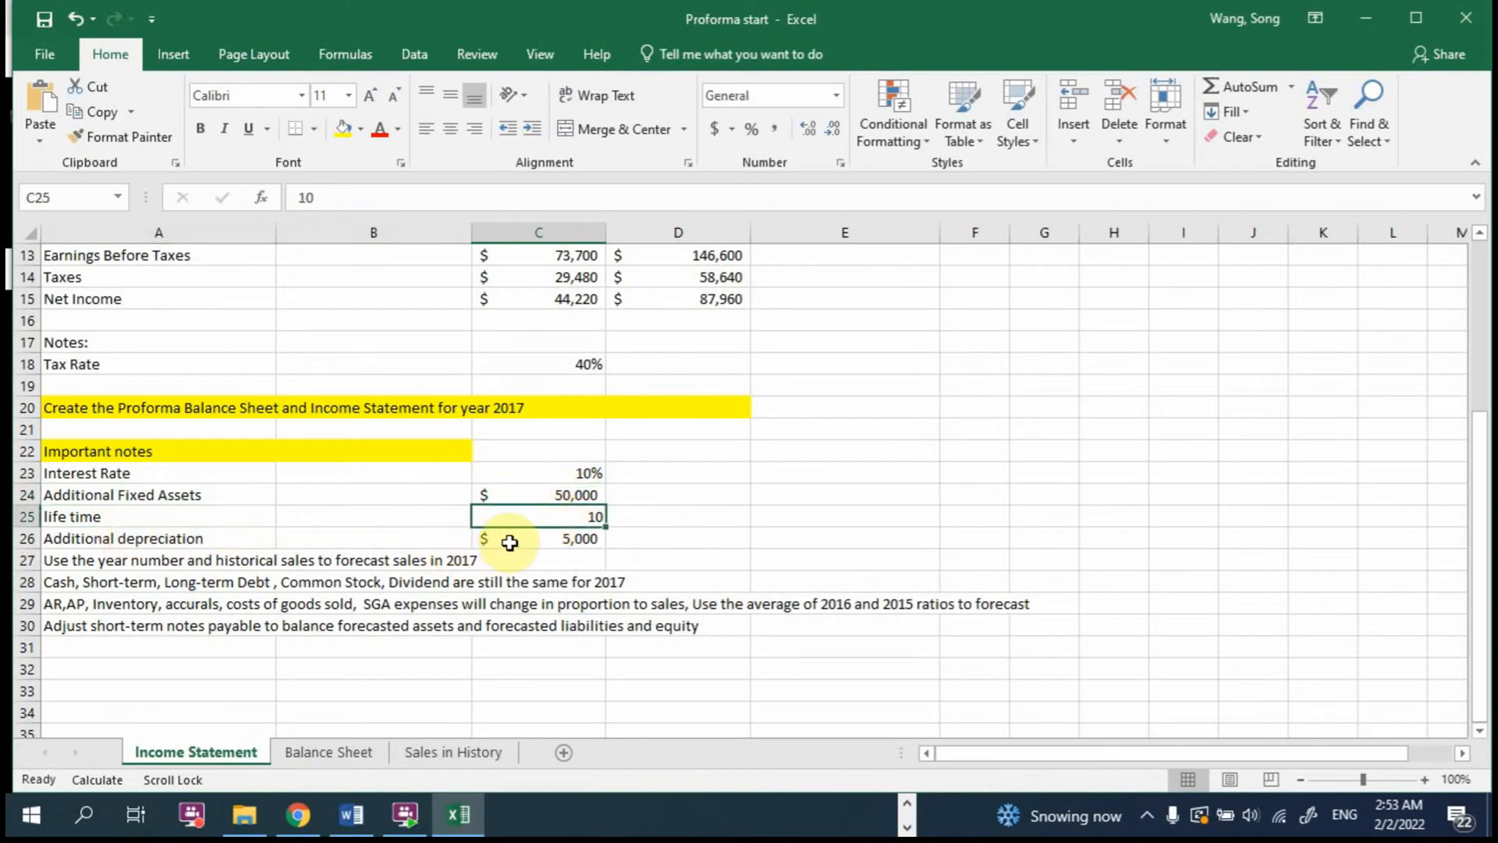
pyautogui.click(578, 537)
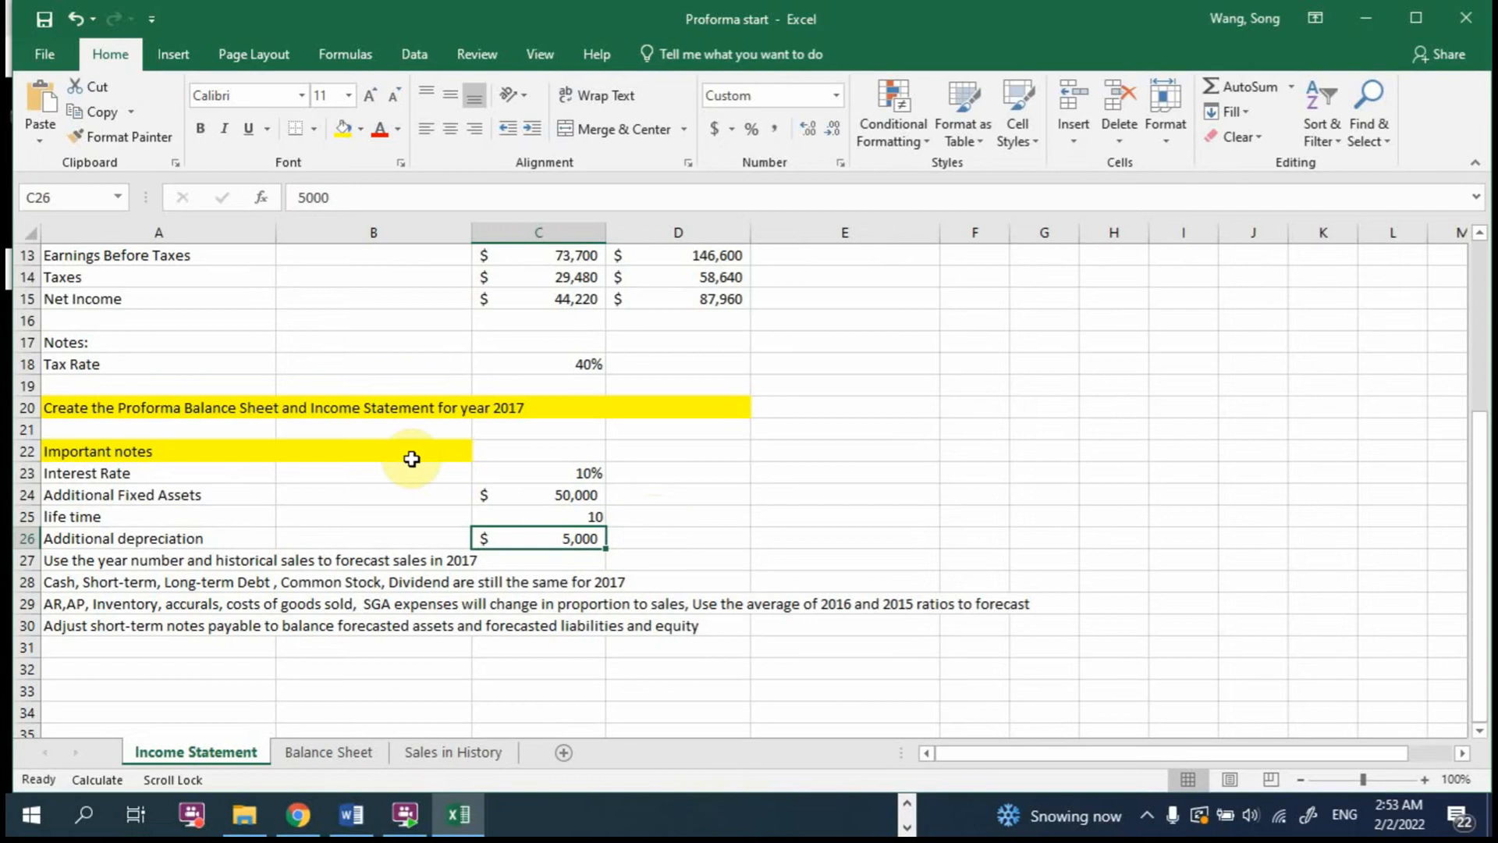
pyautogui.click(148, 495)
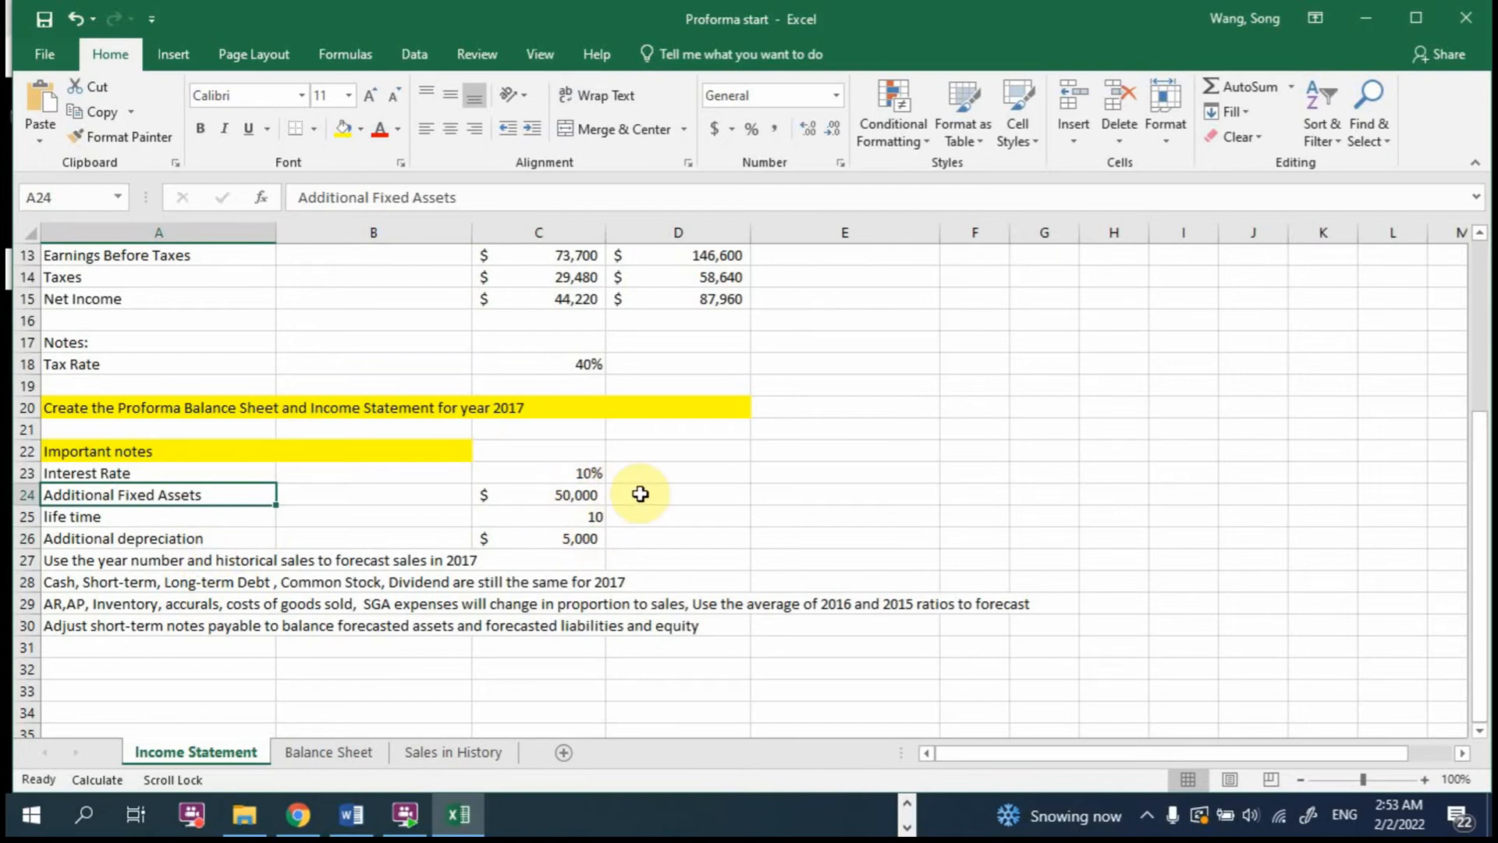
pyautogui.moveTo(94, 560); pyautogui.dragTo(182, 575)
pyautogui.click(112, 560)
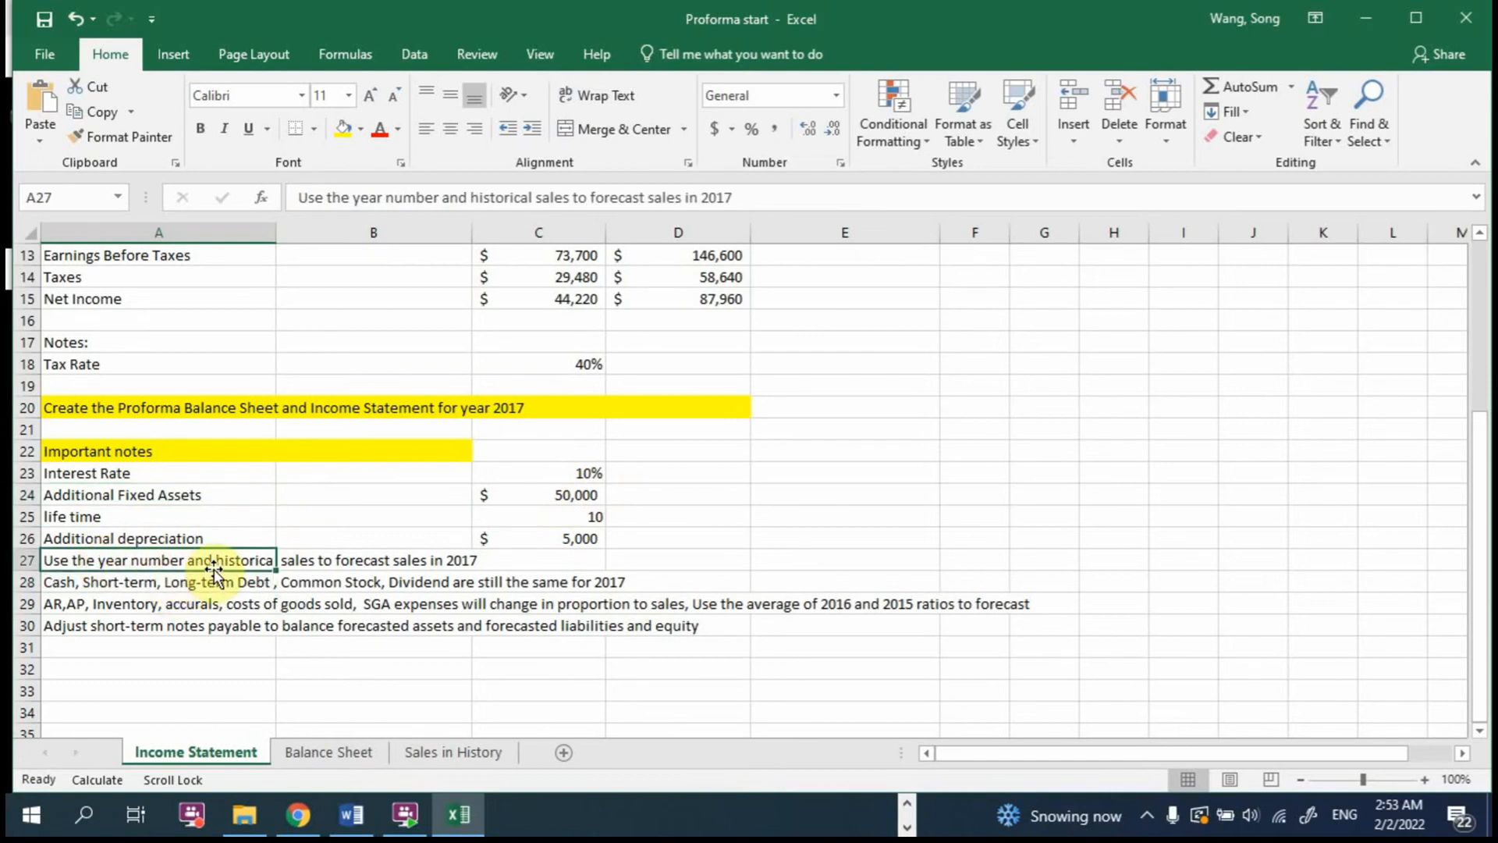
pyautogui.click(284, 628)
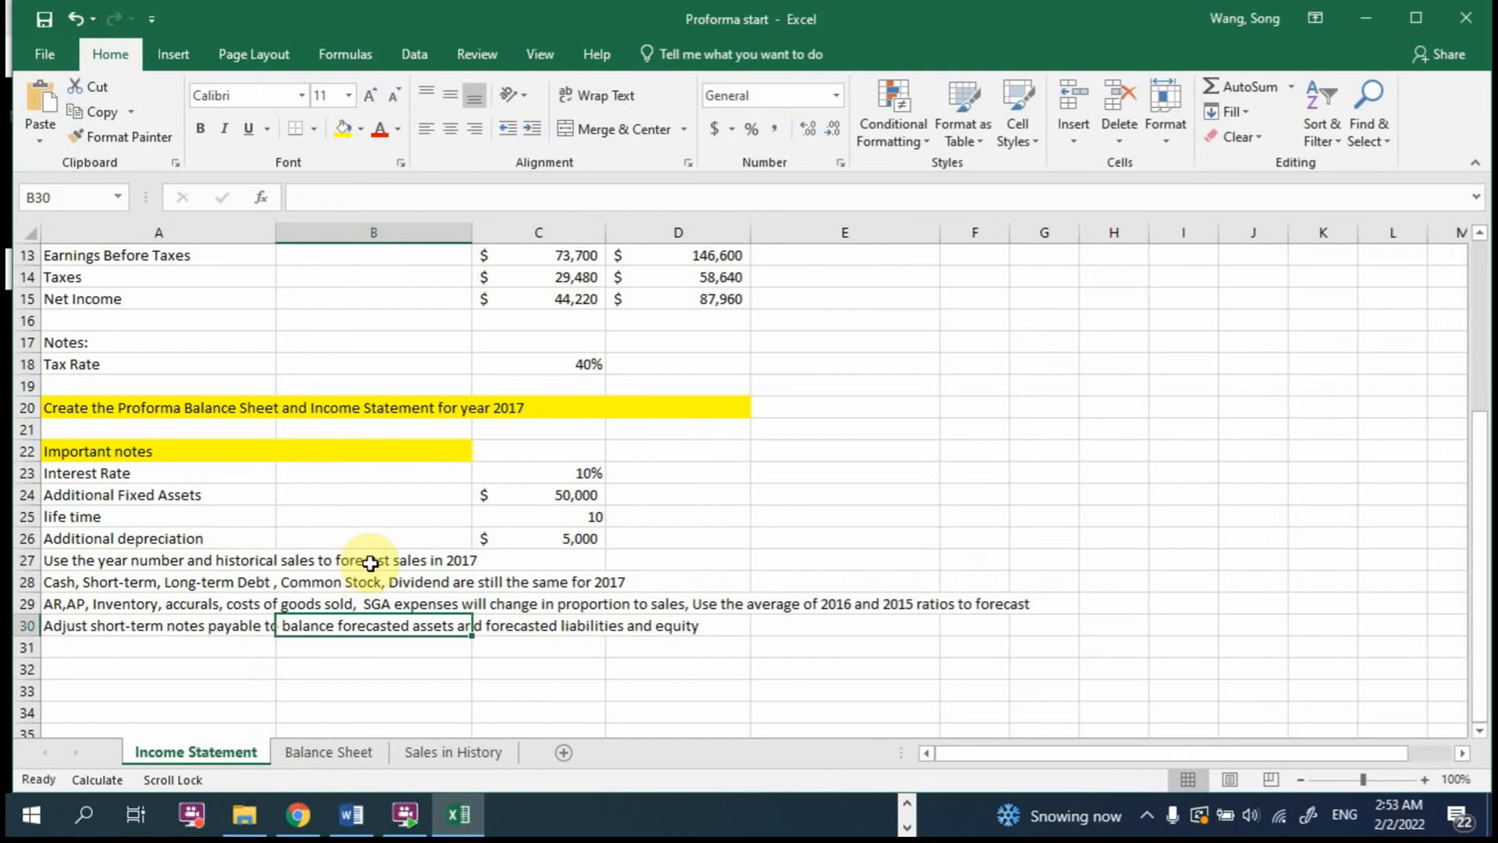
pyautogui.click(406, 560)
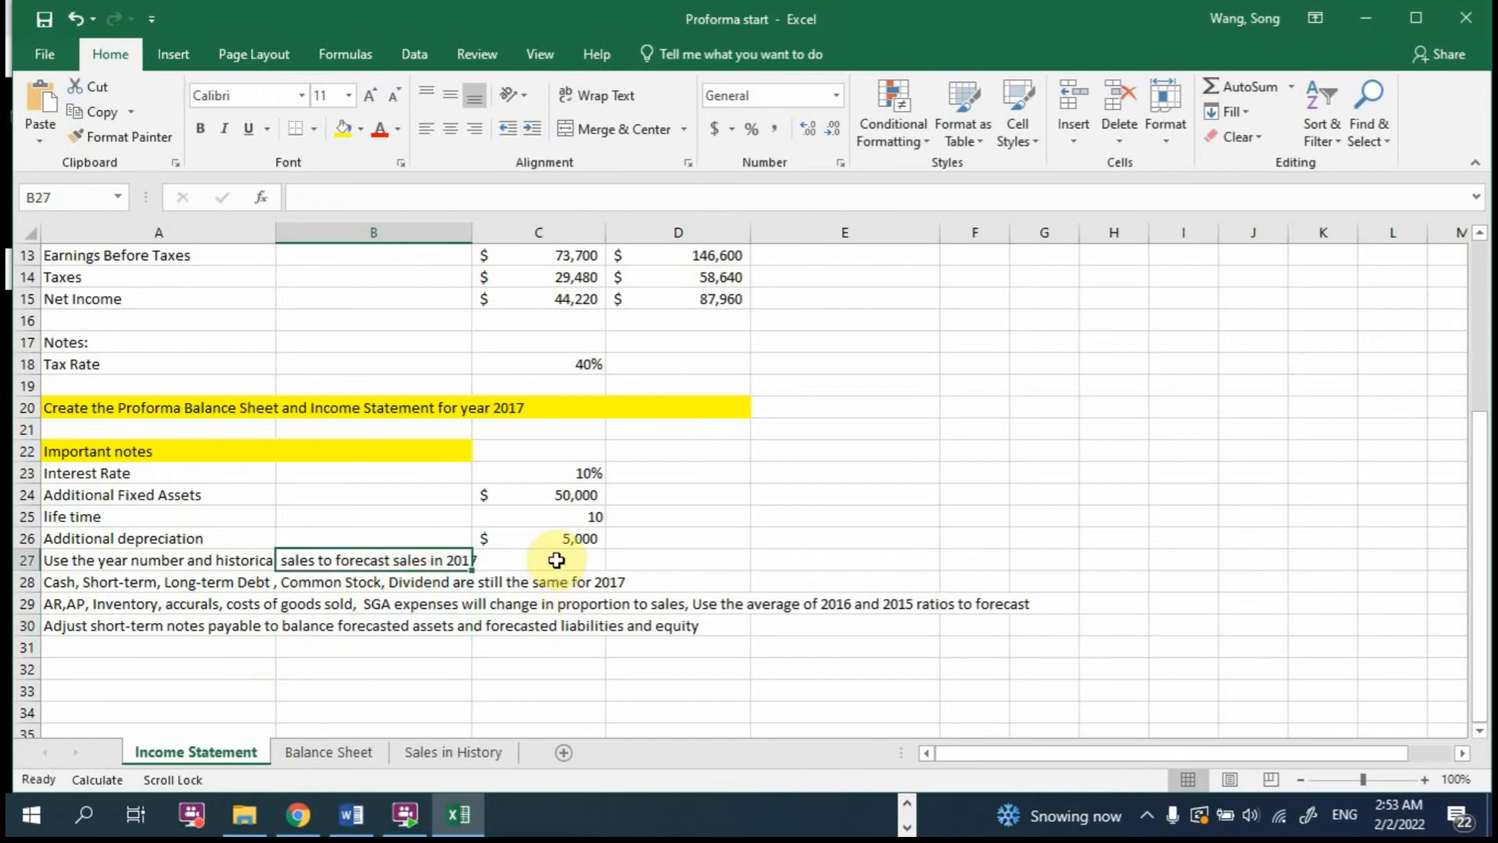
pyautogui.scroll(4, 557, 559)
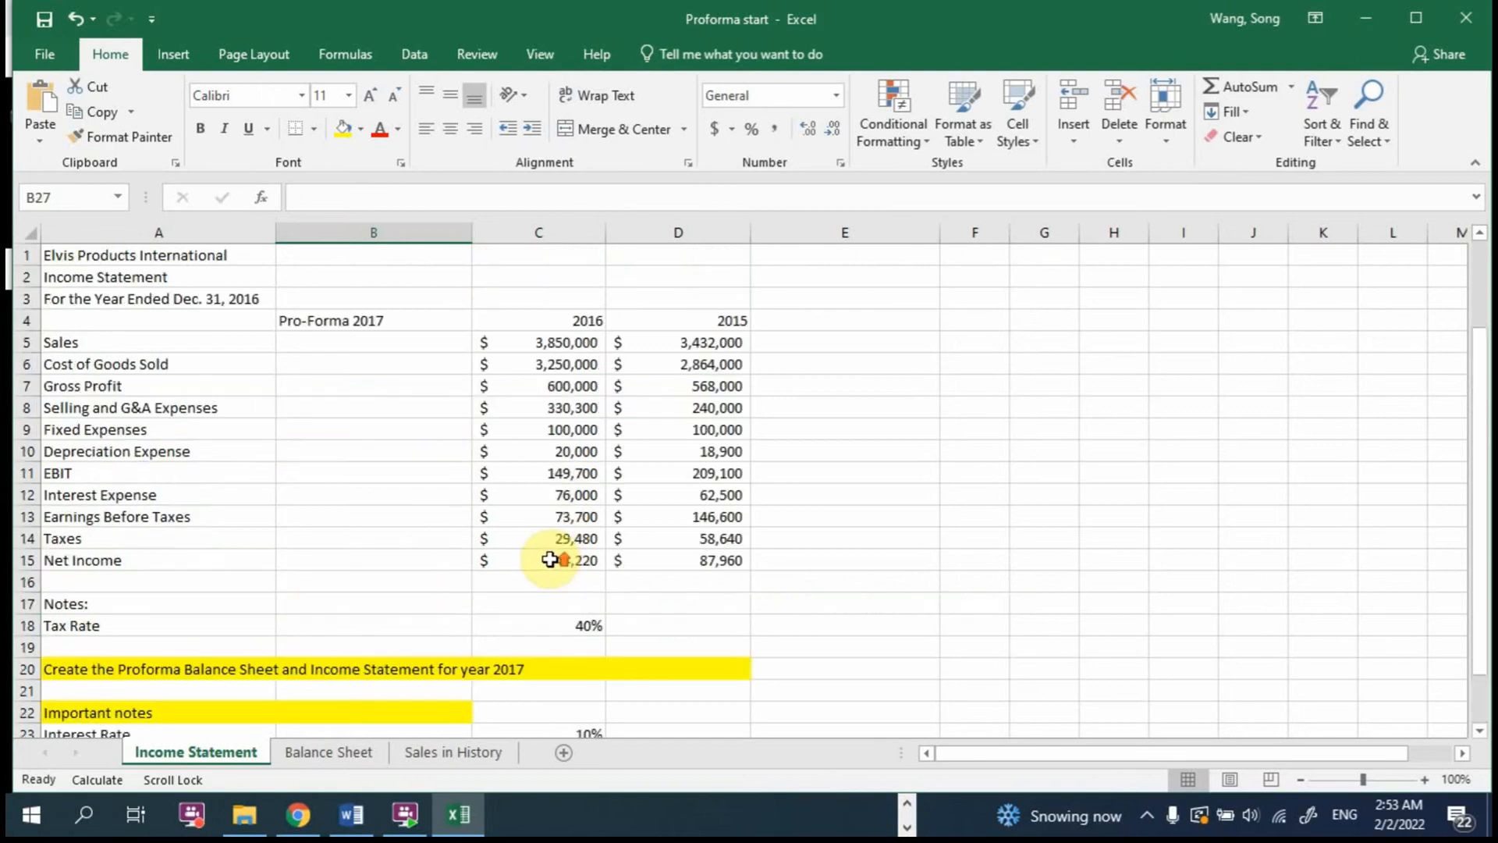
pyautogui.click(318, 343)
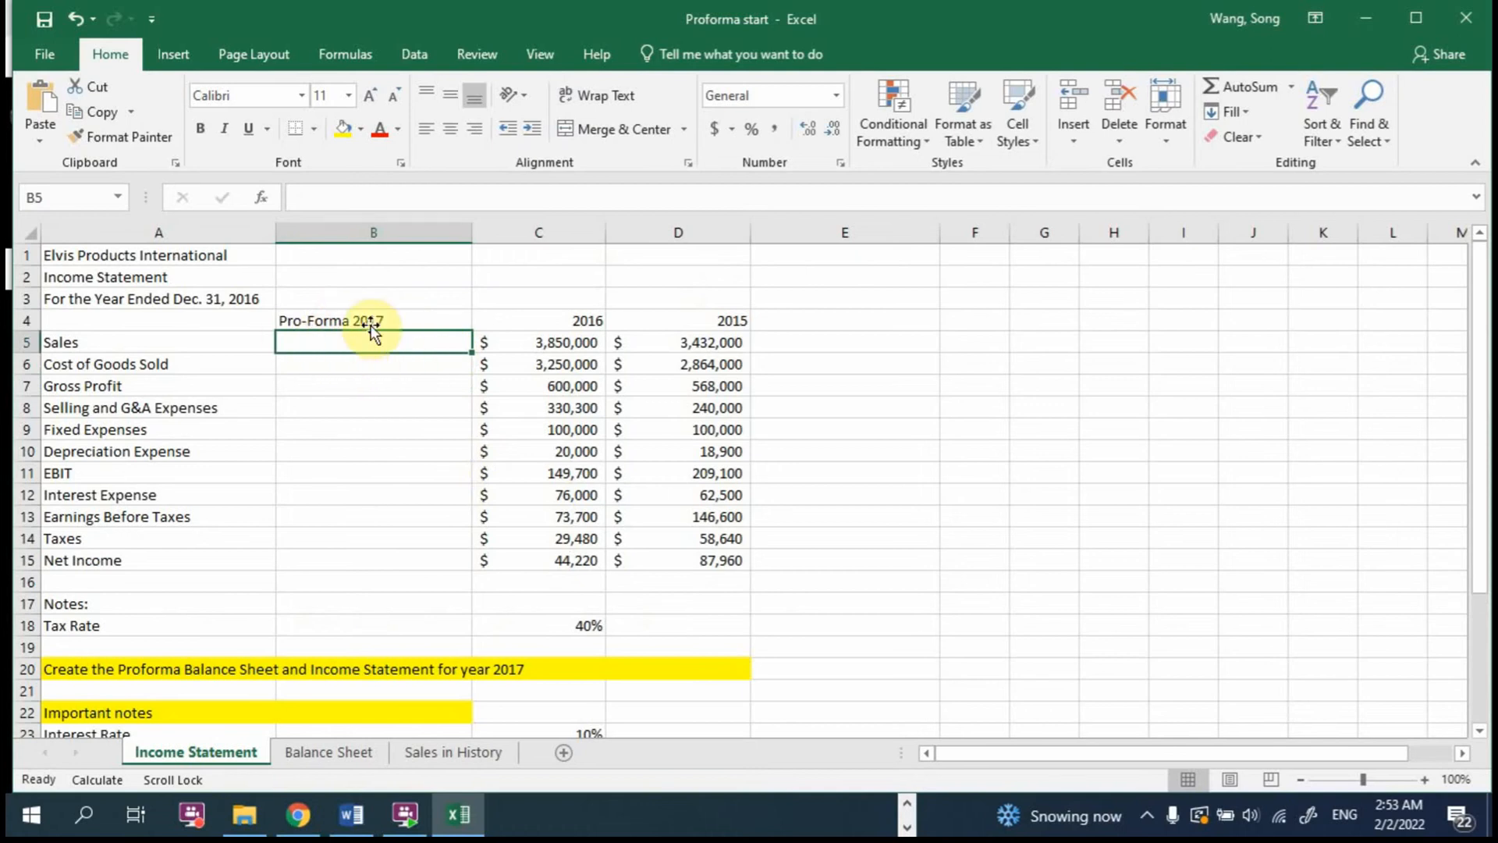
pyautogui.scroll(-4, 361, 363)
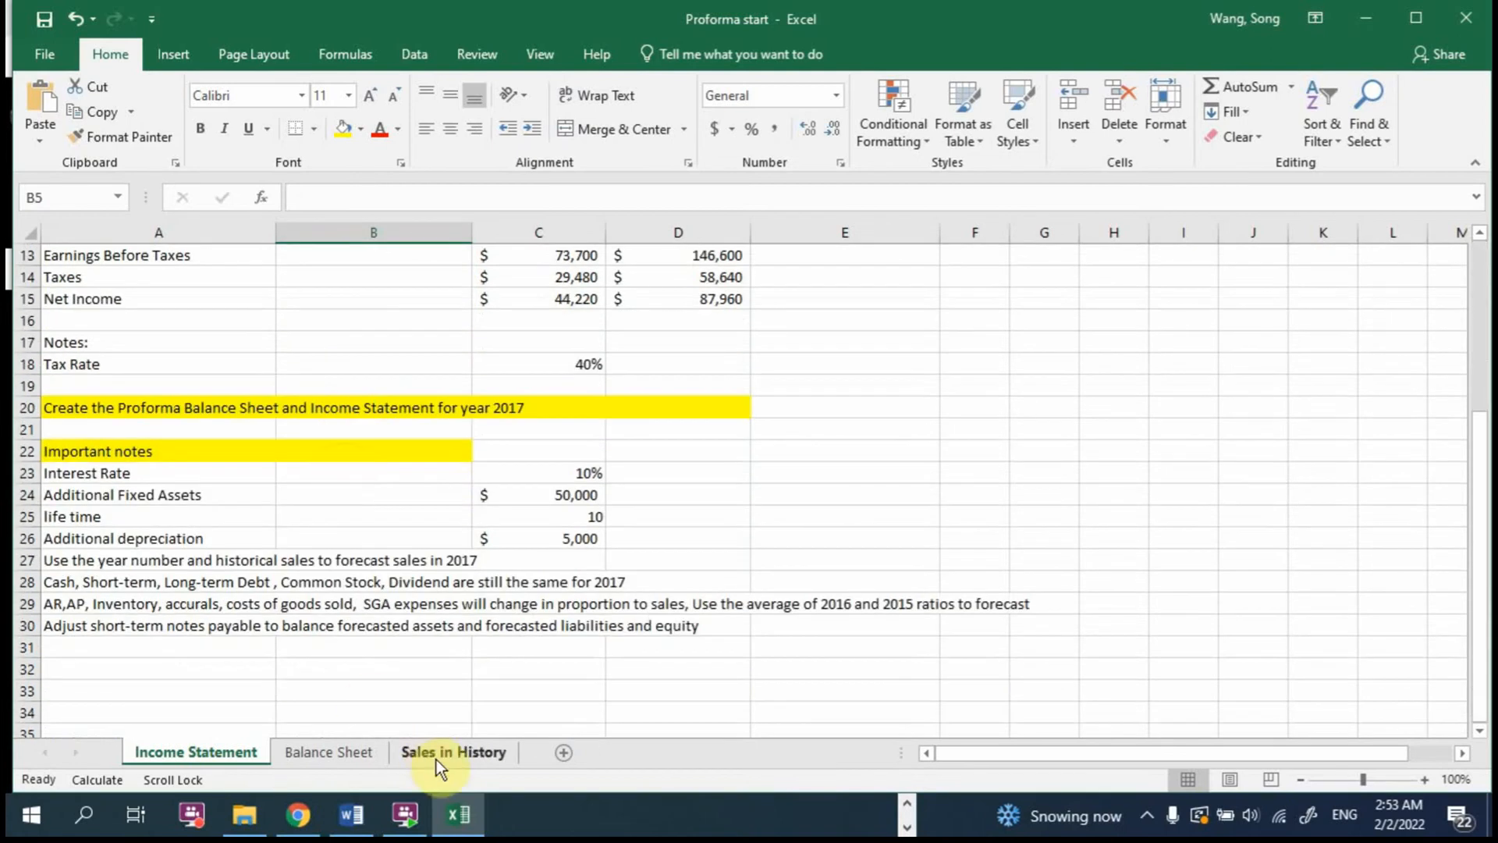
# Step: On the Sales in History sheet, auto-fit the width of the Sales column to its figures
pyautogui.click(435, 752)
pyautogui.moveTo(62, 258); pyautogui.dragTo(162, 363)
pyautogui.click(1426, 779)
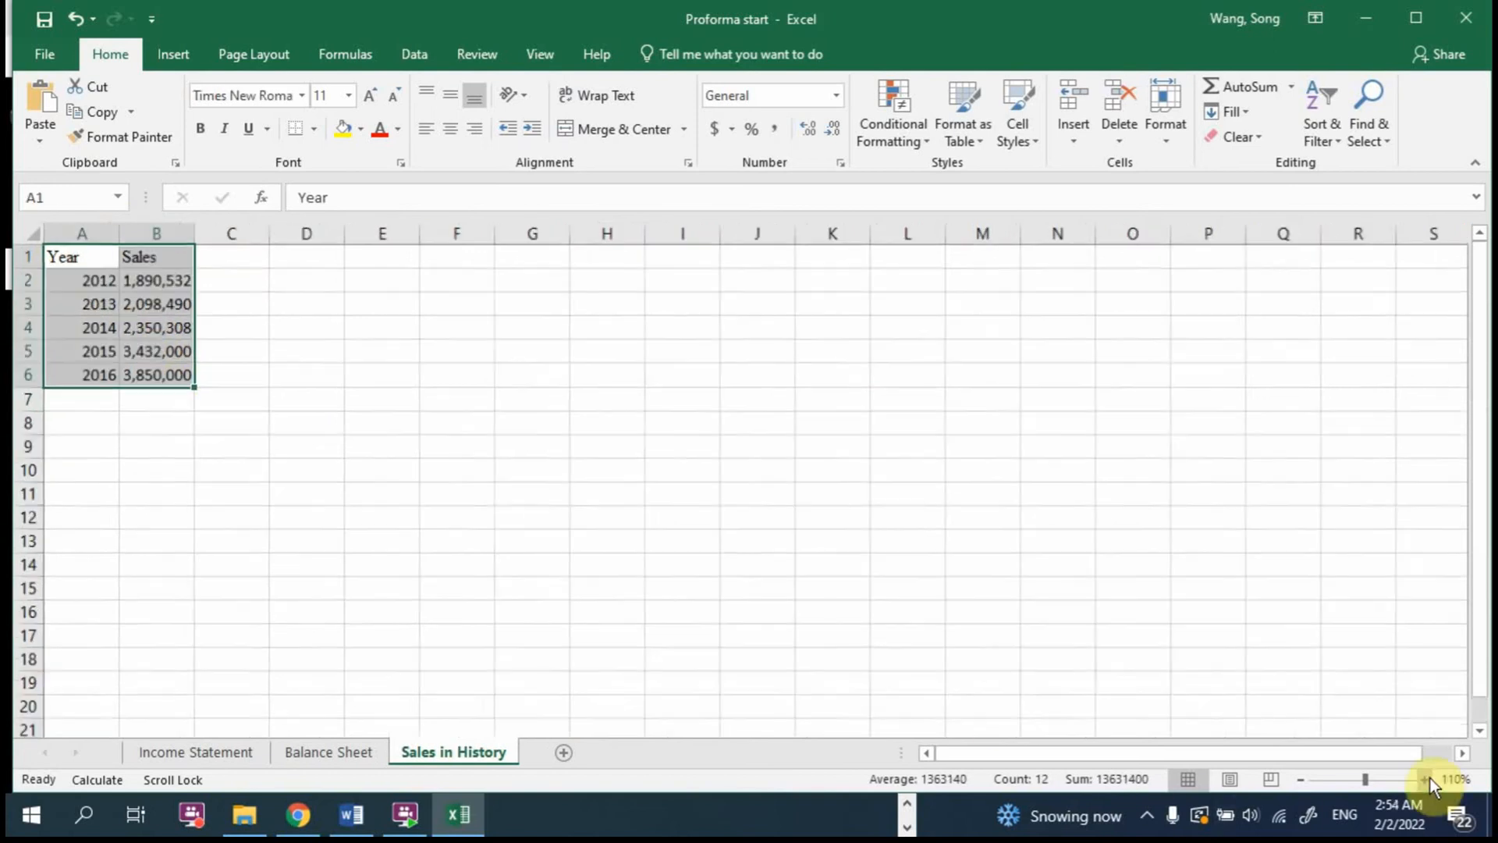
pyautogui.click(1427, 778)
pyautogui.click(1428, 779)
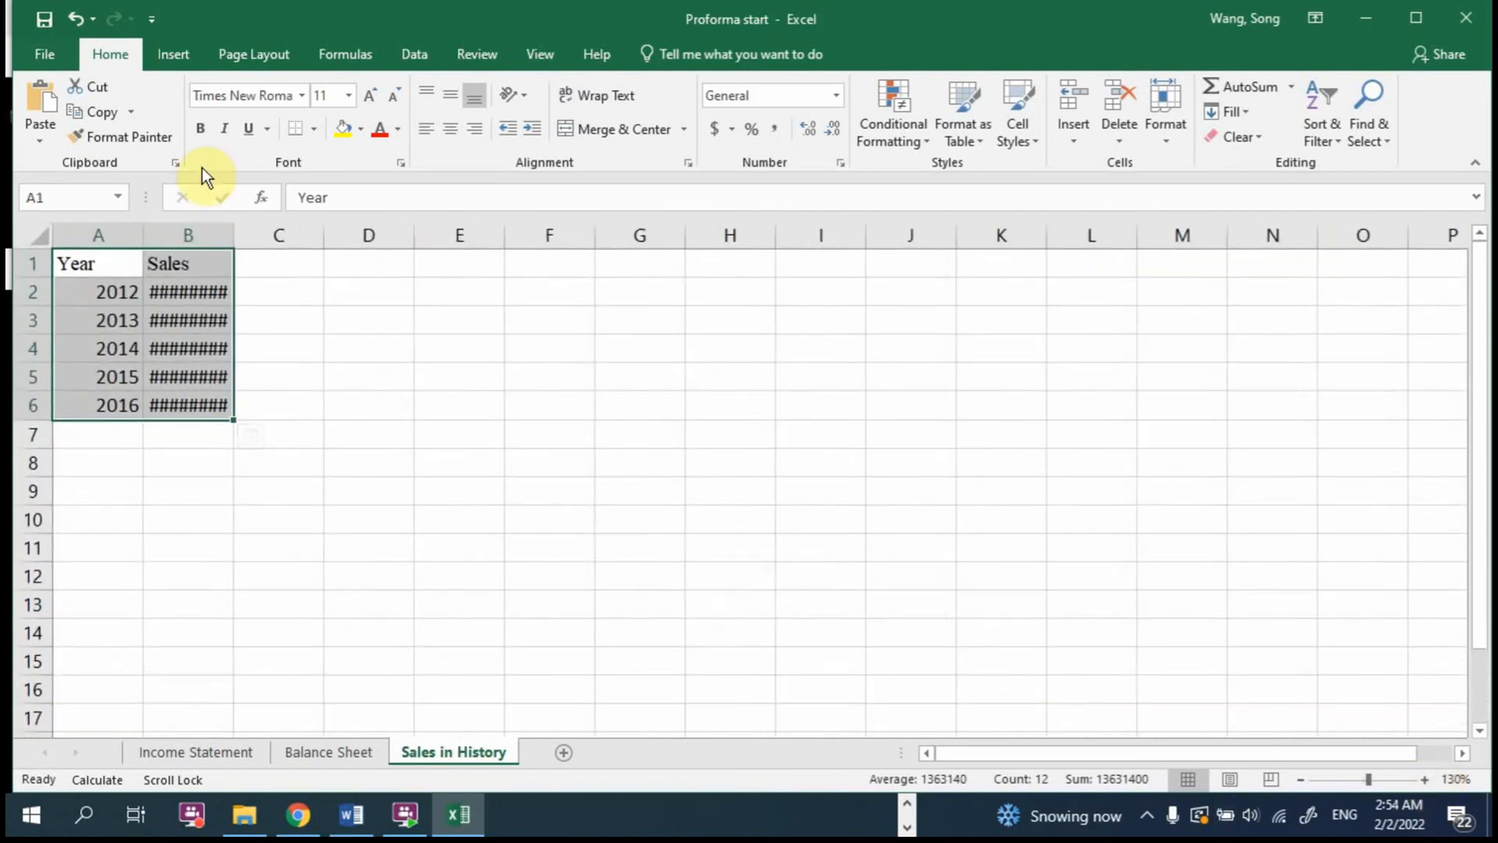
pyautogui.doubleClick(233, 235)
# Step: Compare the Balance Sheet lines with the Income Statement notes on constant items, items proportional to sales, and short-term notes payable
pyautogui.click(167, 748)
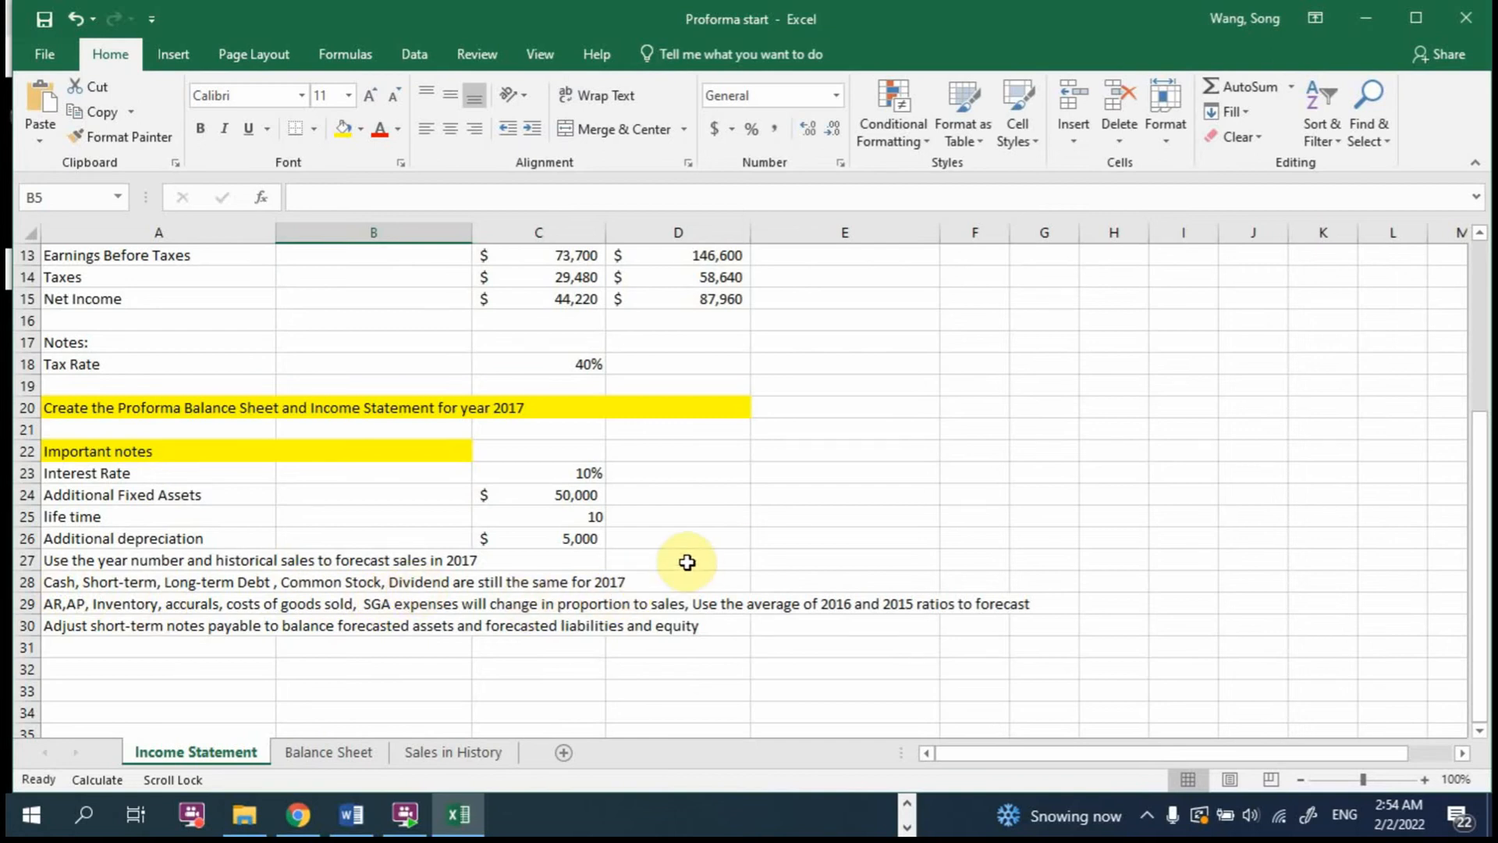
pyautogui.scroll(4, 368, 351)
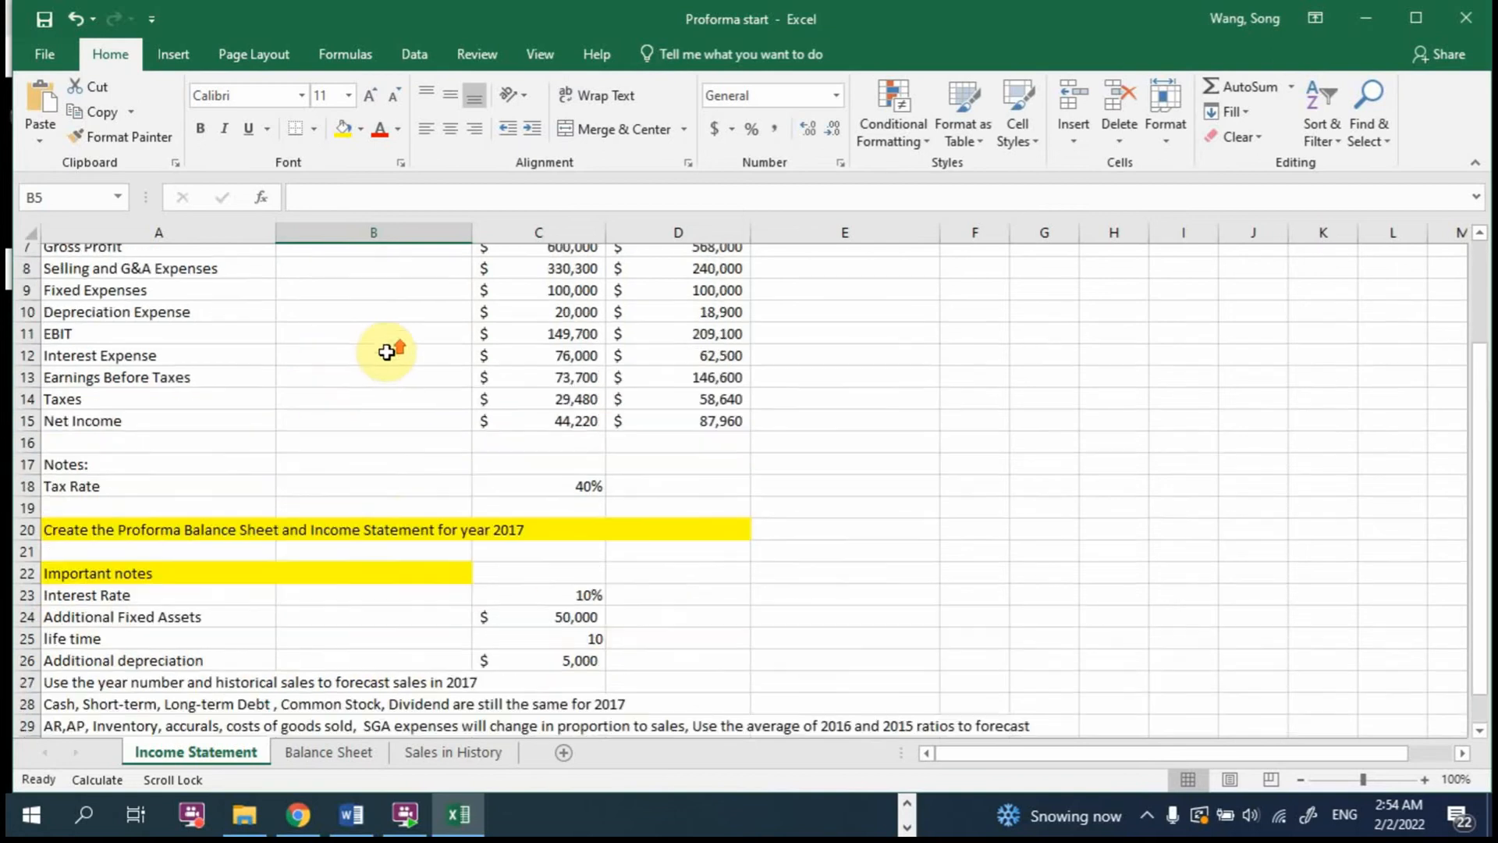
pyautogui.click(295, 752)
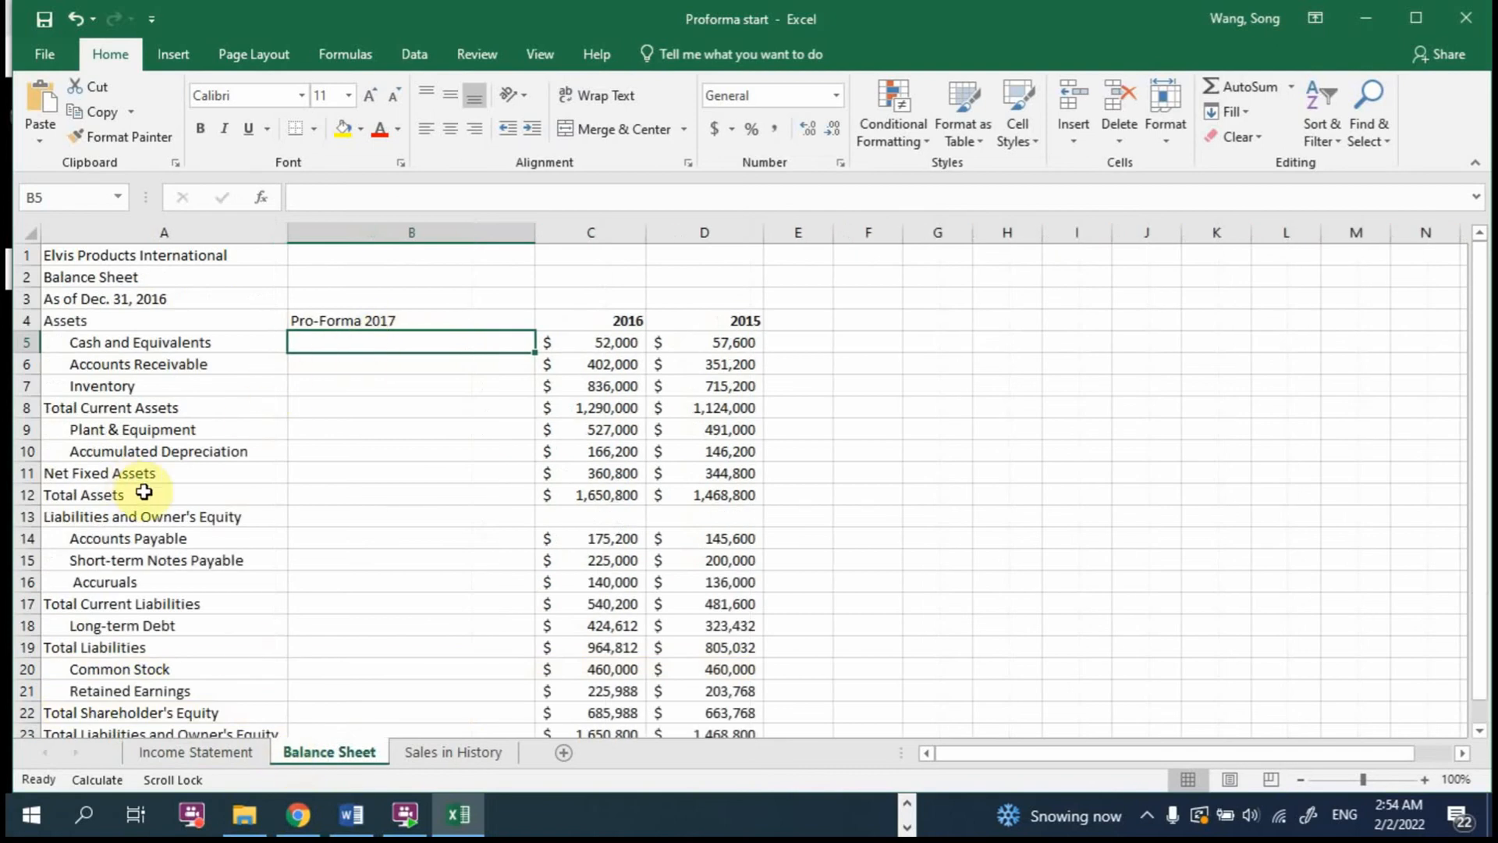
pyautogui.scroll(-2, 236, 543)
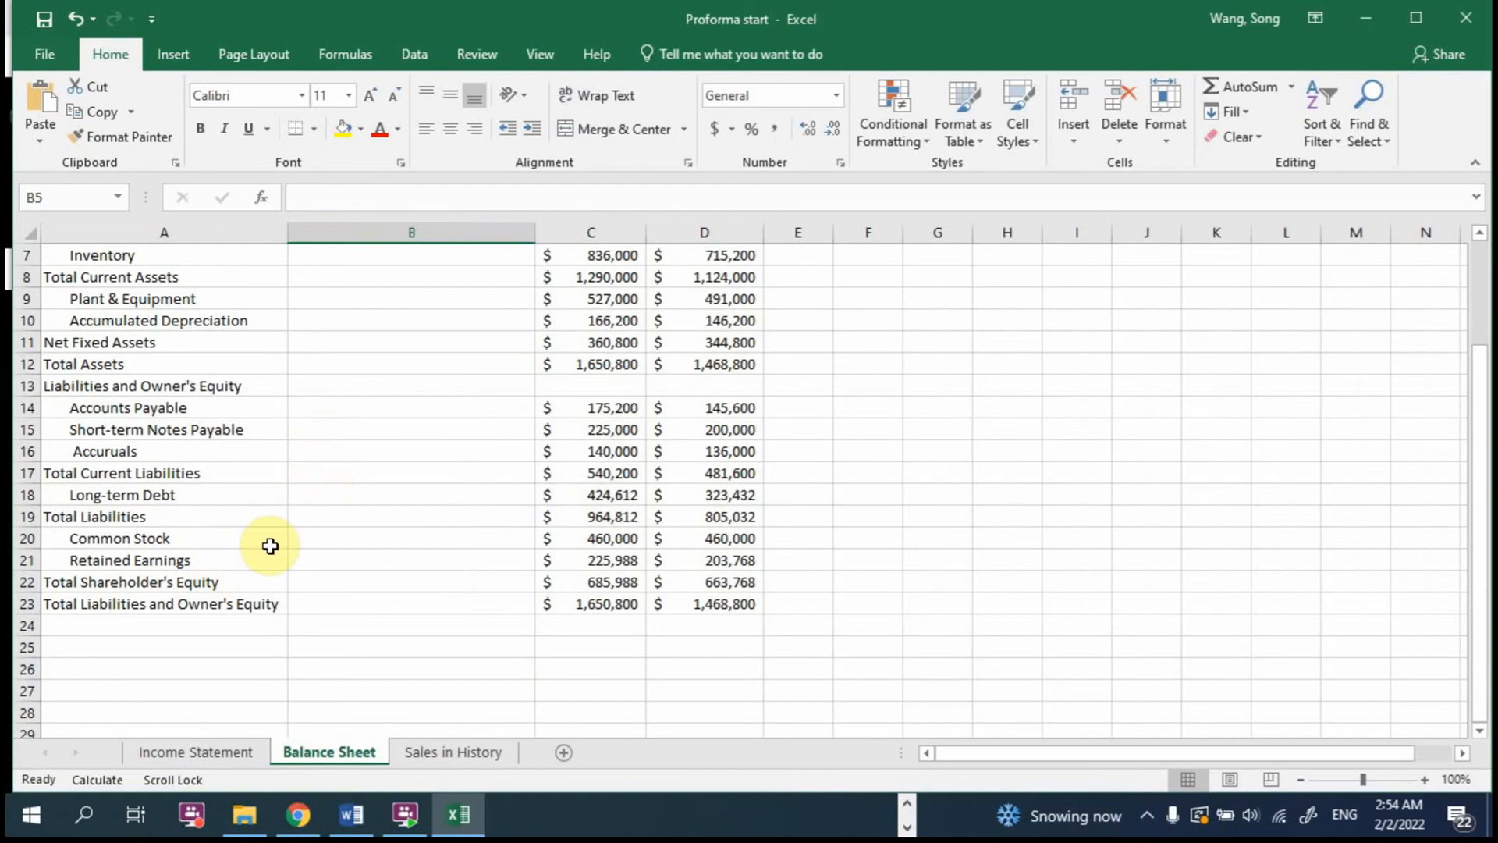
pyautogui.click(195, 744)
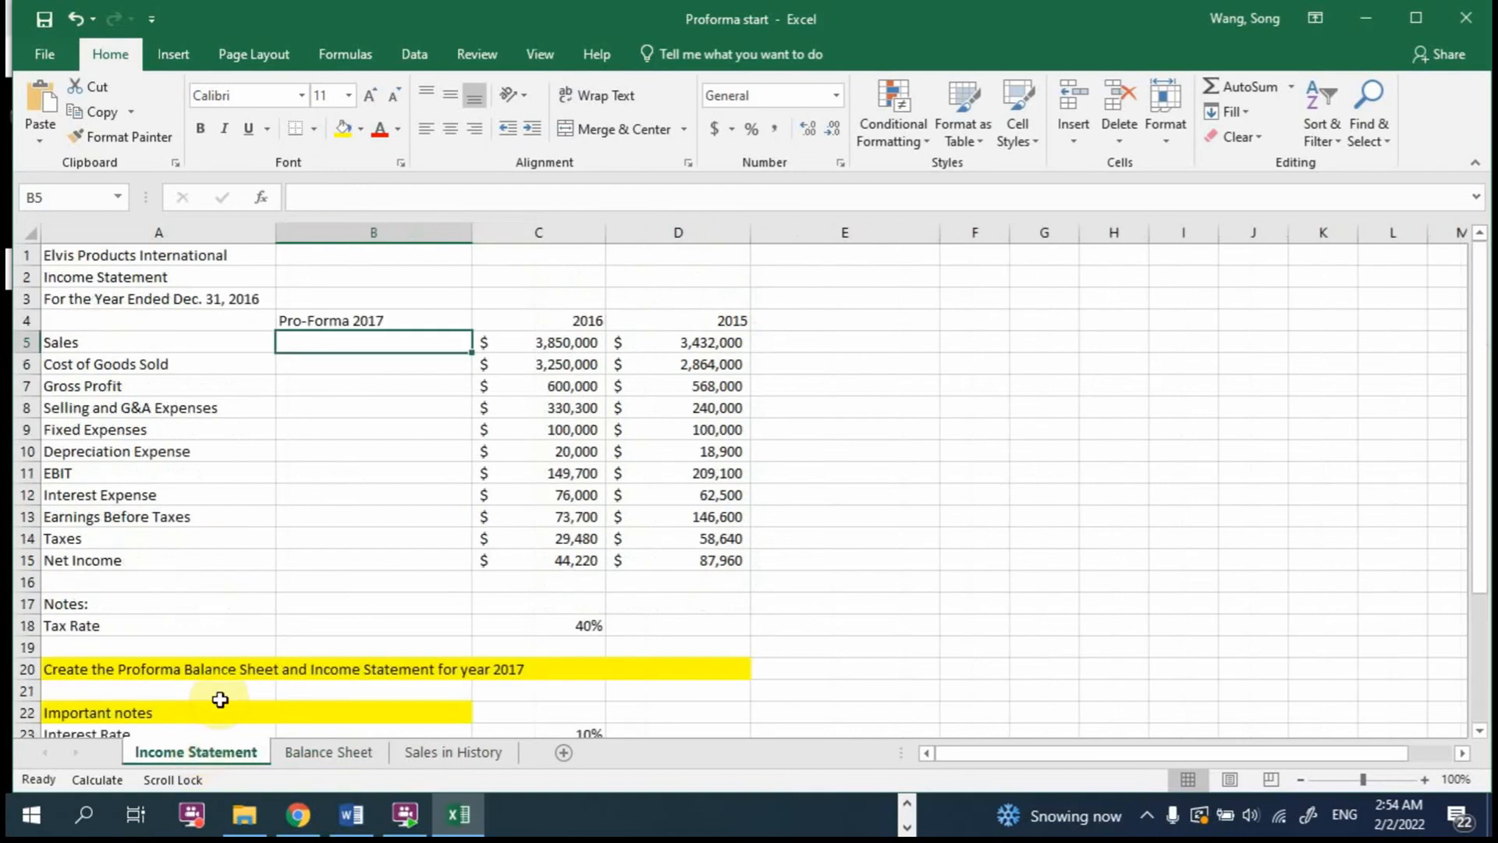
pyautogui.scroll(-2, 267, 640)
pyautogui.scroll(-2, 268, 646)
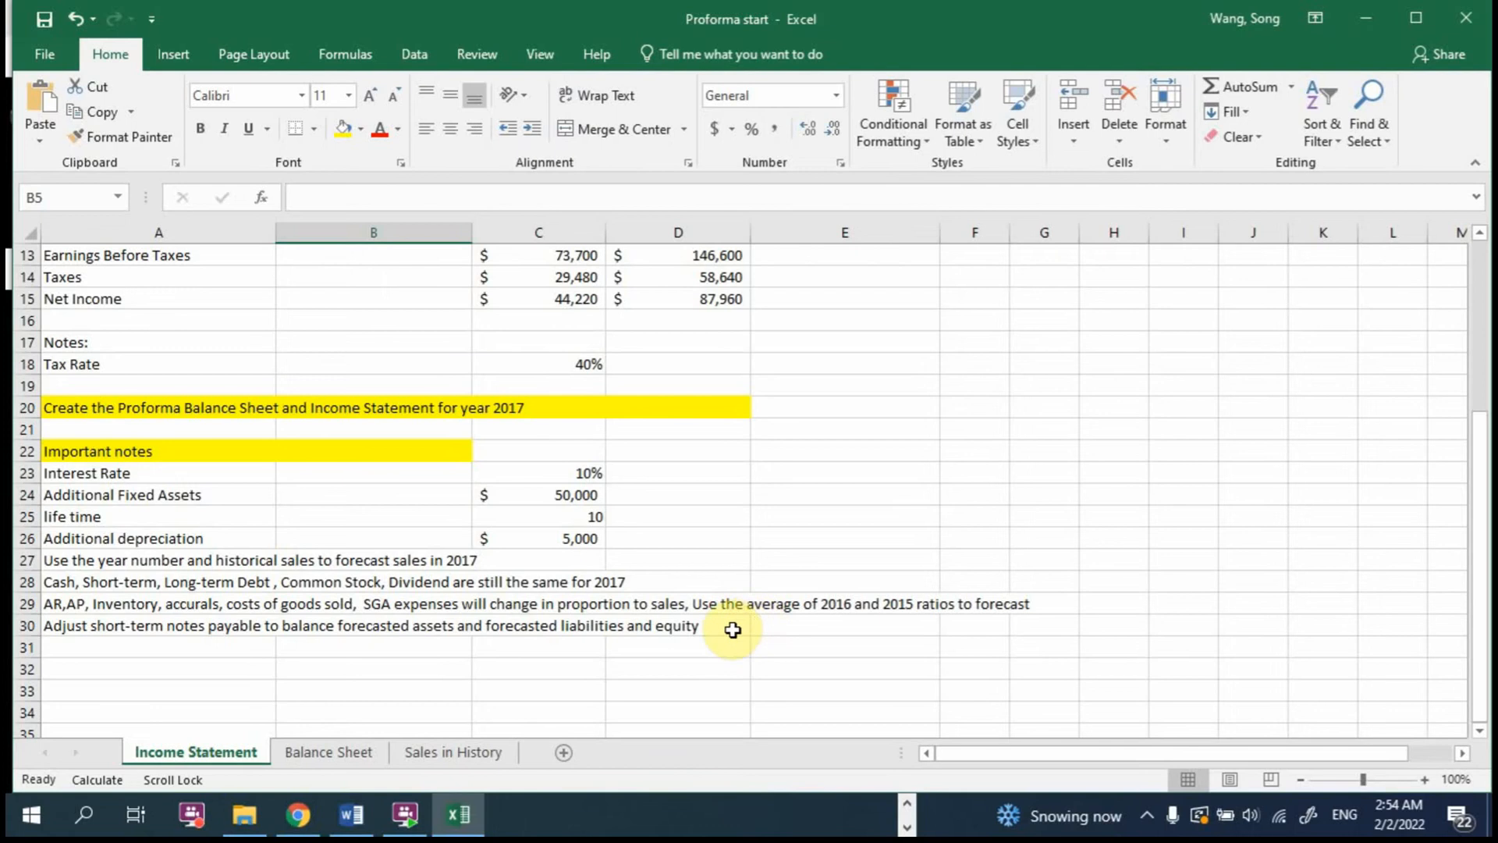
pyautogui.scroll(4, 730, 630)
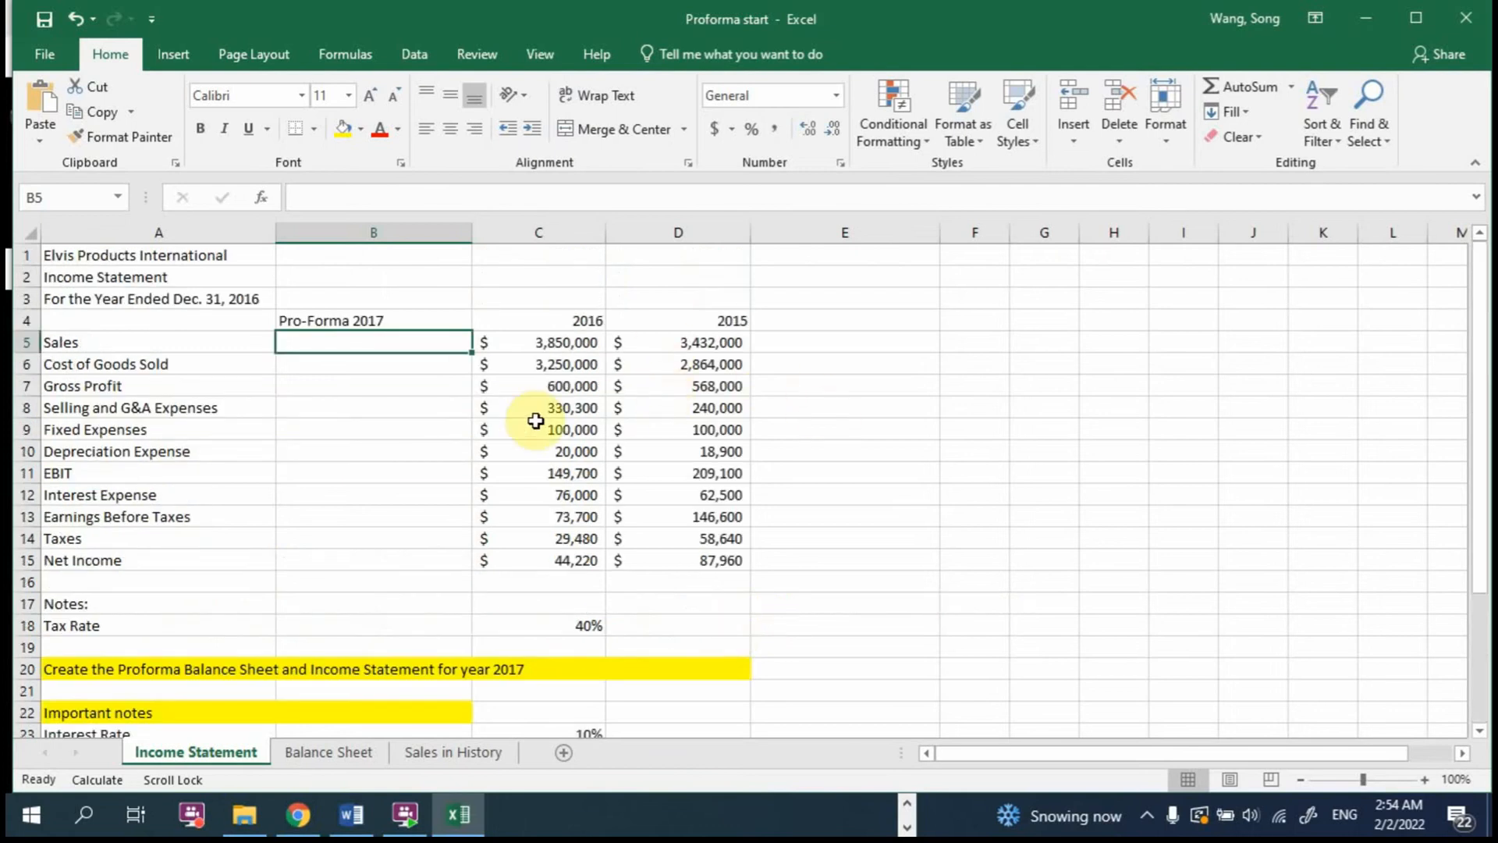
# Step: Add the year 2017 in cell A7 of the Sales in History sheet, below 2016
pyautogui.click(455, 751)
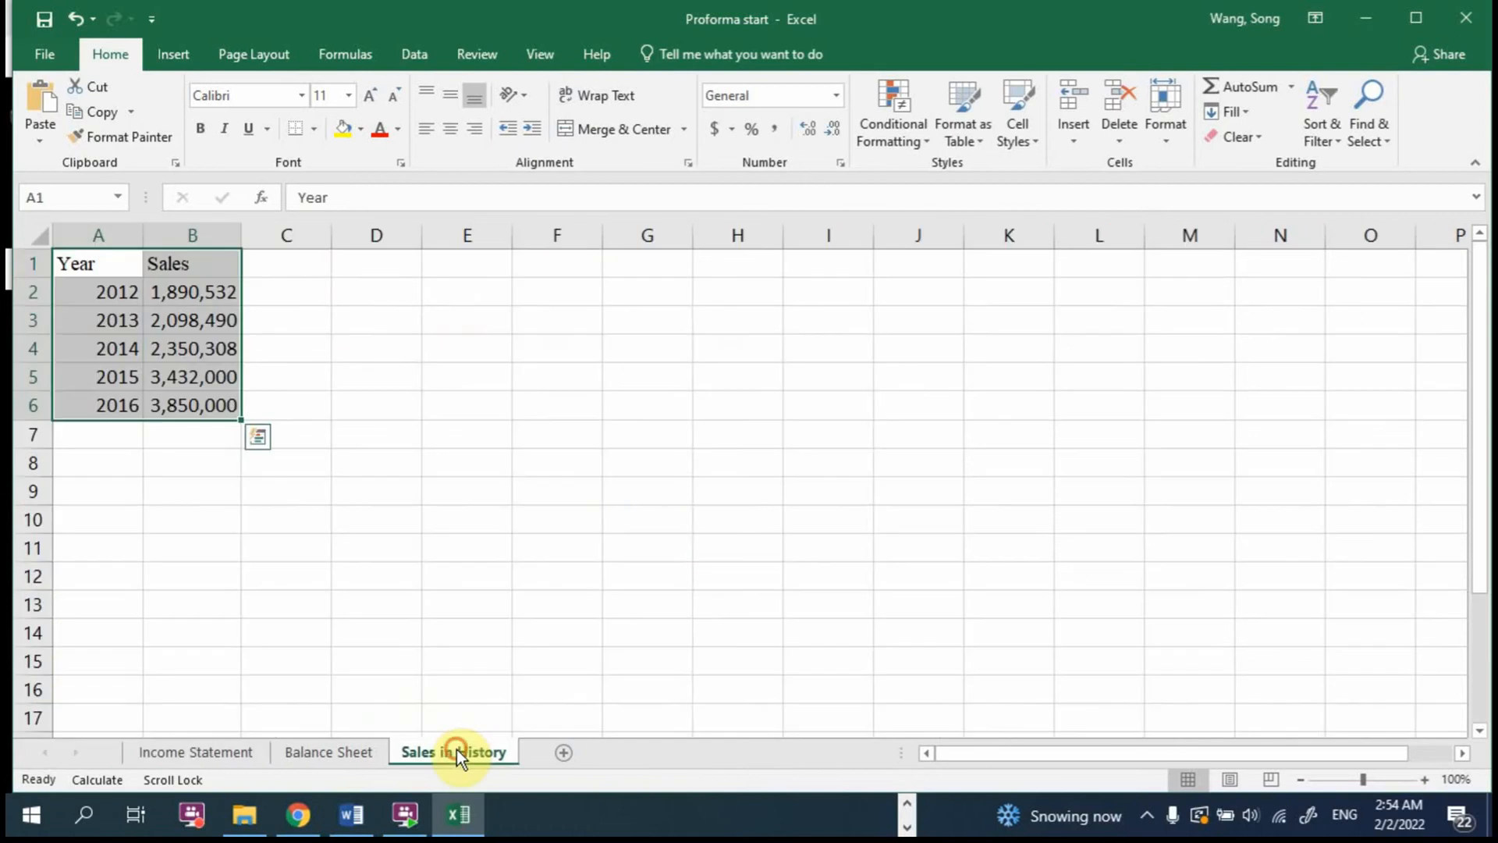
pyautogui.click(127, 431)
pyautogui.write('2017')
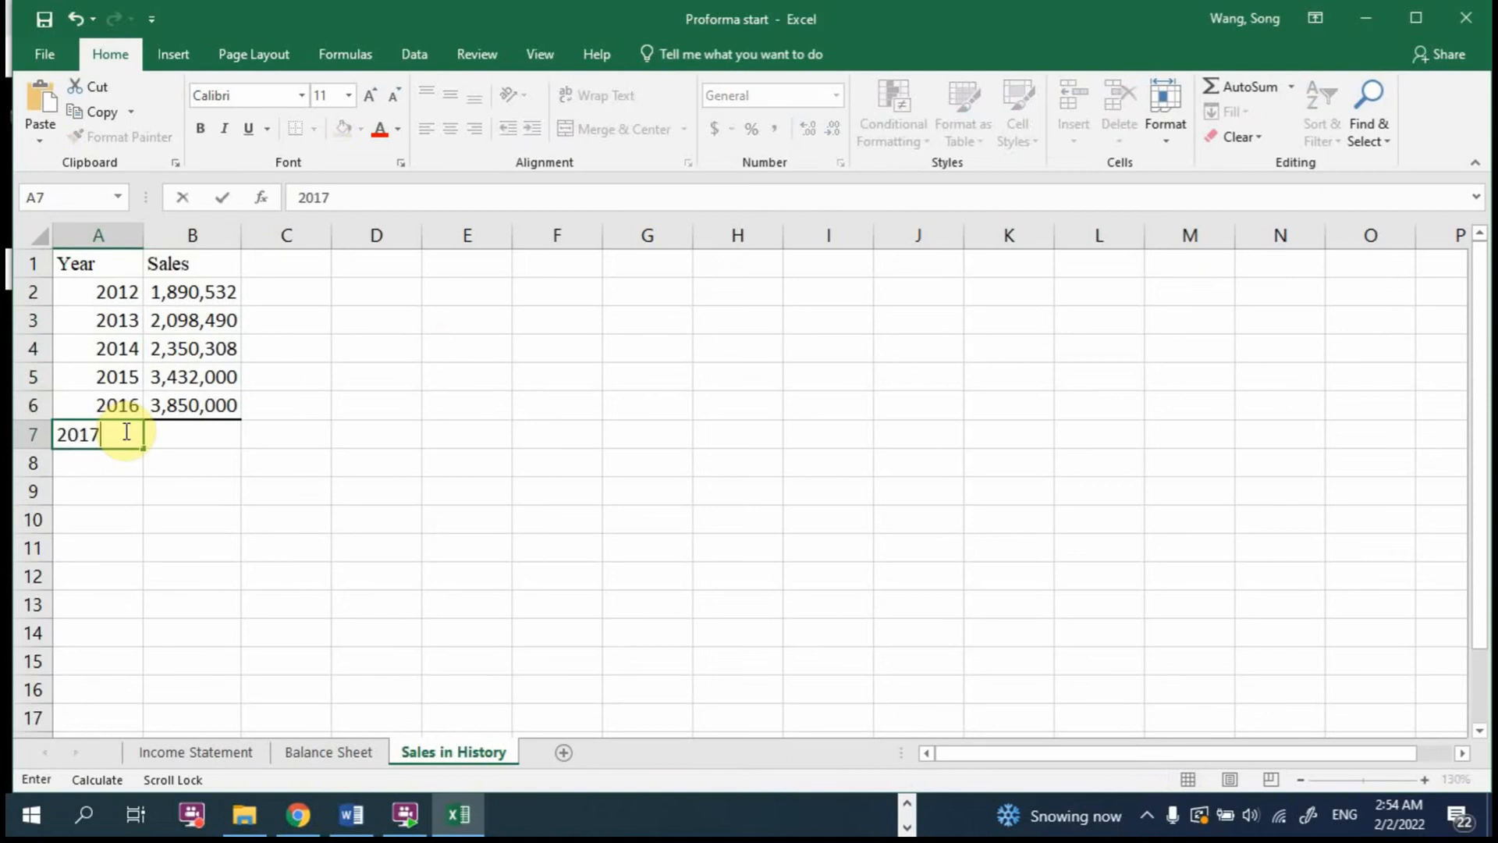
pyautogui.press('Return')
pyautogui.click(491, 558)
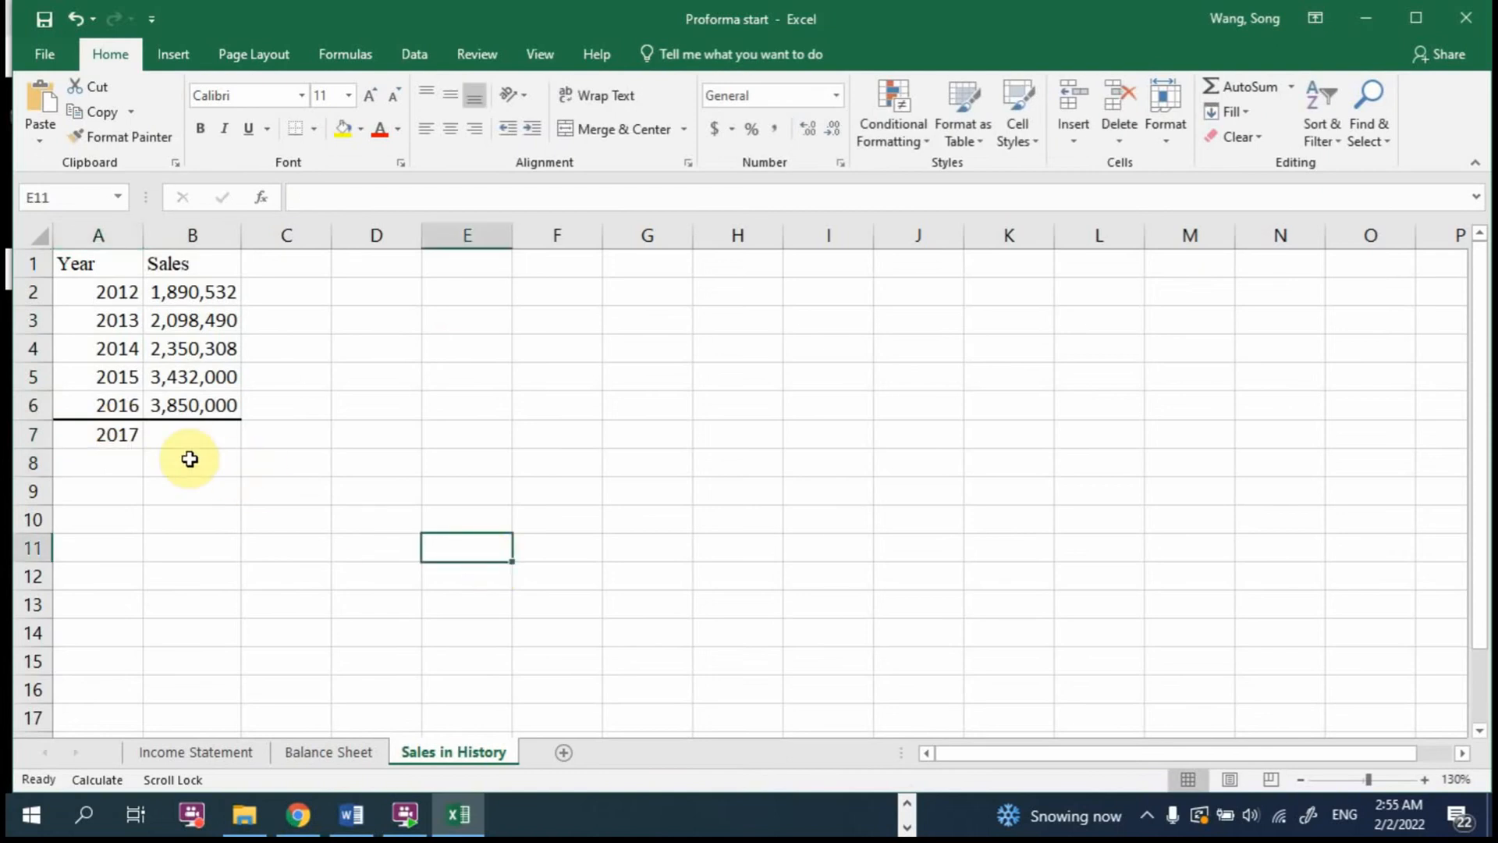
pyautogui.click(186, 433)
pyautogui.write('=trend')
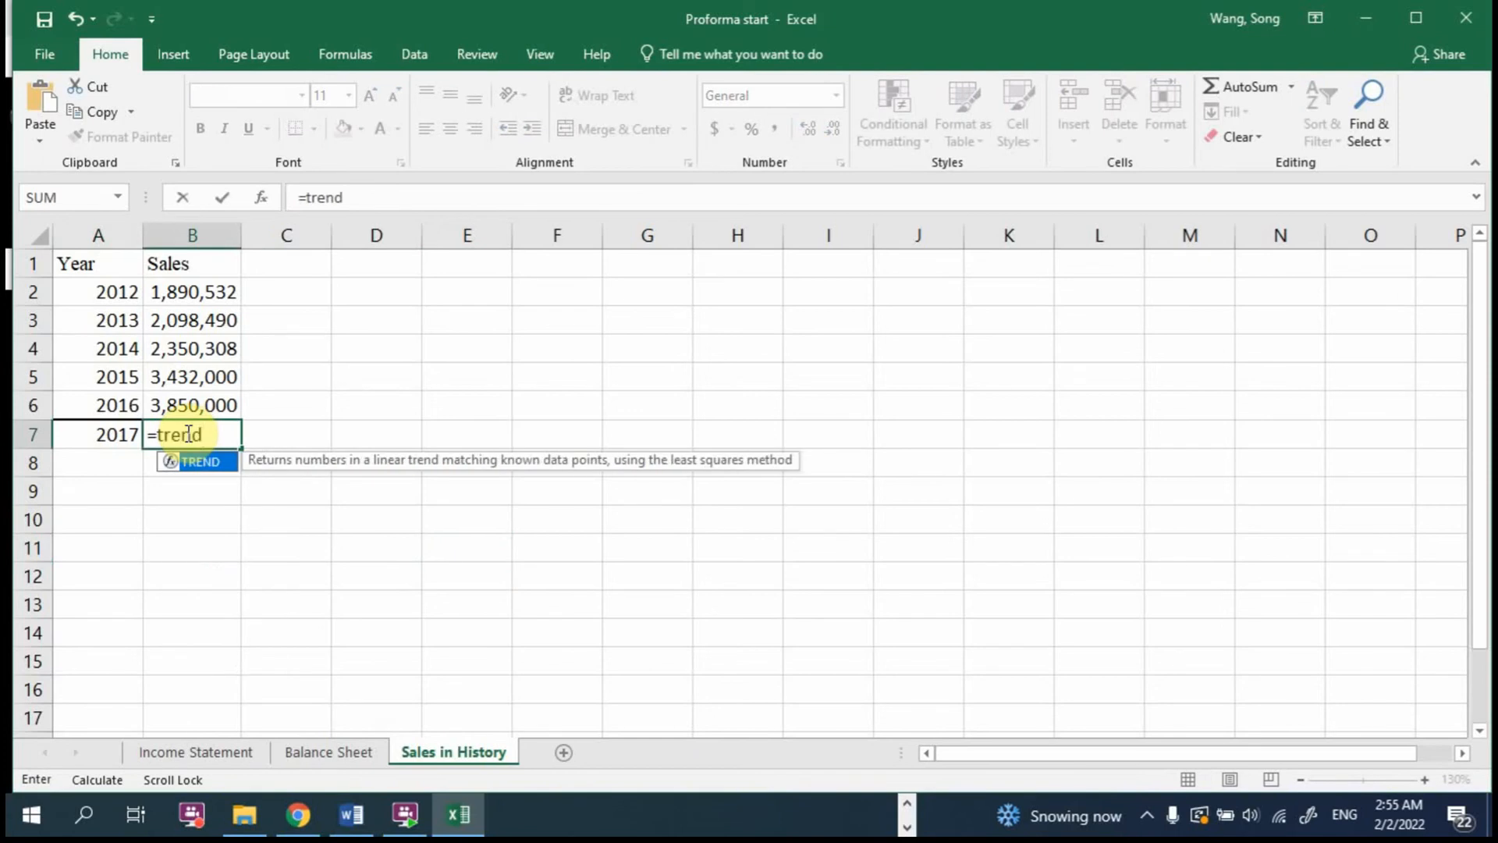
pyautogui.write('(')
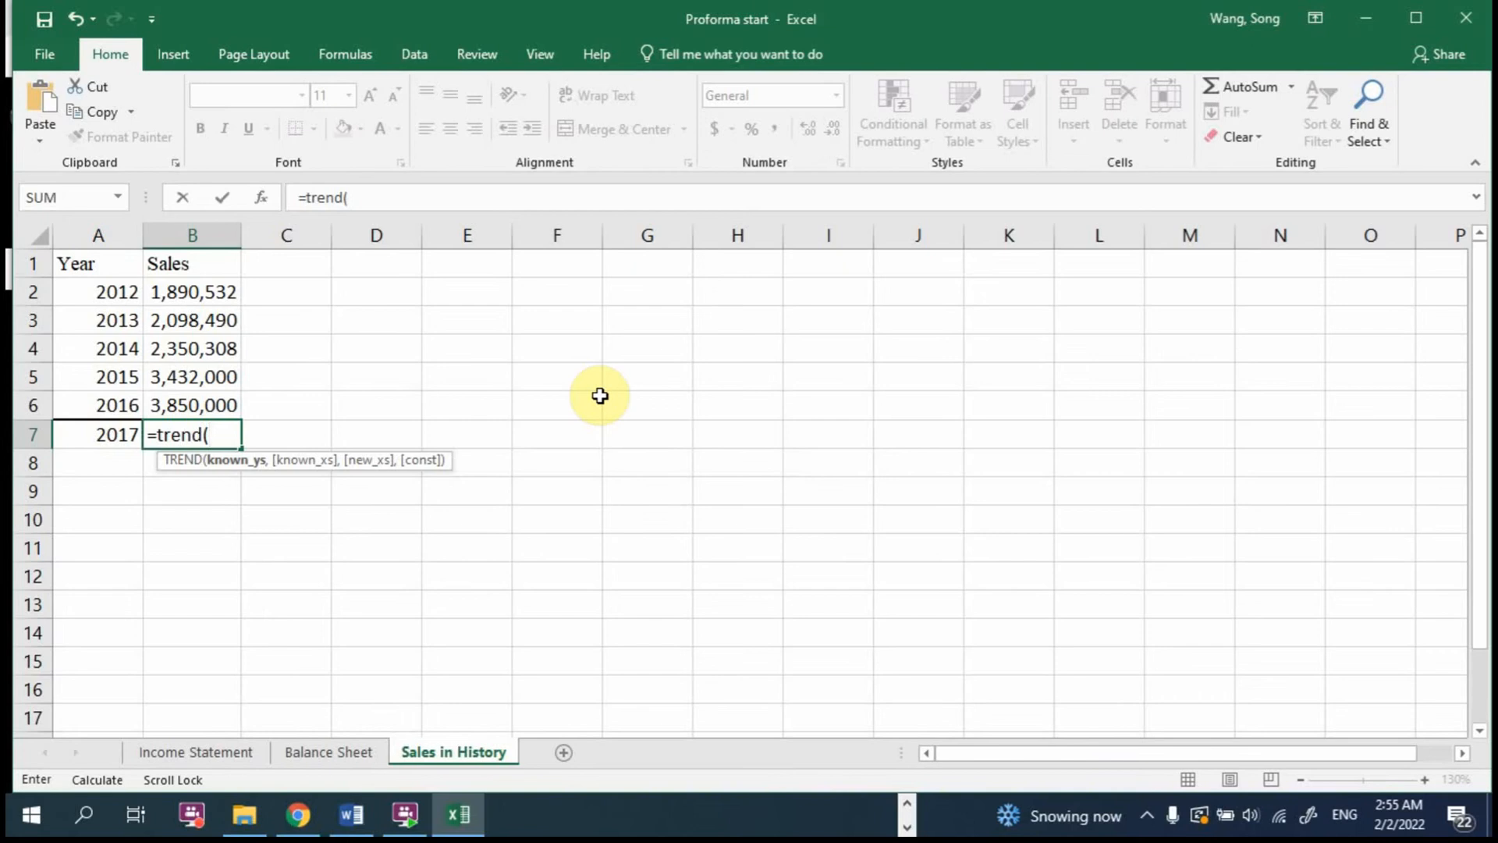
pyautogui.press('Escape')
# Step: Write the regression equation "sales = a + b year" in cell G2
pyautogui.click(631, 288)
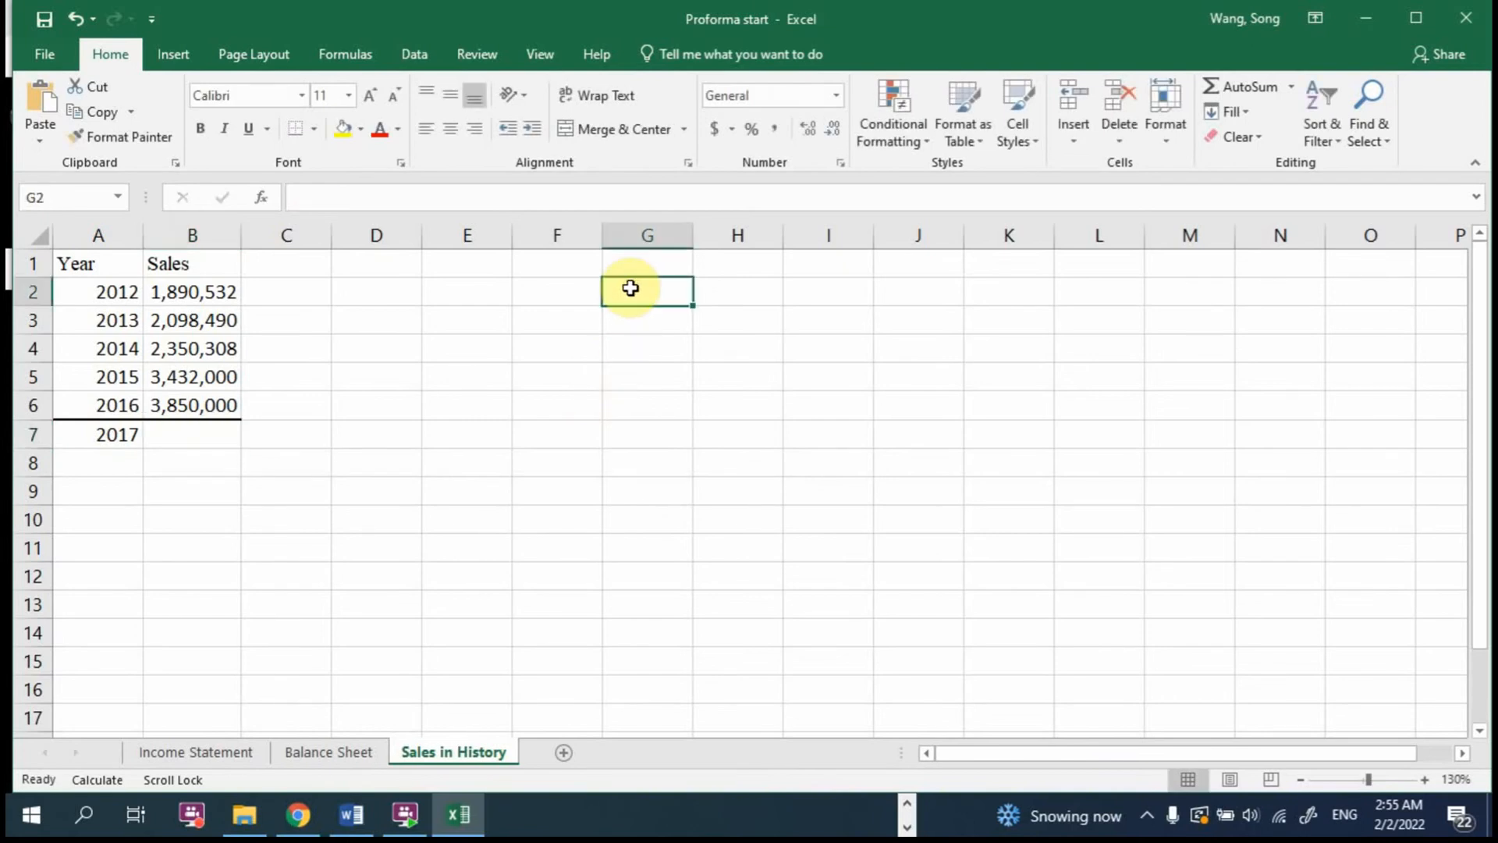
pyautogui.write('sales = a + b')
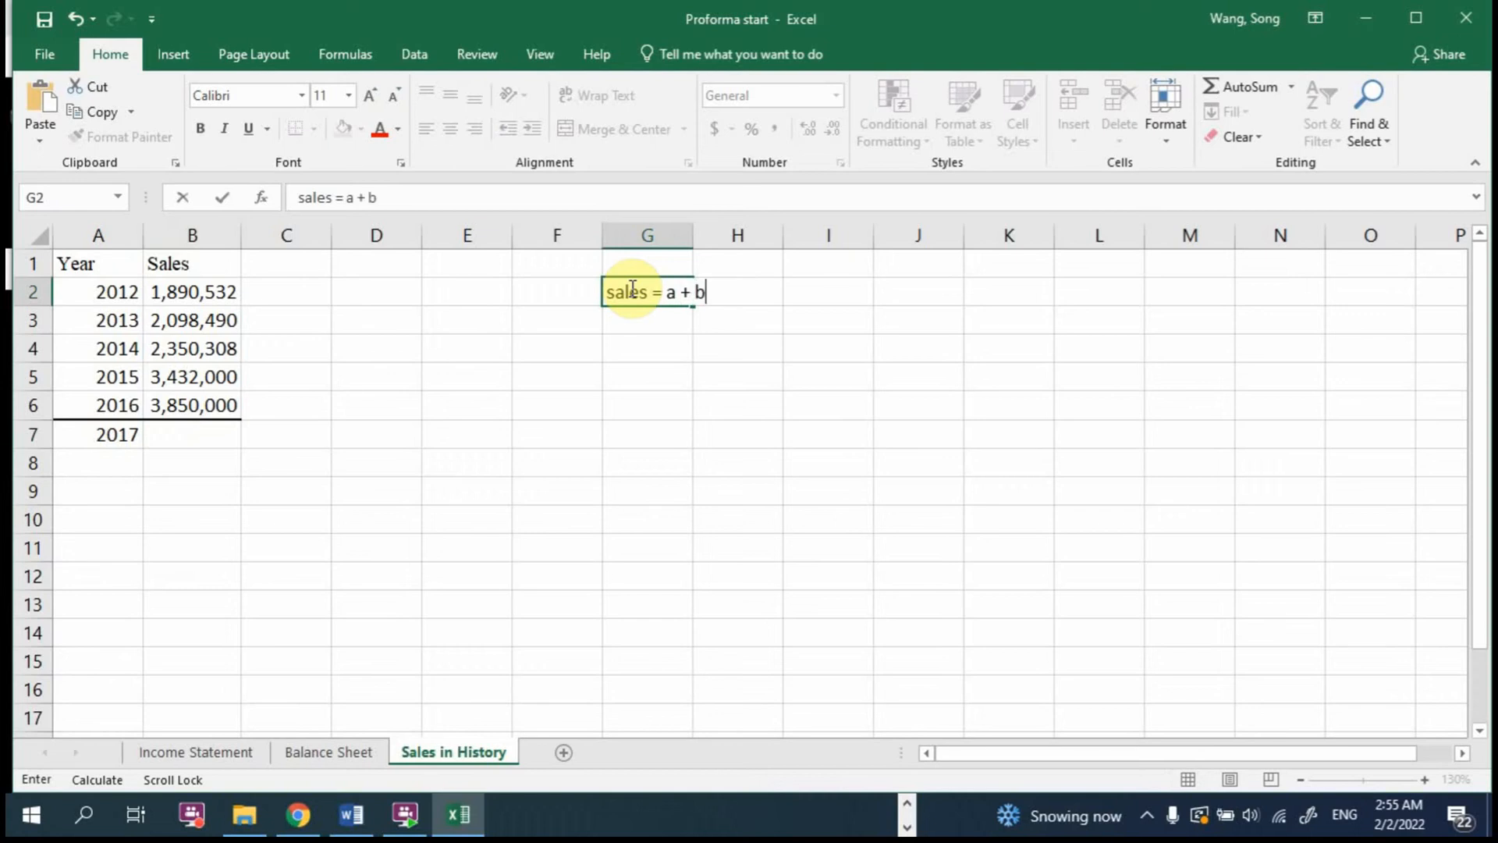
pyautogui.write('year')
pyautogui.press('Return')
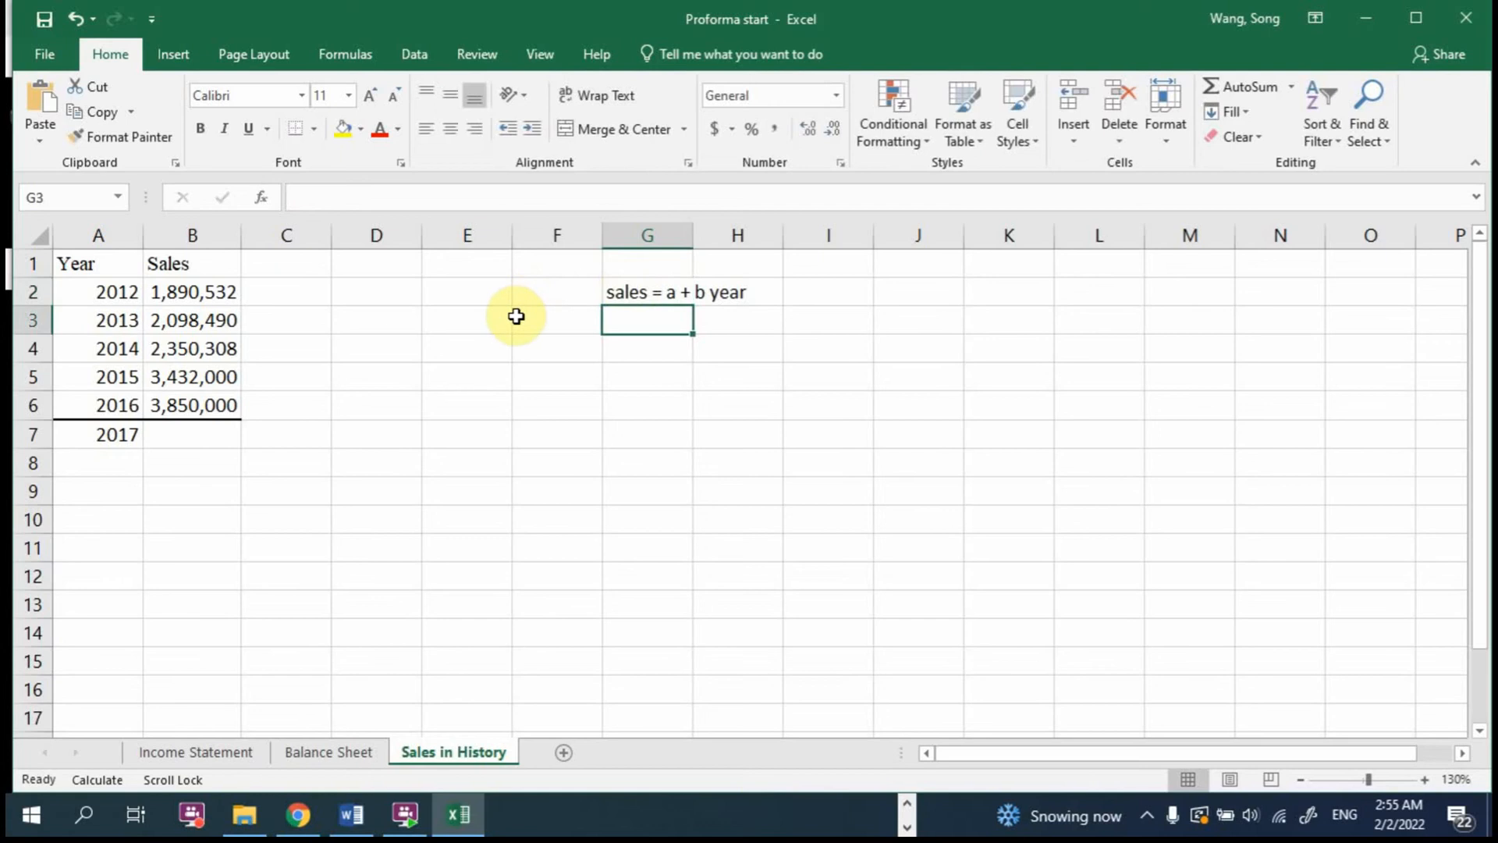
# Step: Forecast 2017 sales in cell B7 with =TREND(B2:B6,A2:A6,A7), using sales as known y's and years as known x's
pyautogui.click(188, 431)
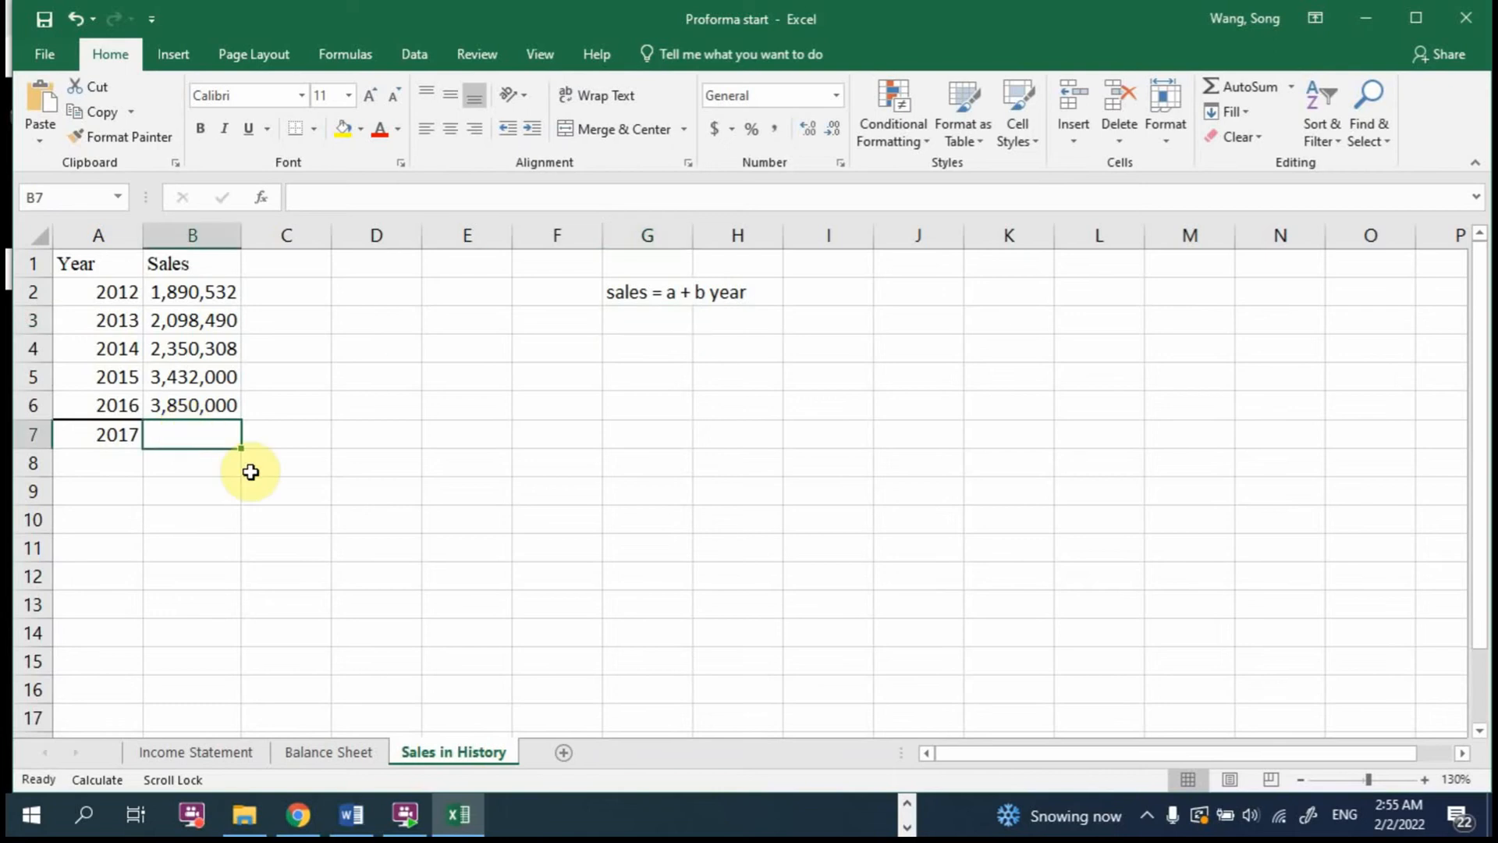
pyautogui.write('=trend(')
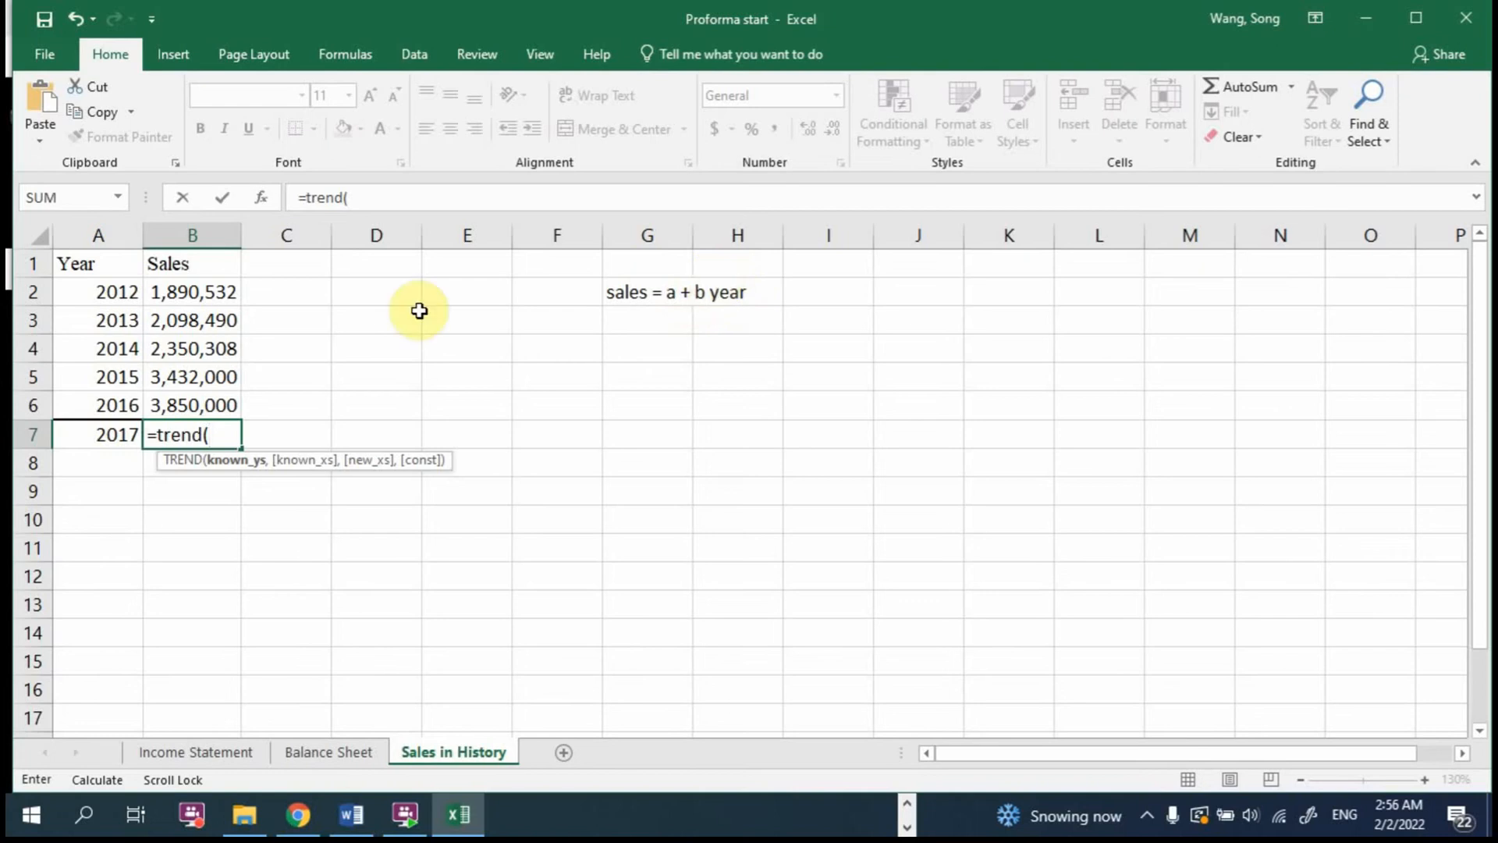
pyautogui.moveTo(171, 294); pyautogui.dragTo(184, 400)
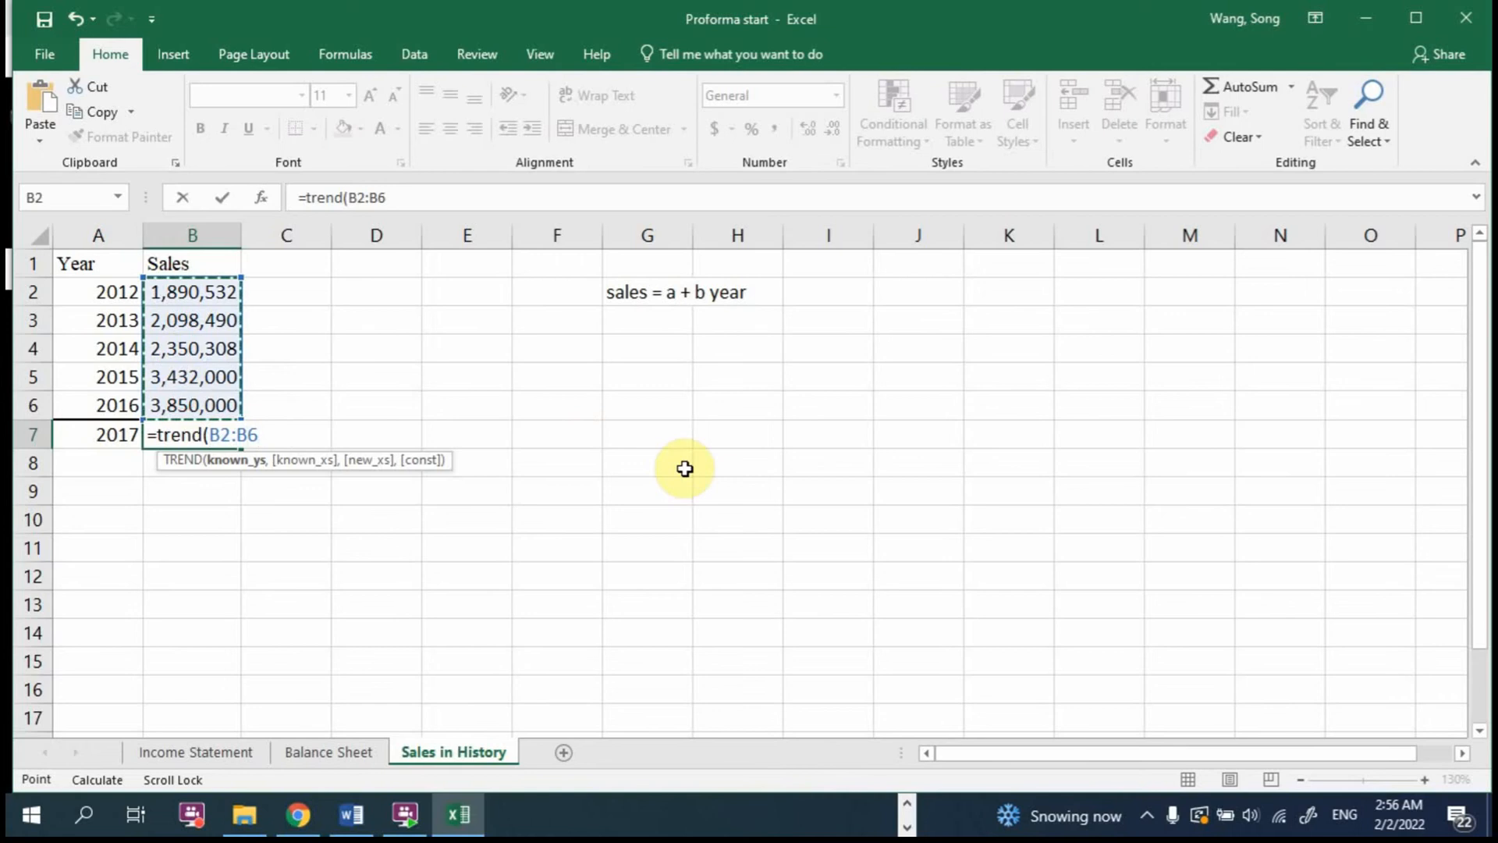
pyautogui.write(',')
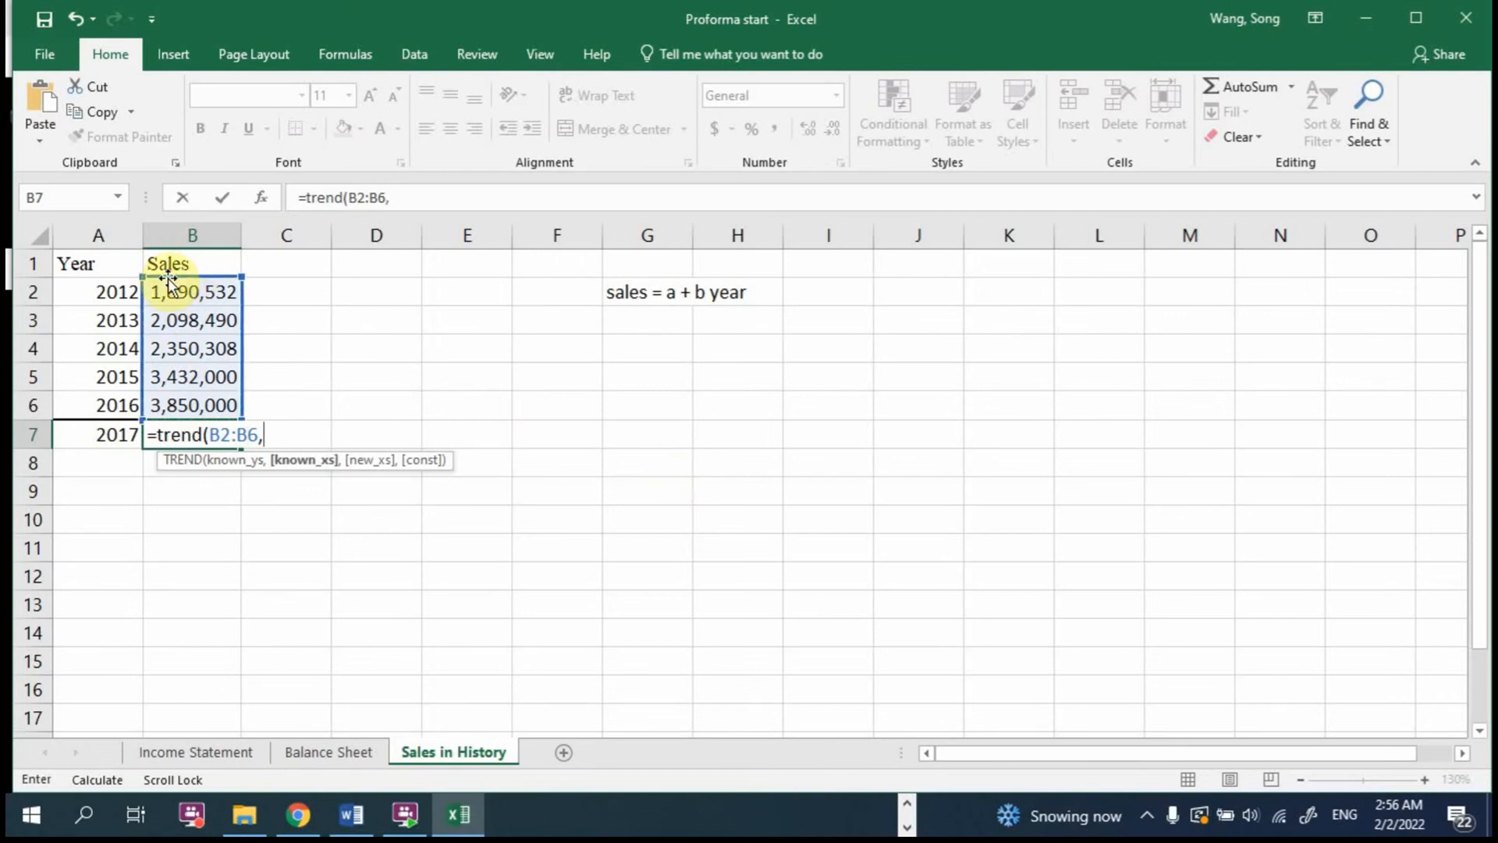
pyautogui.moveTo(99, 292); pyautogui.dragTo(113, 404)
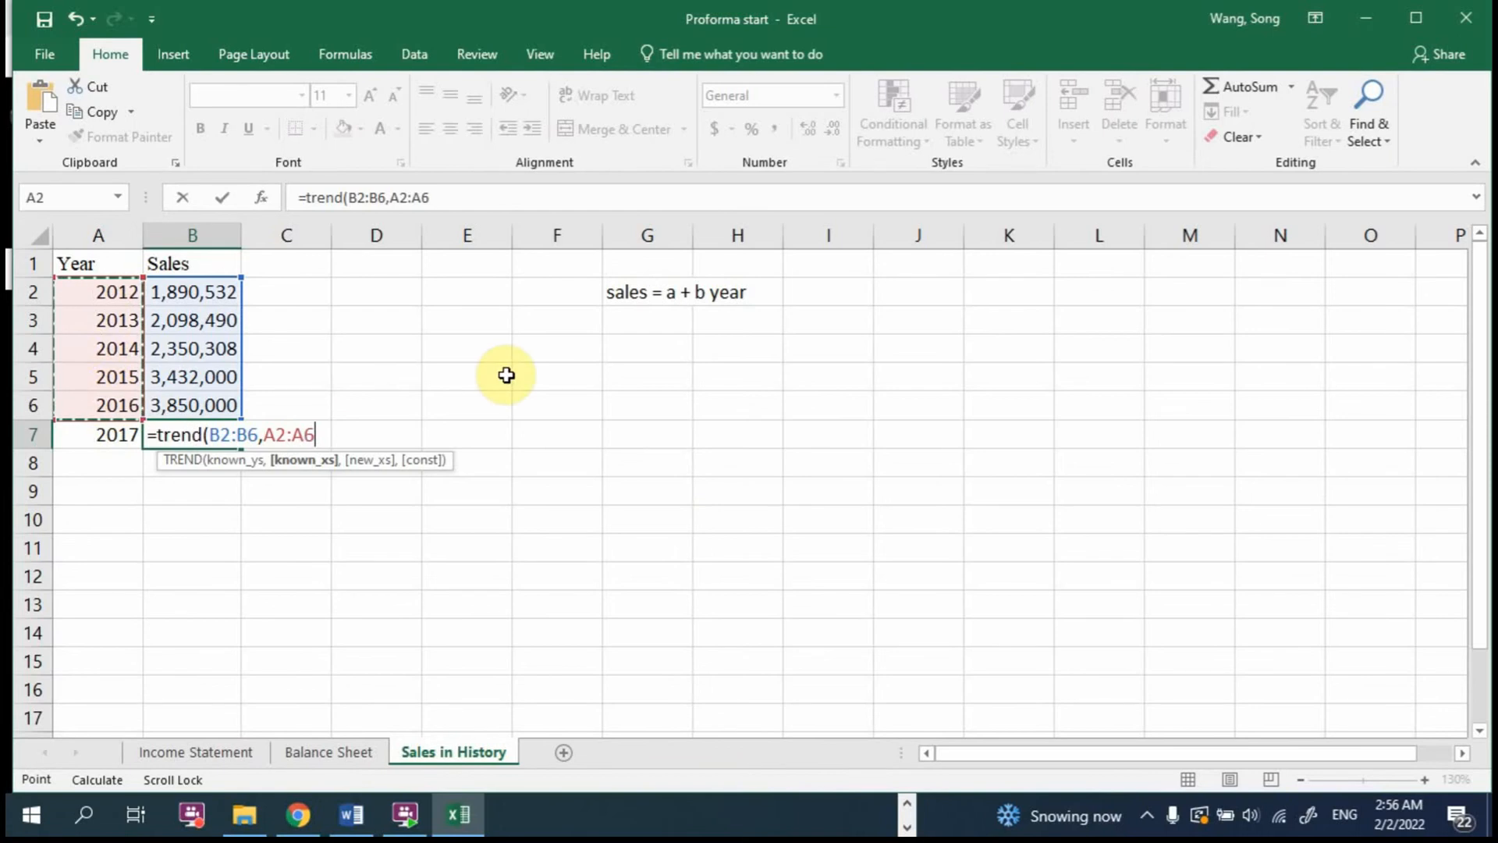
pyautogui.write(',')
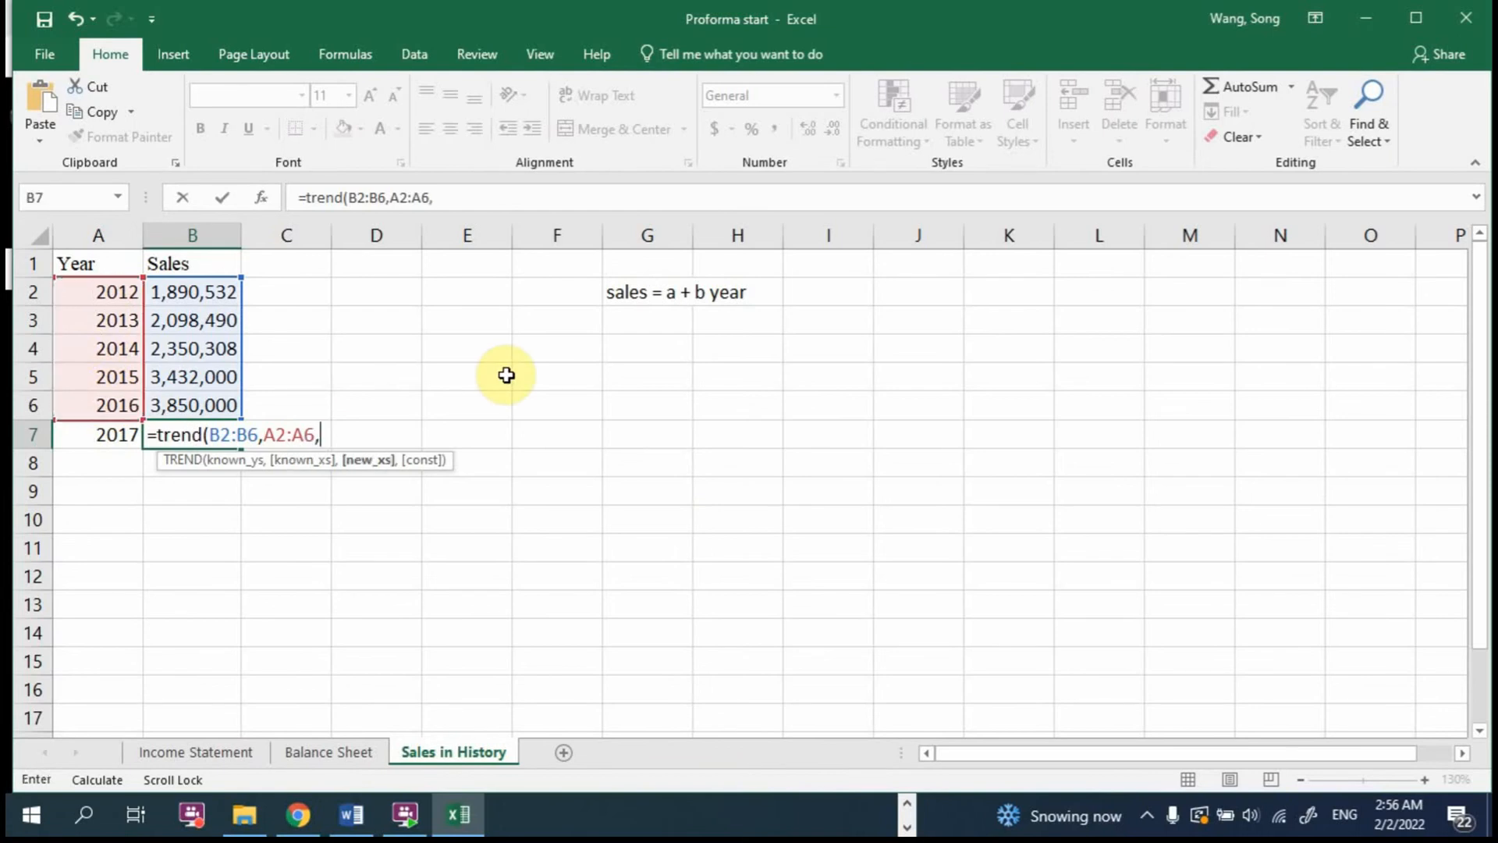
pyautogui.click(123, 434)
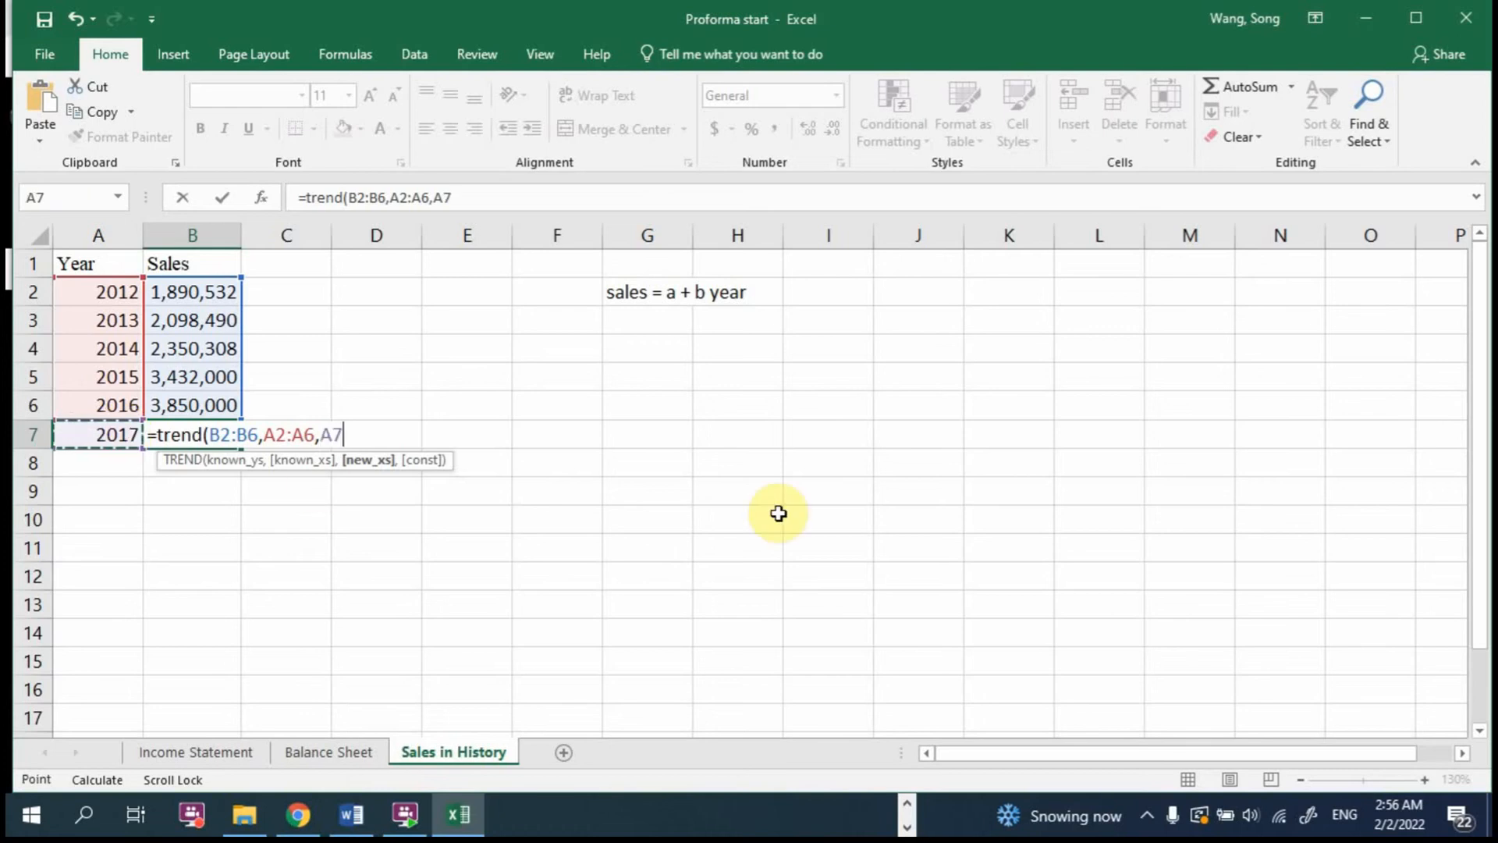
pyautogui.write(')')
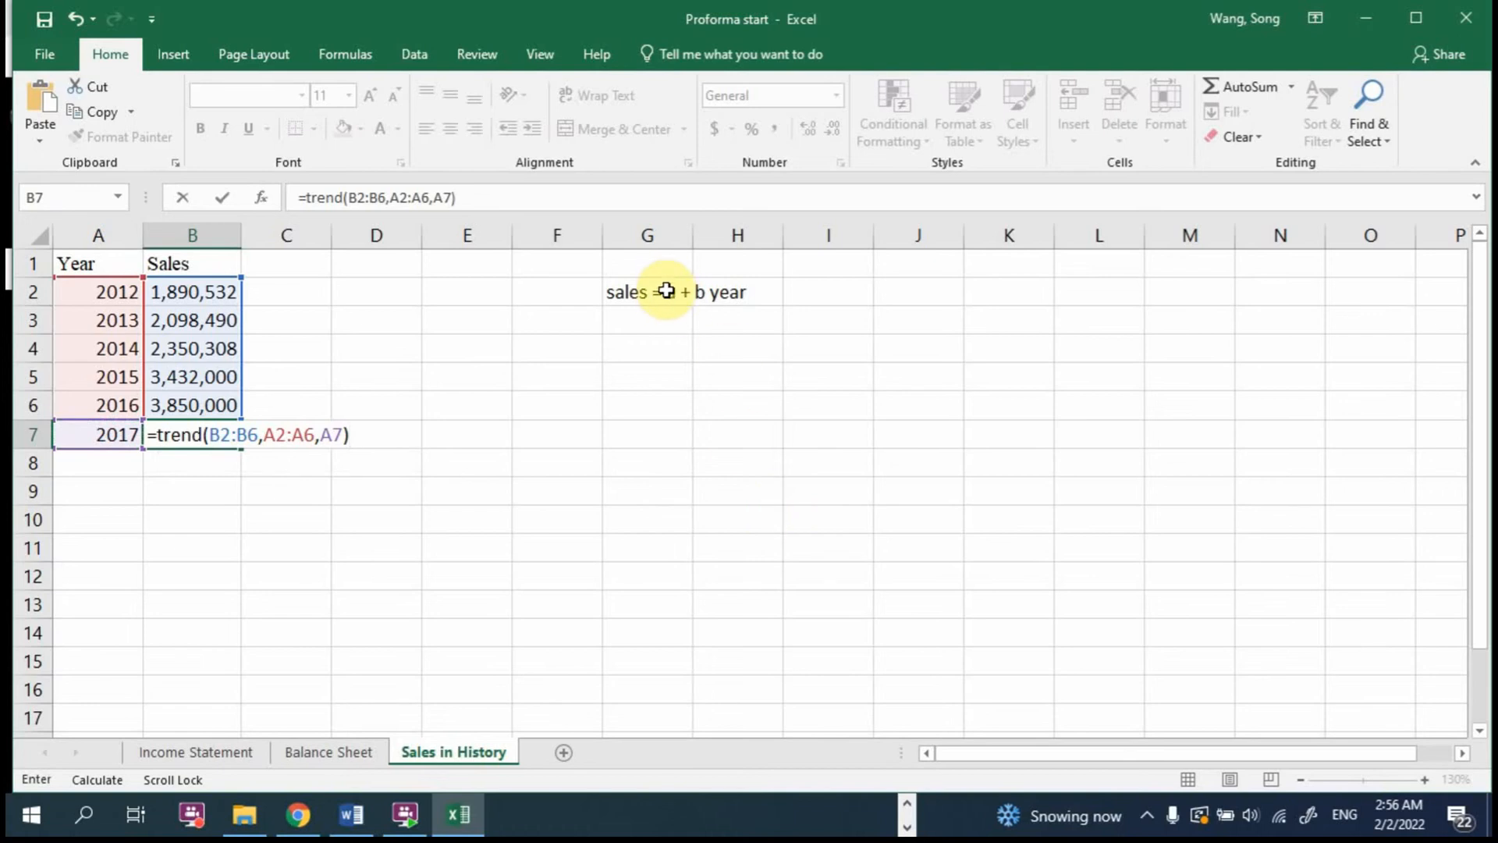
pyautogui.press('Return')
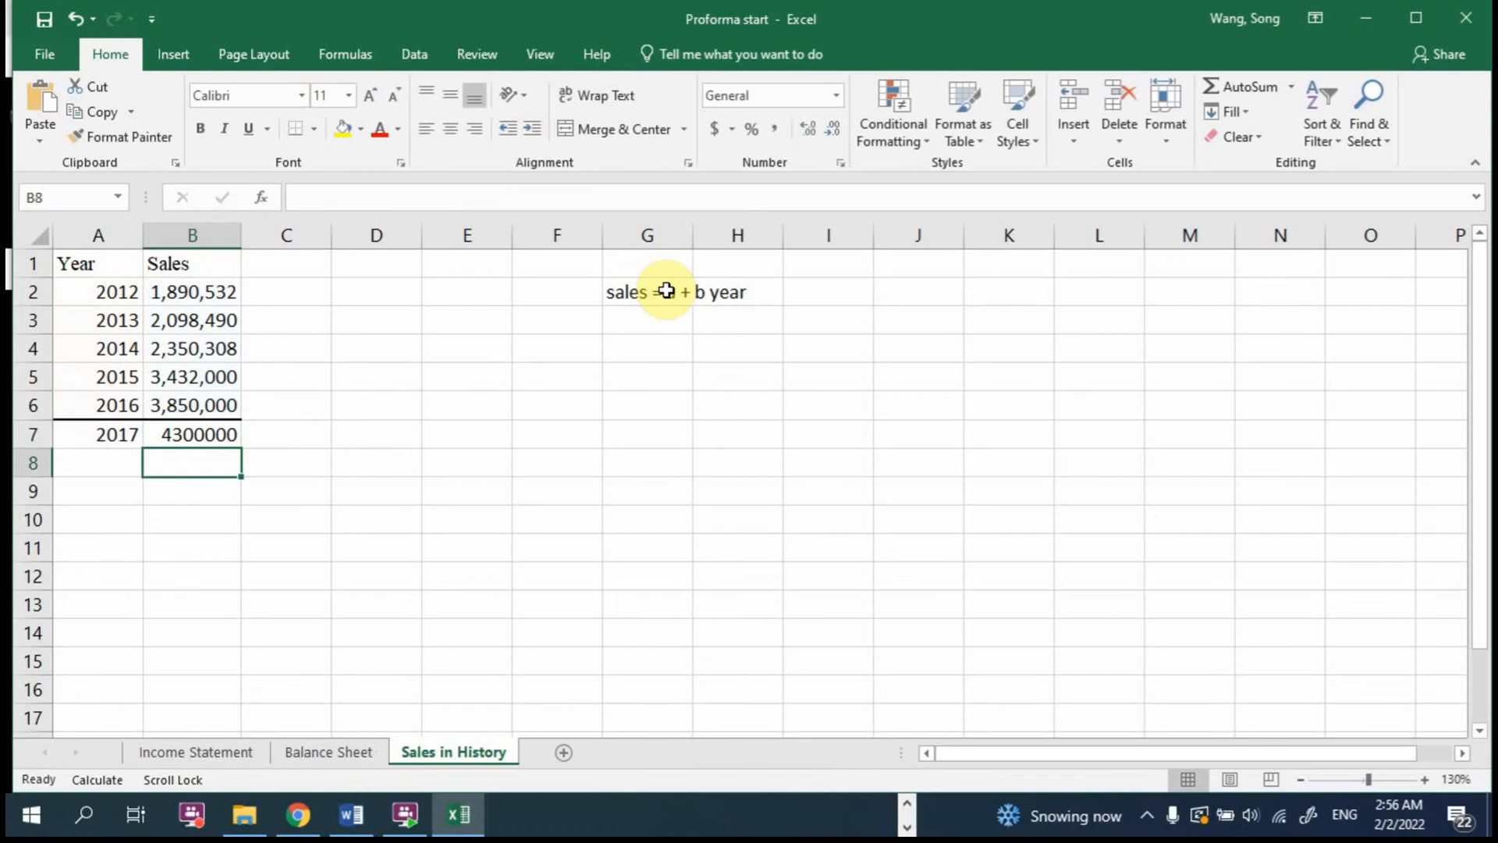
# Step: Copy the number format of the 2015 sales figure in B5 to the 2017 forecast in B7
pyautogui.doubleClick(201, 435)
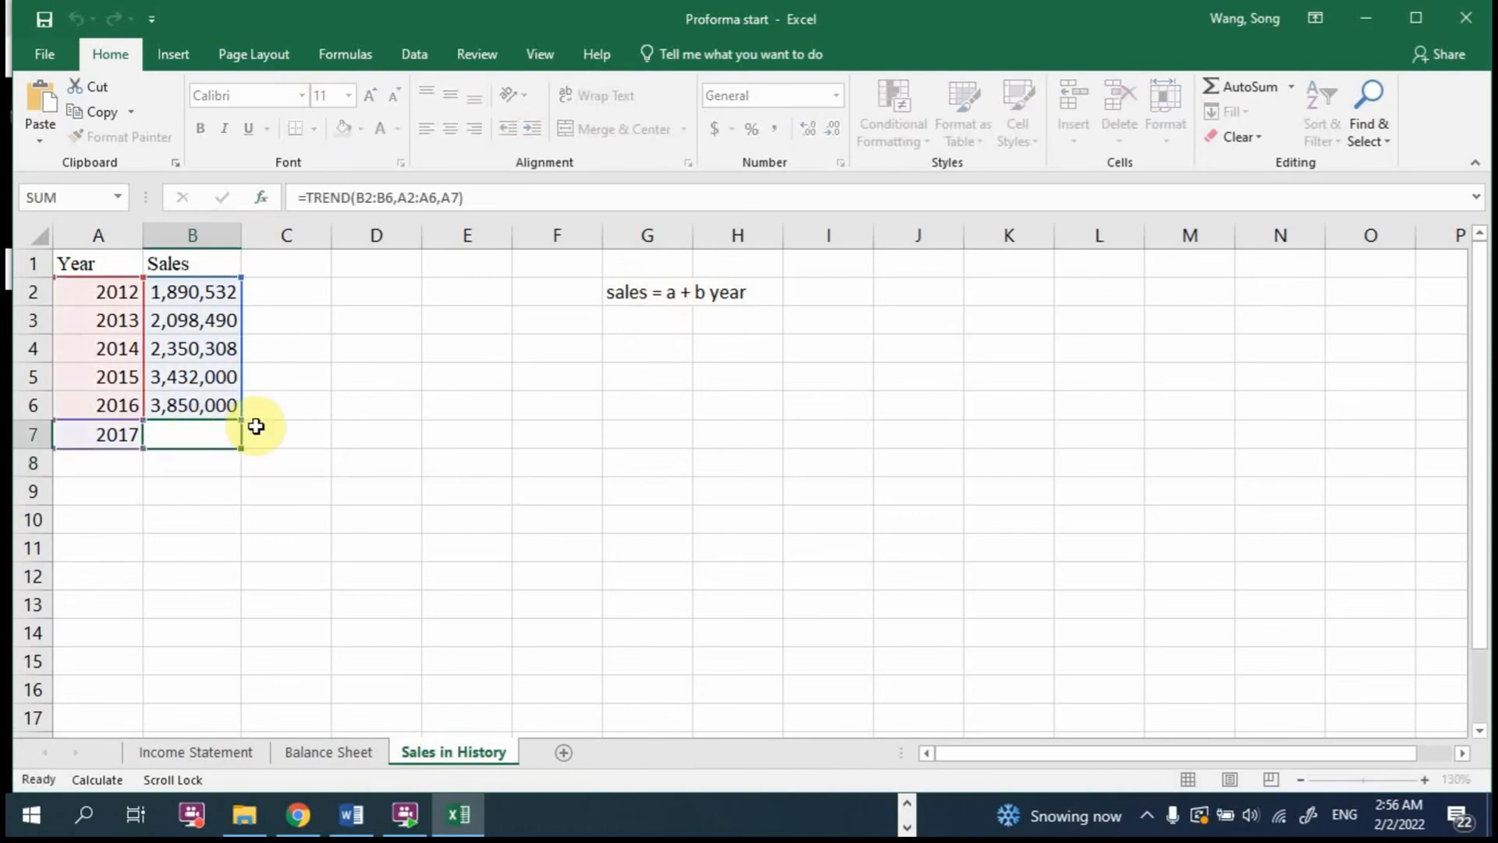
pyautogui.press('Escape')
pyautogui.click(199, 376)
pyautogui.click(130, 139)
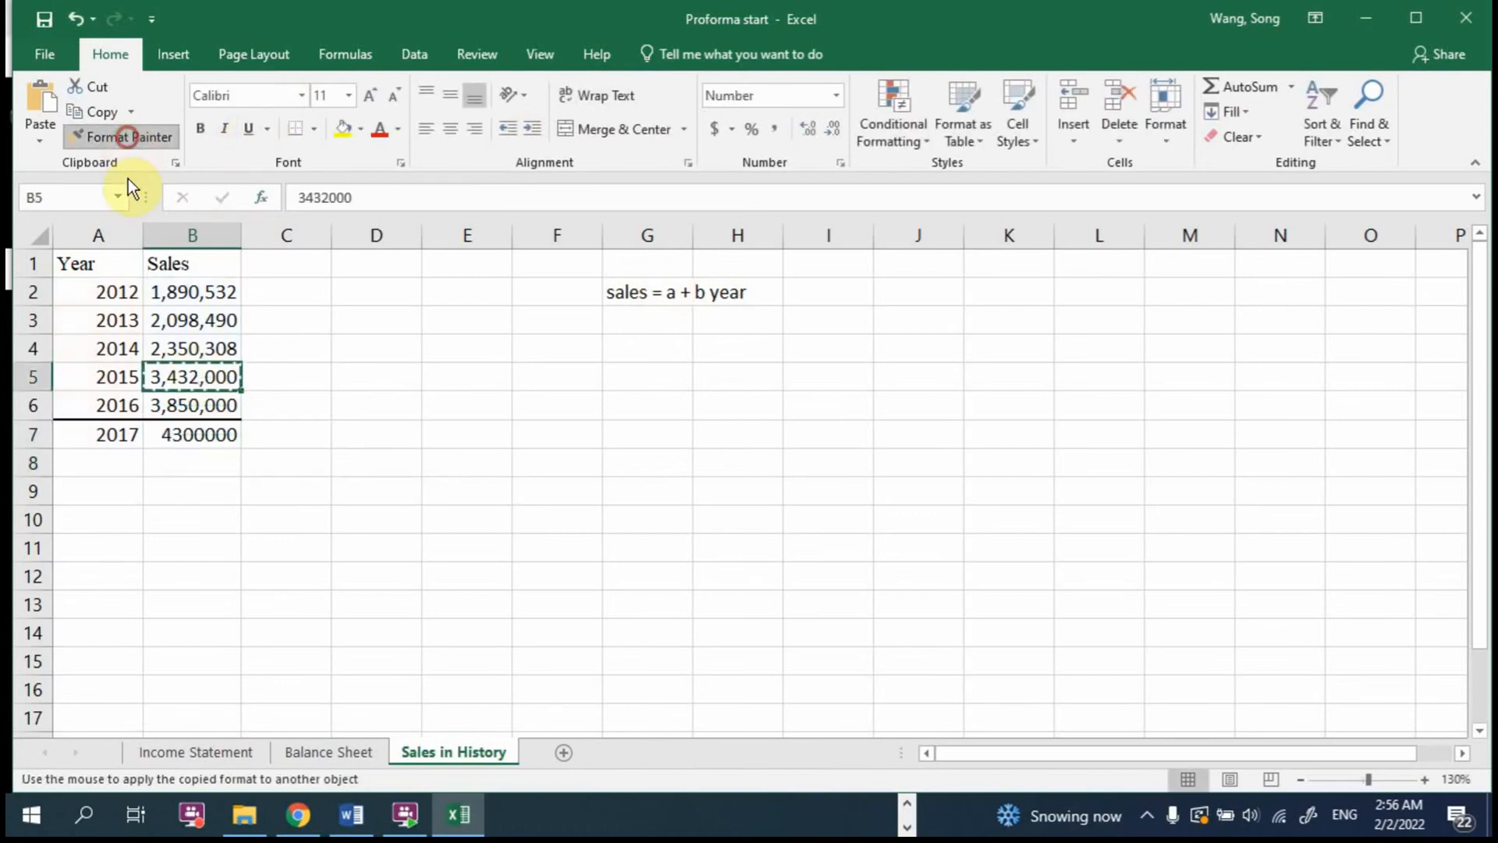
pyautogui.click(188, 434)
pyautogui.click(346, 459)
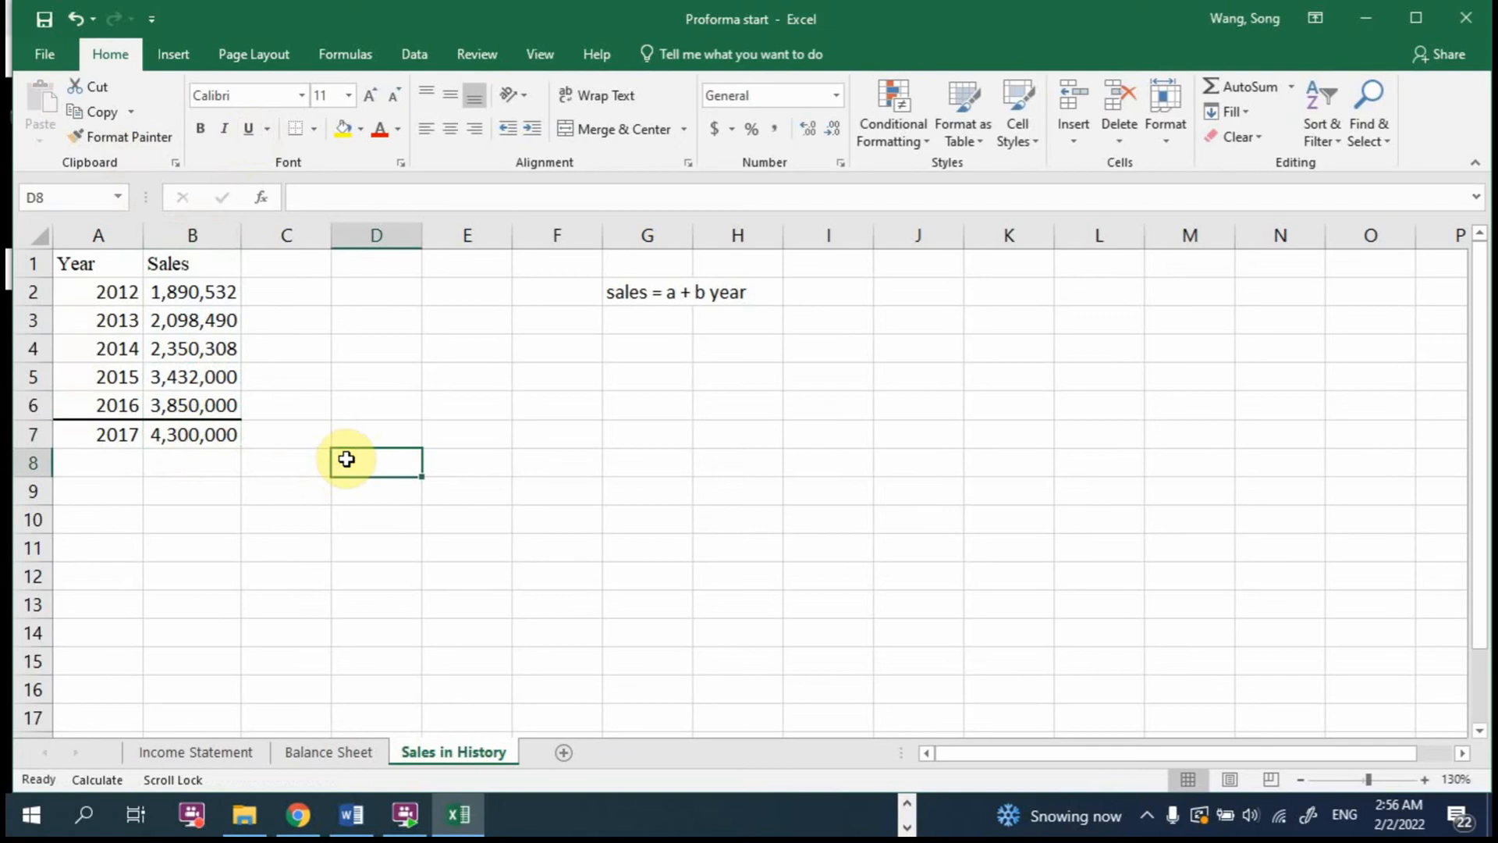
# Step: On the Income Statement sheet, link Pro-Forma 2017 Sales in B5 to ='Sales in History'!B7 and narrow column B slightly
pyautogui.click(199, 754)
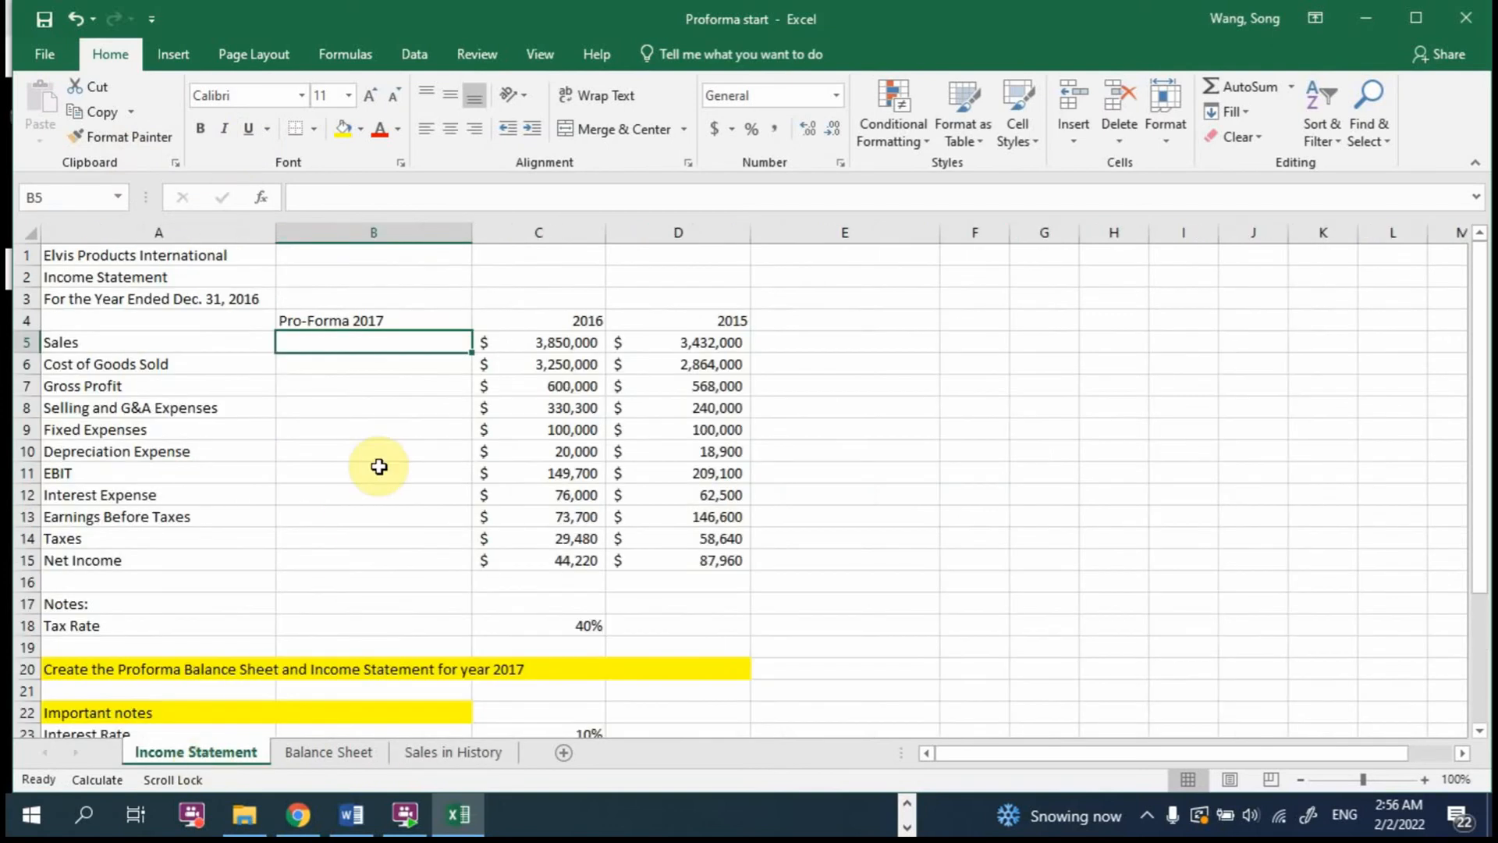
pyautogui.write('=')
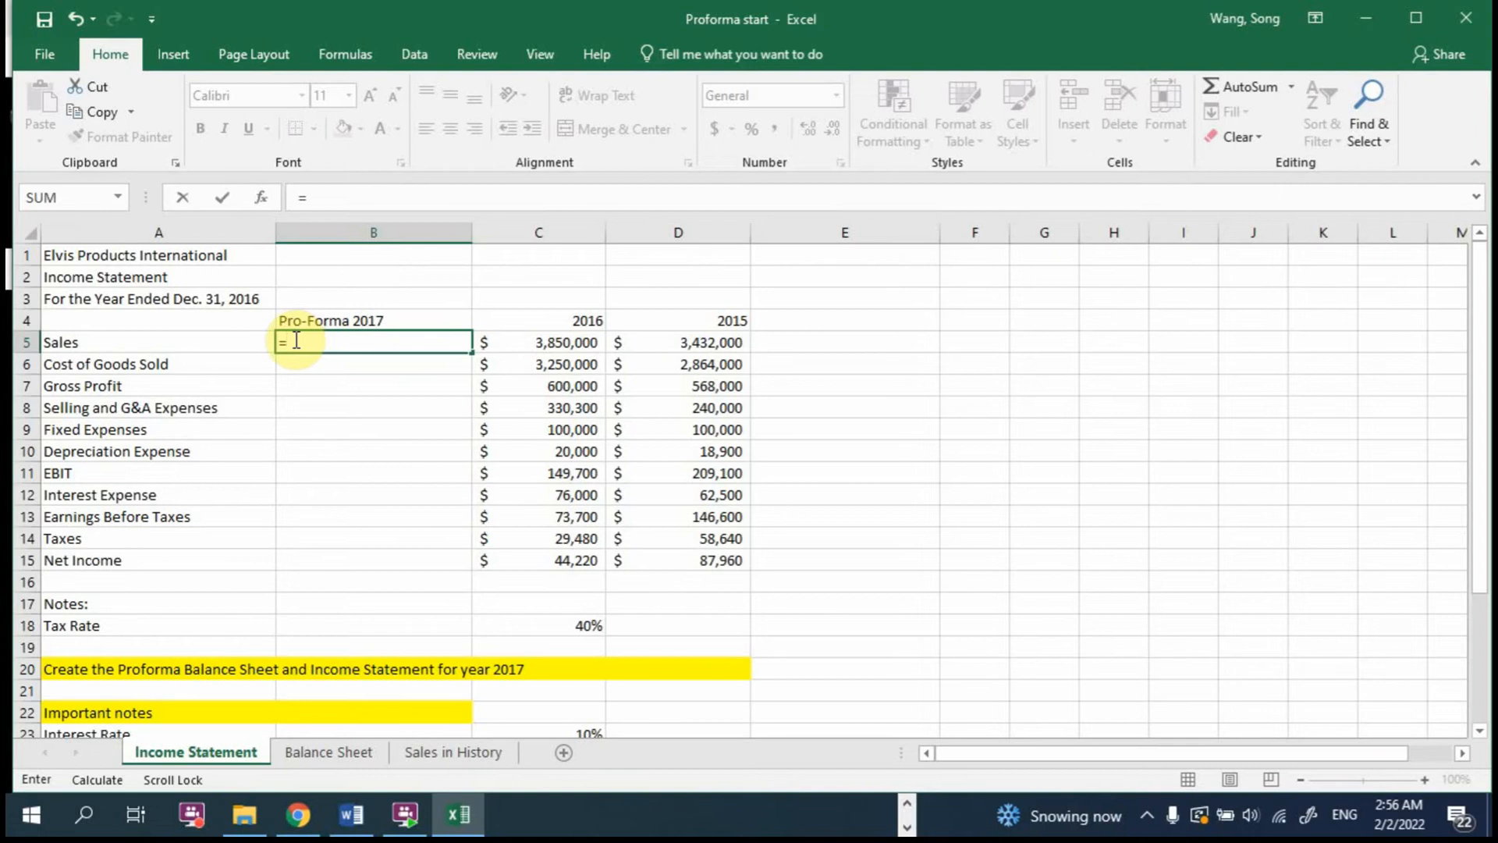
pyautogui.click(428, 757)
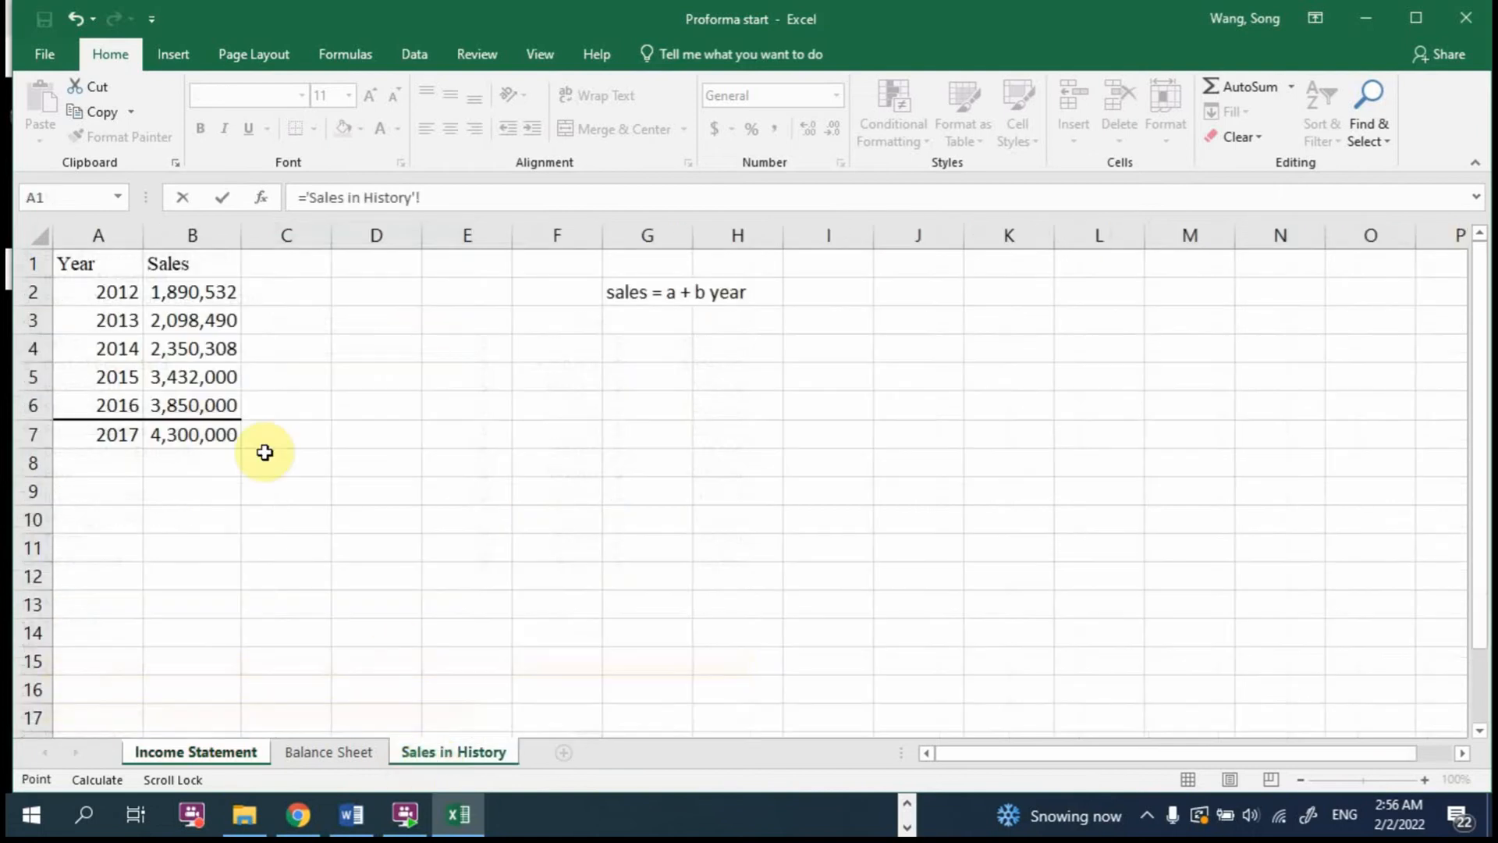
pyautogui.click(197, 435)
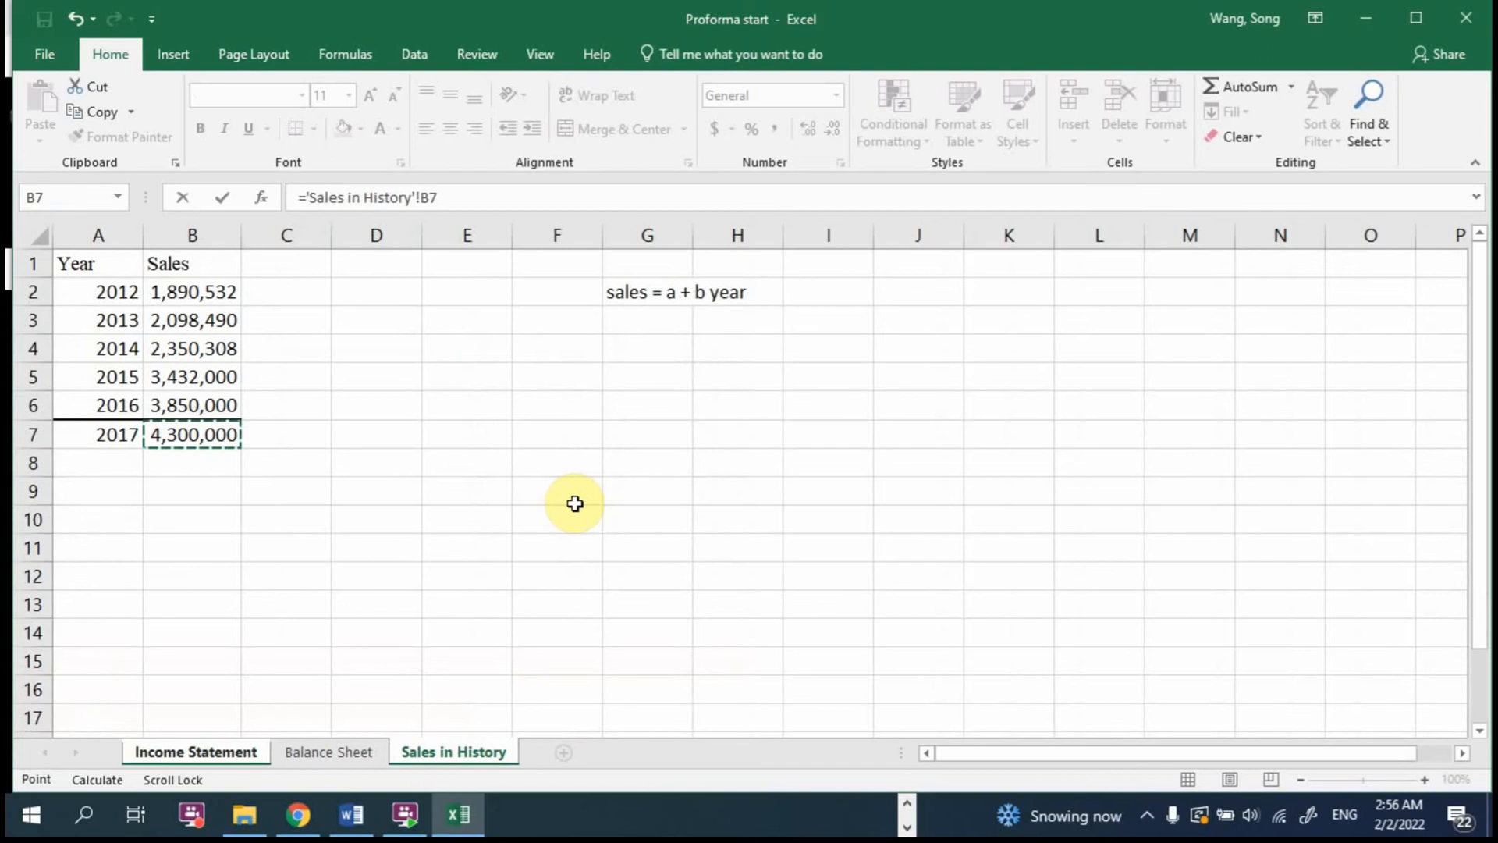
pyautogui.press('Return')
pyautogui.click(416, 343)
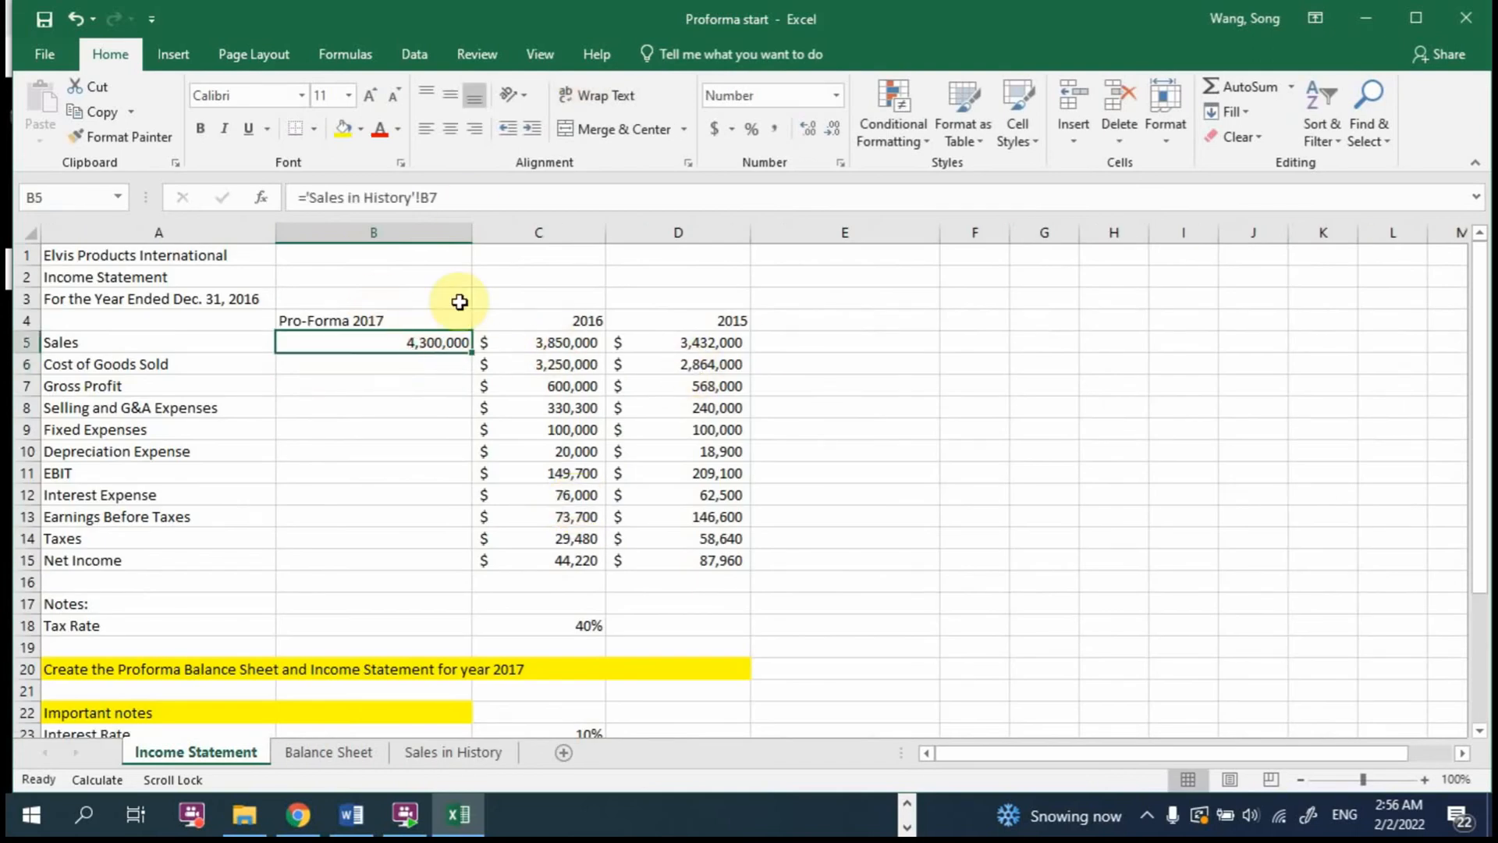
pyautogui.moveTo(472, 232); pyautogui.dragTo(433, 226)
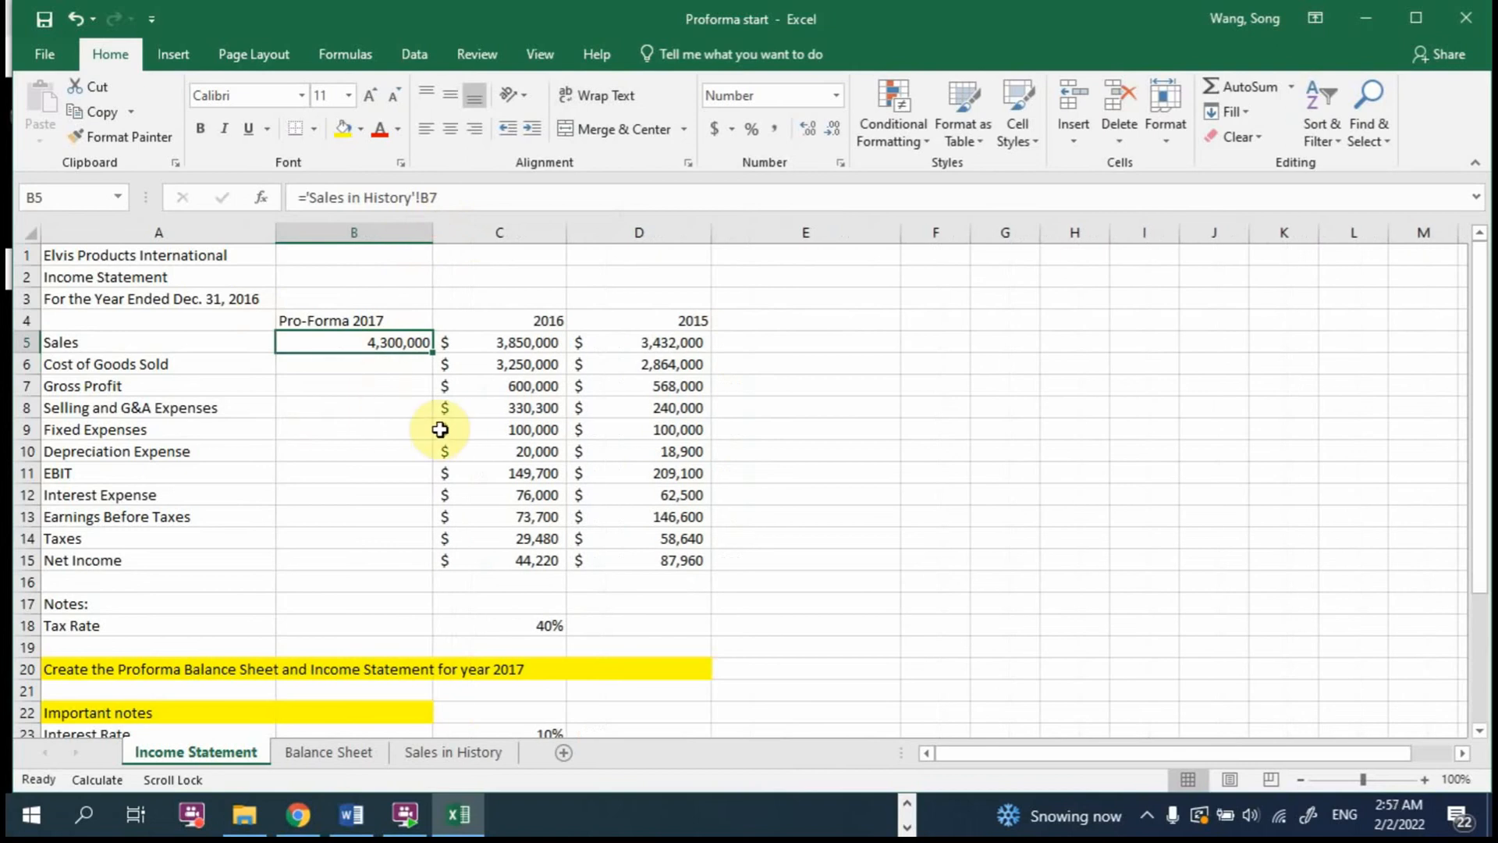
# Step: From the Sales in History sheet, check in the list of Excel add-ins whether Analysis ToolPak is enabled
pyautogui.click(466, 746)
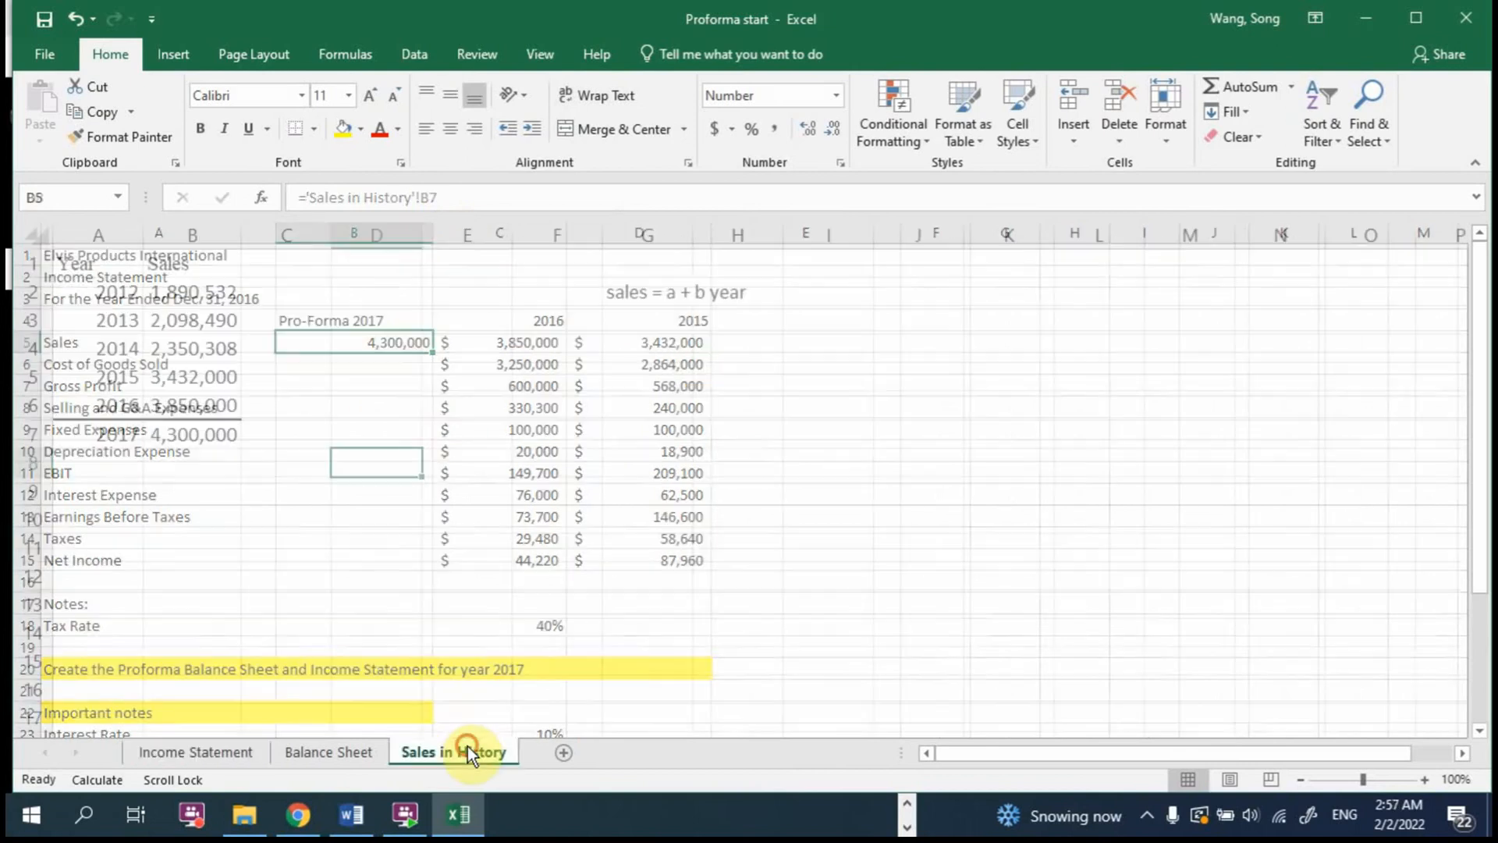
pyautogui.click(197, 431)
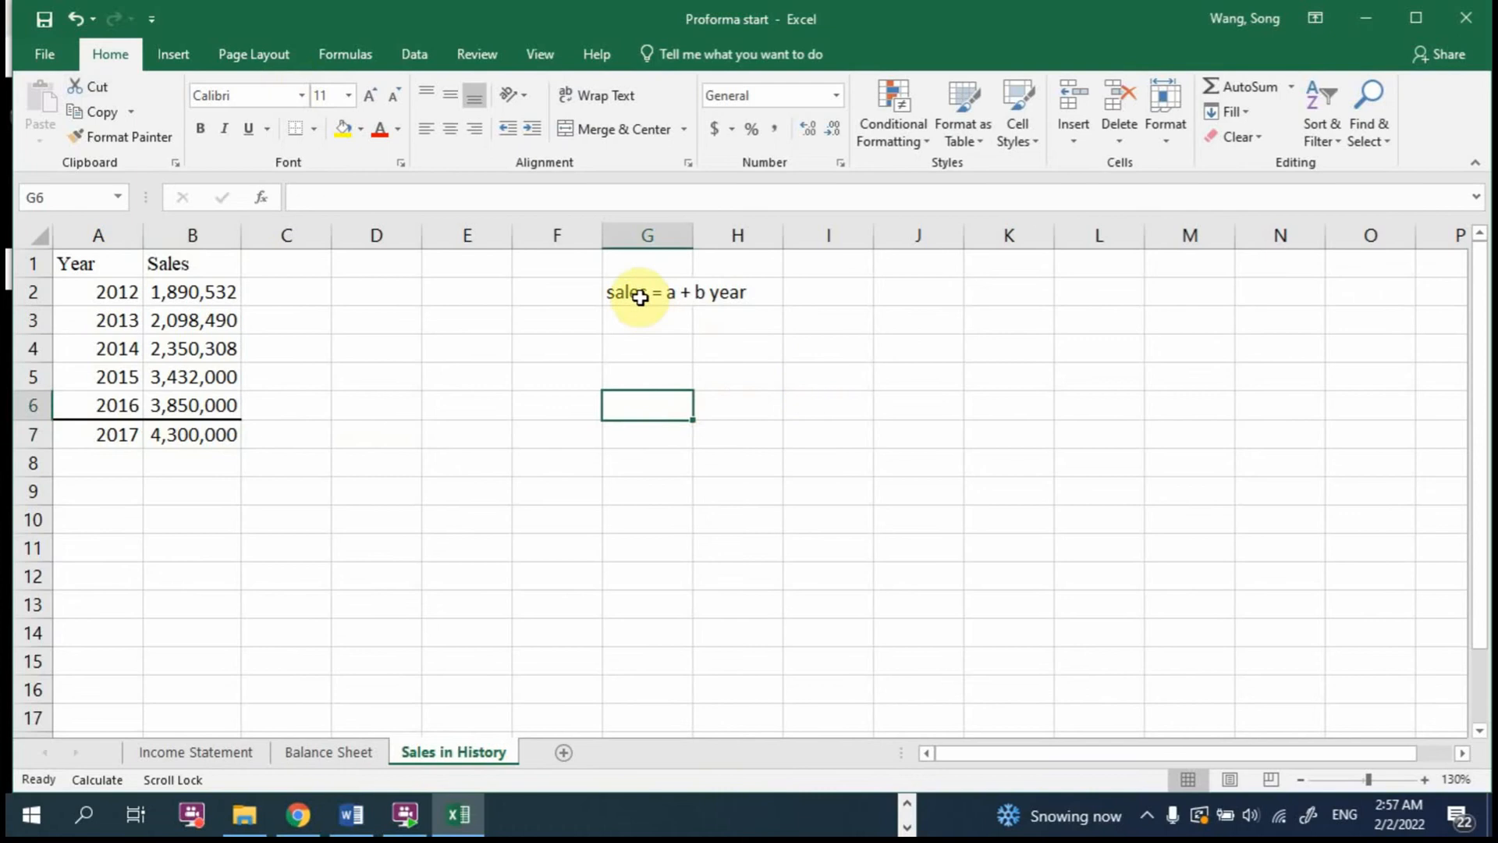
pyautogui.moveTo(640, 298); pyautogui.dragTo(729, 294)
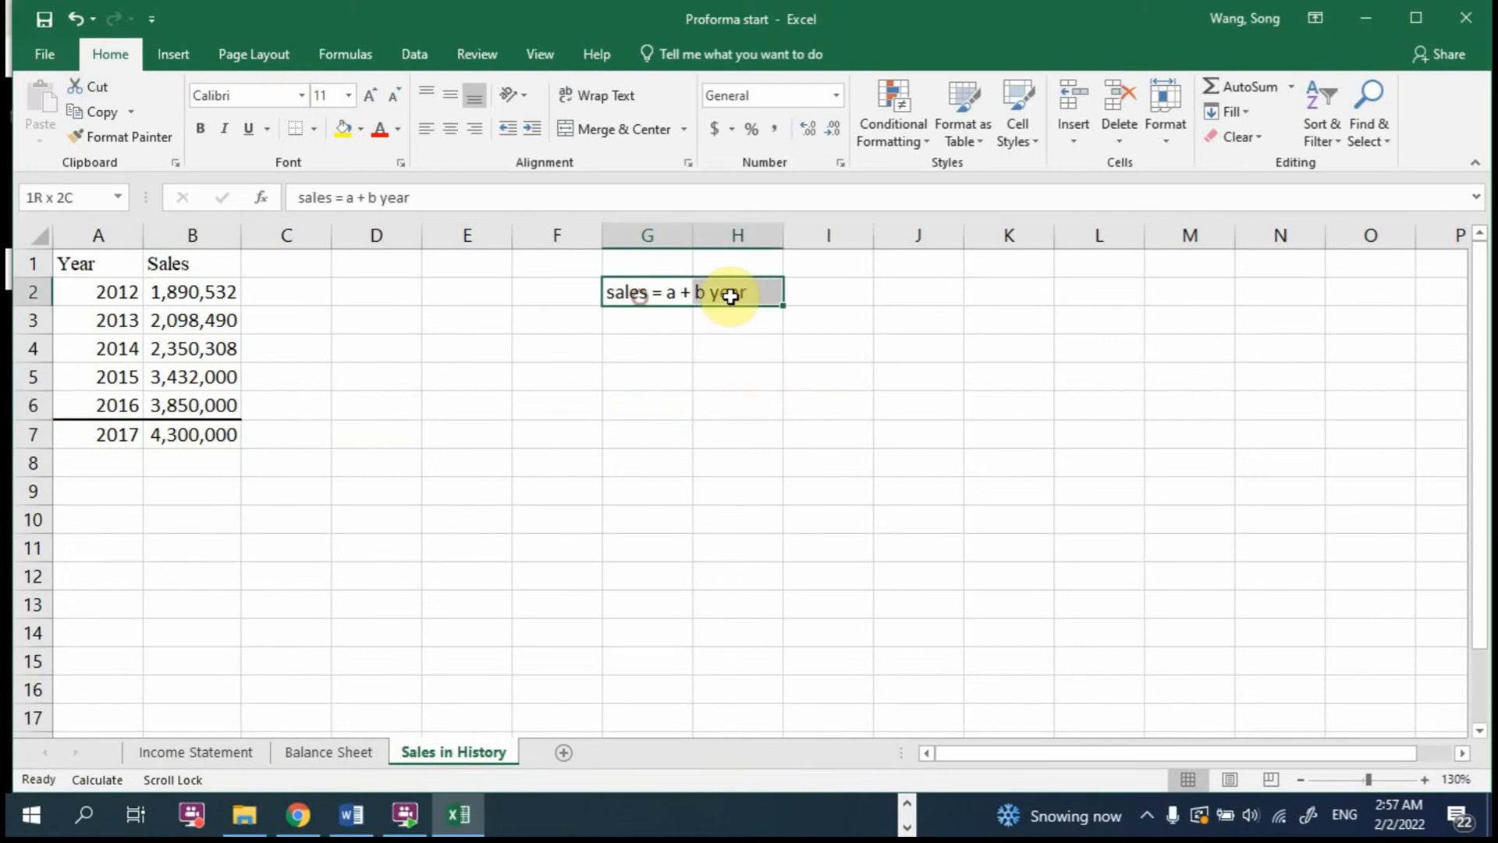
pyautogui.click(35, 56)
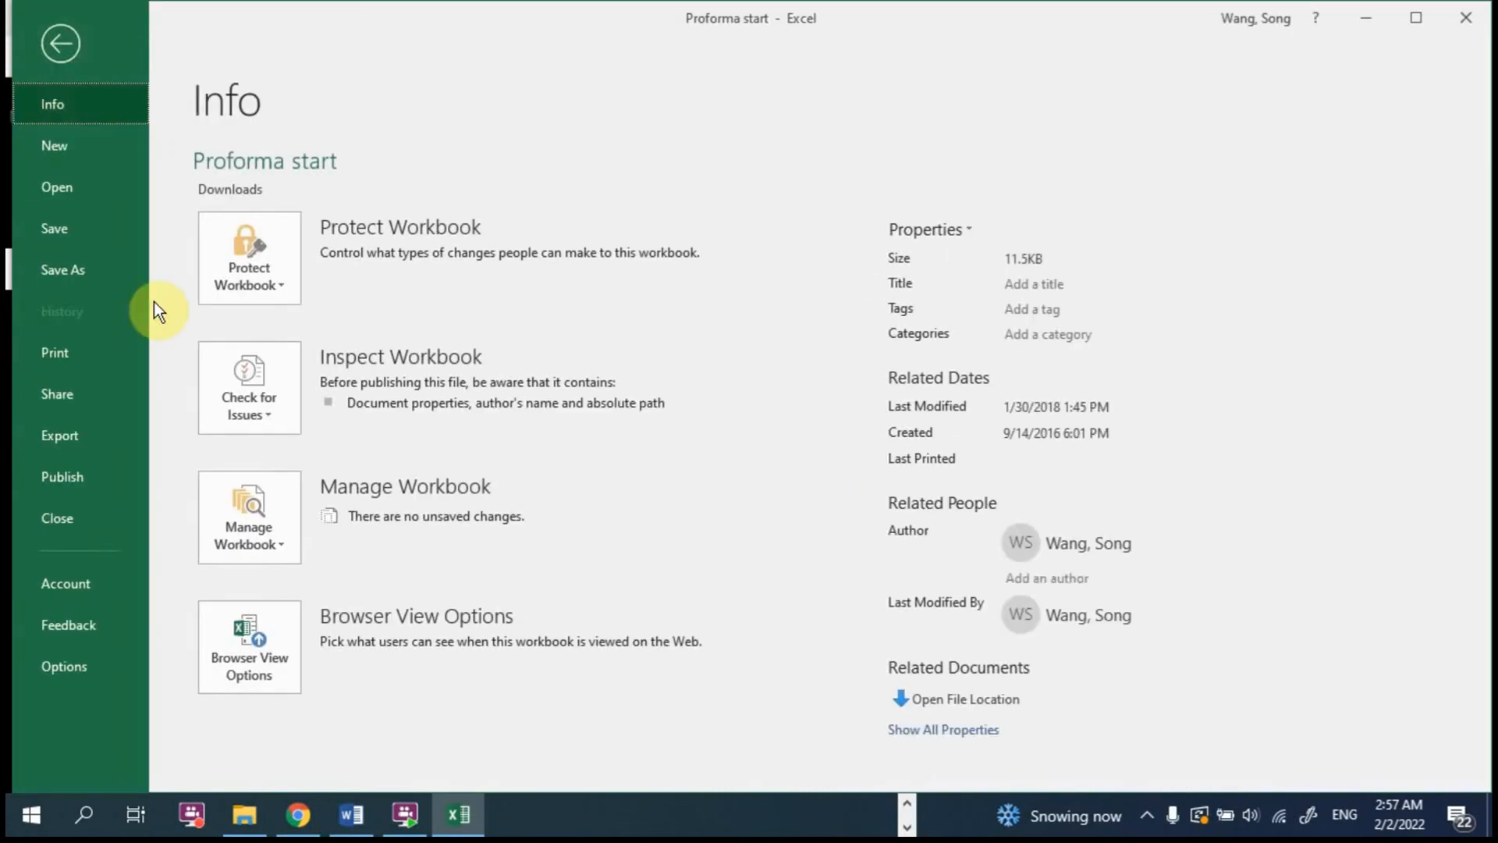
pyautogui.click(72, 658)
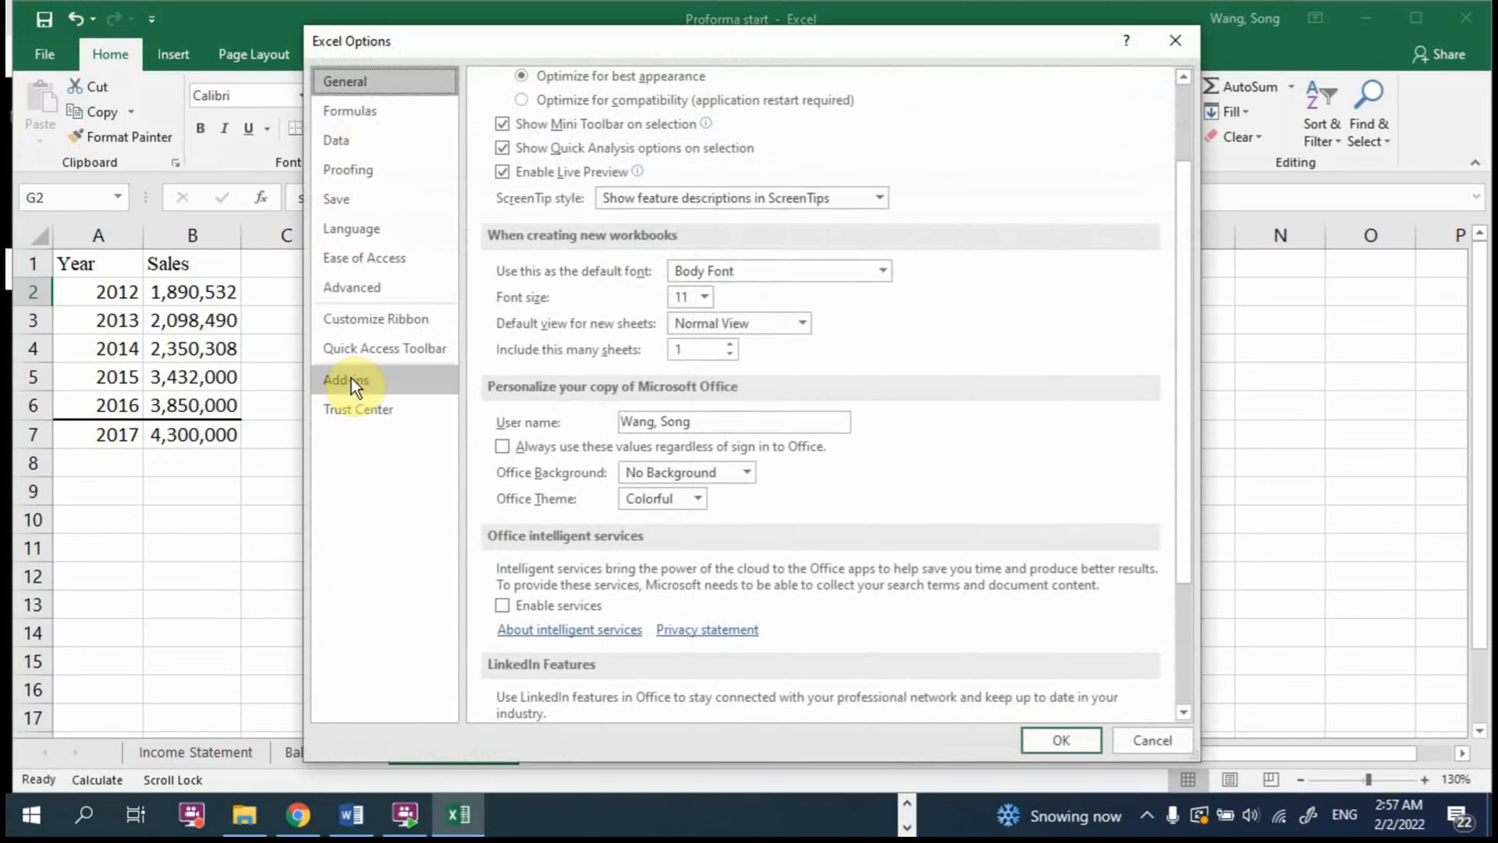
pyautogui.click(376, 382)
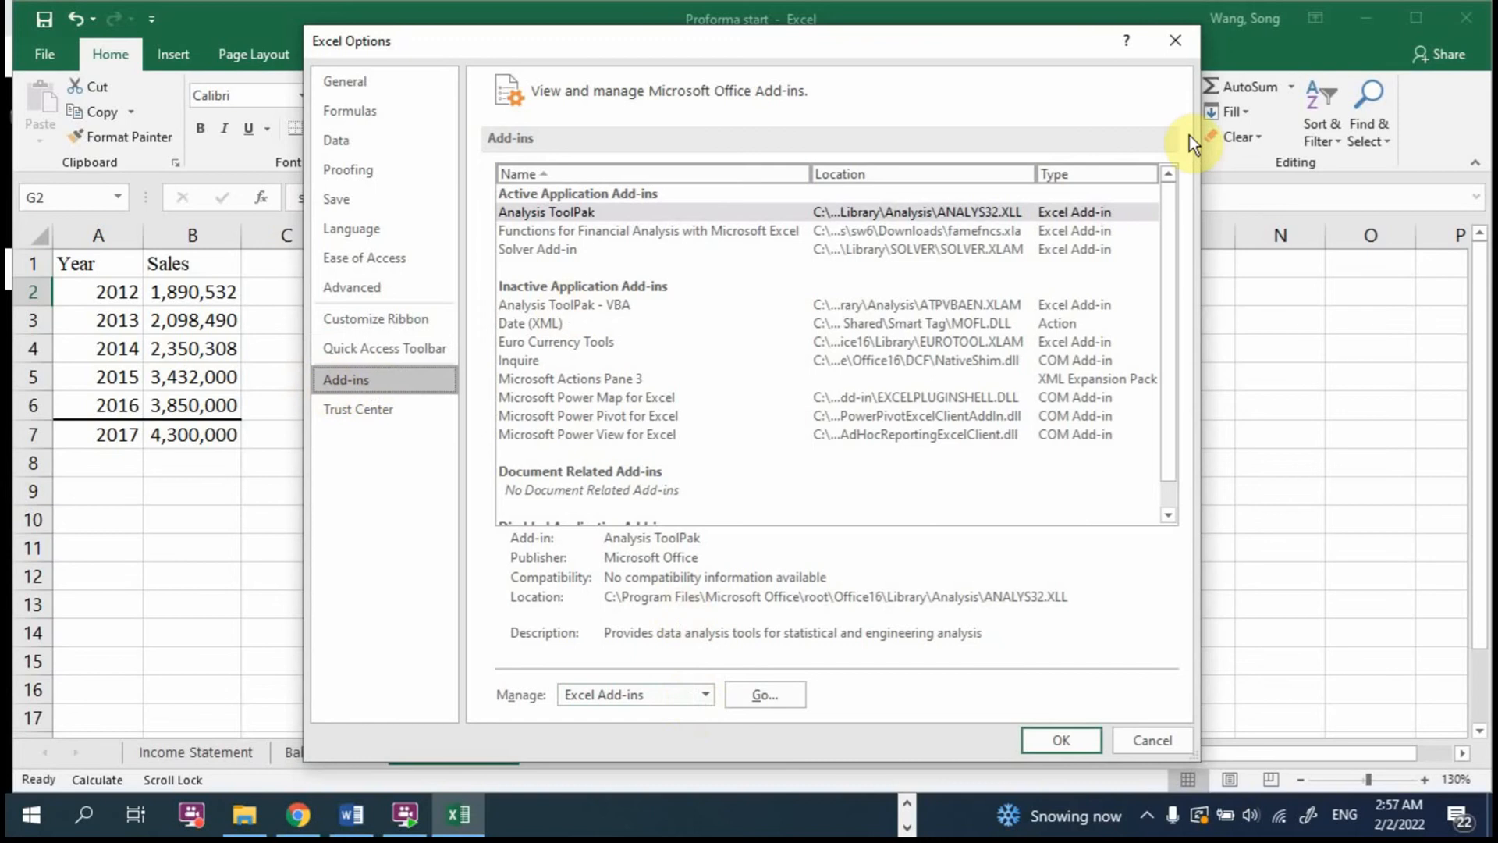
pyautogui.click(769, 694)
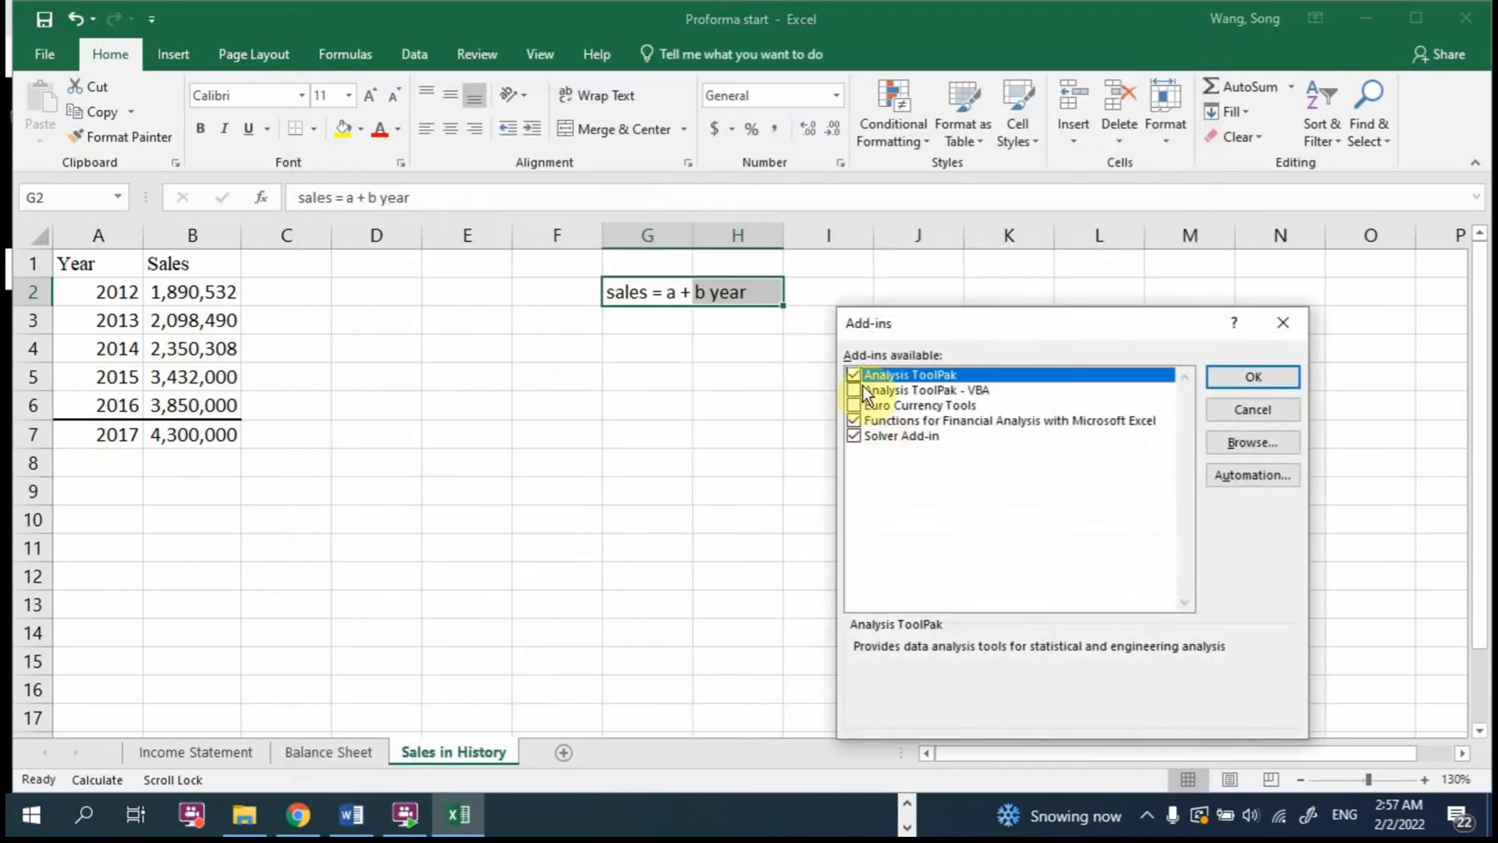
pyautogui.click(1253, 378)
pyautogui.click(44, 53)
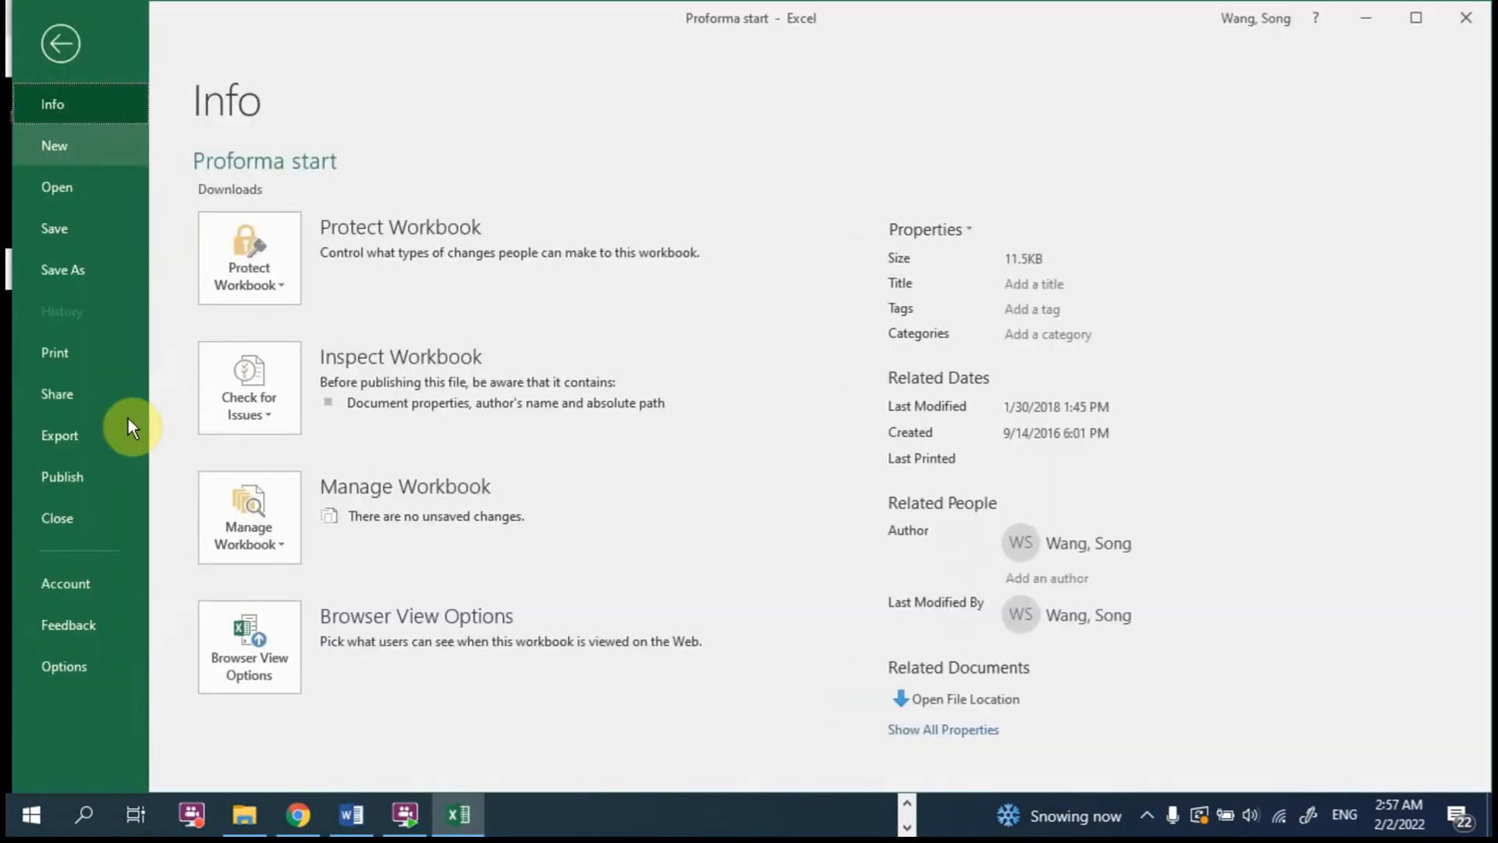
pyautogui.click(54, 659)
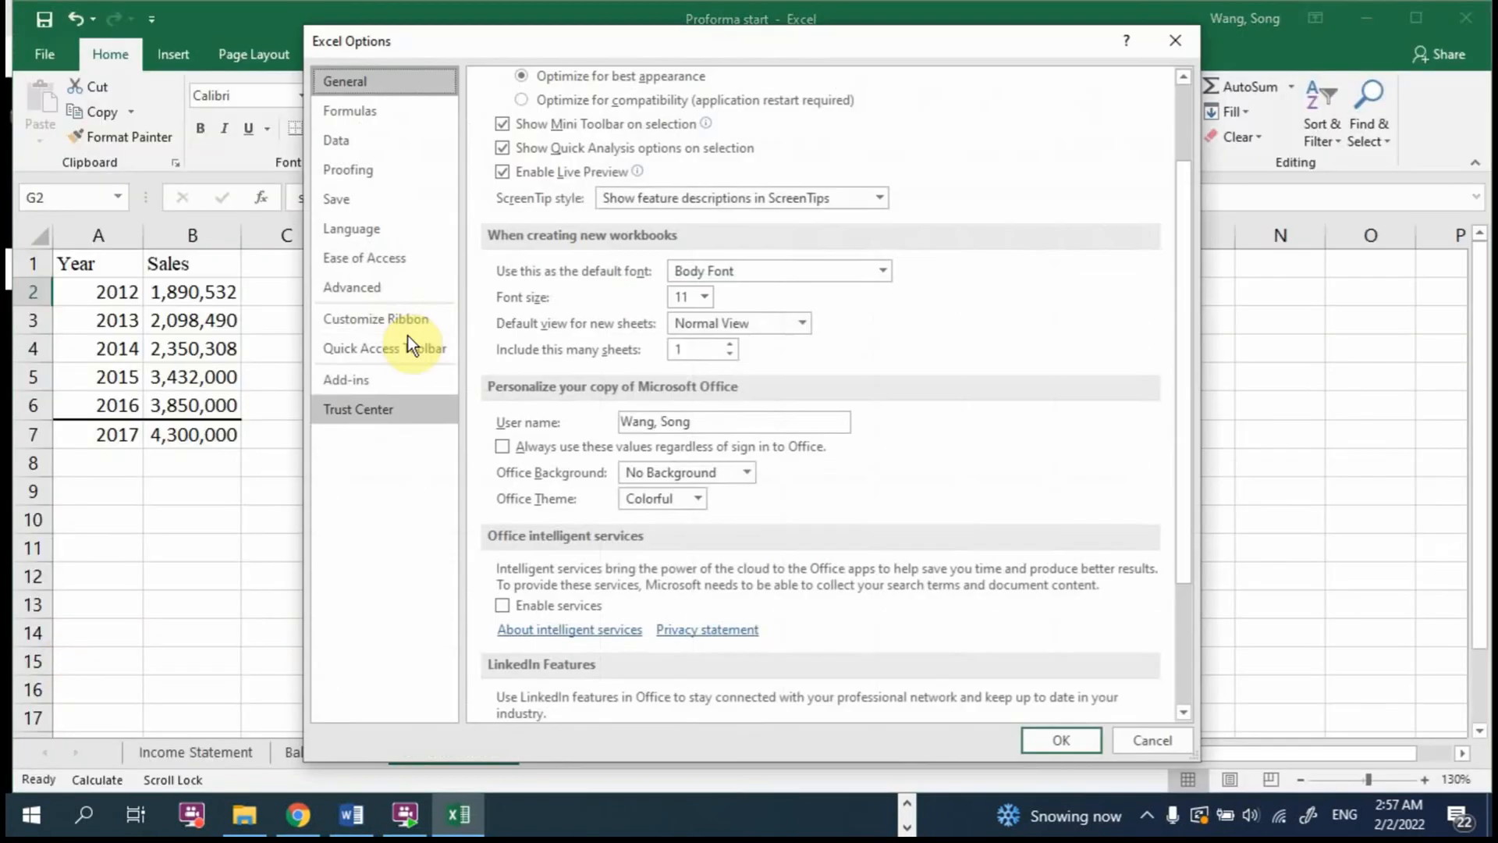
pyautogui.click(365, 381)
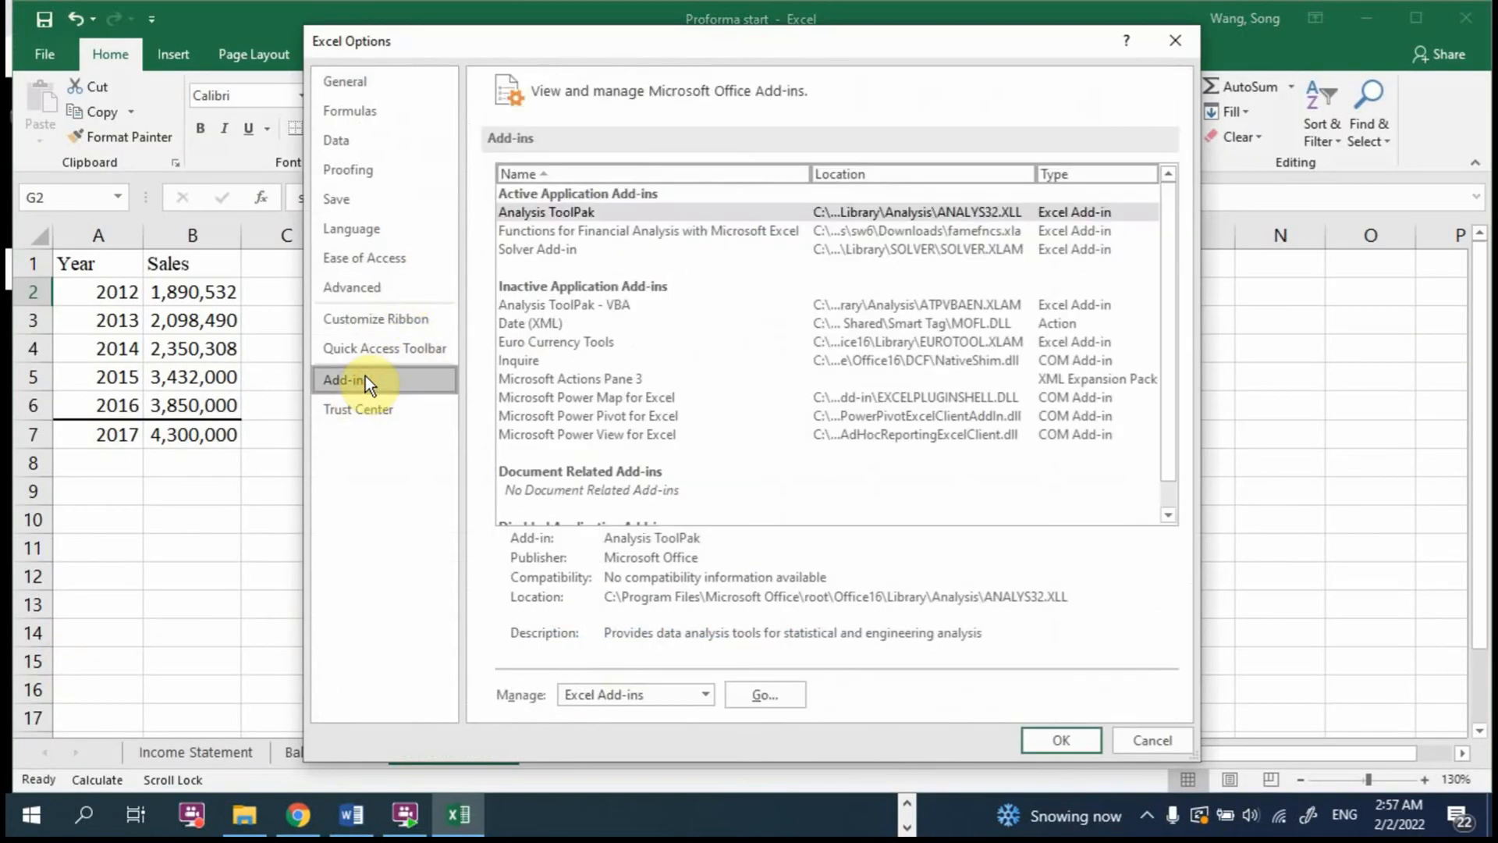
pyautogui.click(748, 696)
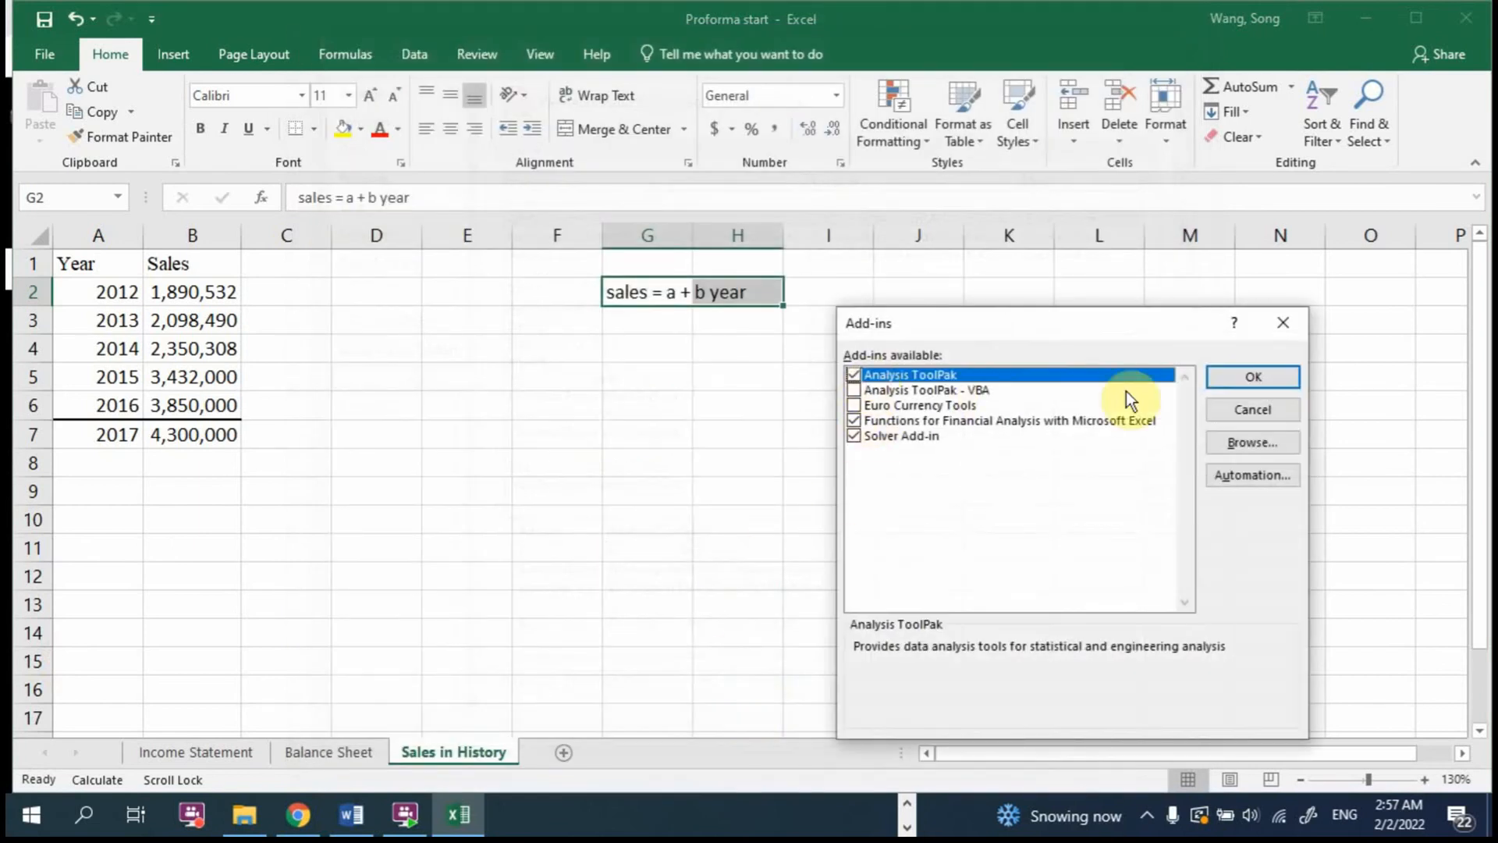
pyautogui.click(1247, 379)
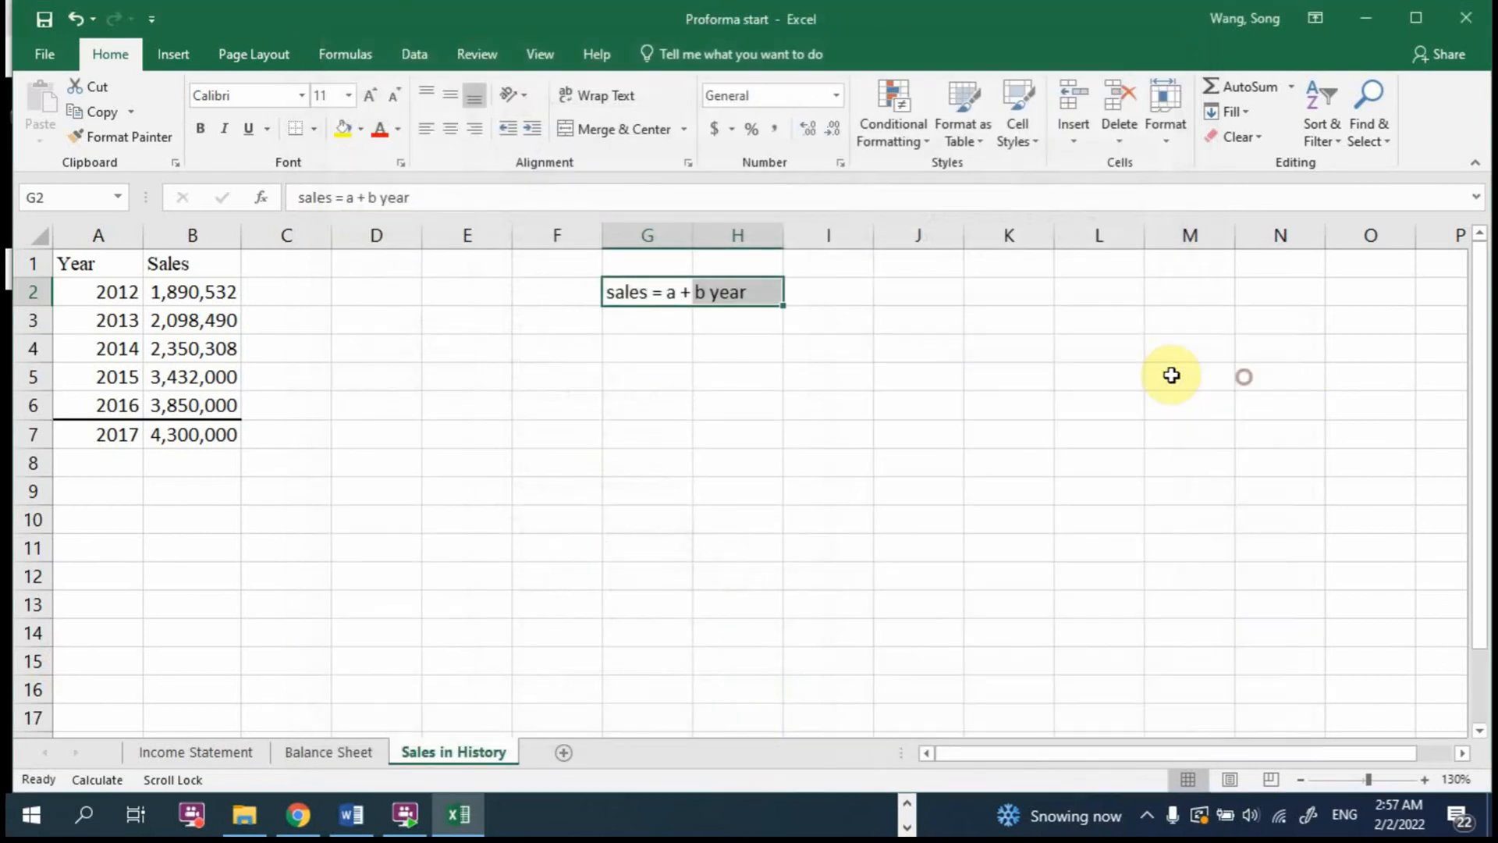
# Step: Open the Regression tool from the Data Analysis tools and move its dialog closer to the sales data
pyautogui.click(415, 51)
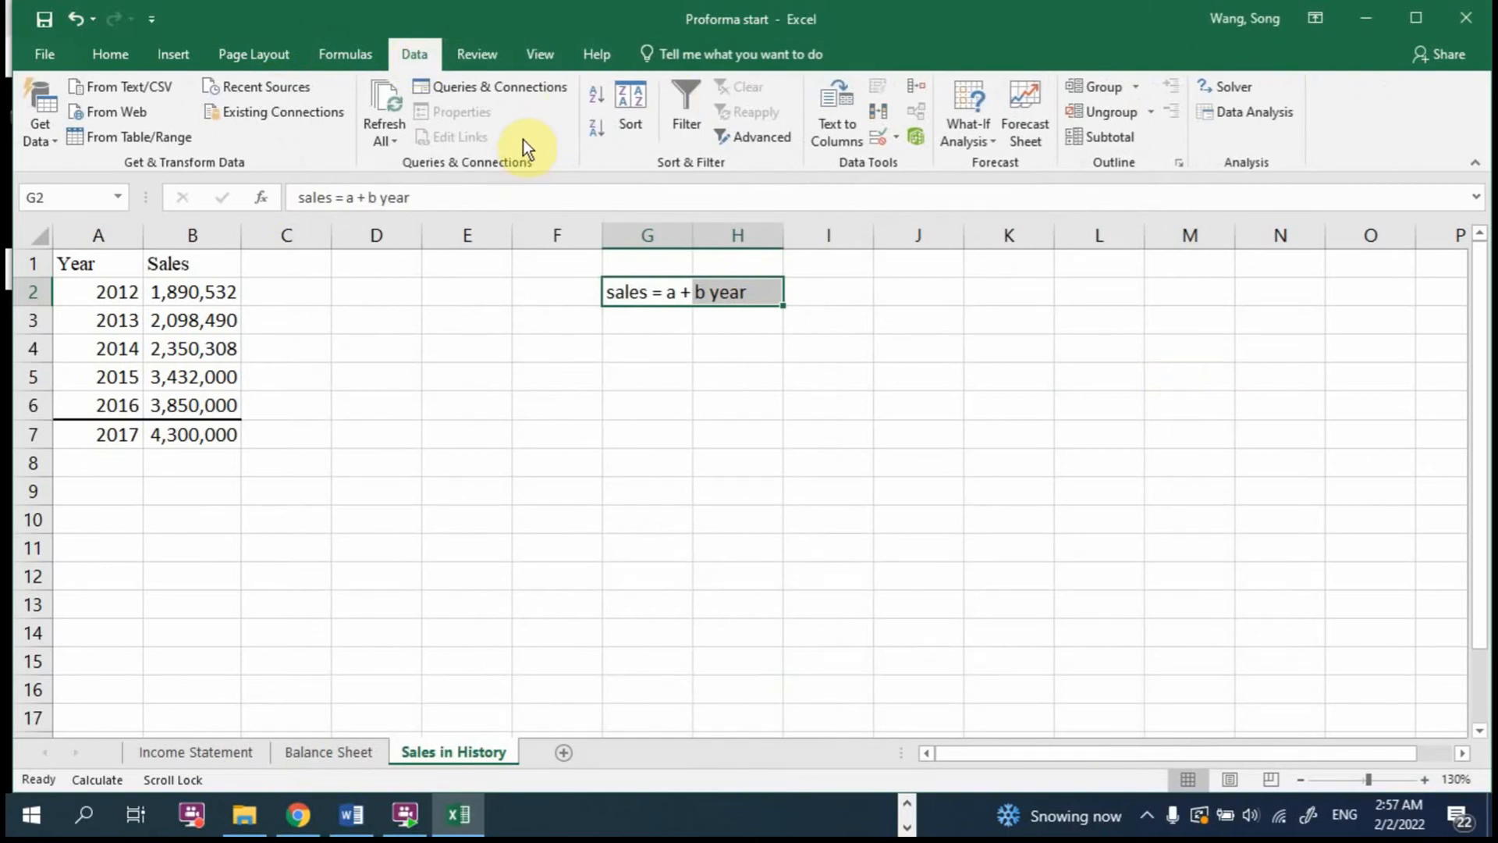
pyautogui.click(1243, 115)
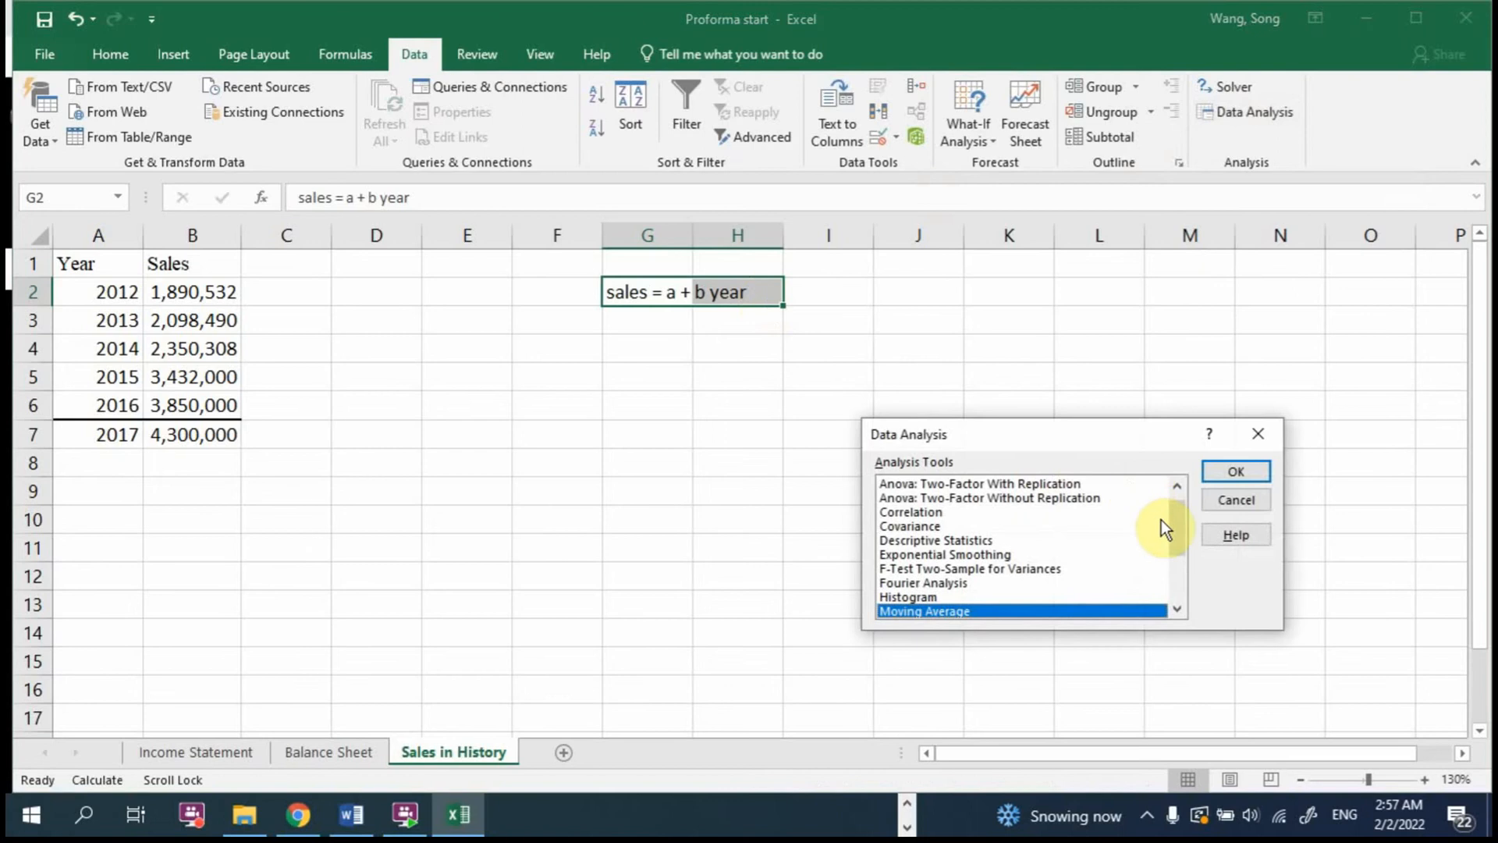
pyautogui.moveTo(1173, 532); pyautogui.dragTo(1177, 556)
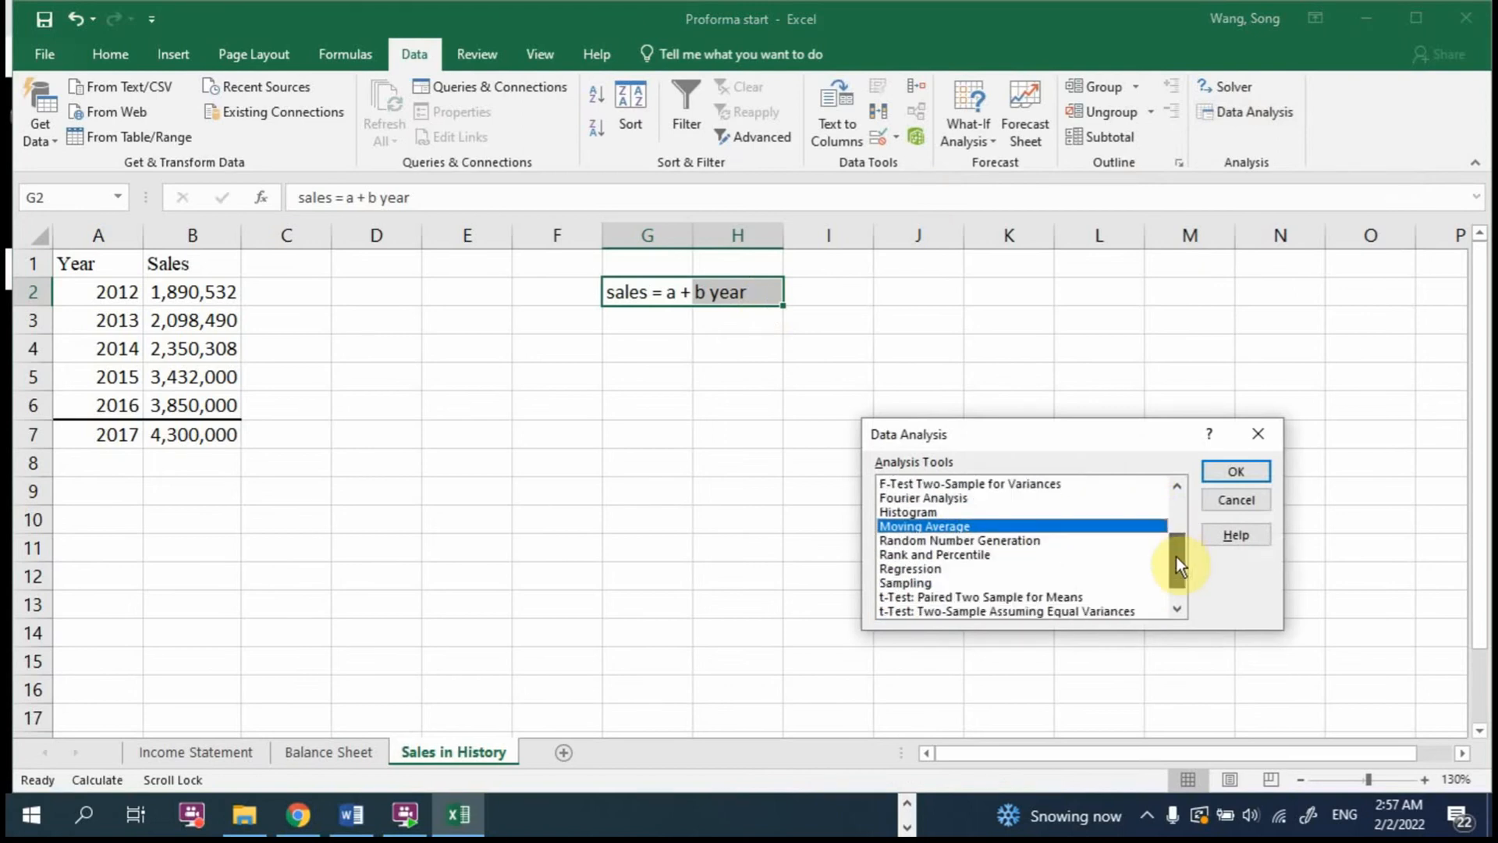
pyautogui.click(946, 569)
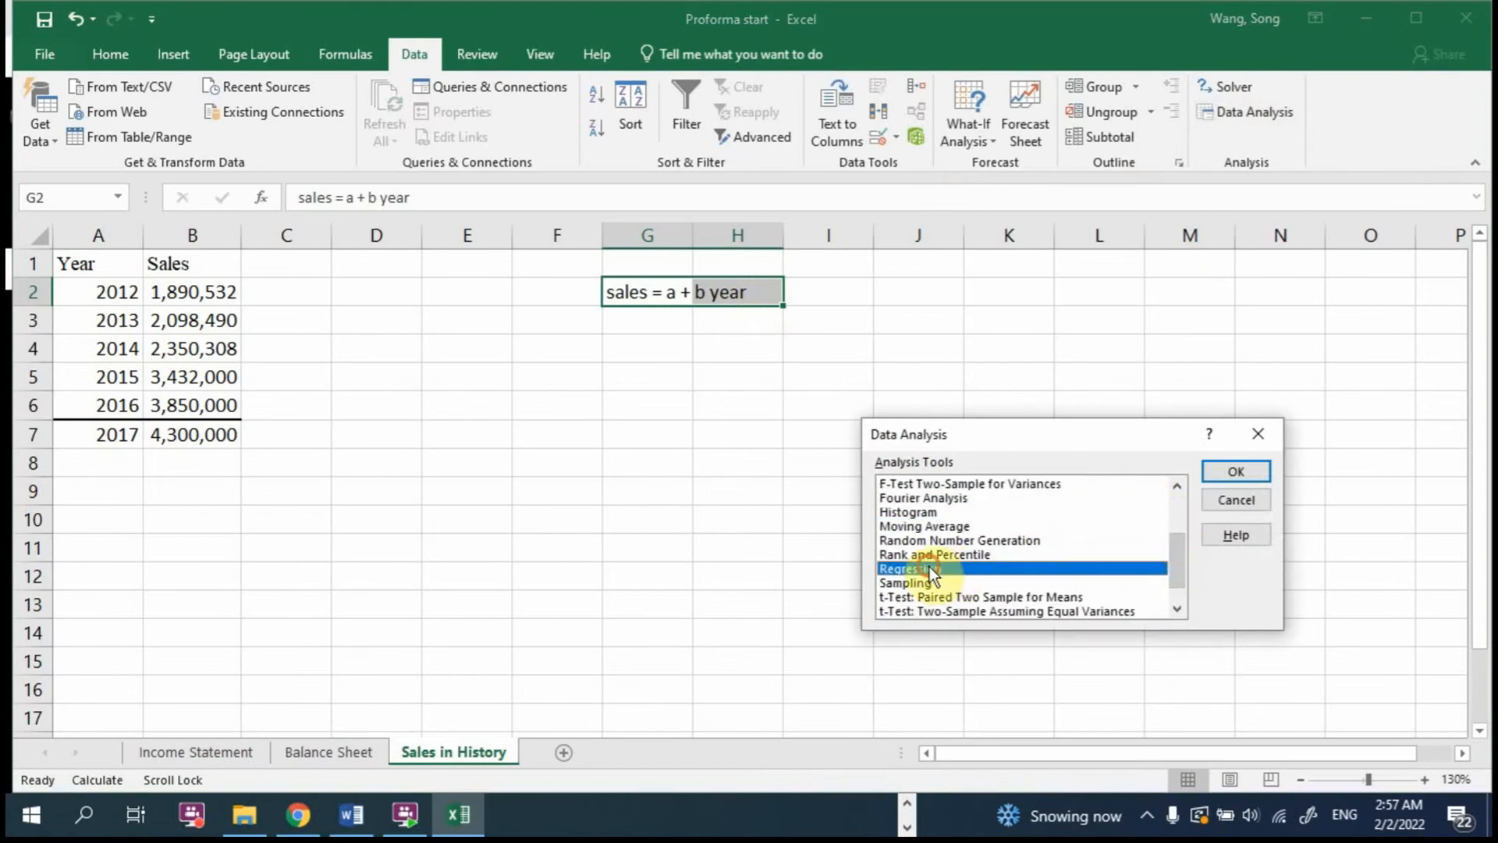
pyautogui.click(1239, 468)
pyautogui.moveTo(993, 338); pyautogui.dragTo(679, 343)
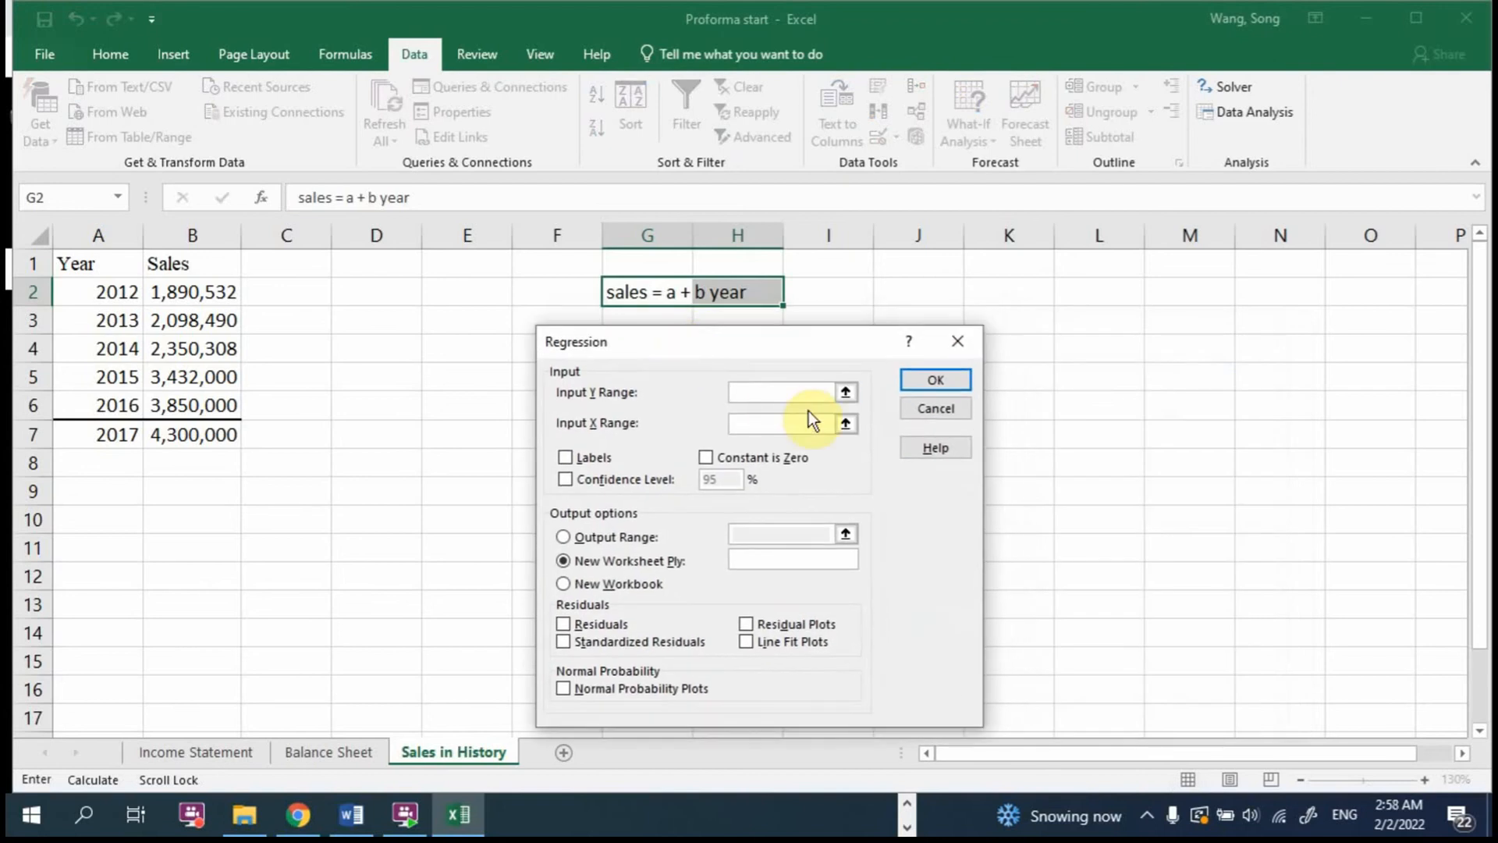
# Step: Run the regression on a new worksheet with sales $B$2:$B$6 as Y range and years $A$2:$A$6 as X range
pyautogui.click(845, 392)
pyautogui.moveTo(201, 294); pyautogui.dragTo(195, 405)
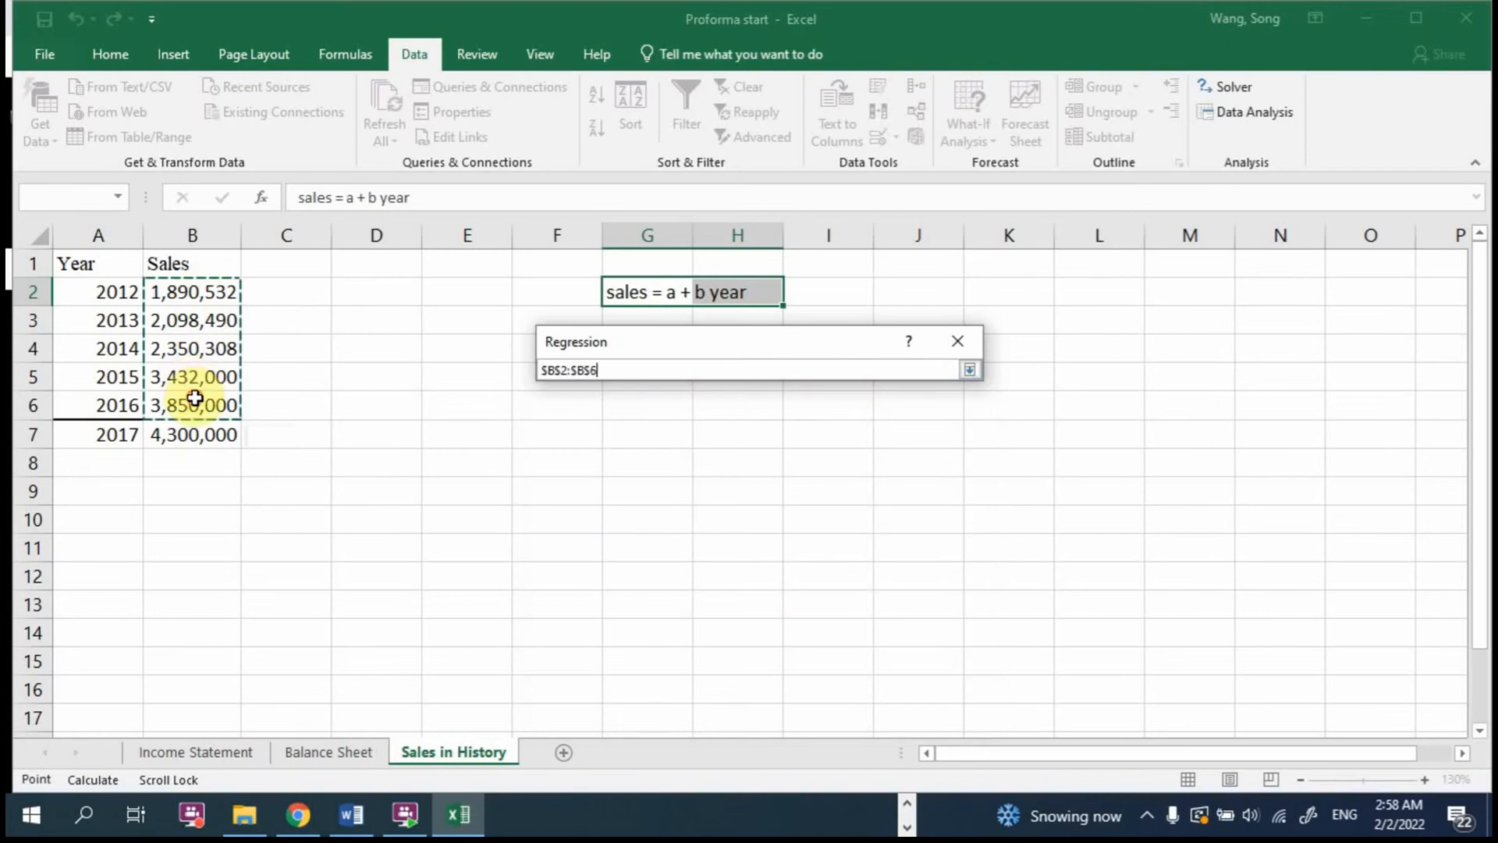
pyautogui.click(967, 369)
pyautogui.click(845, 417)
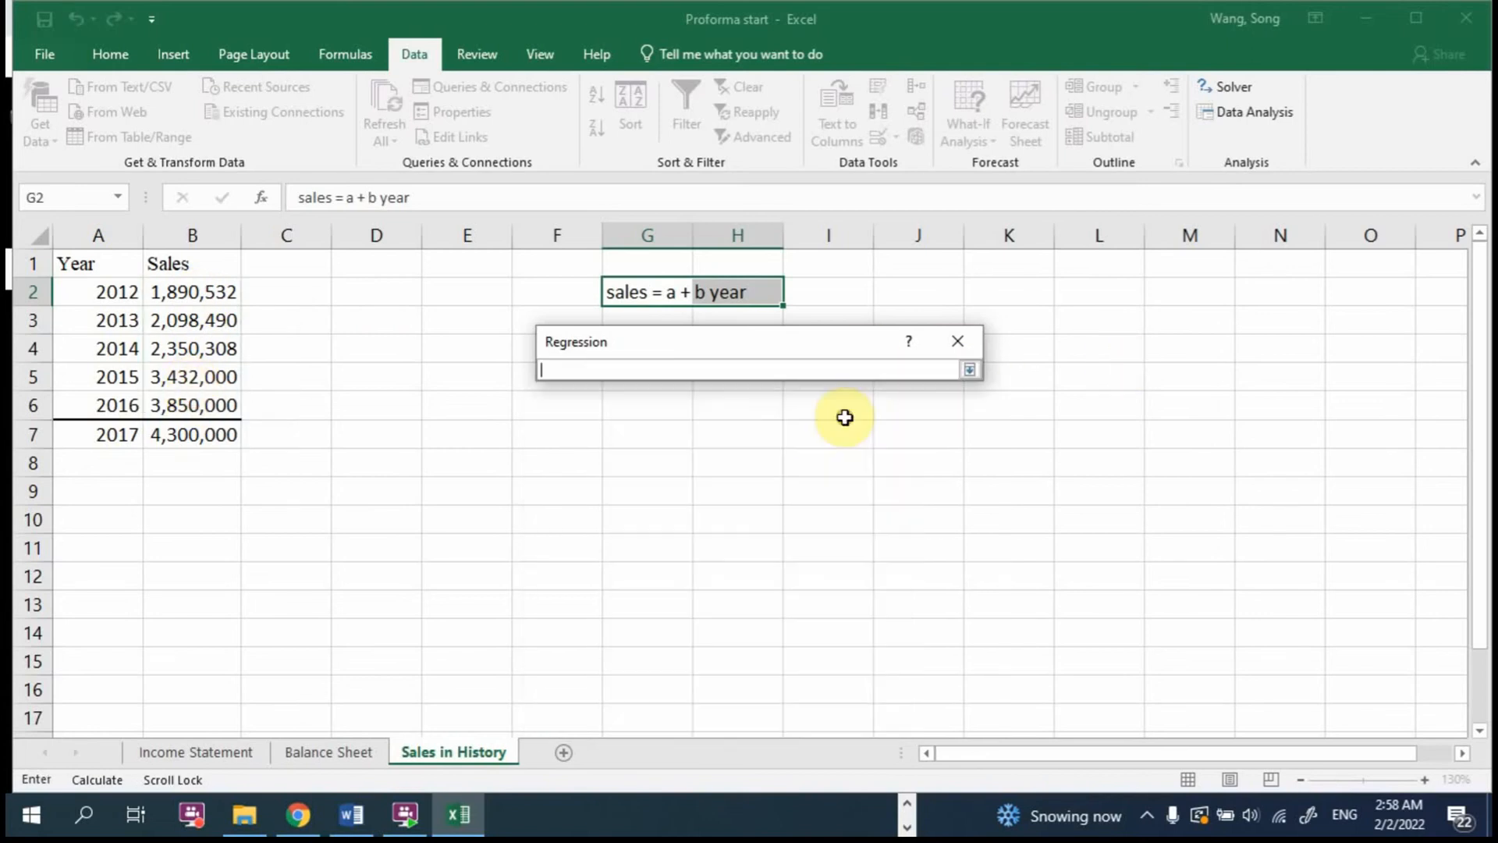
pyautogui.moveTo(123, 292); pyautogui.dragTo(110, 407)
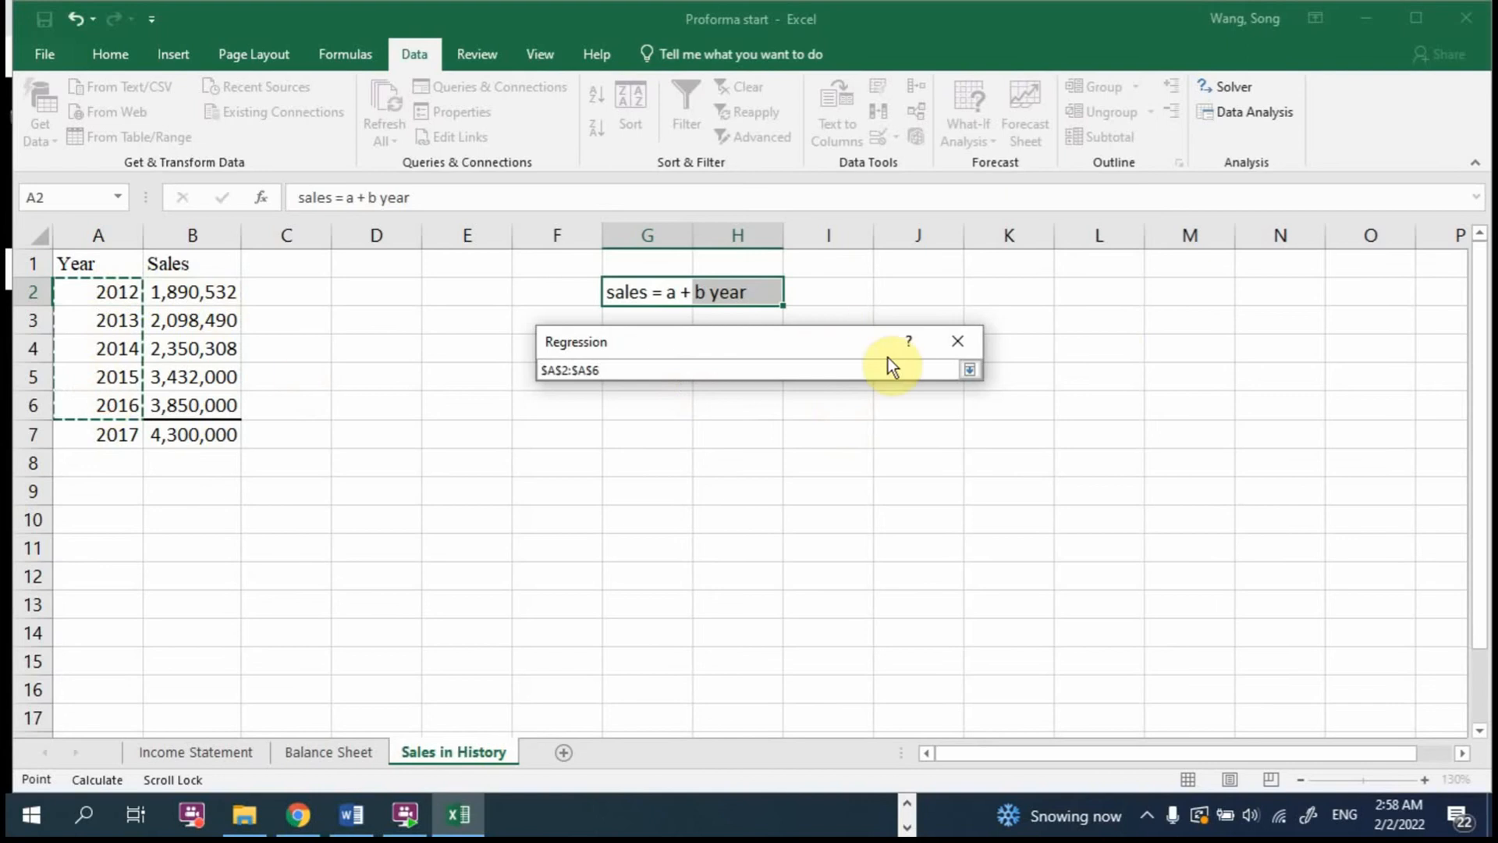
pyautogui.click(969, 369)
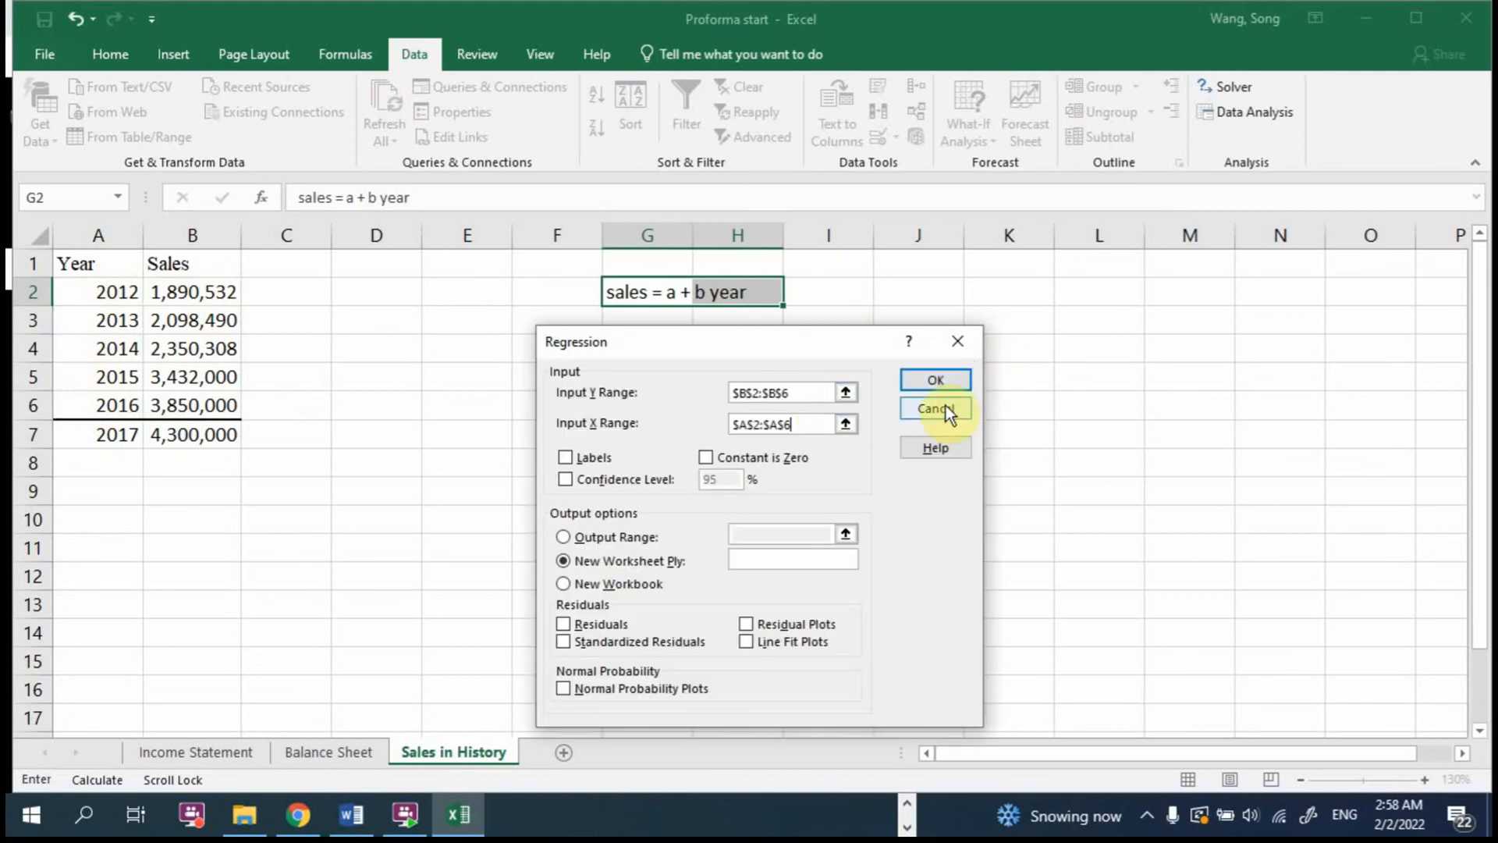
pyautogui.click(955, 382)
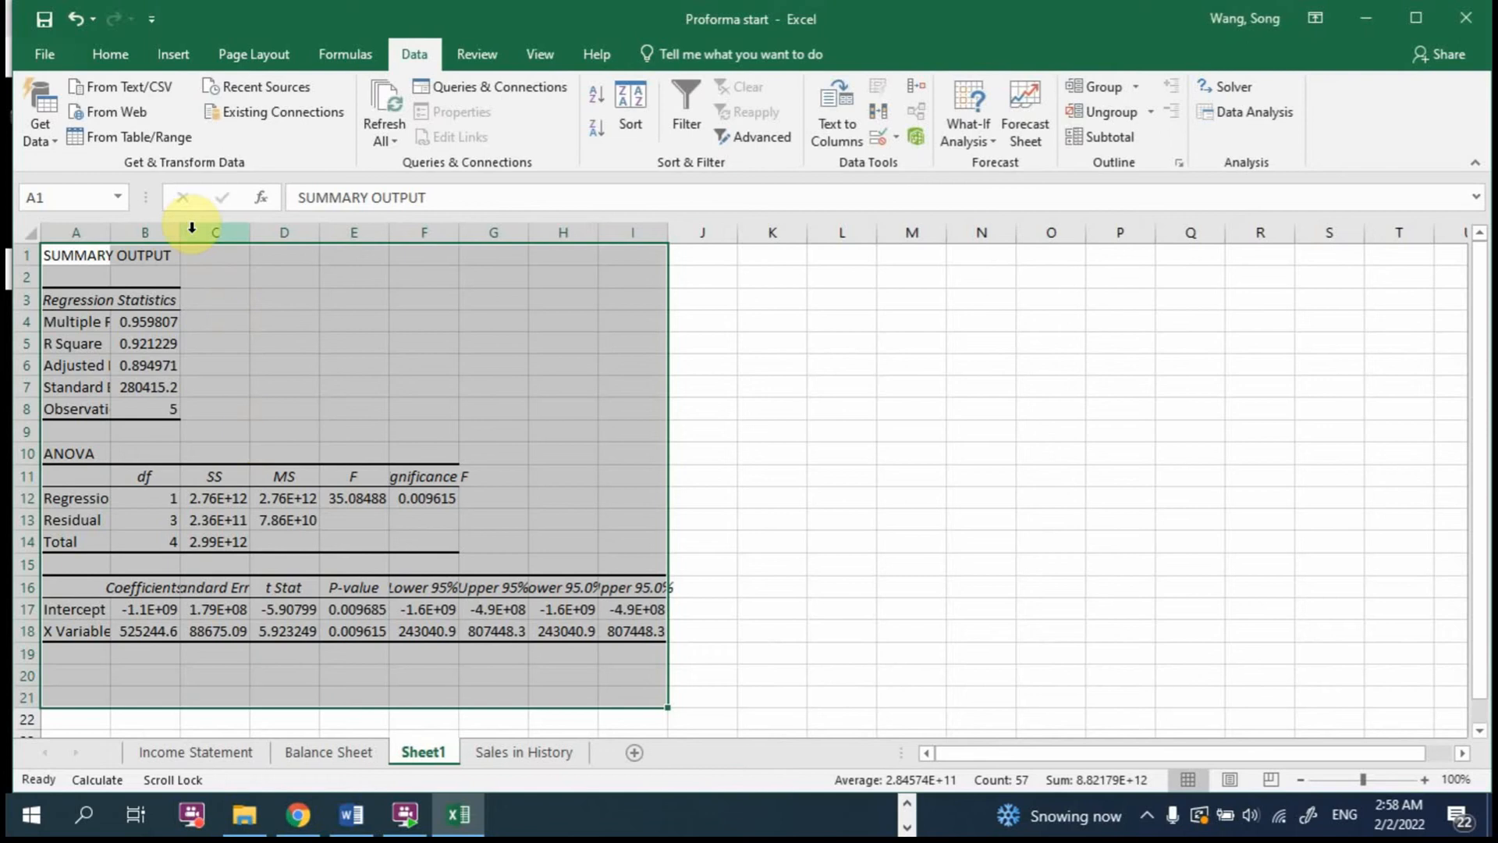
# Step: Widen columns A and B of the regression output and inspect the intercept and X variable coefficients
pyautogui.moveTo(110, 232); pyautogui.dragTo(217, 236)
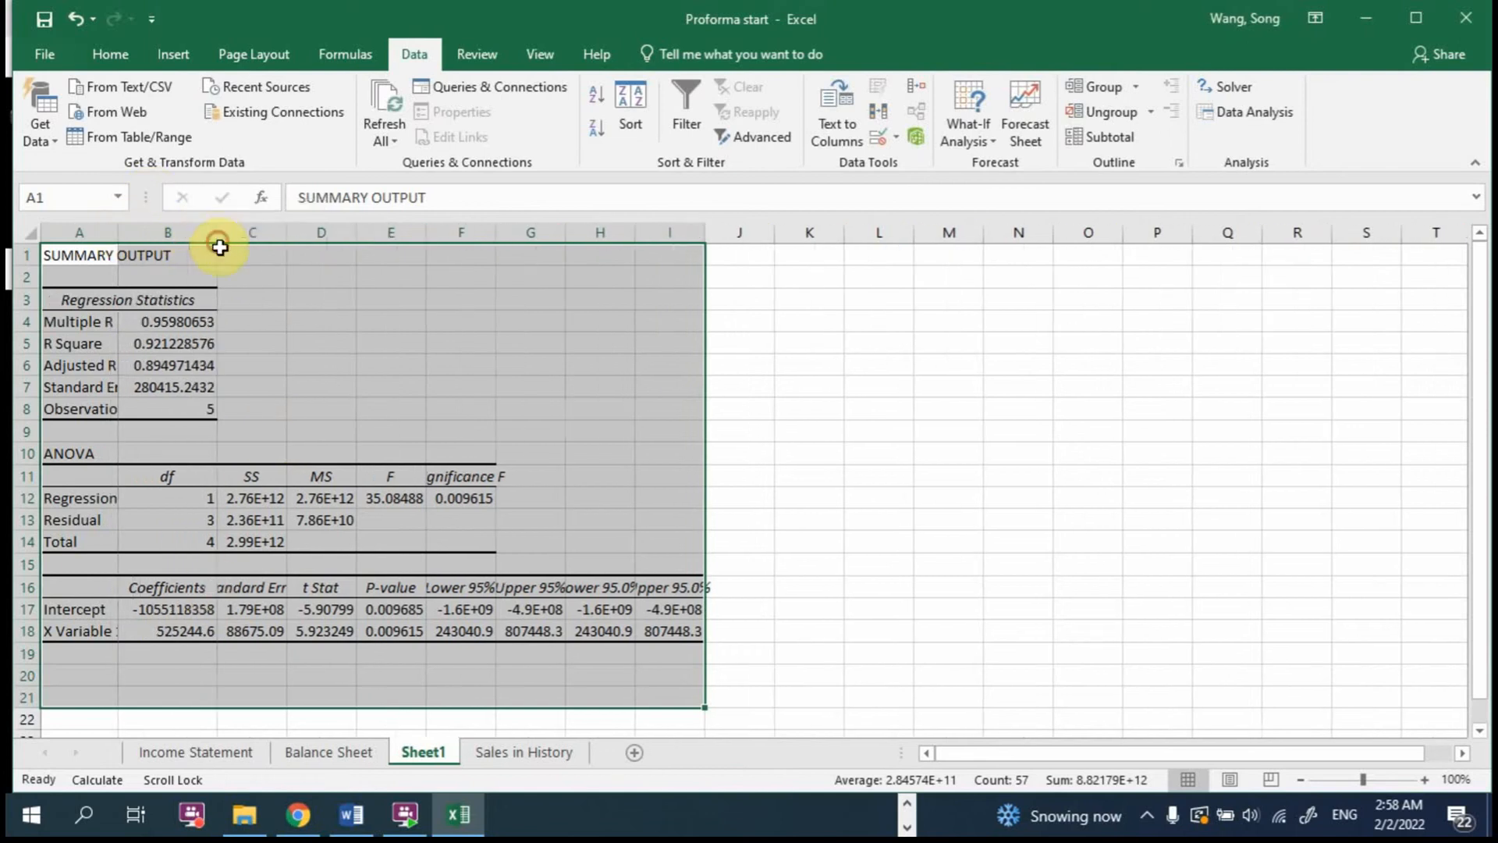
pyautogui.click(204, 606)
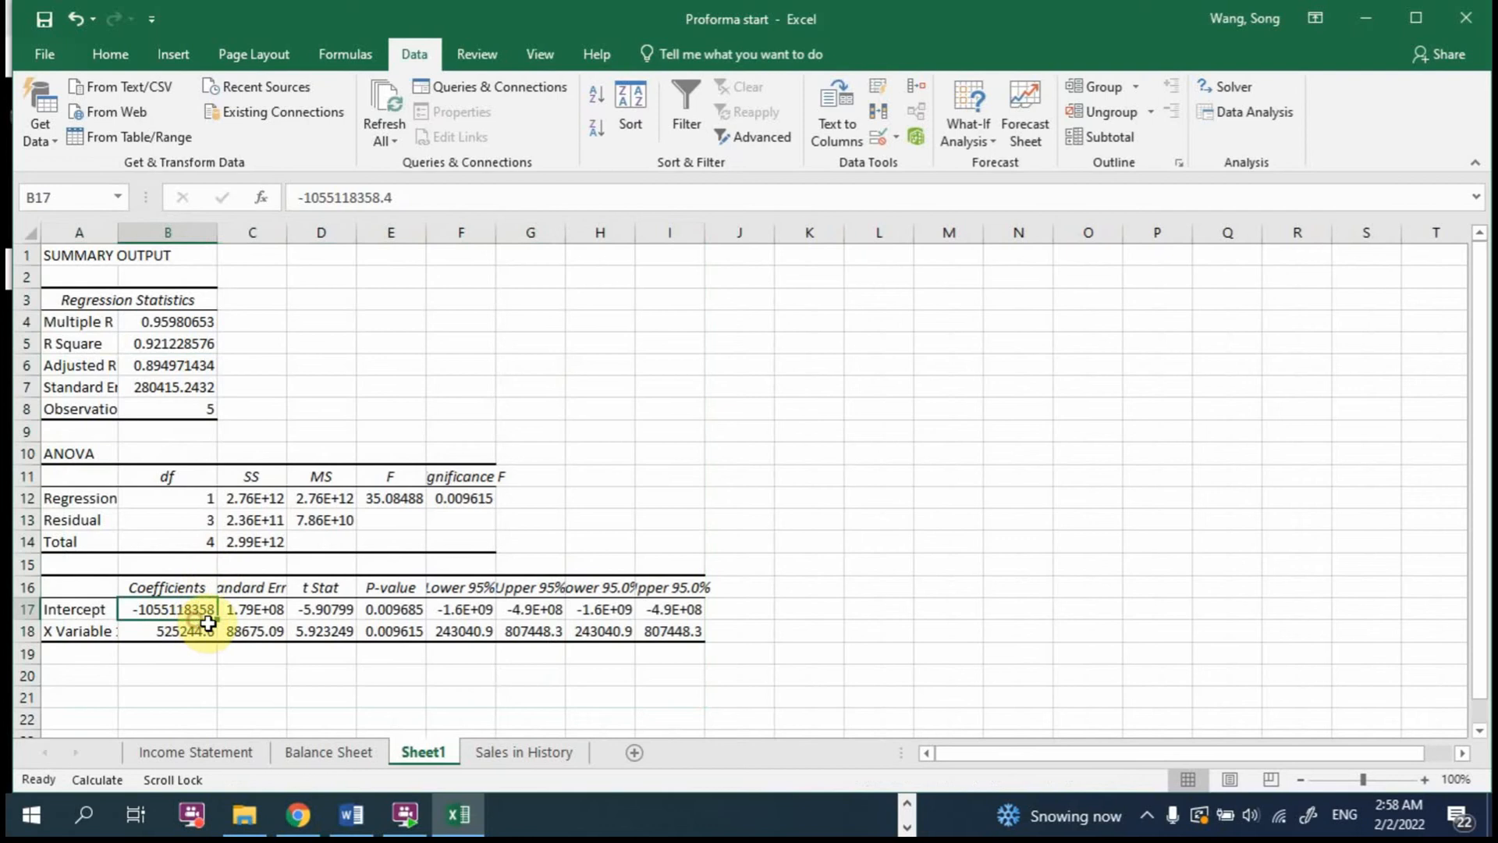
pyautogui.click(205, 628)
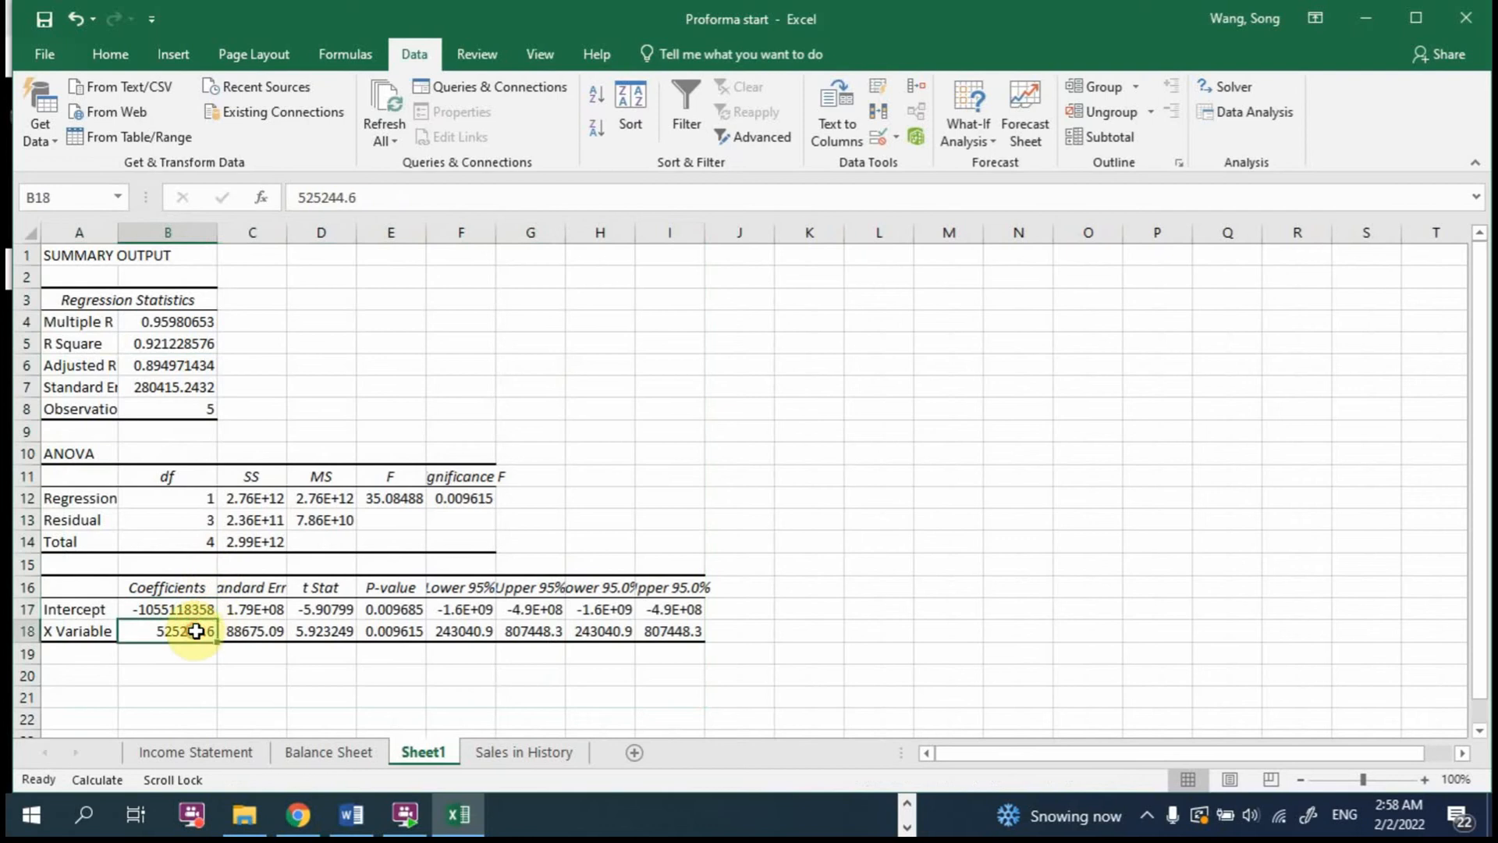
# Step: Enter the label Sales 2017 in cell B20 below the regression coefficients
pyautogui.click(180, 673)
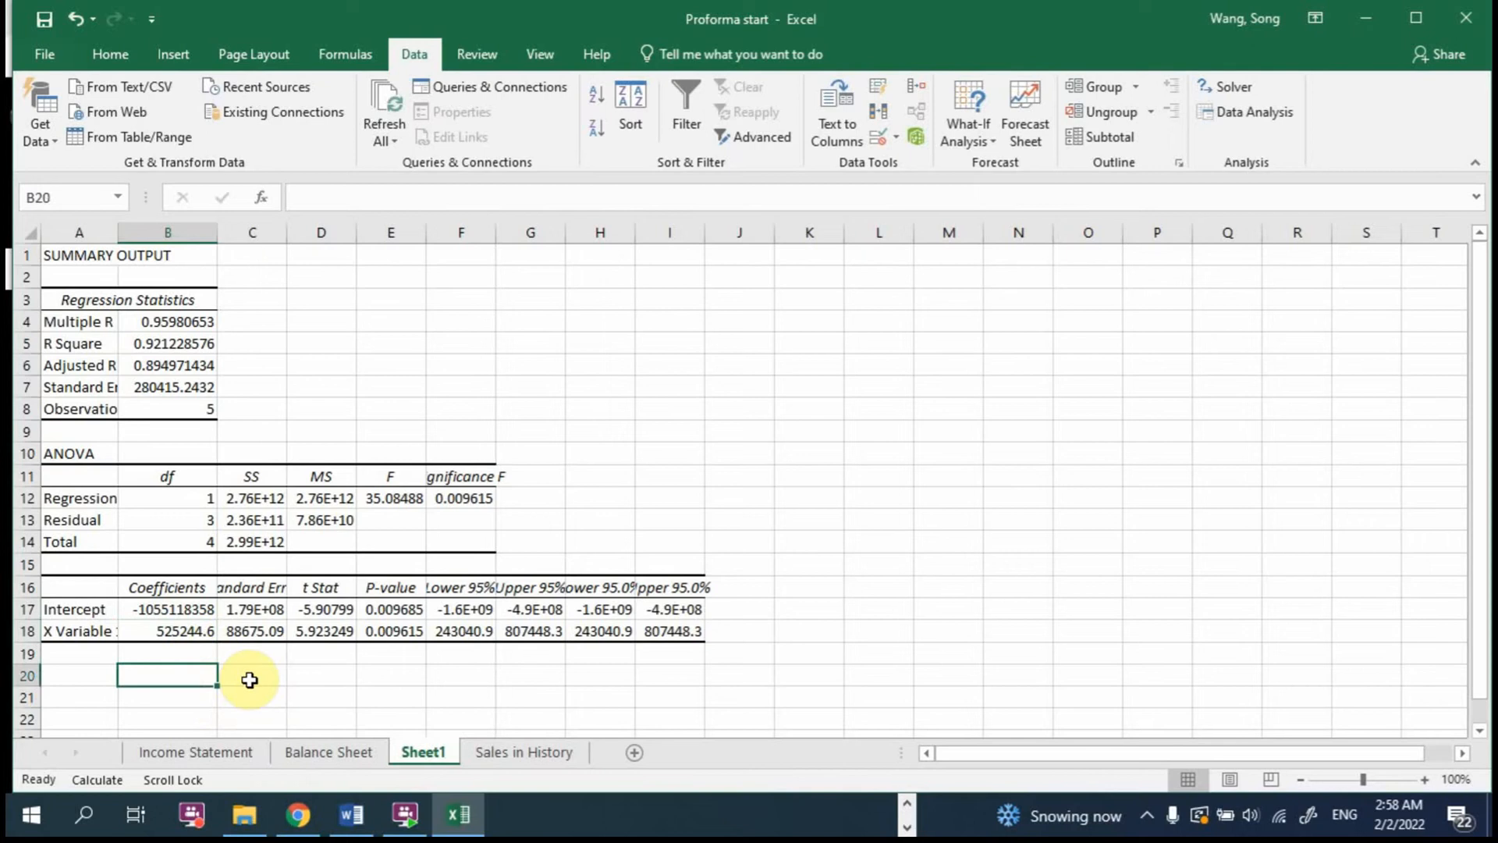
pyautogui.write('Sales 2017')
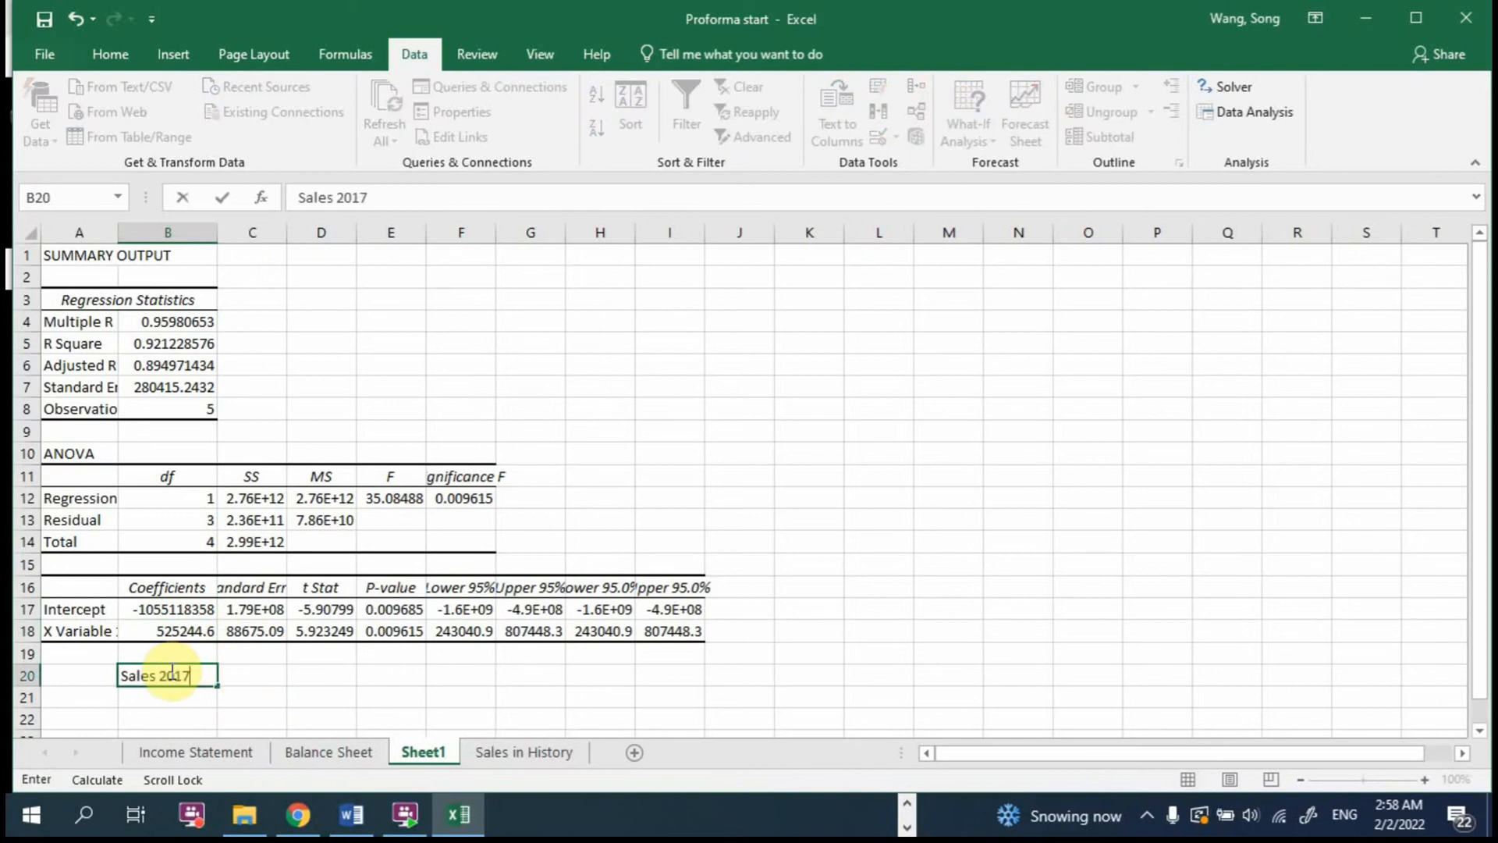
pyautogui.press('Return')
pyautogui.hscroll(1, 167, 669)
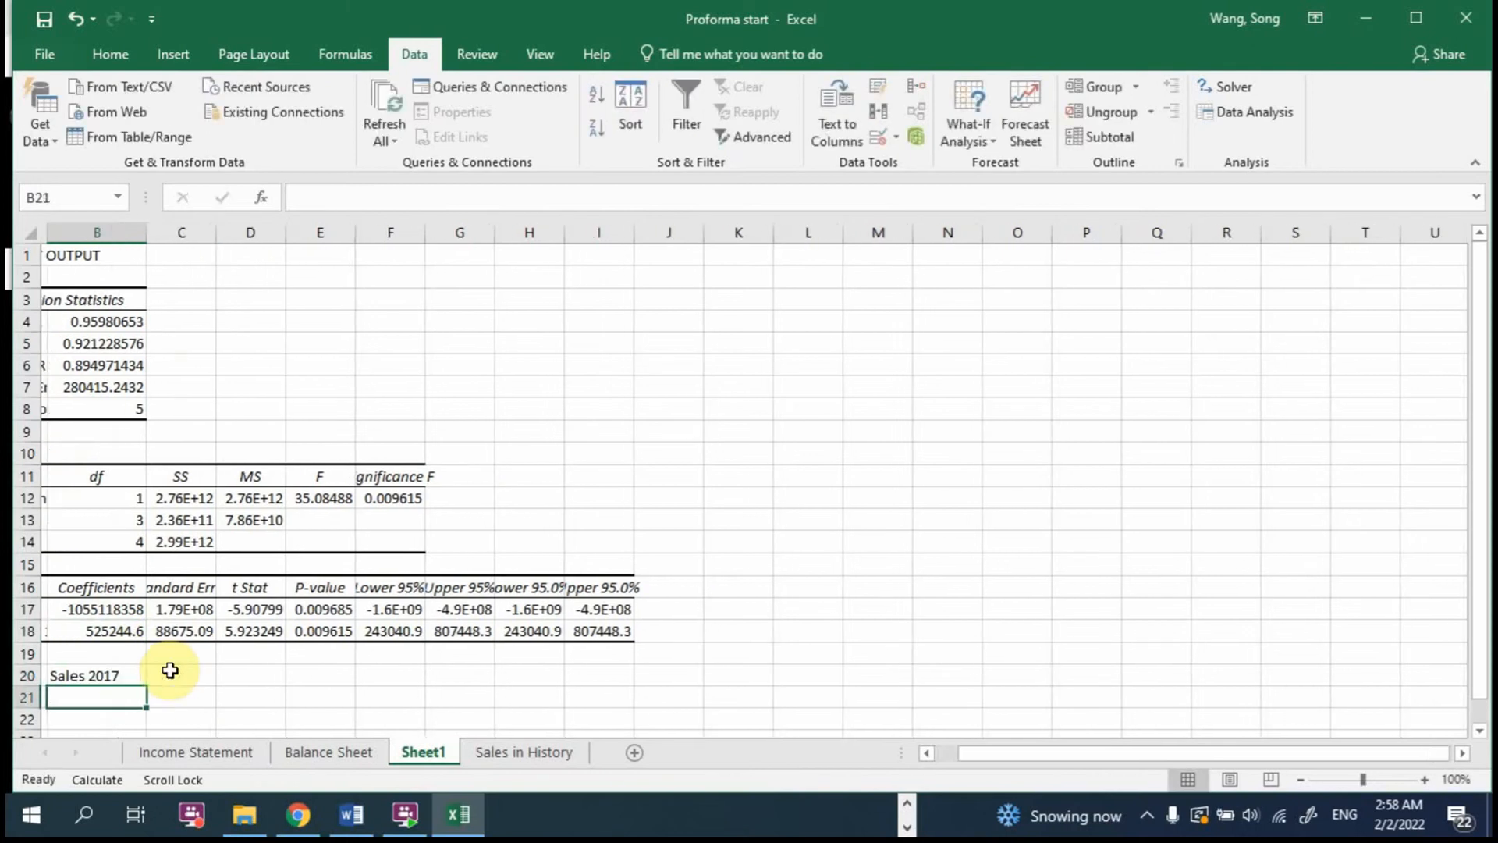
pyautogui.hscroll(-1, 949, 752)
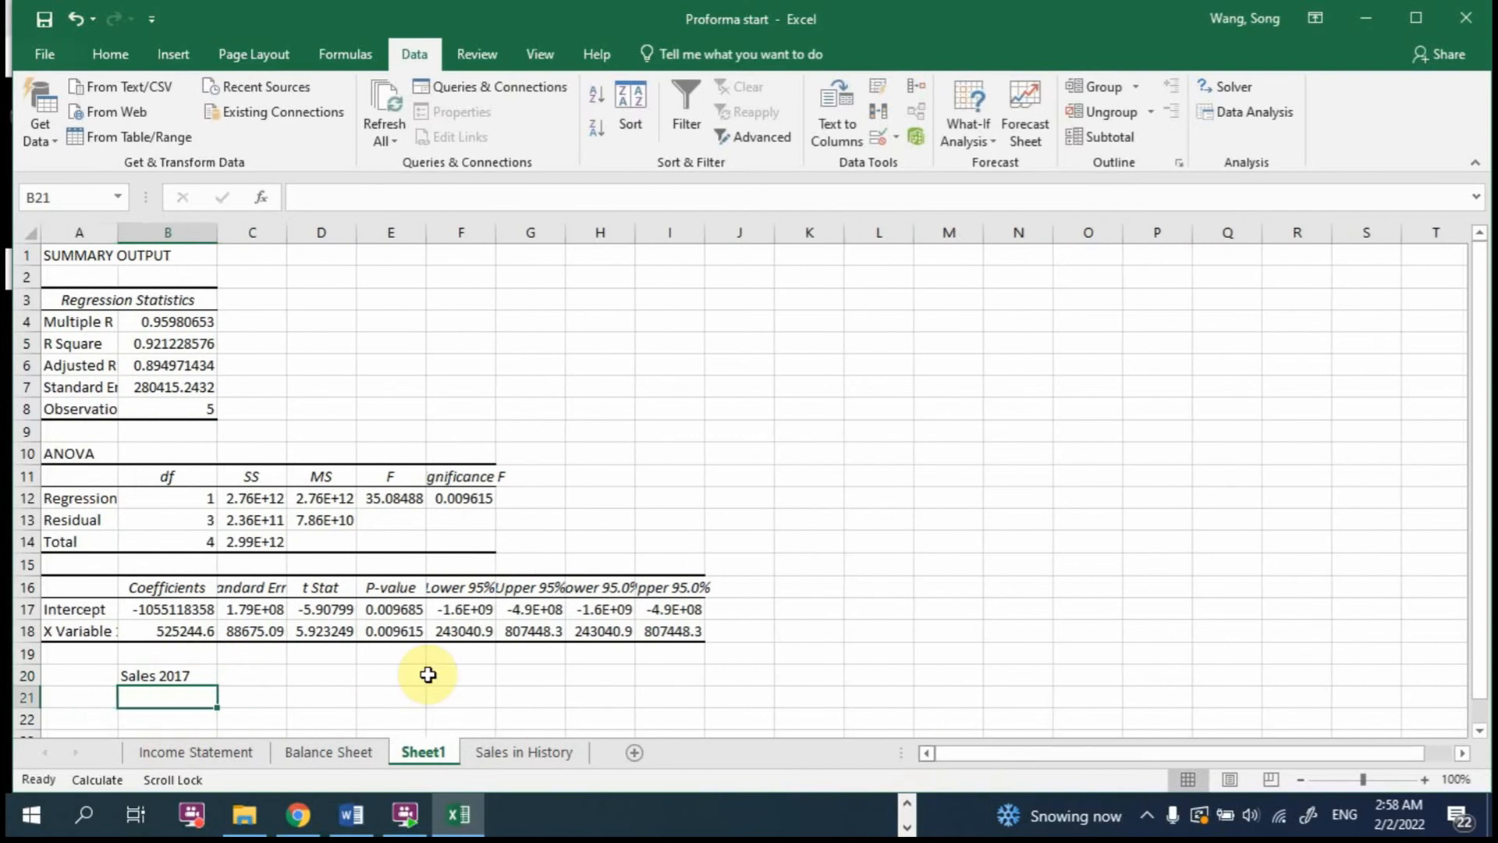
# Step: Calculate the regression forecast of 2017 sales in C20 with =B17+B18*2017
pyautogui.click(268, 678)
pyautogui.write('=')
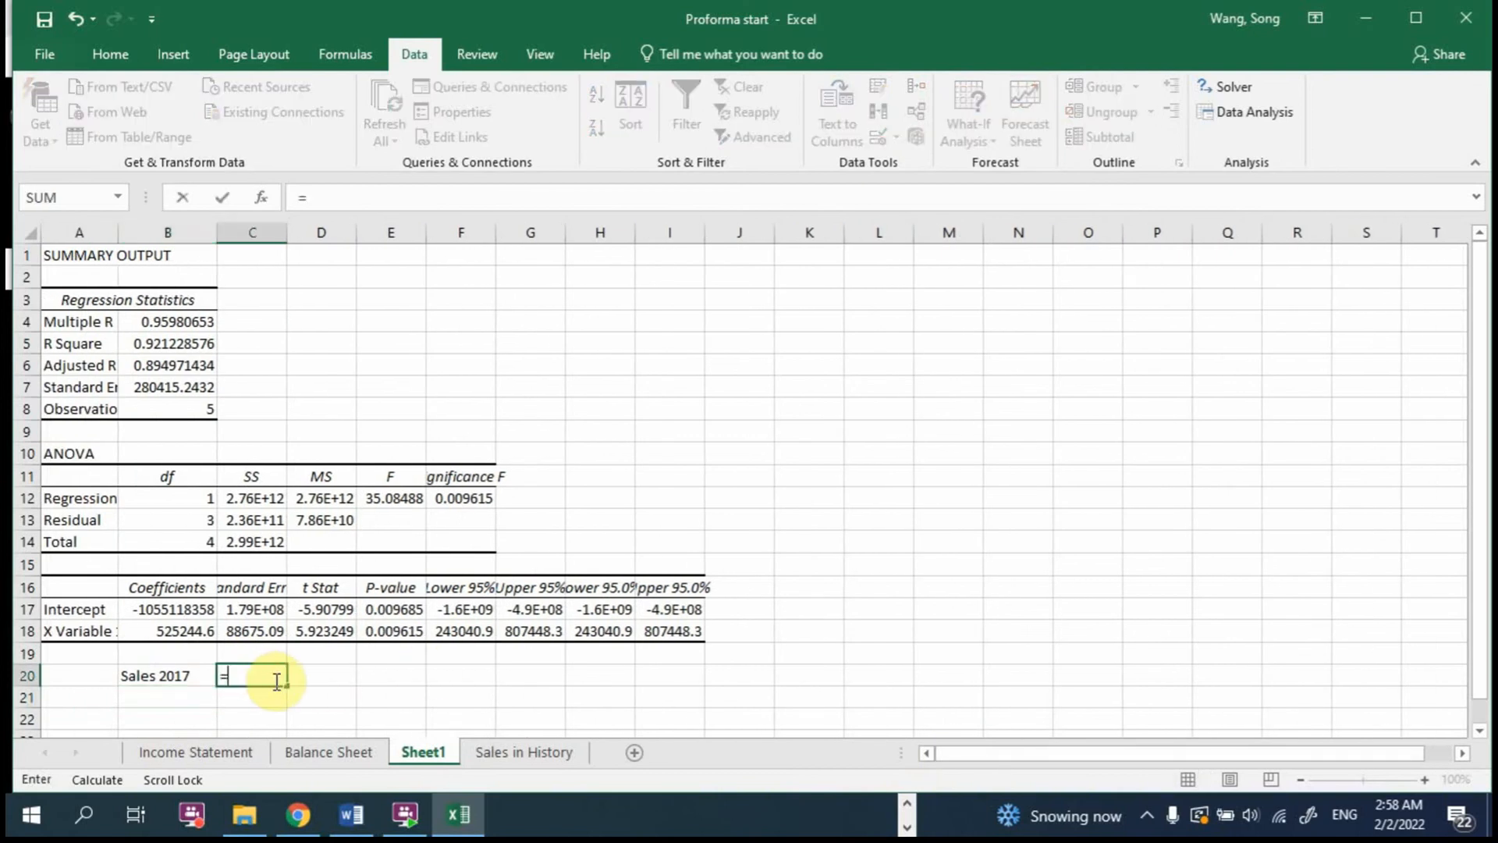
pyautogui.click(171, 611)
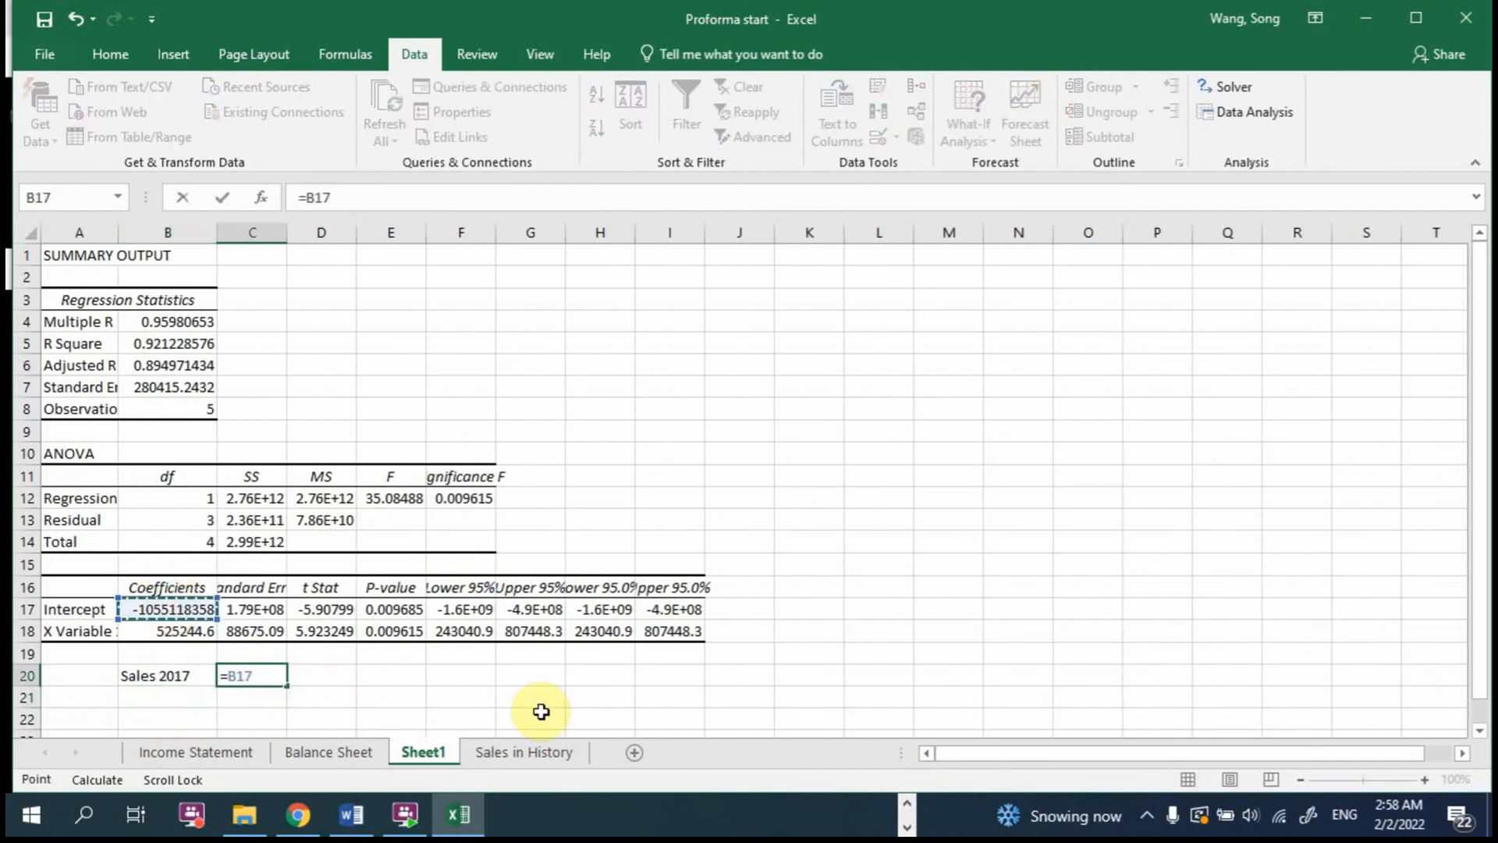
pyautogui.write('+')
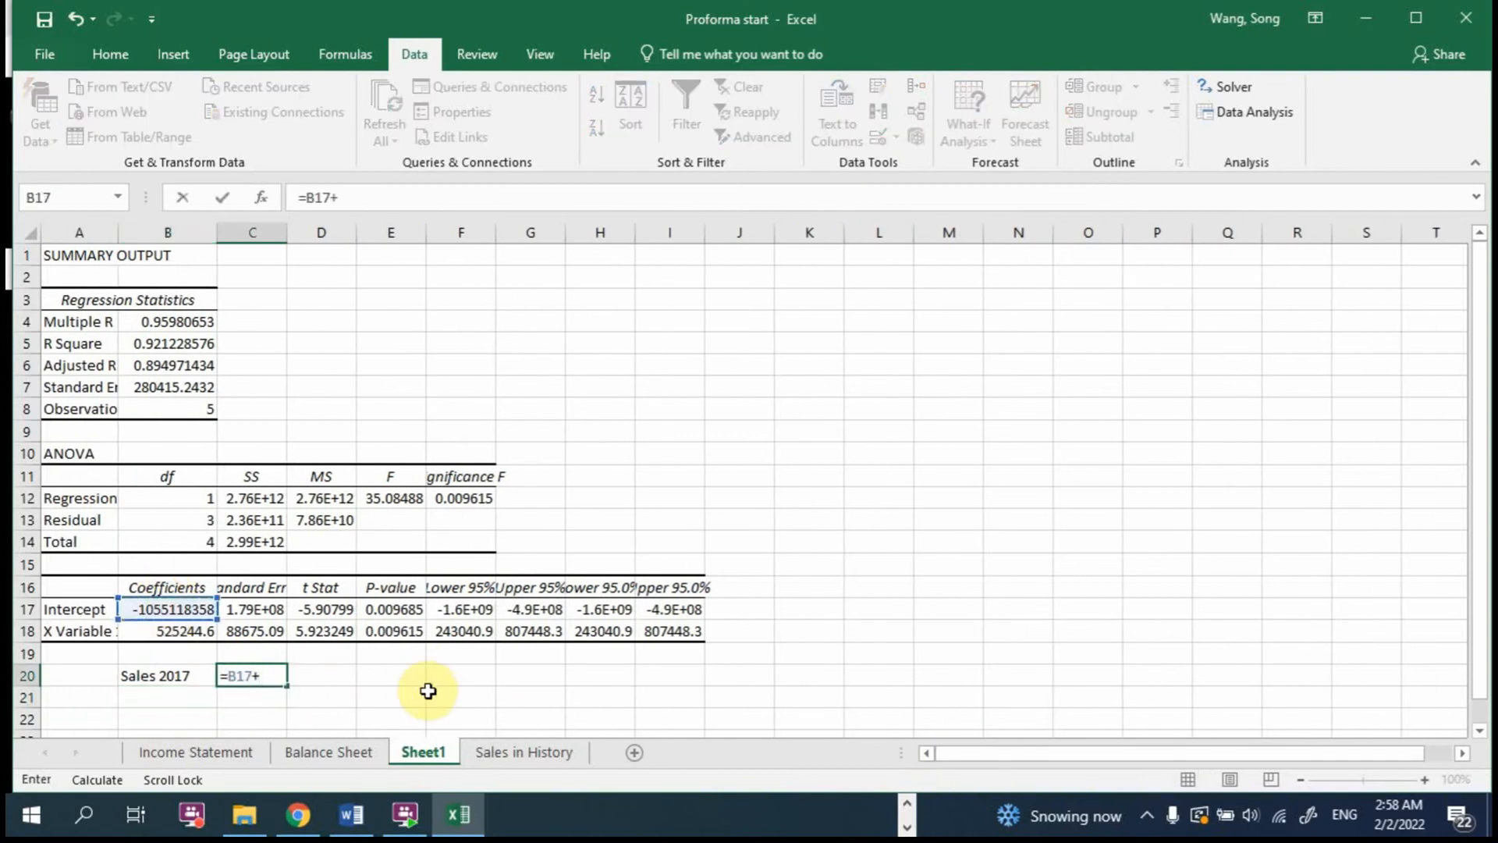
pyautogui.click(168, 631)
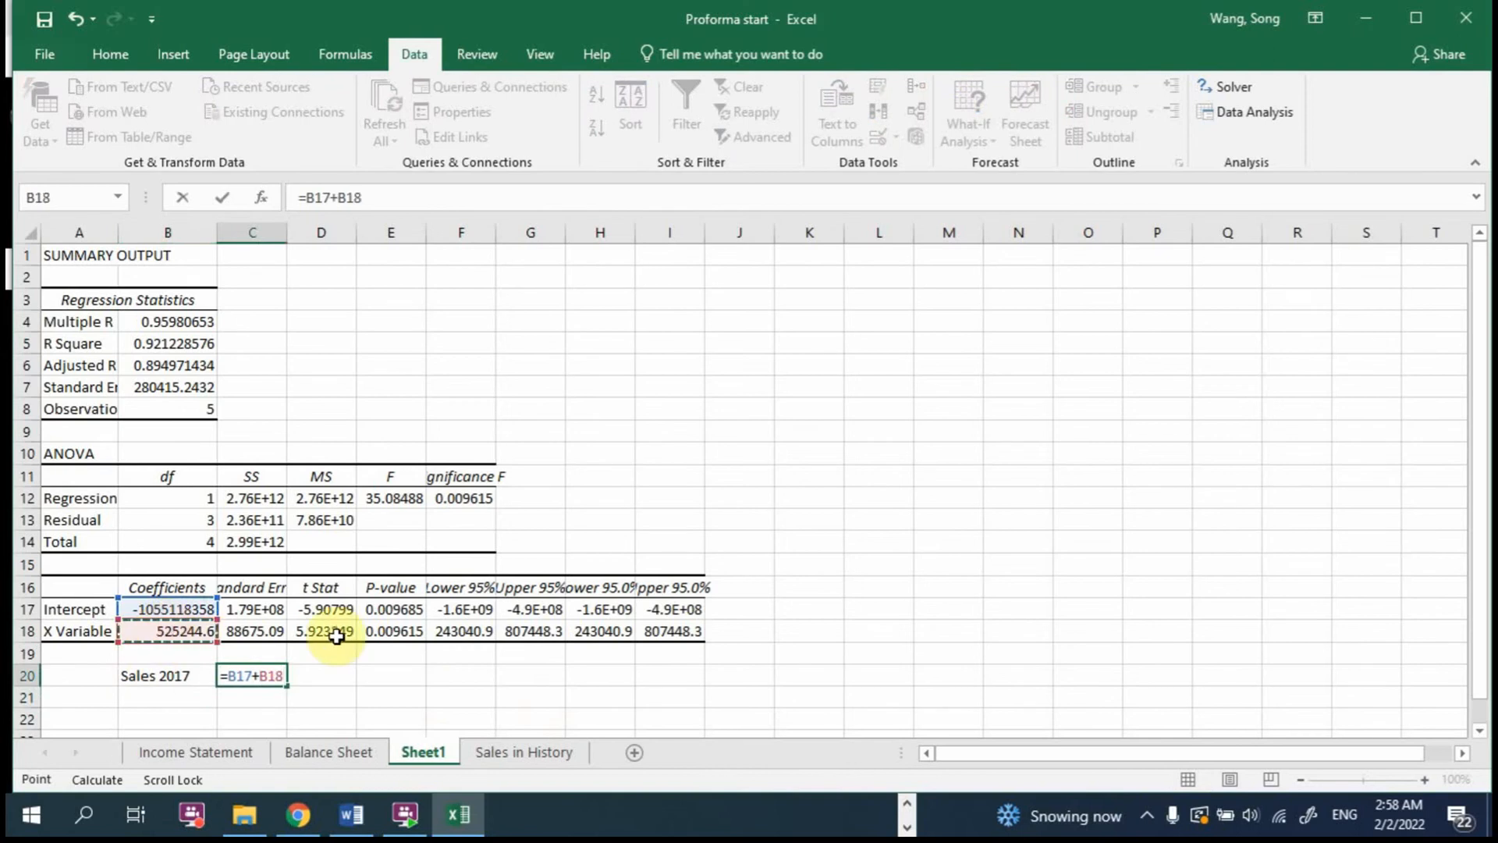
pyautogui.write('*2017')
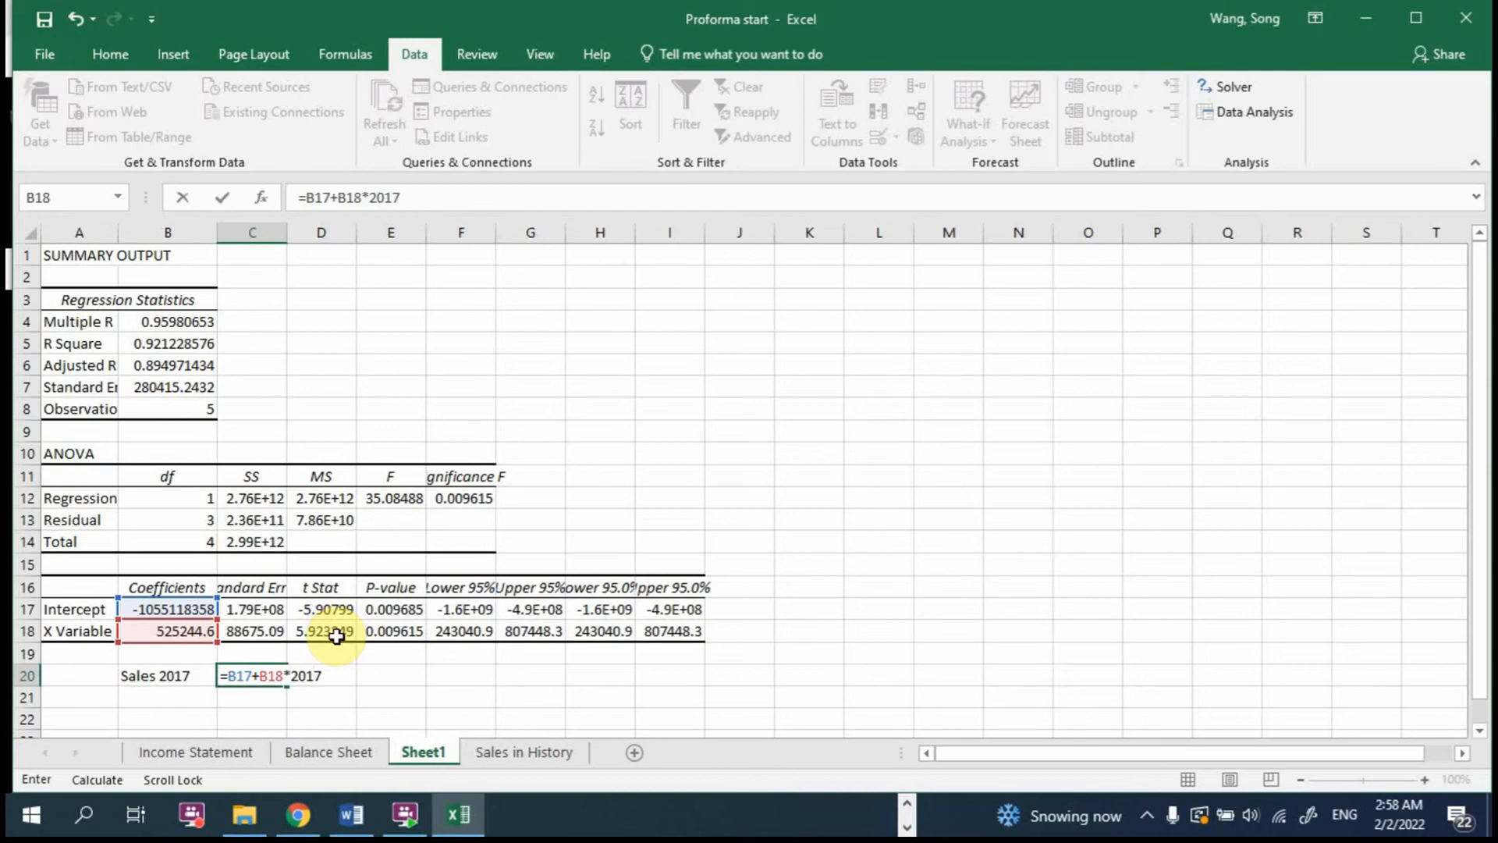
pyautogui.press('Return')
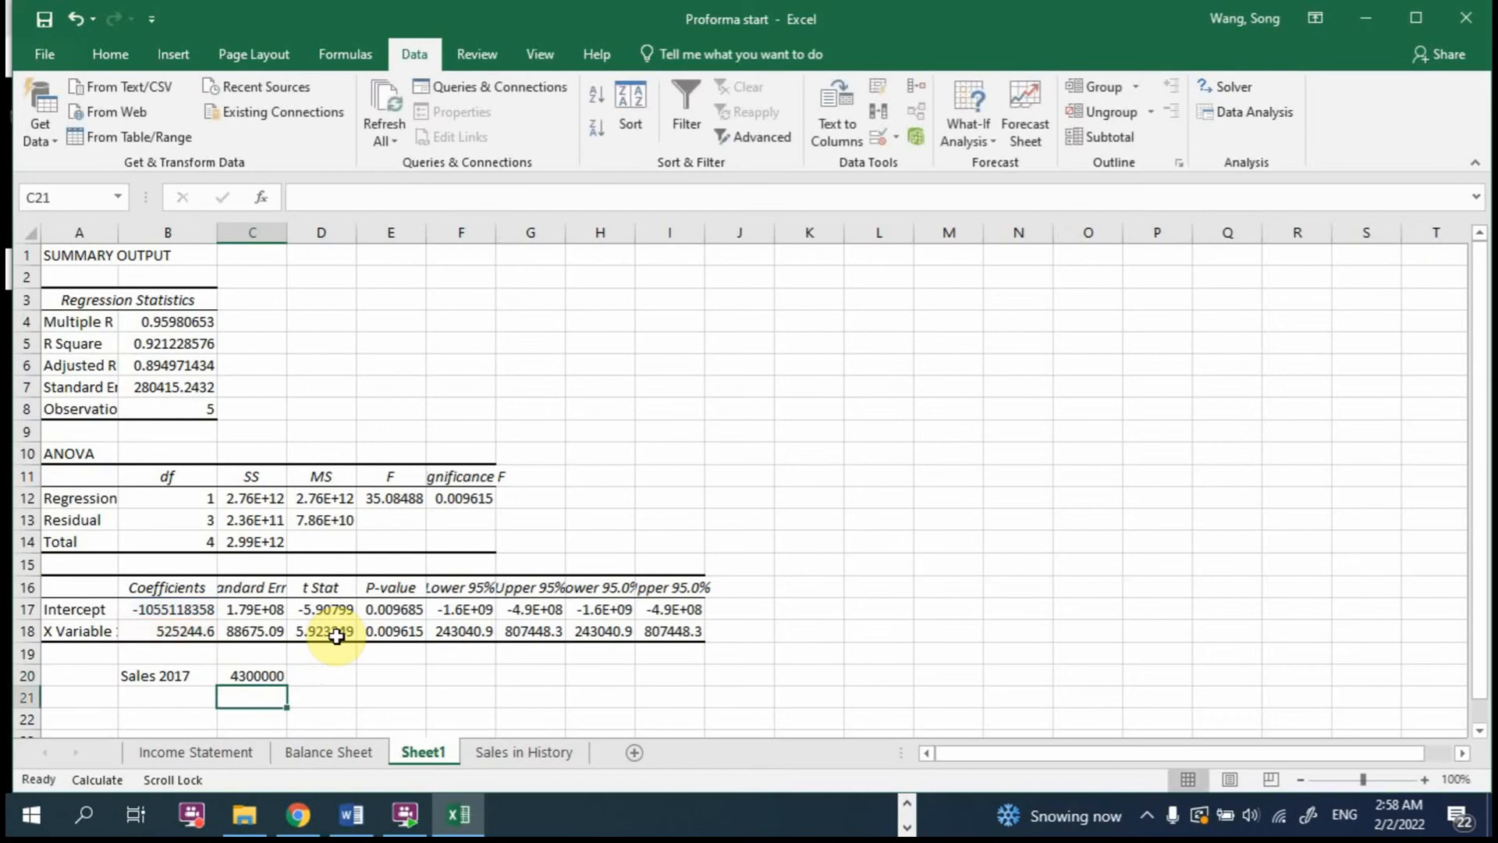
# Step: Format the forecast in C20 with thousands separators and no decimal places
pyautogui.click(256, 675)
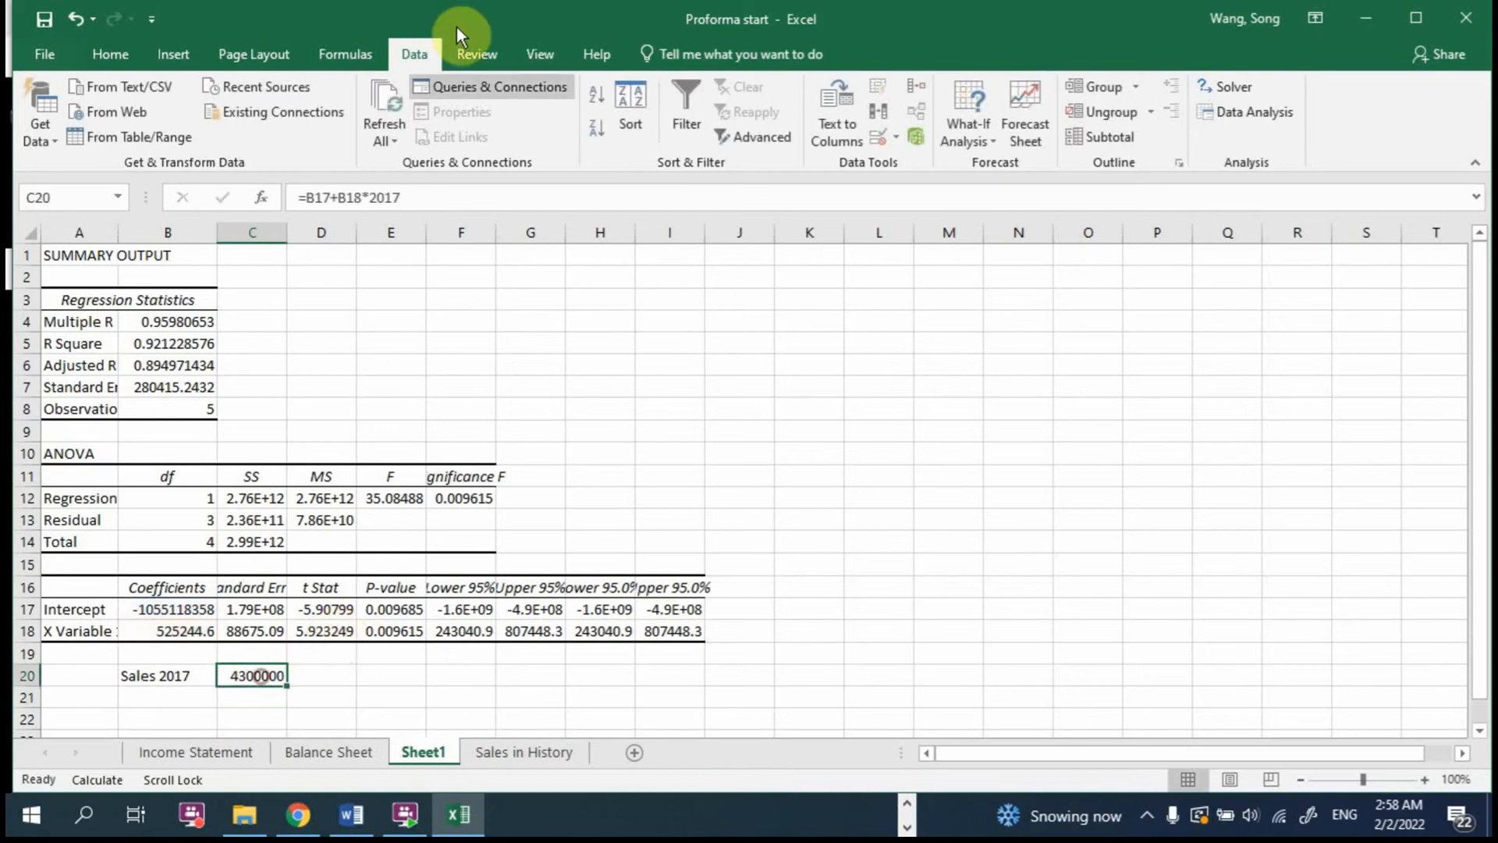
pyautogui.click(113, 51)
pyautogui.click(775, 131)
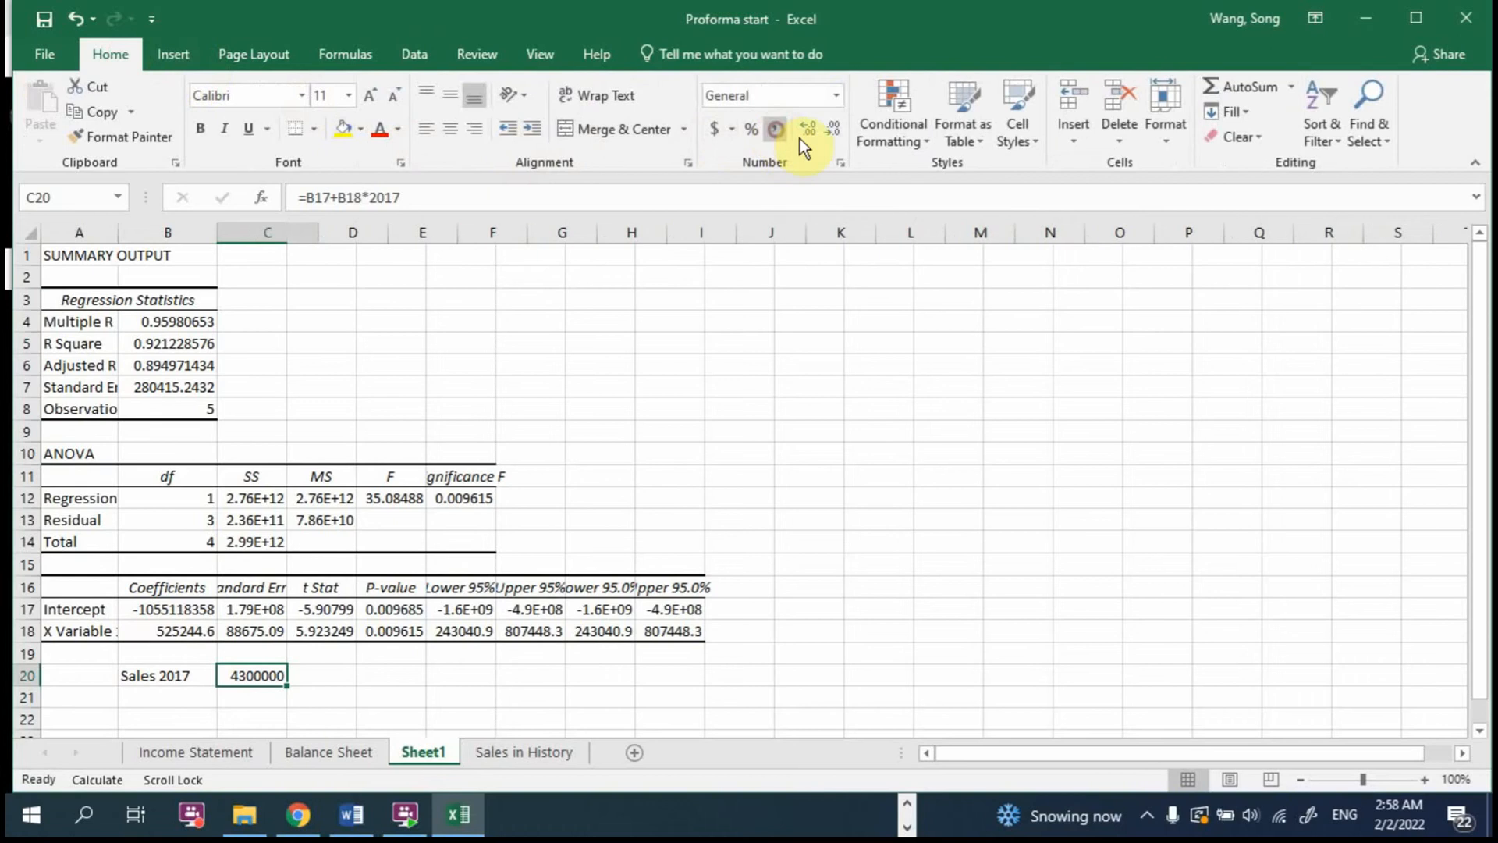
pyautogui.click(830, 133)
pyautogui.click(830, 132)
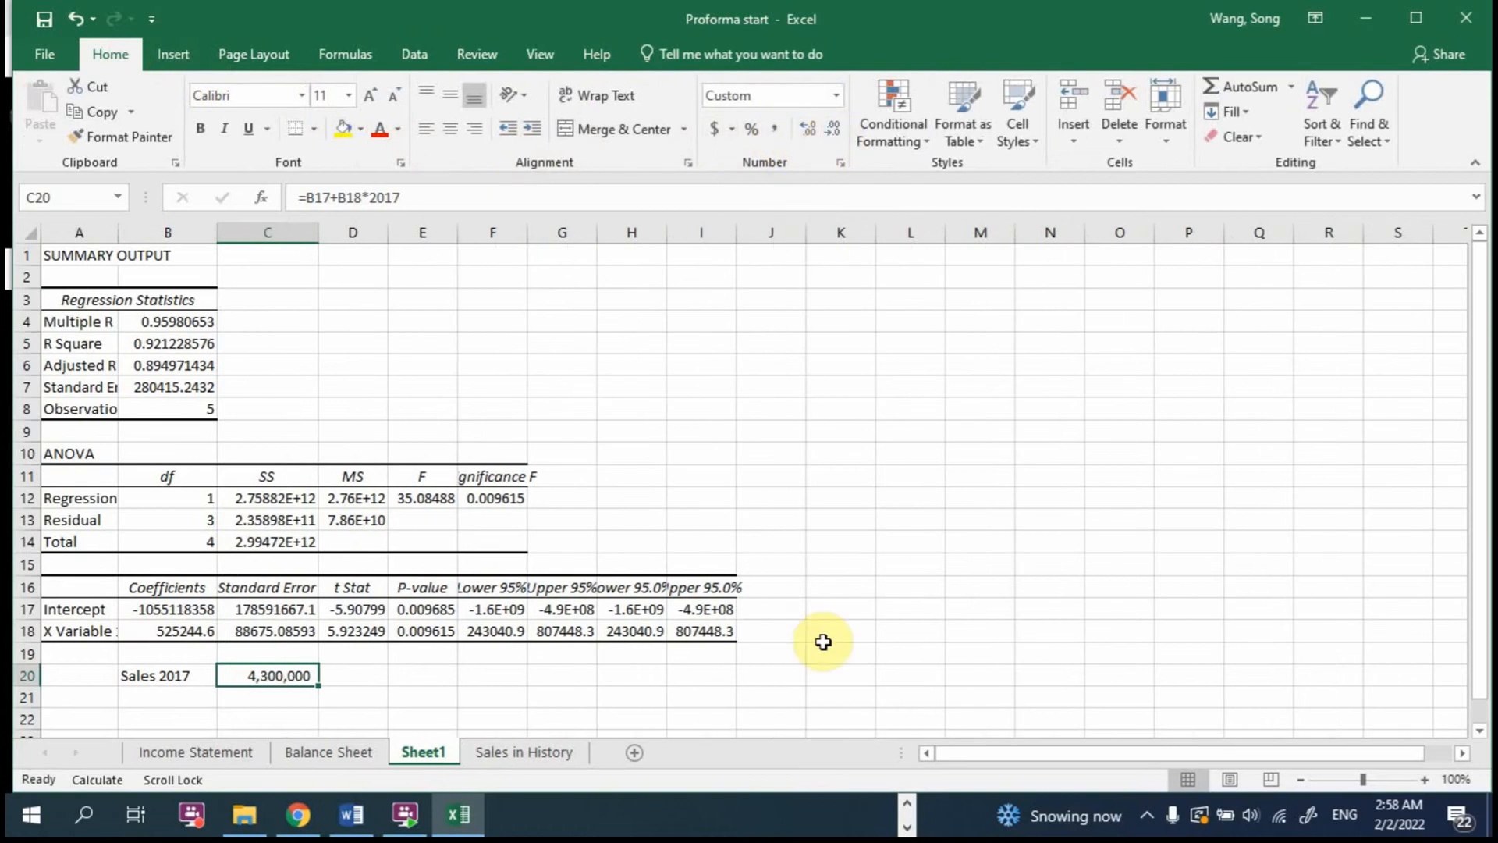
# Step: Rename the regression output worksheet from Sheet1 to regression
pyautogui.rightClick(414, 749)
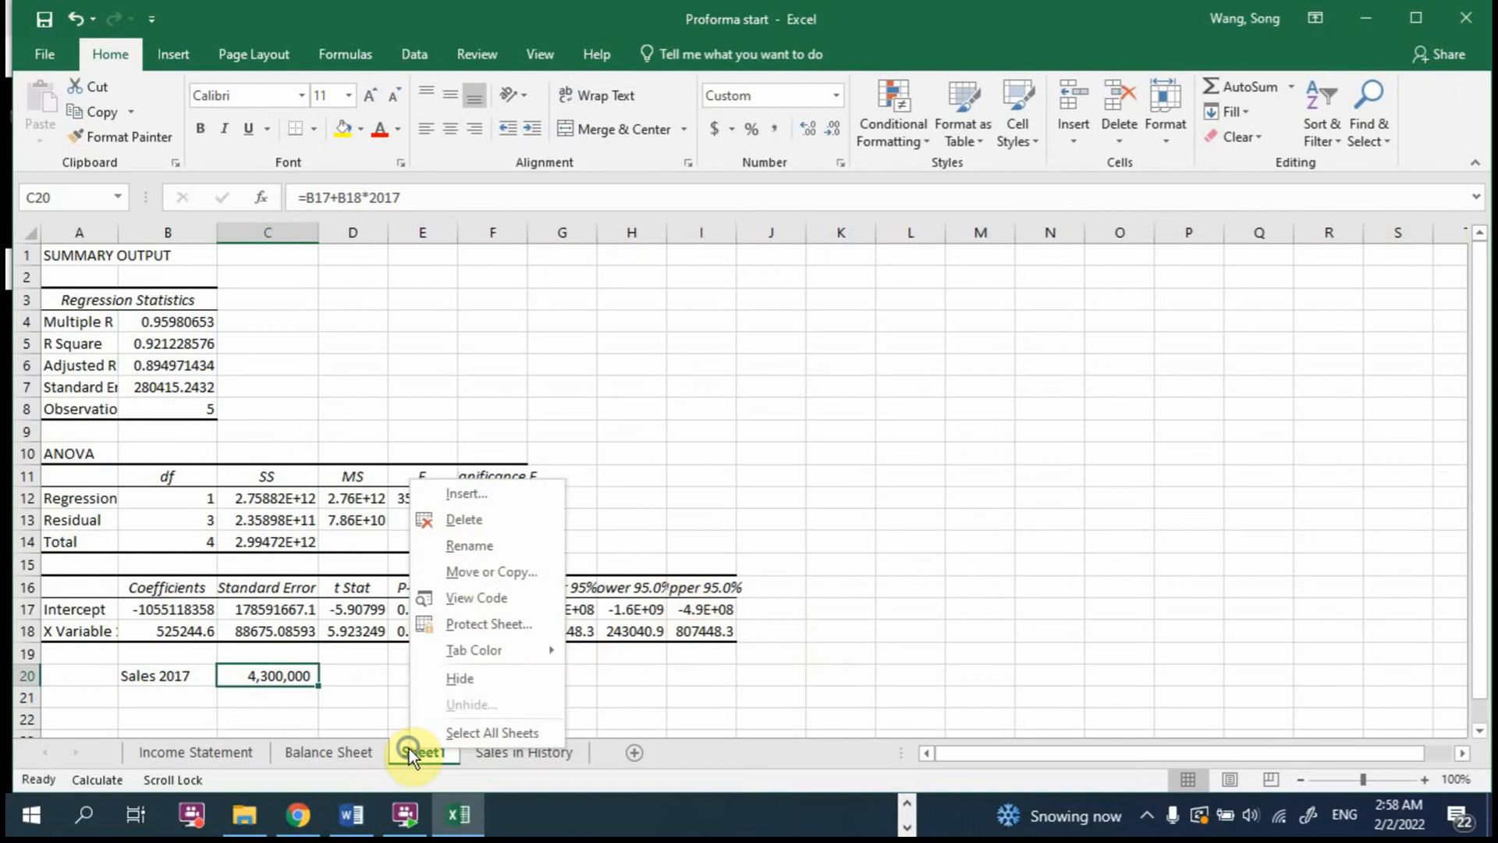
pyautogui.click(493, 546)
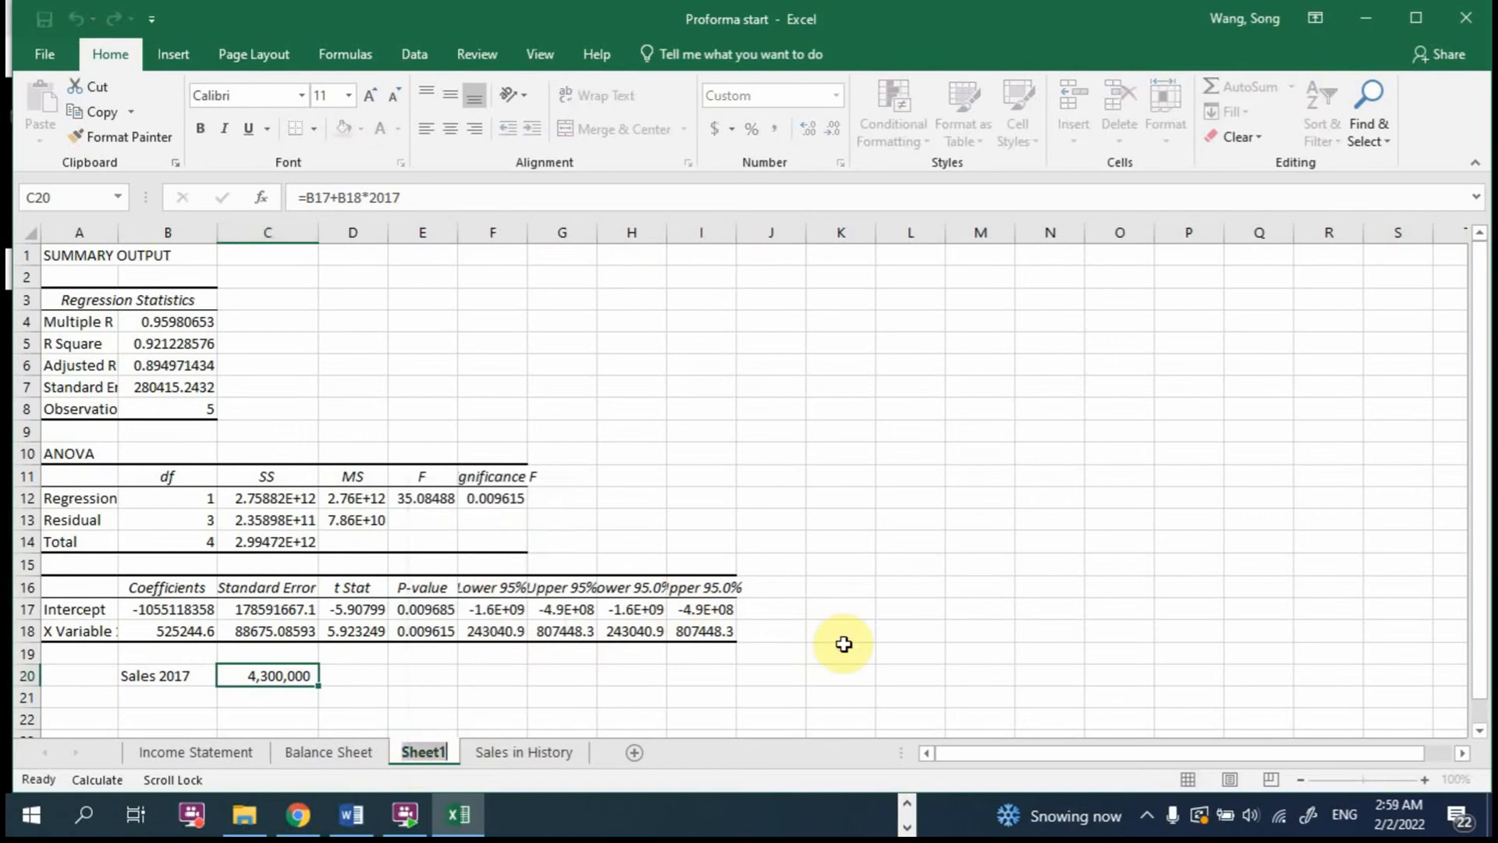
pyautogui.write('regression')
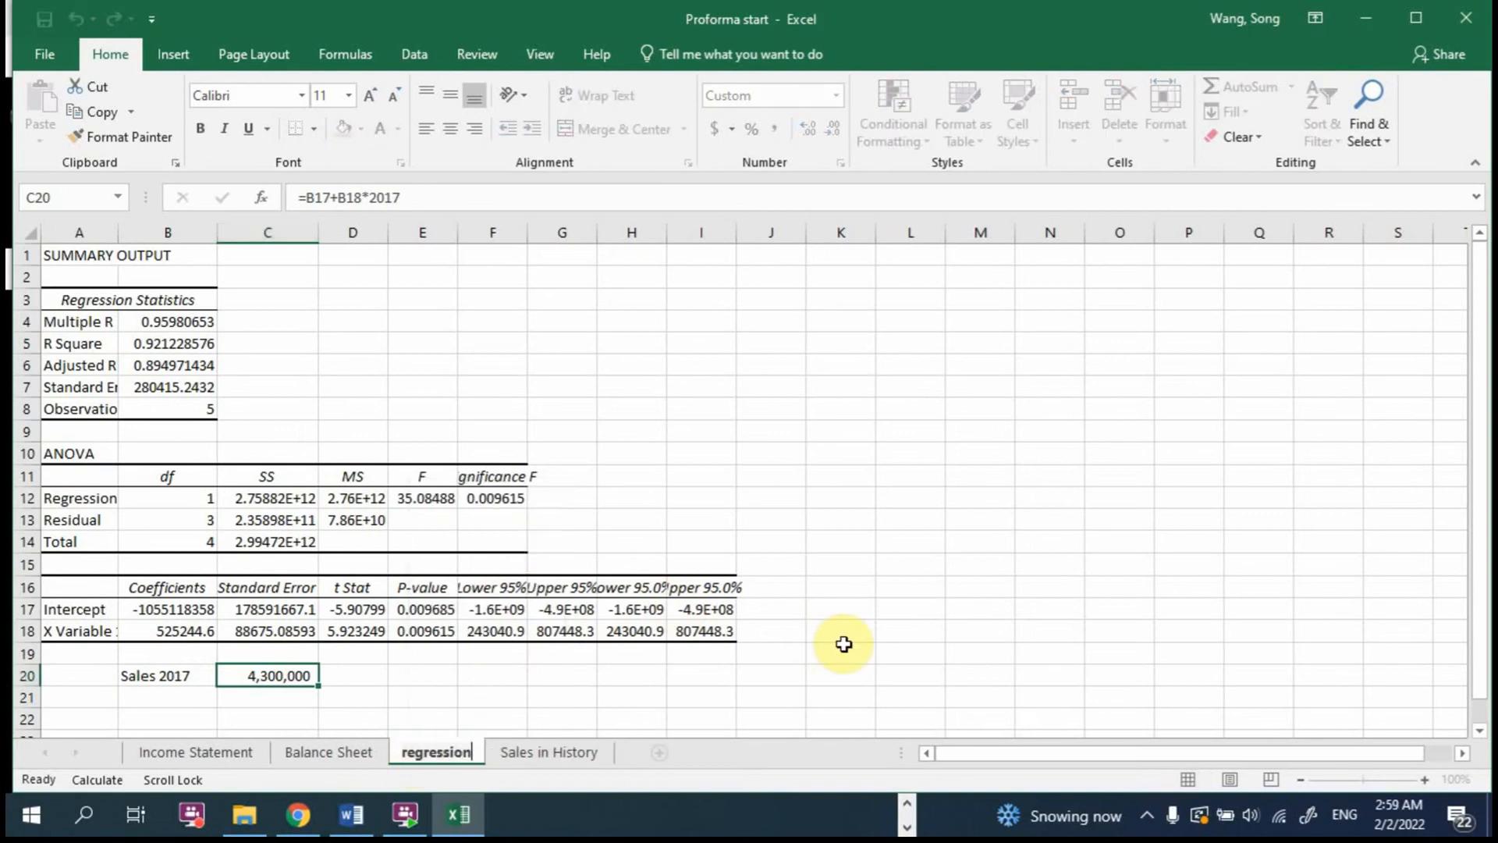
pyautogui.press('Return')
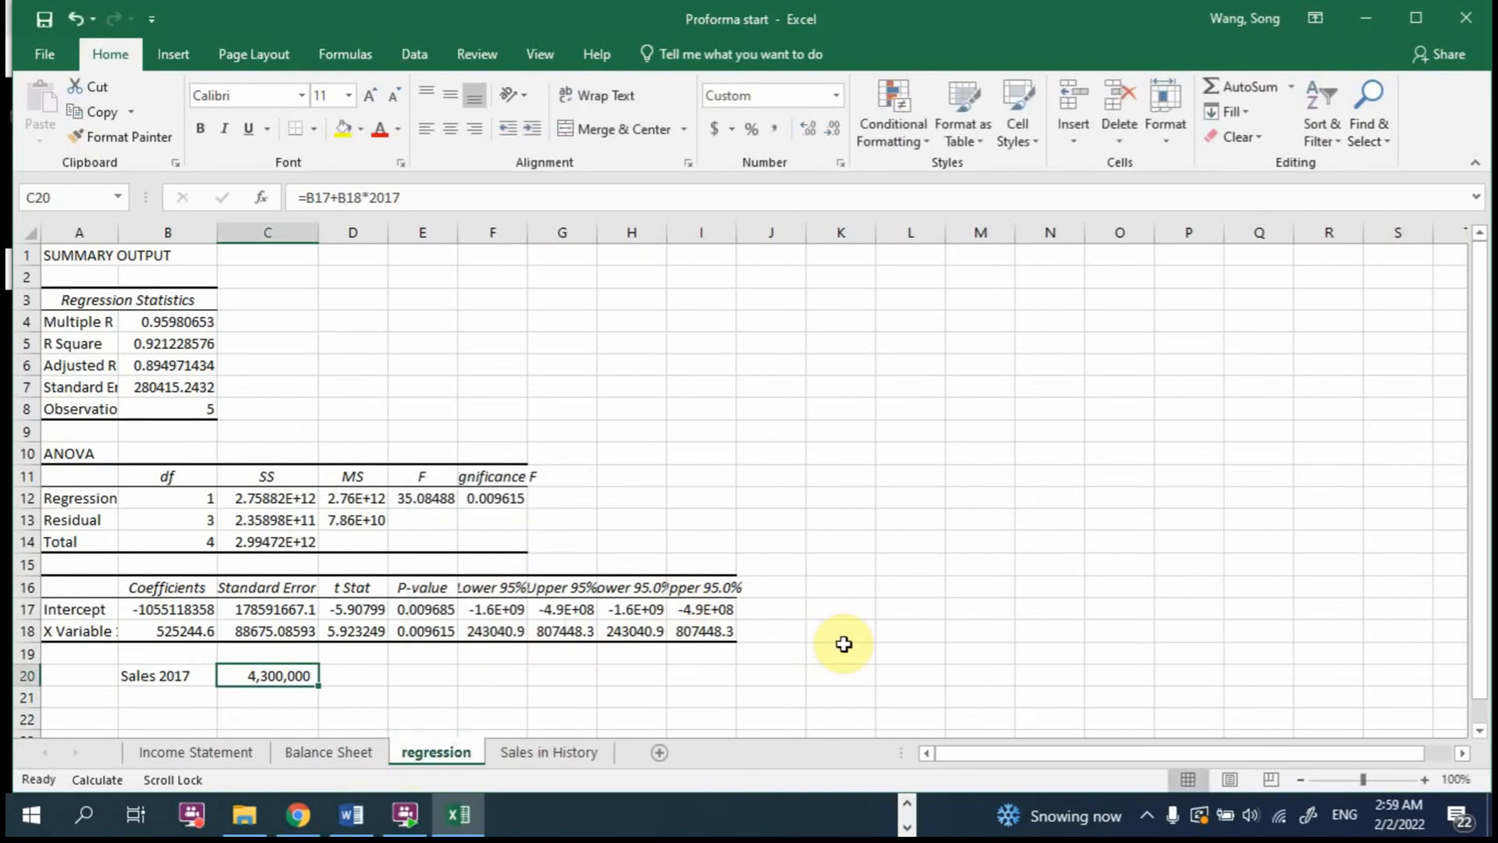
# Step: On the Sales in History sheet, insert a marker-only scatter chart of A2:B6 and move it closer to the data
pyautogui.click(530, 751)
pyautogui.click(449, 456)
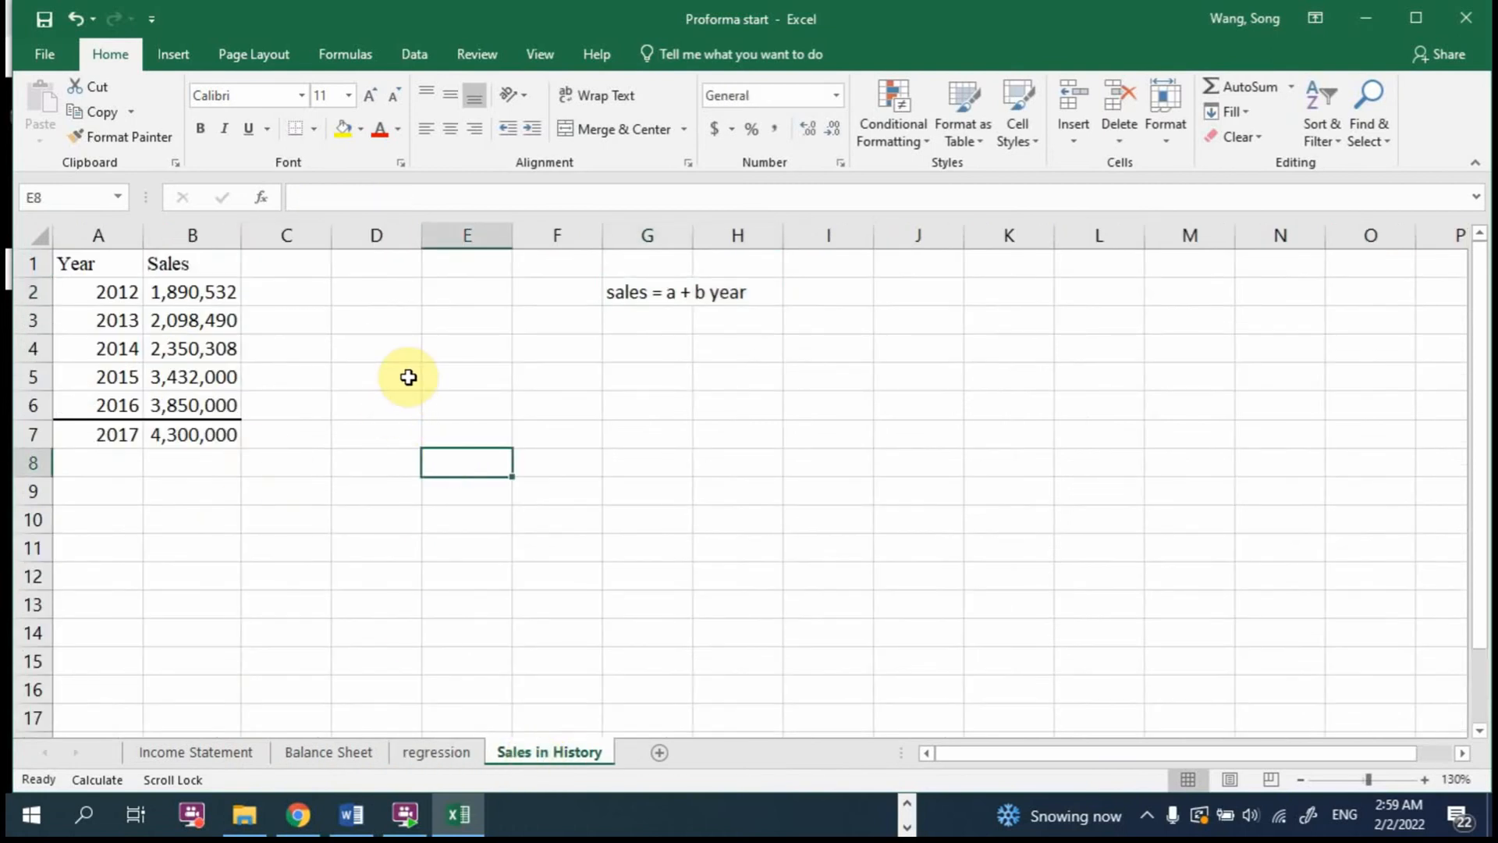
pyautogui.moveTo(94, 294); pyautogui.dragTo(169, 397)
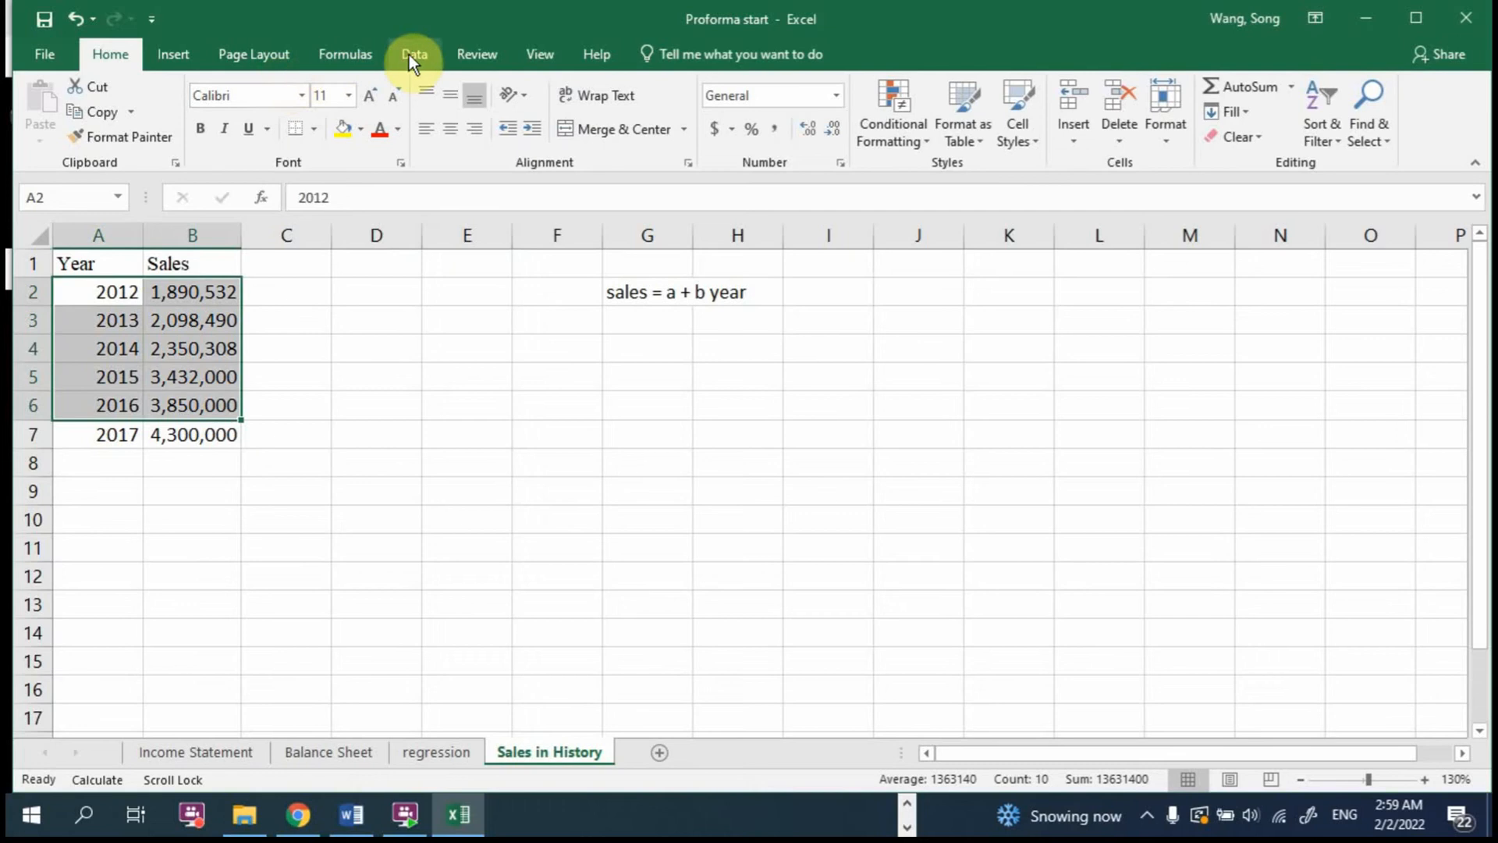
pyautogui.click(173, 55)
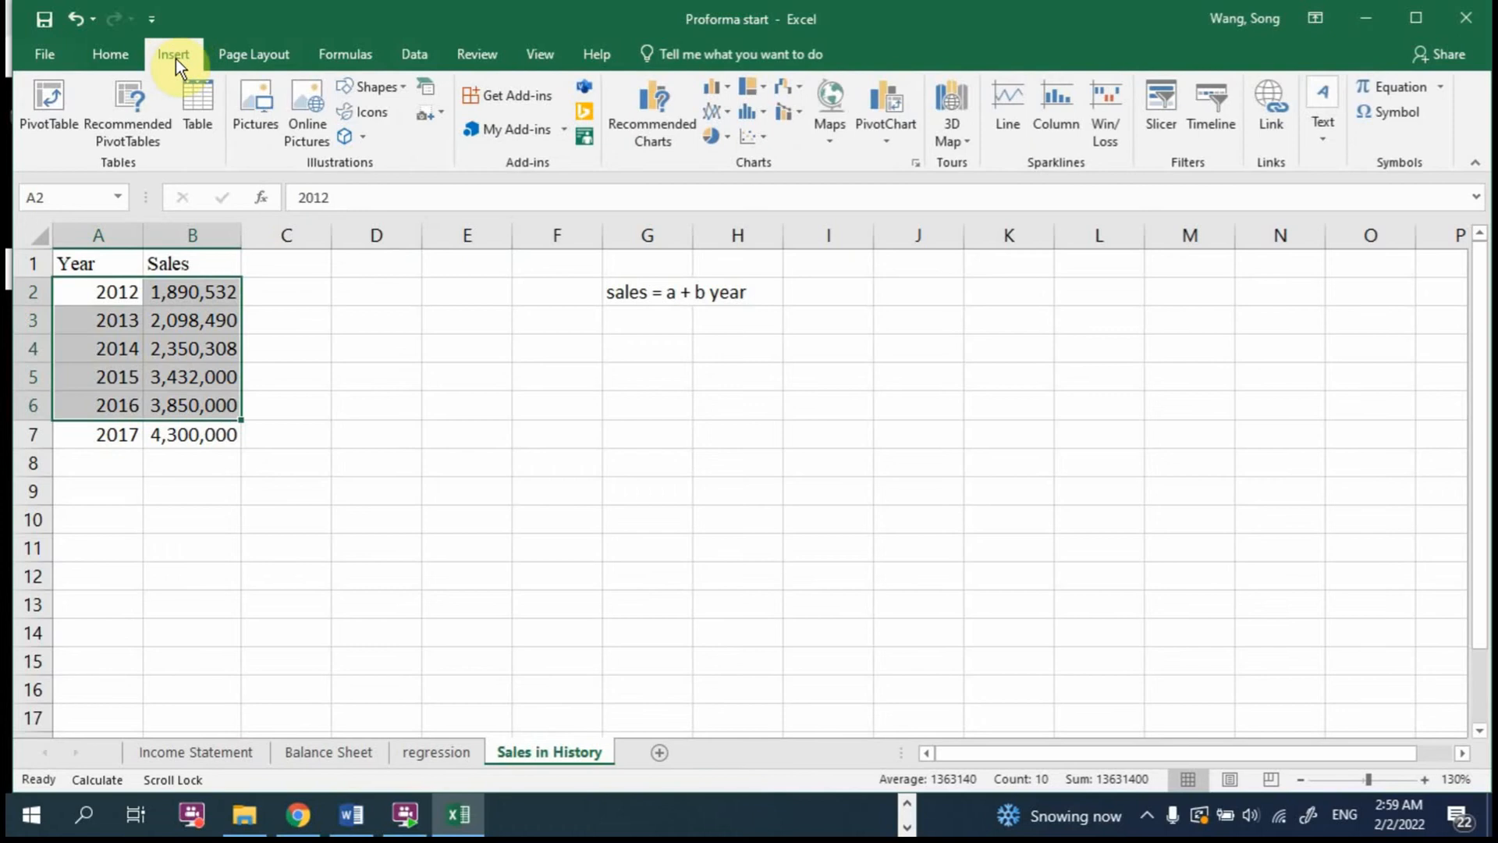
pyautogui.click(751, 144)
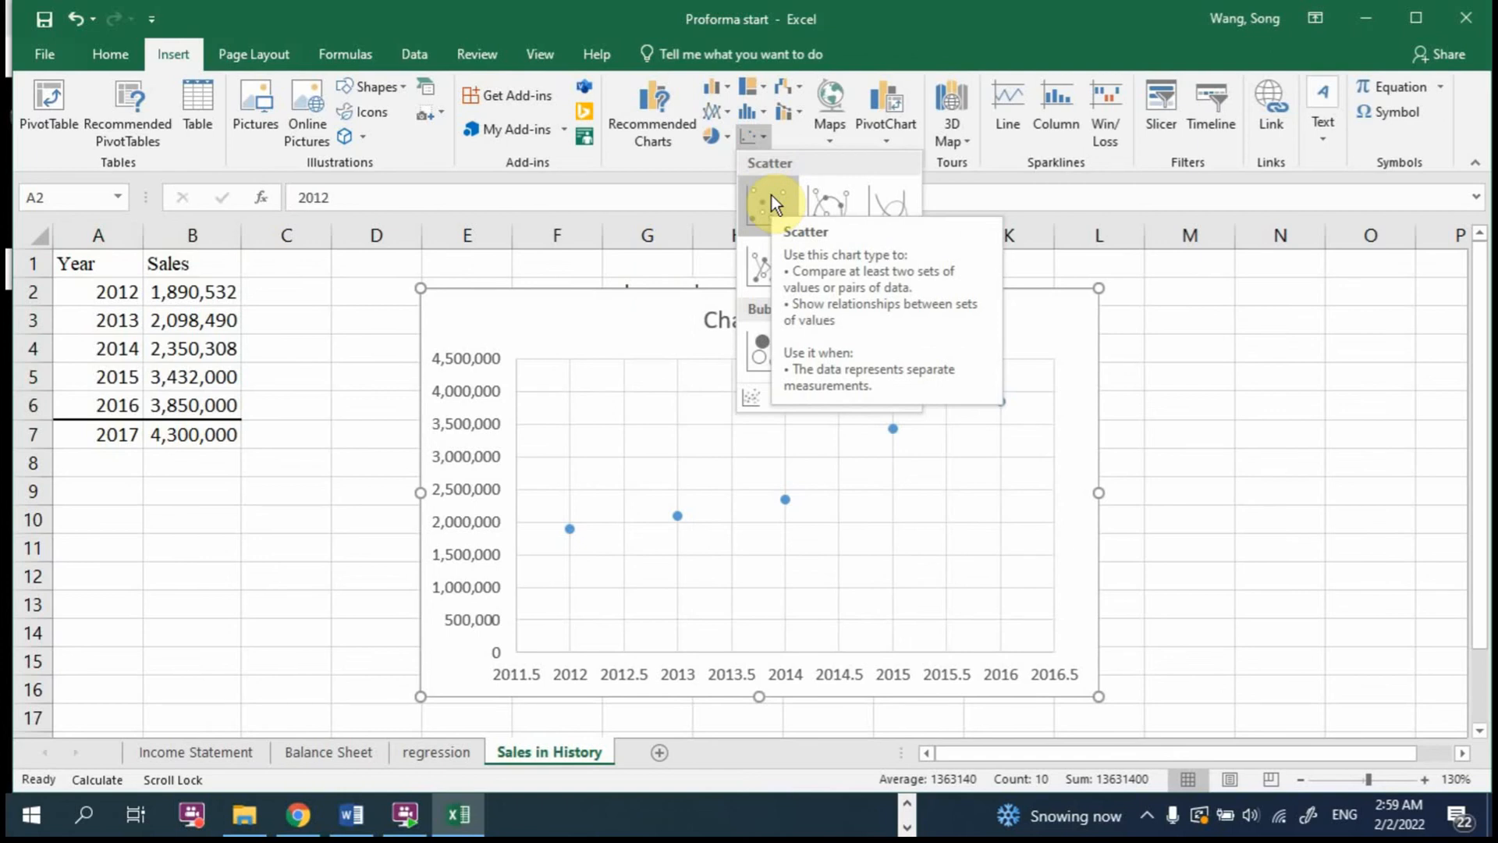
pyautogui.click(771, 195)
pyautogui.moveTo(858, 319); pyautogui.dragTo(811, 302)
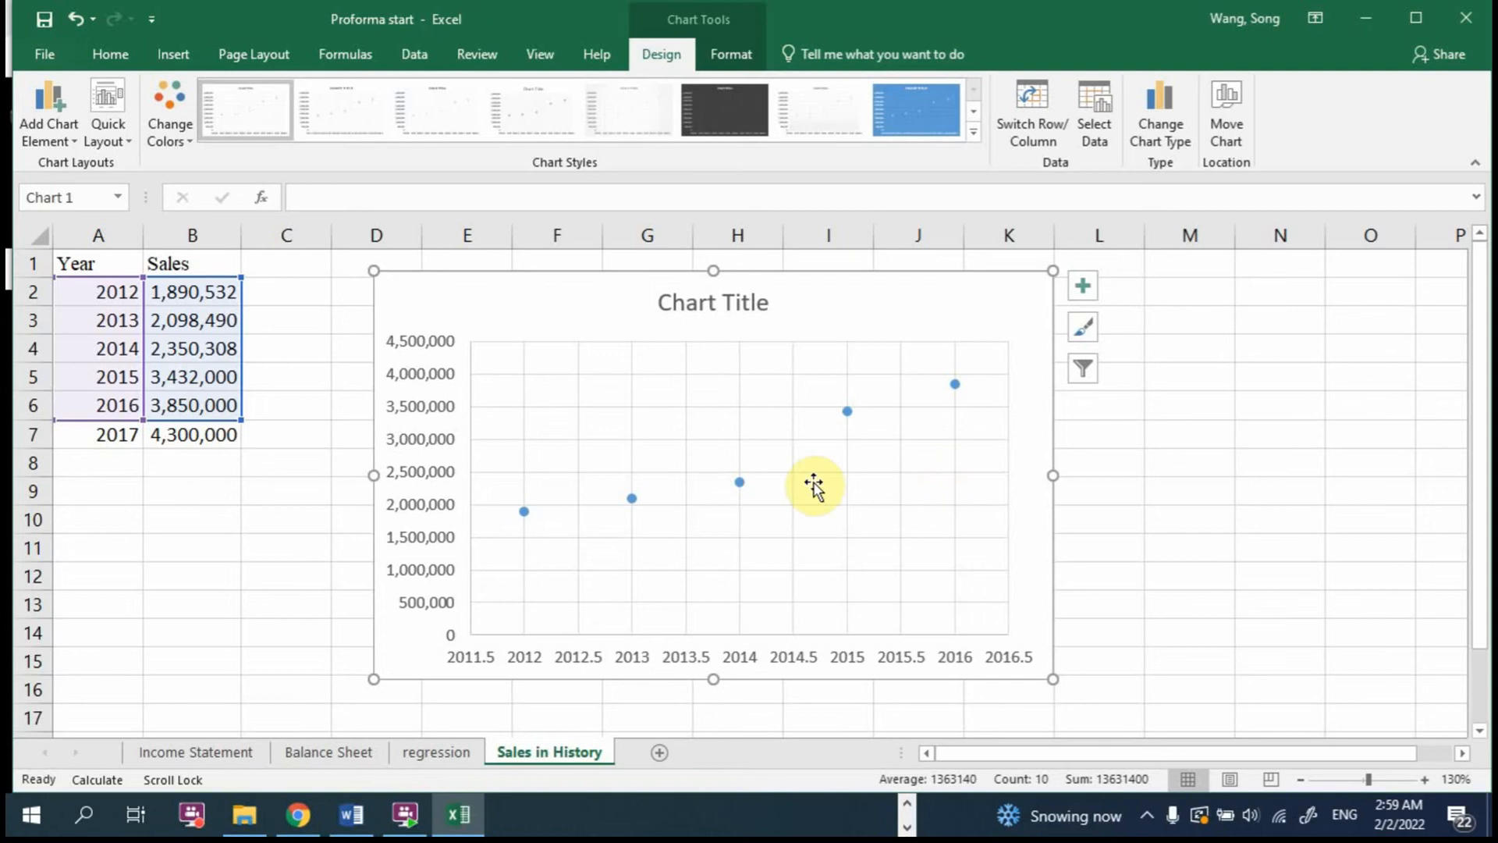
# Step: Add a linear trendline to the sales data series in the scatter chart
pyautogui.rightClick(740, 483)
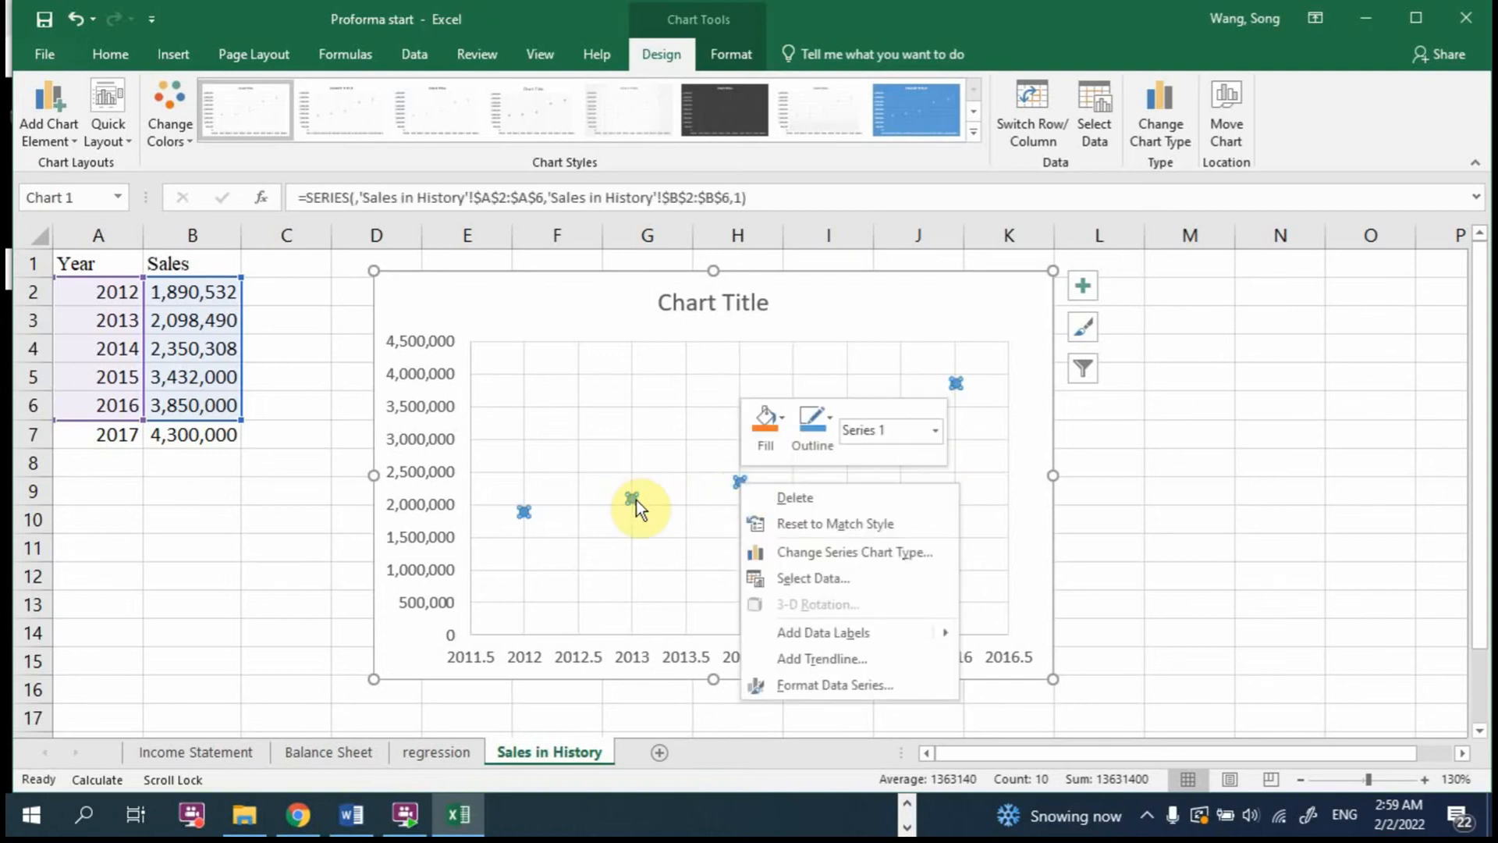
pyautogui.click(526, 521)
pyautogui.rightClick(524, 513)
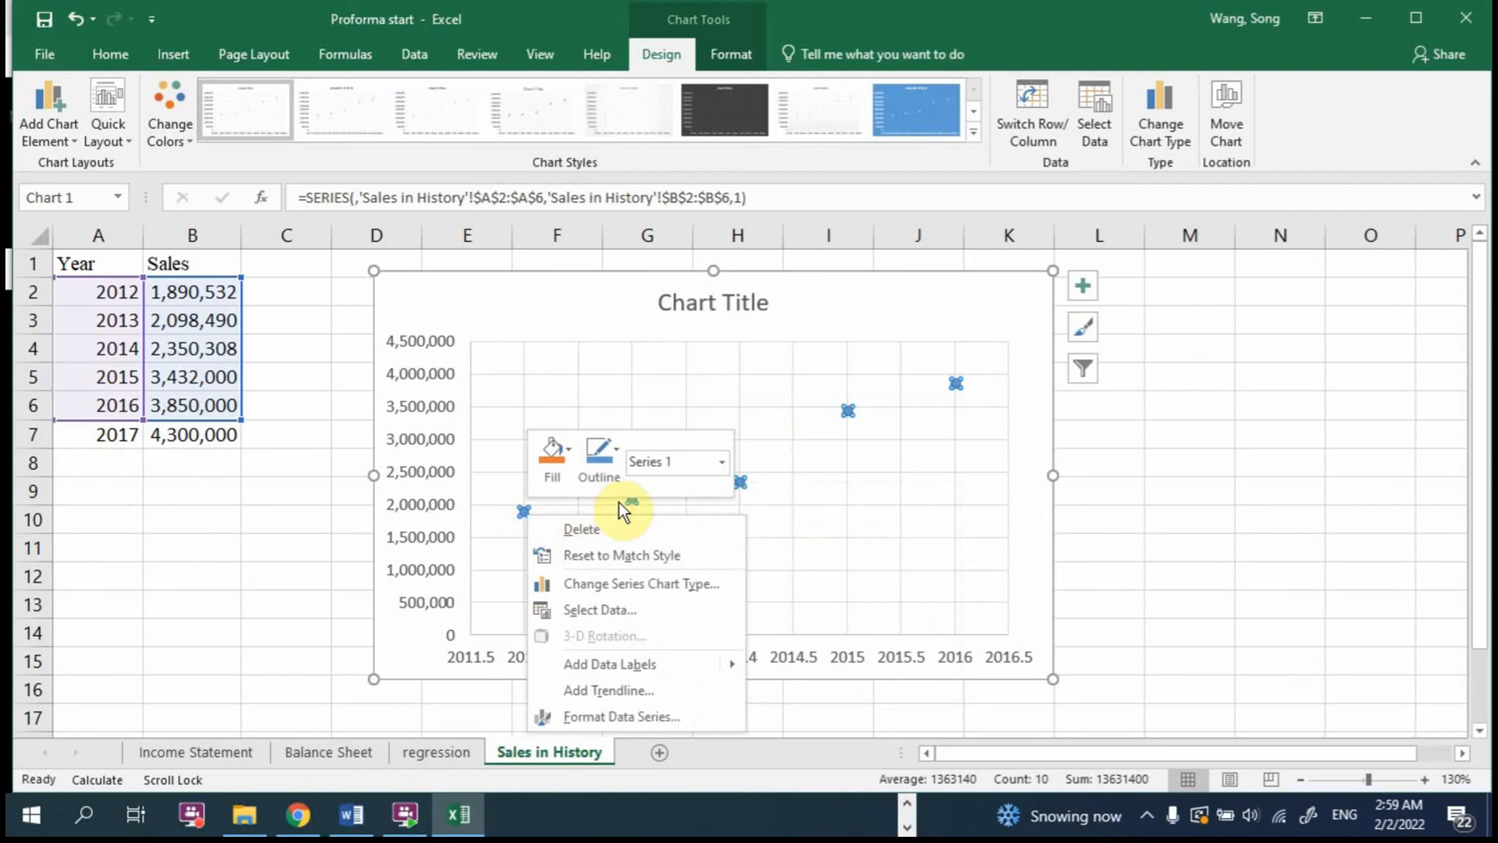
pyautogui.click(500, 592)
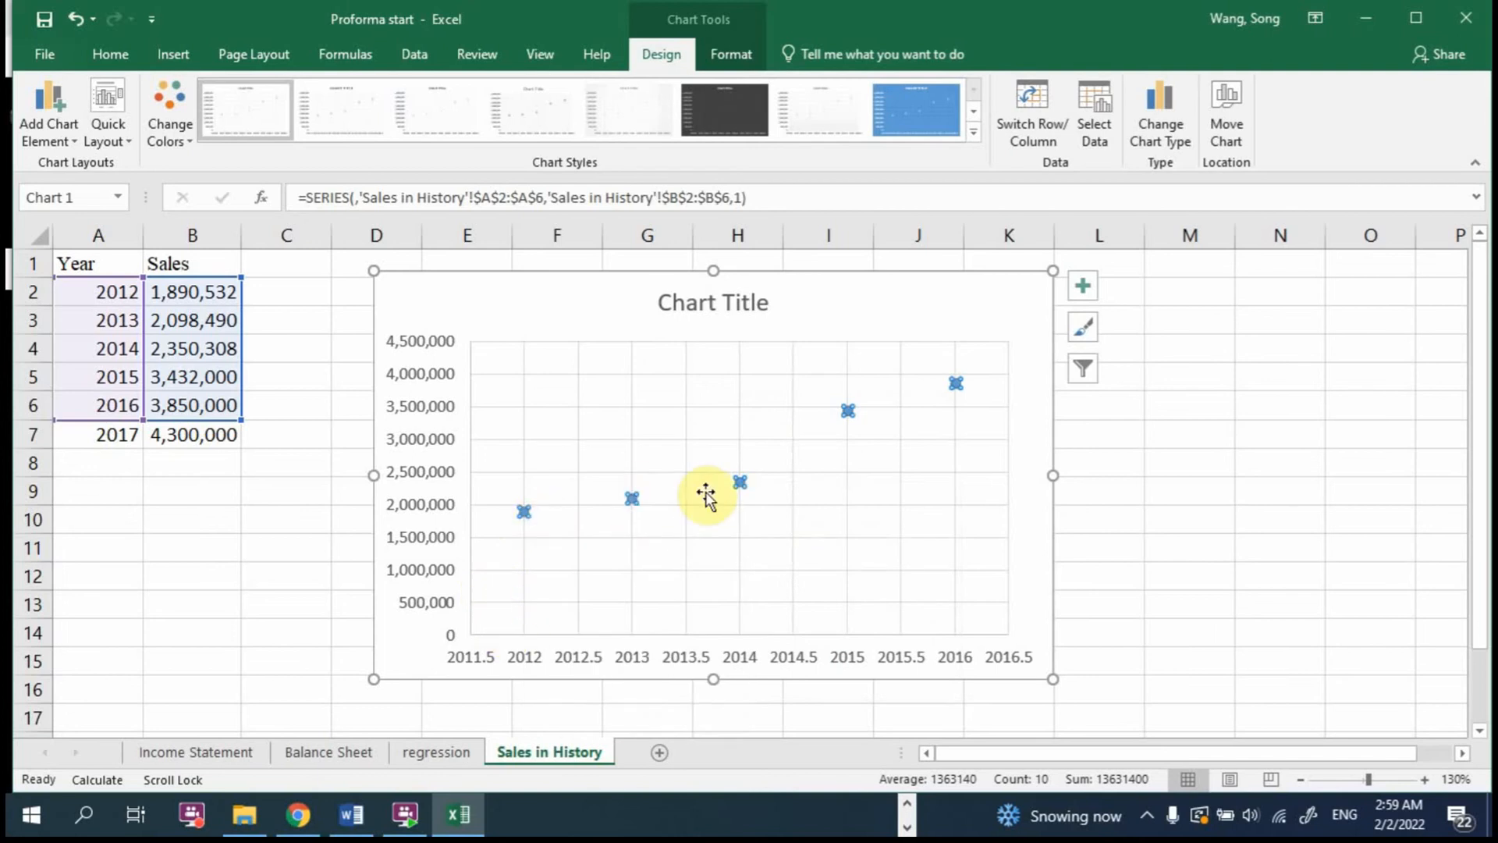
pyautogui.rightClick(741, 485)
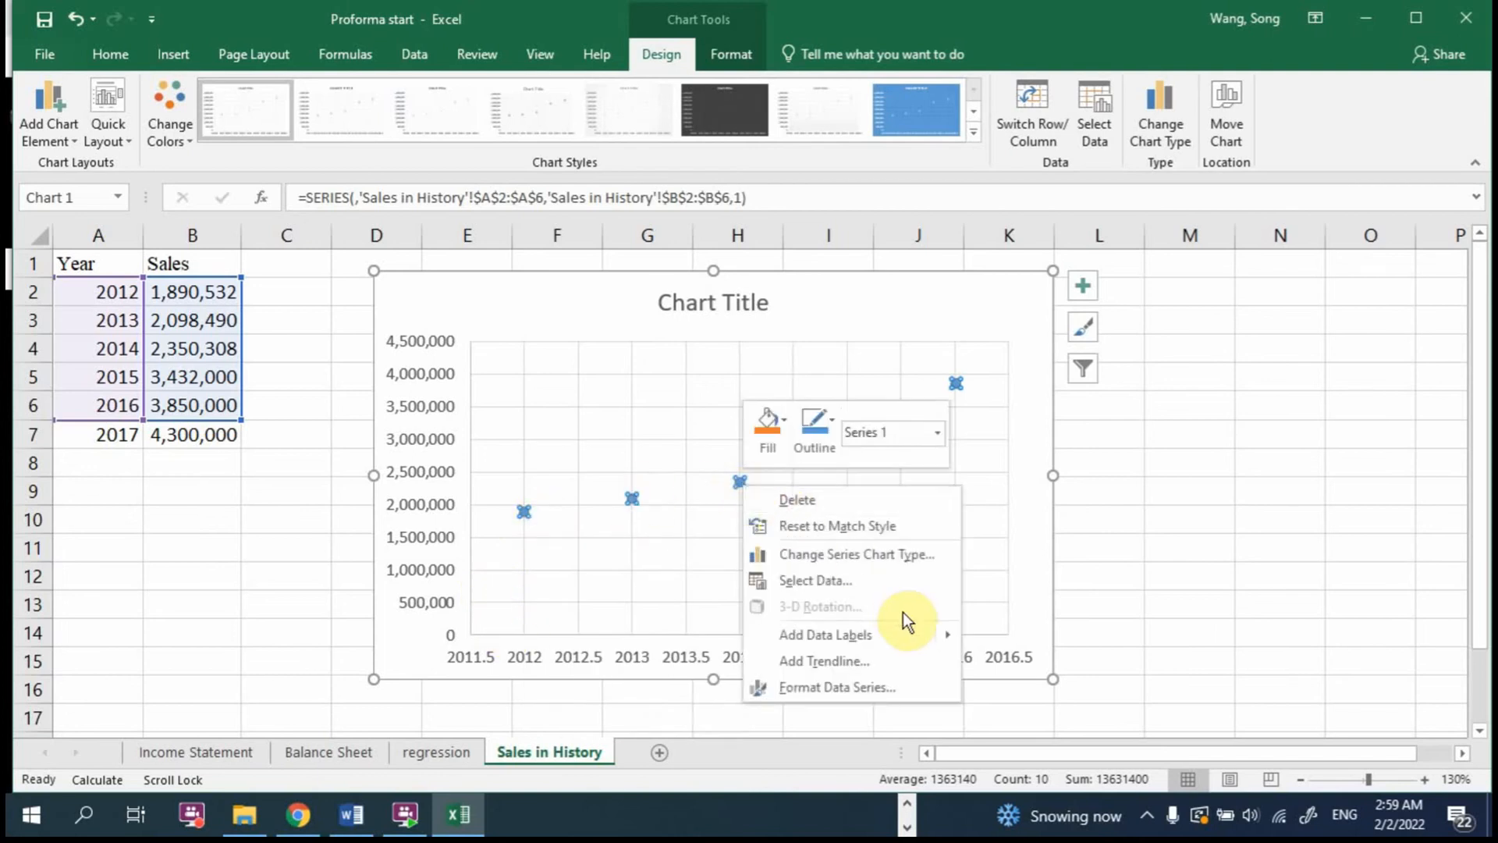
pyautogui.click(854, 658)
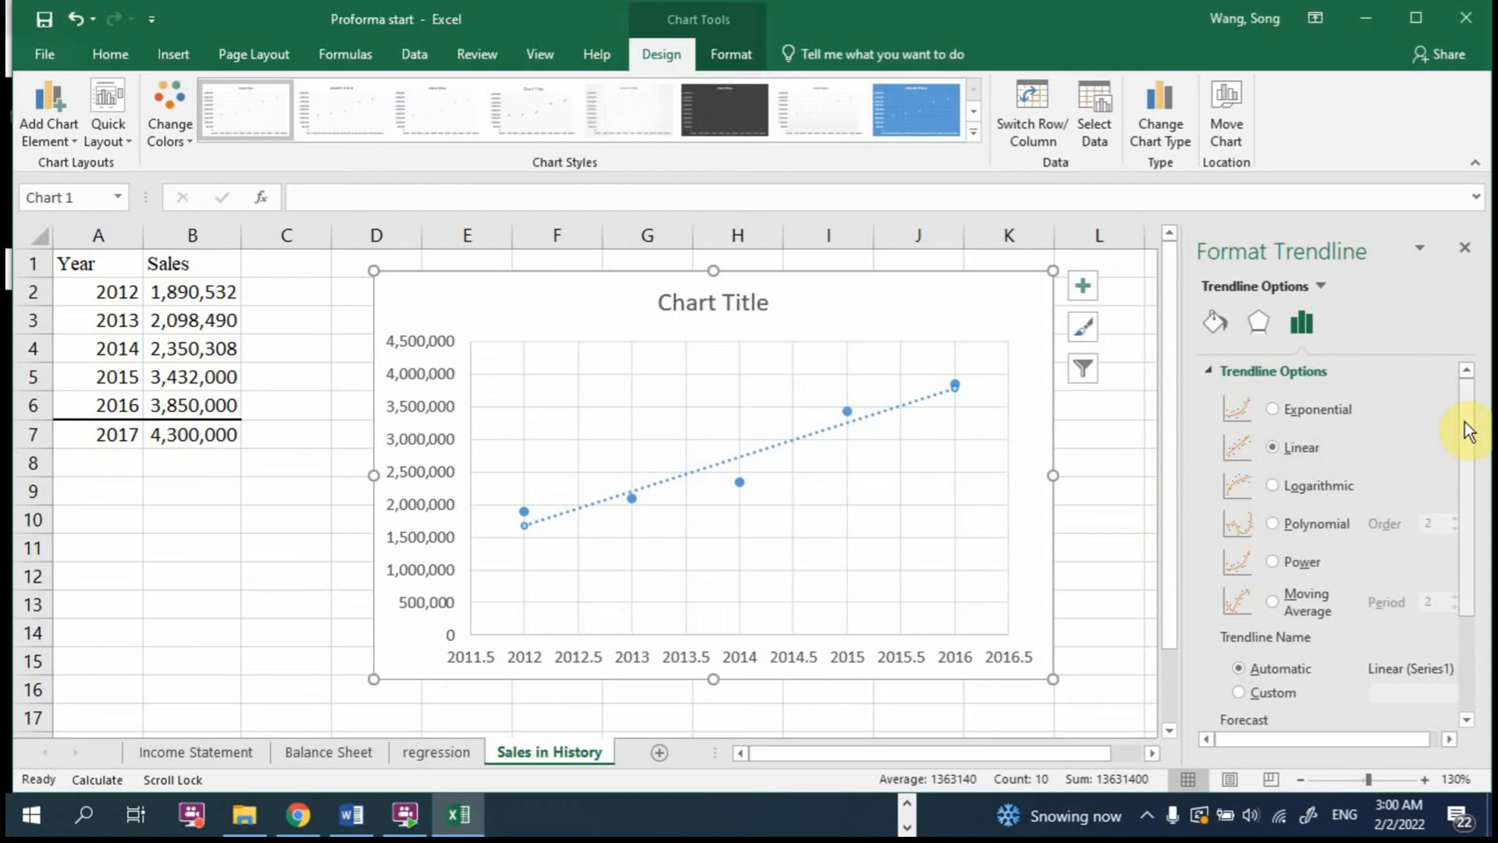
# Step: Extend the trendline's forecast forward by 1 period
pyautogui.moveTo(1466, 424); pyautogui.dragTo(1475, 542)
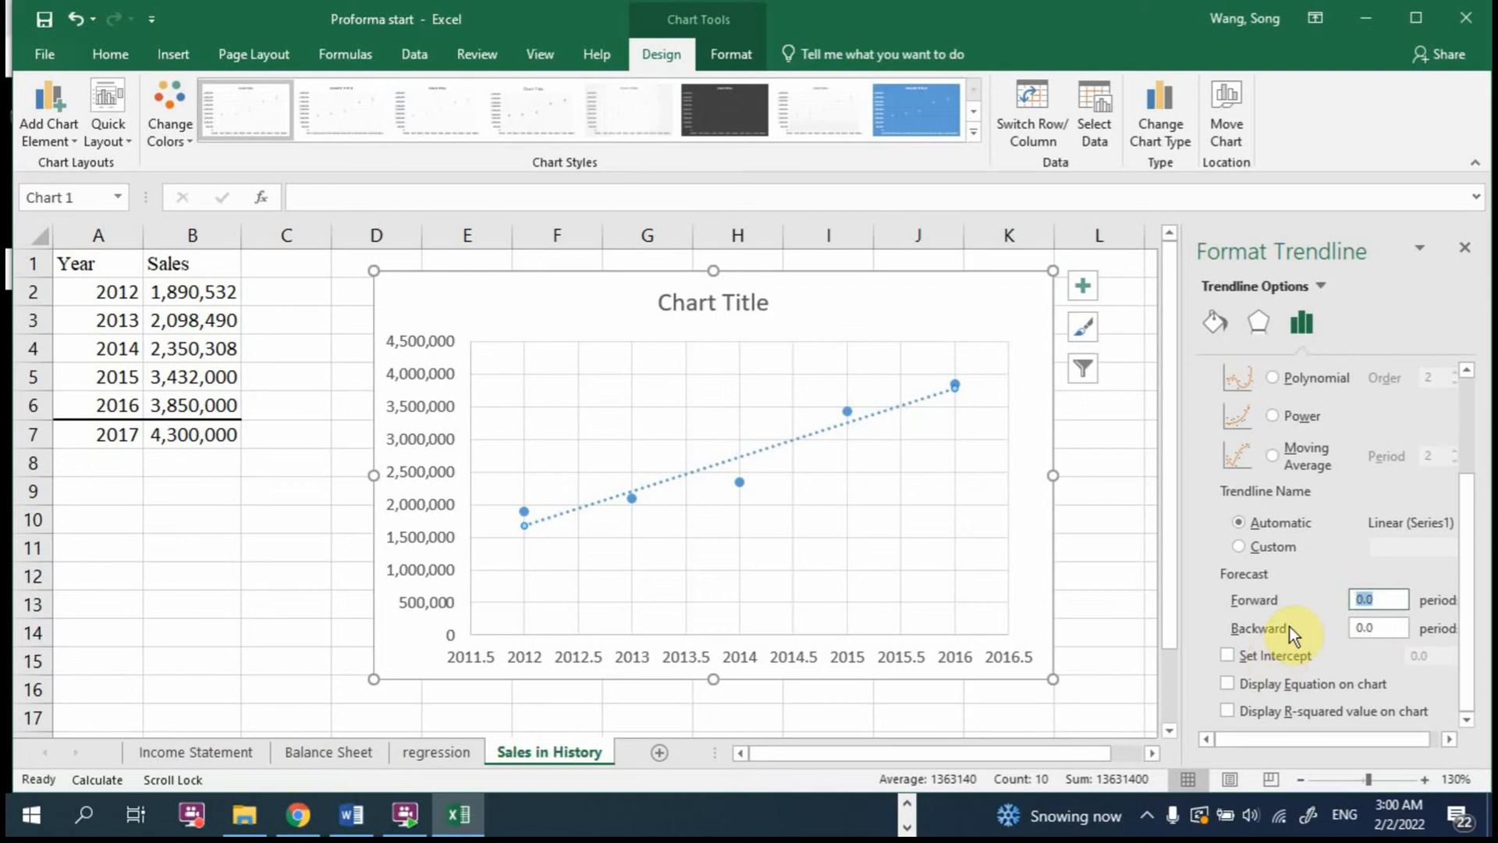
pyautogui.write('1')
pyautogui.scroll(3, 1417, 529)
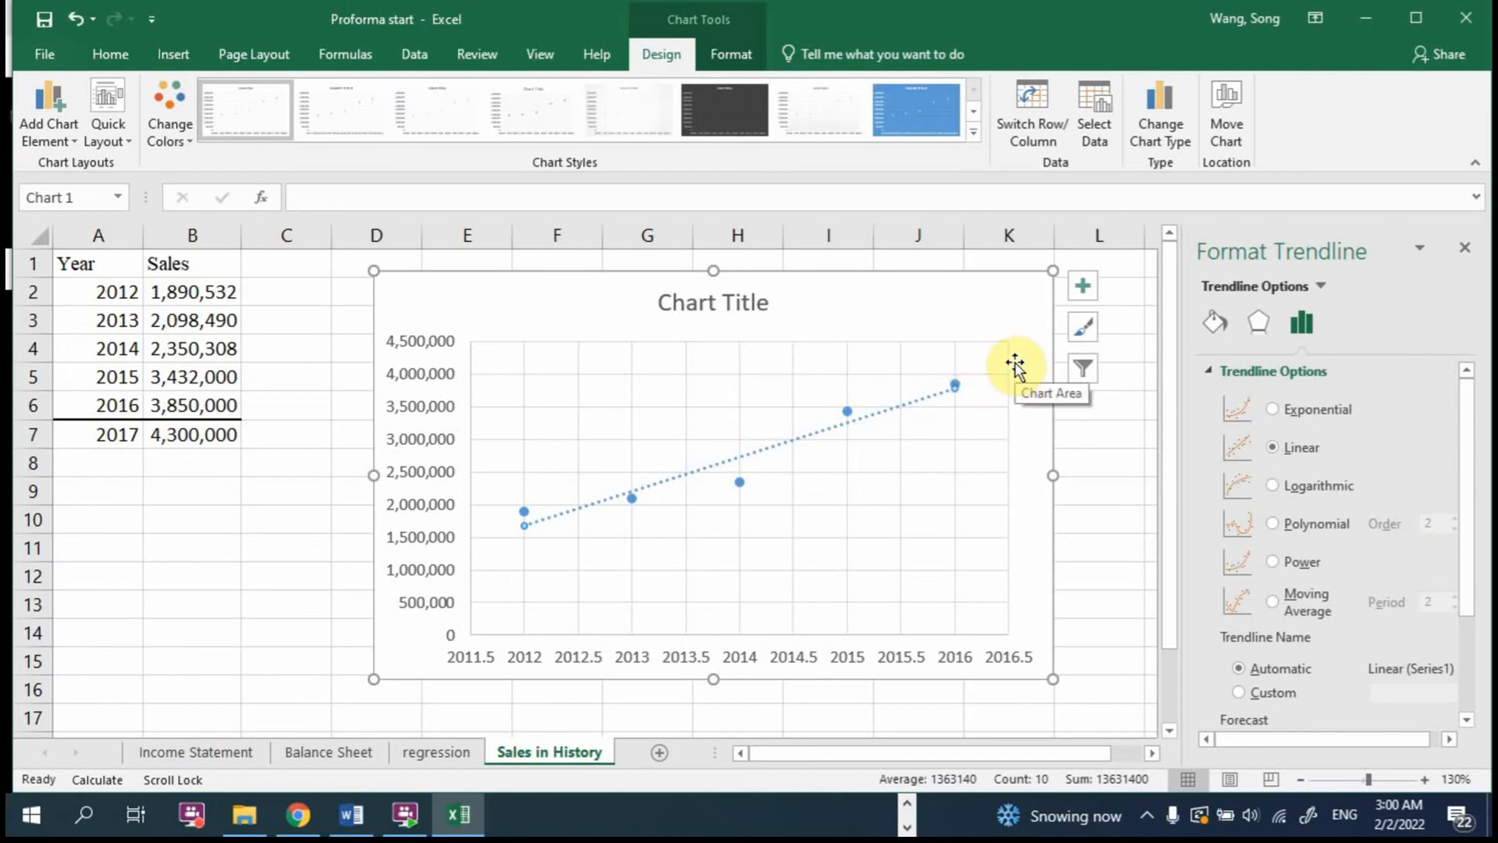
pyautogui.press('Return')
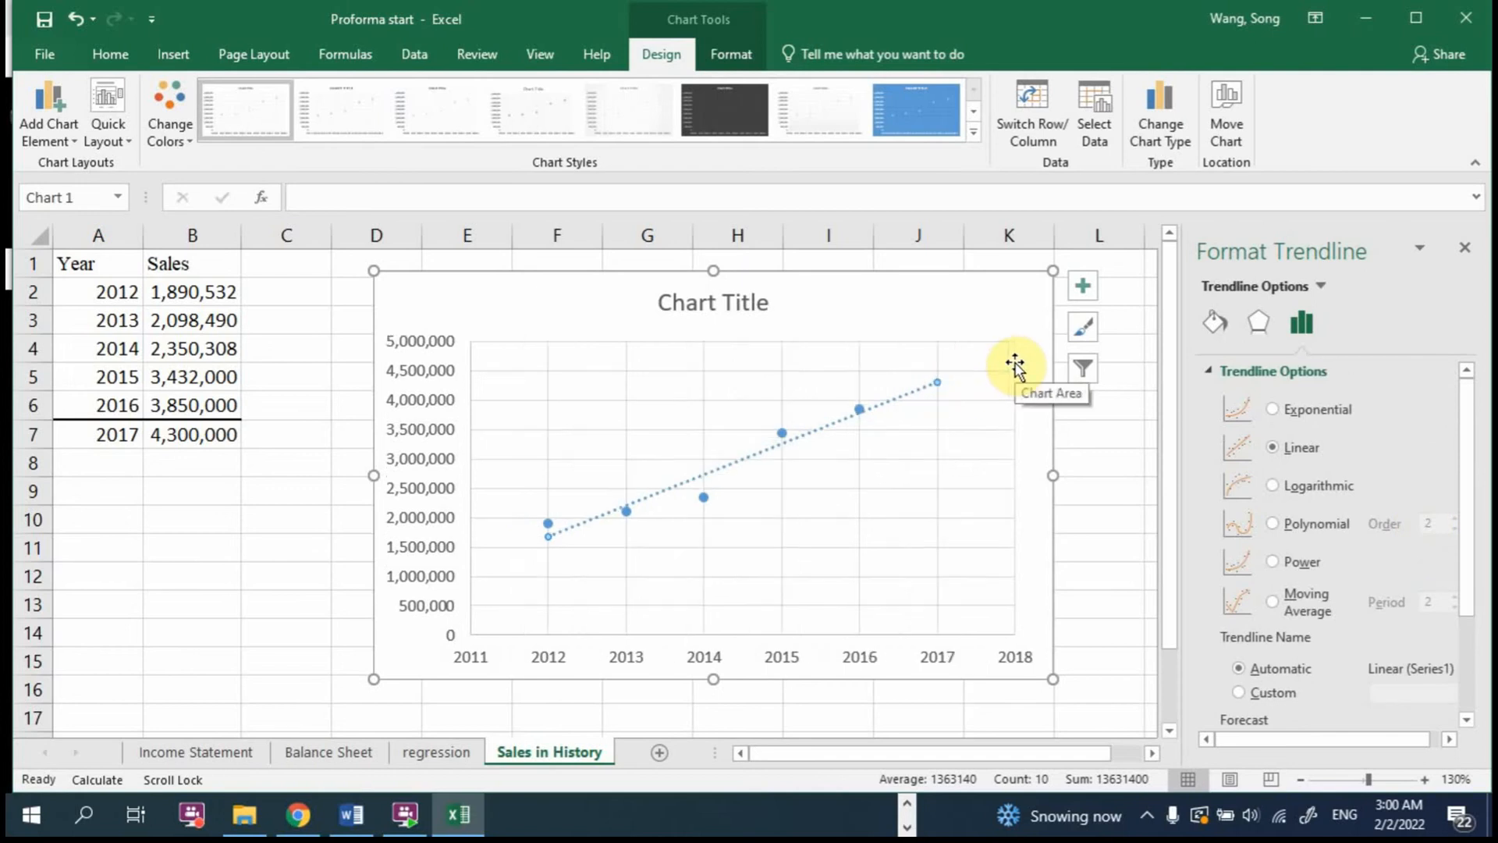
# Step: Display the trendline's equation on the chart
pyautogui.rightClick(934, 381)
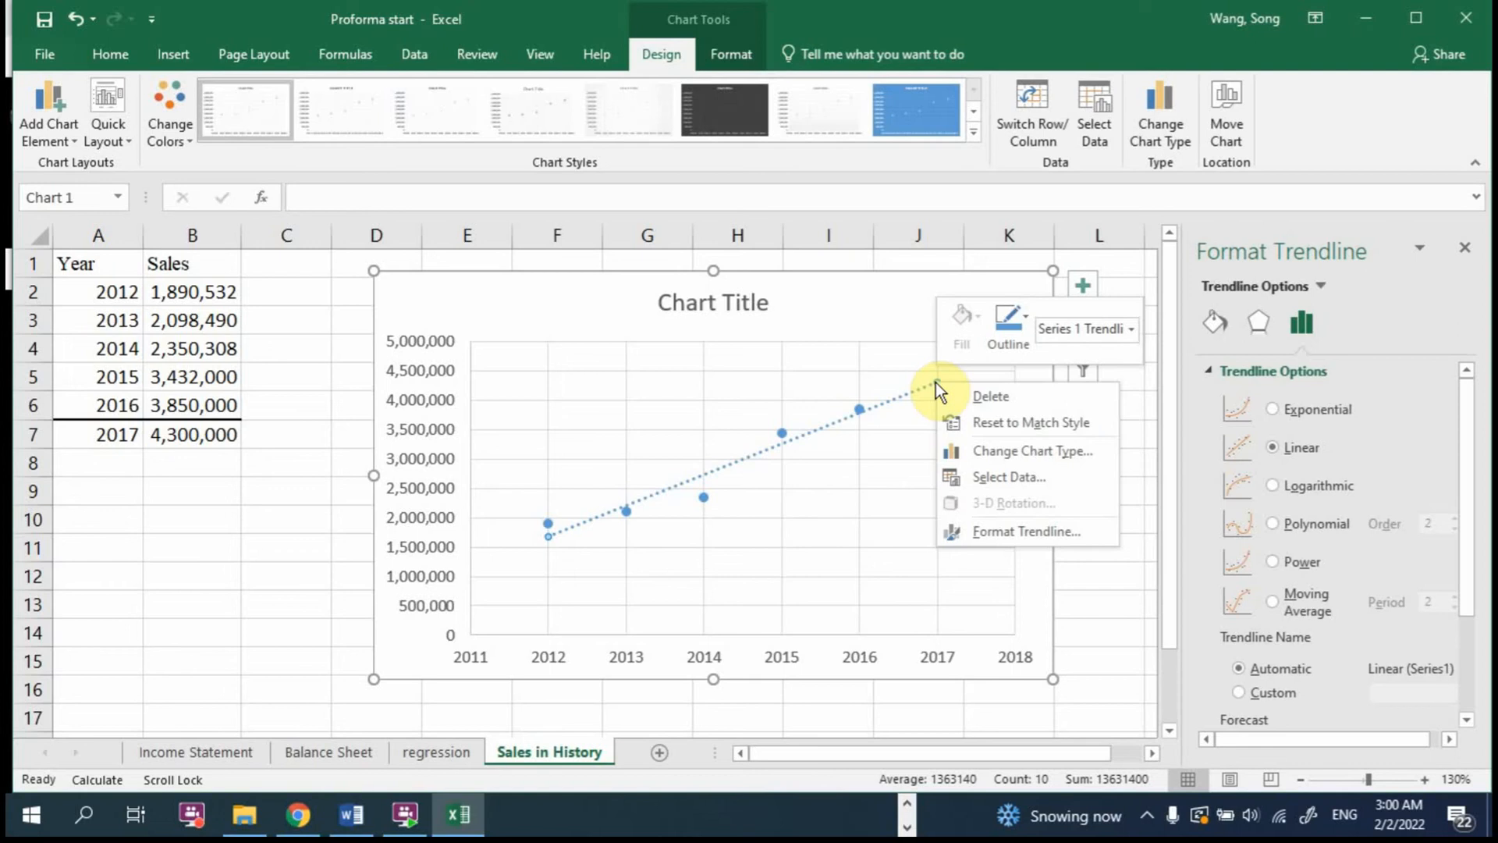
pyautogui.rightClick(869, 407)
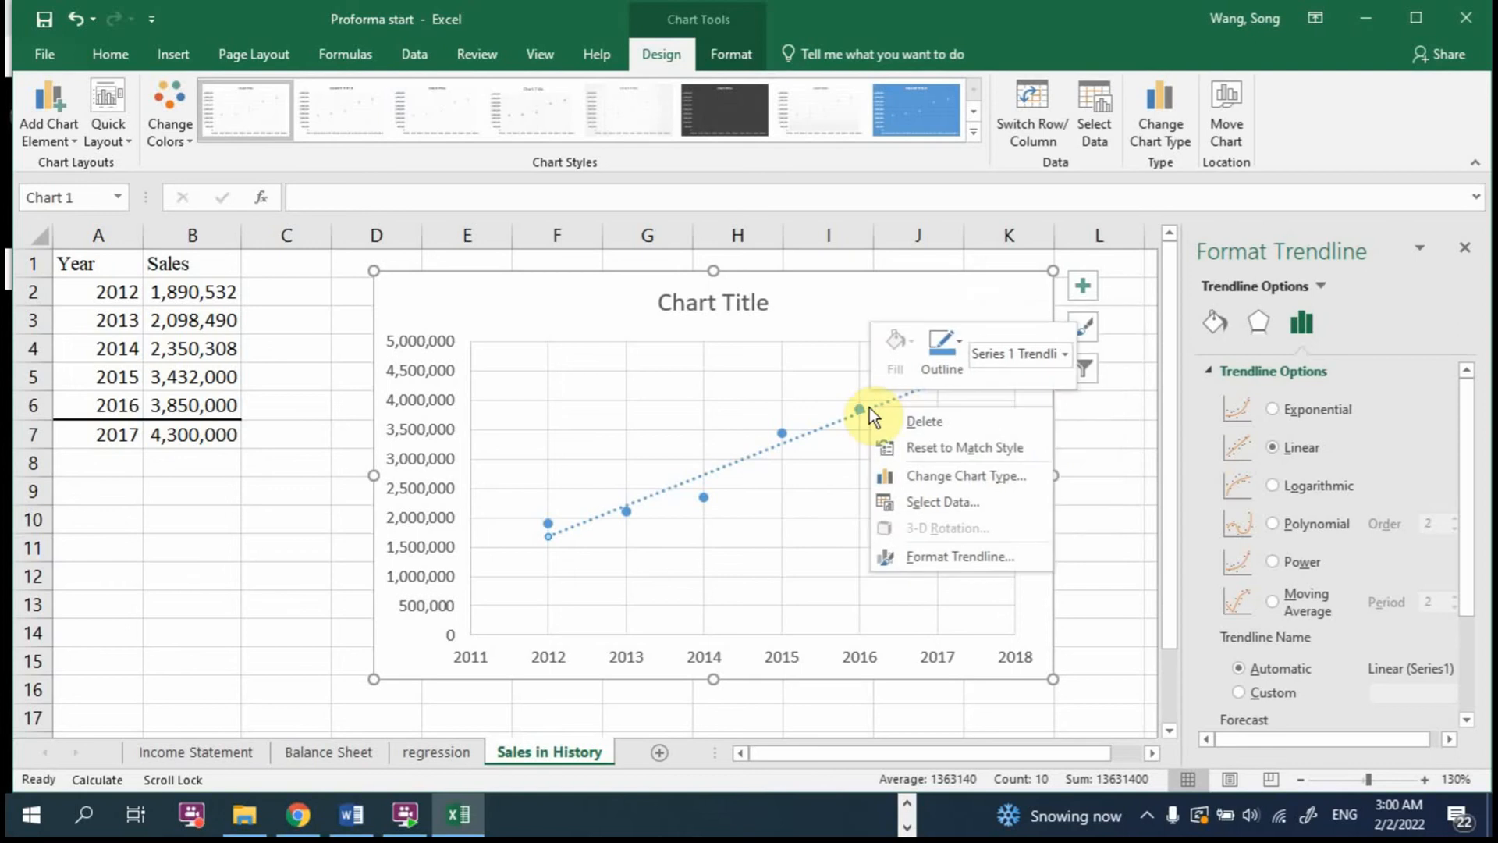
pyautogui.scroll(-3, 1405, 551)
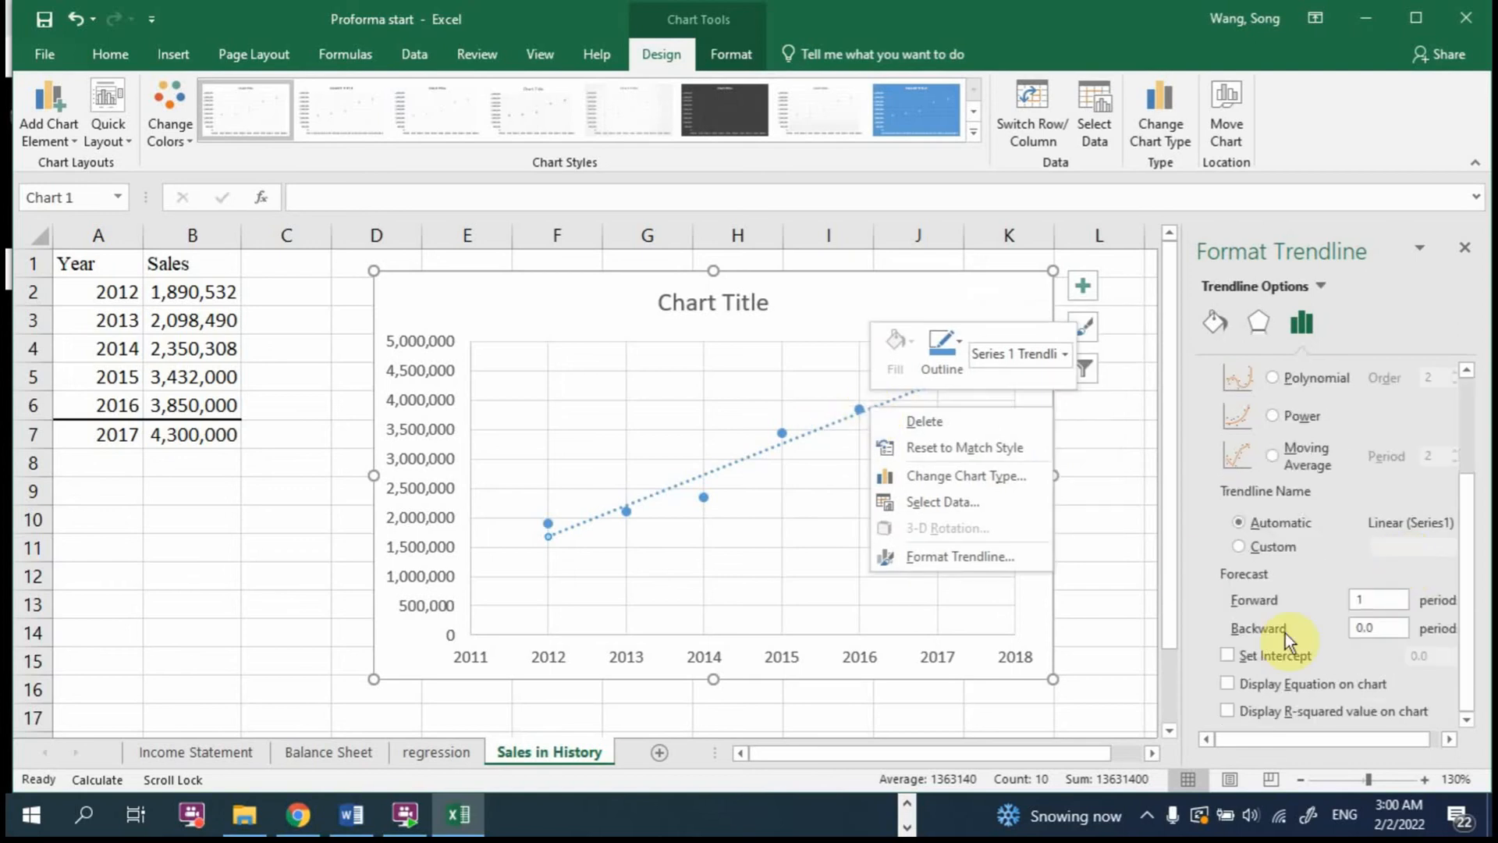
pyautogui.click(1250, 687)
pyautogui.click(1225, 683)
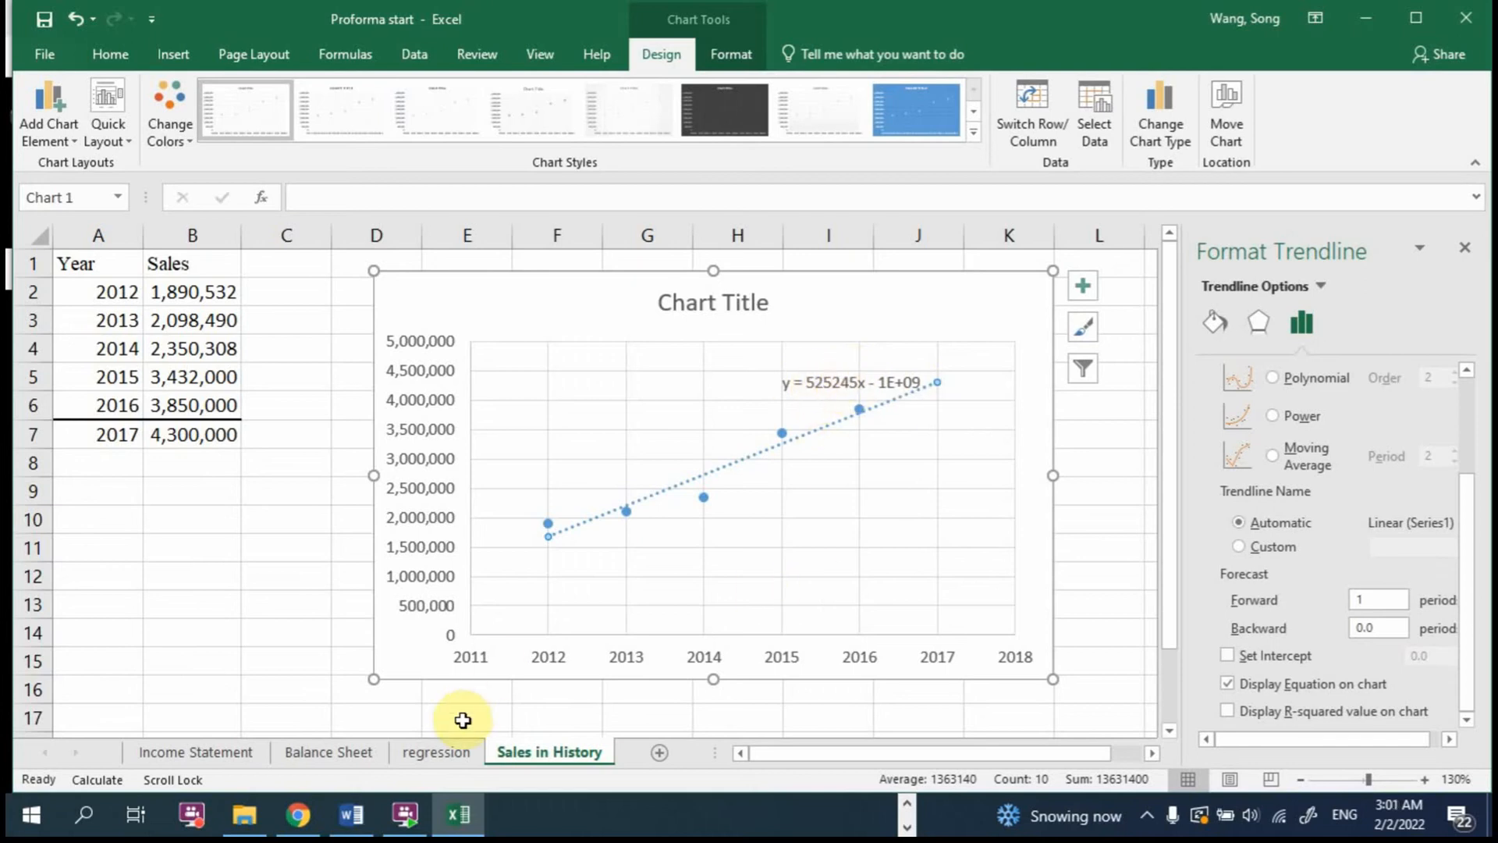
# Step: Check the slope coefficient in B18 of the regression sheet, and move the Sales in History chart below the "sales = a + b year" note
pyautogui.click(442, 753)
pyautogui.click(191, 631)
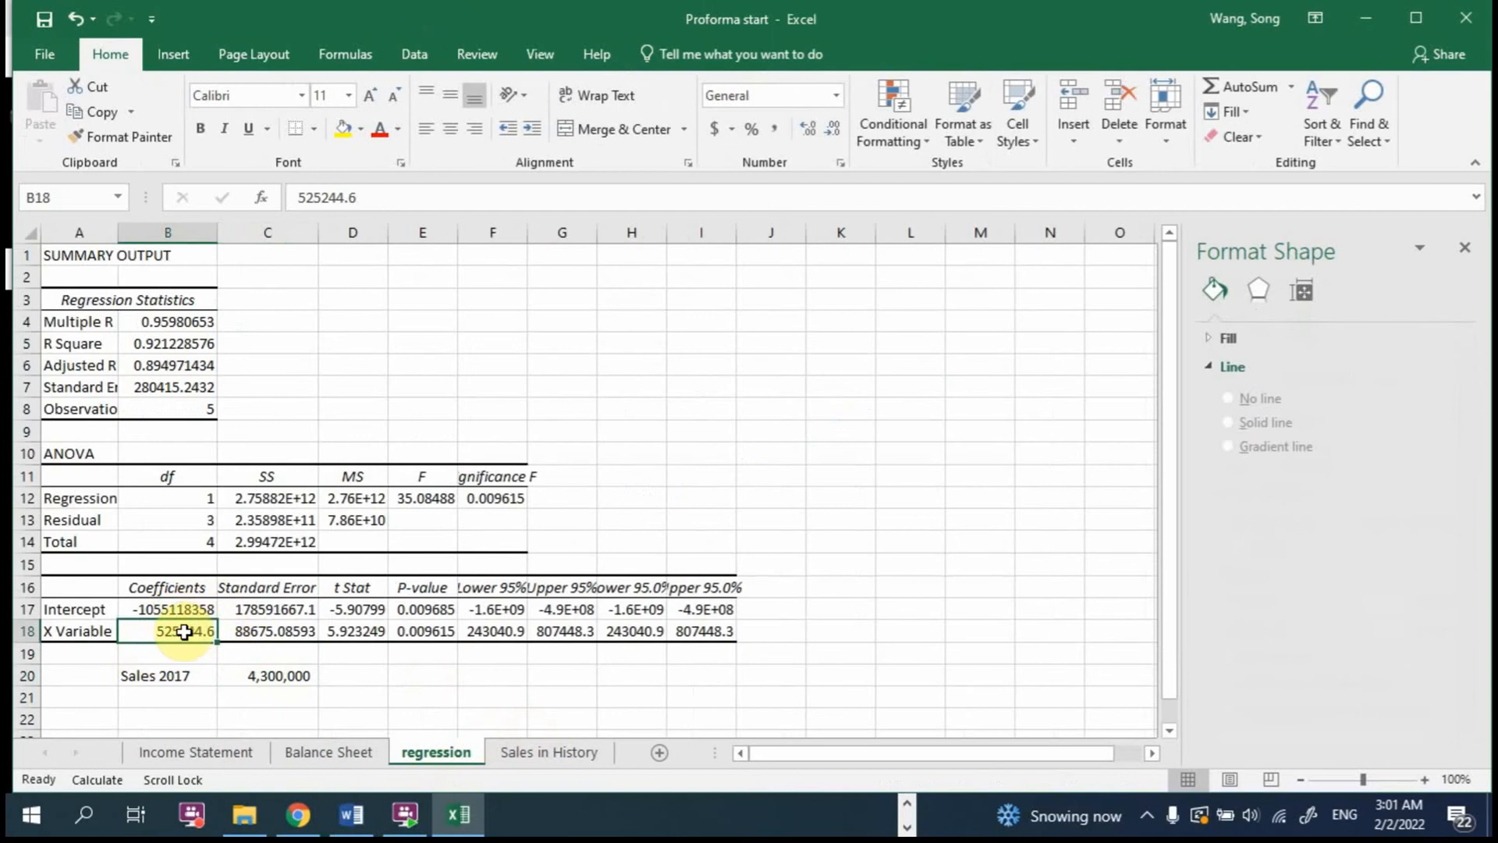
pyautogui.click(508, 760)
pyautogui.moveTo(478, 301); pyautogui.dragTo(502, 429)
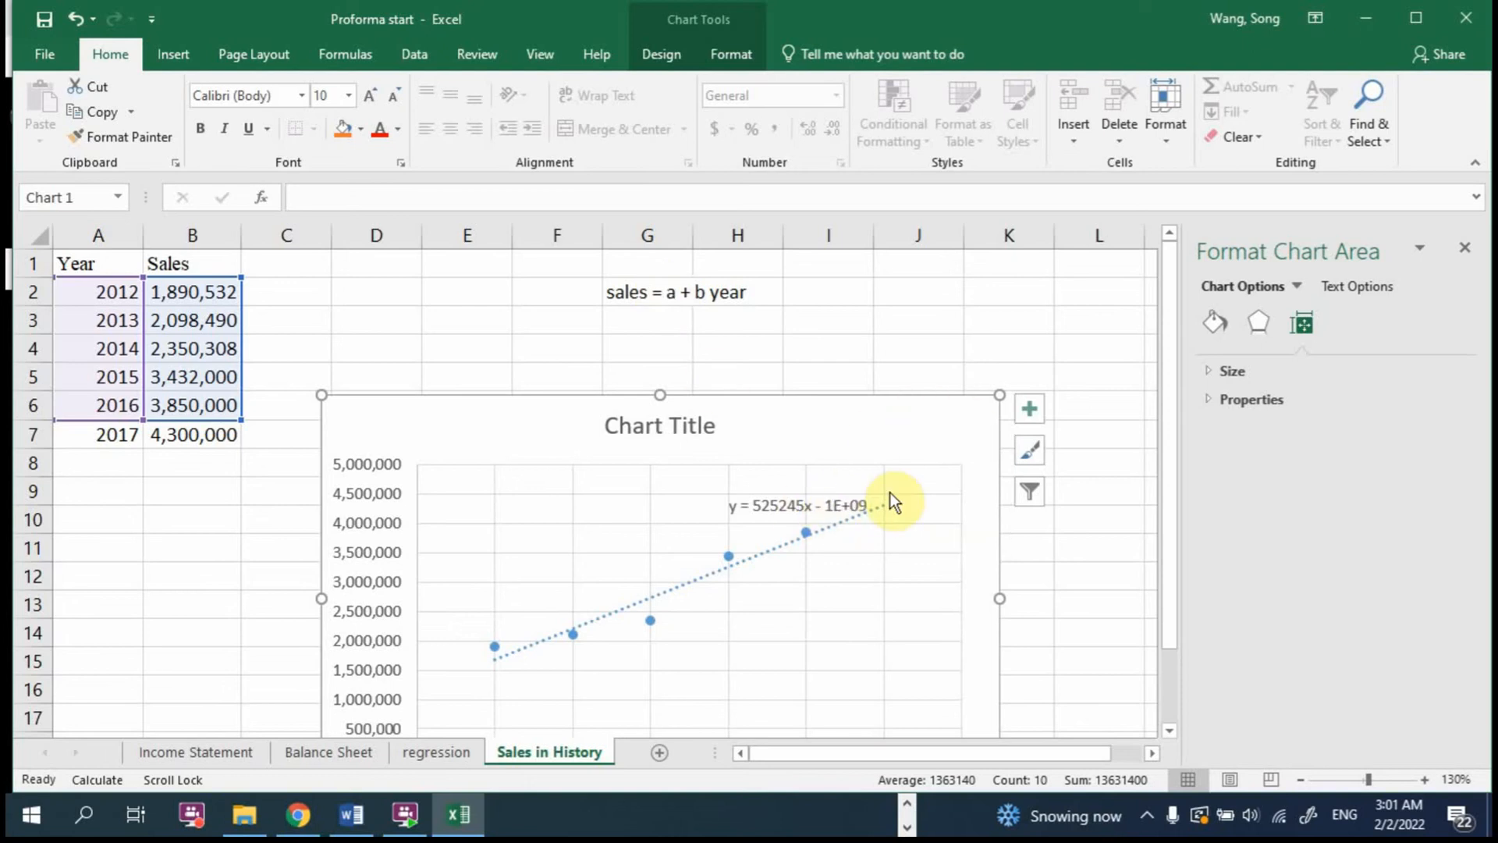
pyautogui.moveTo(859, 441); pyautogui.dragTo(814, 376)
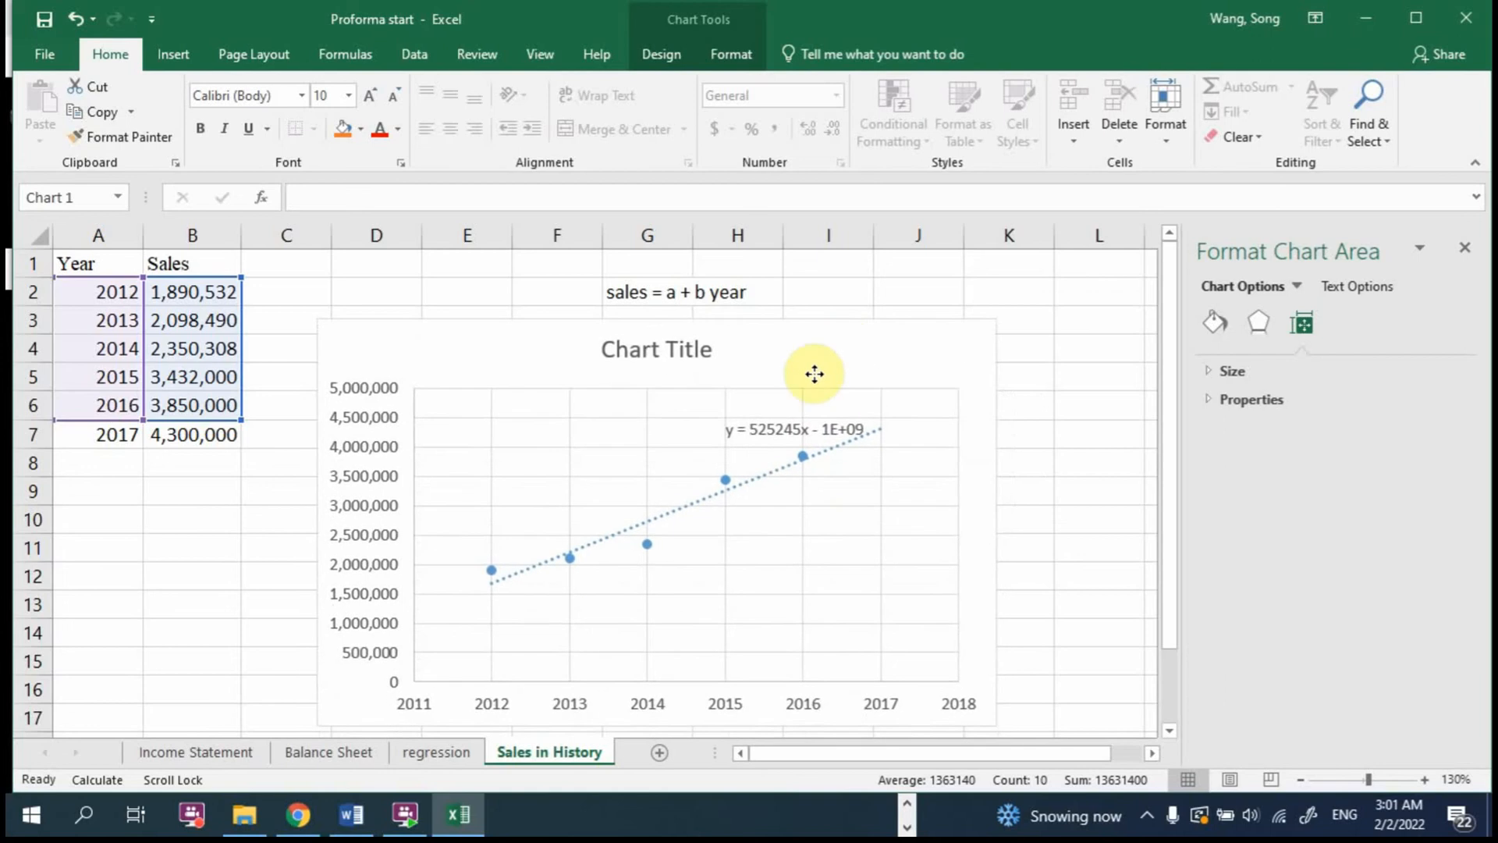
# Step: Compare the regression forecast formula in C20 with the trendline chart and the 2017 sales row A7:B7 on Sales in History
pyautogui.click(436, 751)
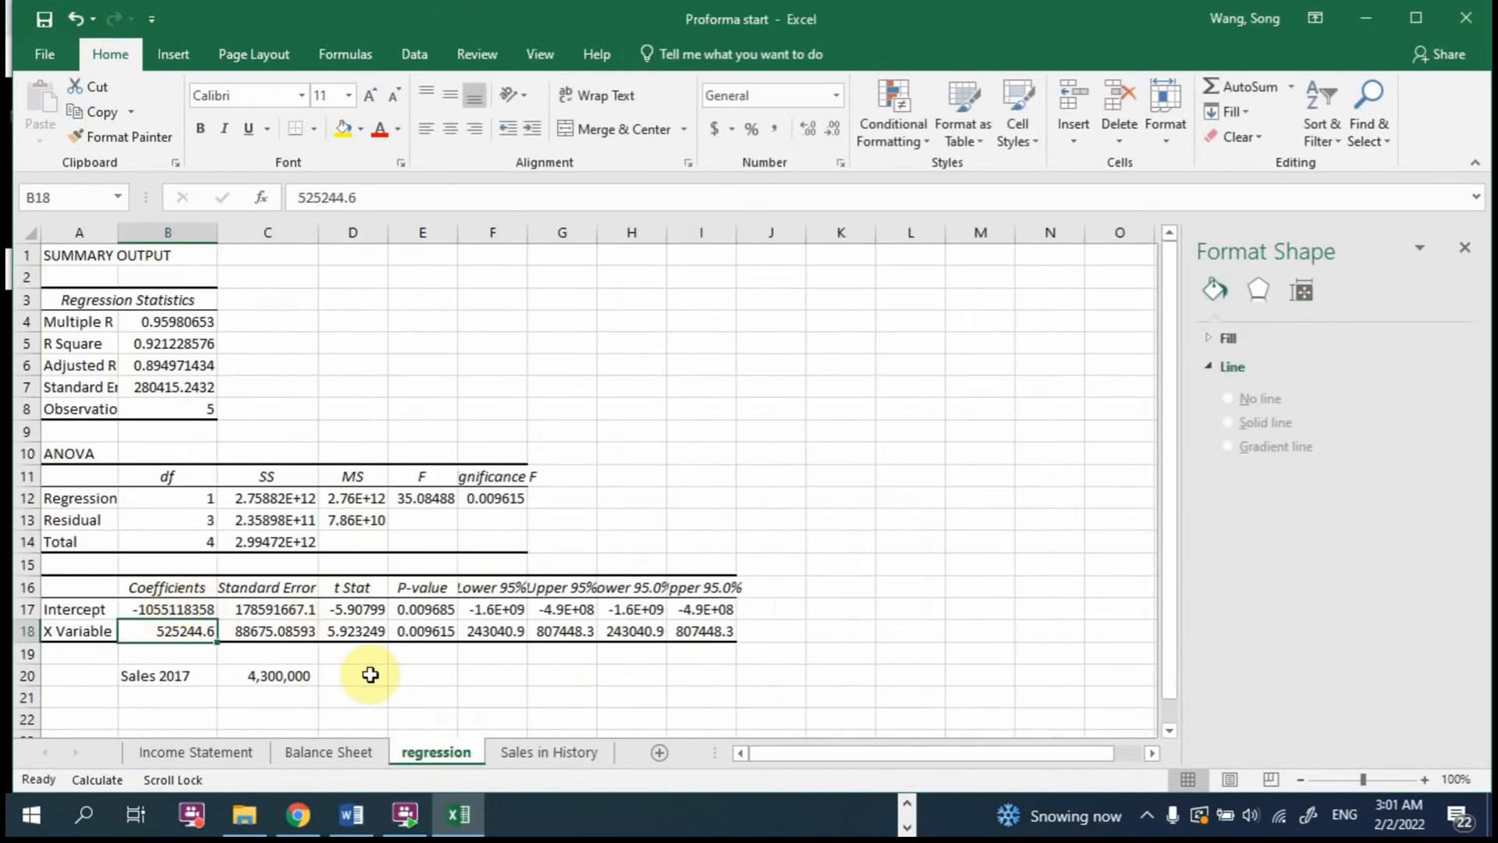
pyautogui.click(568, 751)
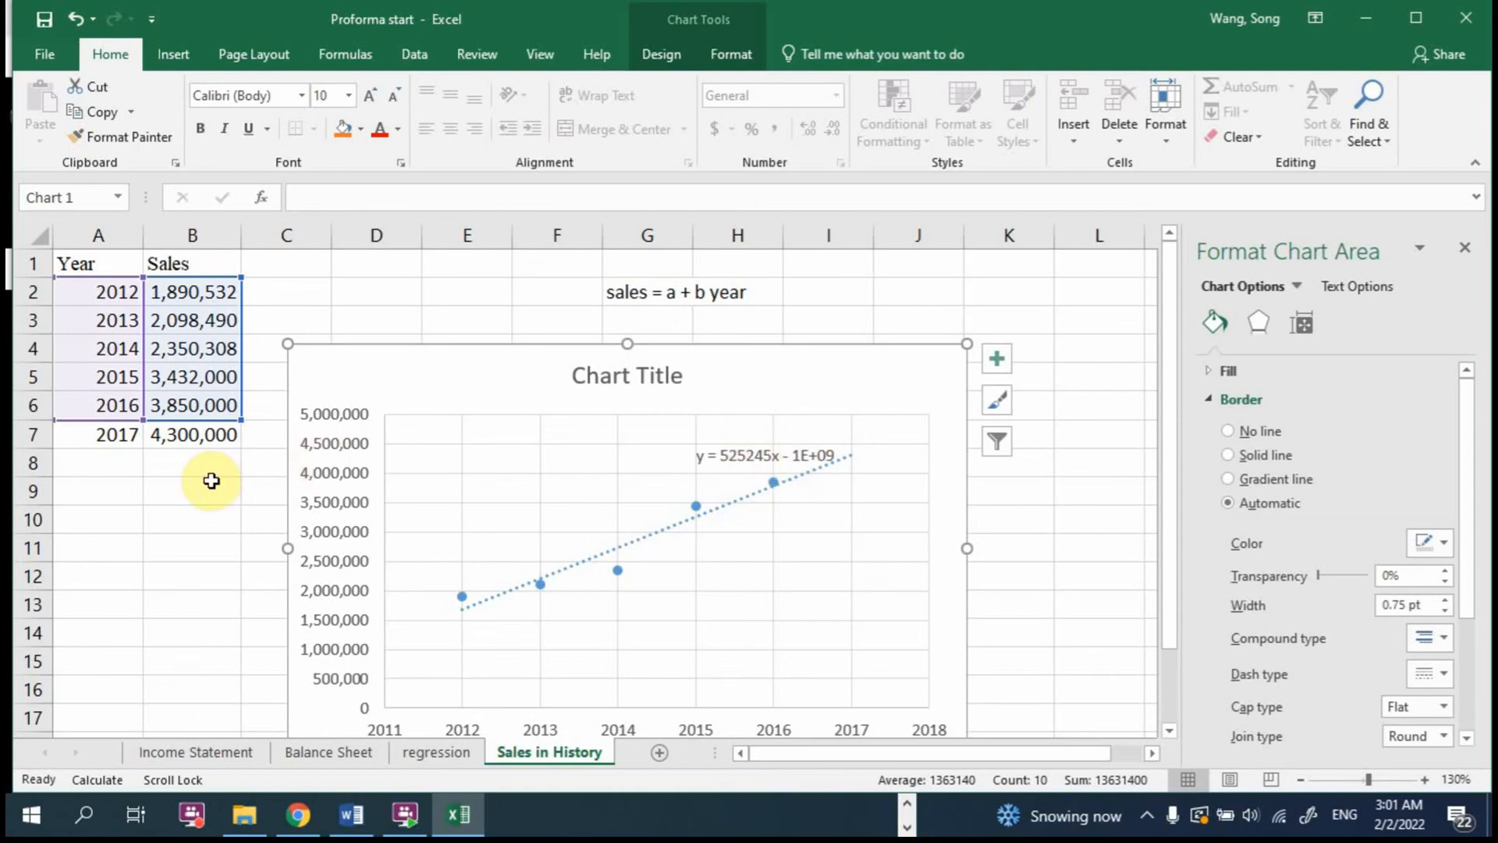
pyautogui.click(434, 752)
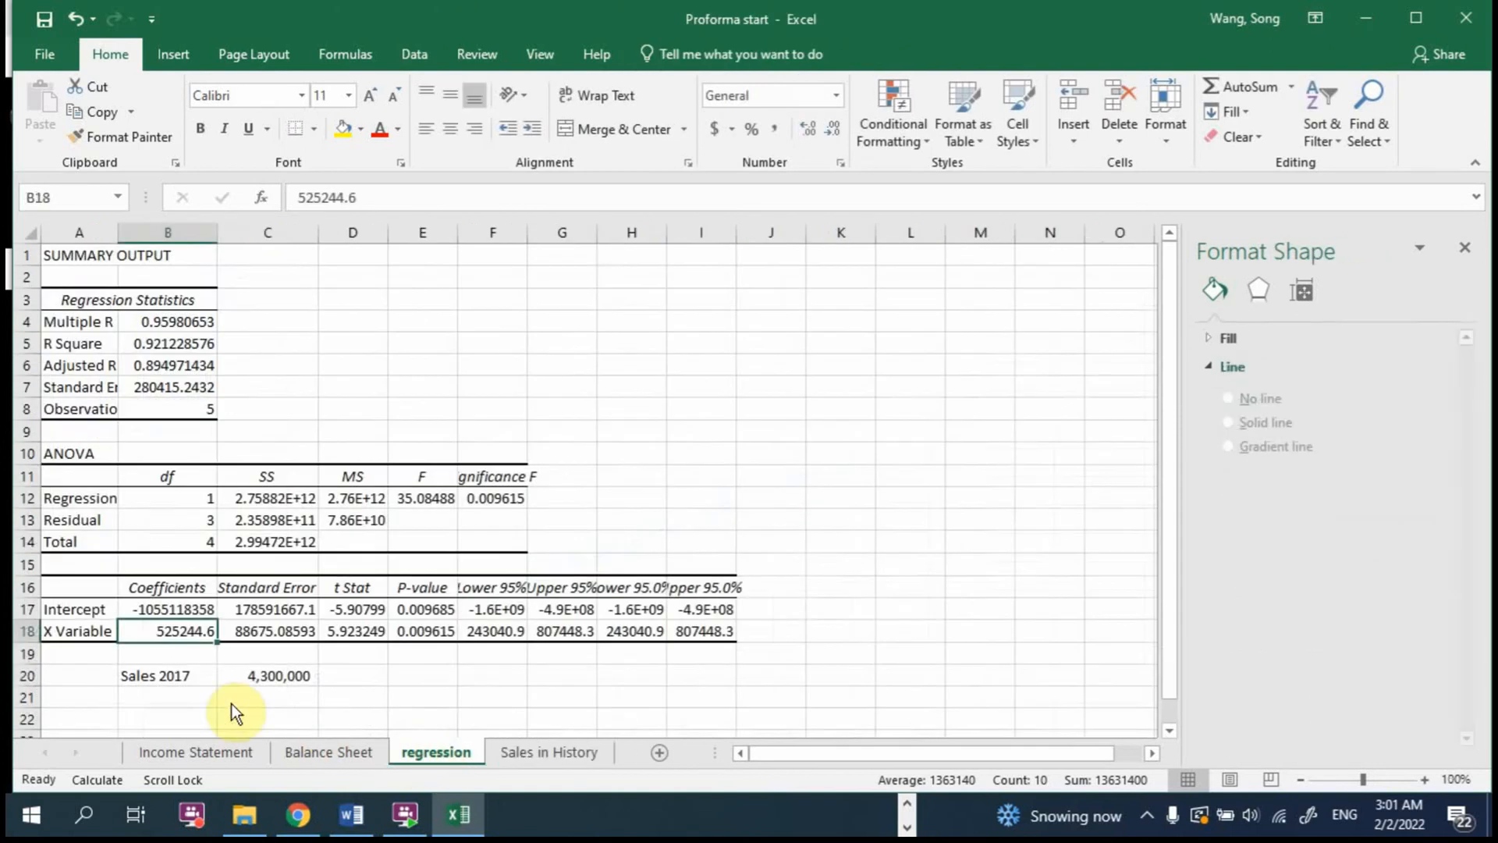
pyautogui.click(273, 676)
pyautogui.doubleClick(273, 677)
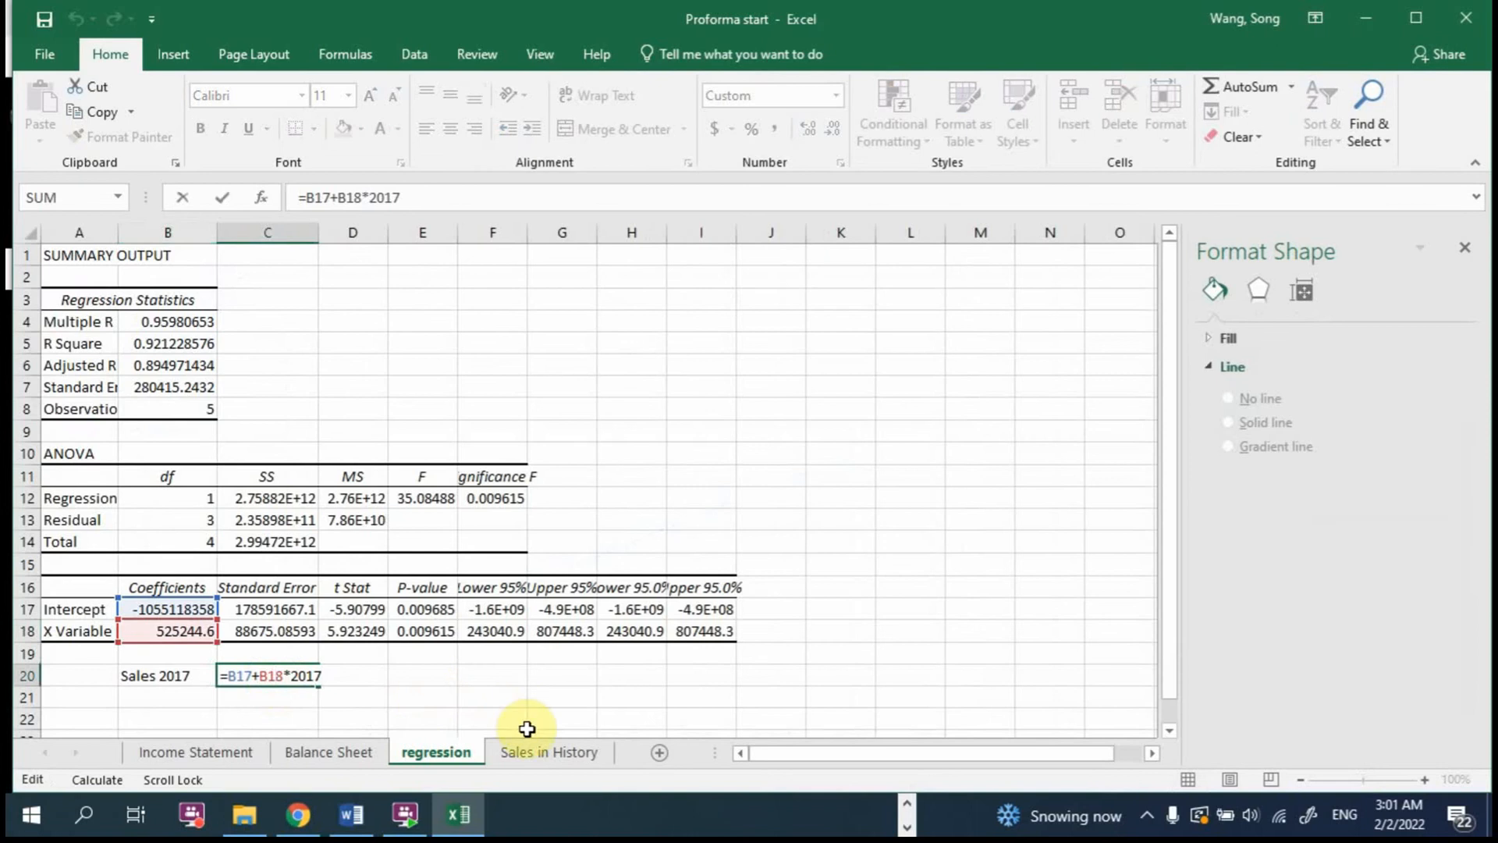
pyautogui.press('Escape')
pyautogui.click(533, 751)
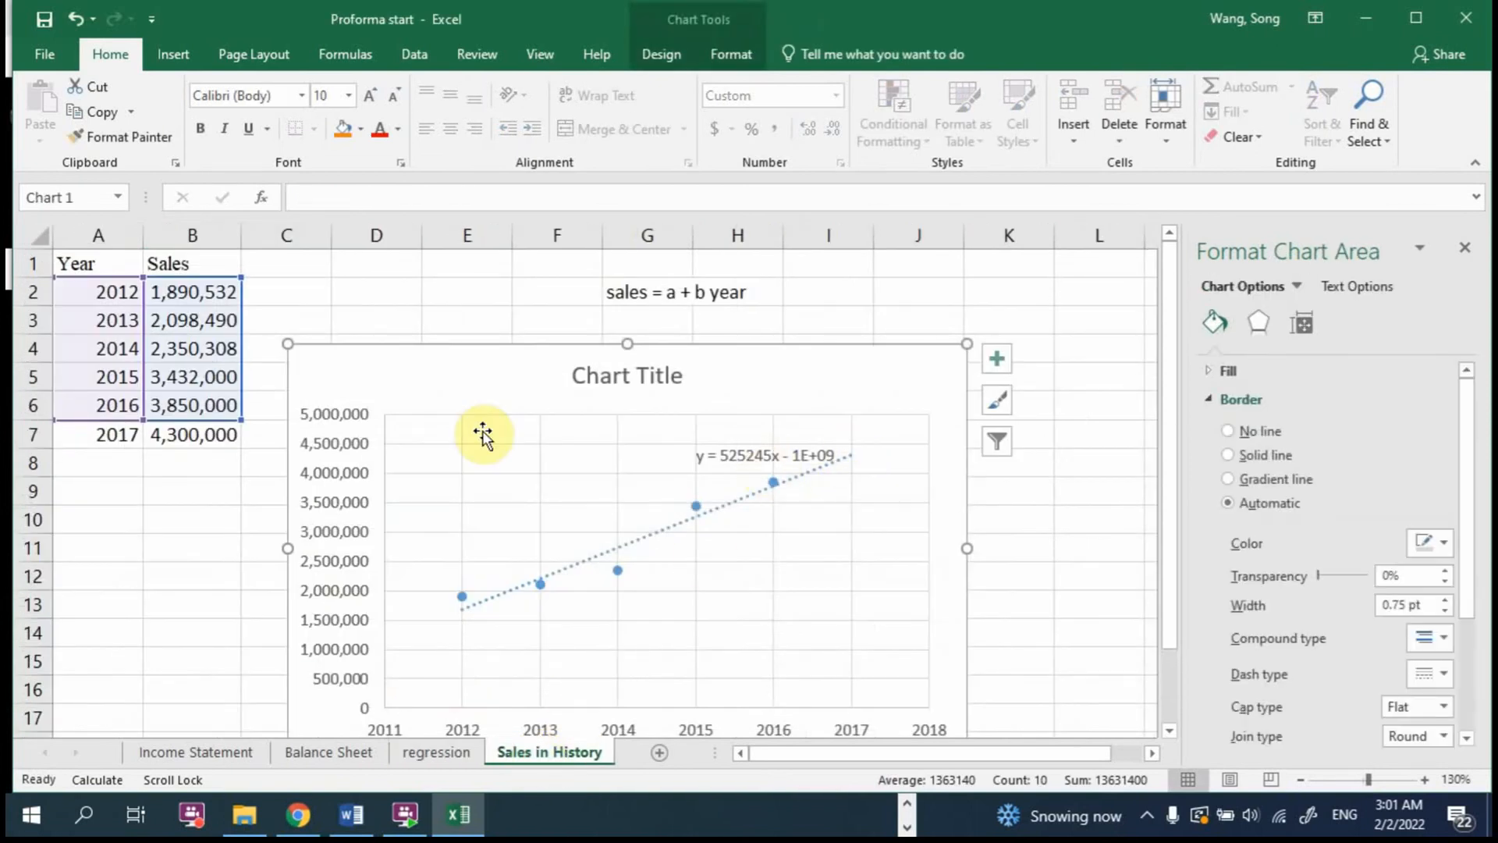
pyautogui.moveTo(117, 432); pyautogui.dragTo(176, 434)
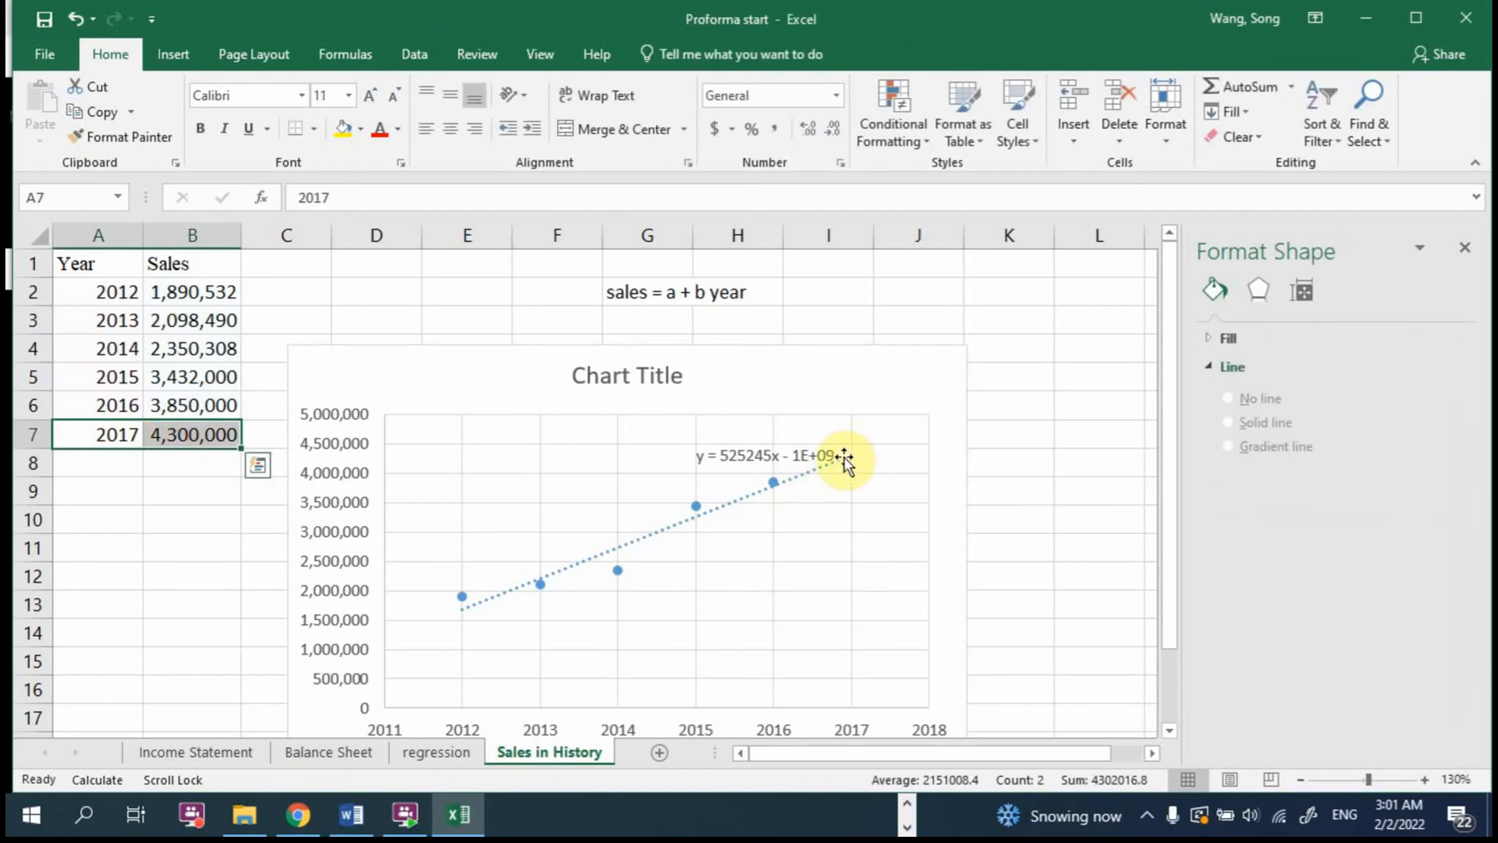
# Step: Name the chart's existing data series "Past years"
pyautogui.rightClick(795, 550)
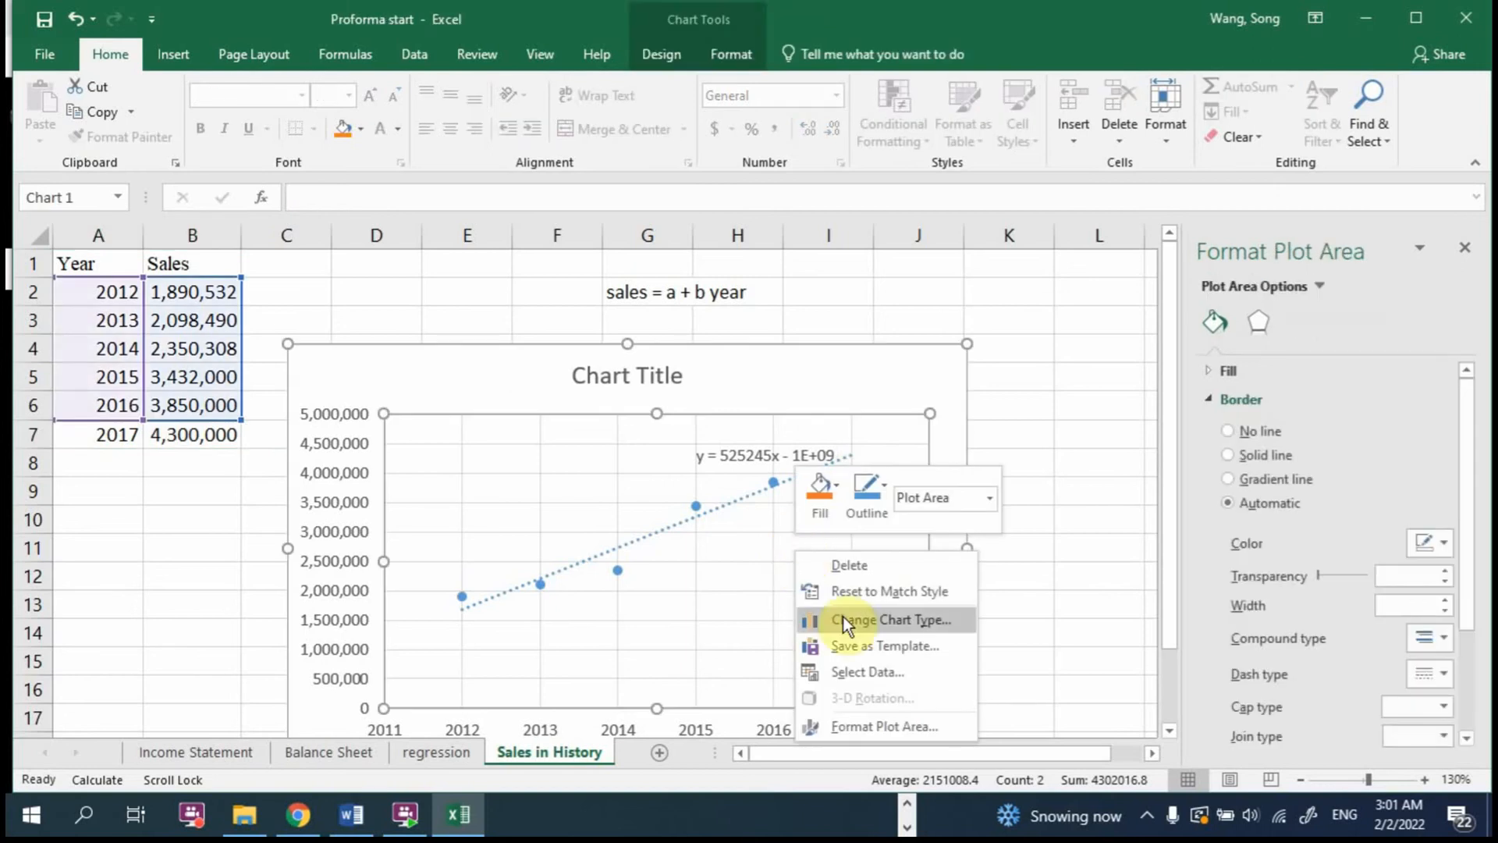
pyautogui.click(887, 673)
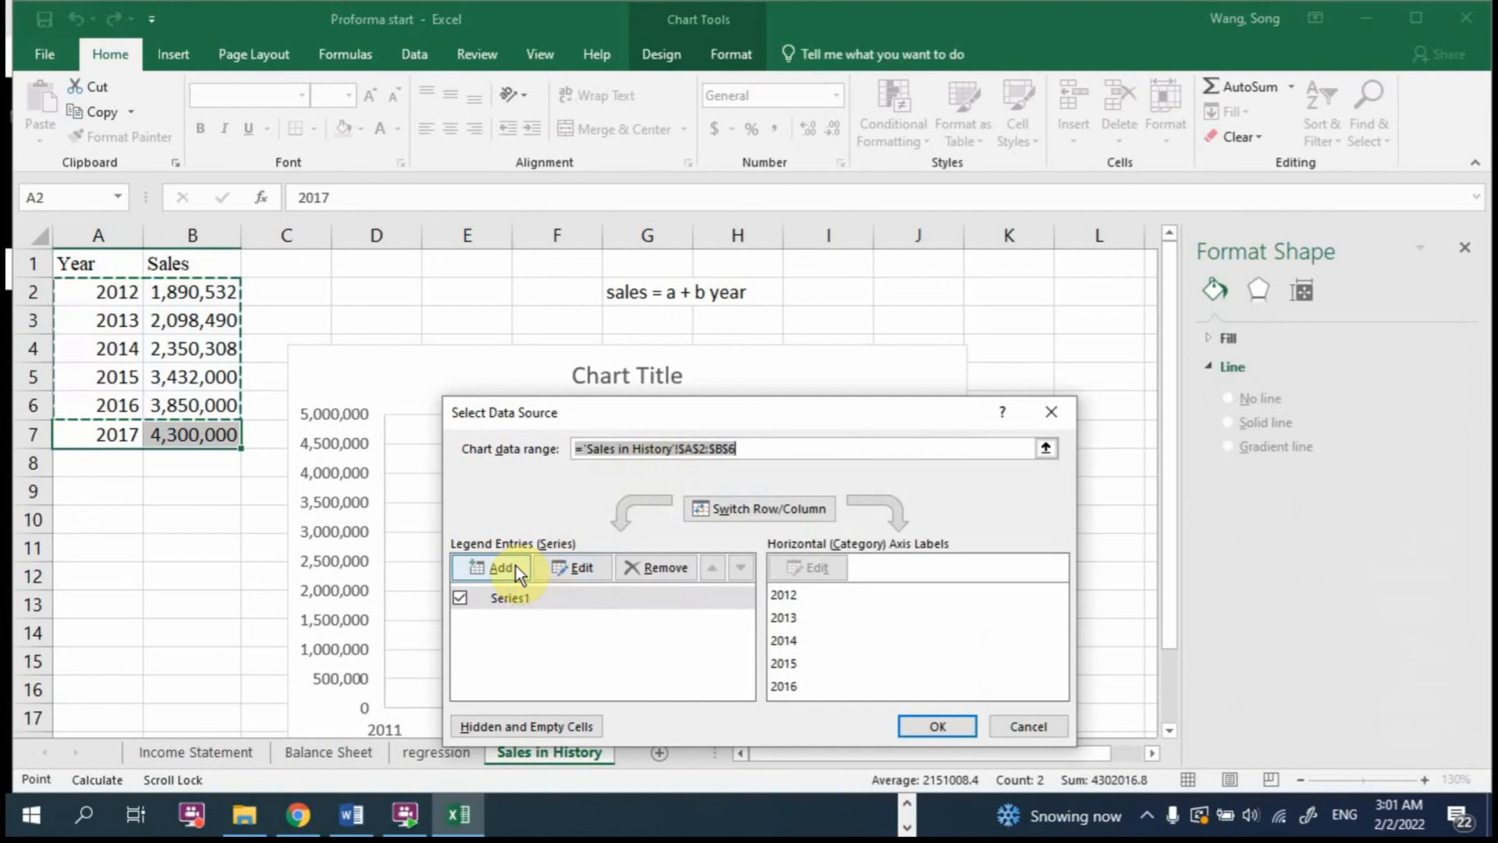
pyautogui.click(574, 567)
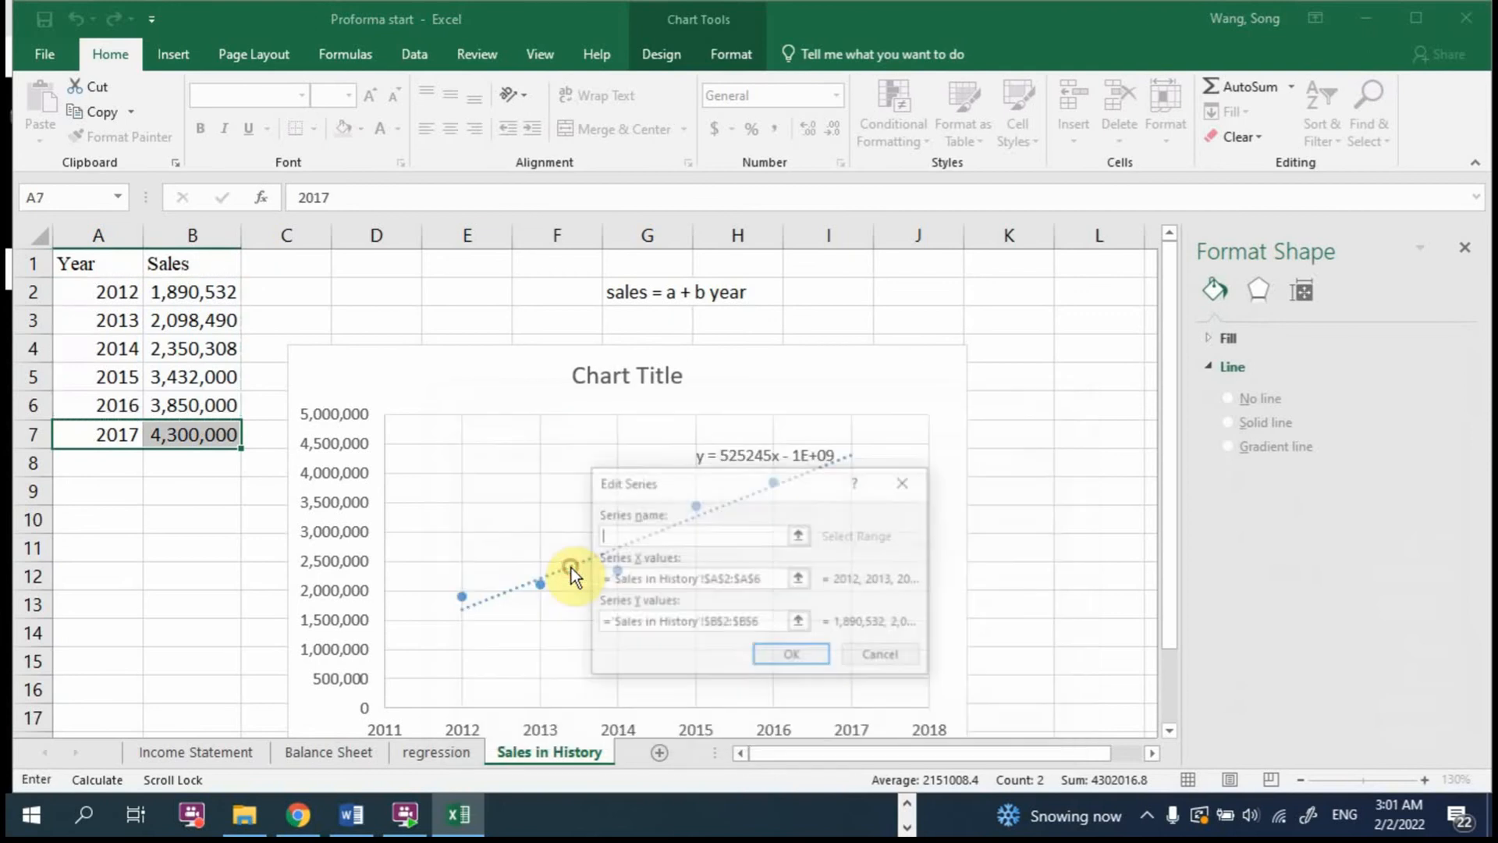
pyautogui.click(906, 482)
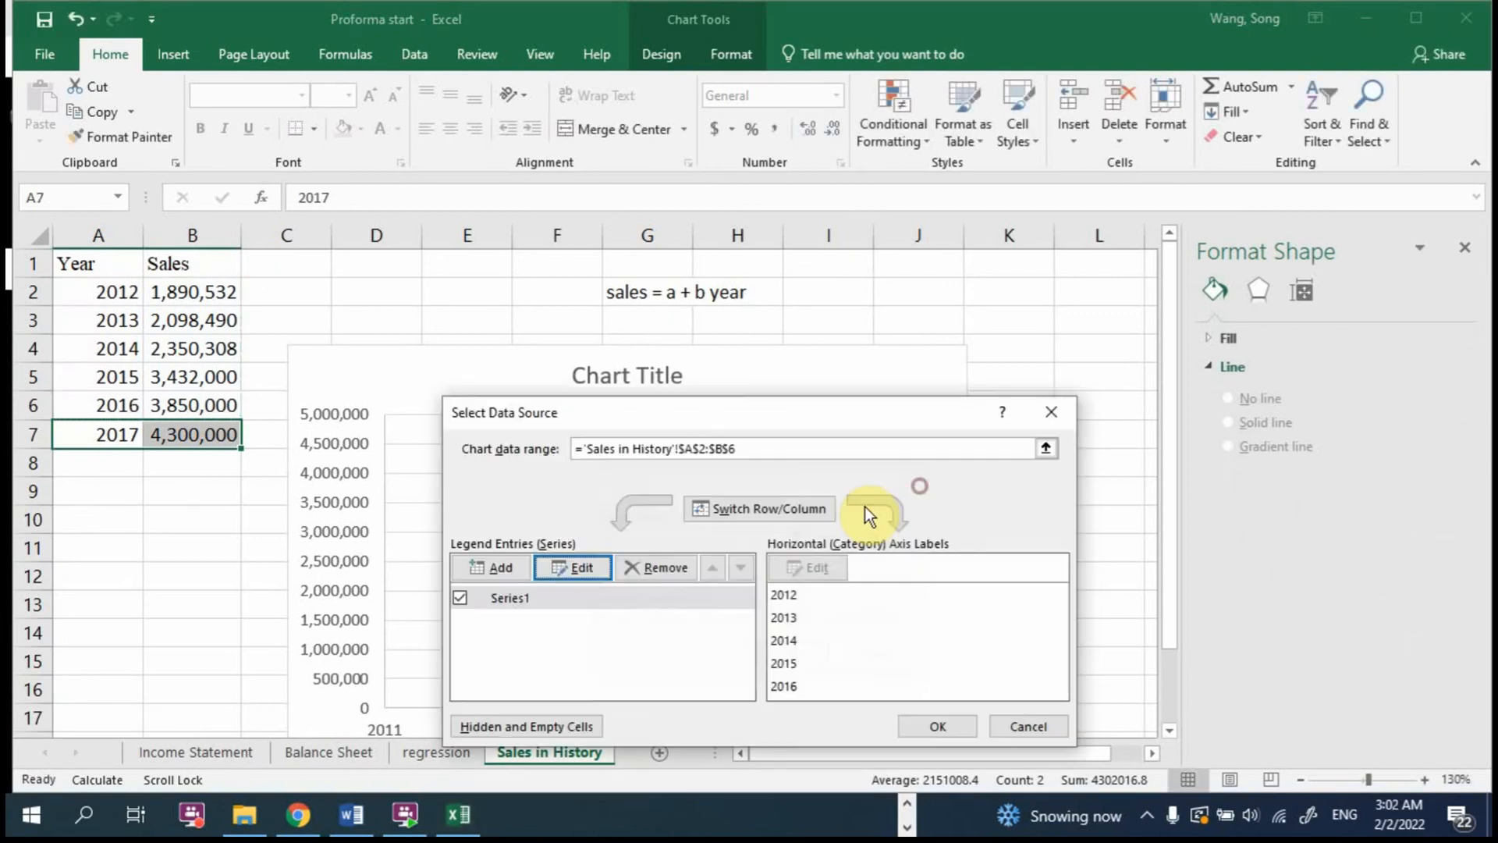
pyautogui.click(578, 567)
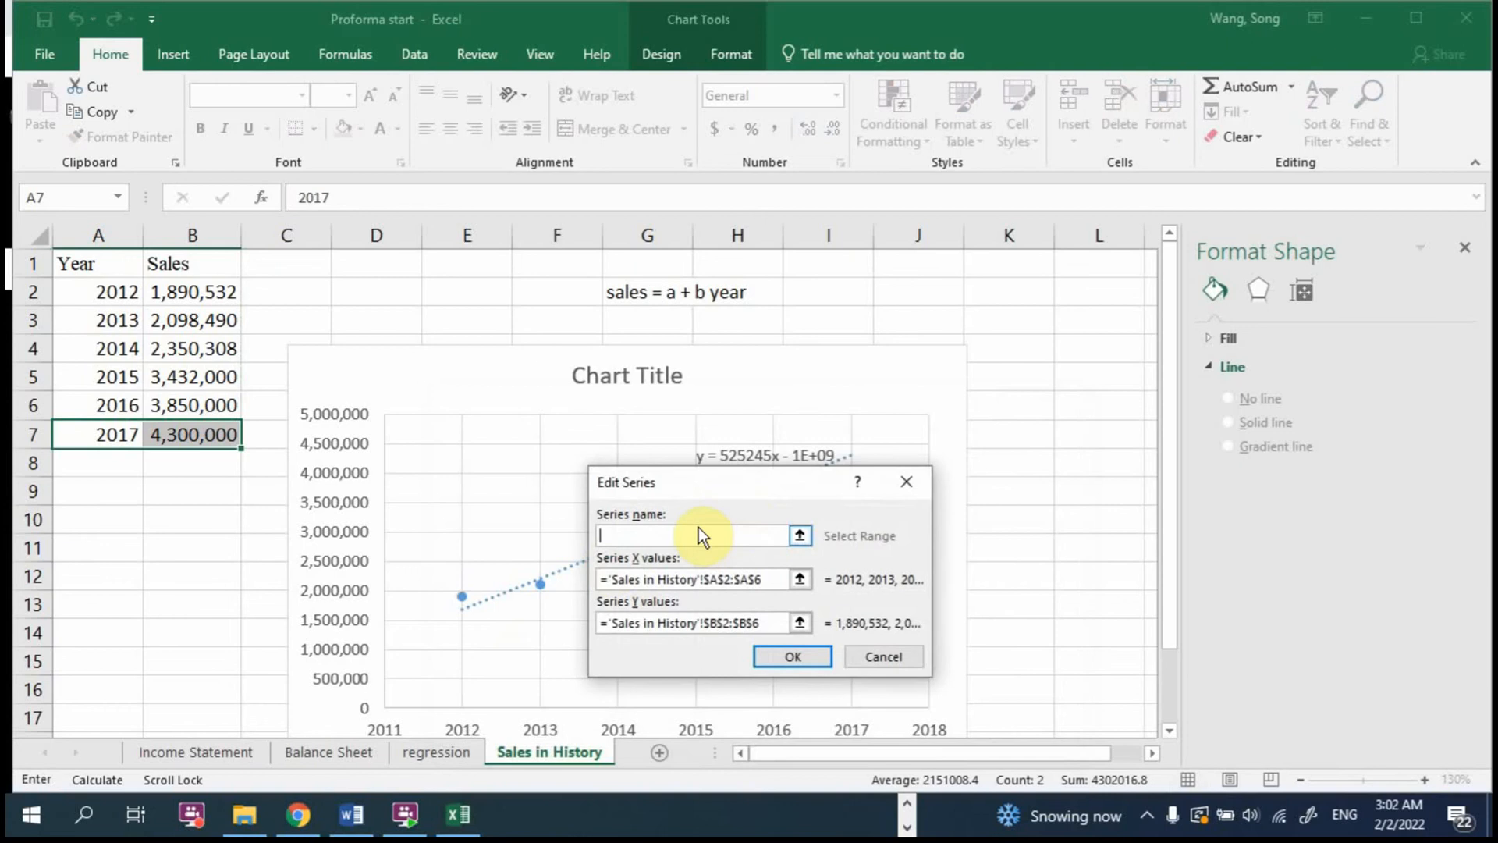
pyautogui.write('Past years')
pyautogui.click(803, 658)
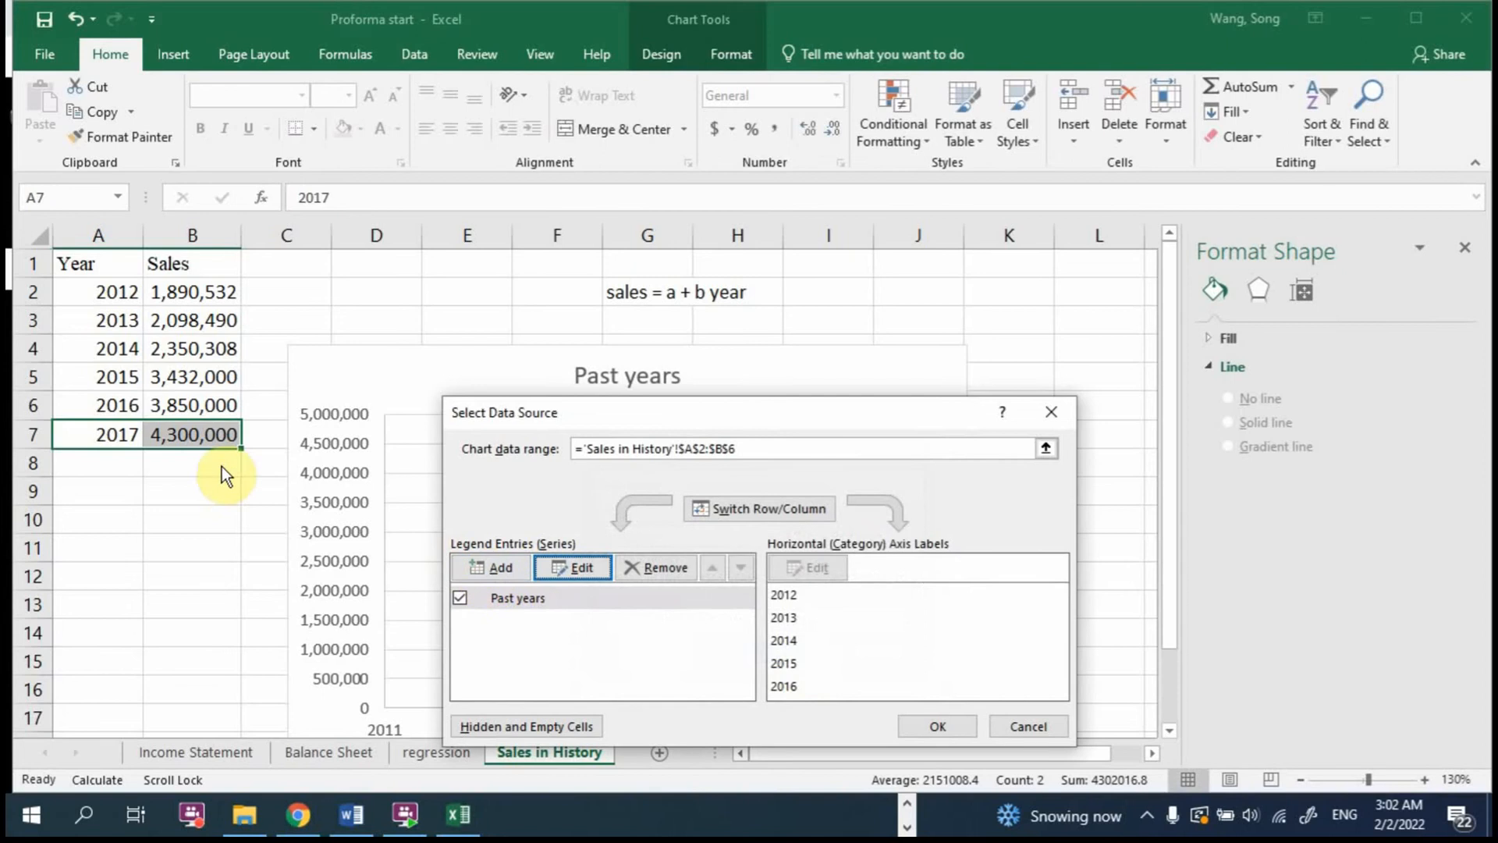
# Step: Add a chart series named "Proforma year" with A7 as the X value and B7 as the Y value
pyautogui.click(494, 561)
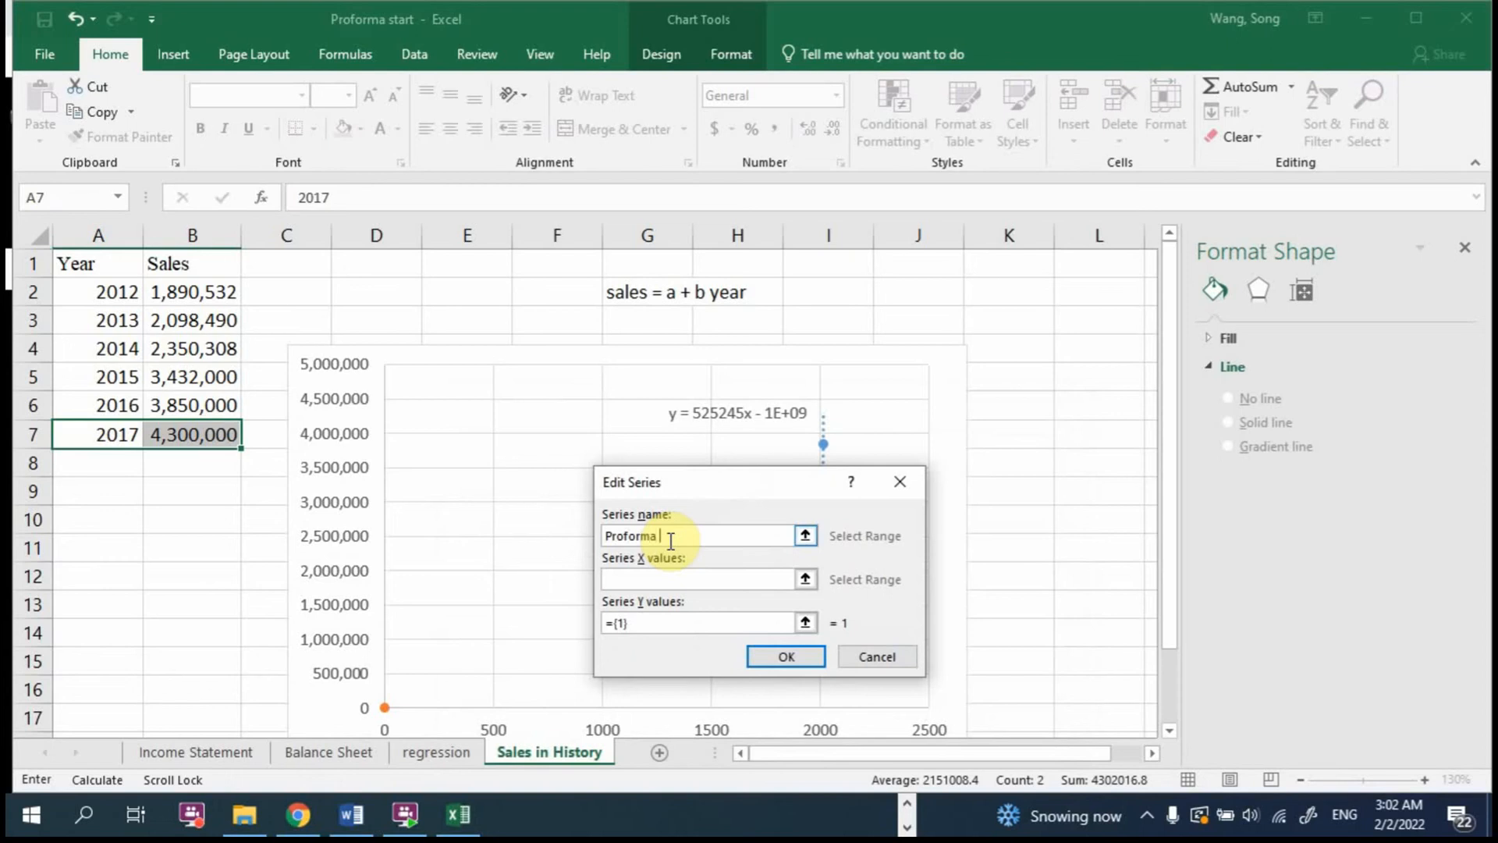
pyautogui.press('Tab')
pyautogui.click(804, 579)
pyautogui.click(94, 435)
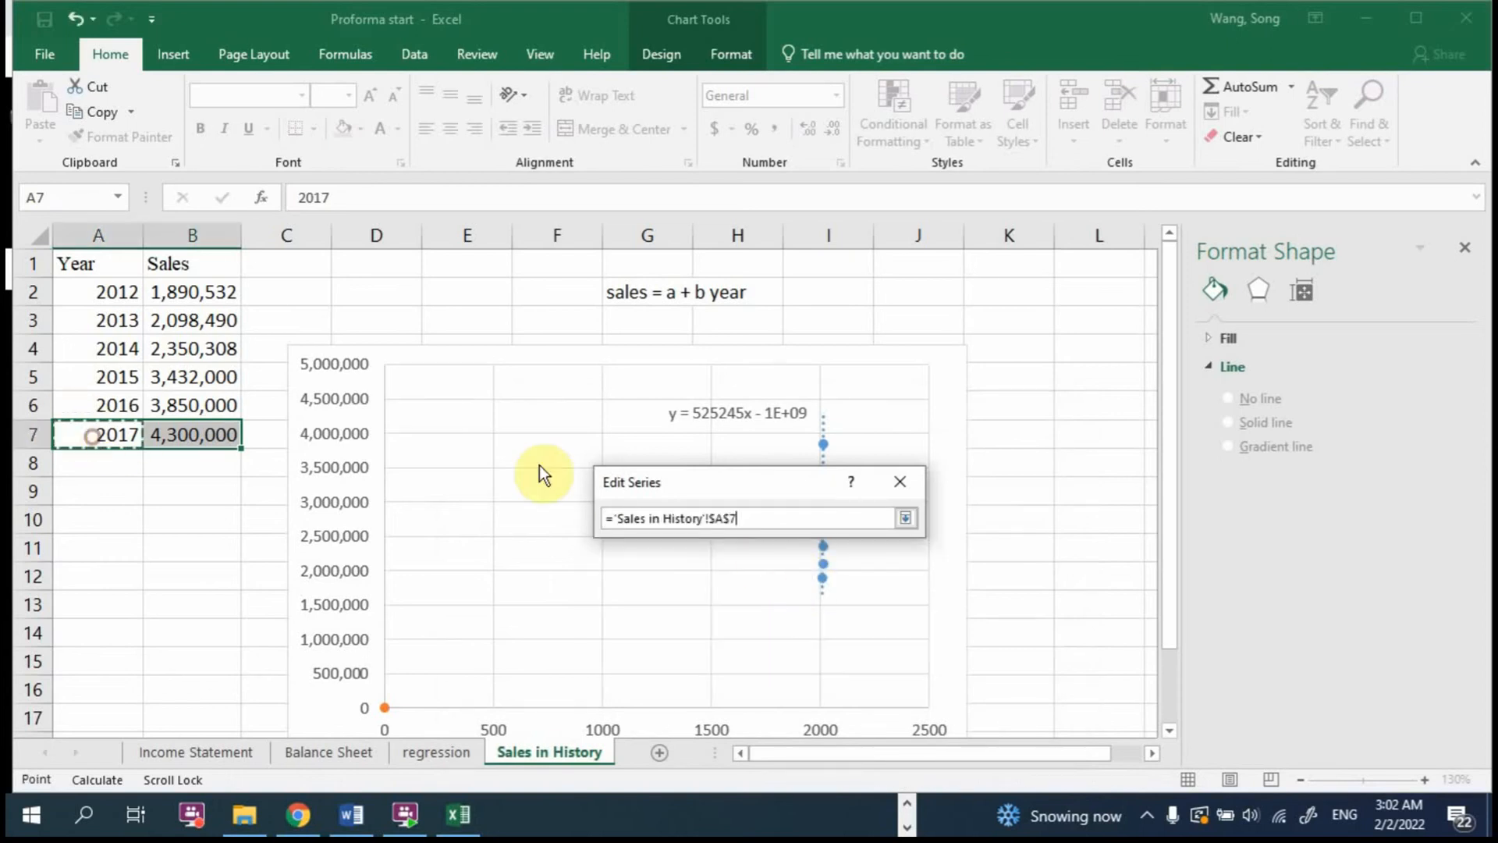
pyautogui.click(907, 519)
pyautogui.click(808, 620)
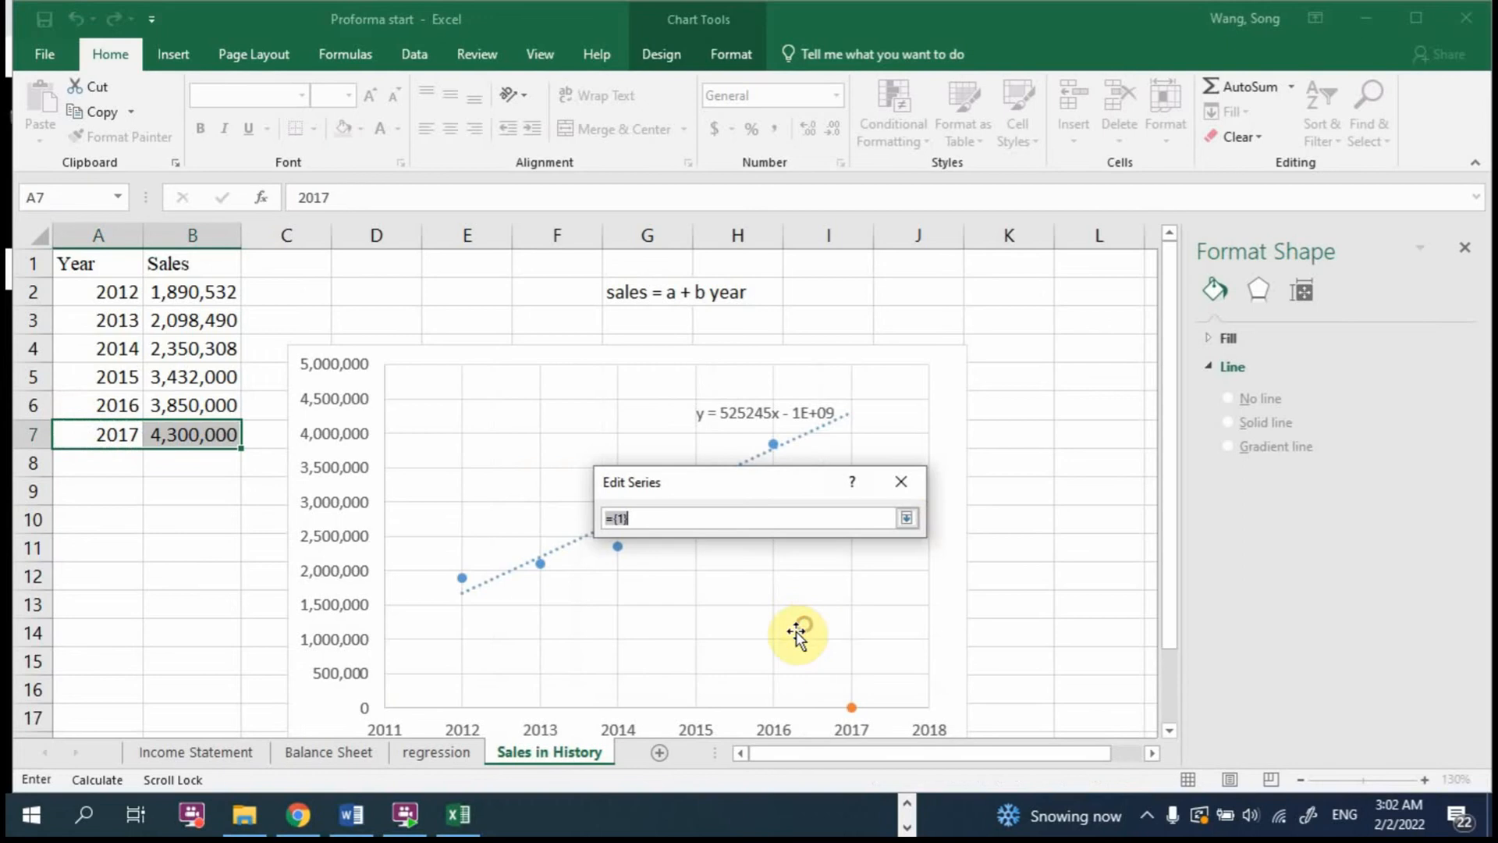
pyautogui.click(171, 444)
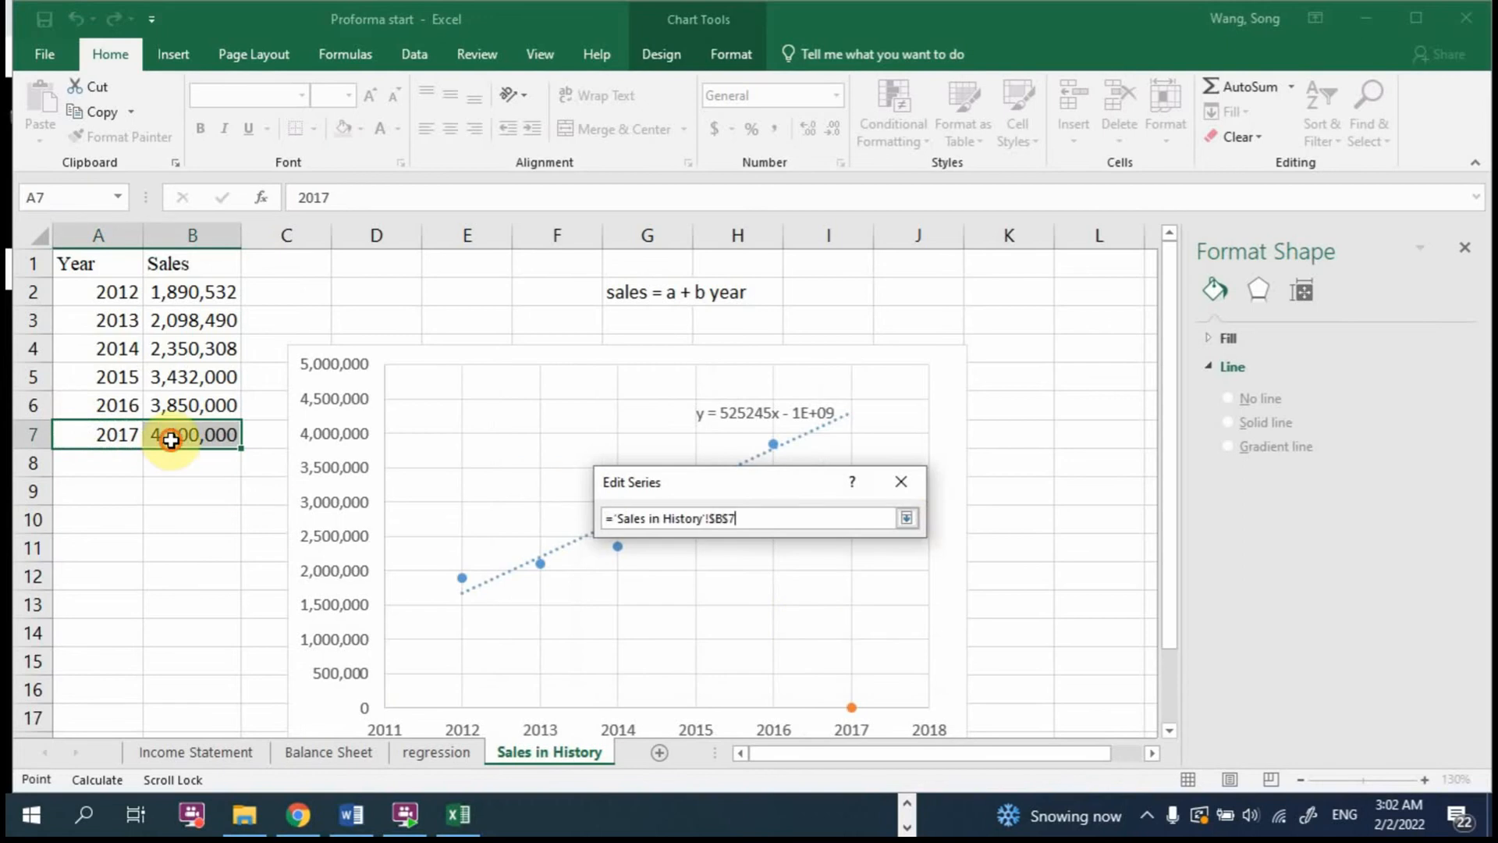
pyautogui.click(905, 518)
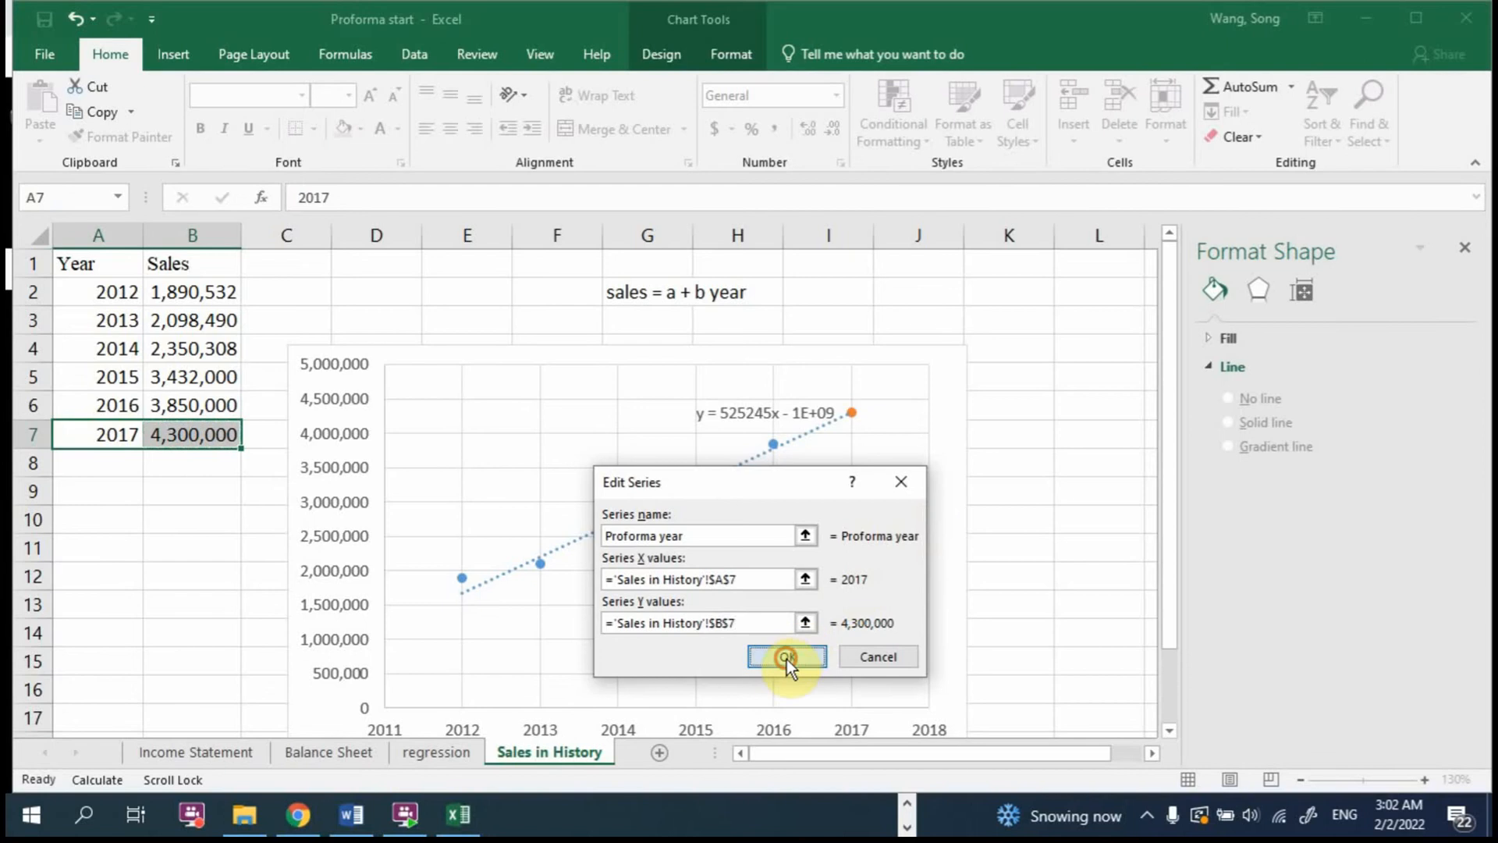
pyautogui.click(787, 657)
pyautogui.click(930, 724)
# Step: Move the chart up slightly so its year axis is in view, and open the Income Statement sheet
pyautogui.click(863, 434)
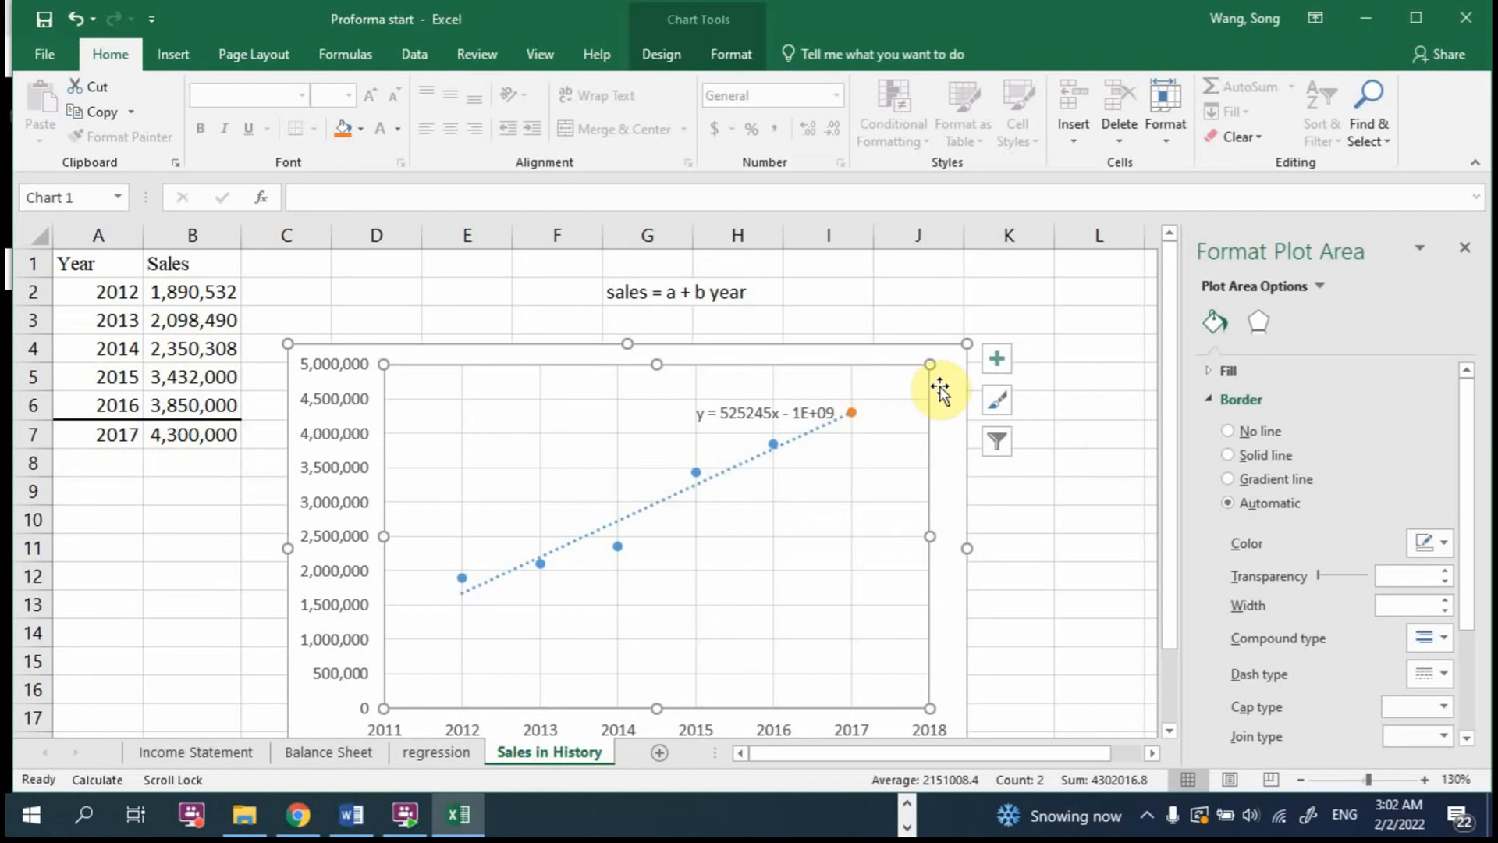
pyautogui.moveTo(943, 391); pyautogui.dragTo(947, 343)
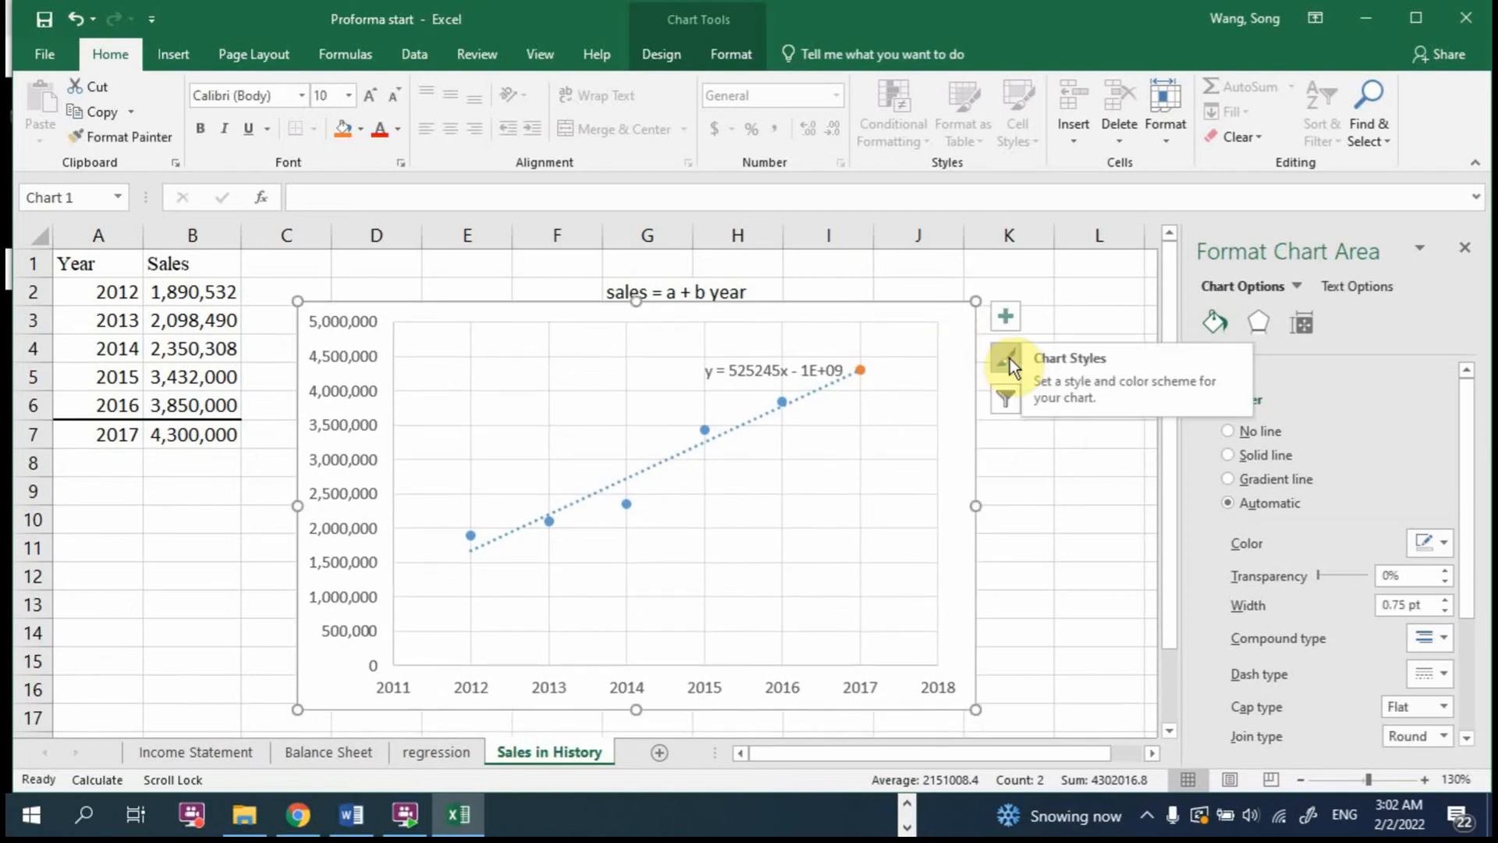
pyautogui.click(234, 749)
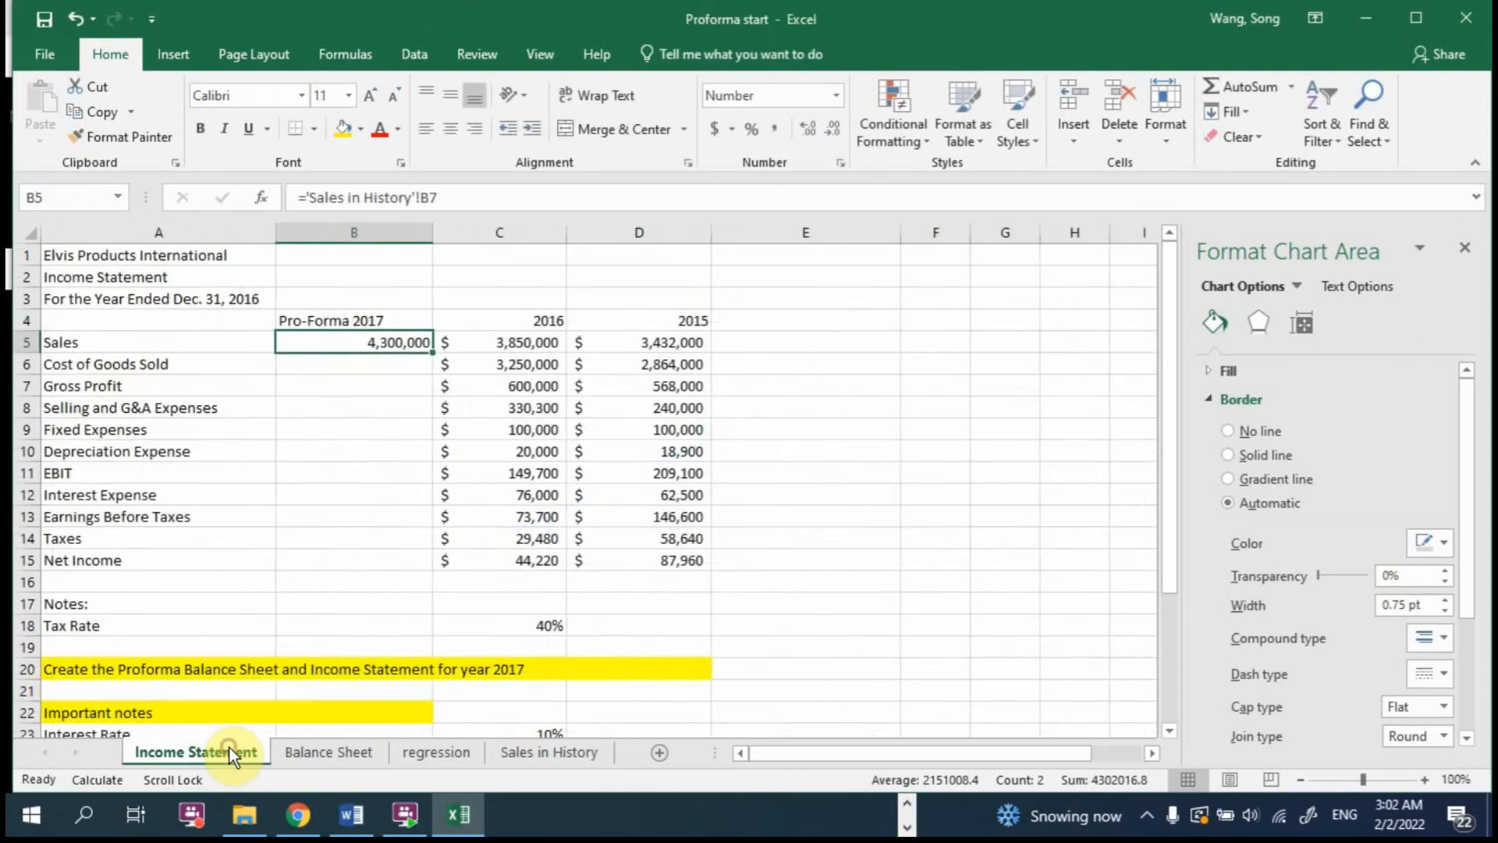
# Step: Move the chart on Sales in History down slightly and check the TREND formula in B7
pyautogui.click(571, 754)
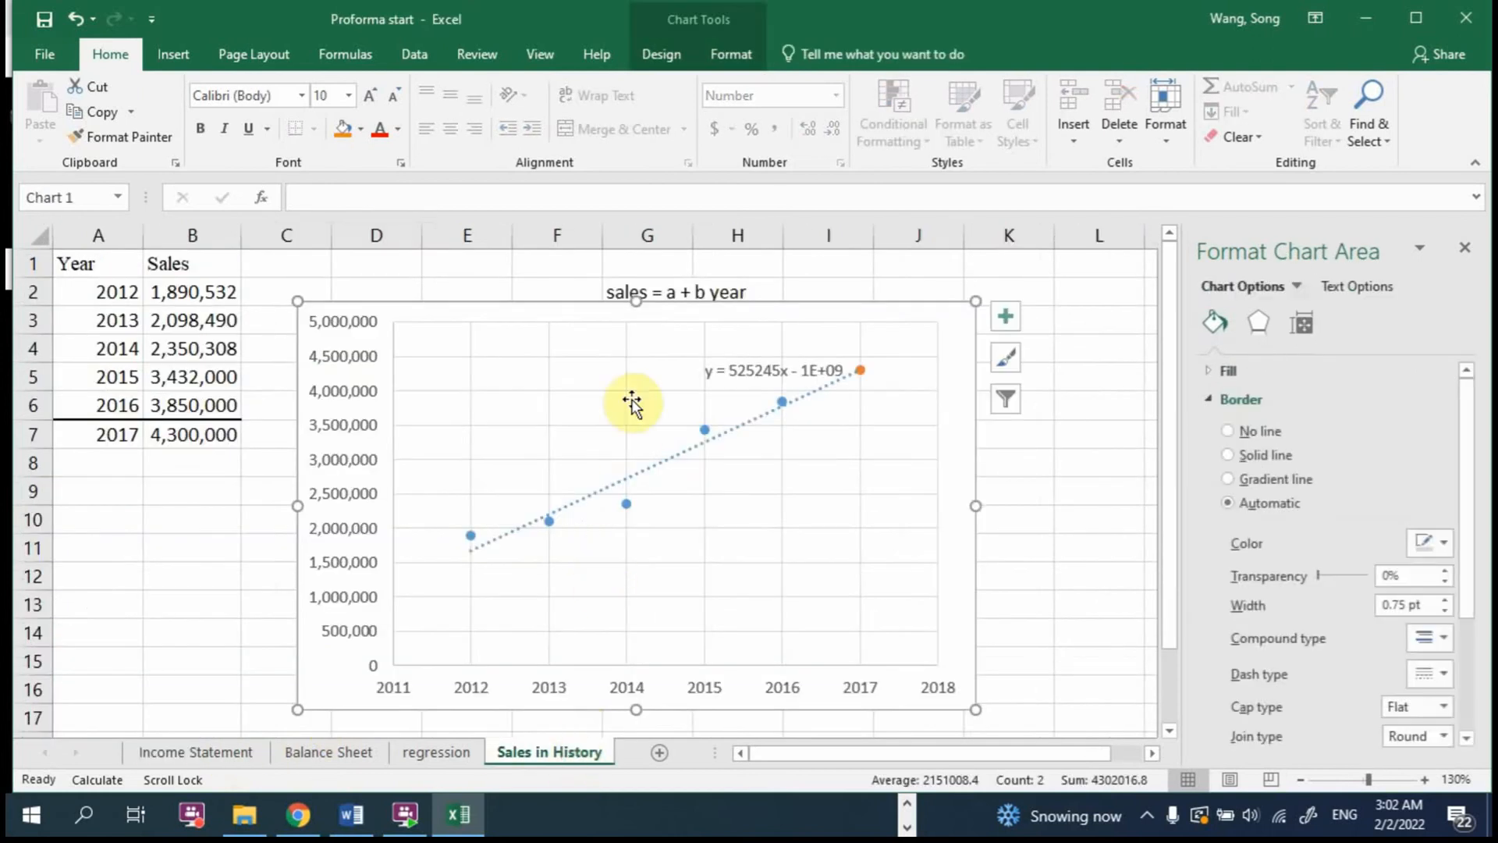
pyautogui.moveTo(655, 308); pyautogui.dragTo(660, 329)
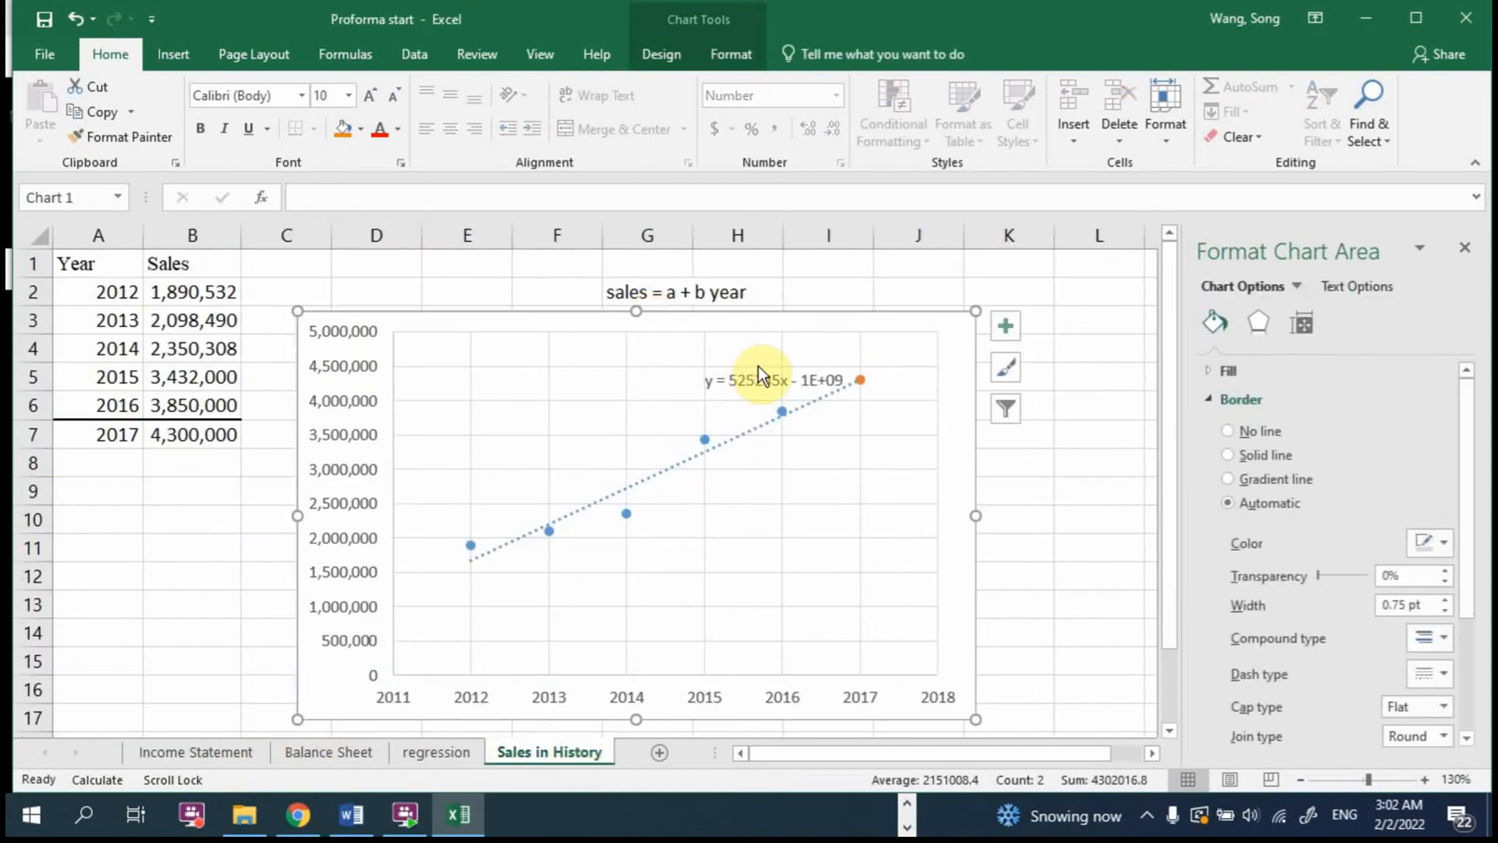
pyautogui.click(199, 434)
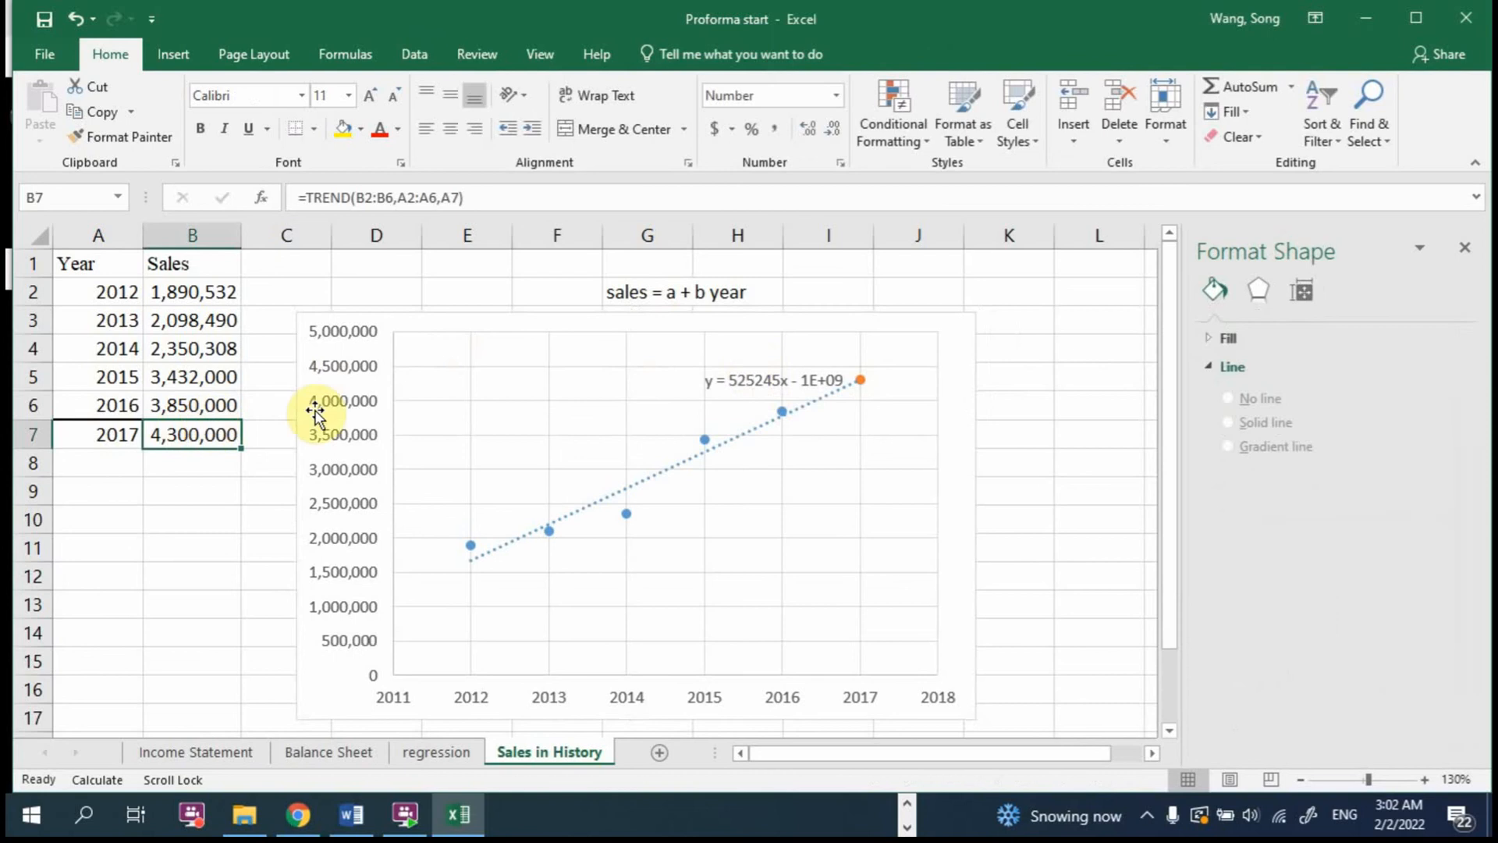
# Step: Review the regression output and the Data Analysis tool, and compare them with the trendline chart on Sales in History
pyautogui.click(435, 750)
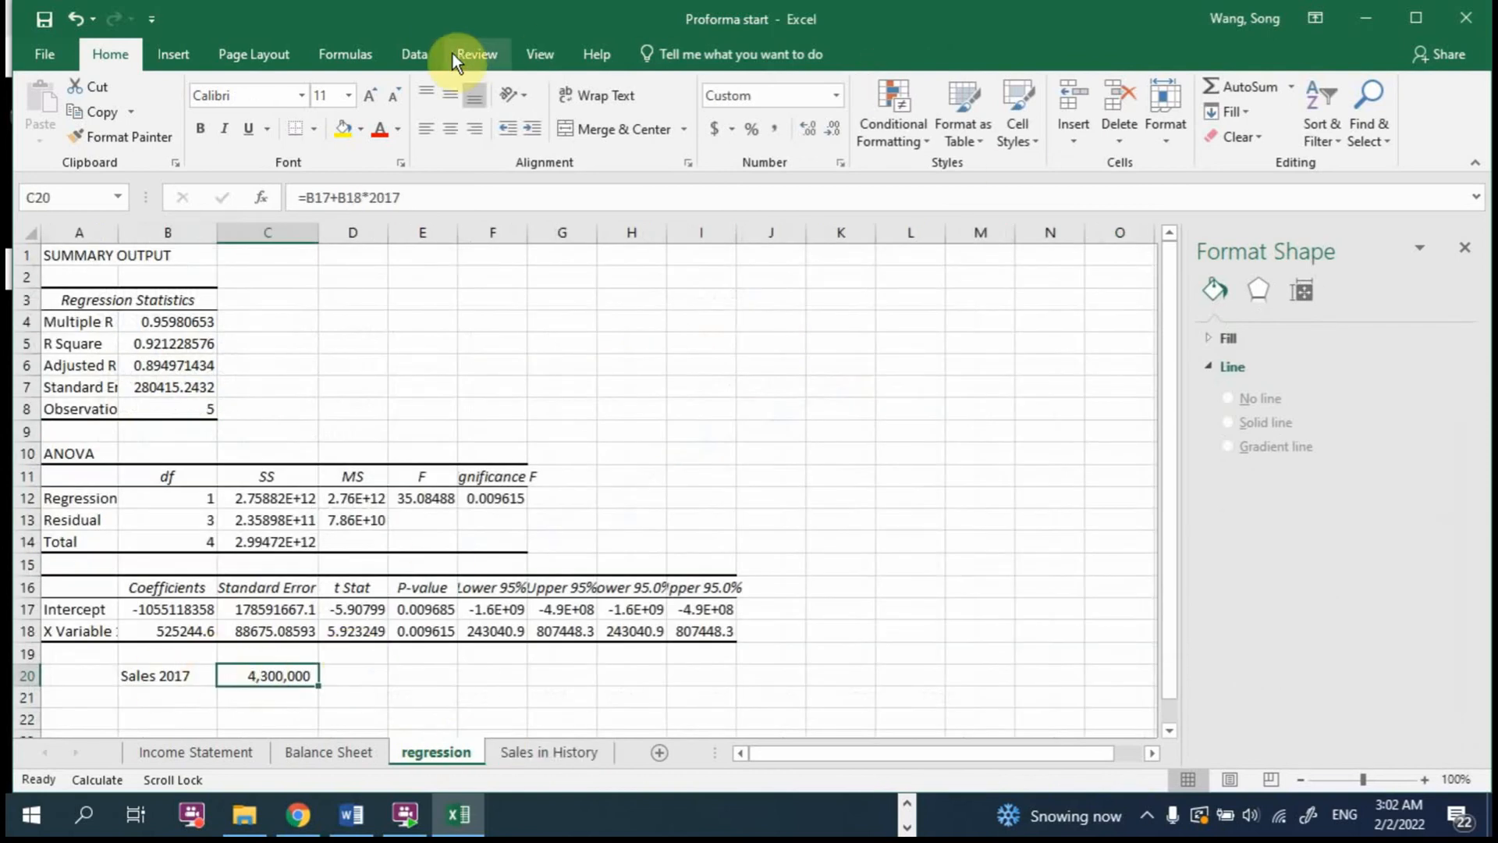
pyautogui.click(414, 54)
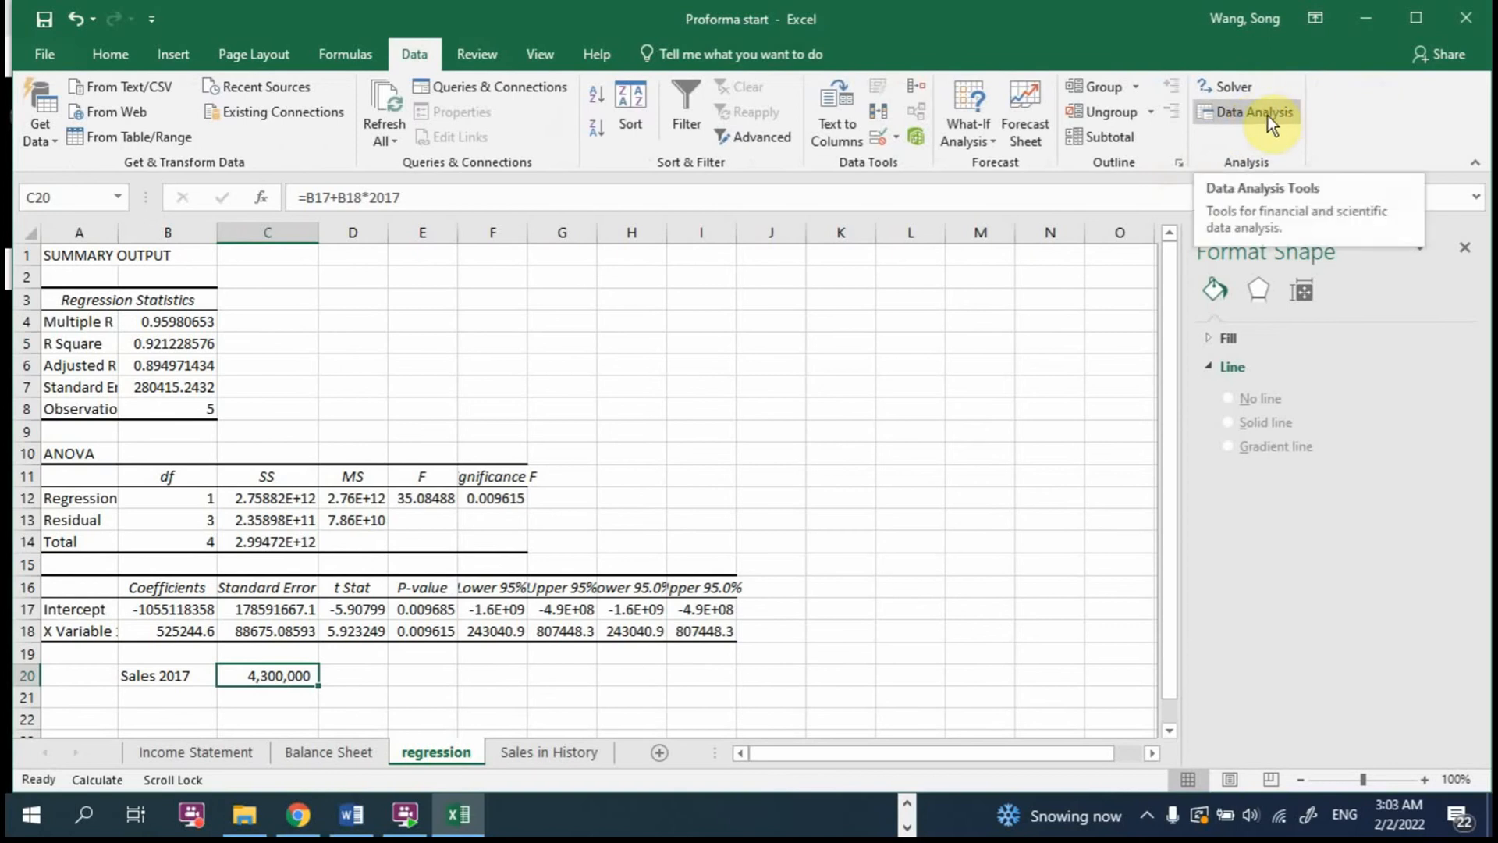
pyautogui.click(555, 753)
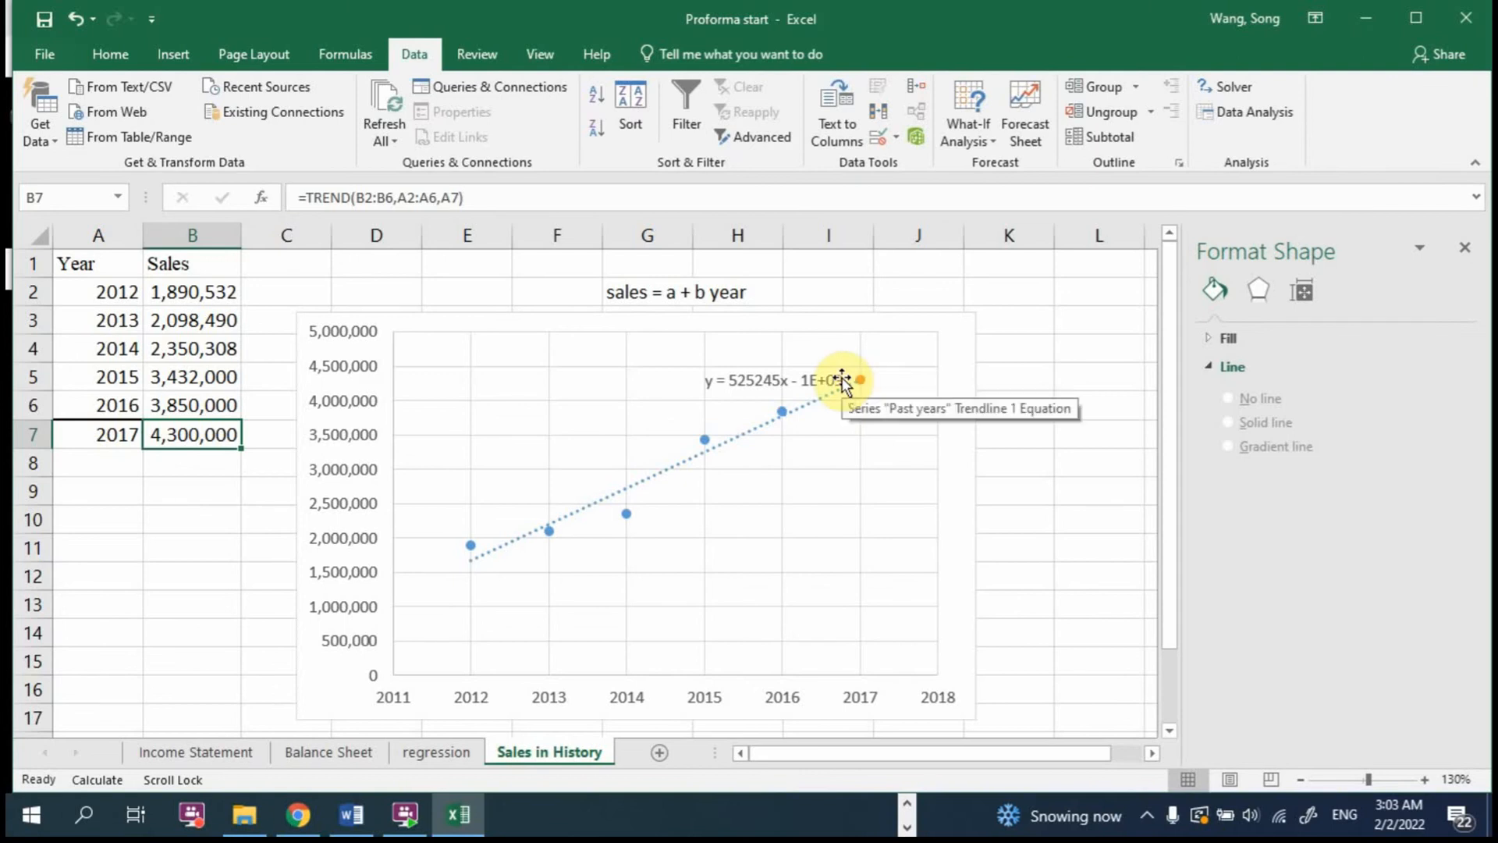
# Step: Read the forecasting notes in rows 22 to 30 of the Income Statement, especially row 28 on cash, debt, common stock and dividend
pyautogui.click(210, 752)
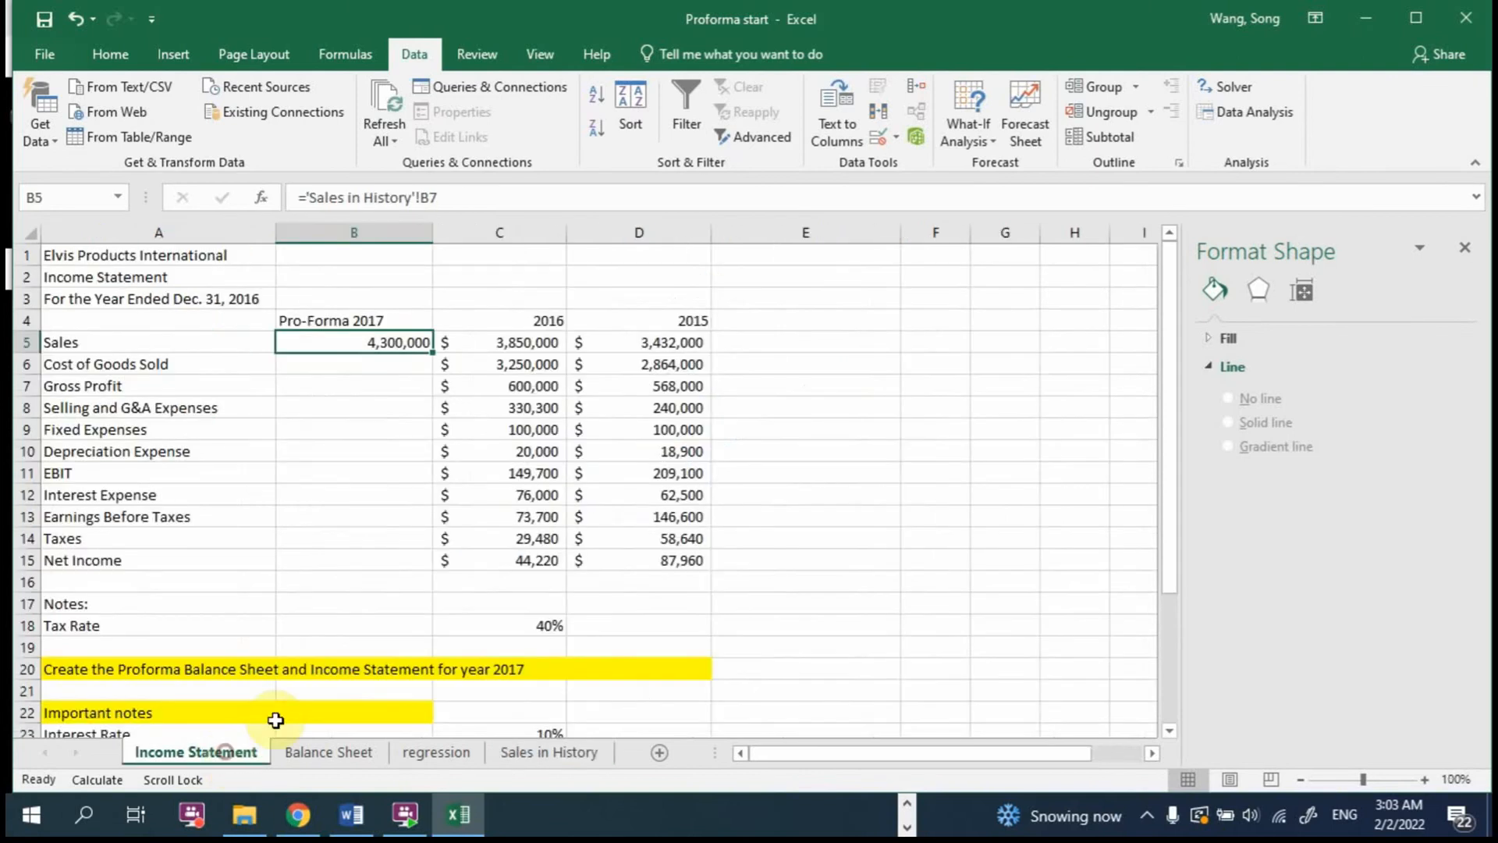
pyautogui.scroll(-2, 359, 653)
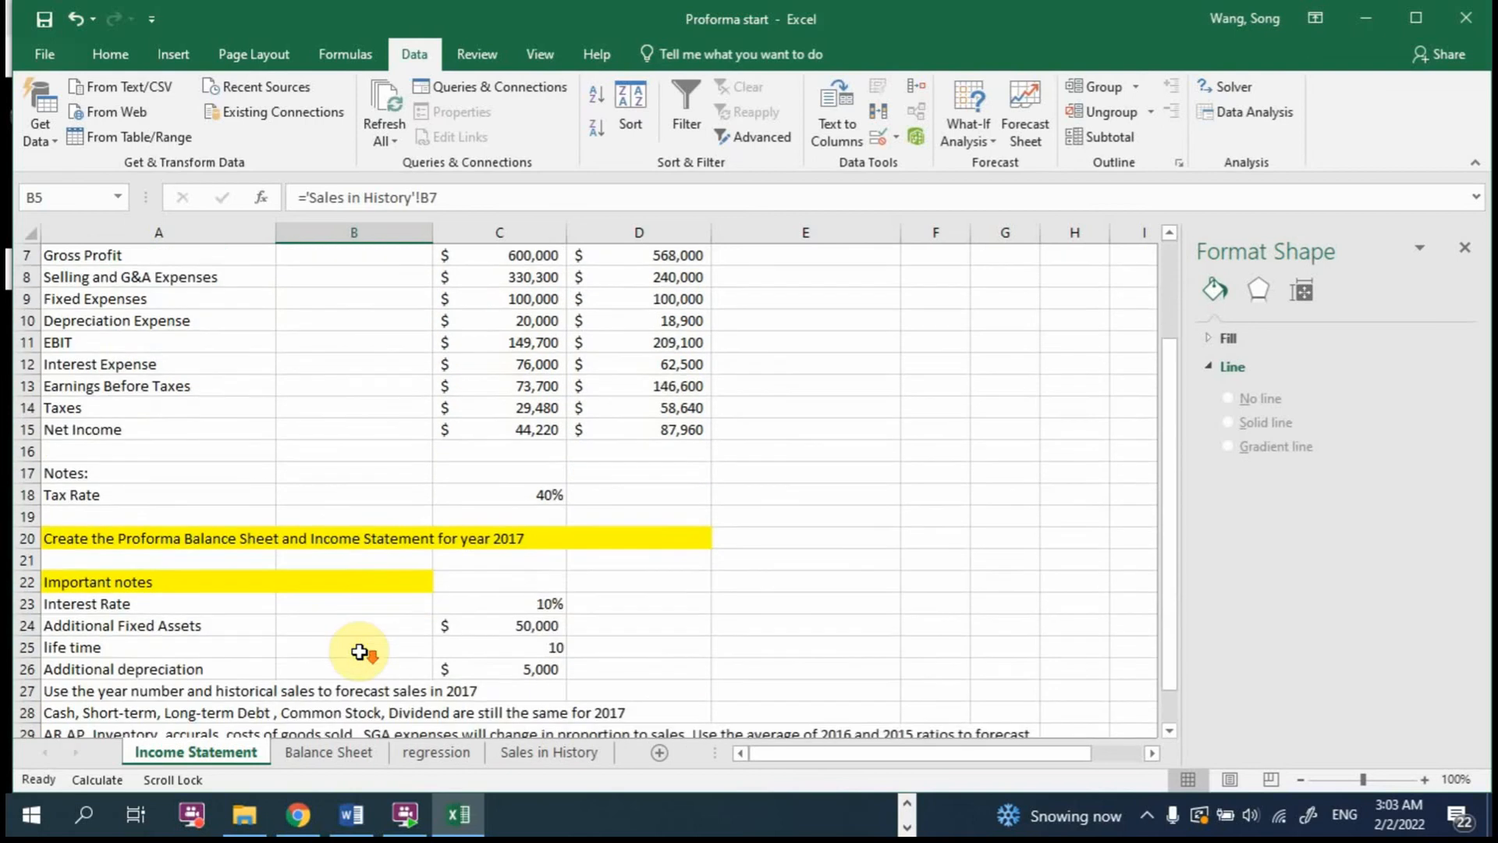
pyautogui.scroll(-2, 359, 653)
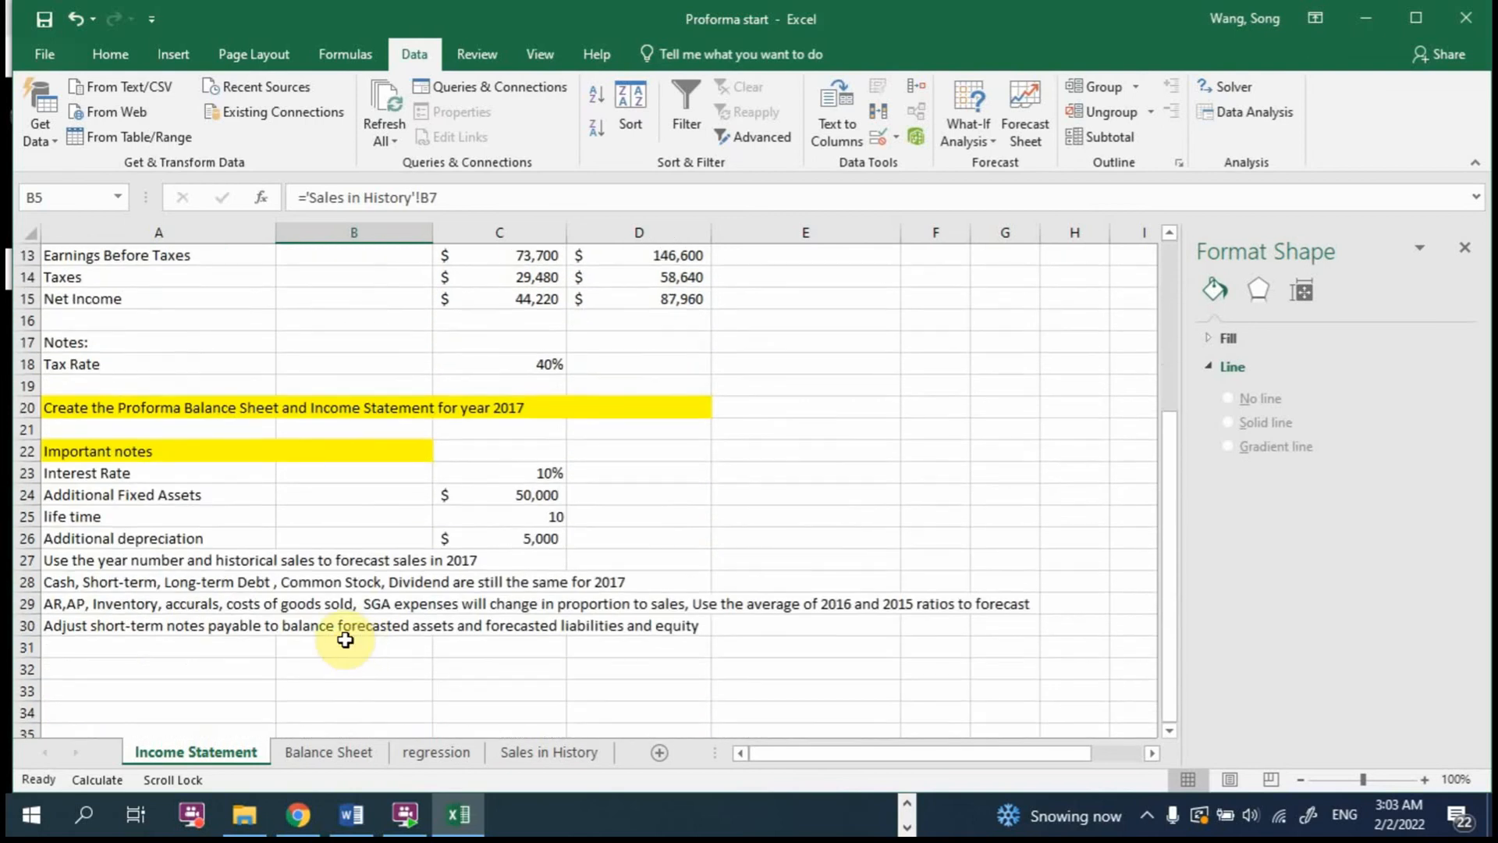
pyautogui.click(62, 582)
pyautogui.moveTo(61, 581); pyautogui.dragTo(535, 578)
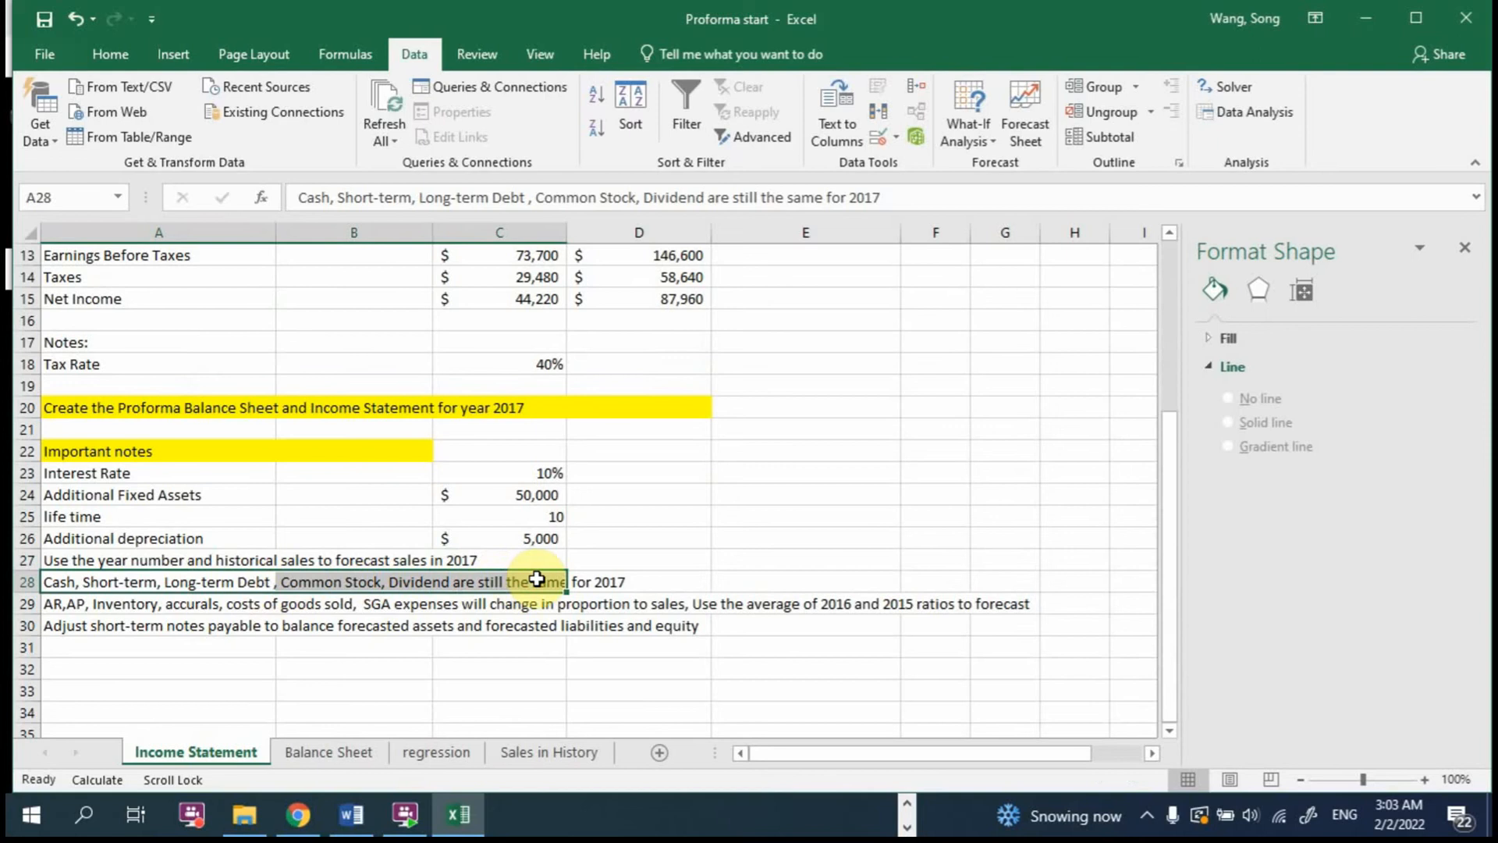
pyautogui.scroll(2, 530, 576)
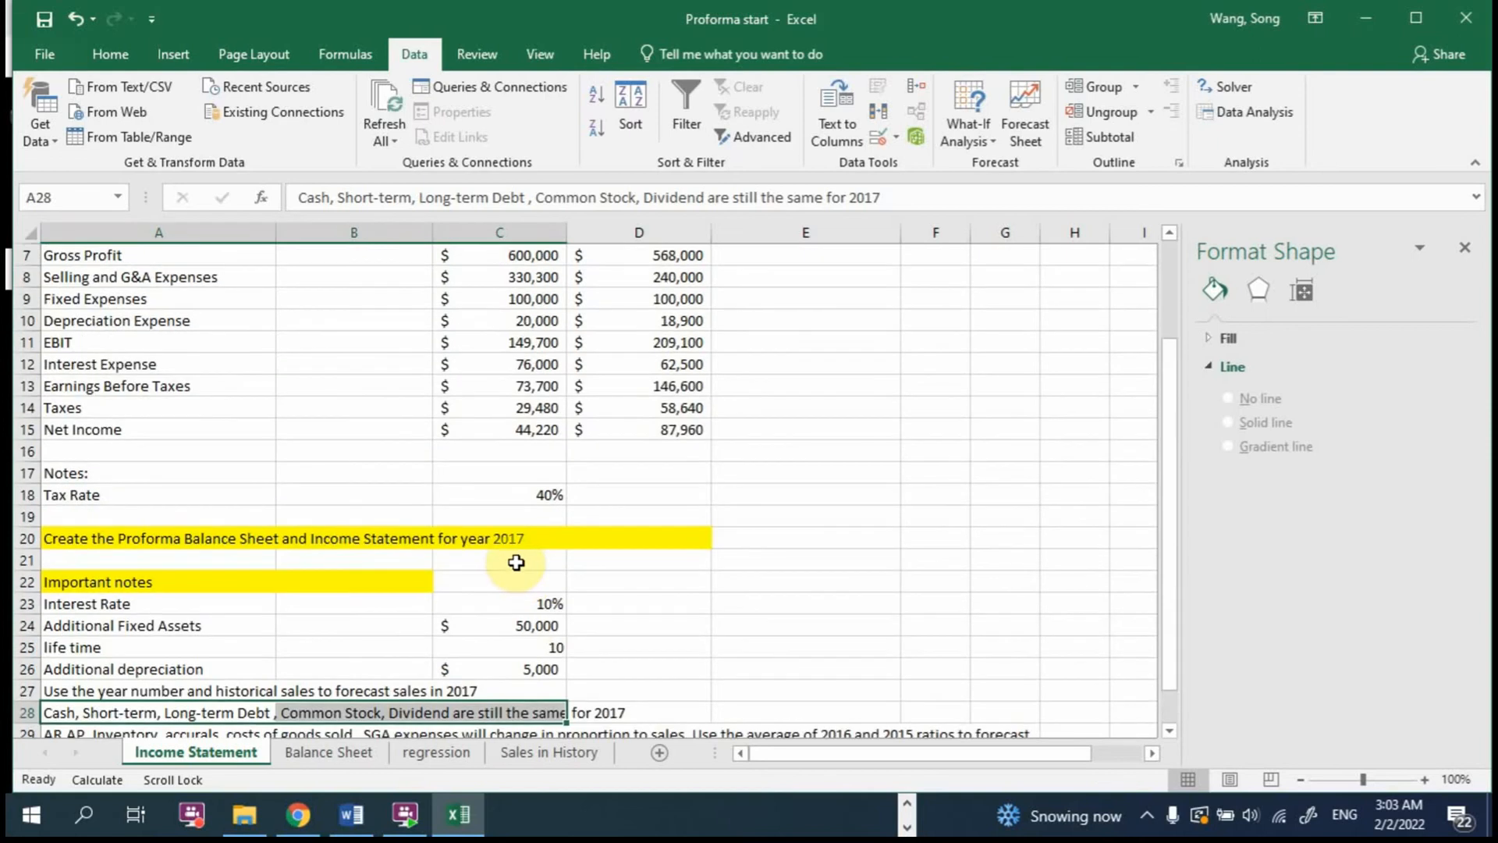
pyautogui.scroll(-2, 517, 561)
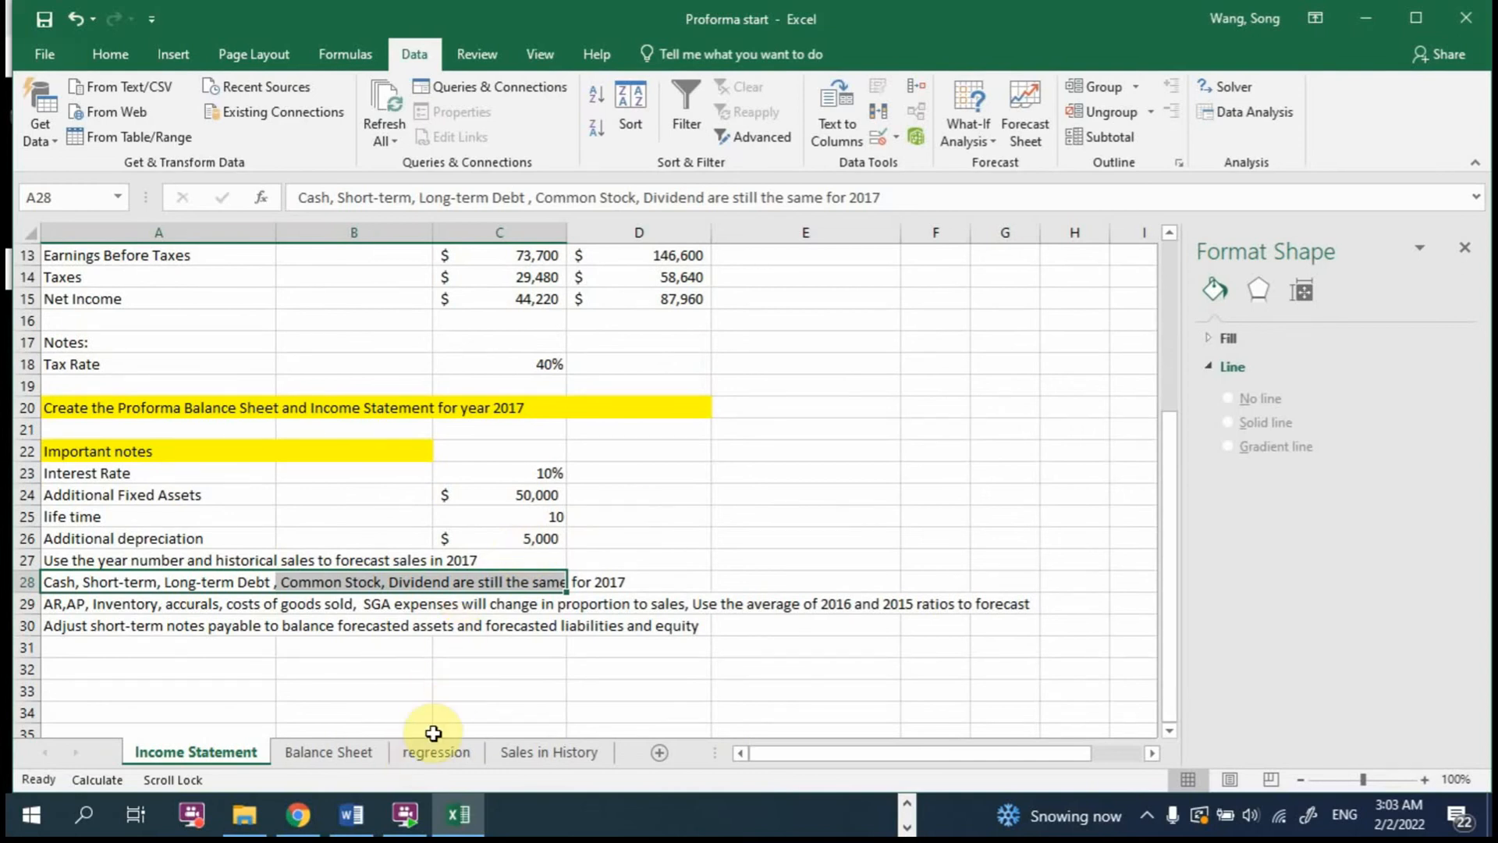
pyautogui.scroll(2, 434, 732)
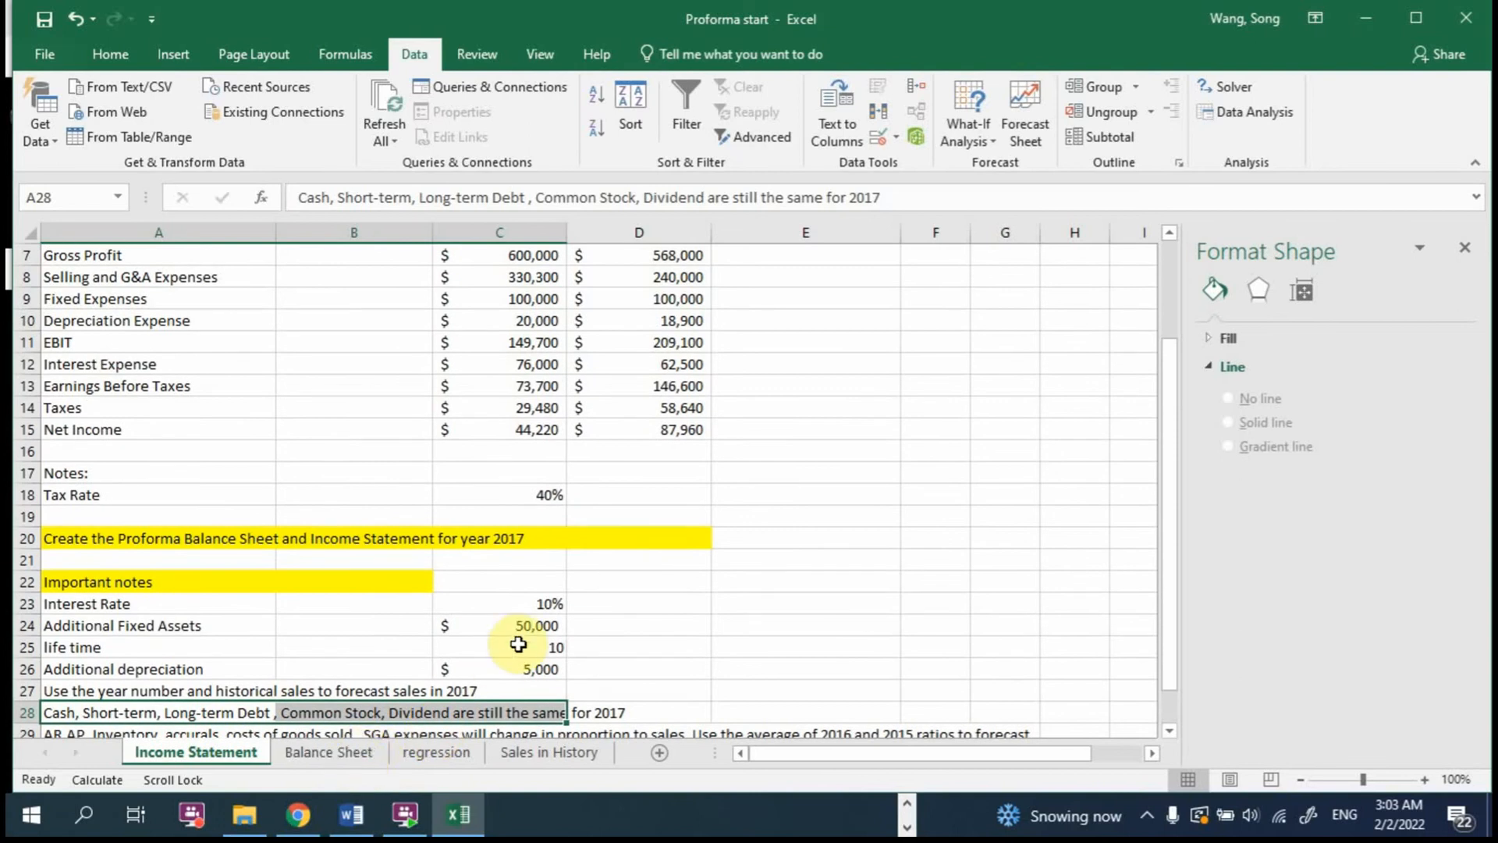
pyautogui.scroll(-2, 507, 635)
pyautogui.click(694, 515)
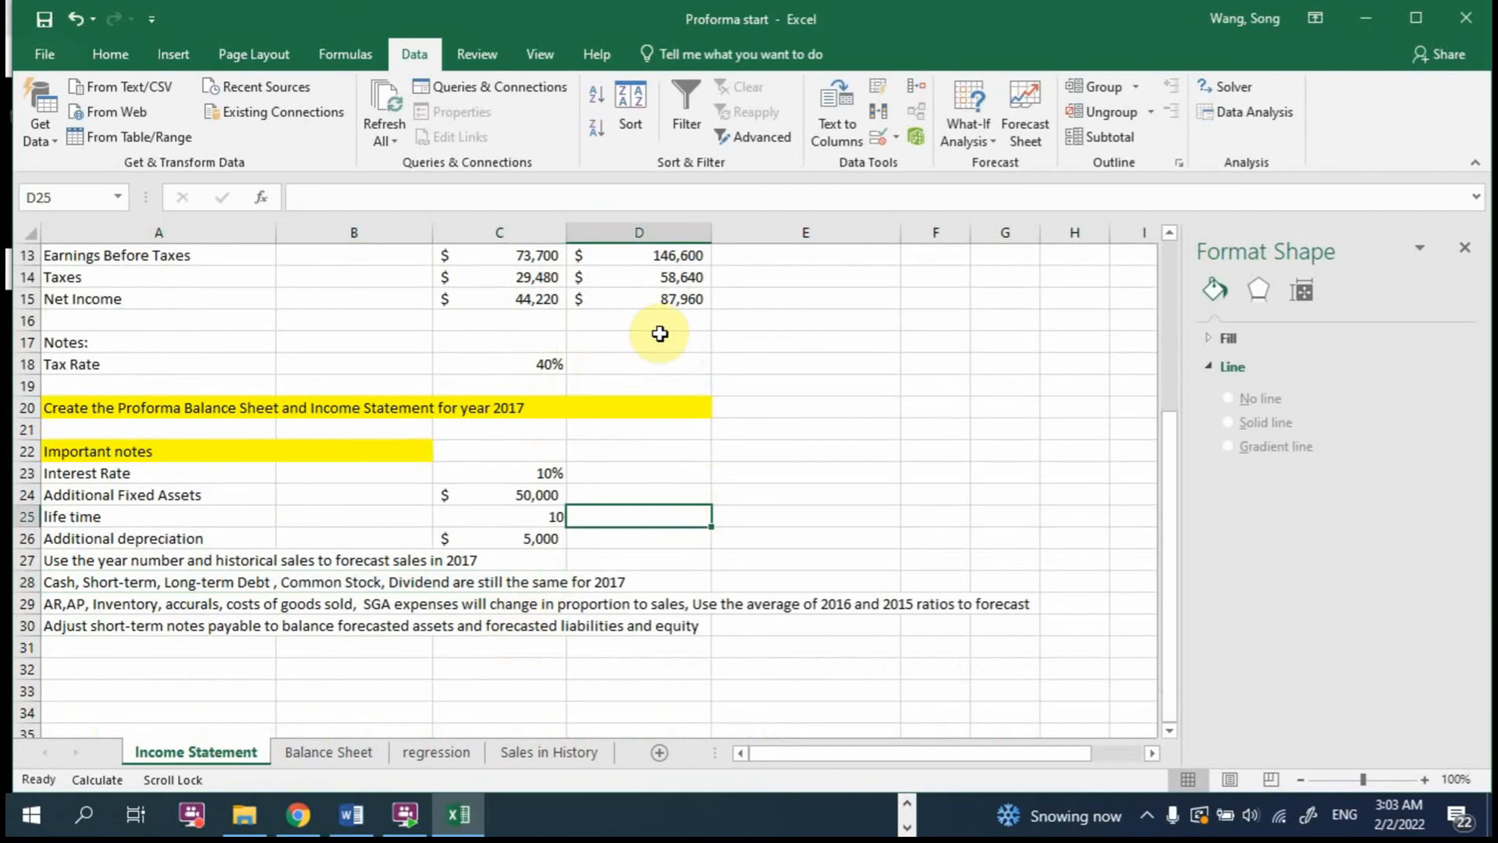
# Step: Enter the label "Dividend" in A16 of the Income Statement and put an outside border around C16
pyautogui.click(127, 318)
pyautogui.write('Dividend')
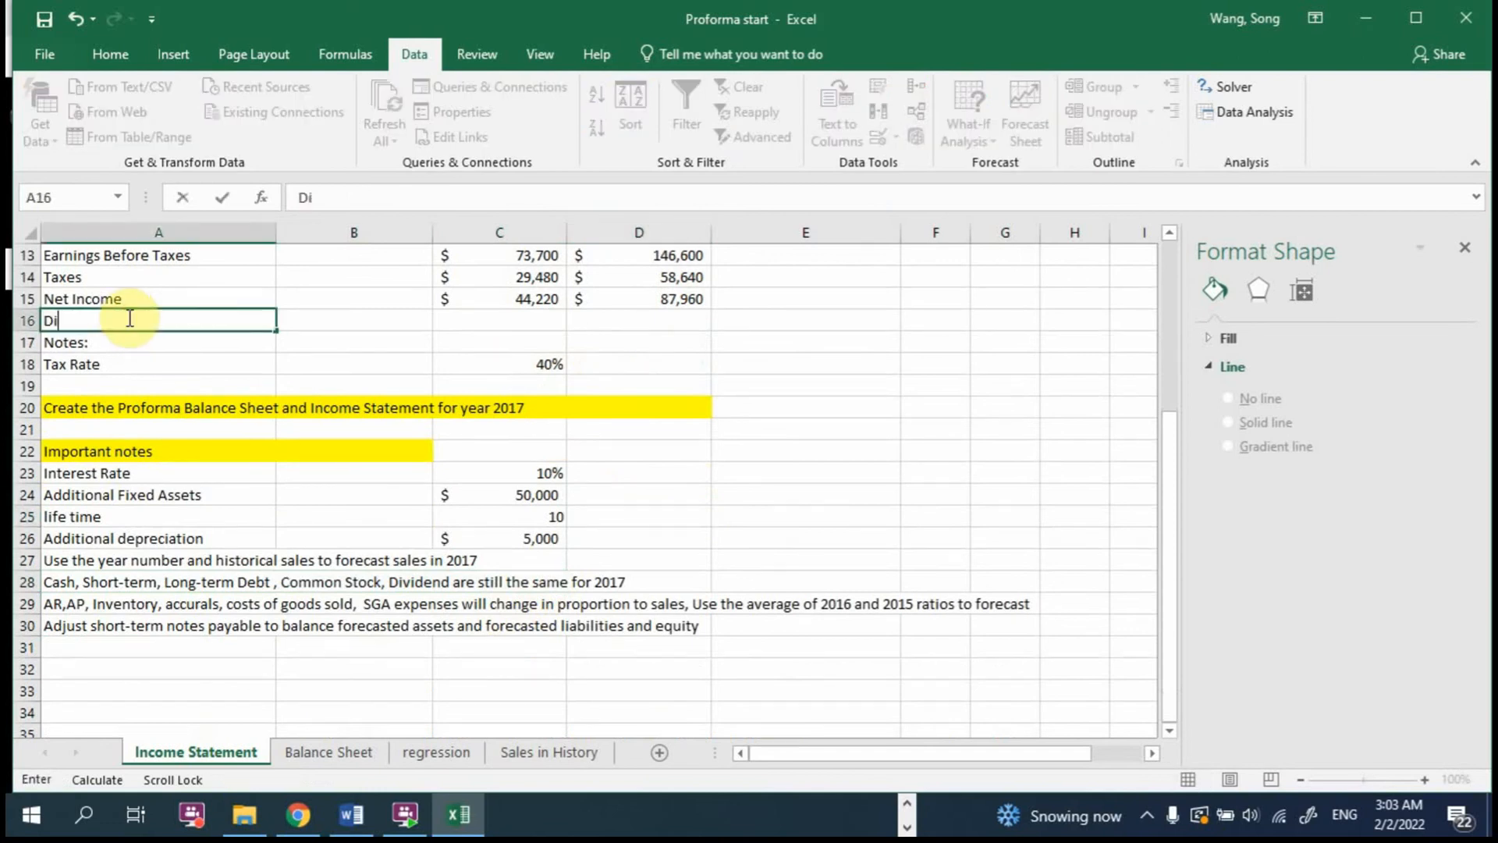
pyautogui.press('Return')
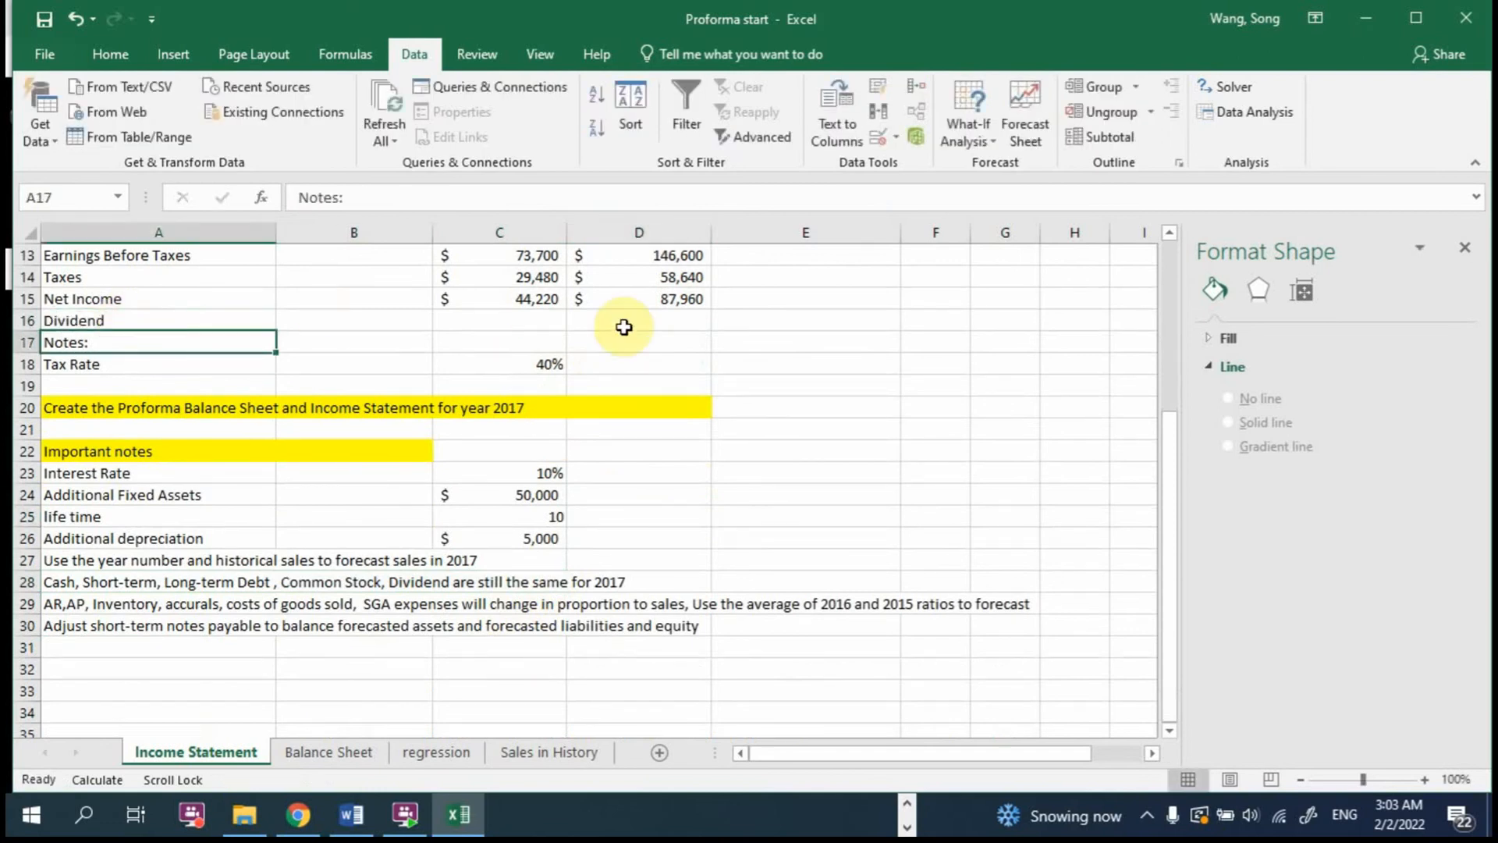
pyautogui.click(530, 321)
pyautogui.click(125, 49)
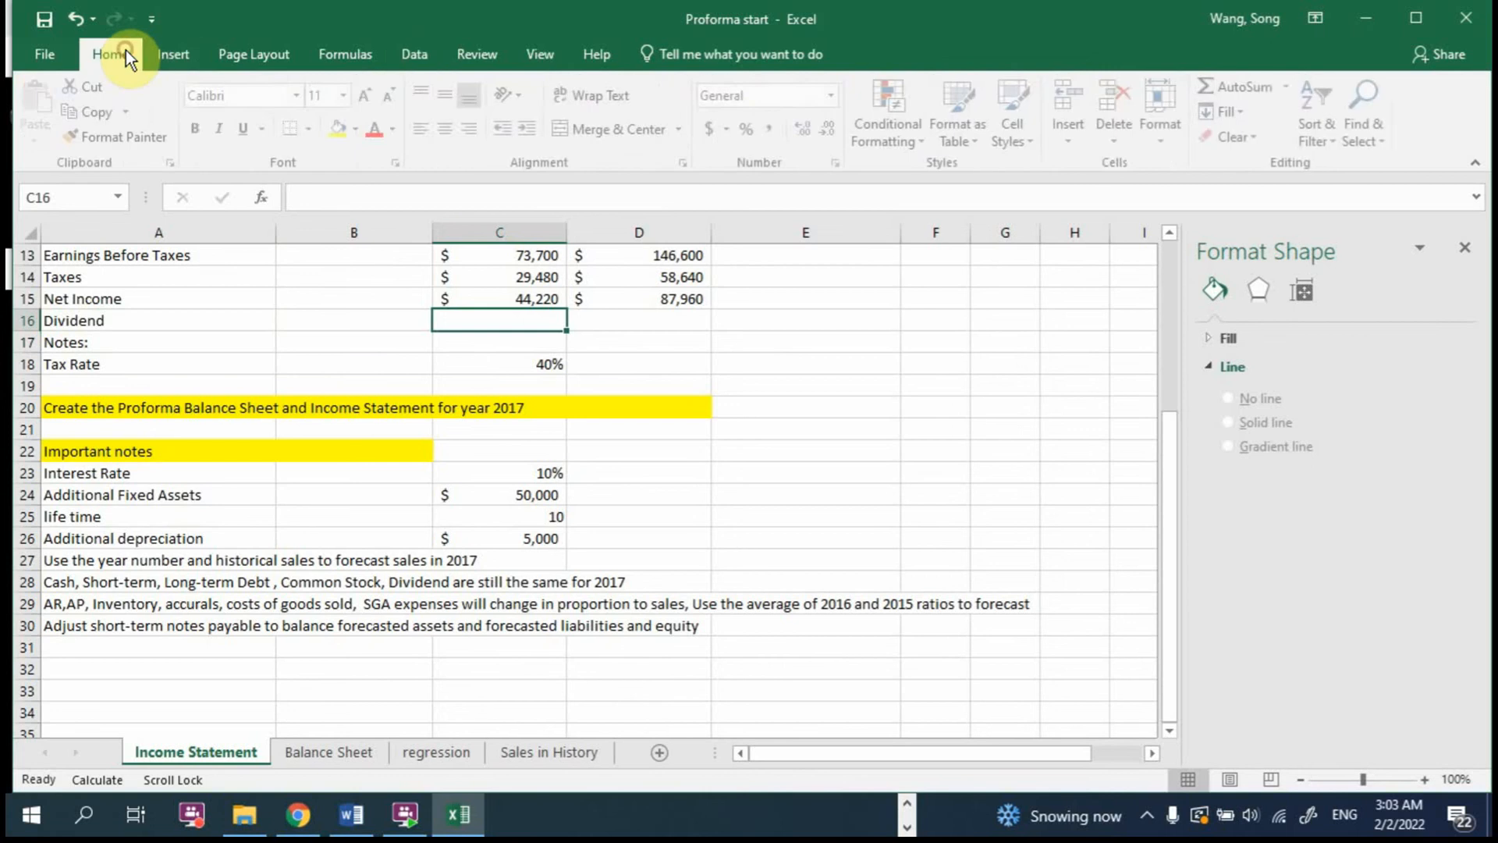
pyautogui.click(312, 127)
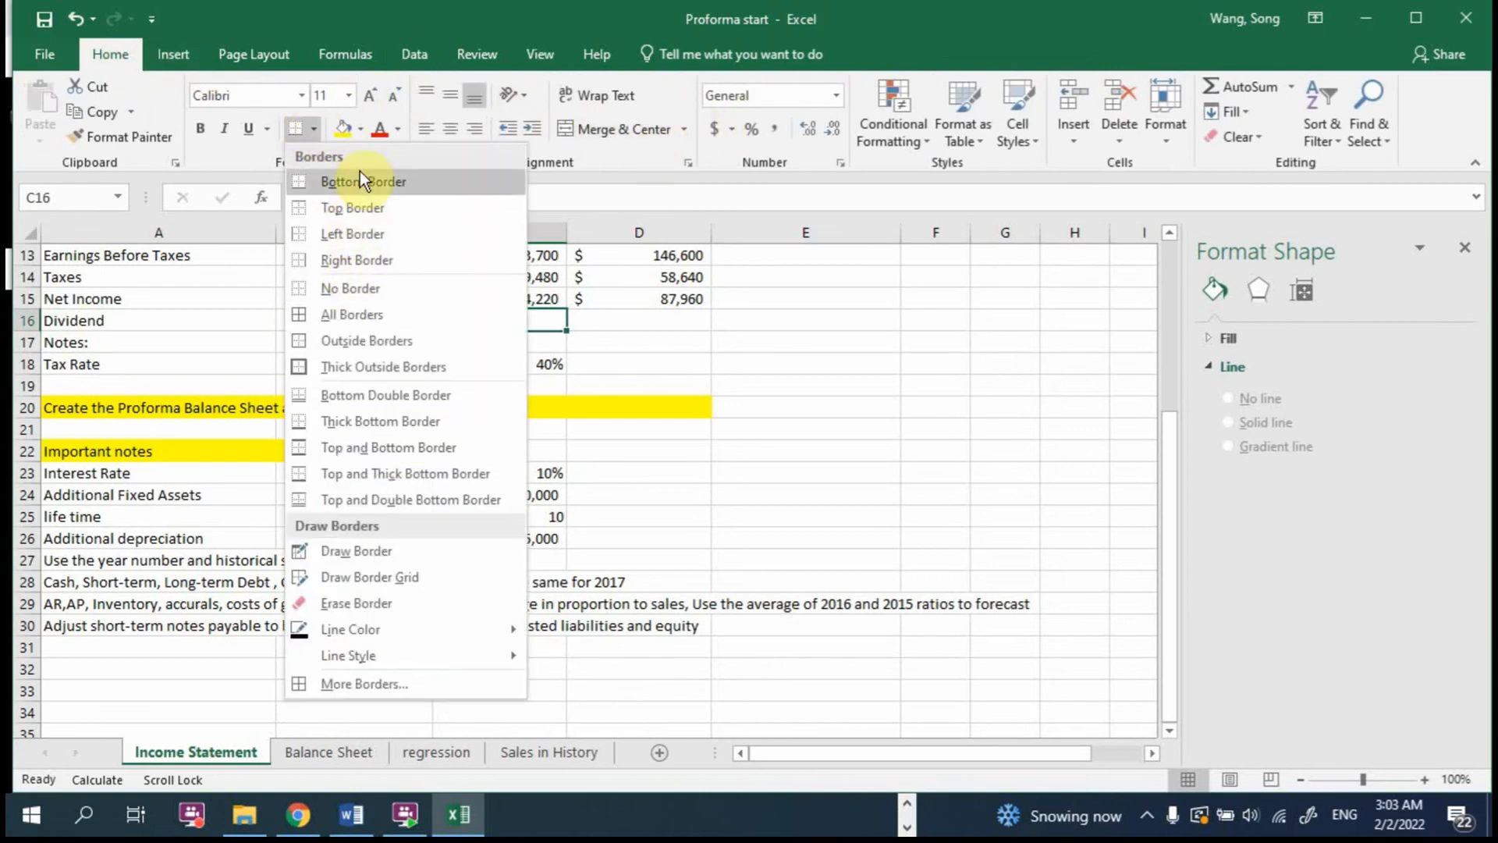
pyautogui.click(336, 341)
pyautogui.click(669, 343)
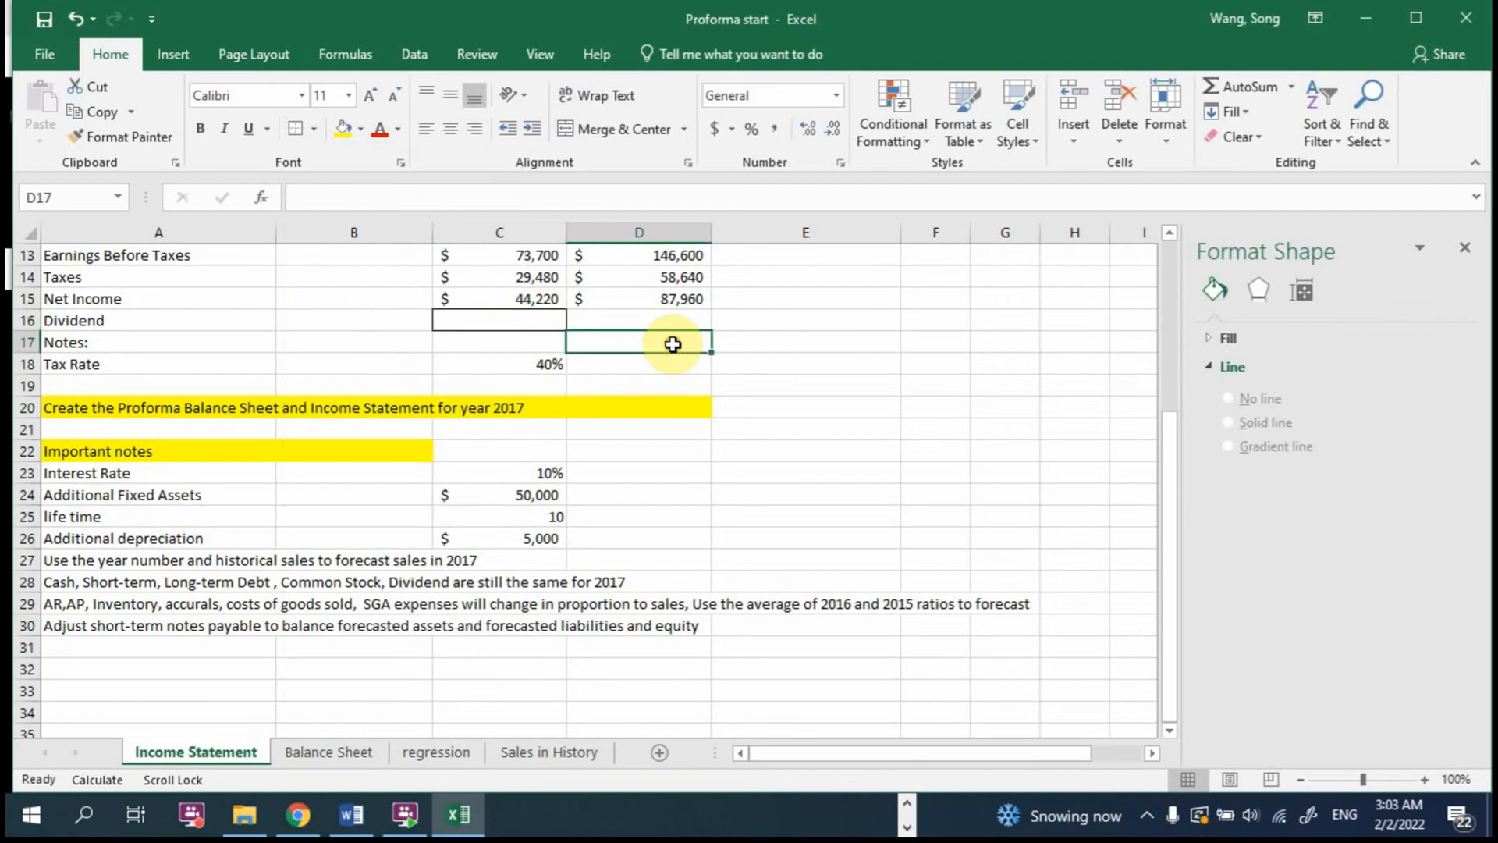
# Step: Enter the retained earnings relation "RE 2016=RE 2015+NI 2016- Div 2016" as a note in E16
pyautogui.scroll(2, 624, 374)
pyautogui.click(827, 456)
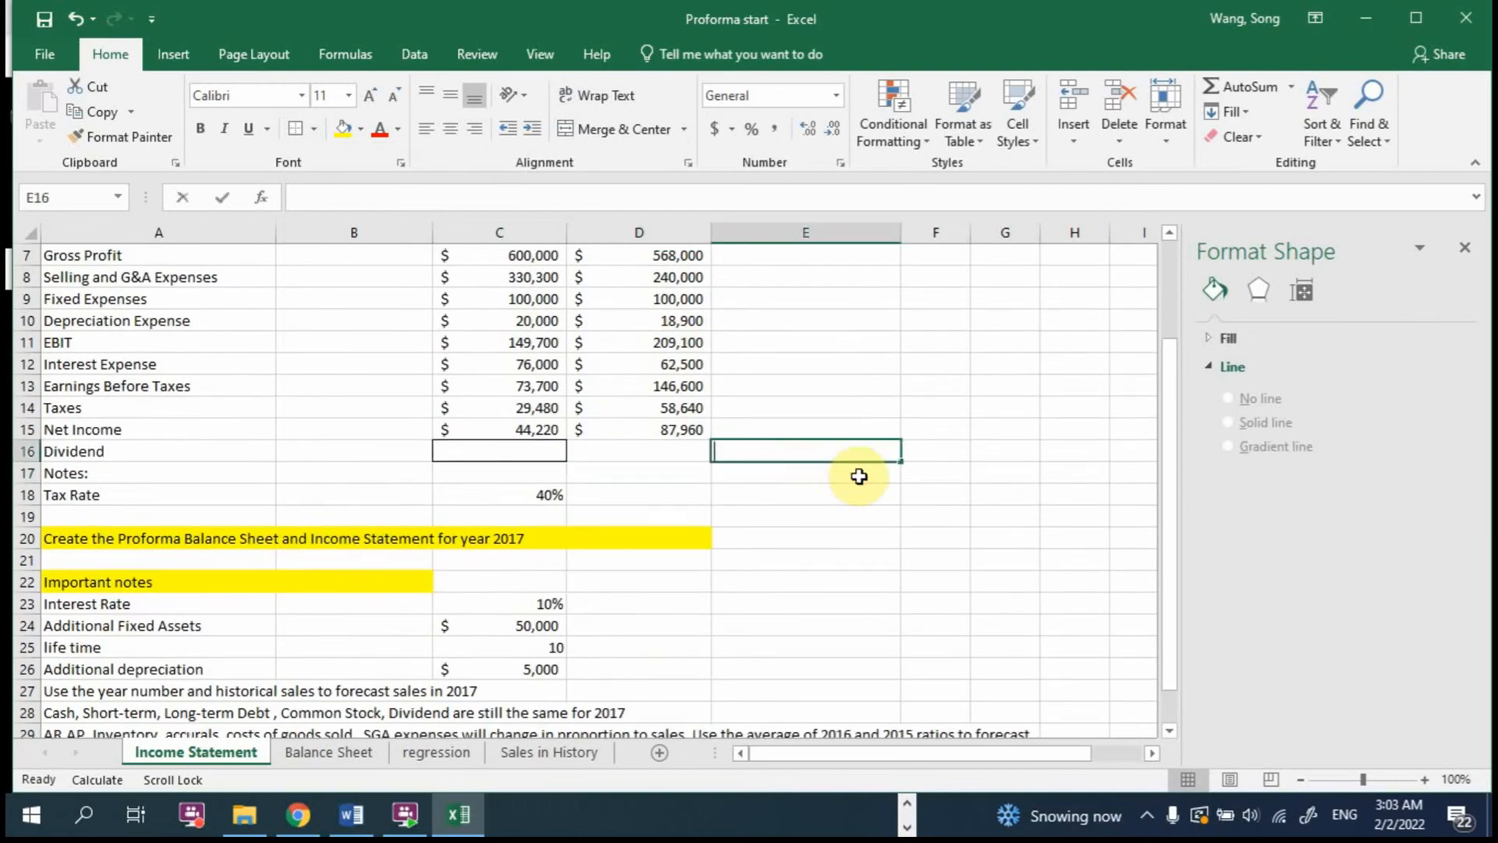
pyautogui.write('RE ')
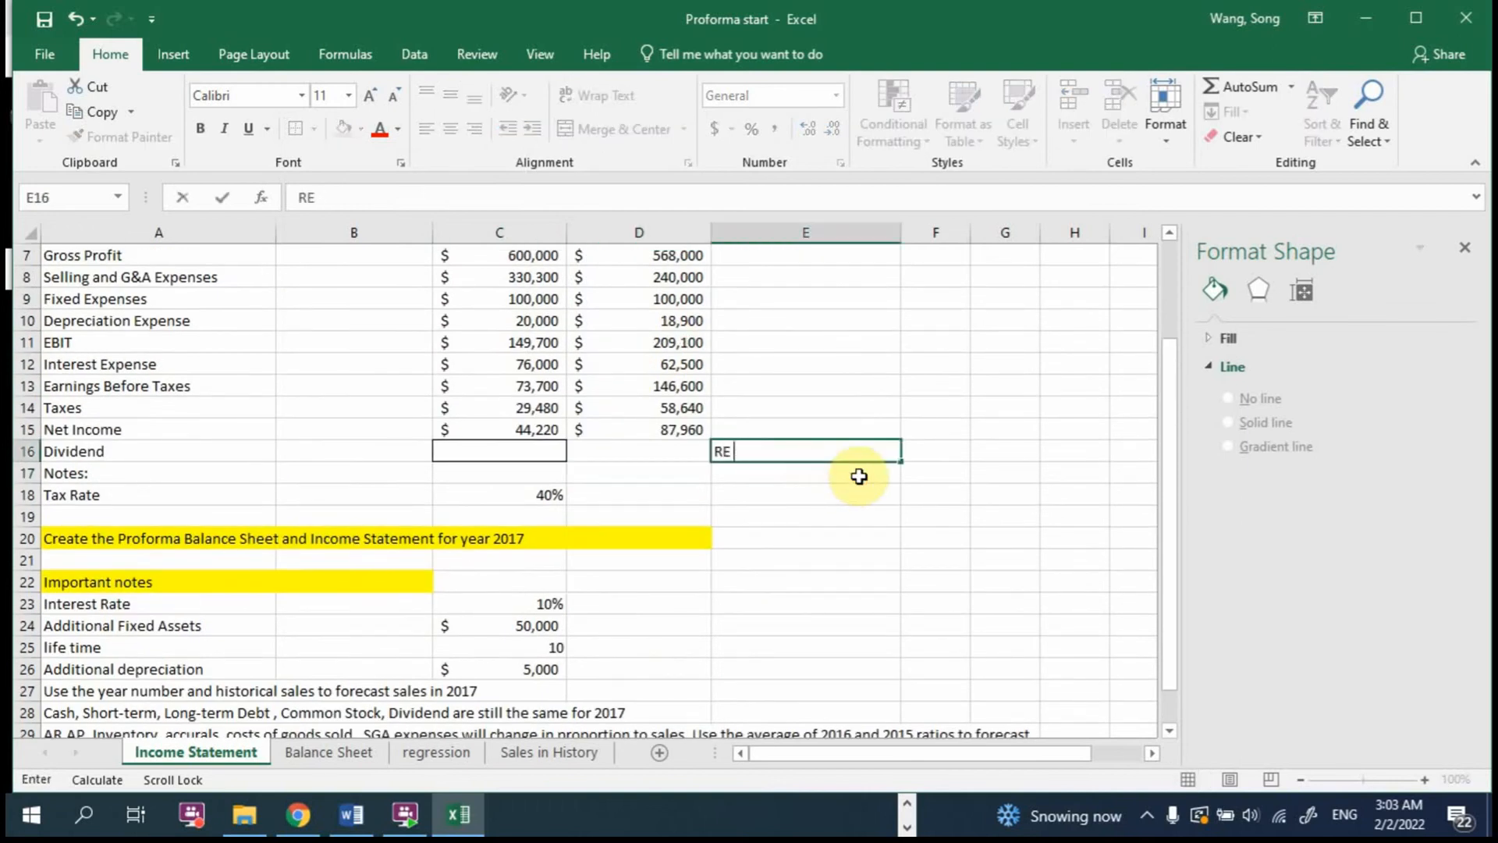
pyautogui.write('2016=RE 2015+NI 2016- Div 2016')
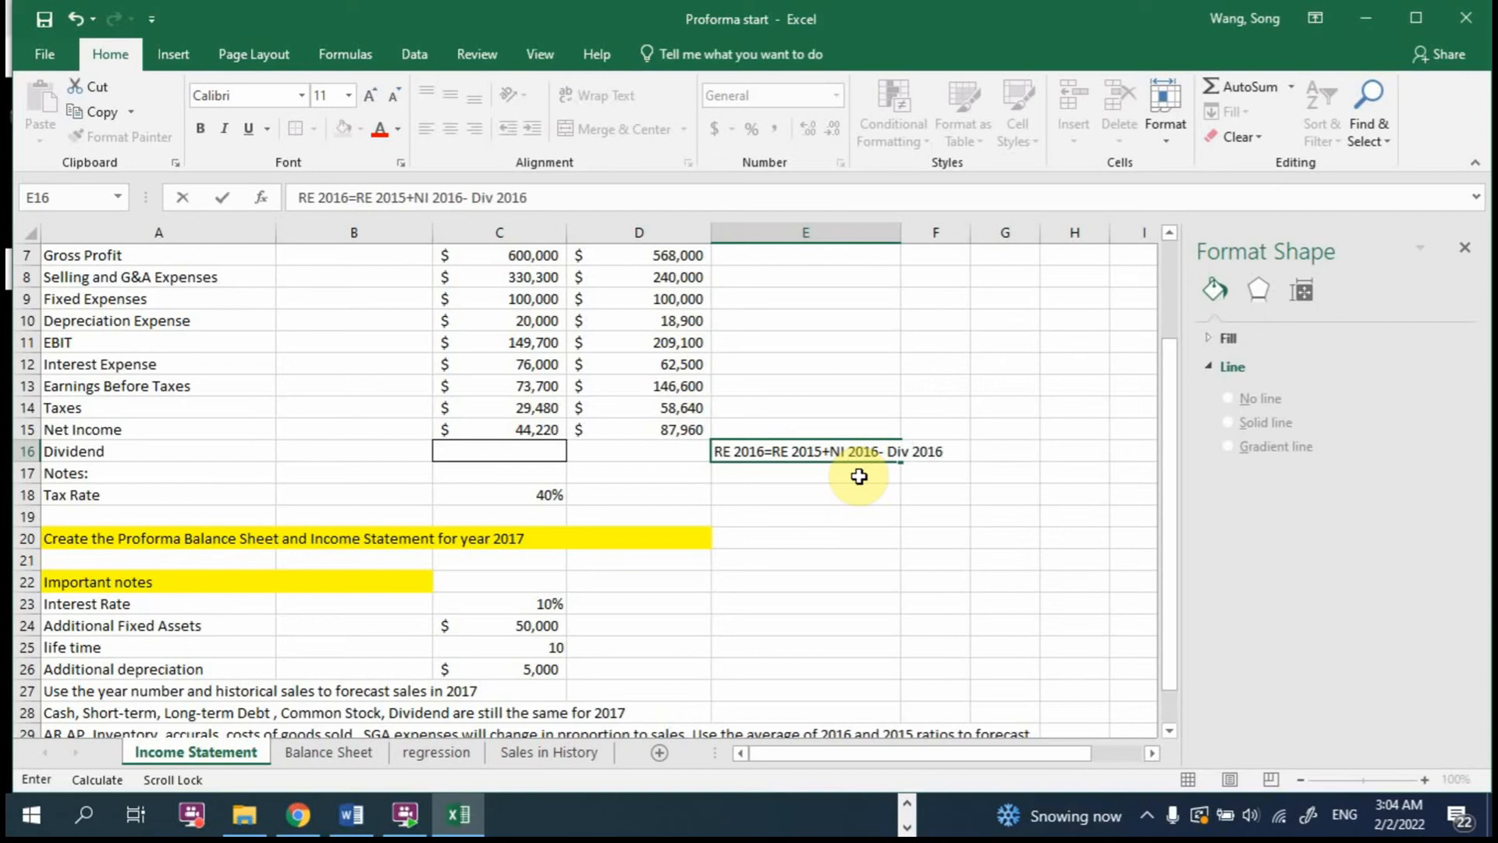
pyautogui.press('Return')
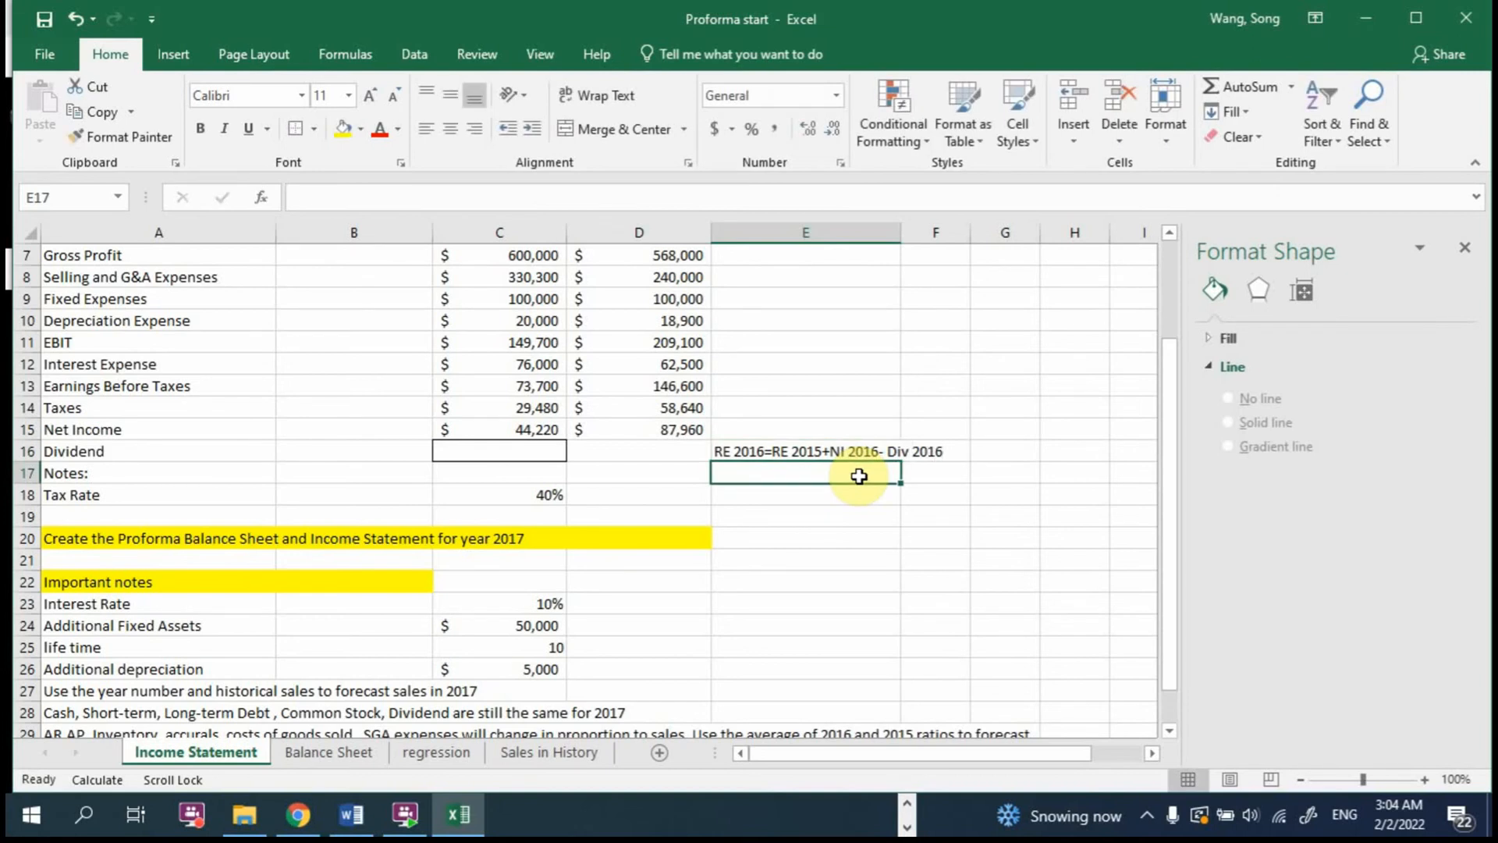
# Step: Close the Format Shape pane and enter the dividend relation "Div 2016 = RE 15+NI 2016- RE 2016" in E17
pyautogui.click(1464, 252)
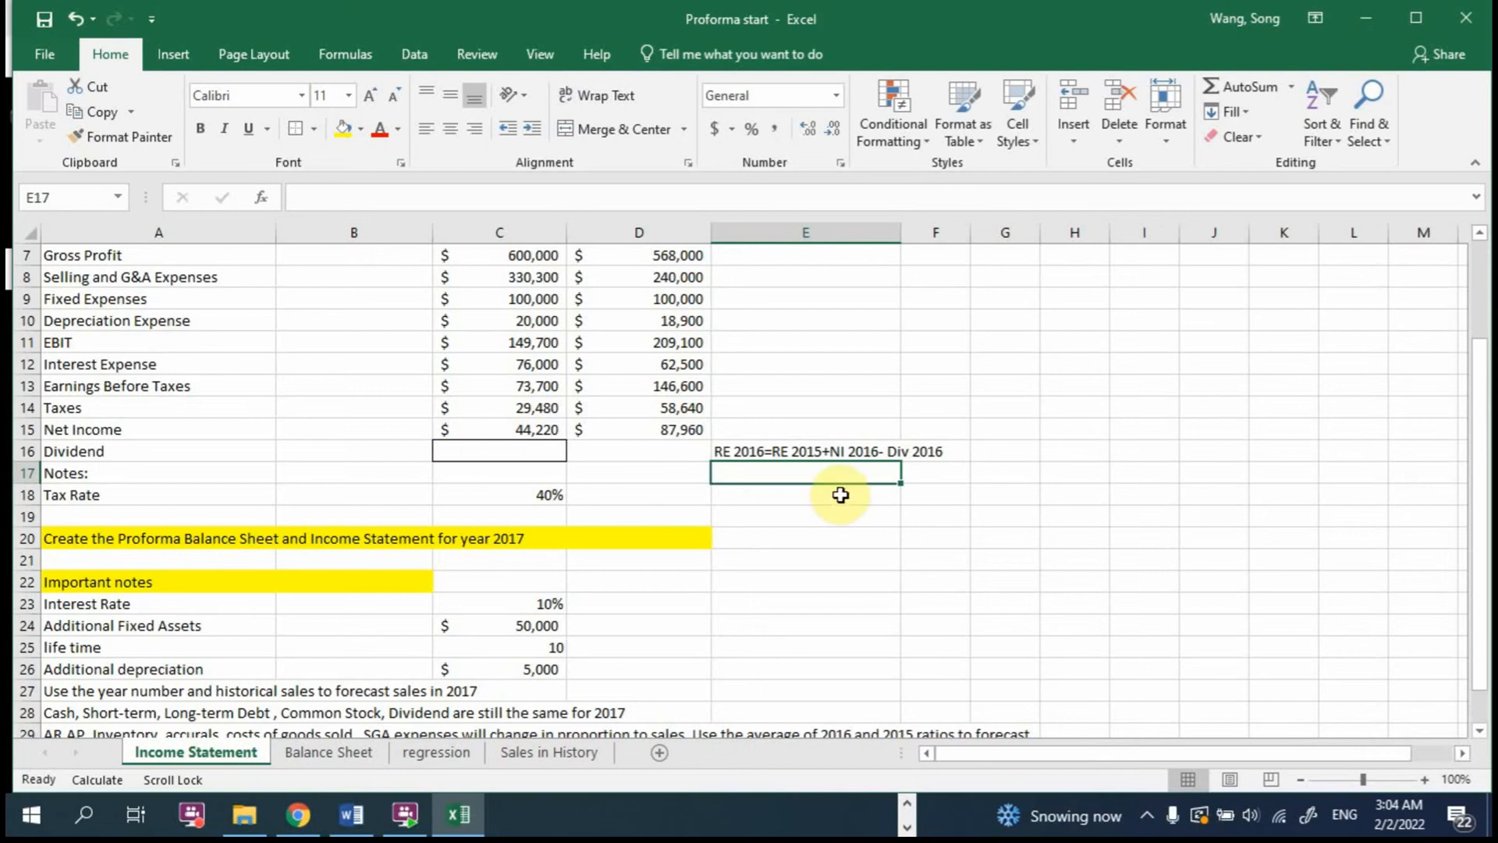
pyautogui.write('Div 2')
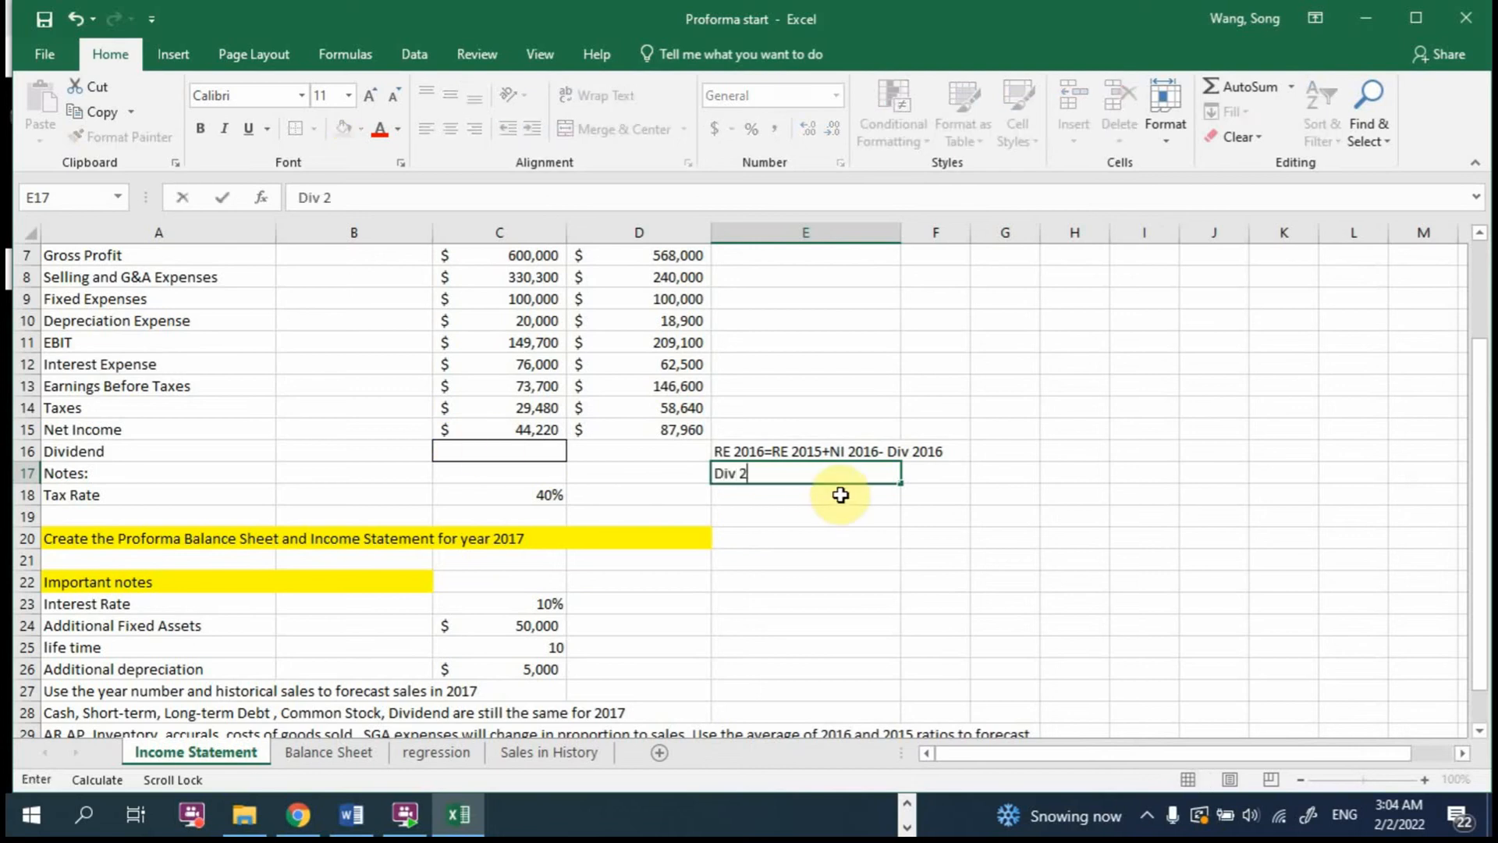
pyautogui.write('016 = RE 15+N')
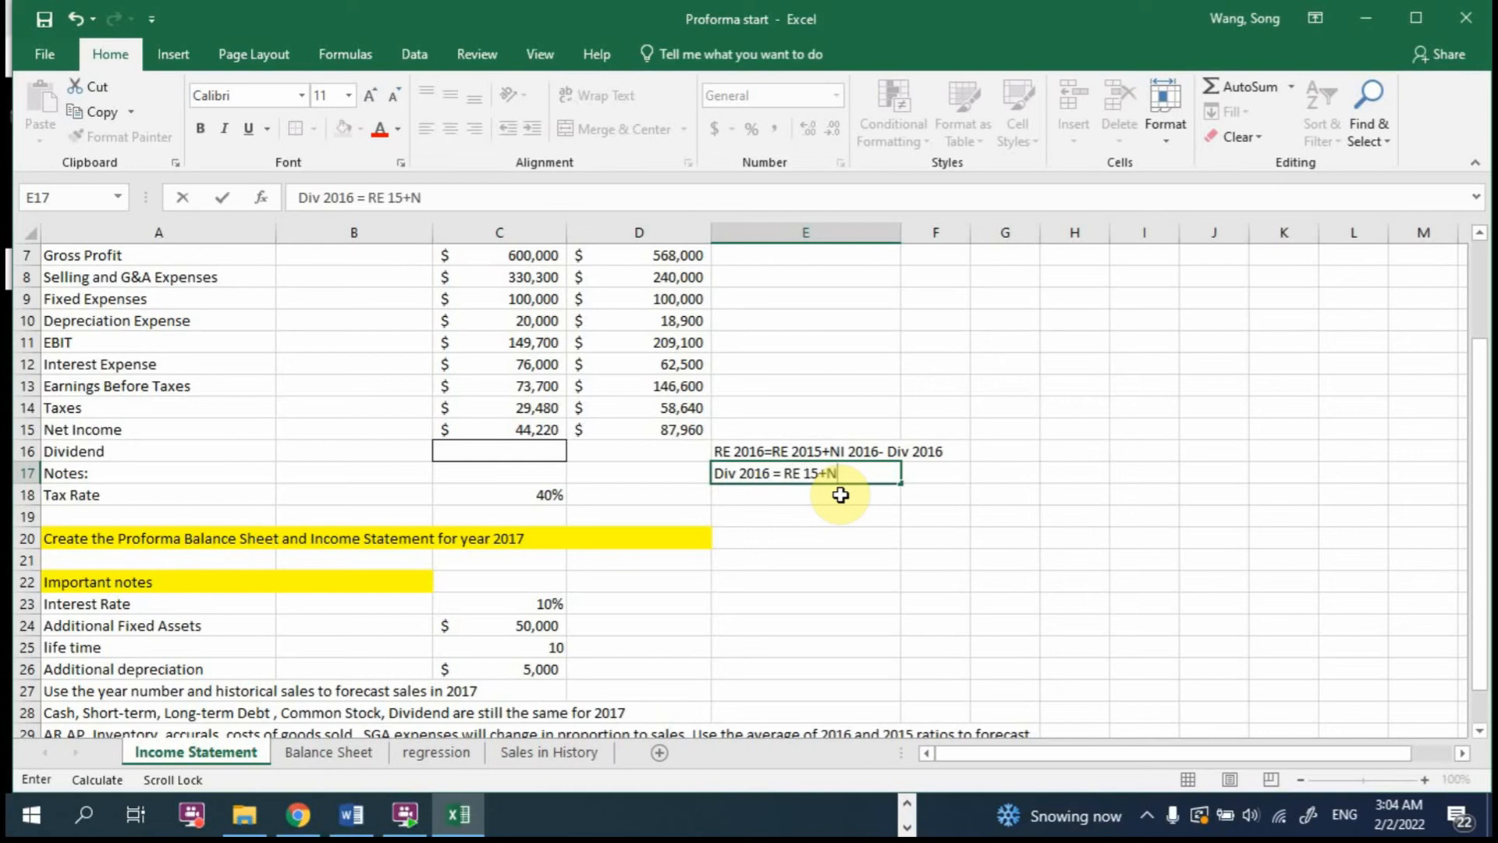
pyautogui.write('I 2016- RE 2')
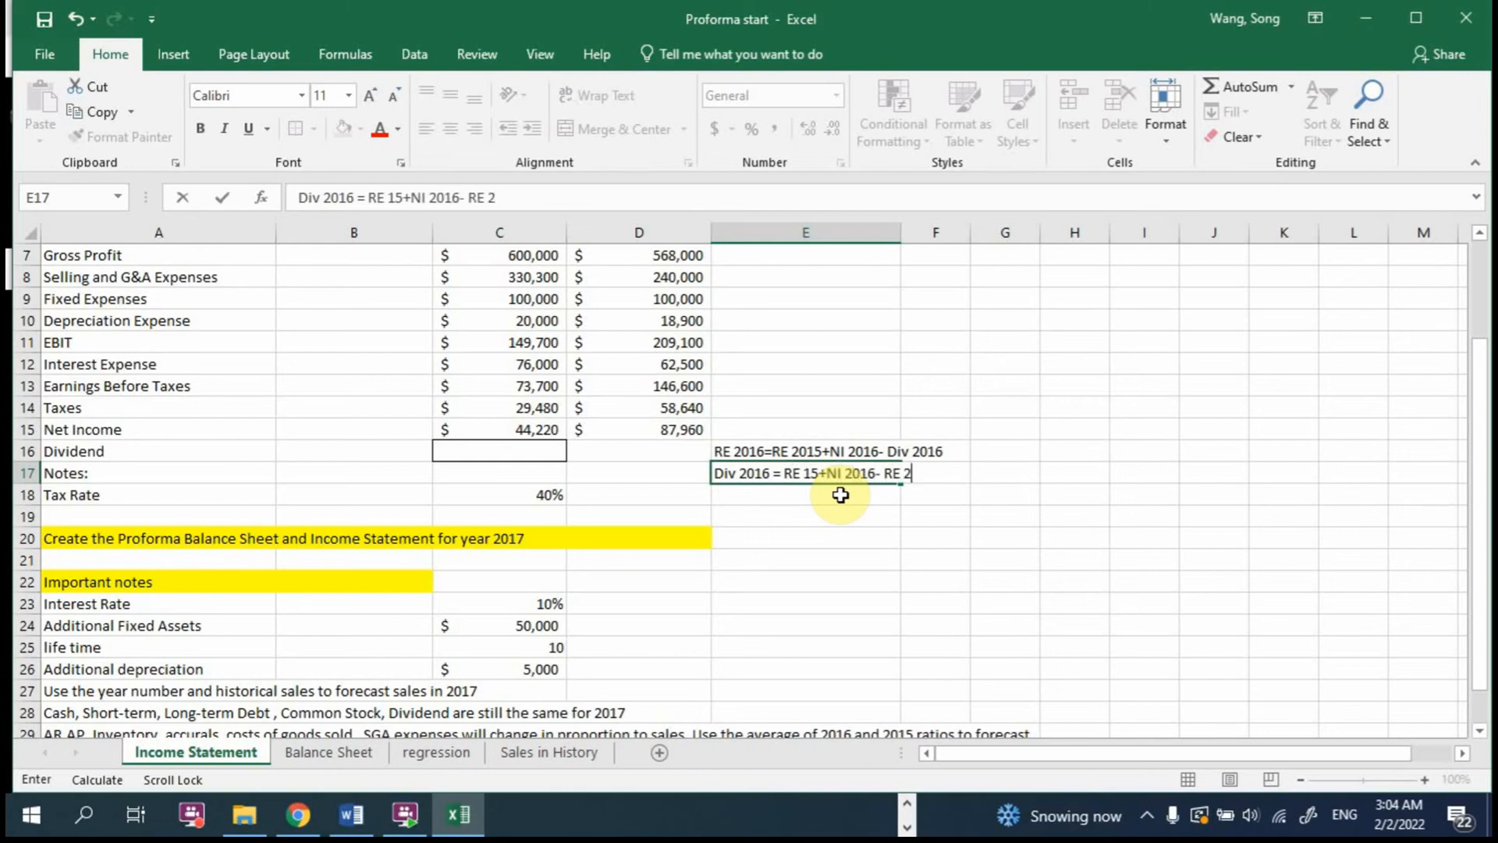
pyautogui.write('0156')
pyautogui.press('Return')
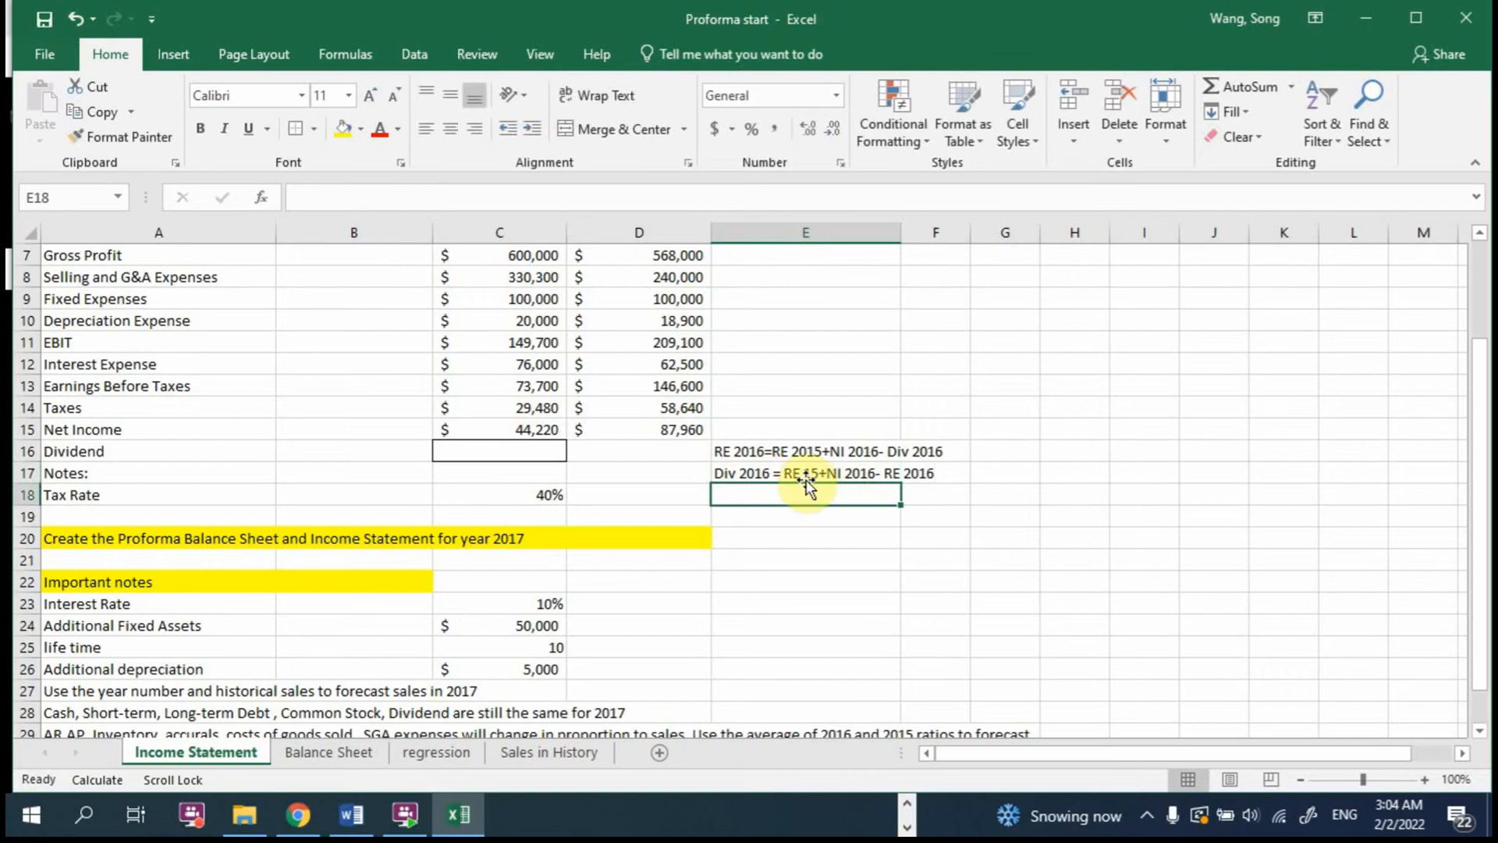
# Step: Enter the 2016 dividend formula =C15+'Balance Sheet'!C21-'Balance Sheet'!D21 in C16 of the Income Statement and check it
pyautogui.click(518, 448)
pyautogui.write('=')
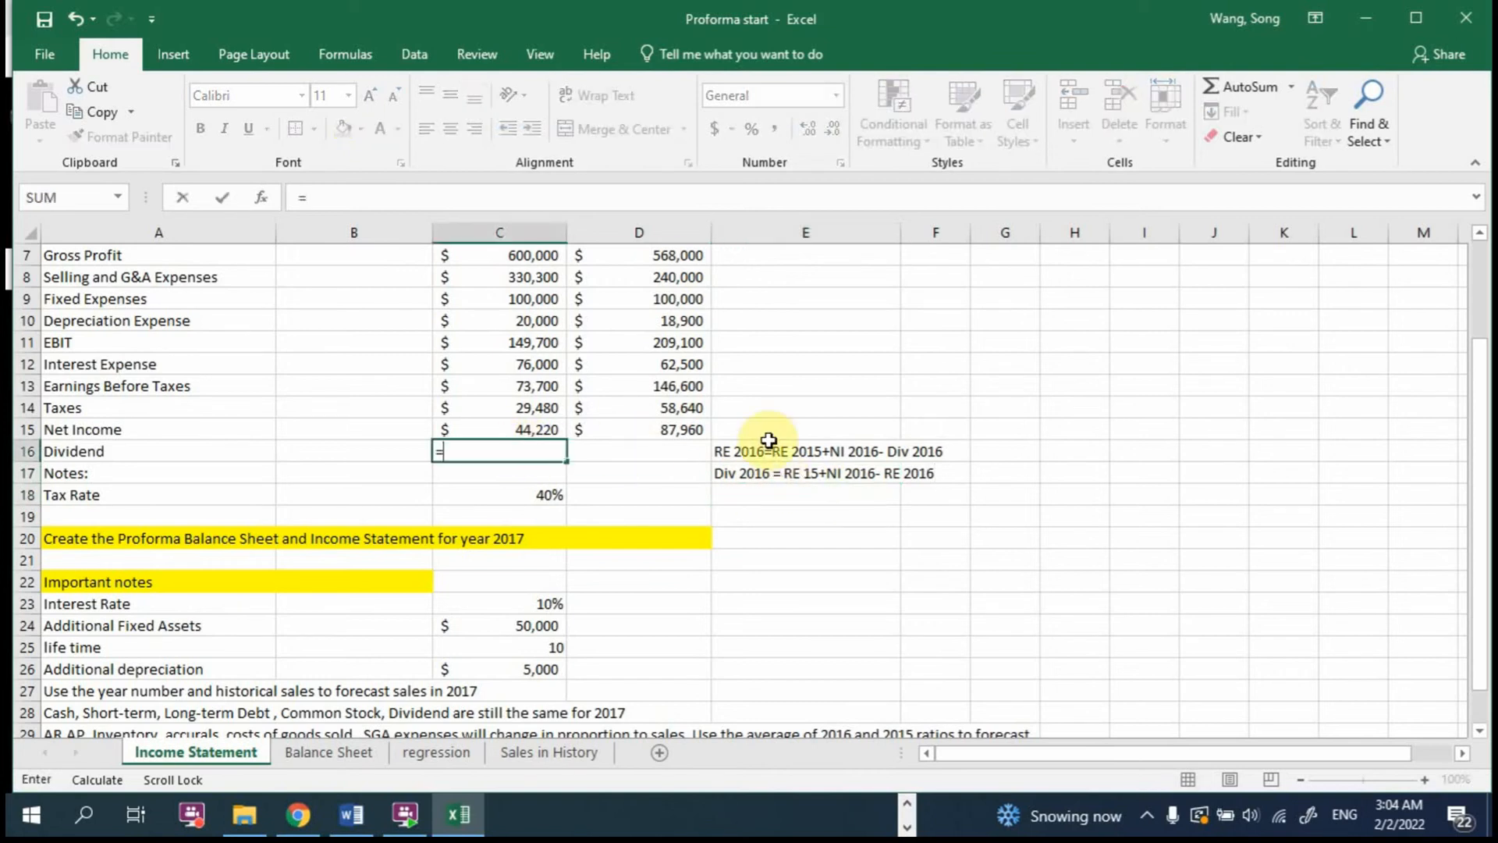
pyautogui.click(511, 423)
pyautogui.write('+')
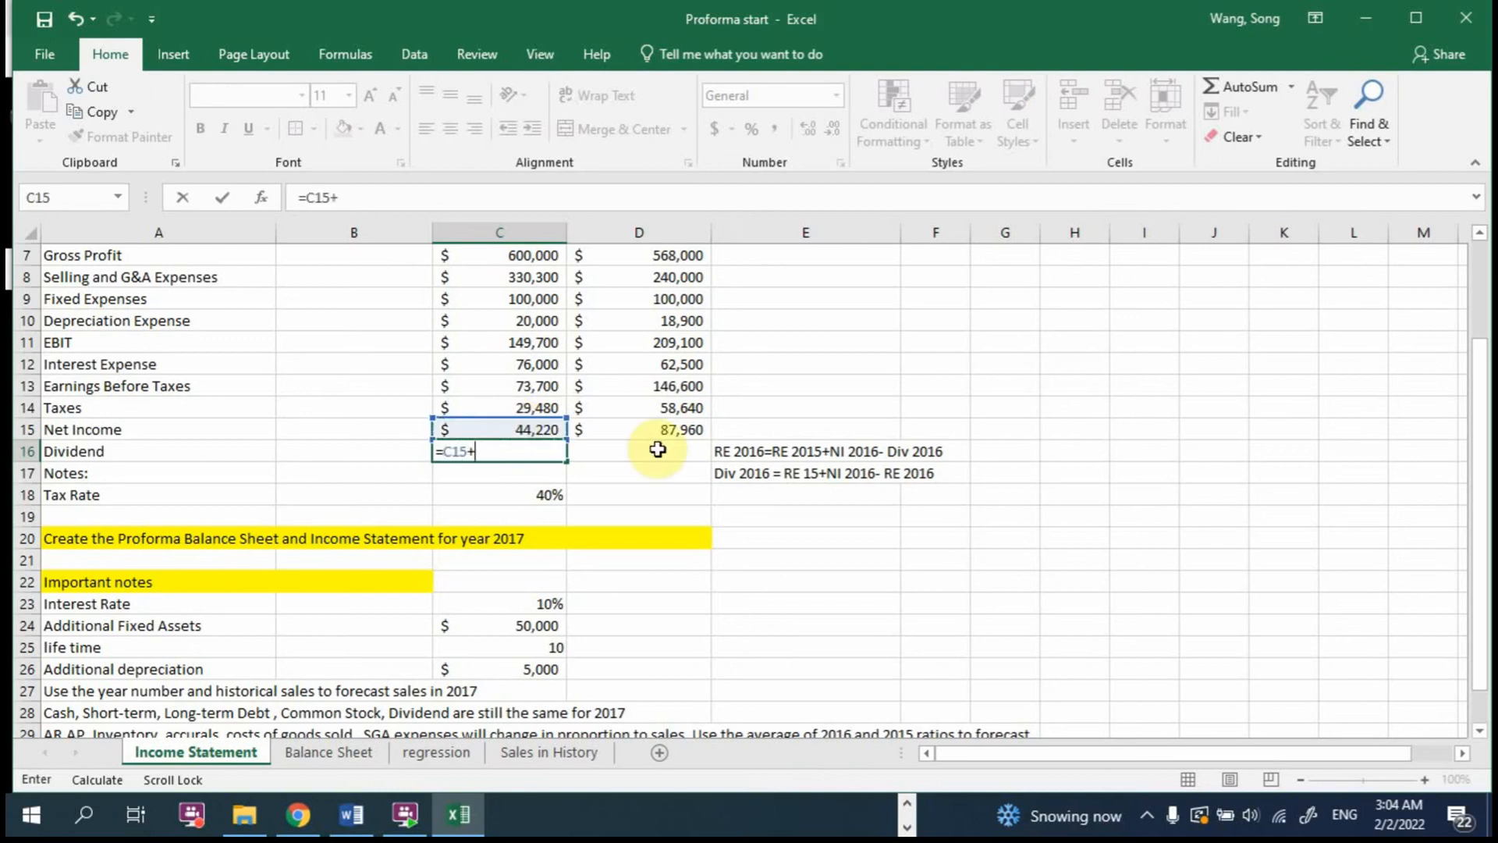
pyautogui.click(322, 752)
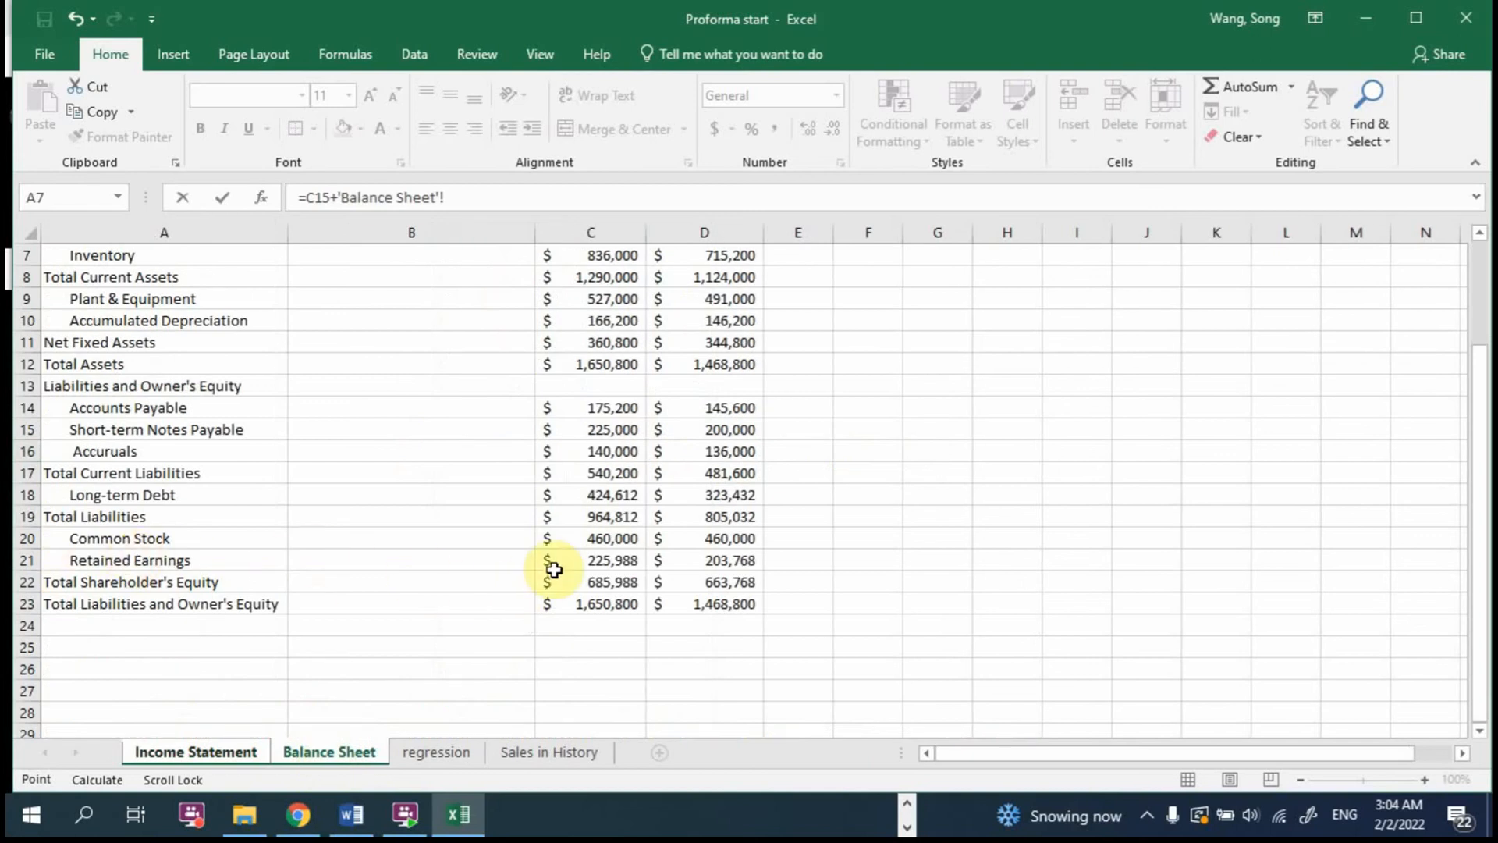
pyautogui.click(580, 561)
pyautogui.scroll(2, 772, 572)
pyautogui.scroll(-2, 768, 569)
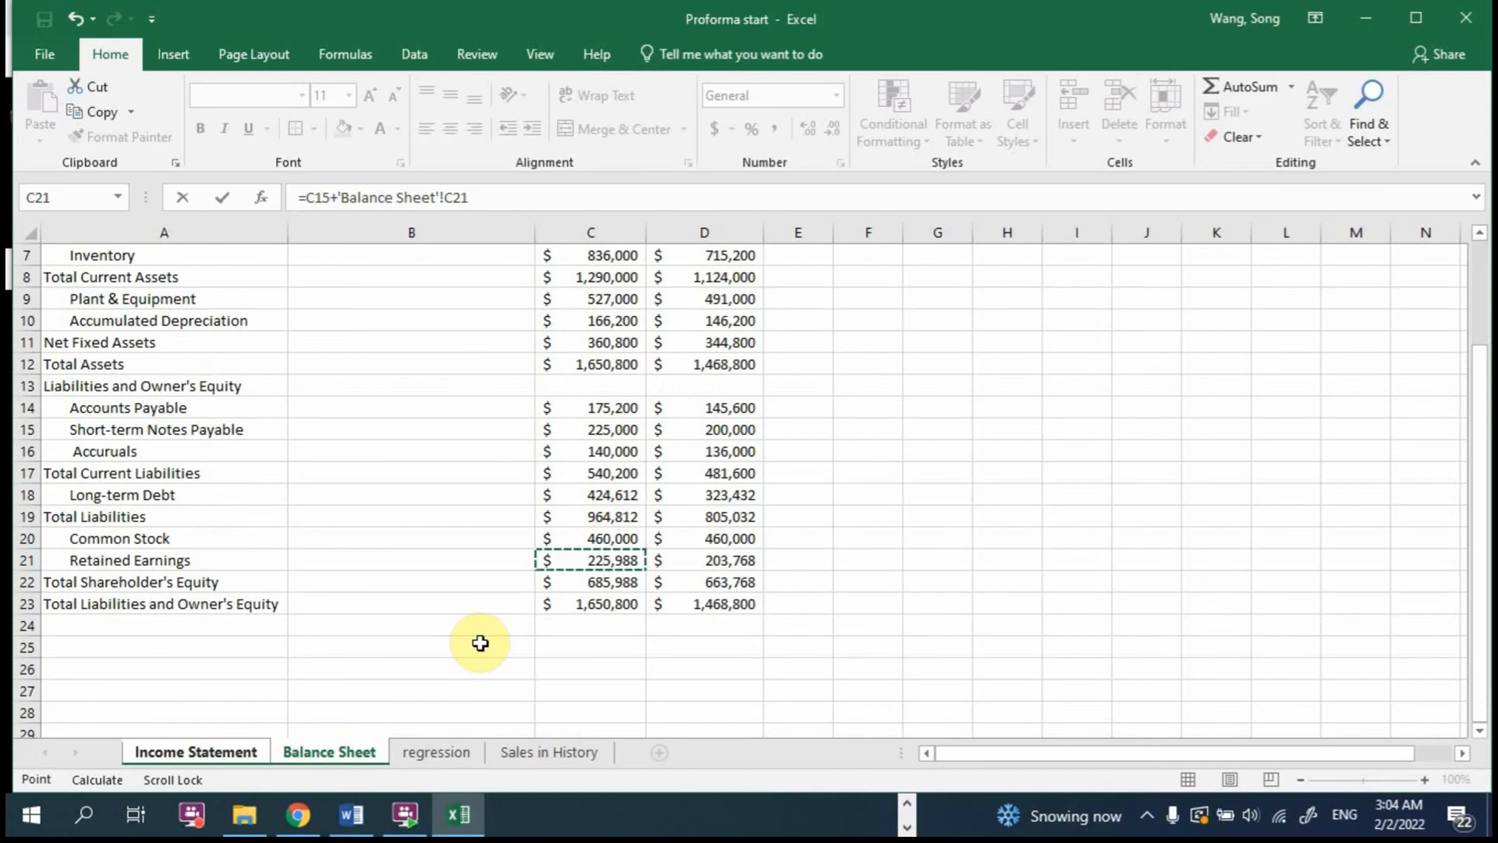
pyautogui.write('-')
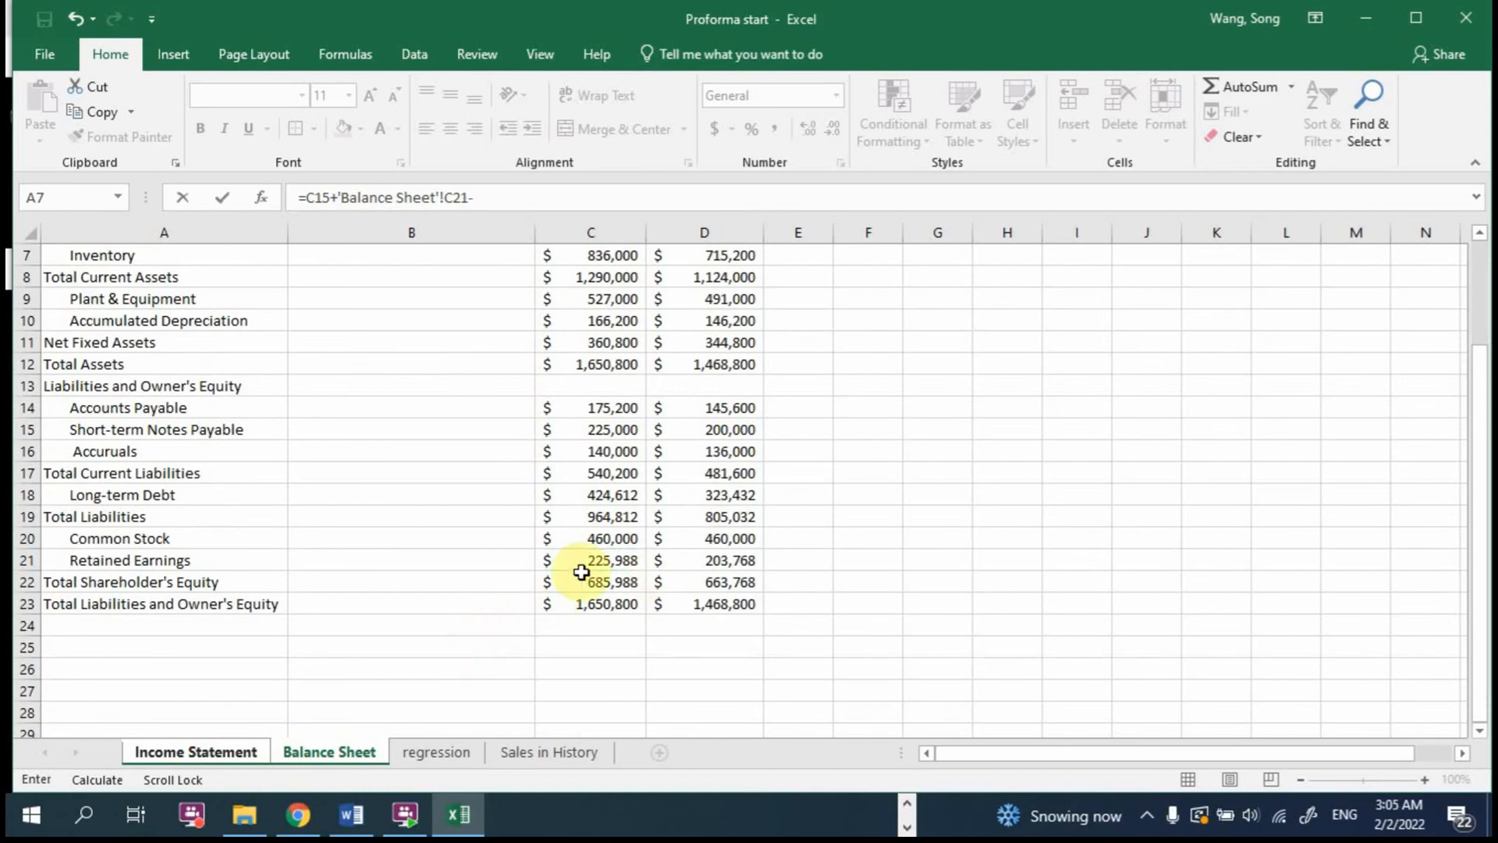
pyautogui.hotkey('alt', 'Tab')
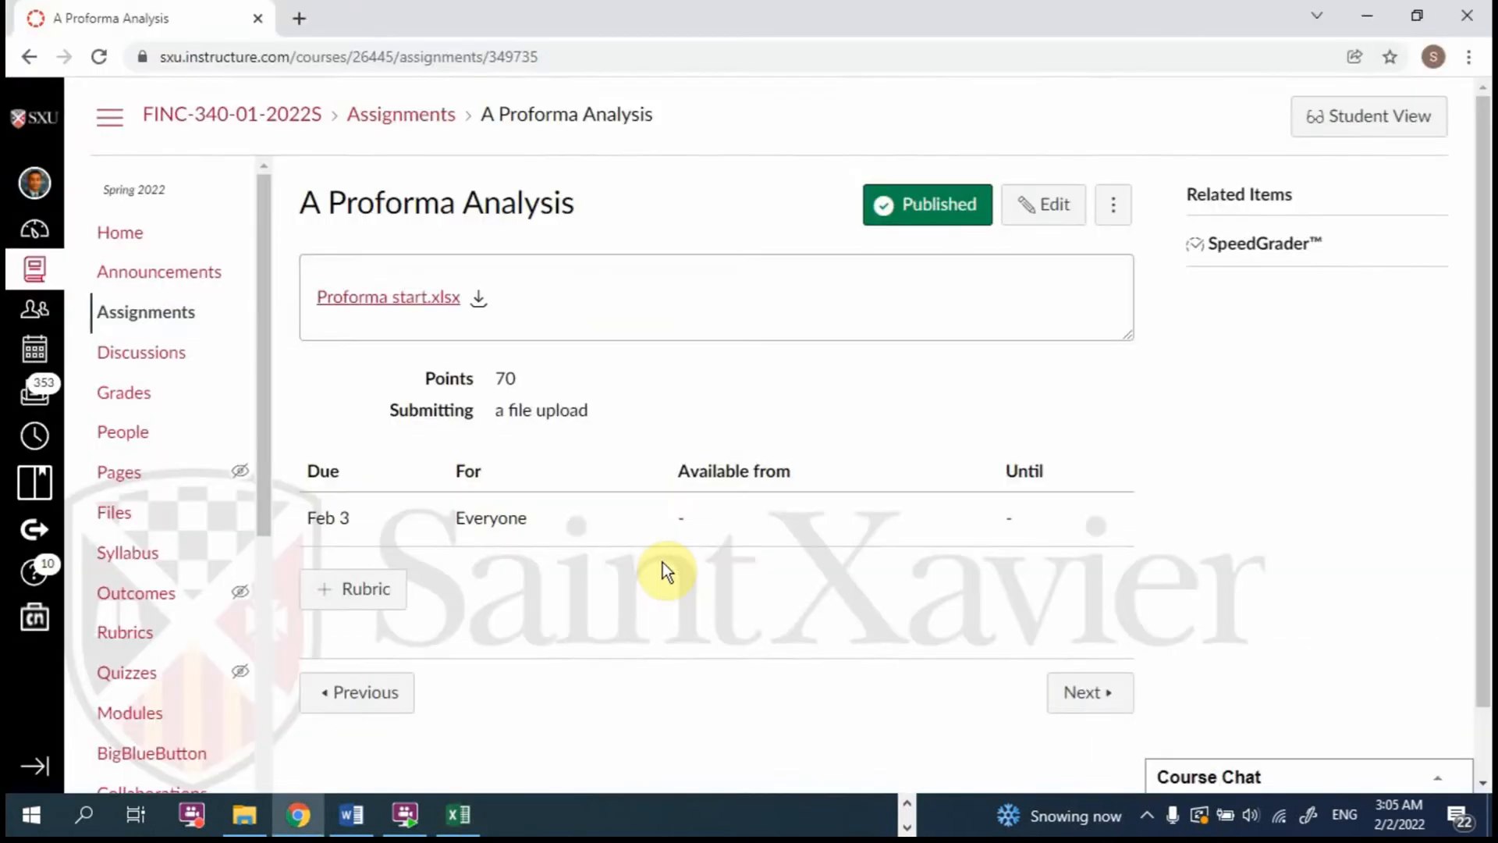
pyautogui.hotkey('alt', 'Tab')
pyautogui.click(686, 555)
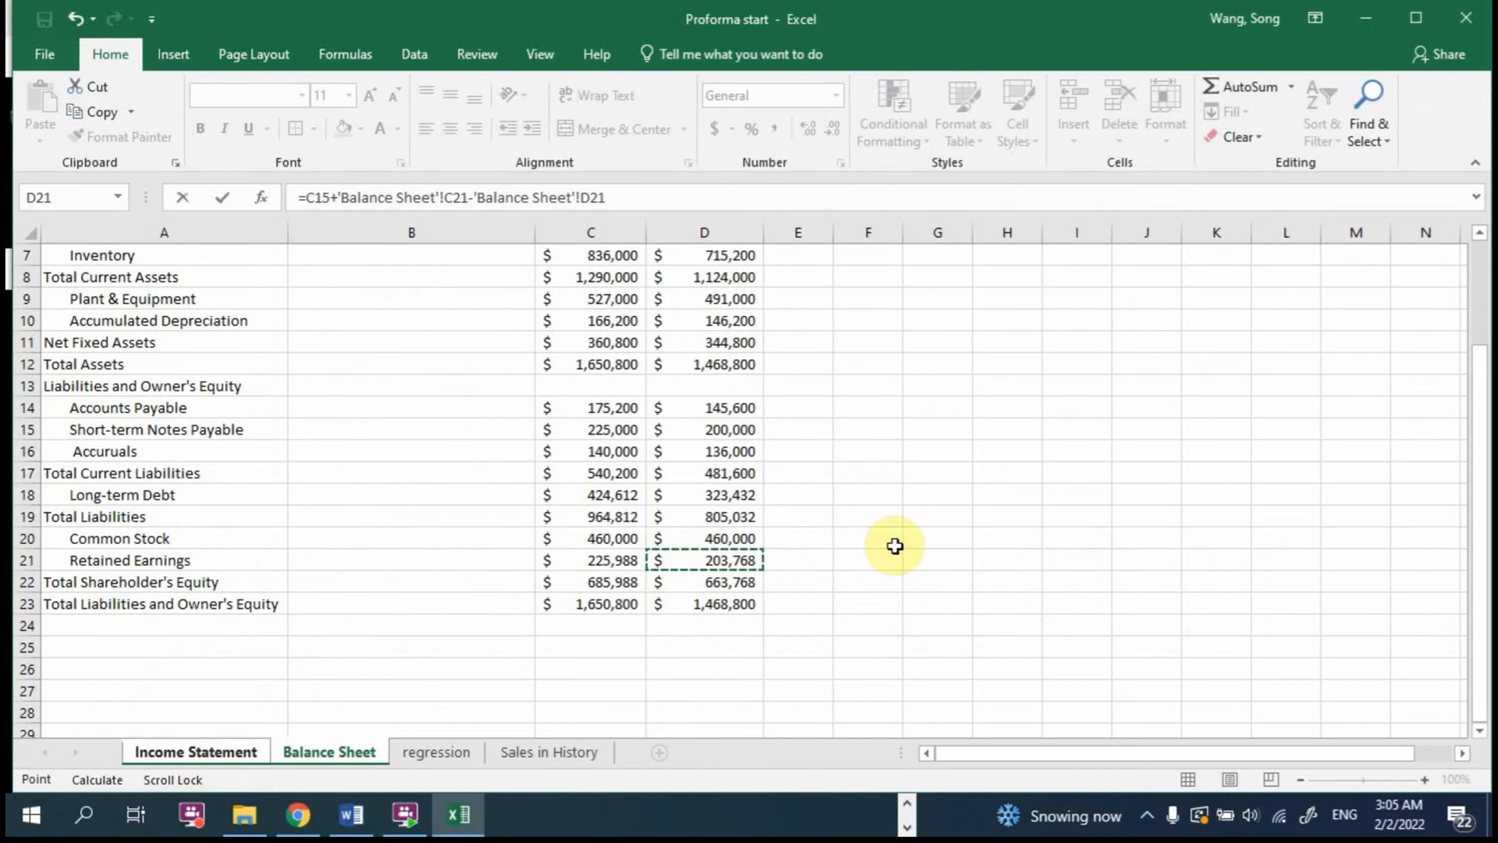
pyautogui.moveTo(625, 197); pyautogui.dragTo(264, 190)
pyautogui.press('Escape')
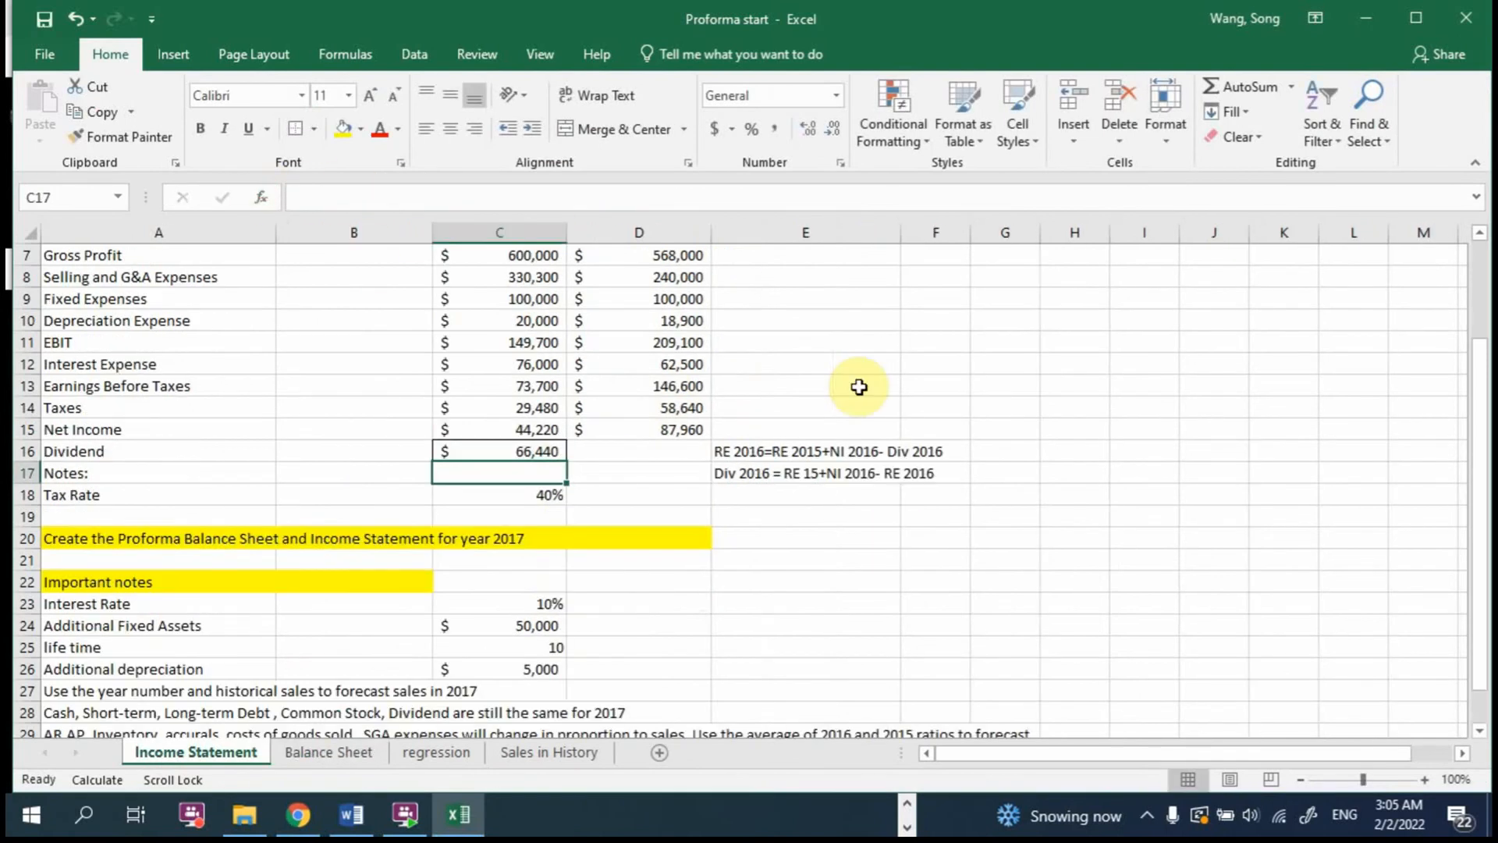
pyautogui.click(561, 451)
pyautogui.doubleClick(562, 451)
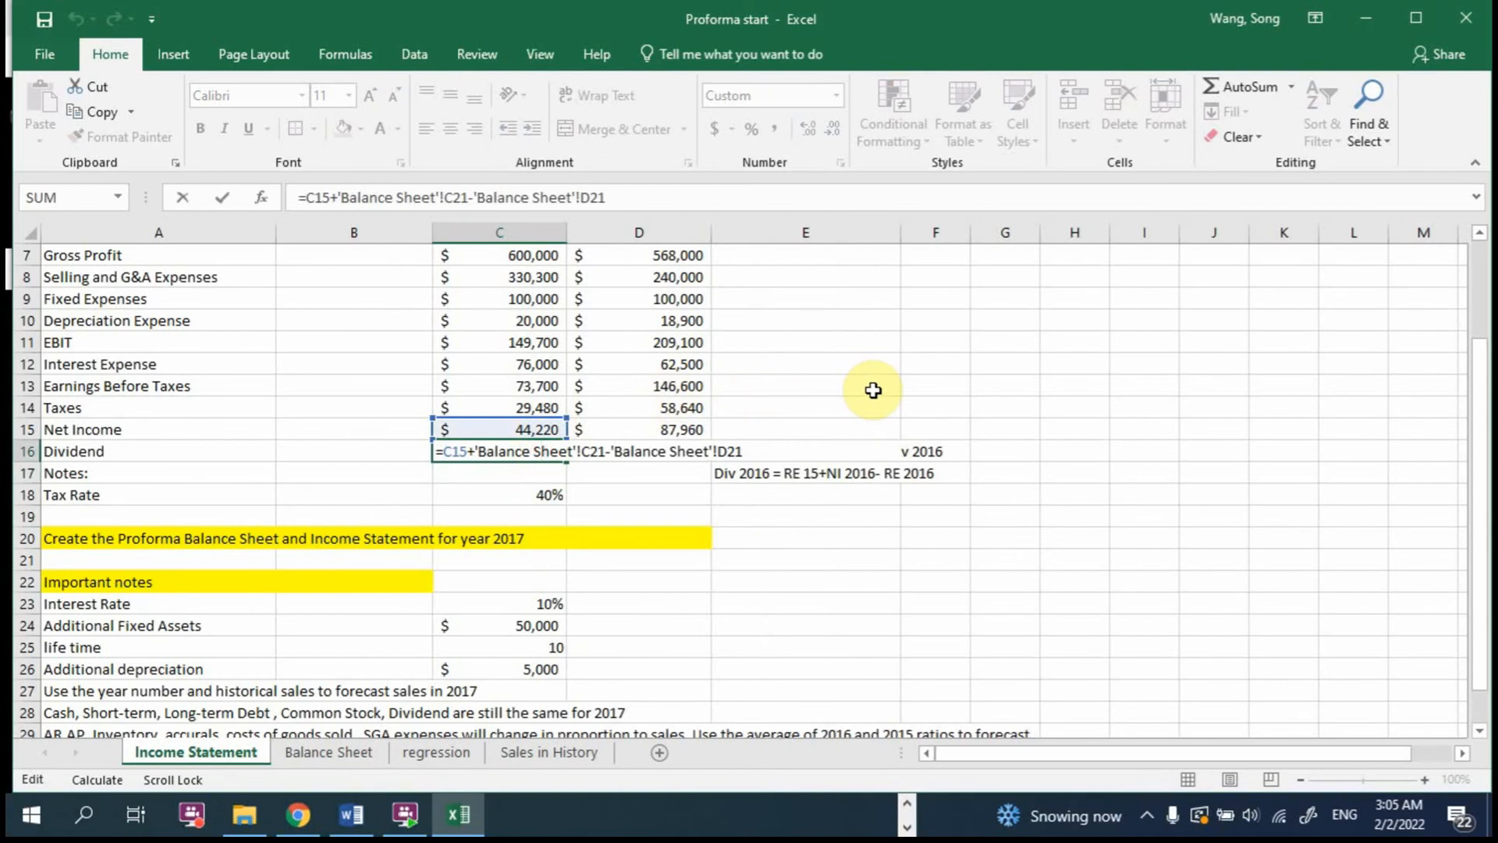
pyautogui.hotkey('ctrl', 'Return')
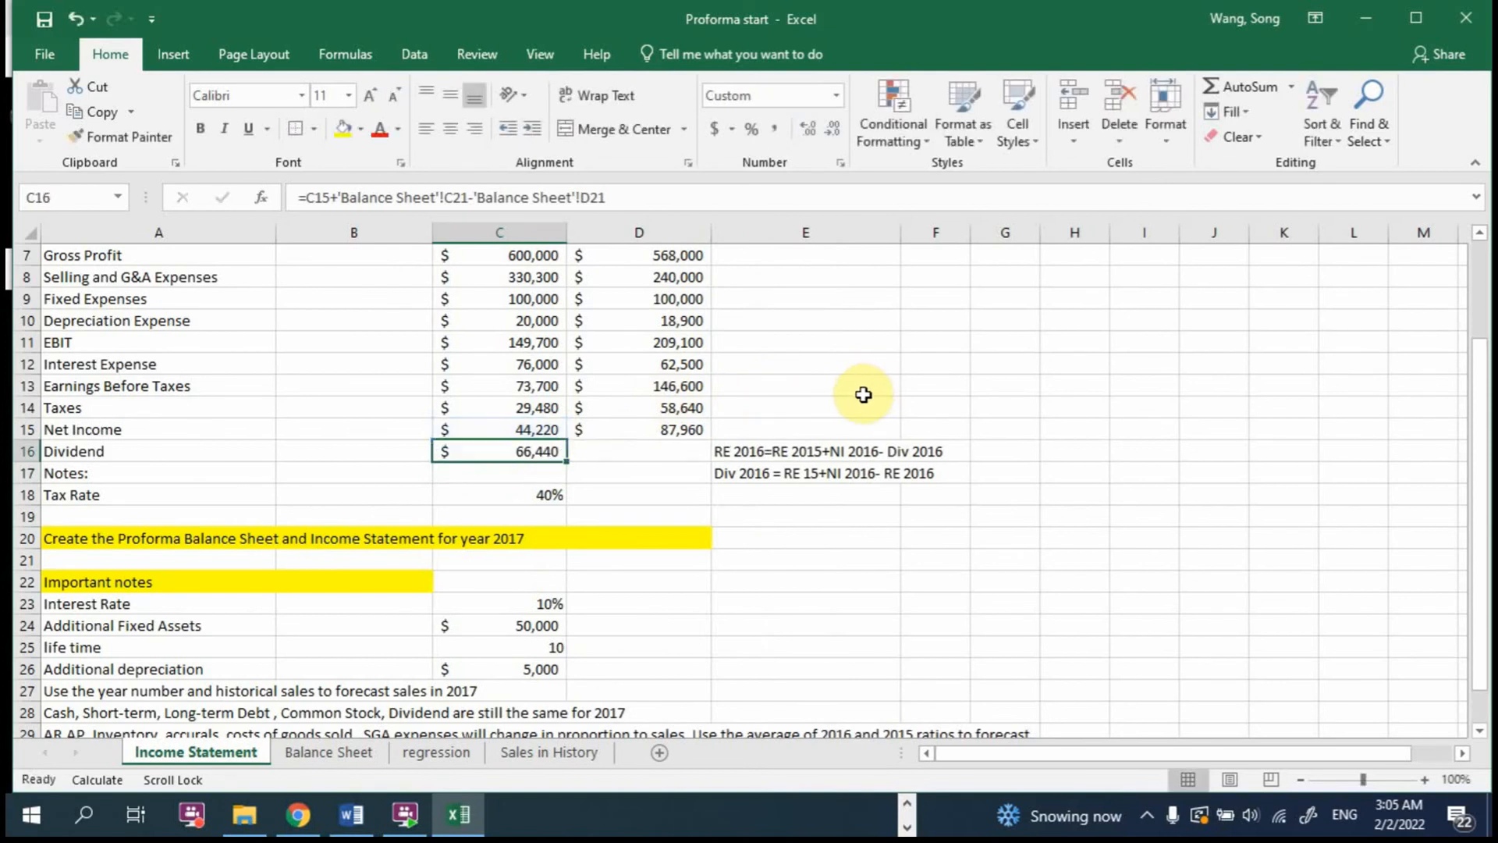
# Step: Rewrite the dividend formula in C16 as =C15+'Balance Sheet'!D21-'Balance Sheet'!C21 and compare it with the relation in E17
pyautogui.doubleClick(539, 451)
pyautogui.click(585, 451)
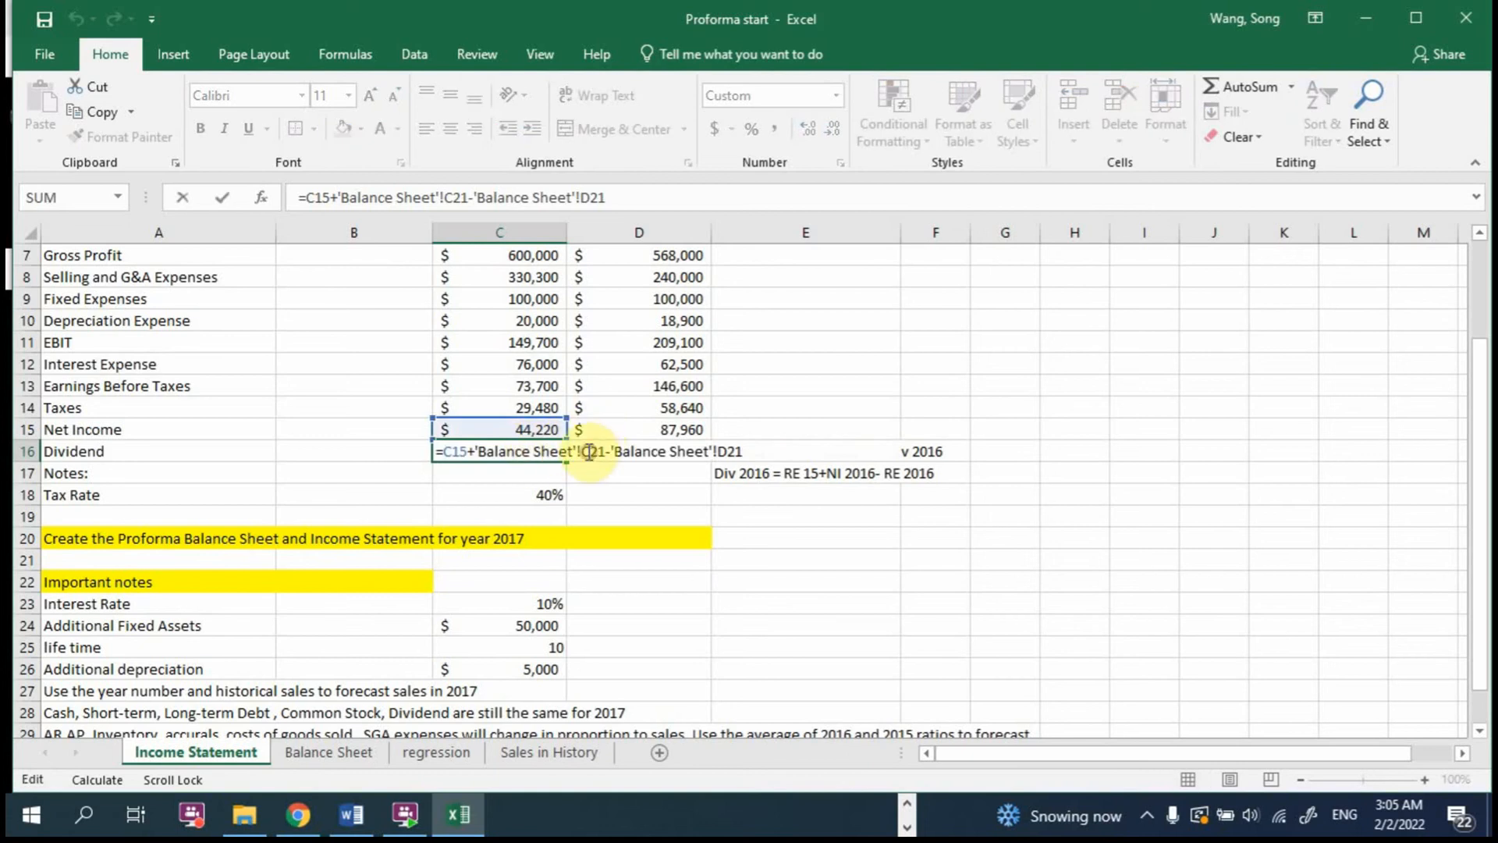
pyautogui.moveTo(476, 451); pyautogui.dragTo(770, 478)
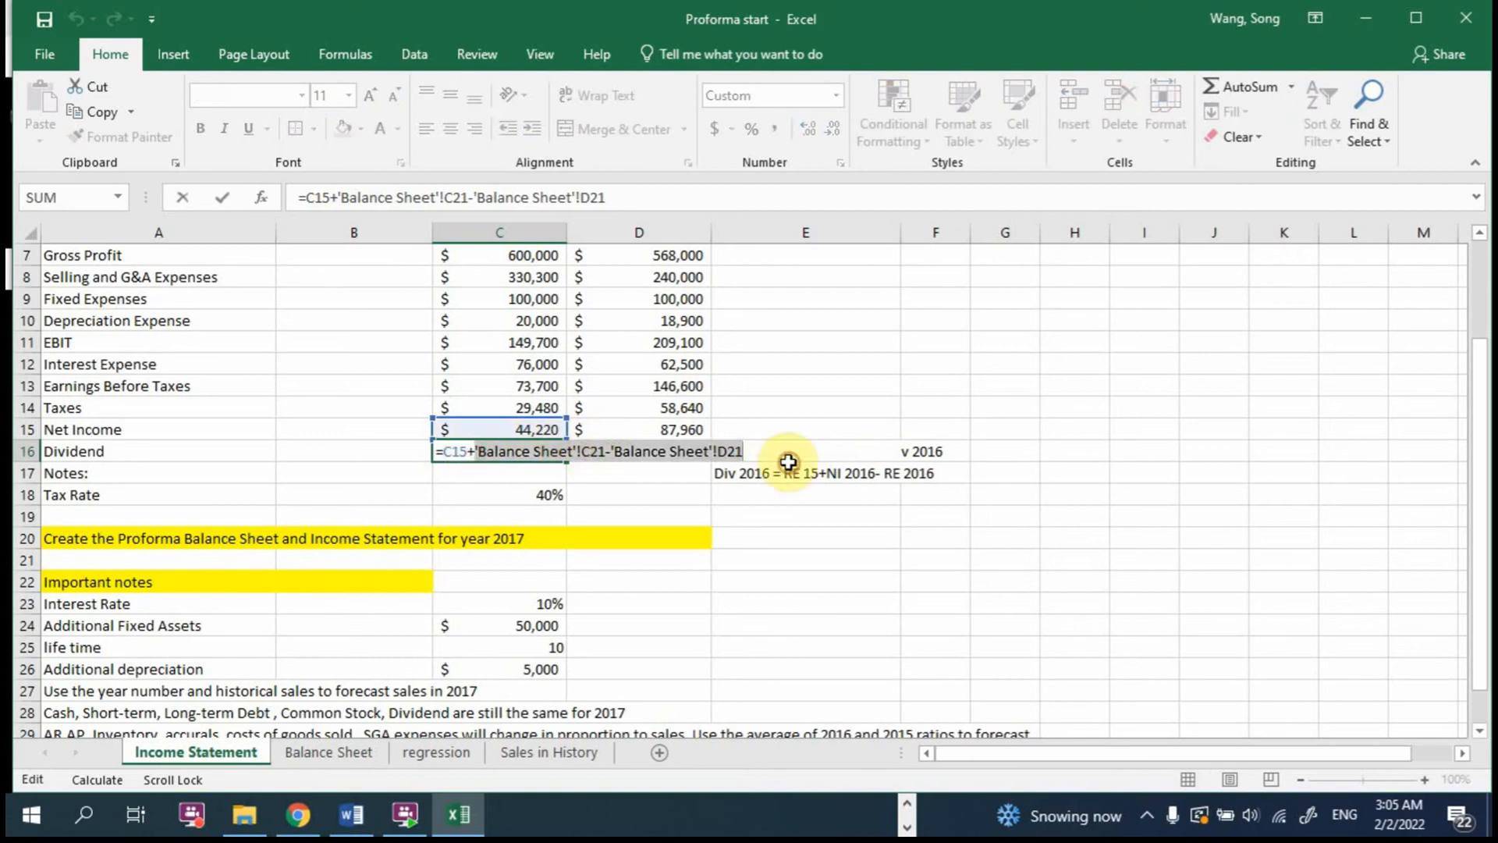
pyautogui.press('Delete')
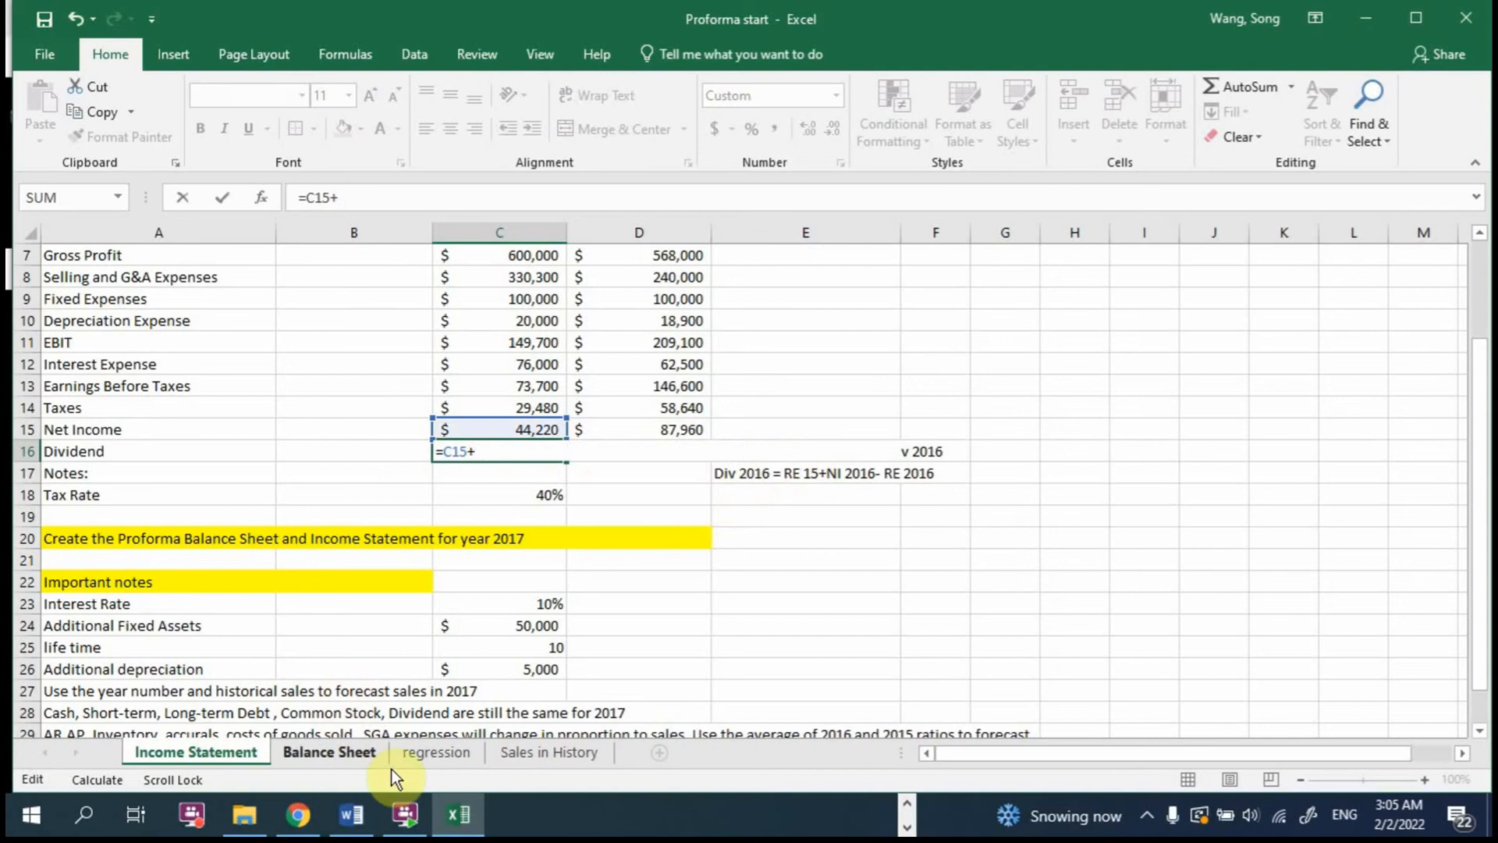
pyautogui.click(348, 751)
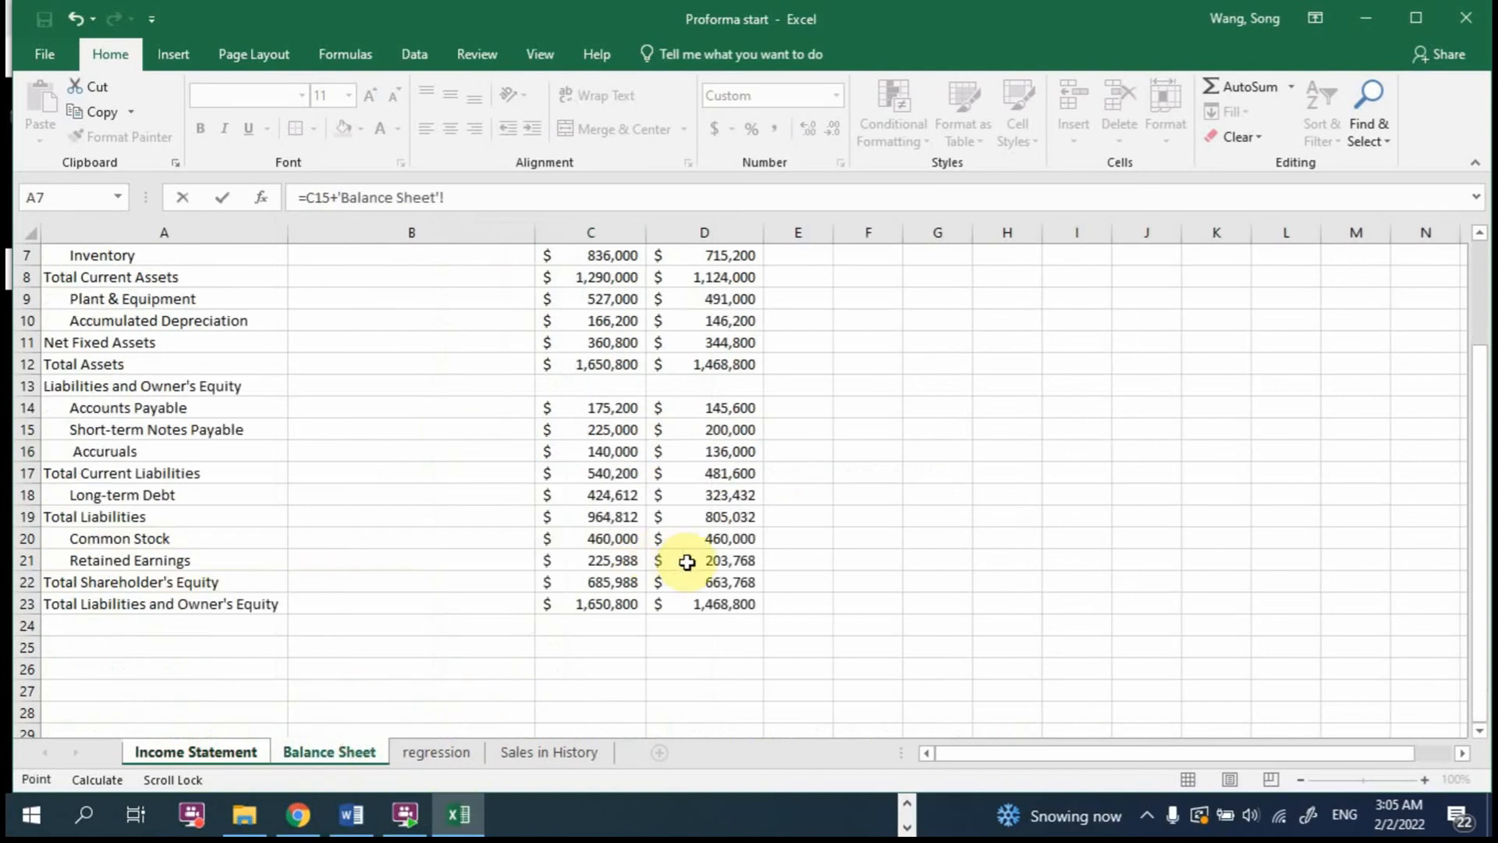
pyautogui.click(727, 560)
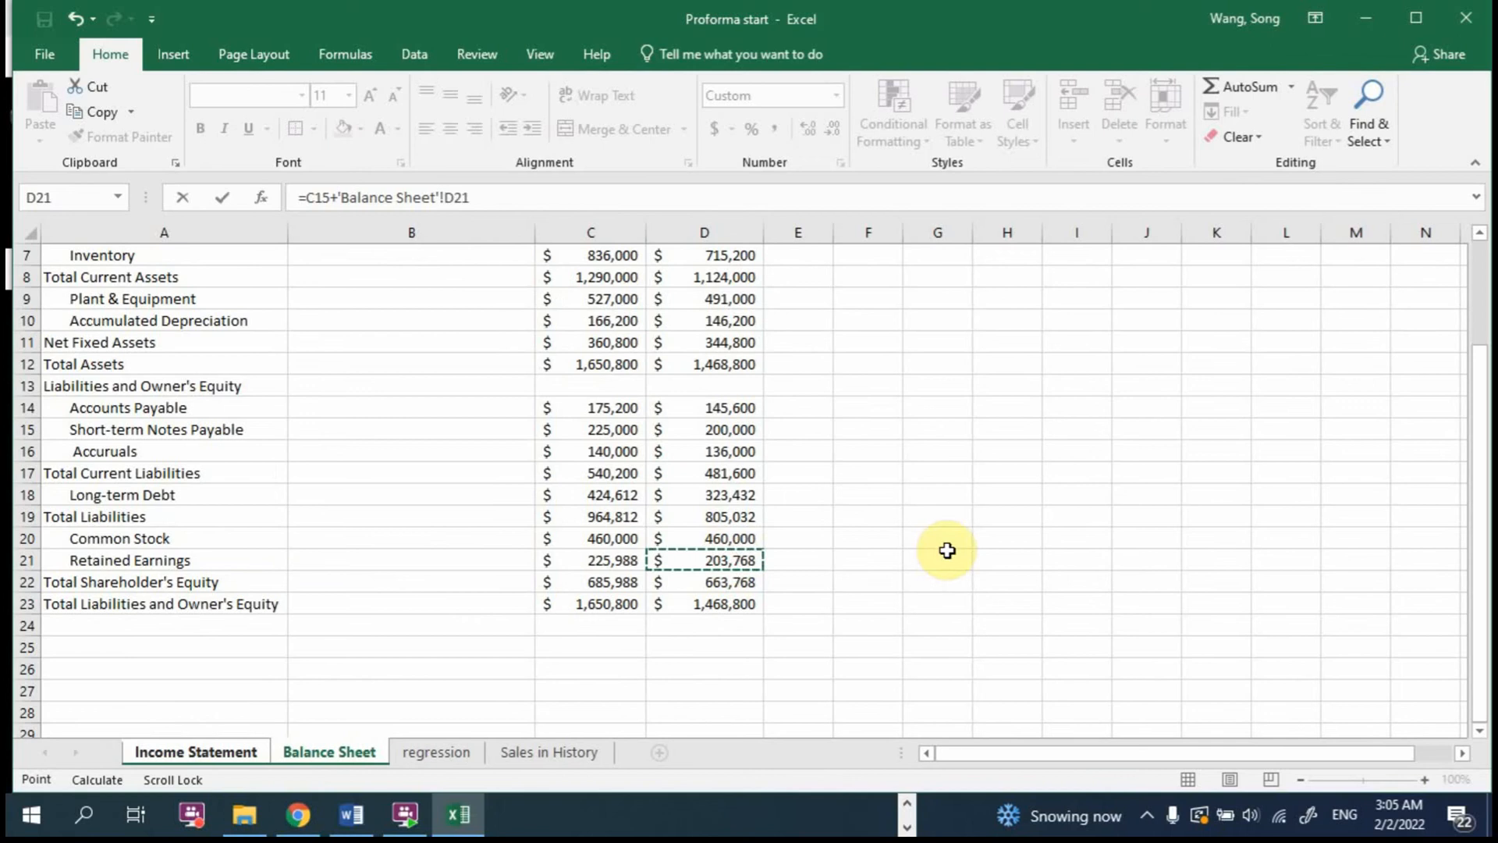
pyautogui.write('-')
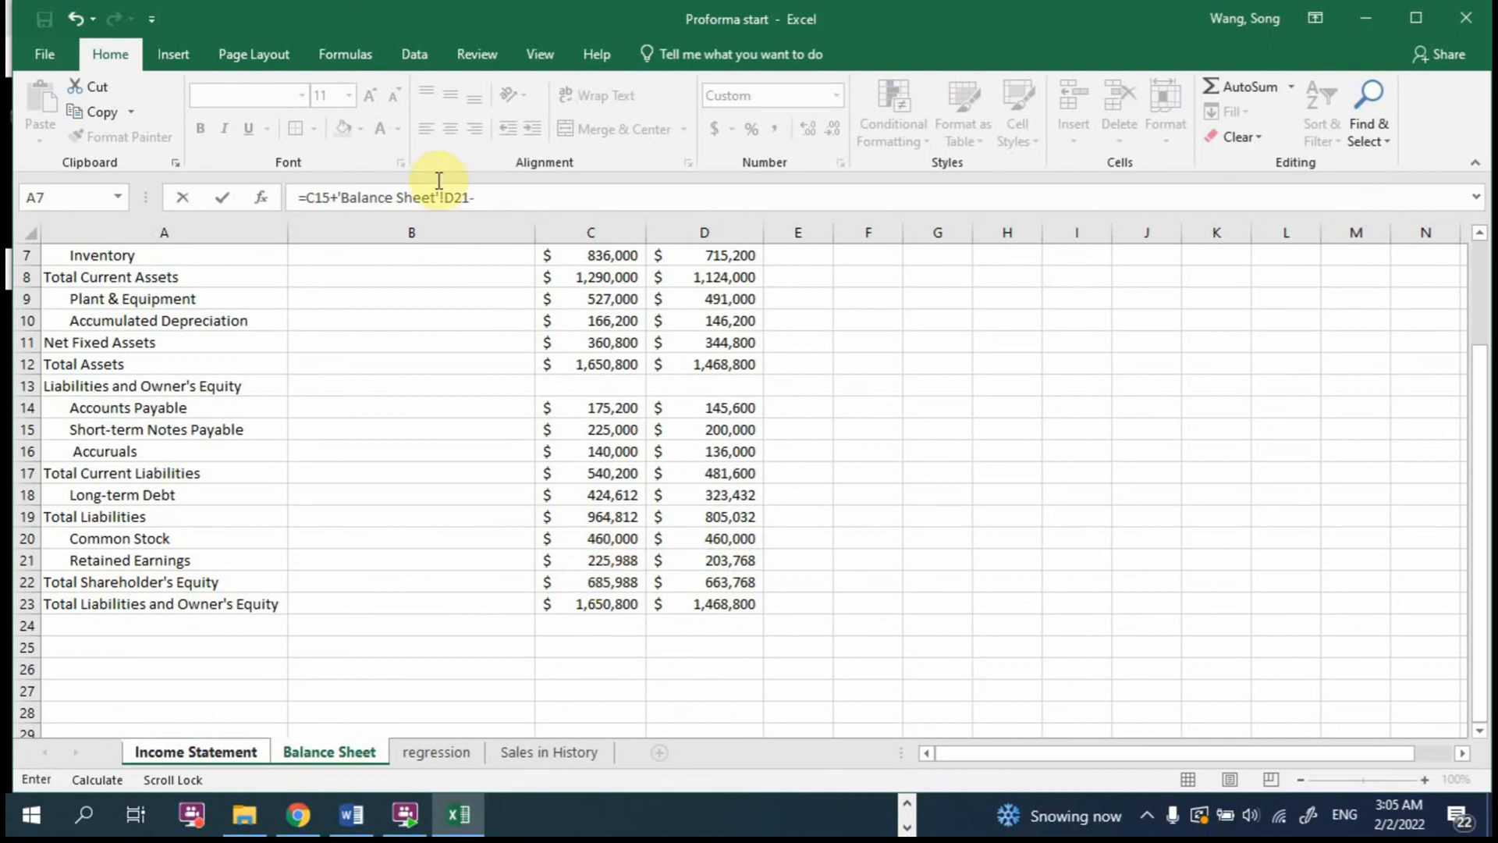
pyautogui.click(614, 561)
pyautogui.press('Return')
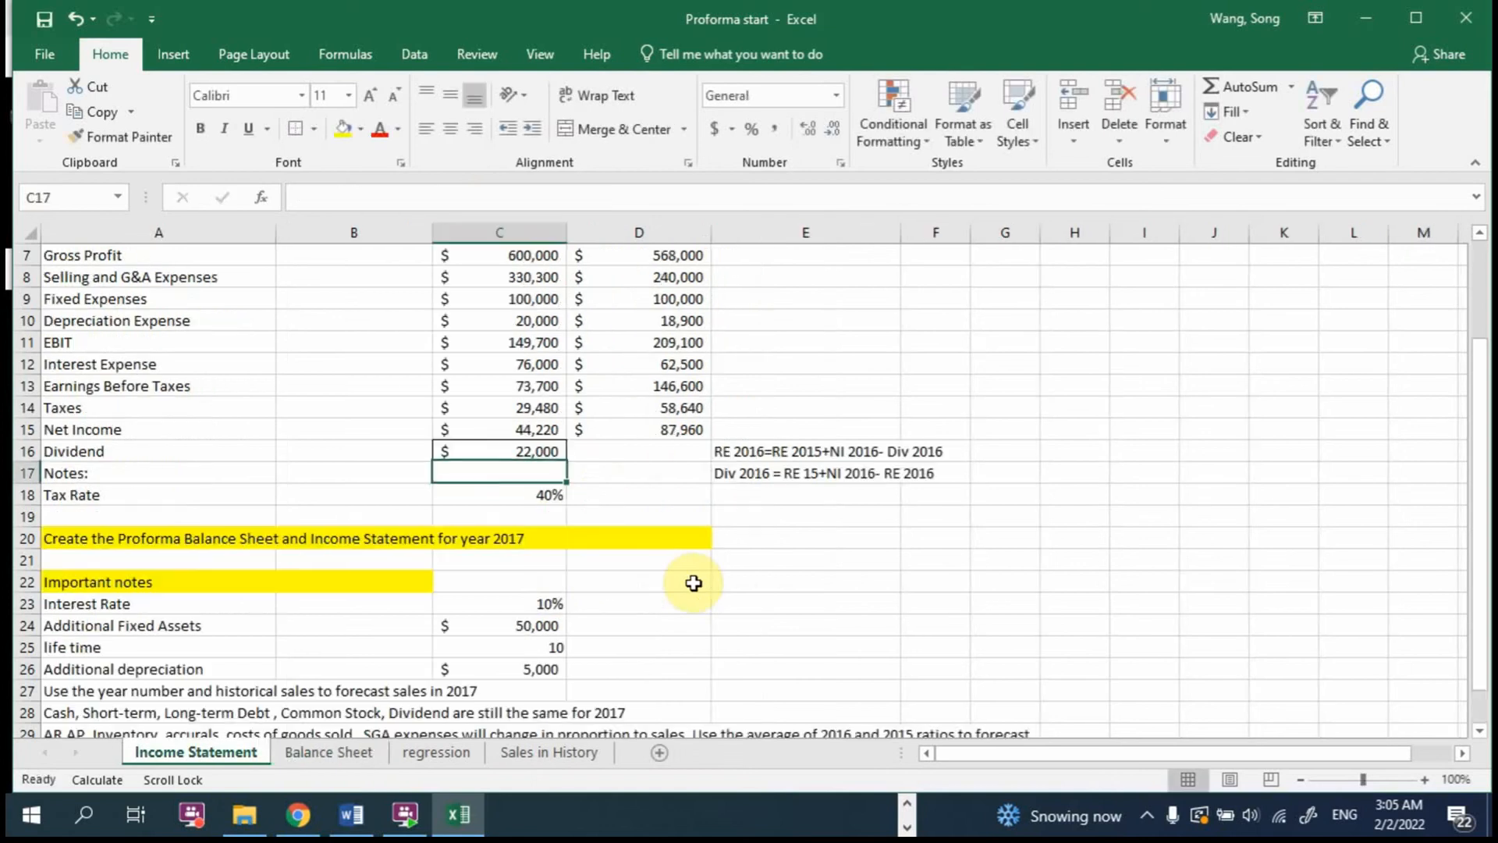
pyautogui.doubleClick(525, 449)
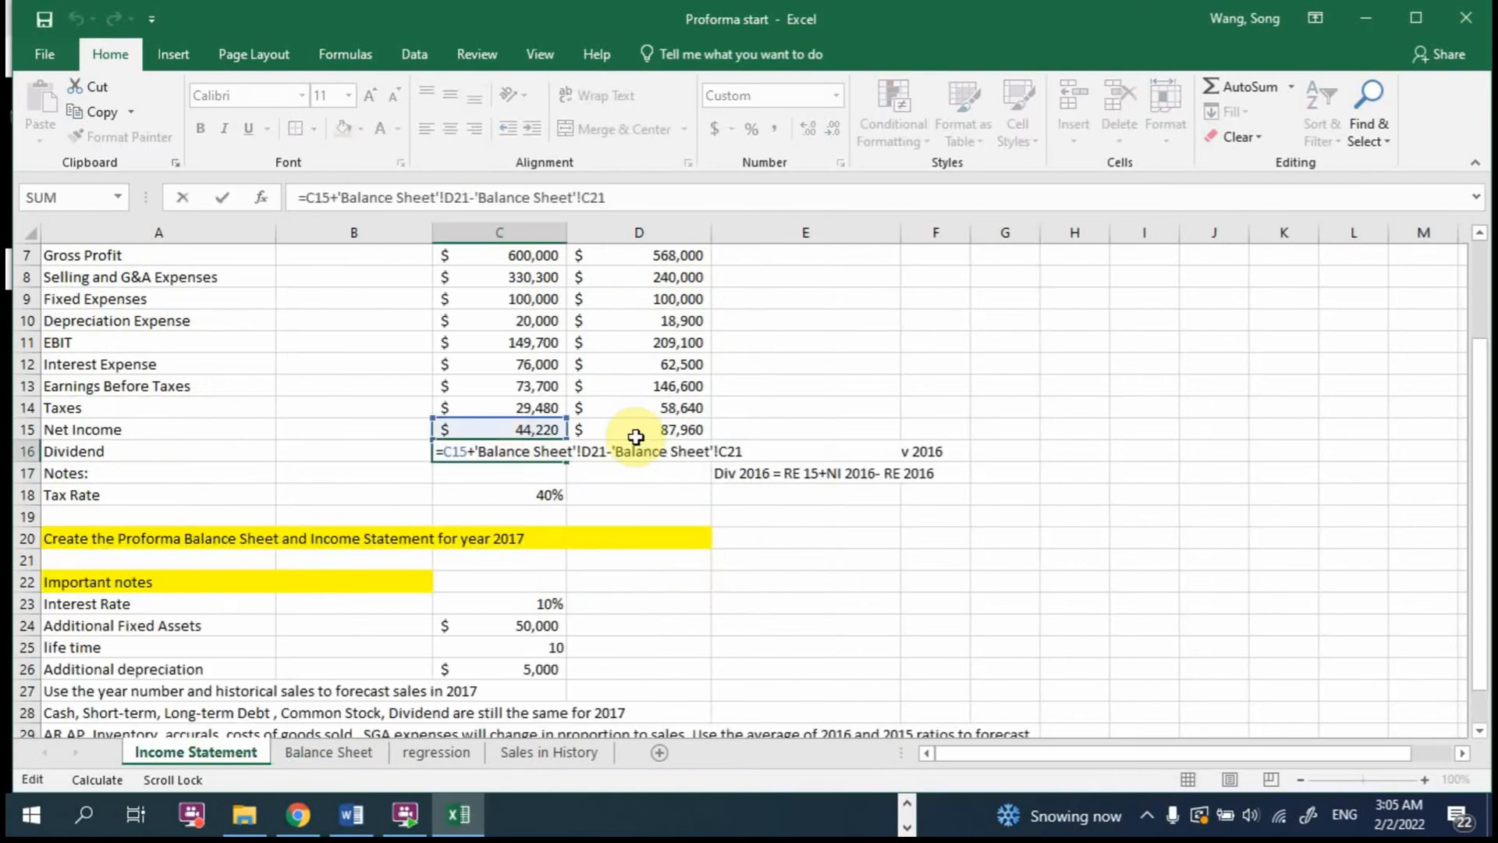
pyautogui.press('Escape')
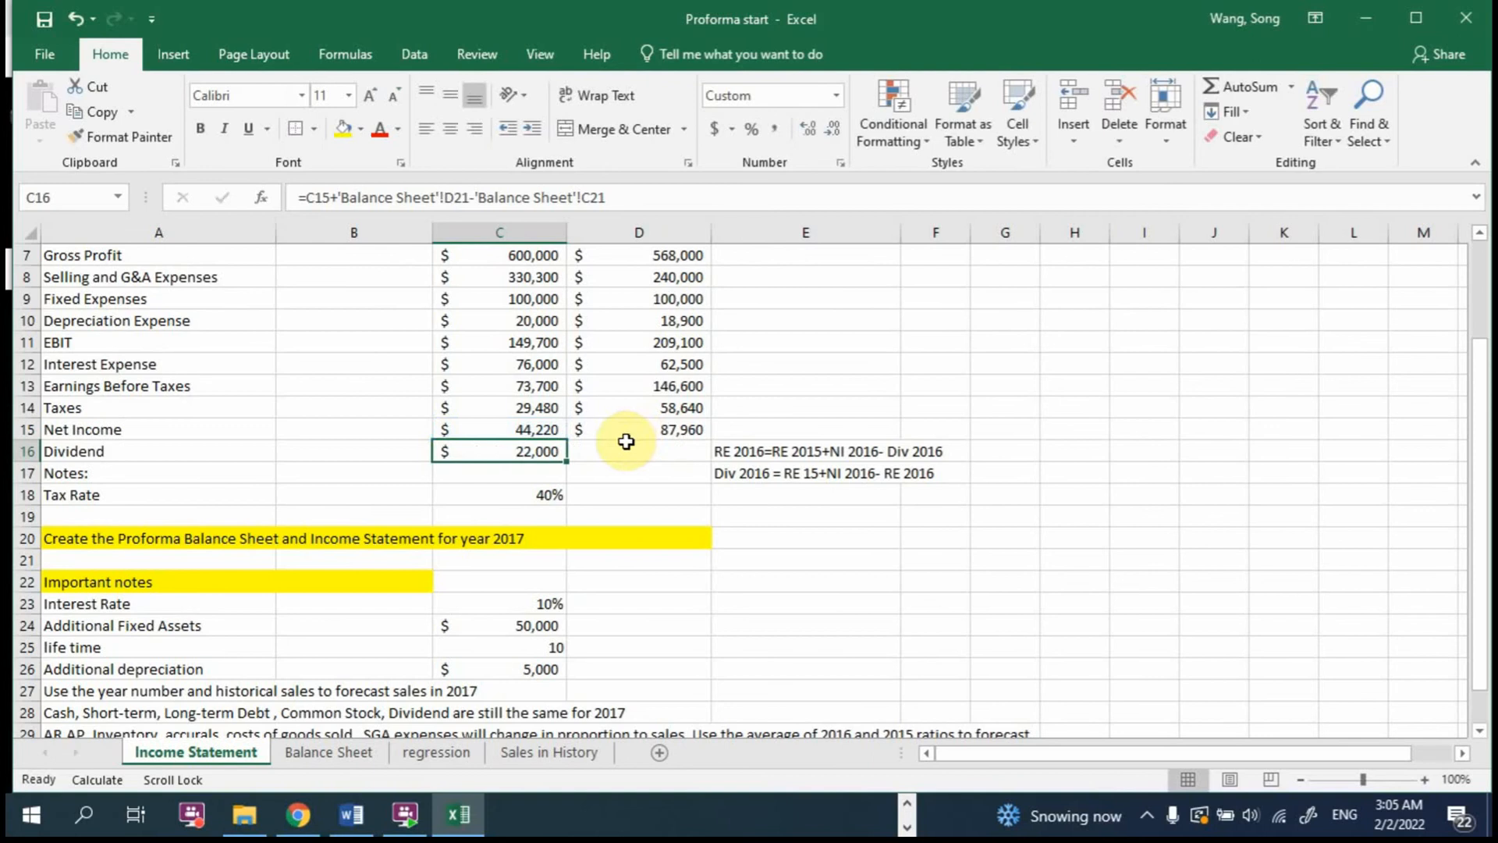
pyautogui.click(752, 474)
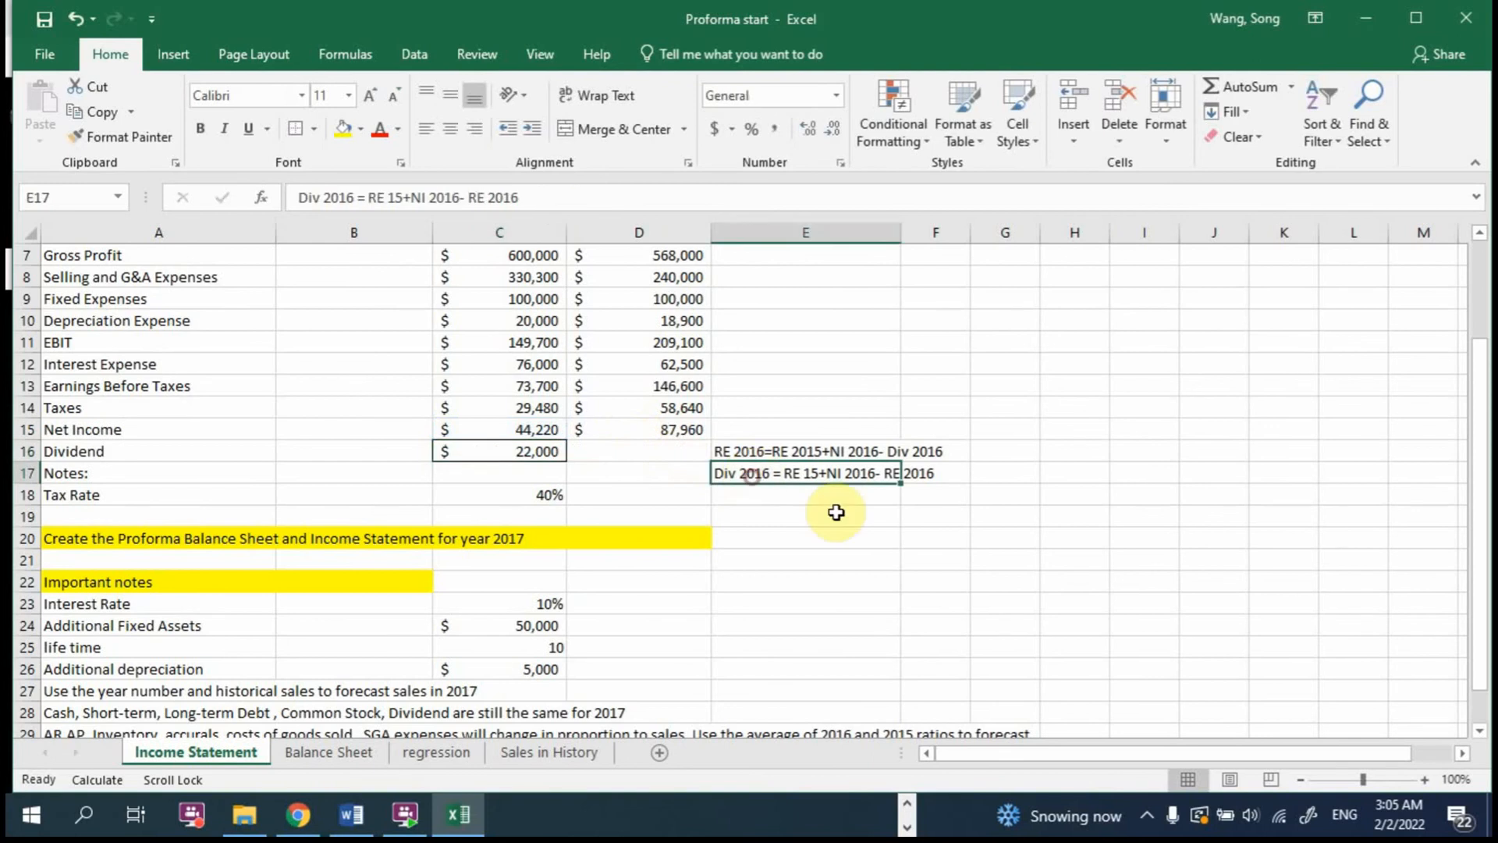
pyautogui.doubleClick(498, 453)
# Step: Carry the 2016 dividend into the pro forma 2017 column by entering =C16 in B16
pyautogui.click(377, 446)
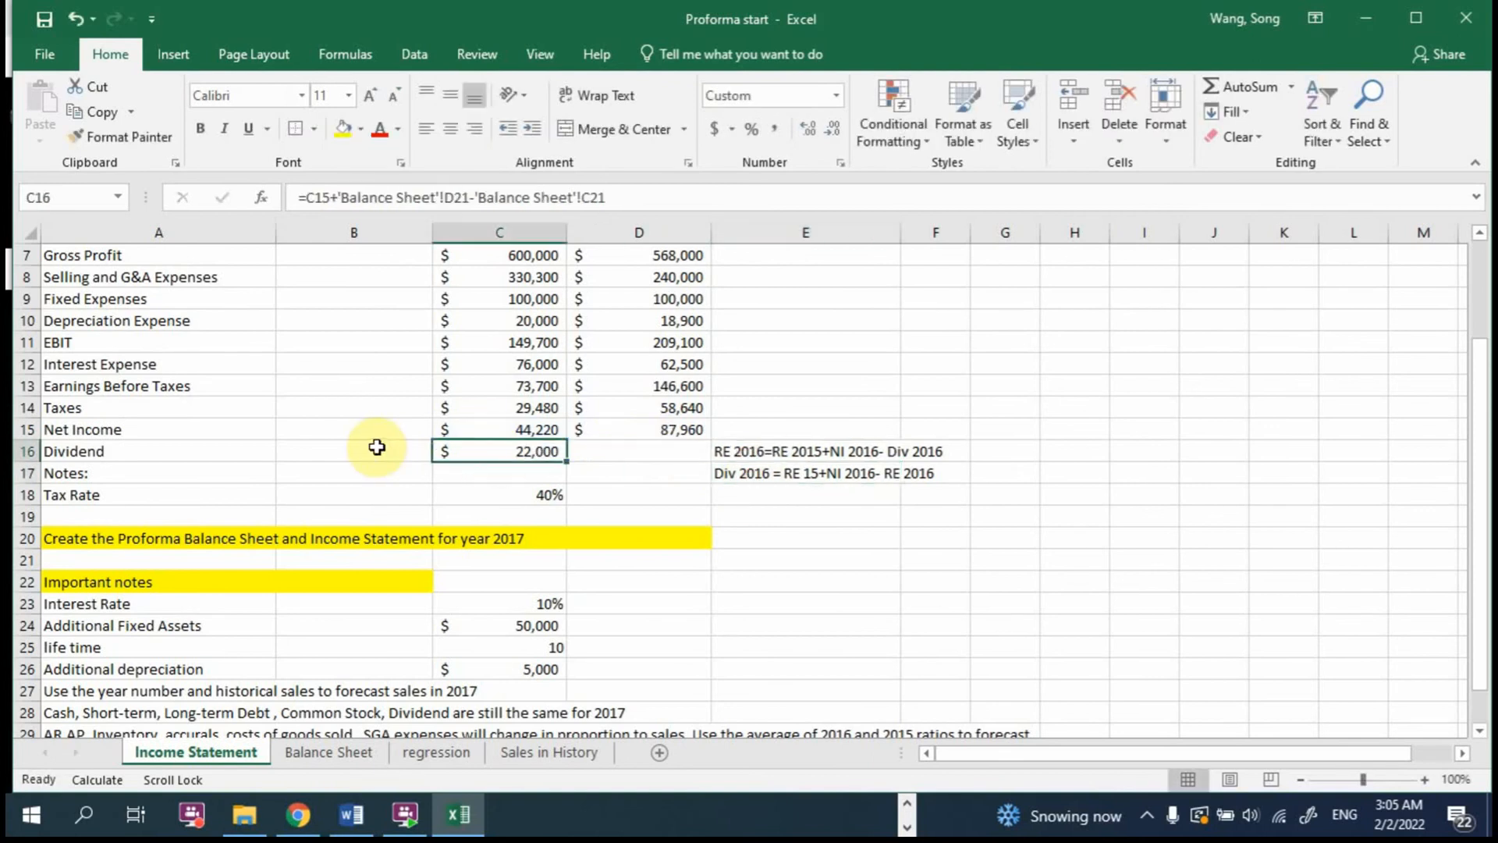
pyautogui.write('=')
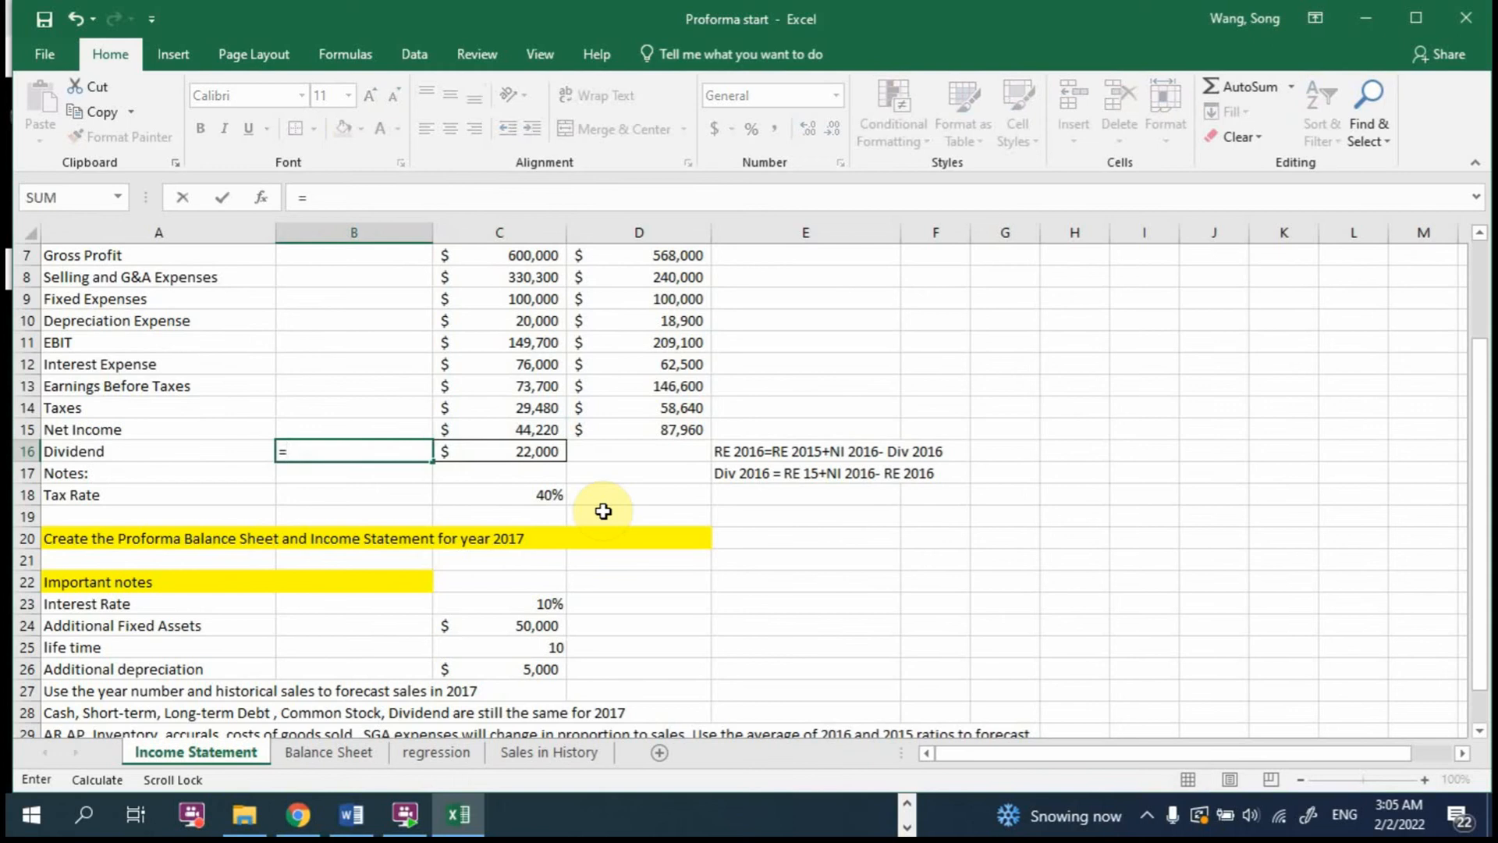
pyautogui.click(499, 452)
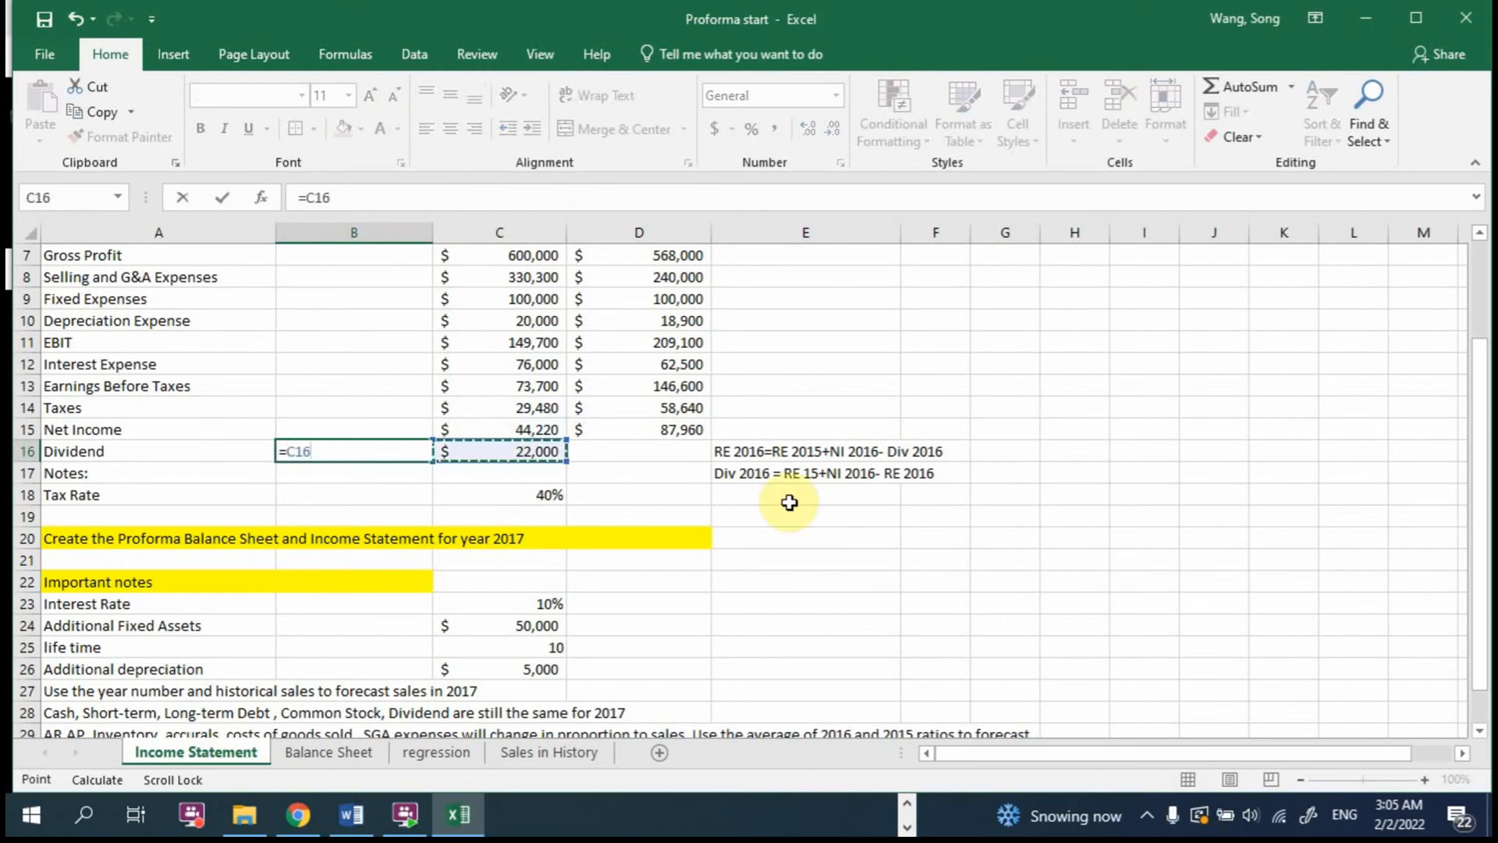
pyautogui.press('Return')
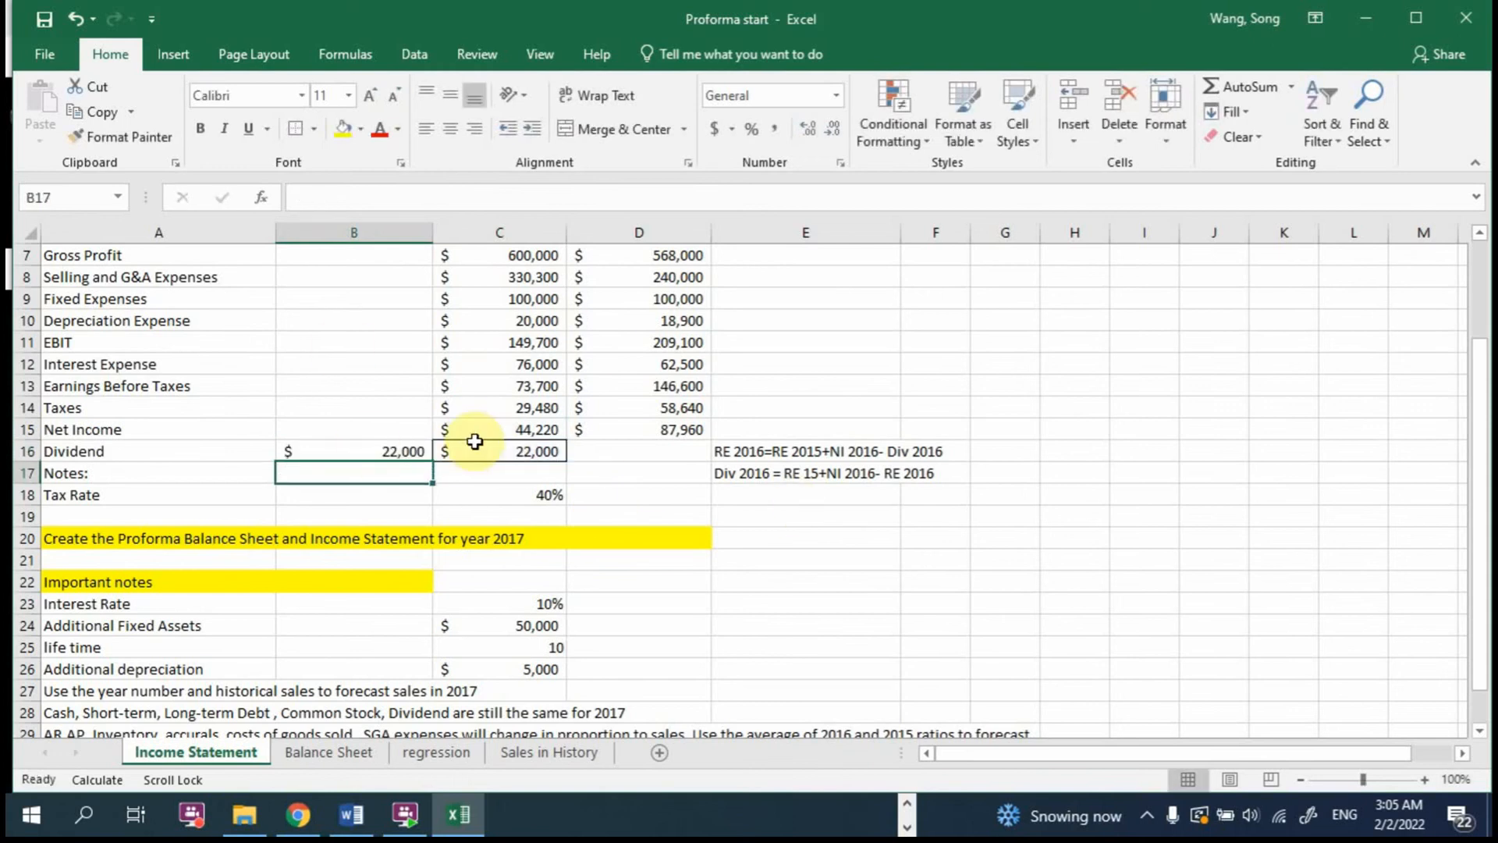
pyautogui.doubleClick(371, 444)
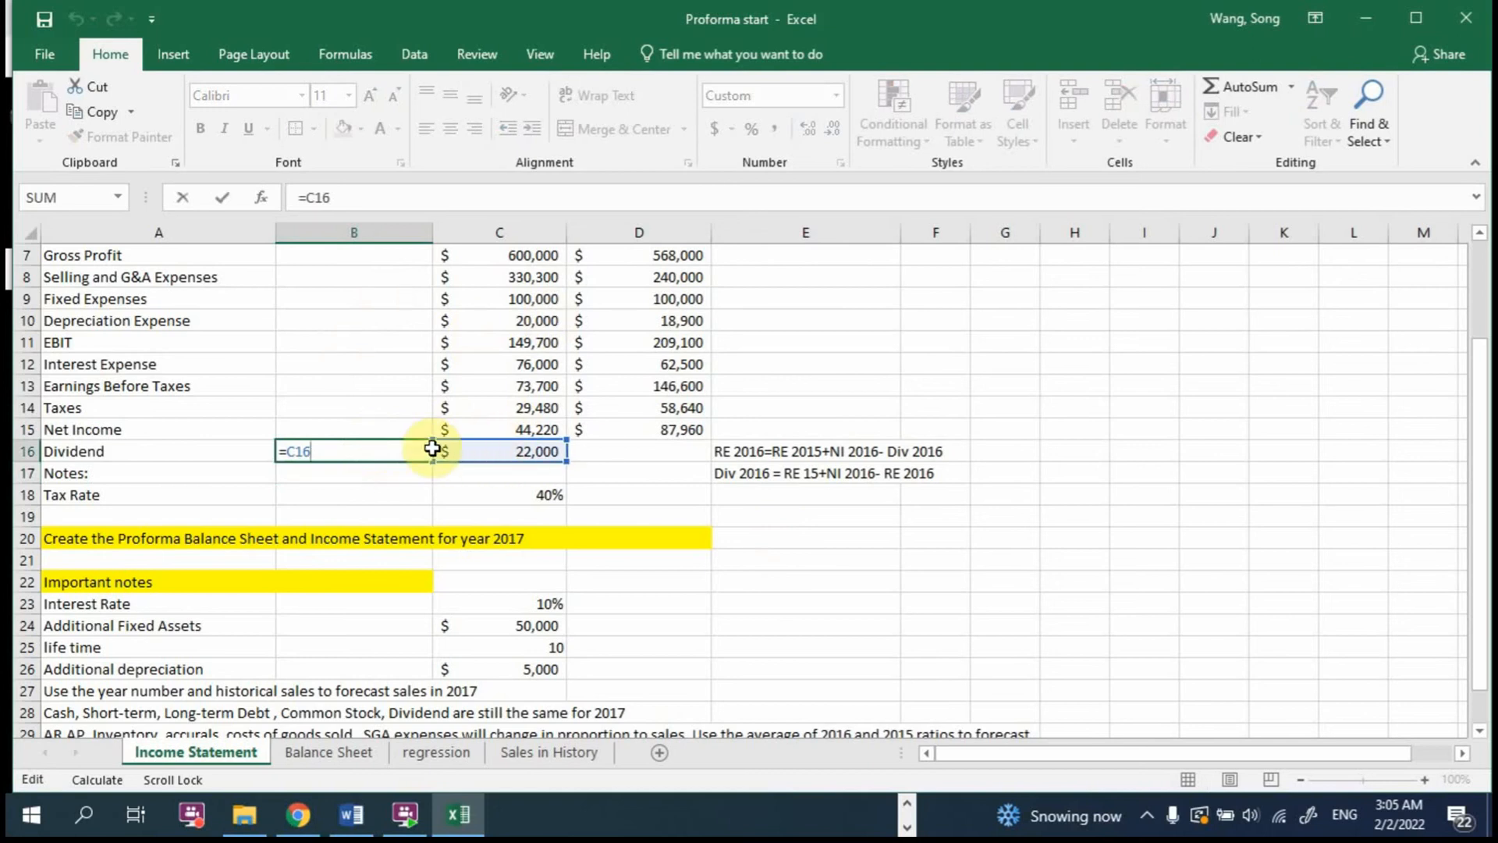
pyautogui.hotkey('ctrl', 'Return')
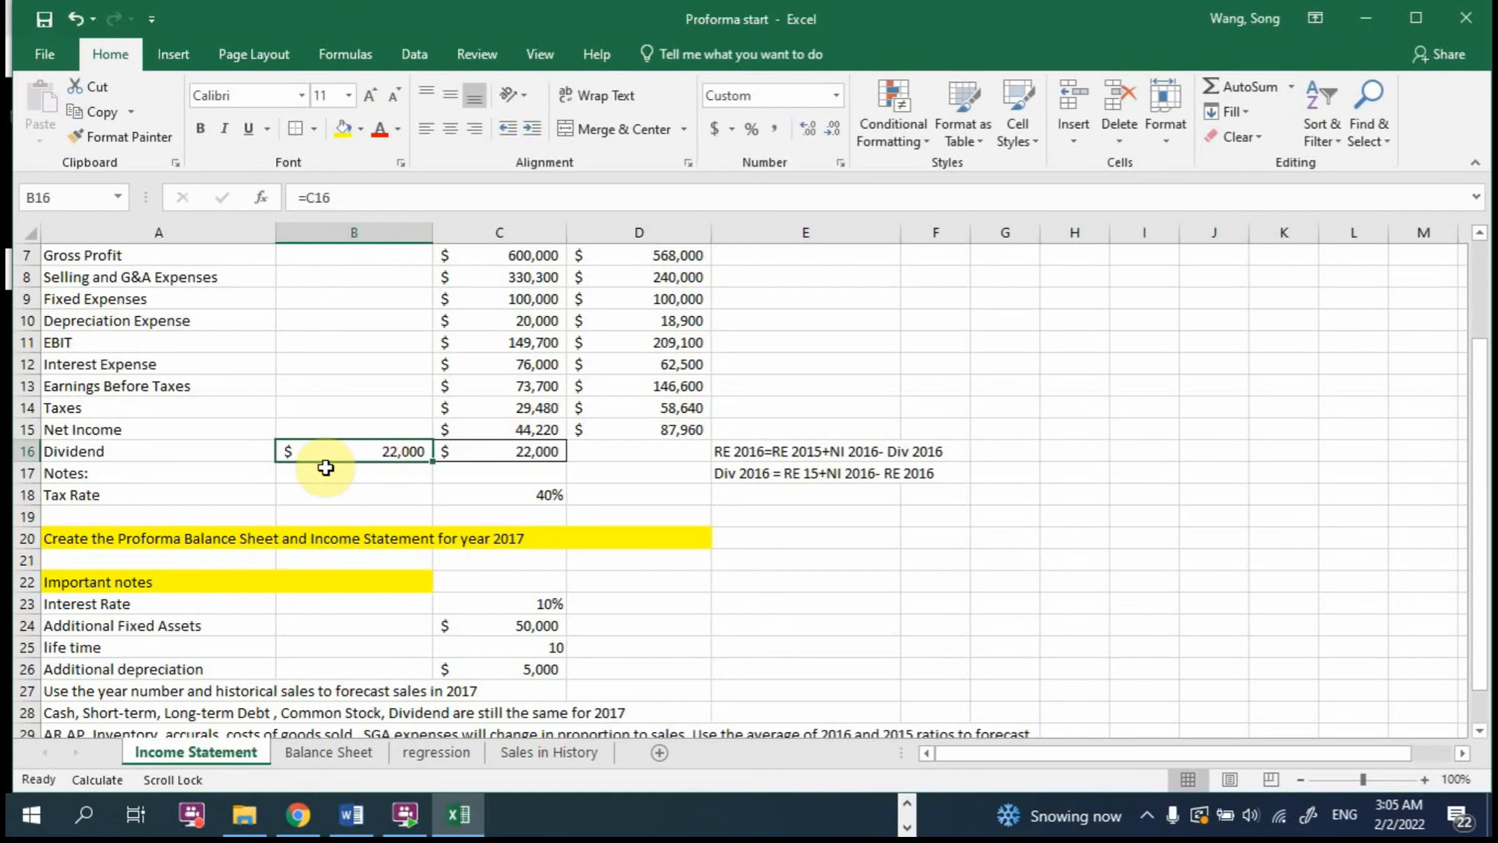
# Step: Keep 2017 Cash and Equivalents at the 2016 level by entering =C5 in B5 of the Balance Sheet
pyautogui.scroll(2, 363, 440)
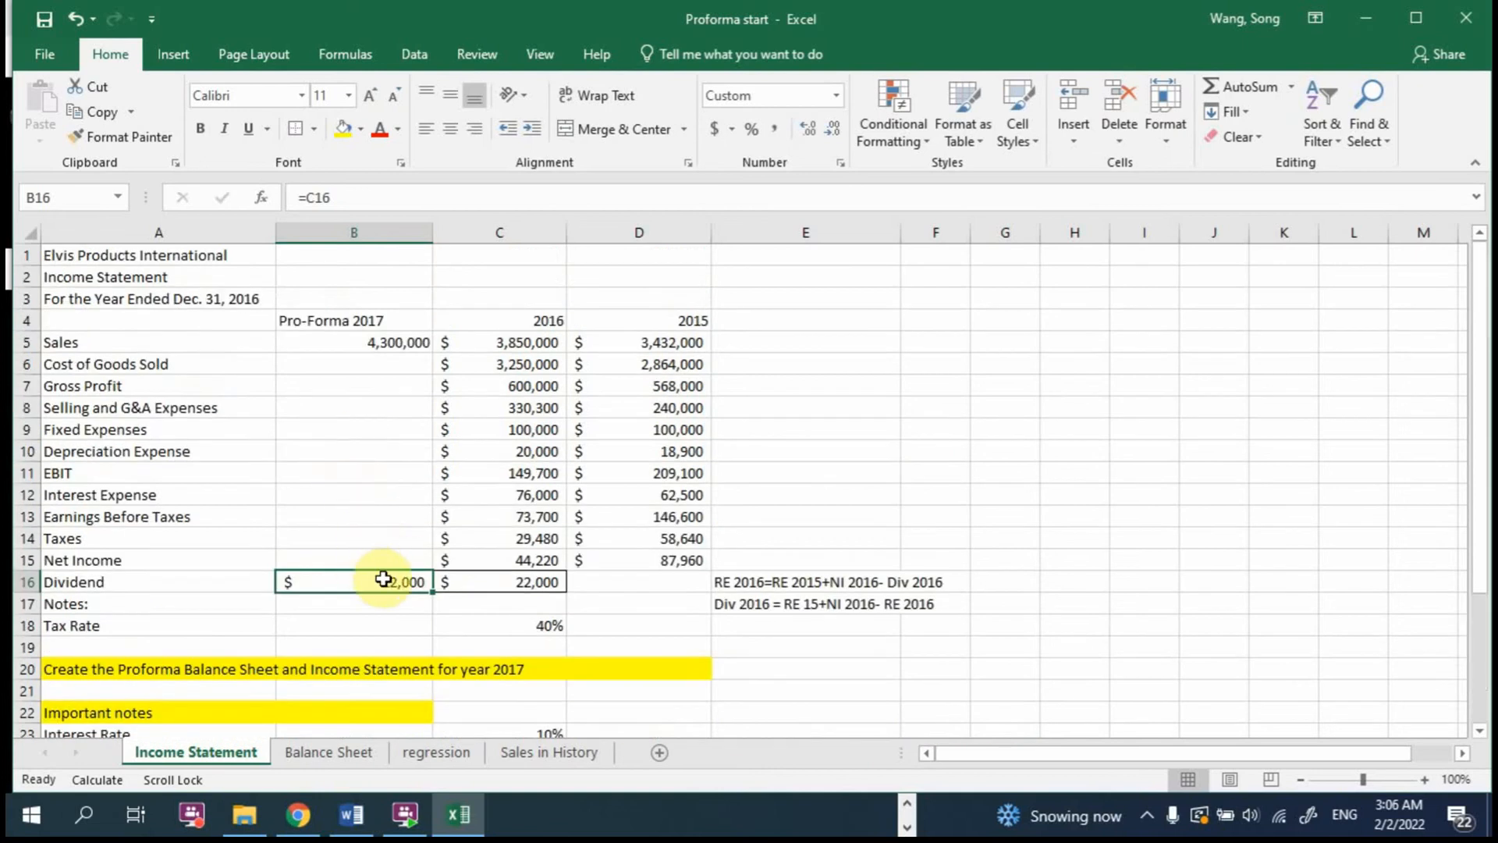
pyautogui.scroll(-3, 810, 569)
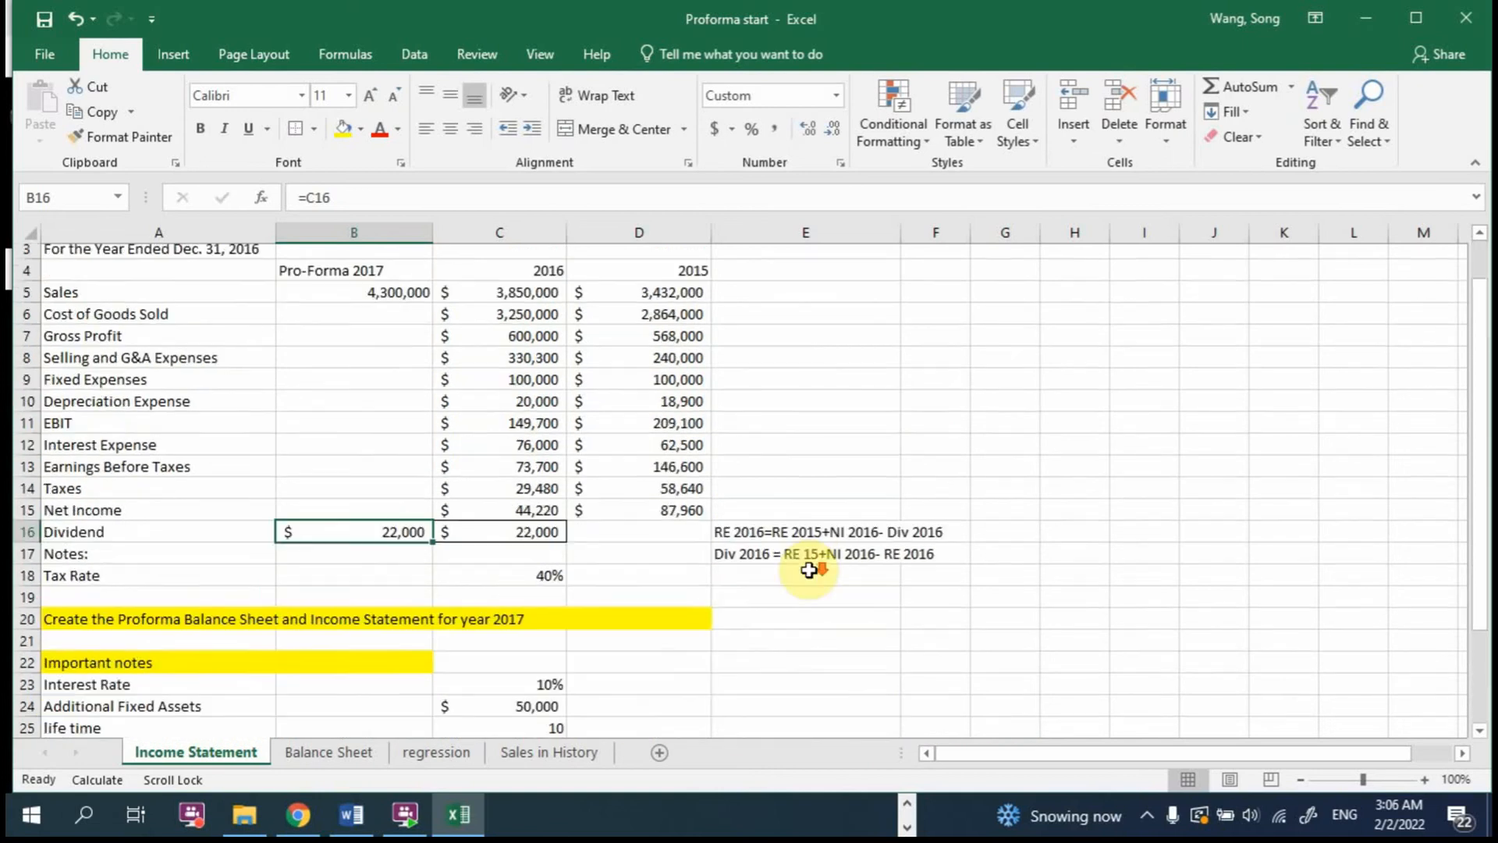
pyautogui.scroll(-1, 808, 570)
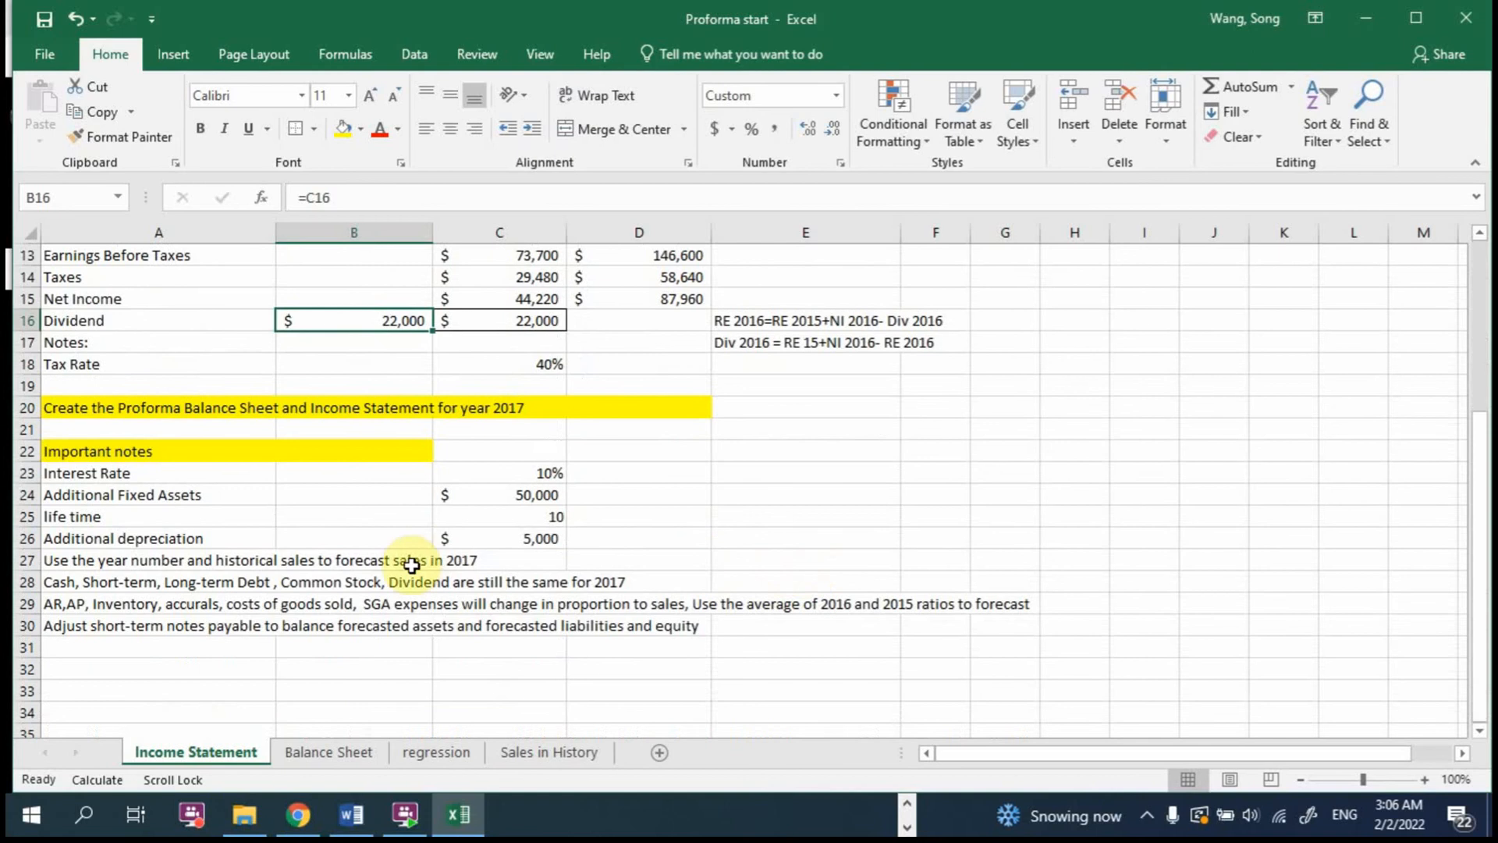
pyautogui.click(331, 752)
pyautogui.scroll(2, 375, 434)
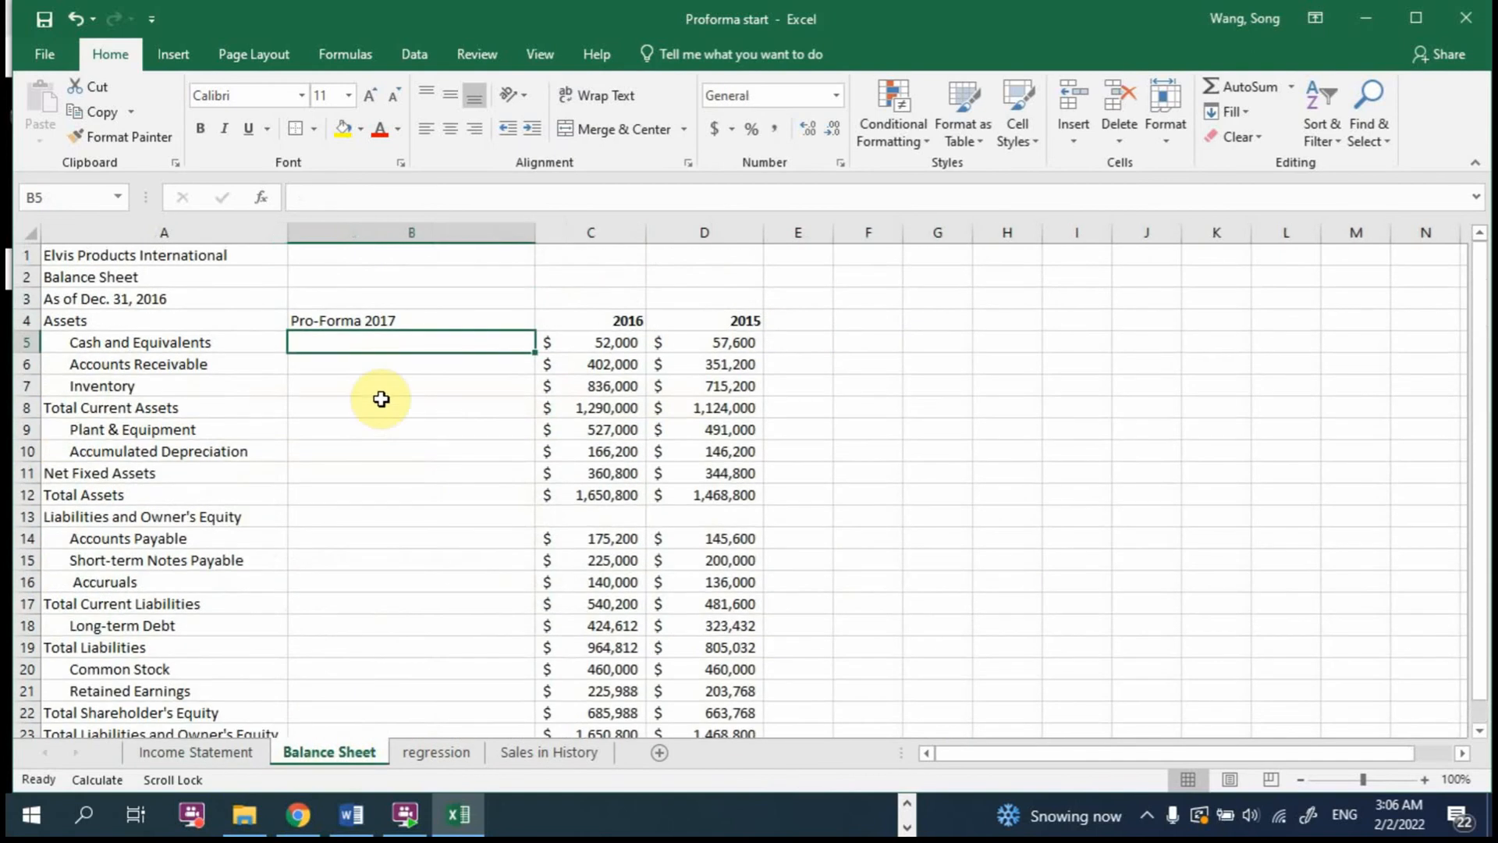
pyautogui.write('=')
pyautogui.click(555, 347)
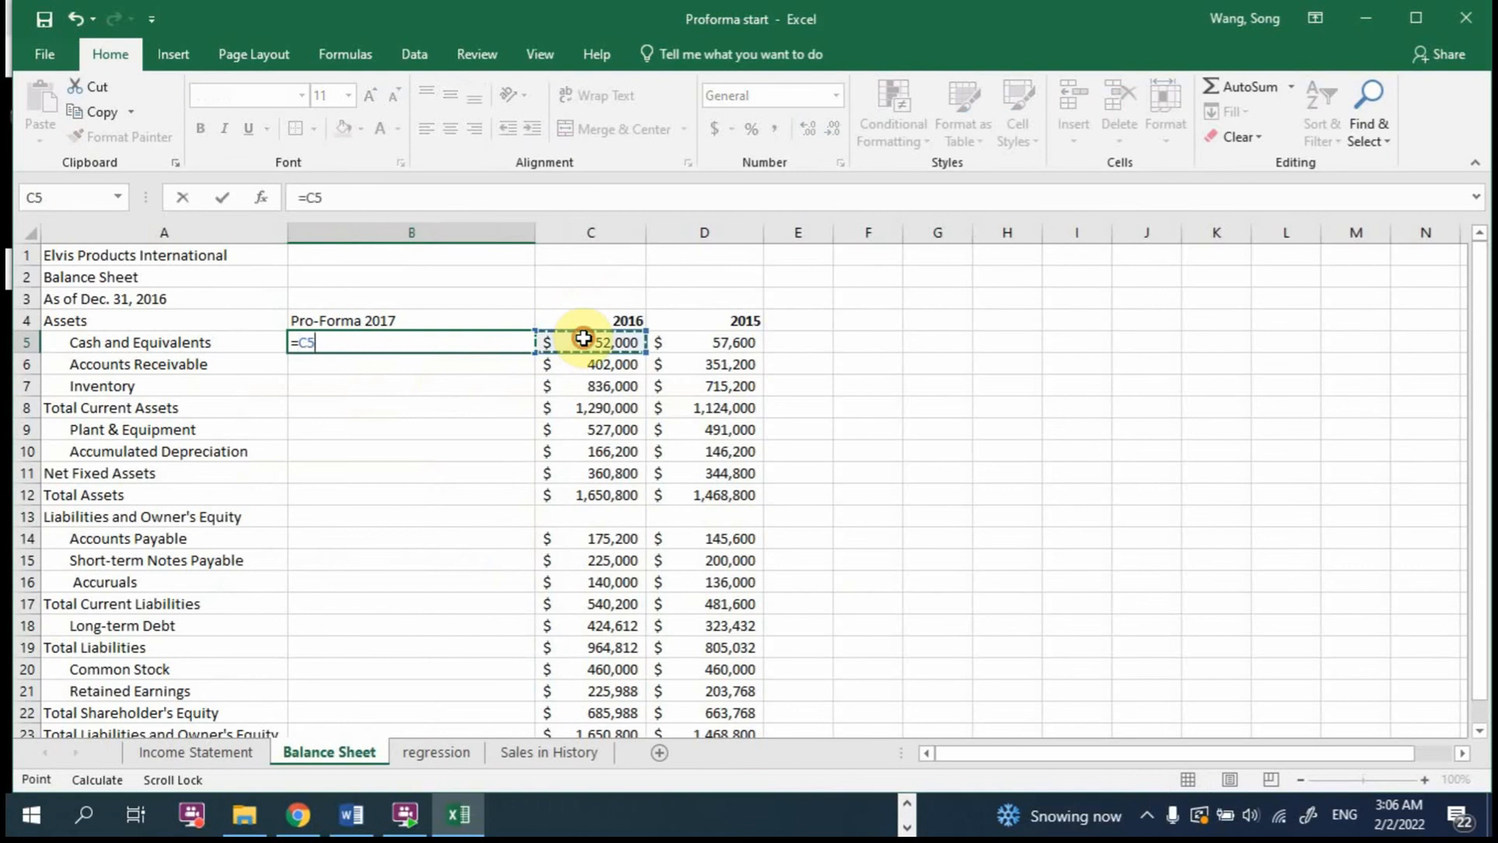
pyautogui.press('Return')
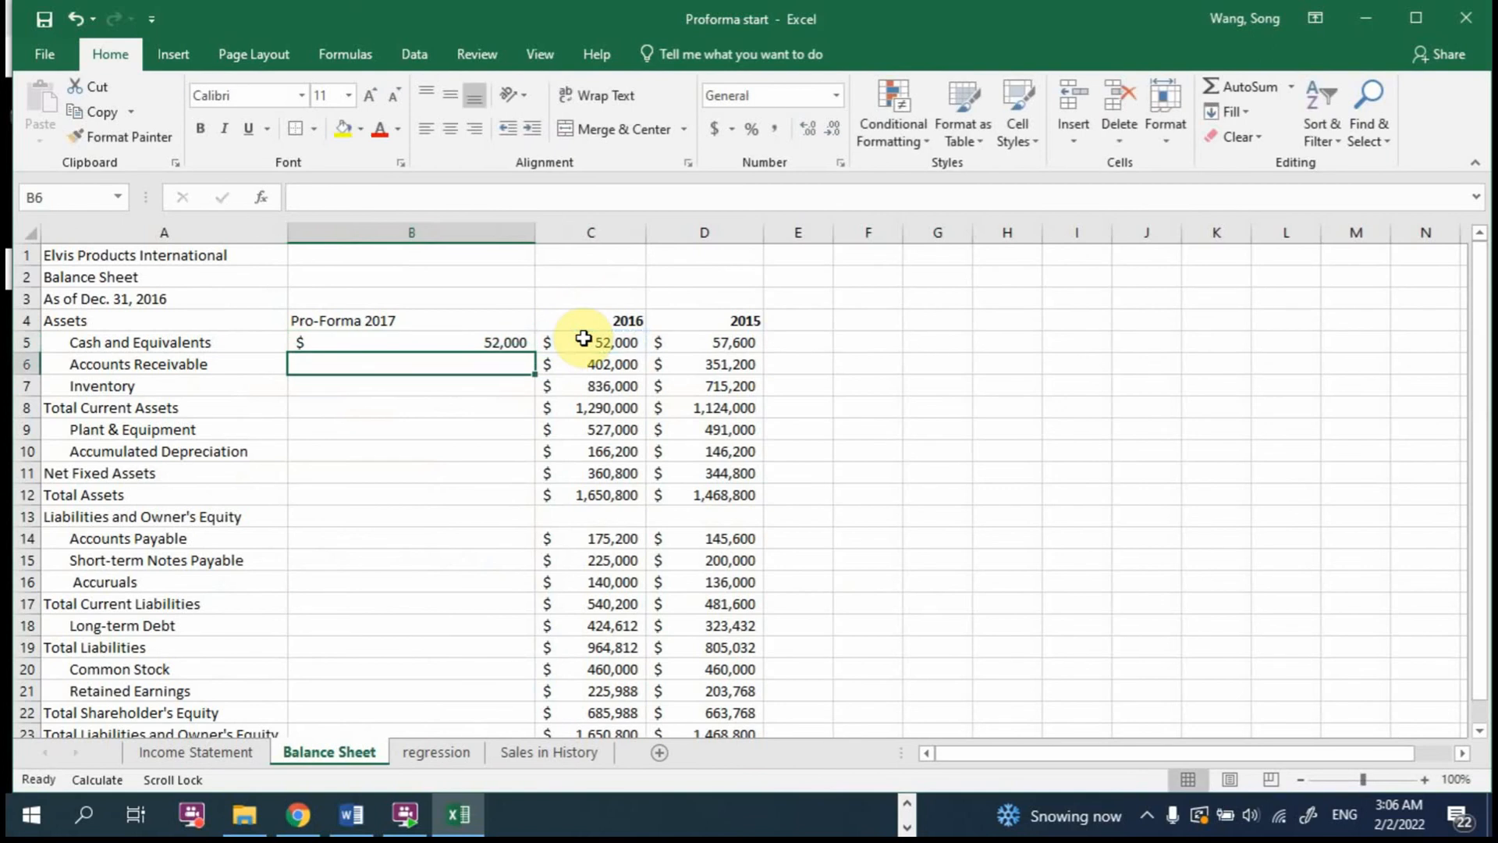
# Step: Keep 2017 Common Stock at the 2016 level by entering =C20 in B20 of the Balance Sheet
pyautogui.click(346, 671)
pyautogui.write('=')
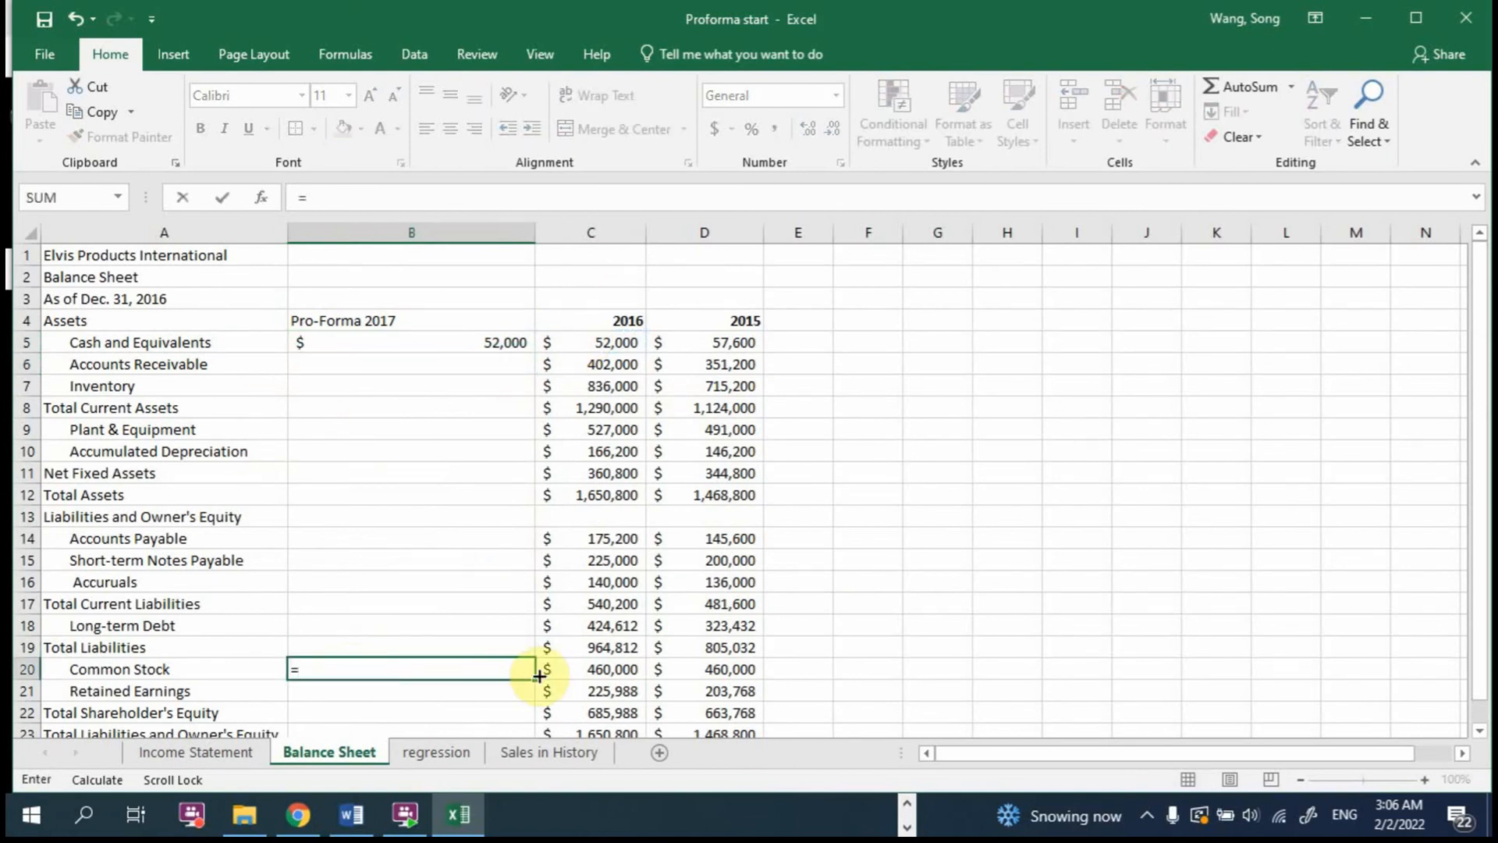
pyautogui.click(589, 662)
pyautogui.press('Return')
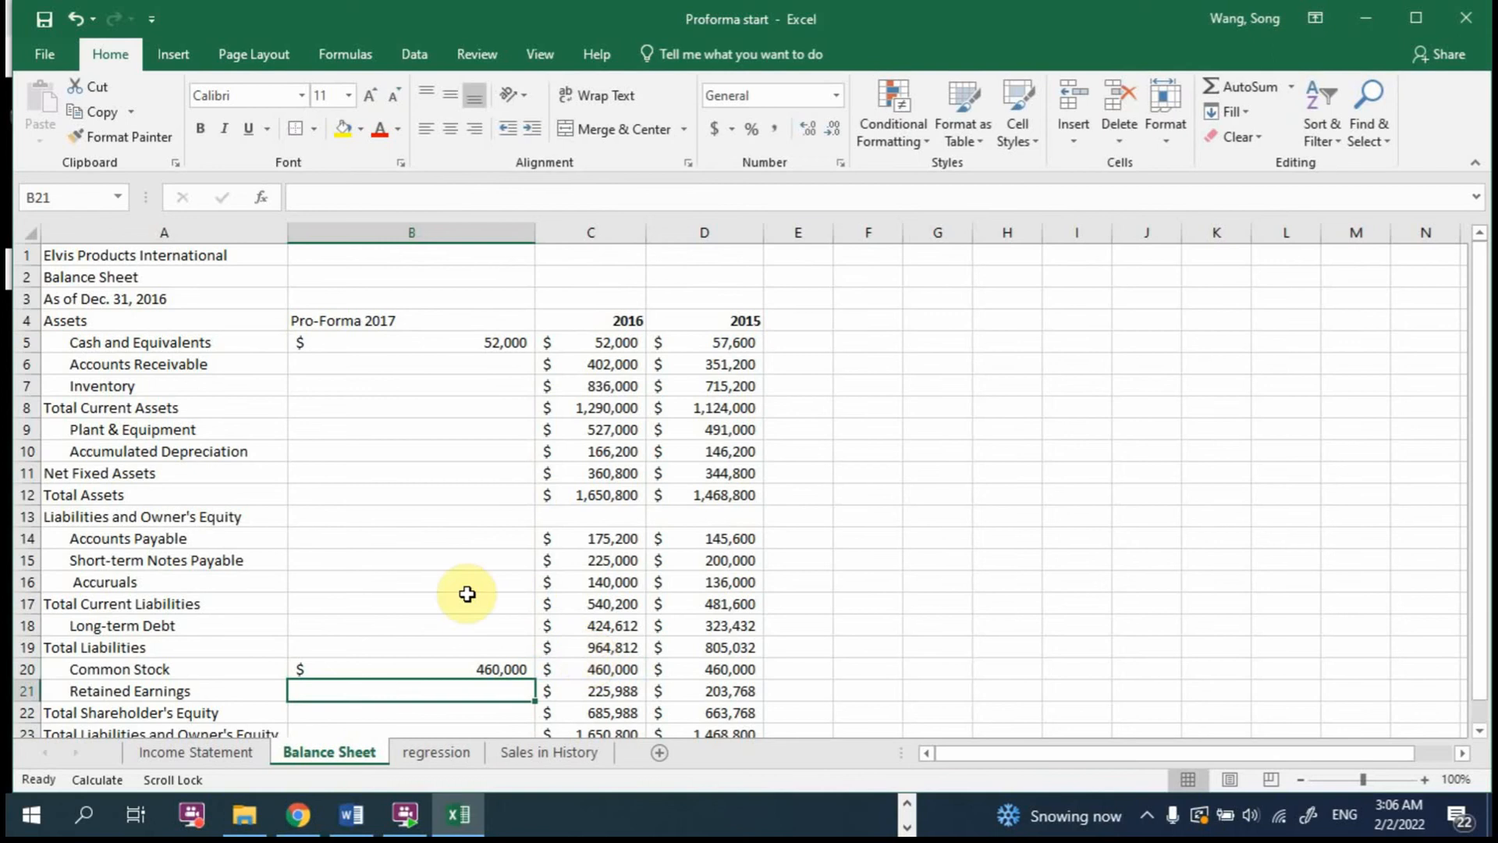
# Step: Keep 2017 Short-term Notes Payable at the 2016 level by entering =C15 in B15 of the Balance Sheet
pyautogui.click(396, 562)
pyautogui.write('=')
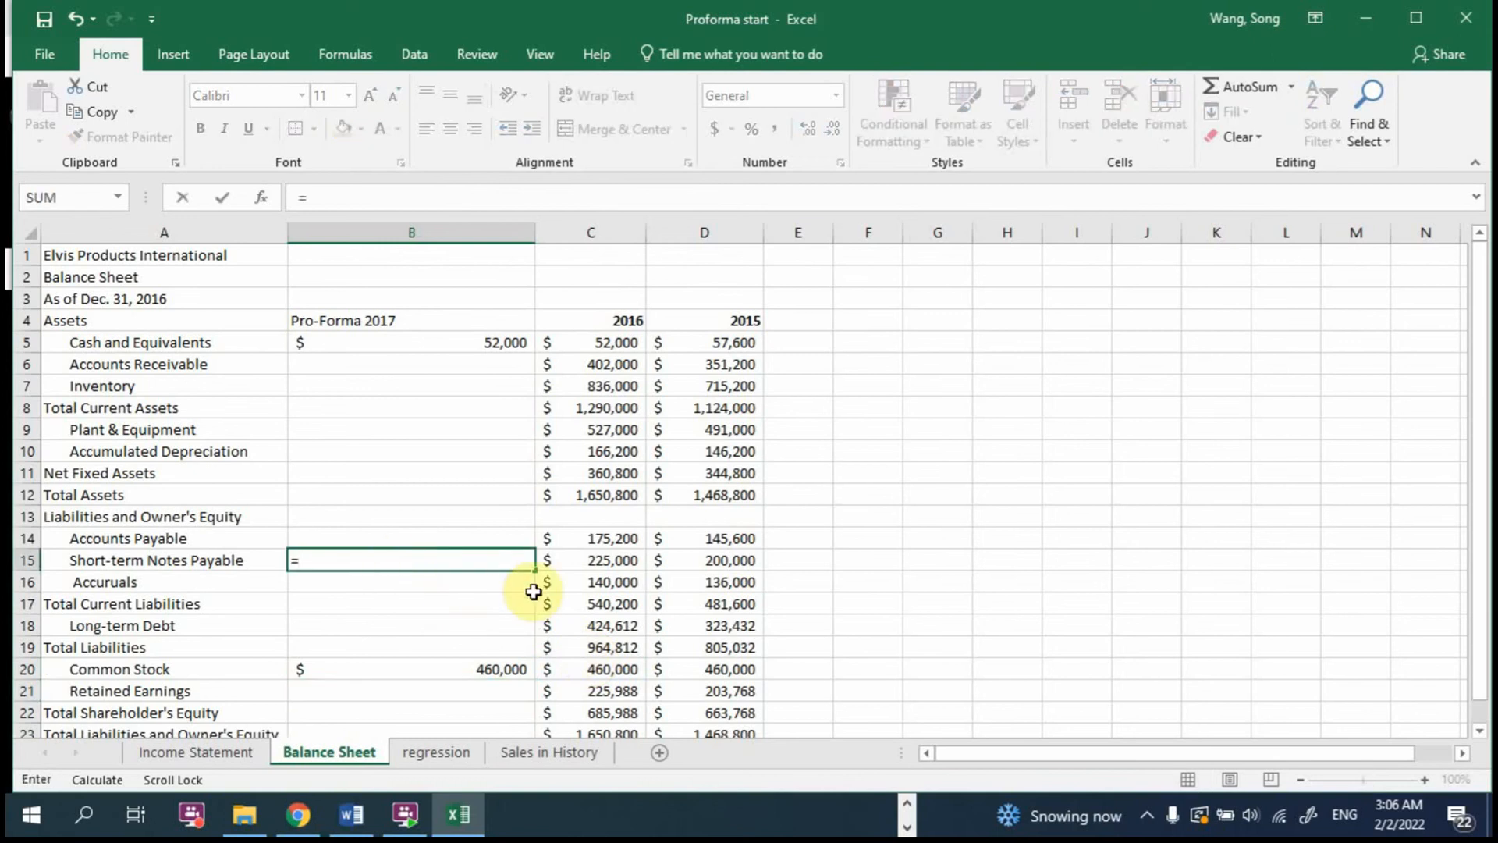
pyautogui.click(612, 560)
pyautogui.press('Return')
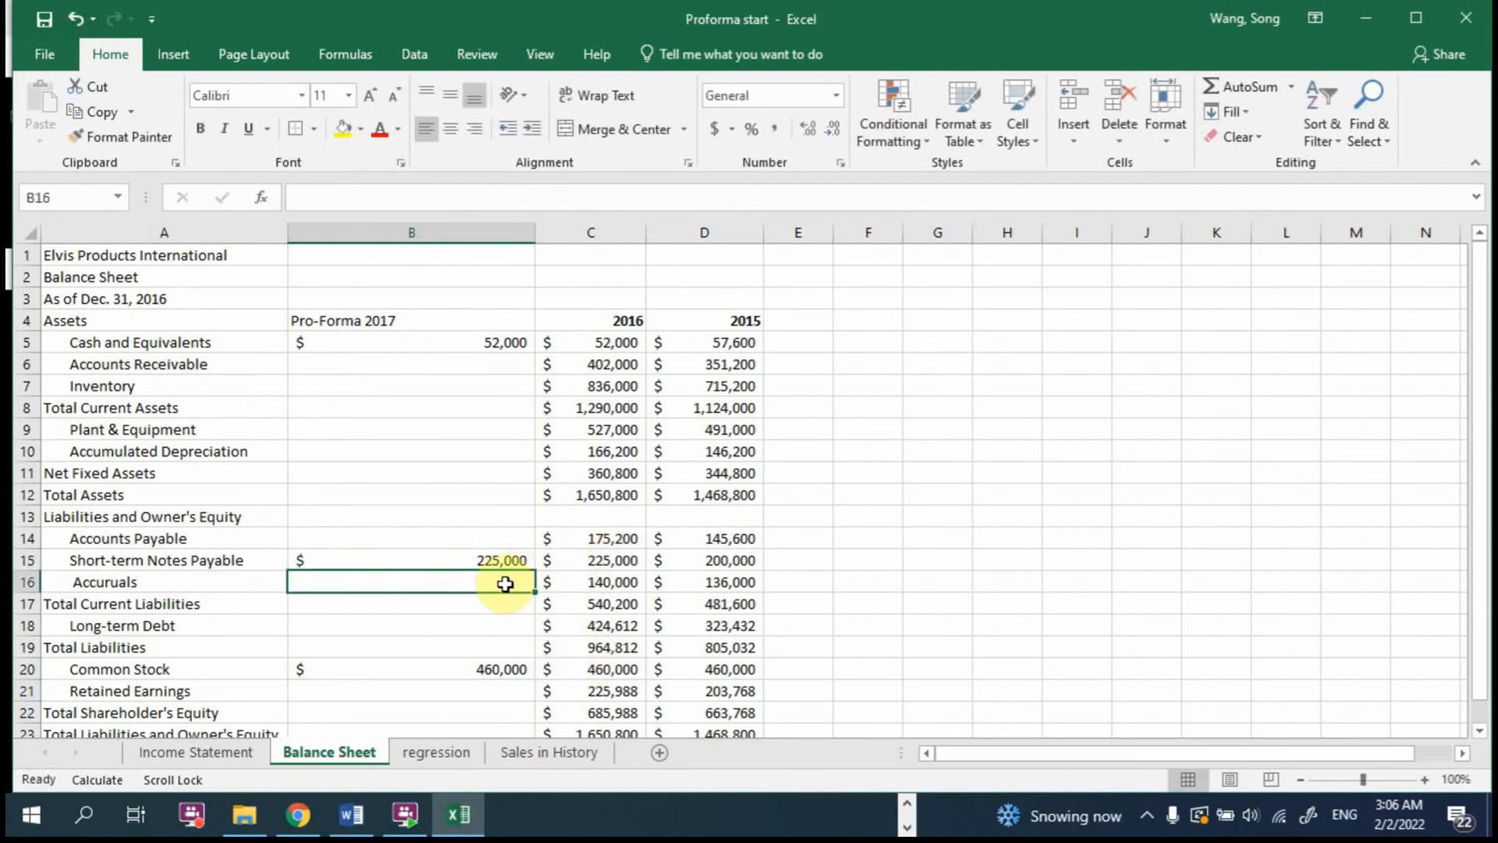
# Step: Keep 2017 Long-term Debt at the 2016 level by entering =C18 in B18 of the Balance Sheet
pyautogui.click(430, 629)
pyautogui.write('=')
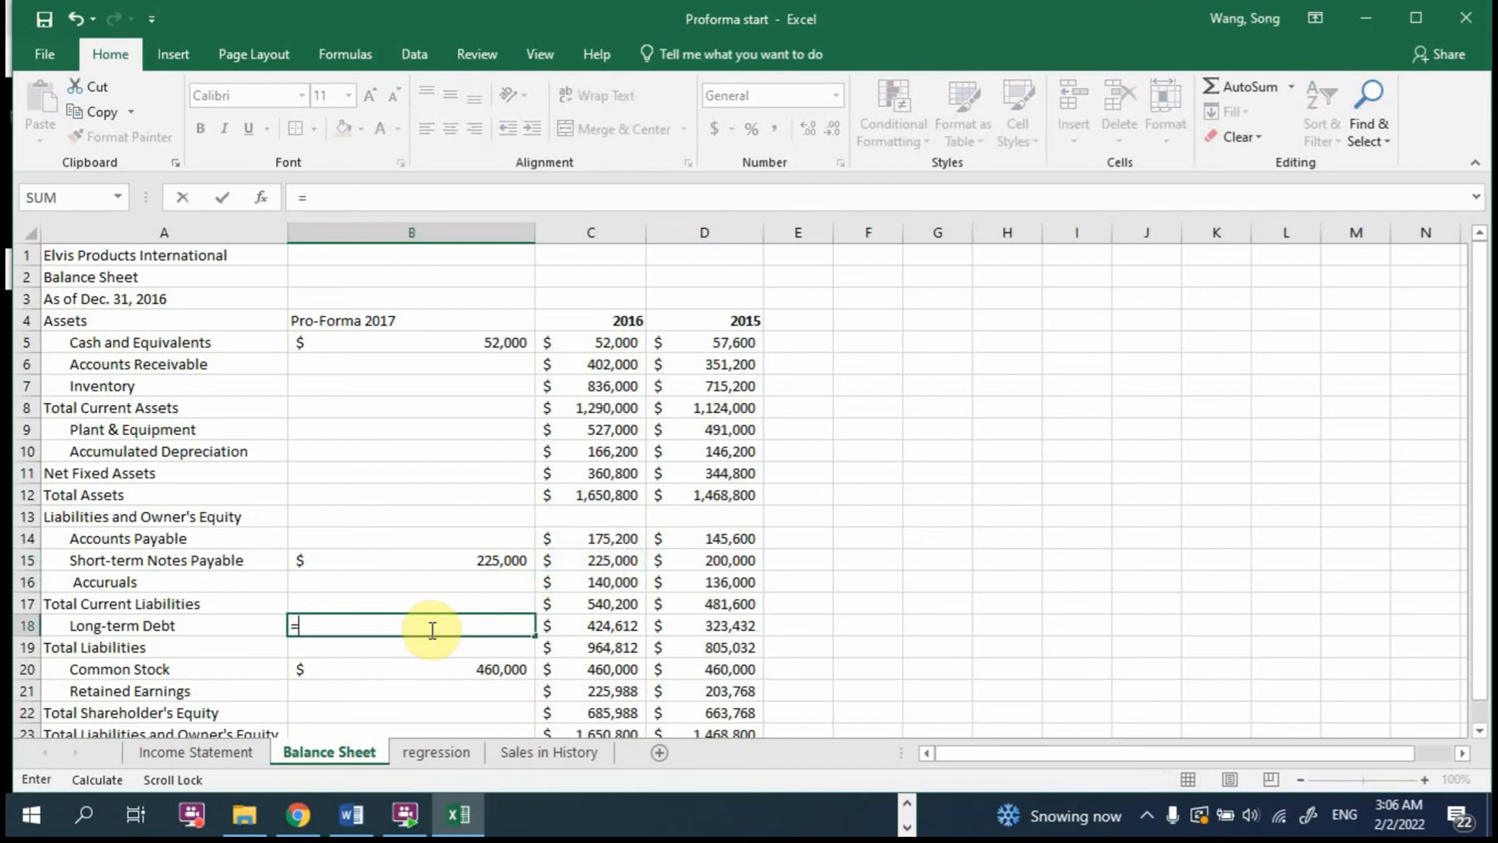
pyautogui.click(601, 625)
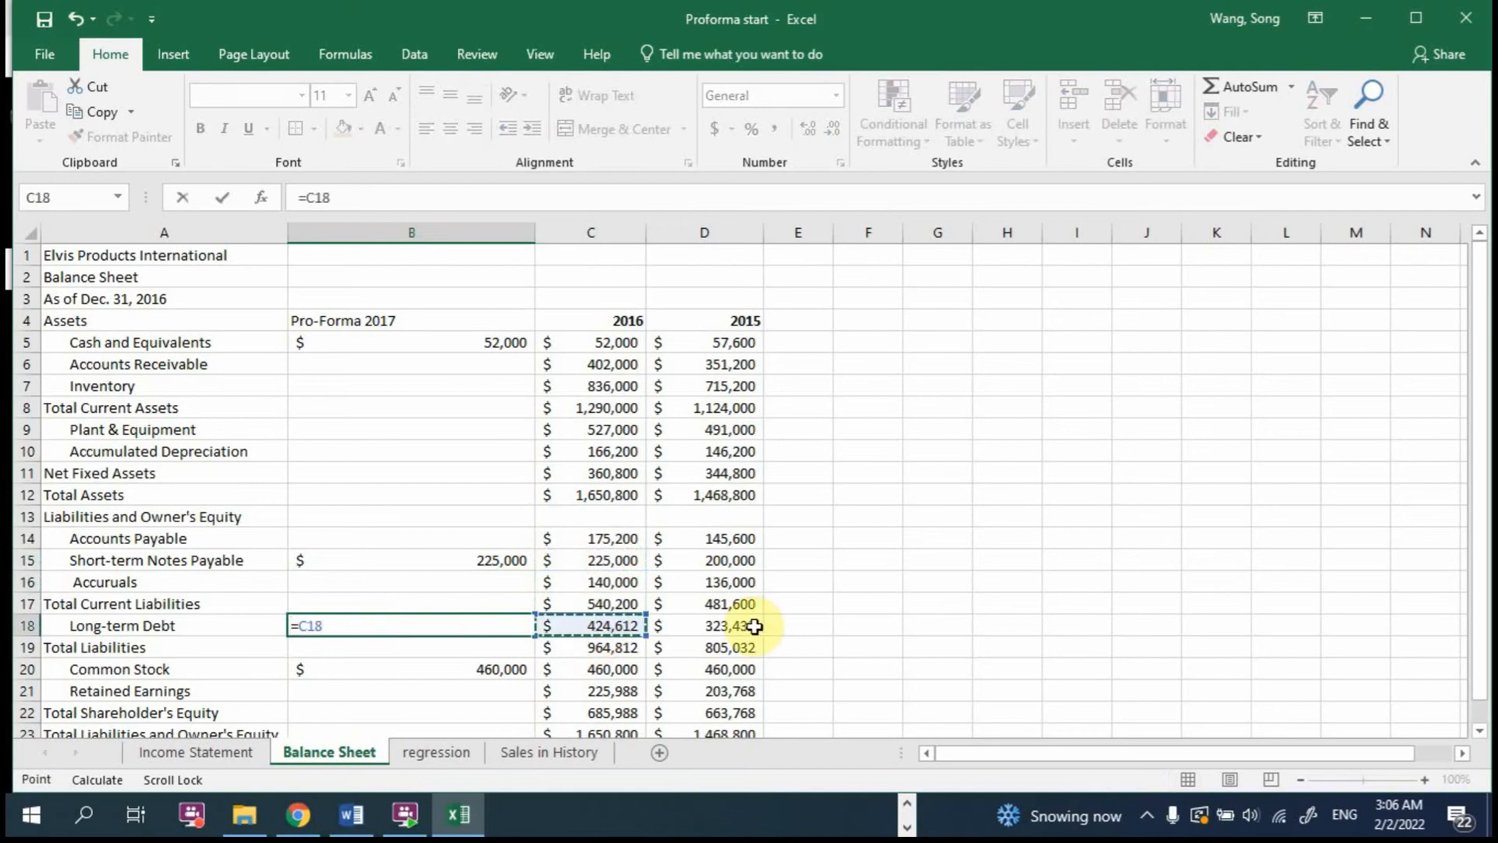
pyautogui.press('Return')
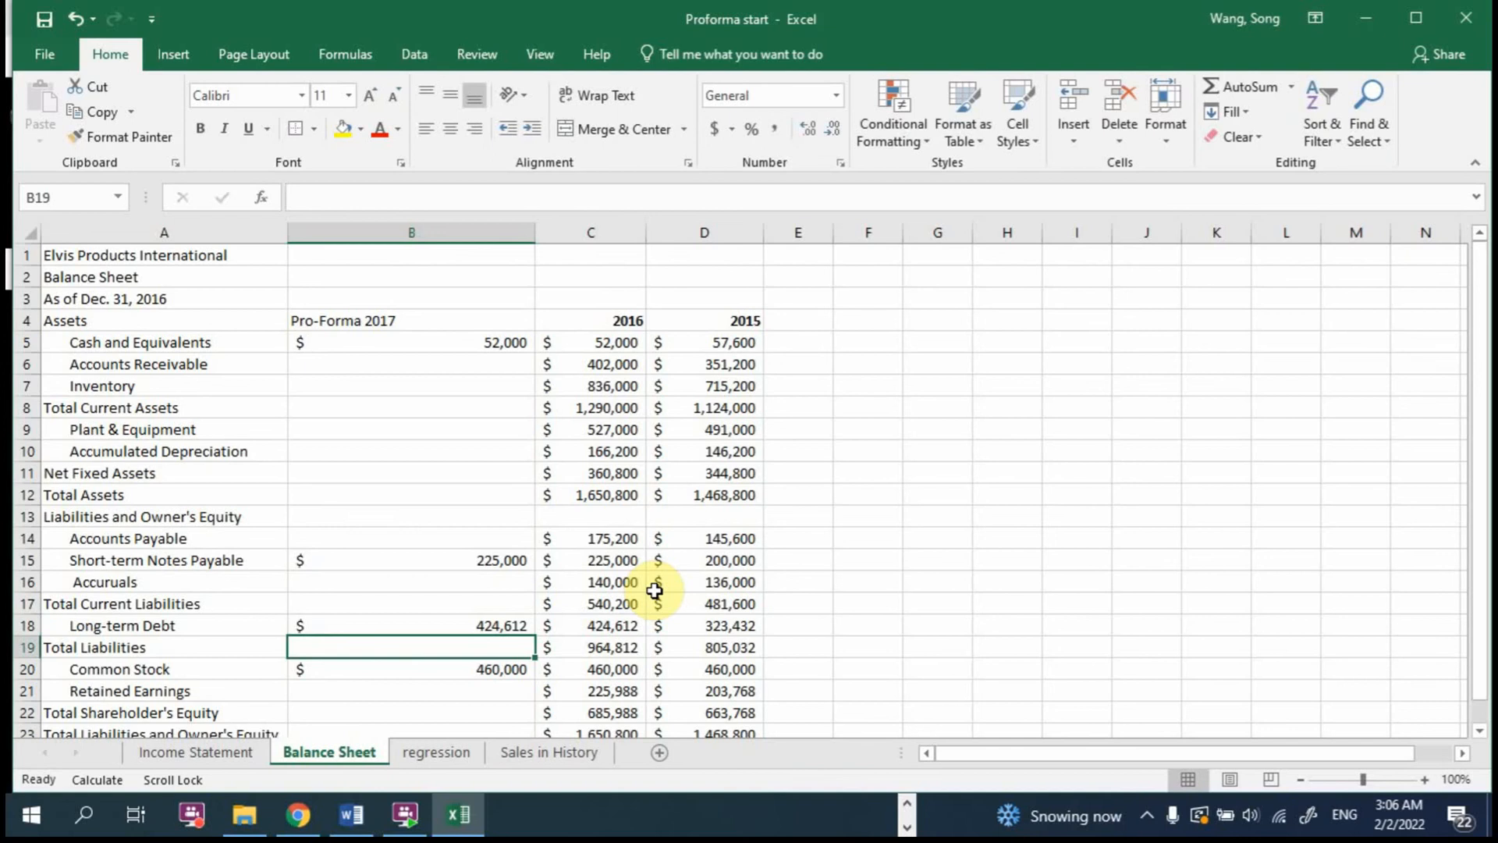
# Step: Review the additional fixed assets, life time and additional depreciation assumptions in A24:C26 of the Income Statement sheet
pyautogui.scroll(-2, 654, 591)
pyautogui.scroll(2, 655, 591)
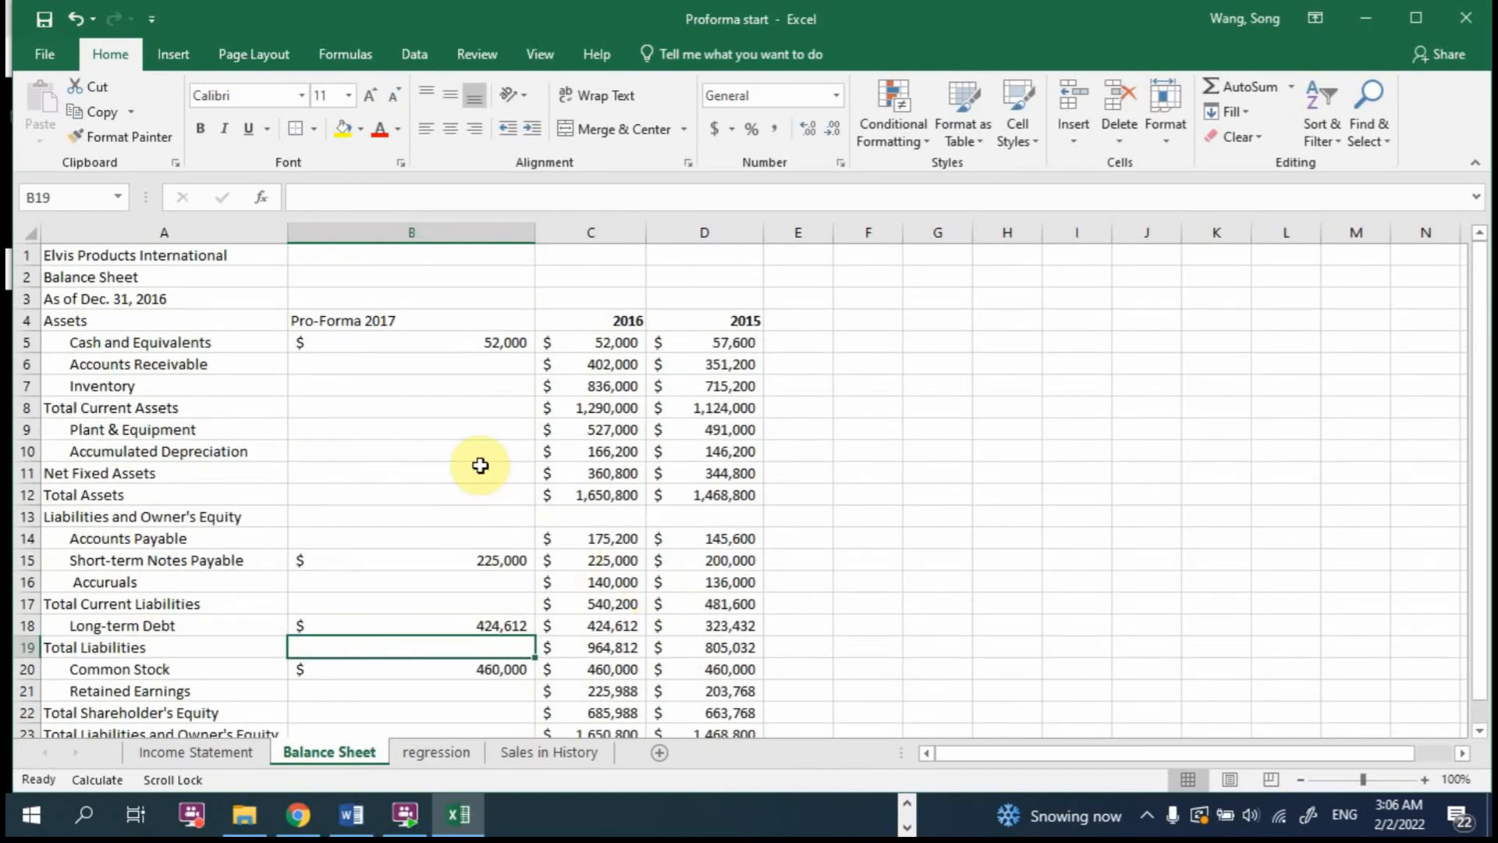
pyautogui.click(238, 756)
pyautogui.moveTo(187, 495); pyautogui.dragTo(468, 535)
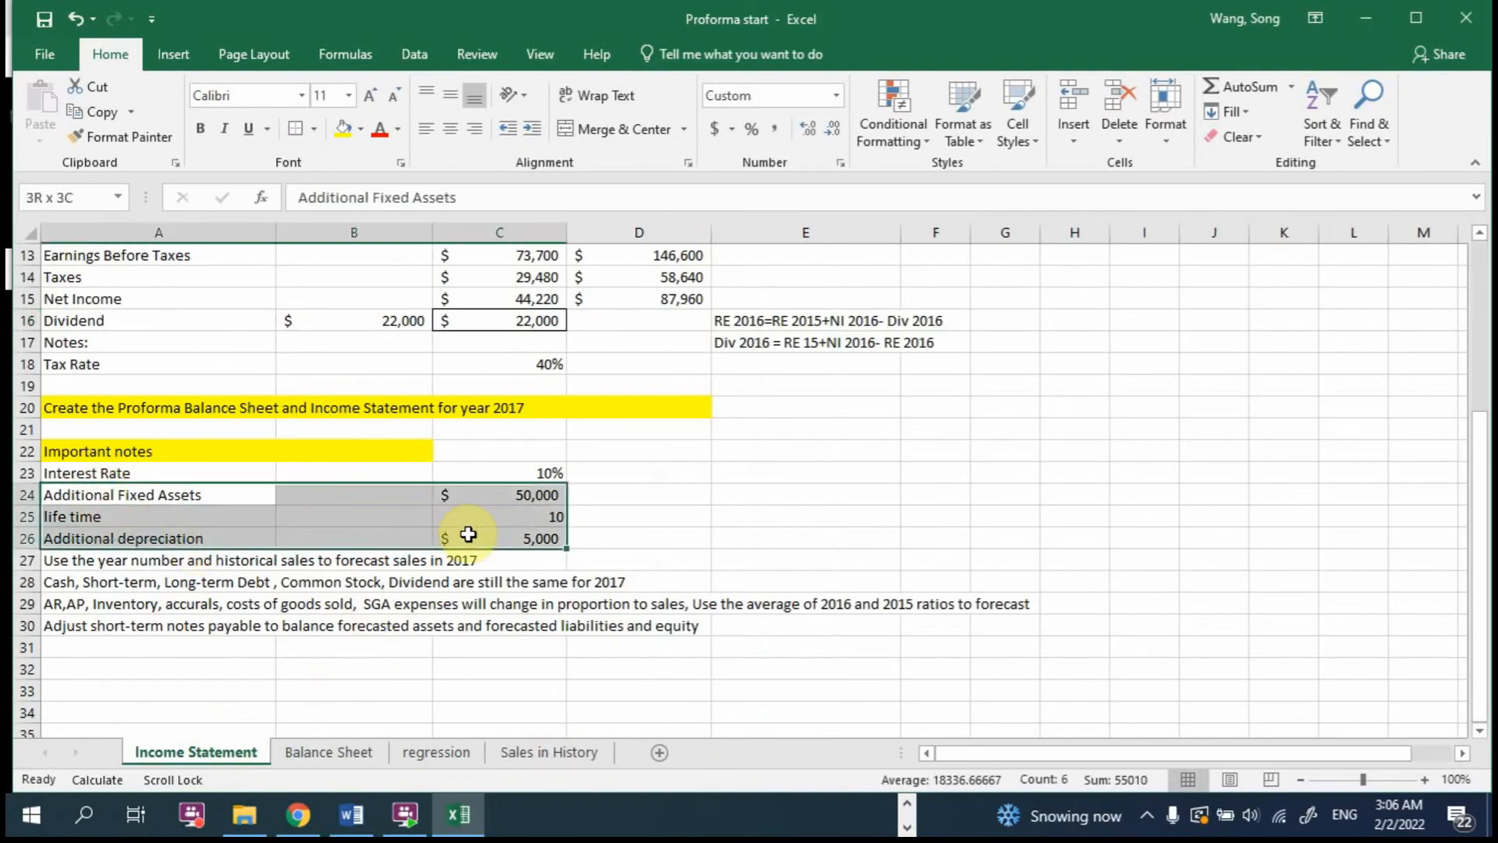
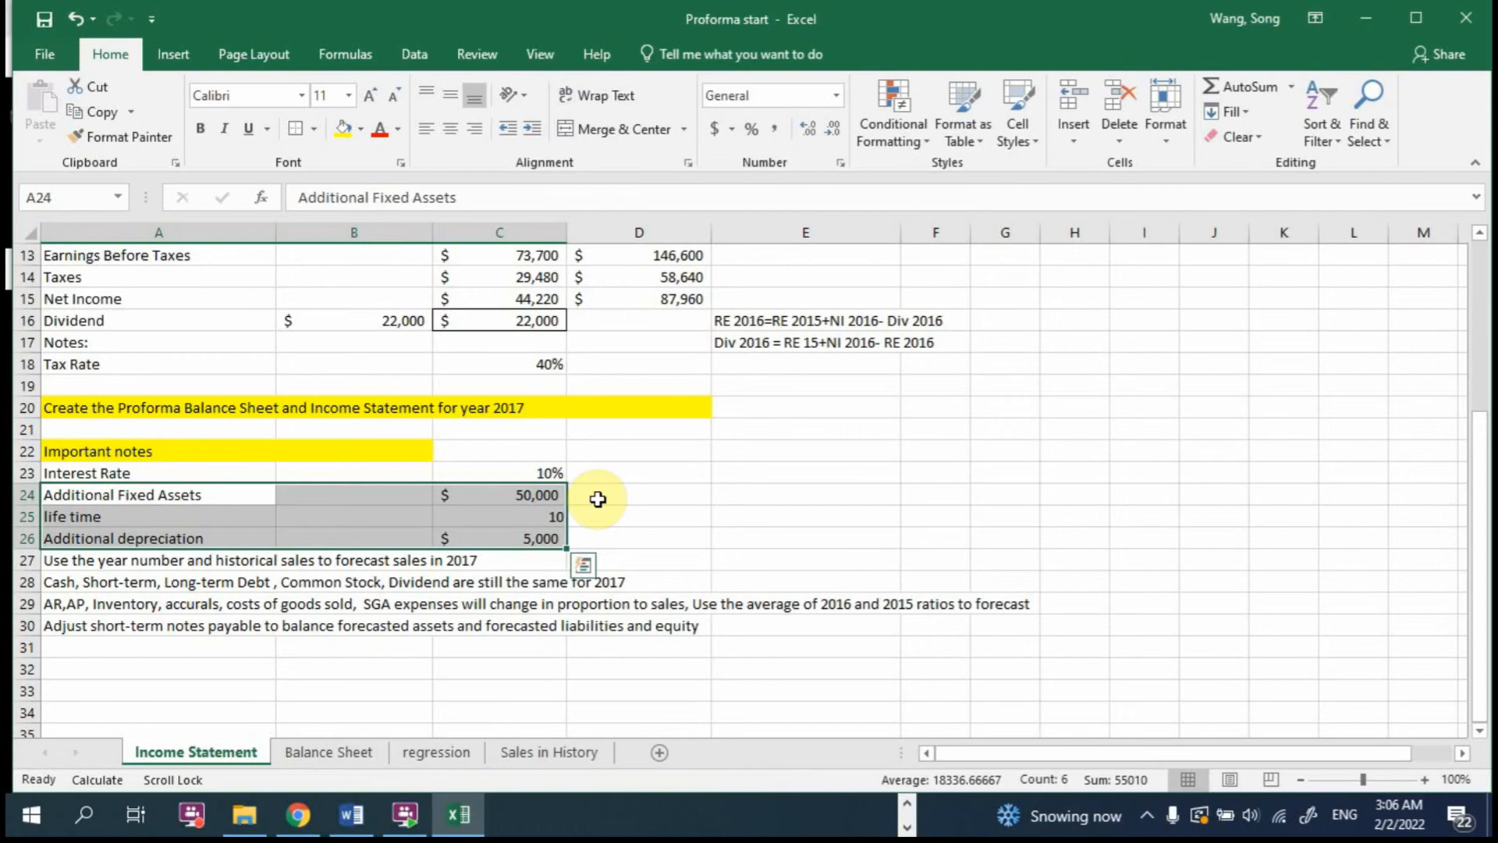
# Step: Calculate 2017 Depreciation Expense in B10 of the Income Statement as 2016 depreciation plus the additional depreciation, using =C10+C26
pyautogui.scroll(2, 599, 496)
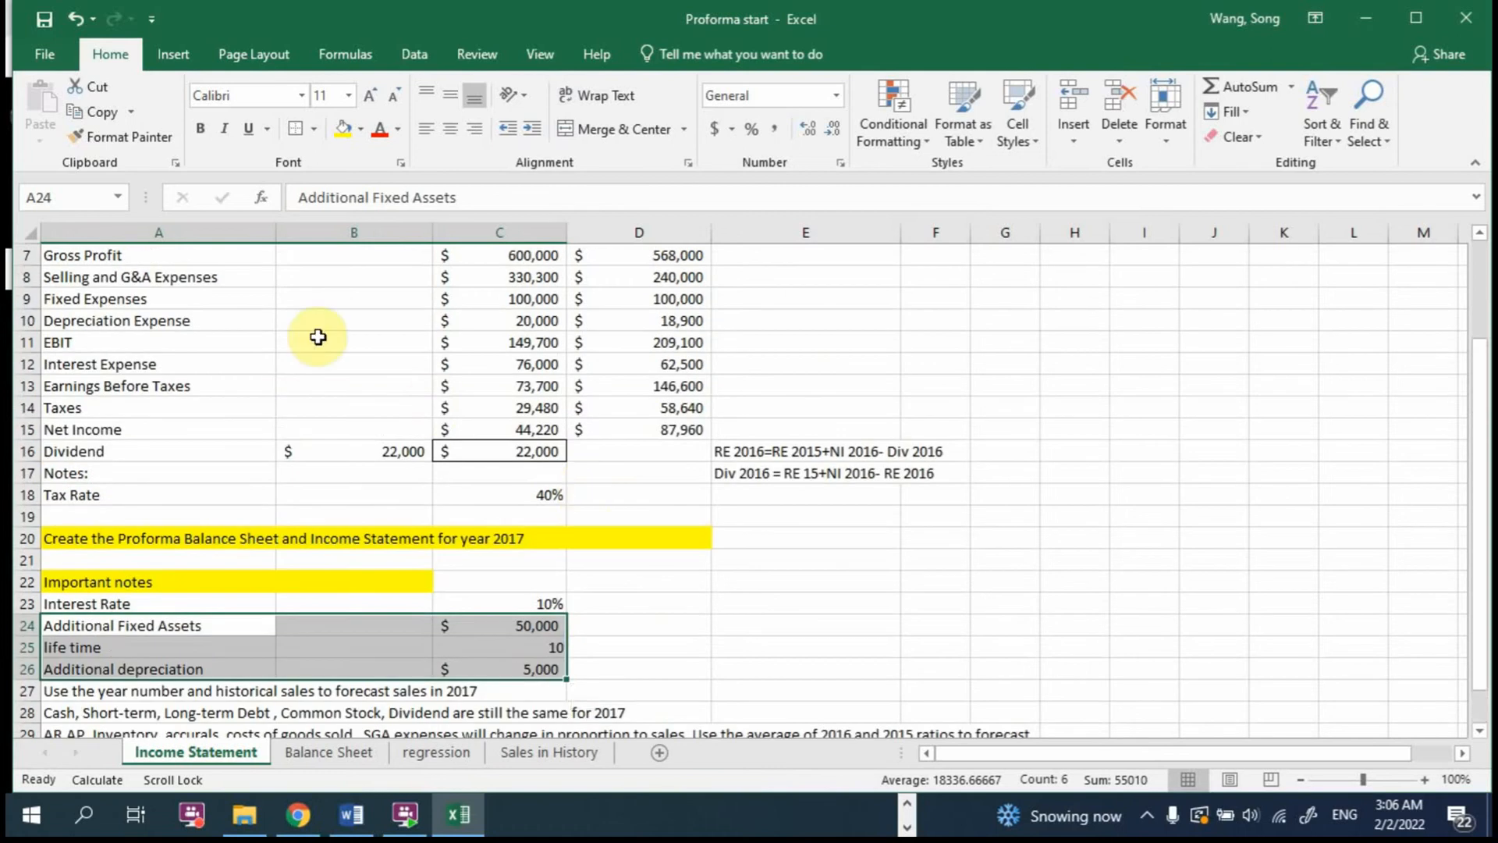
pyautogui.click(328, 314)
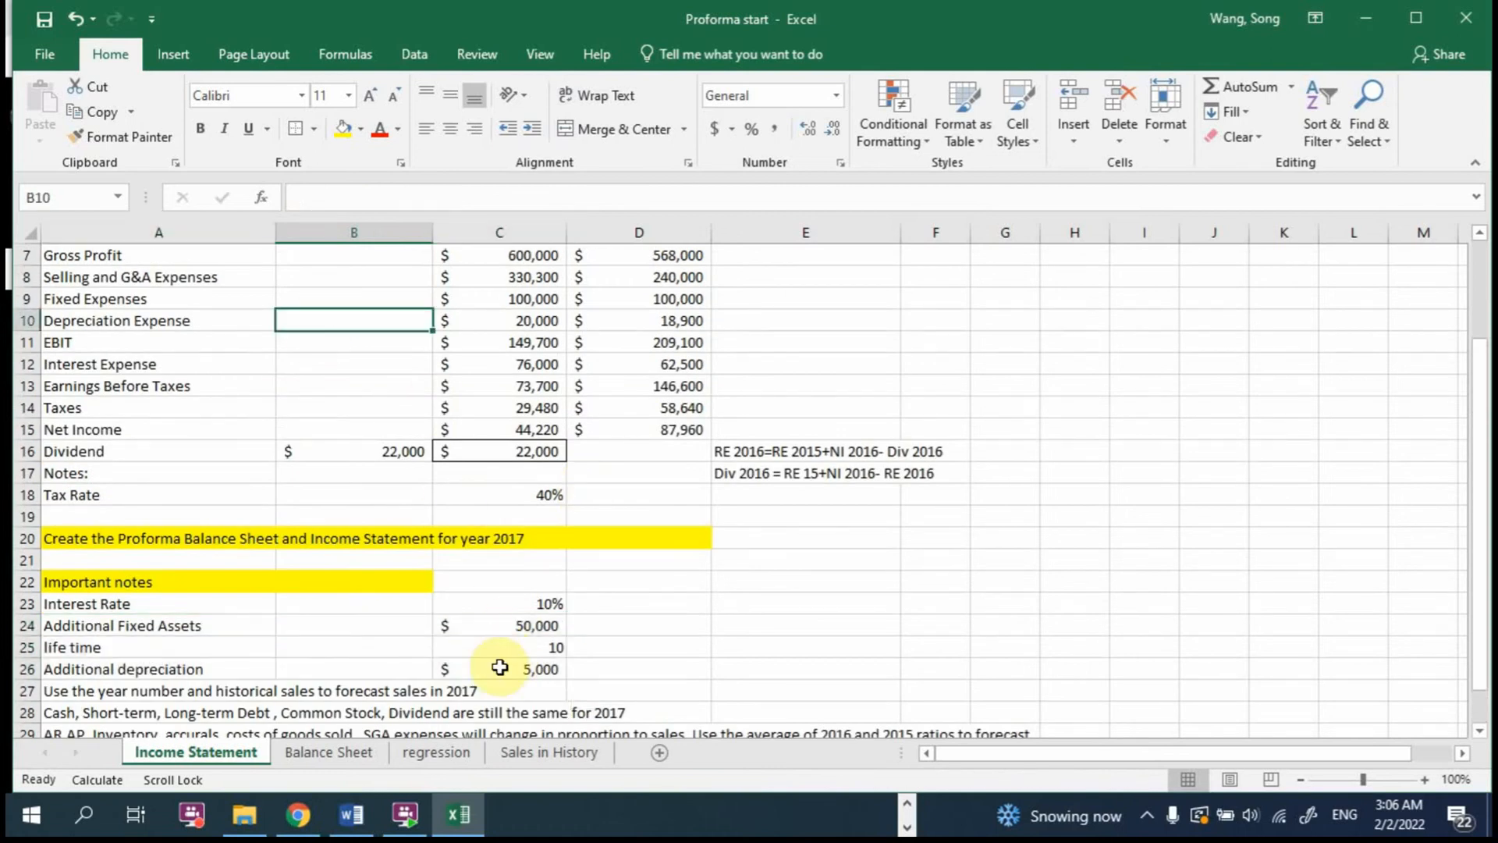
pyautogui.scroll(2, 547, 647)
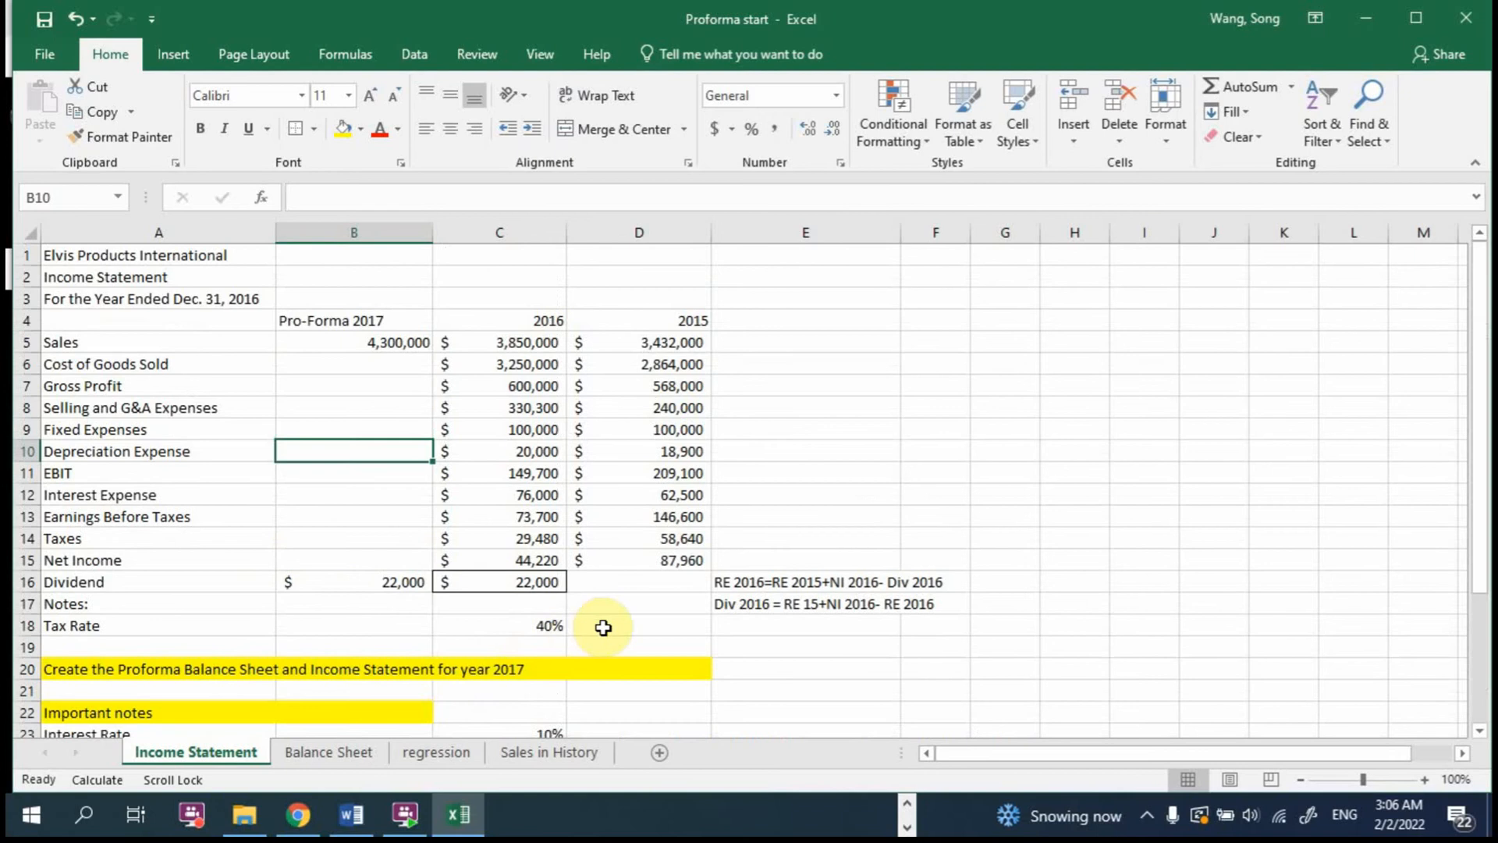
pyautogui.write('=')
pyautogui.click(538, 451)
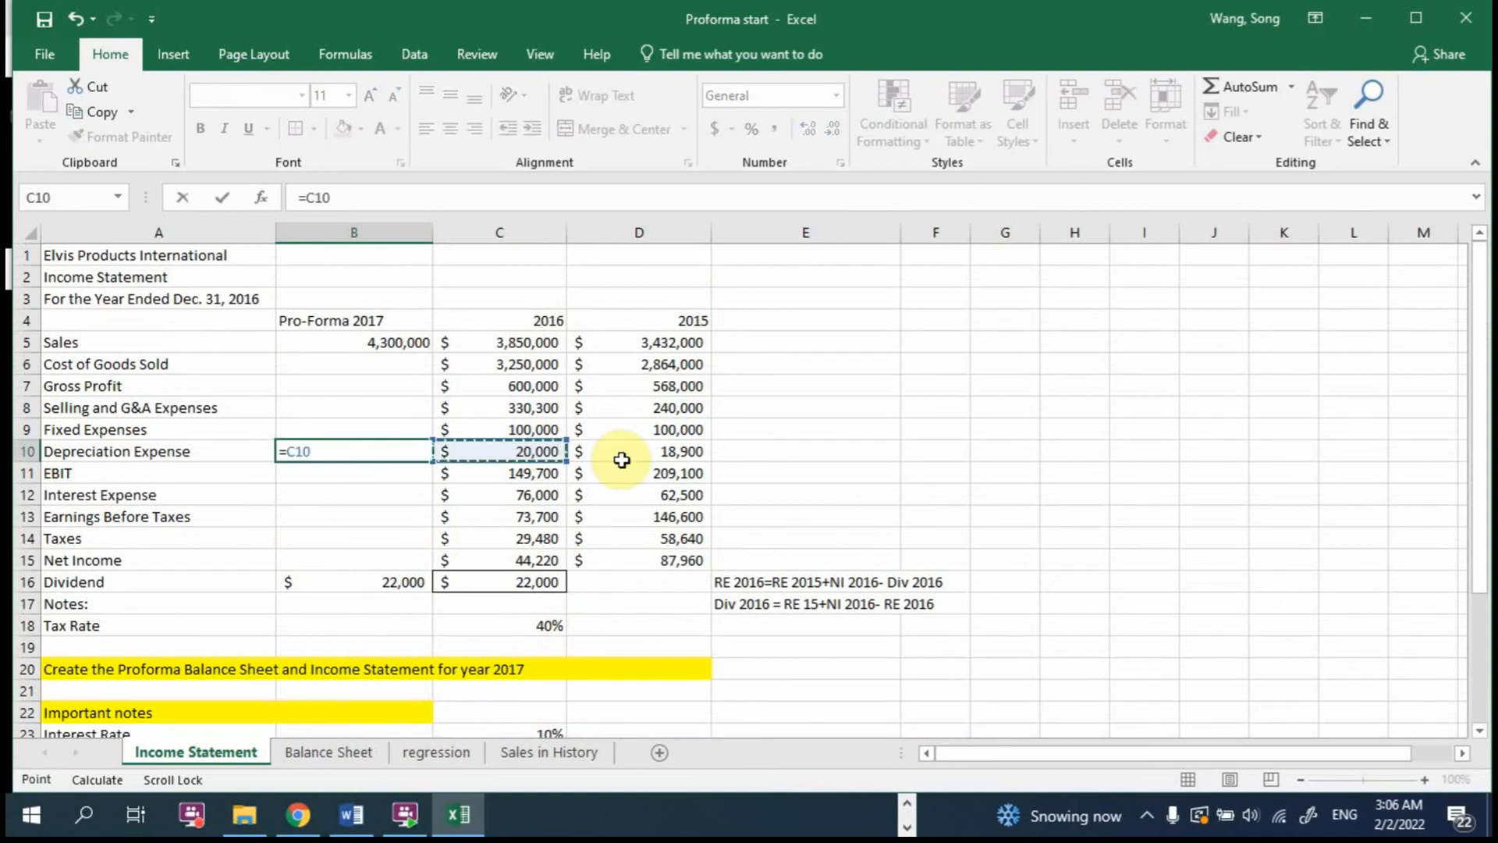
pyautogui.write('+')
pyautogui.scroll(-2, 585, 471)
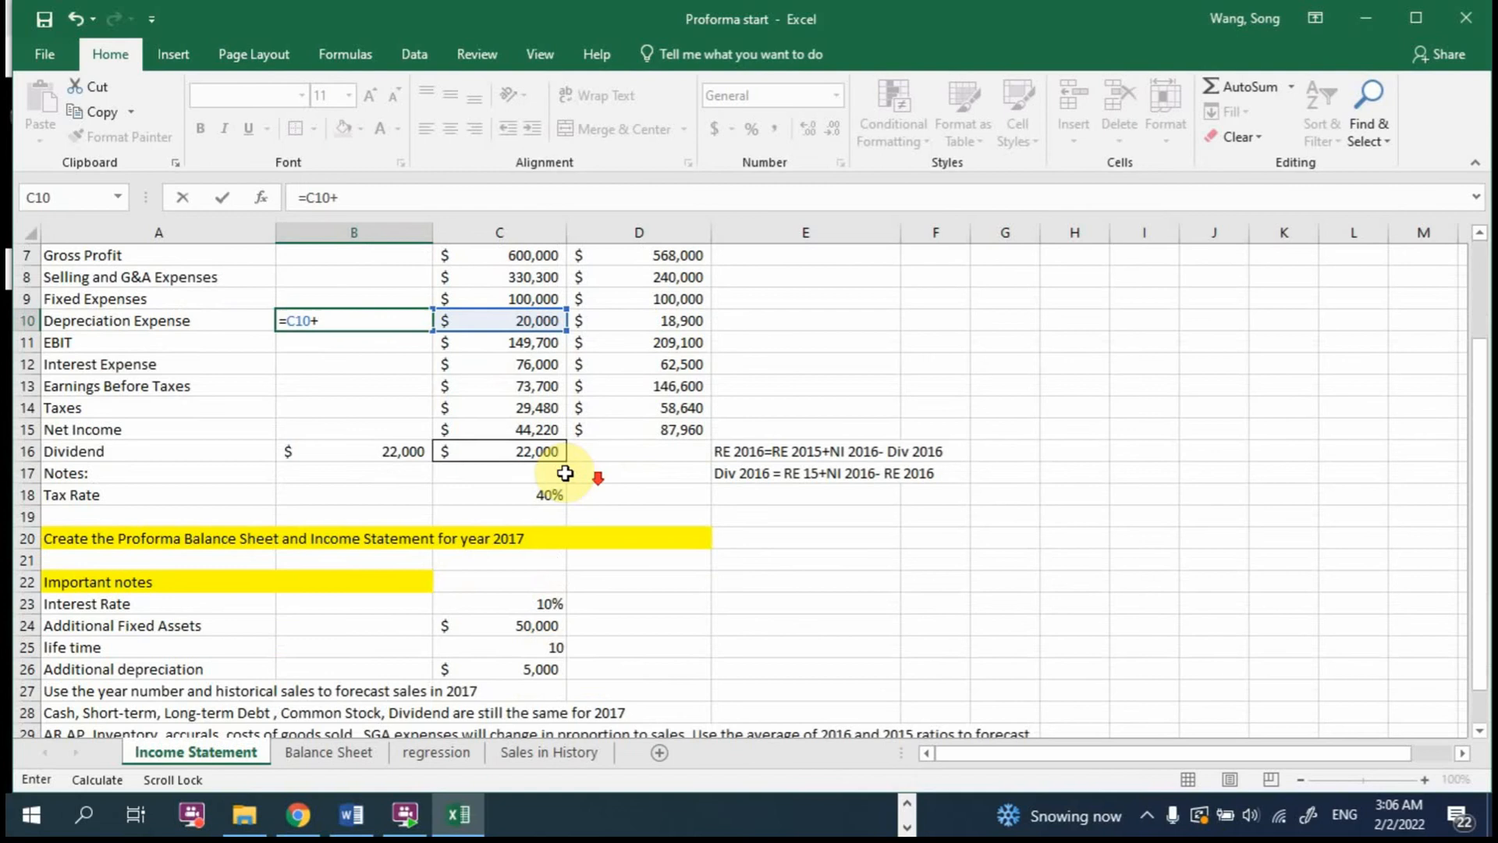
pyautogui.click(531, 668)
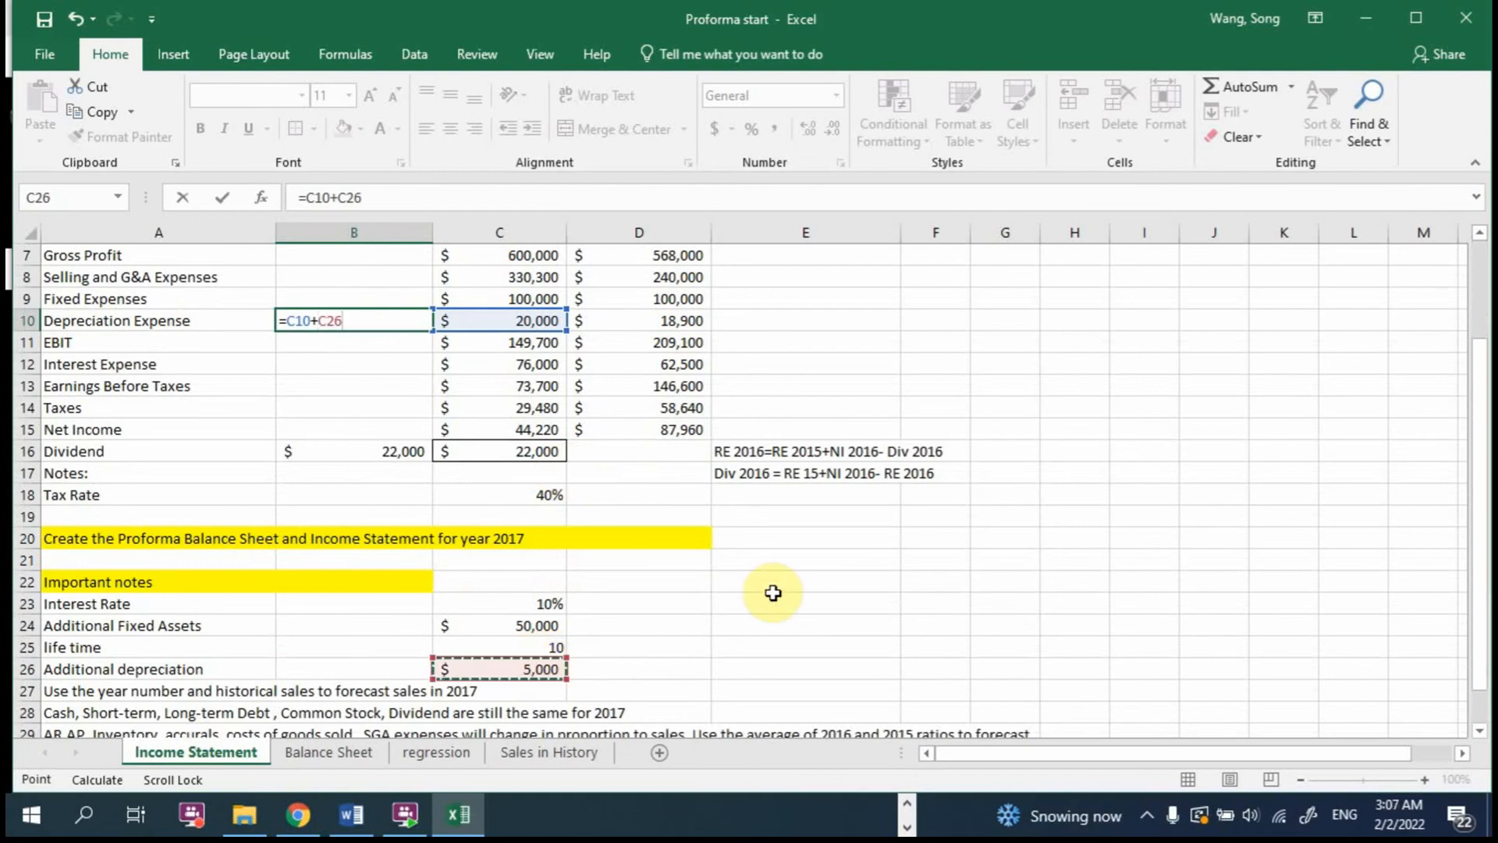
pyautogui.press('Return')
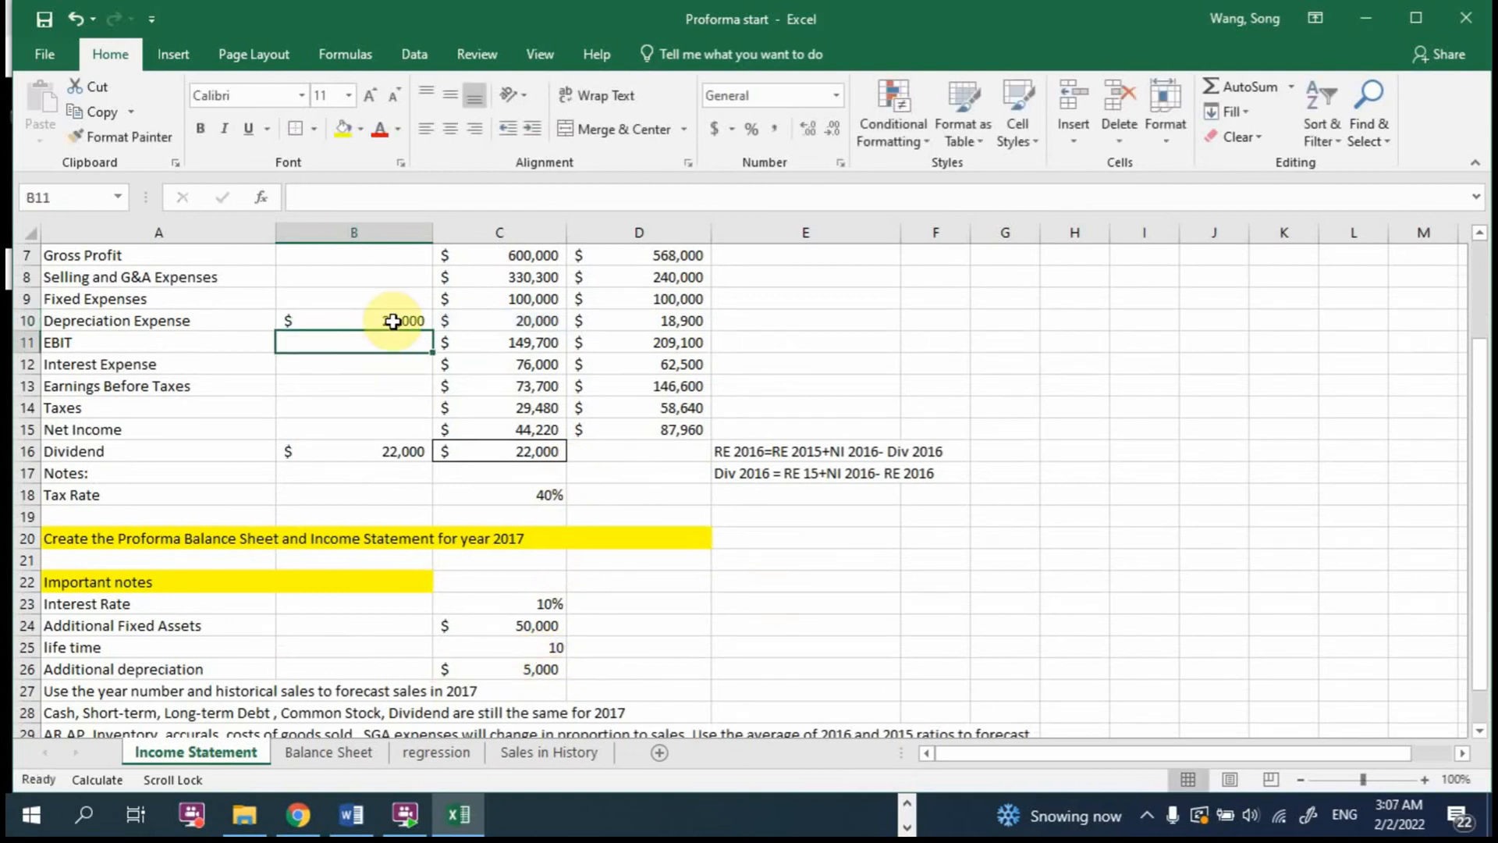
pyautogui.doubleClick(395, 321)
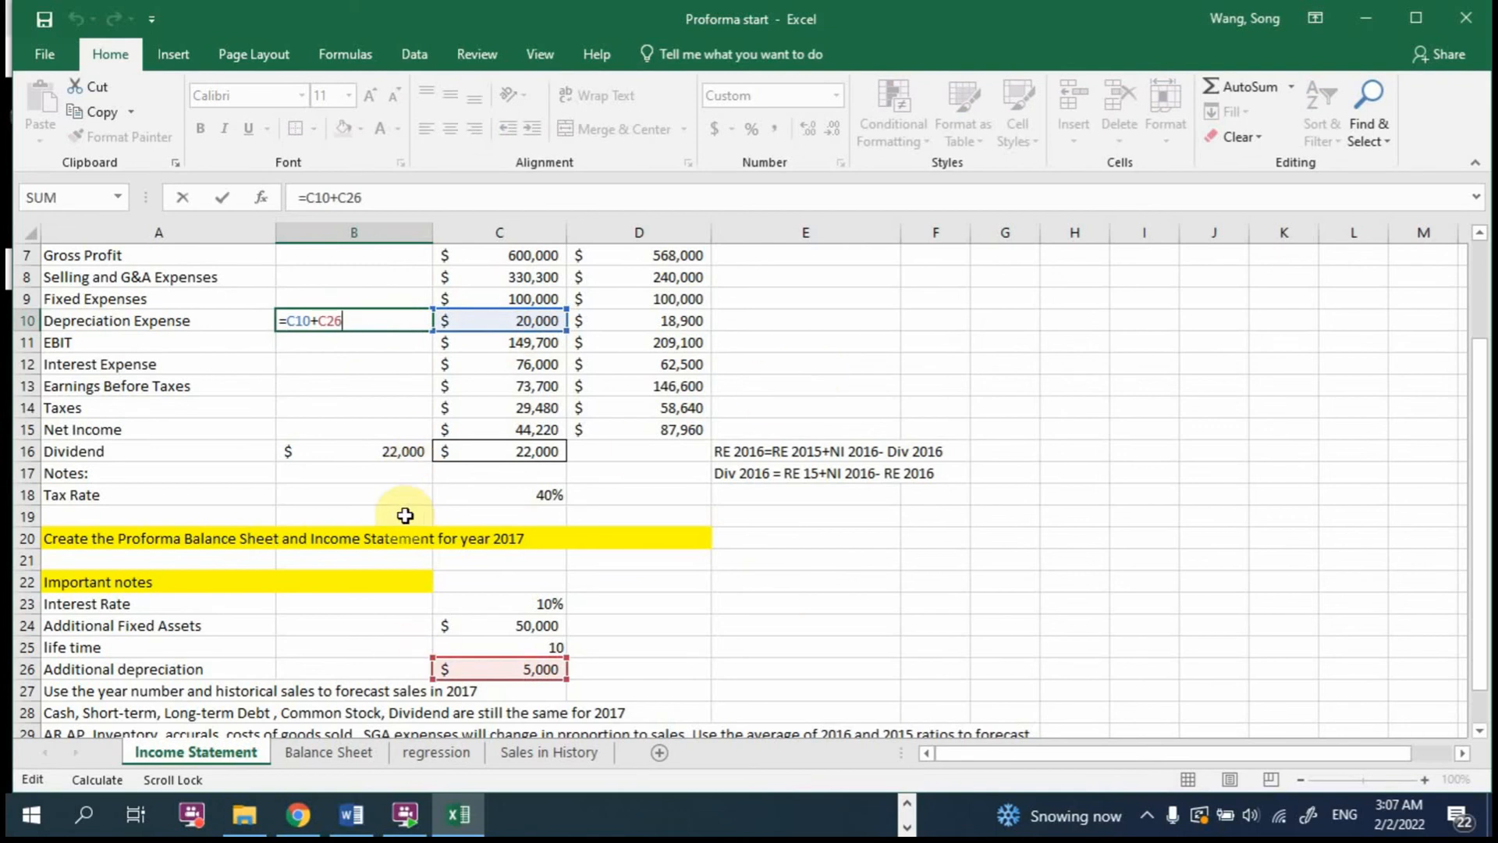
pyautogui.press('Return')
# Step: Calculate 2017 Plant & Equipment in B9 of the Balance Sheet by adding the additional fixed assets, using =C9+'Income Statement'!C24
pyautogui.click(344, 753)
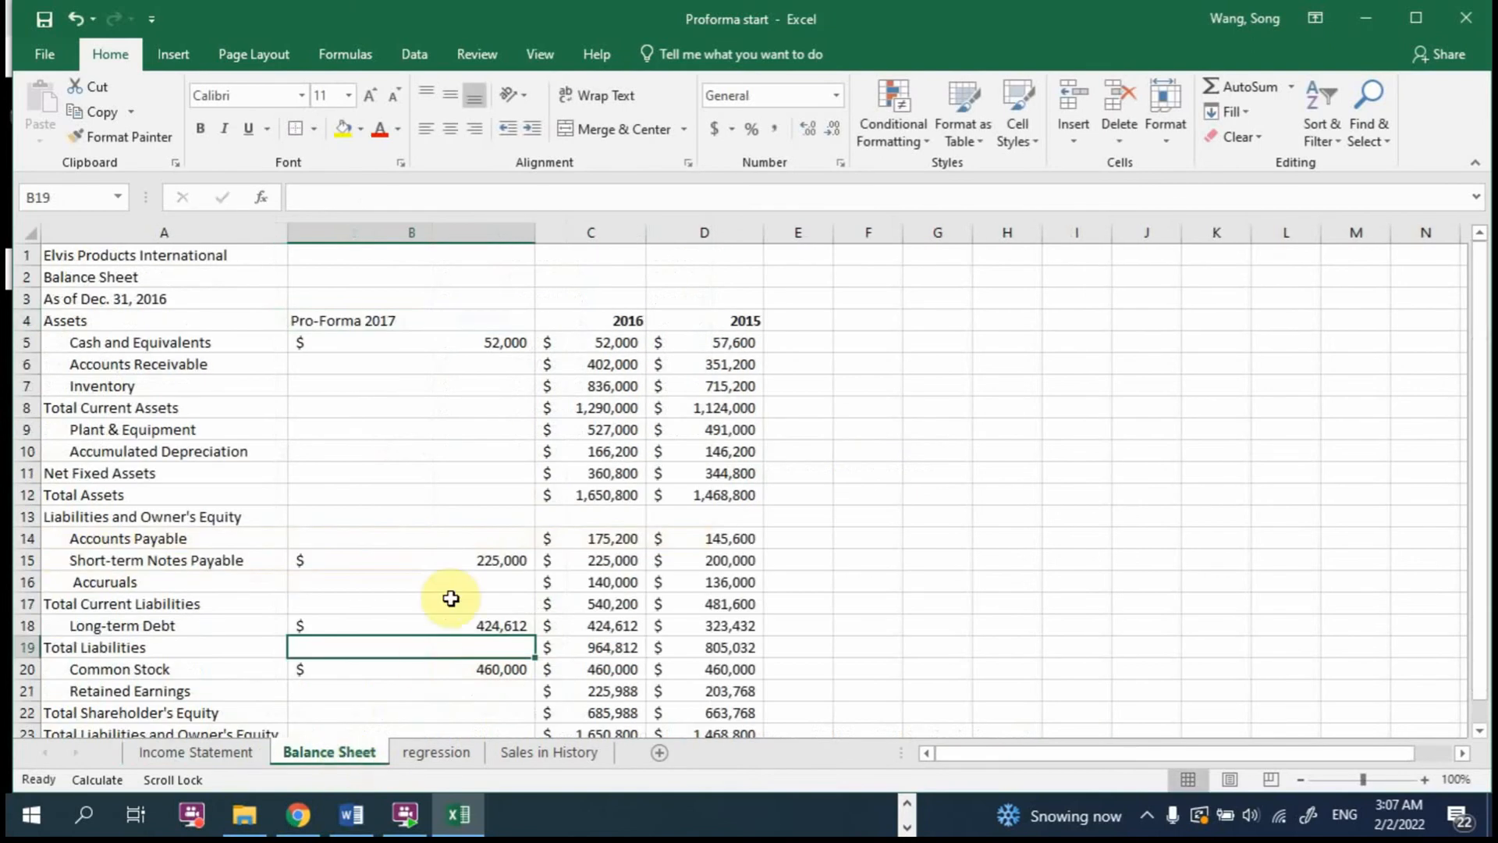
pyautogui.click(467, 428)
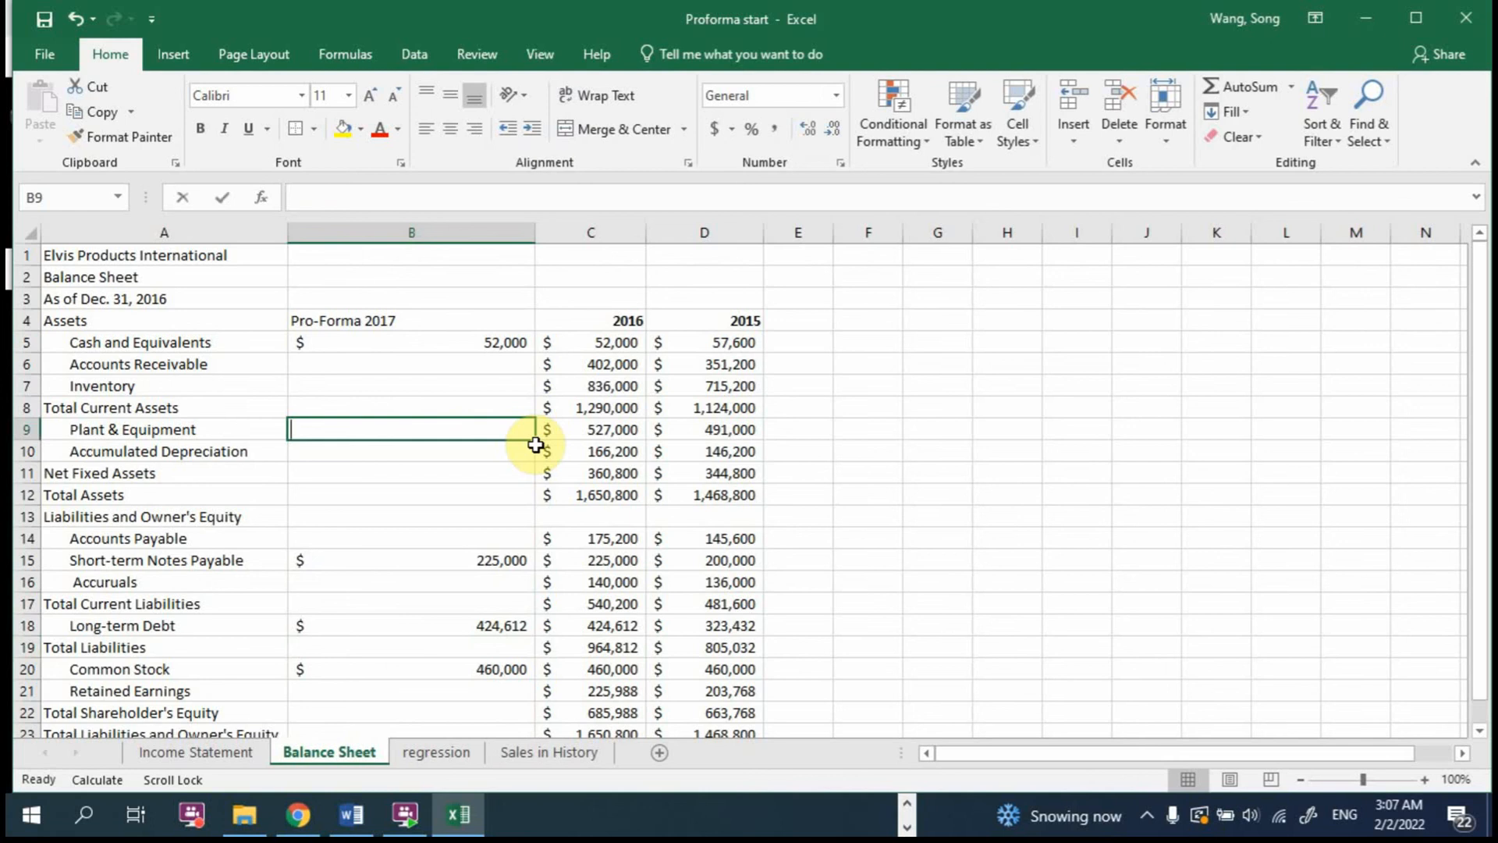
pyautogui.write('=')
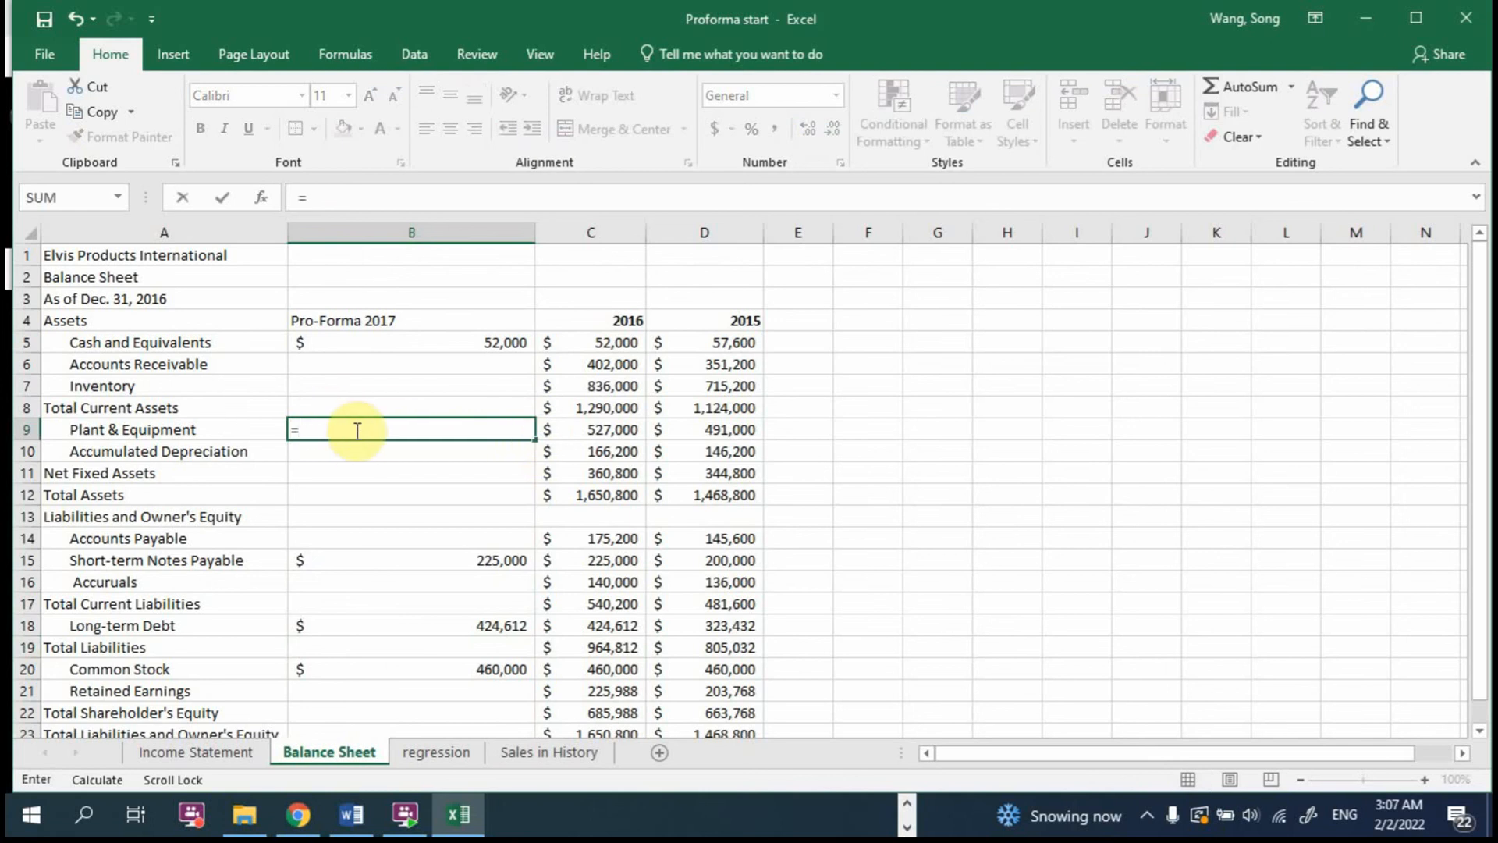
pyautogui.click(616, 428)
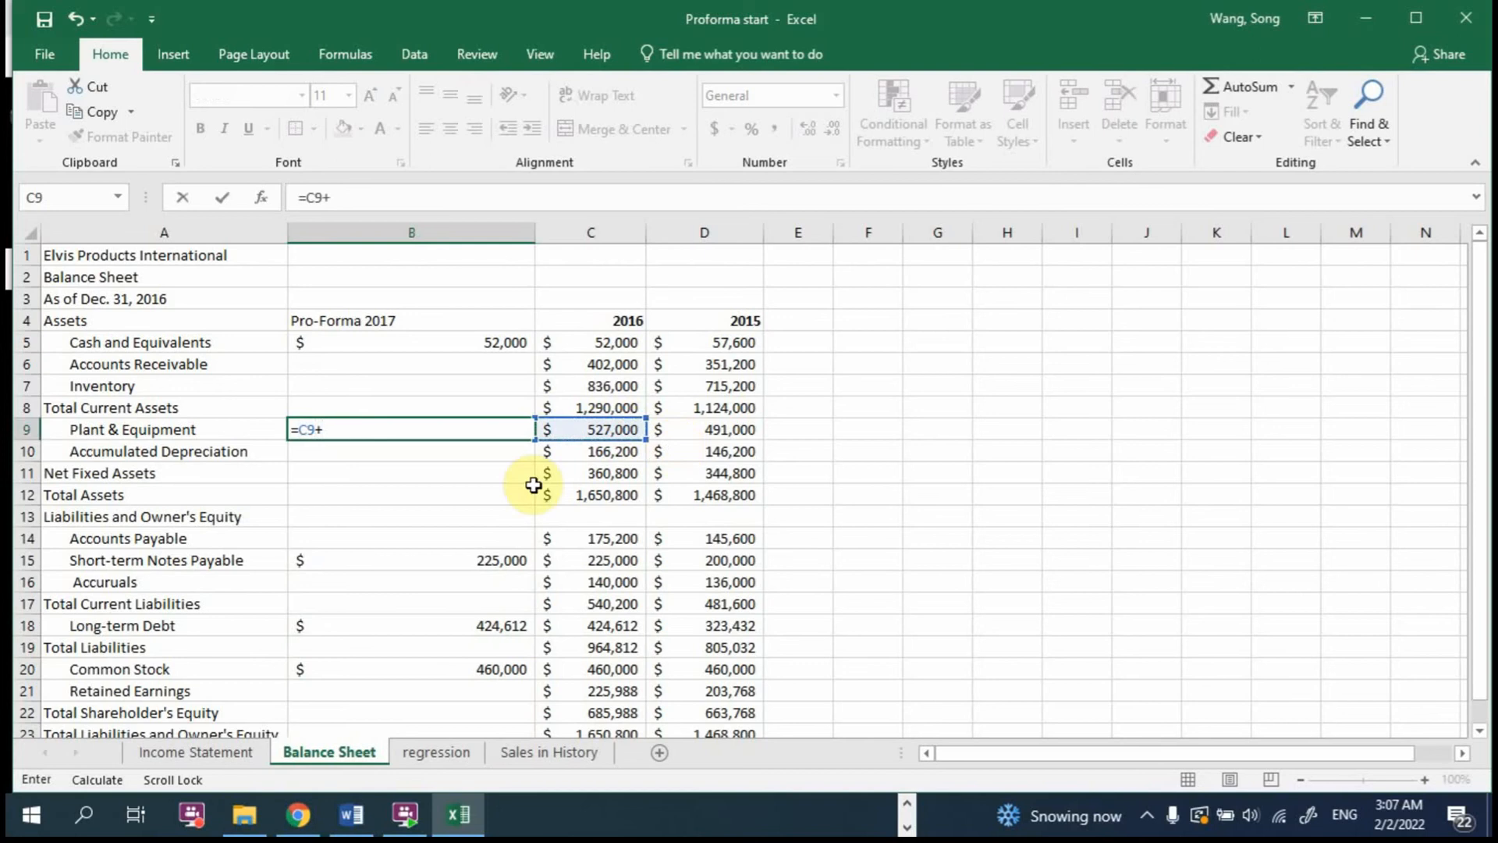
pyautogui.click(209, 754)
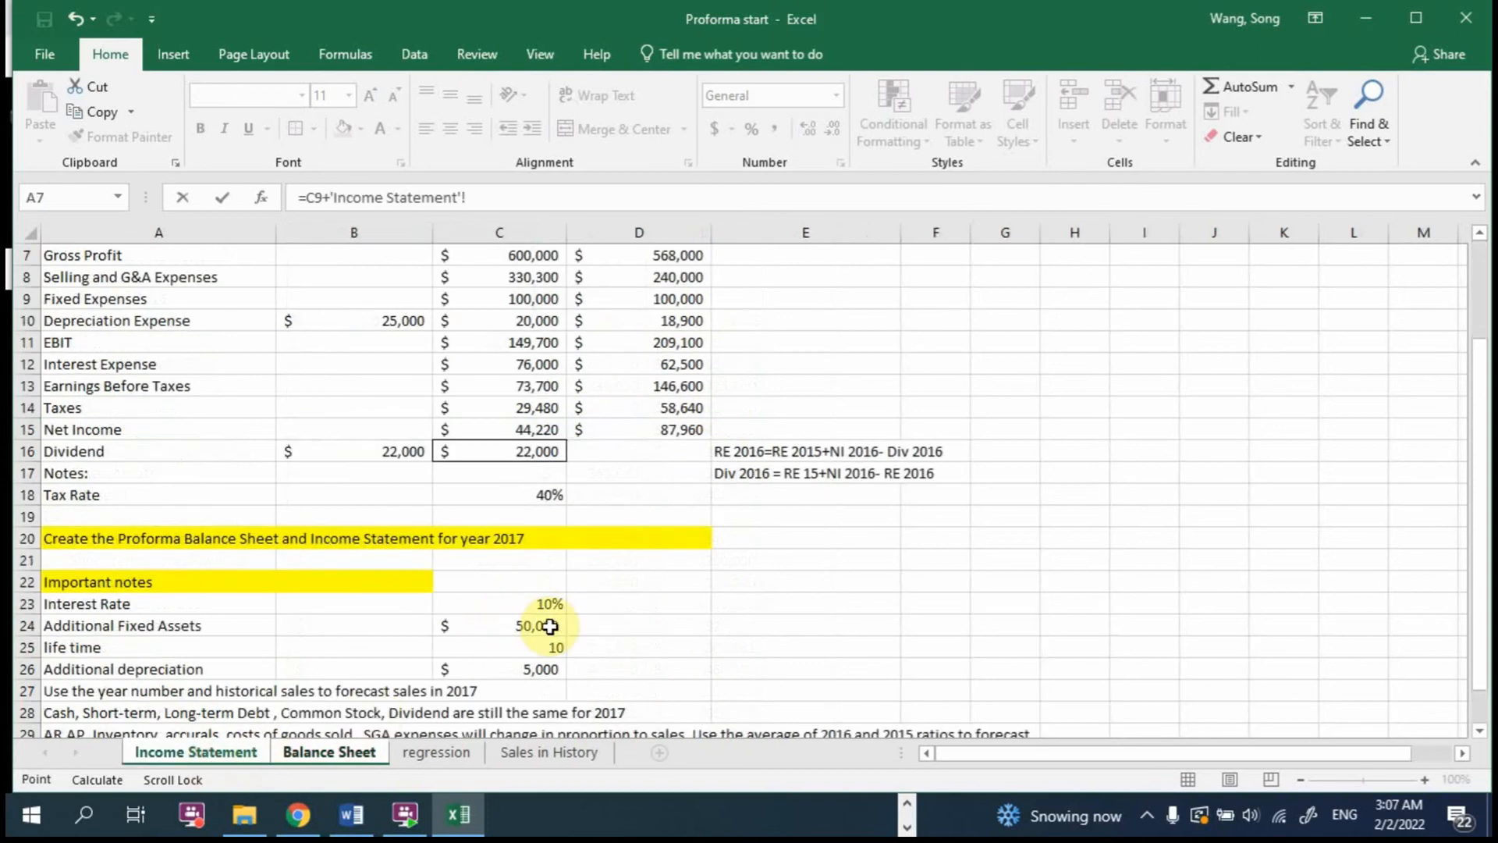
pyautogui.click(550, 625)
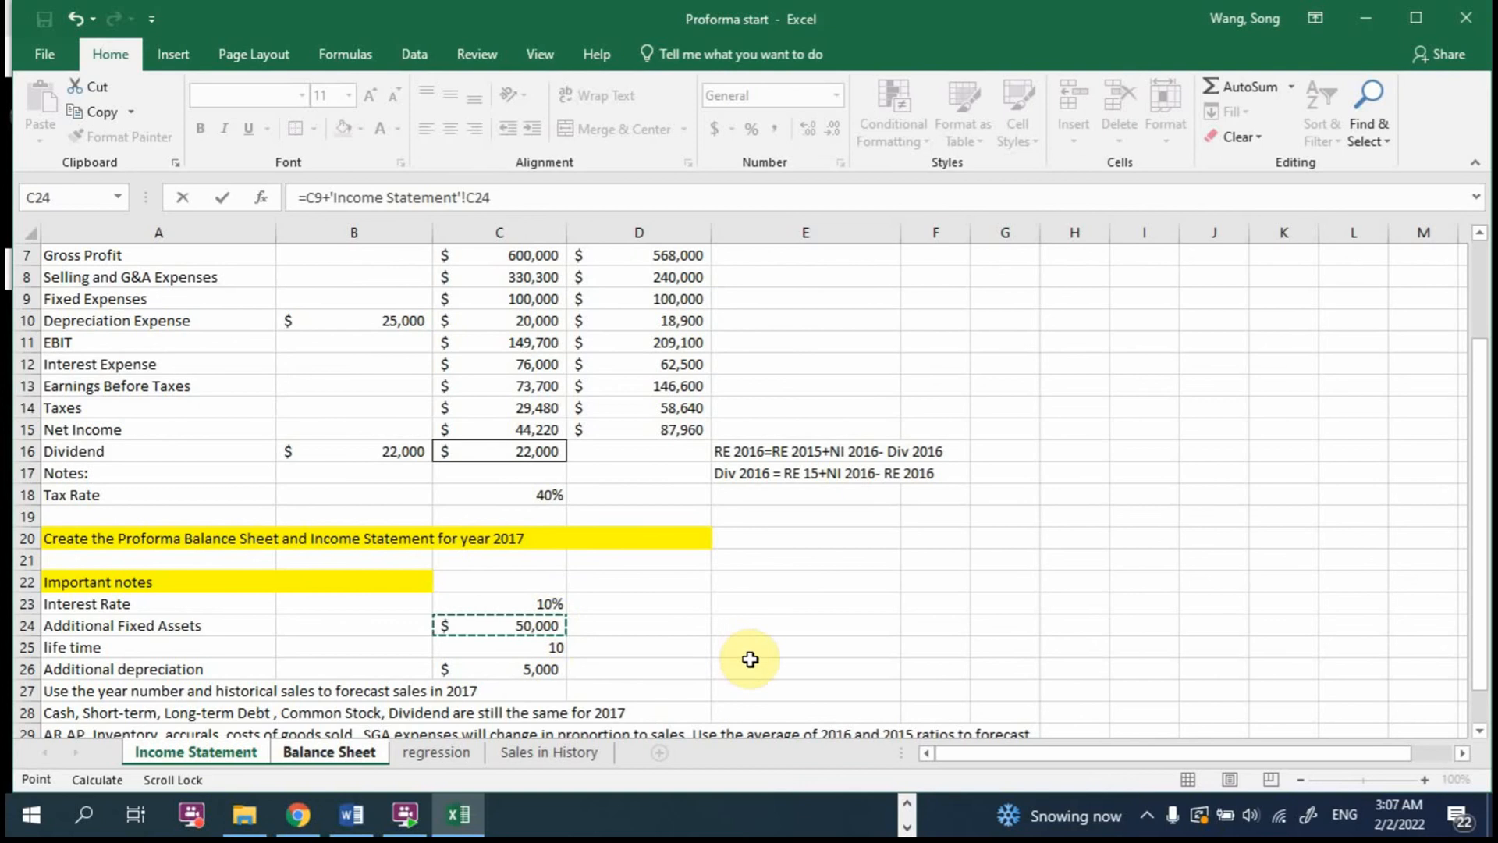
pyautogui.press('Return')
pyautogui.doubleClick(495, 428)
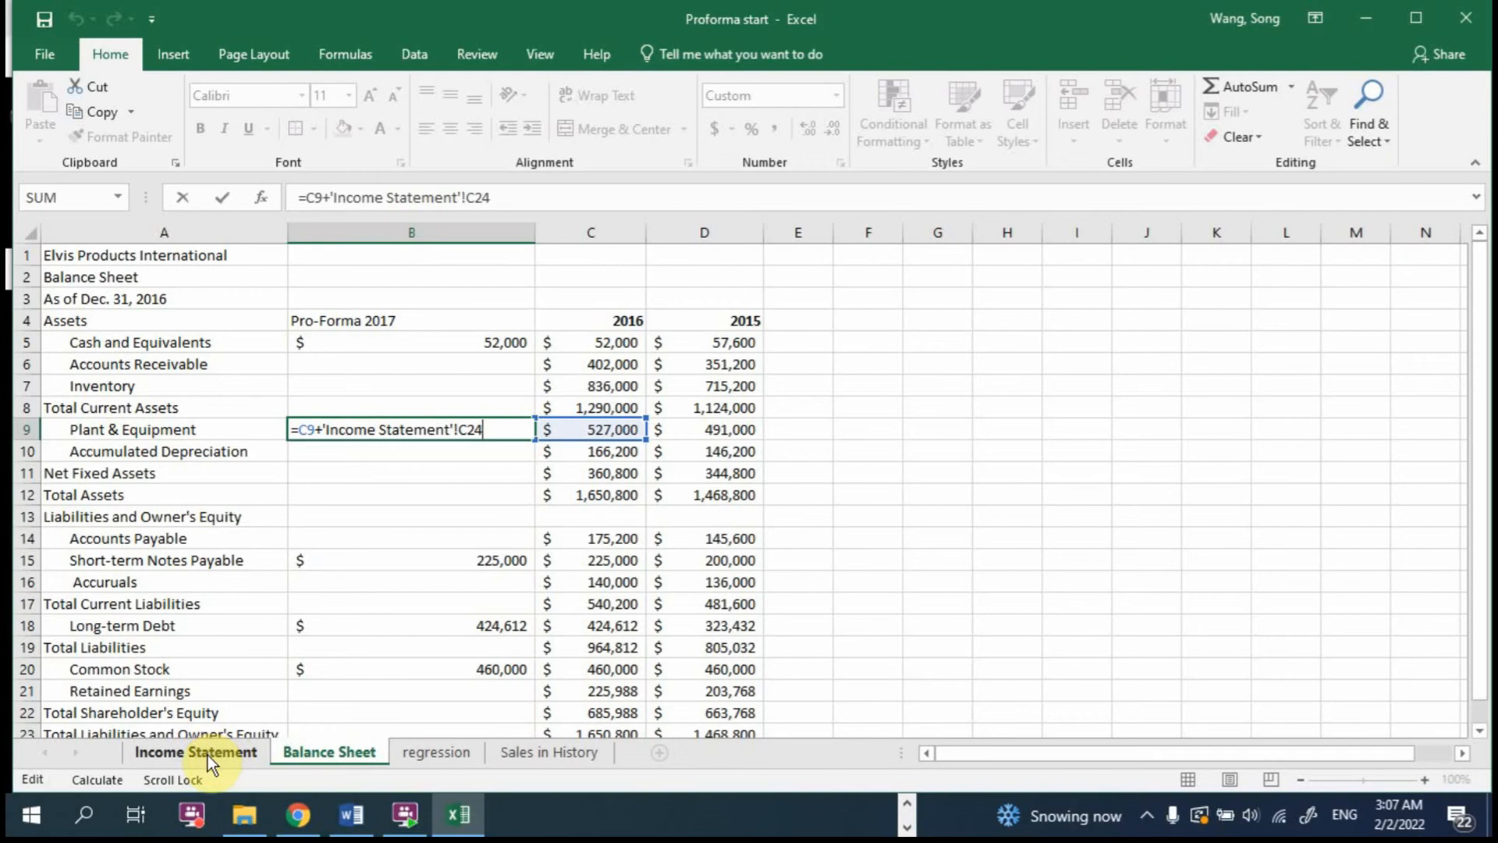
pyautogui.hotkey('ctrl', 'Return')
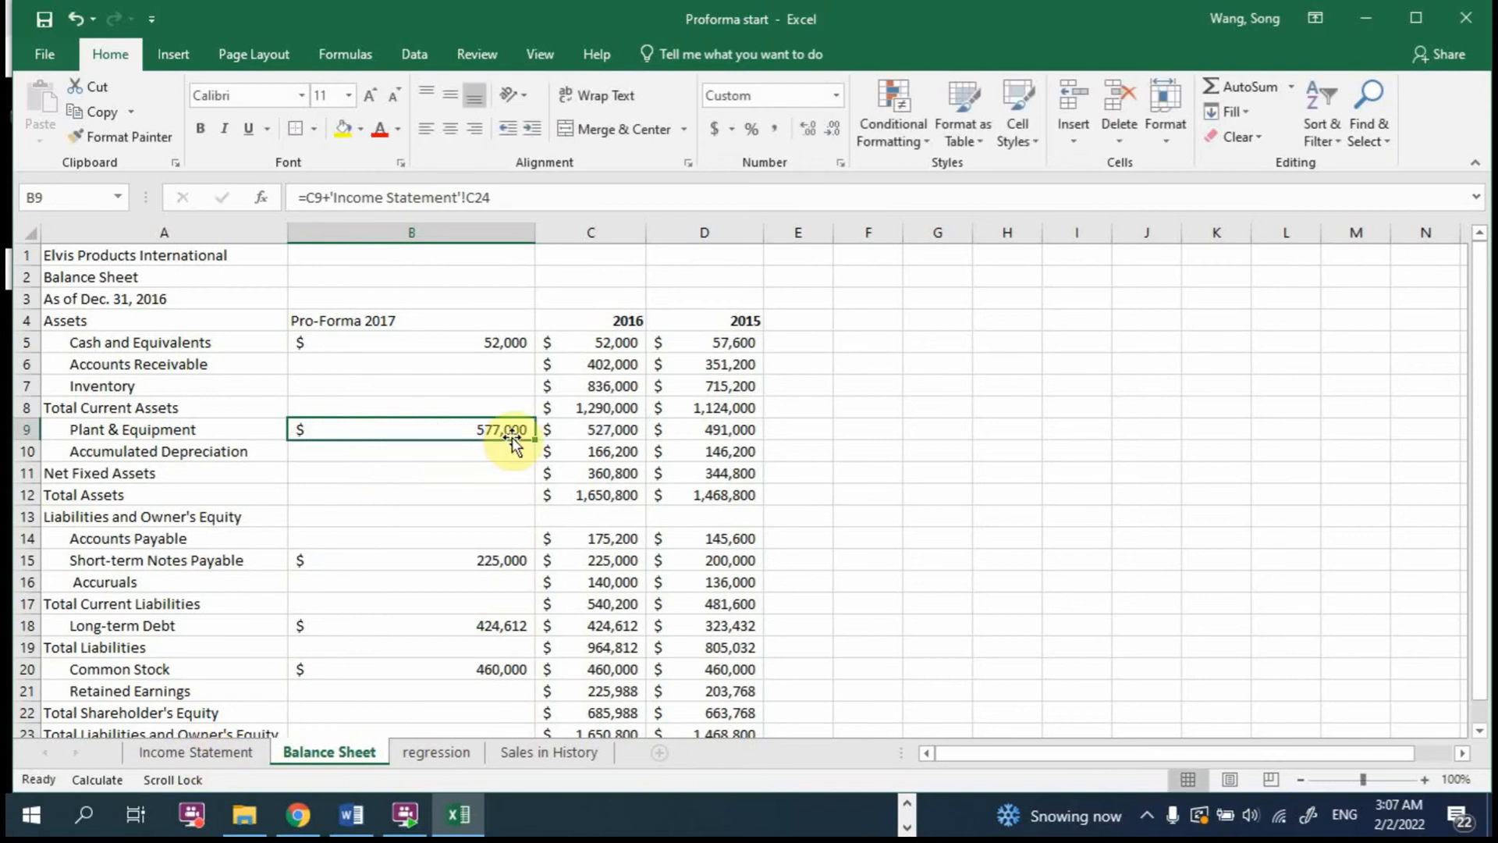
# Step: Calculate 2017 Accumulated Depreciation in B10 of the Balance Sheet by adding the 2017 depreciation expense, using =C10+'Income Statement'!B10
pyautogui.click(462, 450)
pyautogui.write('=')
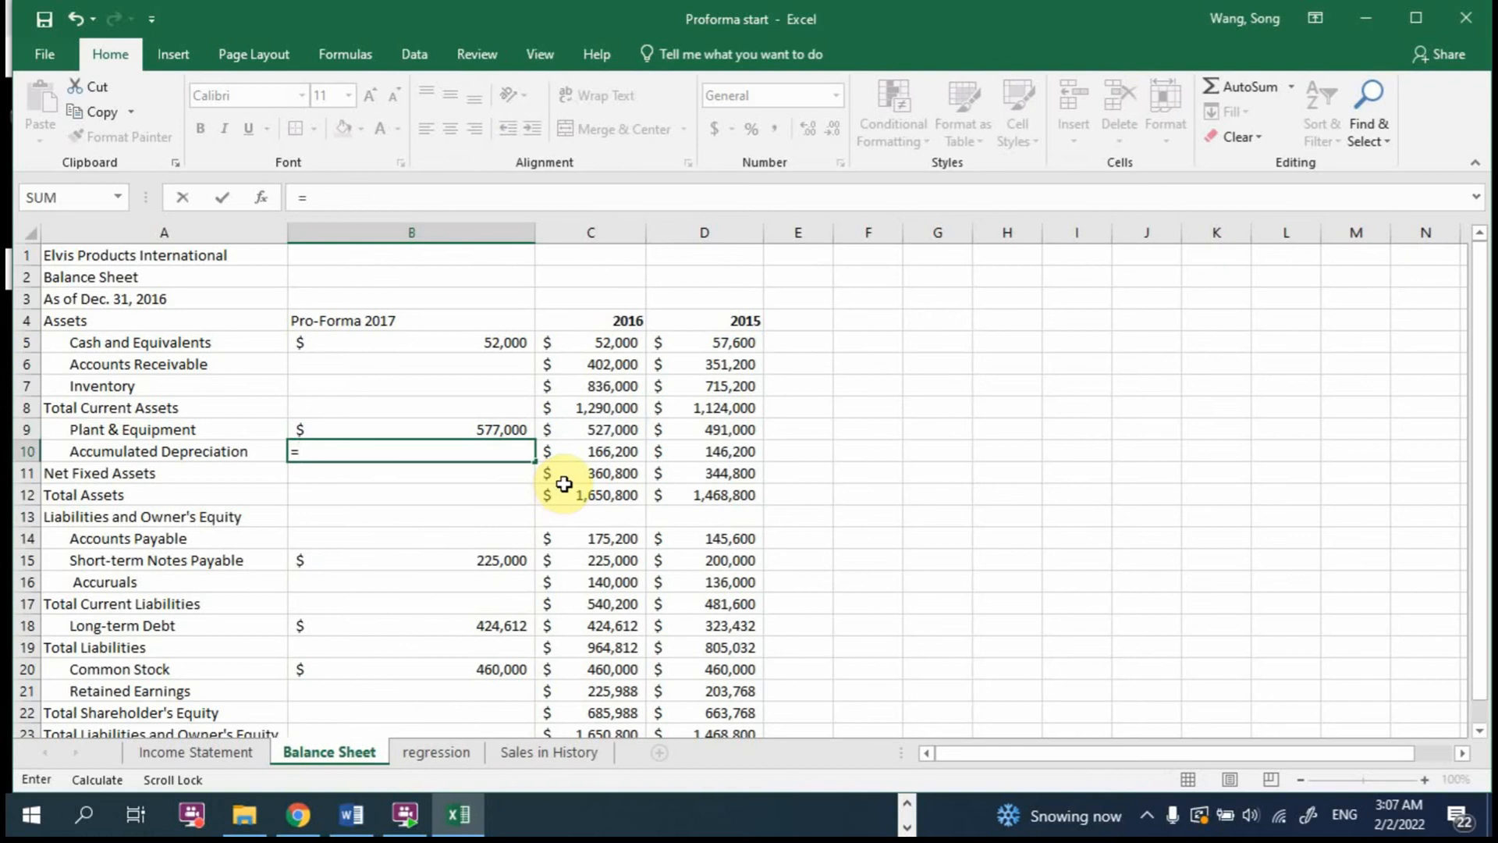
pyautogui.click(599, 450)
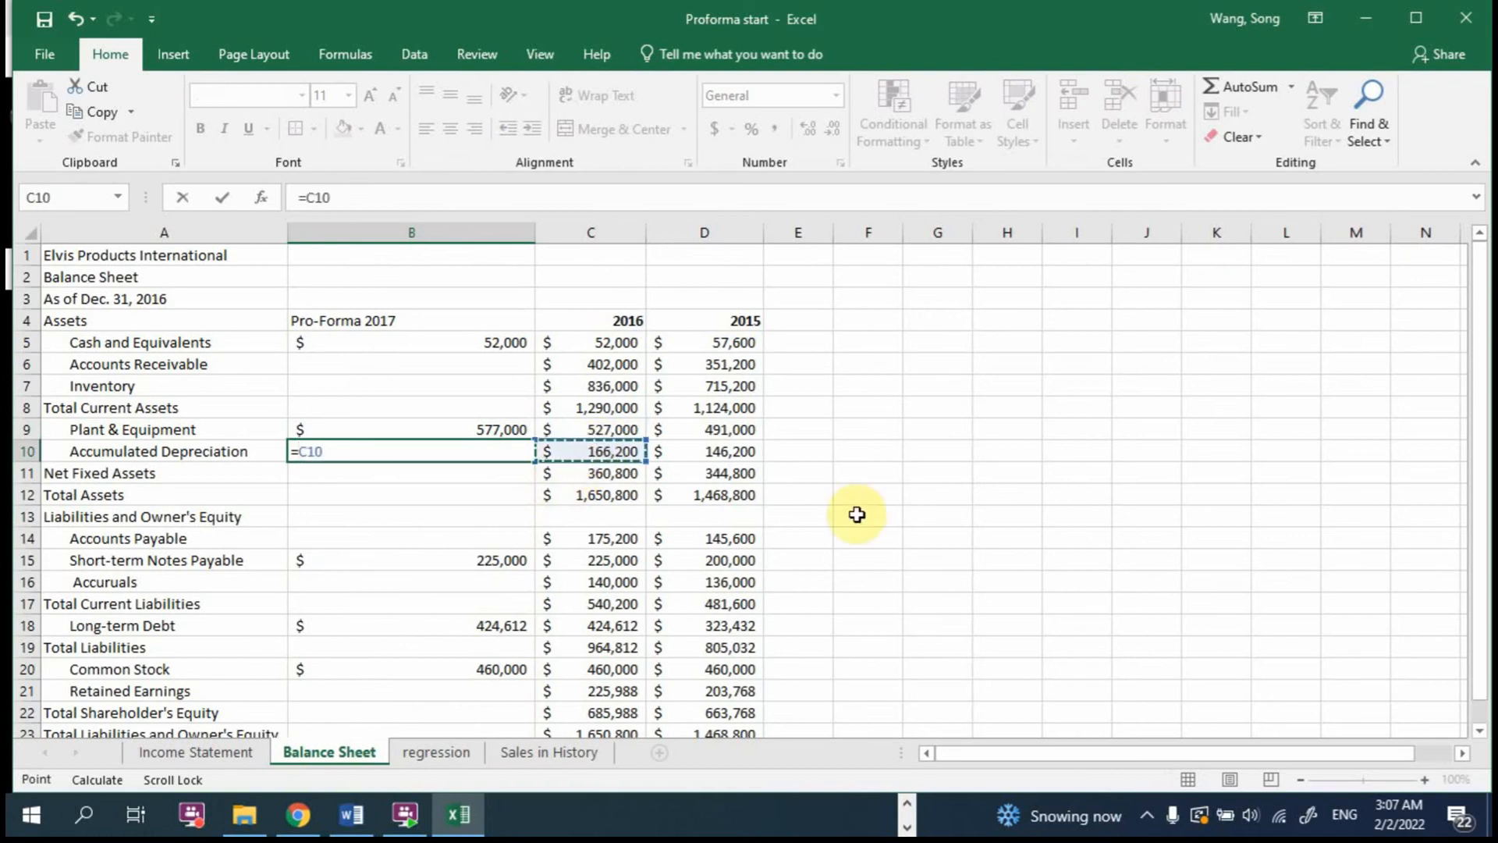
pyautogui.write('+')
pyautogui.click(229, 748)
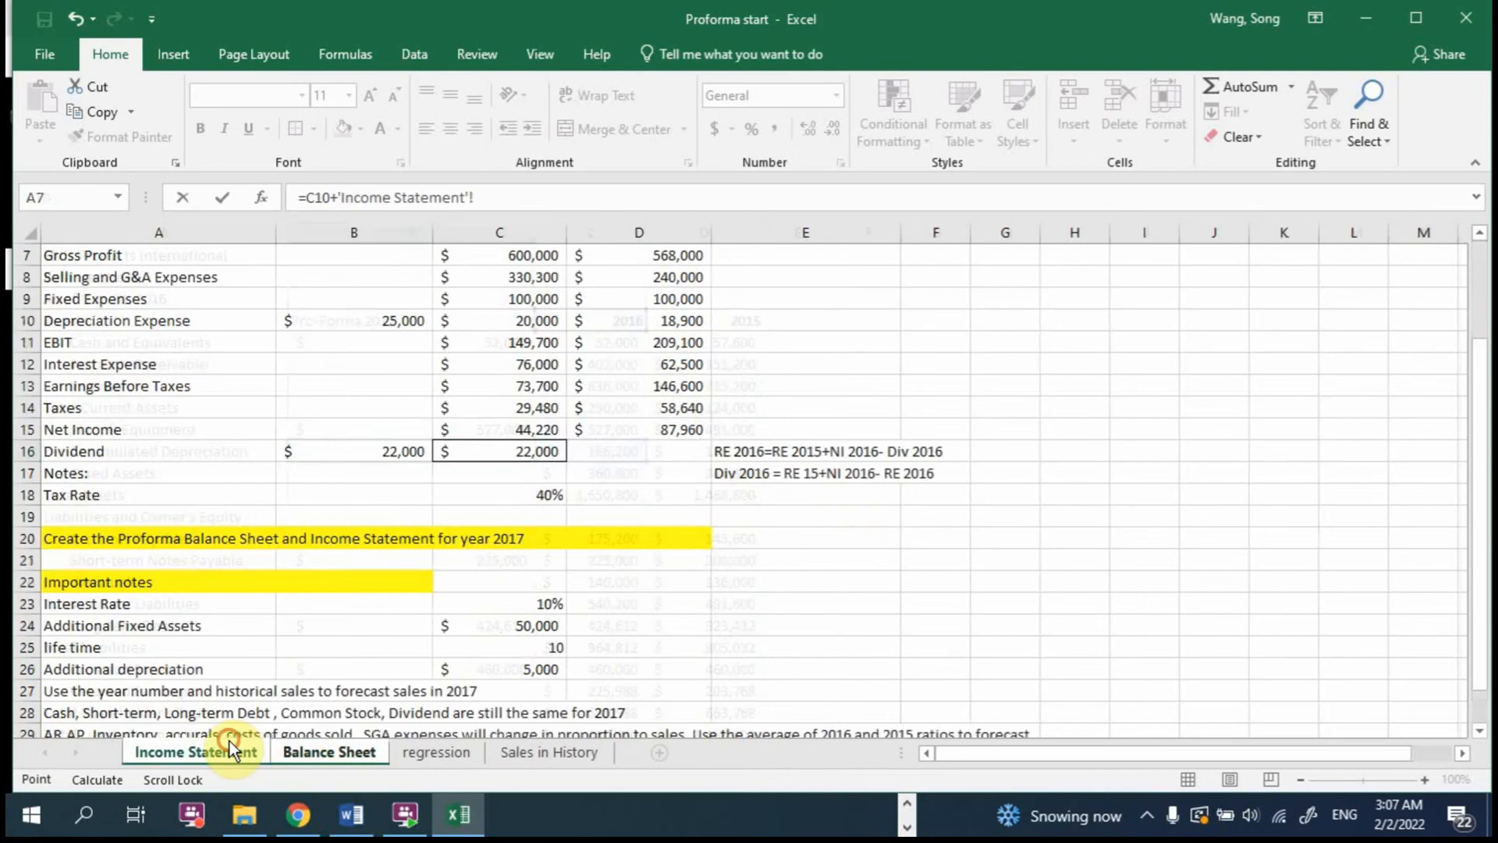
pyautogui.scroll(2, 464, 416)
pyautogui.click(349, 450)
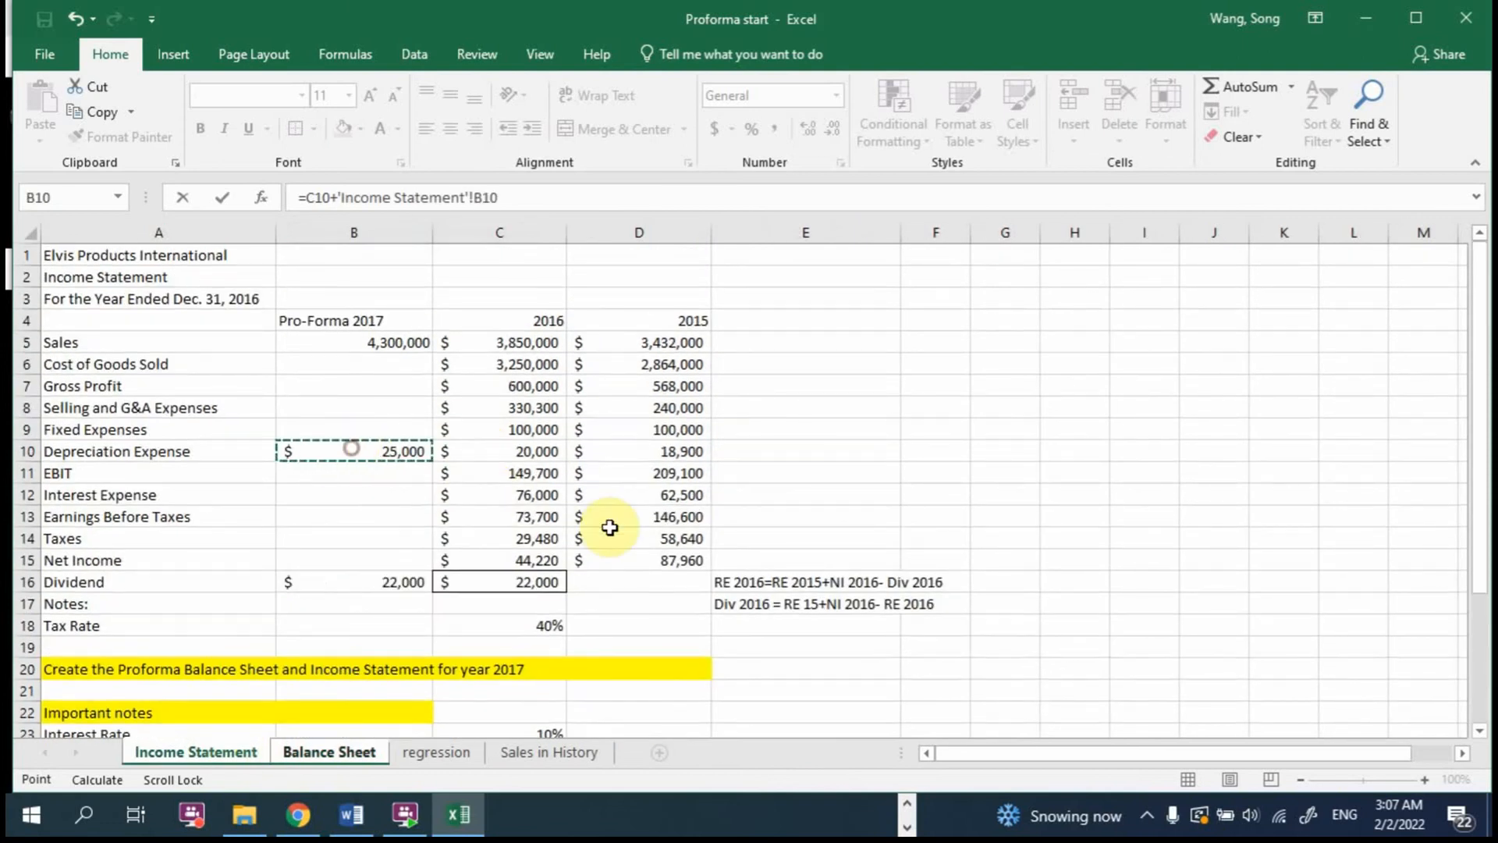
pyautogui.press('Return')
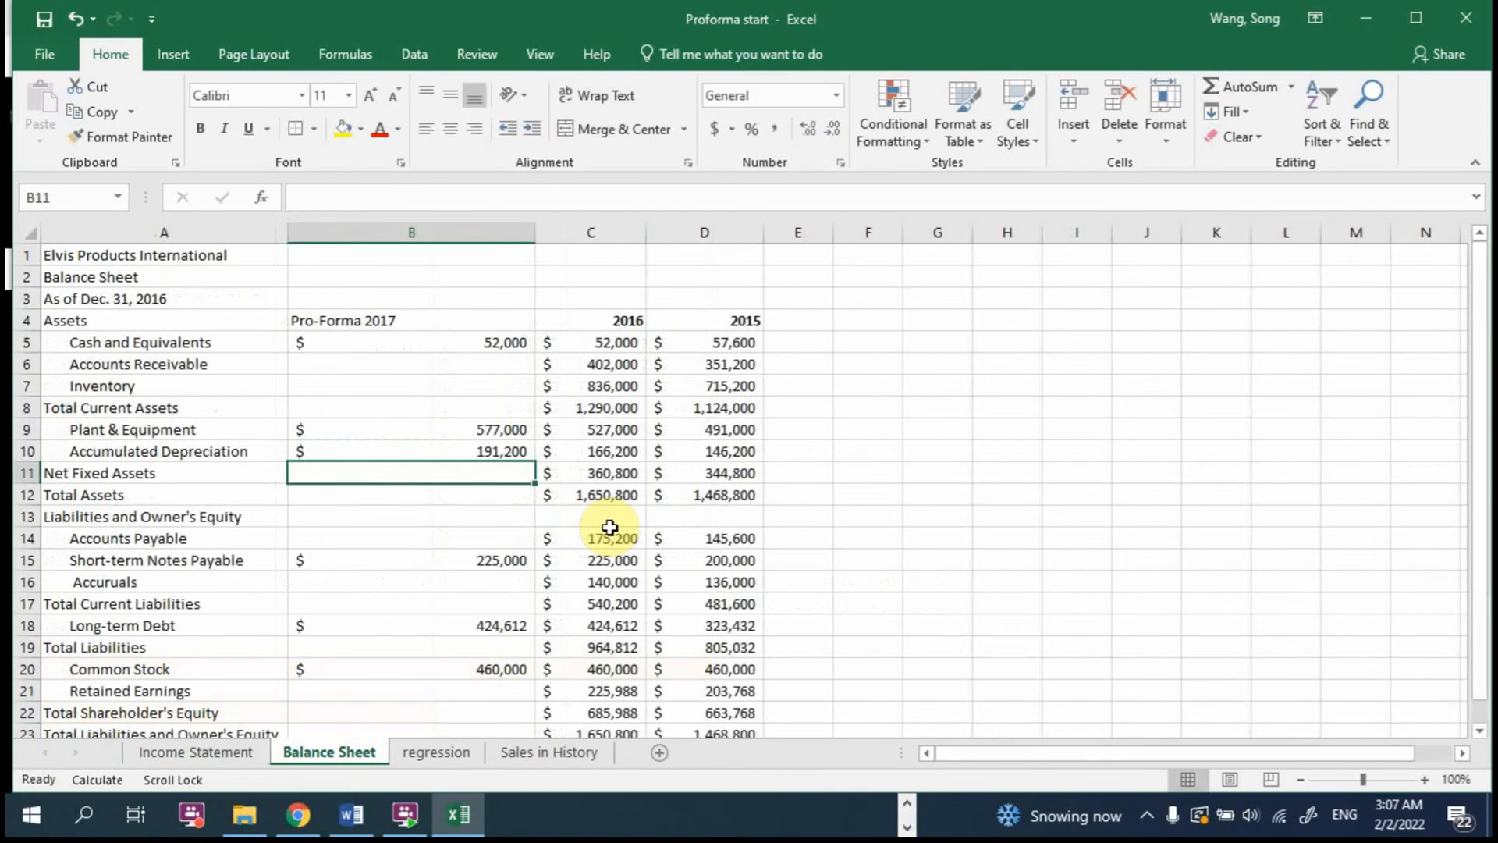
pyautogui.doubleClick(508, 453)
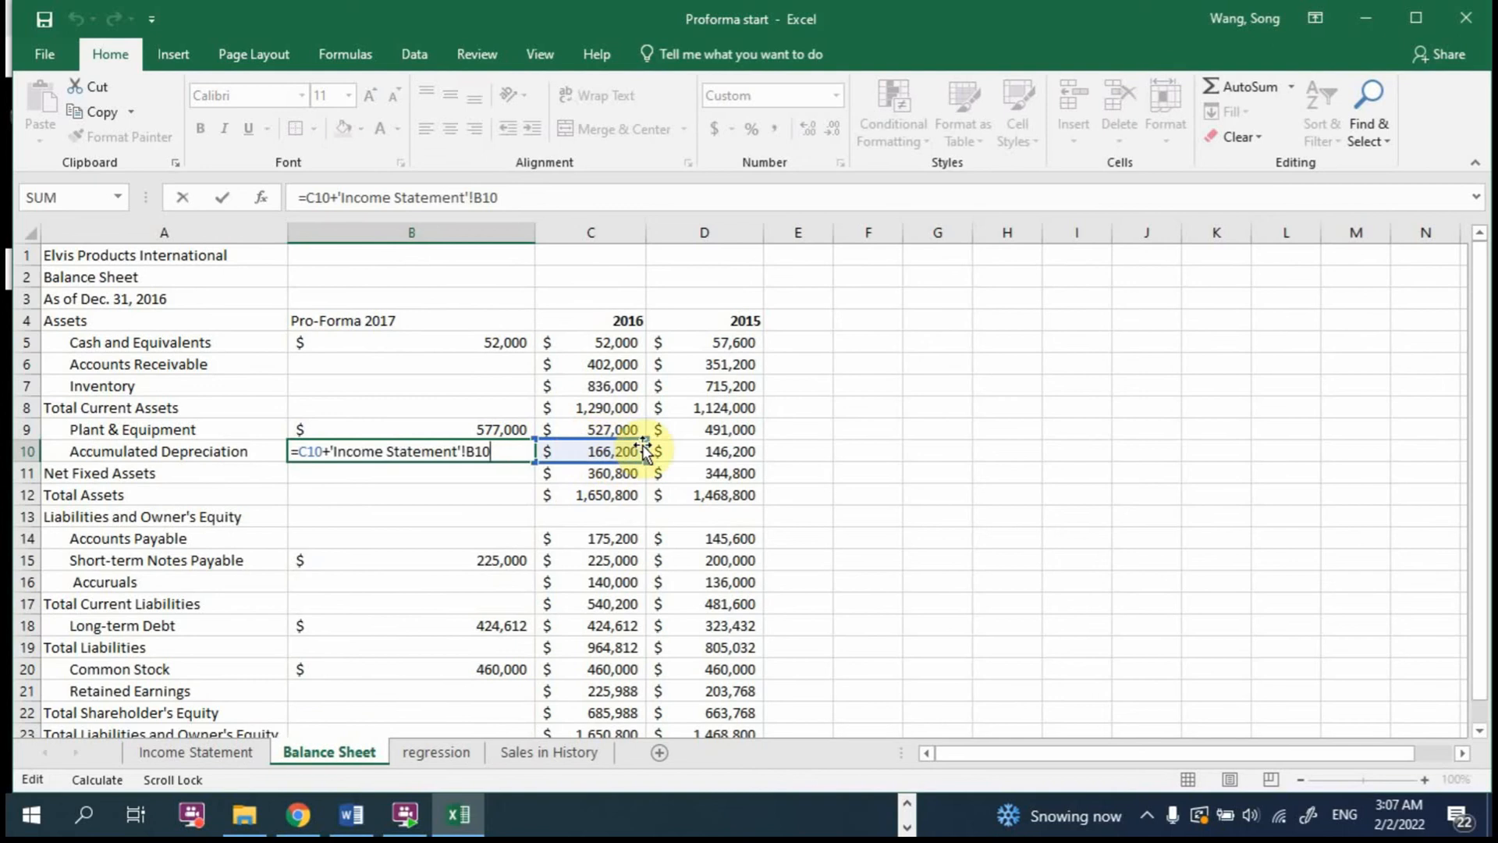
pyautogui.moveTo(503, 451); pyautogui.dragTo(329, 438)
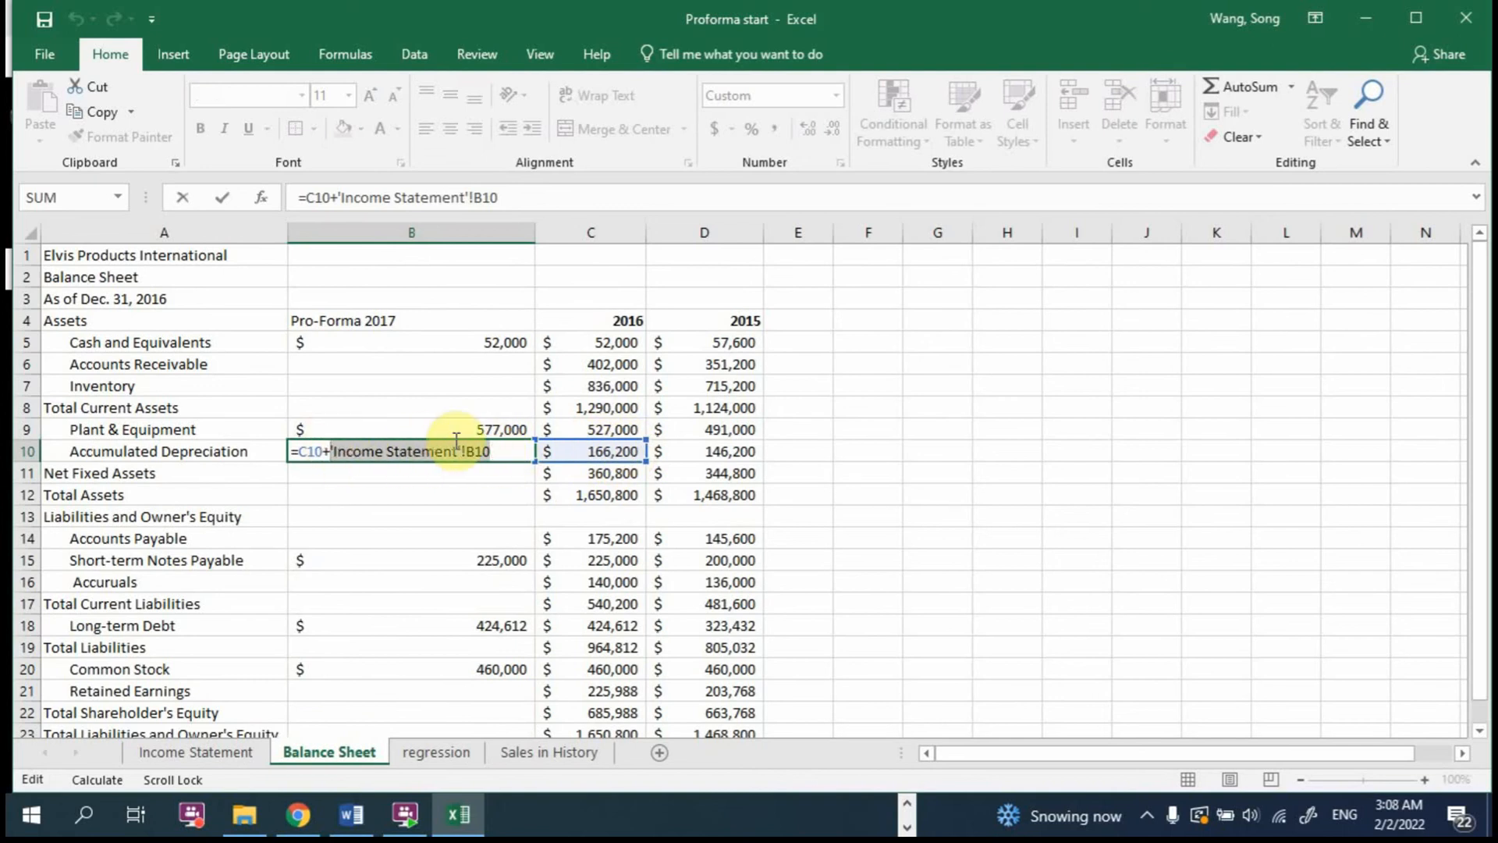
pyautogui.press('Return')
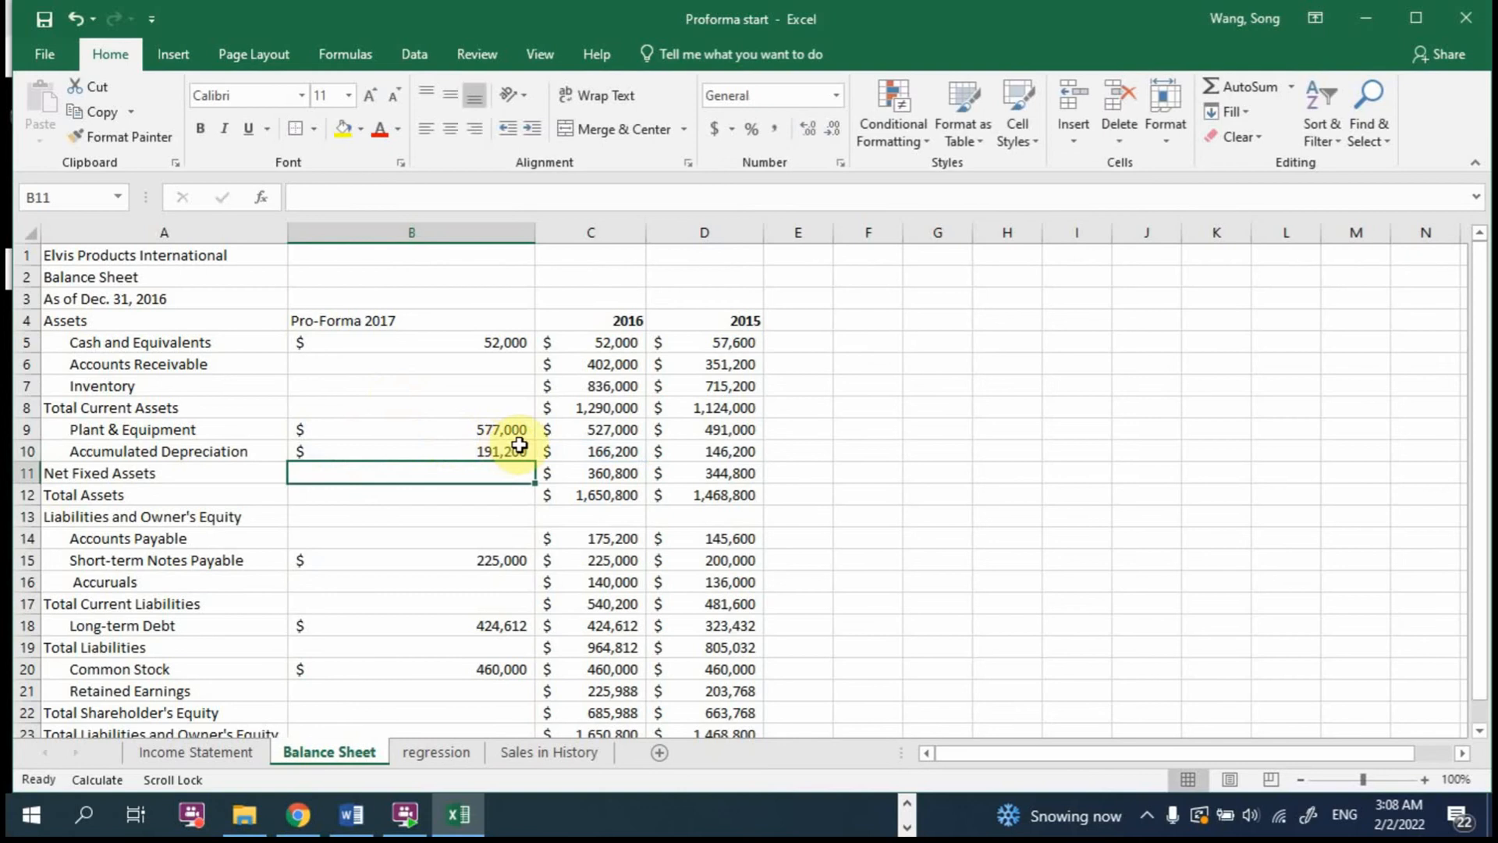
# Step: Calculate 2017 Net Fixed Assets in B11 of the Balance Sheet as Plant & Equipment minus Accumulated Depreciation, using =B9-B10
pyautogui.write('=')
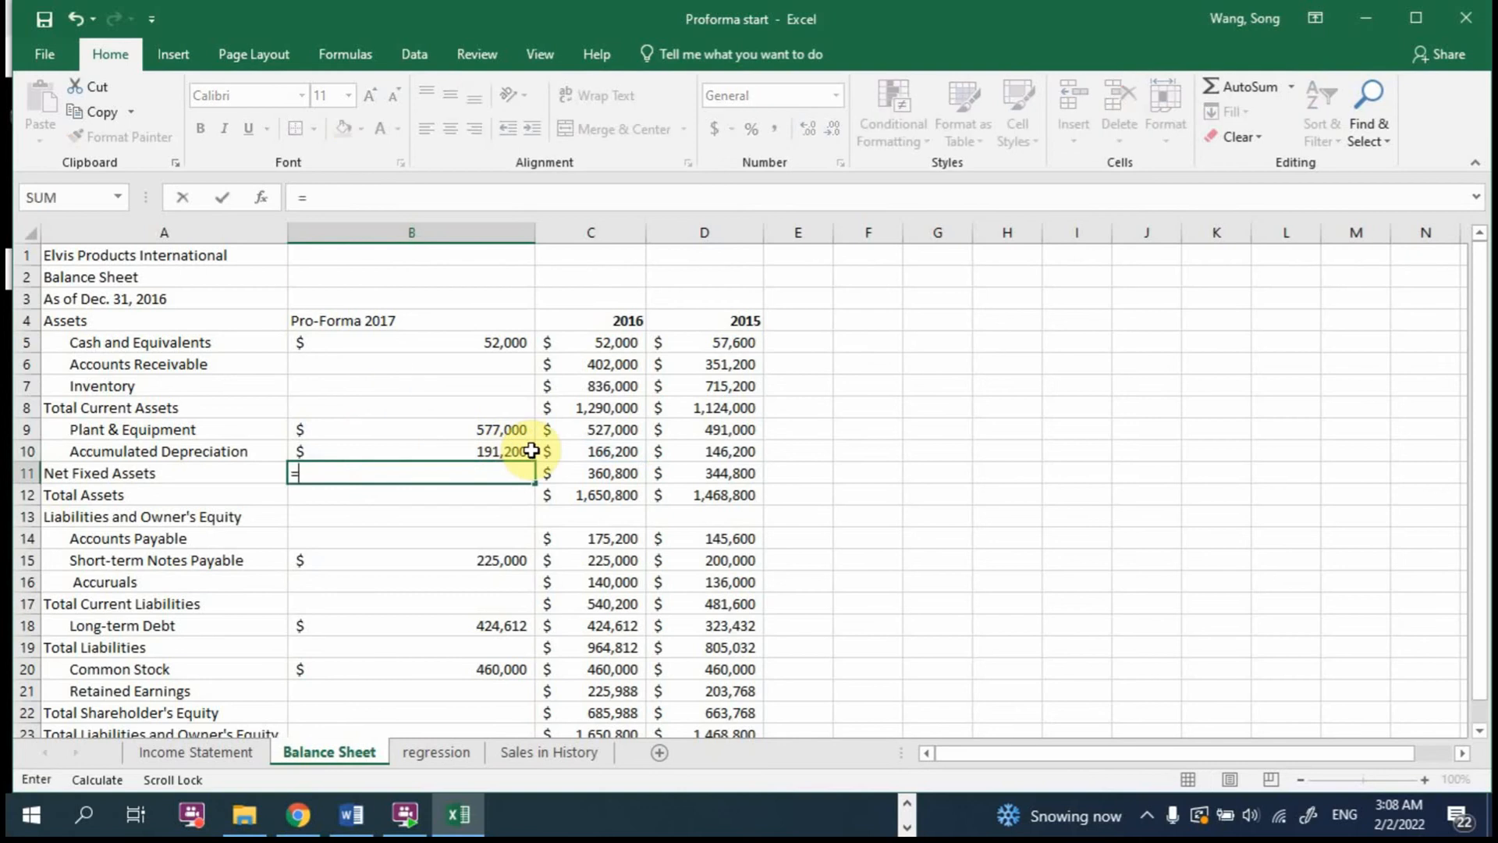
pyautogui.click(494, 431)
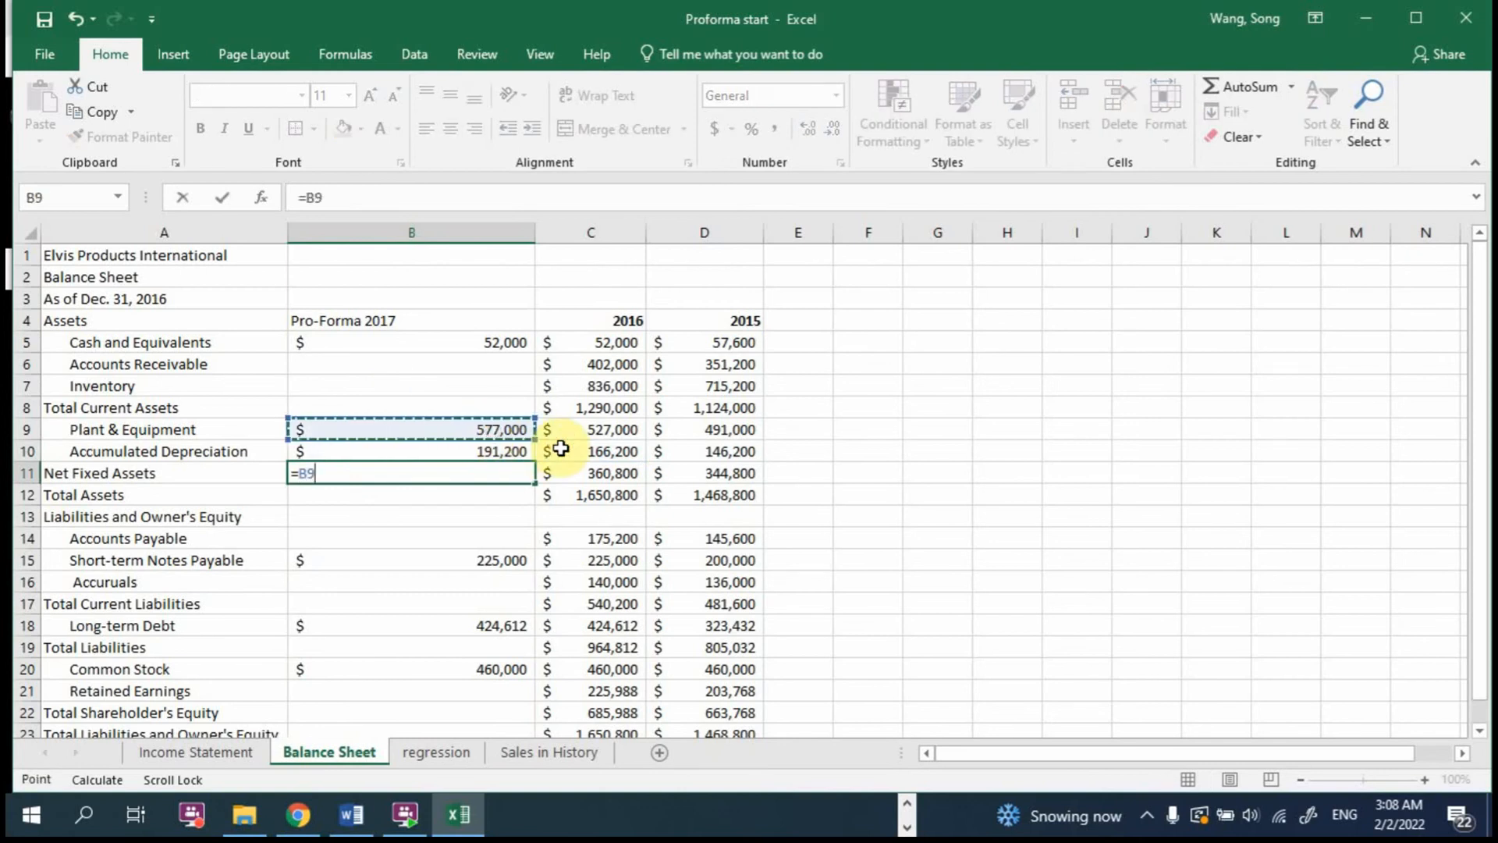
pyautogui.write('-')
pyautogui.click(439, 450)
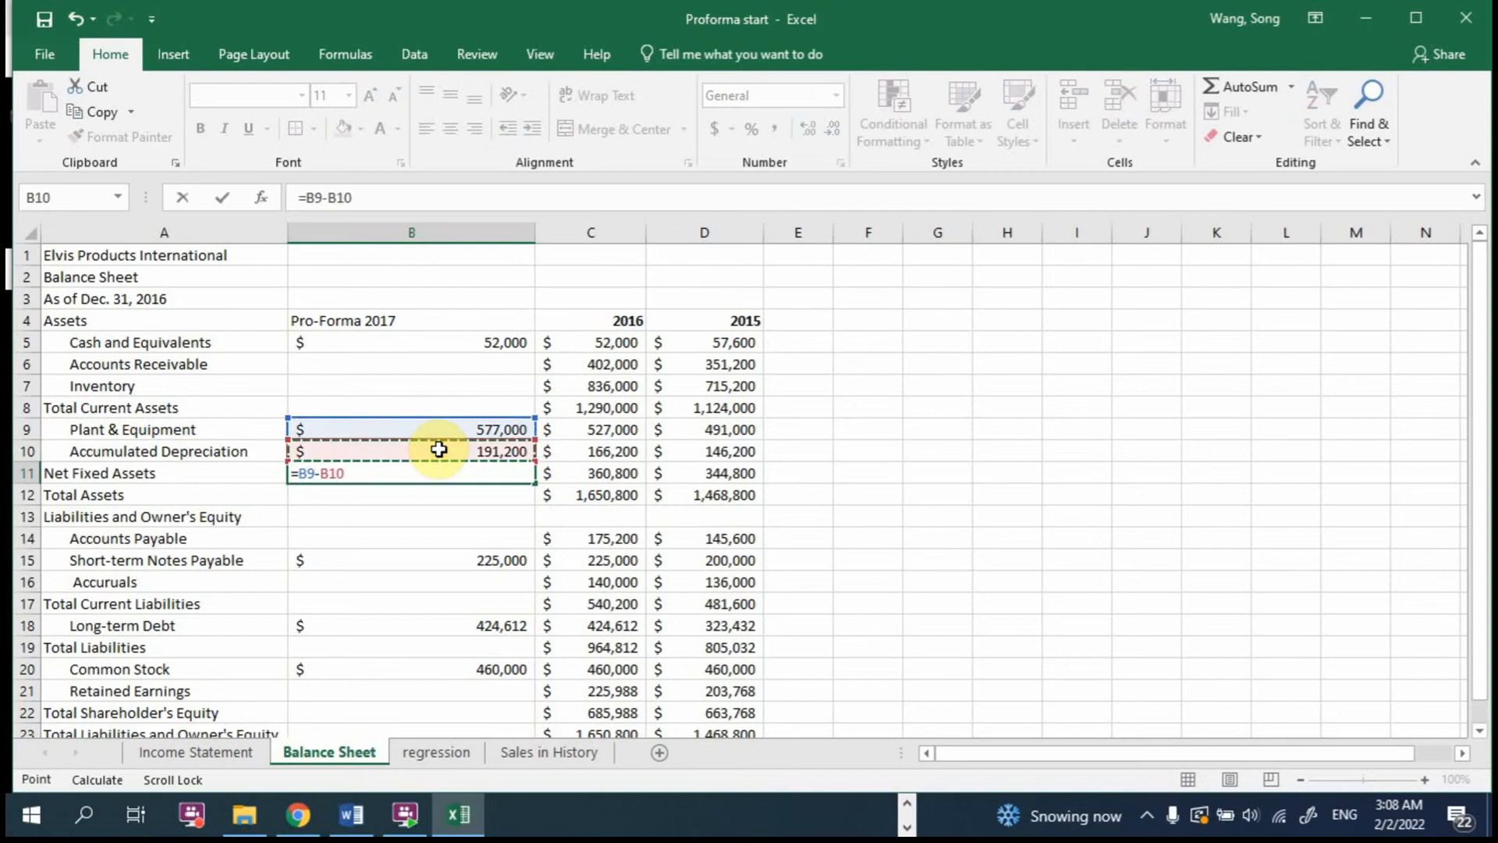
pyautogui.press('Return')
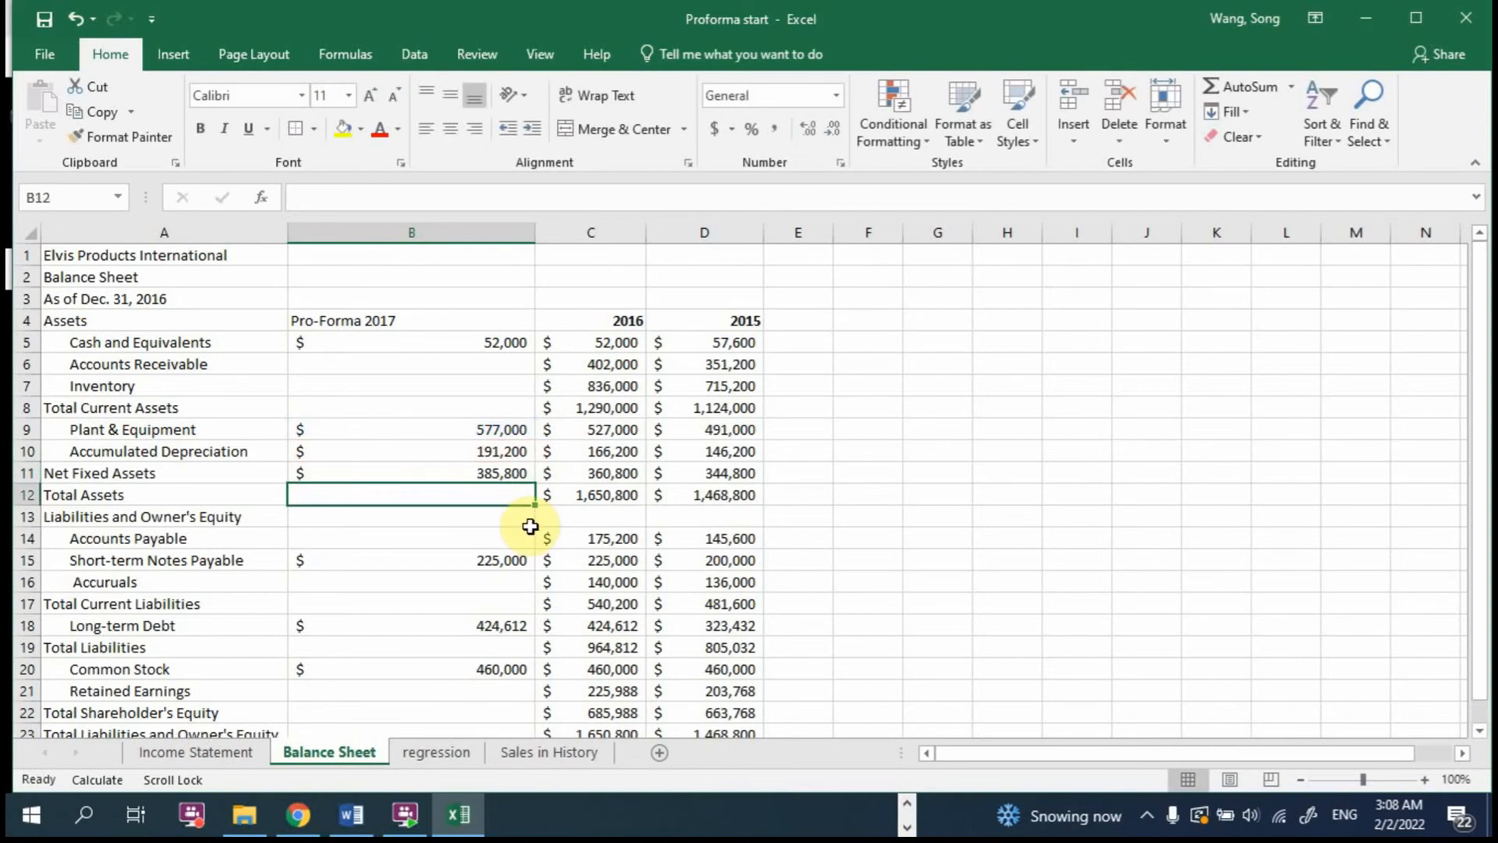
pyautogui.scroll(-2, 531, 526)
pyautogui.scroll(2, 418, 558)
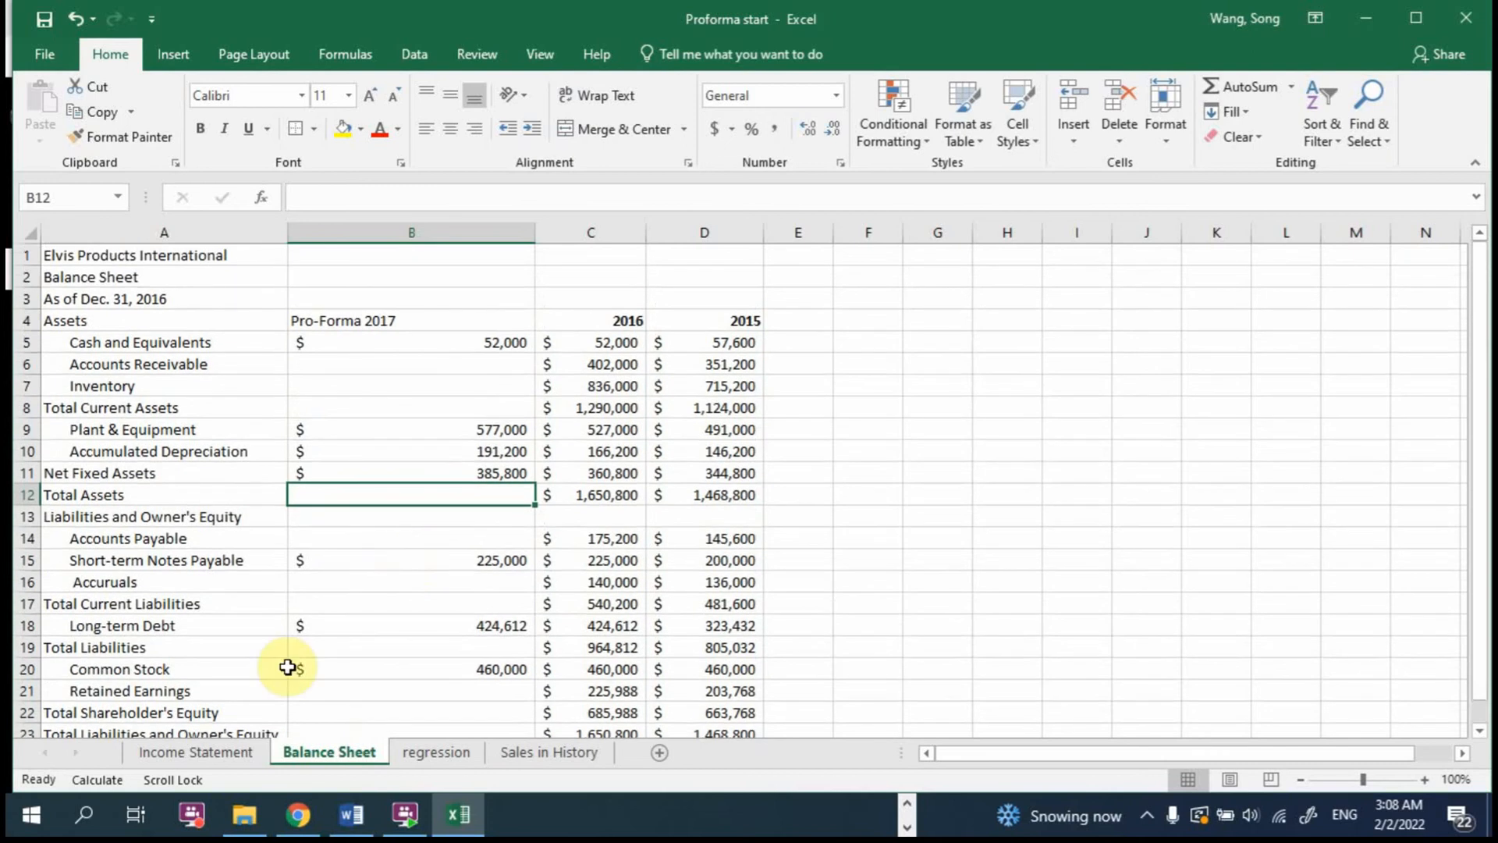
# Step: Keep 2017 Fixed Expenses at the 2016 level by entering =C9 in B9 of the Income Statement
pyautogui.click(236, 749)
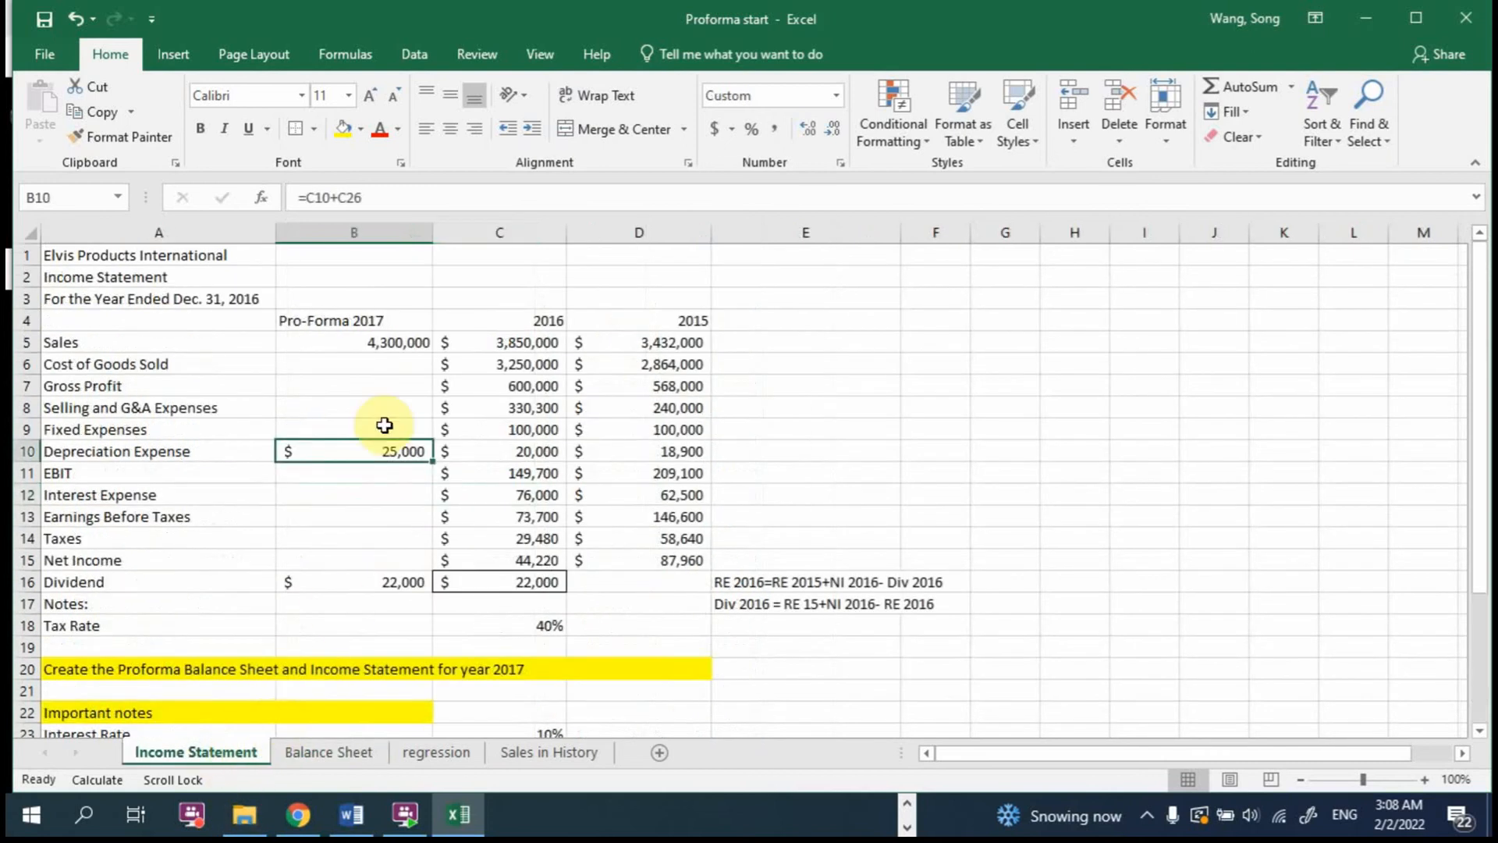
pyautogui.moveTo(378, 363); pyautogui.dragTo(376, 410)
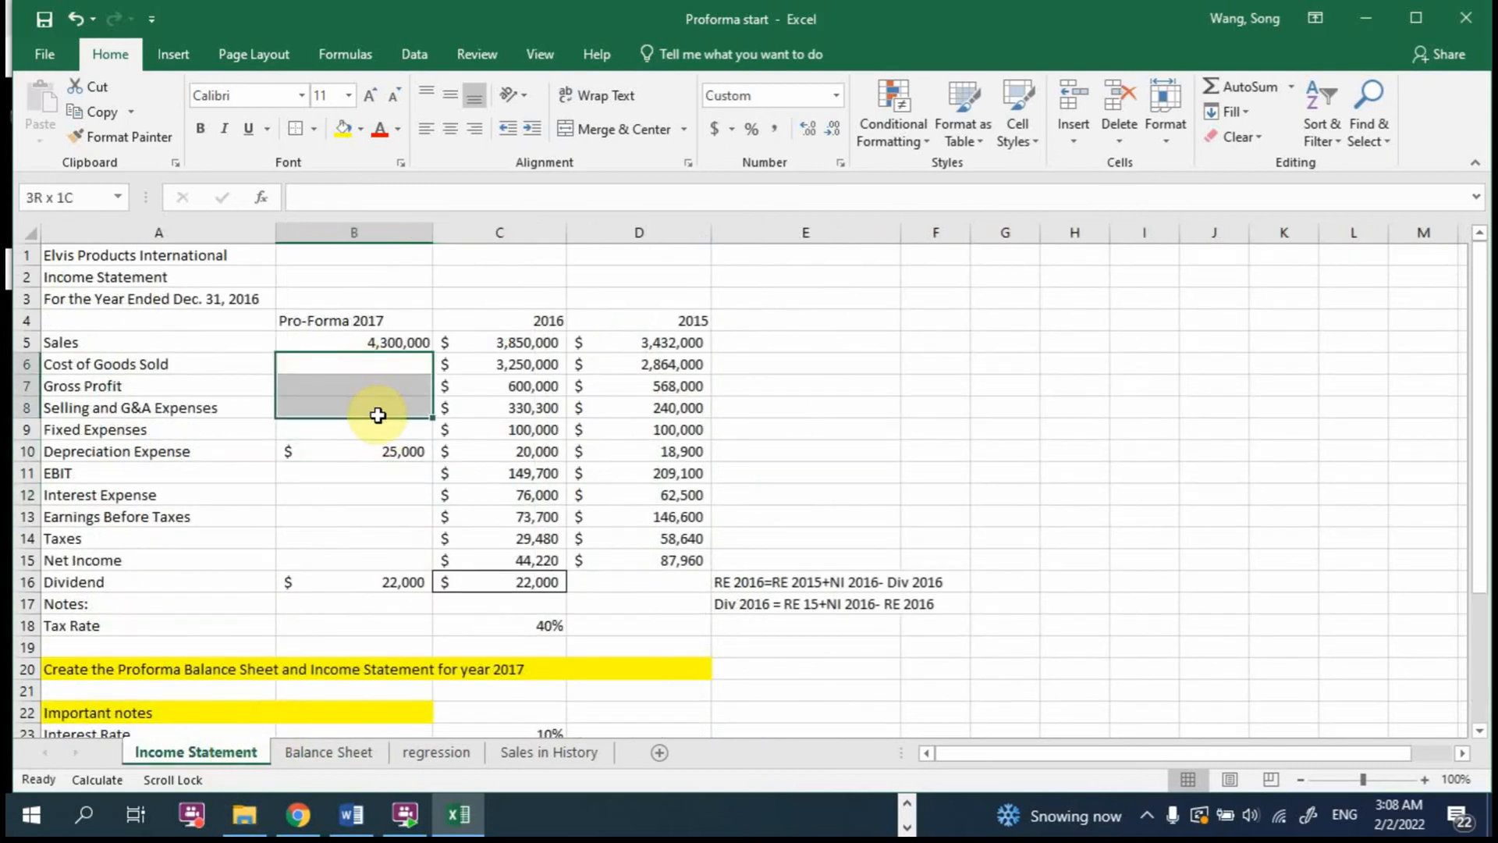
pyautogui.click(389, 427)
pyautogui.scroll(-2, 393, 428)
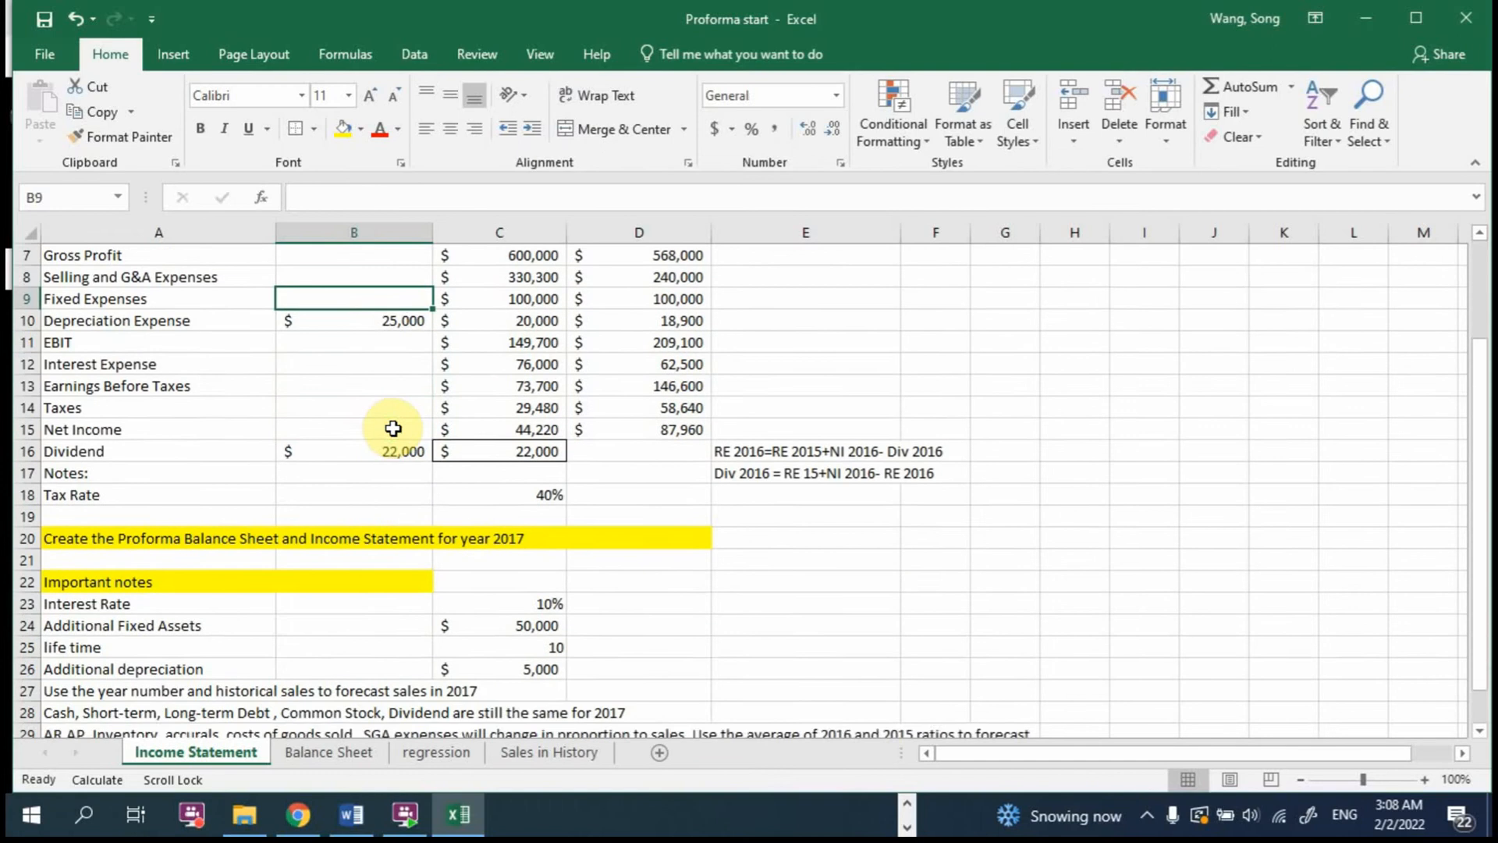
pyautogui.scroll(2, 393, 428)
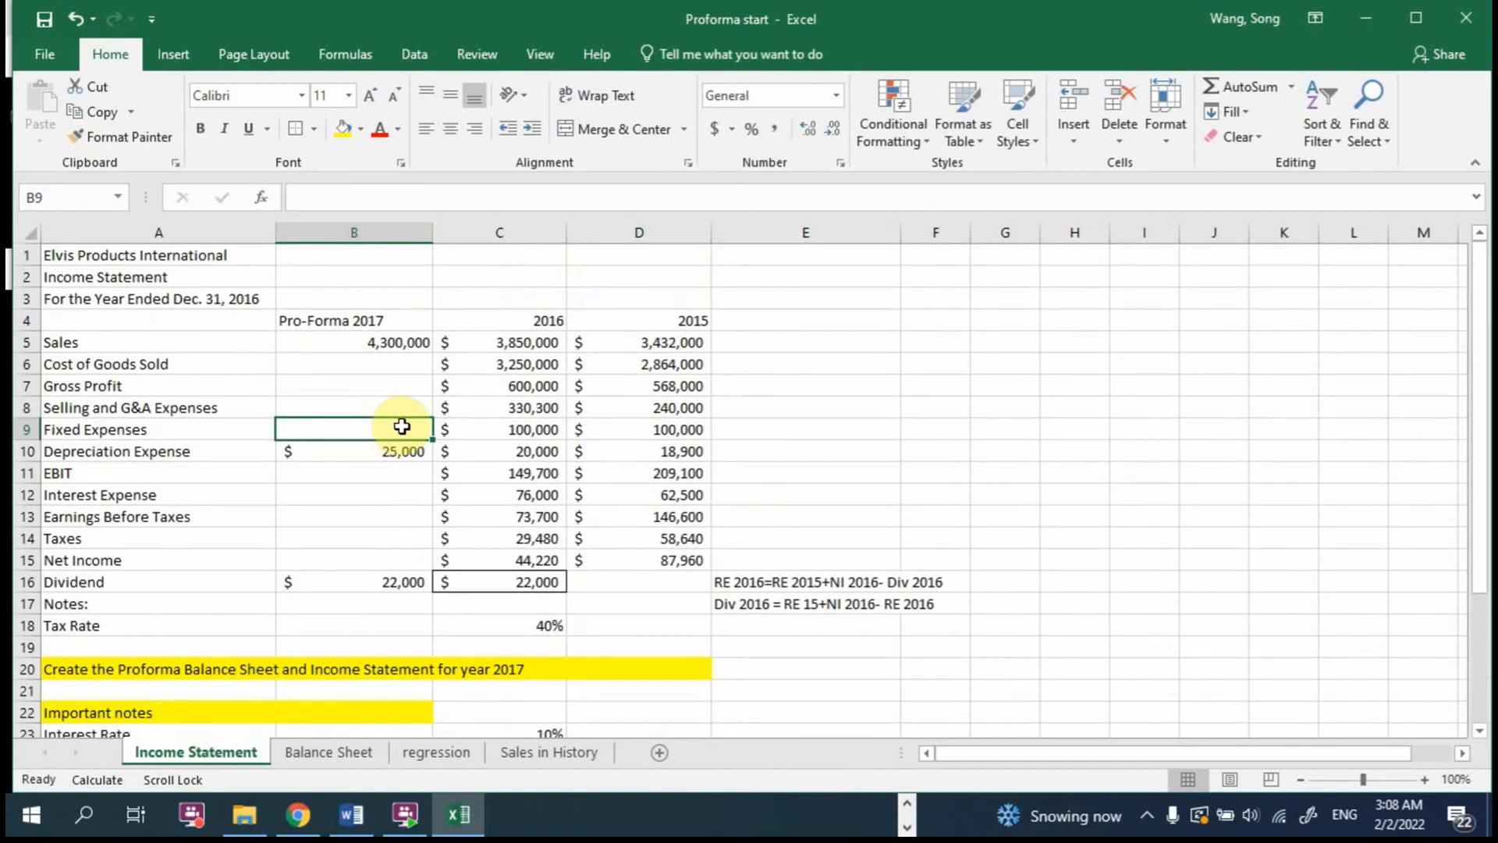
pyautogui.write('=')
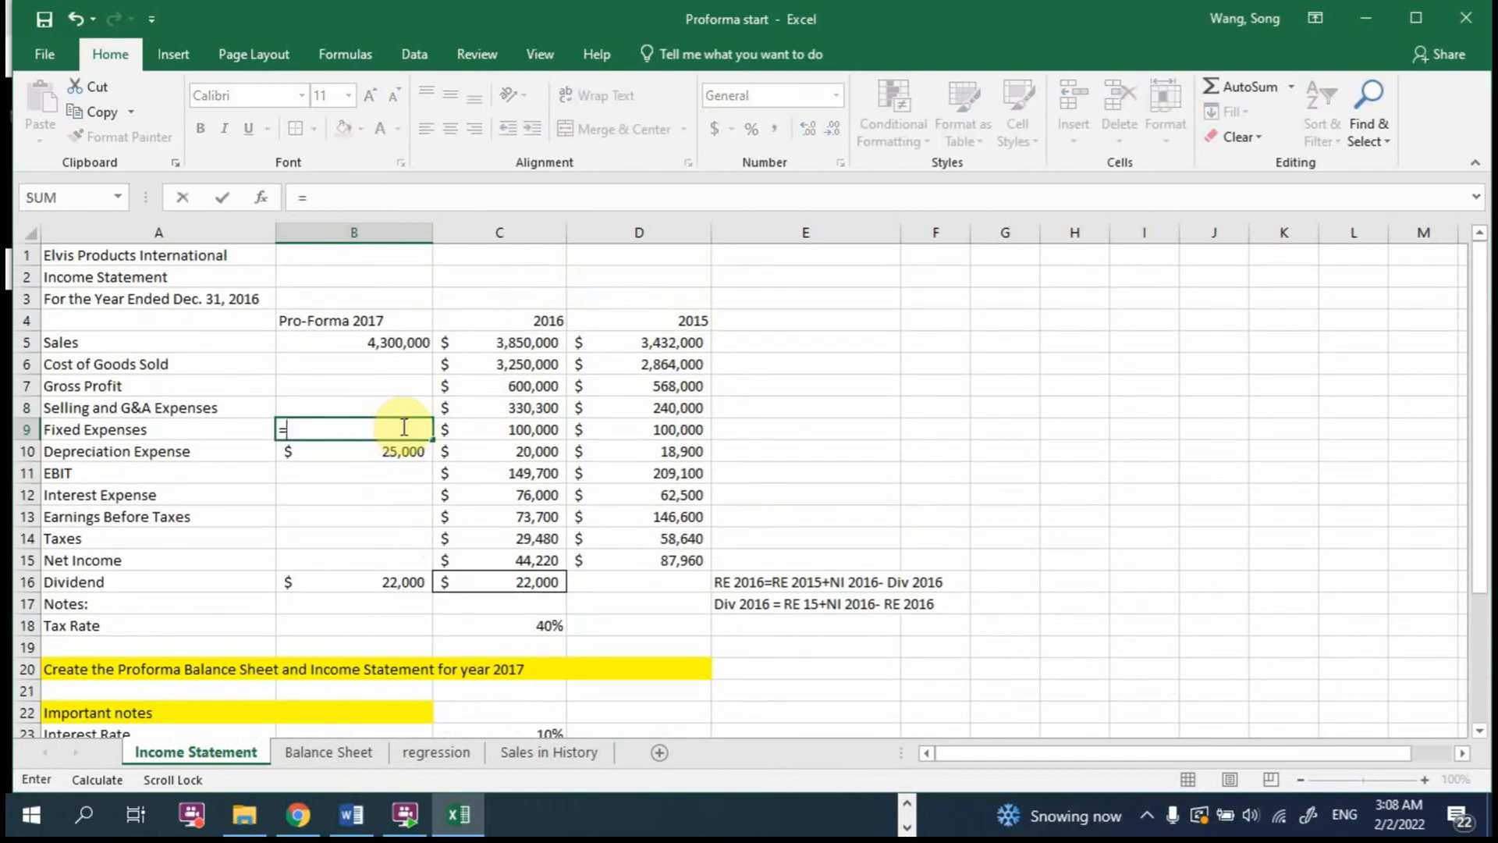
pyautogui.click(522, 428)
pyautogui.press('Return')
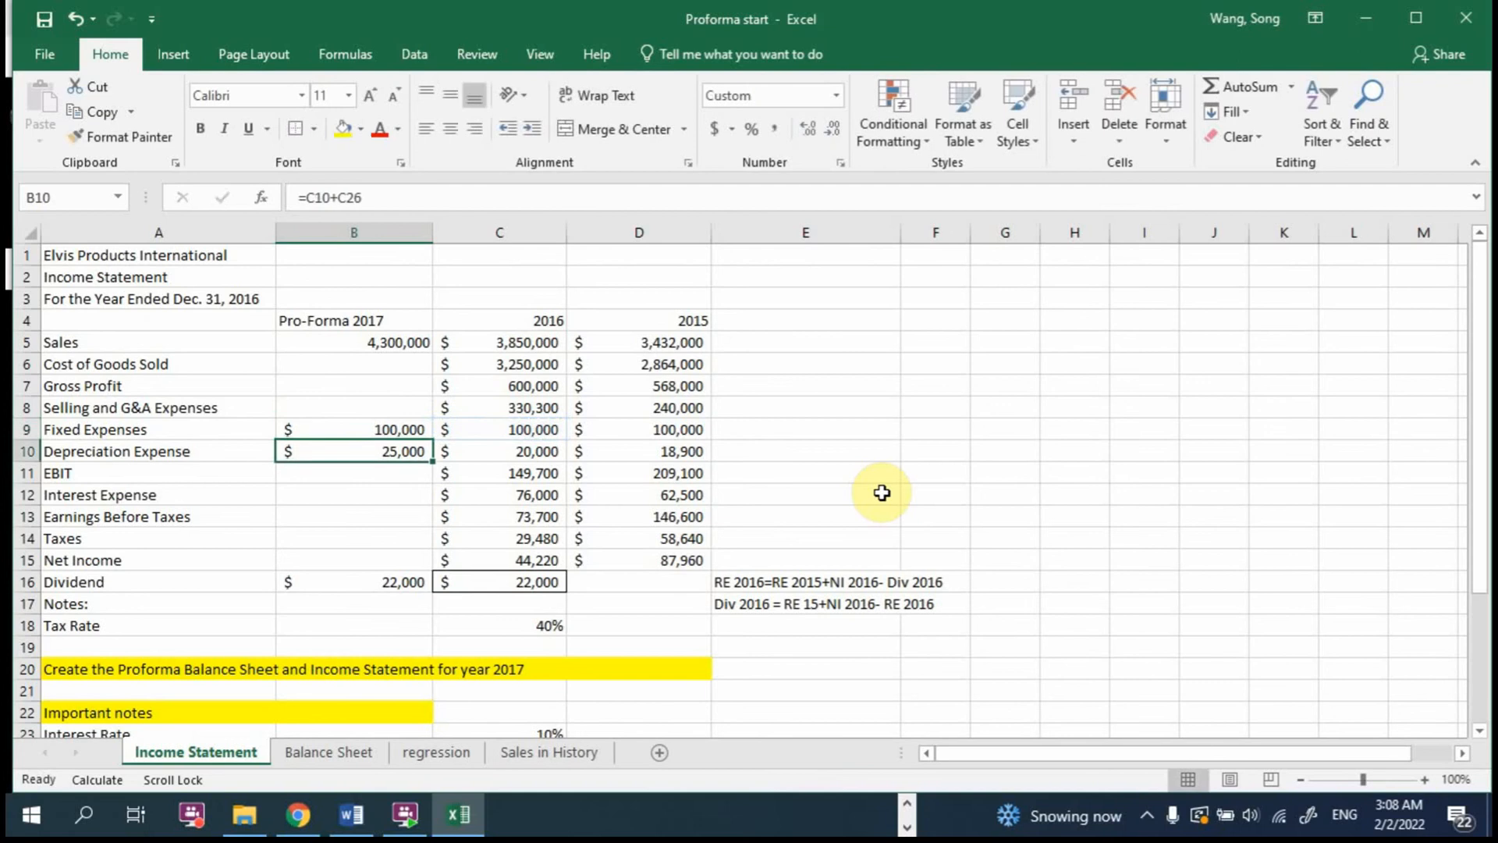
# Step: Label a helper column beside the Income Statement with COGS/Sales in F5 and the year 2017 in F6
pyautogui.click(405, 503)
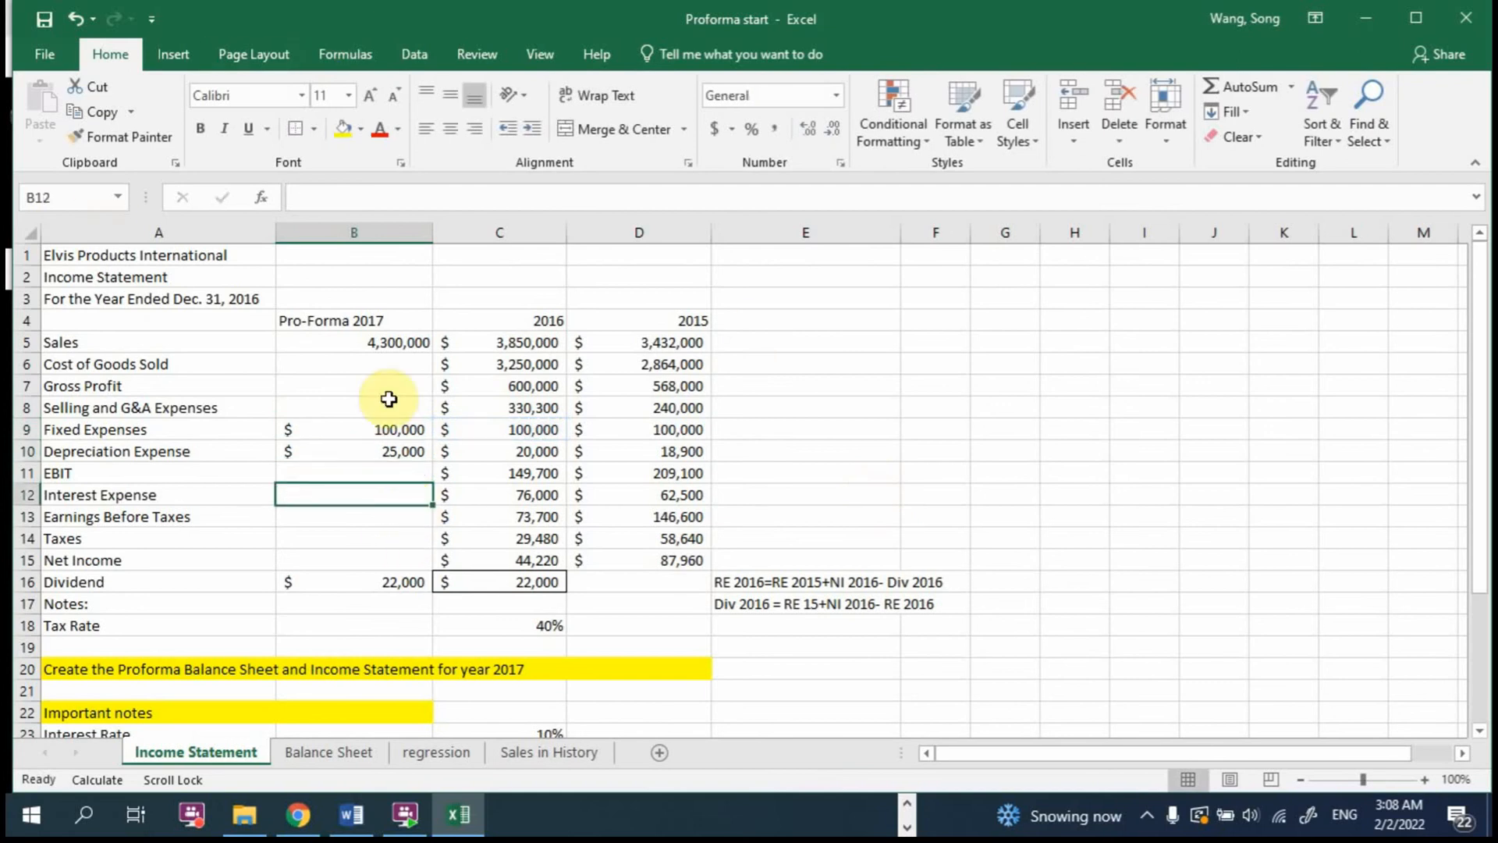
pyautogui.click(393, 357)
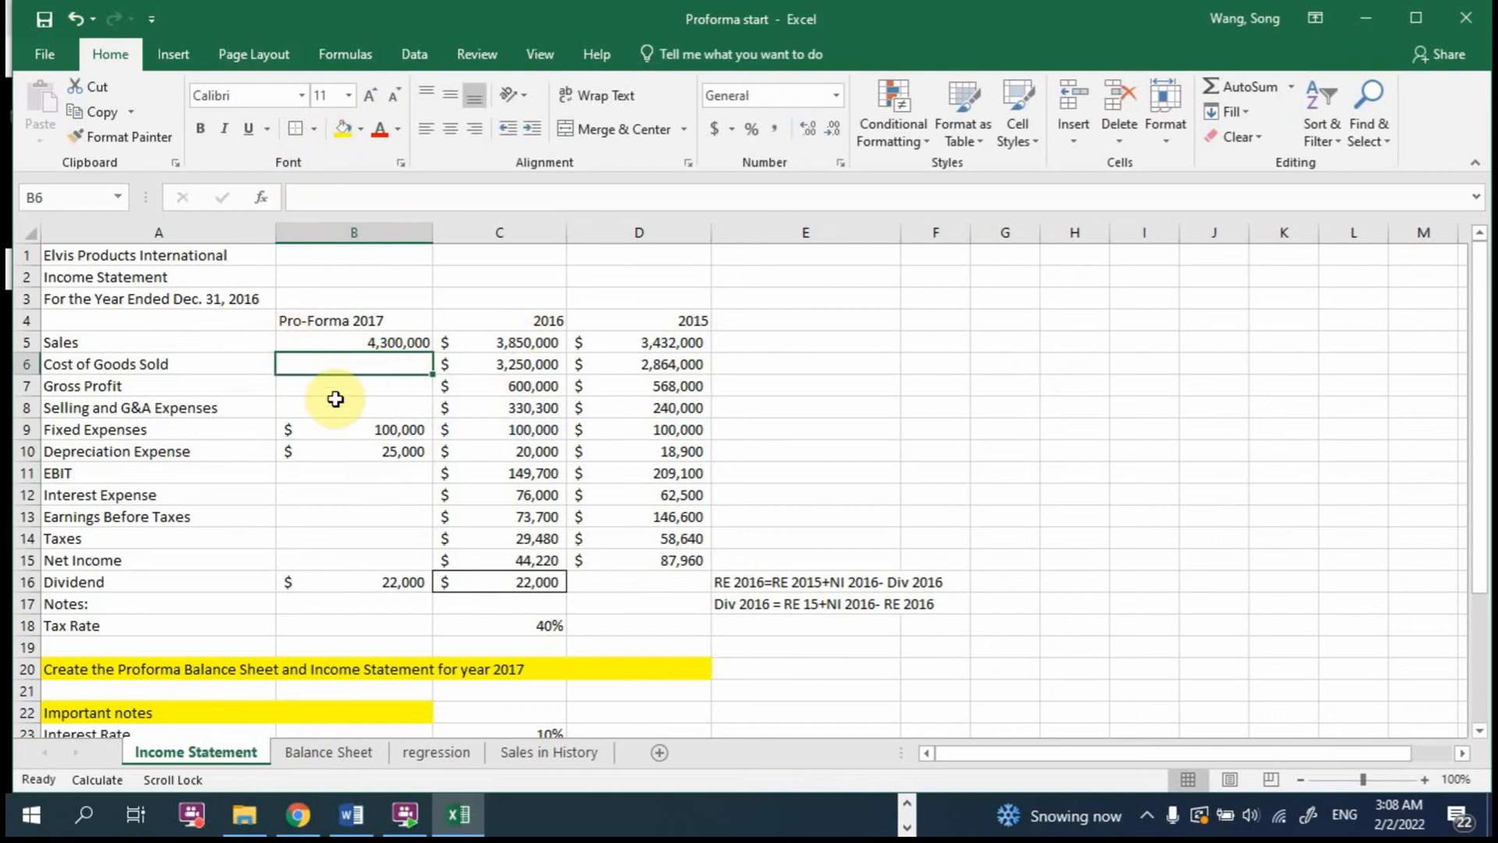
pyautogui.scroll(-4, 340, 397)
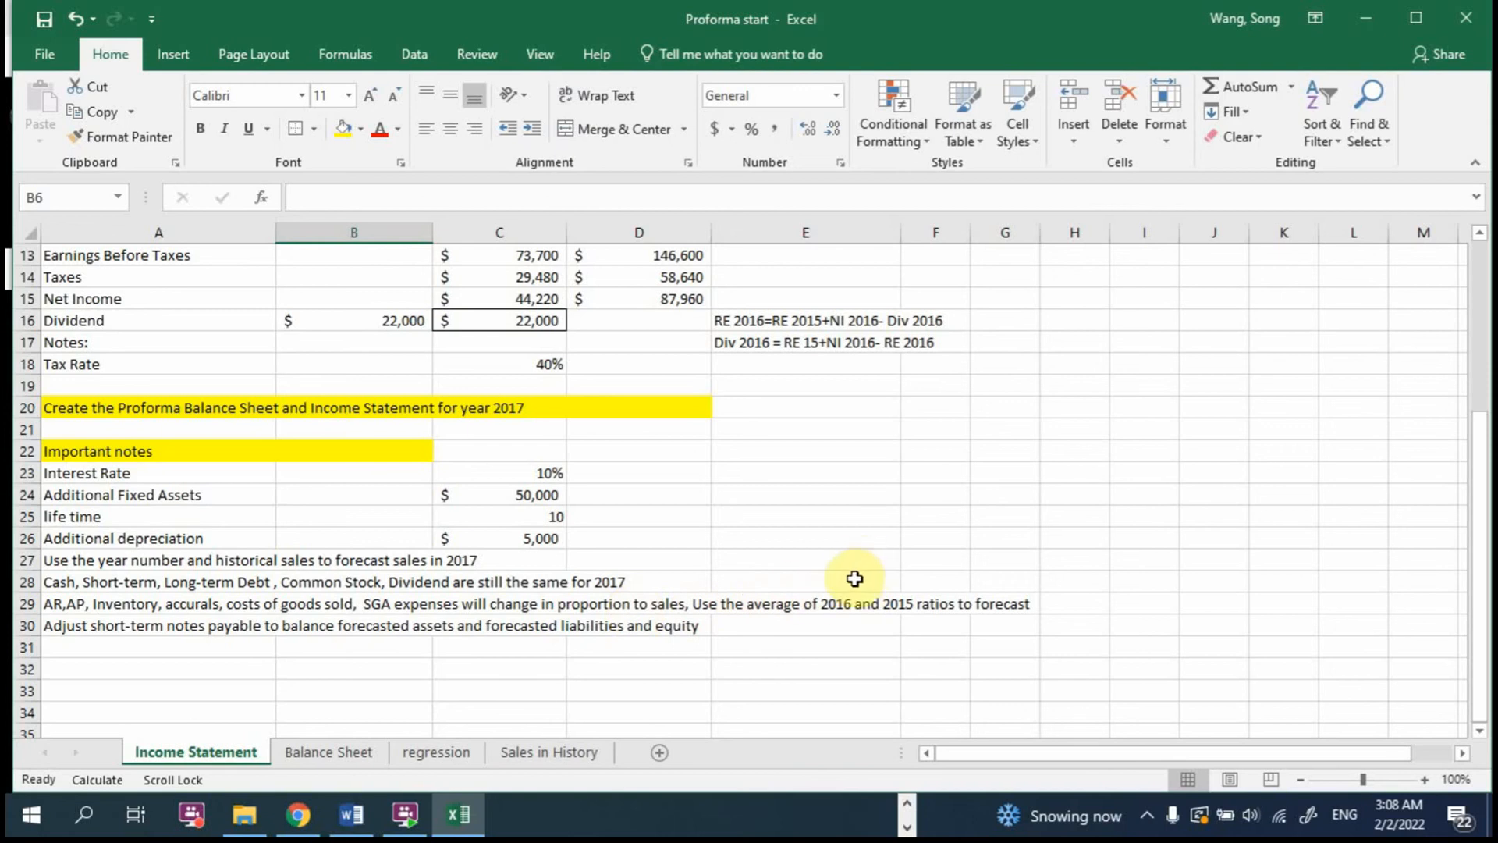
pyautogui.scroll(4, 855, 578)
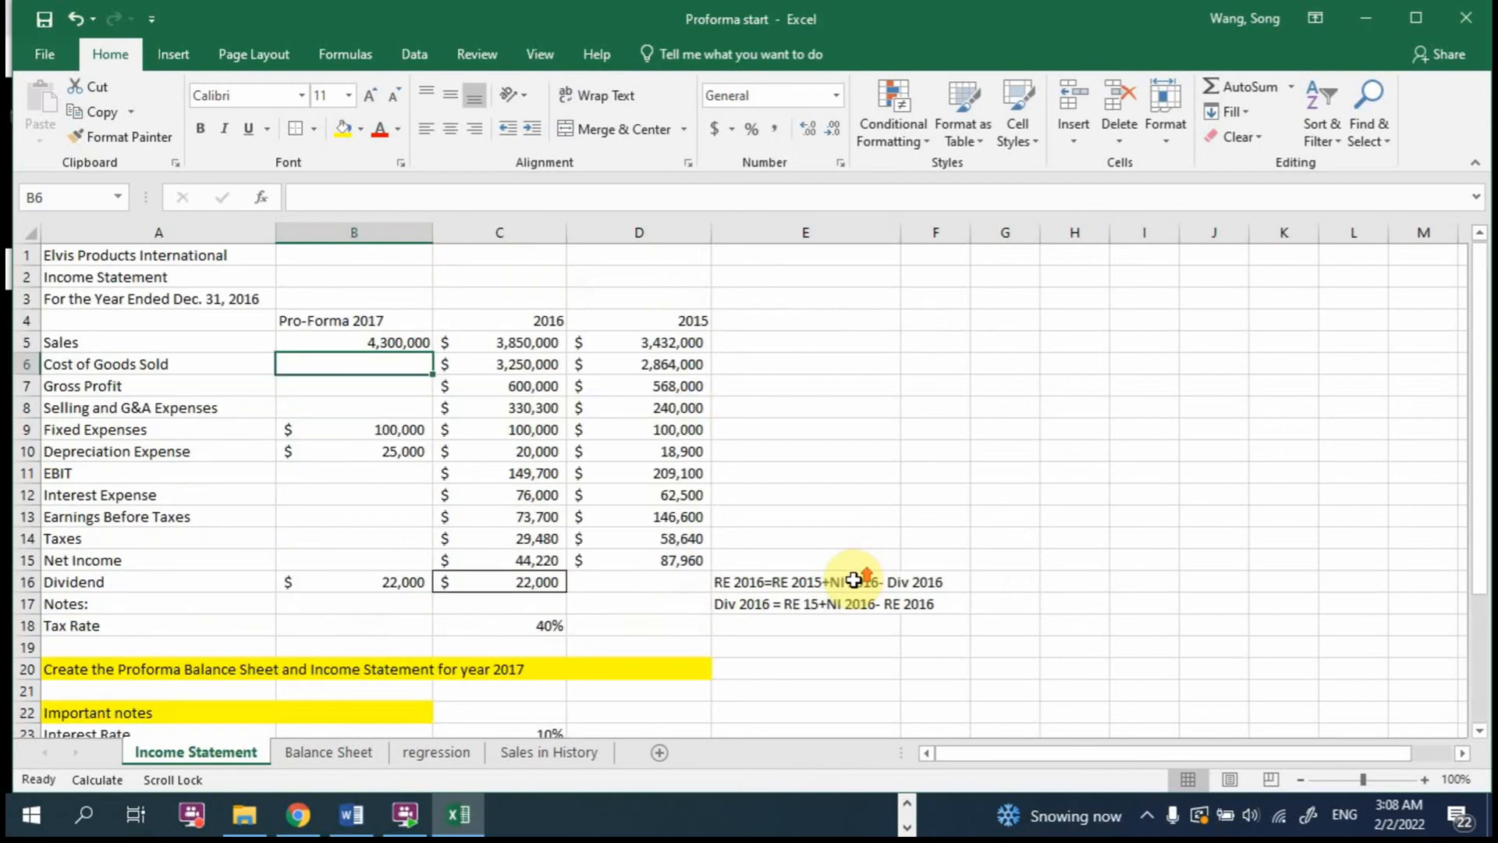
pyautogui.click(975, 380)
pyautogui.click(941, 360)
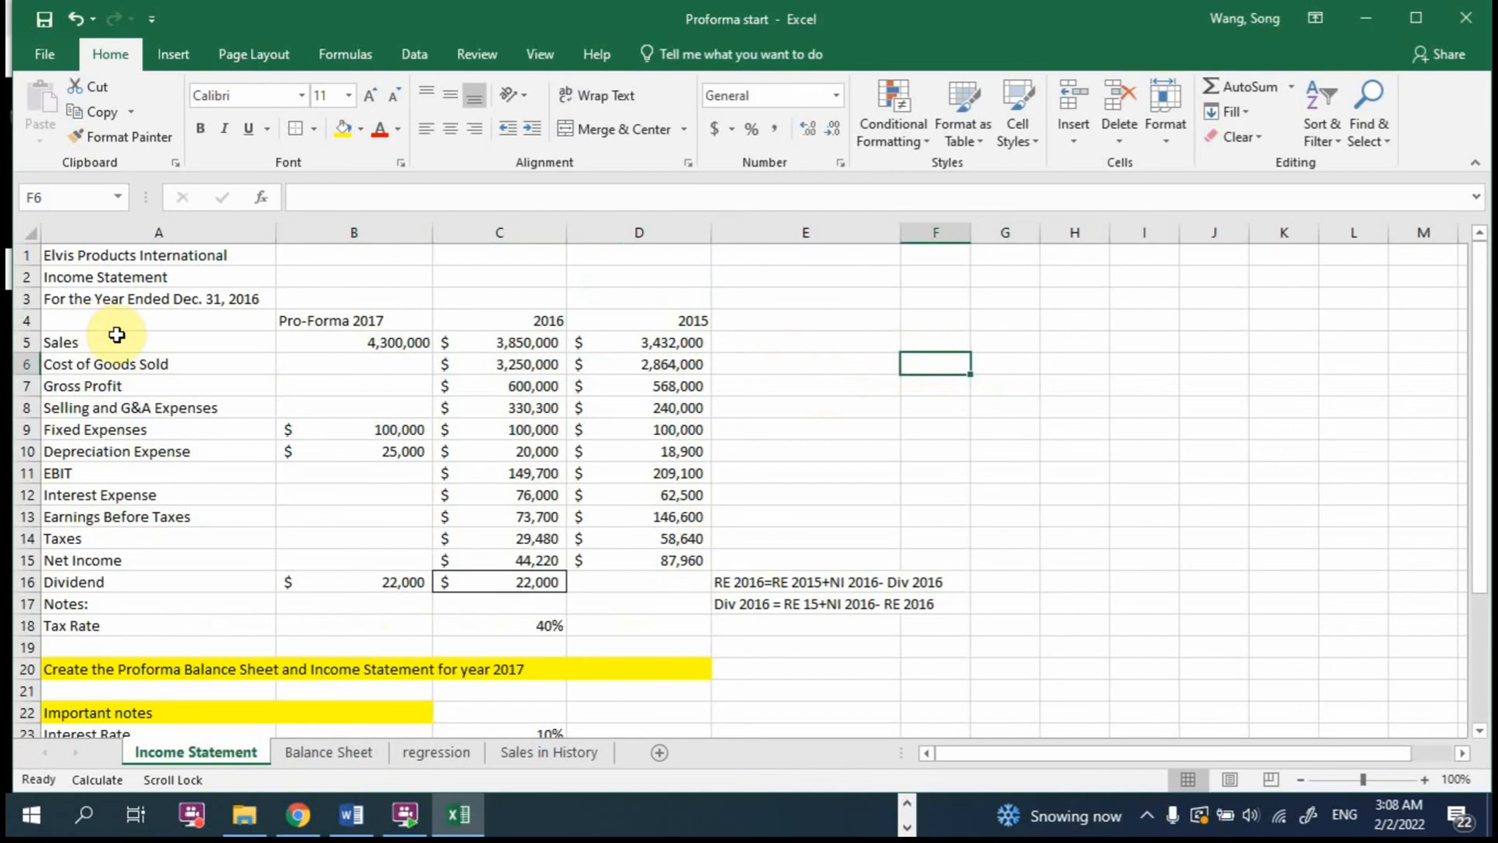
pyautogui.click(945, 338)
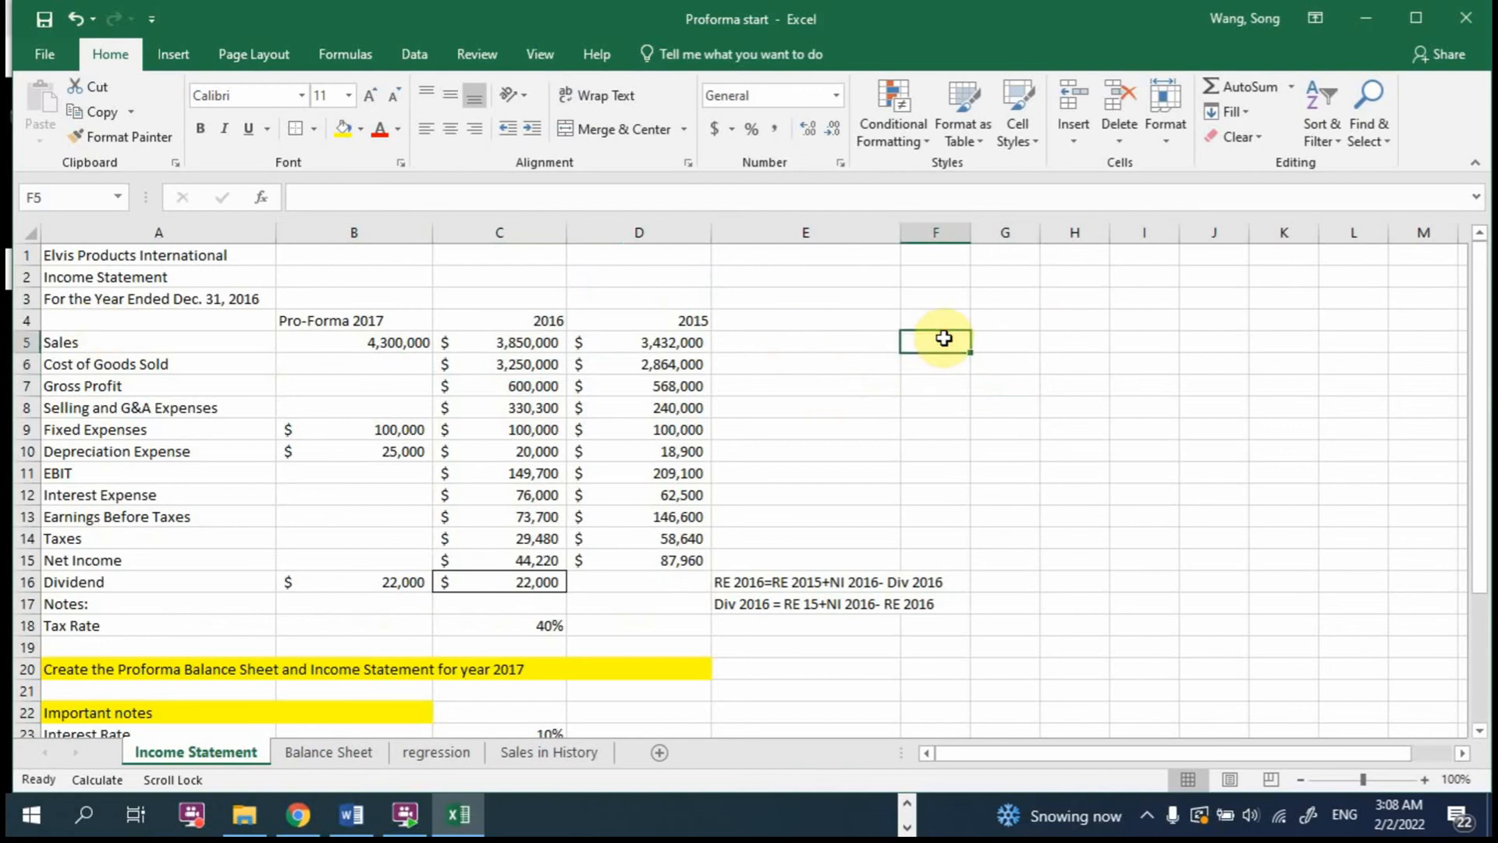
pyautogui.write('COGS')
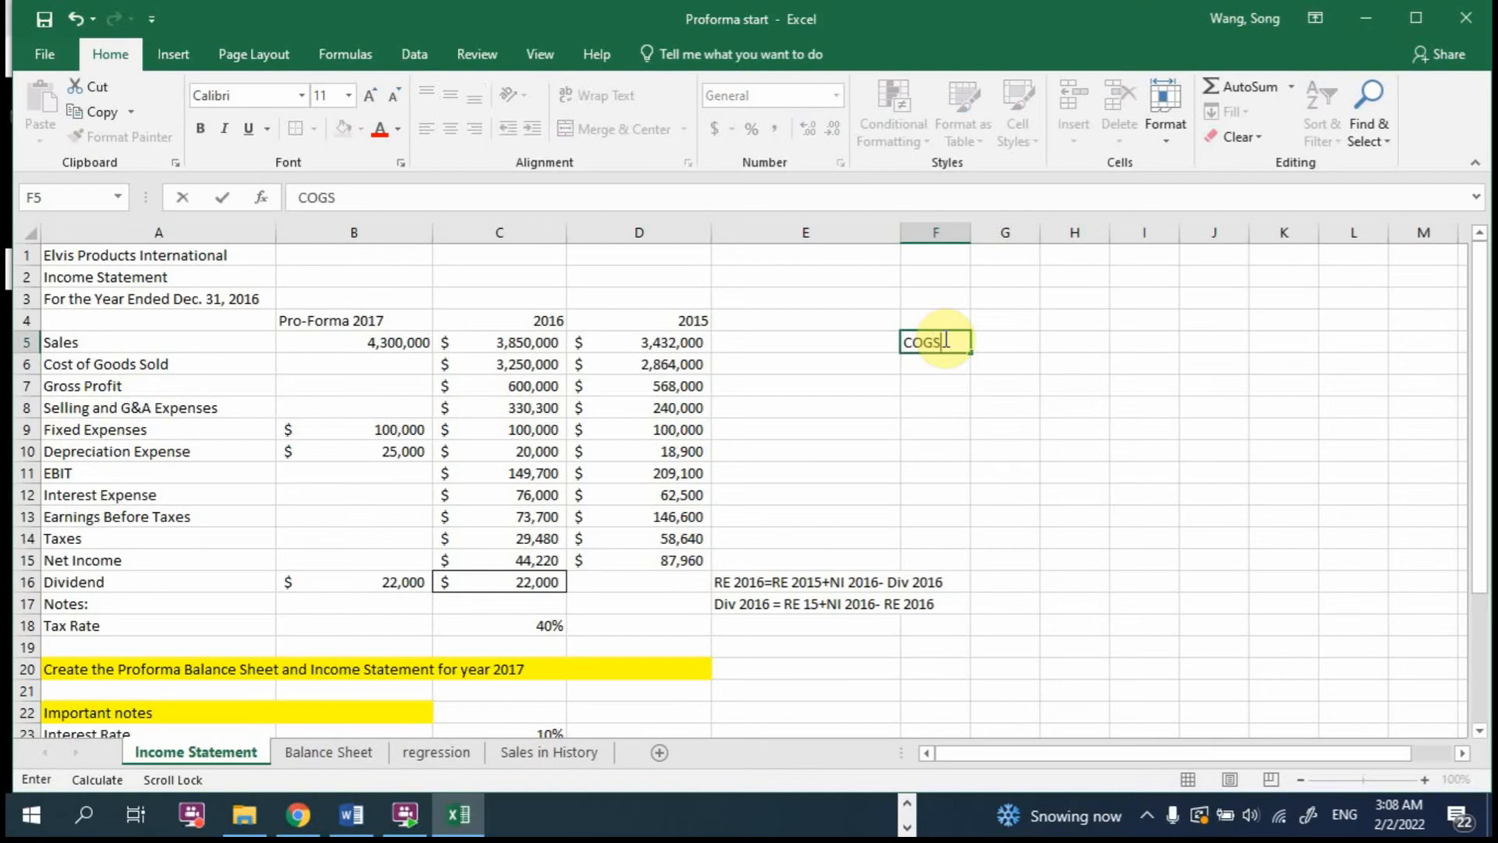
pyautogui.write('/Sales')
pyautogui.press('Return')
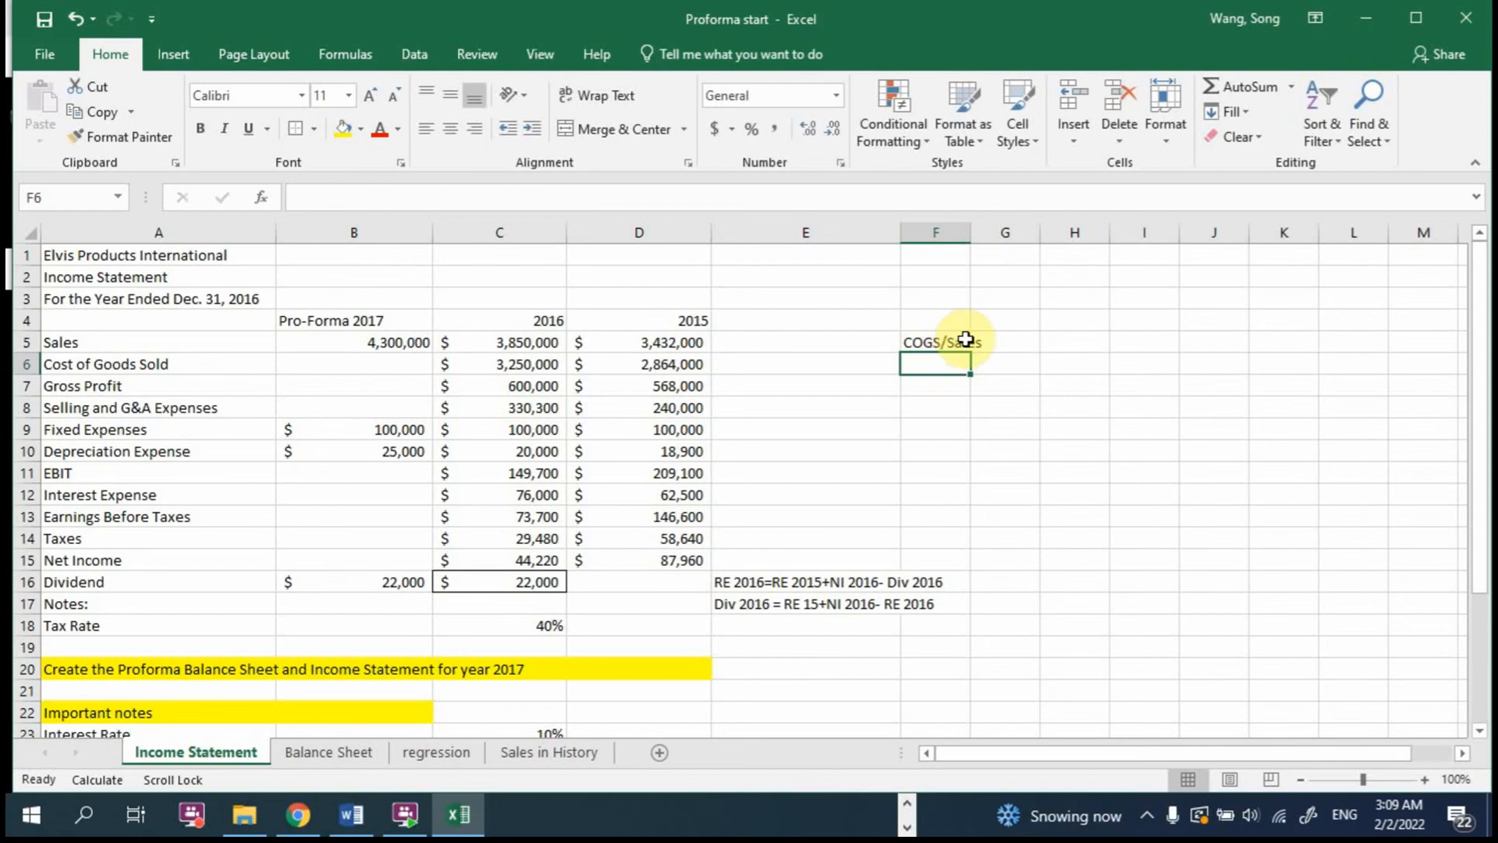
pyautogui.write('20')
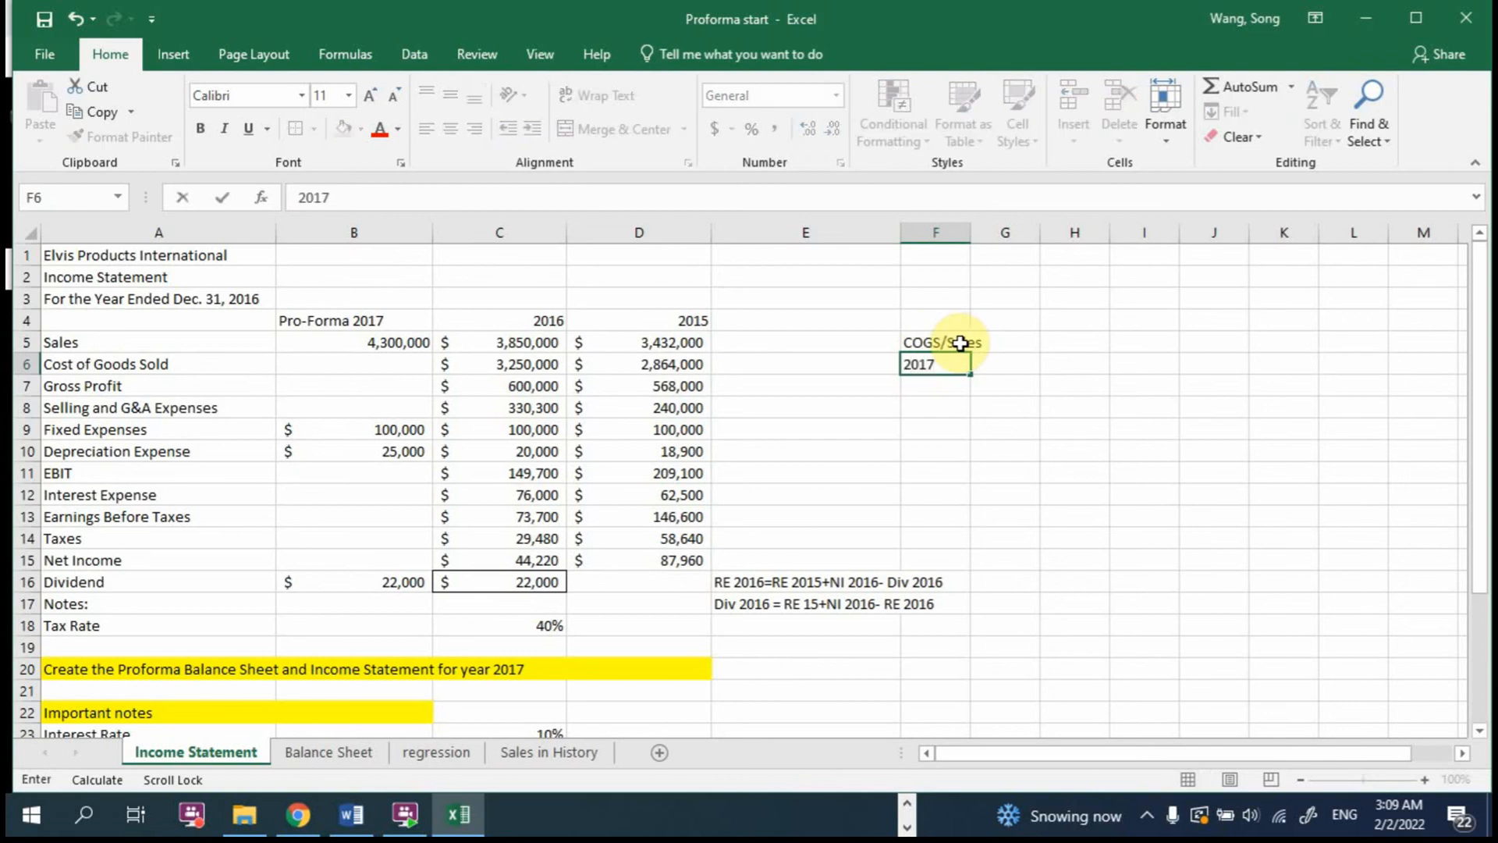
pyautogui.write('17')
pyautogui.moveTo(960, 343); pyautogui.dragTo(952, 368)
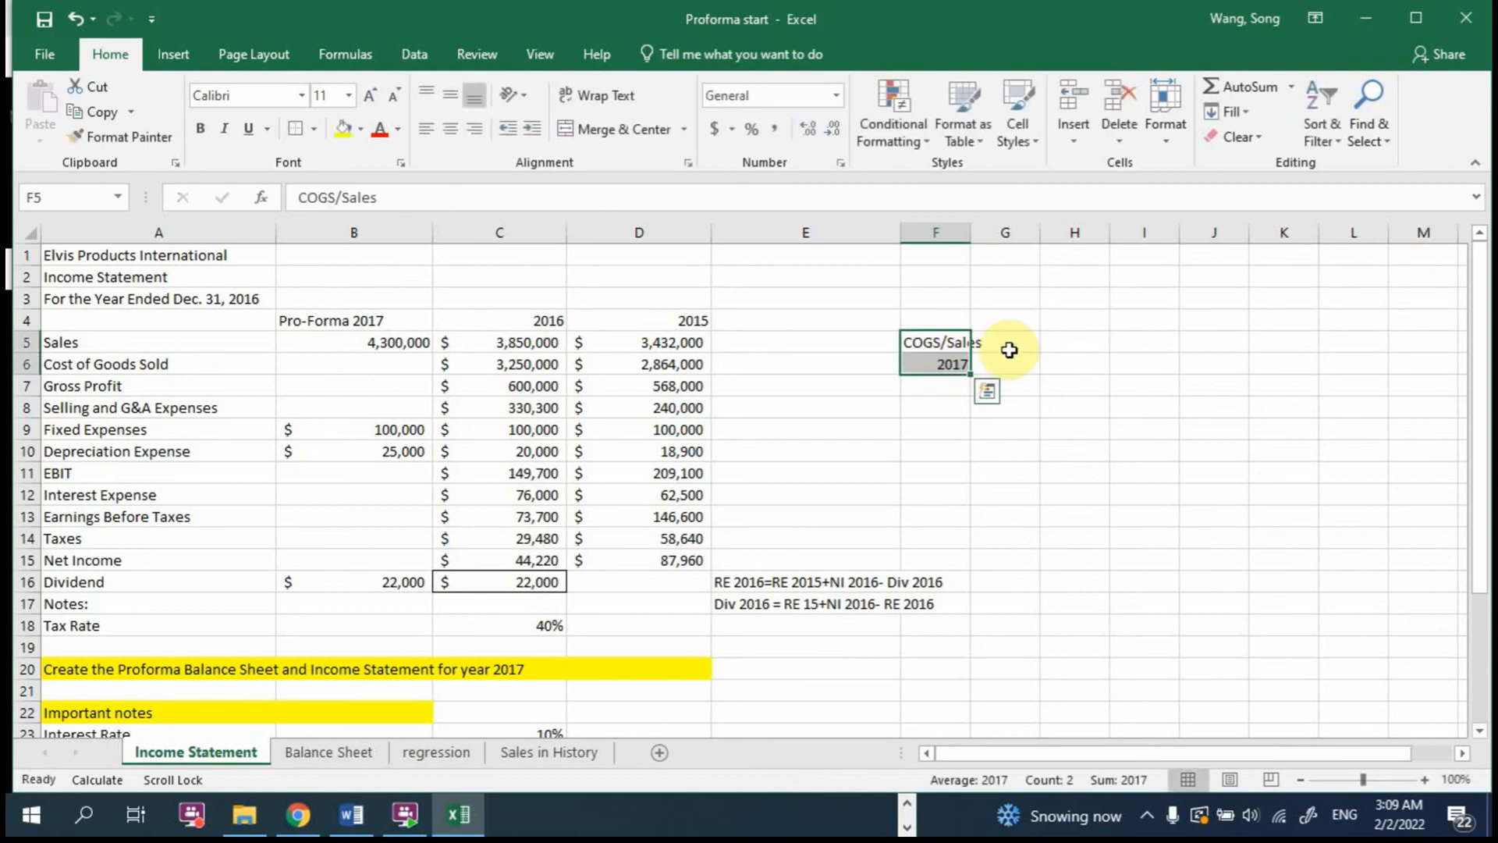
pyautogui.hotkey('ctrl', 'c')
pyautogui.click(1075, 340)
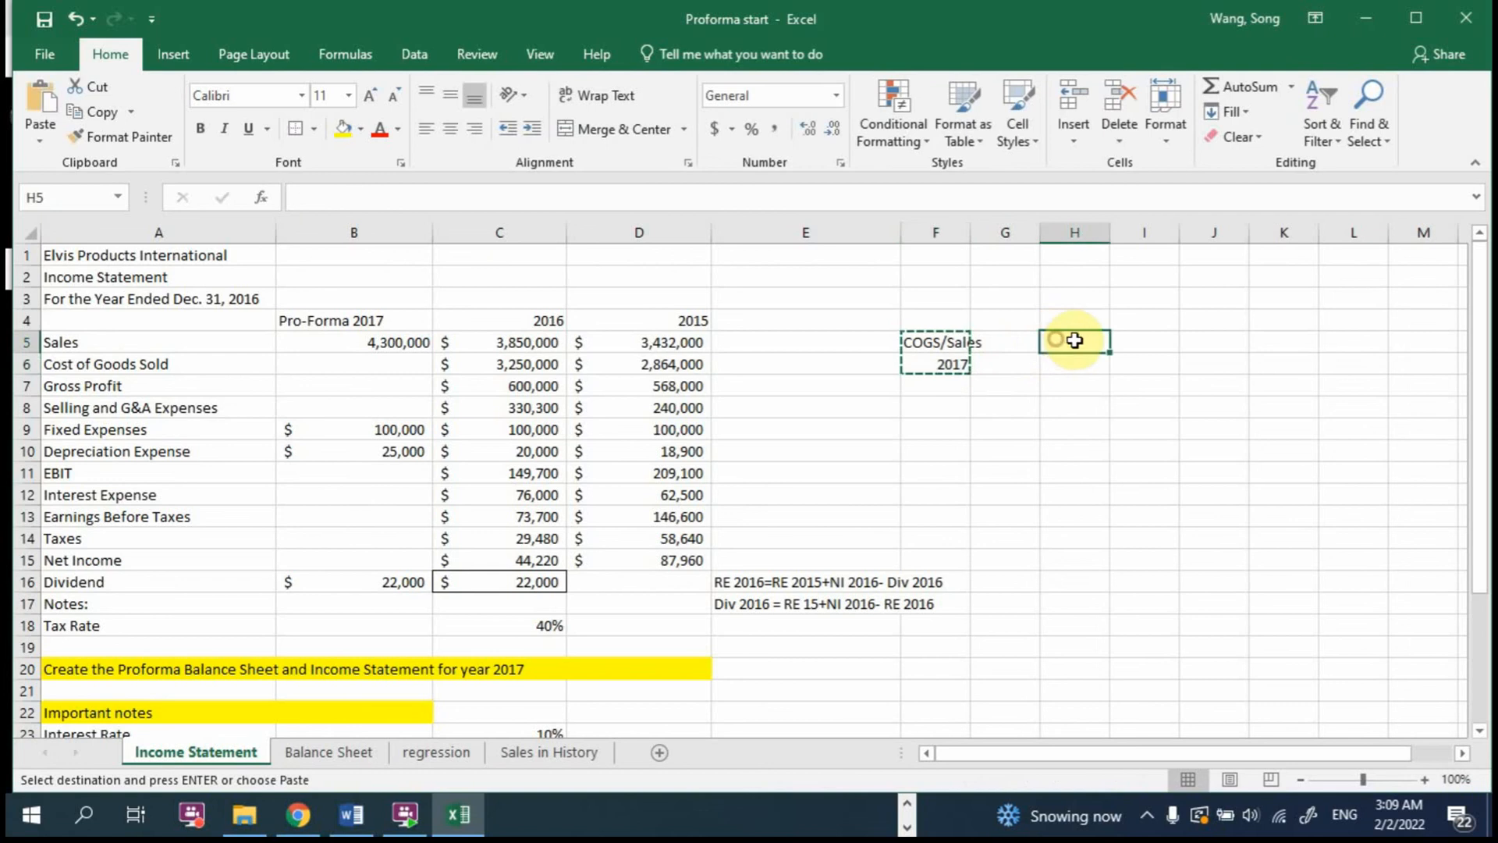
pyautogui.write('=')
pyautogui.press('Escape')
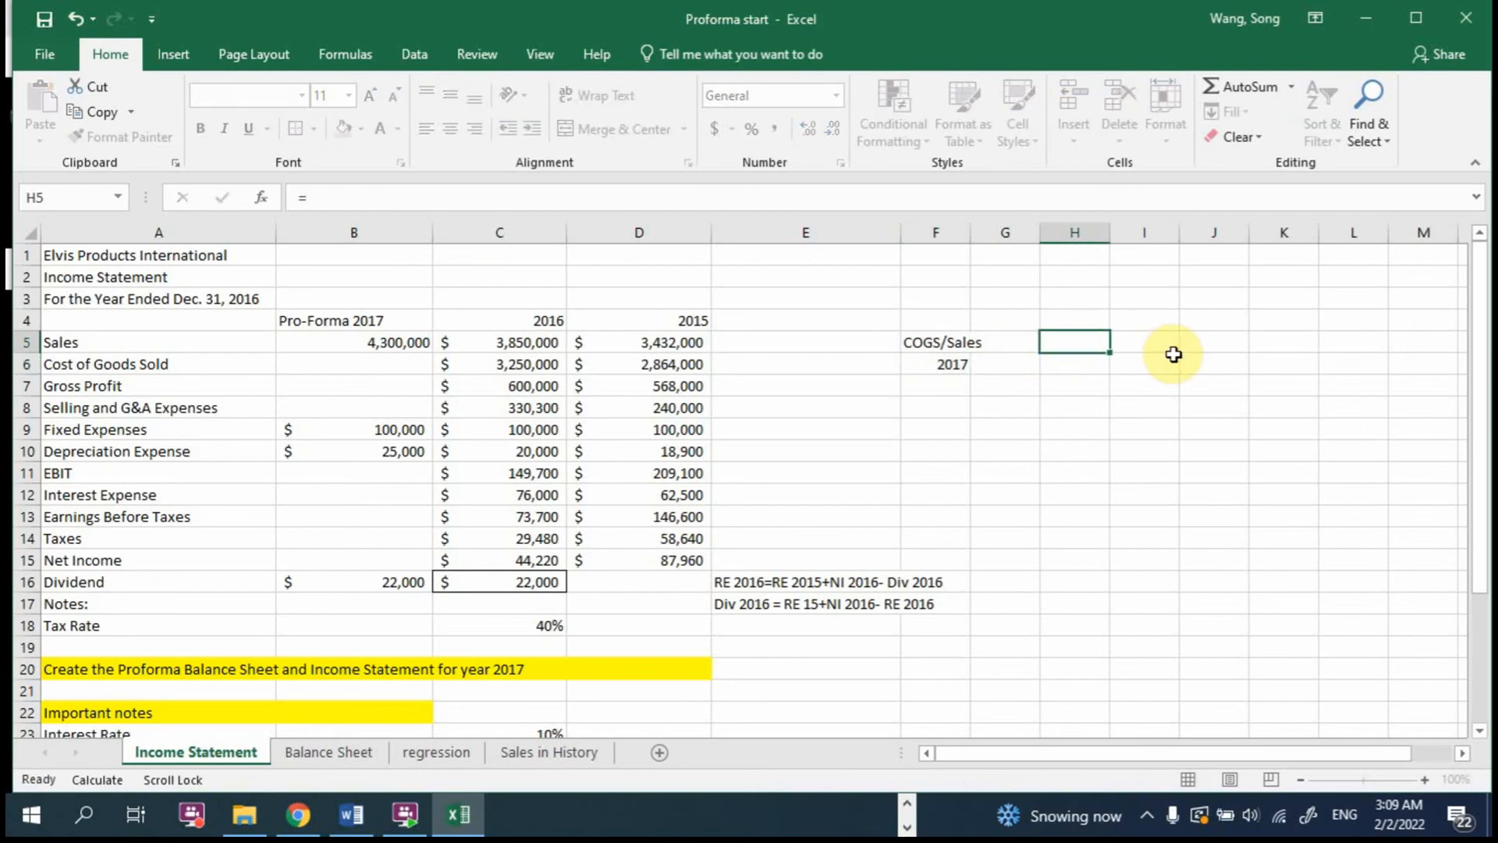
pyautogui.click(1077, 357)
pyautogui.click(1072, 332)
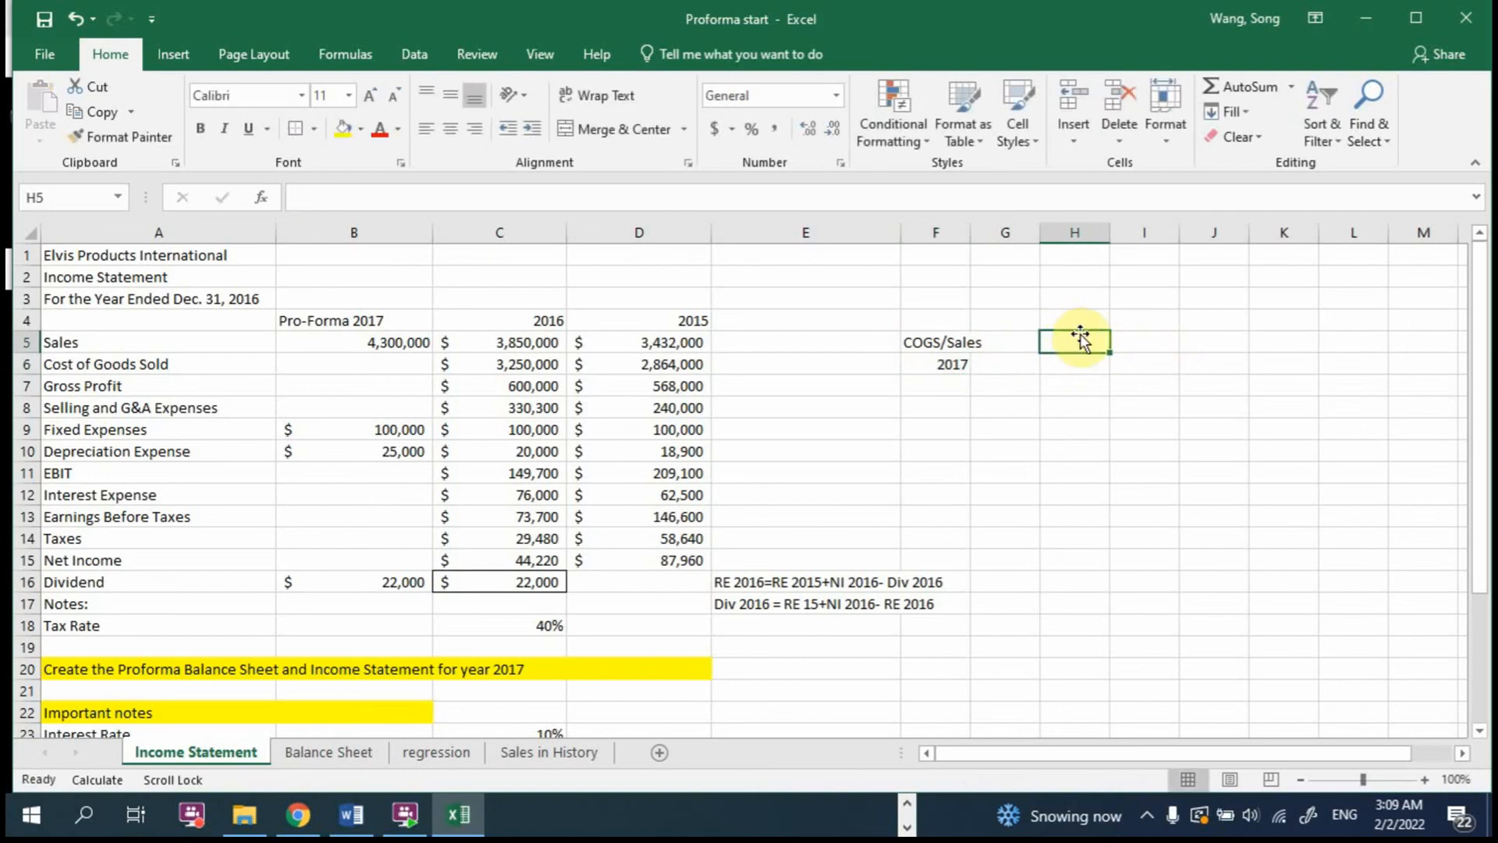
# Step: Copy the COGS/Sales heading and year from F5:F6 into H5:H6 and I5:I6
pyautogui.moveTo(914, 339); pyautogui.dragTo(935, 355)
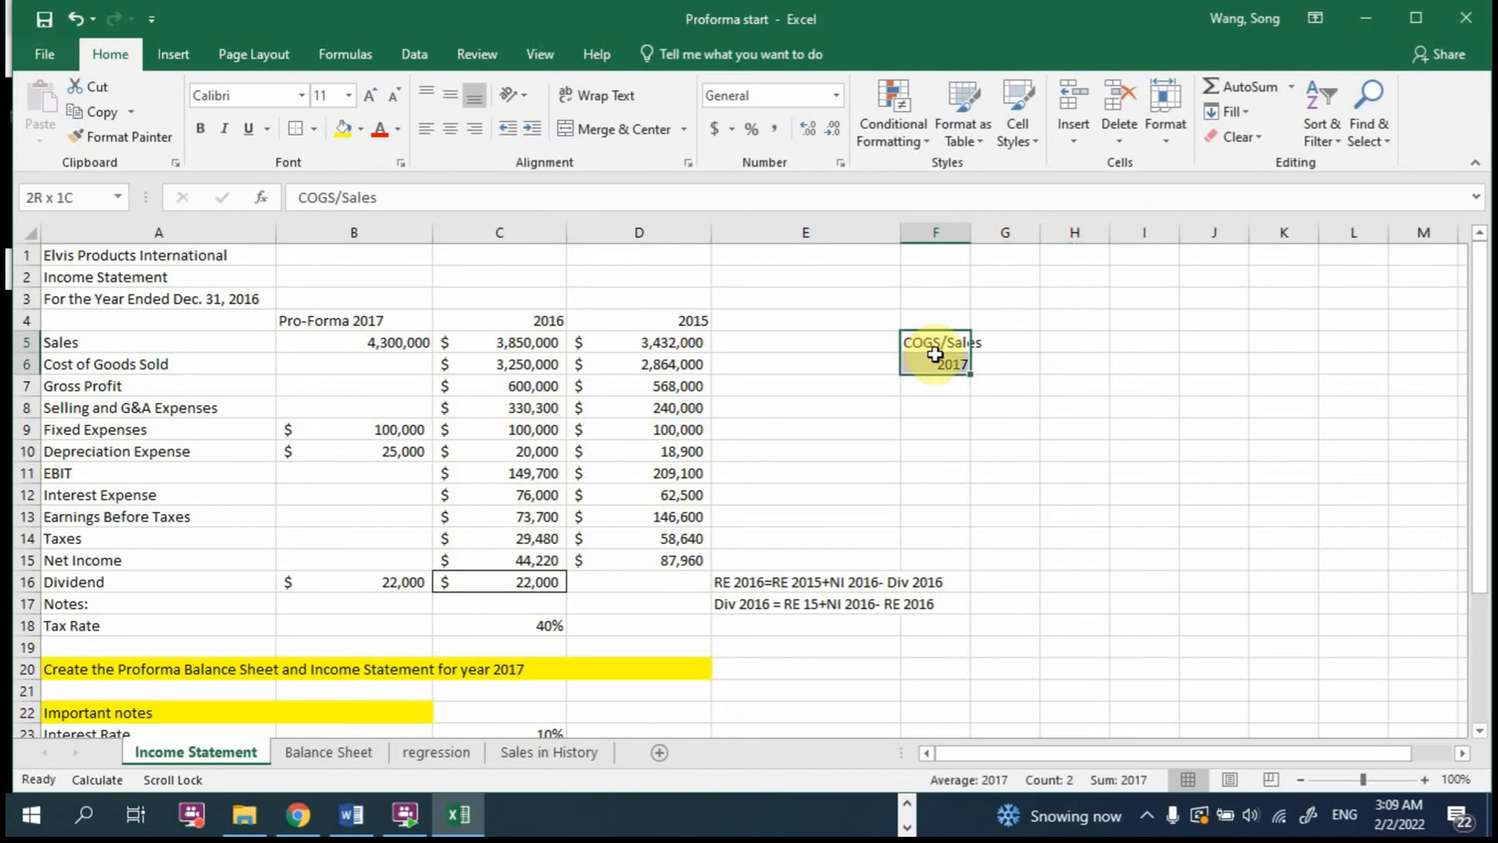
pyautogui.hotkey('ctrl', 'c')
pyautogui.click(1084, 336)
pyautogui.hotkey('ctrl', 'v')
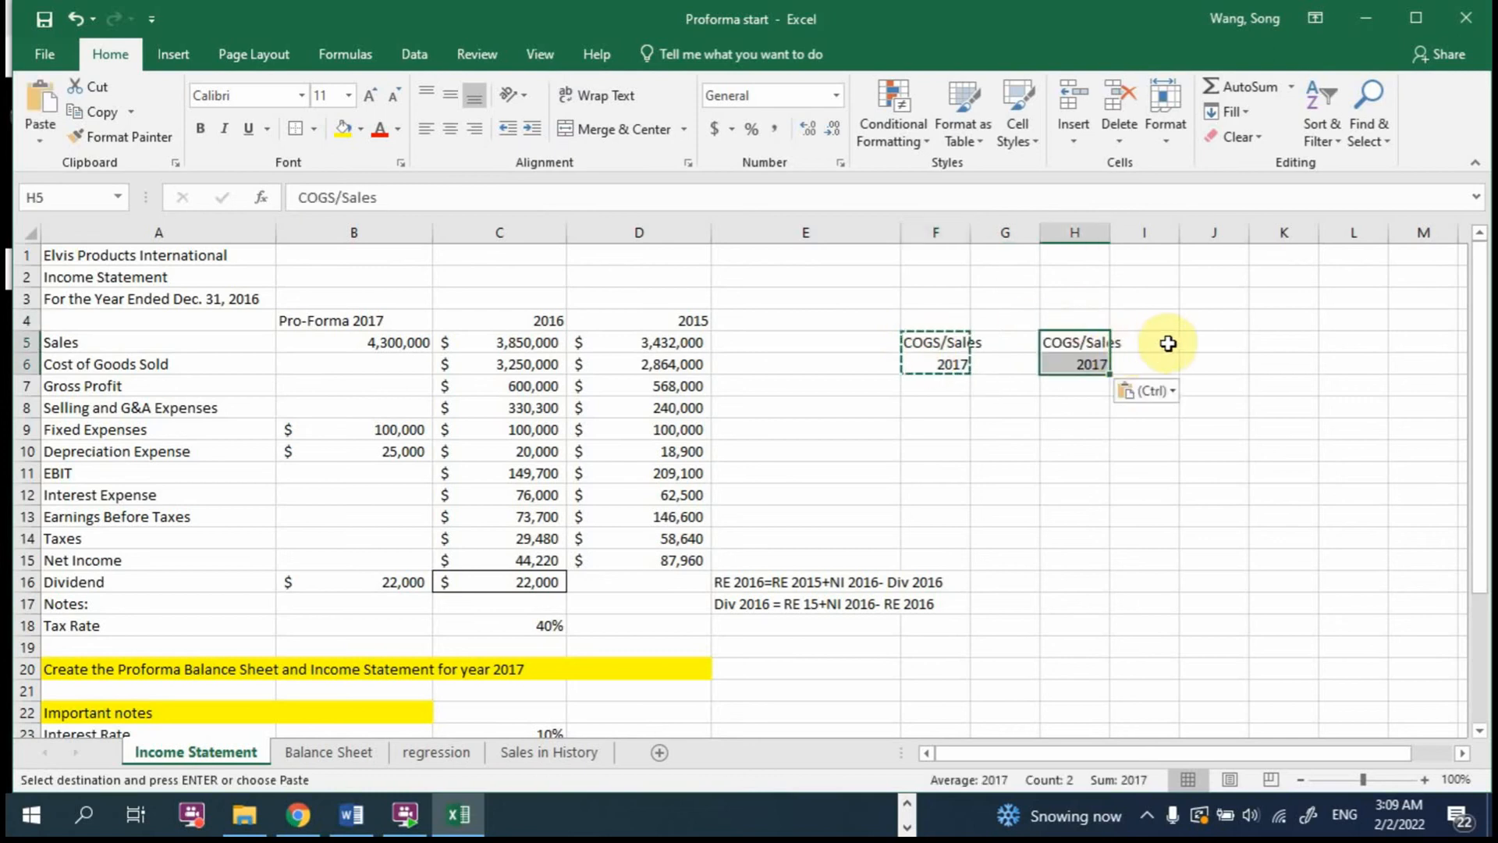
pyautogui.click(1157, 341)
pyautogui.hotkey('ctrl', 'v')
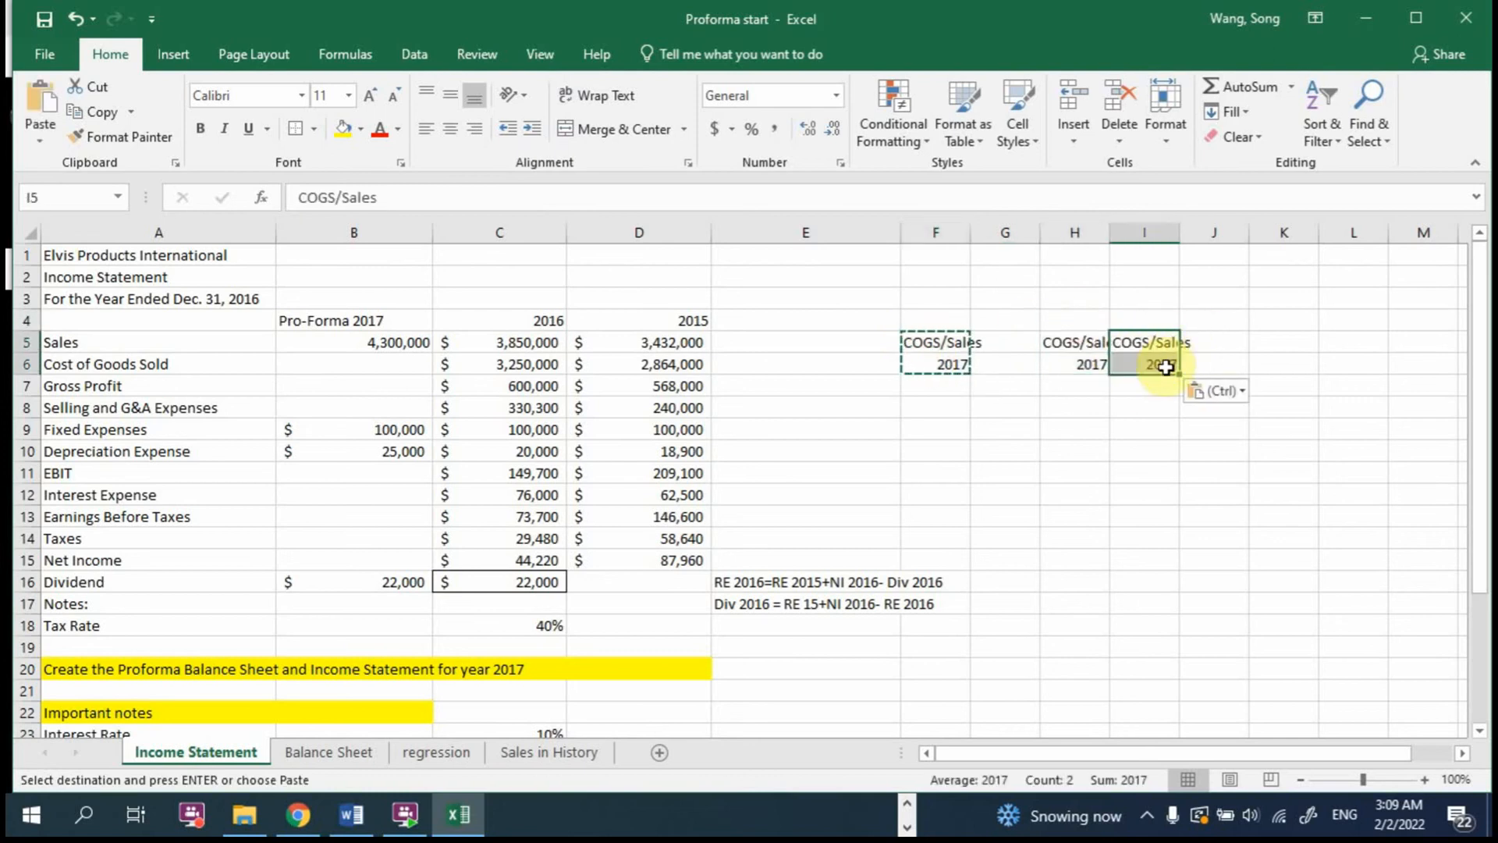
# Step: Change the years under the copied COGS/Sales headings to 2016 in H6 and 2015 in I6
pyautogui.doubleClick(1096, 365)
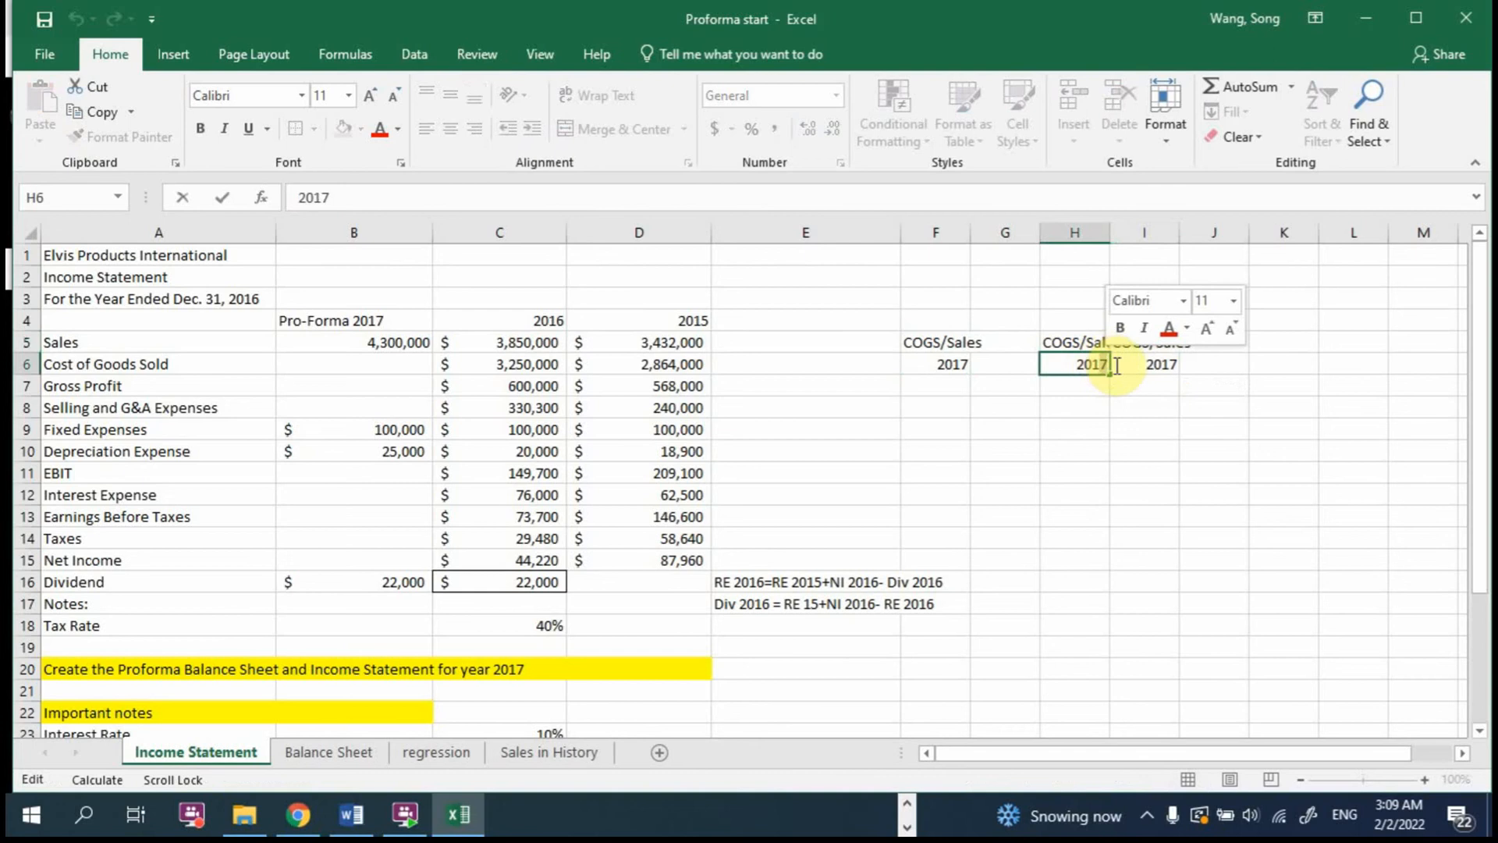
pyautogui.press('BackSpace')
pyautogui.write('6')
pyautogui.click(1161, 363)
pyautogui.doubleClick(1179, 365)
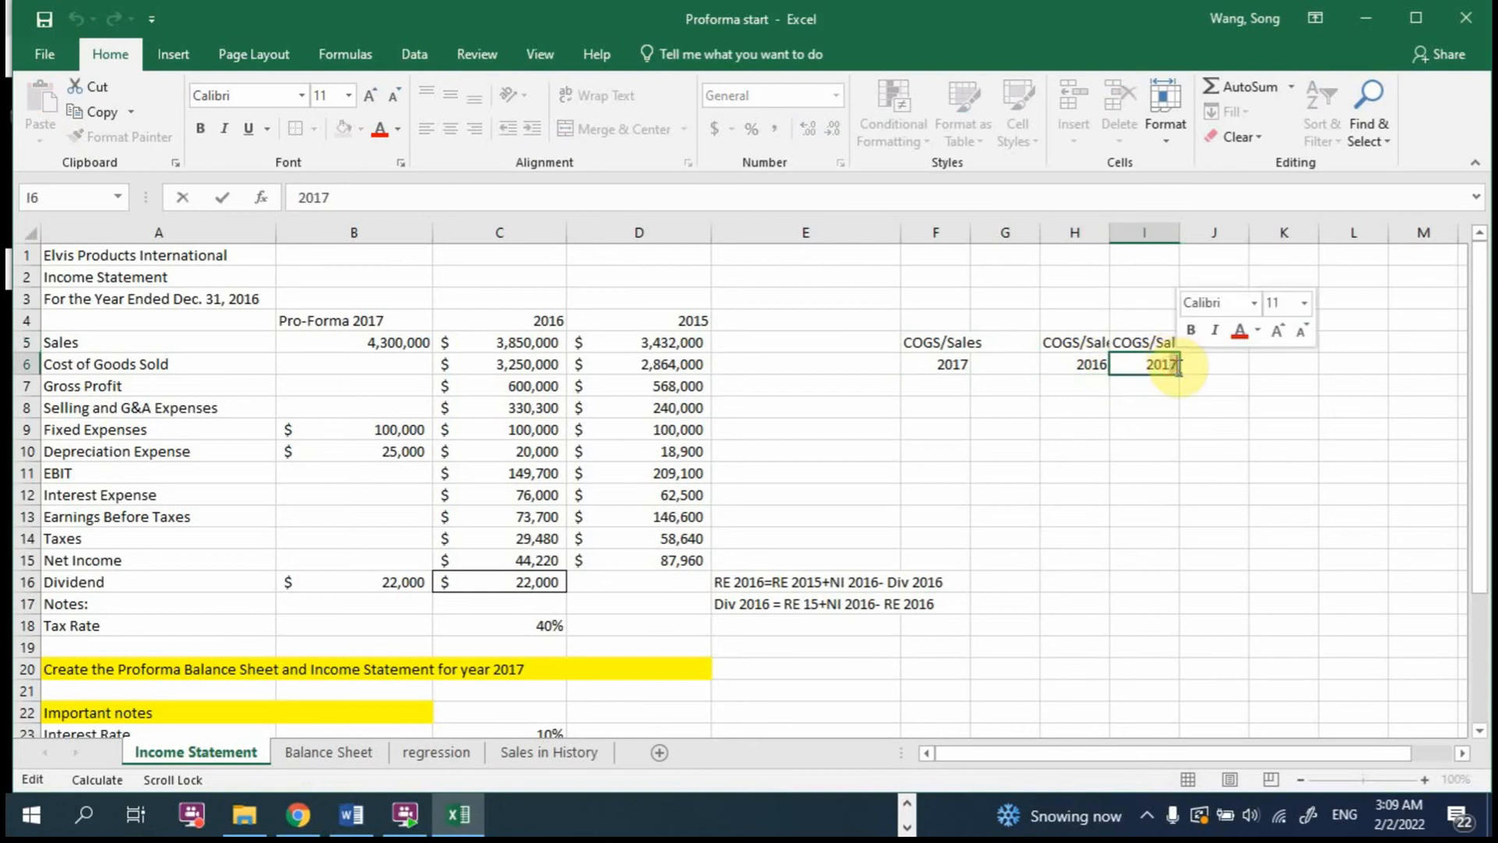
pyautogui.press('BackSpace')
pyautogui.write('5')
pyautogui.press('Return')
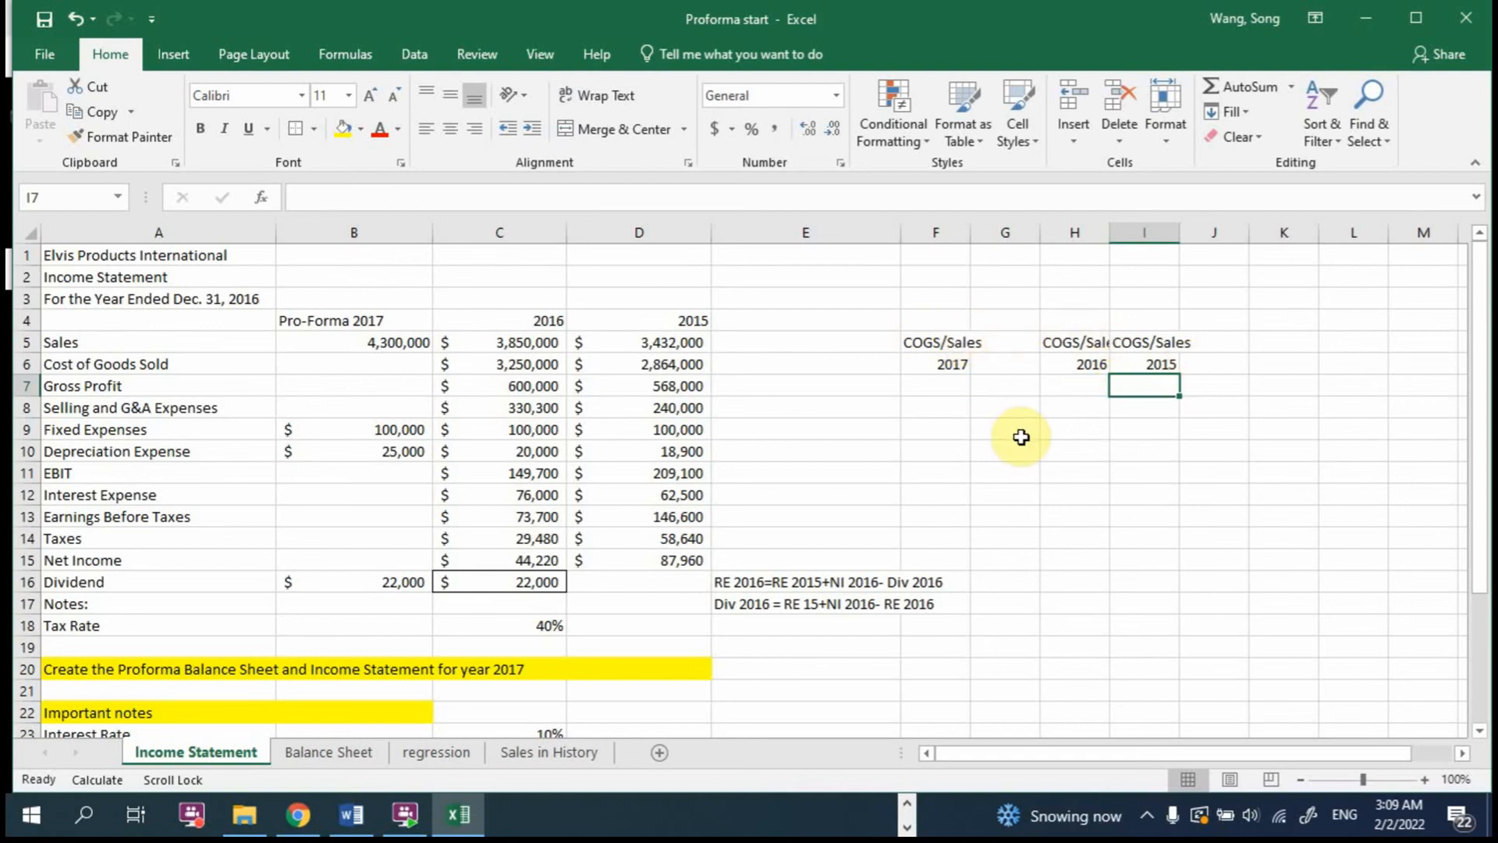
# Step: Calculate the 2016 COGS-to-sales ratio in H8 using =C6/C5
pyautogui.click(1068, 406)
pyautogui.write('=')
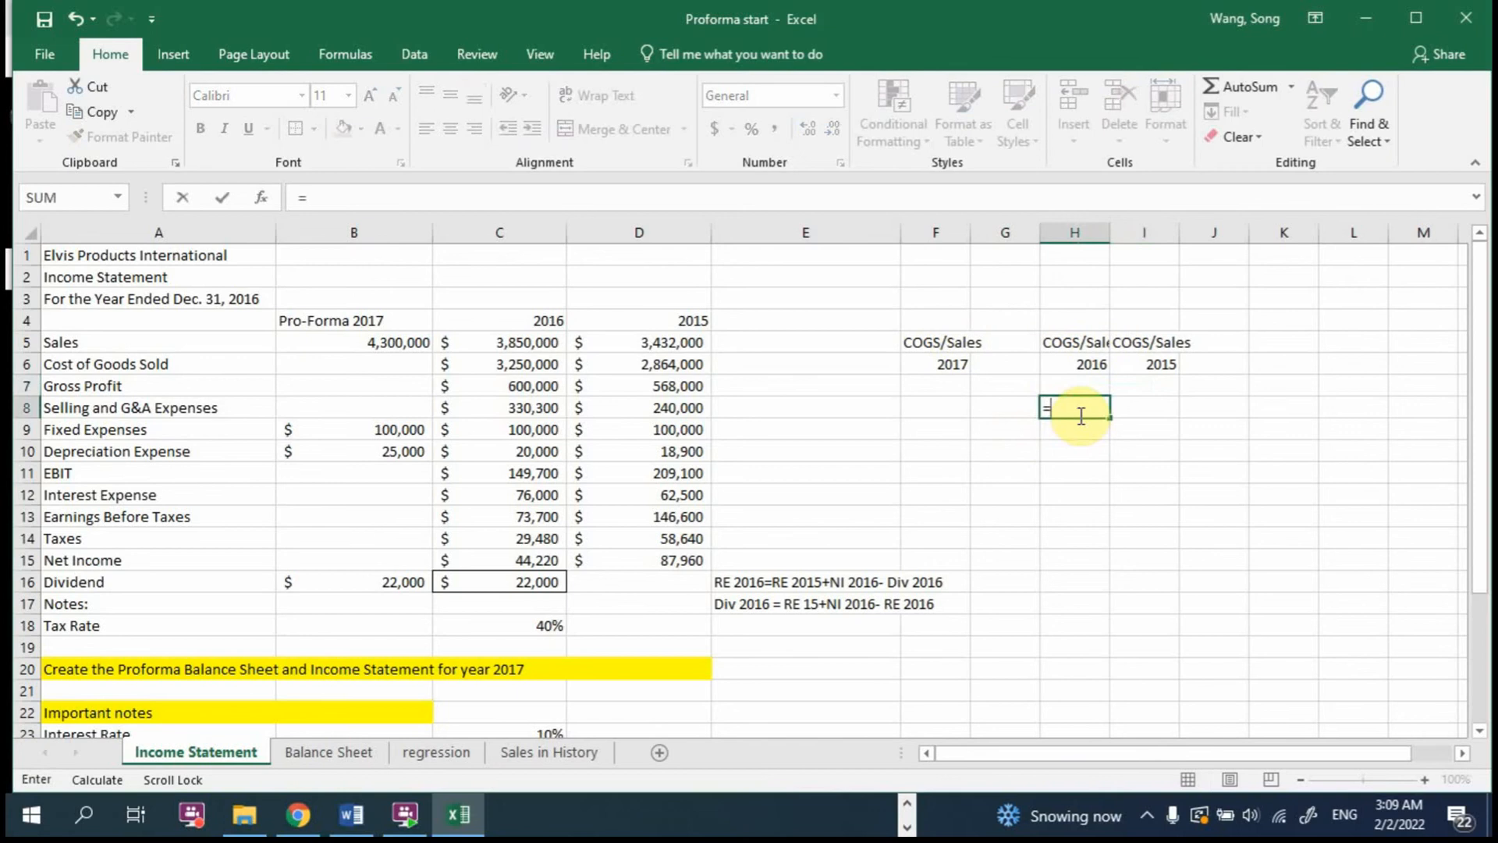
pyautogui.click(525, 363)
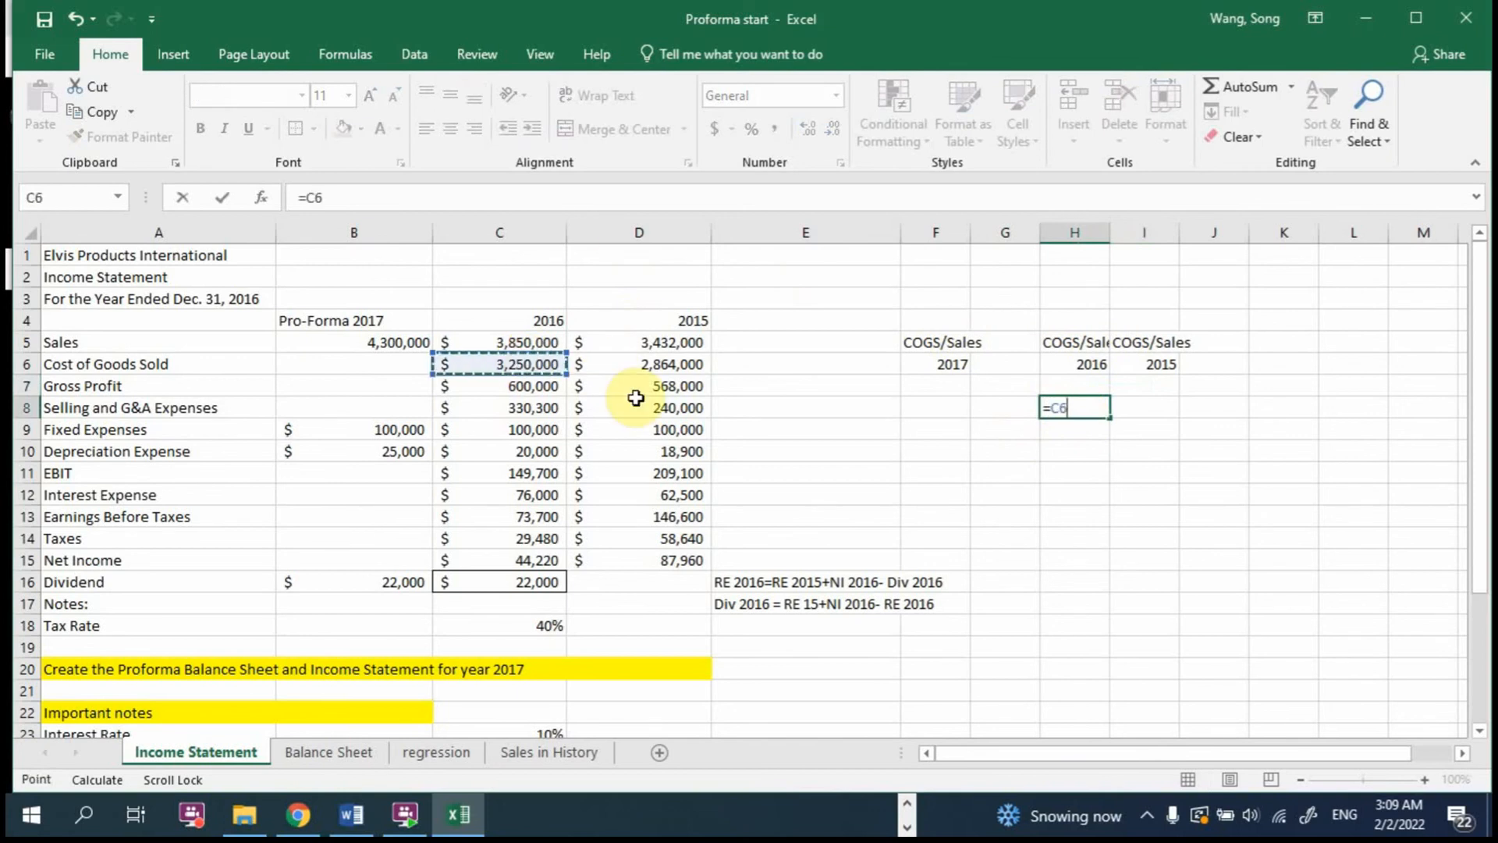
pyautogui.write('/')
pyautogui.click(497, 336)
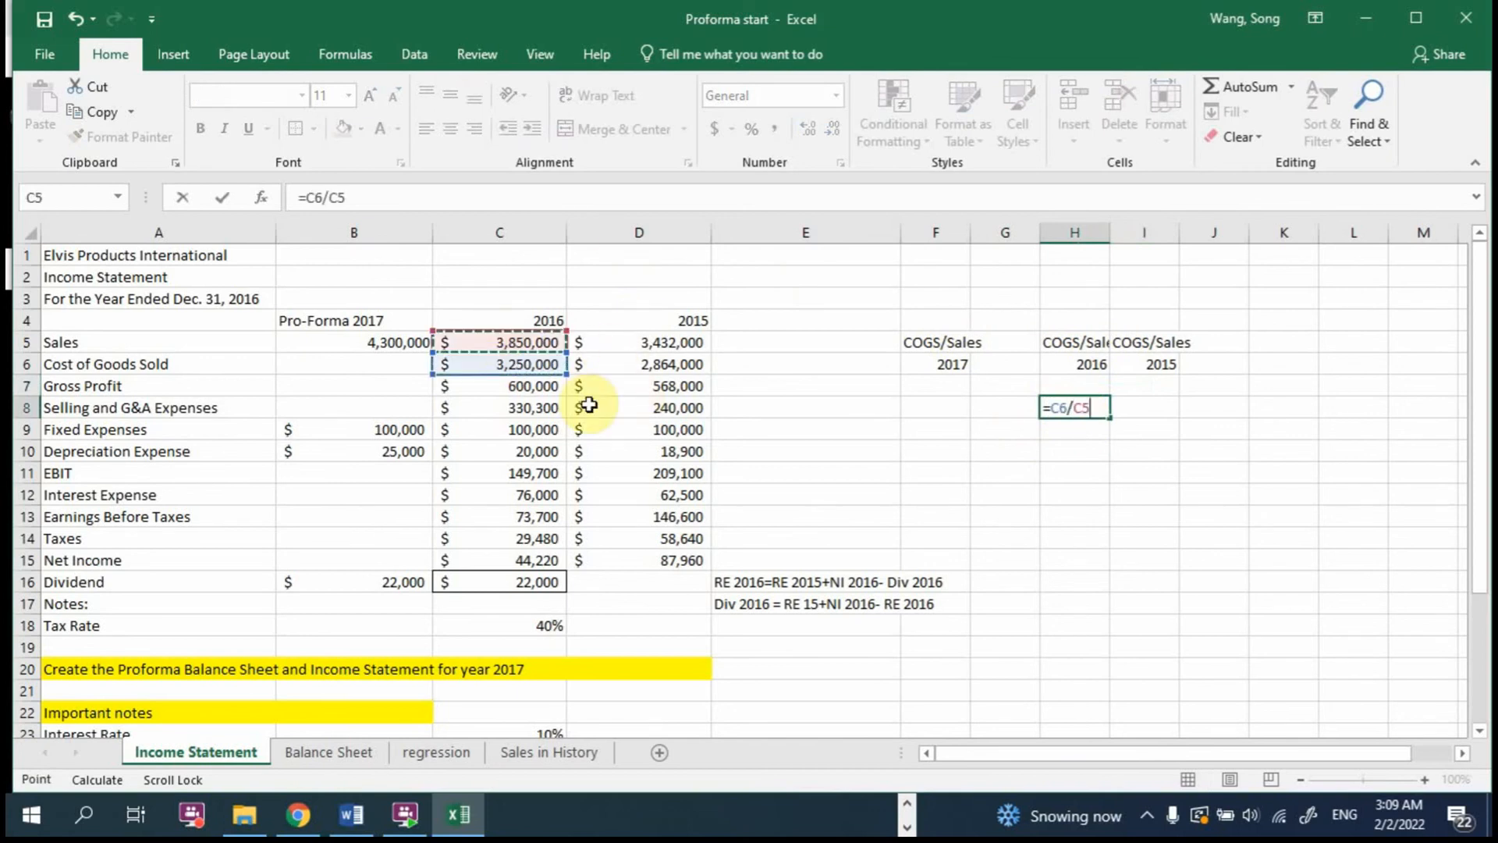
pyautogui.press('Return')
# Step: Calculate the 2015 COGS-to-sales ratio in I8 using =D6/D5
pyautogui.click(1140, 411)
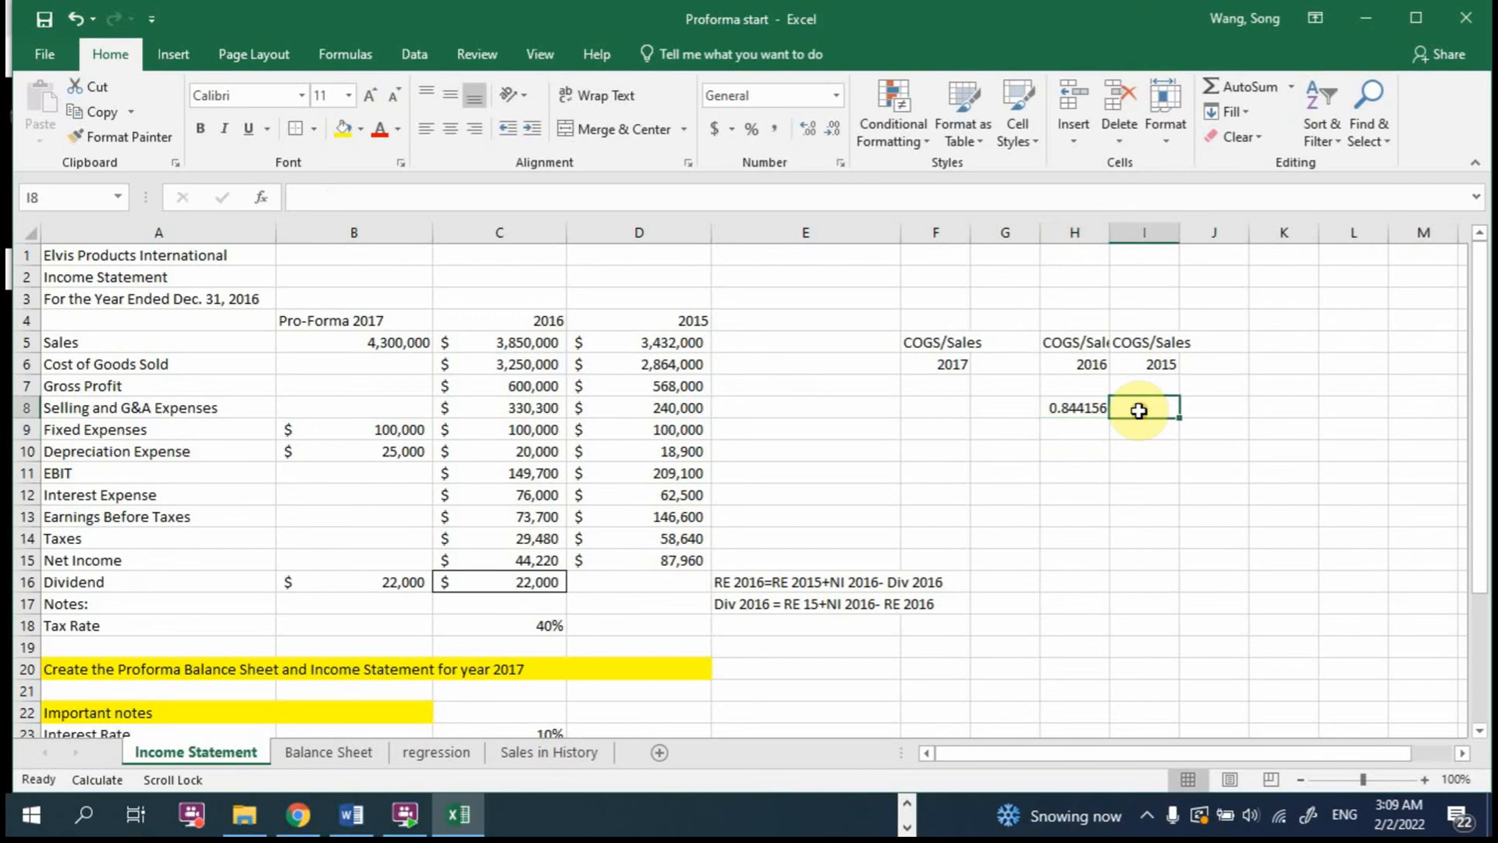
pyautogui.write('=')
pyautogui.click(654, 365)
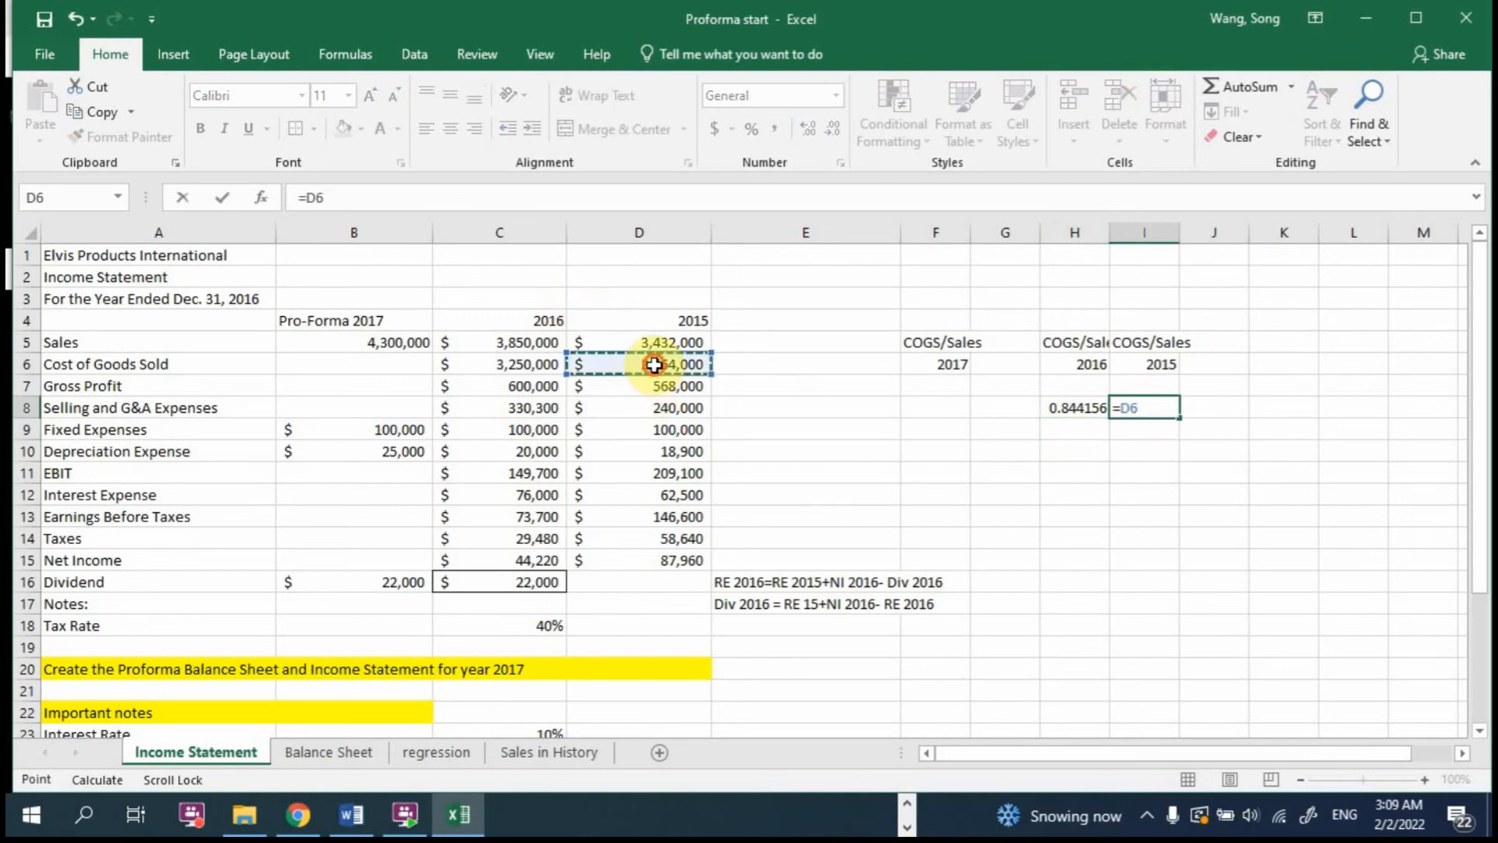
pyautogui.write('/')
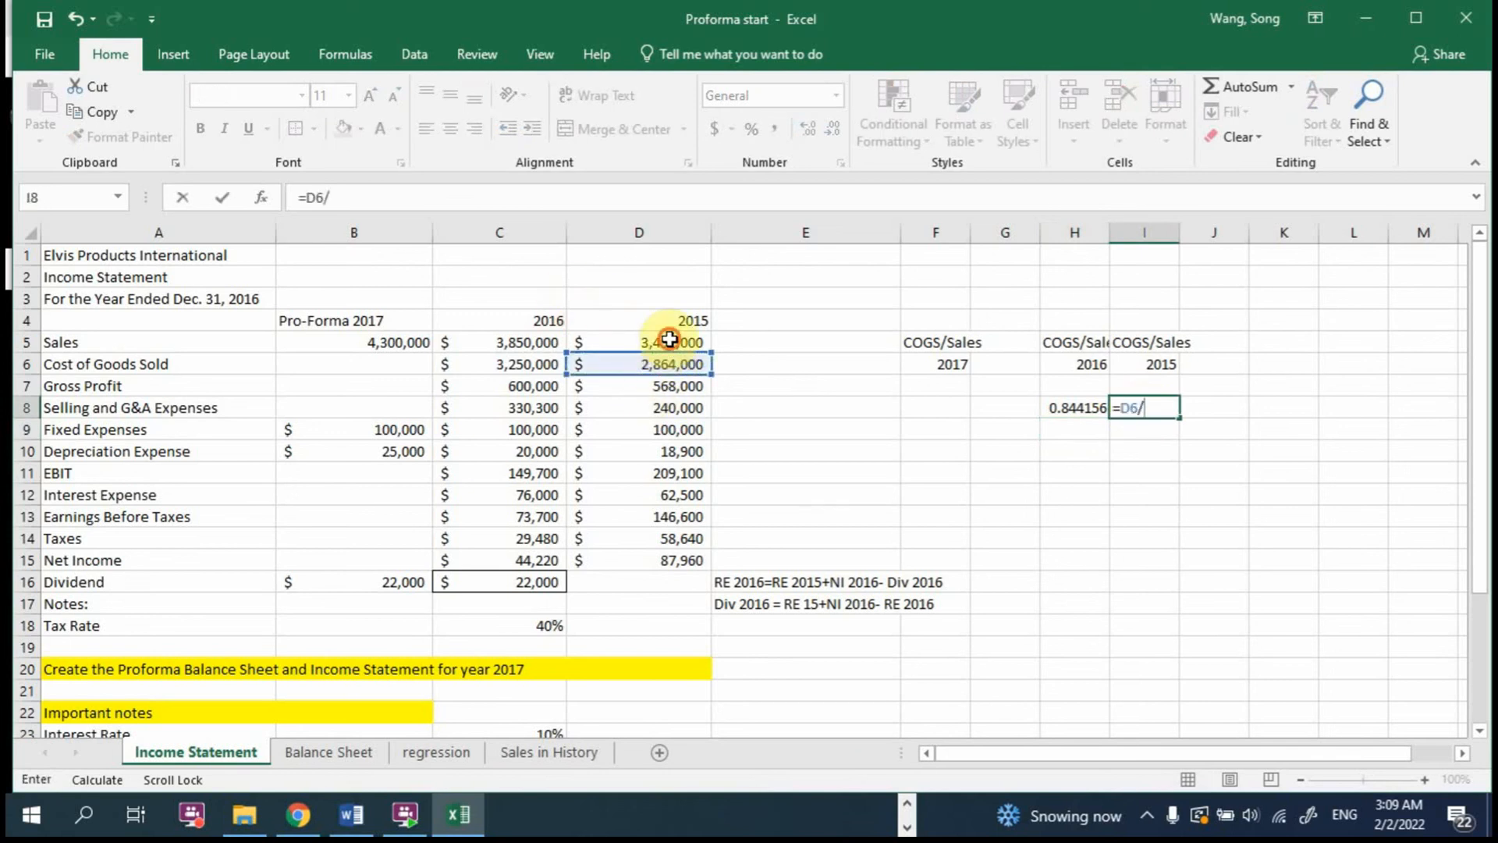
pyautogui.click(670, 342)
pyautogui.press('Return')
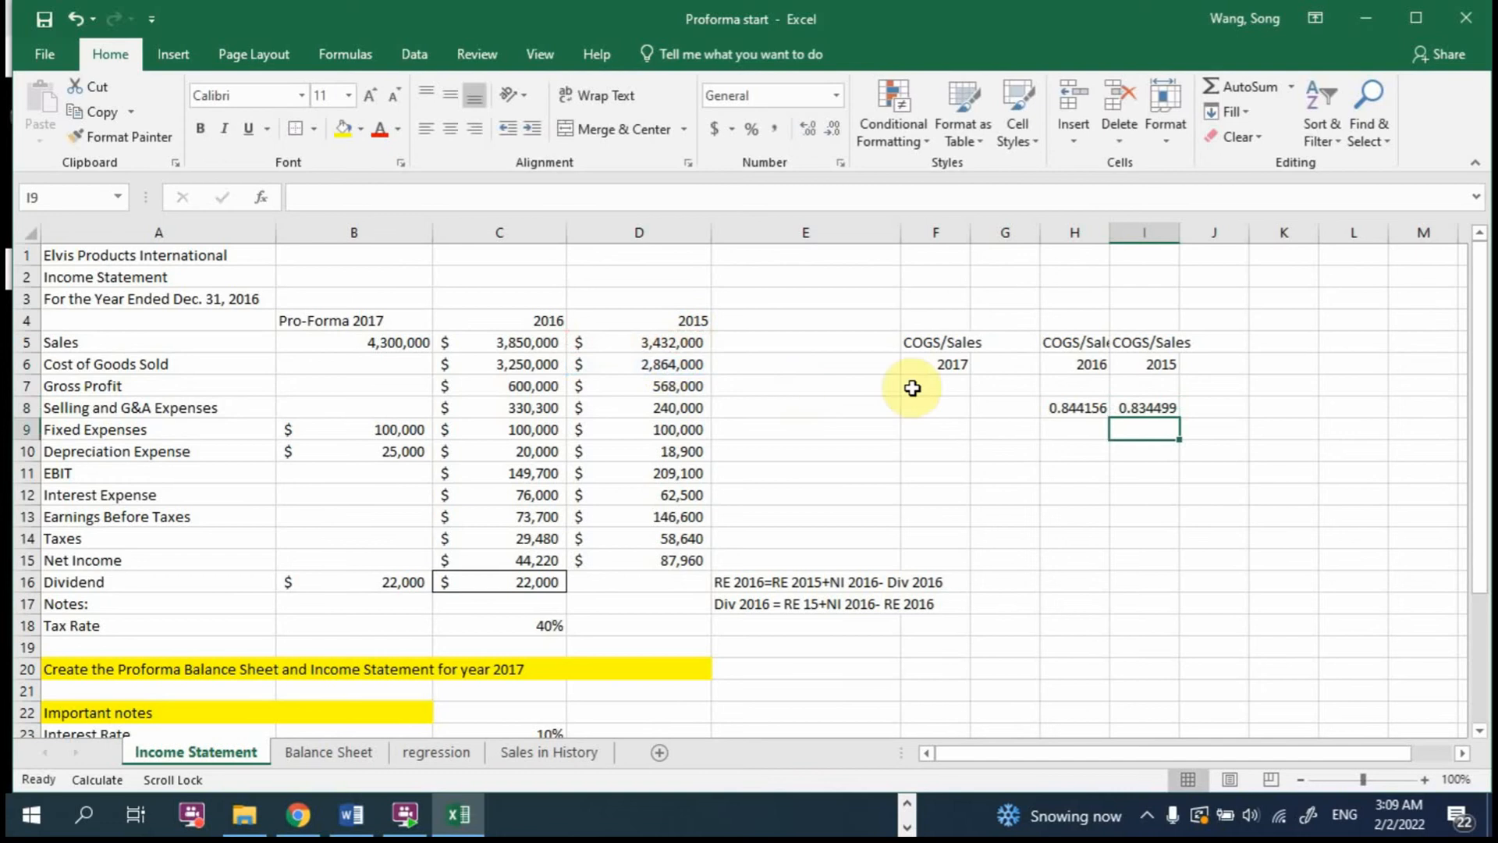
# Step: Forecast the 2017 COGS-to-sales ratio in F8 as the average of the 2016 and 2015 ratios, using =AVERAGE(H8:I8)
pyautogui.click(938, 406)
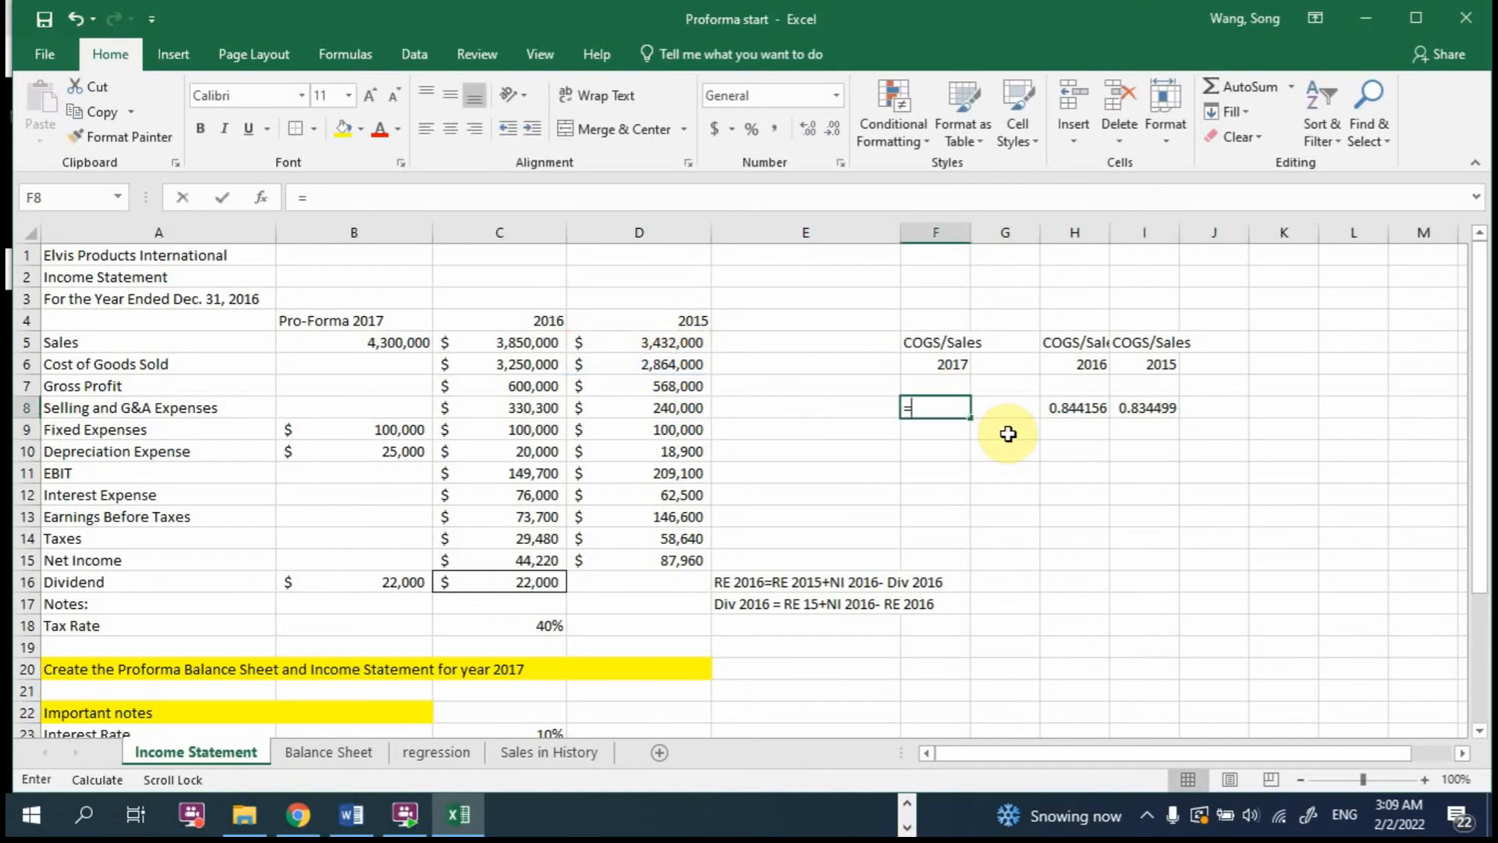
pyautogui.write('=average(')
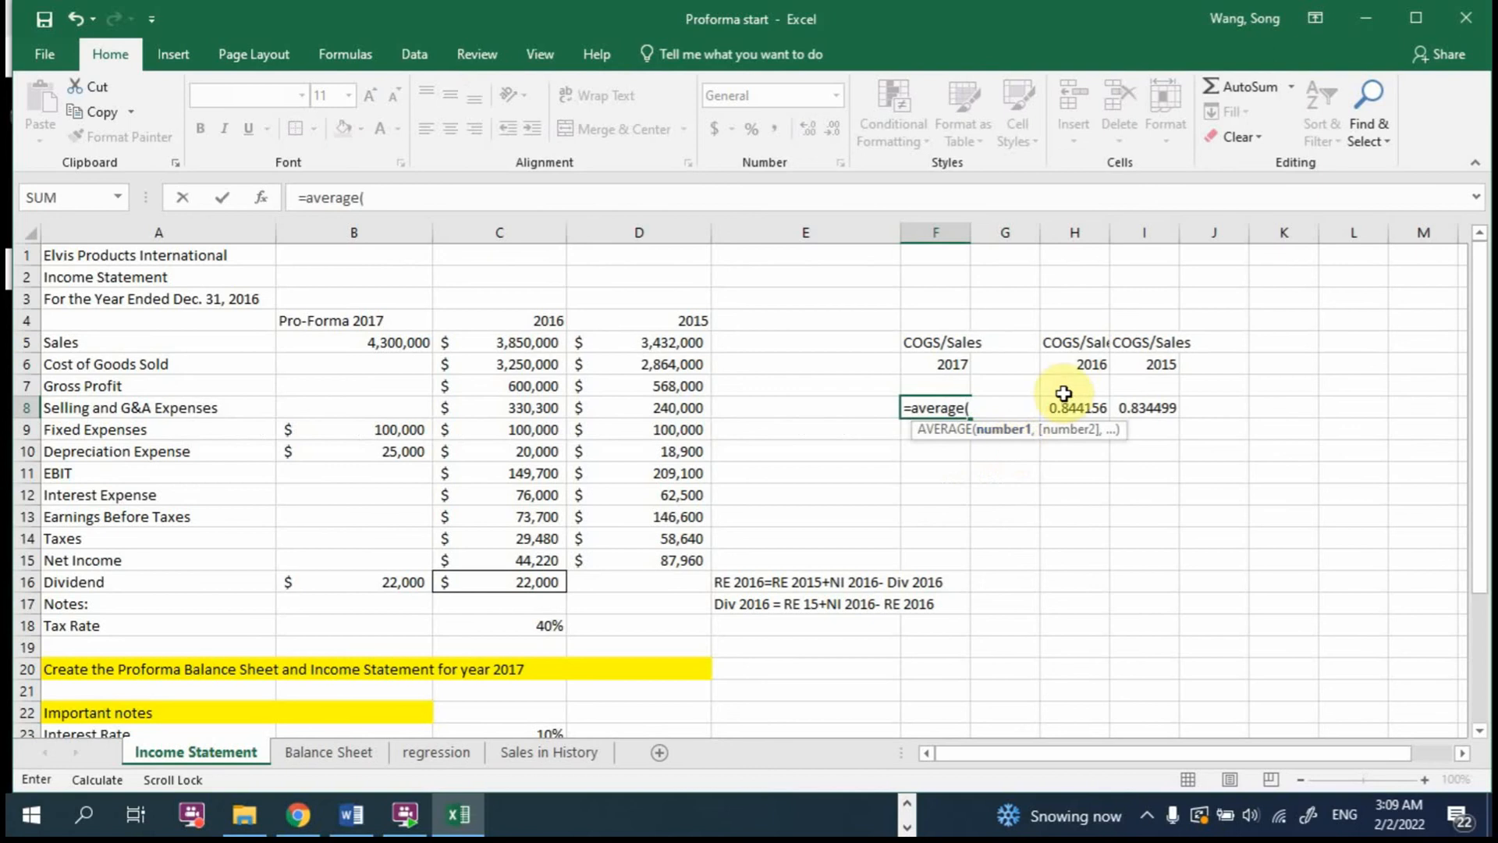
pyautogui.moveTo(1066, 404); pyautogui.dragTo(1162, 404)
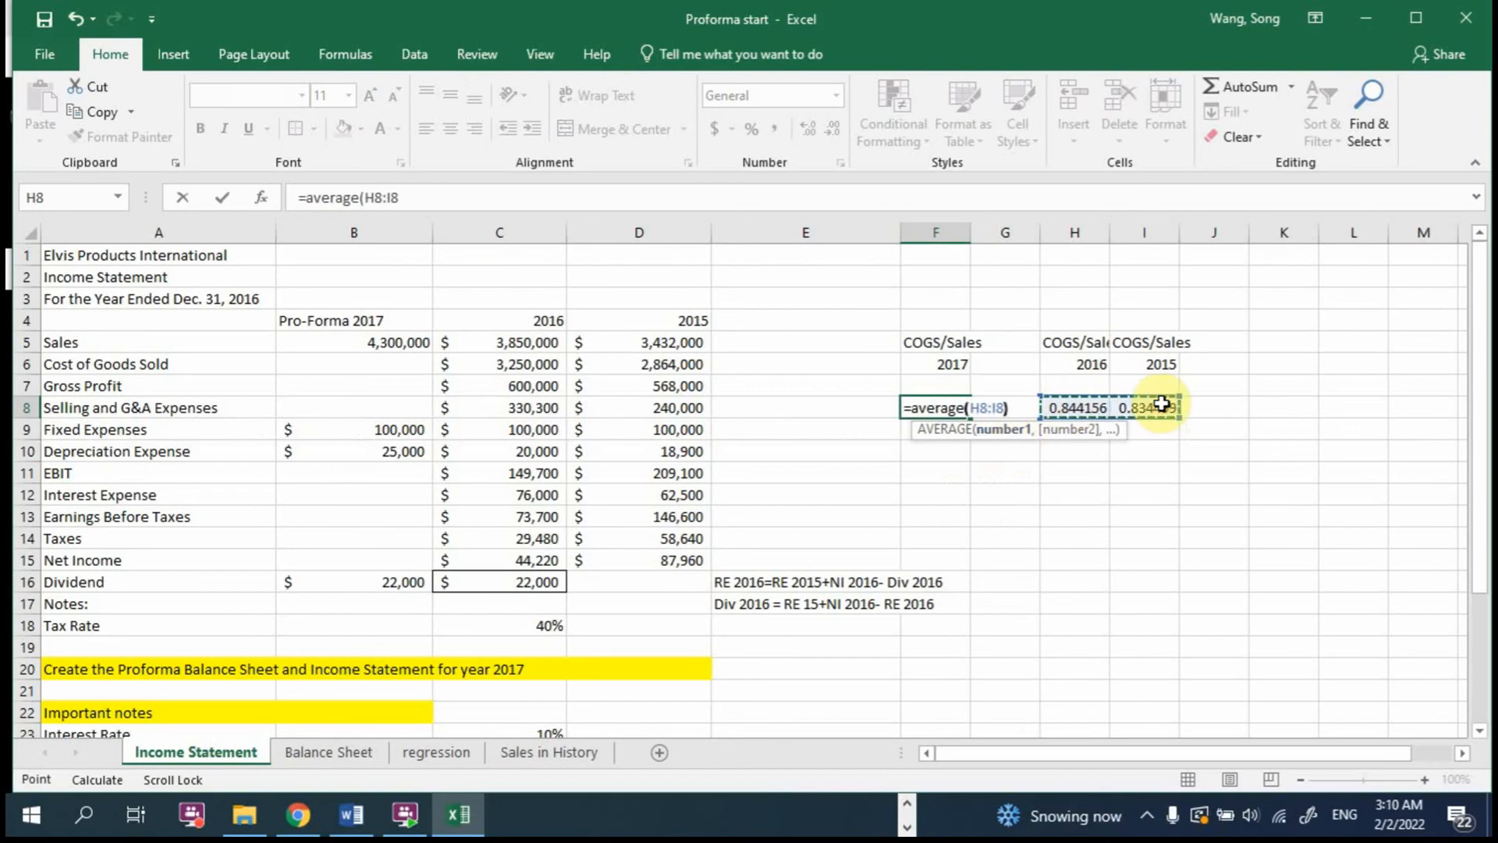
pyautogui.write(')')
pyautogui.press('Return')
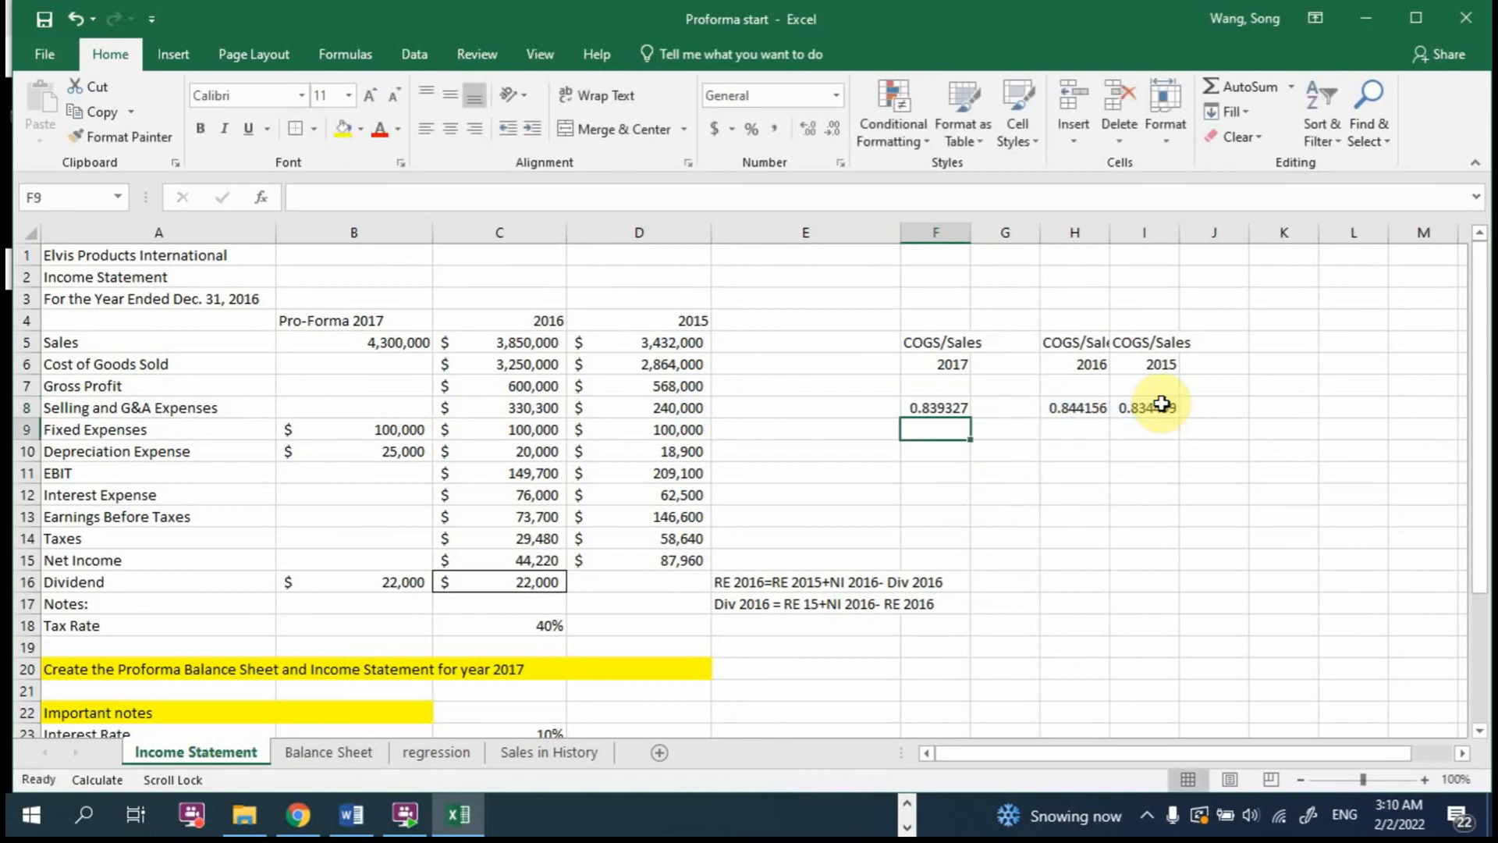
pyautogui.doubleClick(956, 407)
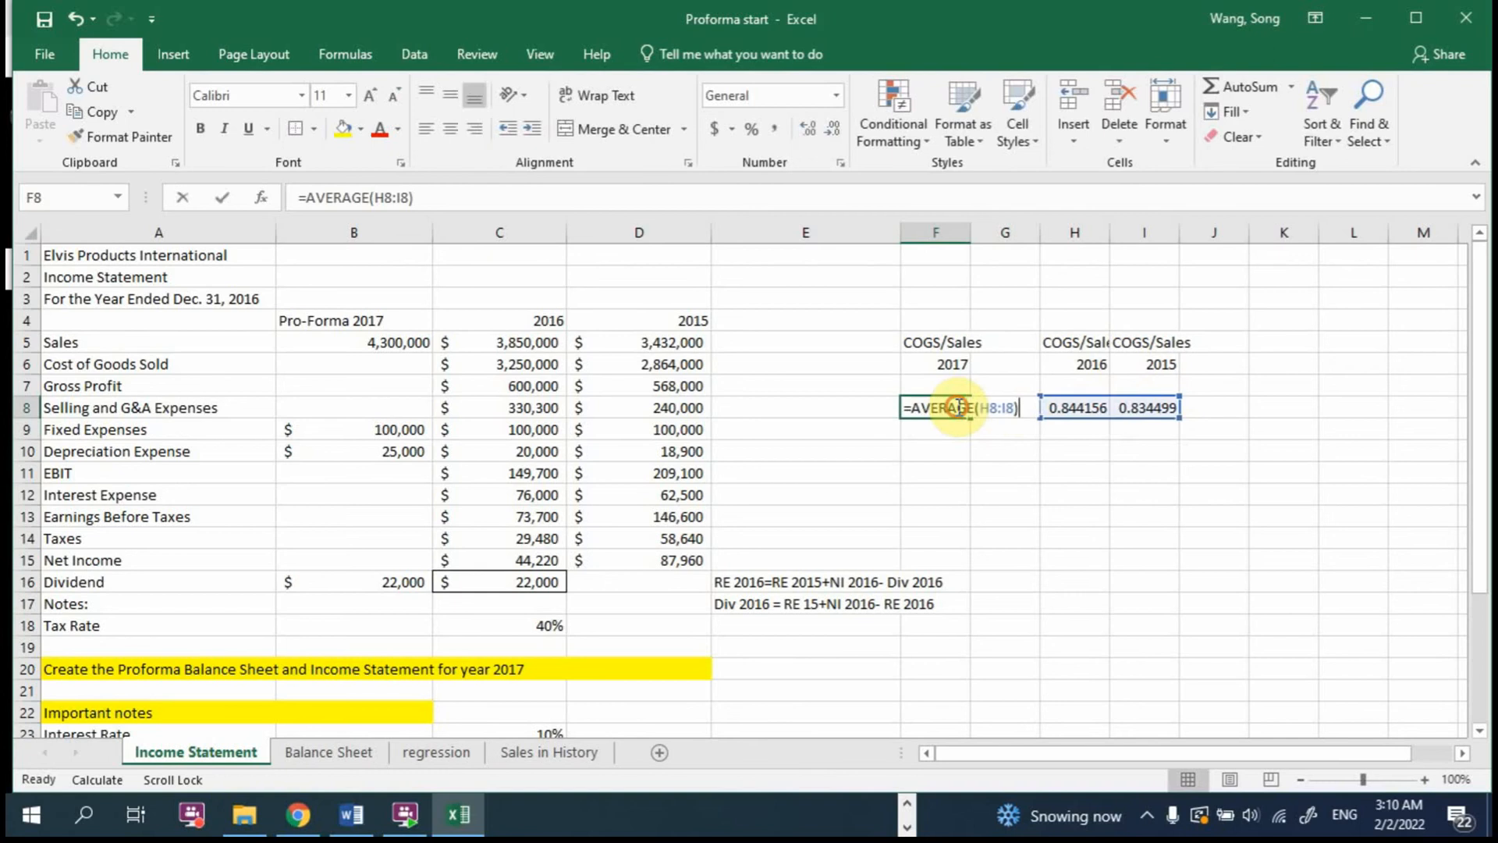
pyautogui.press('Escape')
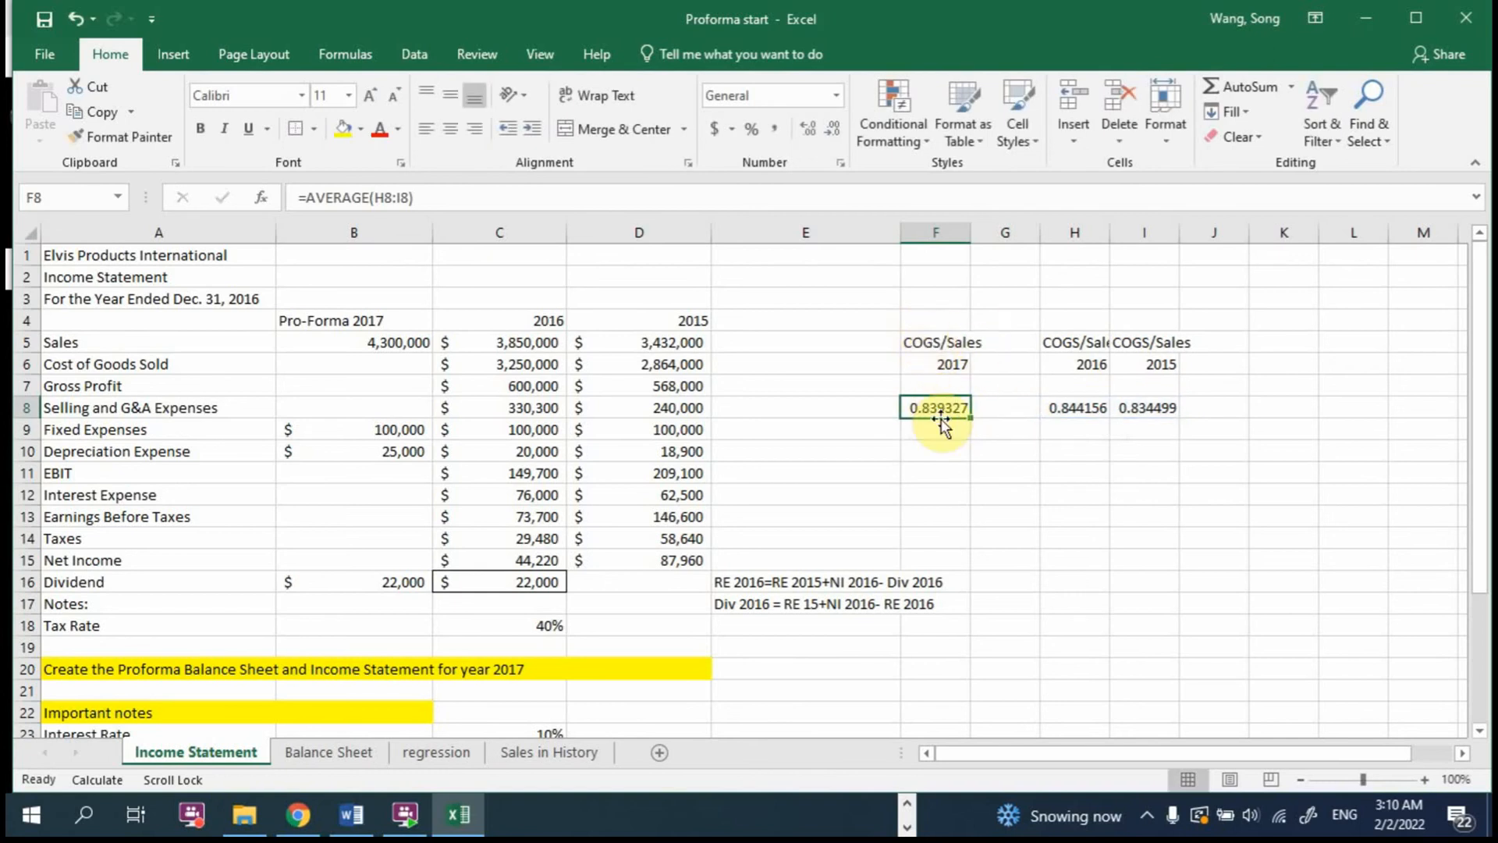
# Step: Calculate the 2017 Cost of Goods Sold in B6 as sales times the forecast ratio, using =B5*F8
pyautogui.click(323, 362)
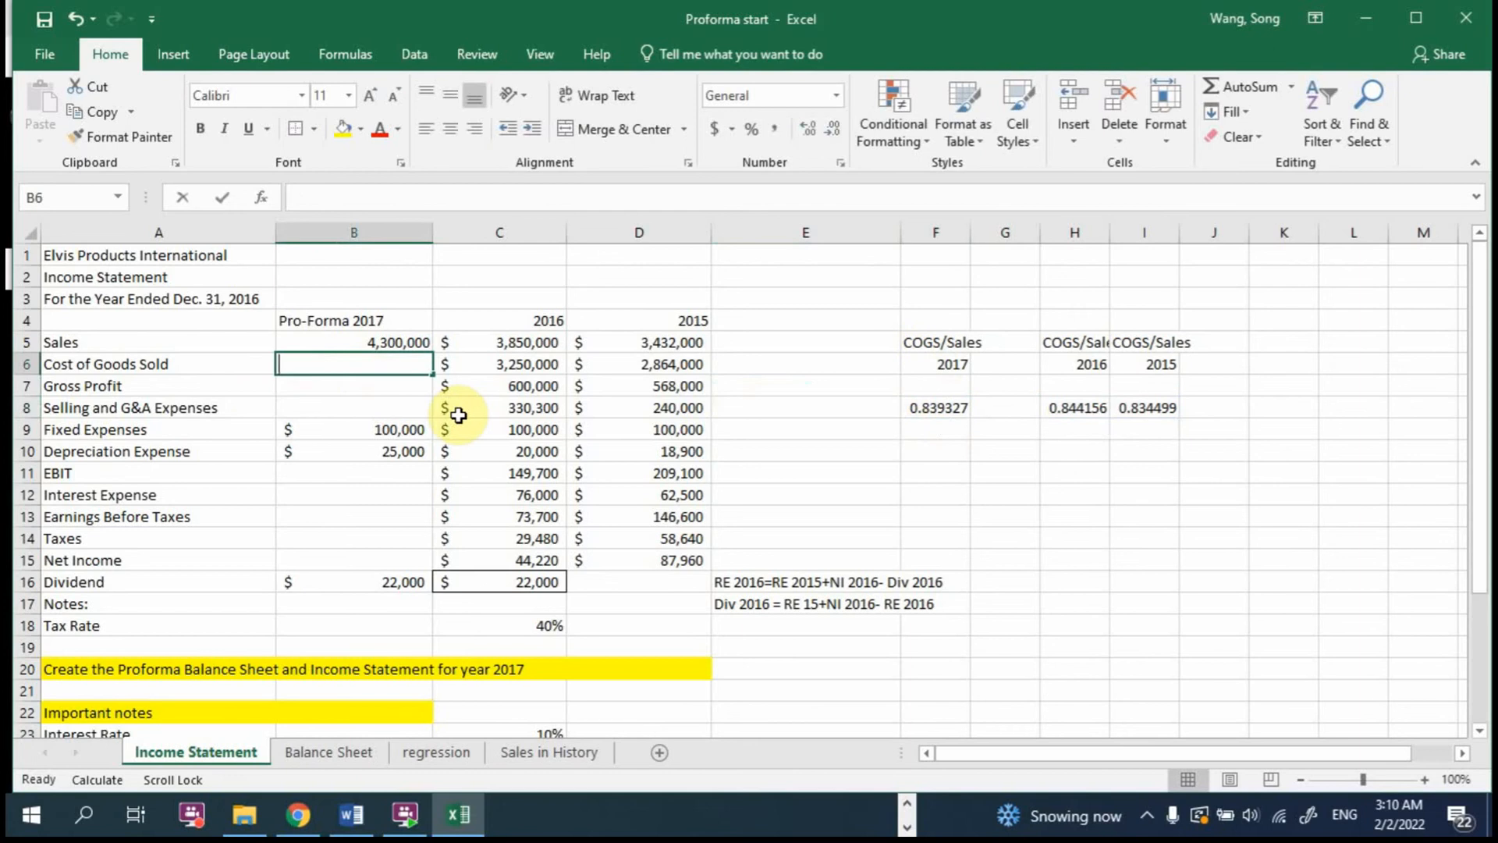
pyautogui.write('=')
pyautogui.click(375, 346)
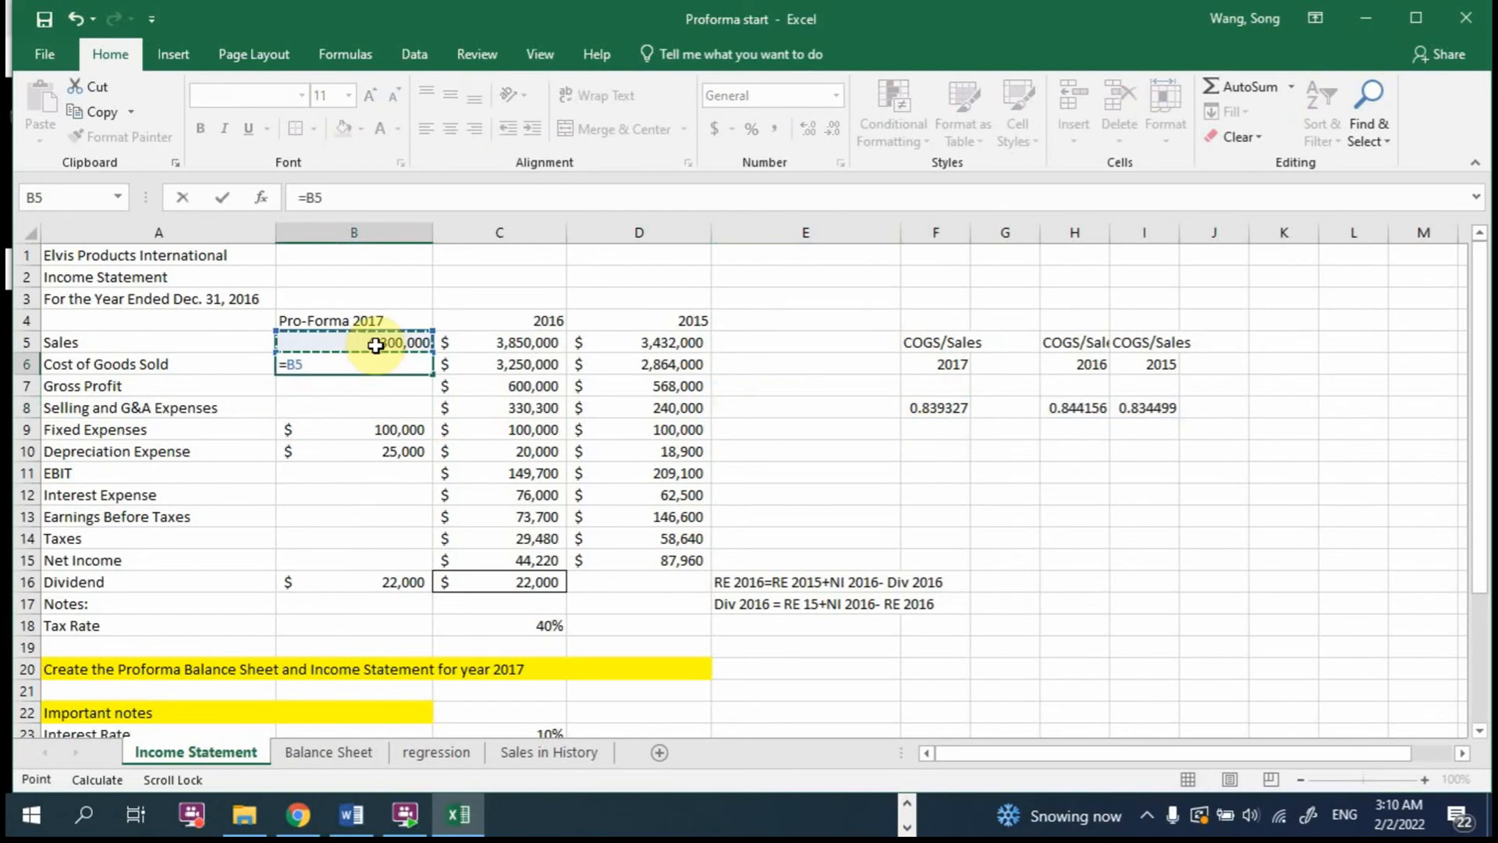
pyautogui.write('*')
pyautogui.click(916, 406)
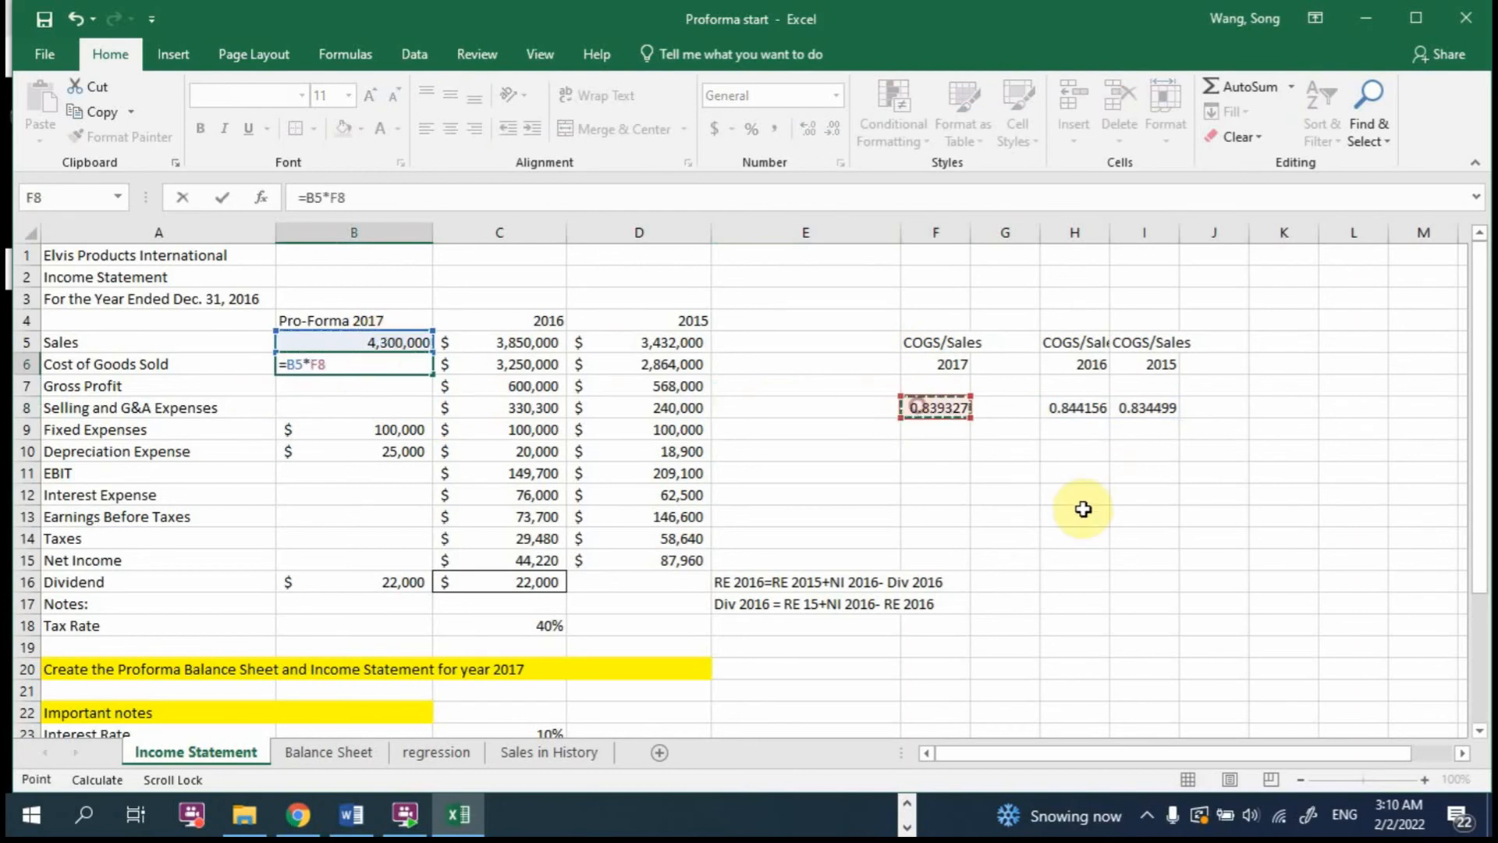
pyautogui.press('Return')
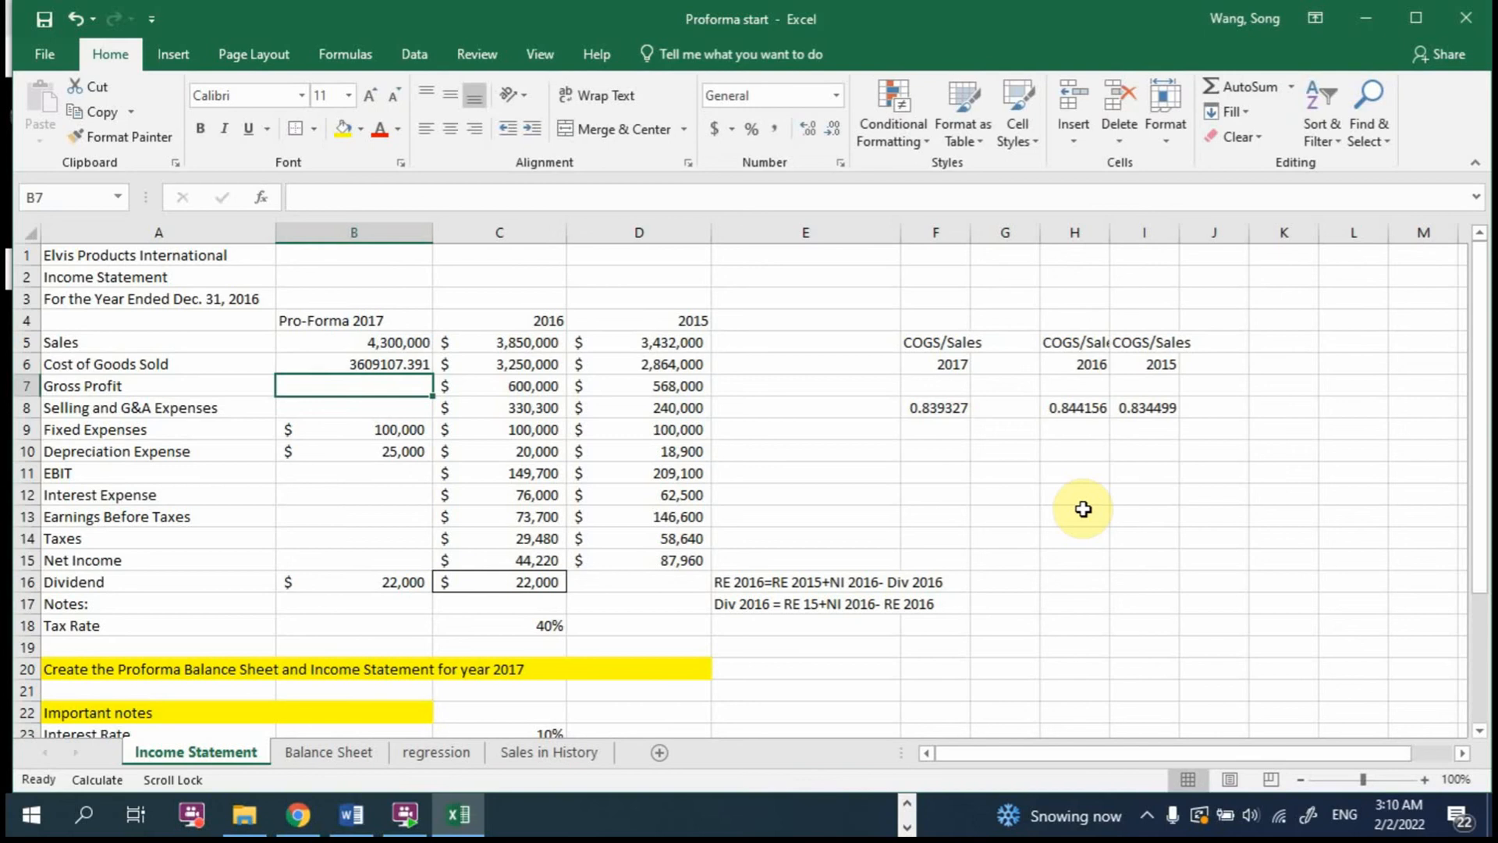
# Step: Format the 2017 Cost of Goods Sold in B6 to show no decimals
pyautogui.click(398, 365)
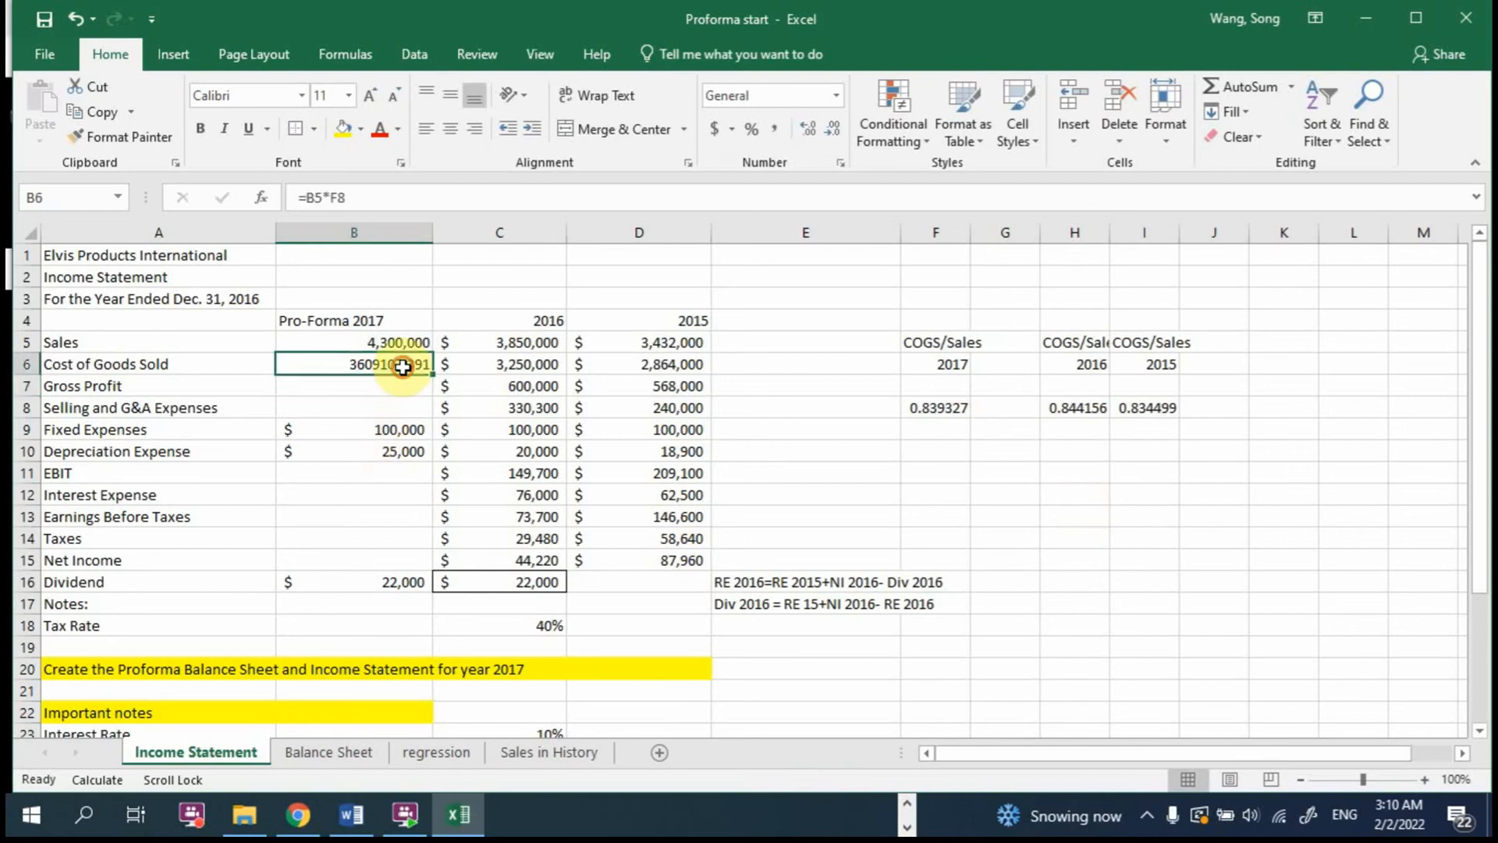
pyautogui.click(836, 125)
pyautogui.click(836, 125)
pyautogui.click(836, 125)
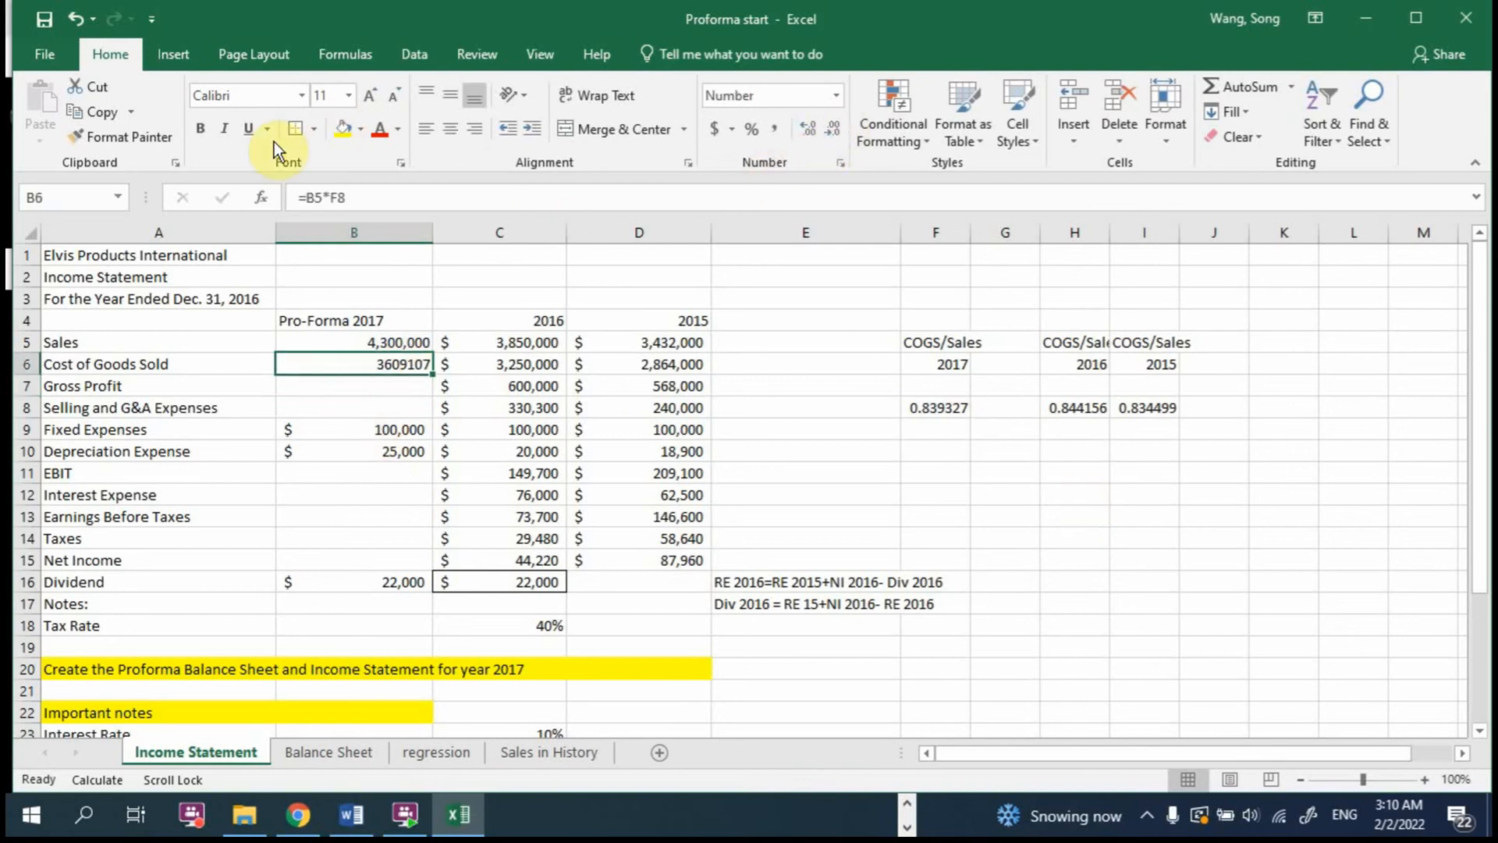
# Step: Copy the currency formatting of the 2017 Fixed Expenses in B9 onto B5:B8 with Format Painter
pyautogui.click(312, 429)
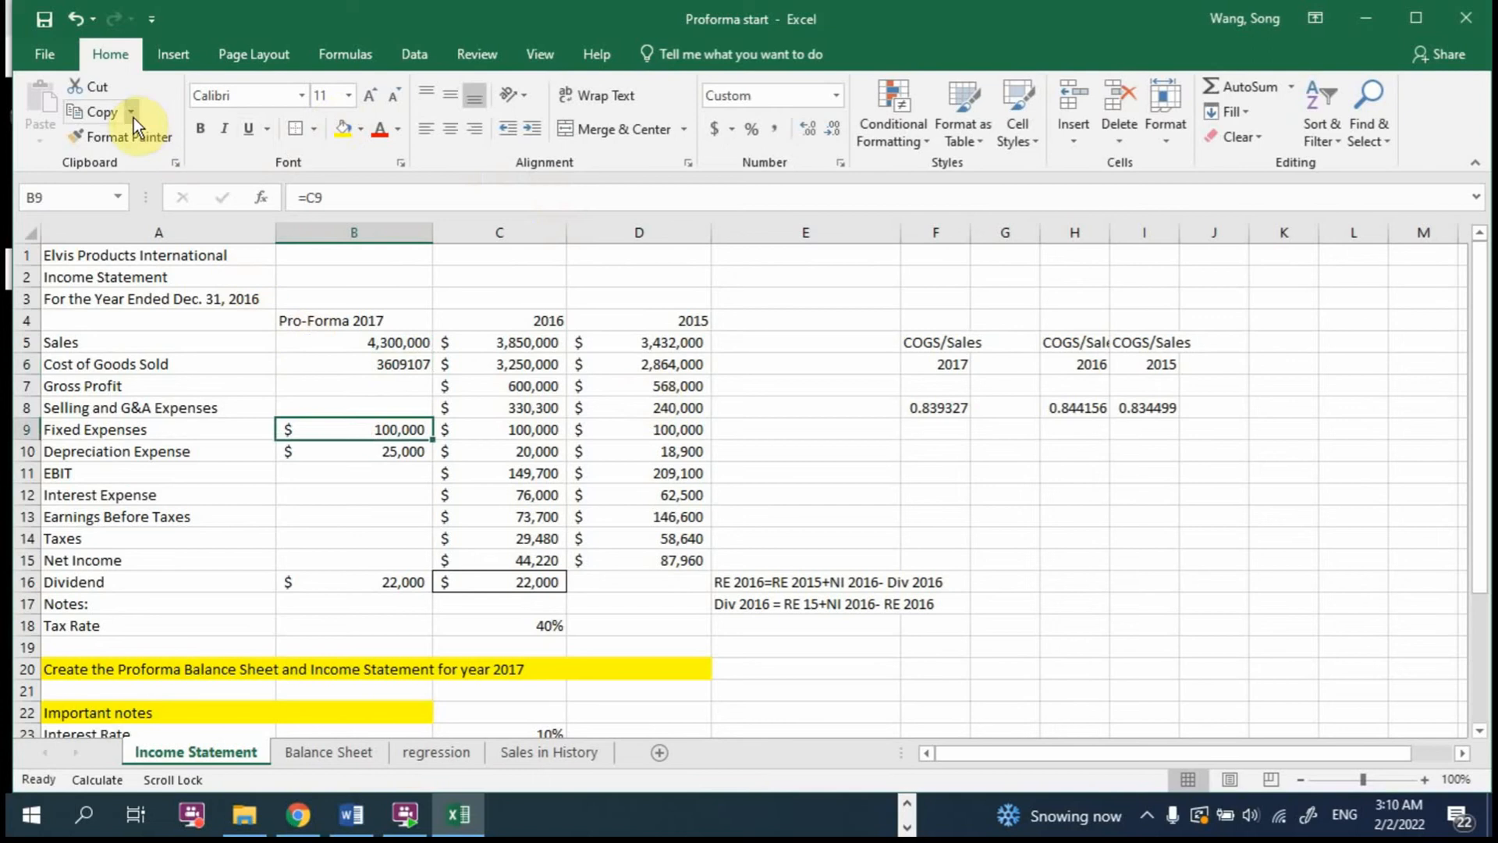
pyautogui.click(125, 136)
pyautogui.moveTo(385, 344)
pyautogui.mouseDown()
pyautogui.moveTo(378, 401)
pyautogui.moveTo(405, 407)
pyautogui.mouseUp()
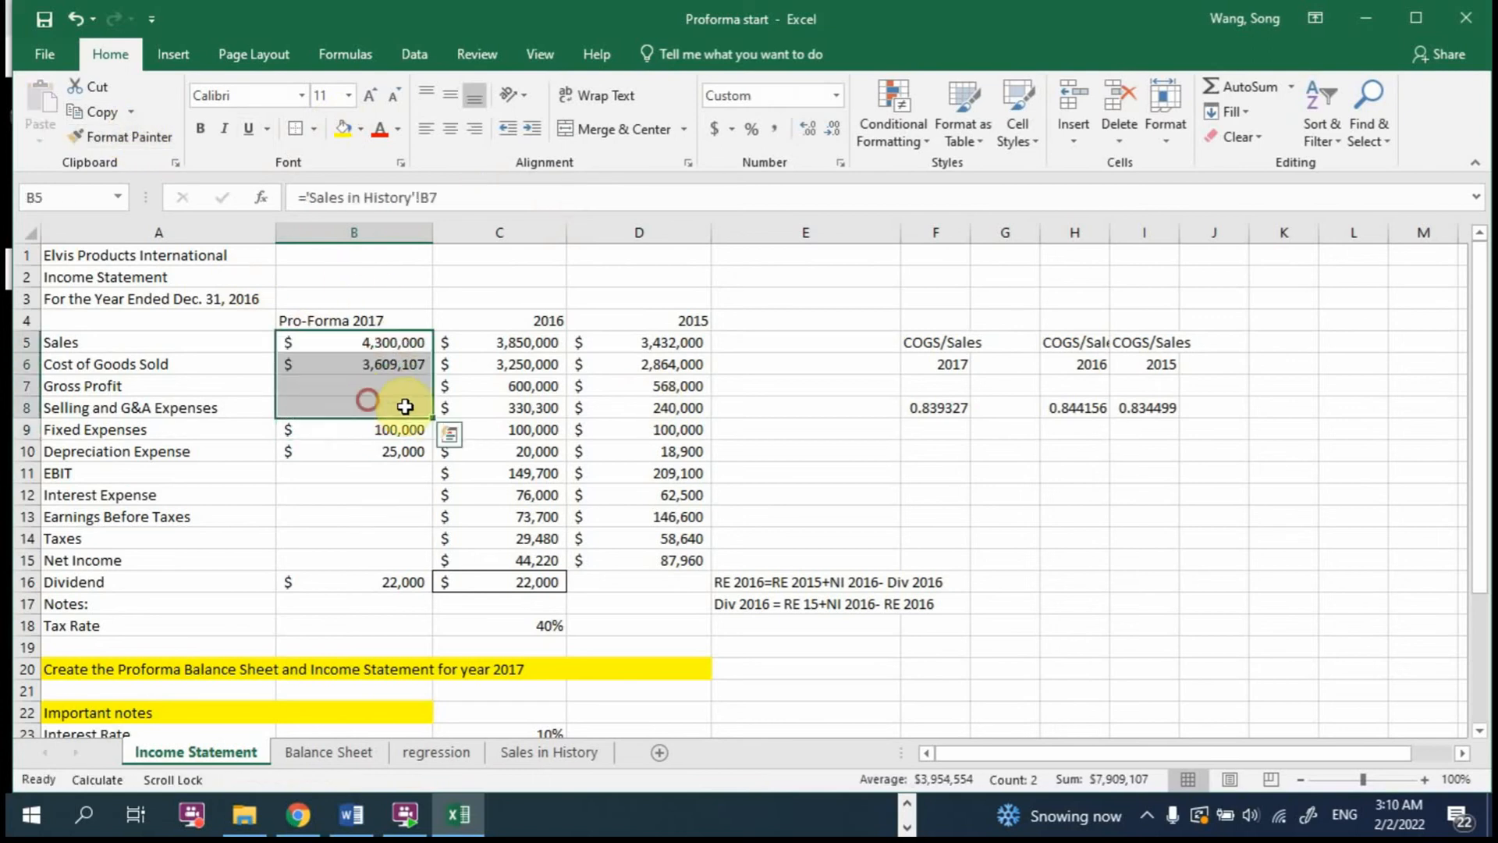
# Step: Review the cell references used by the 2017 Cost of Goods Sold formula in B6
pyautogui.click(711, 367)
pyautogui.click(410, 364)
pyautogui.write('=B5*F8')
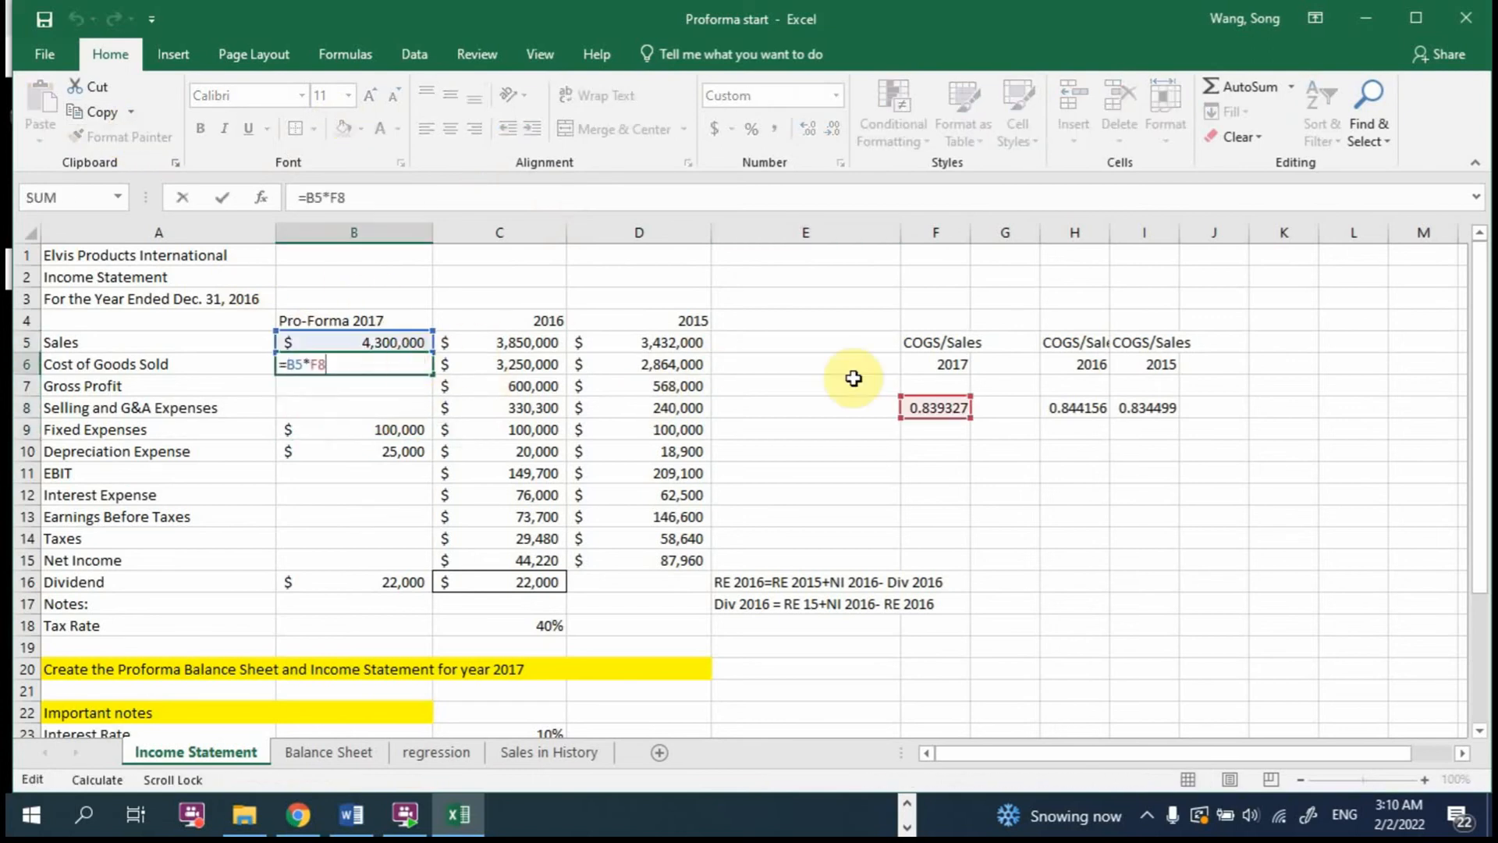
pyautogui.hotkey('ctrl', 'Return')
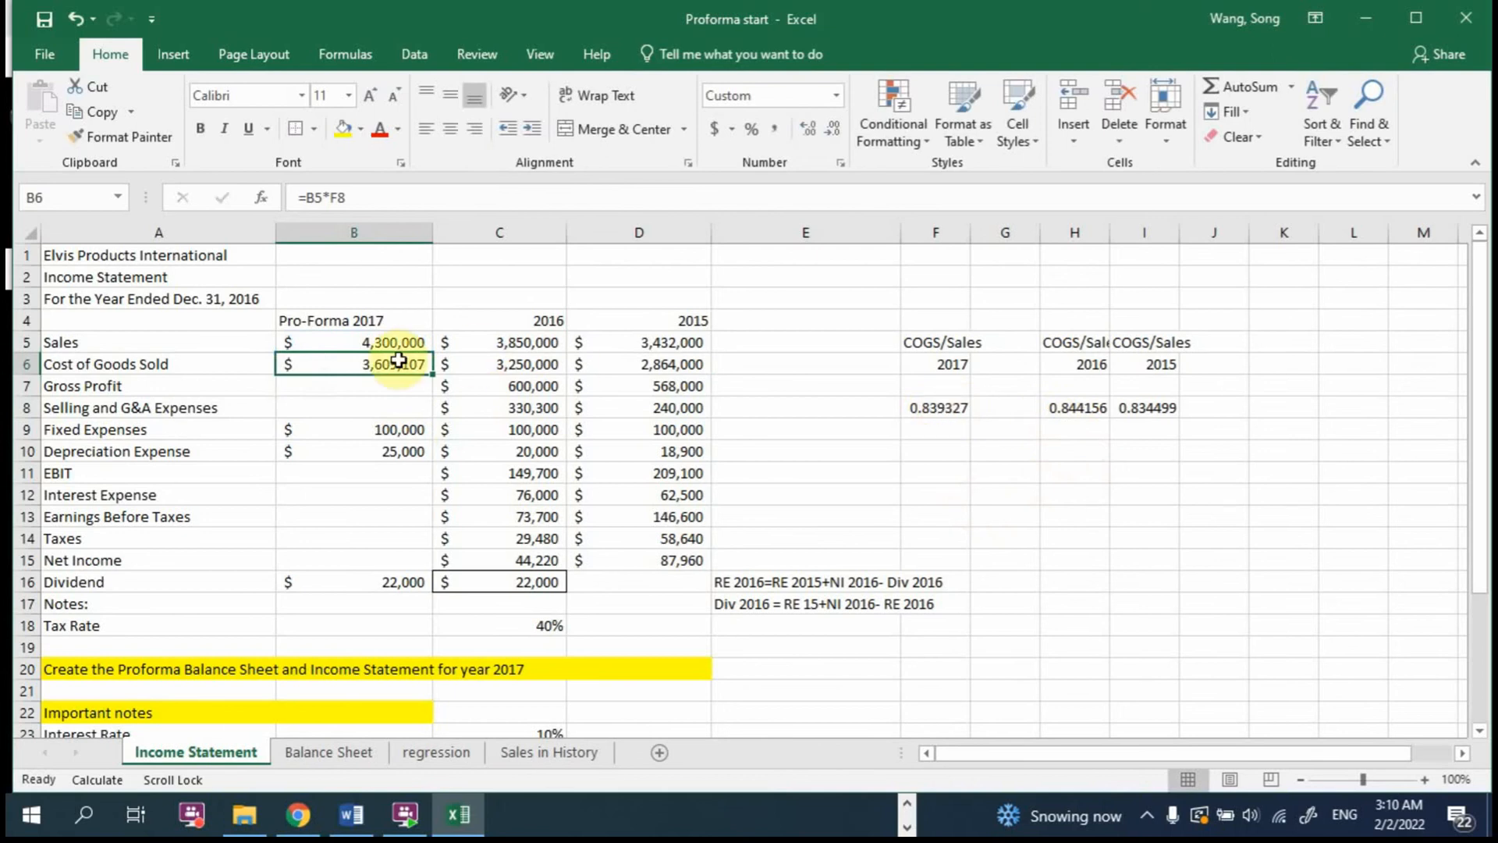
# Step: Replace the Cost of Goods Sold formula in B6 with =AVERAGE(C6/C5,D6/D5)*B5 and show its result without decimals
pyautogui.doubleClick(373, 363)
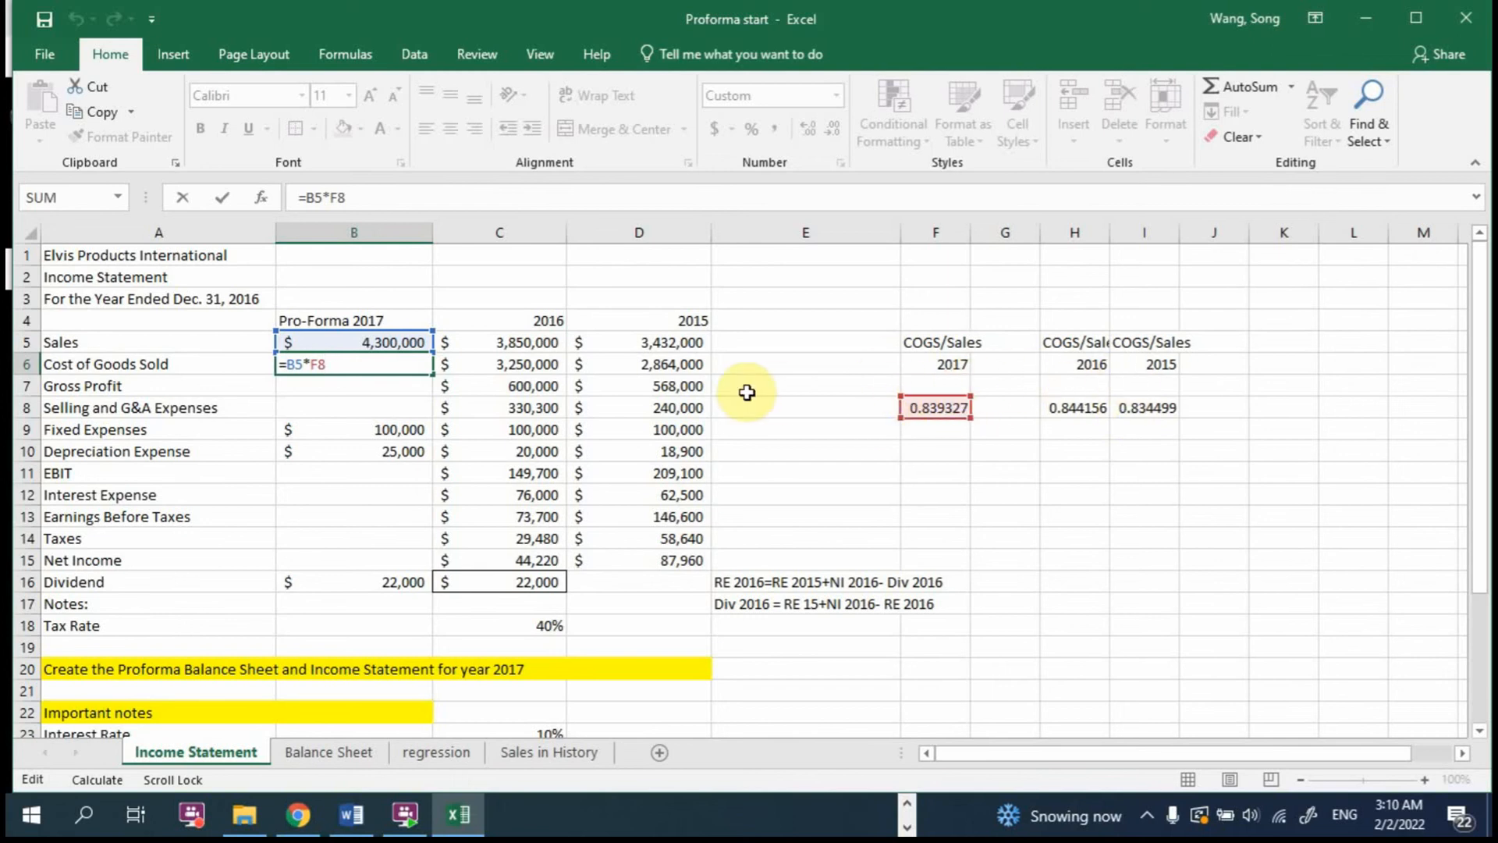
pyautogui.press('BackSpace')
pyautogui.press('BackSpace')
pyautogui.press('BackSpace')
pyautogui.press('BackSpace')
pyautogui.press('BackSpace')
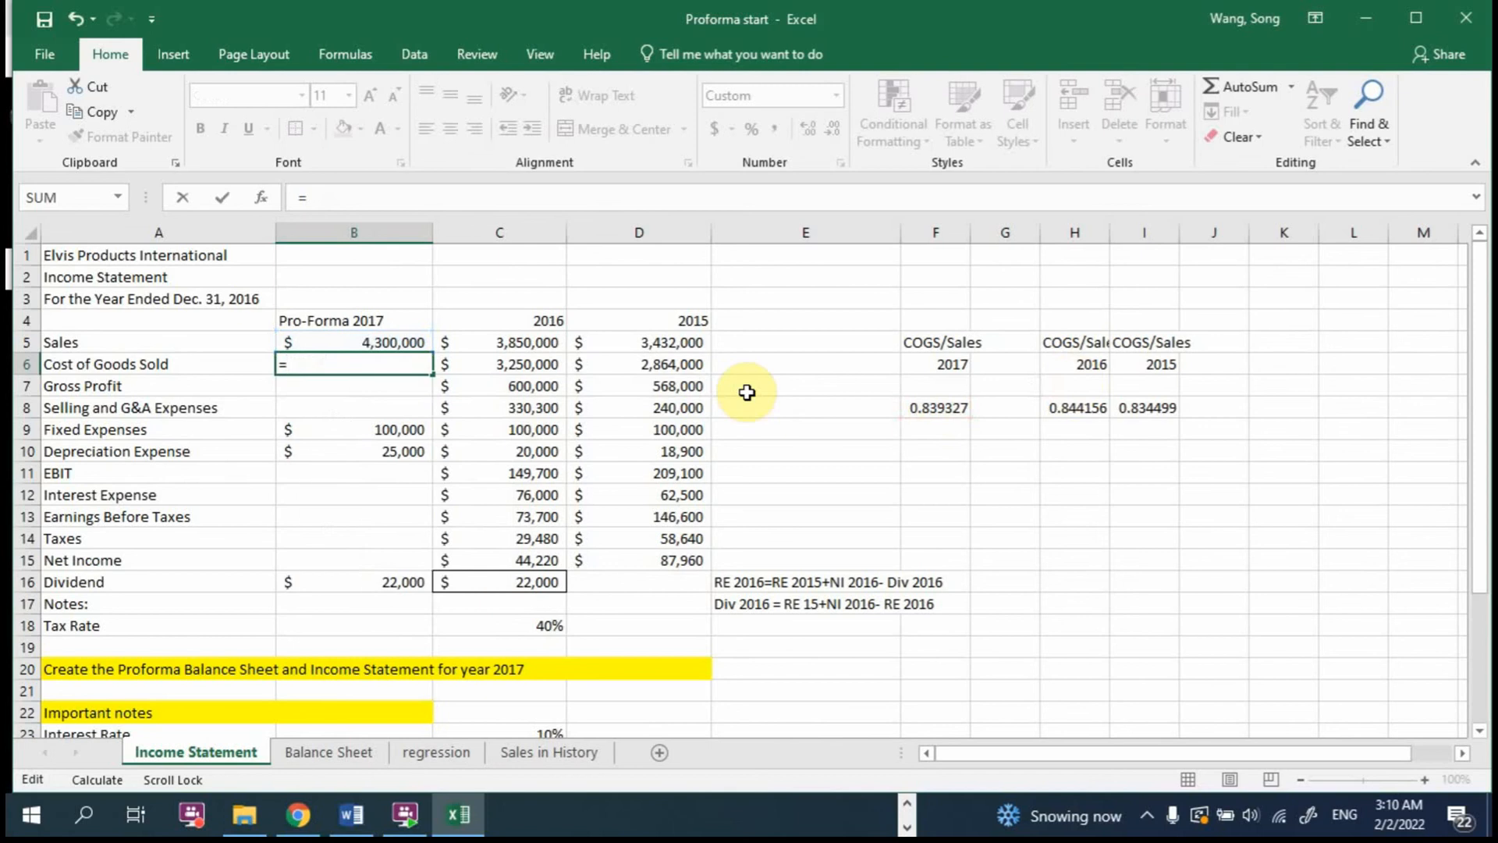
pyautogui.write('ave')
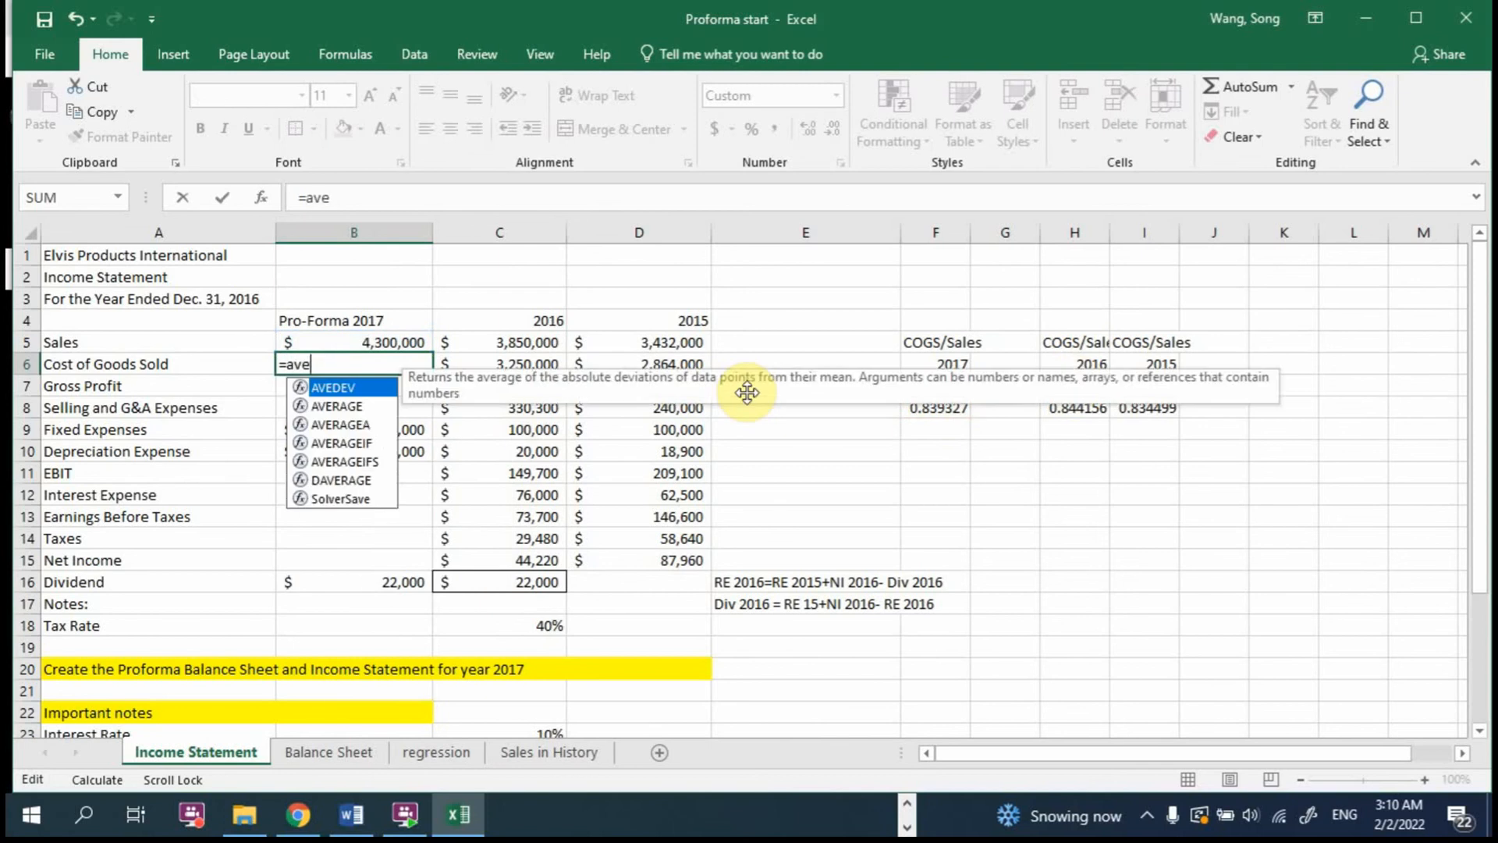
pyautogui.write('rage(')
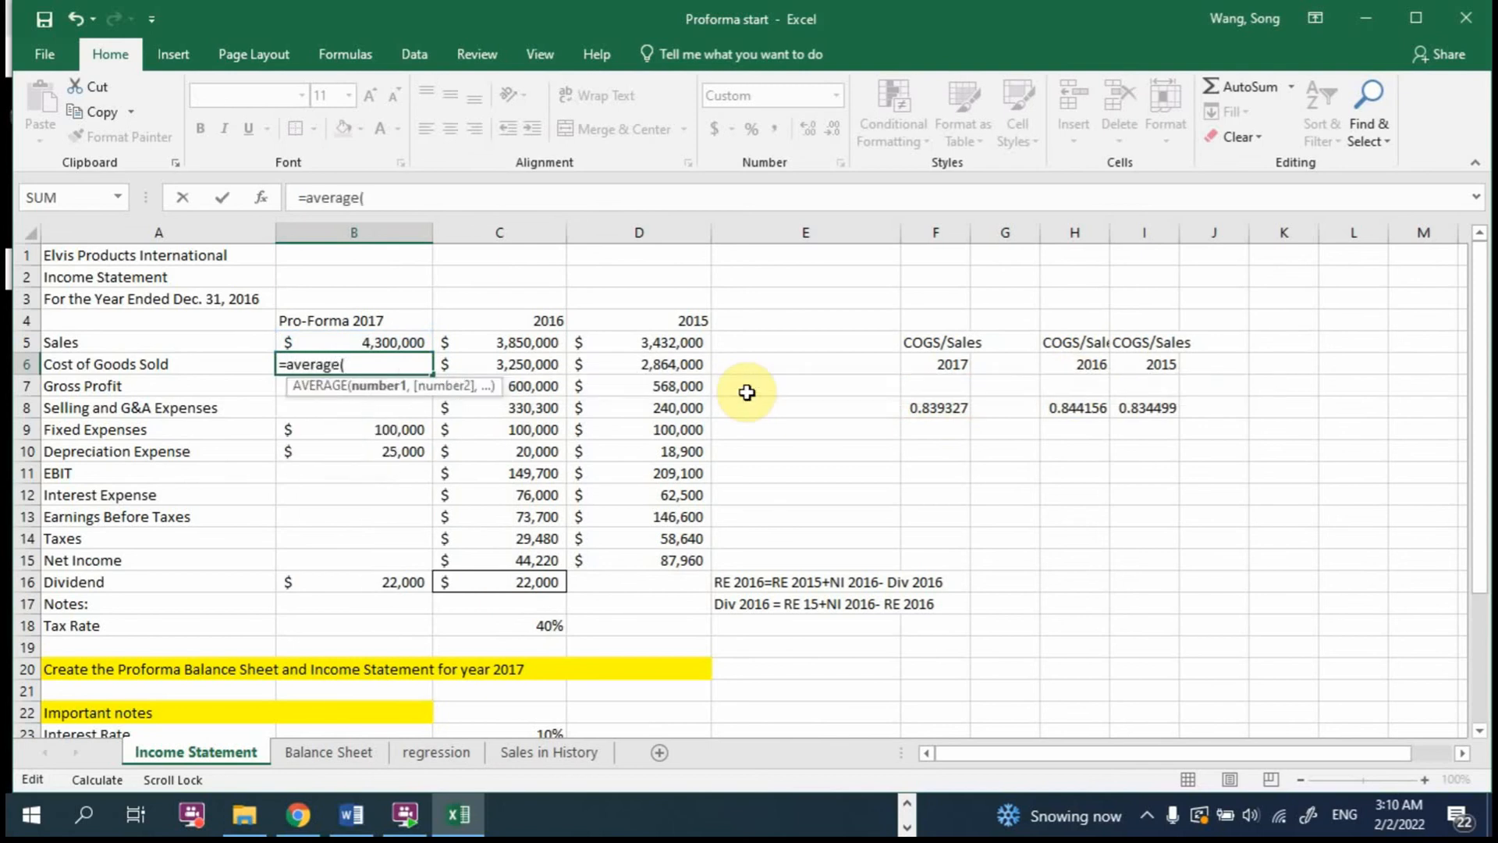
pyautogui.click(519, 364)
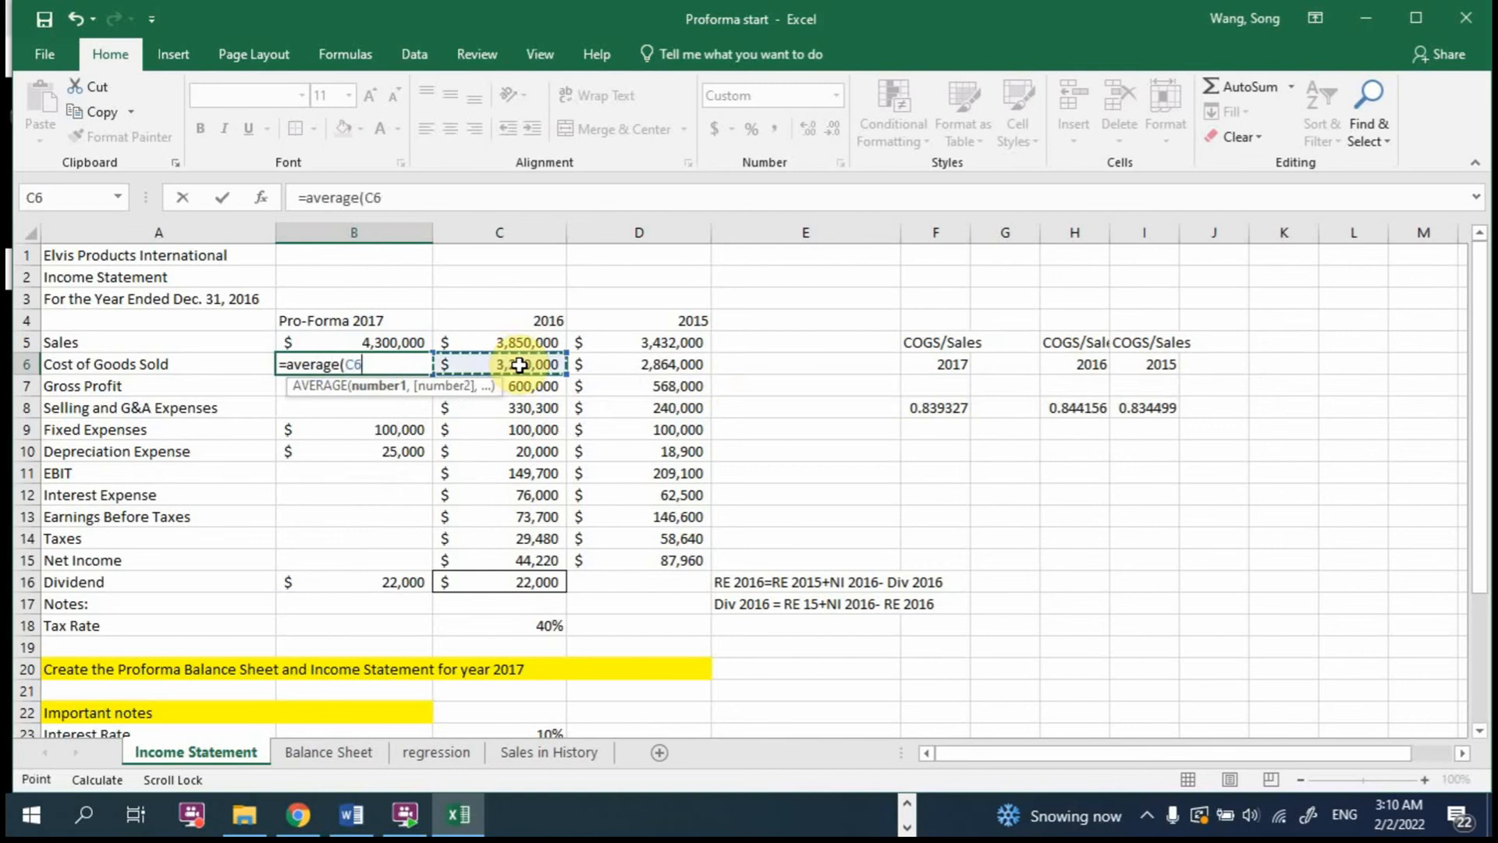
pyautogui.write('/')
pyautogui.click(503, 340)
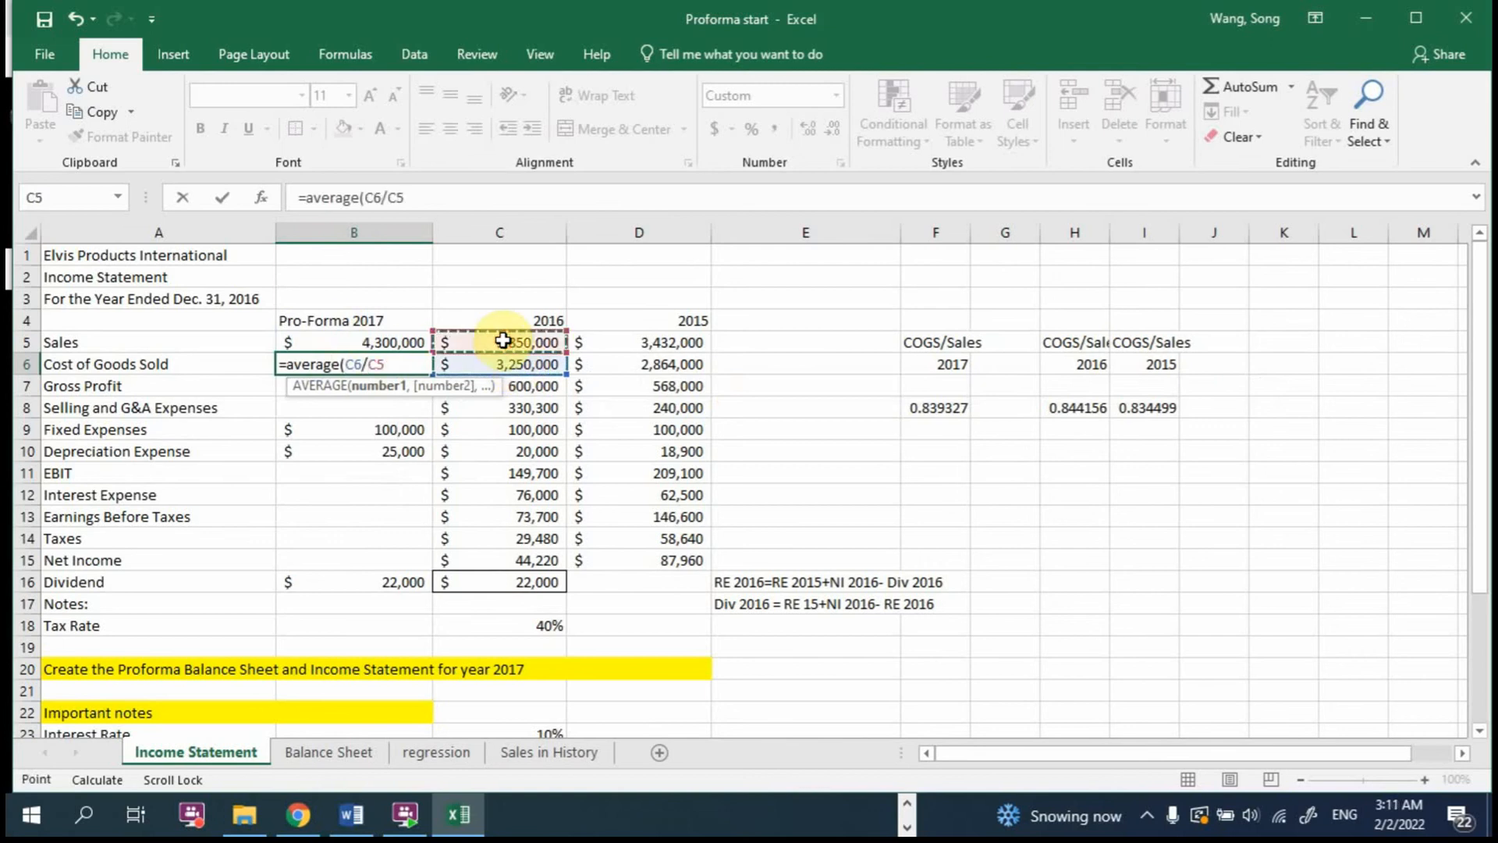
pyautogui.write(',')
pyautogui.click(642, 363)
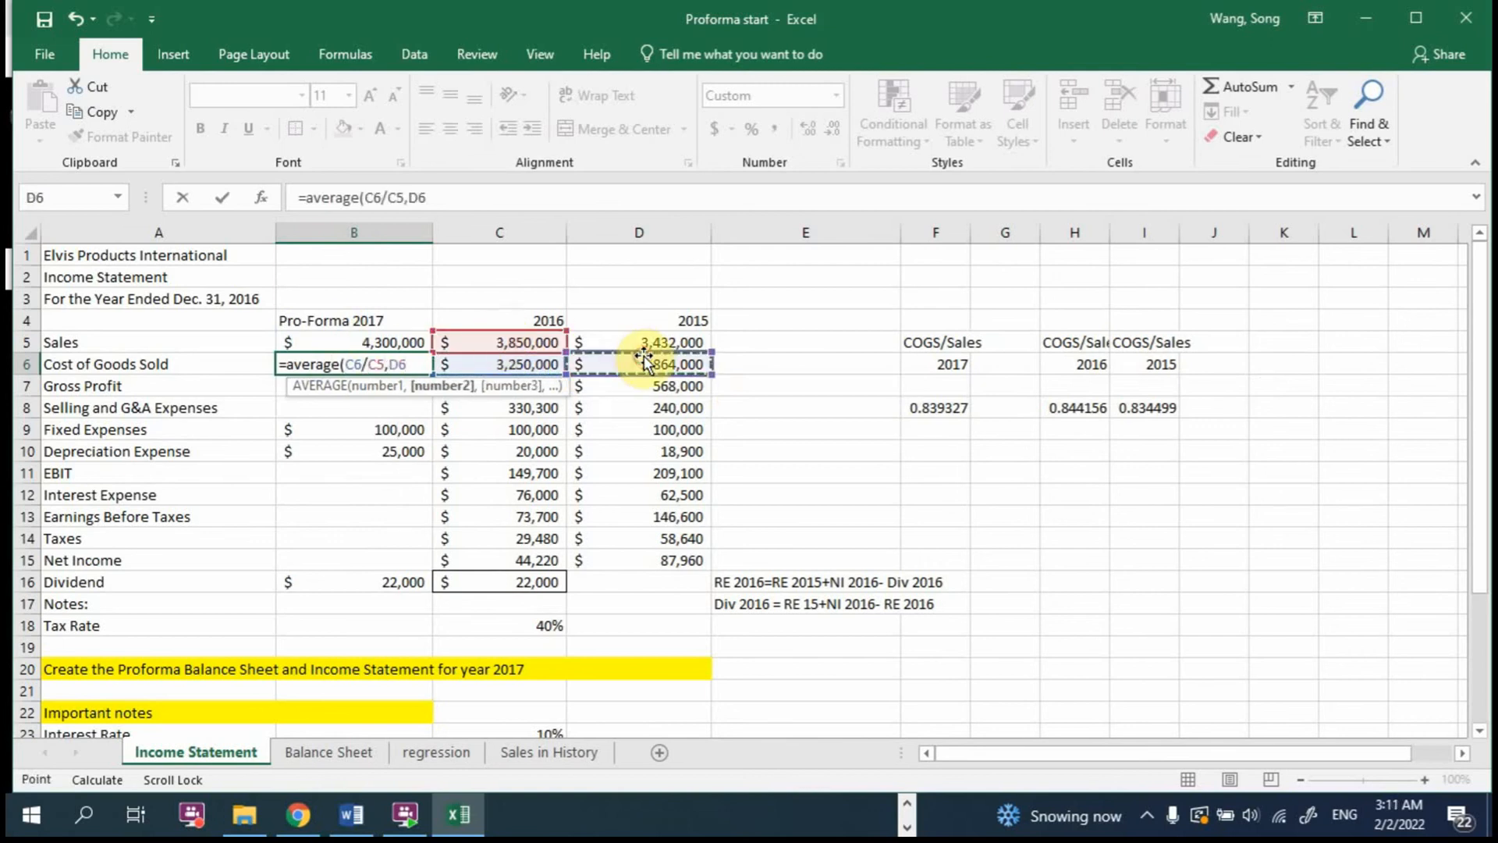
pyautogui.write('/')
pyautogui.click(648, 344)
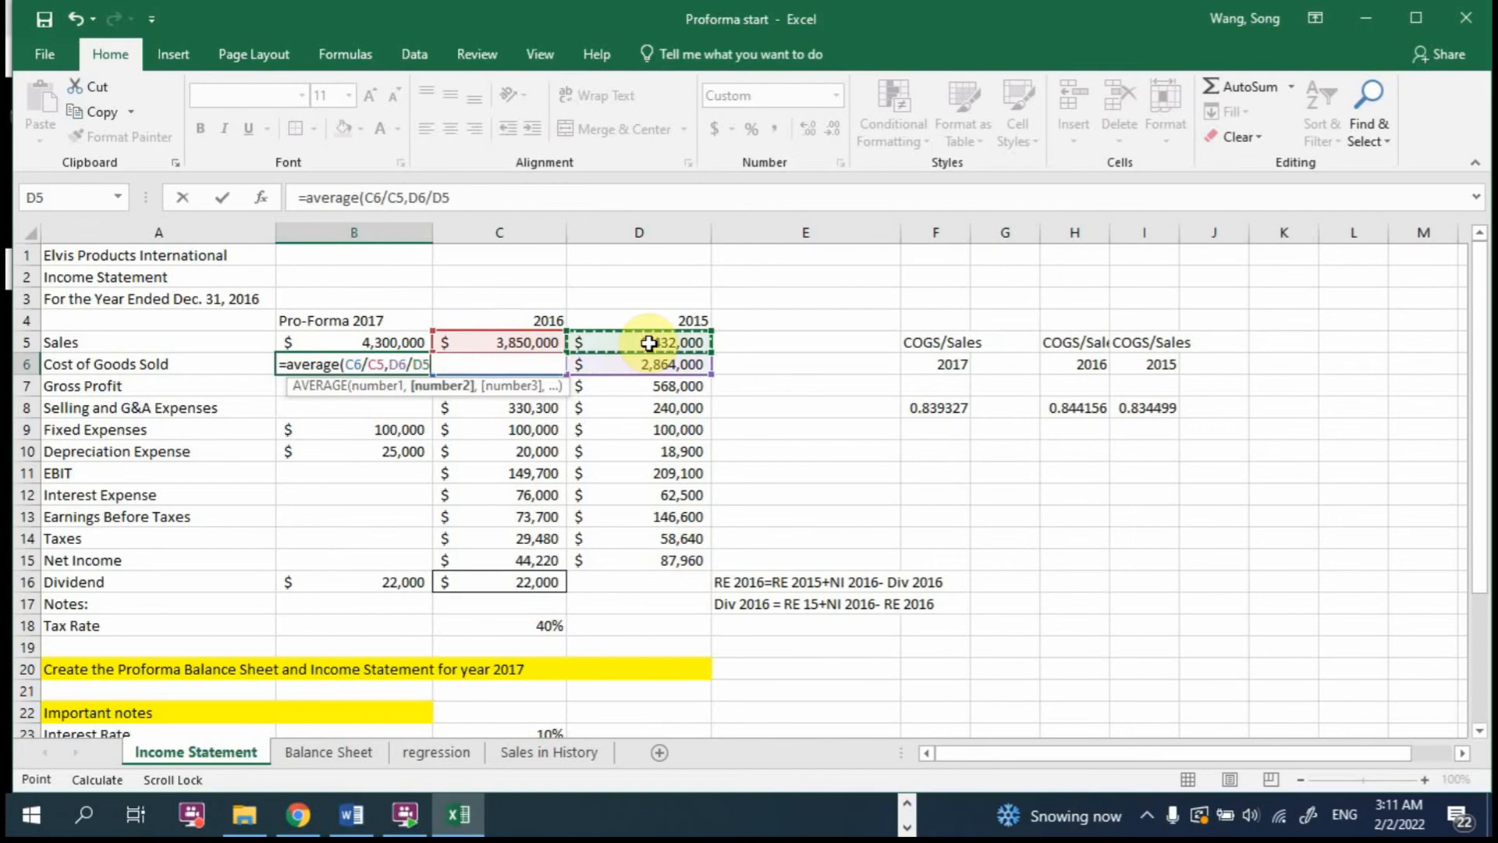
pyautogui.write(')')
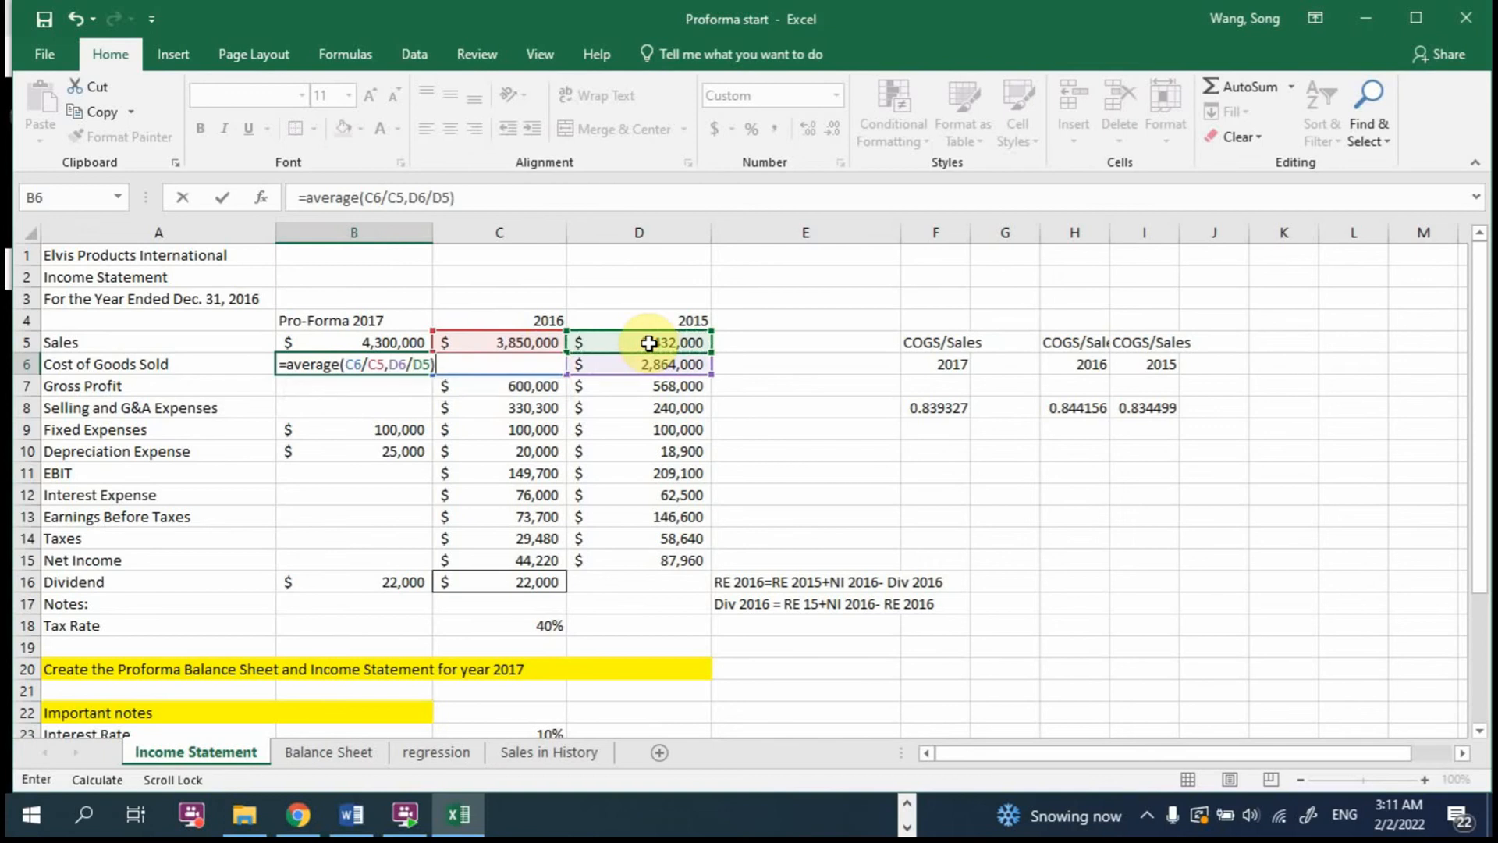
pyautogui.click(434, 363)
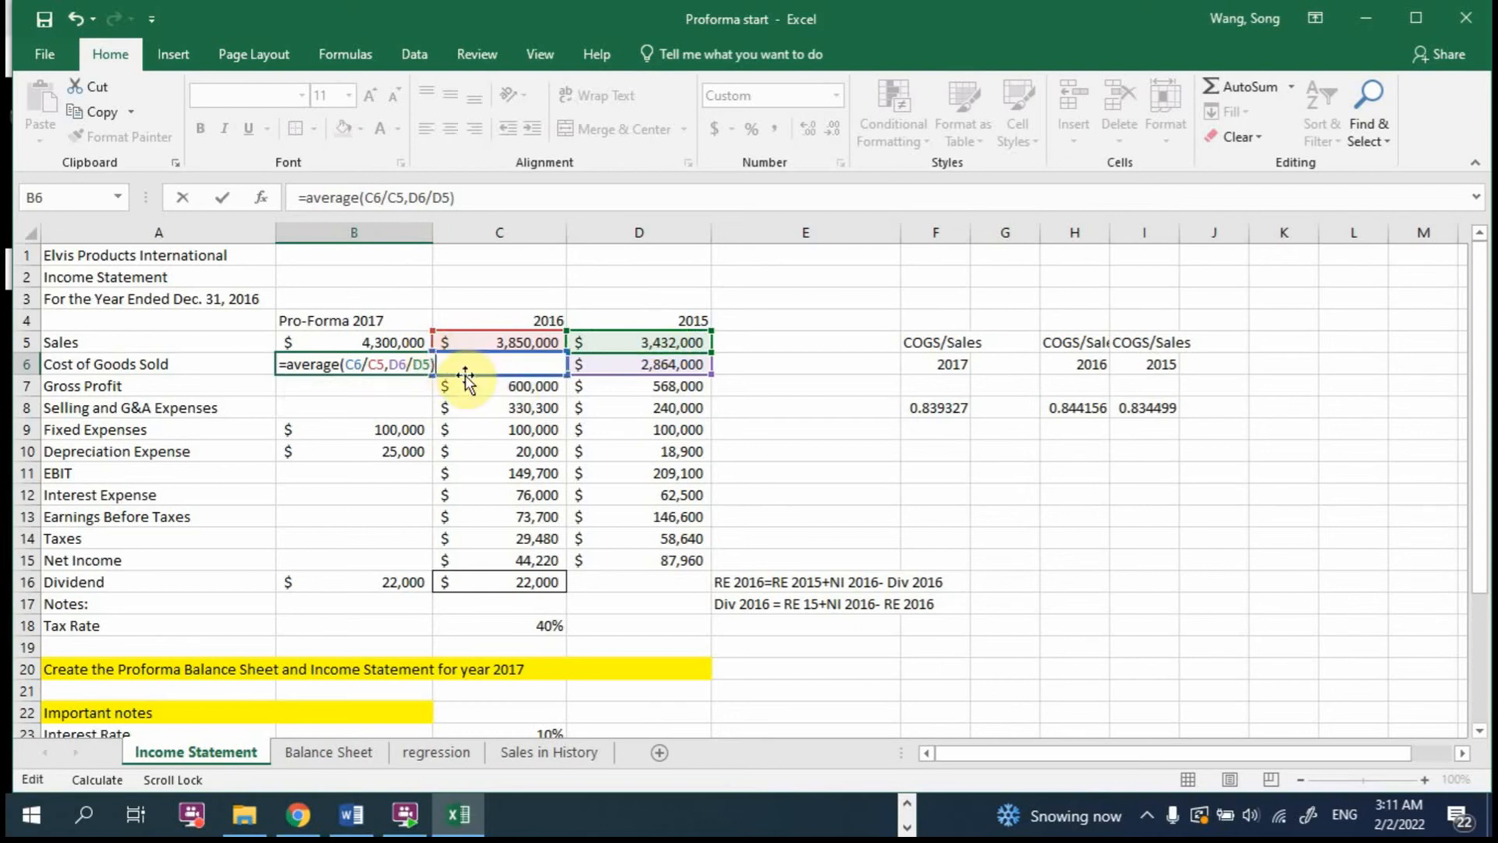
pyautogui.click(399, 341)
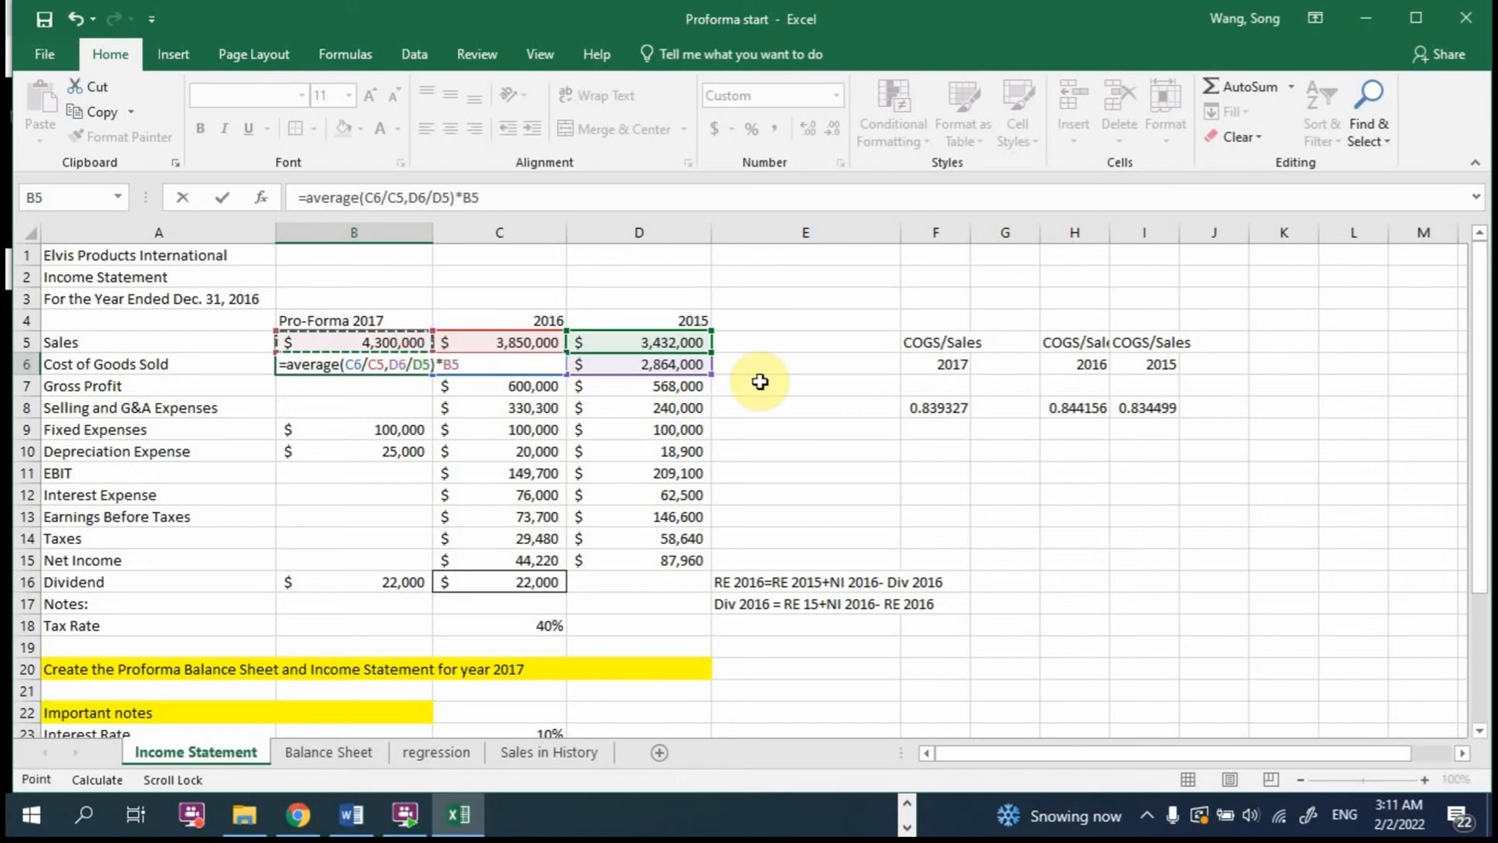
pyautogui.press('Return')
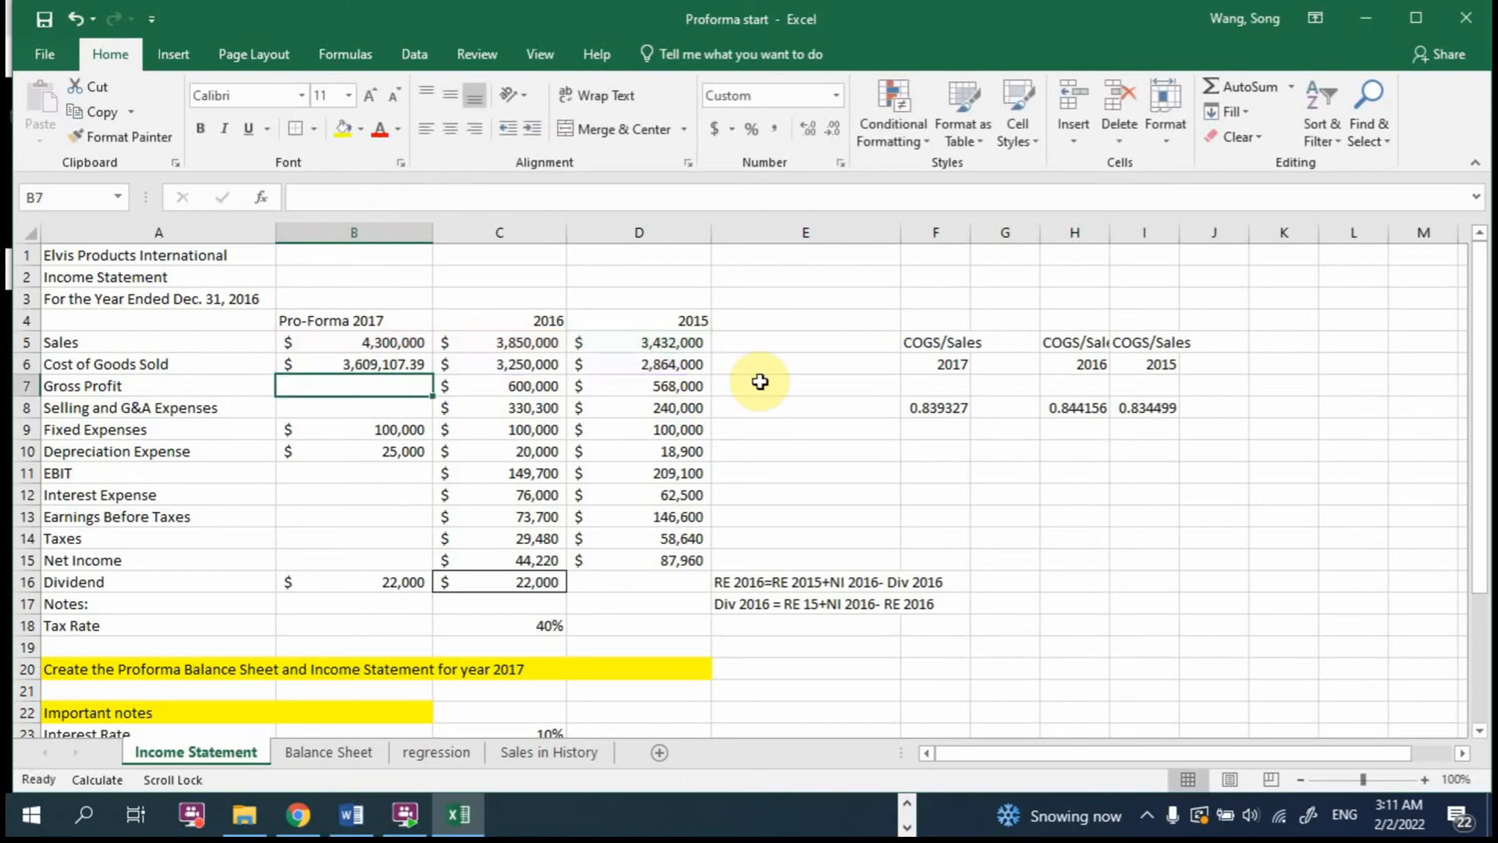
pyautogui.press('Up')
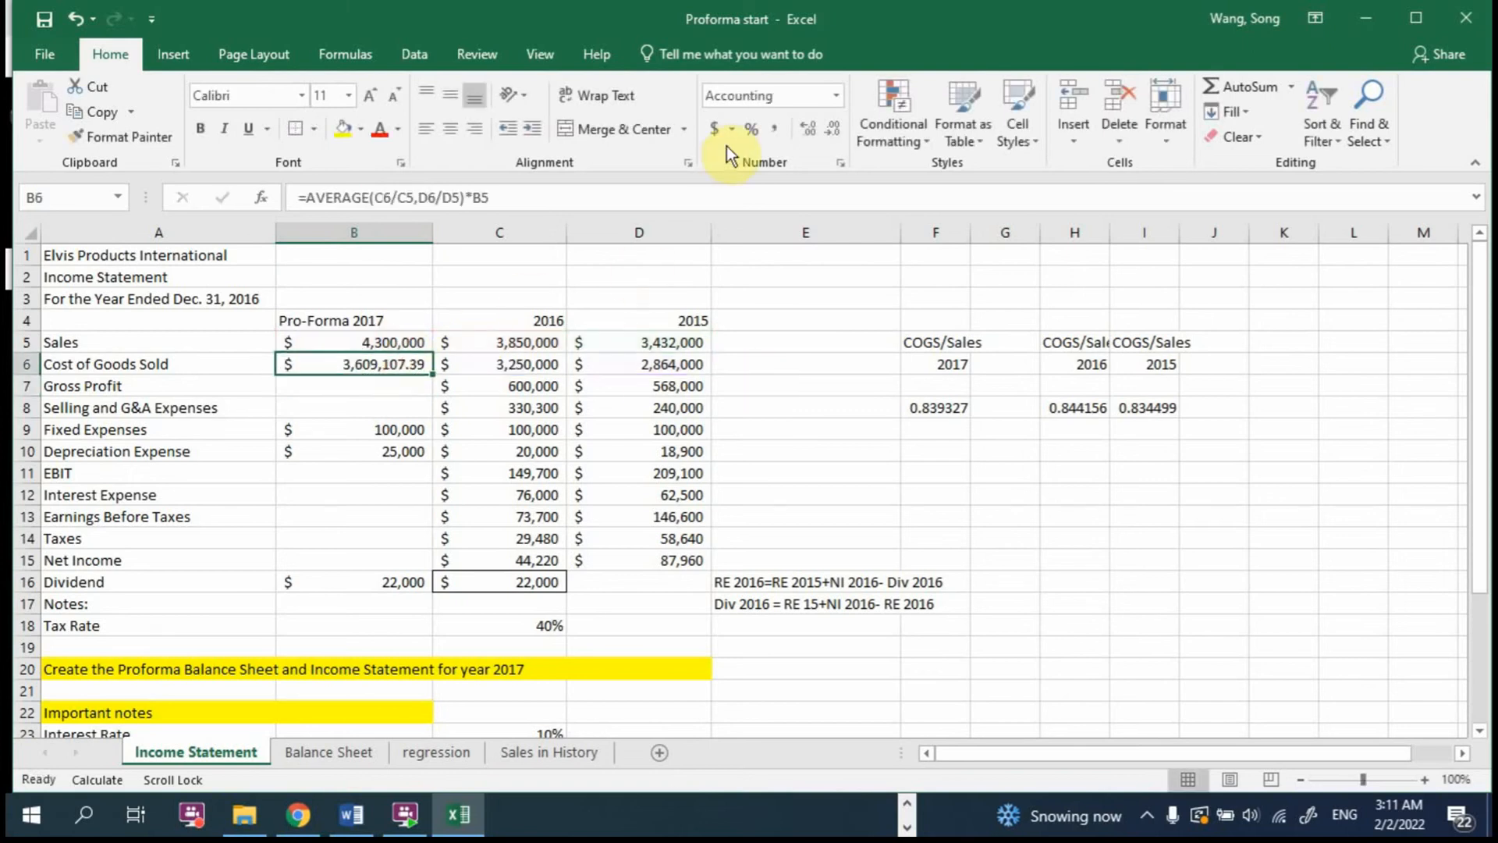
pyautogui.click(825, 125)
pyautogui.click(826, 125)
# Step: Compare the COGS/Sales helper table in F5:I9 with the single combined formula in B6
pyautogui.moveTo(927, 347); pyautogui.dragTo(1114, 429)
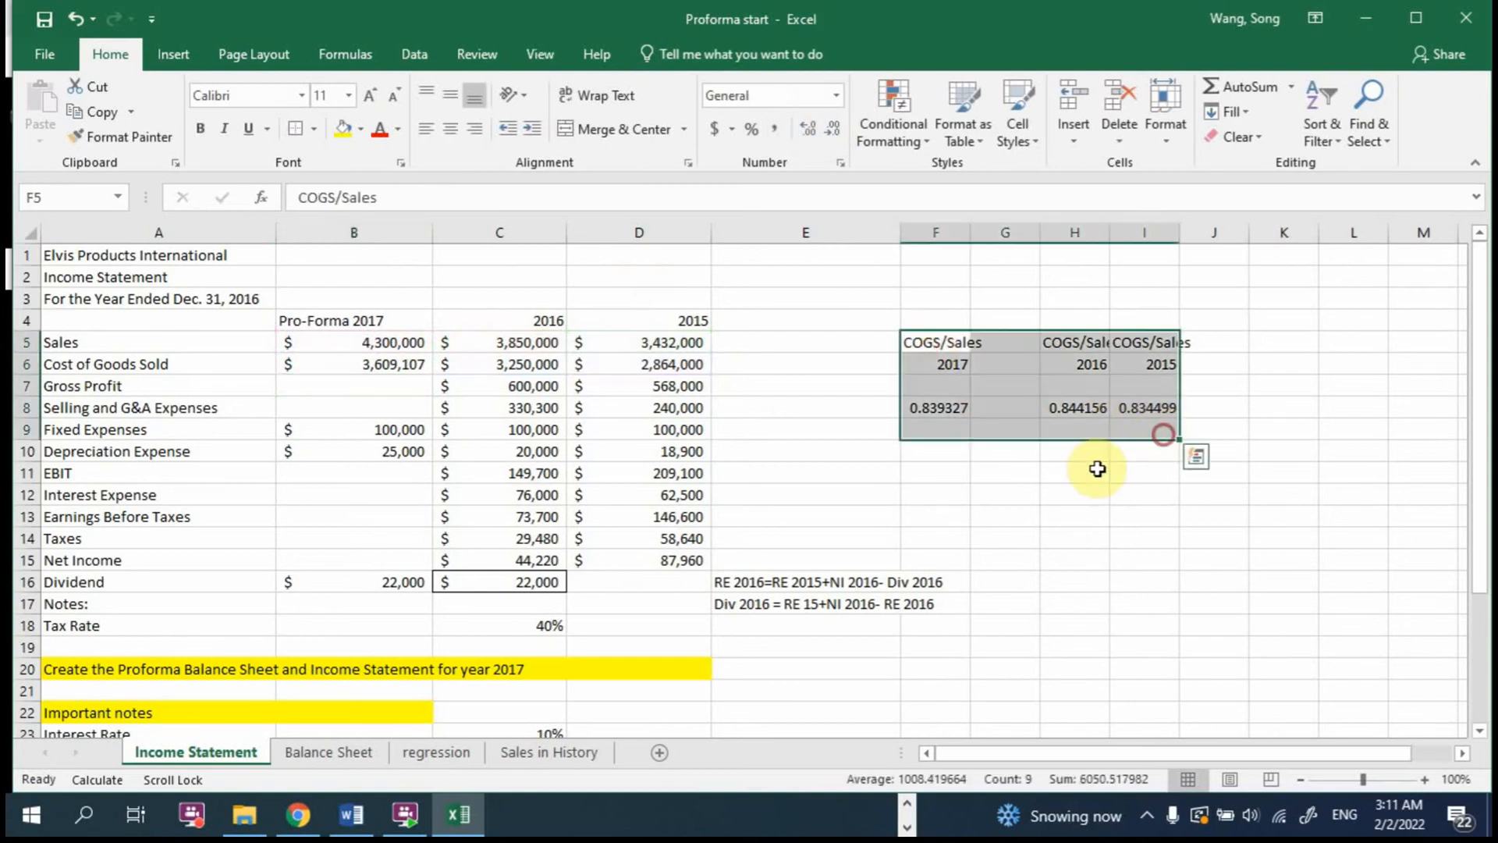
pyautogui.click(382, 361)
pyautogui.doubleClick(383, 360)
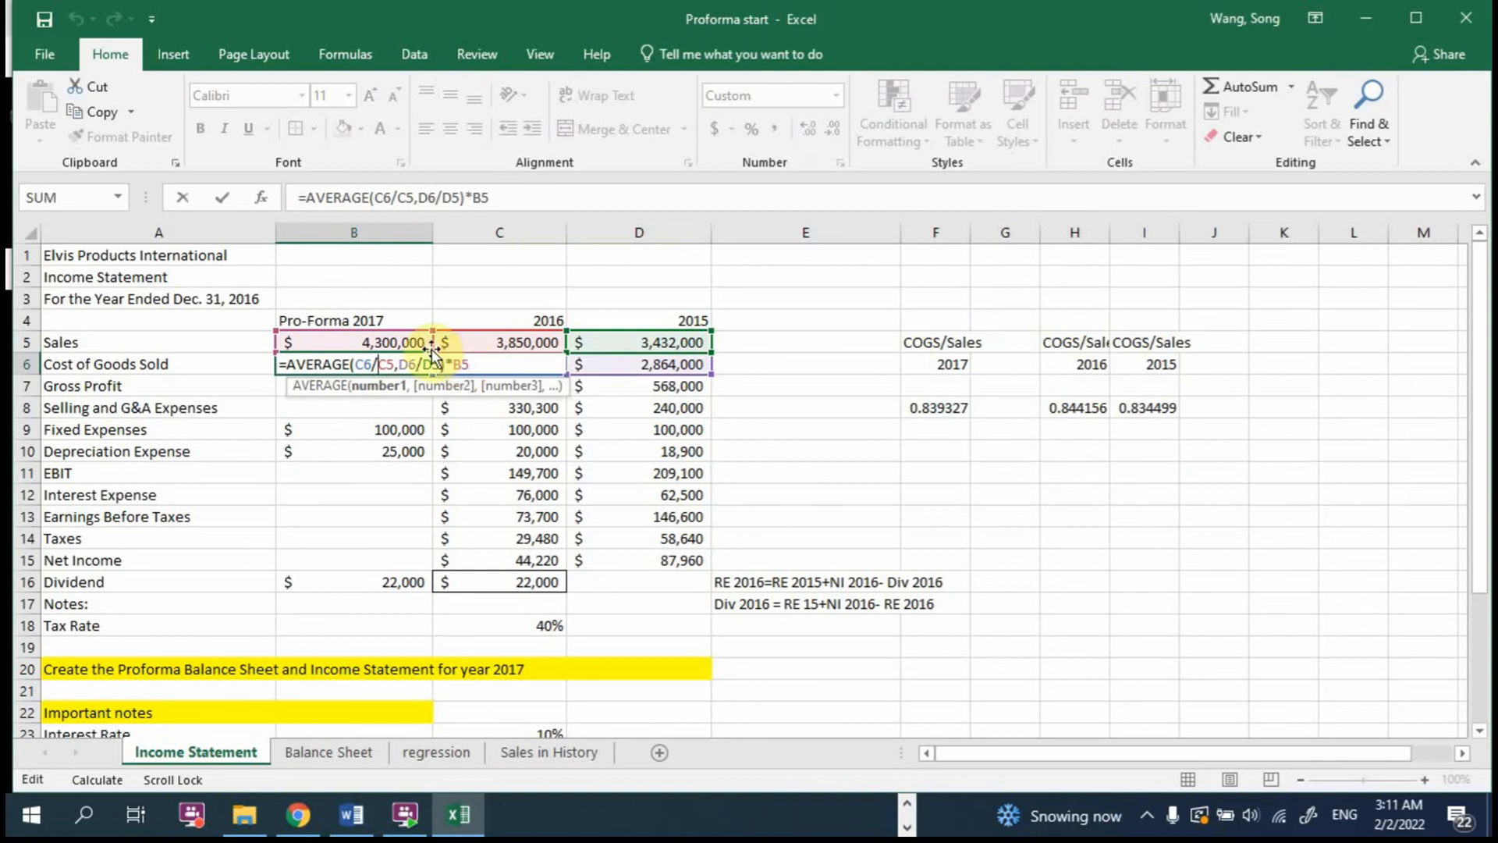
pyautogui.press('Escape')
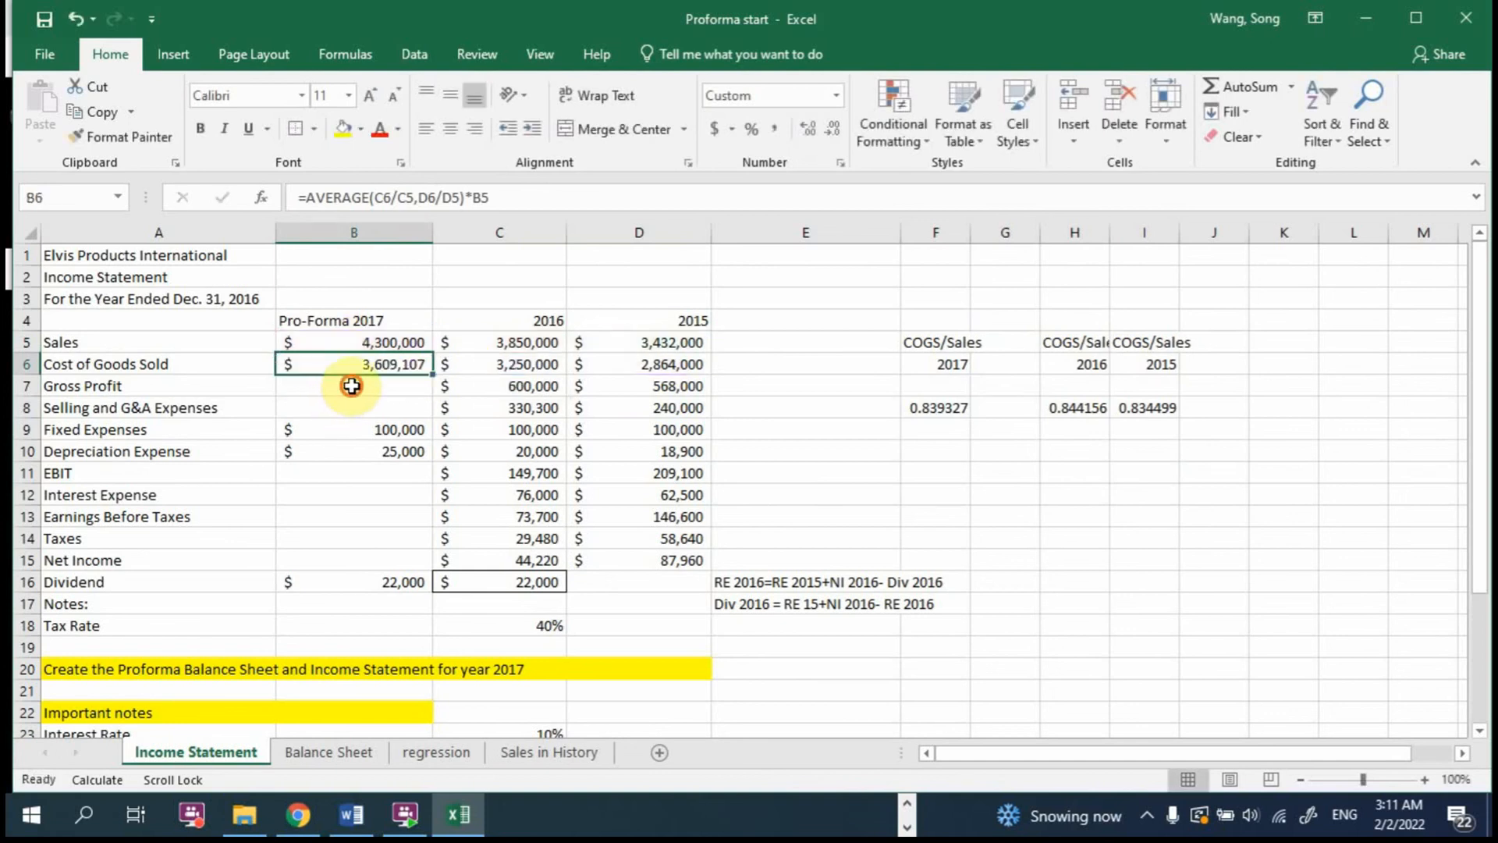
pyautogui.click(348, 385)
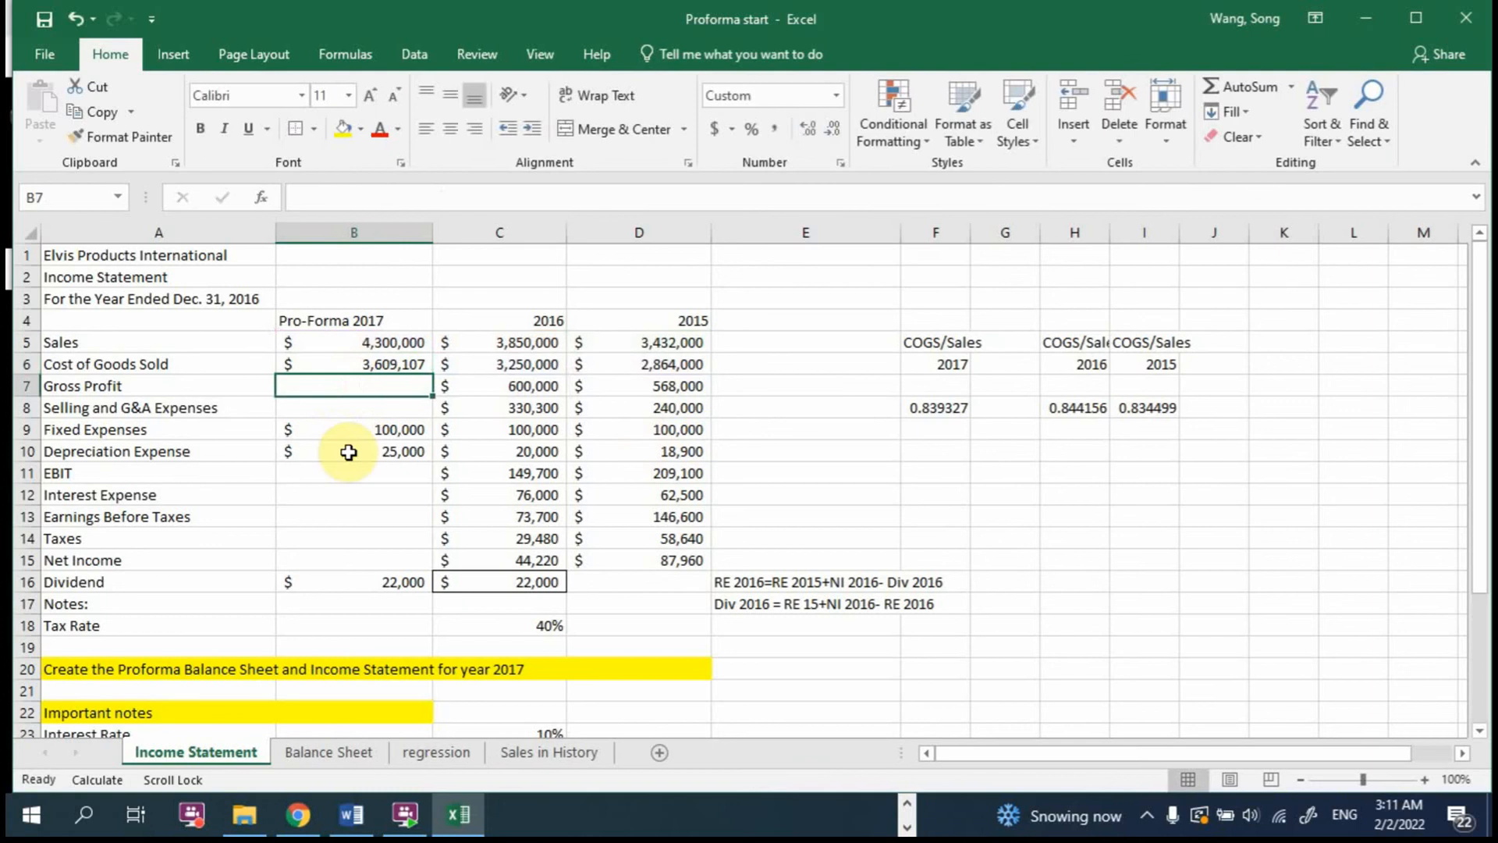
pyautogui.click(383, 364)
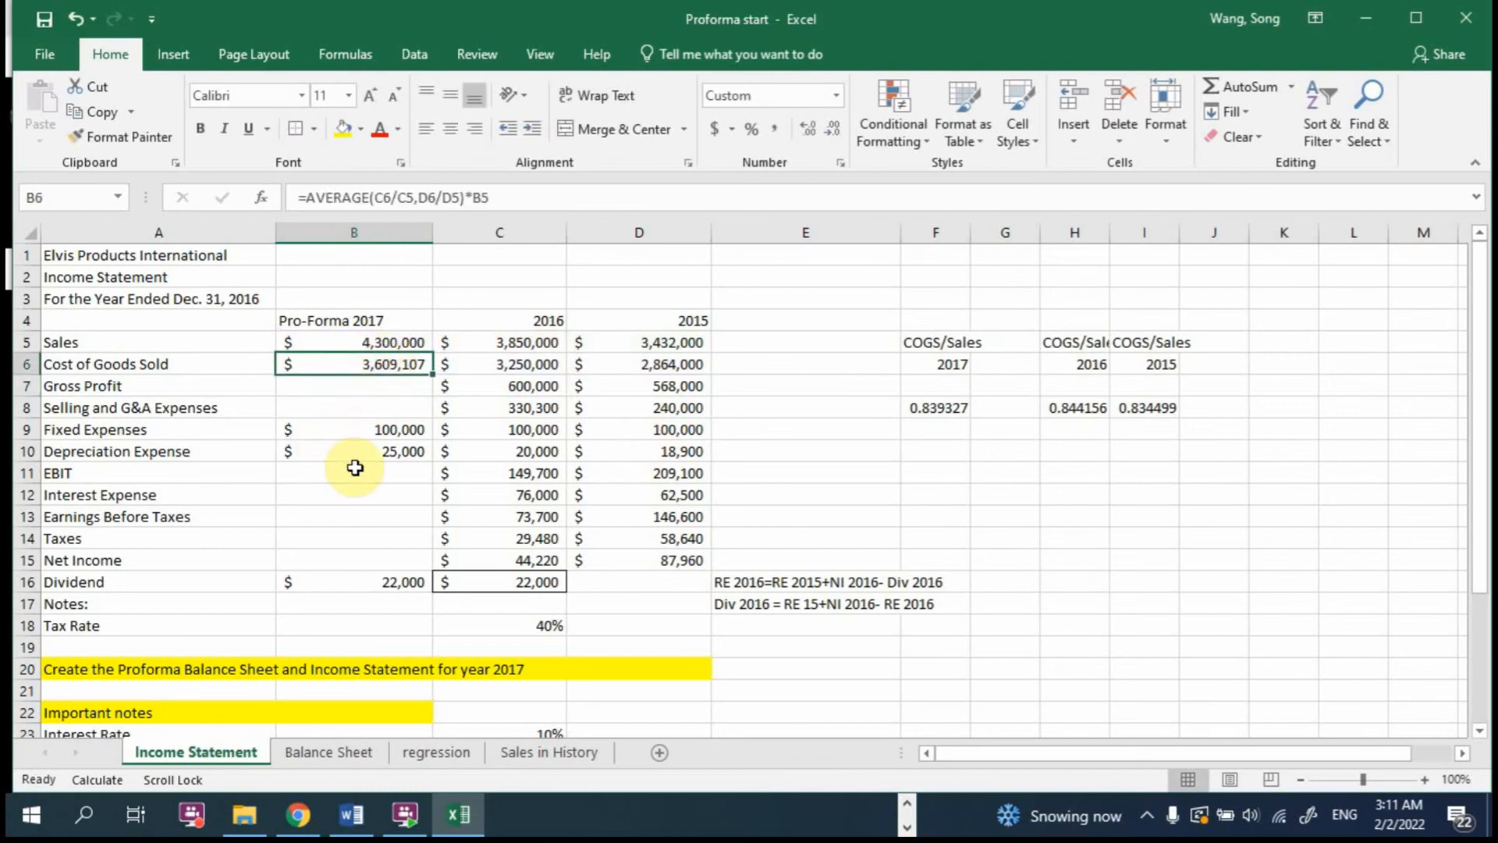
# Step: Calculate the 2017 Selling and G&A Expenses in B8 with =B5*AVERAGE(C8/C5,D8/D5) and show the result without decimals
pyautogui.click(351, 404)
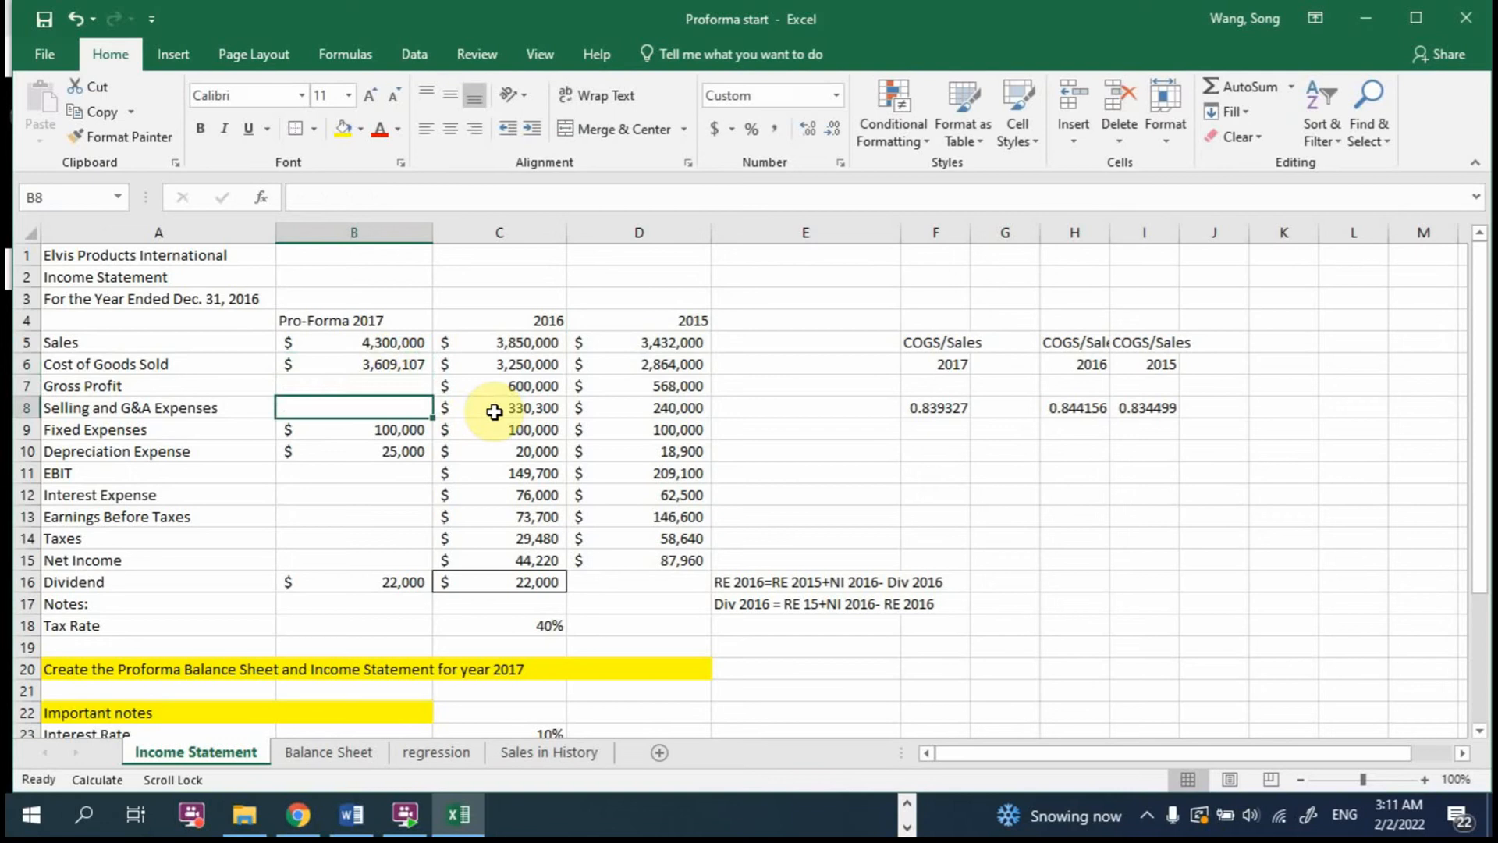
pyautogui.write('=')
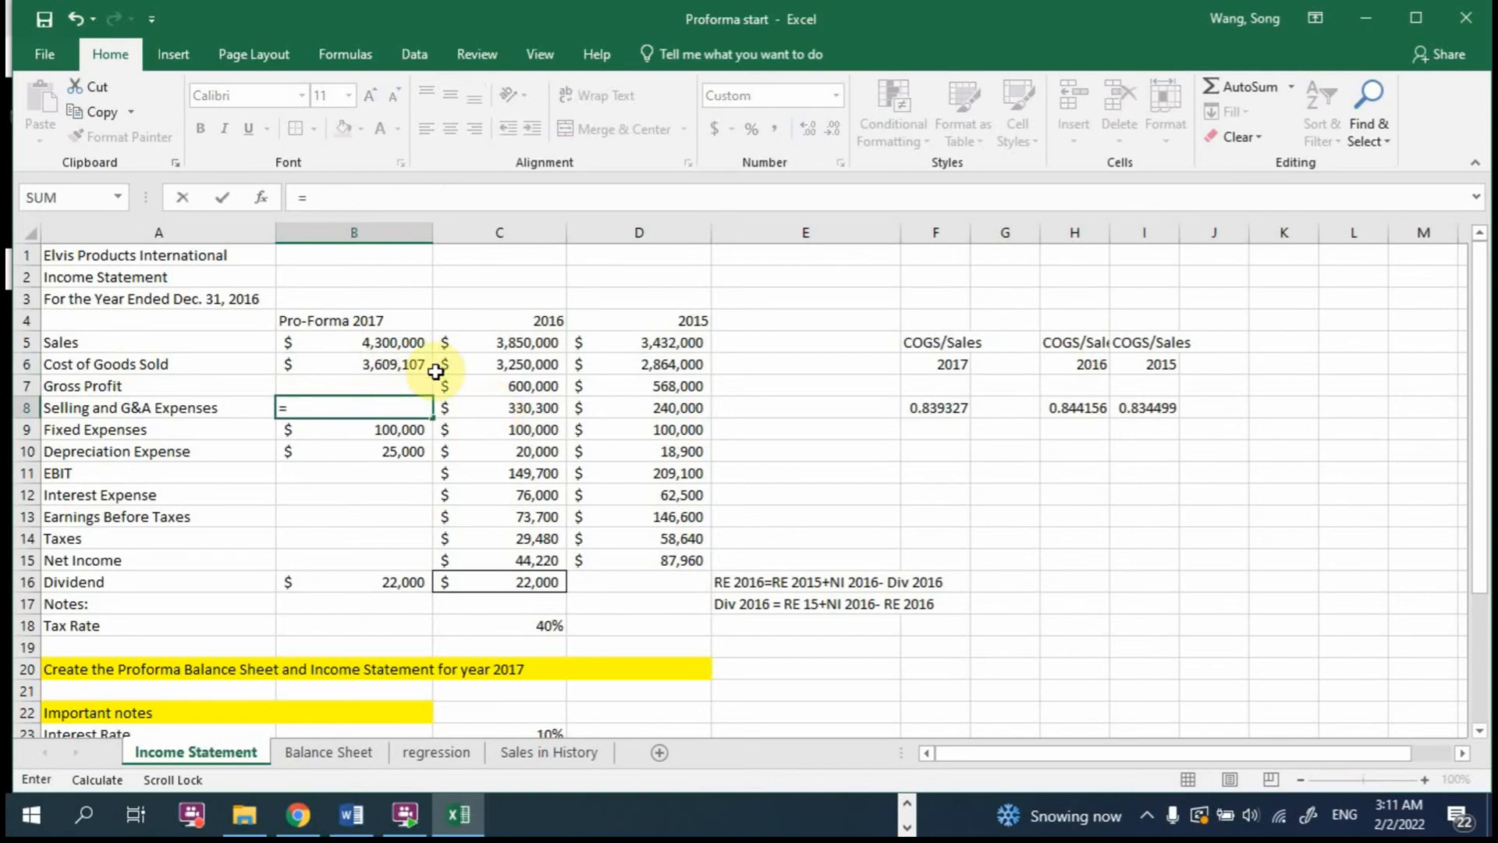
pyautogui.click(402, 344)
pyautogui.write('*a')
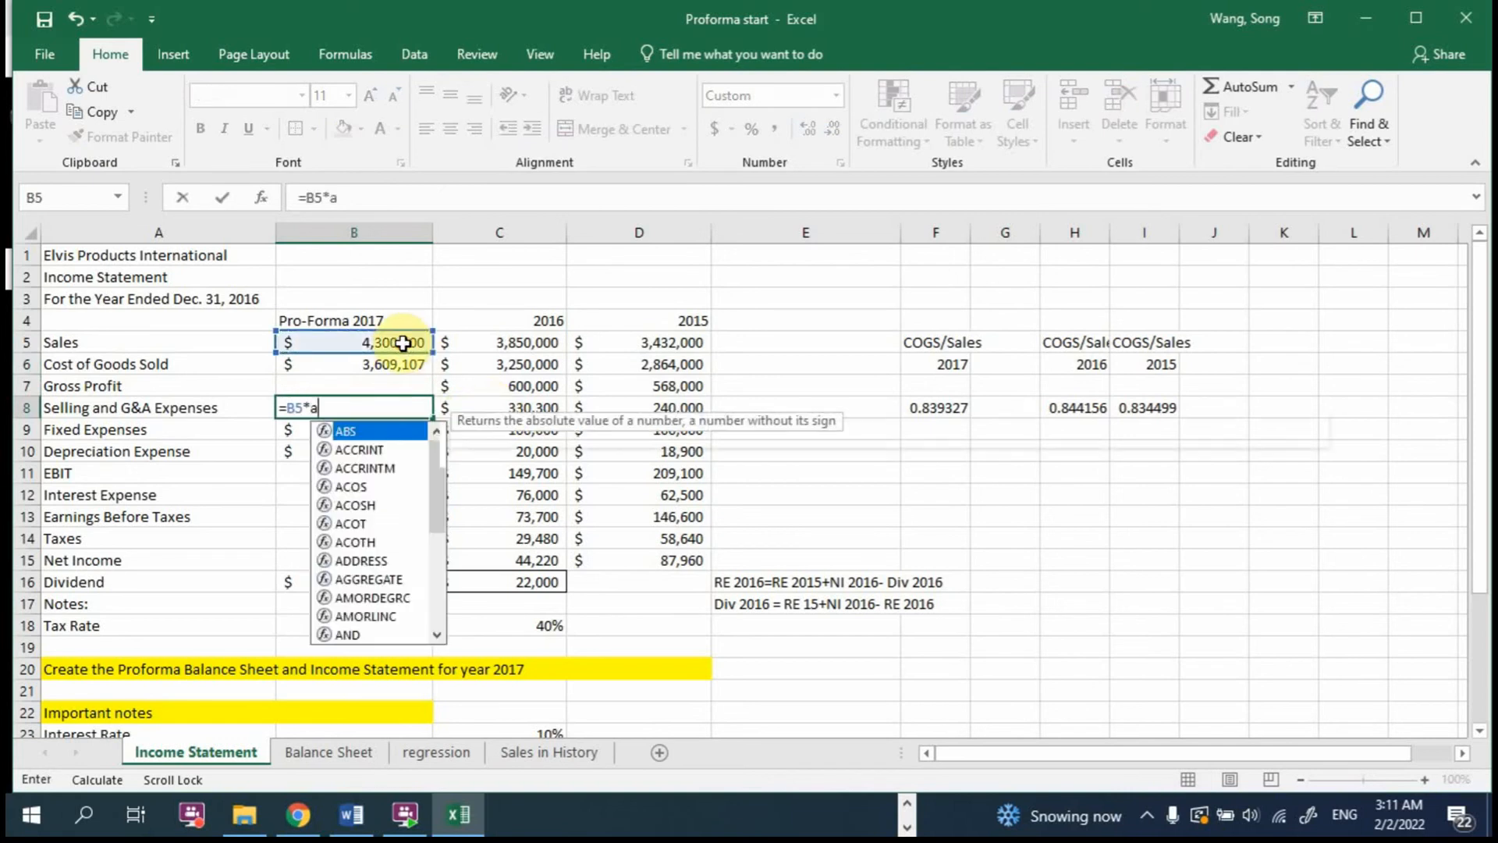
pyautogui.write('verage(')
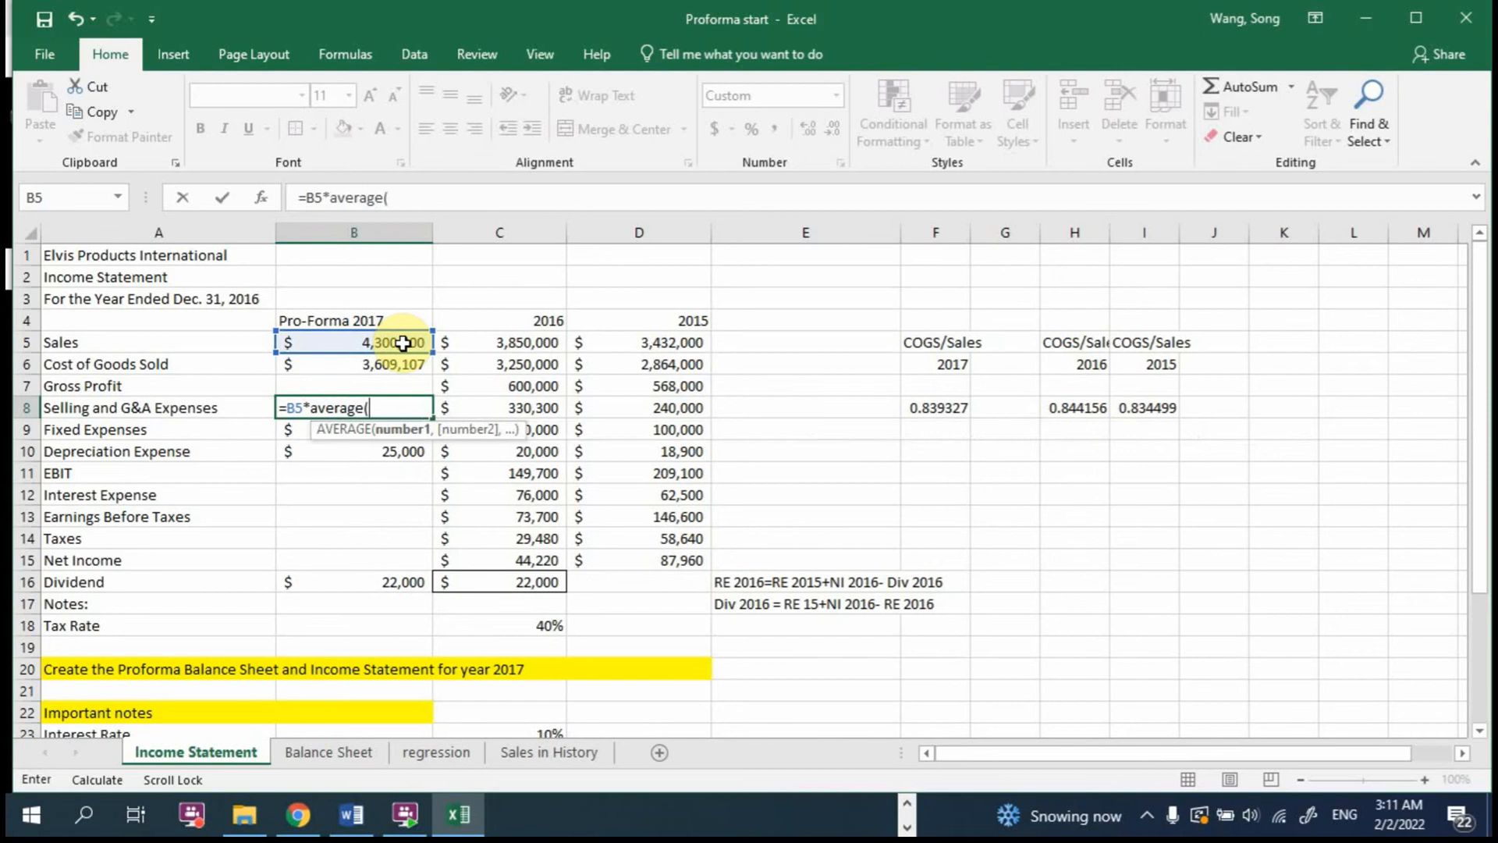
pyautogui.click(530, 411)
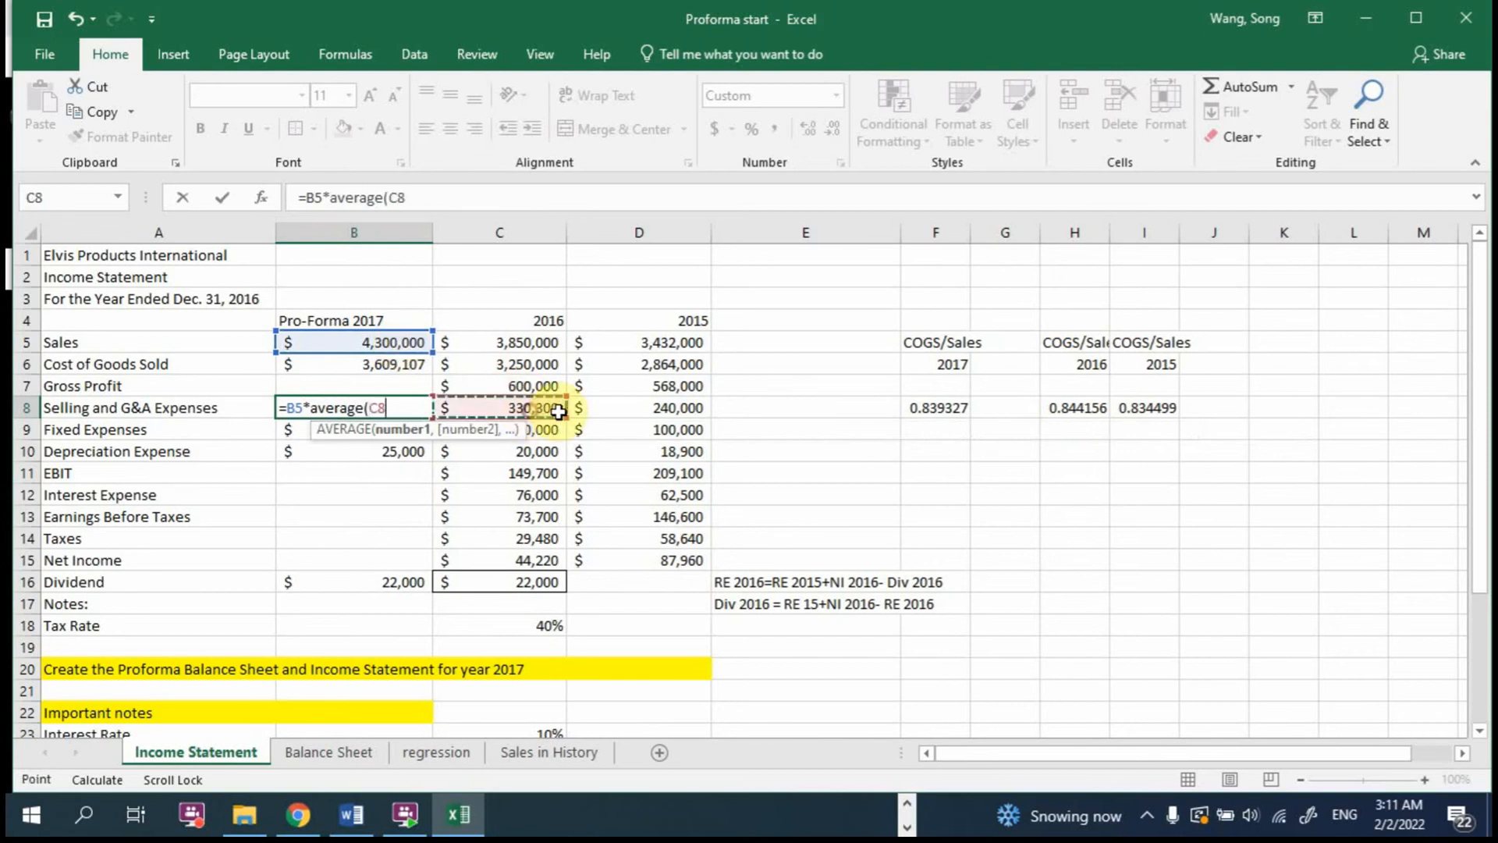
pyautogui.write('/')
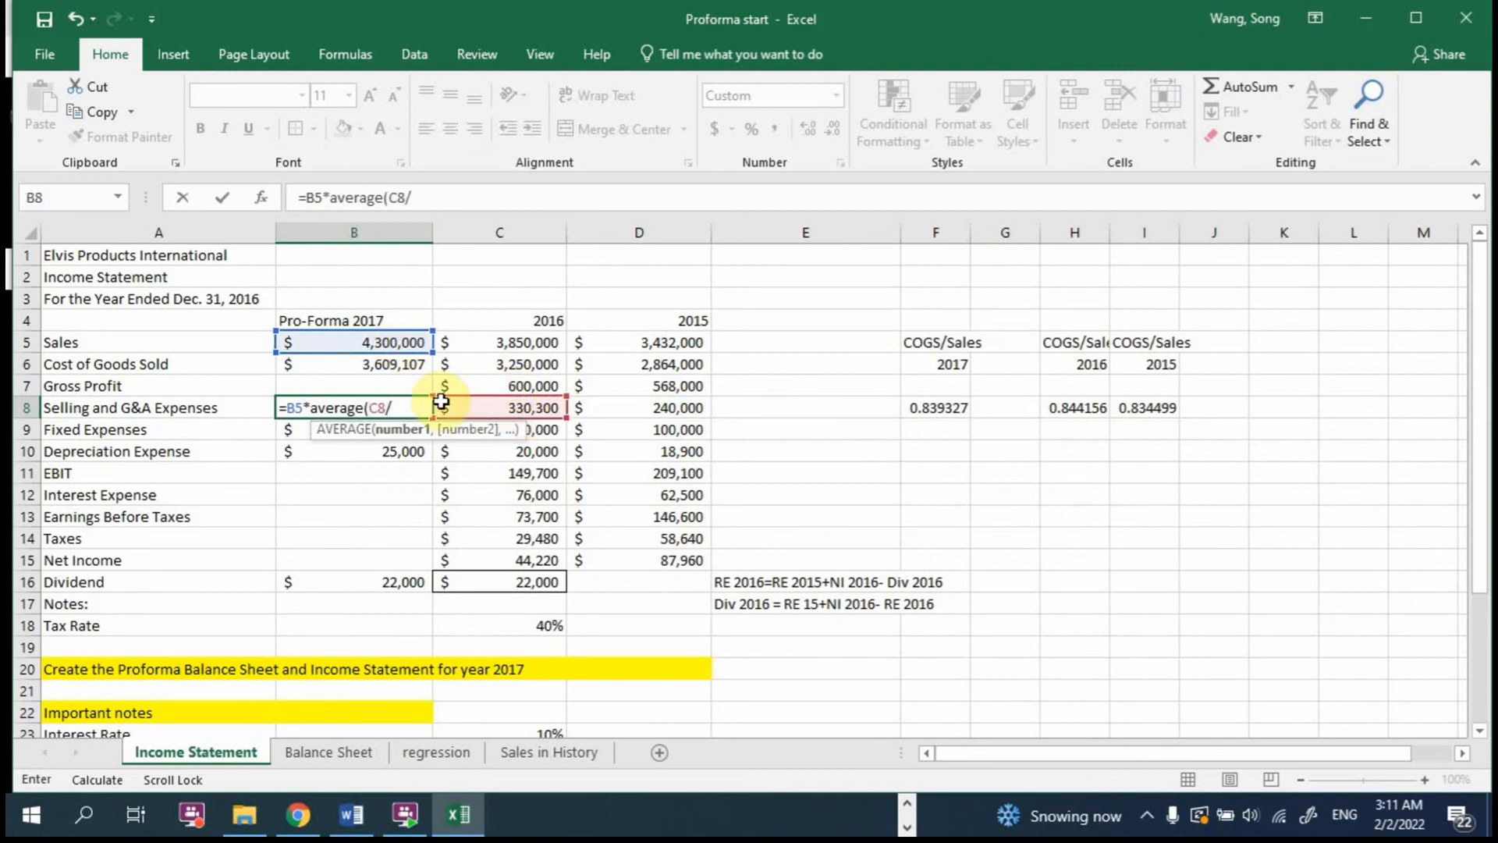
pyautogui.click(517, 343)
pyautogui.write(',')
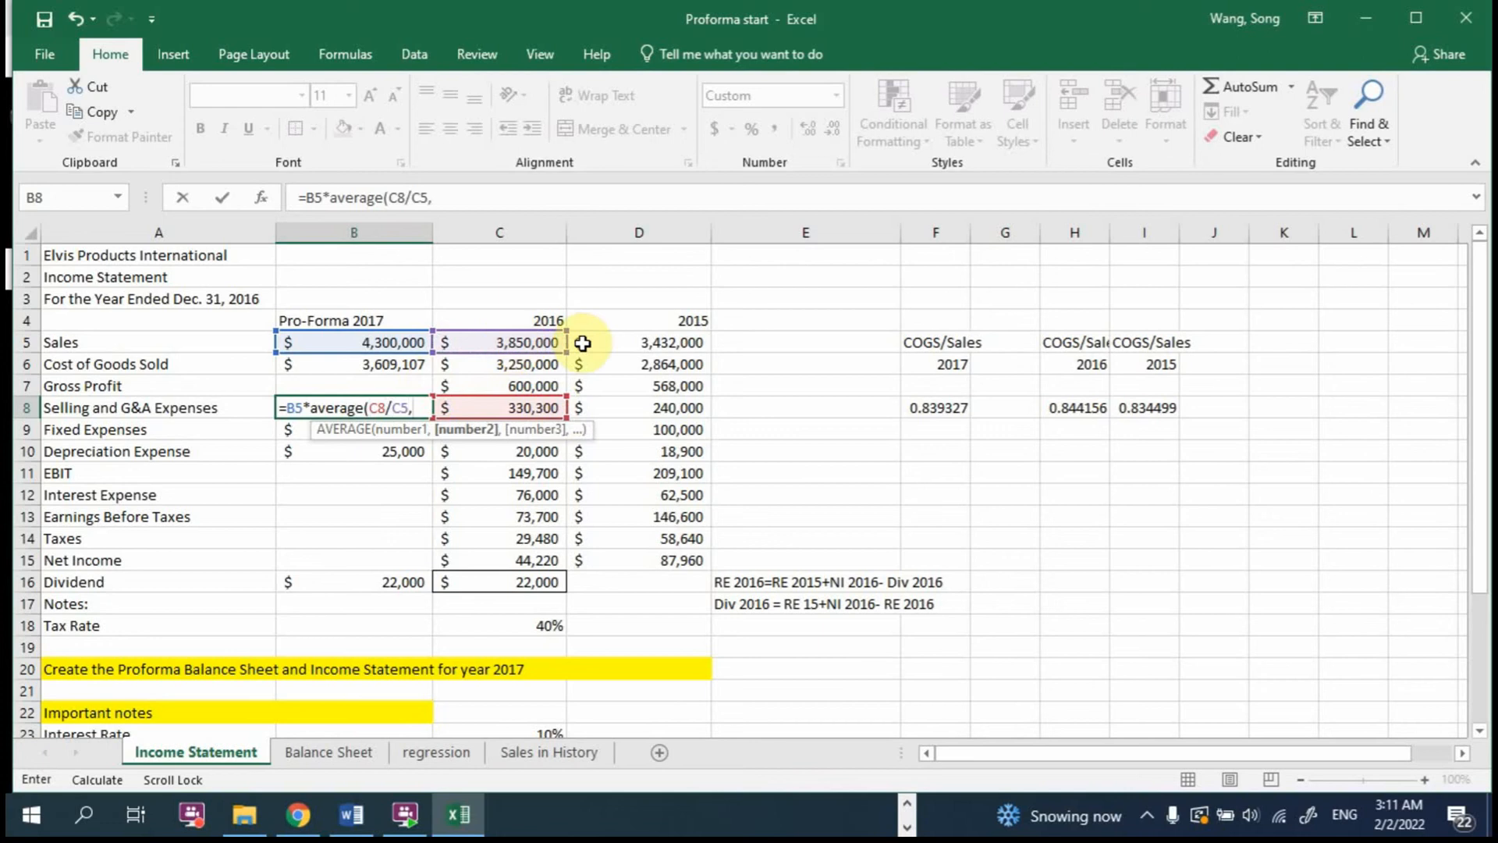
pyautogui.click(636, 408)
pyautogui.write('/')
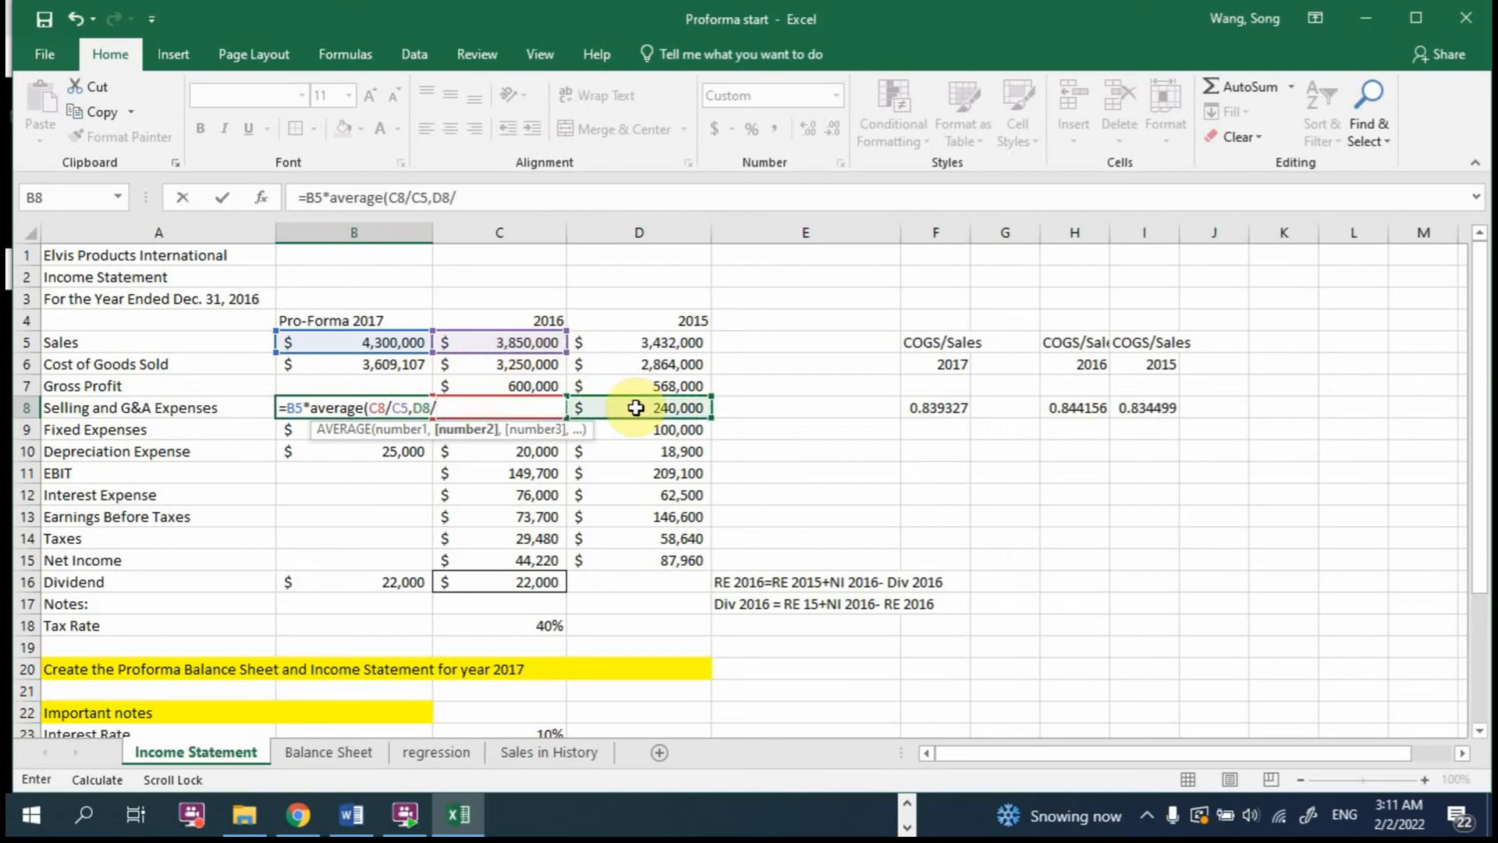
pyautogui.click(685, 340)
pyautogui.write(')')
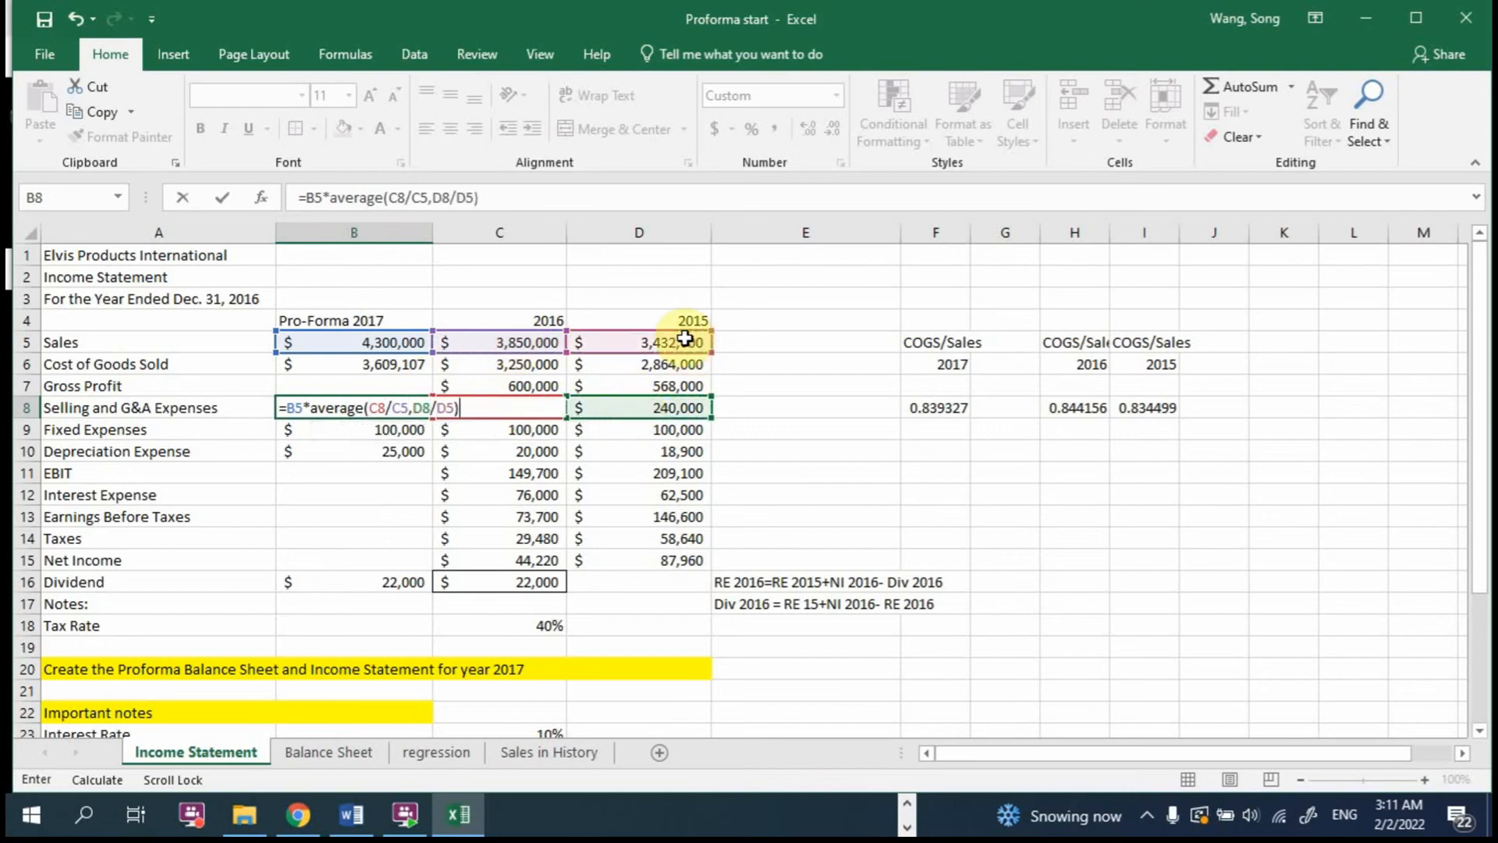
pyautogui.press('Return')
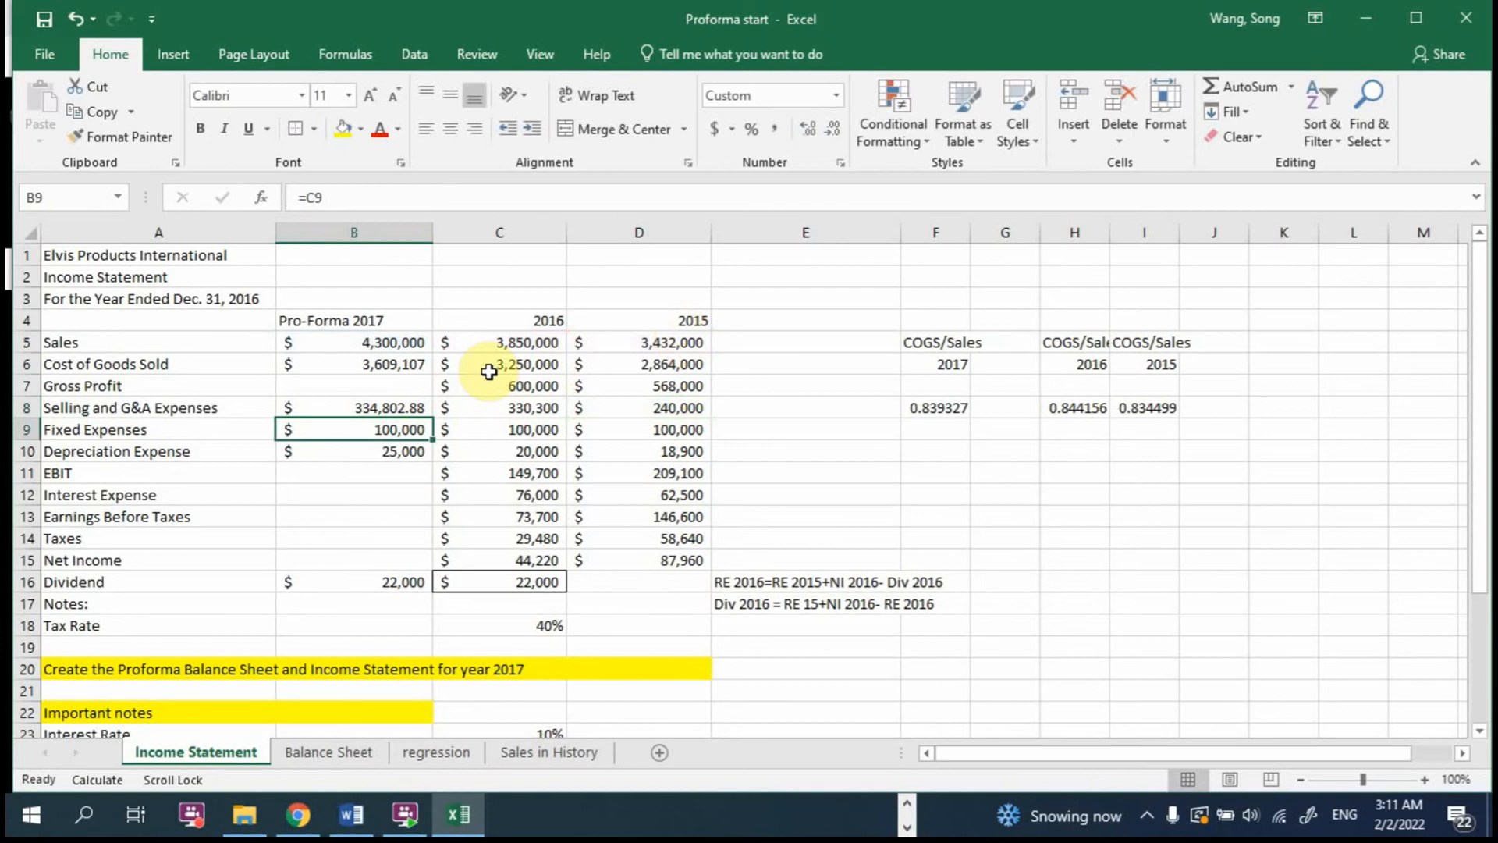
pyautogui.click(375, 405)
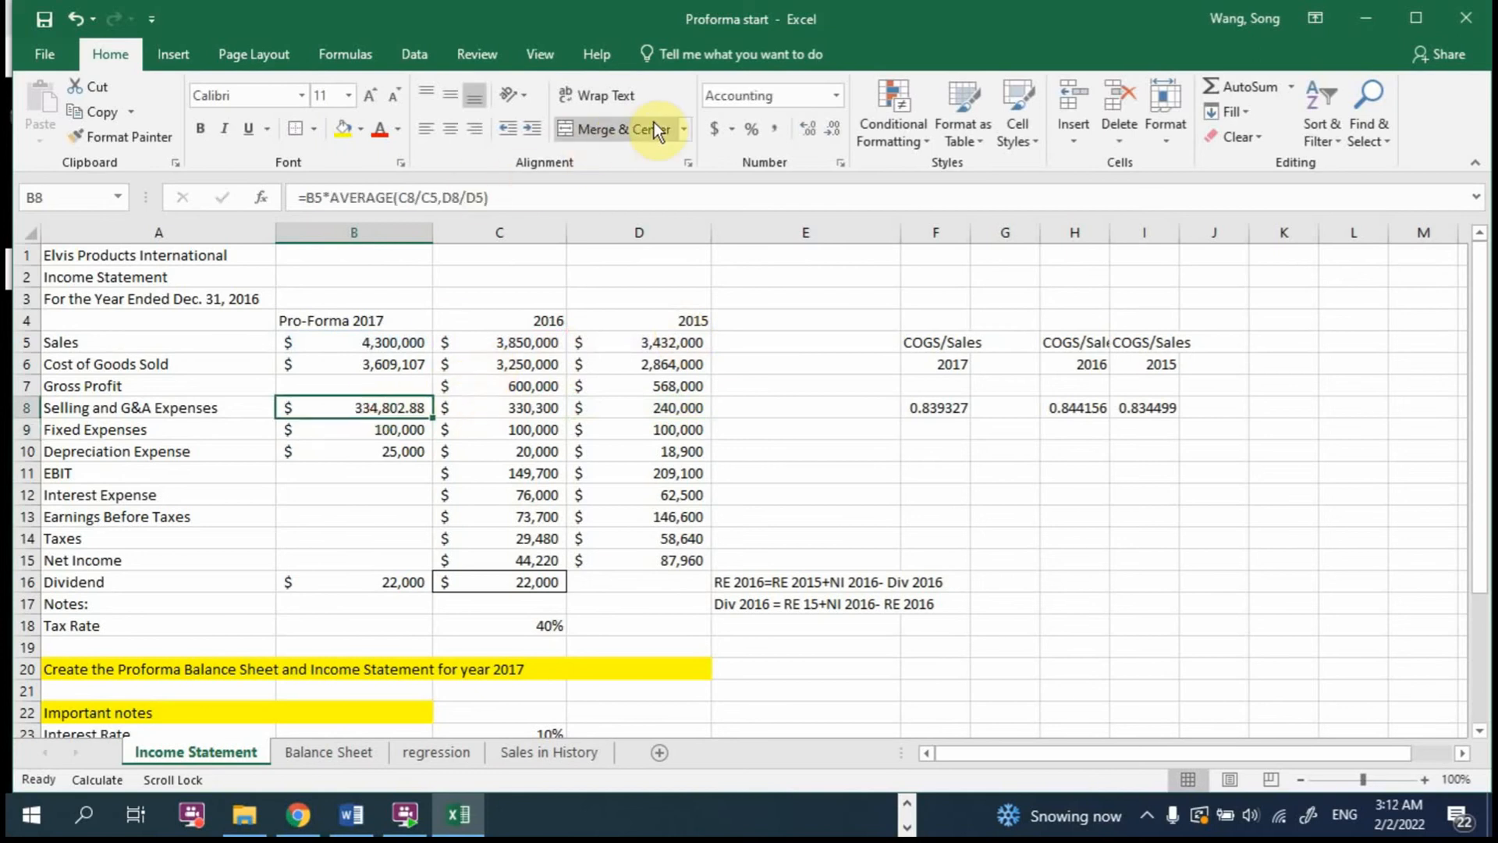
pyautogui.click(832, 128)
pyautogui.click(832, 129)
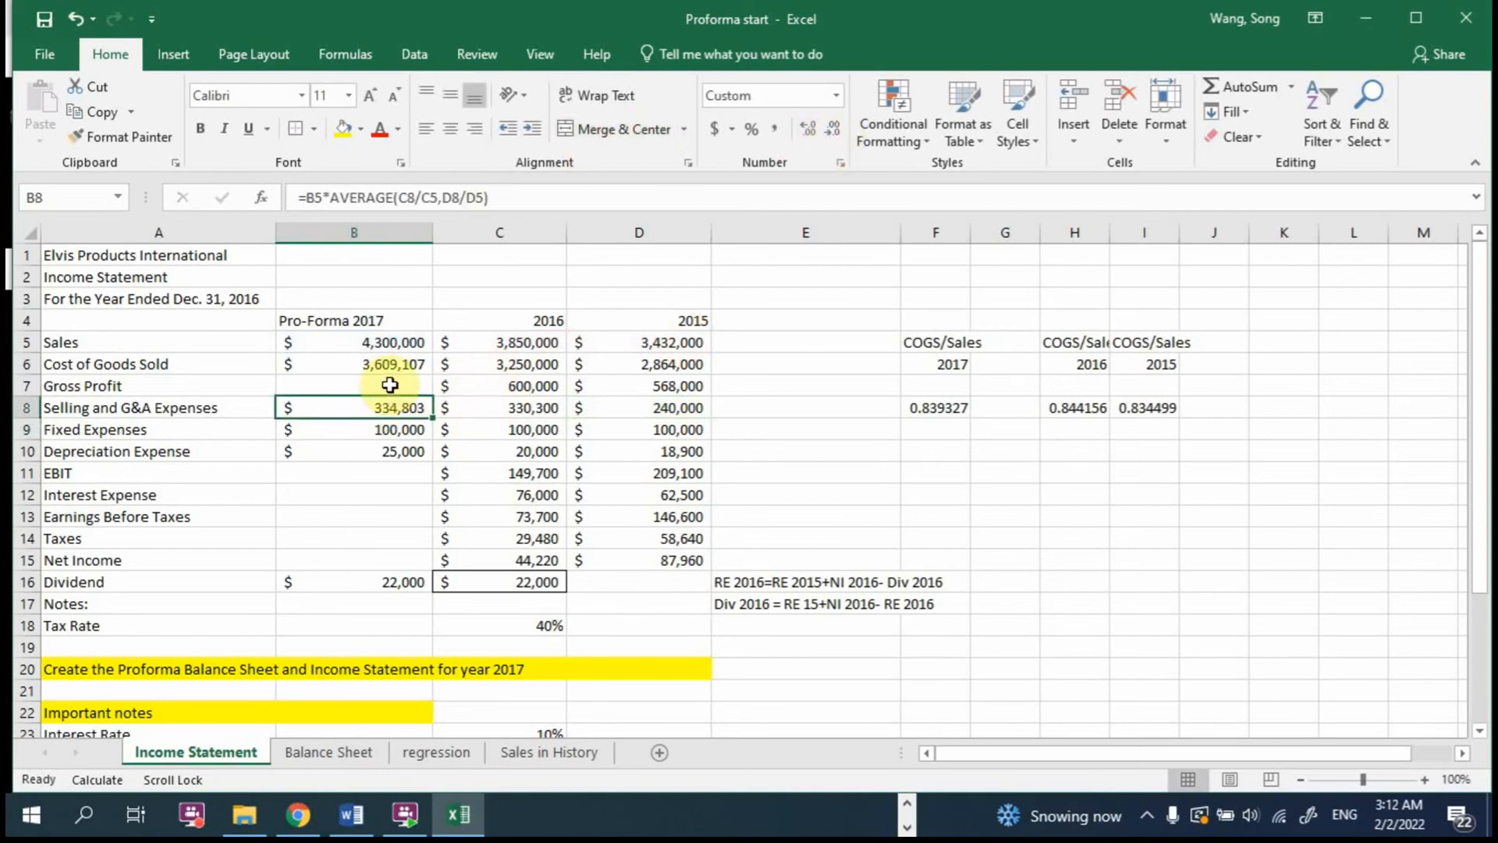
# Step: Calculate the 2017 Gross Profit in B7 as Sales minus Cost of Goods Sold with =B5-B6
pyautogui.click(390, 384)
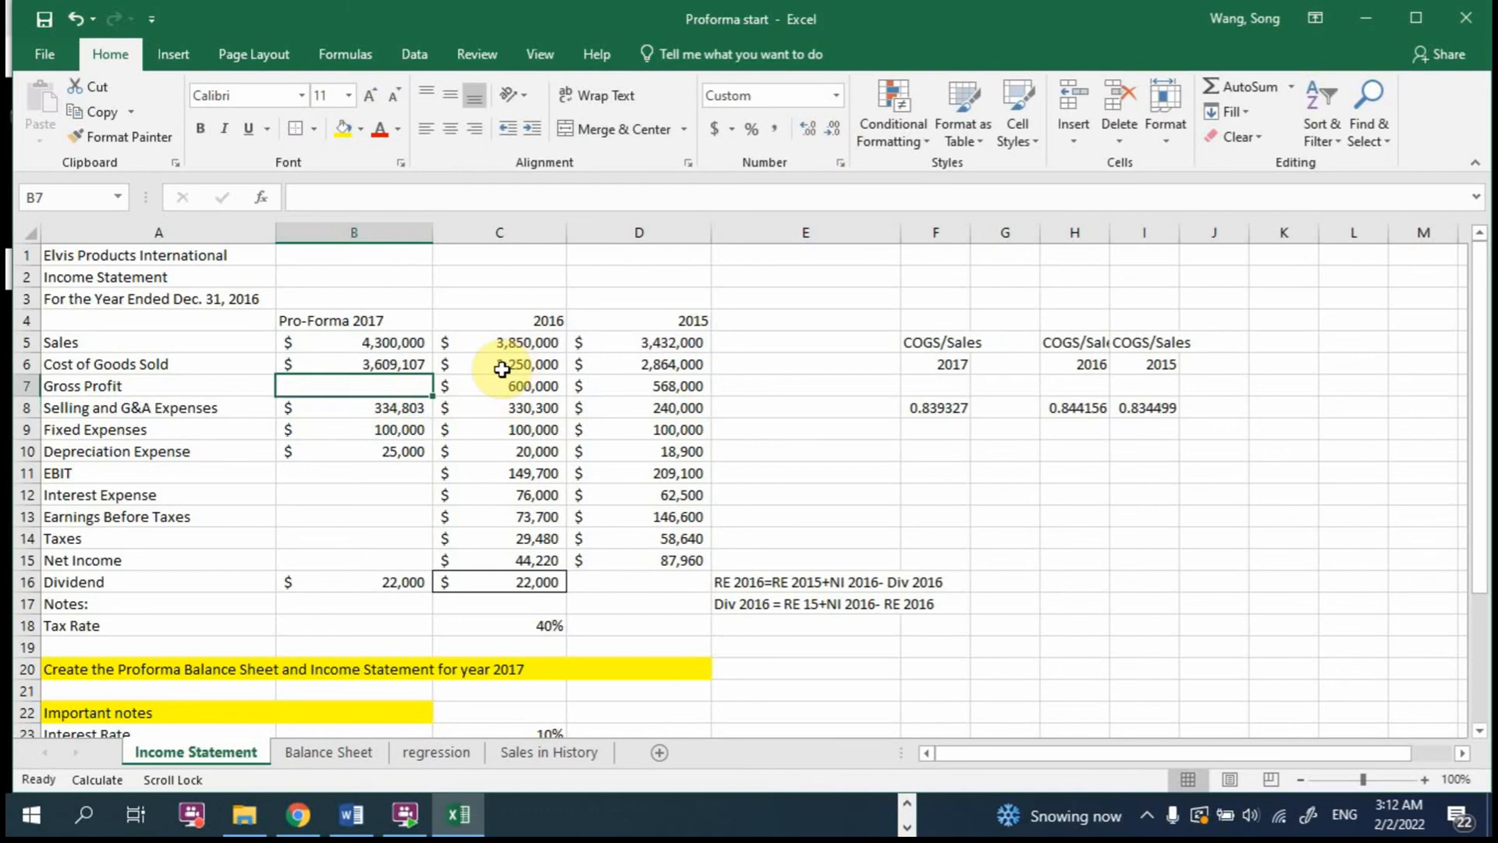
pyautogui.write('=')
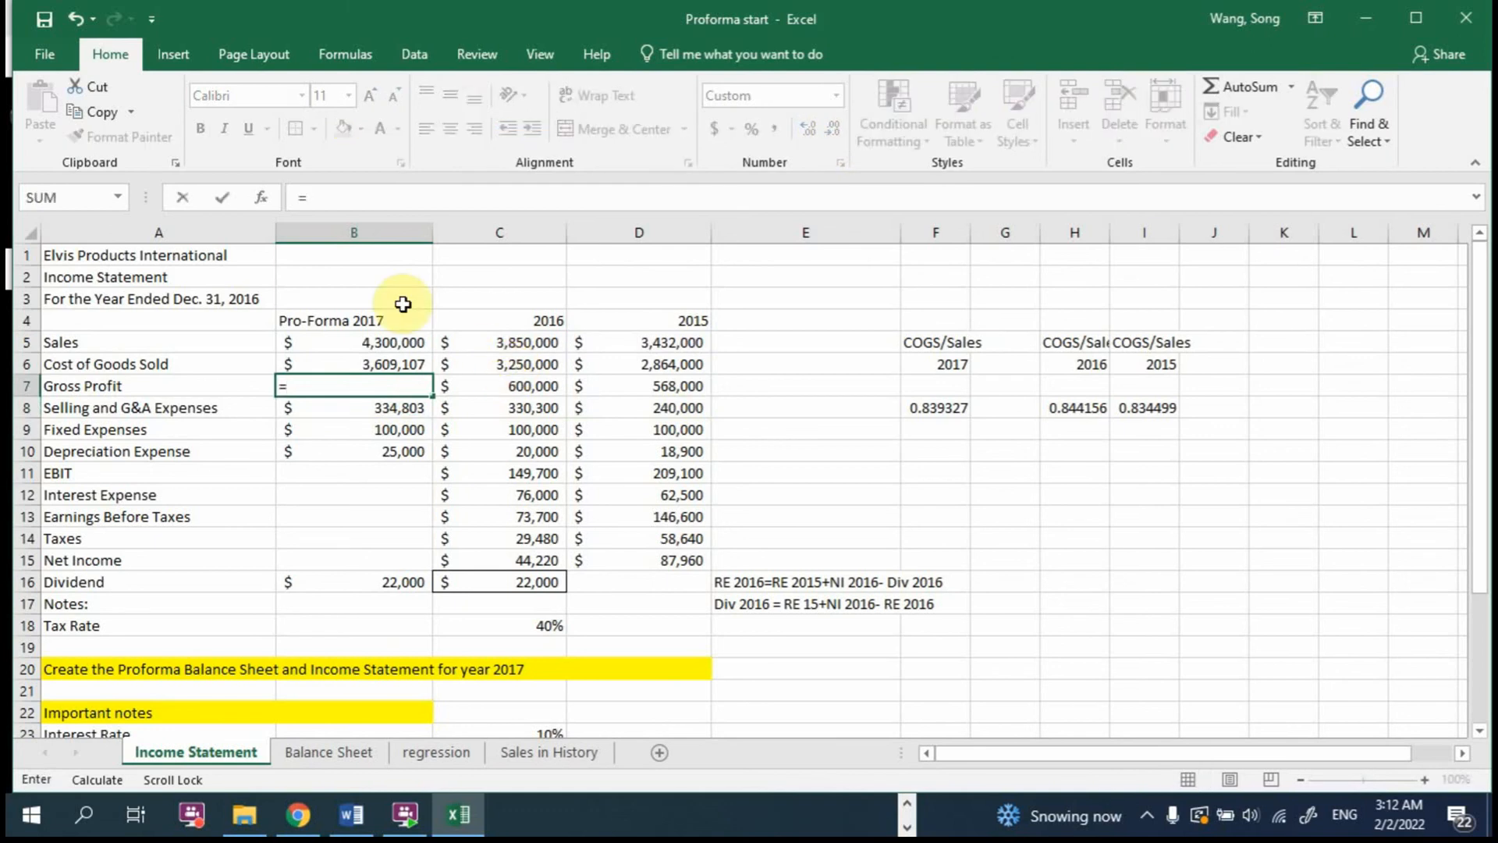
pyautogui.click(412, 341)
pyautogui.write('-')
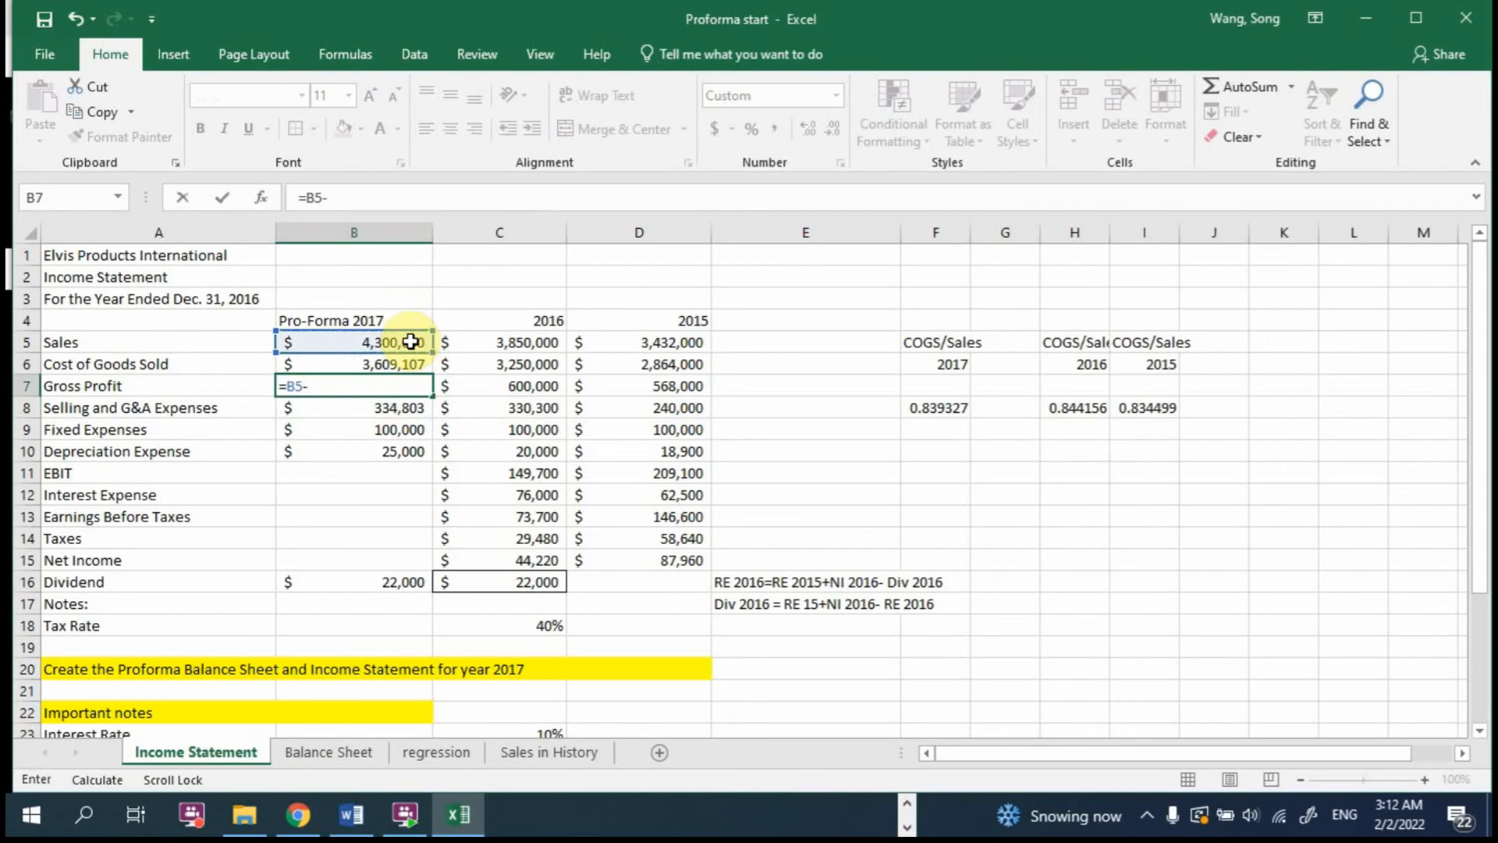
pyautogui.click(408, 359)
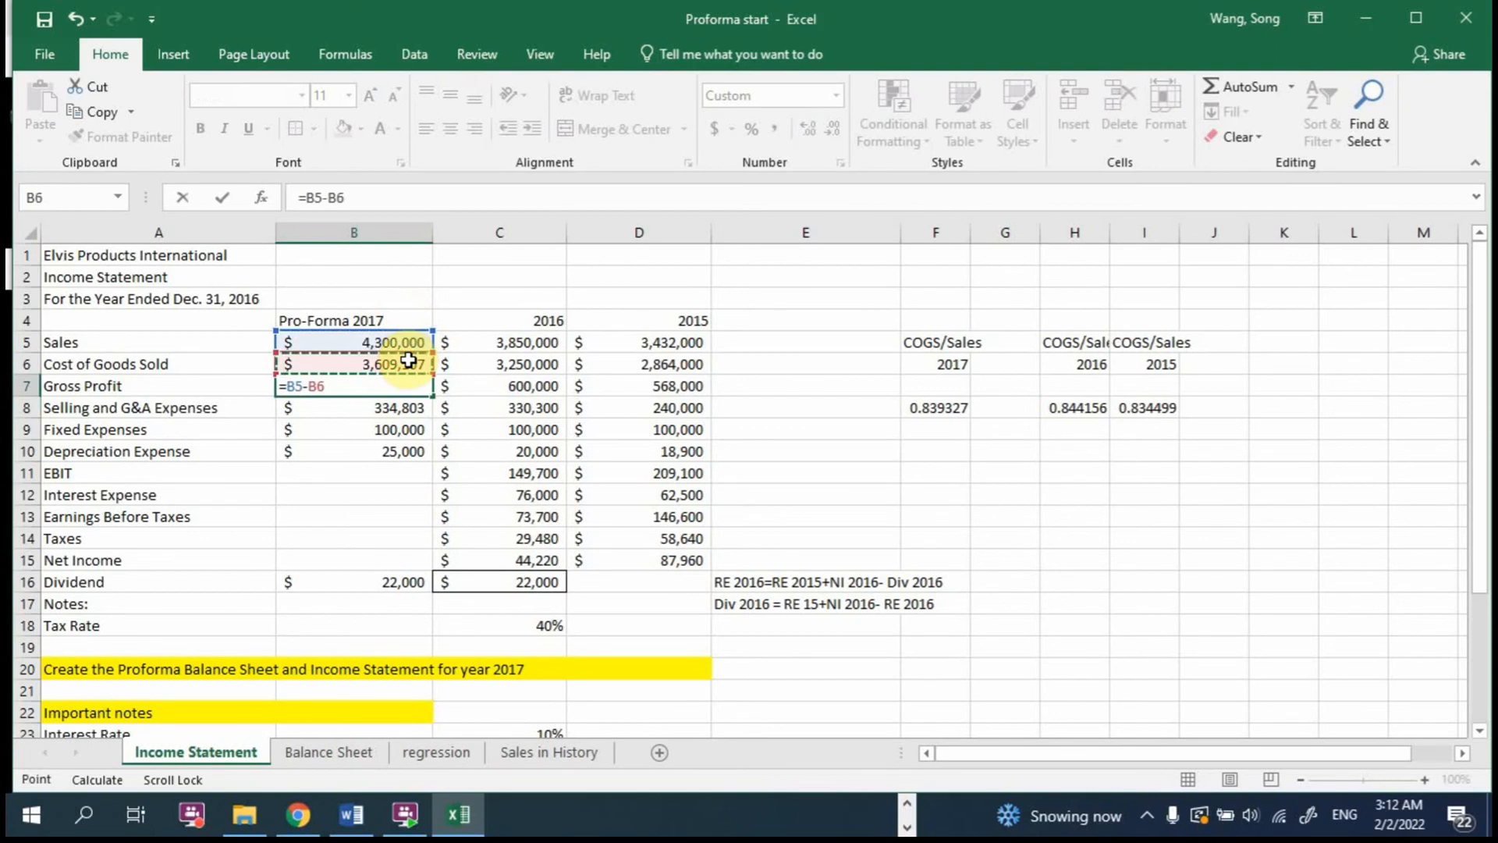
pyautogui.write('\\')
pyautogui.press('BackSpace')
pyautogui.press('Return')
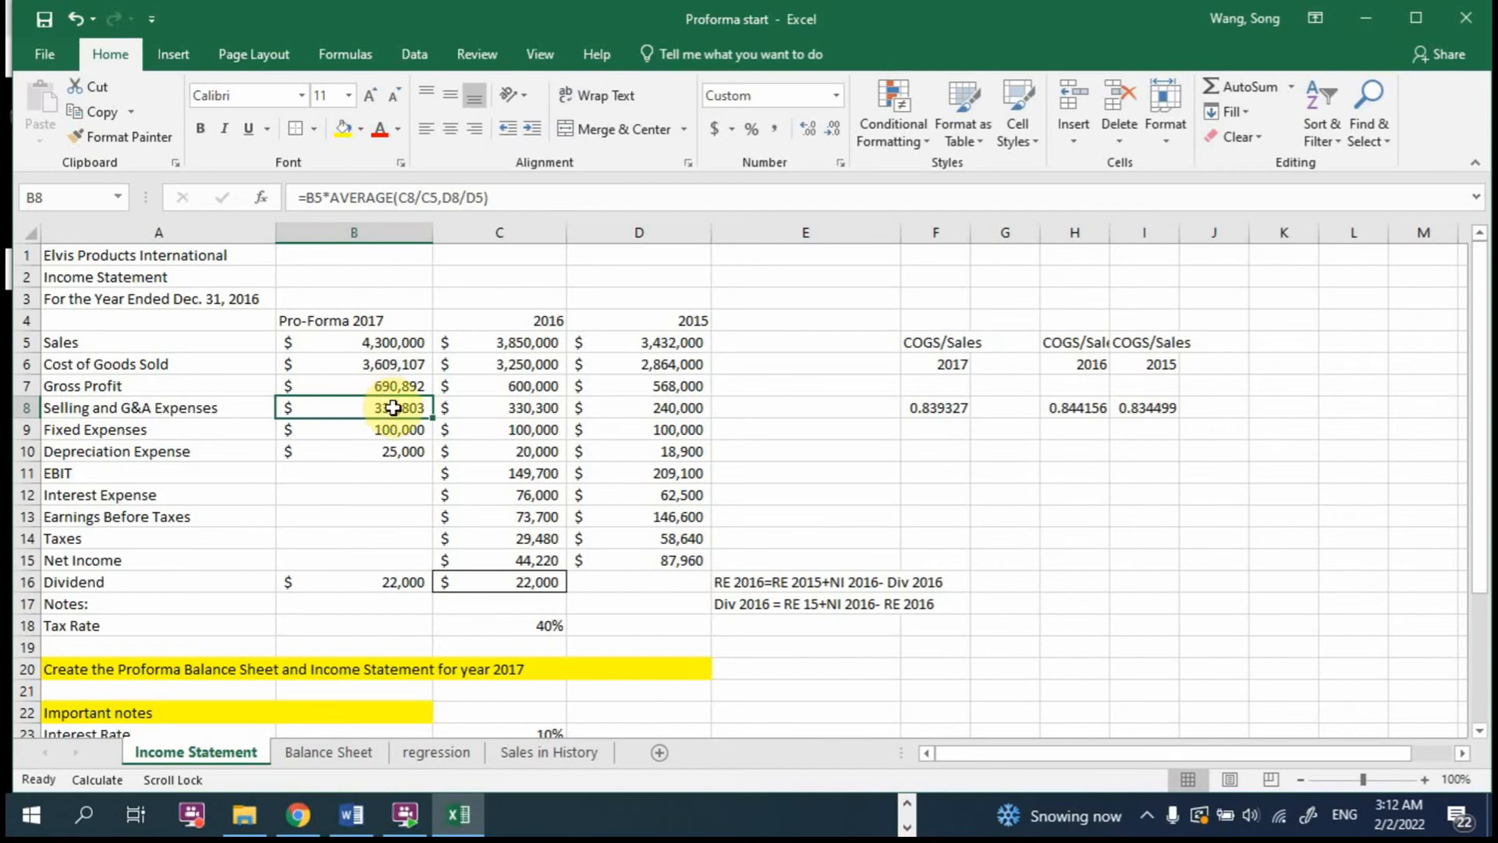
# Step: Calculate the 2017 EBIT in B11 with =B7-SUM(B8:B10), subtracting the three expense lines from Gross Profit
pyautogui.moveTo(361, 414); pyautogui.dragTo(400, 451)
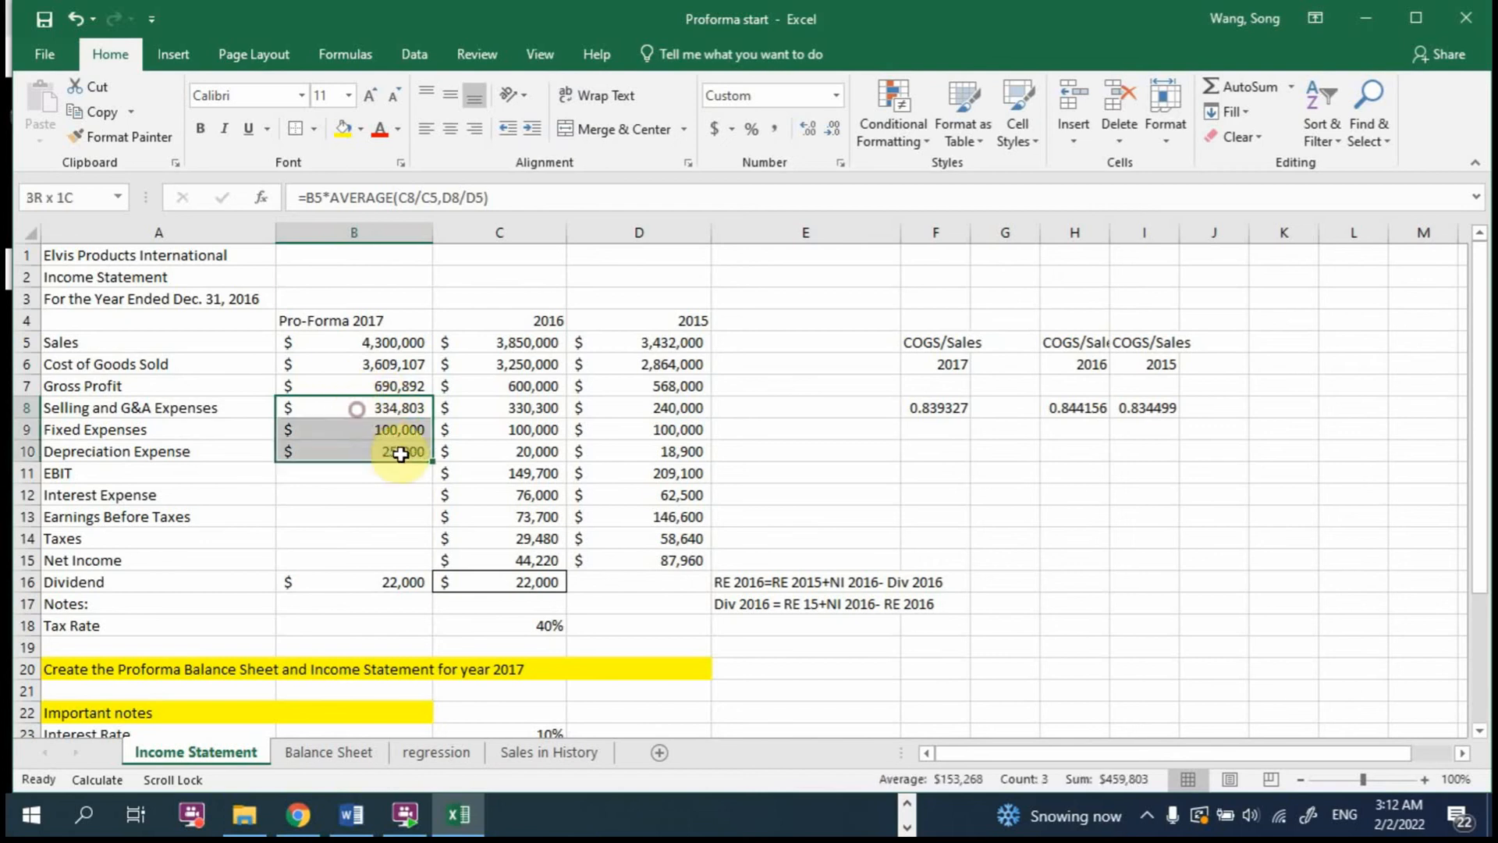
pyautogui.click(382, 474)
pyautogui.write('=')
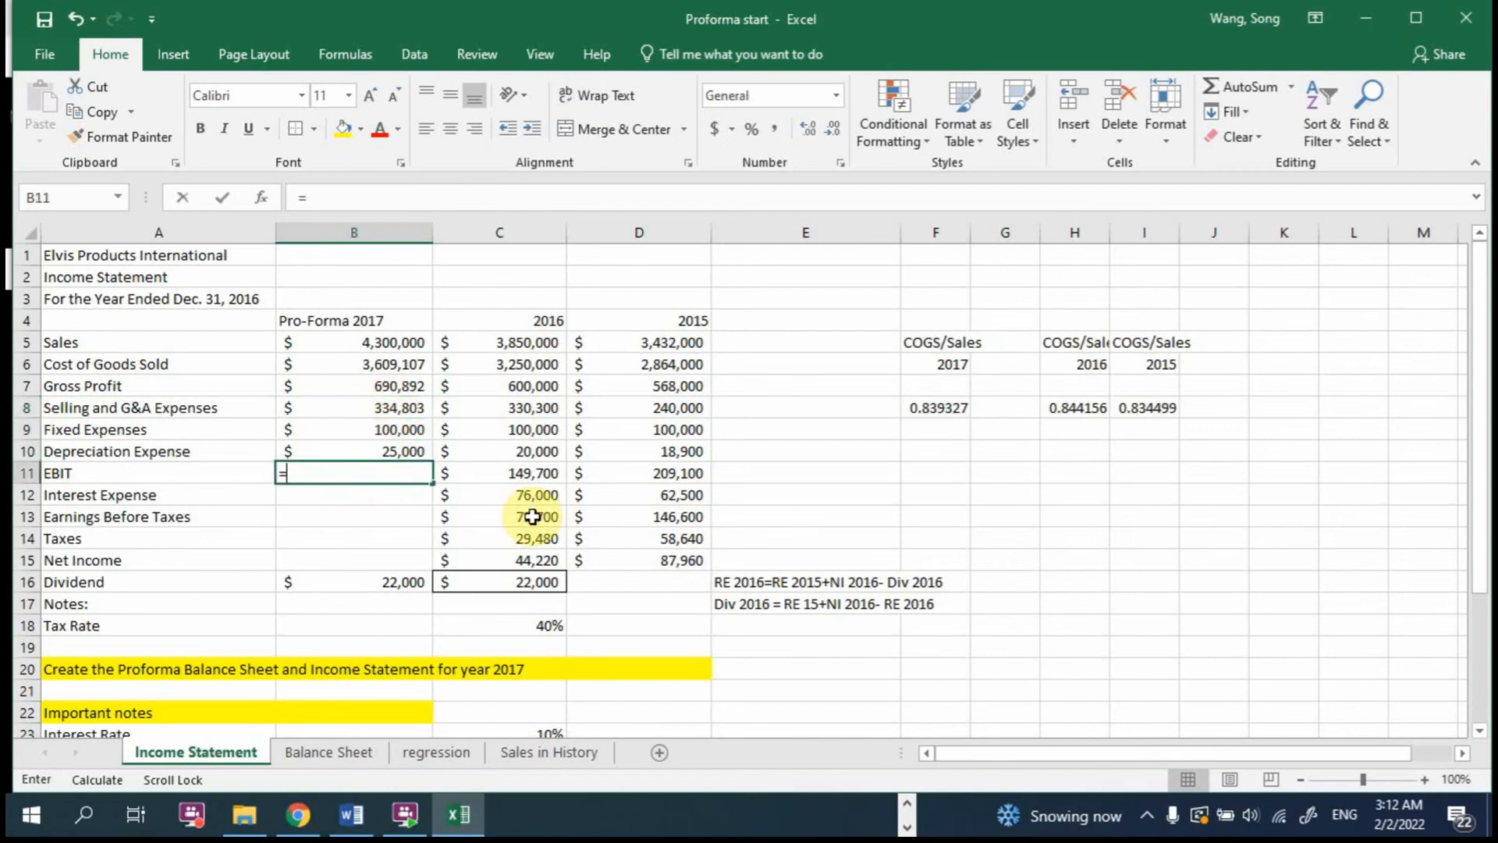
pyautogui.click(394, 385)
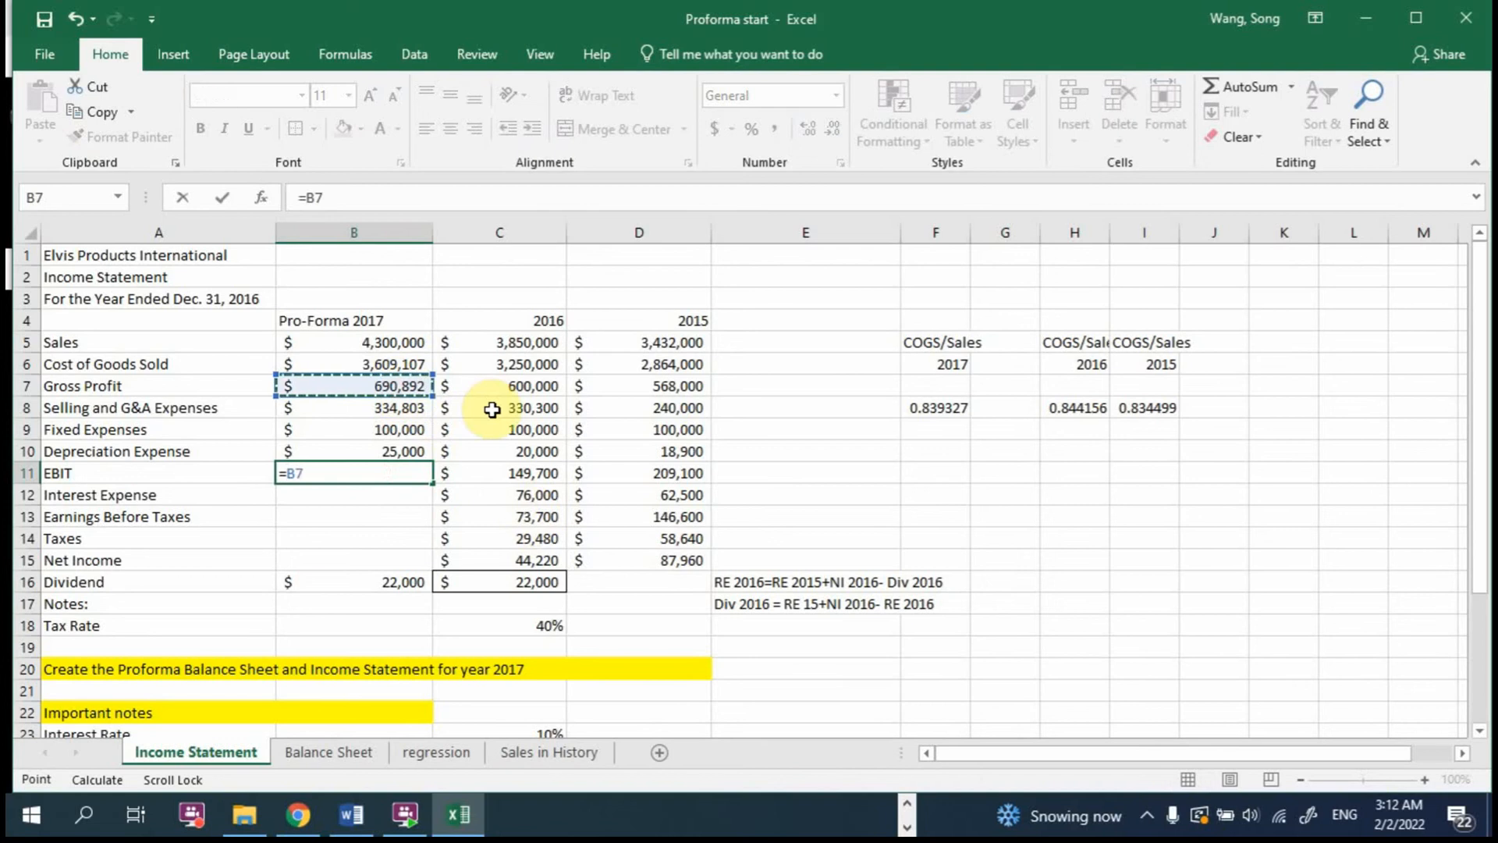
pyautogui.write('-sum(')
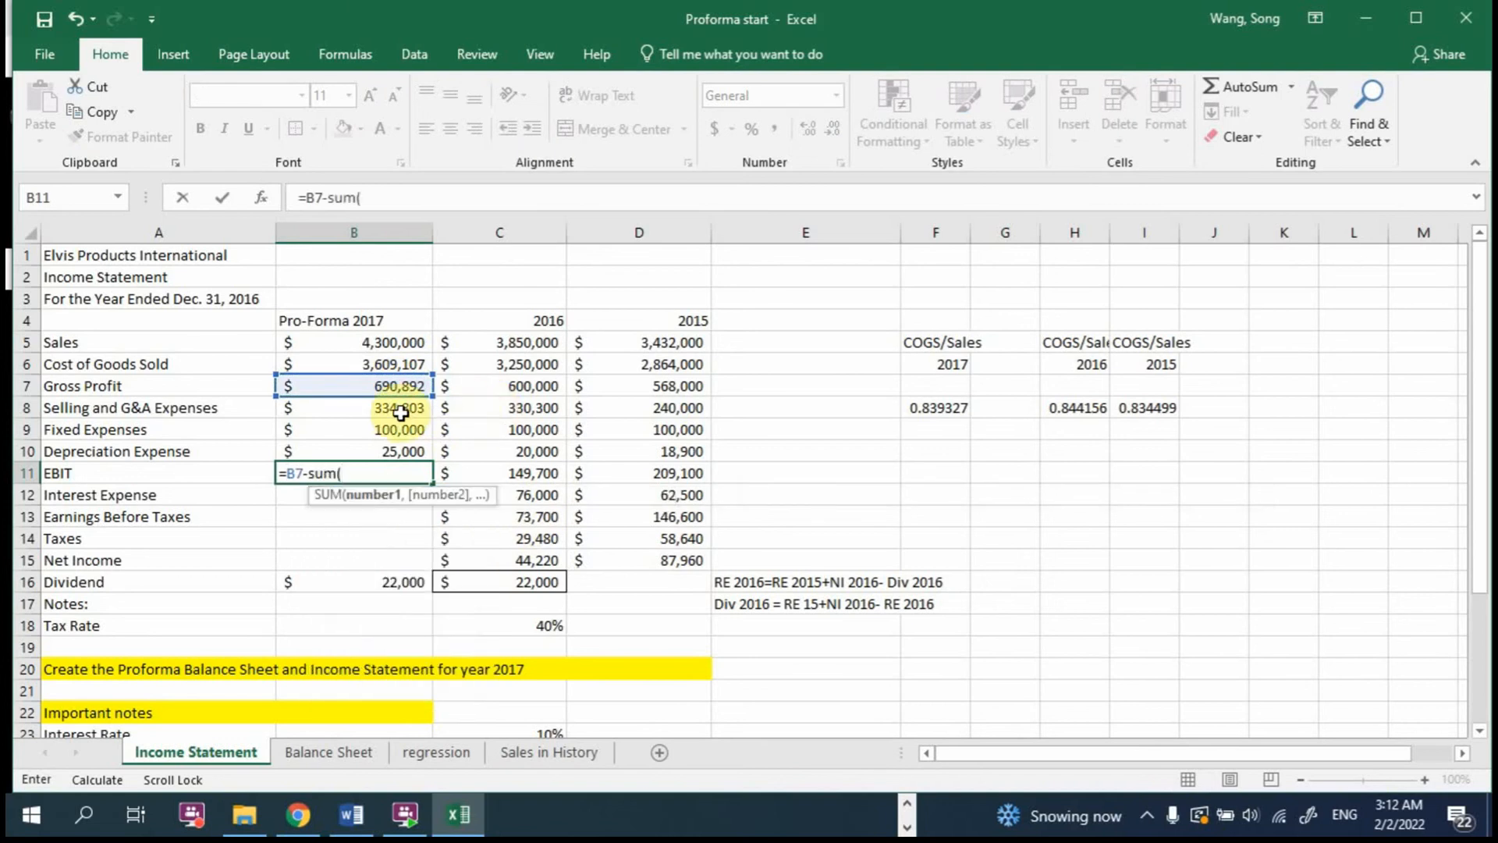
pyautogui.moveTo(400, 407); pyautogui.dragTo(398, 461)
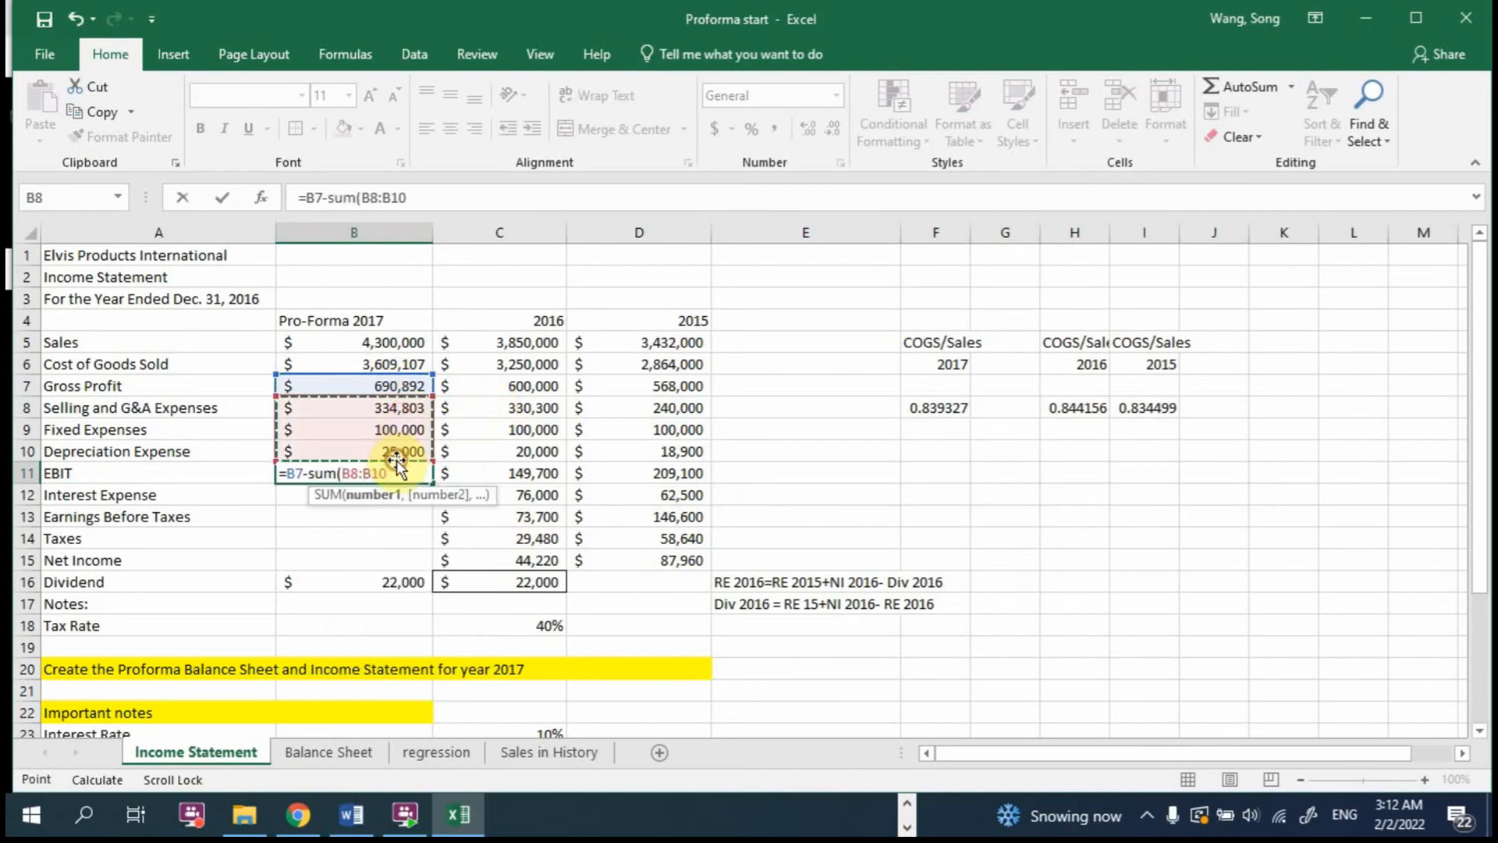
pyautogui.write(')')
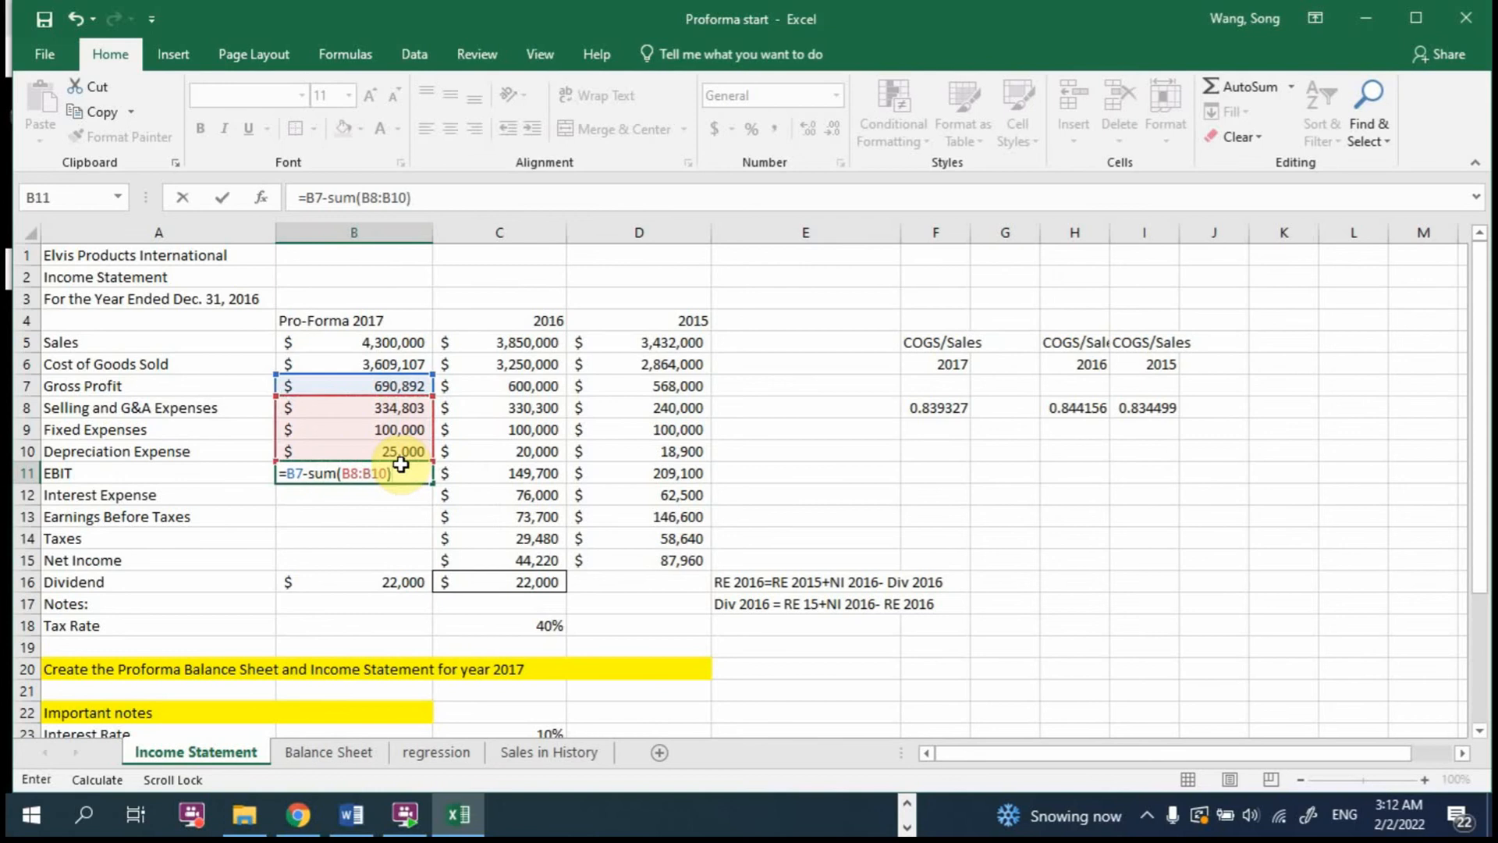
pyautogui.press('Return')
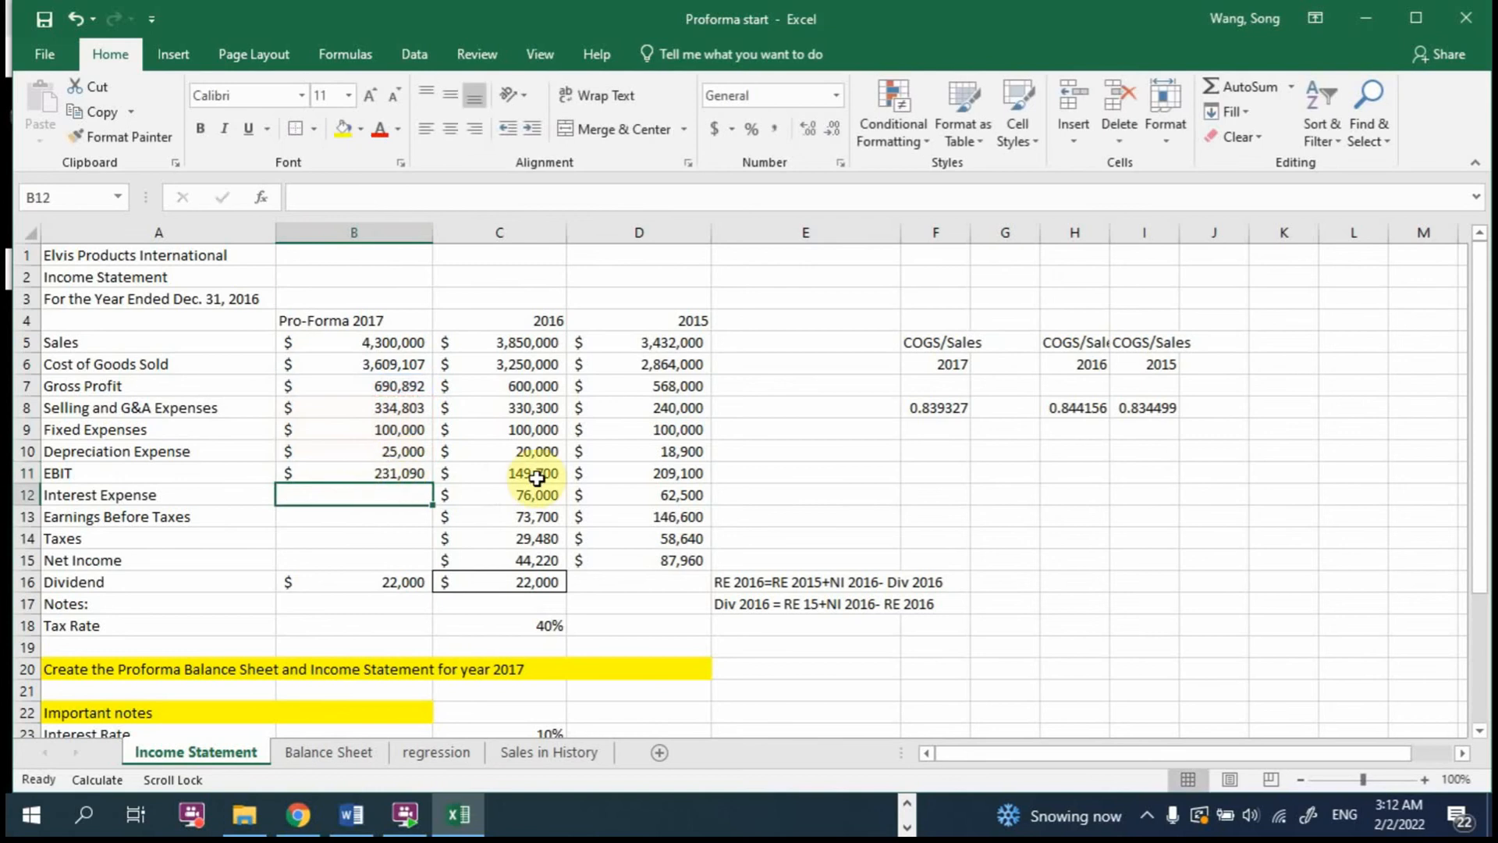
# Step: Calculate the 2017 Interest Expense in B12 with =C23*('Balance Sheet'!B15+'Balance Sheet'!B18), applying the interest rate to short-term notes plus long-term debt
pyautogui.scroll(-2, 367, 501)
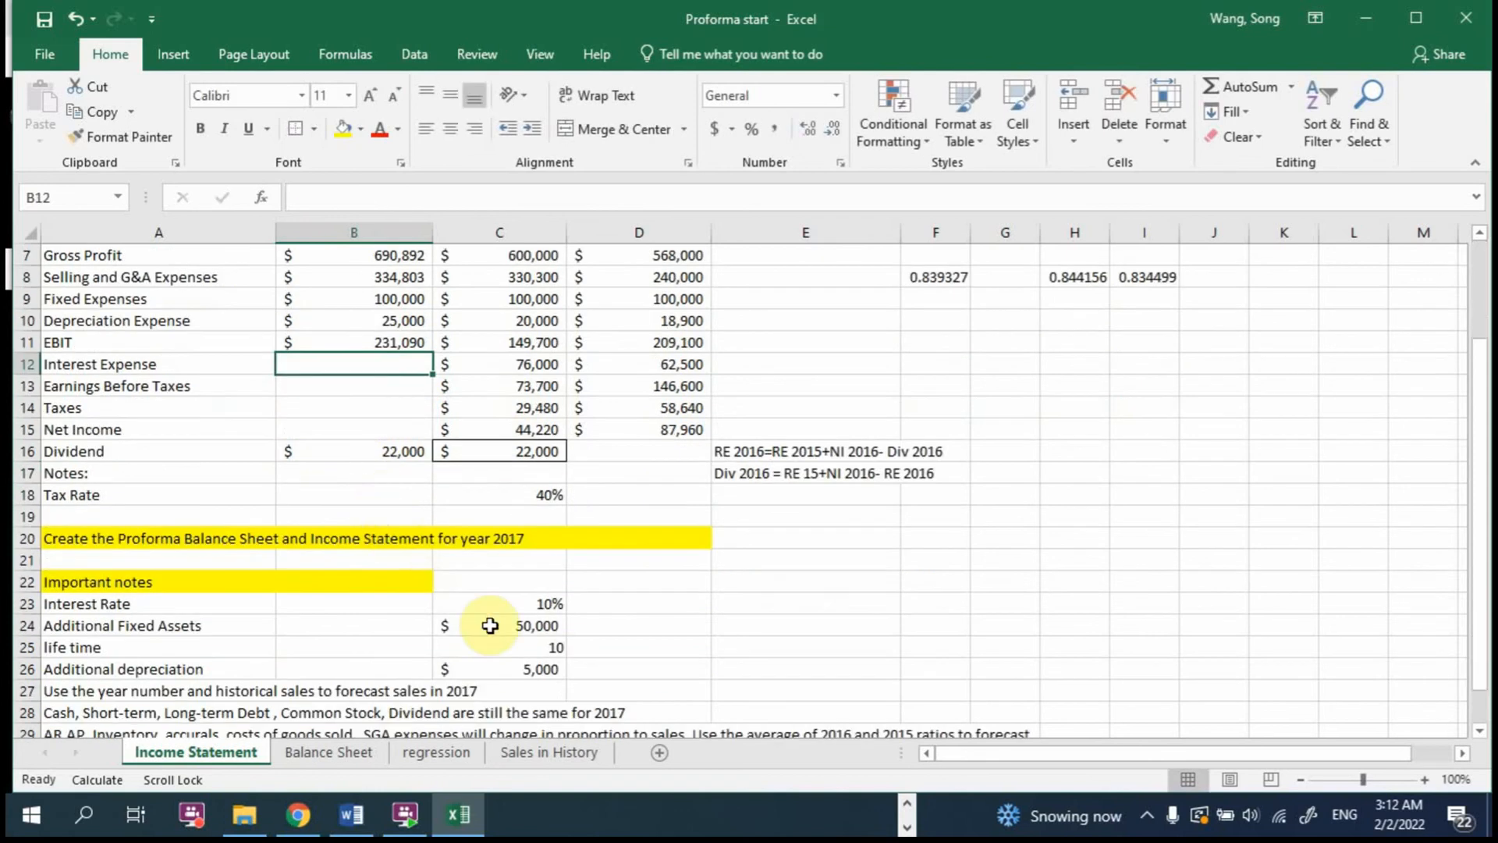
pyautogui.scroll(2, 402, 599)
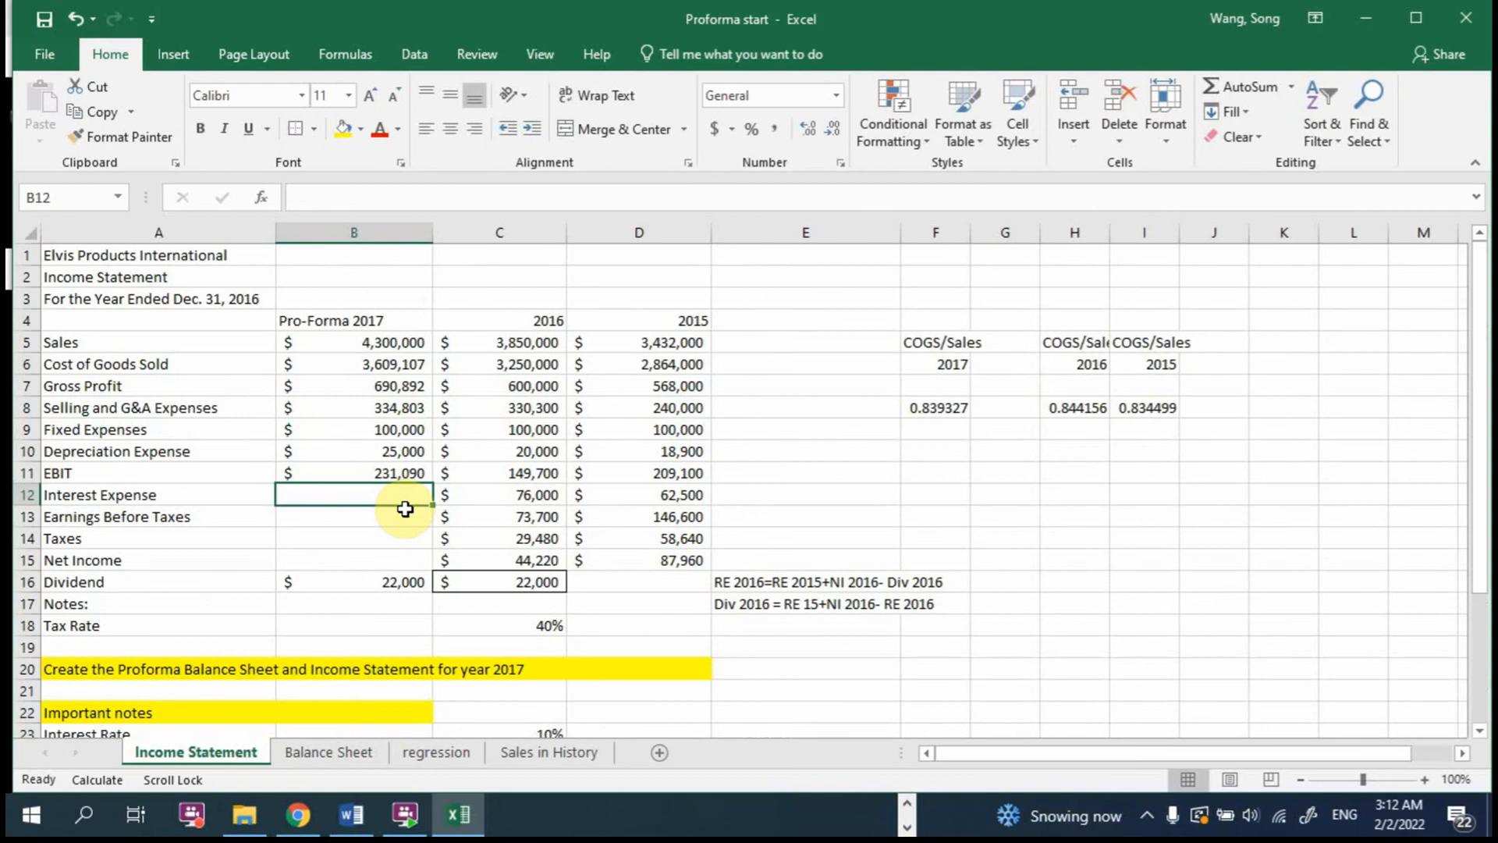
pyautogui.write('=')
pyautogui.scroll(-2, 405, 508)
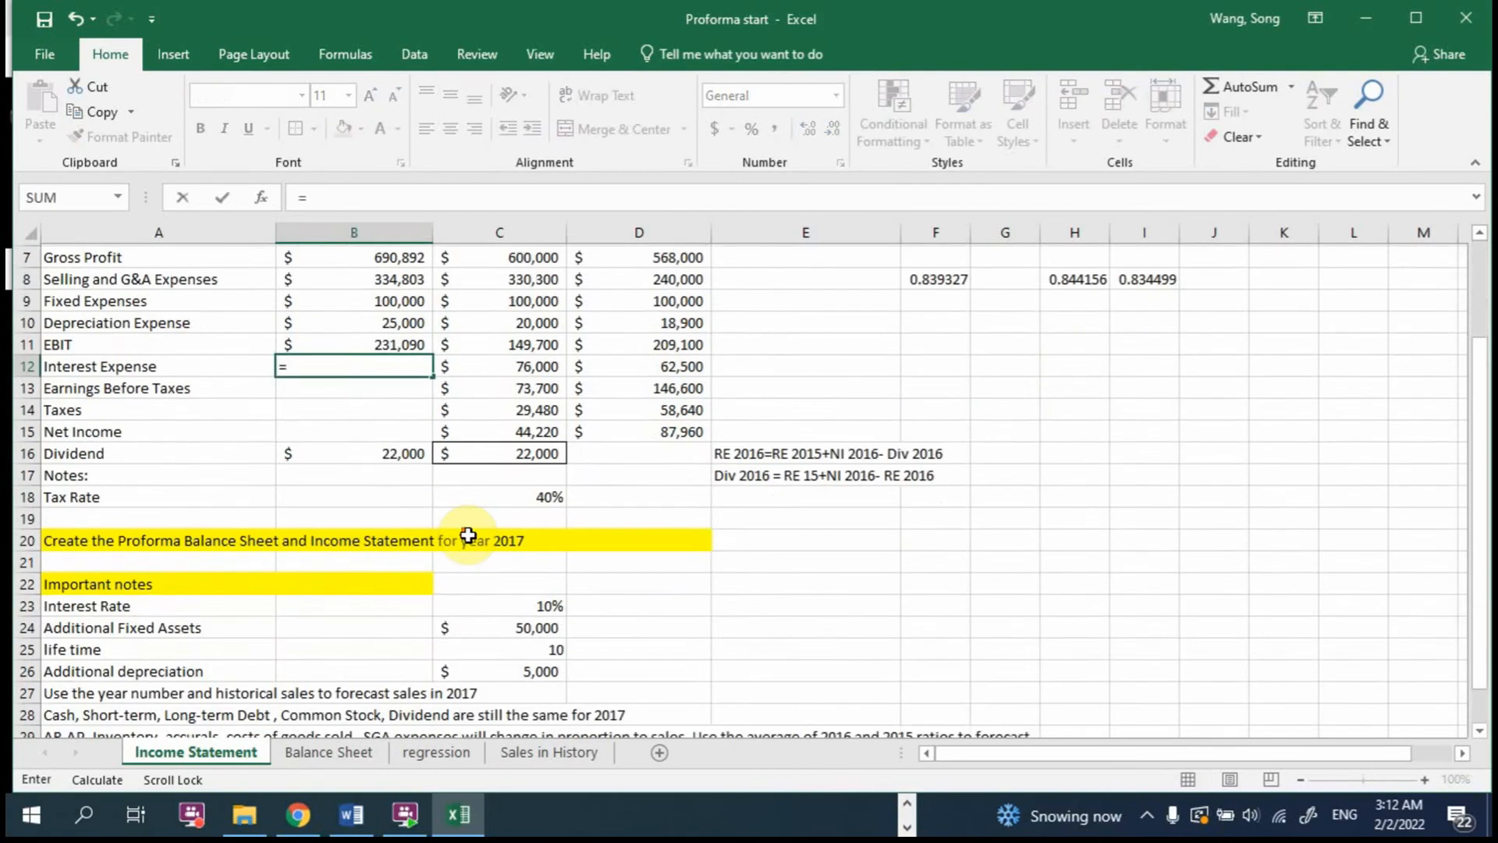
pyautogui.click(540, 606)
pyautogui.write('*')
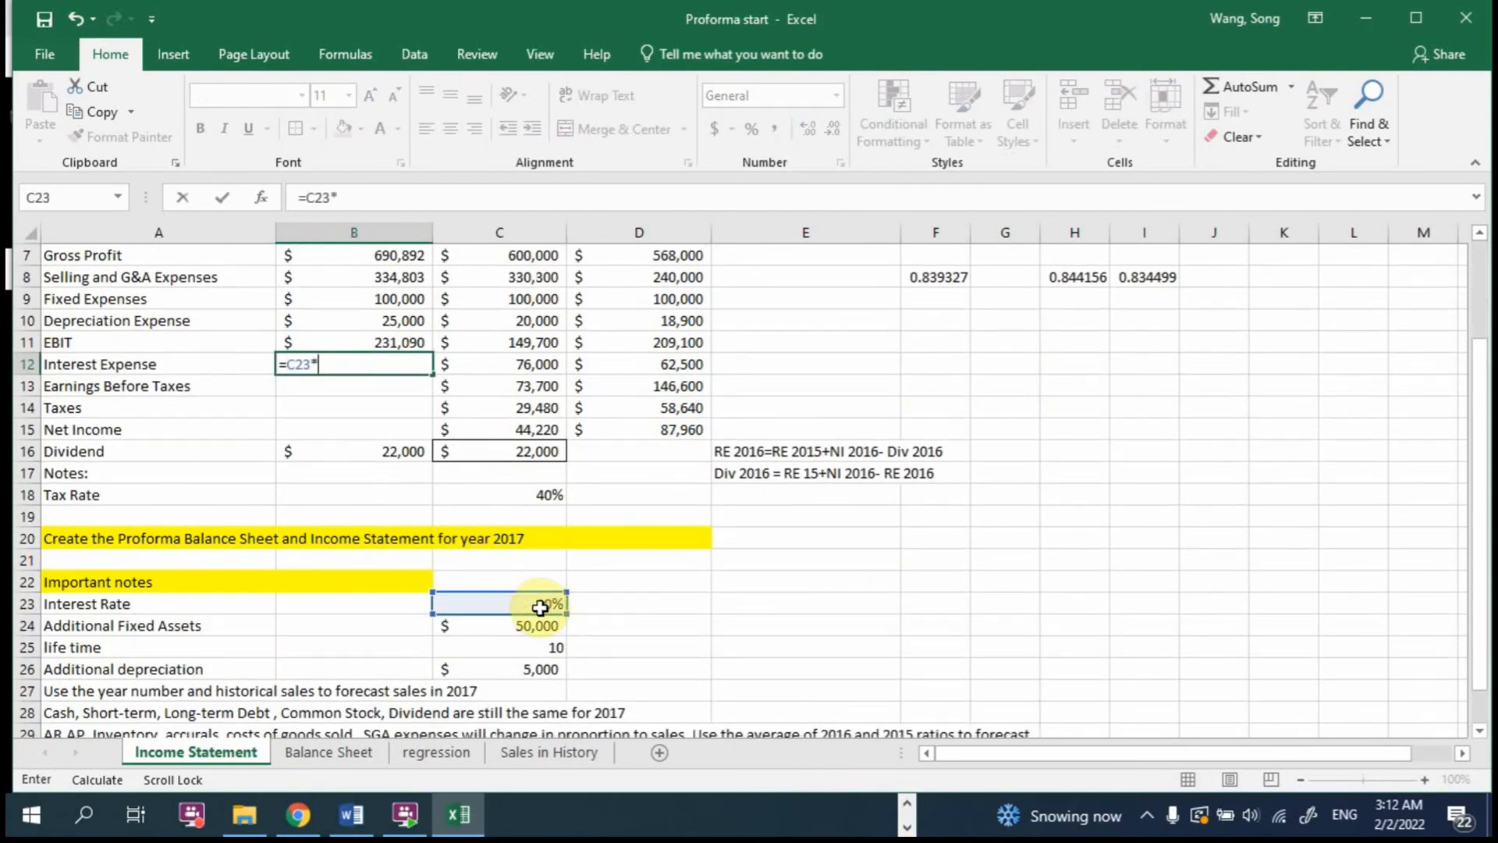
pyautogui.click(360, 754)
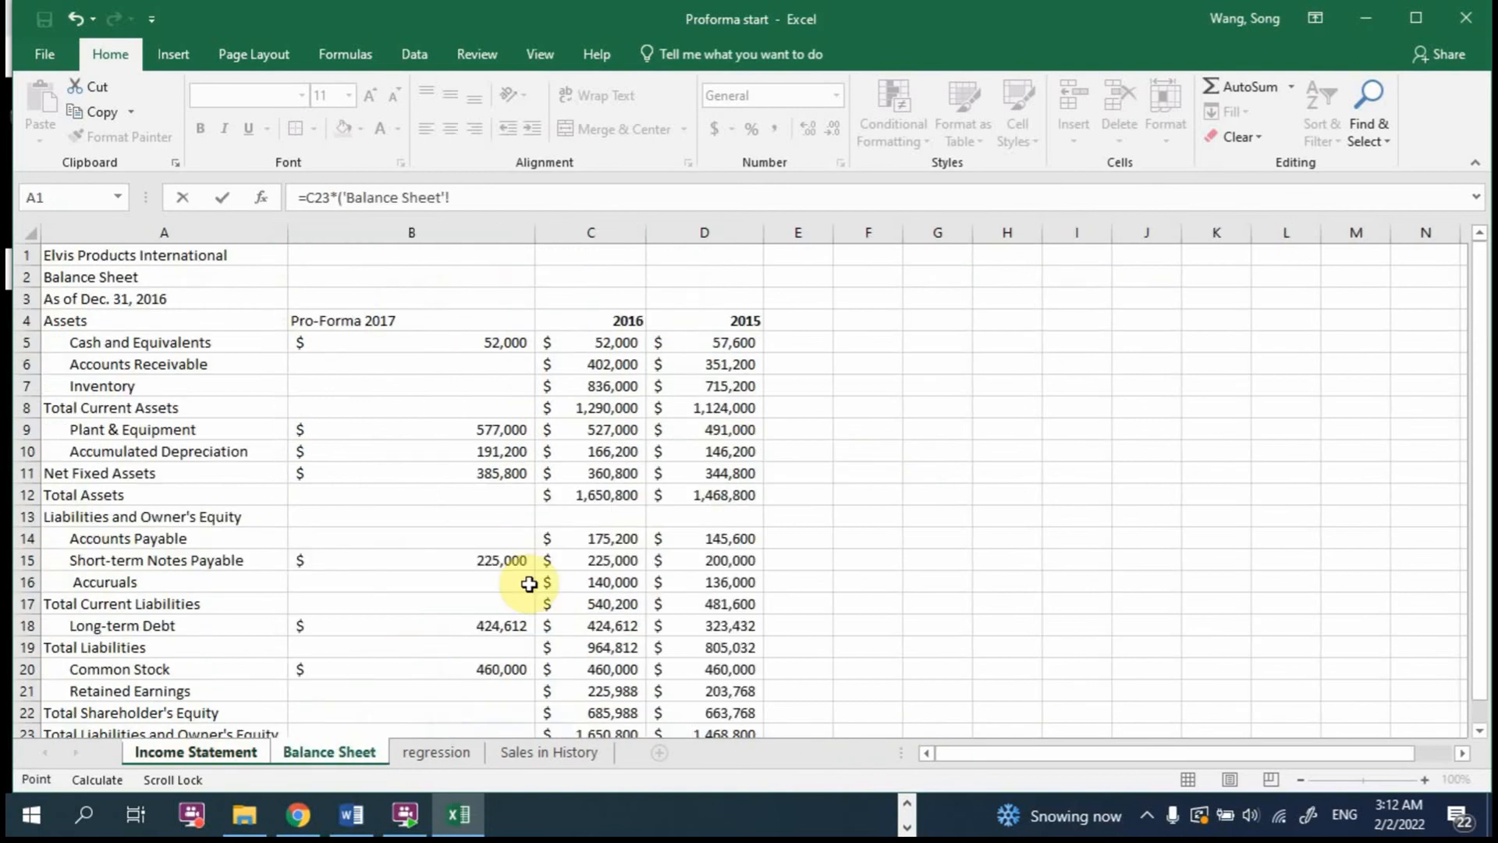
pyautogui.click(484, 559)
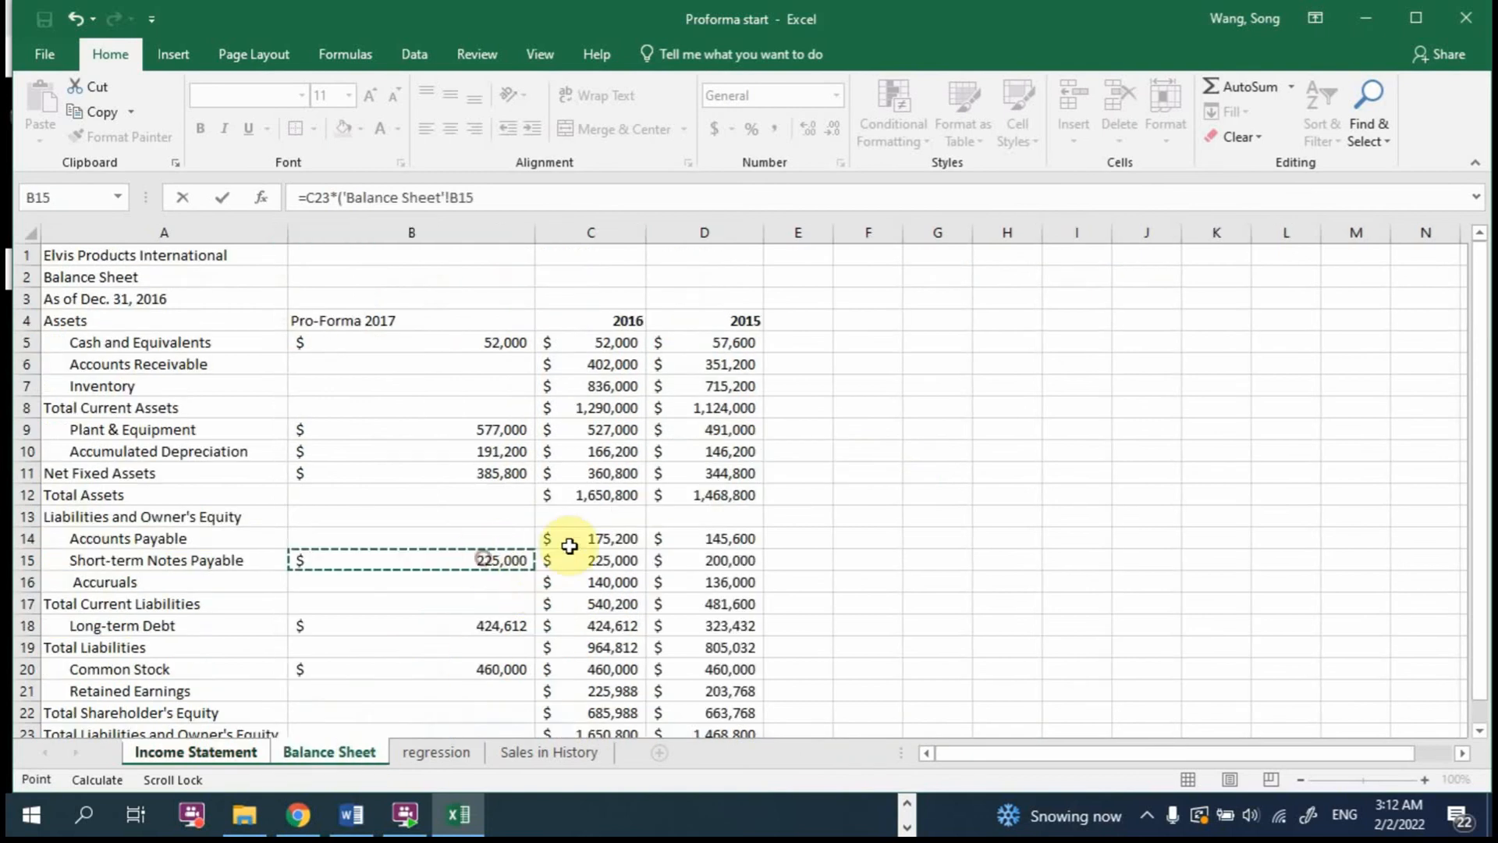
pyautogui.write('+')
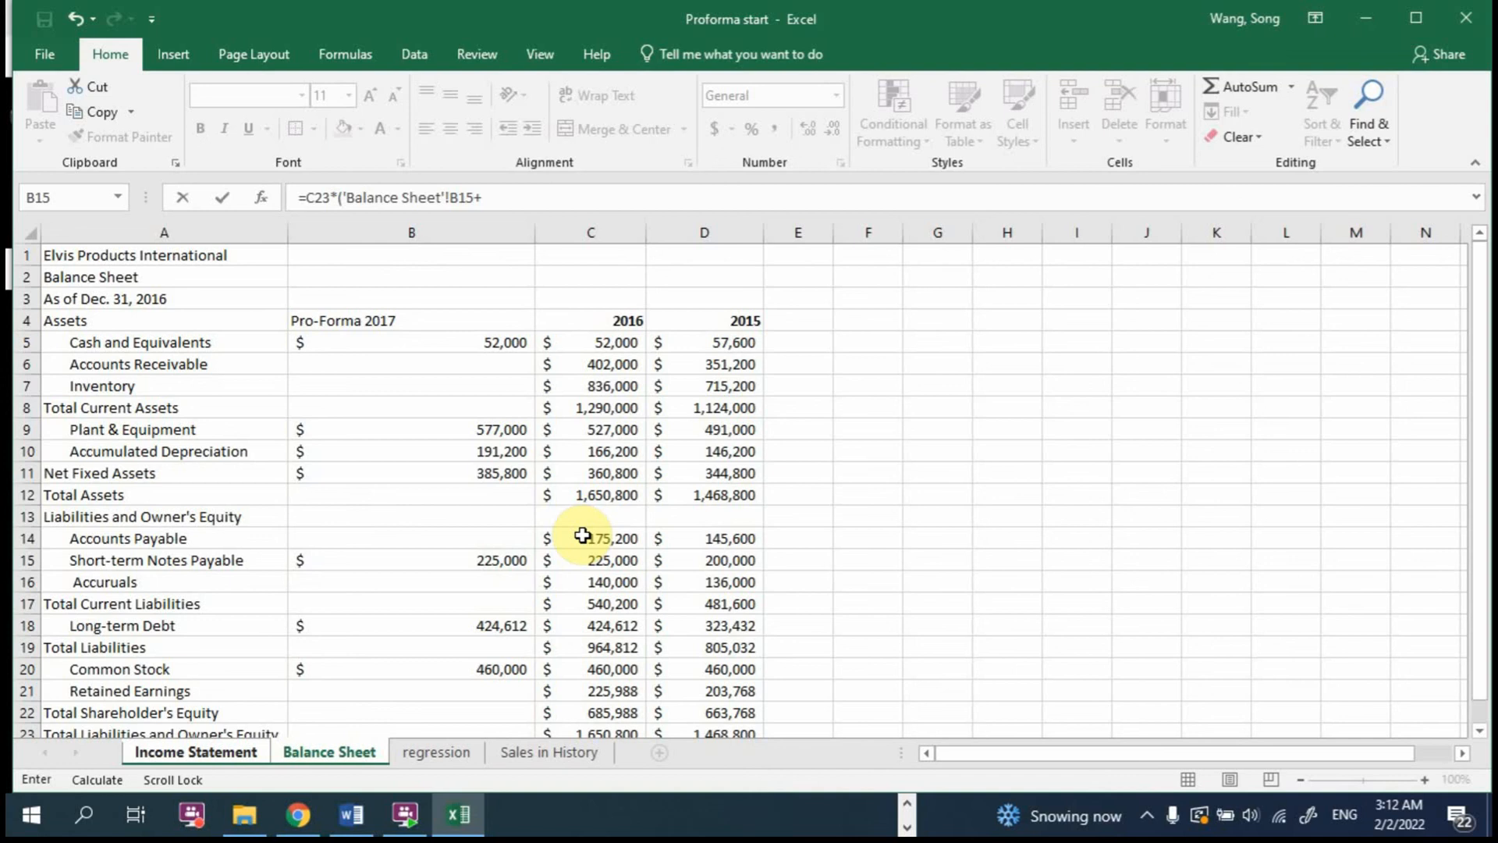
pyautogui.click(468, 624)
pyautogui.click(650, 201)
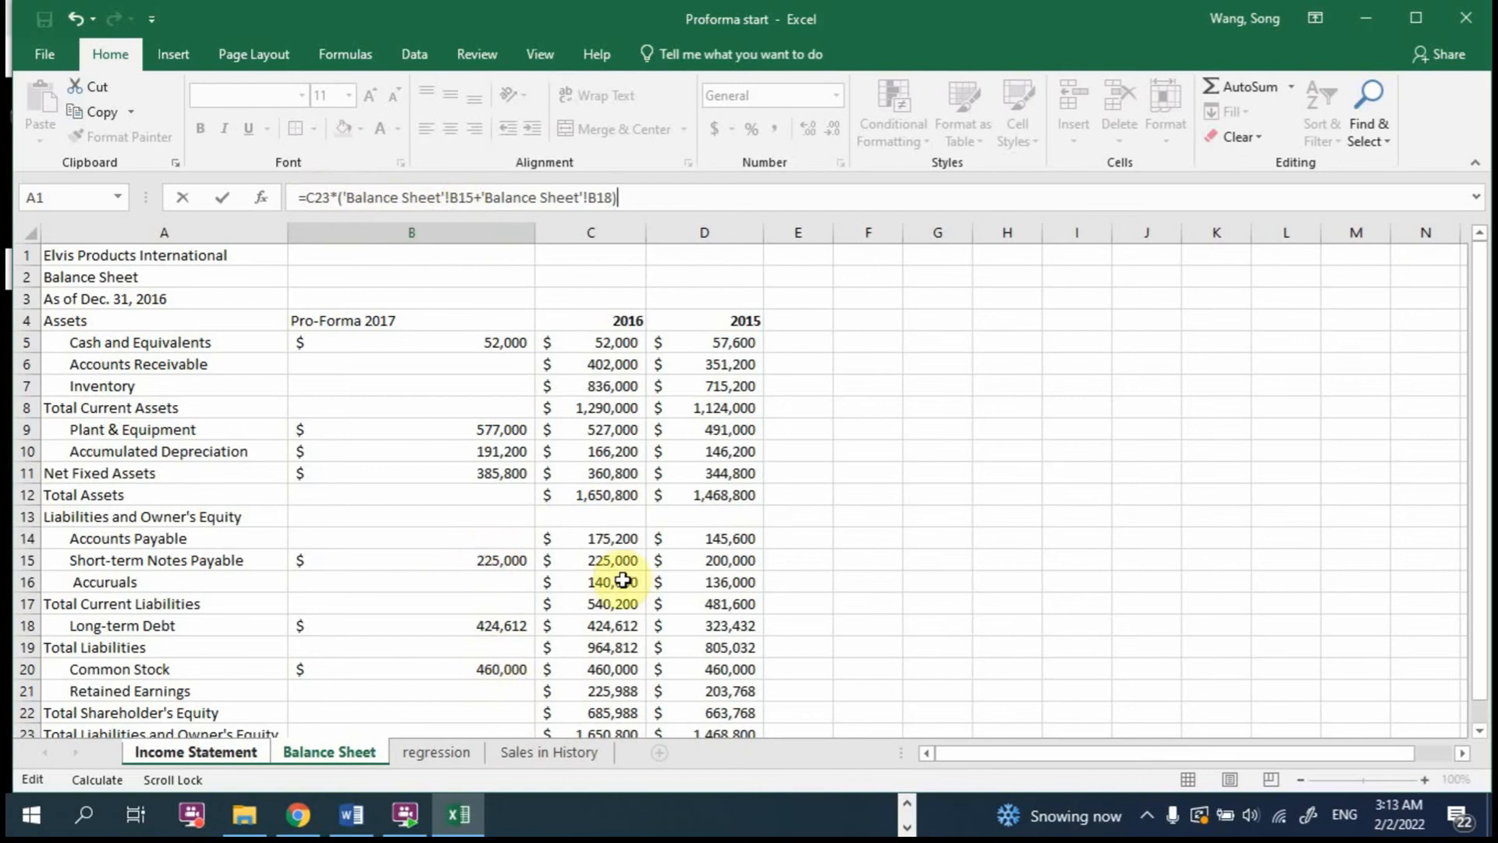
pyautogui.press('Return')
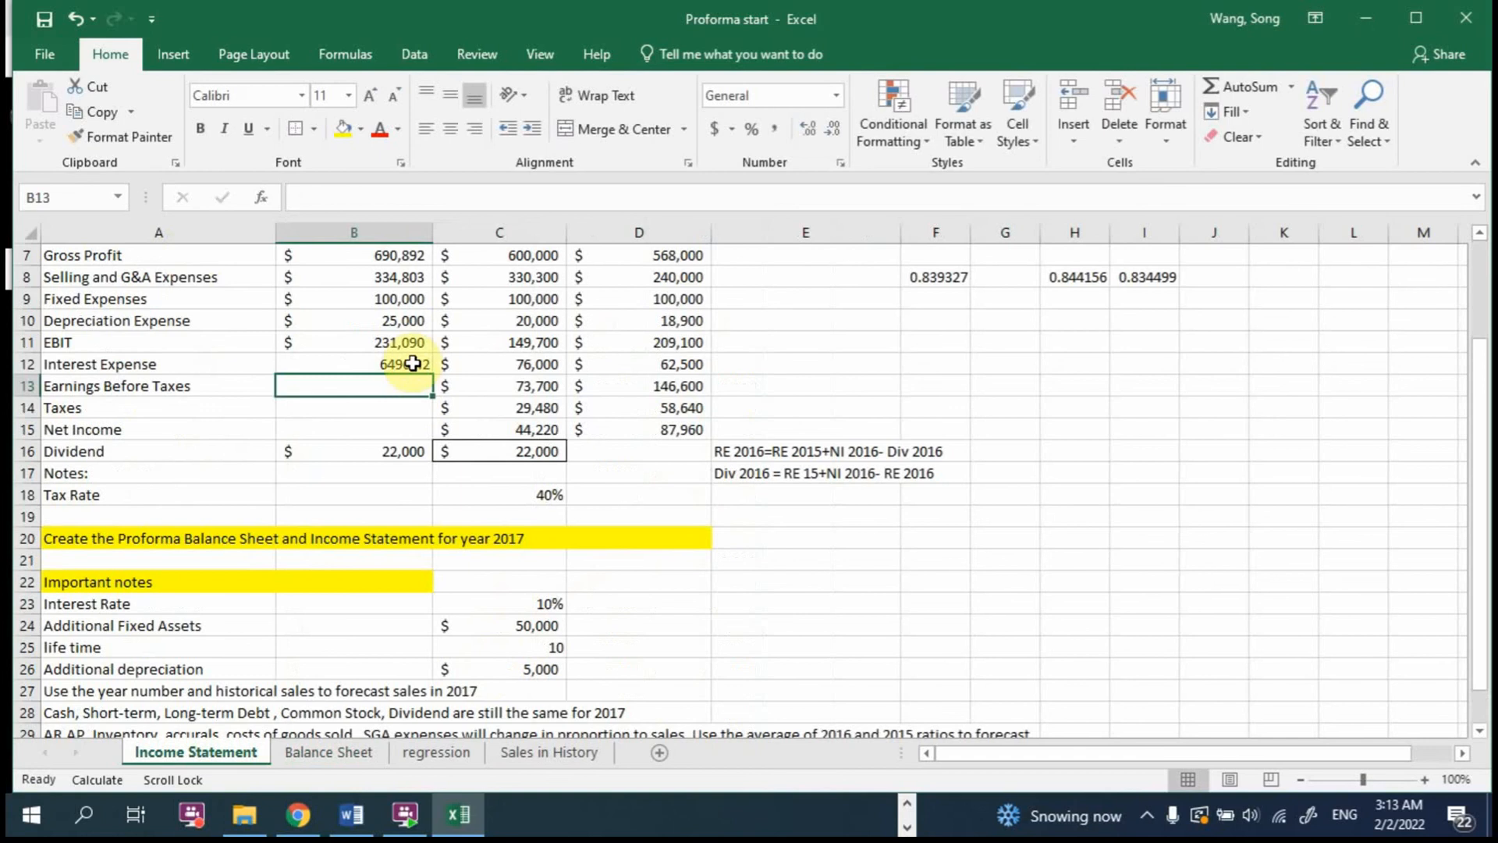
# Step: Copy the currency formatting of the 2017 Depreciation Expense in B10 onto B11:B16 with Format Painter
pyautogui.click(390, 312)
pyautogui.click(121, 137)
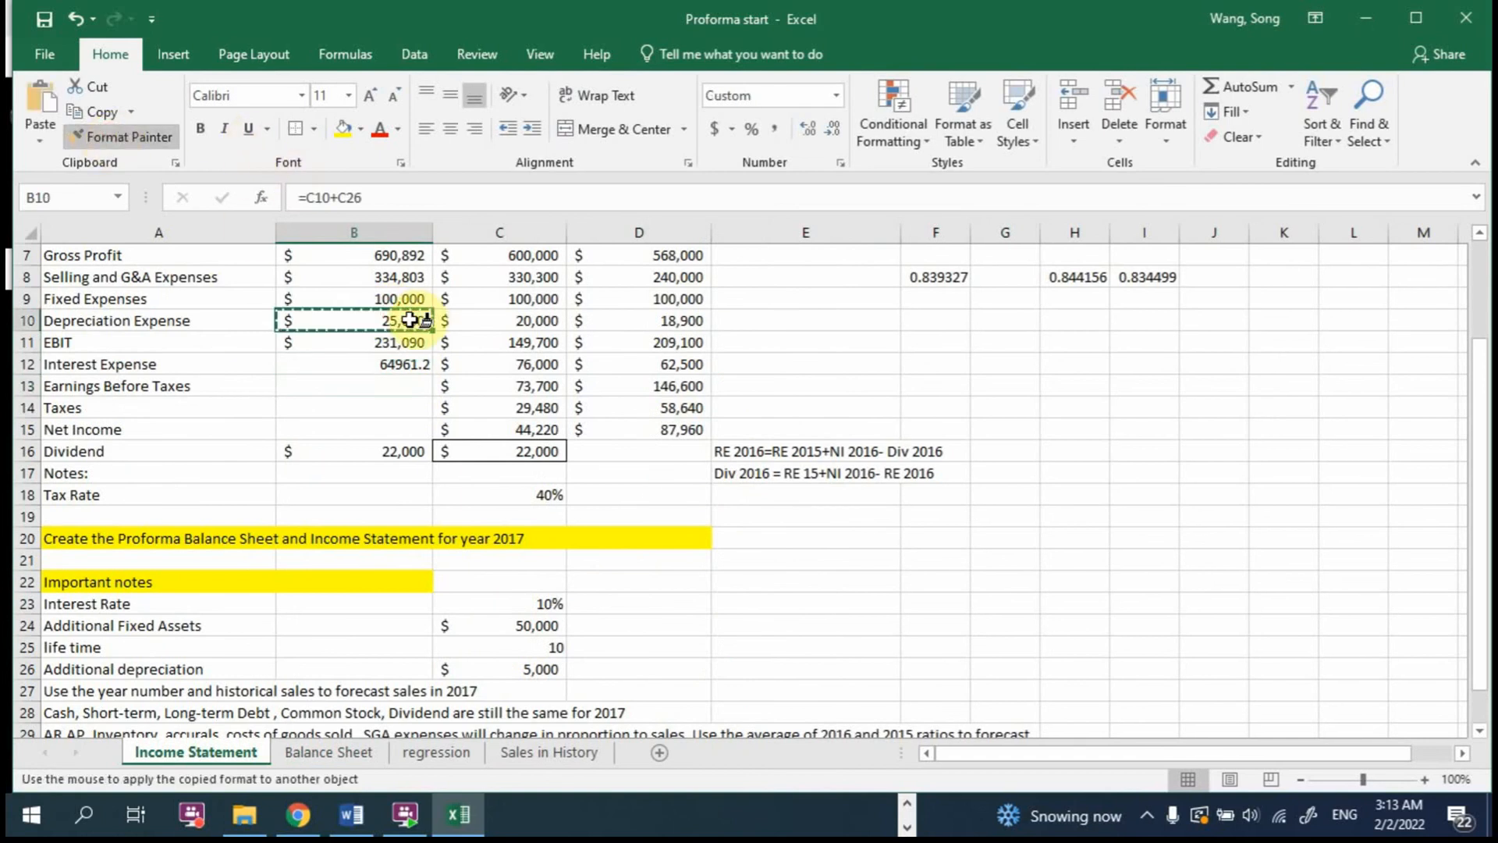
pyautogui.click(393, 343)
pyautogui.moveTo(393, 343); pyautogui.dragTo(395, 452)
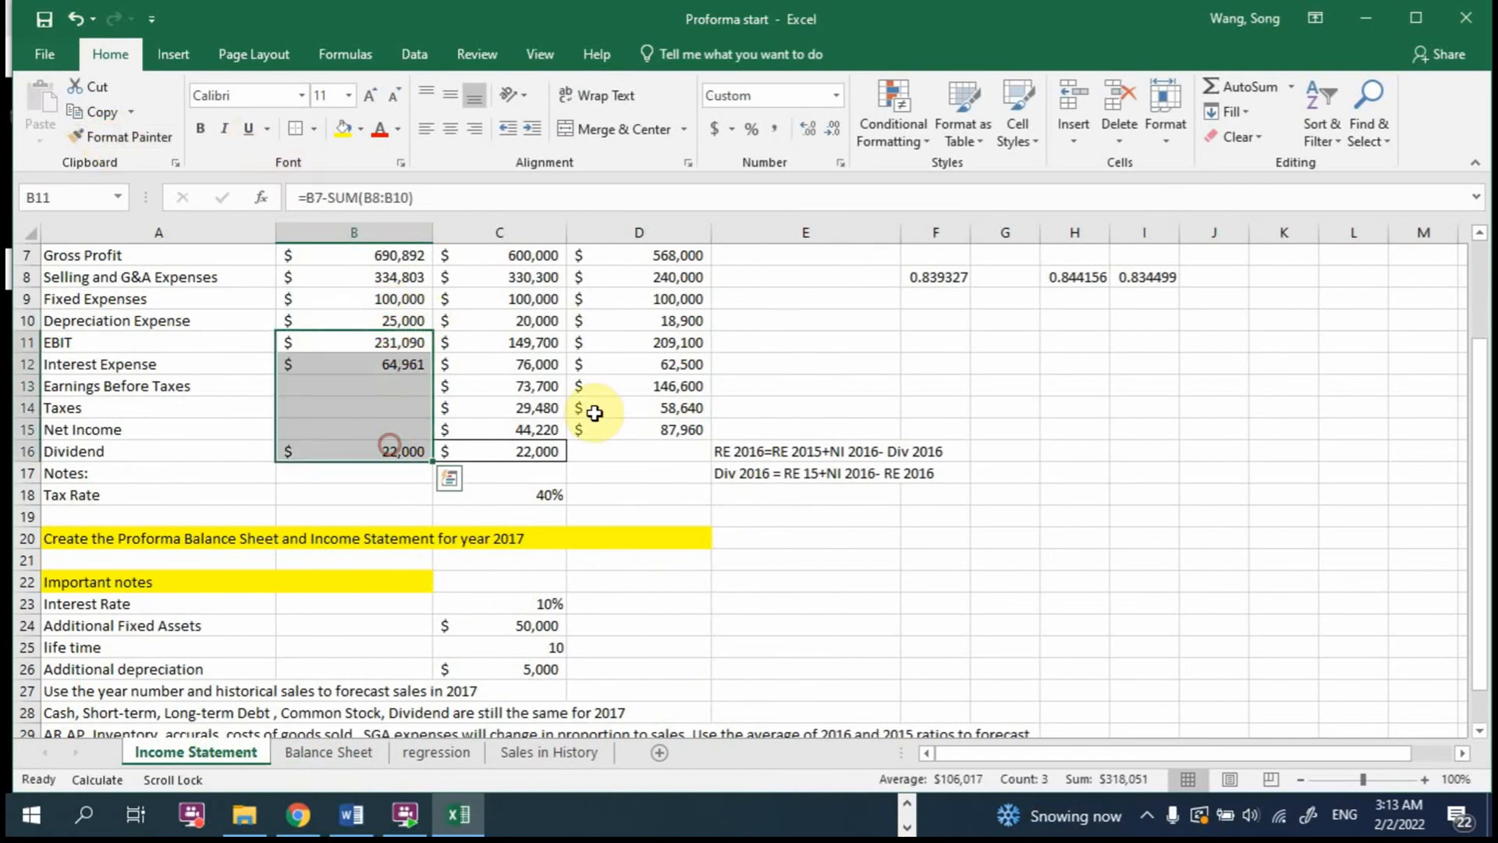
# Step: Calculate the 2017 Earnings Before Taxes in B13 as EBIT minus Interest Expense with =B11-B12
pyautogui.click(377, 368)
pyautogui.doubleClick(387, 365)
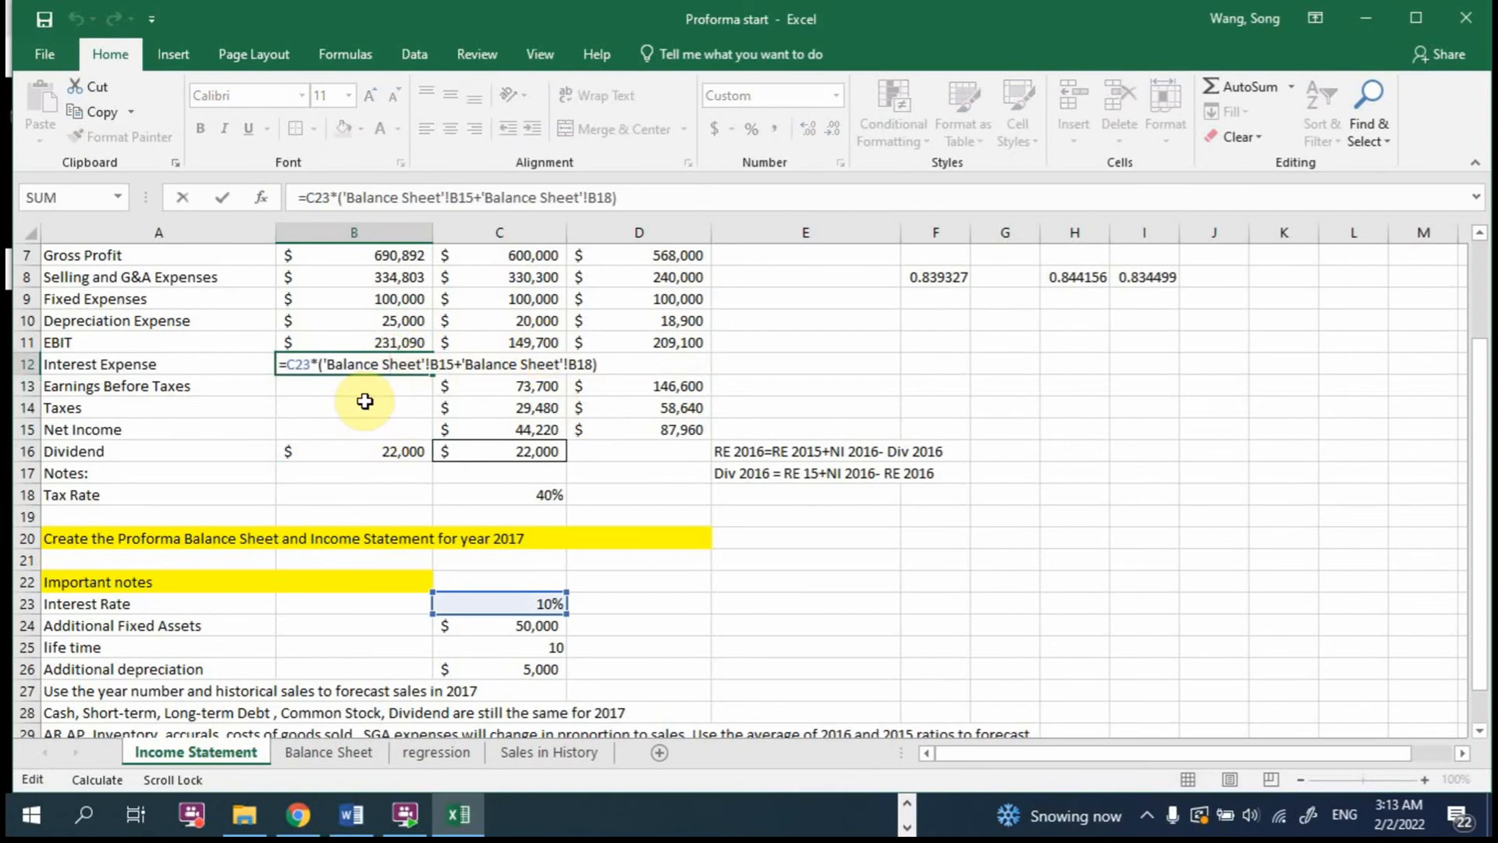
pyautogui.click(361, 384)
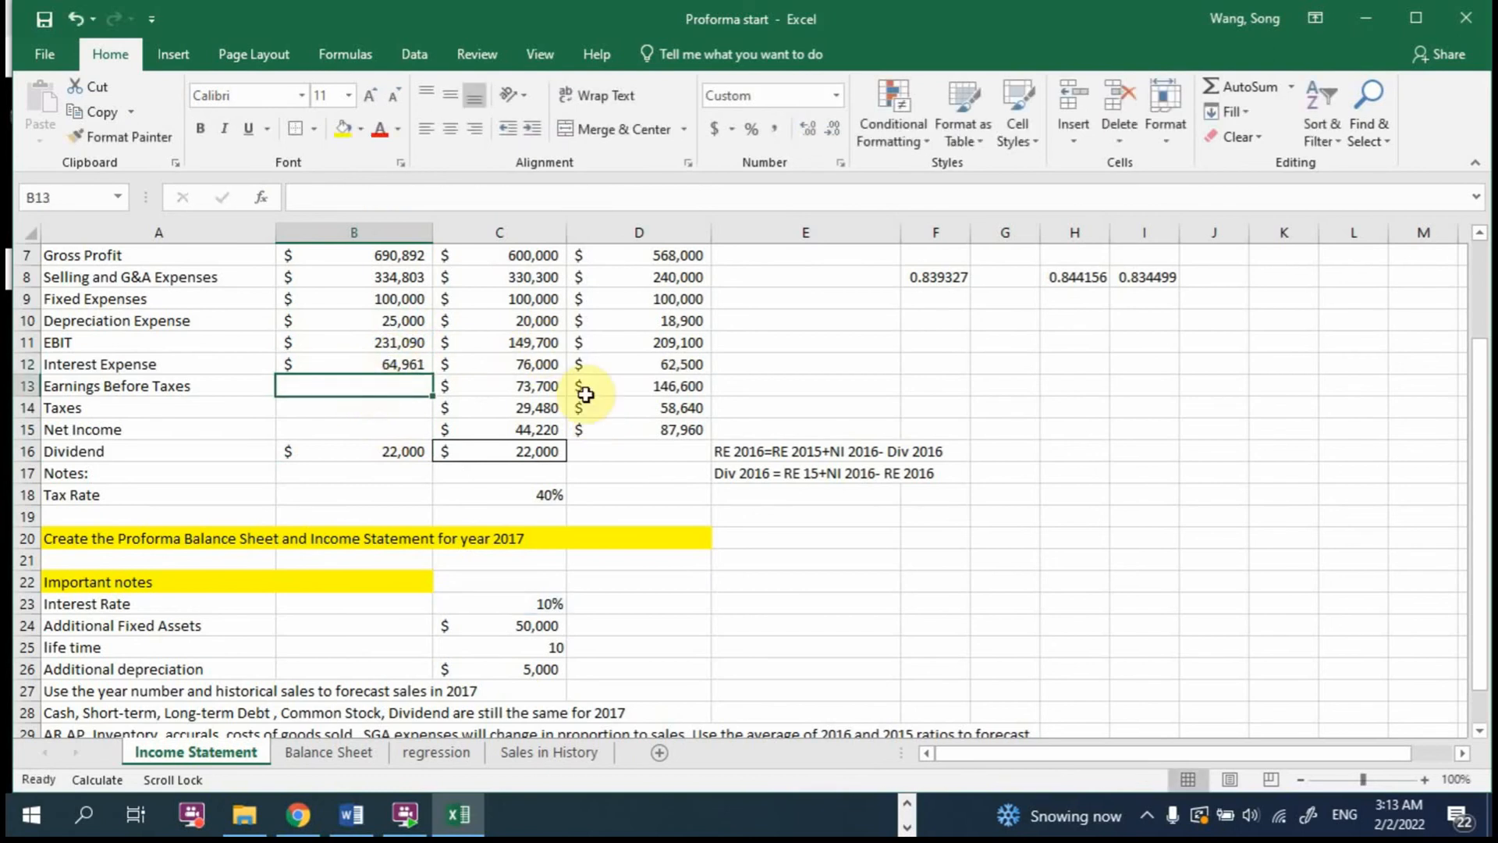
pyautogui.write('=')
pyautogui.click(392, 341)
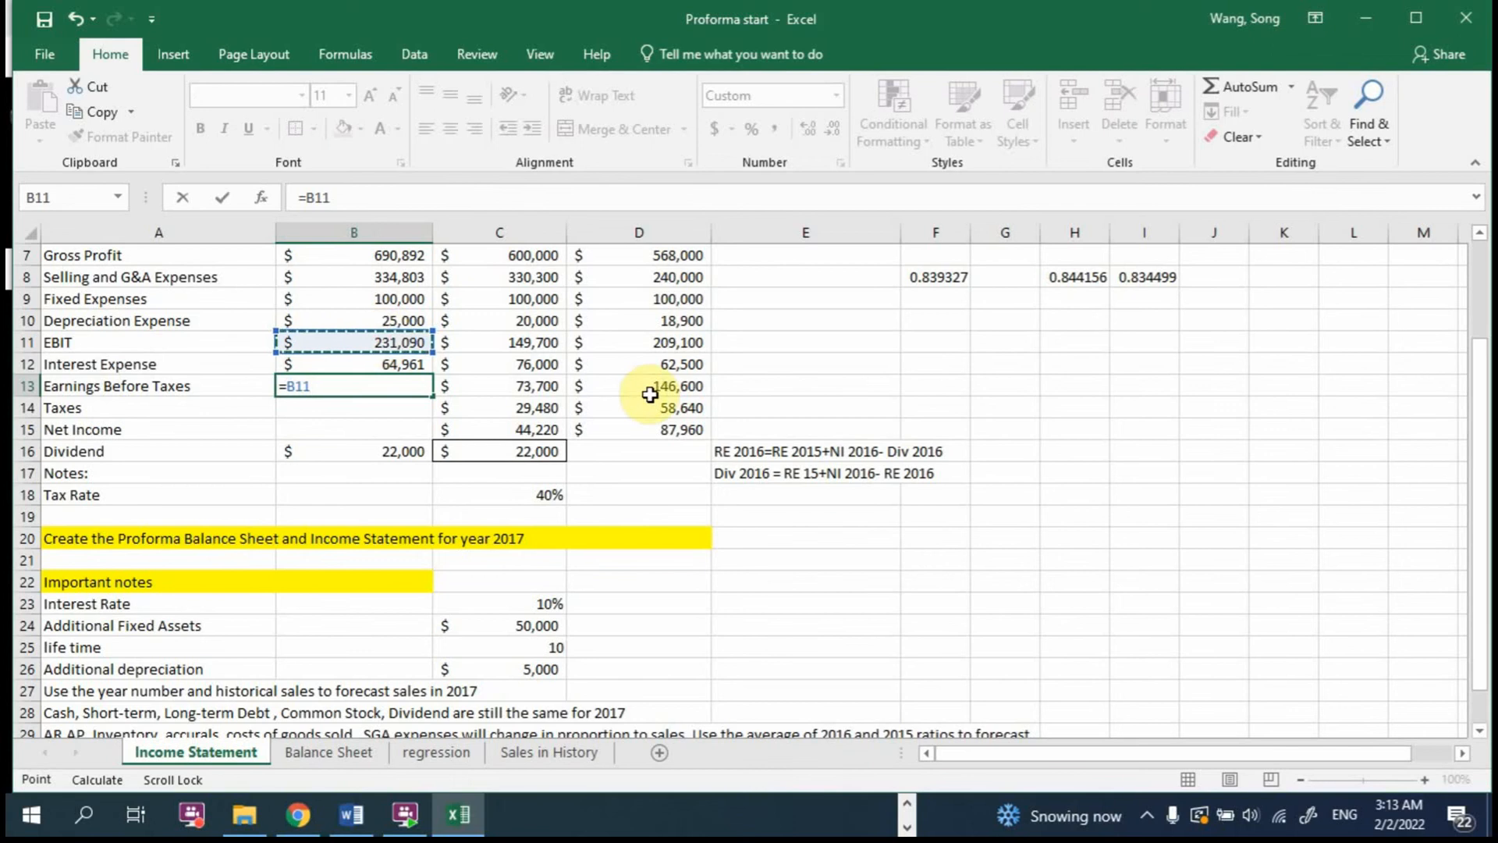
pyautogui.write('-')
pyautogui.click(390, 365)
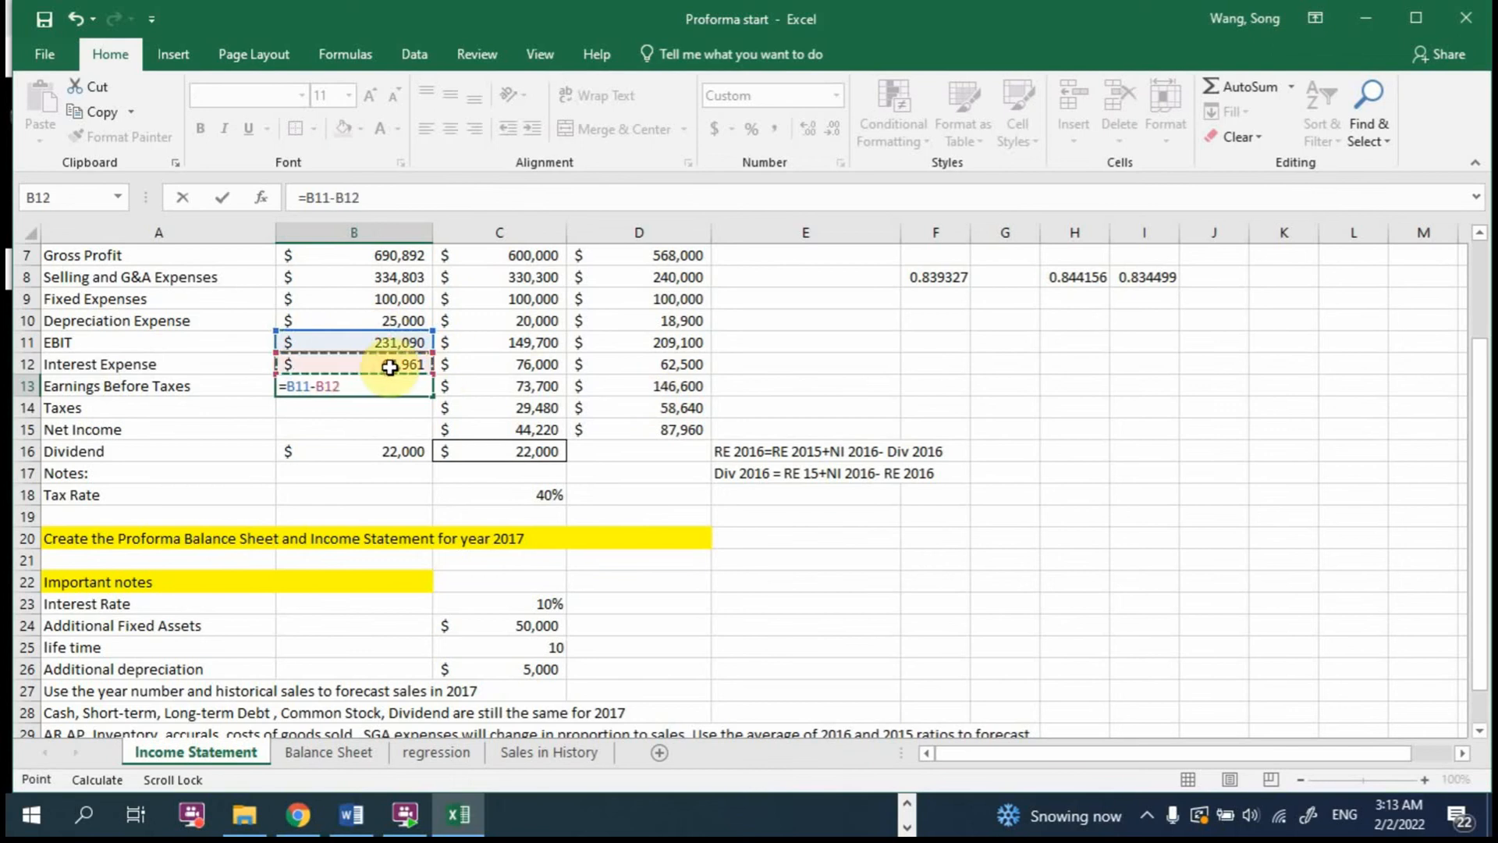
pyautogui.press('Return')
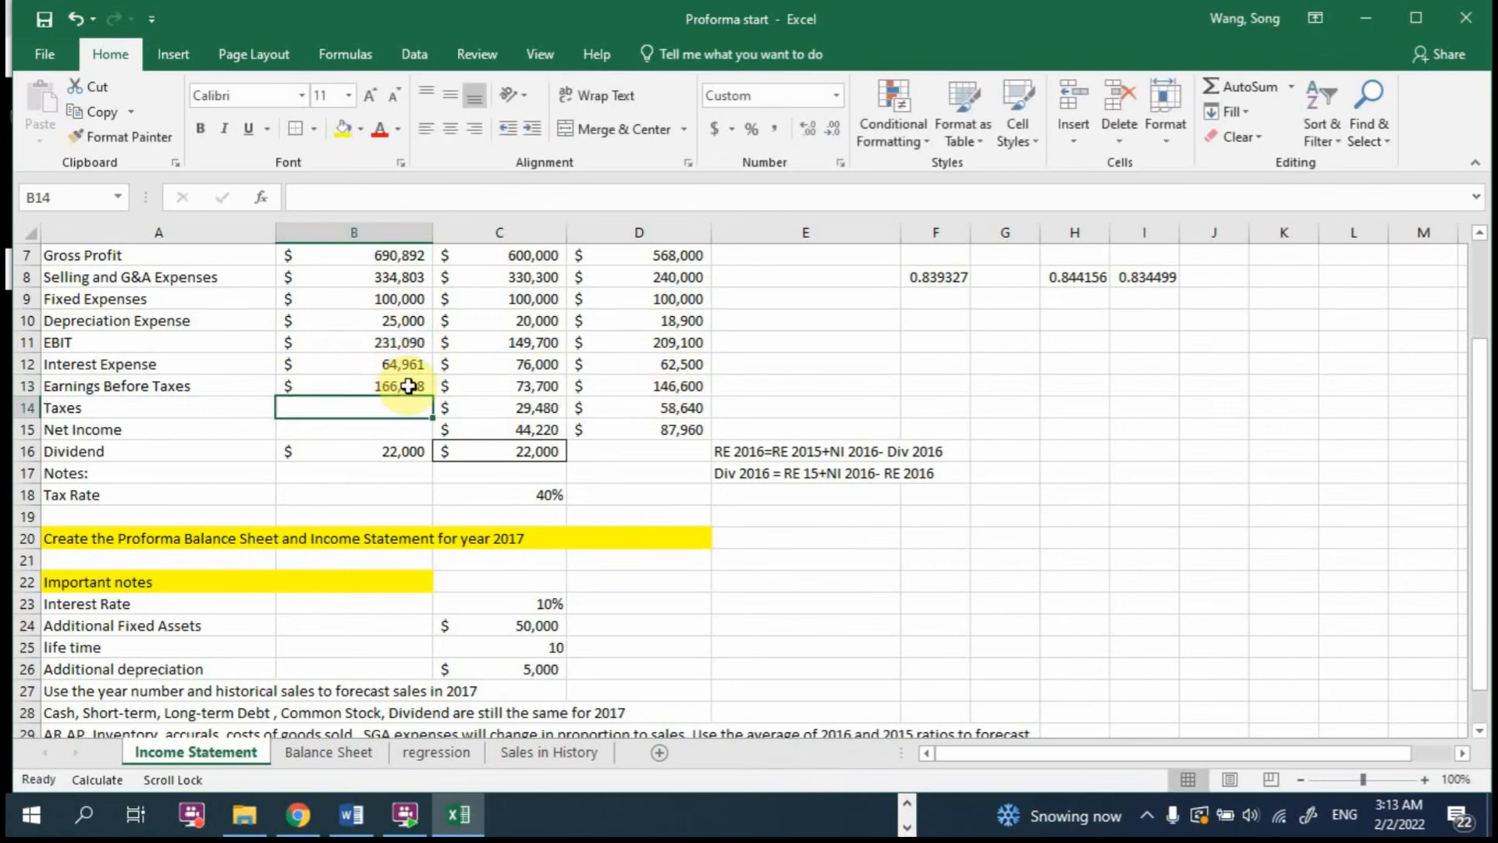
# Step: Calculate the 2017 Taxes in B14 with =B13*C18, applying the tax rate to Earnings Before Taxes, and format the cell without decimals
pyautogui.write('=')
pyautogui.click(408, 386)
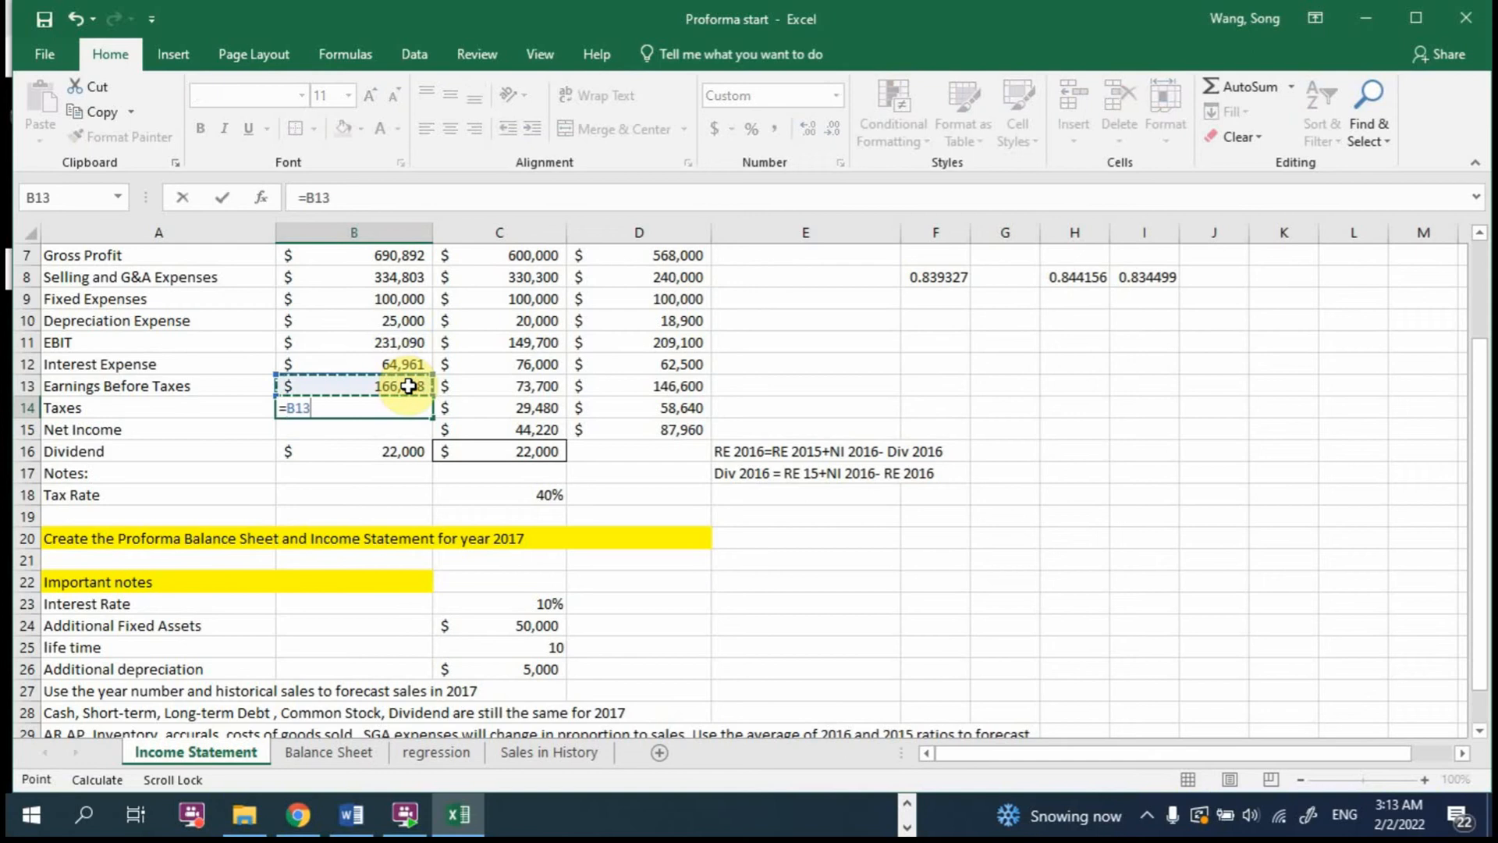
pyautogui.write('*')
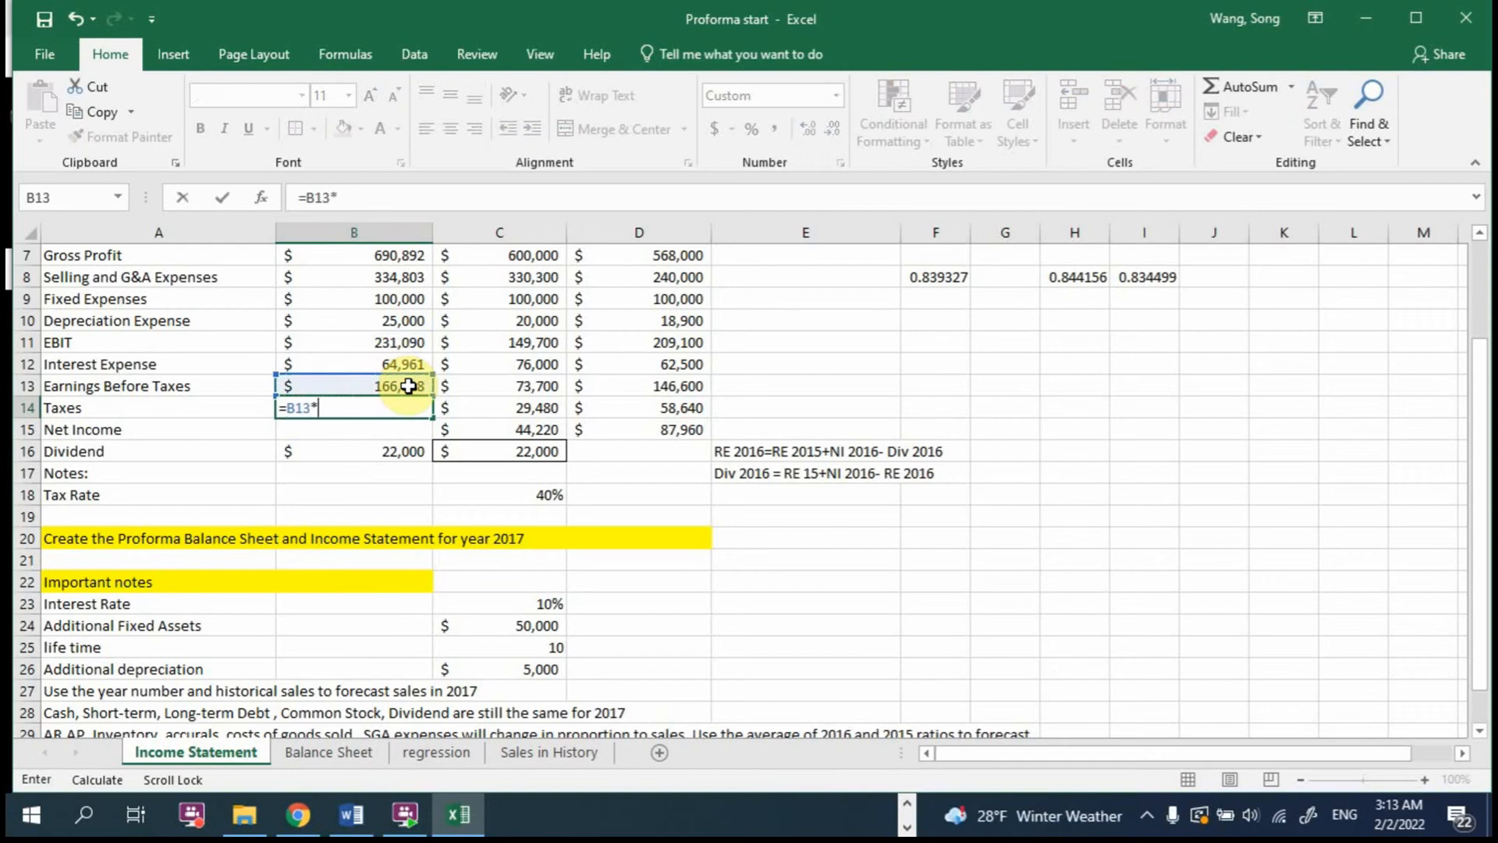
pyautogui.click(510, 496)
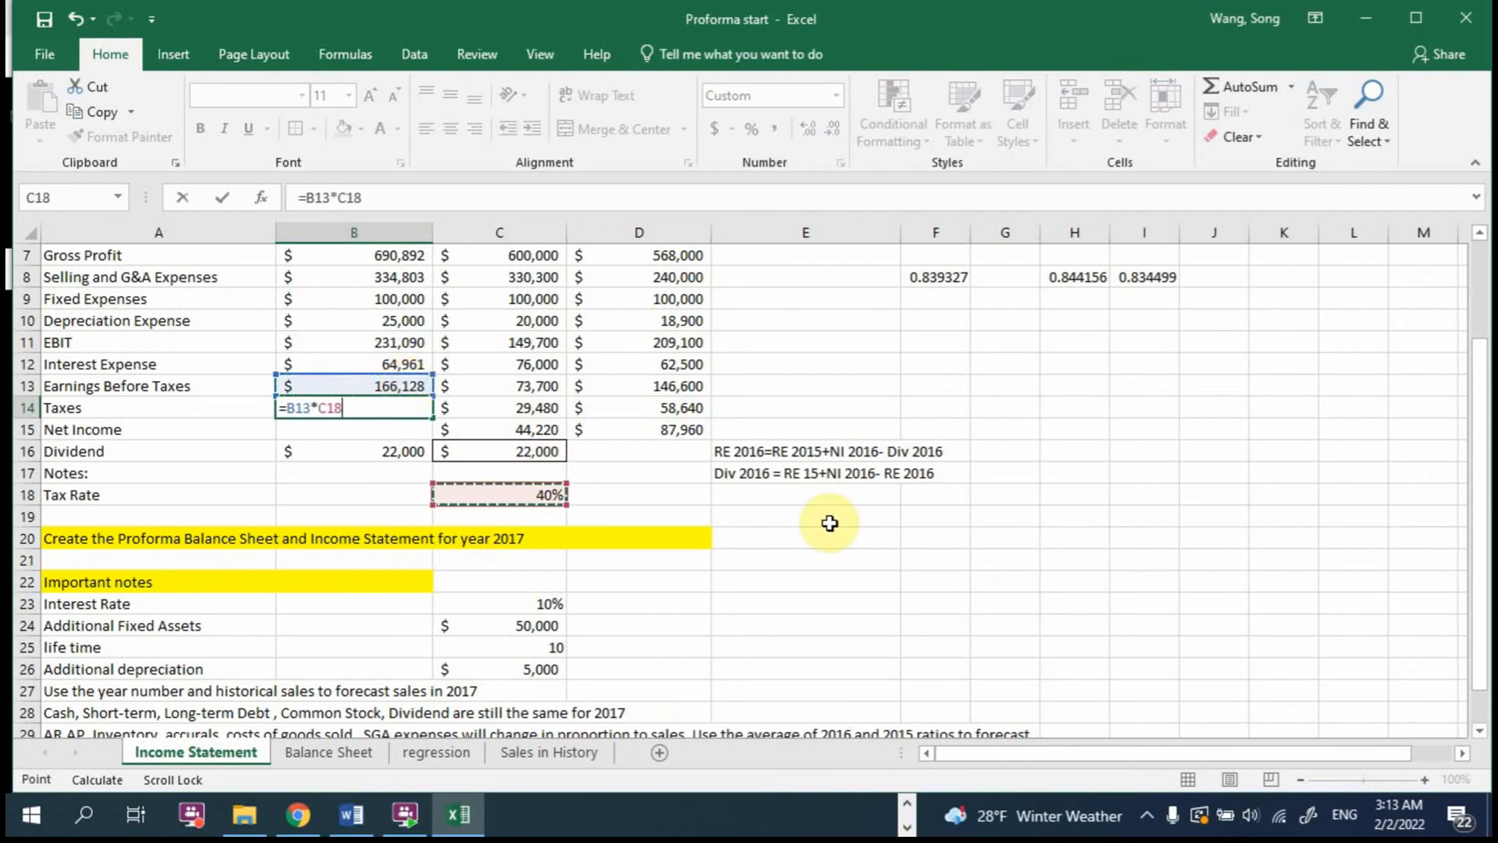
pyautogui.press('Return')
pyautogui.click(402, 406)
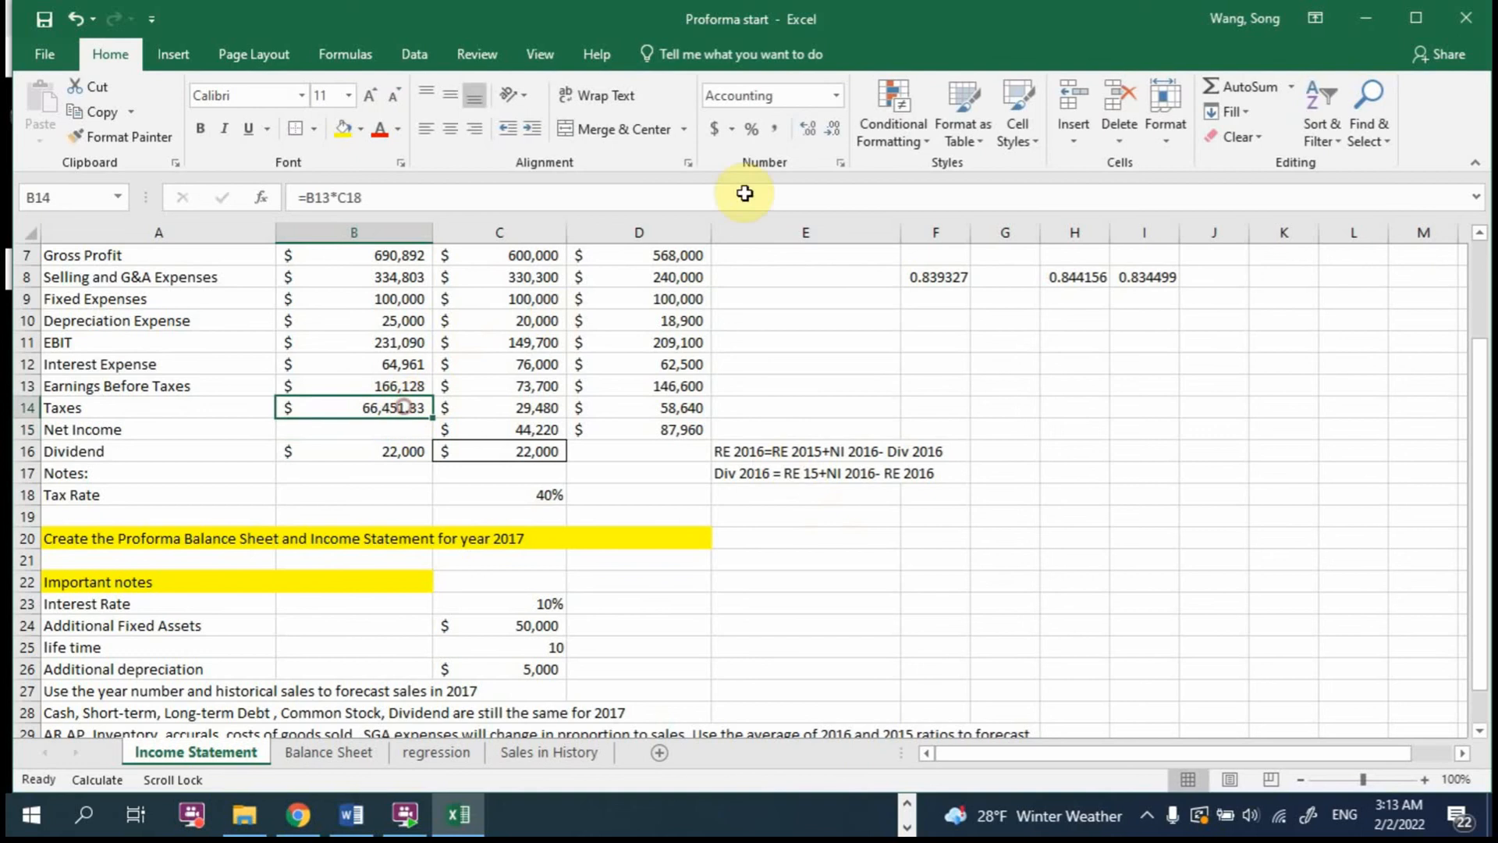
pyautogui.click(832, 129)
pyautogui.click(832, 129)
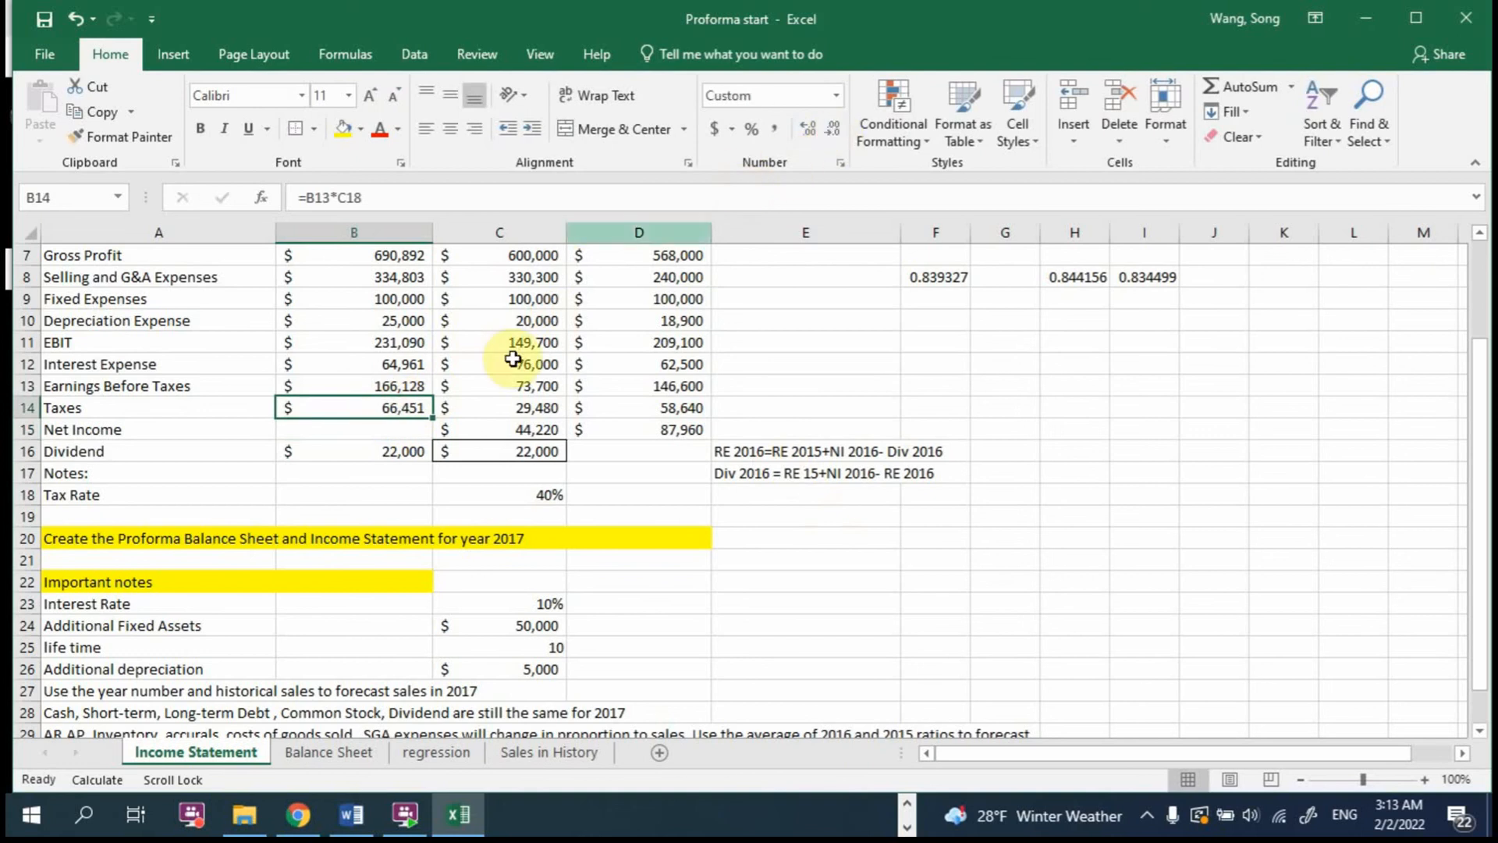
# Step: Calculate the 2017 Net Income in B15 as Earnings Before Taxes minus Taxes with =B13-B14
pyautogui.click(393, 428)
pyautogui.write('=')
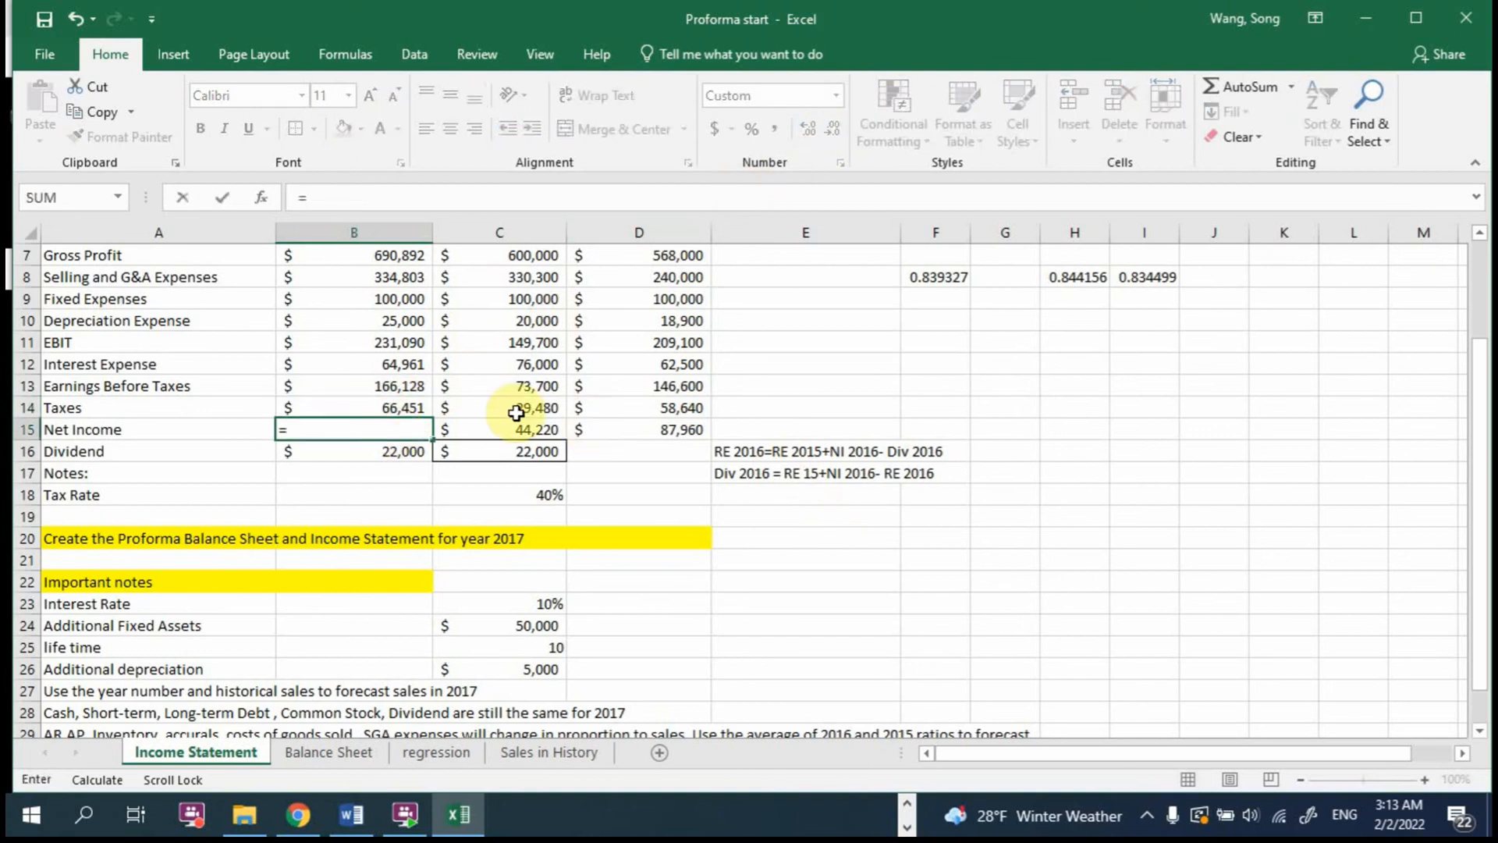
pyautogui.click(386, 388)
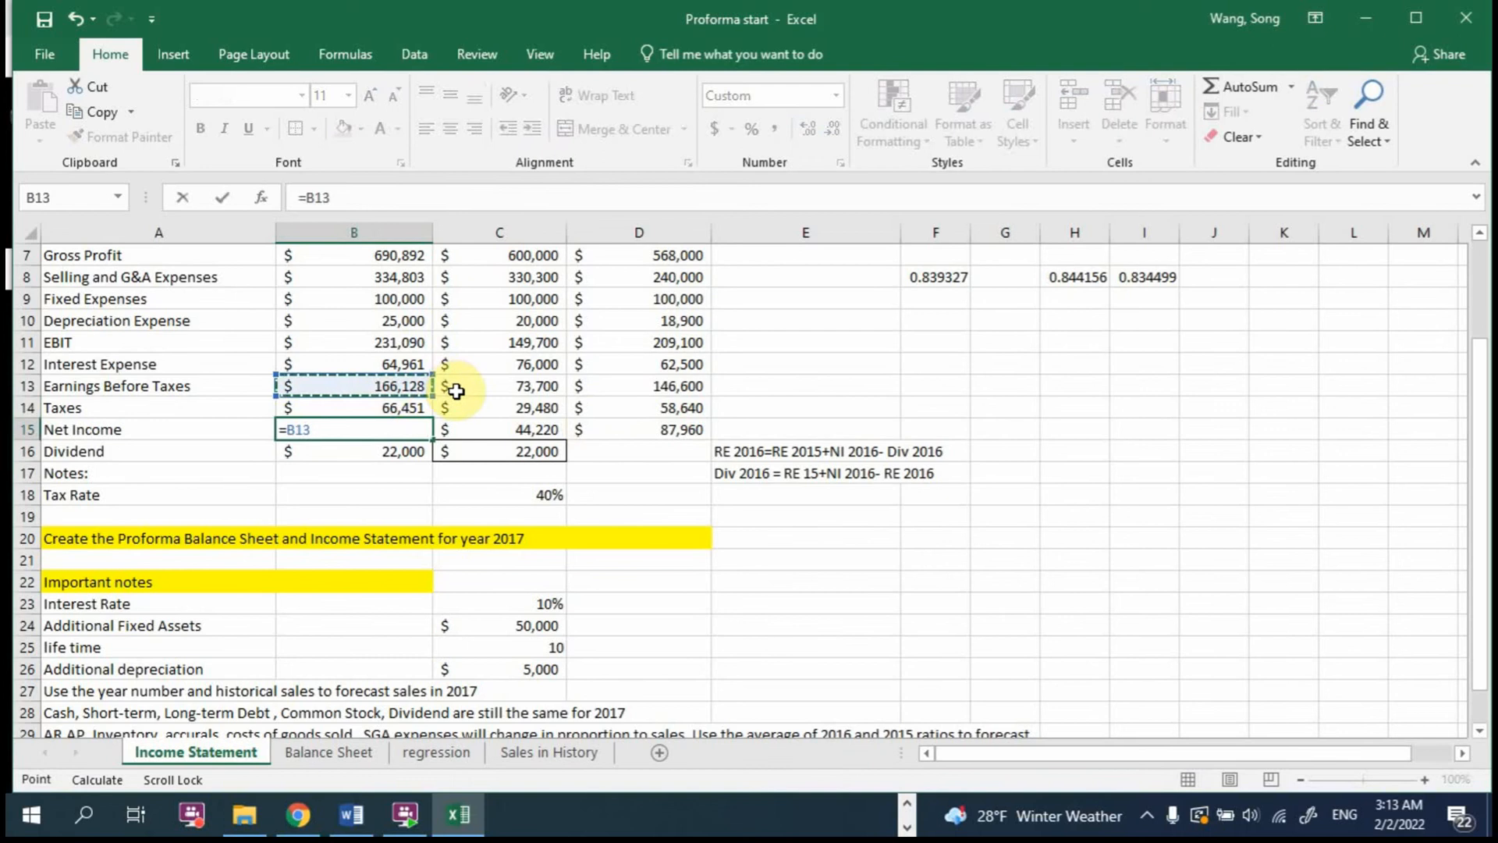
pyautogui.write('-')
pyautogui.click(409, 402)
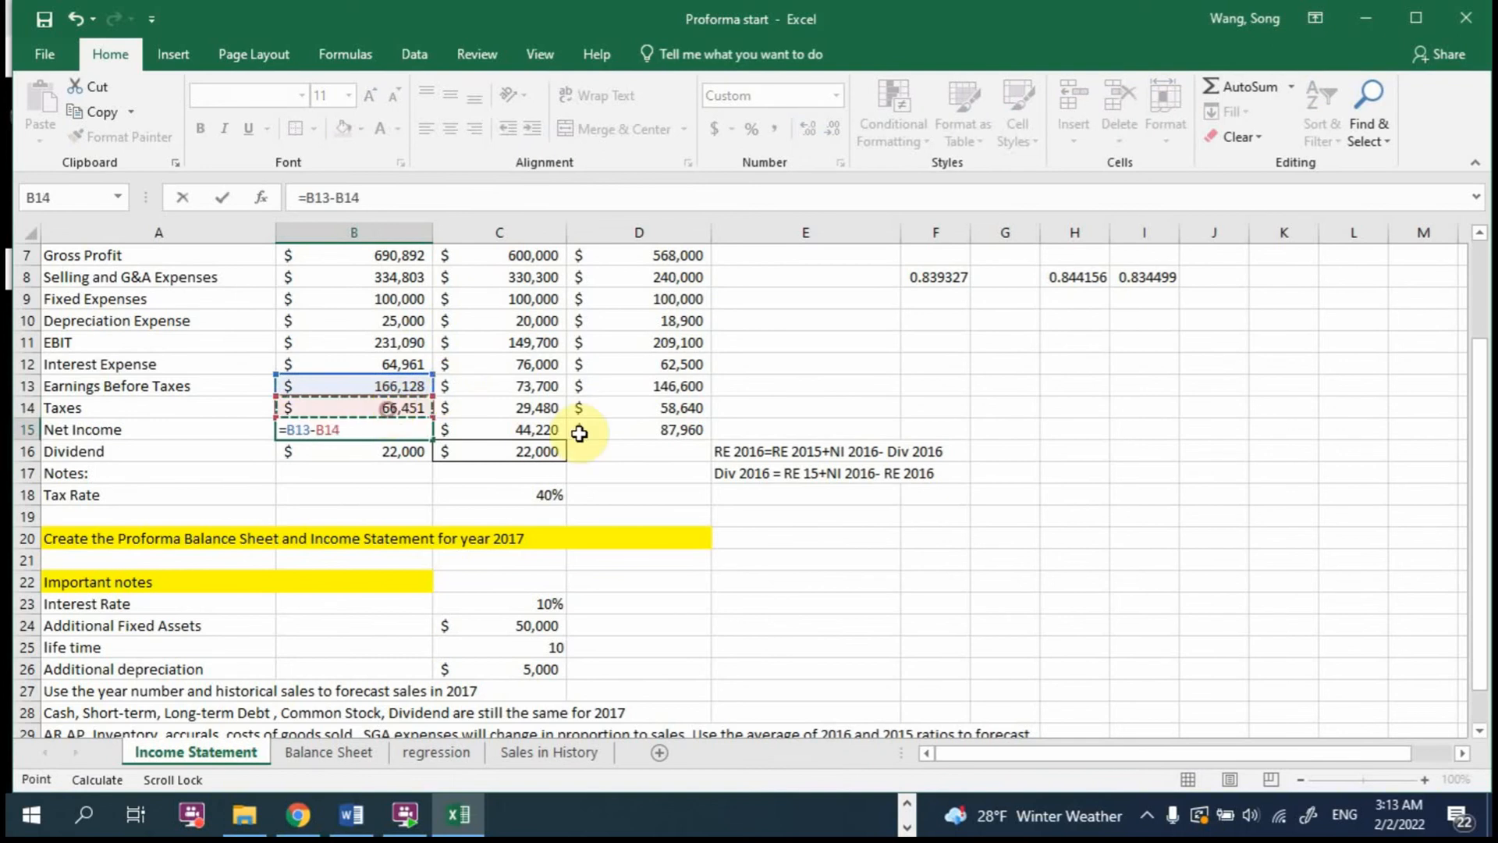
pyautogui.press('Return')
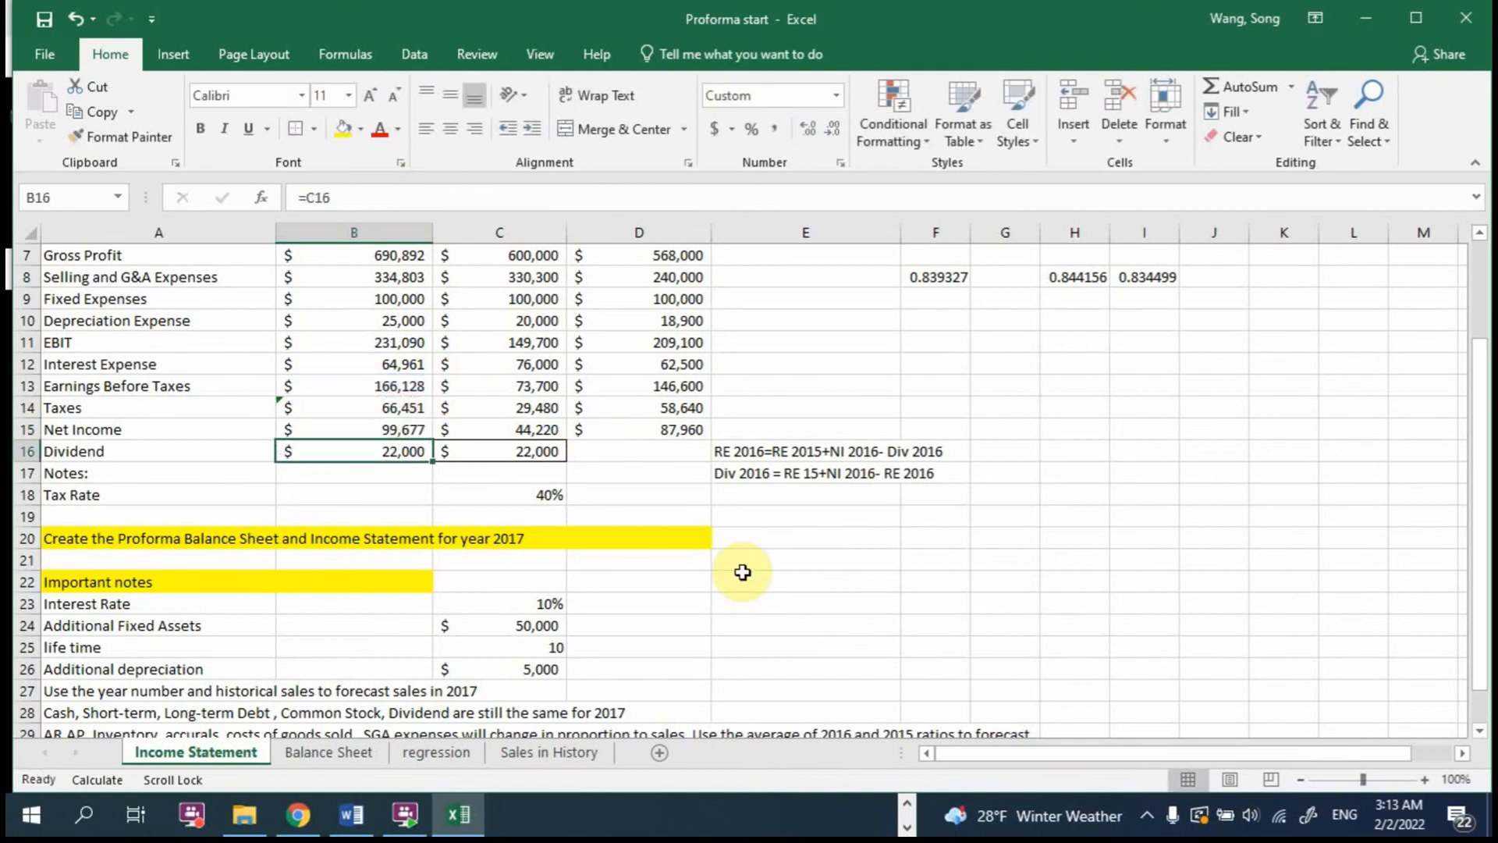
# Step: Show the Income Statement's formulas to review the Pro-Forma 2017 column, and switch back to displaying values
pyautogui.scroll(2, 496, 404)
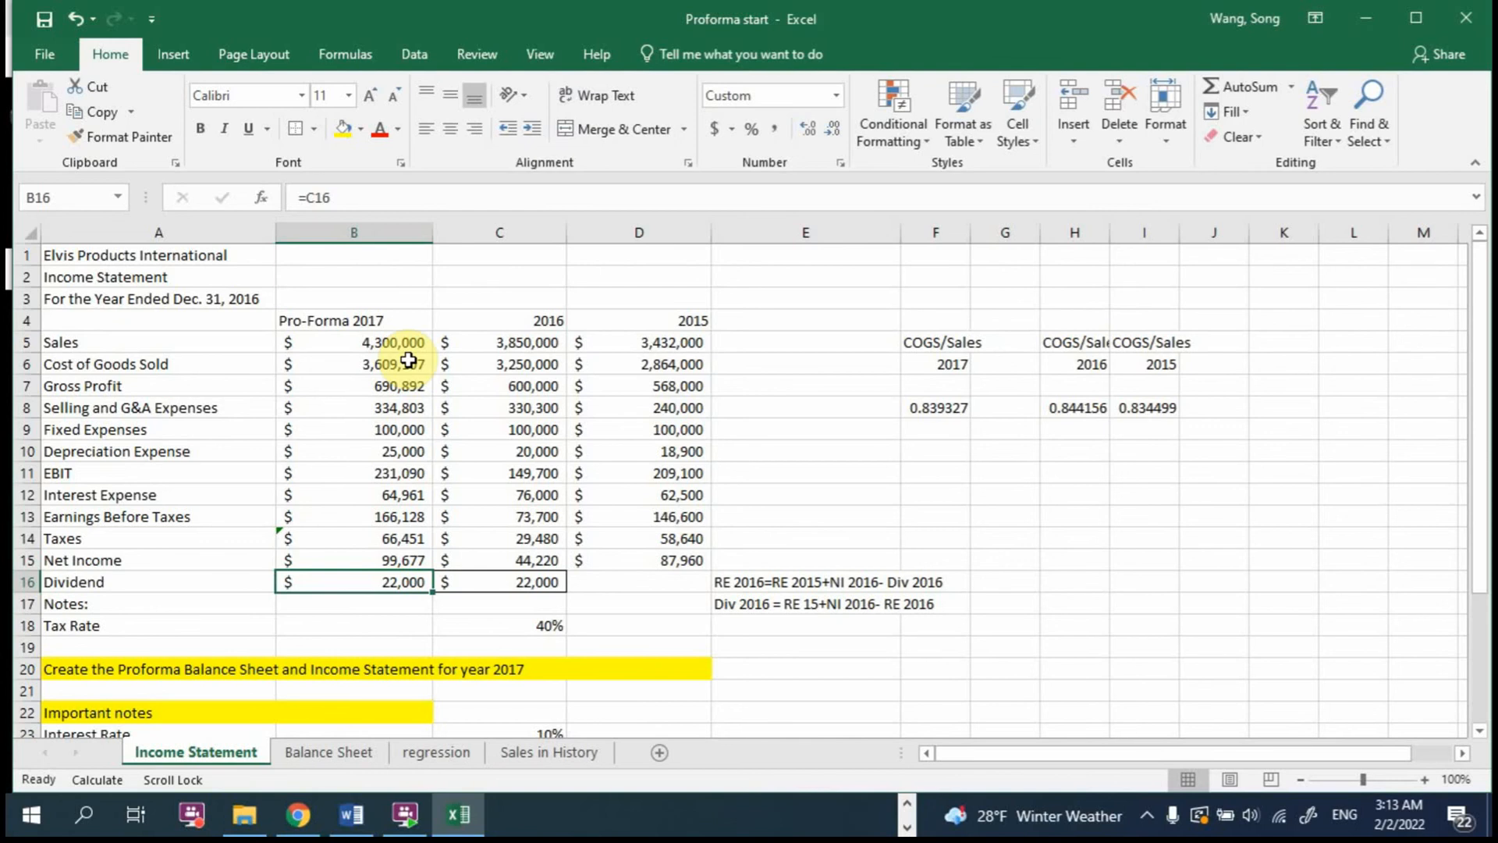
pyautogui.hotkey('ctrl', '`')
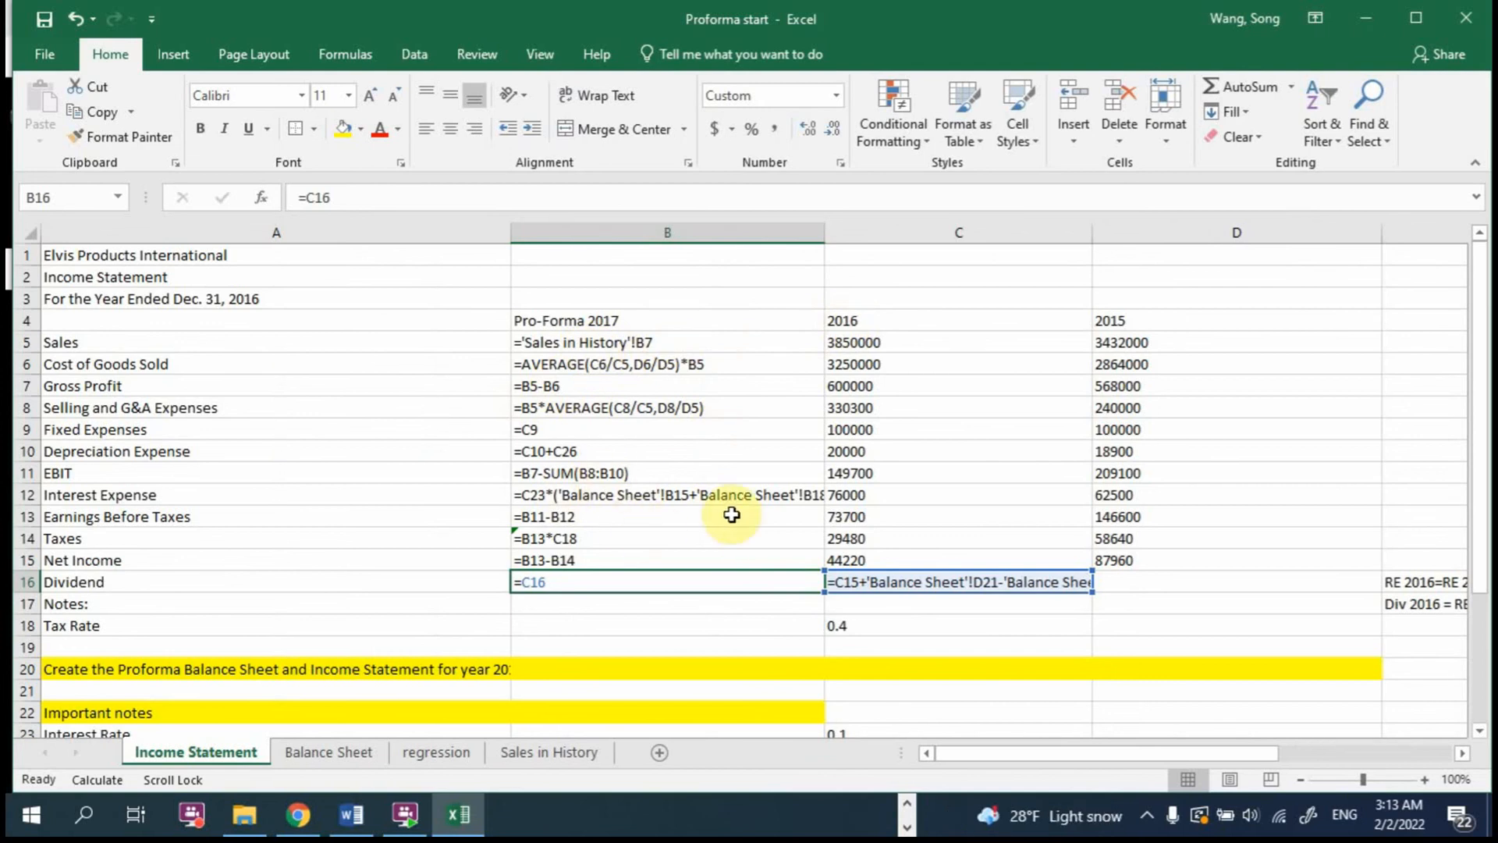
pyautogui.hotkey('ctrl', '`')
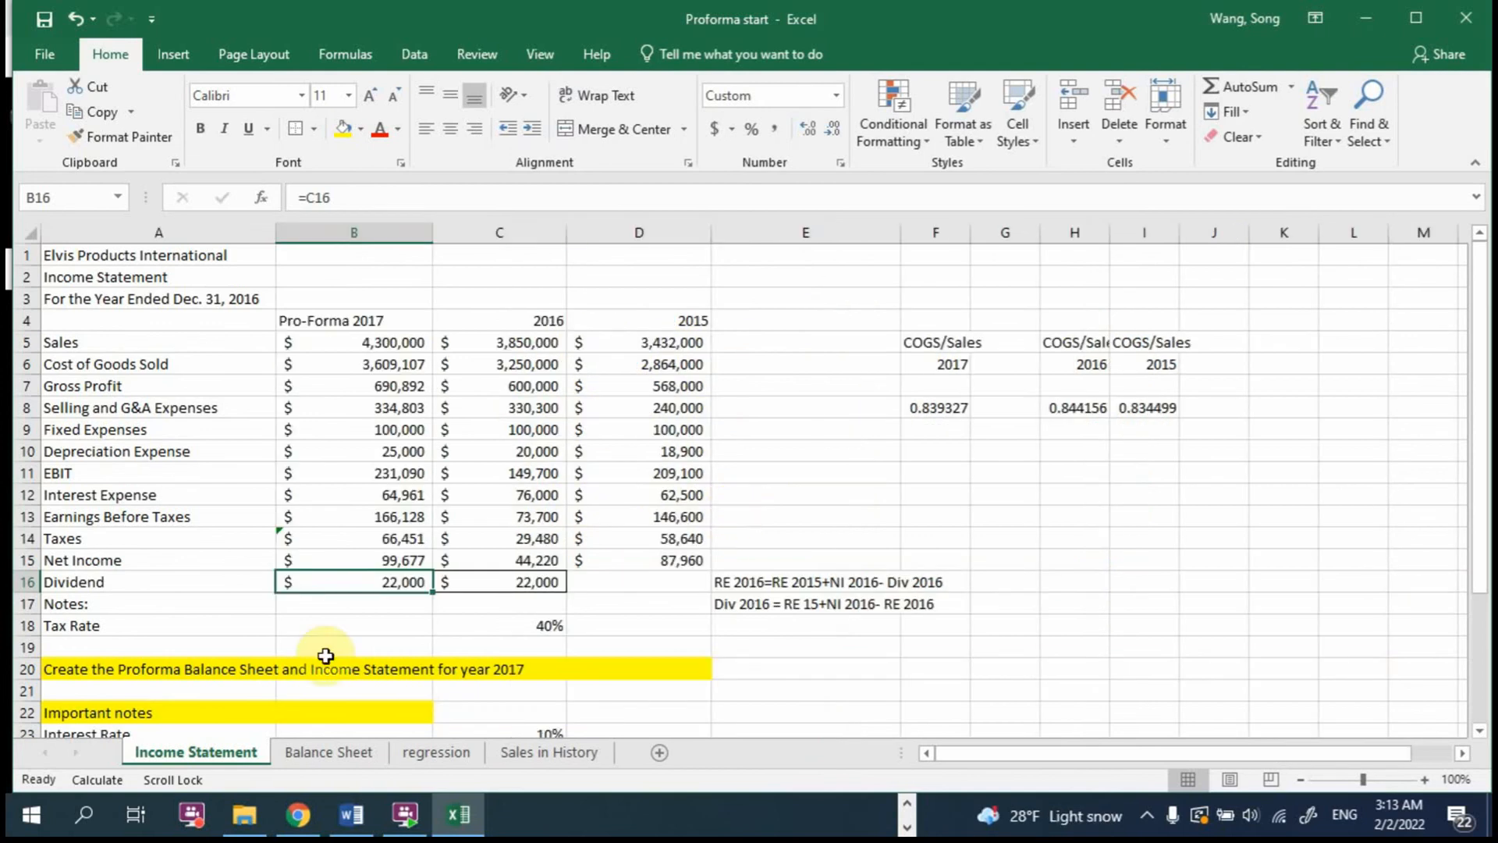
# Step: Check the blank 2017 Accounts Receivable, Inventory, Accounts Payable and accruals cells on the Balance Sheet, and narrow column B
pyautogui.scroll(-2, 352, 715)
pyautogui.click(328, 752)
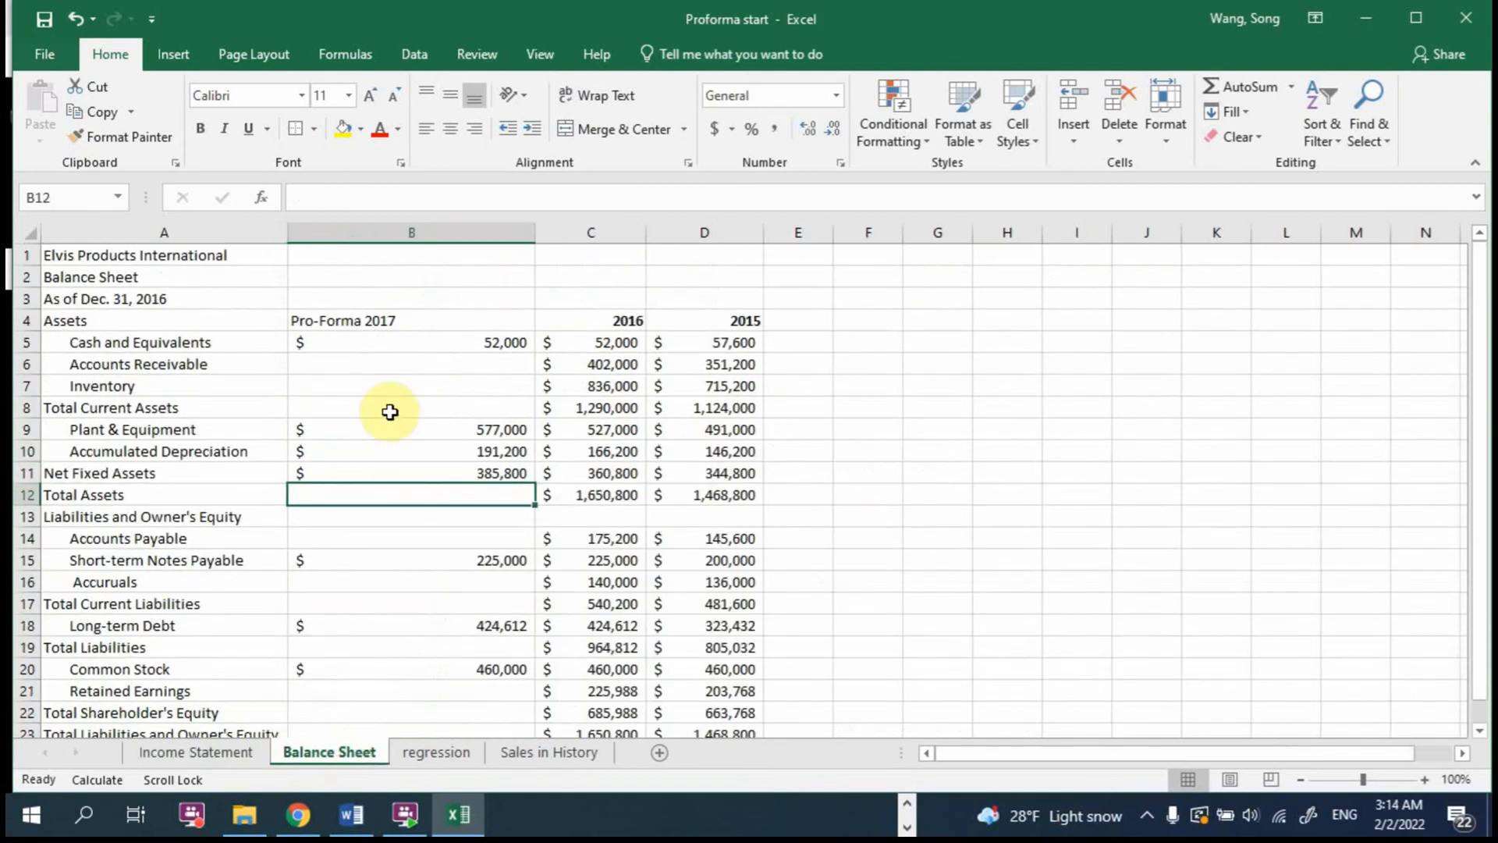
pyautogui.click(361, 367)
pyautogui.click(361, 387)
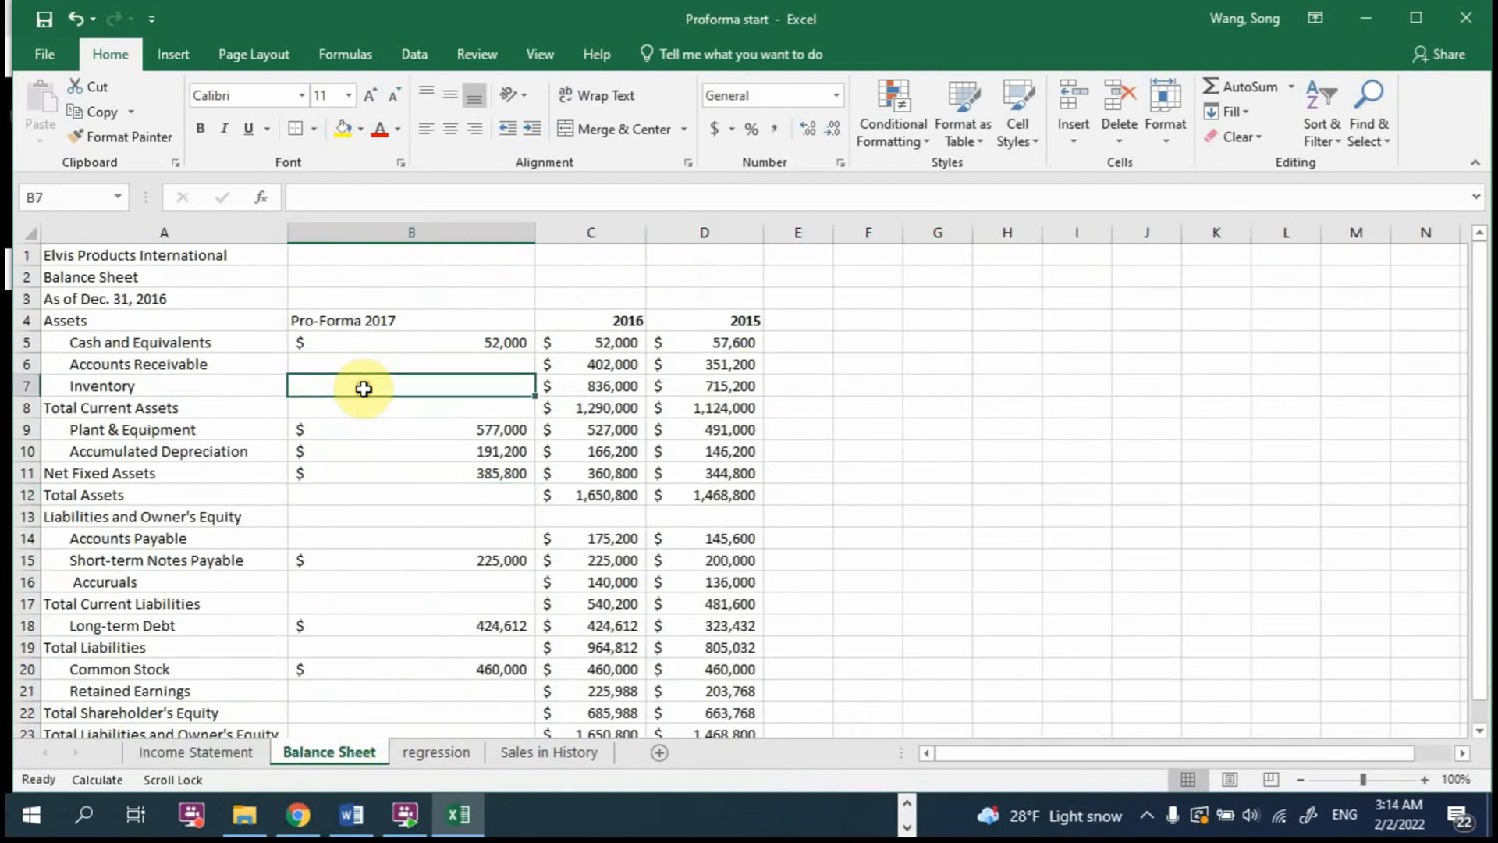
pyautogui.click(349, 540)
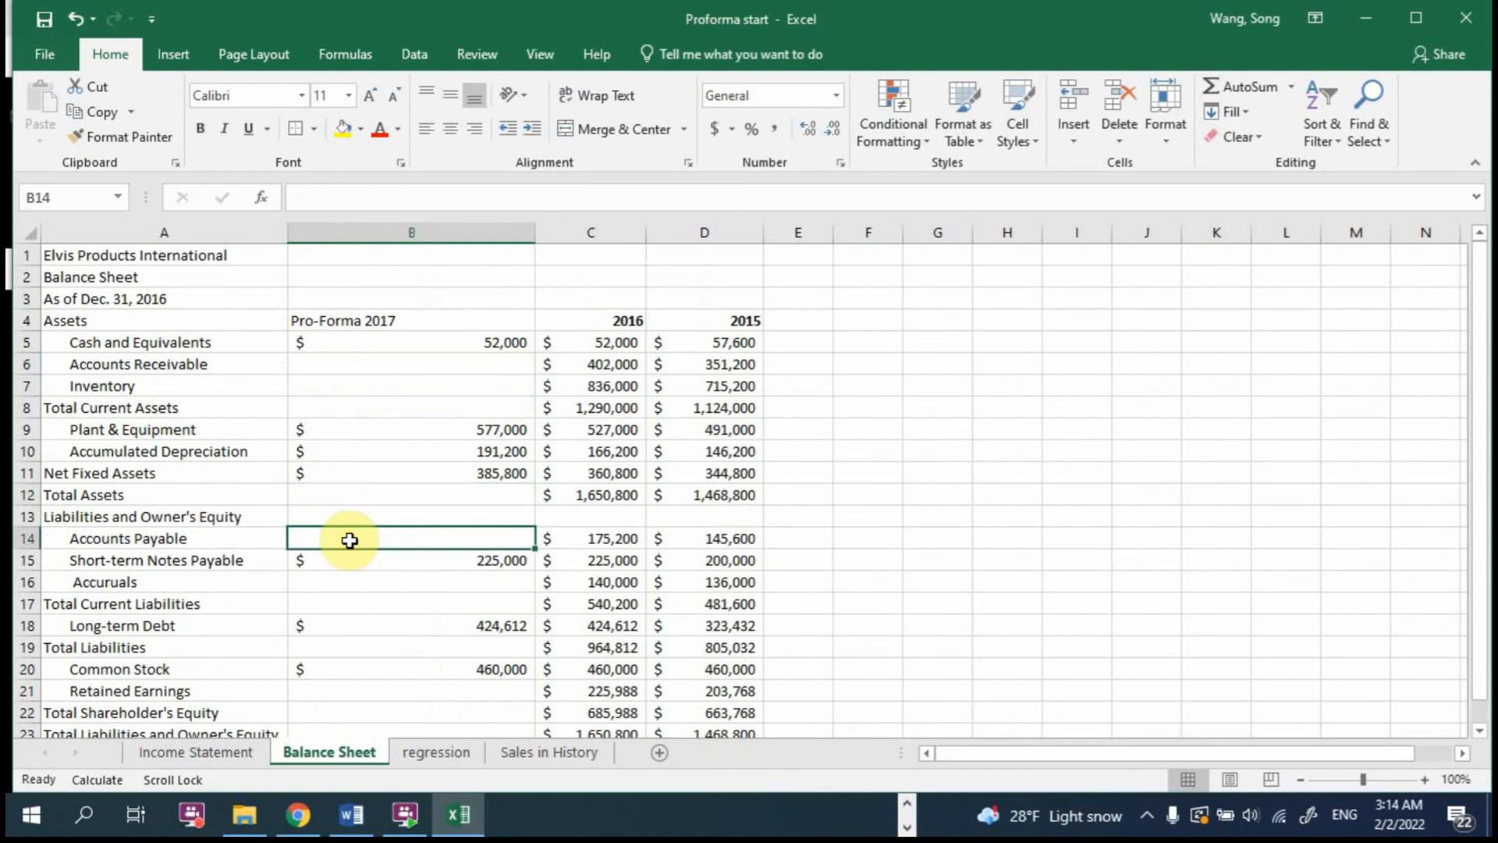
pyautogui.click(348, 581)
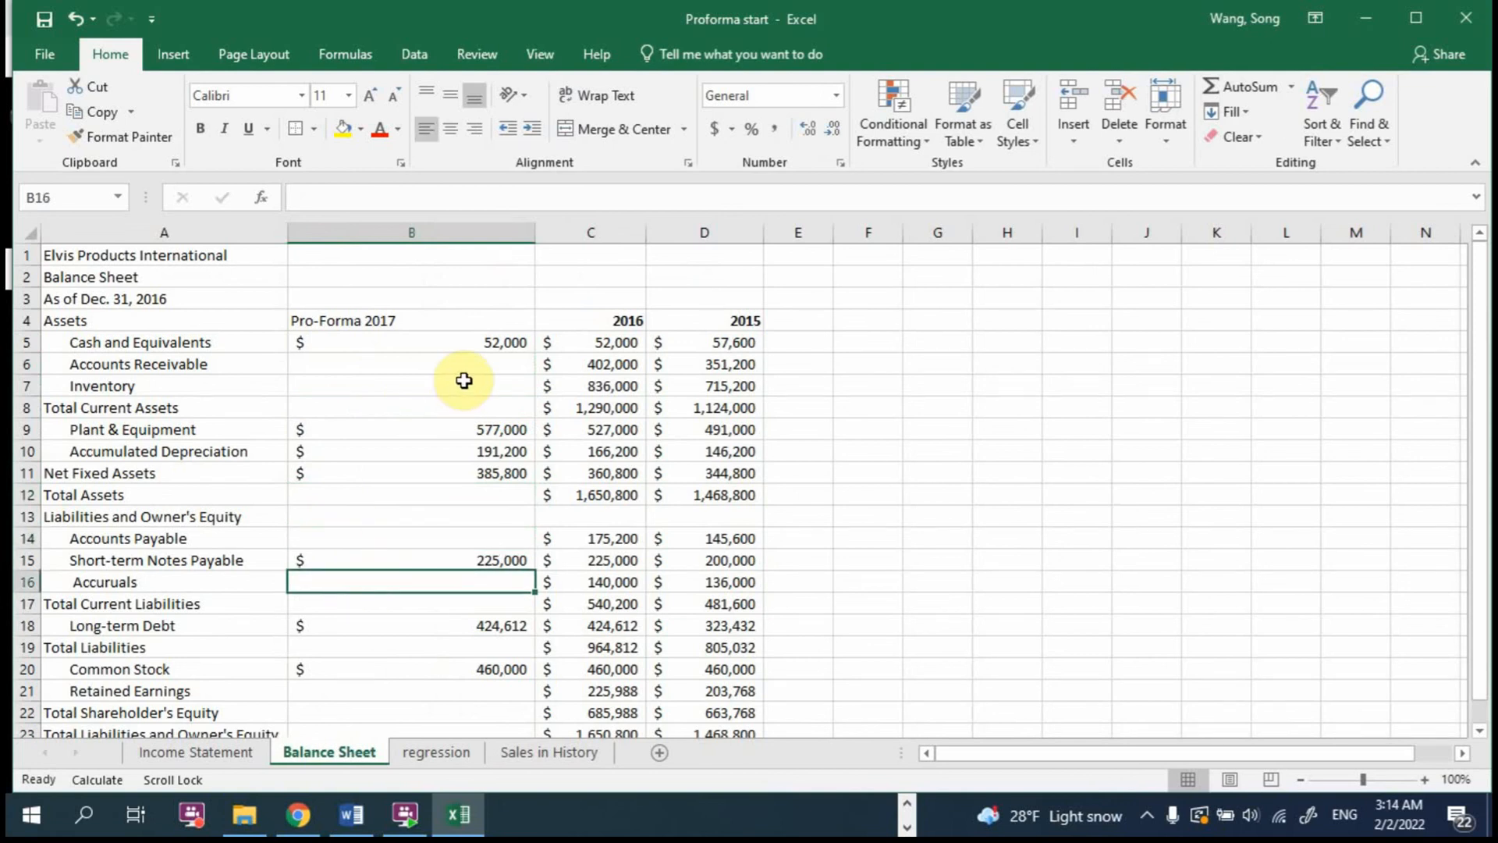
pyautogui.moveTo(536, 232); pyautogui.dragTo(479, 232)
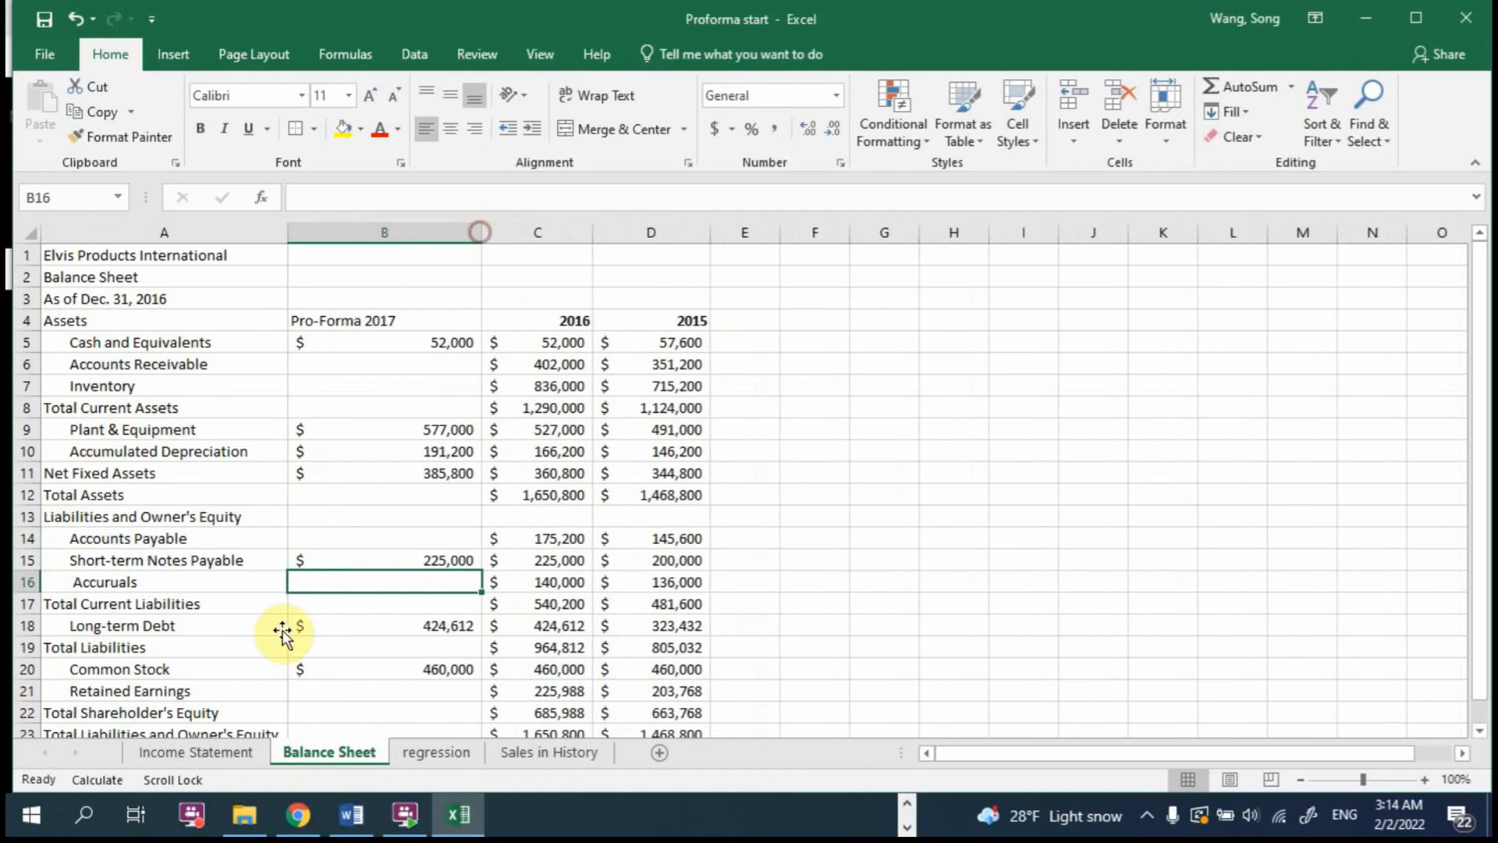
# Step: Review the forecasting assumptions in the important notes below the Income Statement
pyautogui.click(196, 751)
pyautogui.scroll(-2, 458, 669)
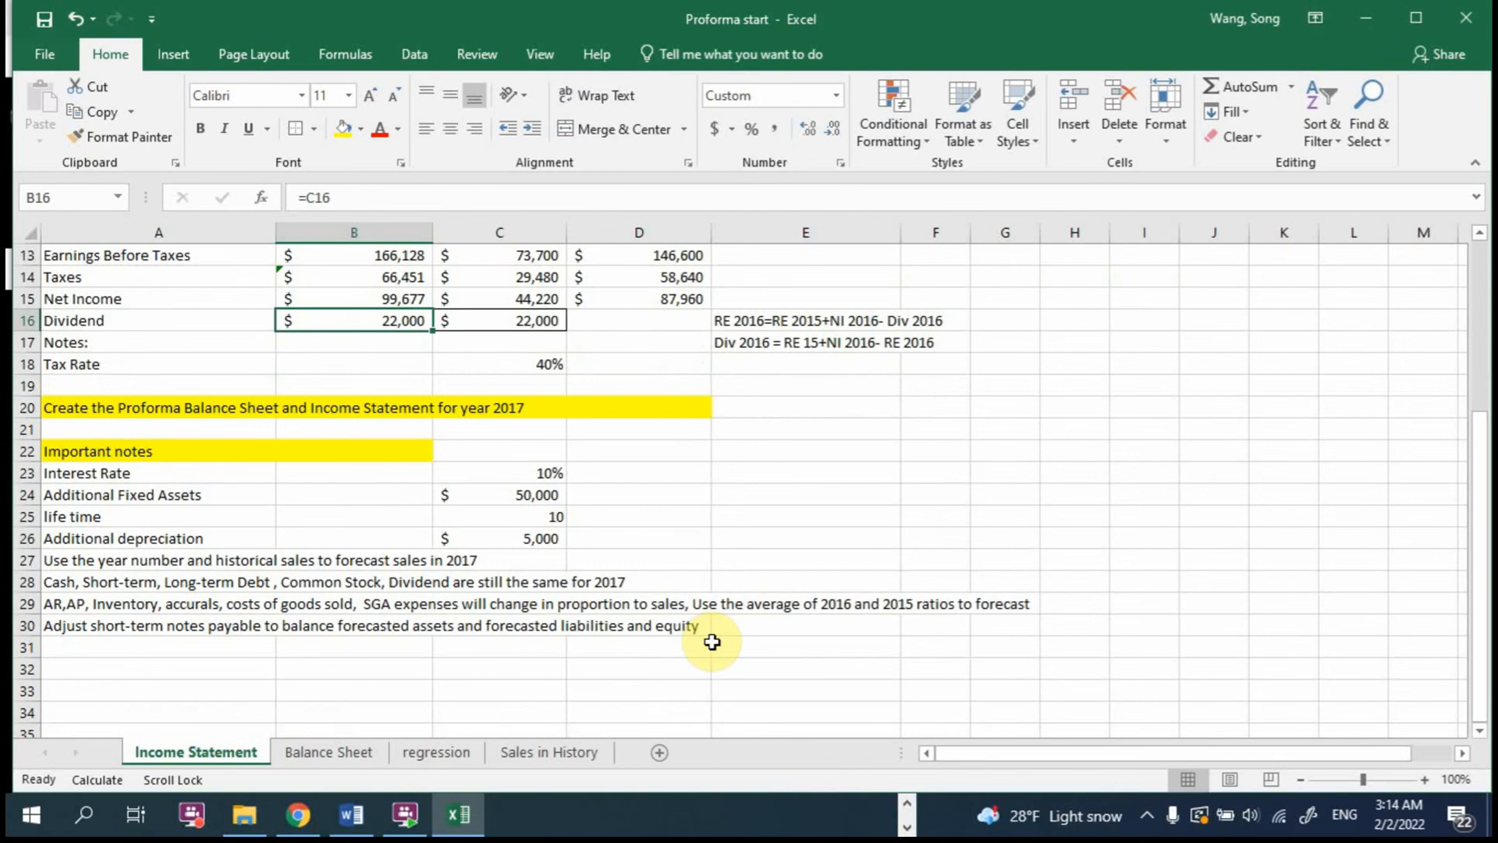
pyautogui.scroll(2, 712, 641)
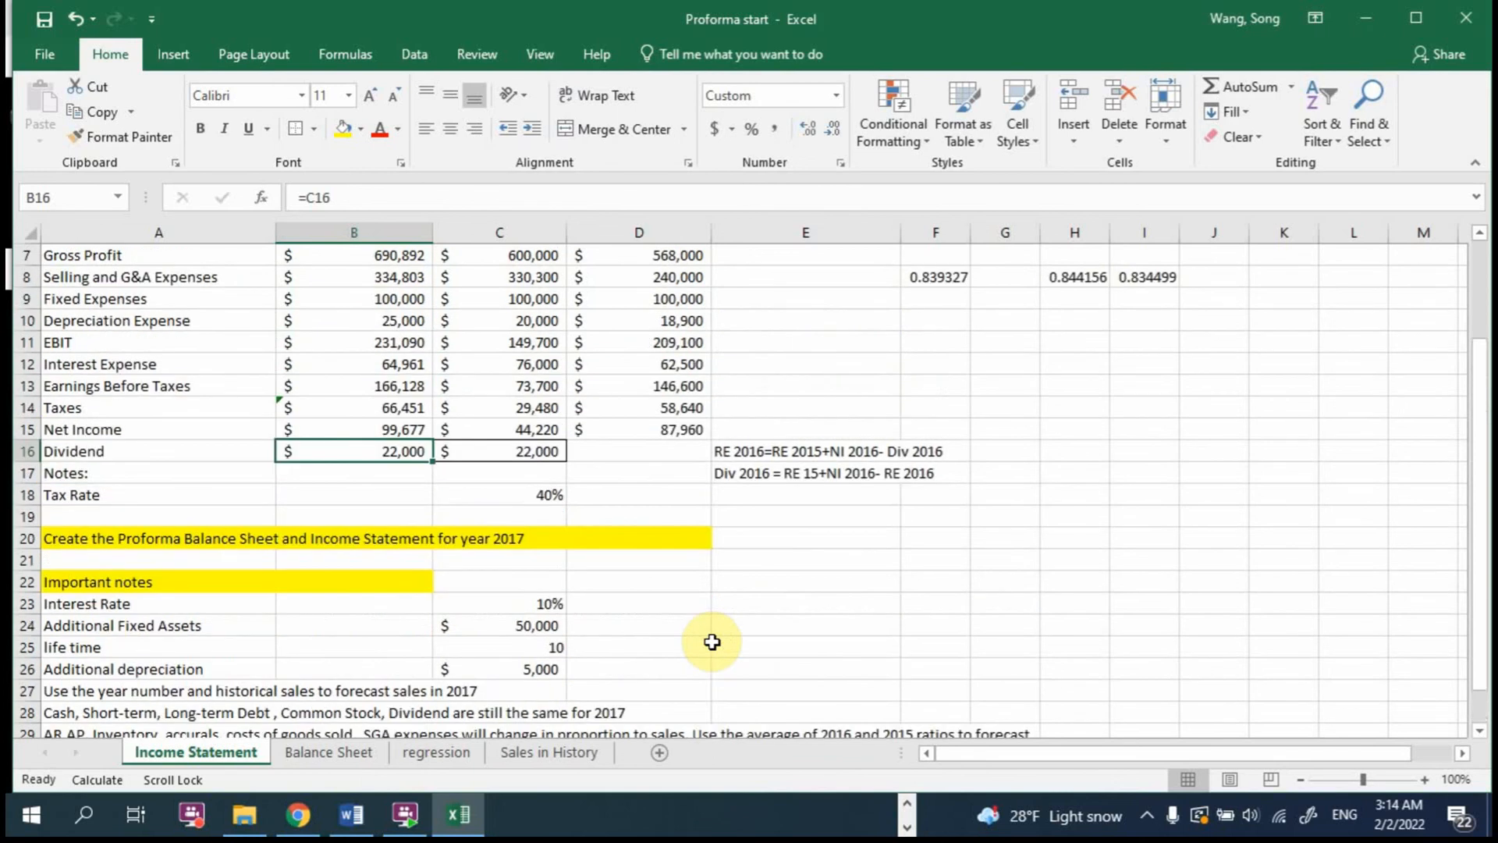
pyautogui.scroll(2, 712, 641)
pyautogui.scroll(-2, 712, 641)
pyautogui.scroll(2, 711, 642)
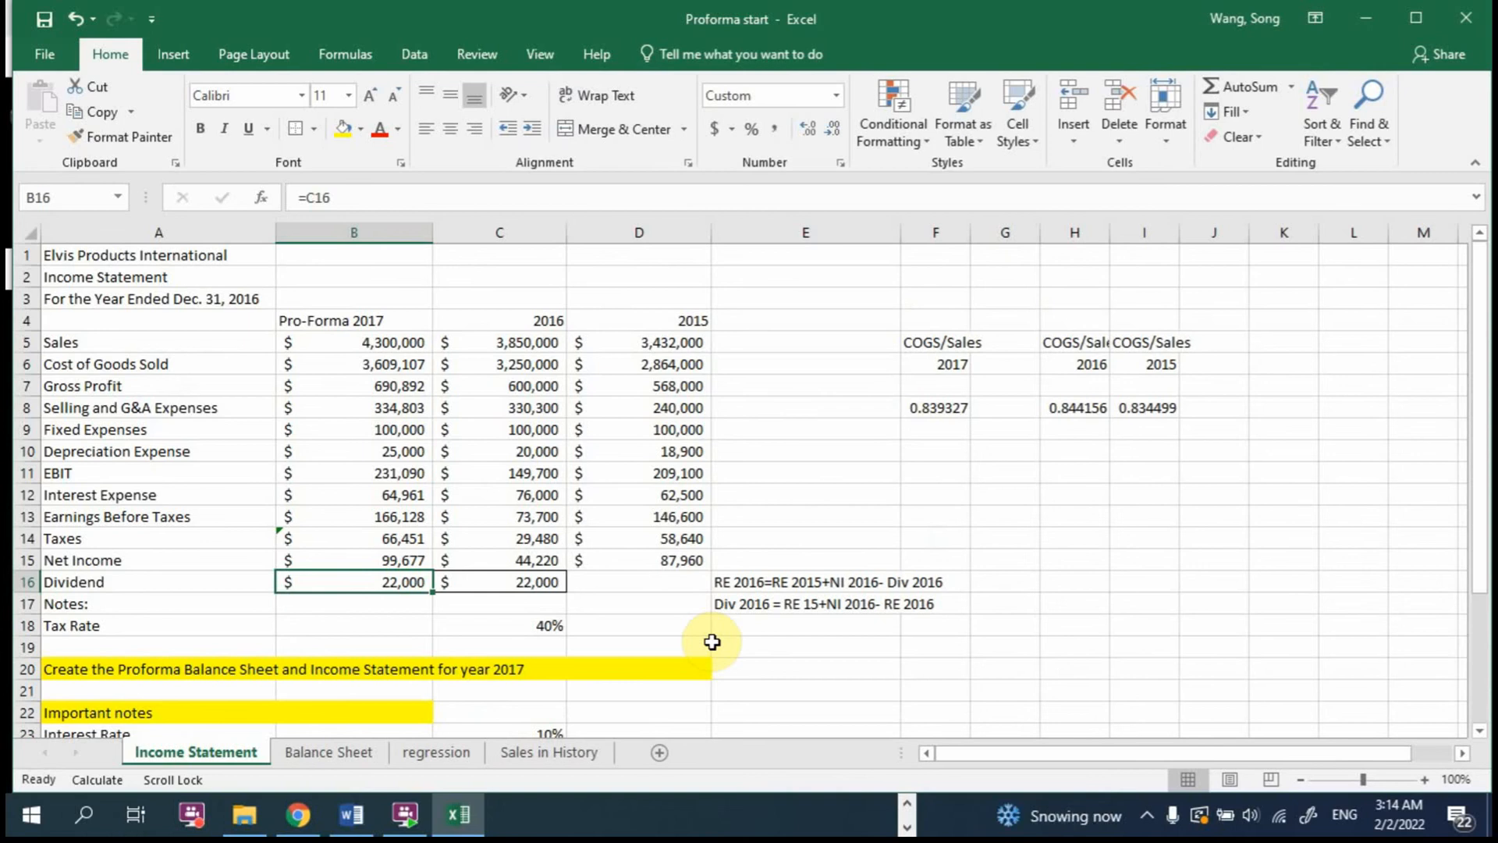
# Step: On the Balance Sheet, start the 2017 Accounts Receivable formula in B6 as 2017 Sales ('Income Statement'!B5) multiplied by an AVERAGE function
pyautogui.click(337, 752)
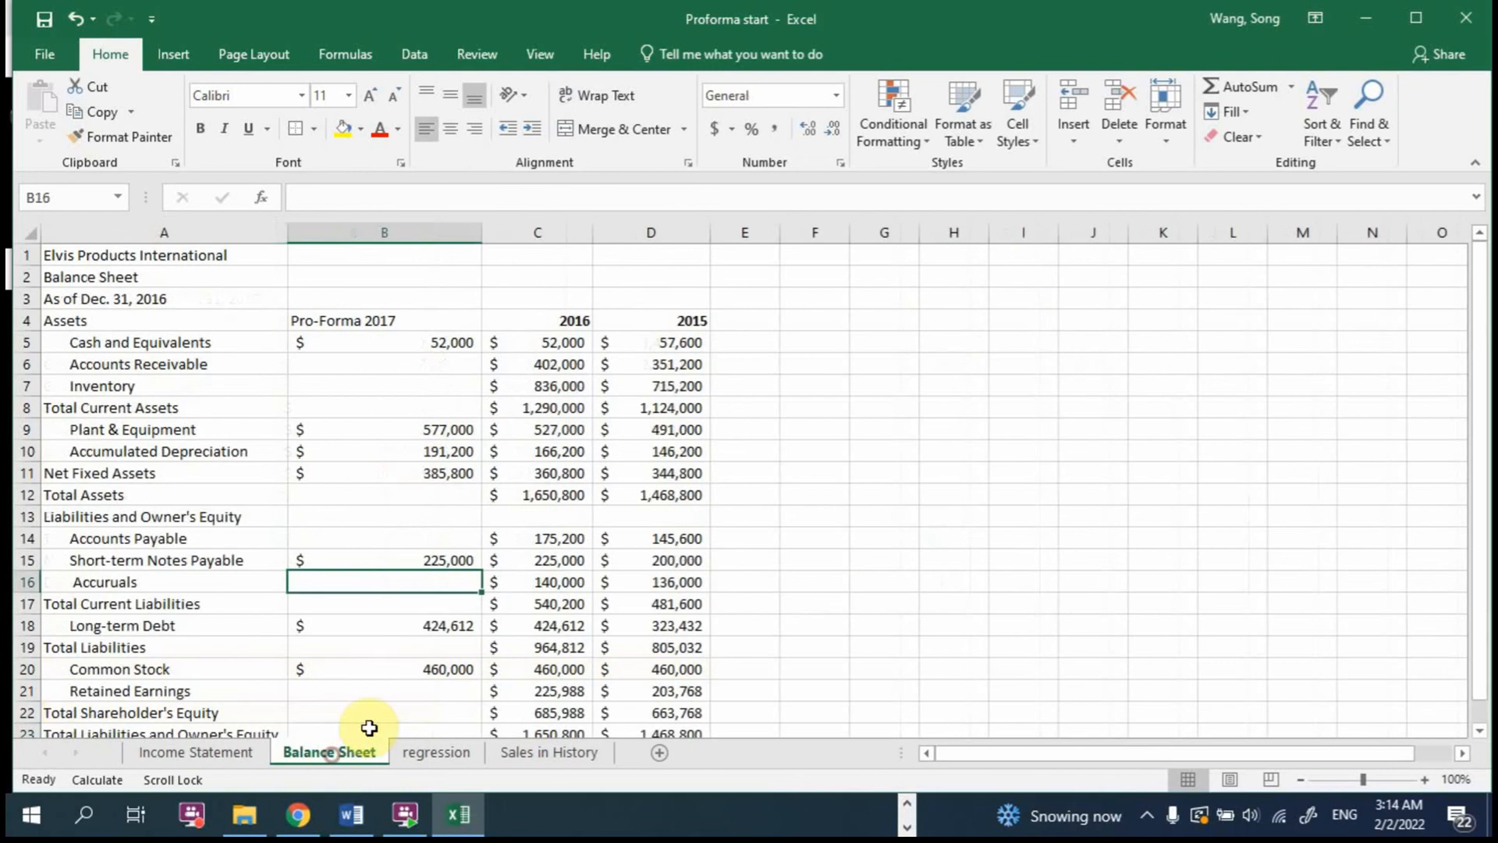
pyautogui.click(412, 366)
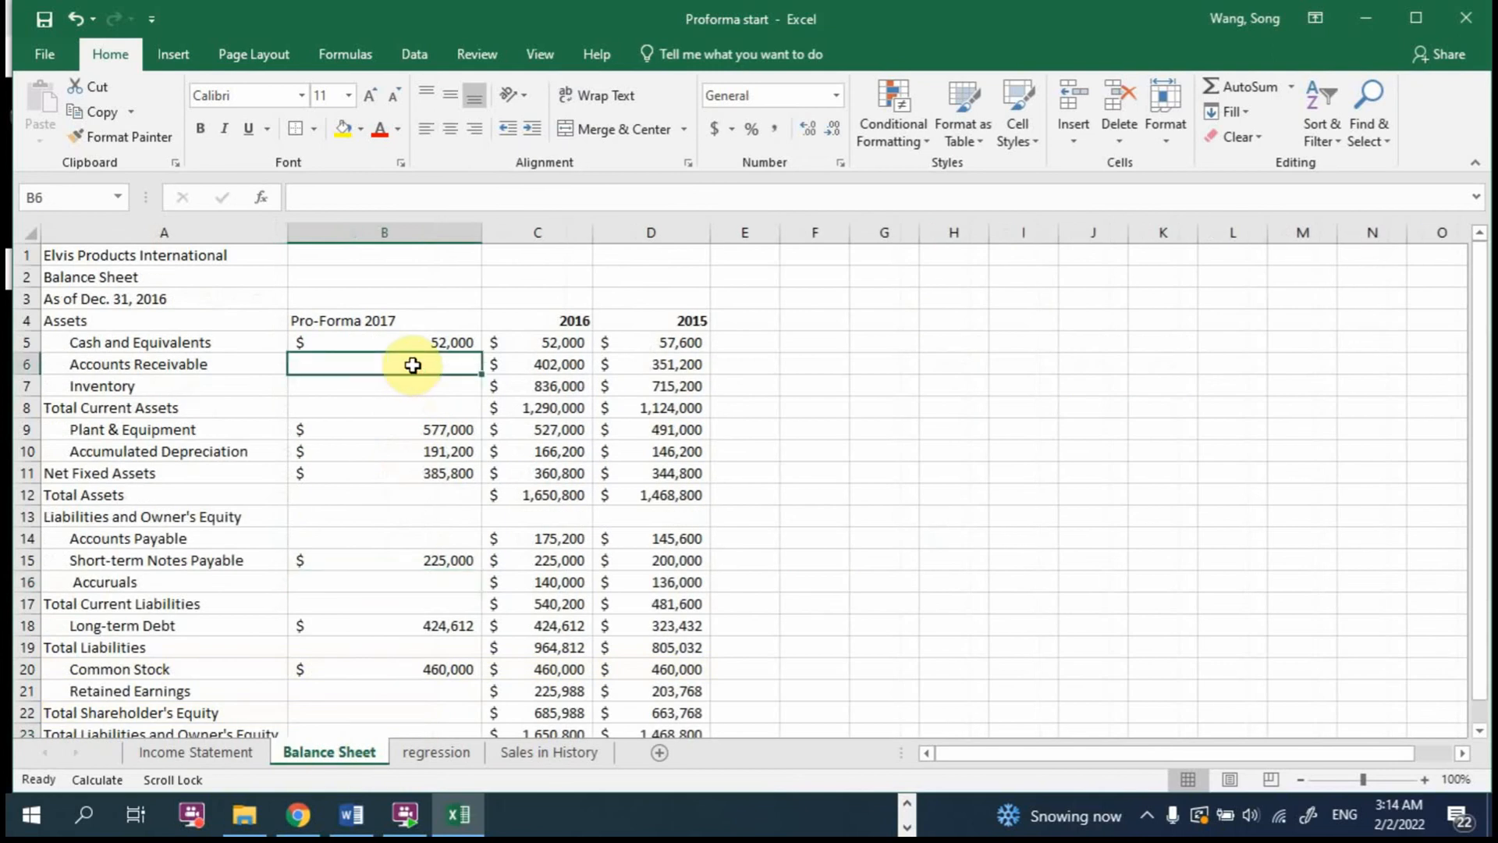
pyautogui.write('=')
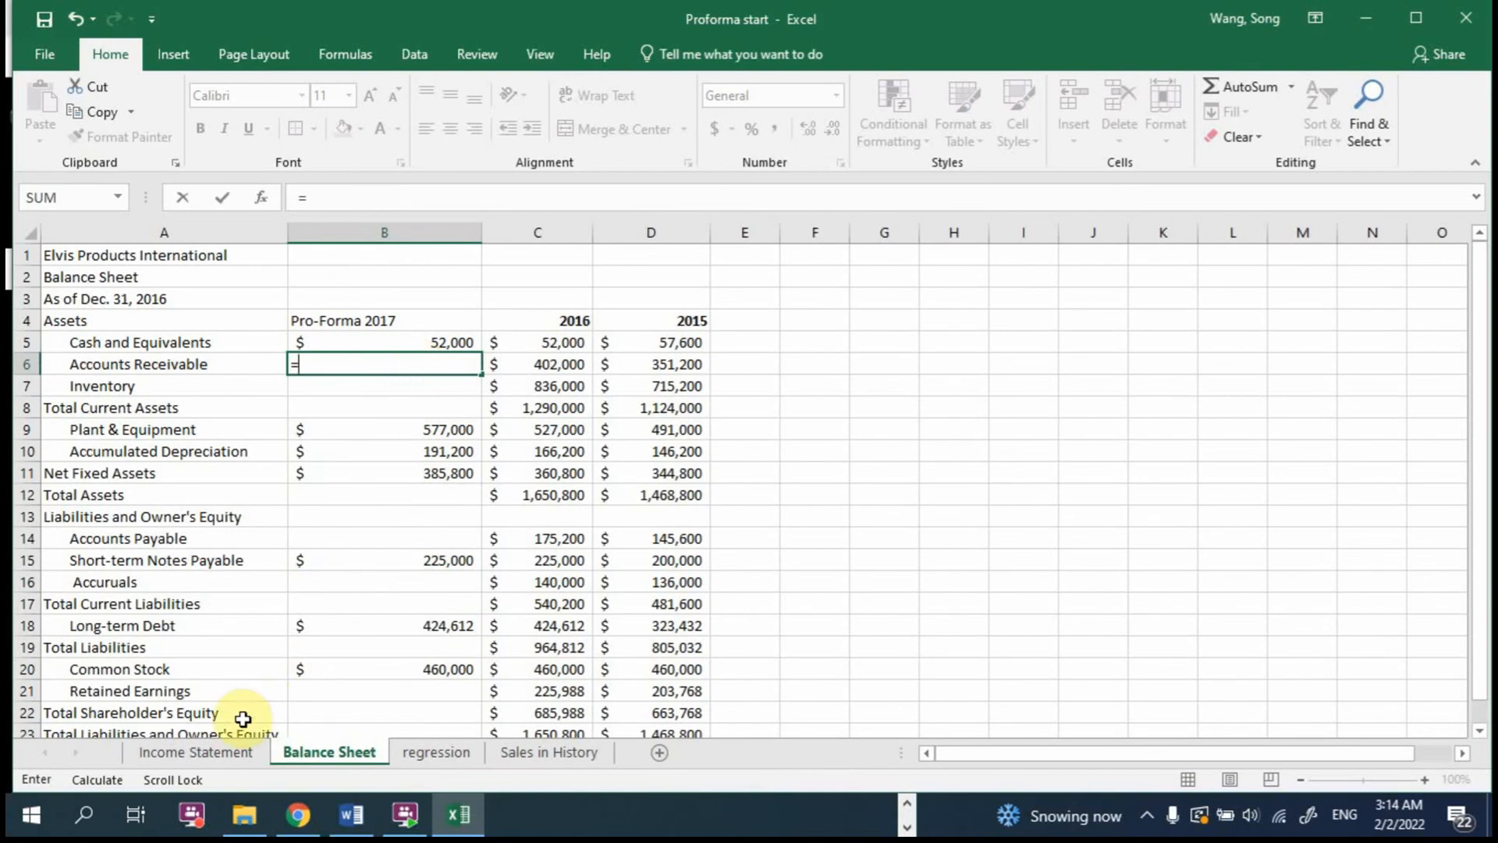
pyautogui.click(209, 750)
pyautogui.click(399, 345)
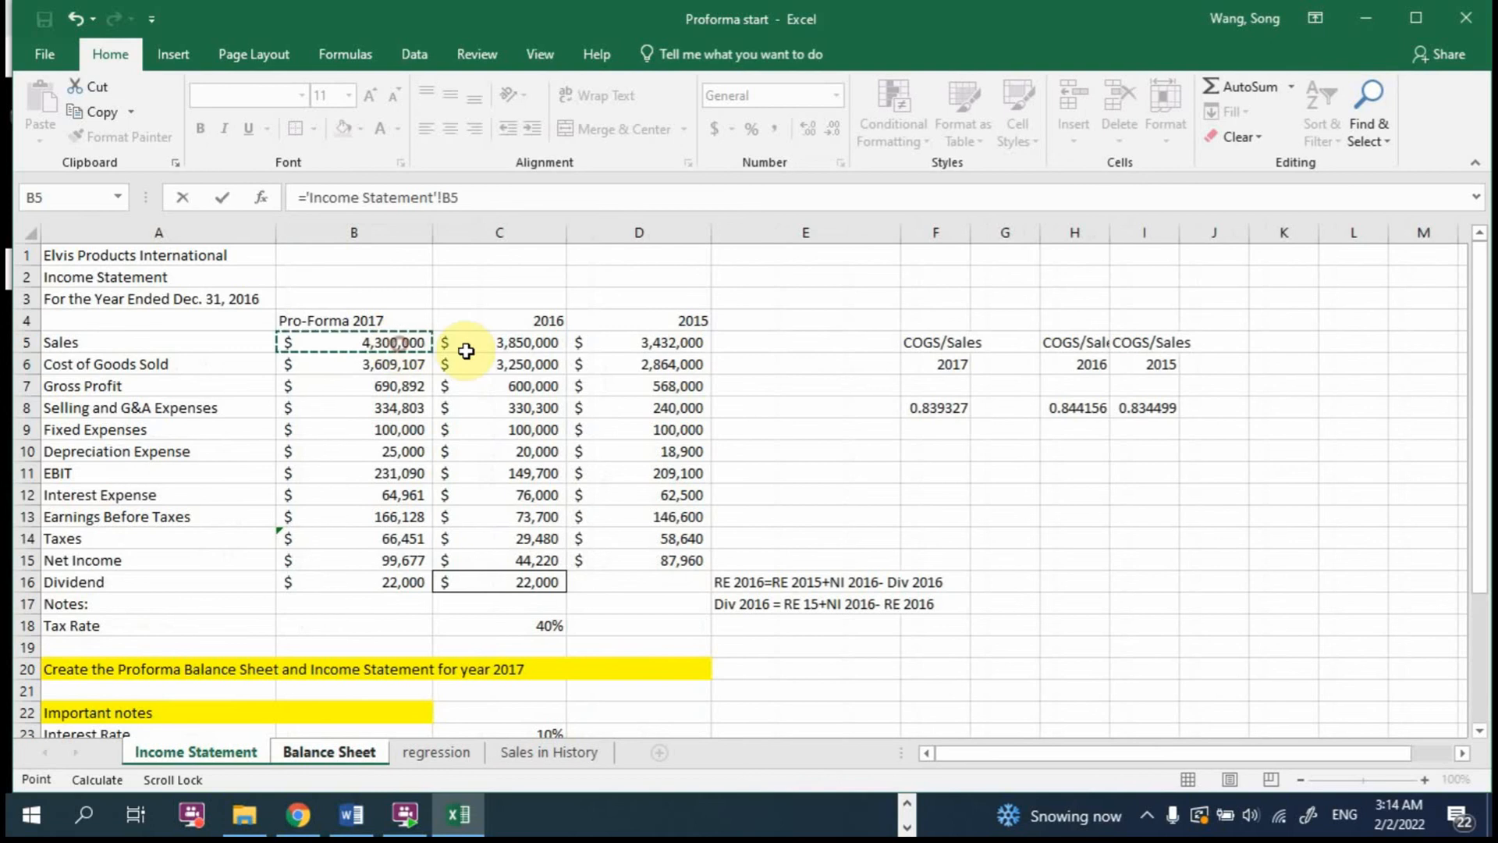
pyautogui.write('*')
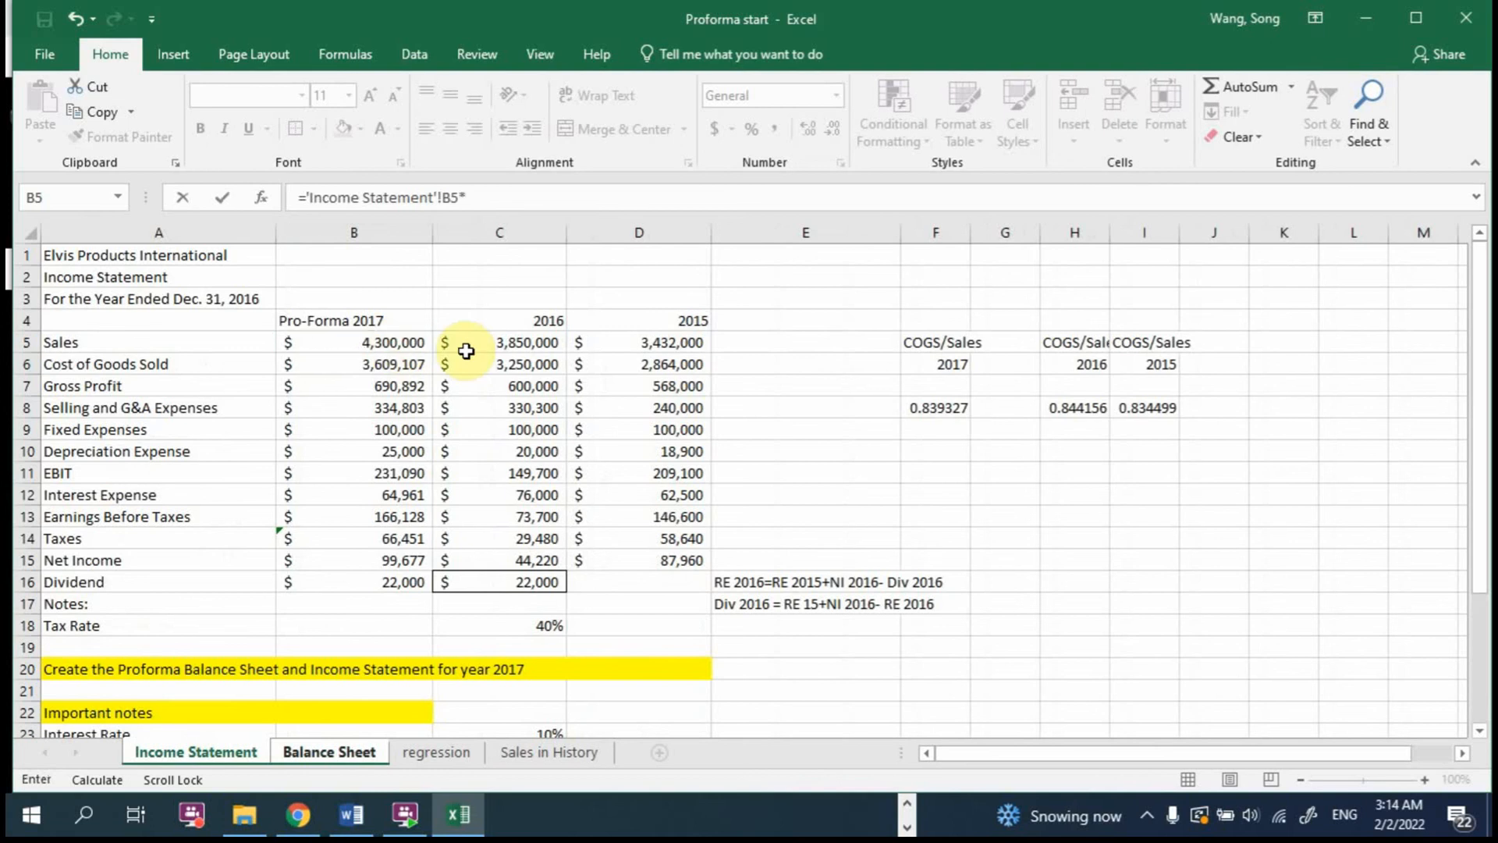
pyautogui.write('(')
pyautogui.press('BackSpace')
pyautogui.write('avera')
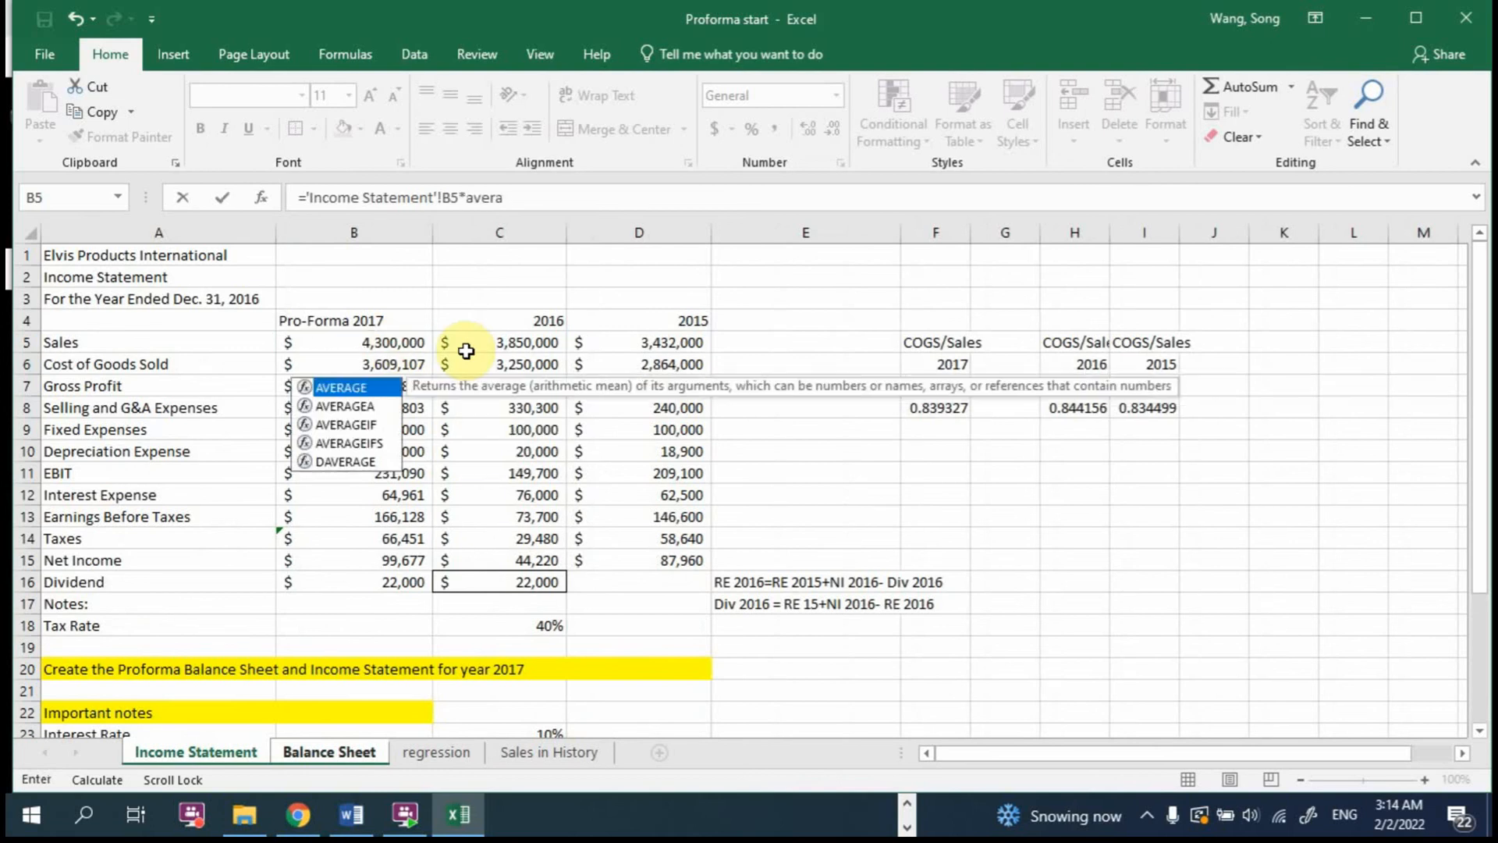
pyautogui.write('ge(')
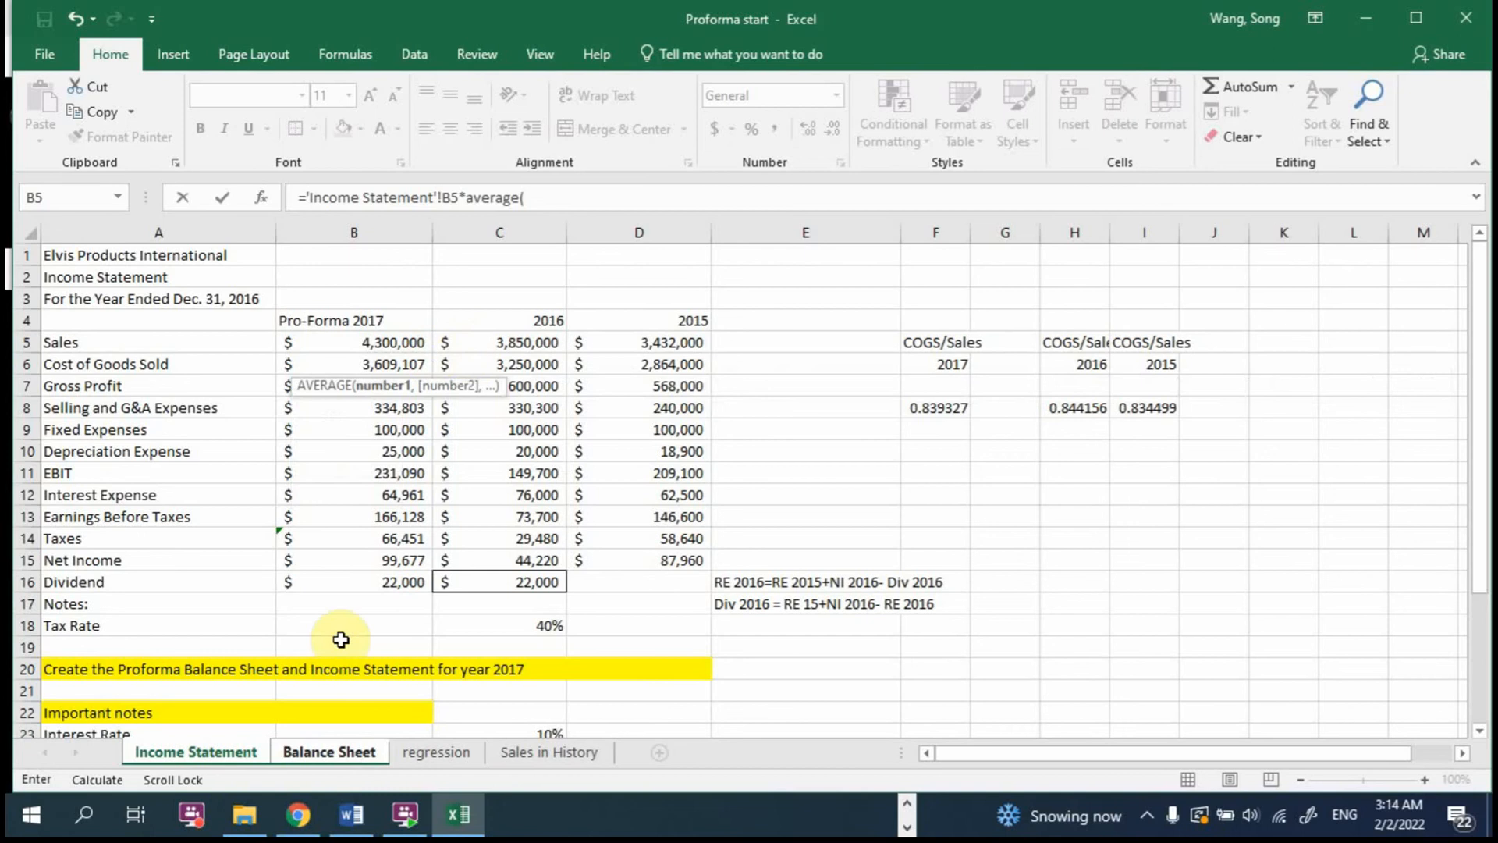
# Step: Enter 2016 Accounts Receivable divided by 2016 Sales, 'Balance Sheet'!C6/'Income Statement'!C5, as the first ratio in the AVERAGE
pyautogui.click(358, 748)
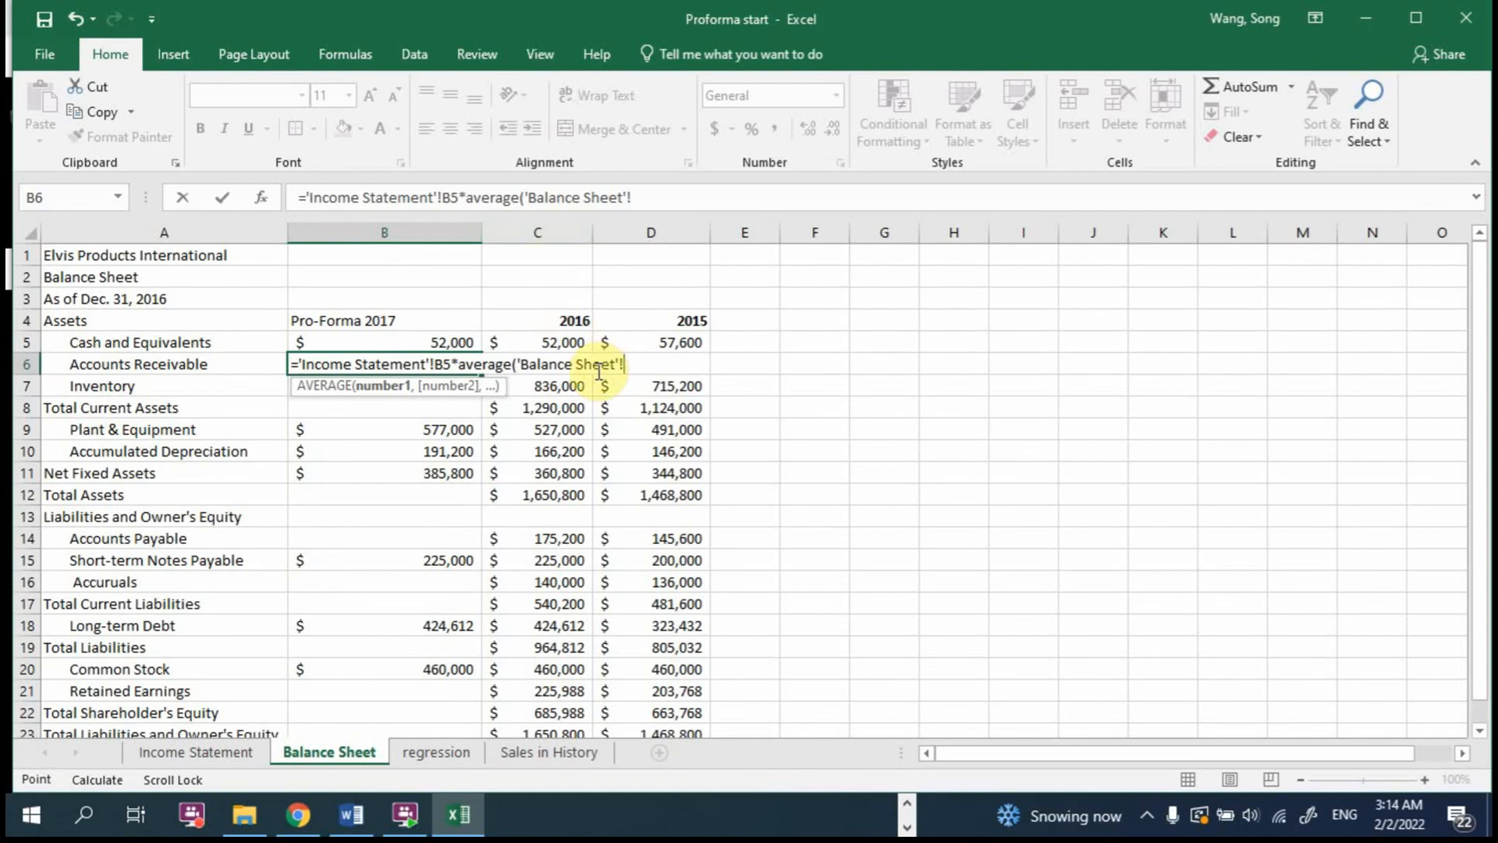
pyautogui.write('c6')
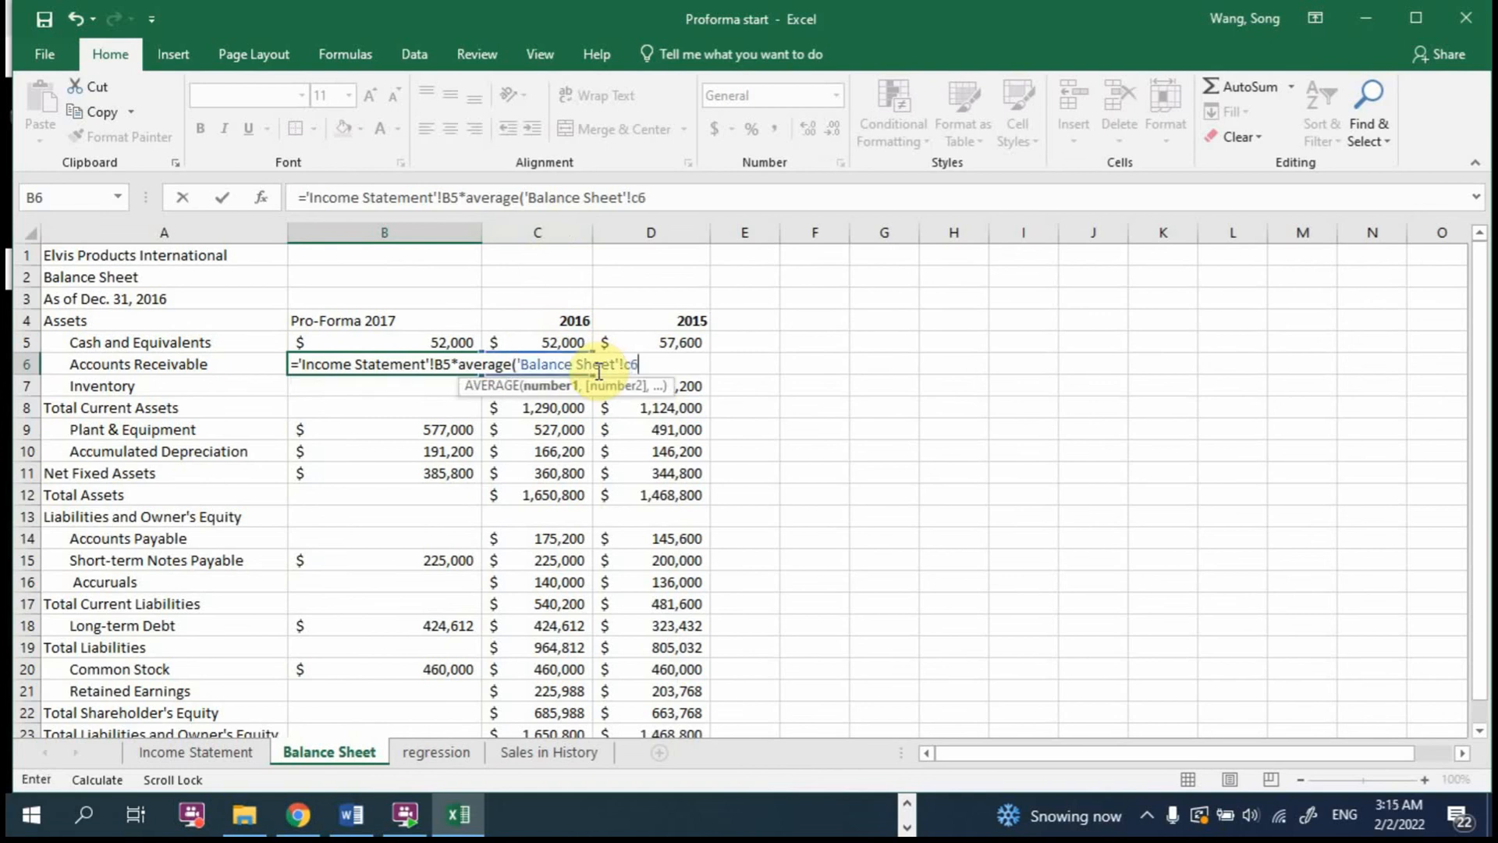
pyautogui.write('/')
pyautogui.click(229, 756)
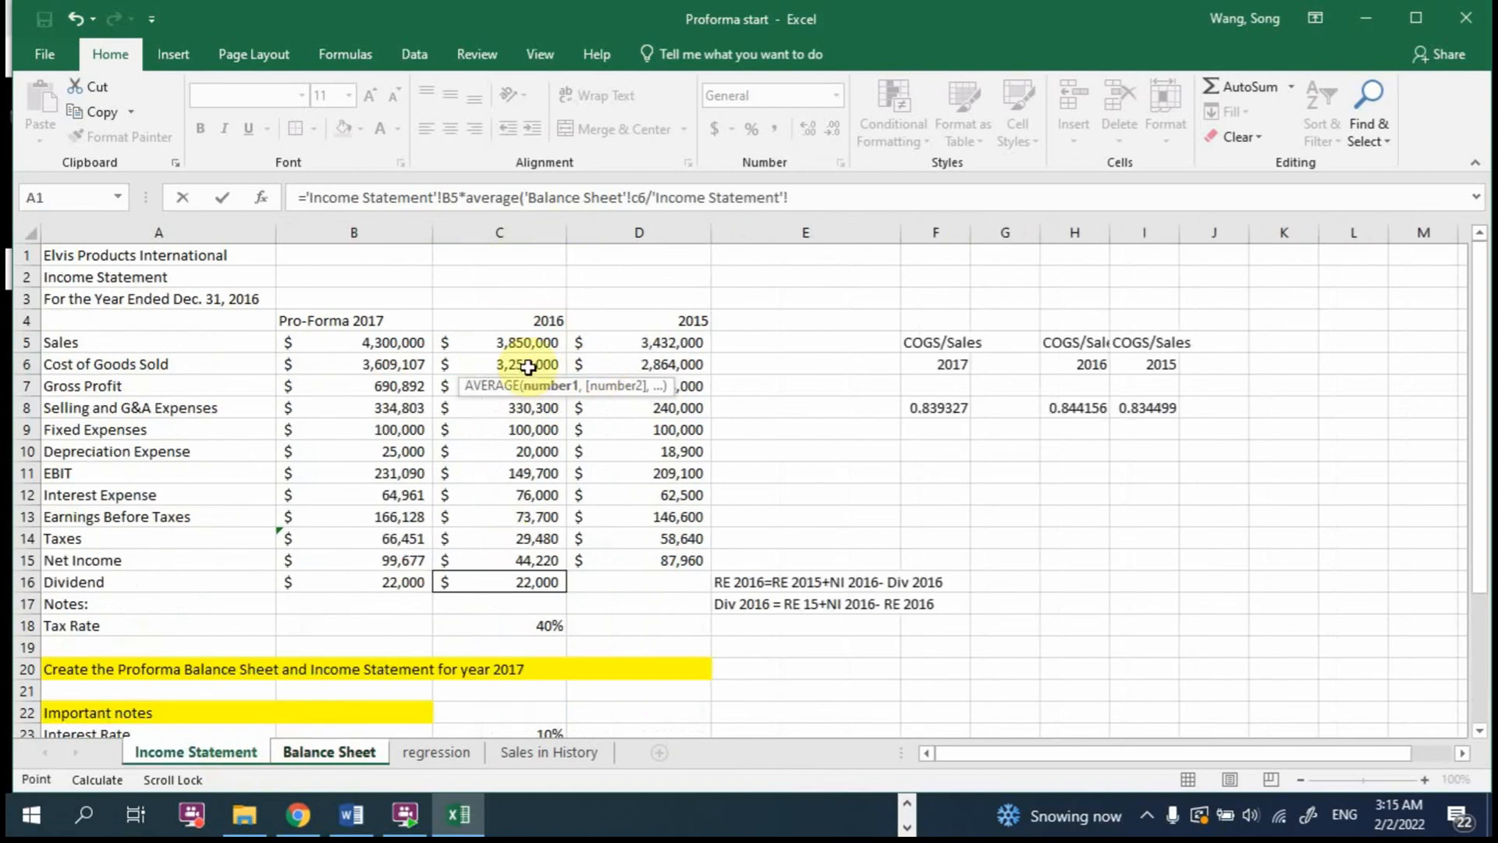
pyautogui.click(539, 340)
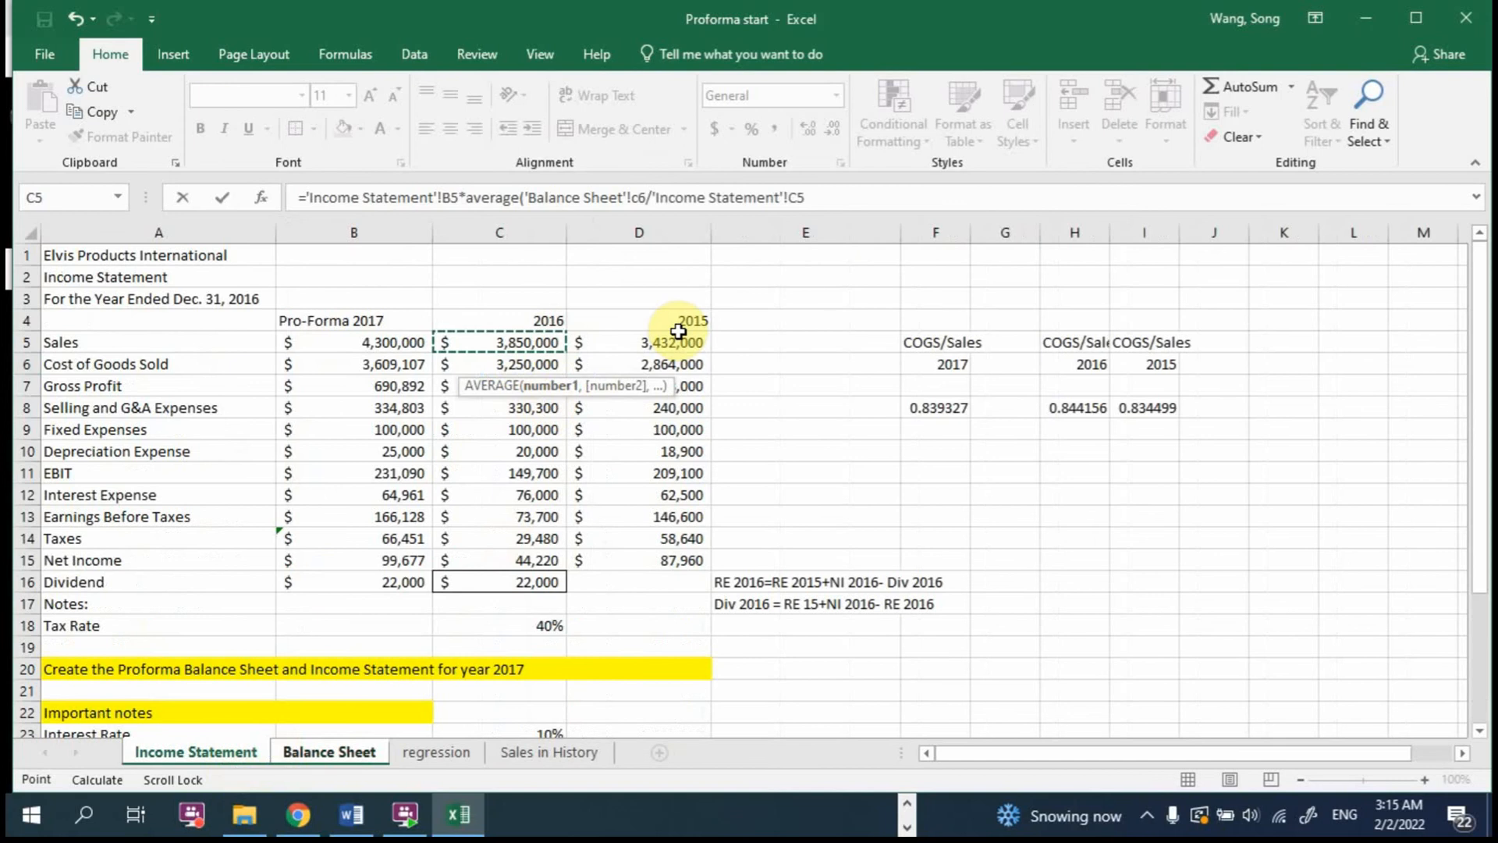
# Step: Add the 2015 ratio 'Balance Sheet'!D6/'Income Statement'!D5 as the second AVERAGE argument and complete the Accounts Receivable formula
pyautogui.write(',')
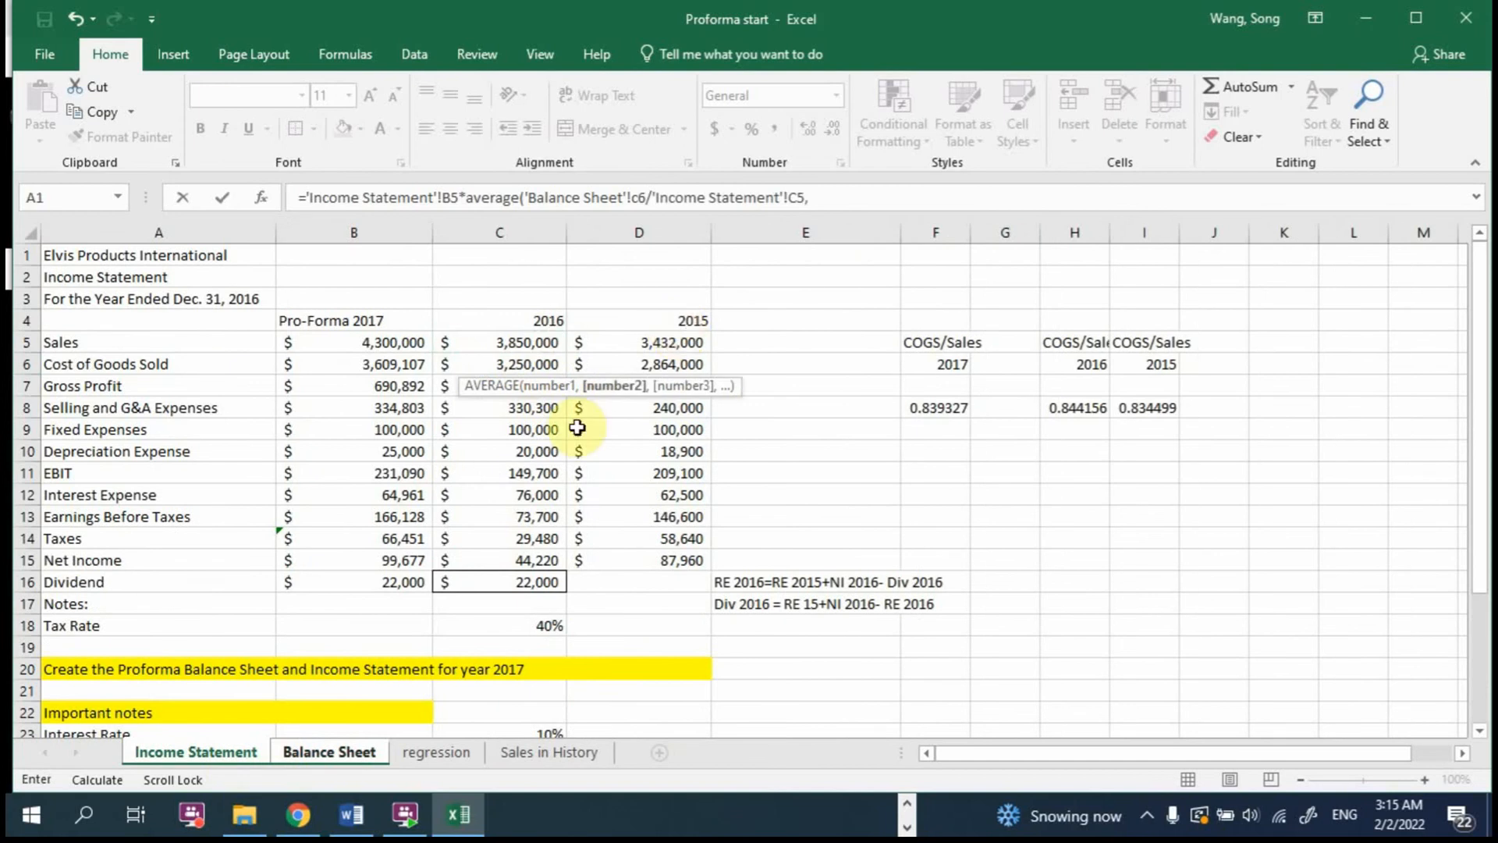
pyautogui.click(357, 746)
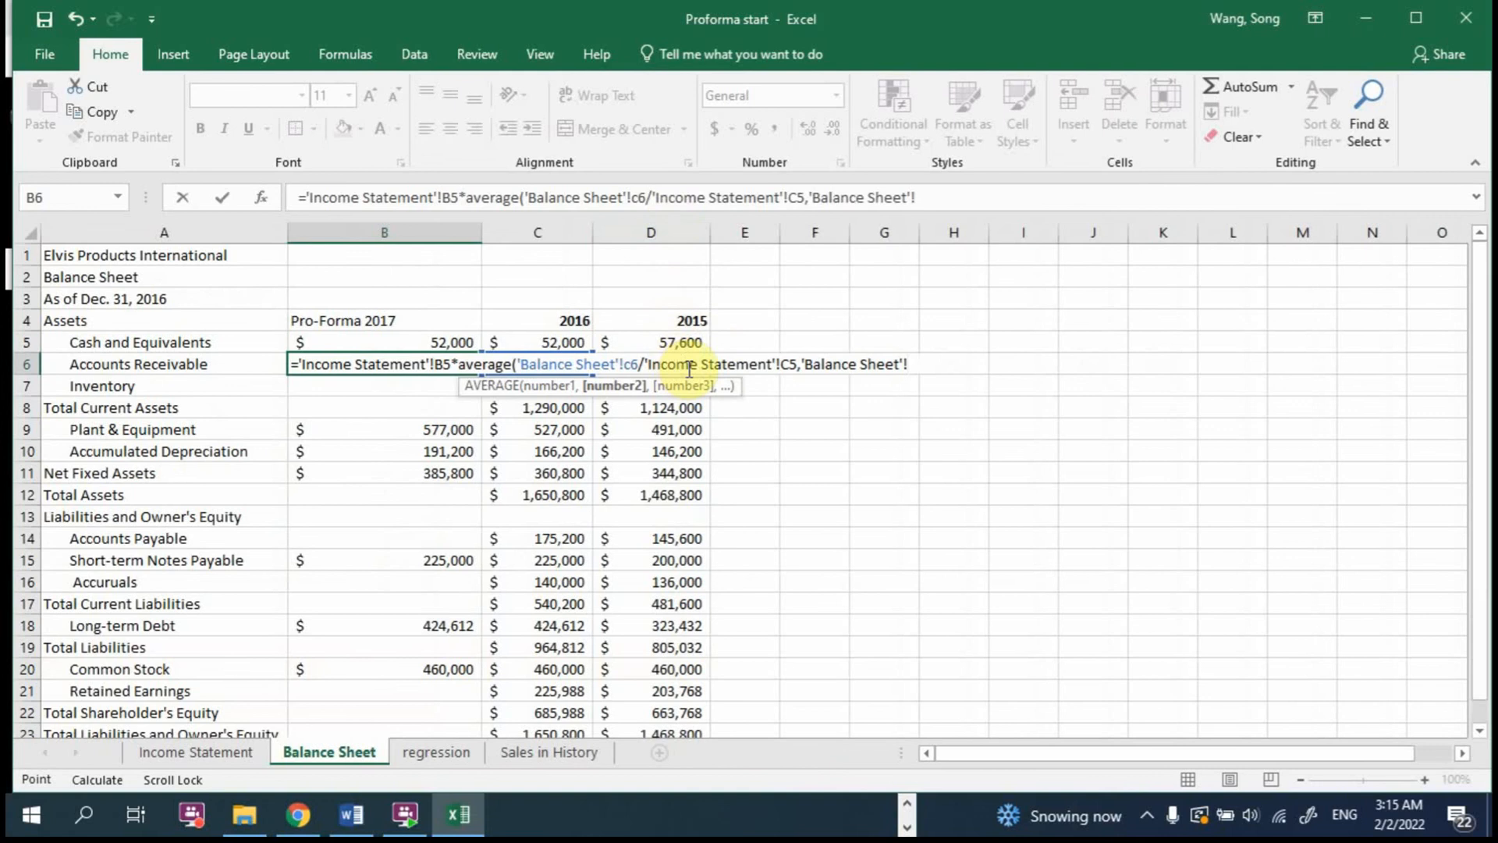
pyautogui.write('d6')
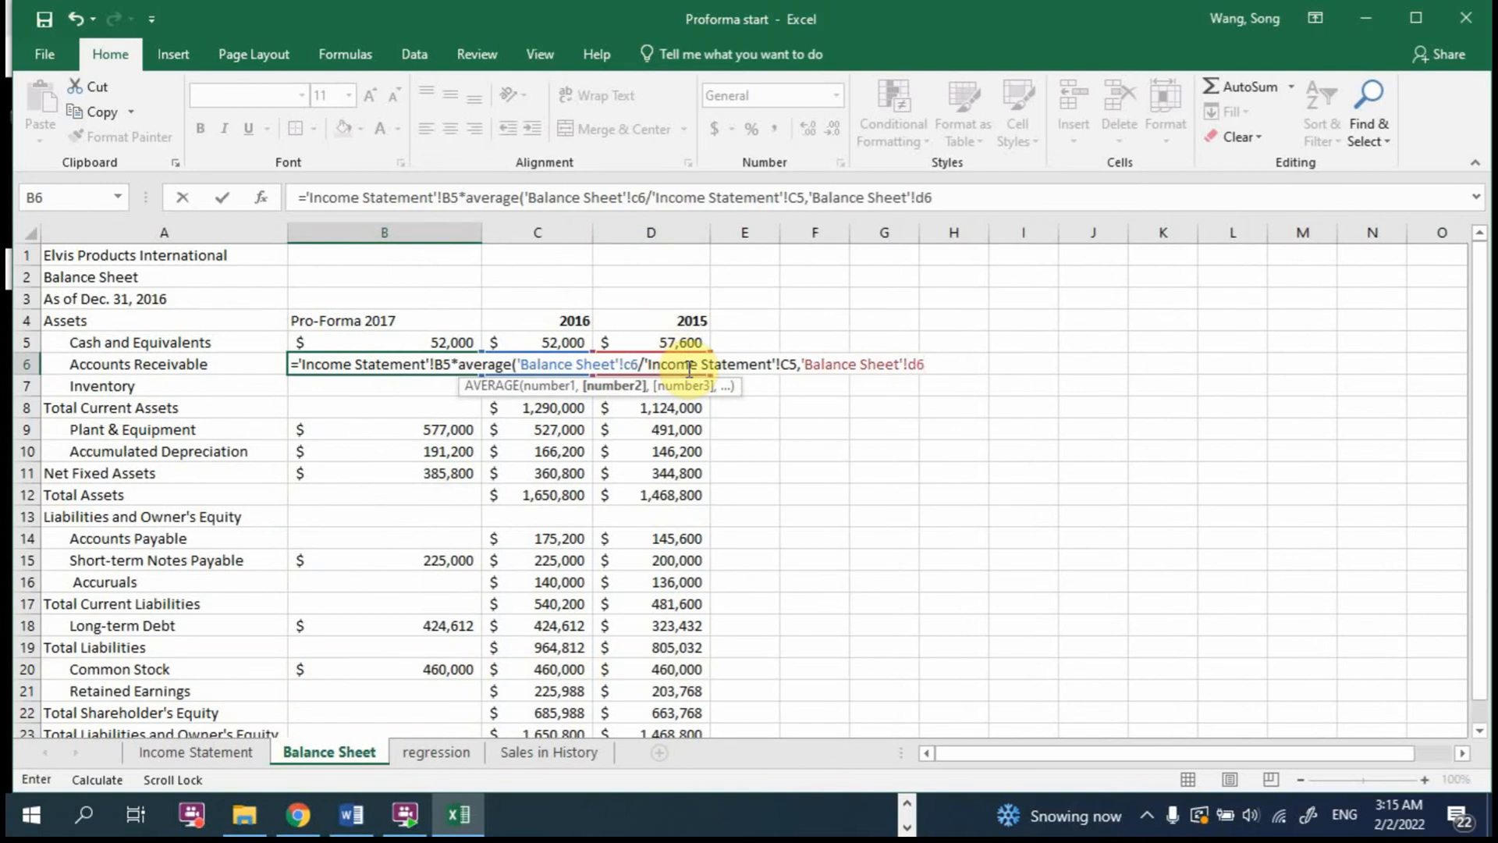
pyautogui.write('/')
pyautogui.click(197, 752)
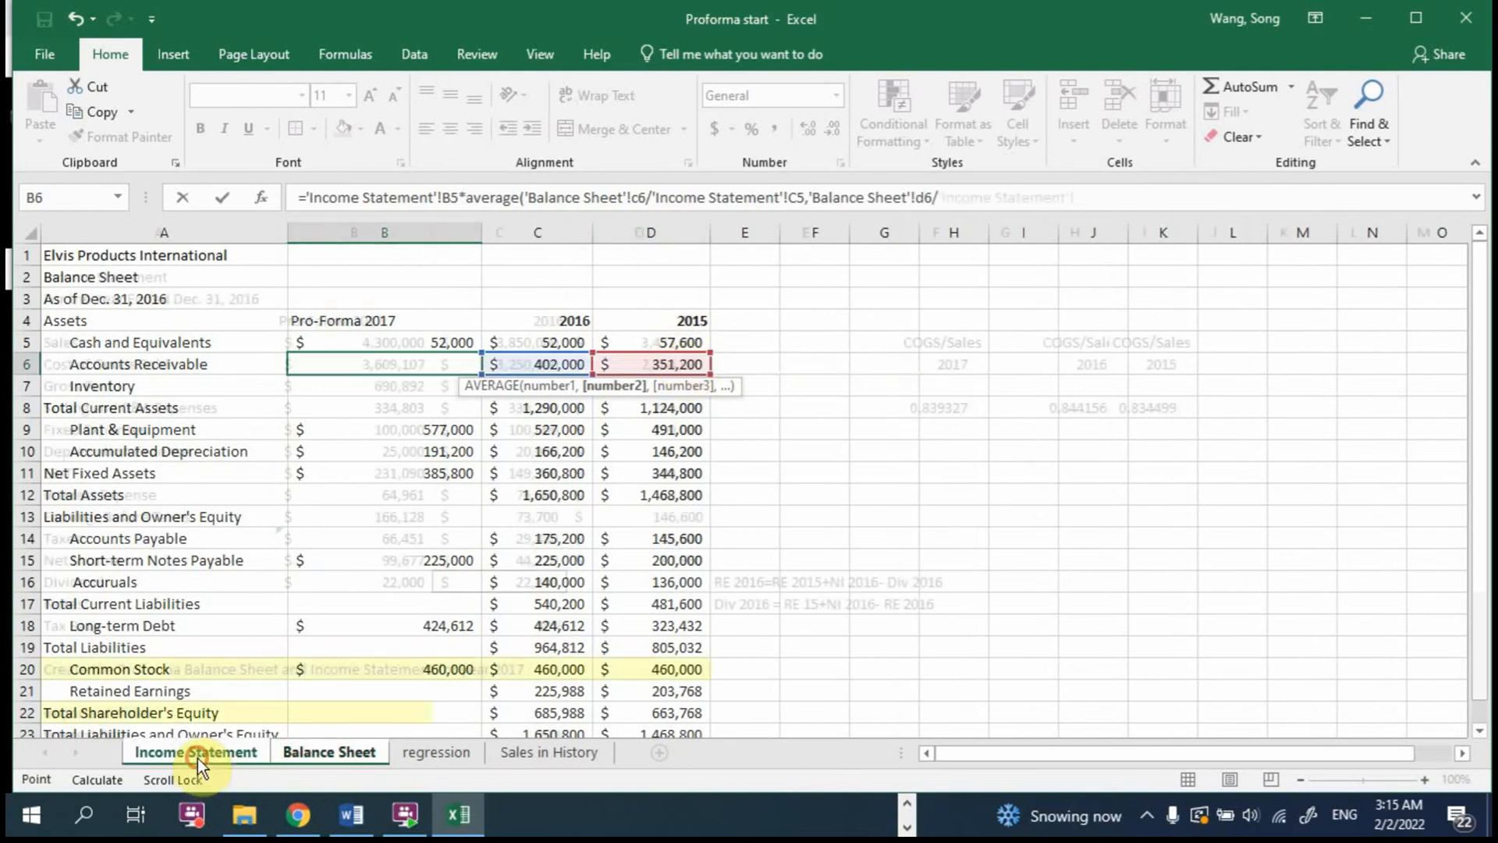
pyautogui.click(652, 340)
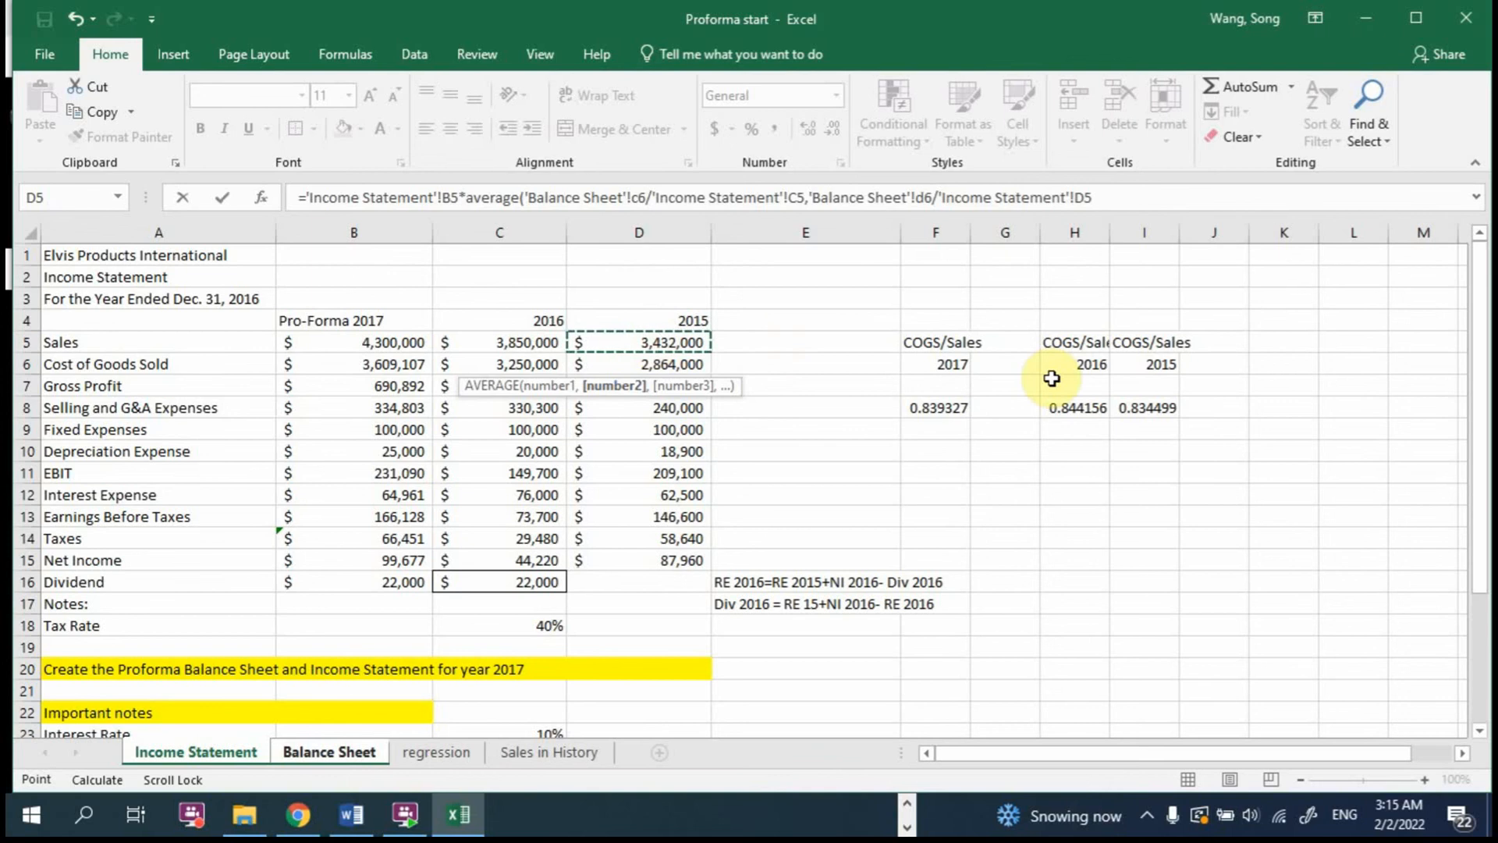
pyautogui.write(')')
pyautogui.press('Return')
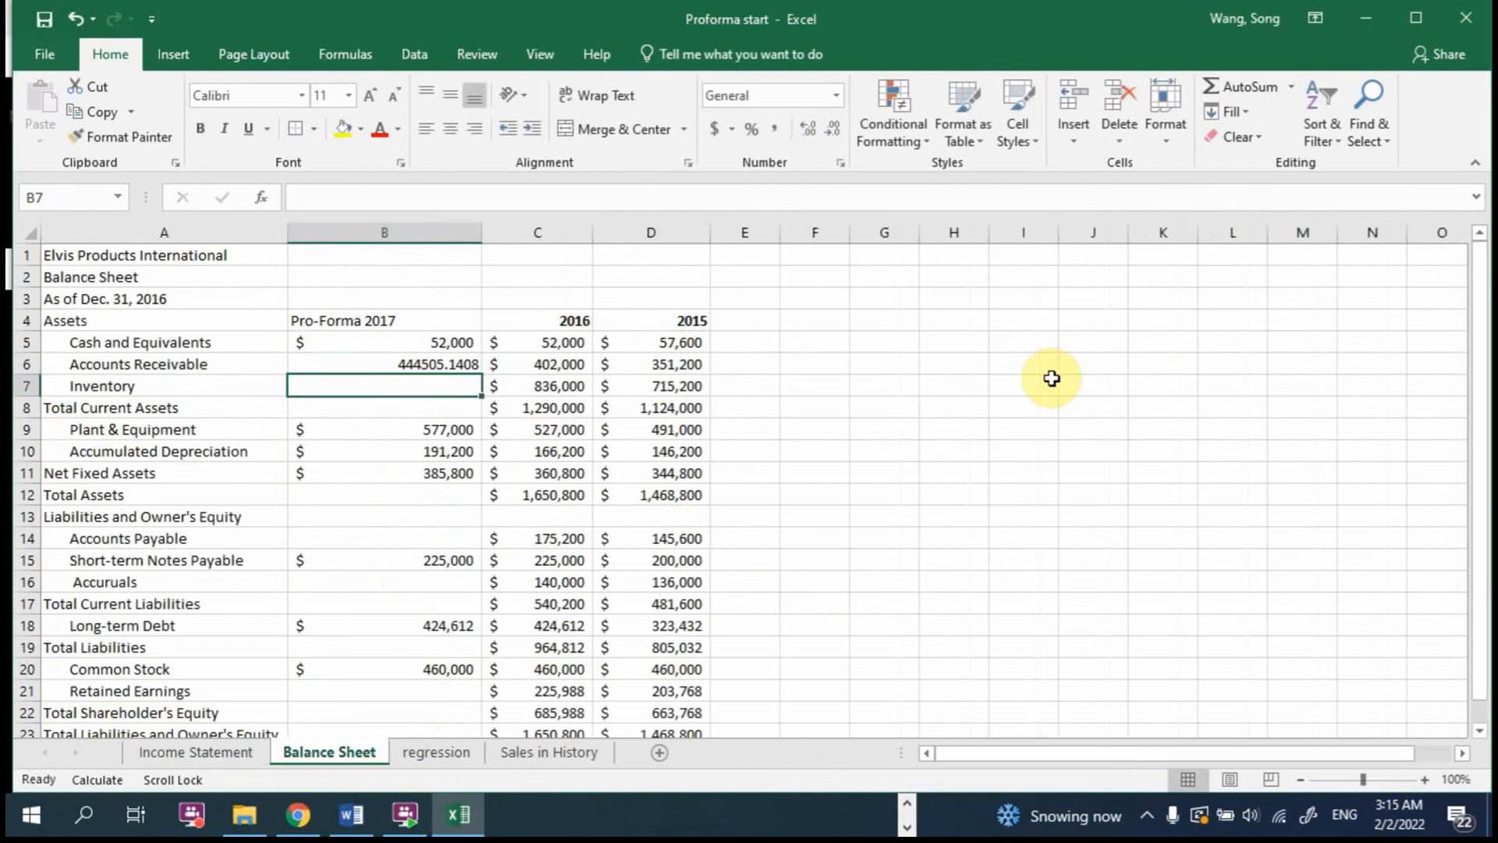
# Step: Remove the decimals from 2017 Accounts Receivable in B6 and apply the number format of the Cash and Equivalents cell B5
pyautogui.click(451, 362)
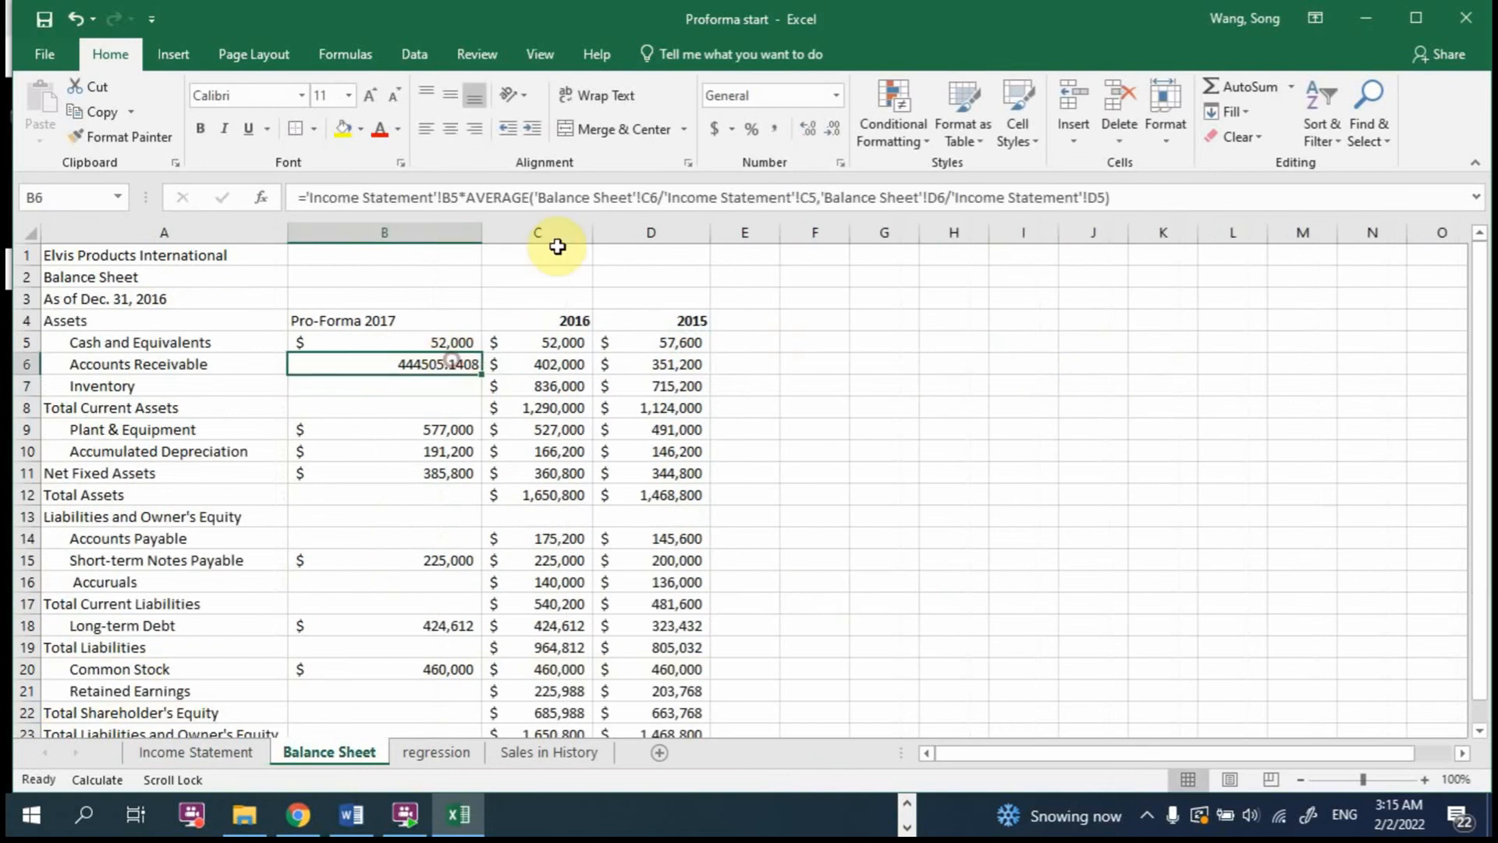
pyautogui.click(833, 127)
pyautogui.click(833, 127)
pyautogui.click(833, 128)
pyautogui.click(837, 128)
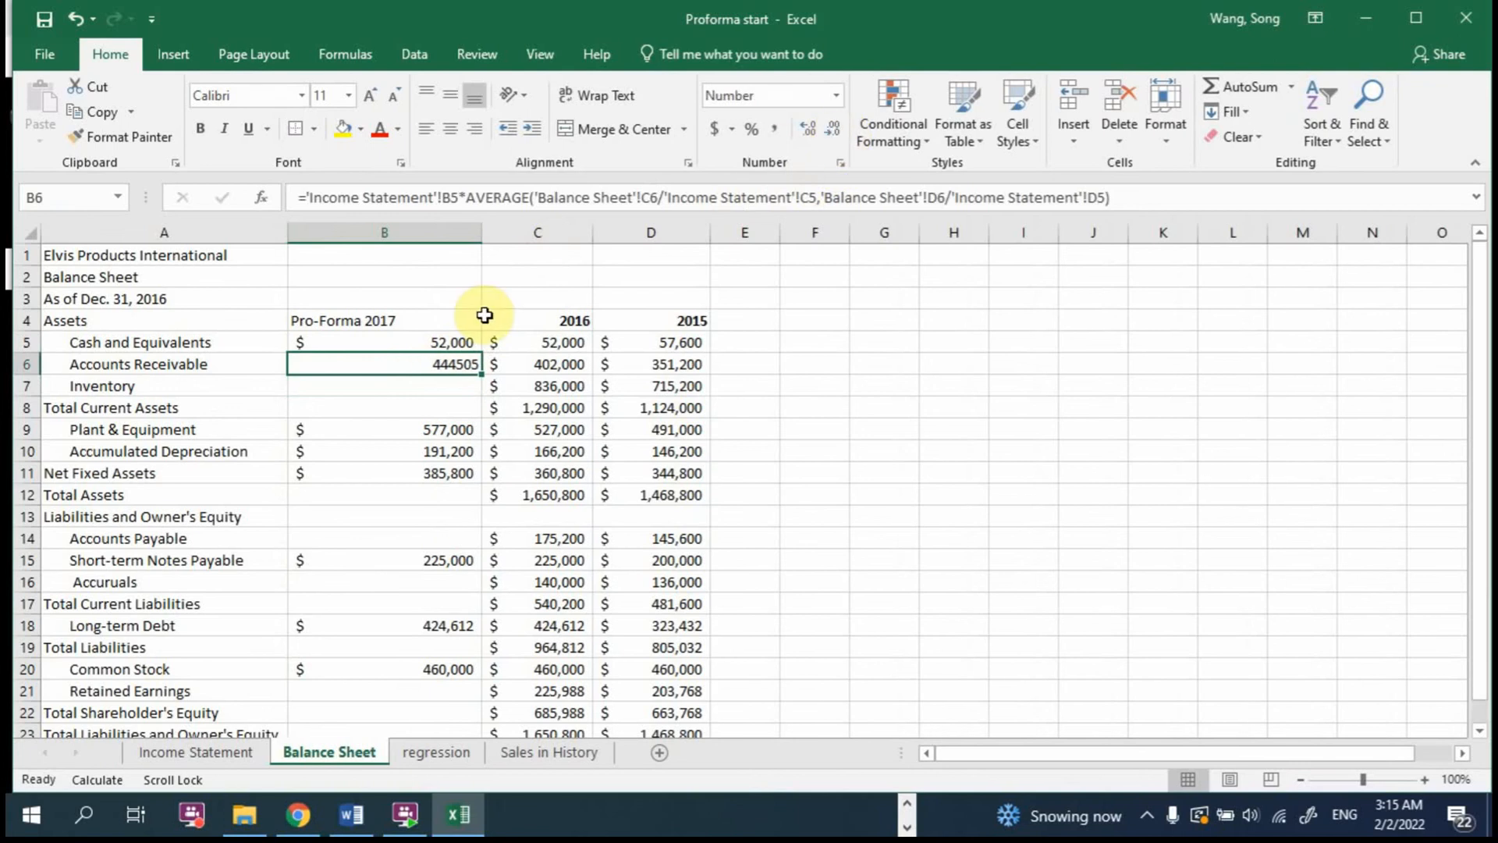
pyautogui.click(451, 338)
pyautogui.click(160, 143)
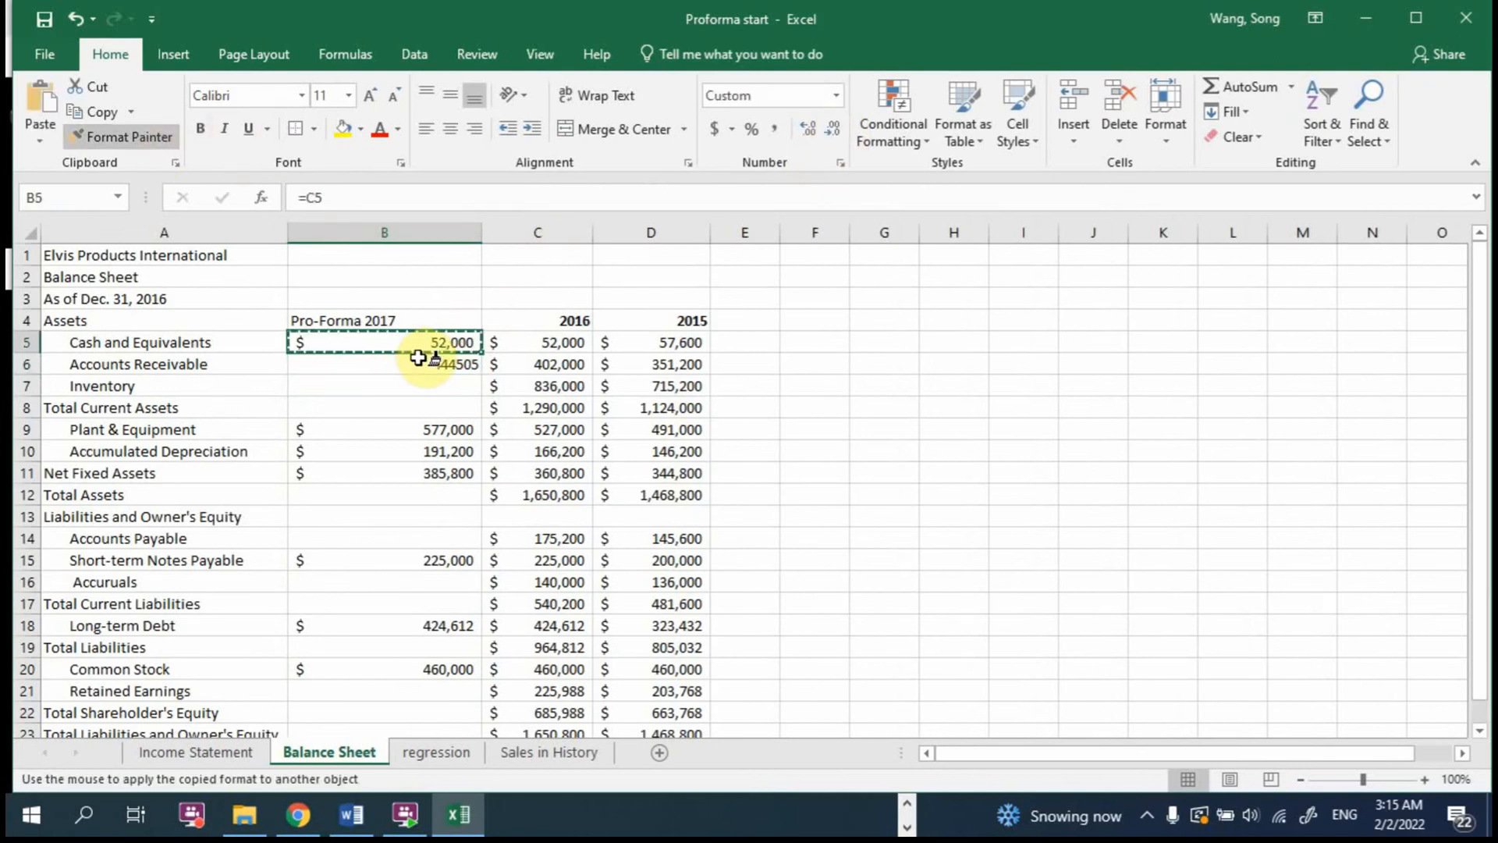
pyautogui.click(414, 360)
pyautogui.click(804, 363)
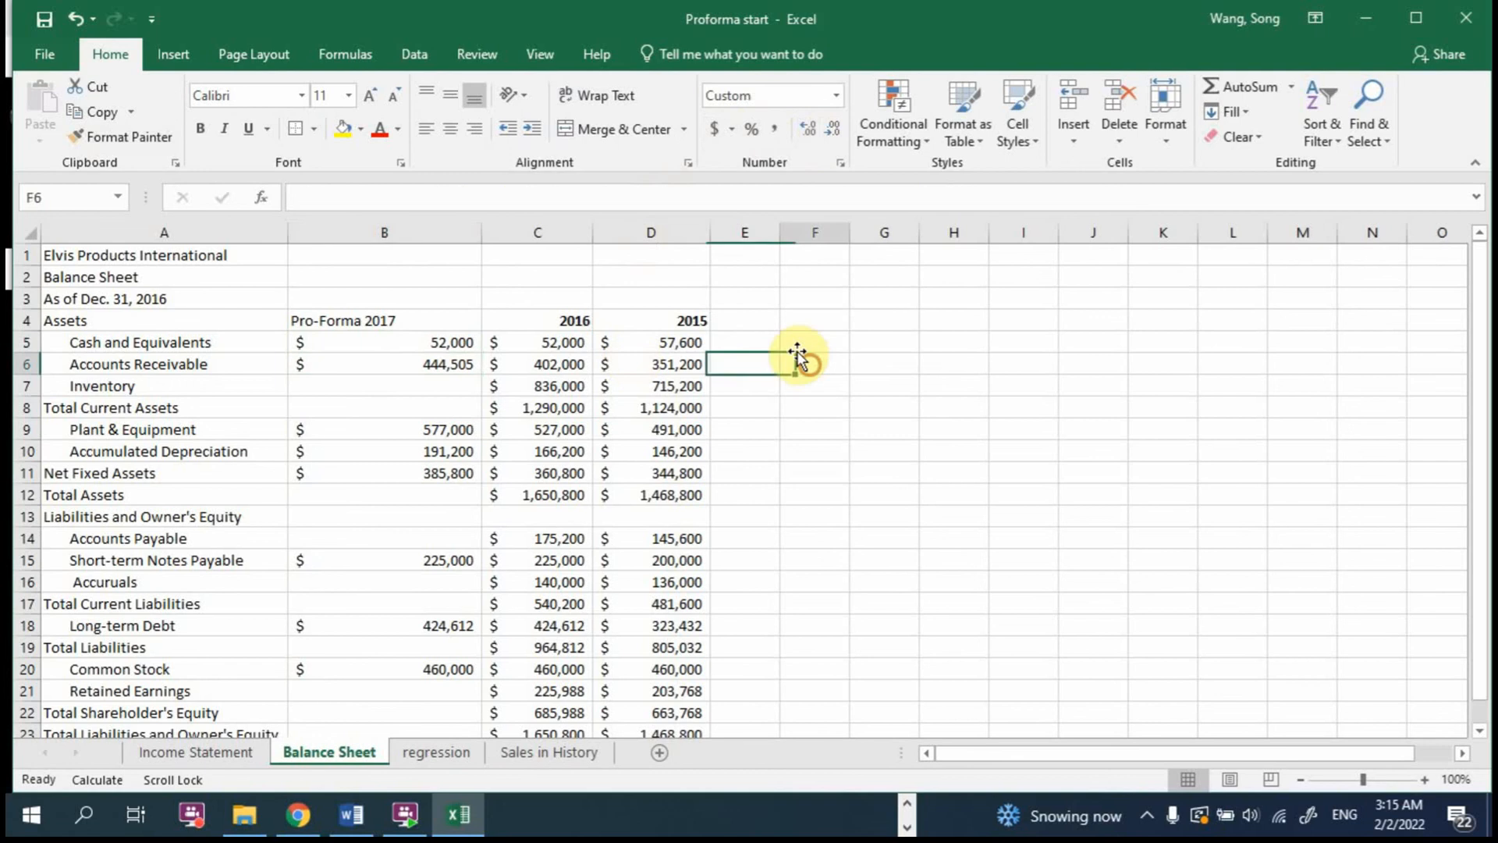
pyautogui.click(348, 385)
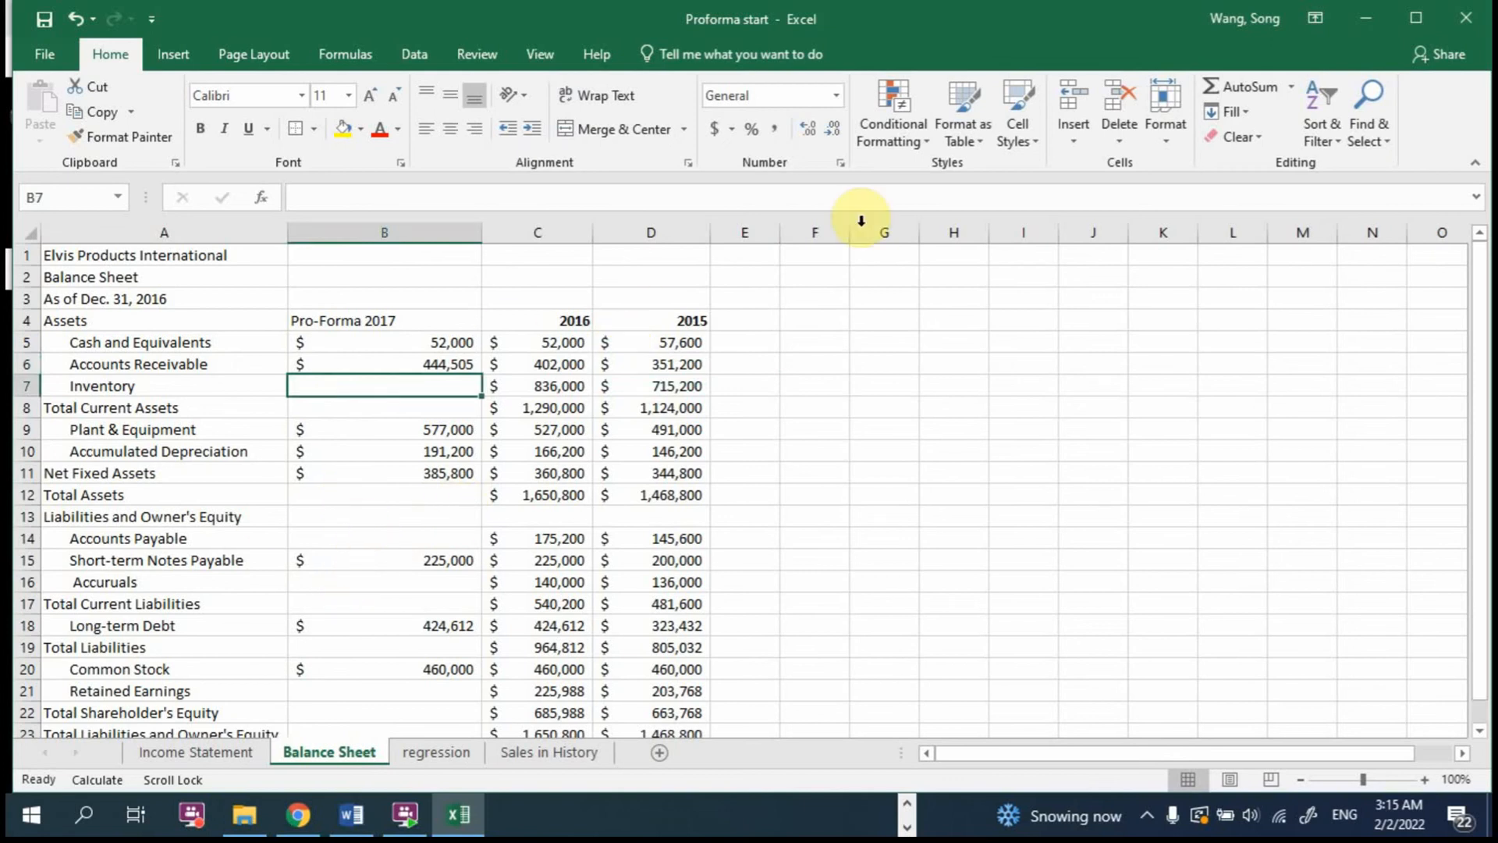
pyautogui.click(211, 752)
pyautogui.click(287, 752)
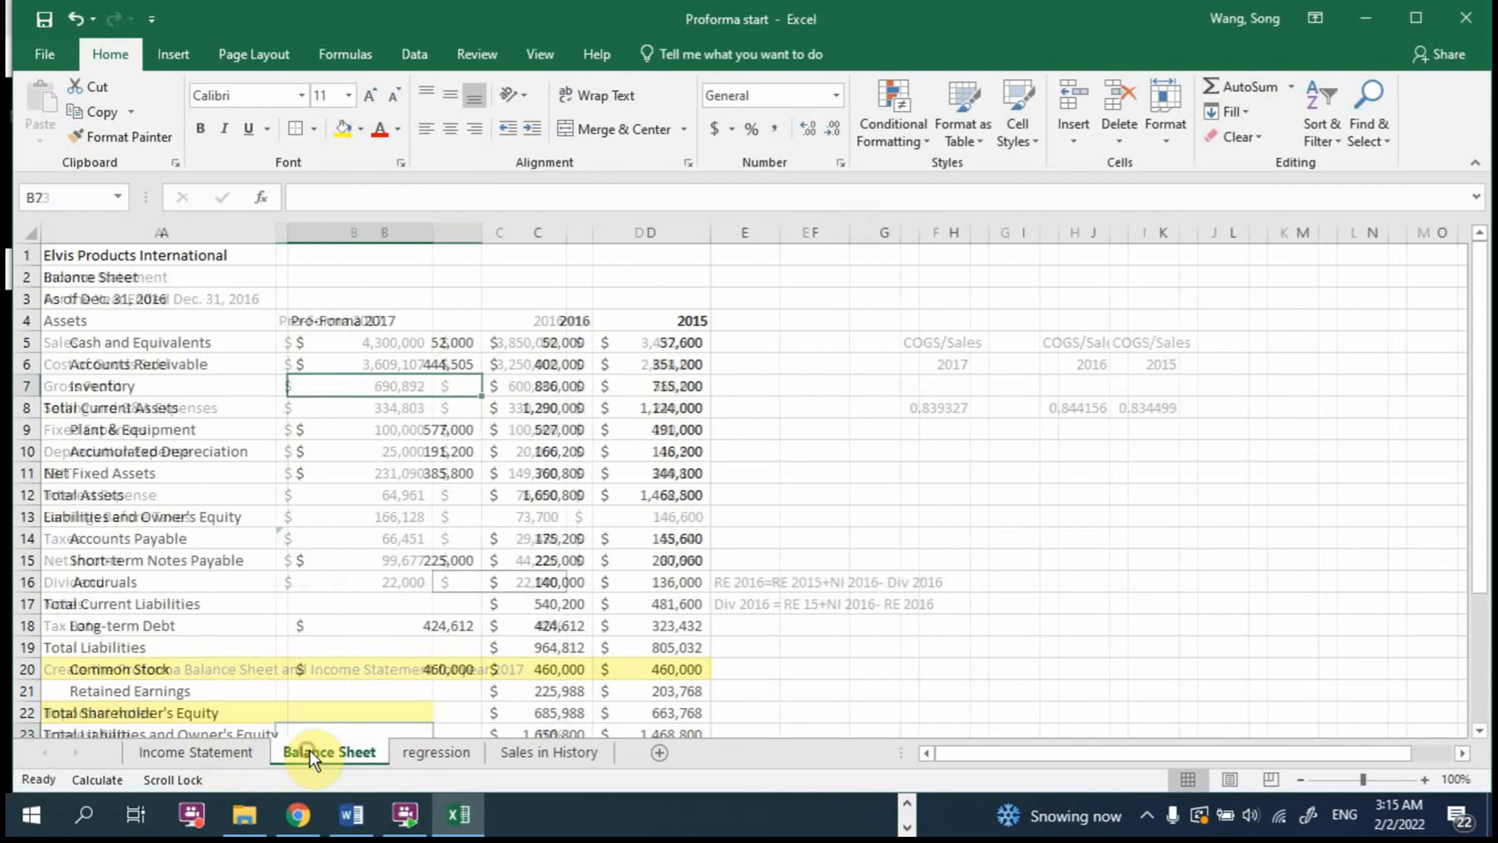
pyautogui.click(230, 749)
pyautogui.click(303, 753)
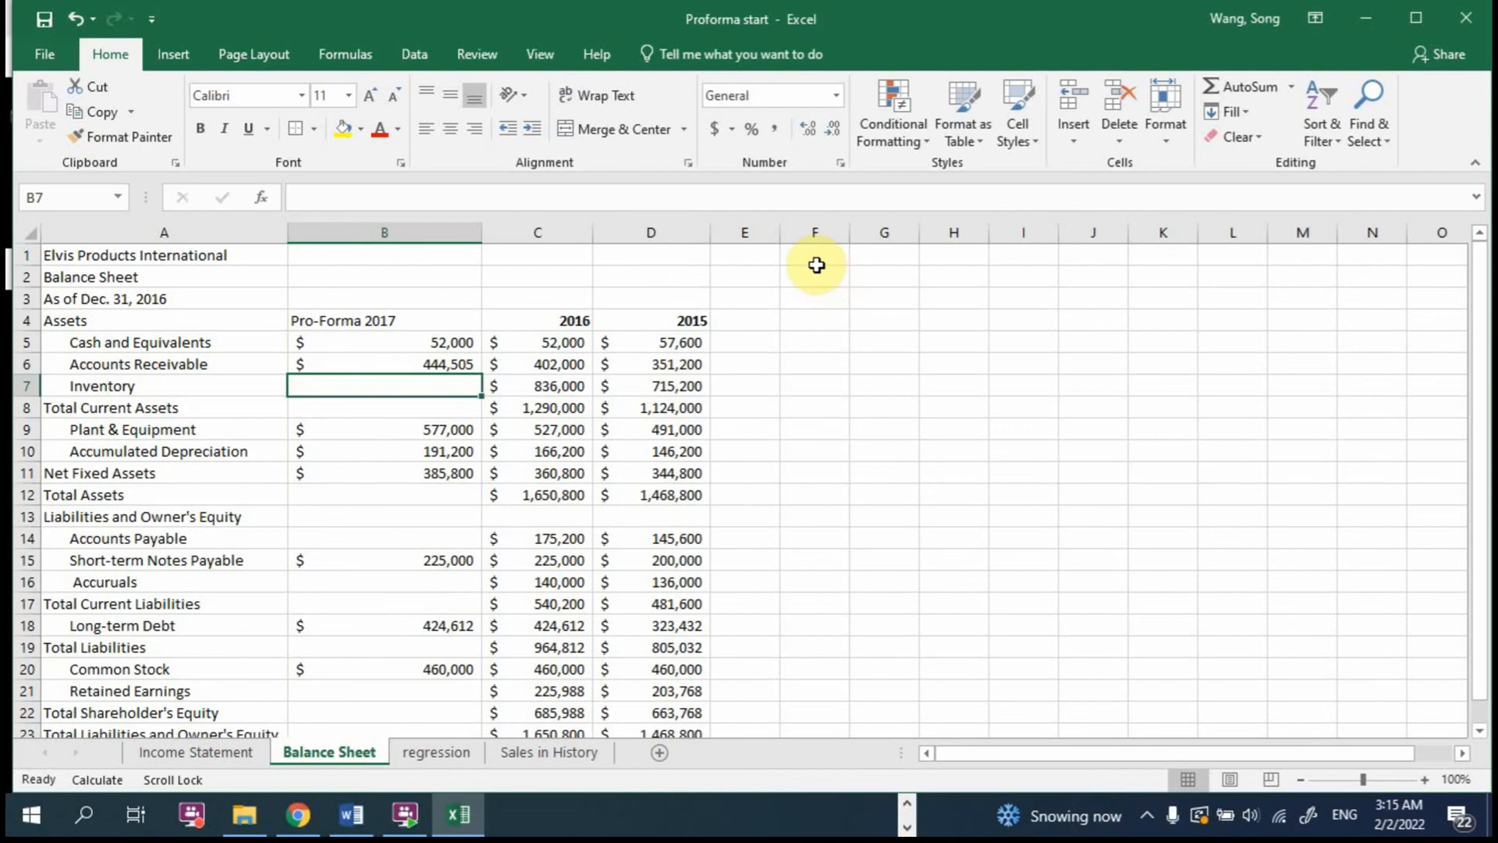
# Step: Open a second window of the workbook and arrange the two windows vertically
pyautogui.click(541, 55)
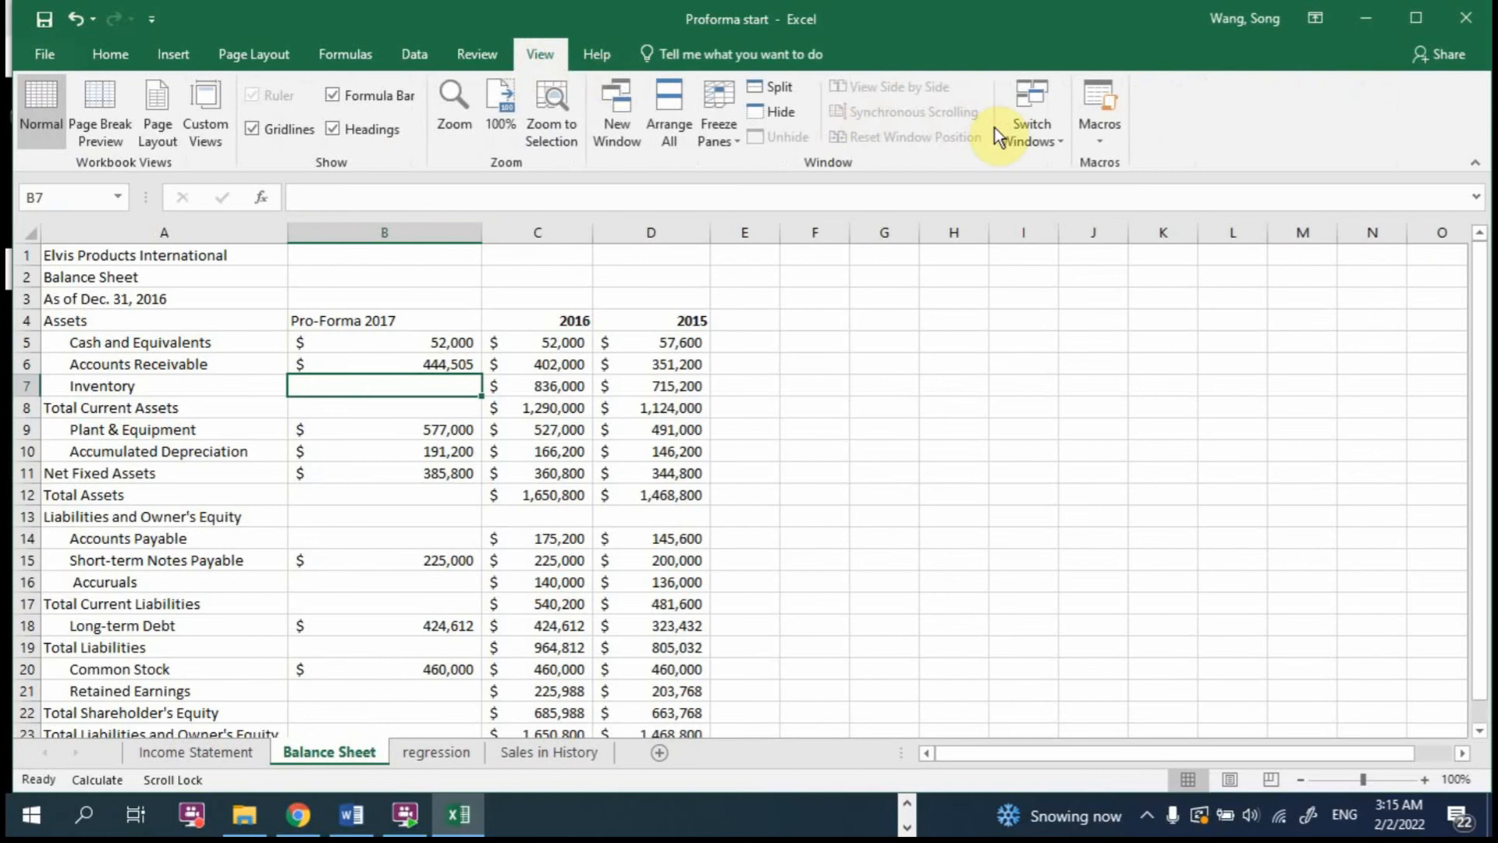
pyautogui.click(620, 134)
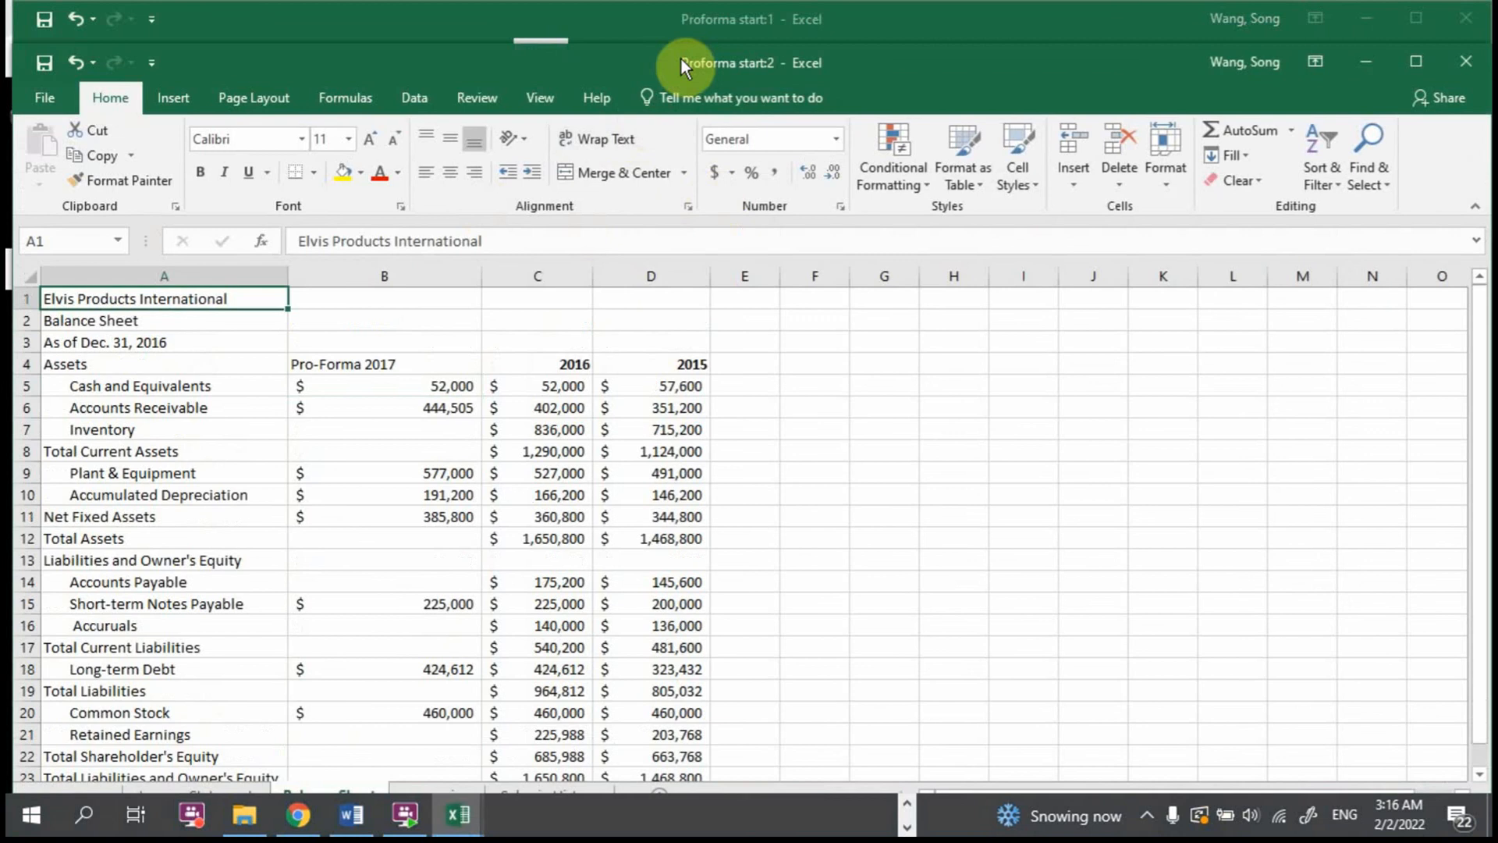
pyautogui.moveTo(681, 62); pyautogui.dragTo(688, 151)
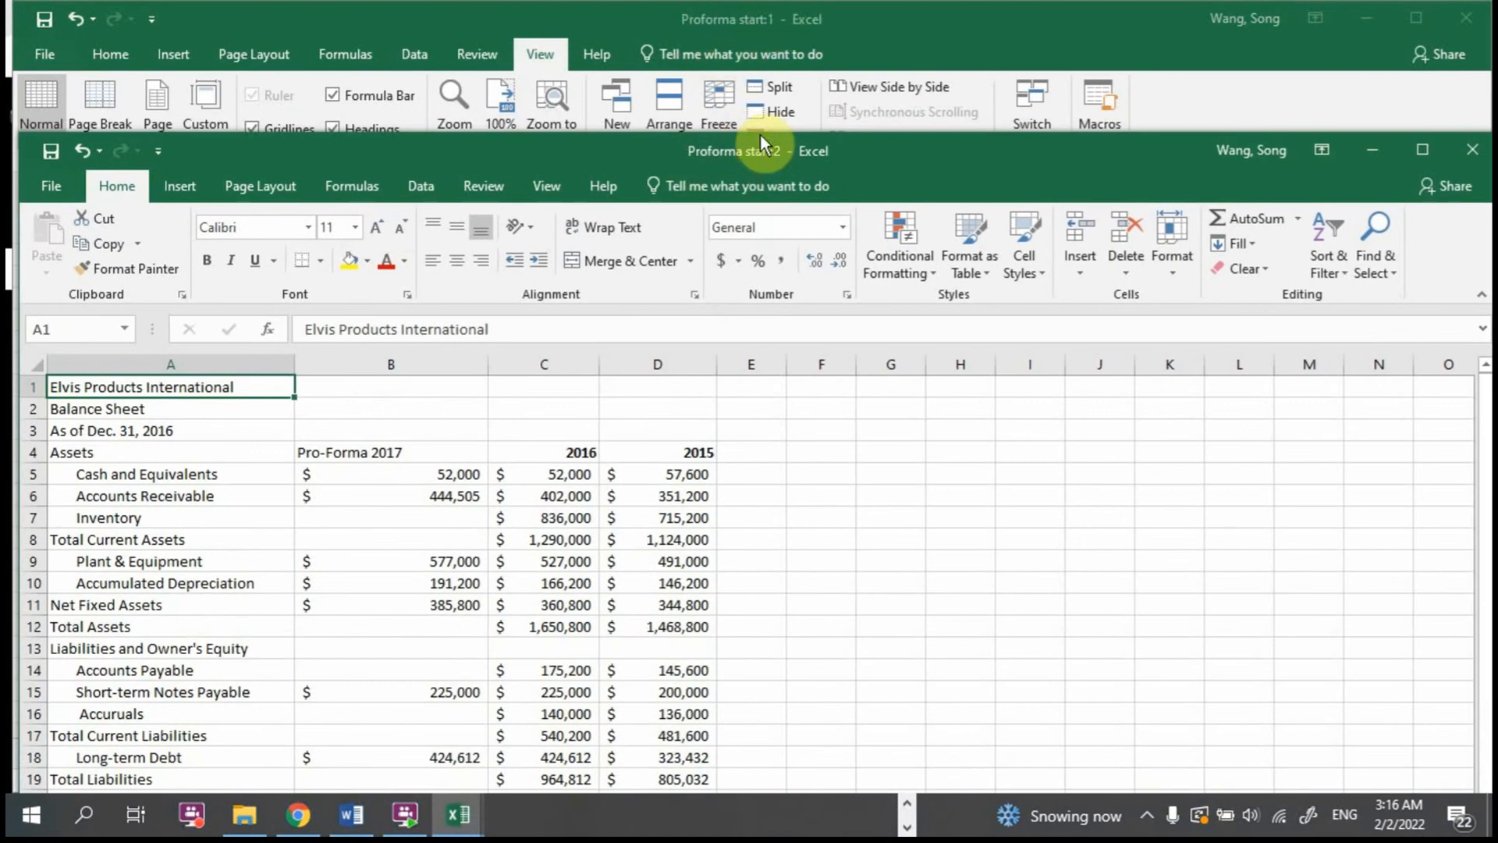
pyautogui.moveTo(630, 155); pyautogui.dragTo(607, 40)
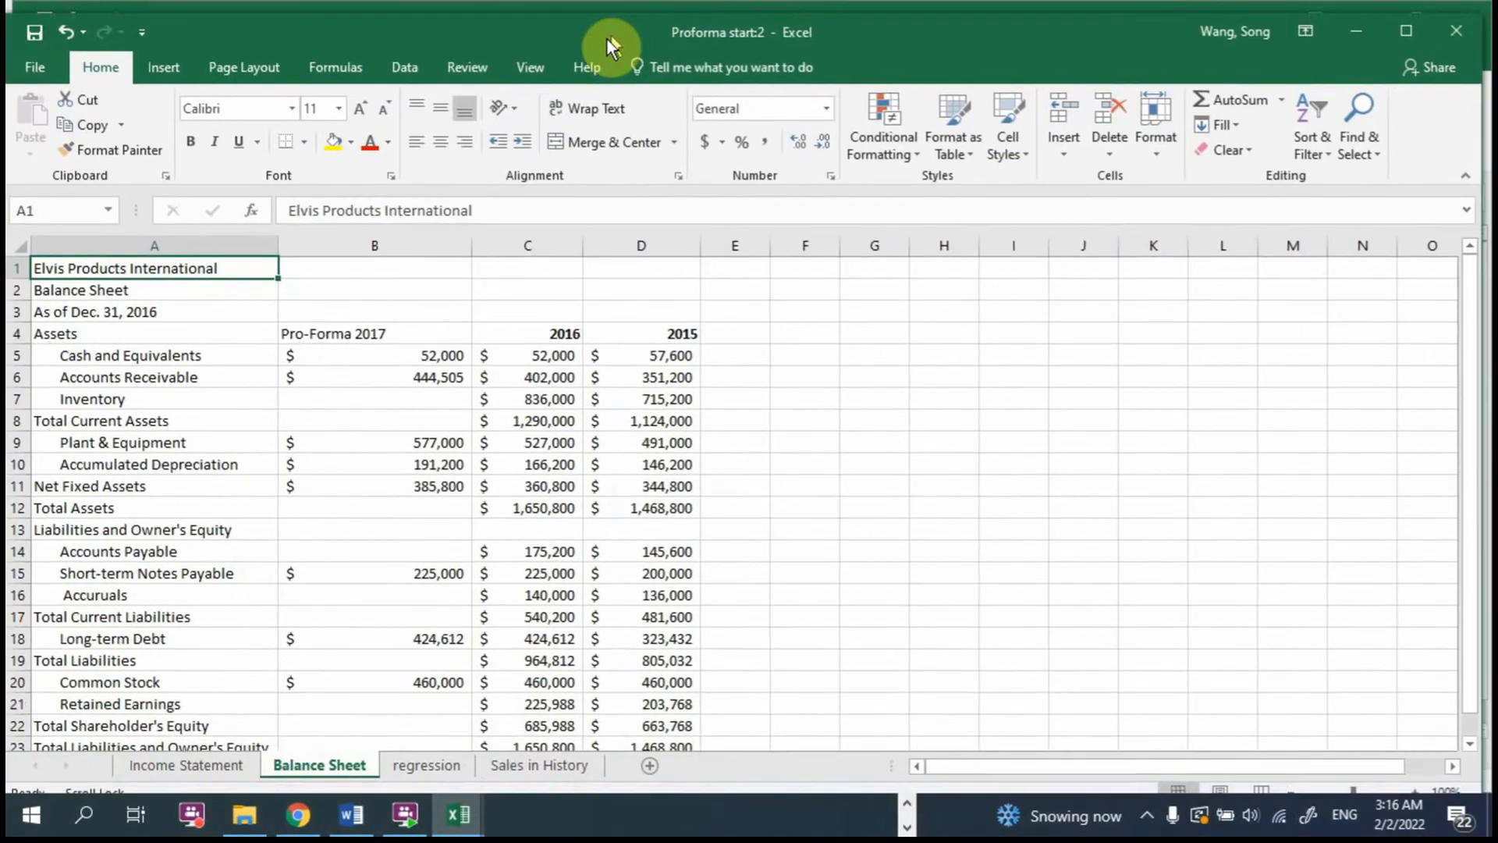
pyautogui.click(516, 71)
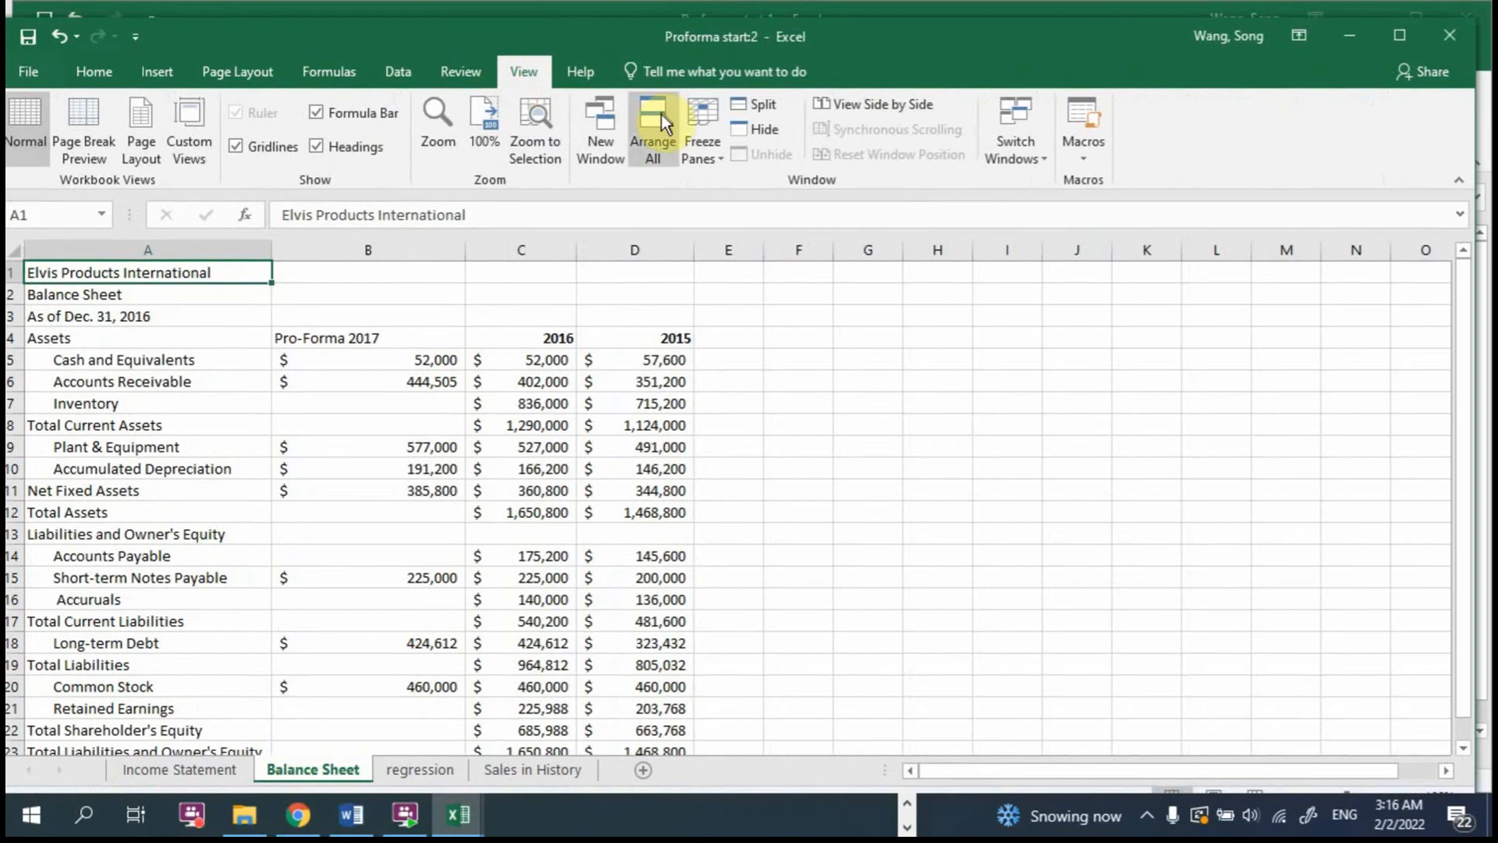
pyautogui.click(654, 140)
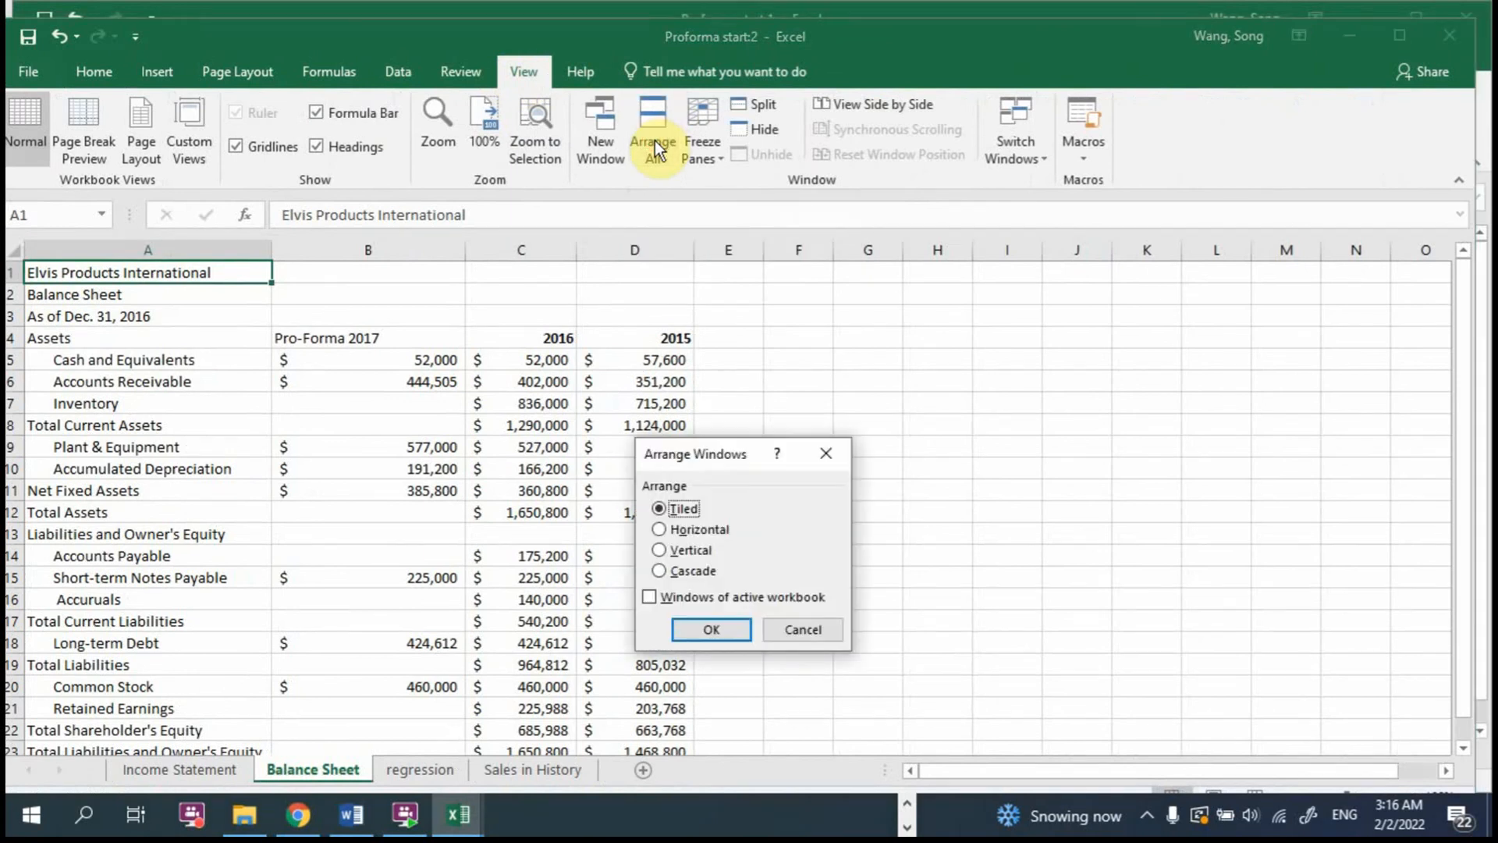
pyautogui.click(664, 547)
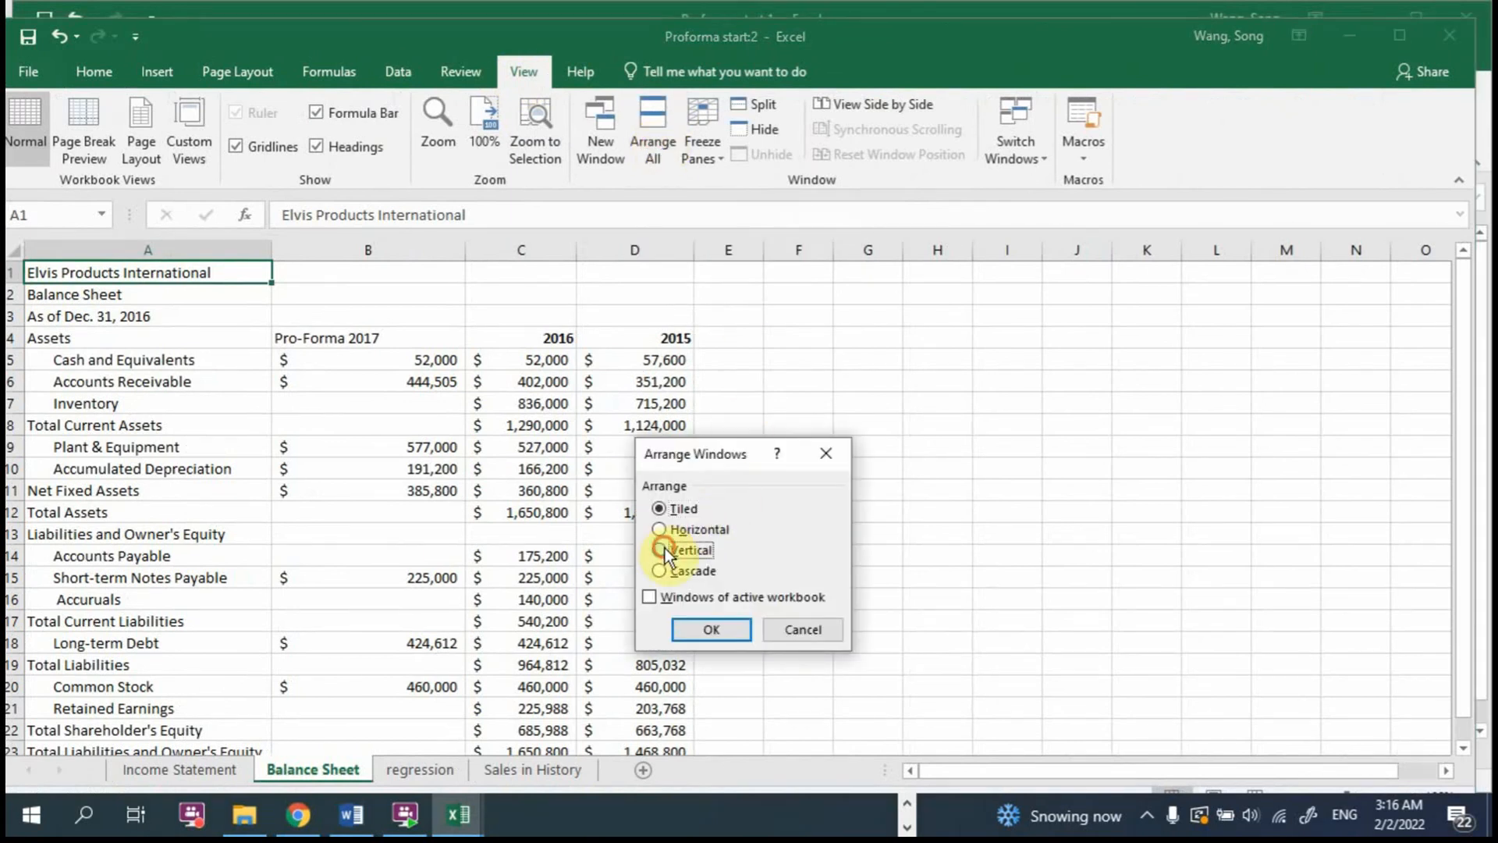
pyautogui.click(714, 628)
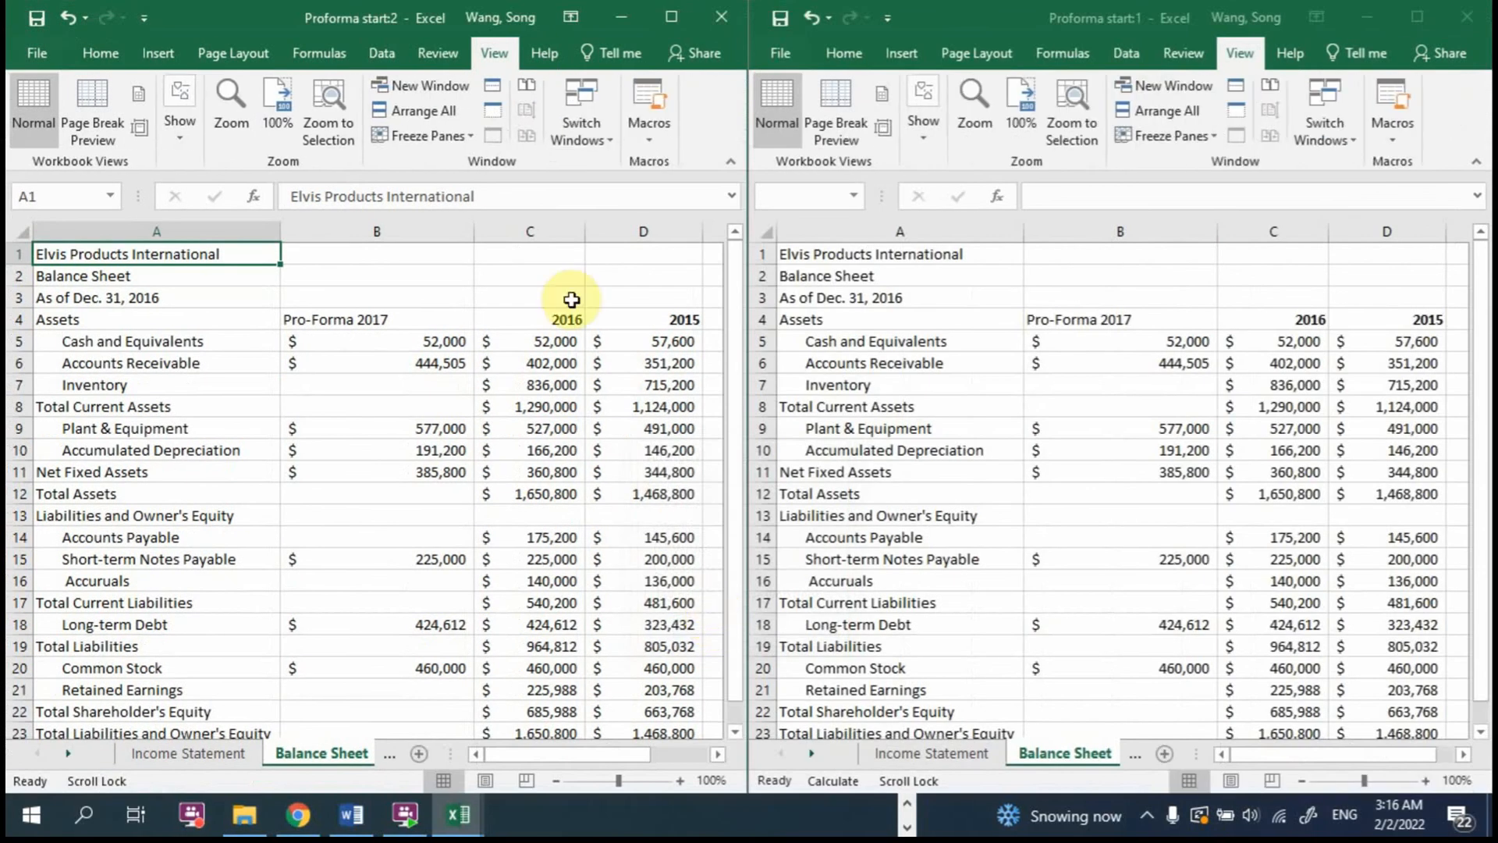
# Step: Close one of the two side-by-side workbook windows and maximize the remaining one
pyautogui.click(1444, 31)
pyautogui.click(1444, 29)
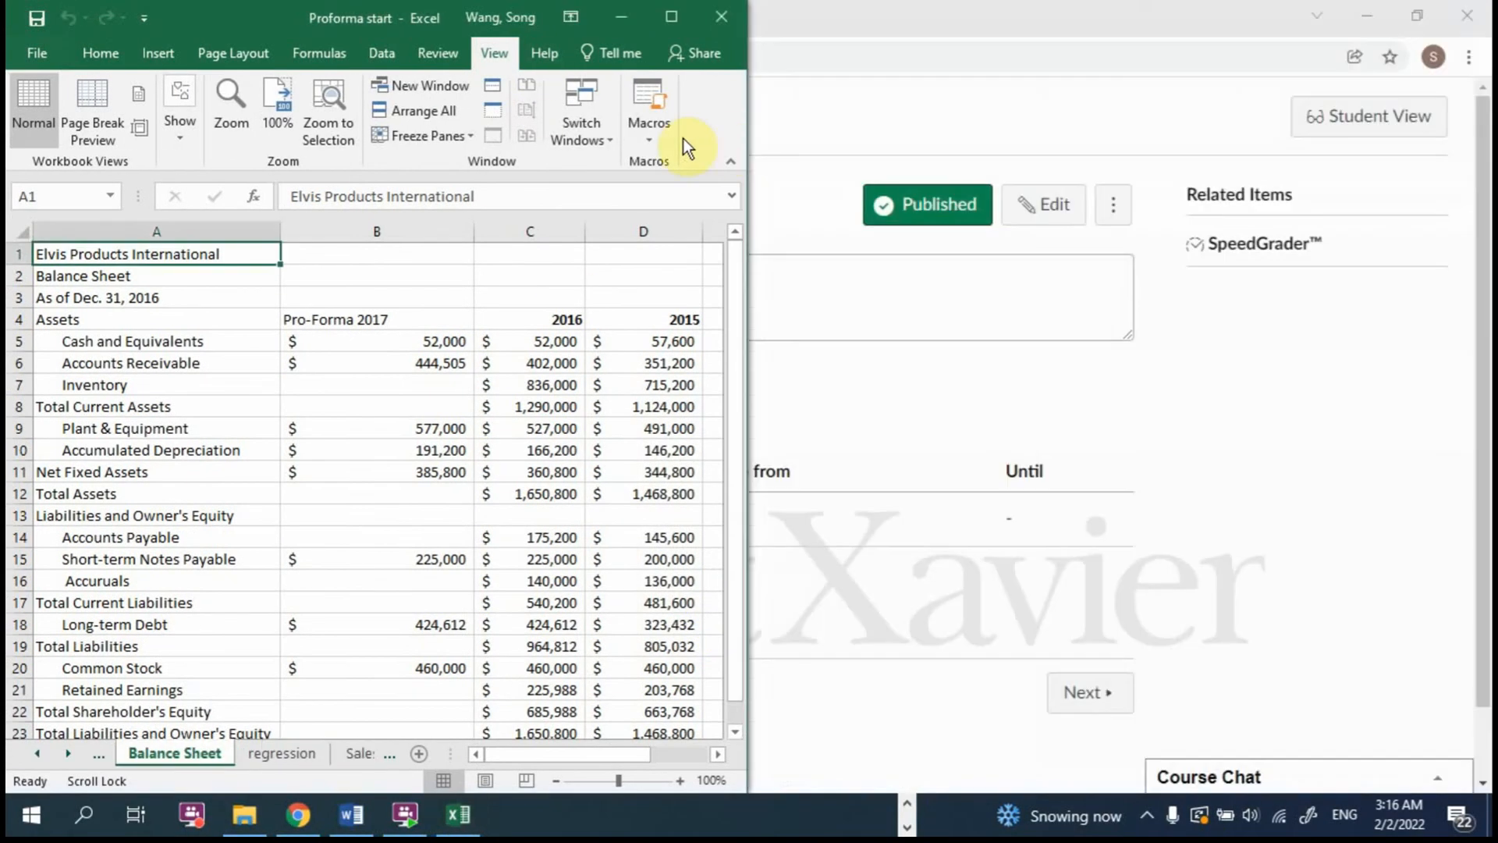
pyautogui.click(673, 16)
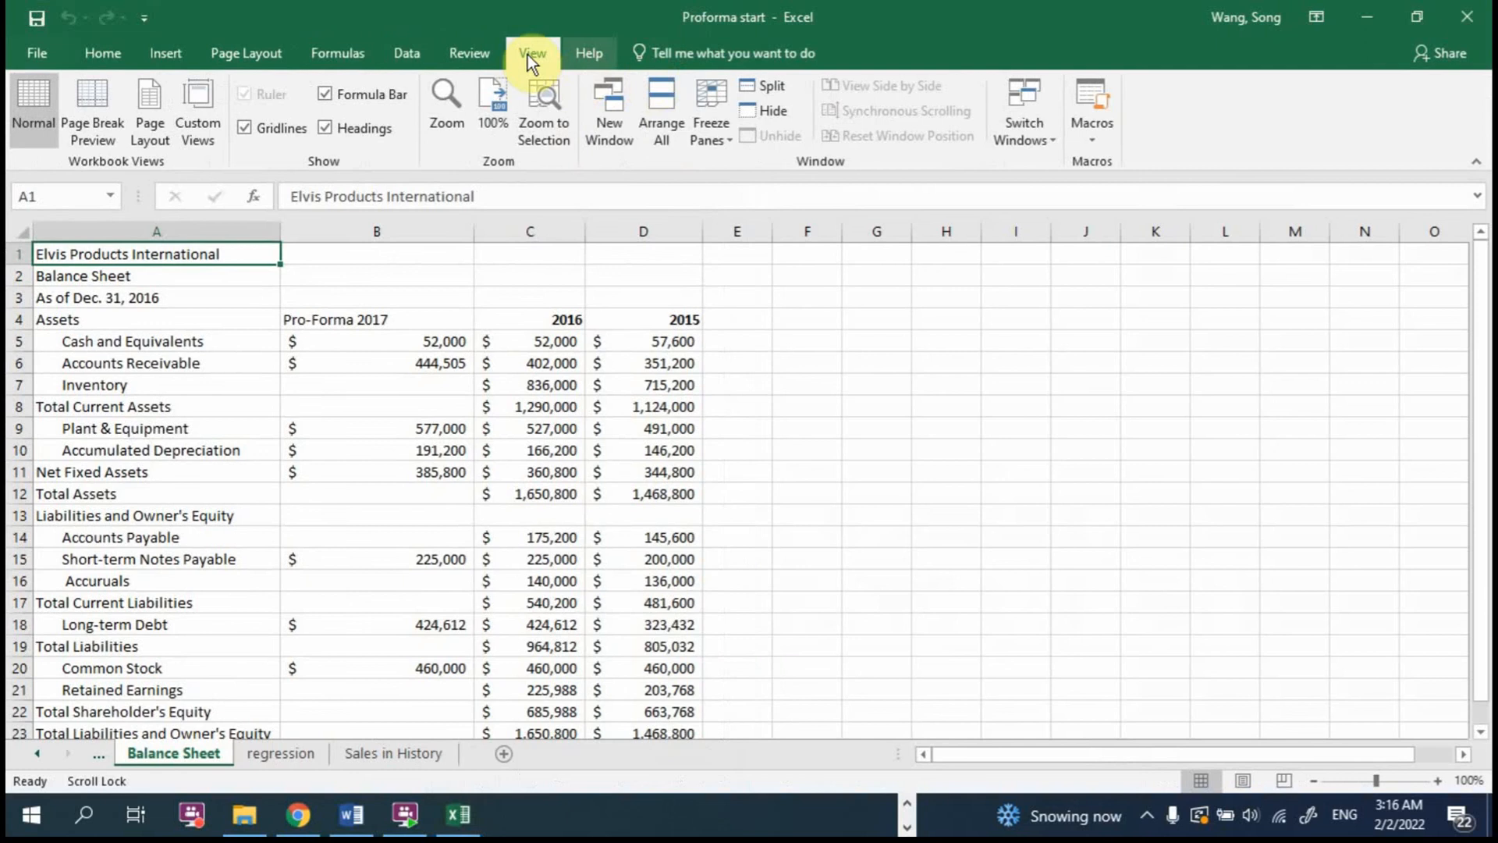
# Step: Open another window of the Proforma start workbook and tile both windows side by side
pyautogui.click(615, 112)
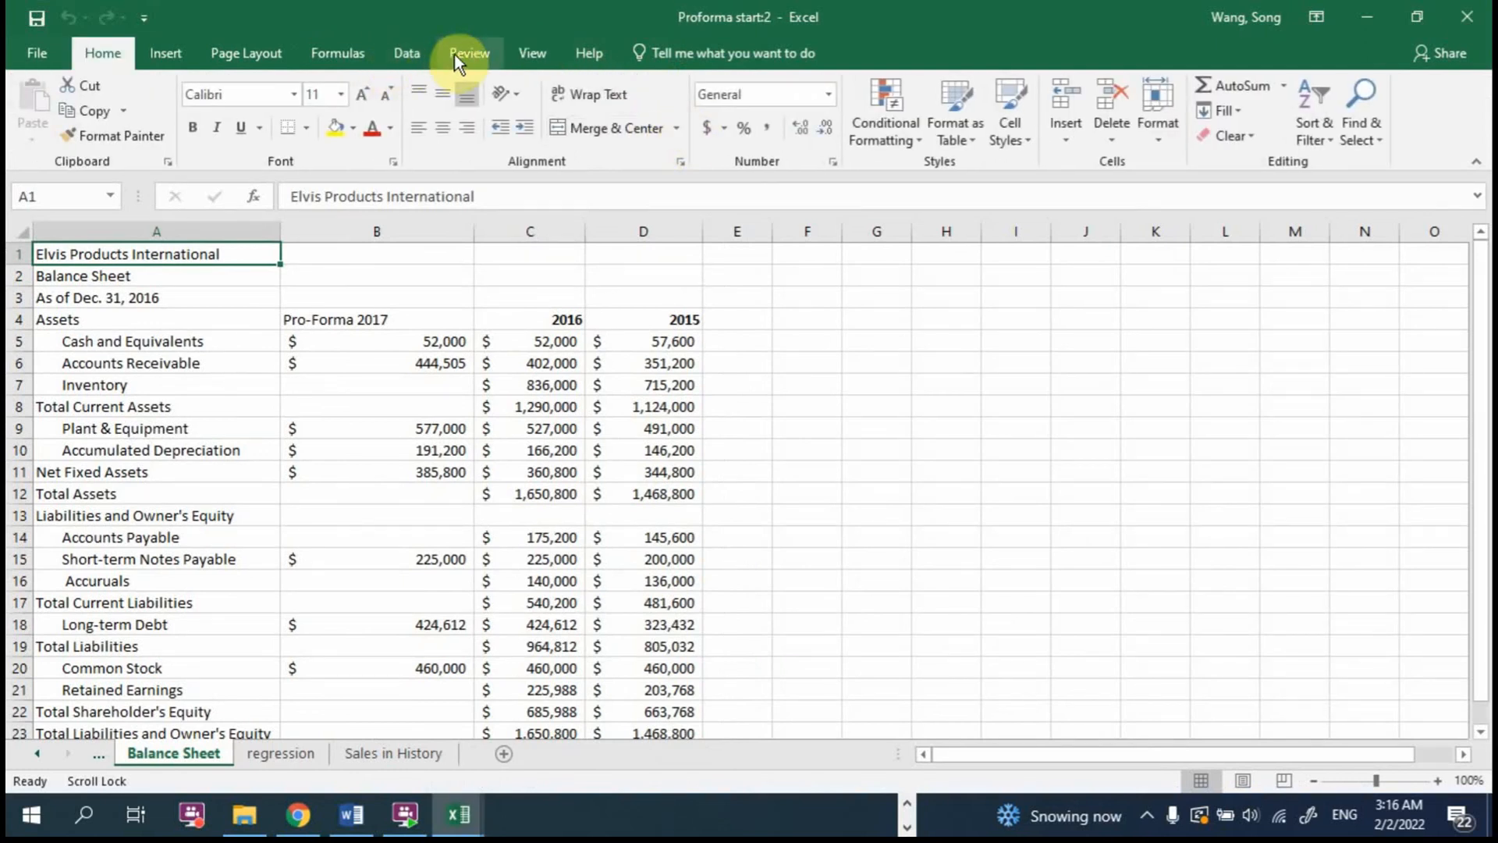
pyautogui.click(532, 51)
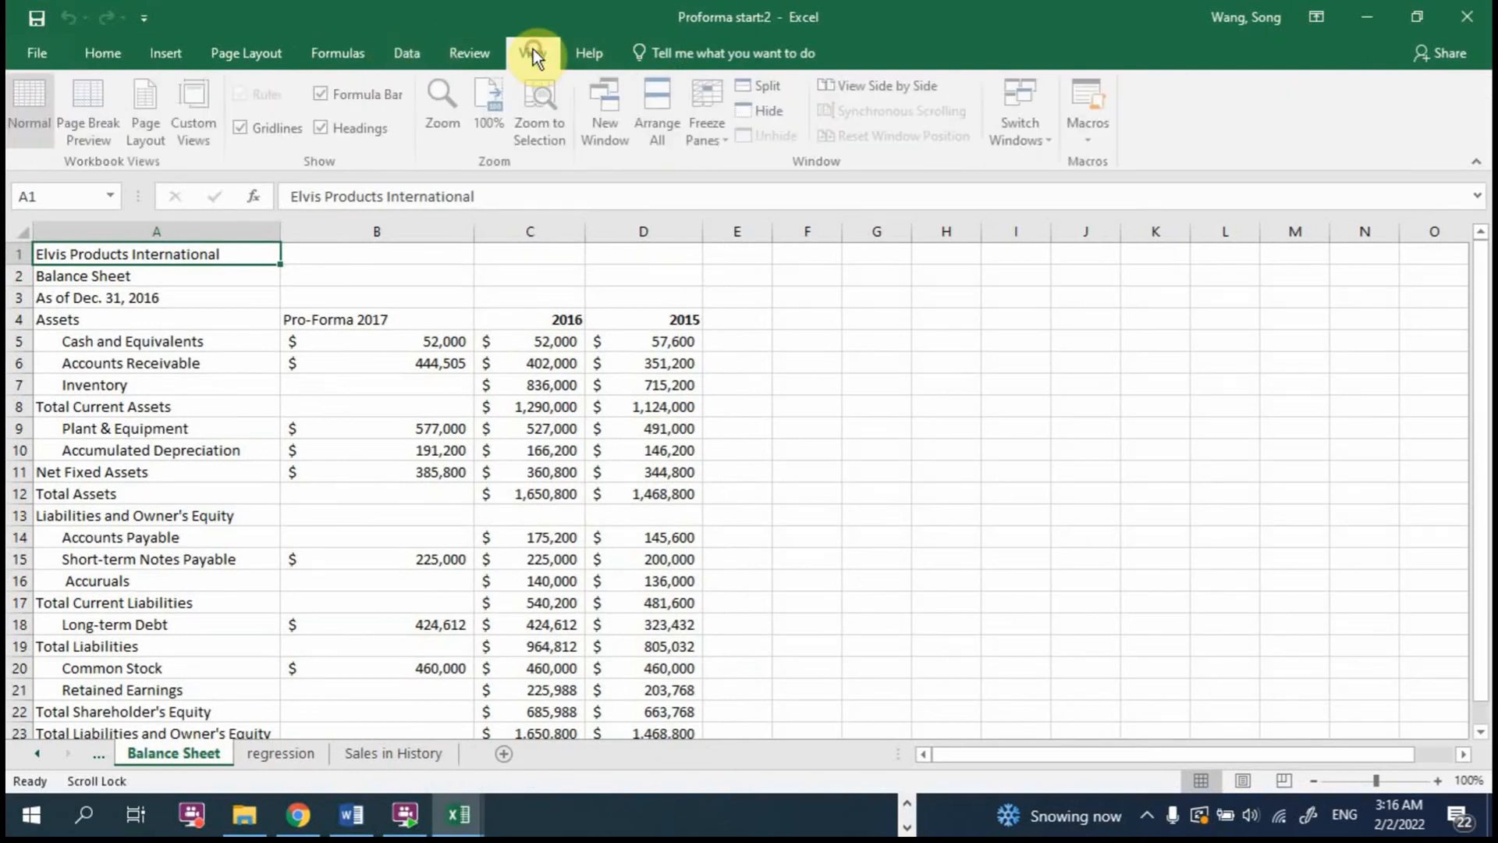
pyautogui.click(665, 115)
pyautogui.click(719, 610)
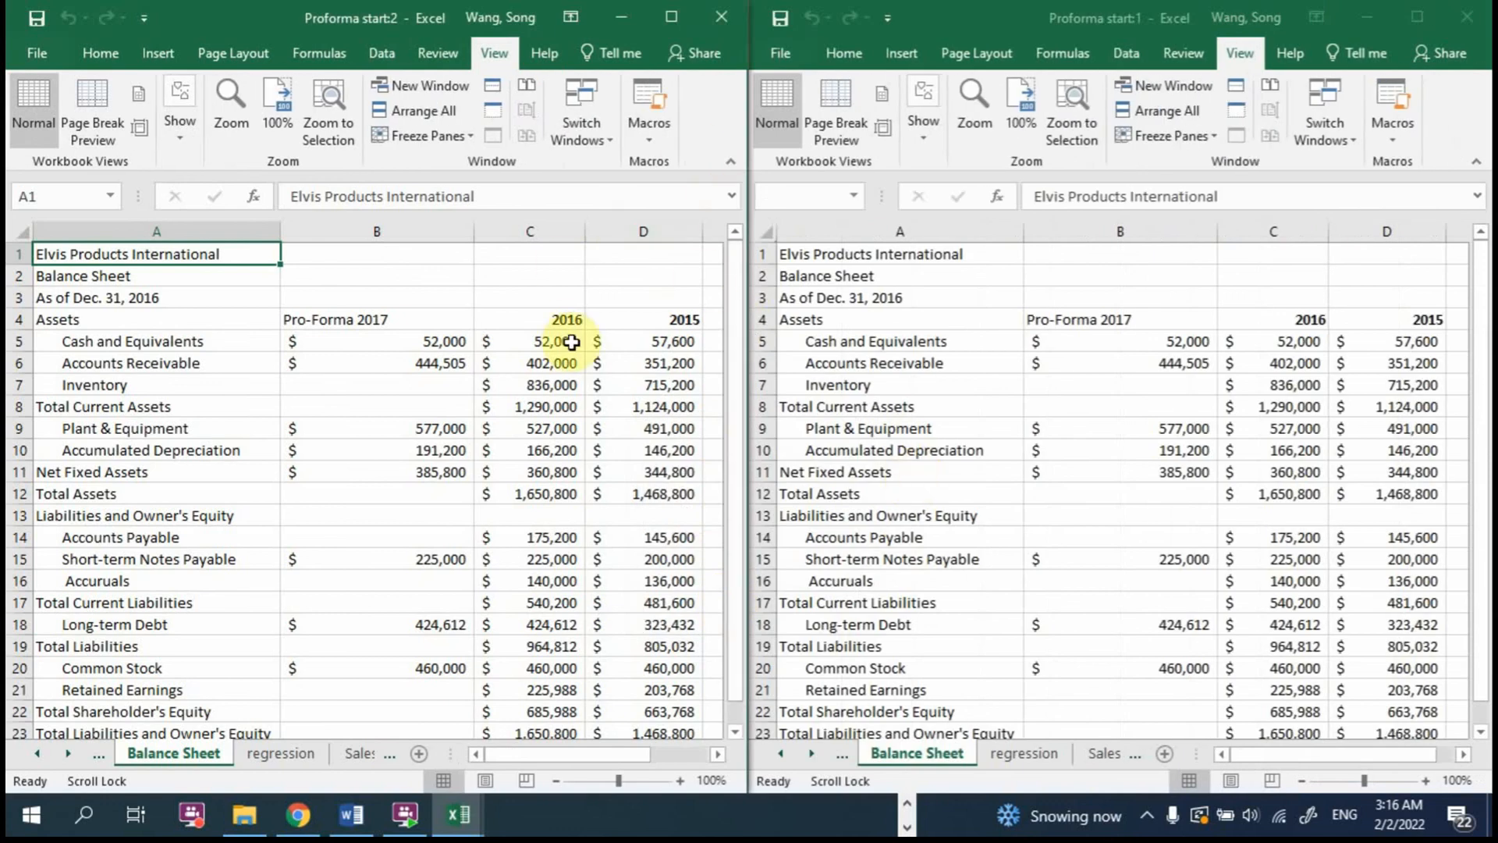
# Step: Show the Income Statement sheet in the second workbook window beside the Balance Sheet and select its figures in B4:D17
pyautogui.click(284, 754)
pyautogui.click(181, 750)
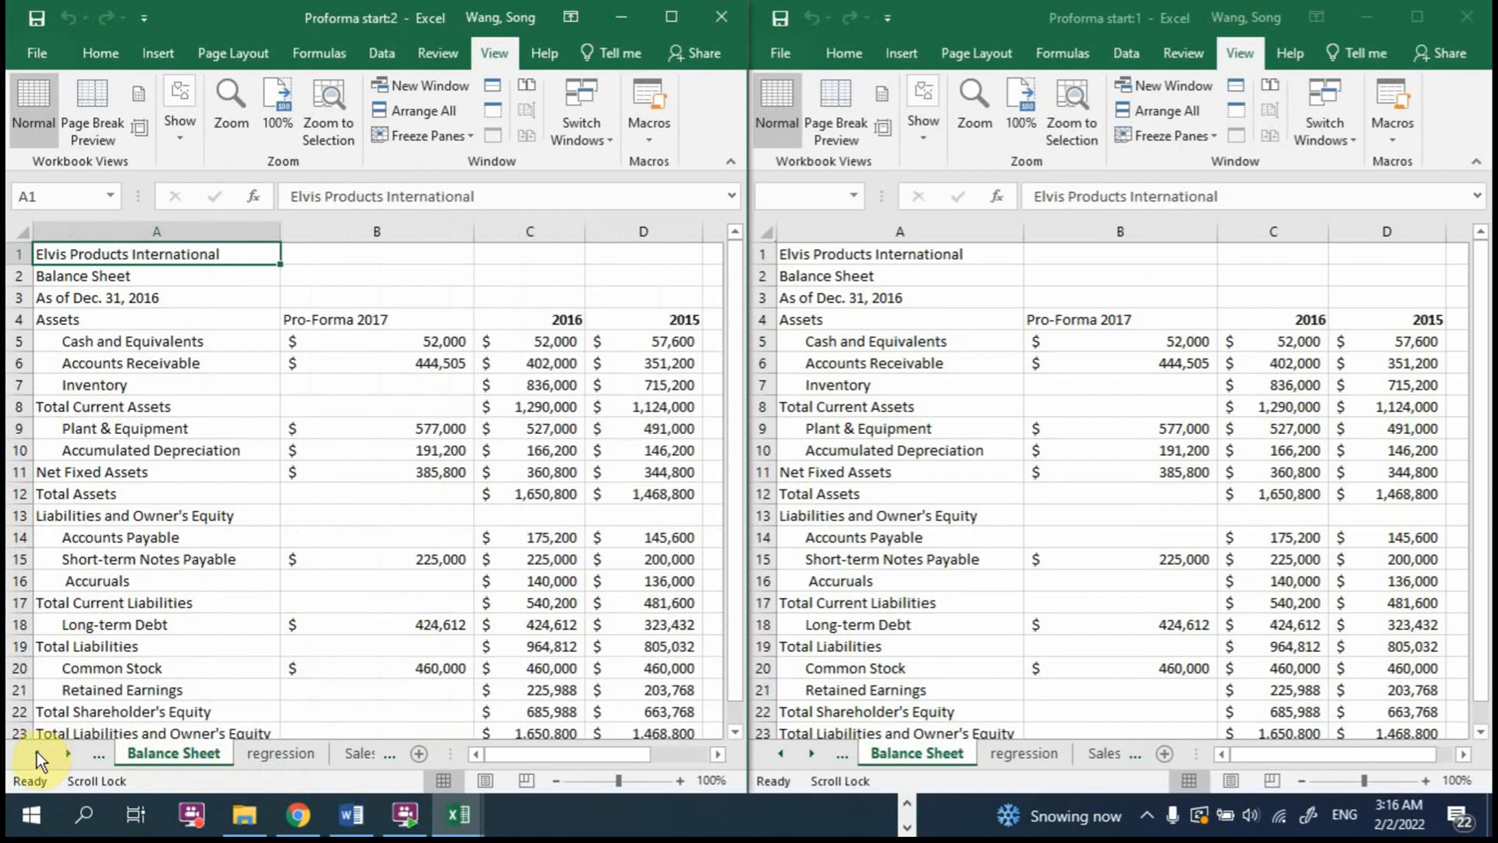
pyautogui.click(36, 752)
pyautogui.click(156, 750)
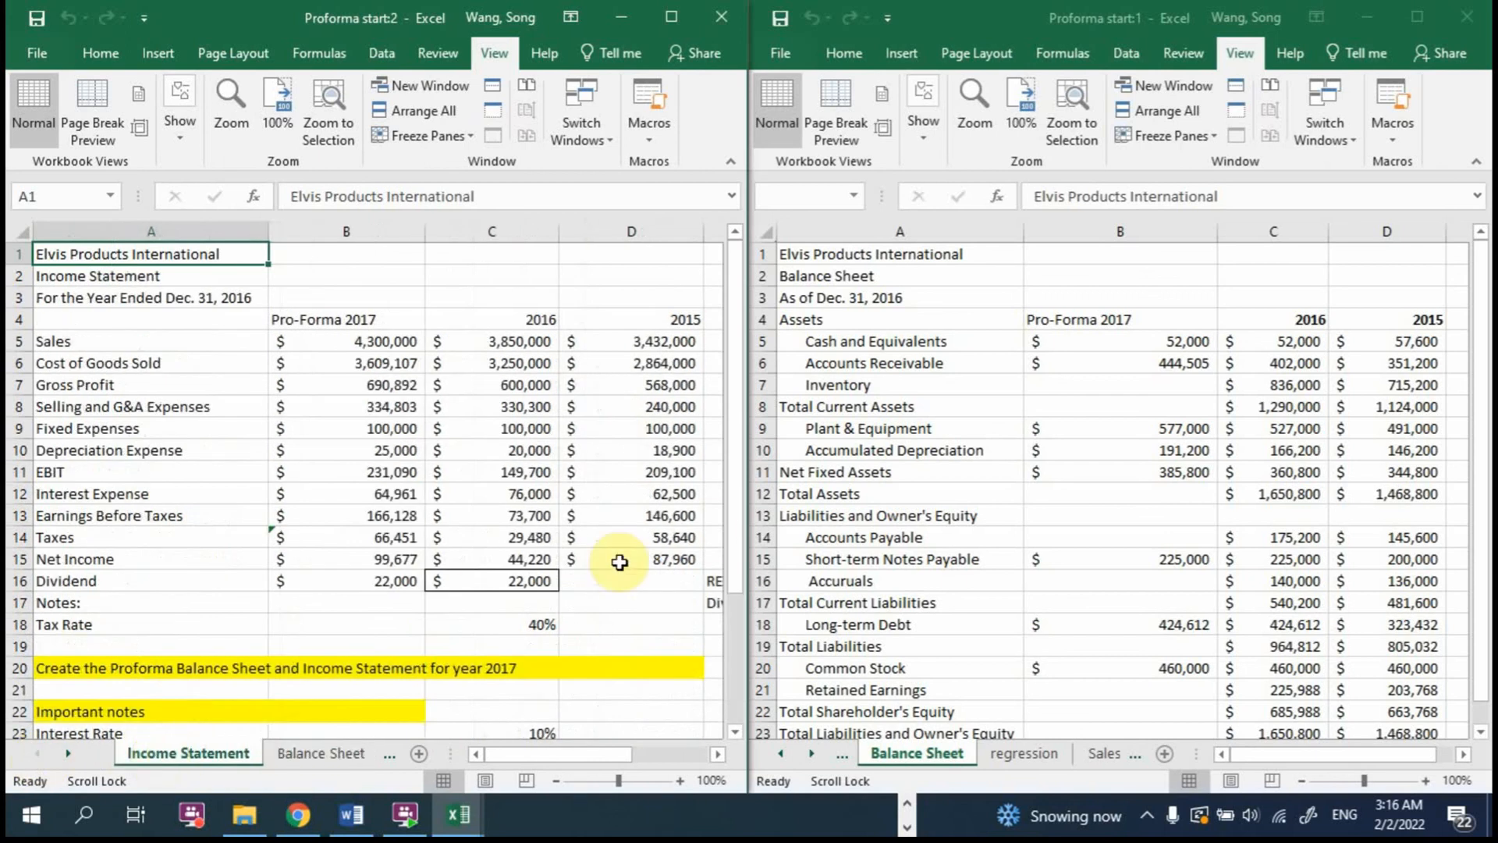
pyautogui.moveTo(312, 319); pyautogui.dragTo(625, 605)
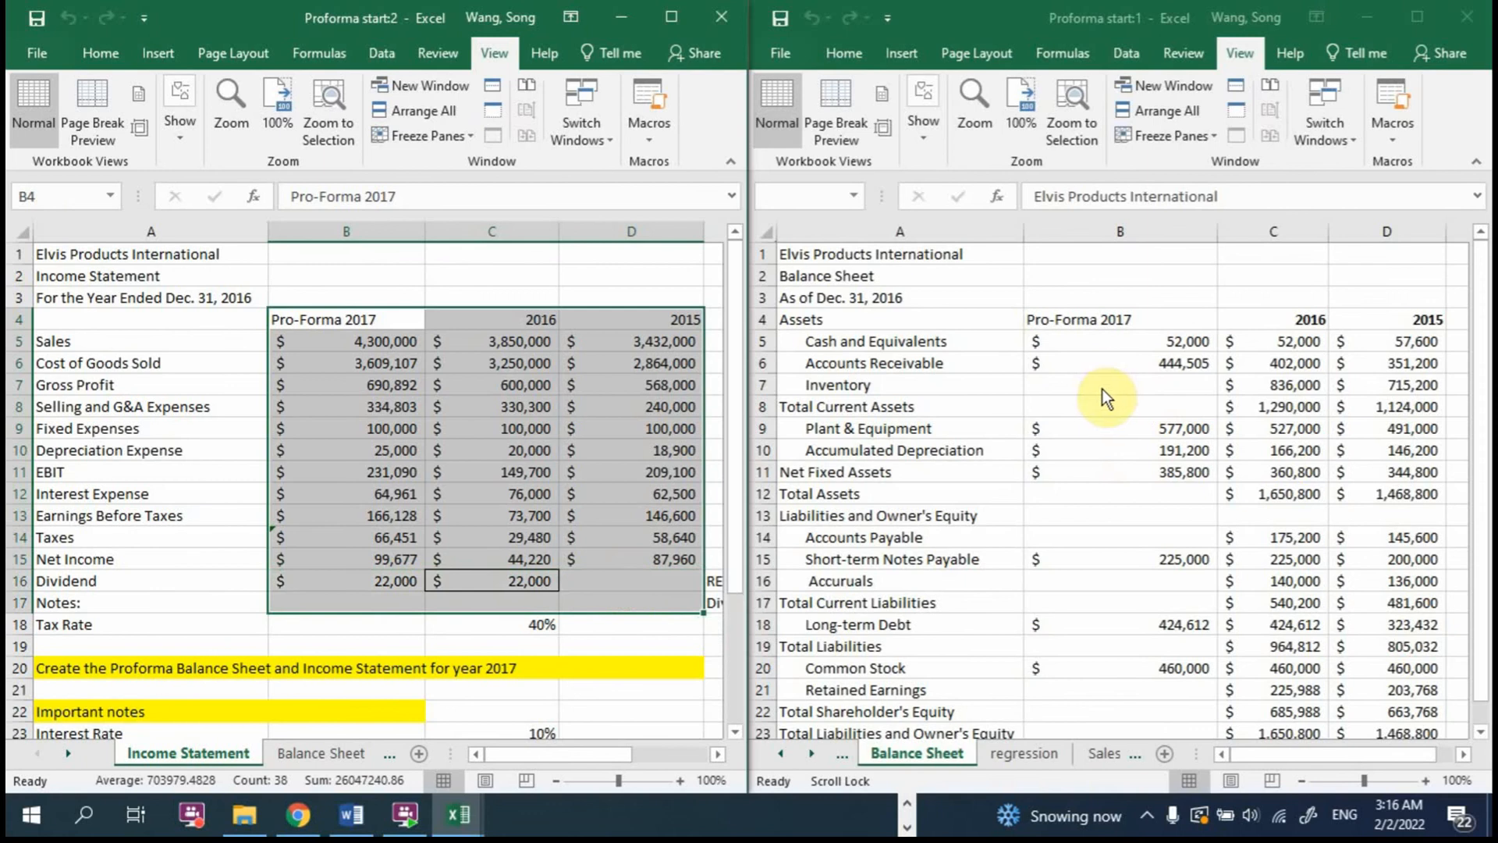
# Step: Start the 2017 Inventory formula in Balance Sheet B7 with AVERAGE, using the 2016 ratio C7/'Income Statement'!C5 as first argument
pyautogui.click(1102, 383)
pyautogui.click(1133, 390)
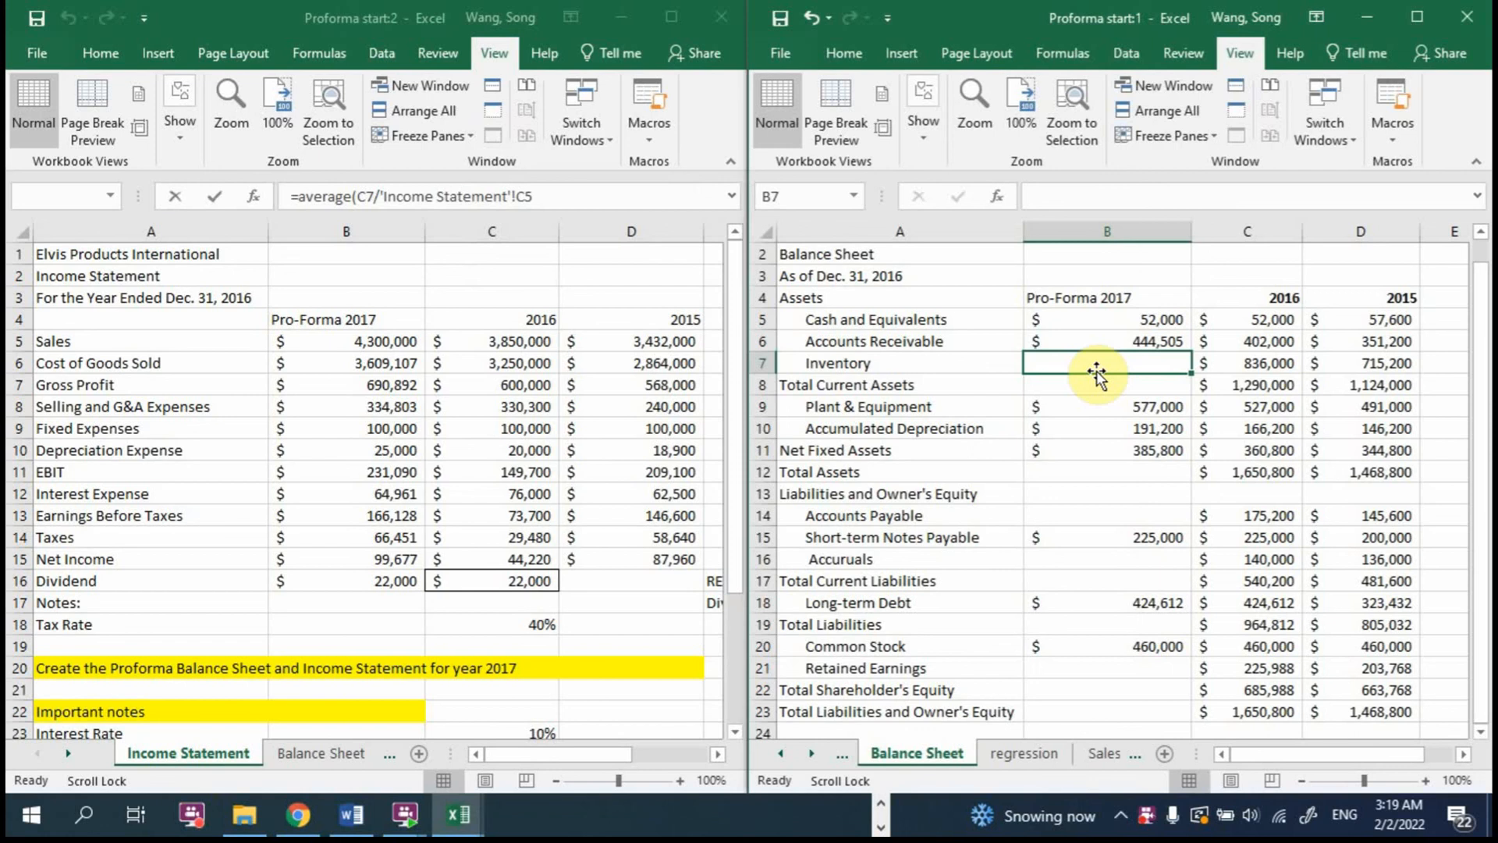
pyautogui.write('=average')
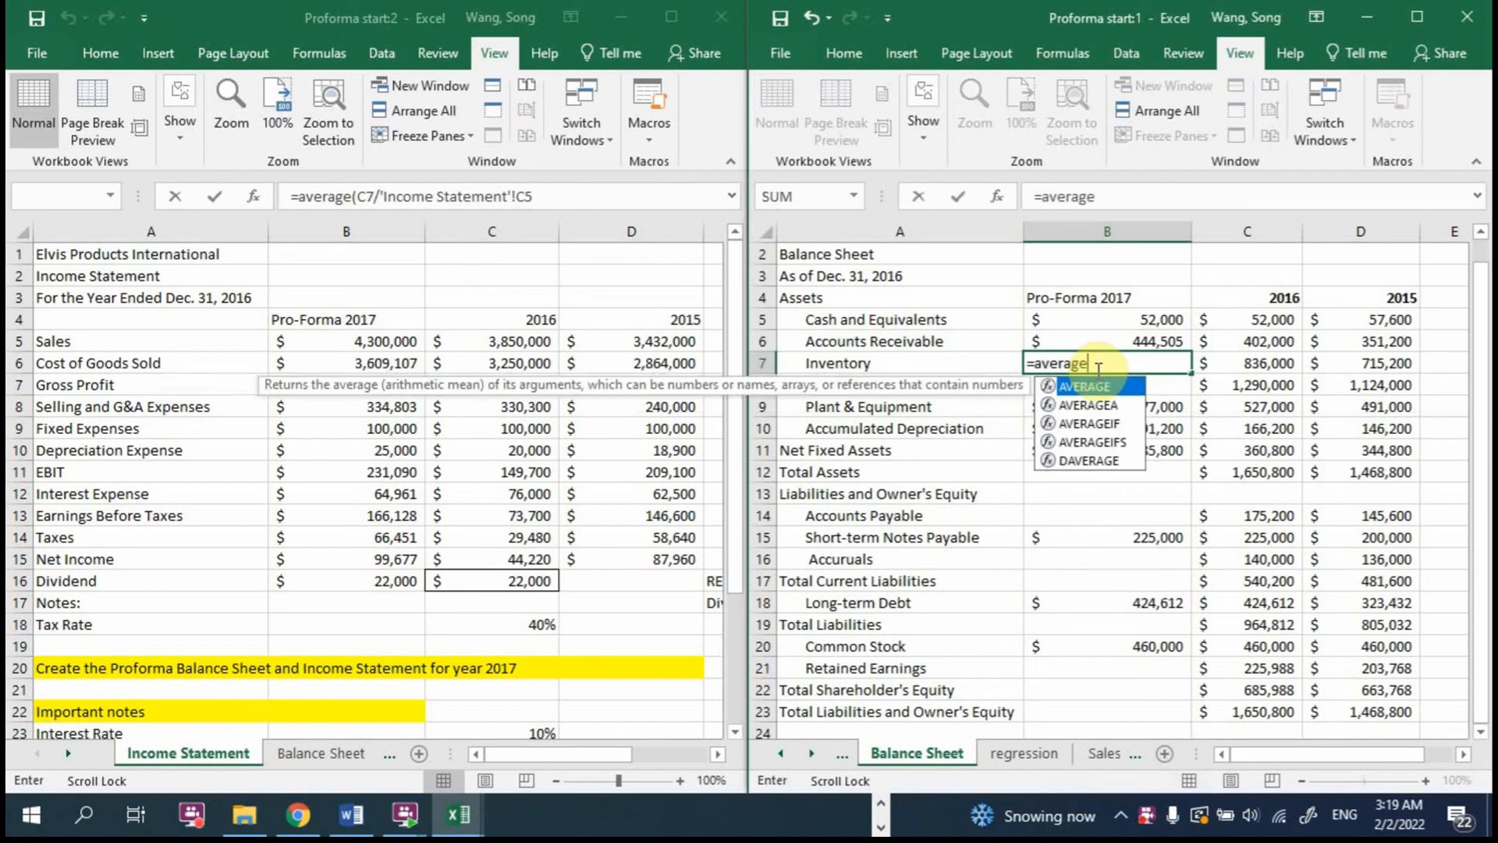
pyautogui.write('(')
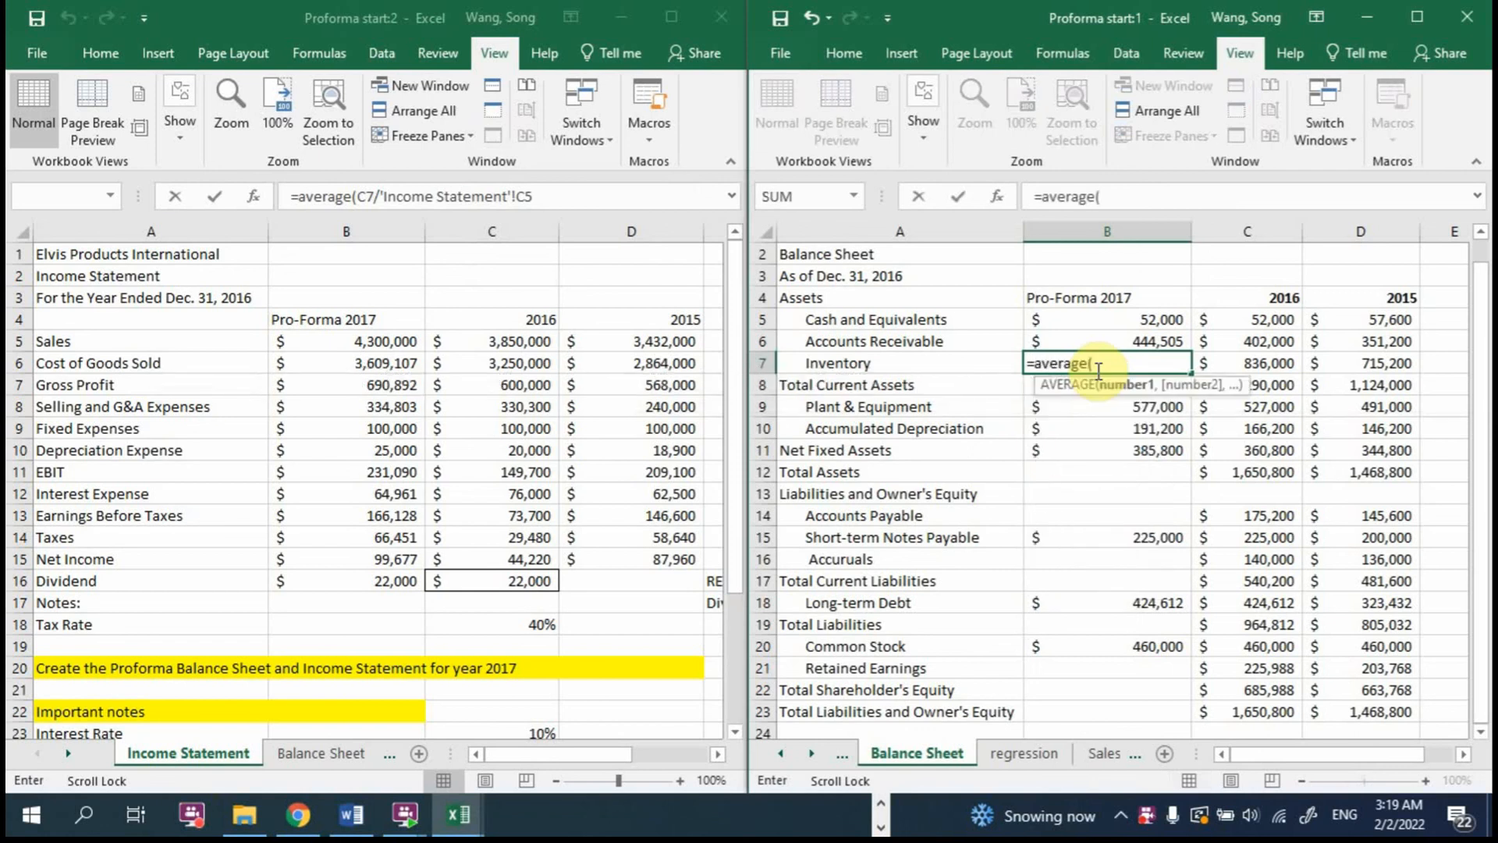
pyautogui.click(1256, 360)
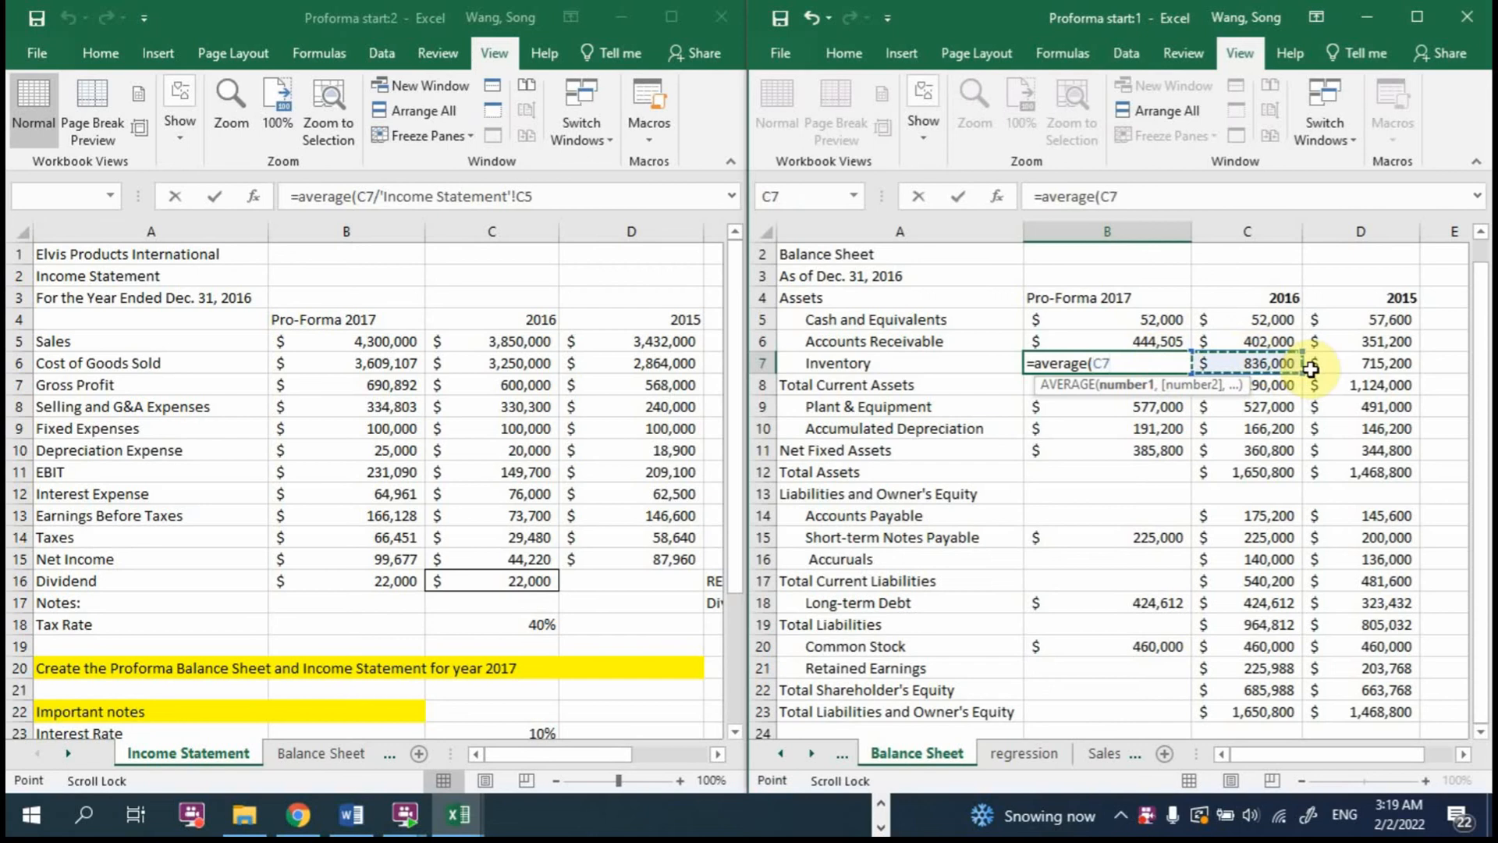
pyautogui.write('/')
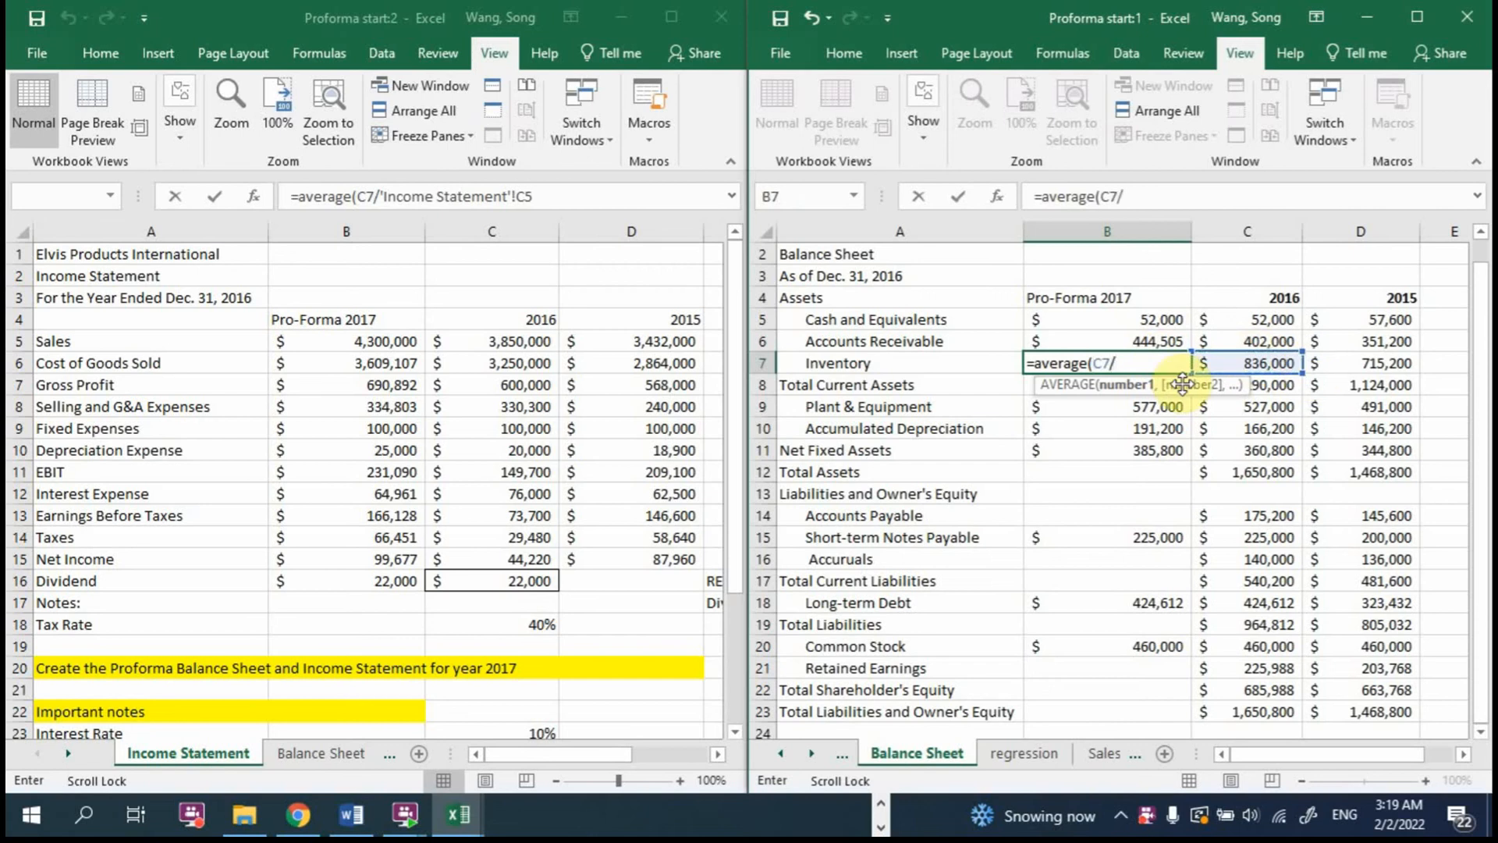
pyautogui.click(516, 339)
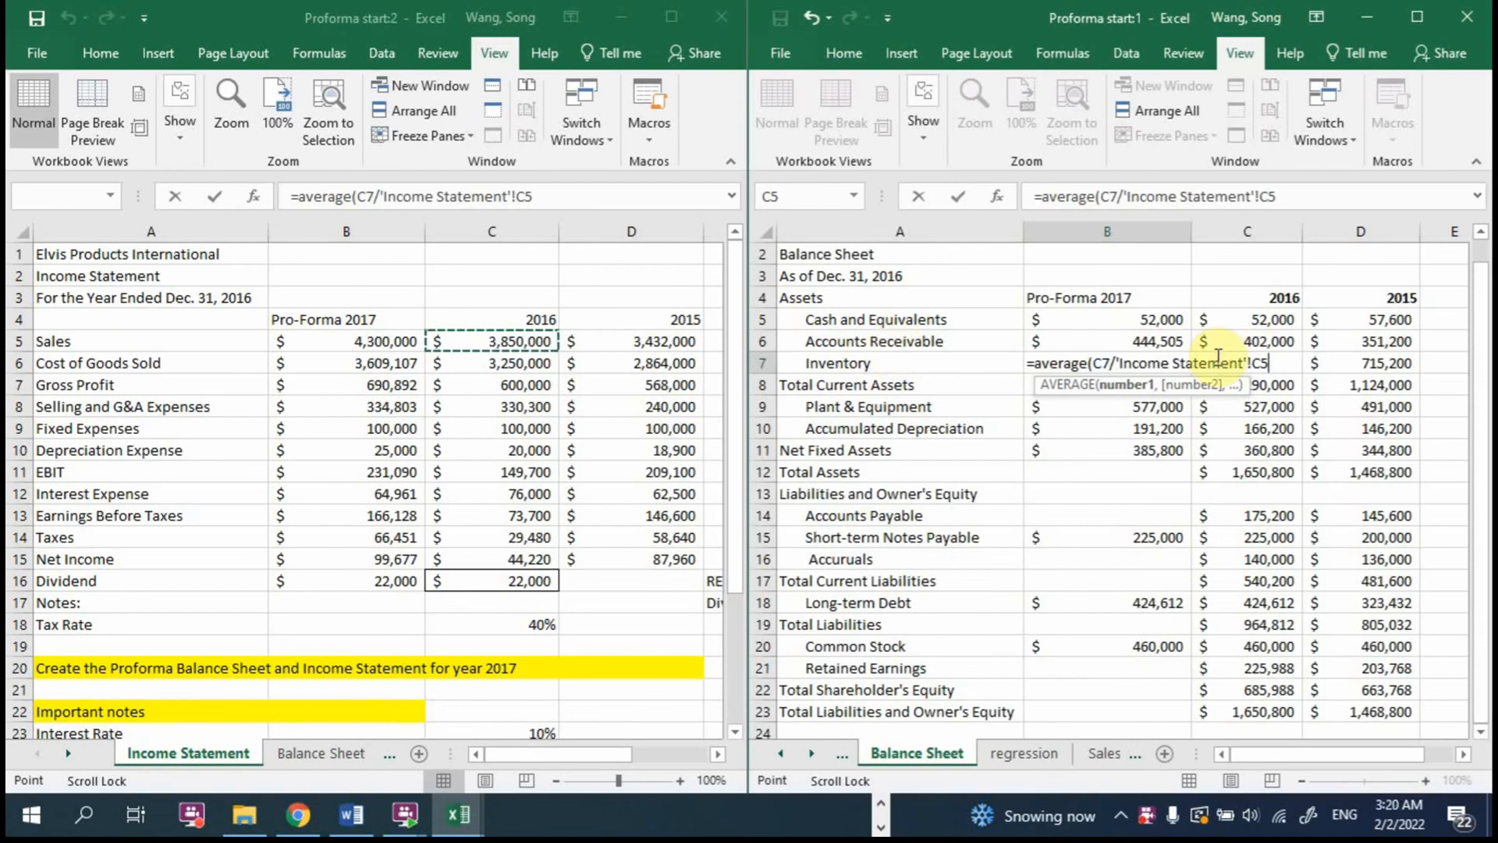
# Step: Add the 2015 ratio D7/'Income Statement'!D5 as the second argument of the Inventory formula and close the AVERAGE function
pyautogui.write(',')
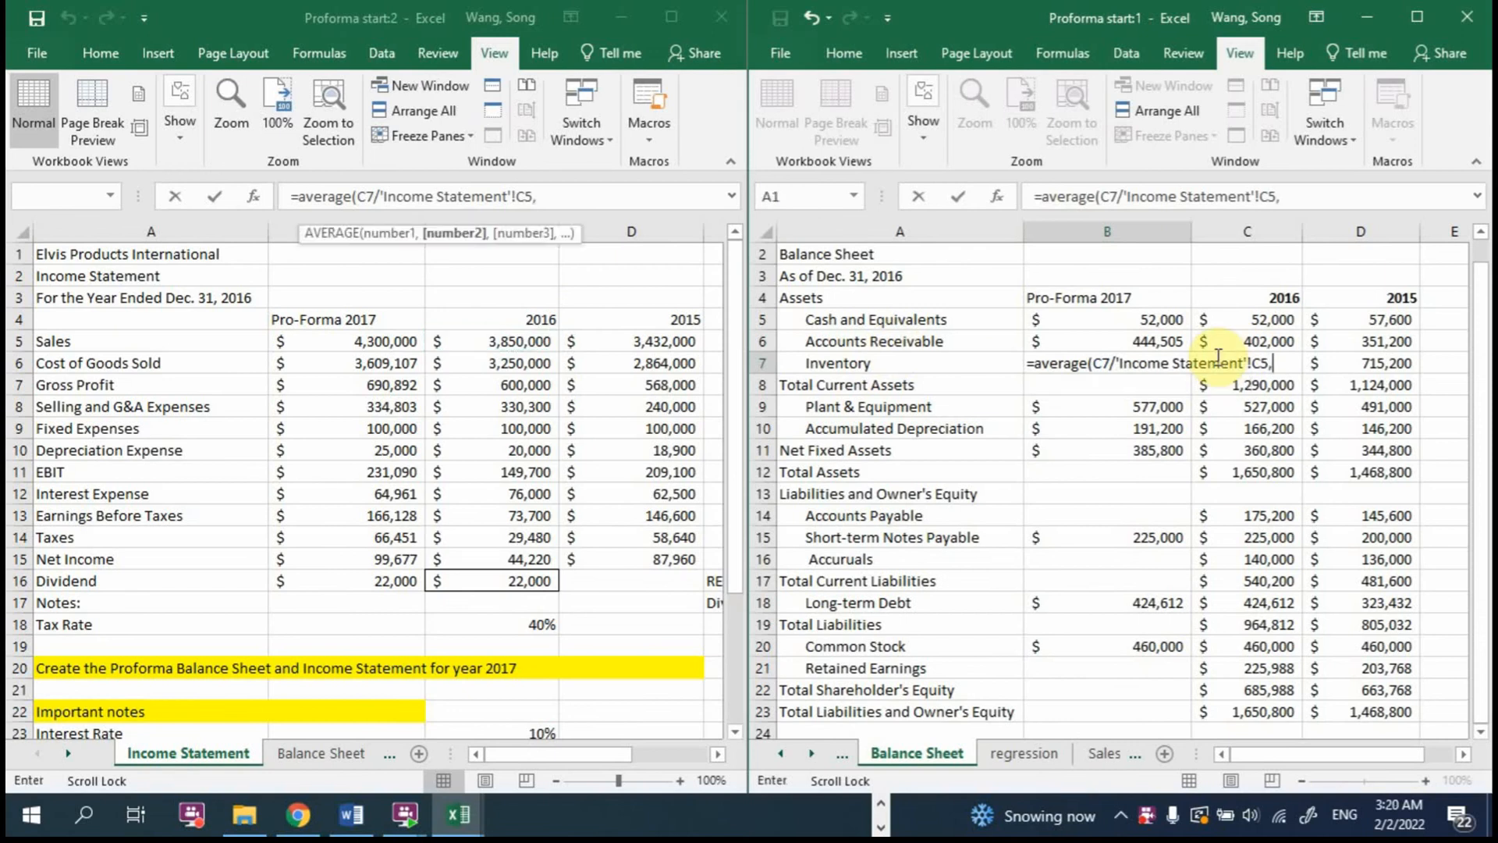
pyautogui.click(1396, 363)
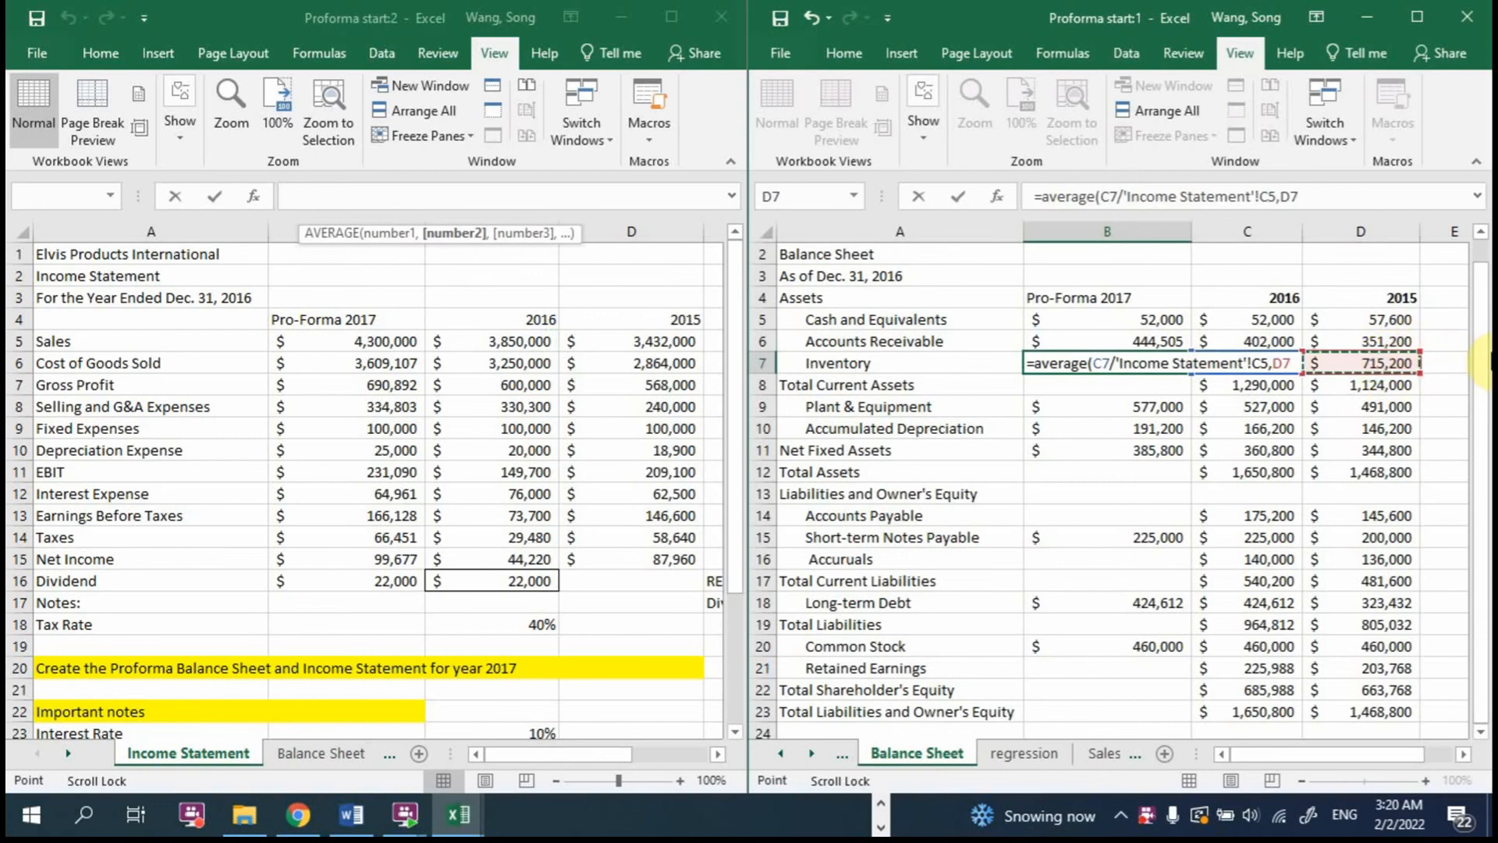
pyautogui.write('/')
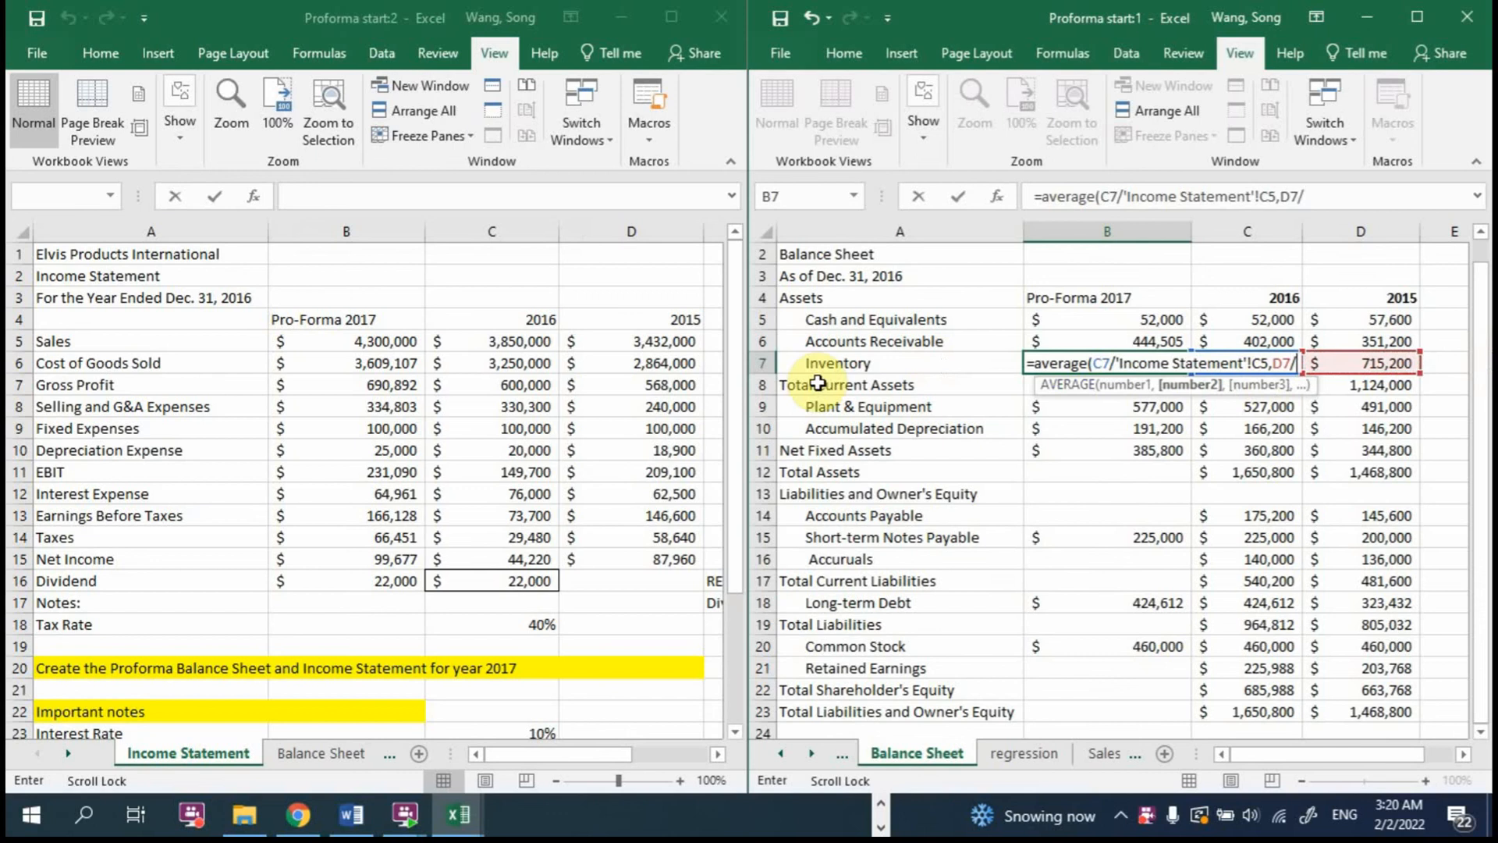
pyautogui.click(636, 338)
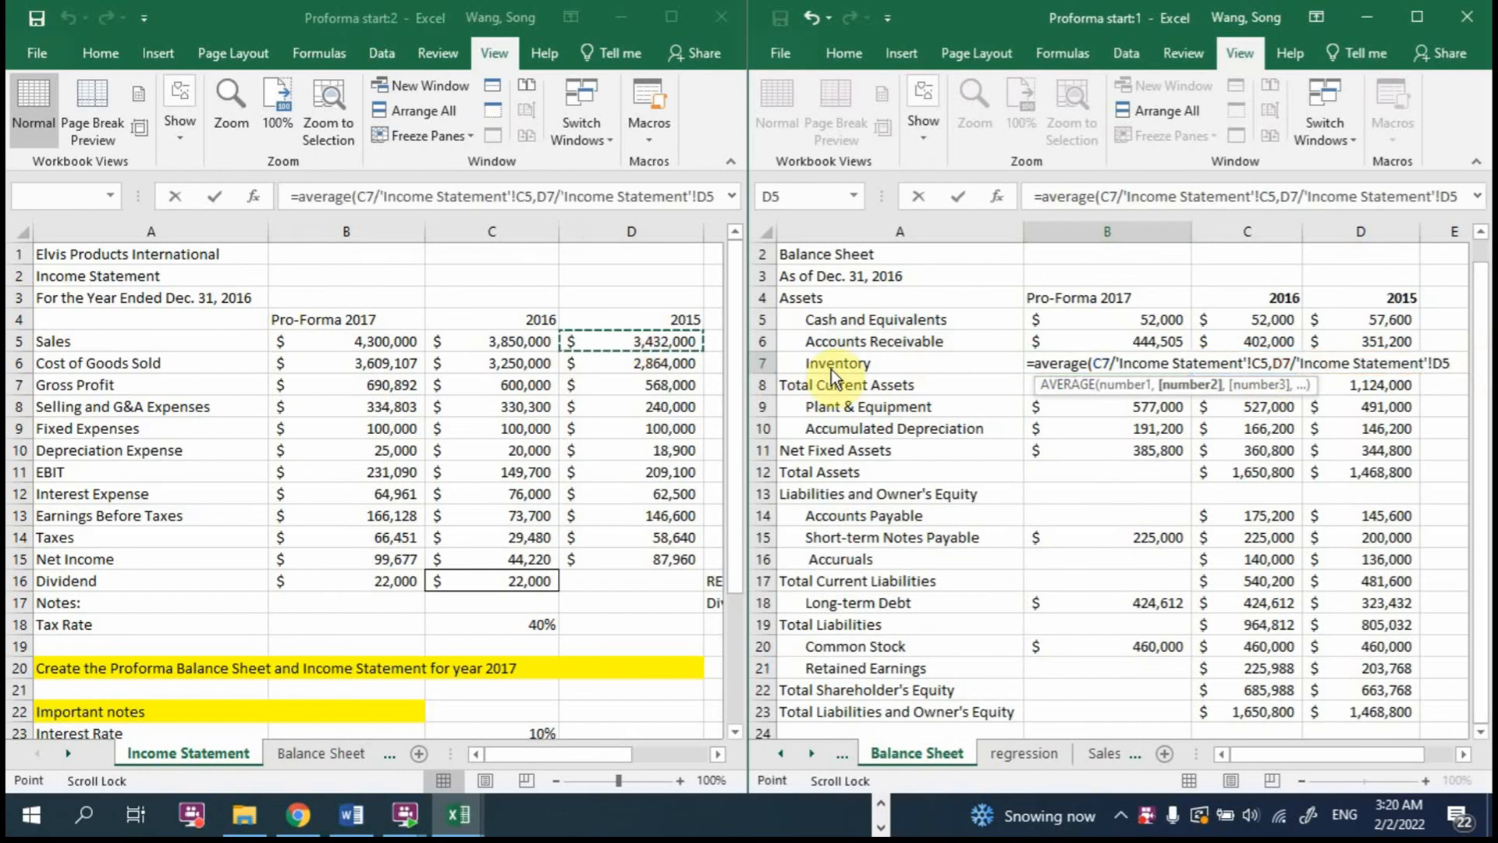
pyautogui.write(')')
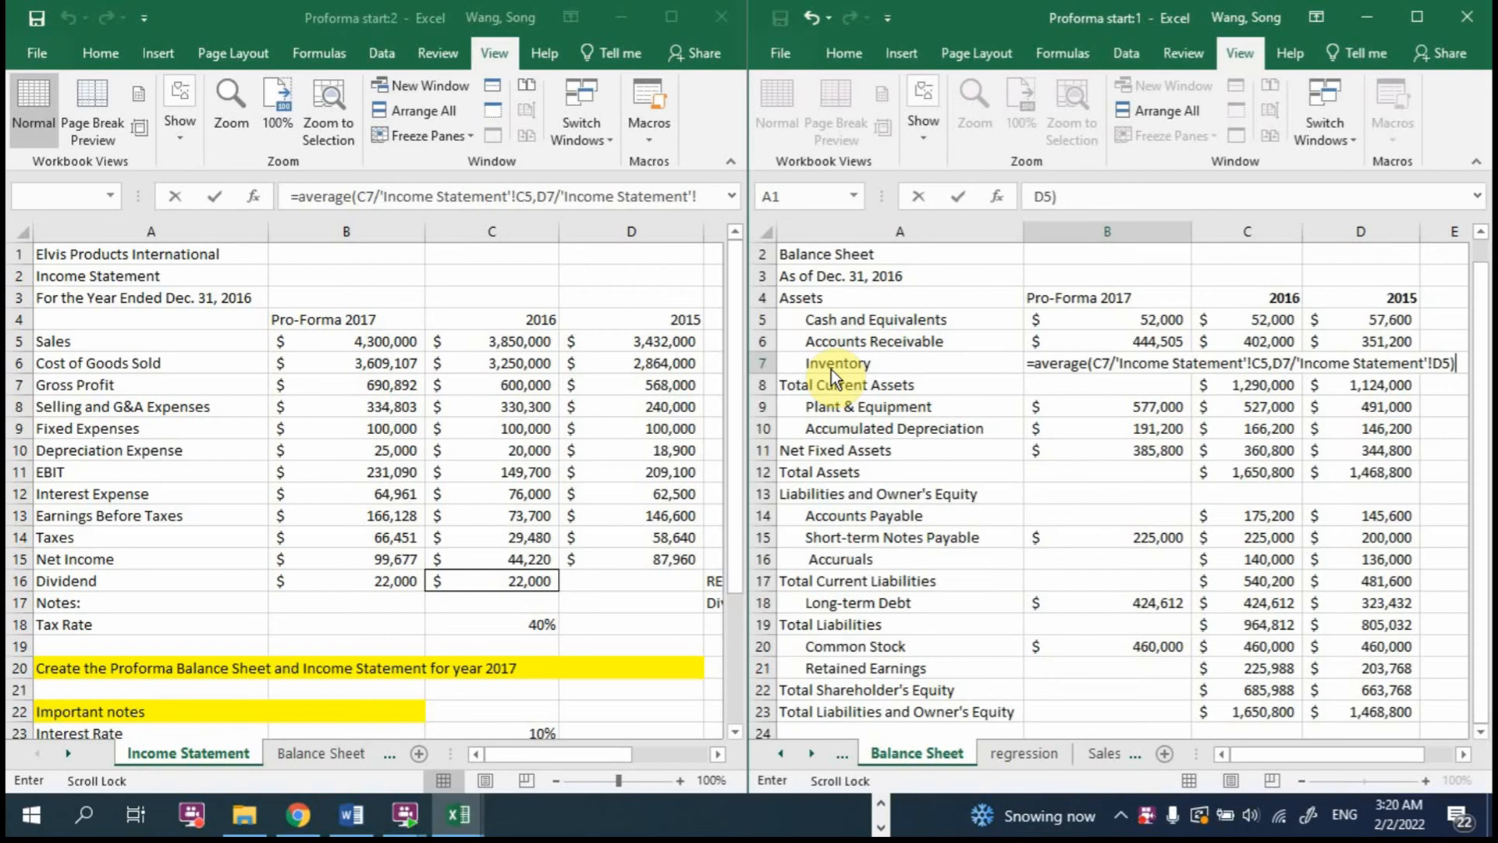
# Step: Multiply the average Inventory ratio by 2017 sales in 'Income Statement'!B5 and complete the formula
pyautogui.click(1276, 361)
pyautogui.click(1458, 366)
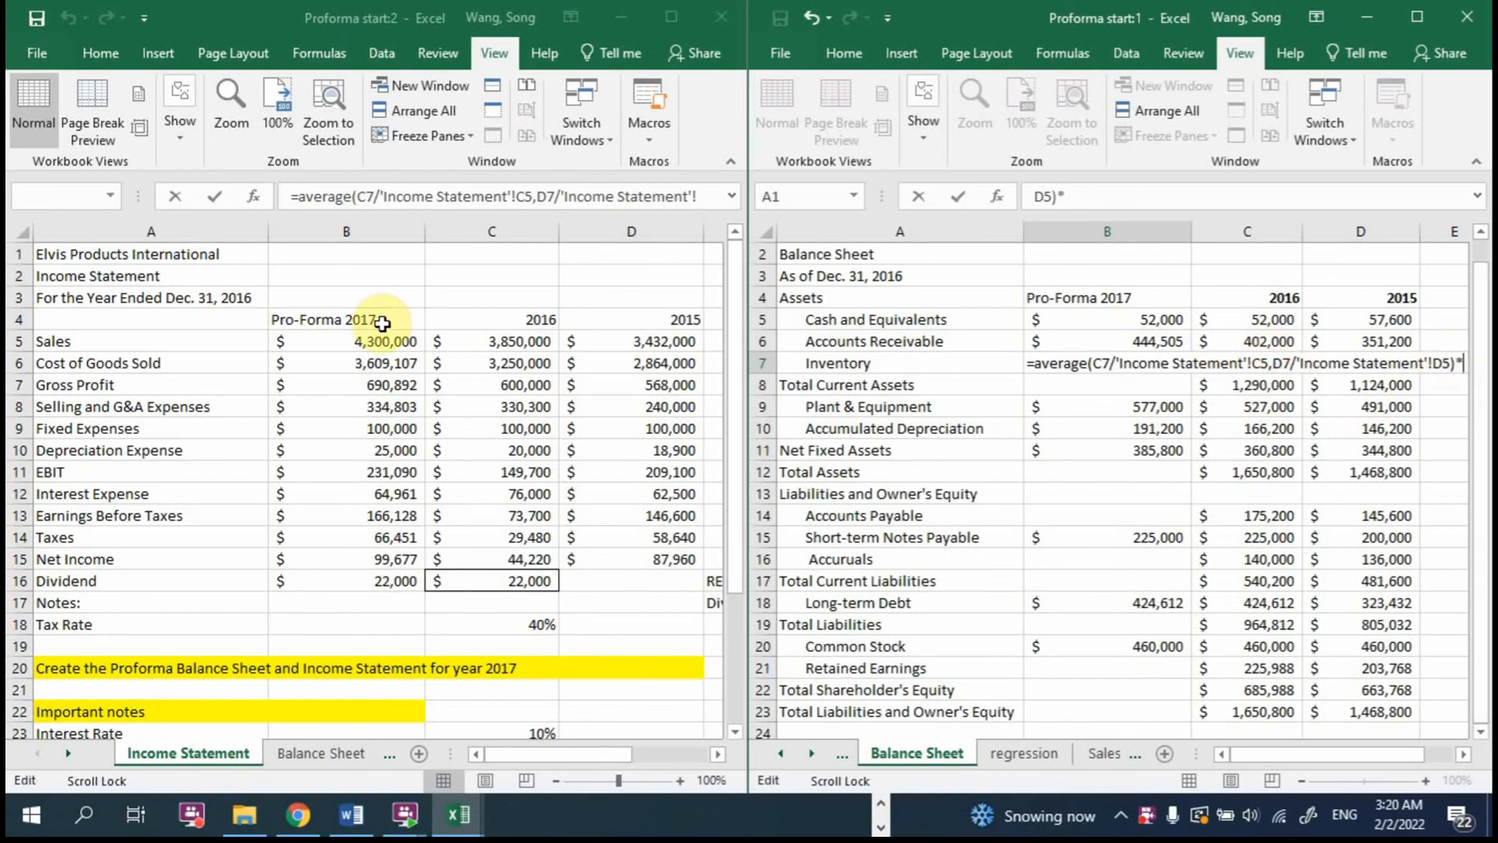
pyautogui.click(367, 341)
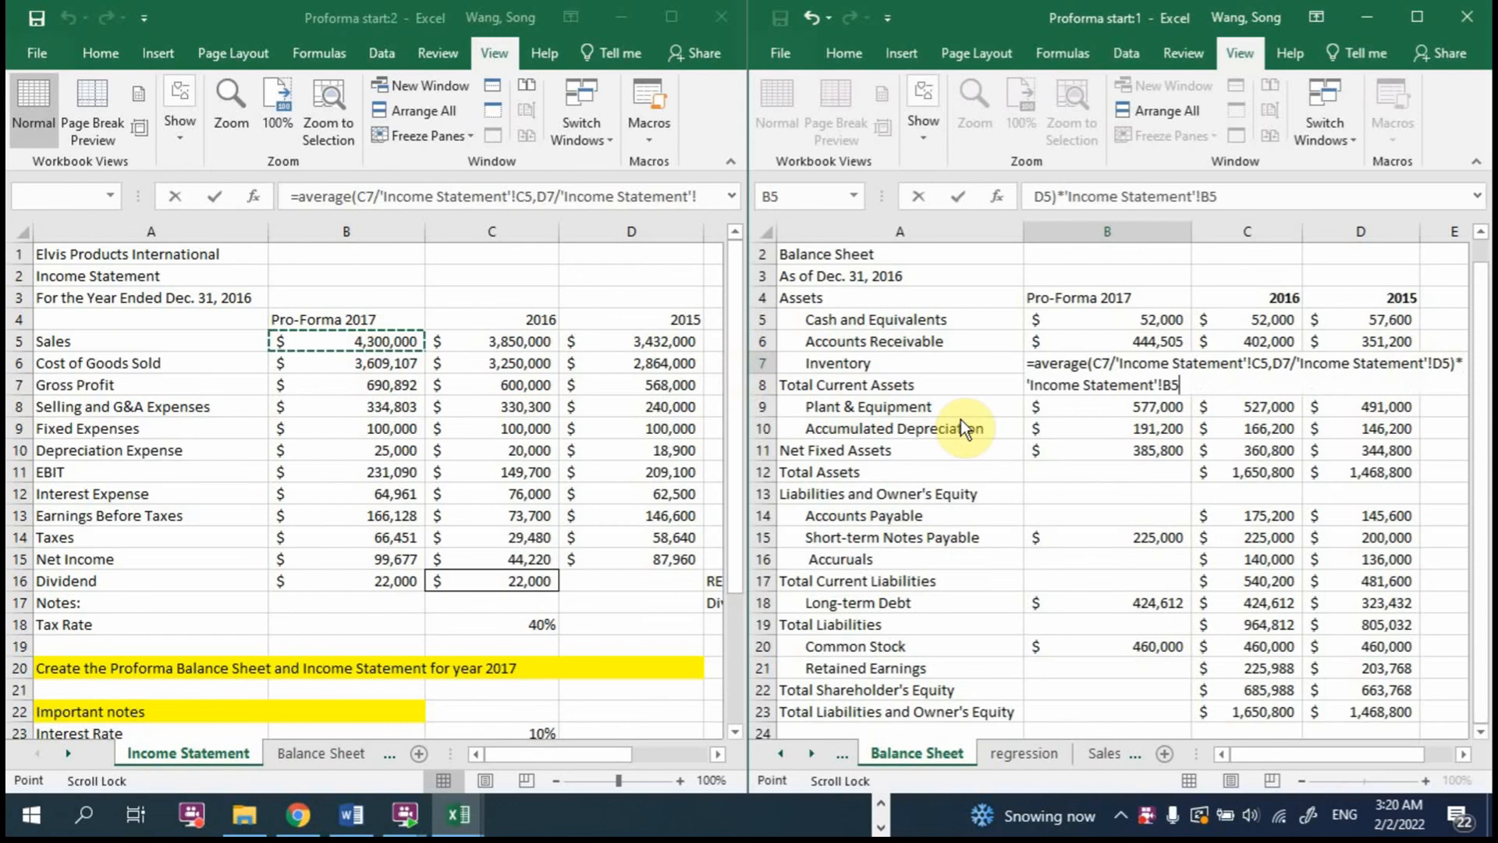
pyautogui.press('Return')
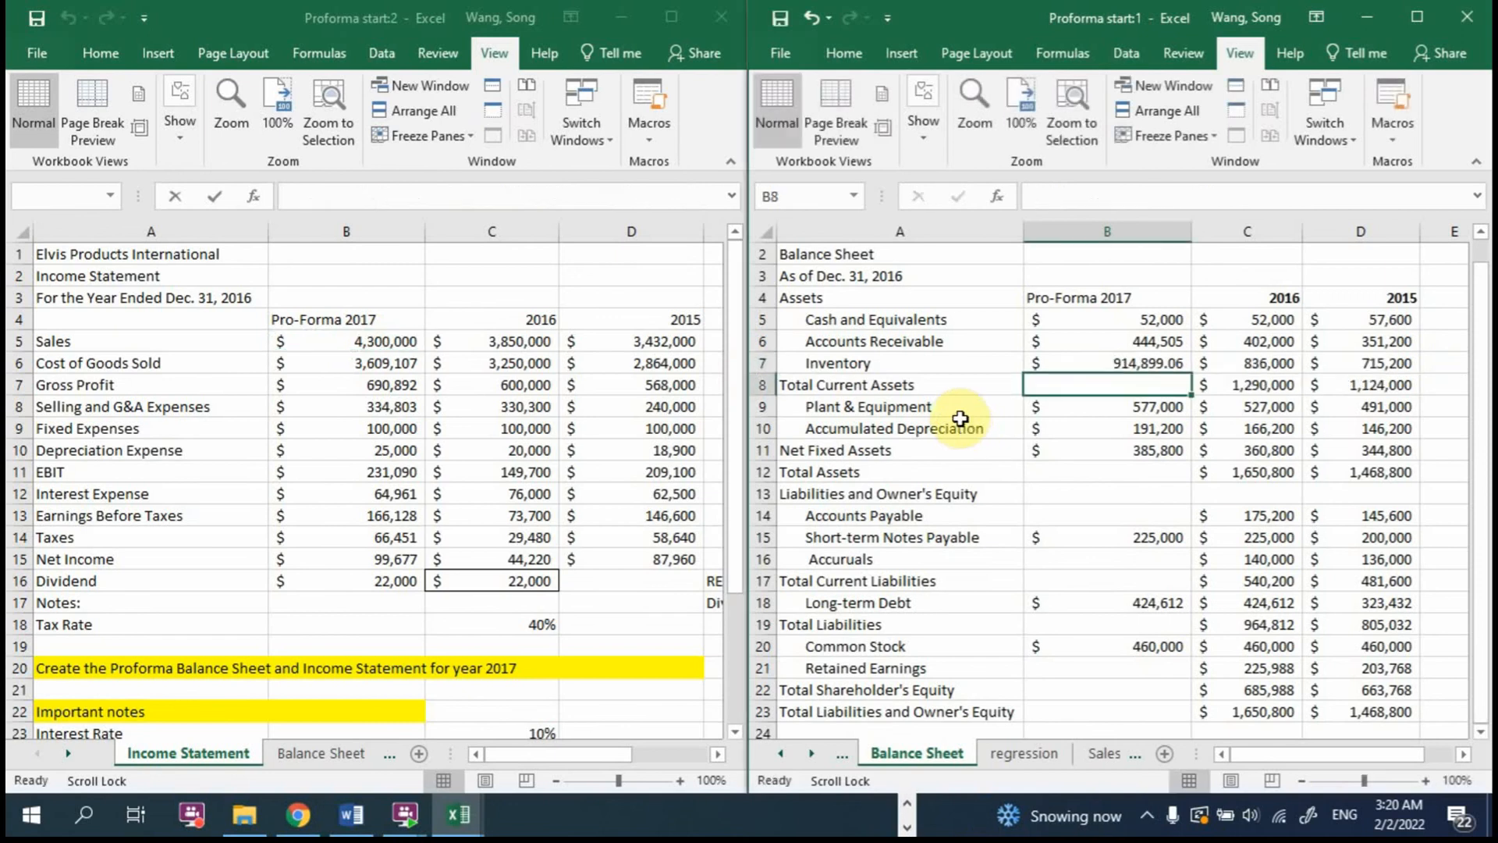
# Step: Copy the number format of 2017 Accounts Receivable in B6 to the Inventory cell B7
pyautogui.click(1146, 362)
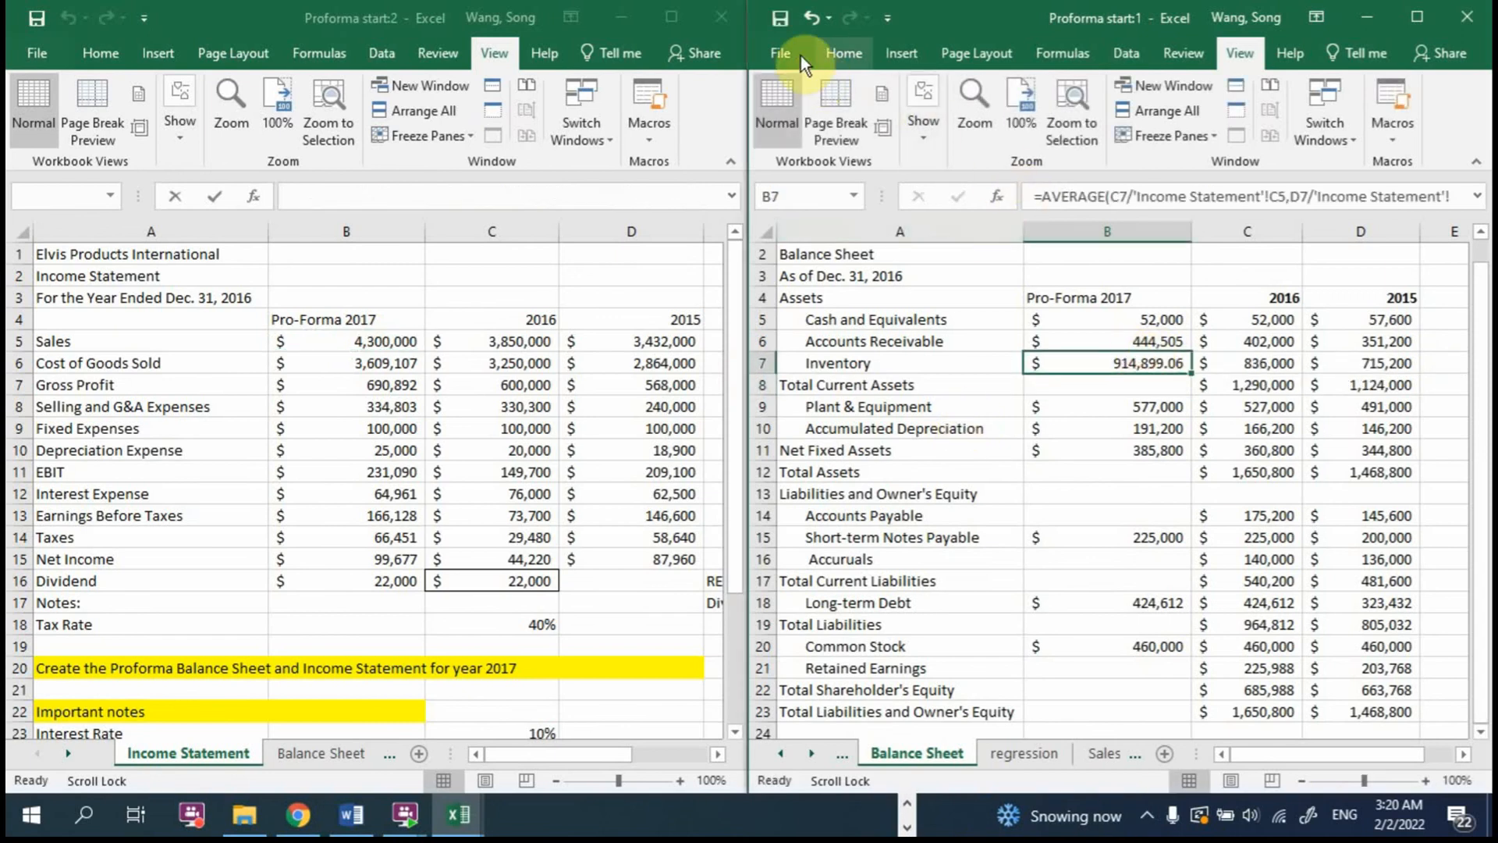
pyautogui.click(850, 50)
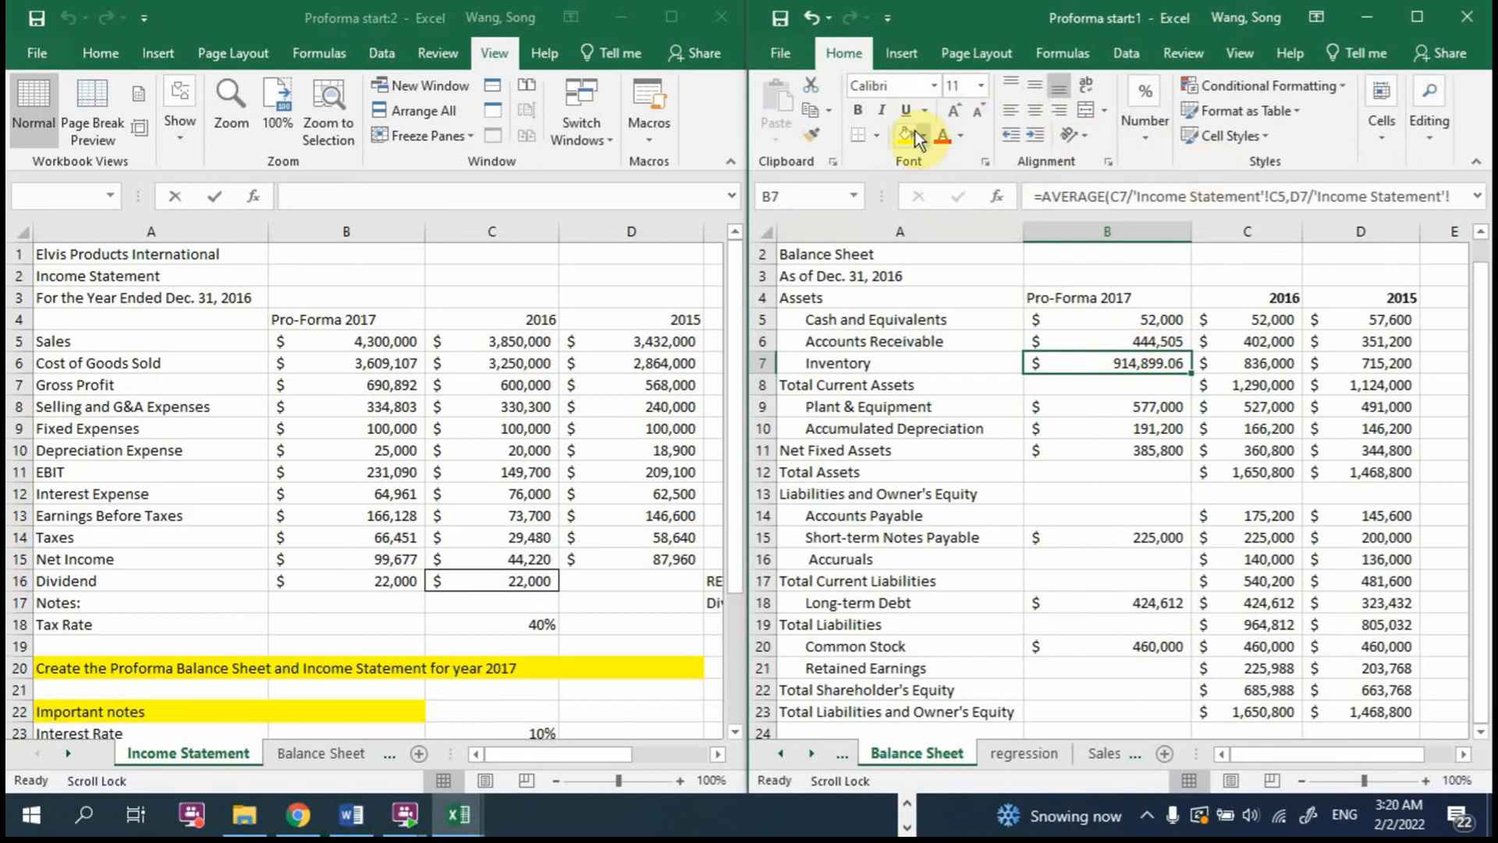
pyautogui.click(1107, 345)
pyautogui.click(812, 139)
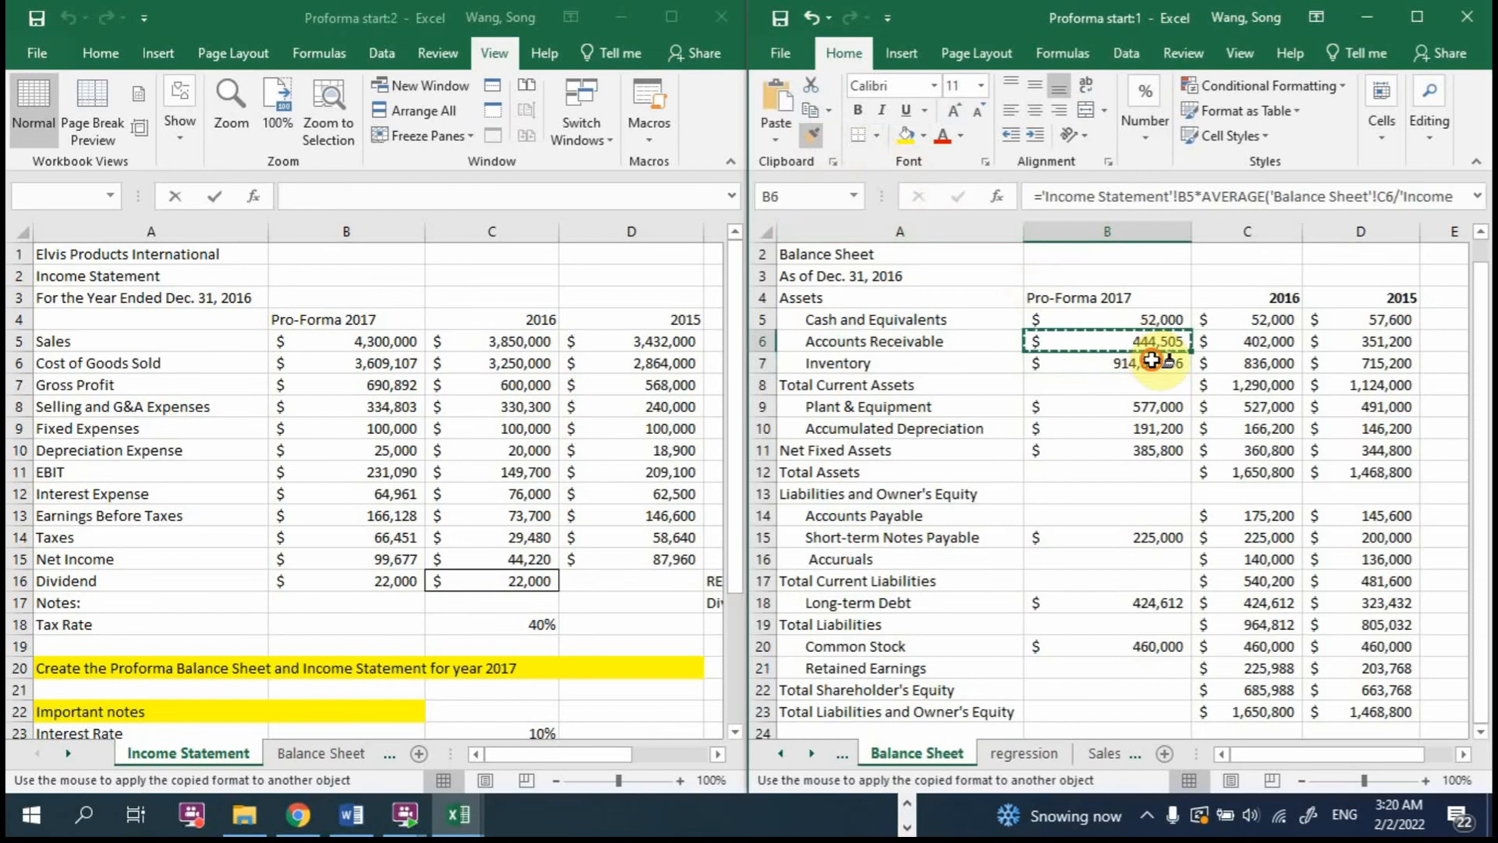
pyautogui.click(1152, 360)
# Step: Calculate 2017 Total Current Assets in B8 with =SUM(B5:B7)
pyautogui.click(1104, 476)
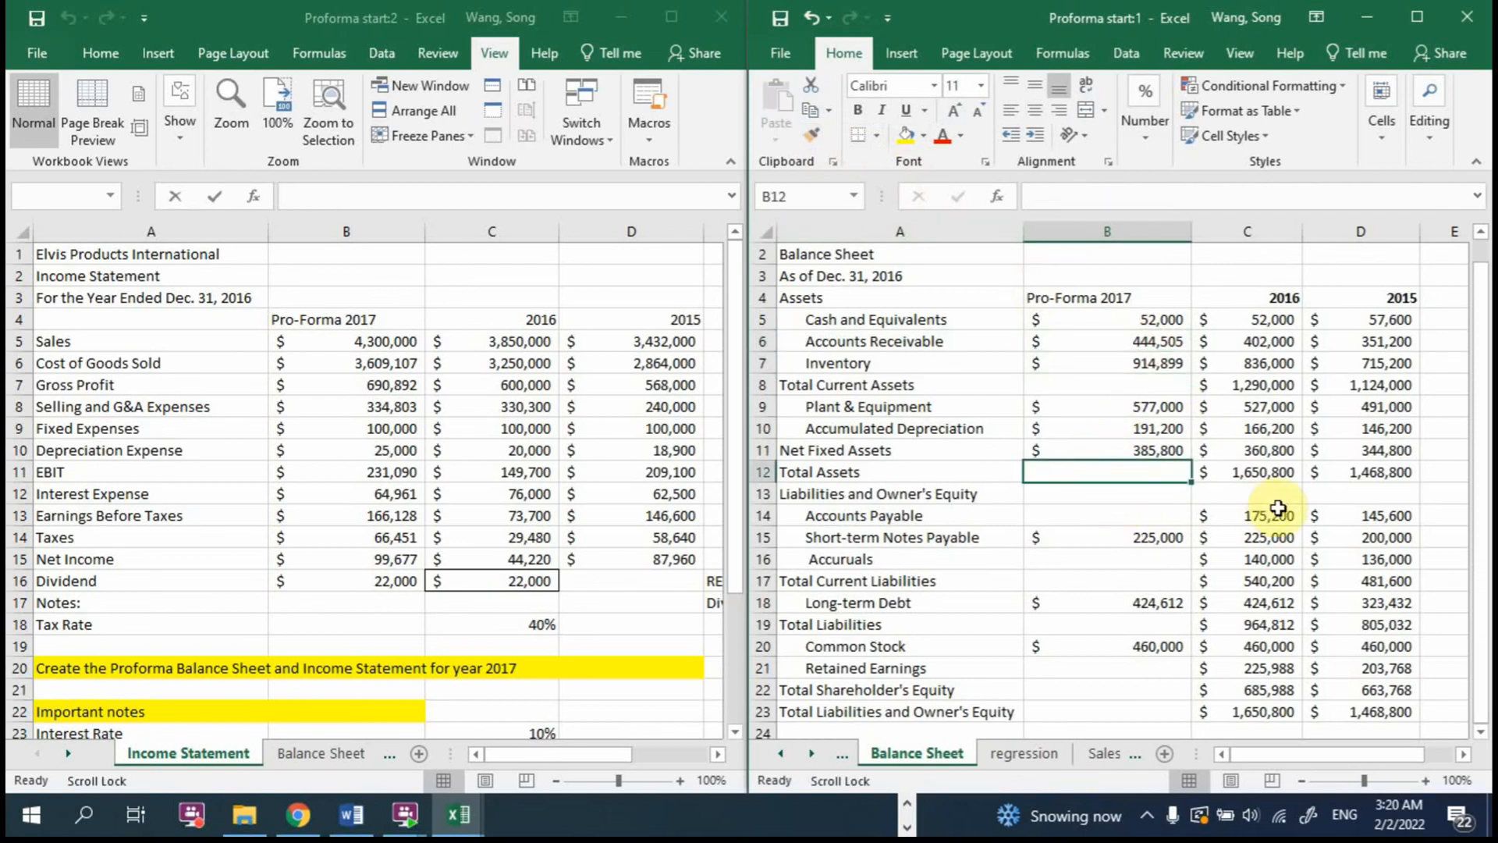
pyautogui.click(1108, 385)
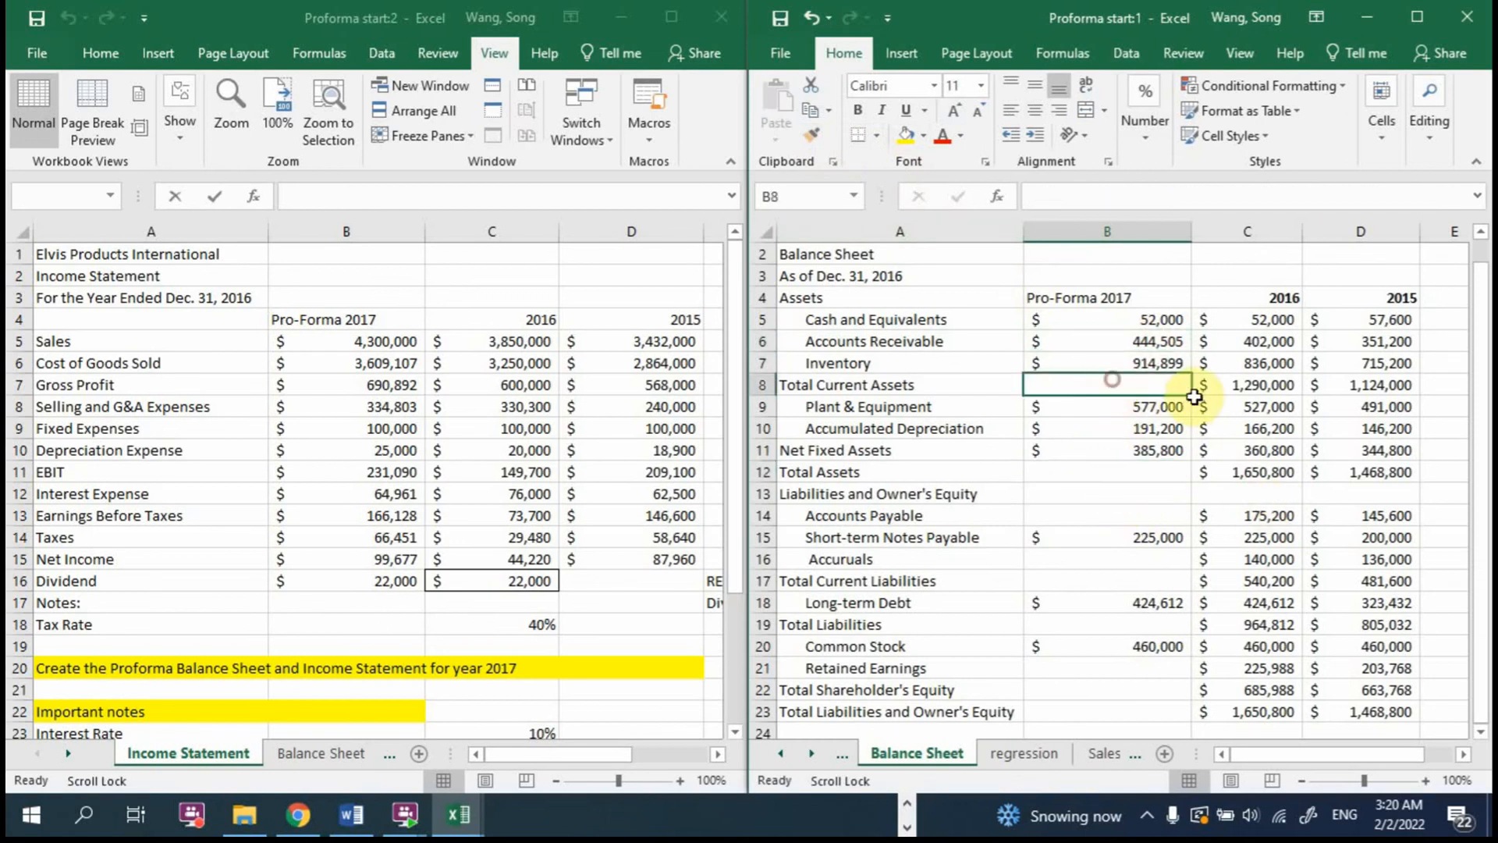
pyautogui.click(1143, 449)
pyautogui.click(1155, 385)
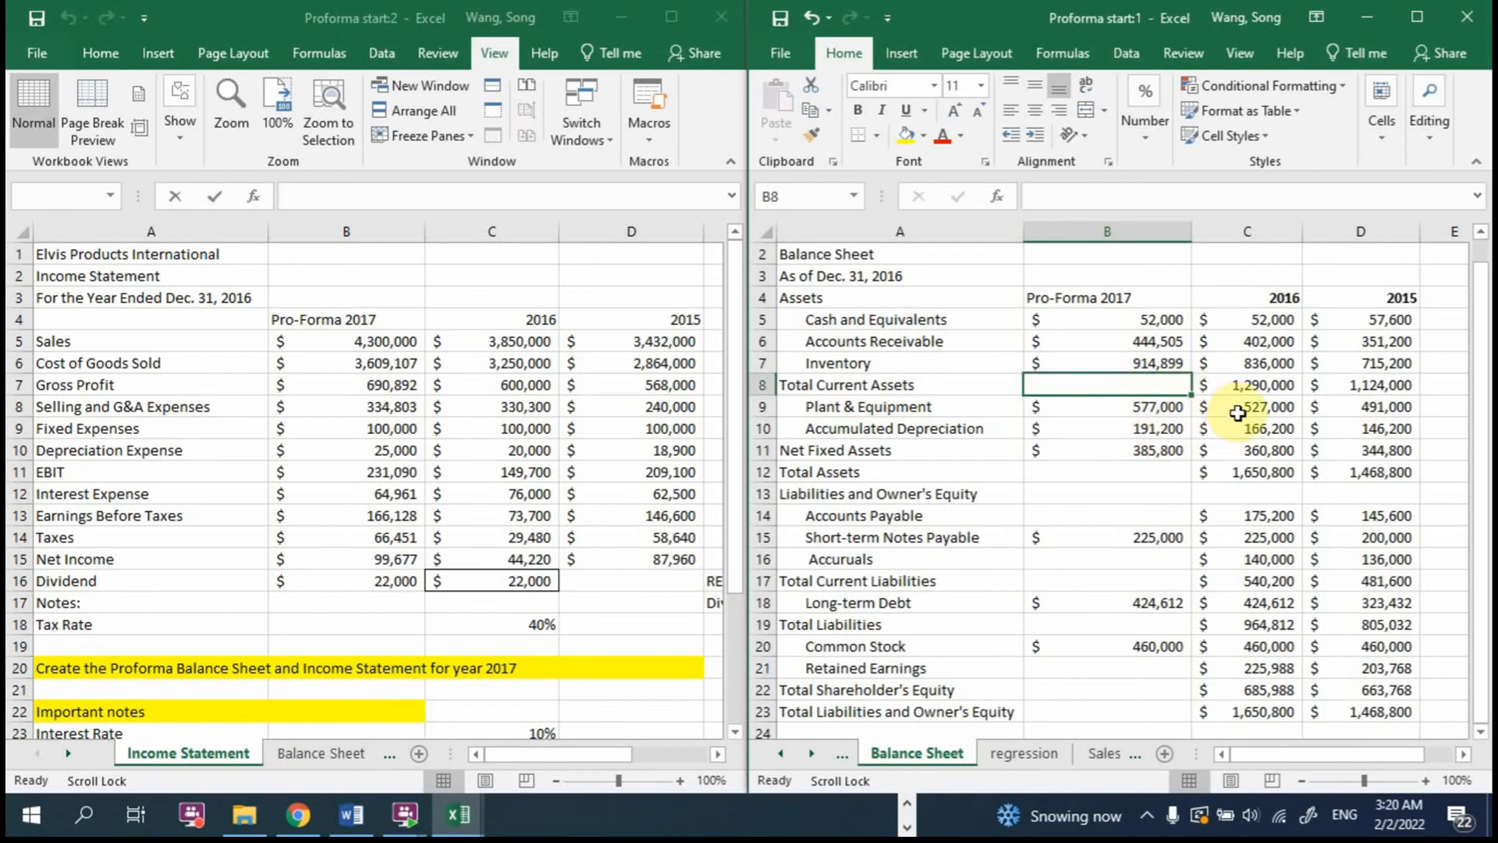
pyautogui.write('=sum(')
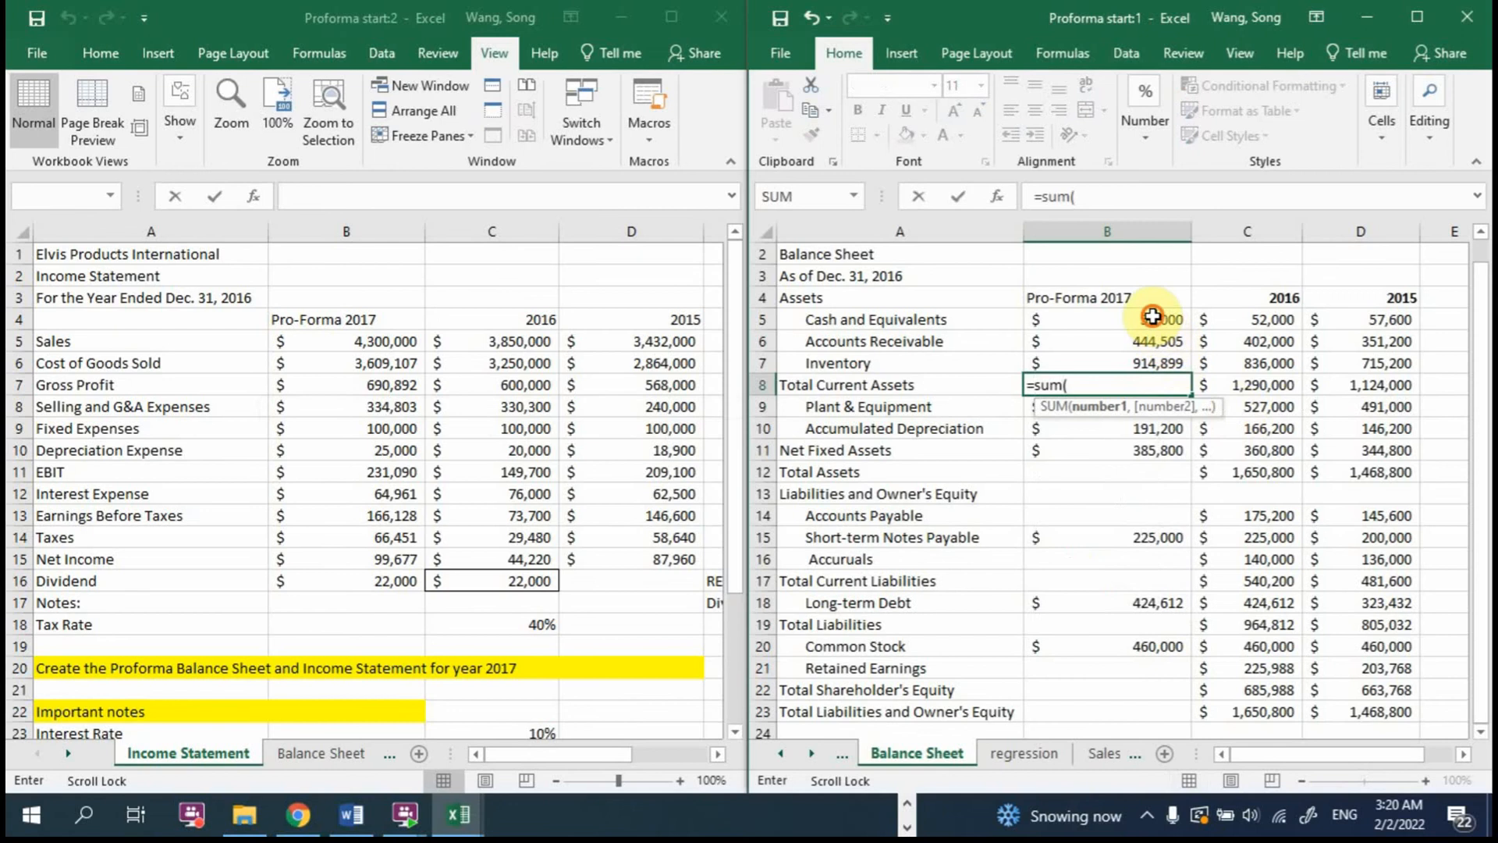
pyautogui.moveTo(1155, 318); pyautogui.dragTo(1155, 352)
pyautogui.write(')')
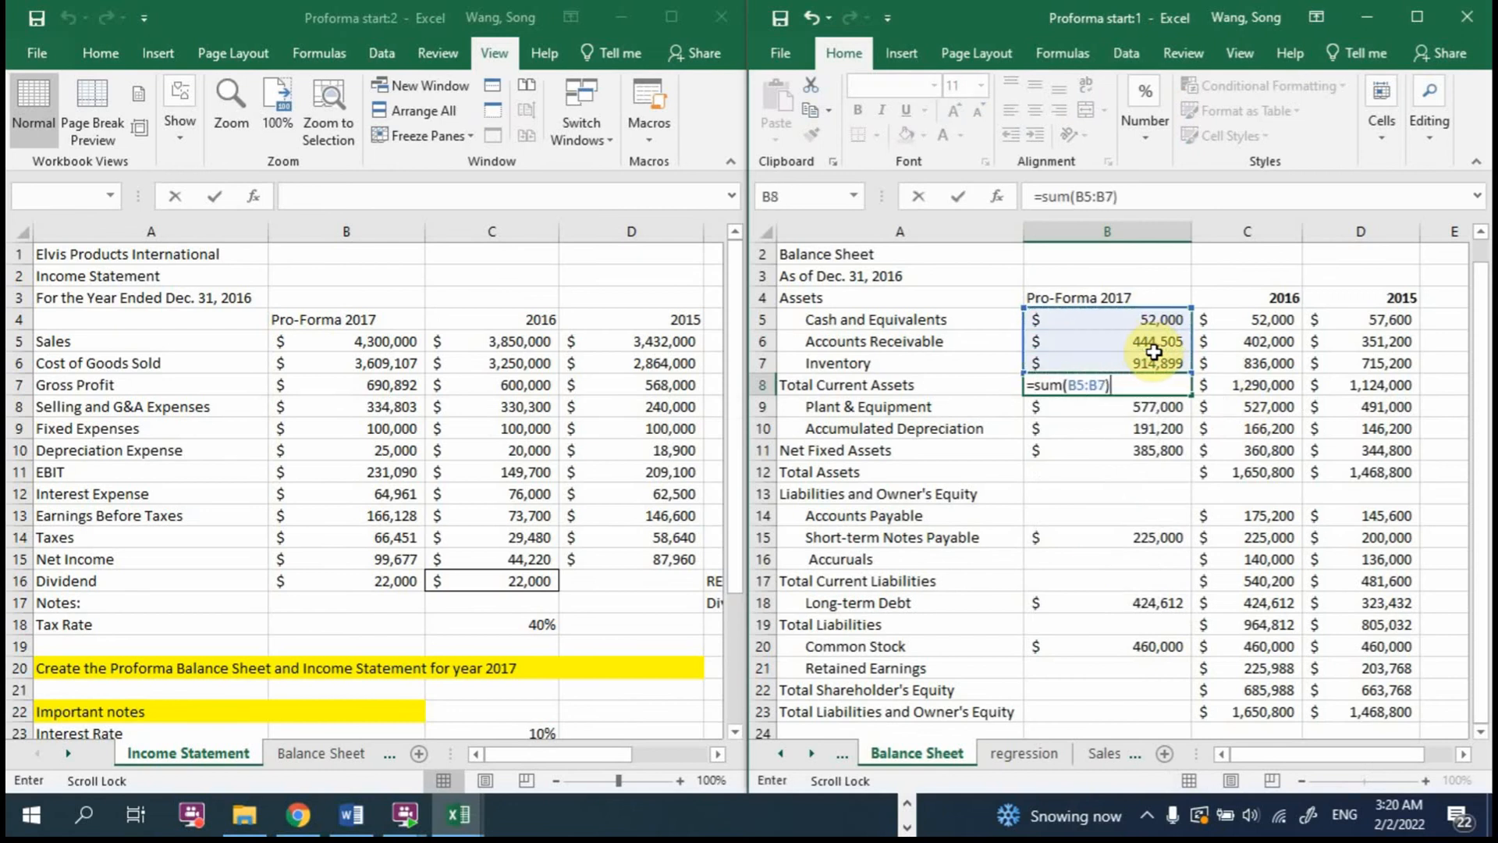
pyautogui.press('Return')
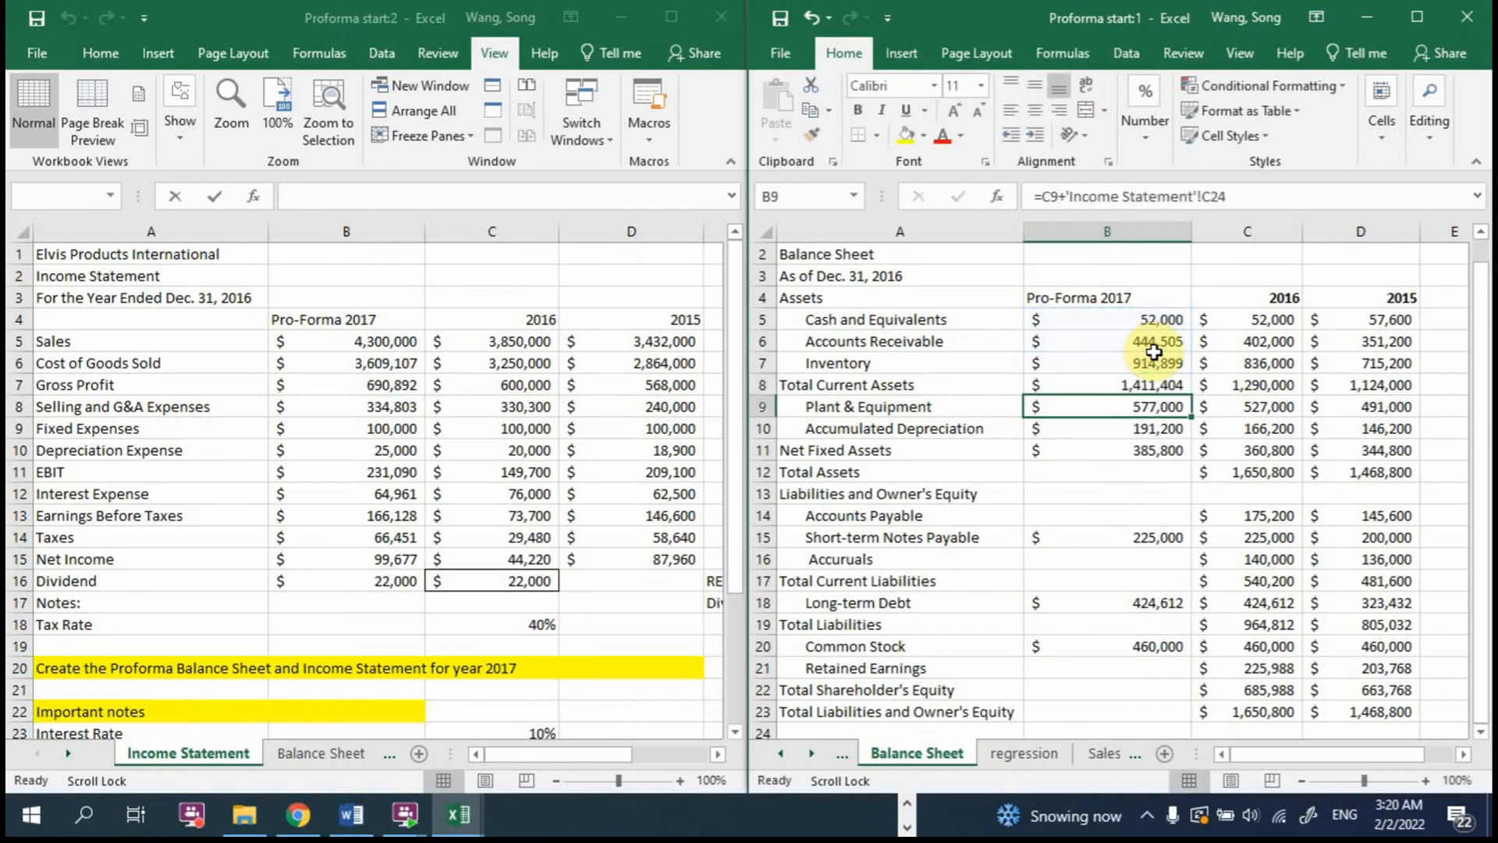
# Step: Calculate 2017 Total Assets in B12 as Total Current Assets plus Net Fixed Assets with =B8+B11
pyautogui.click(1141, 469)
pyautogui.write('=')
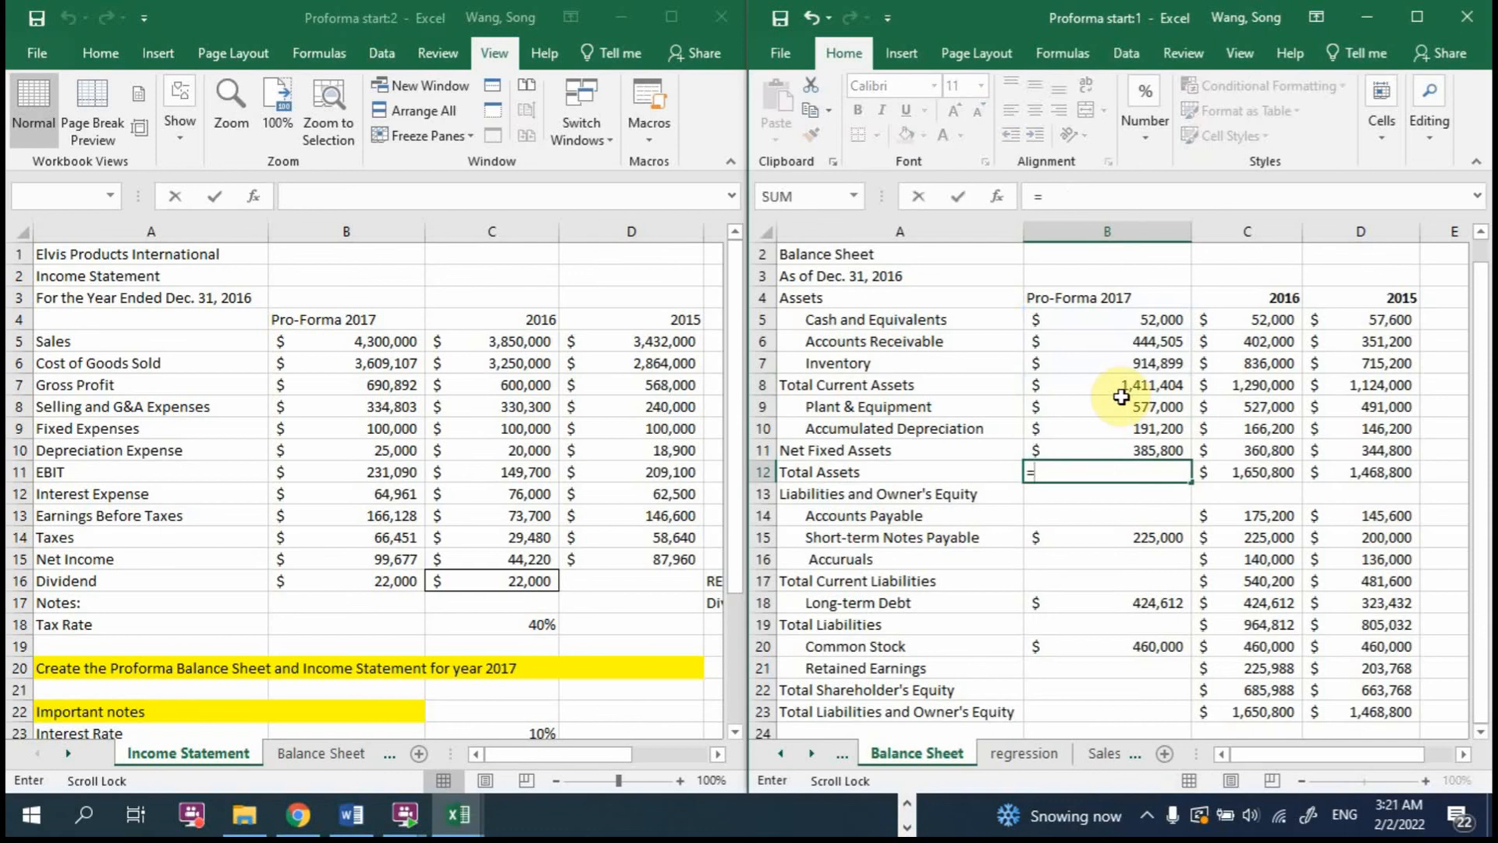
pyautogui.click(1129, 385)
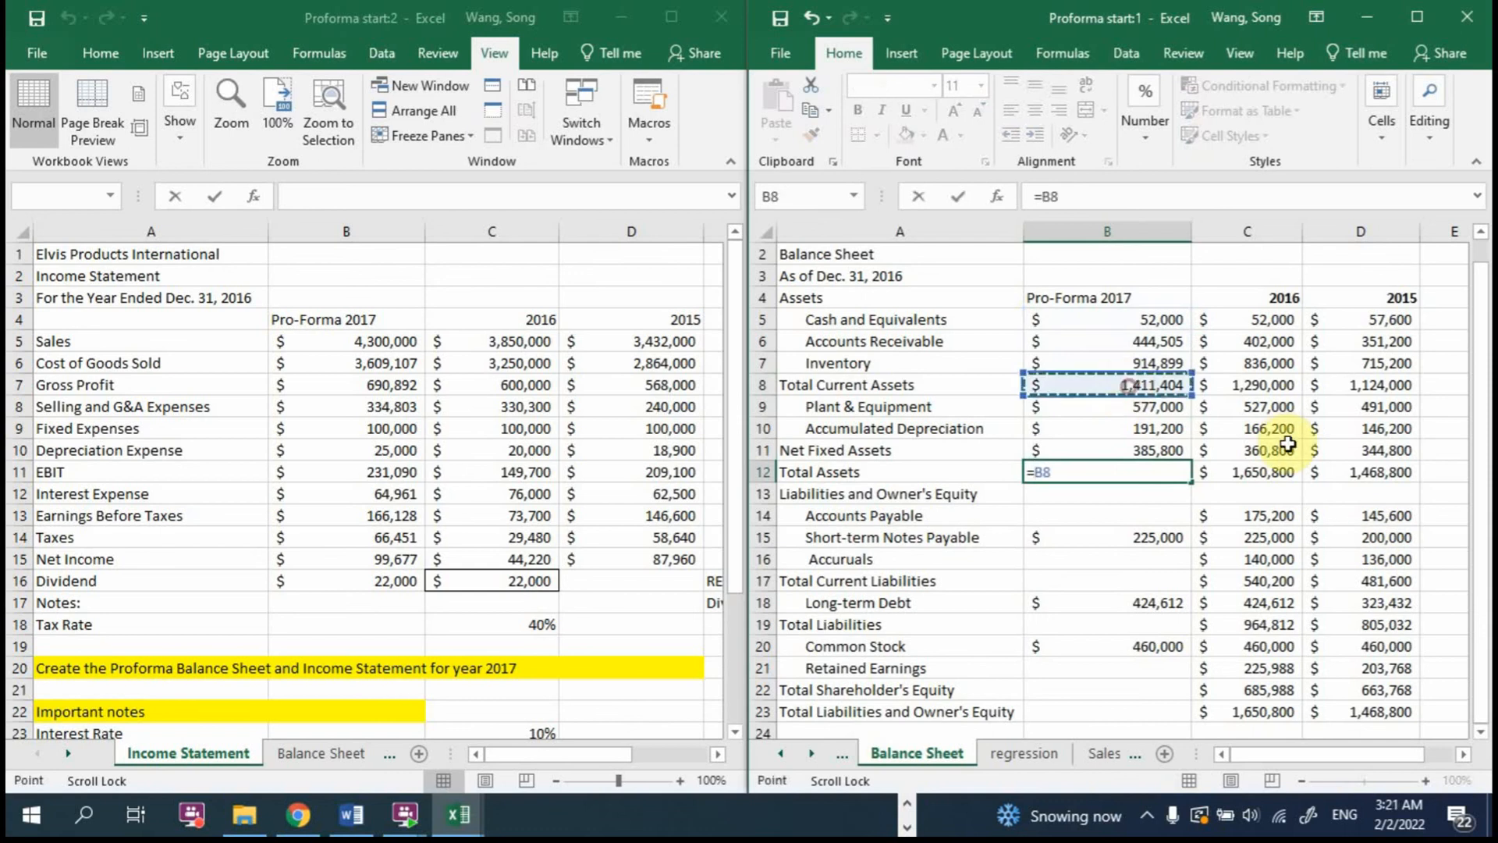
pyautogui.write('+')
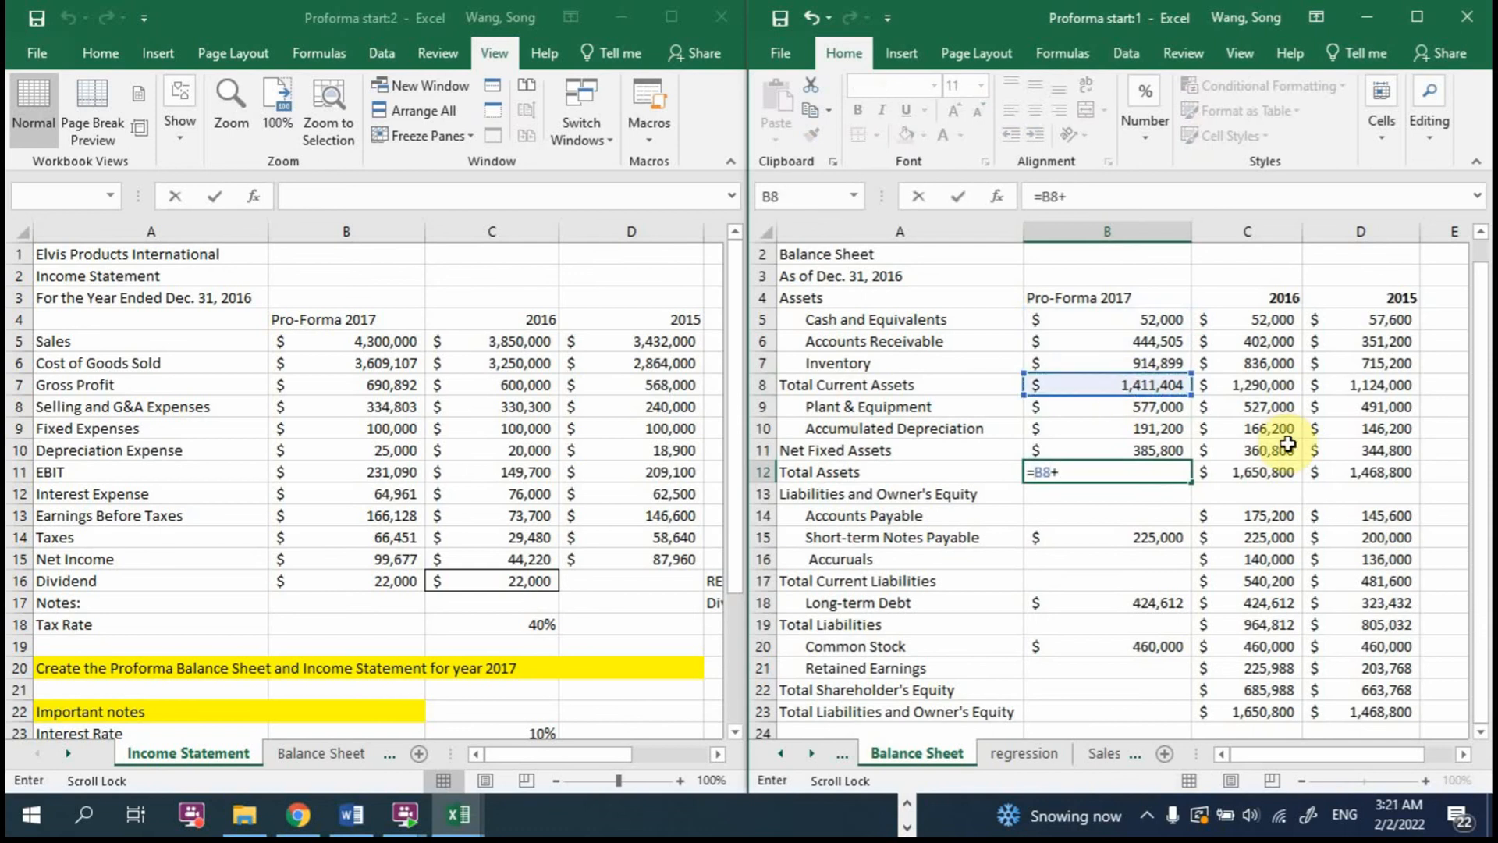
pyautogui.click(1140, 450)
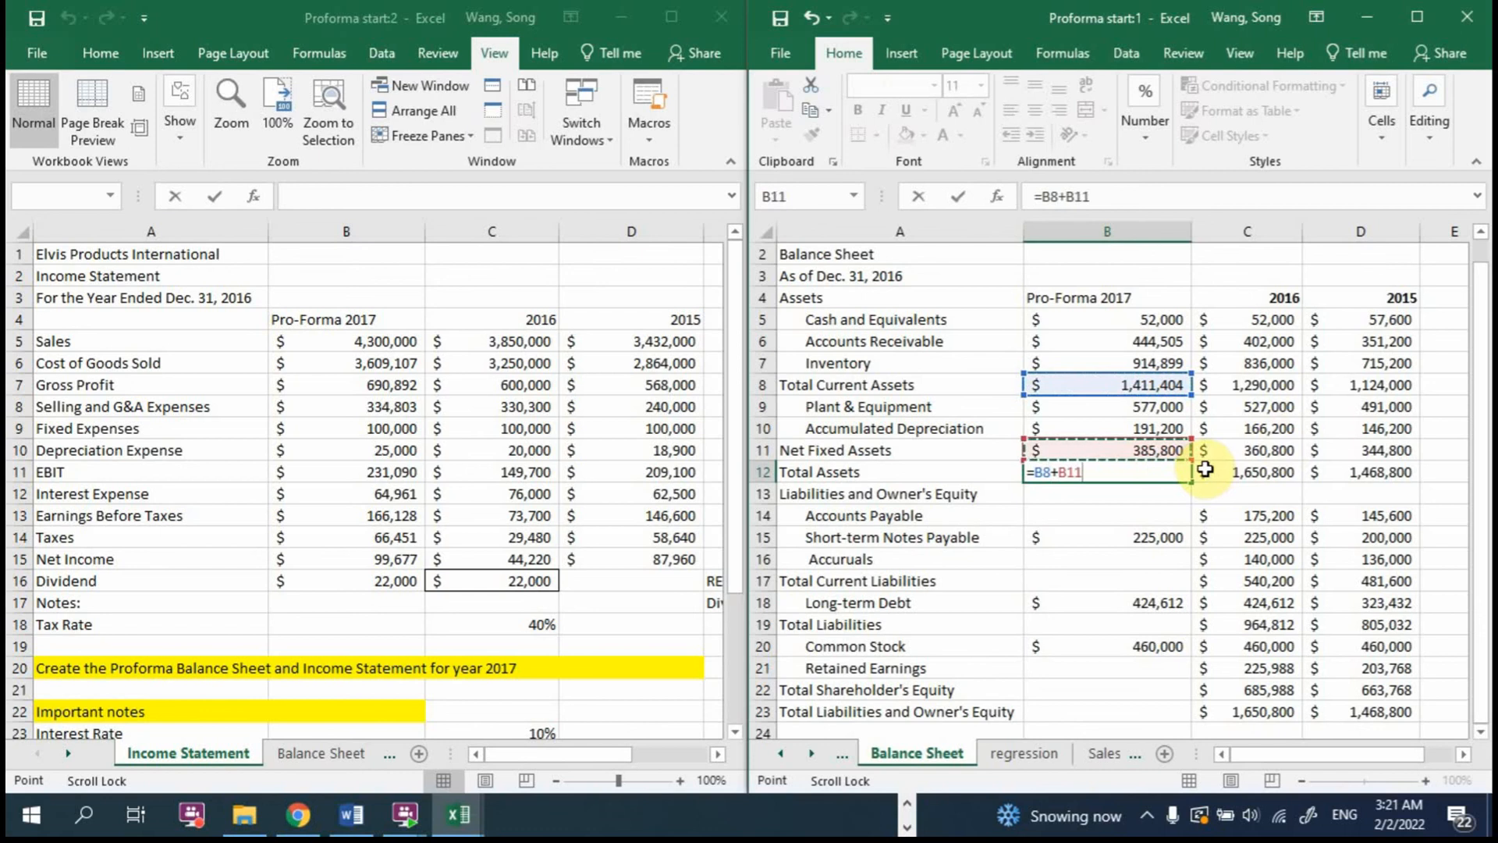
pyautogui.press('Return')
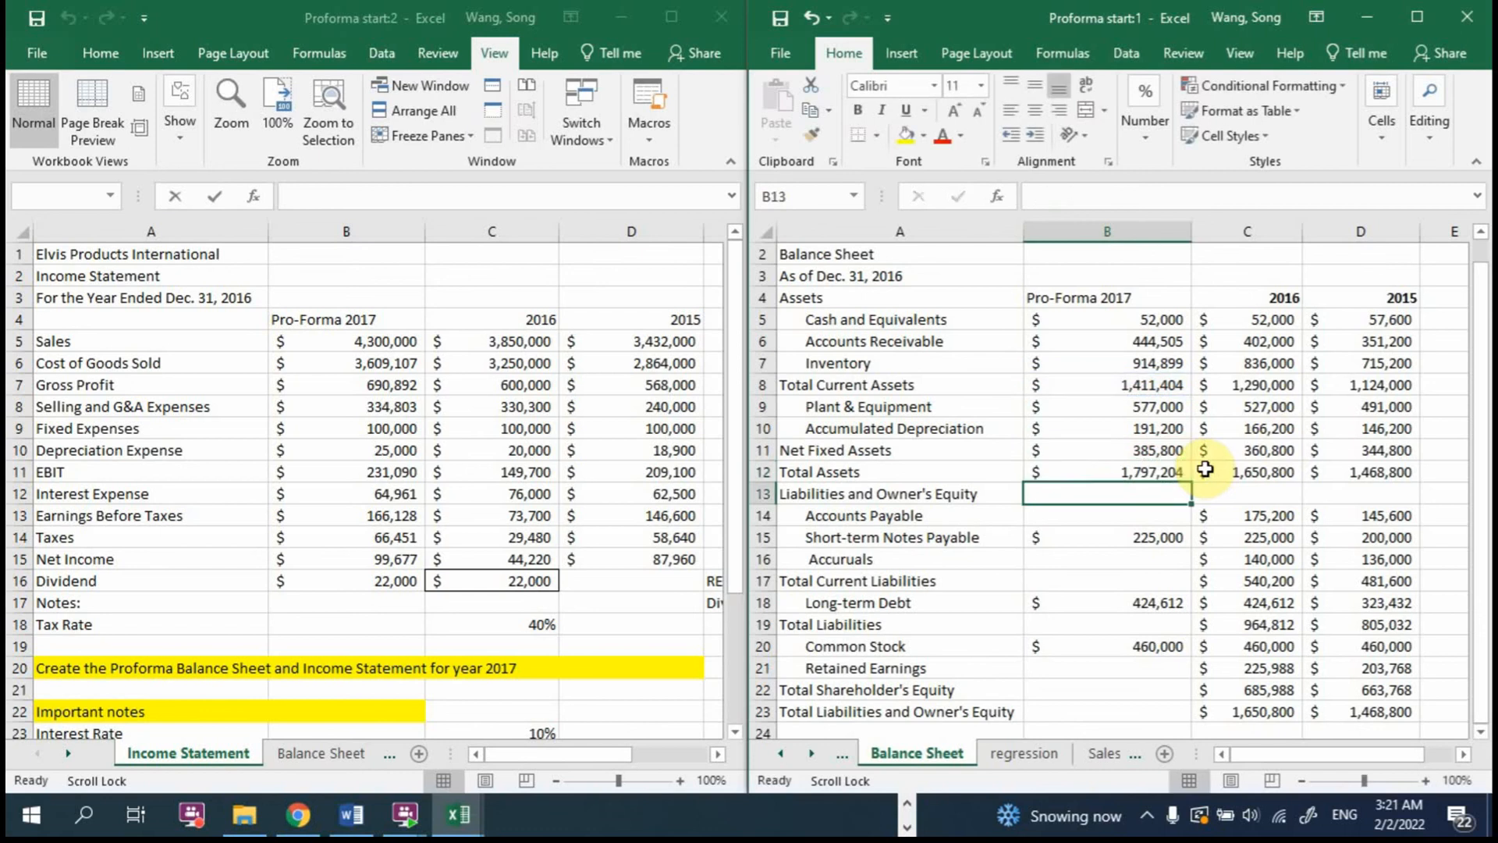
# Step: Start a formula for 2017 Accounts Payable in B14, trying the AVERAGE function name and clearing it back to the equals sign
pyautogui.click(1099, 515)
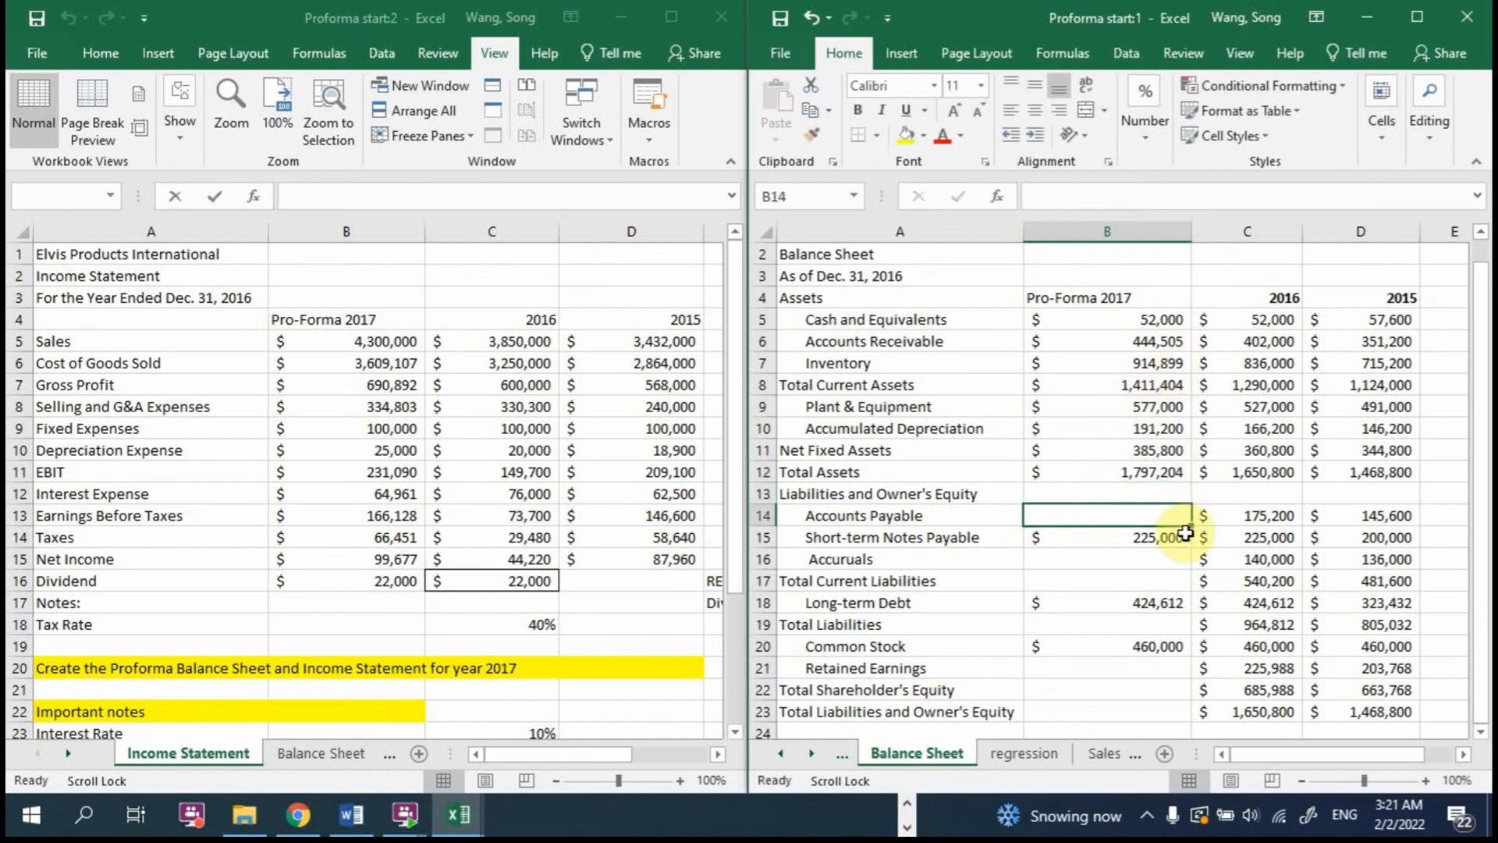
pyautogui.write('=')
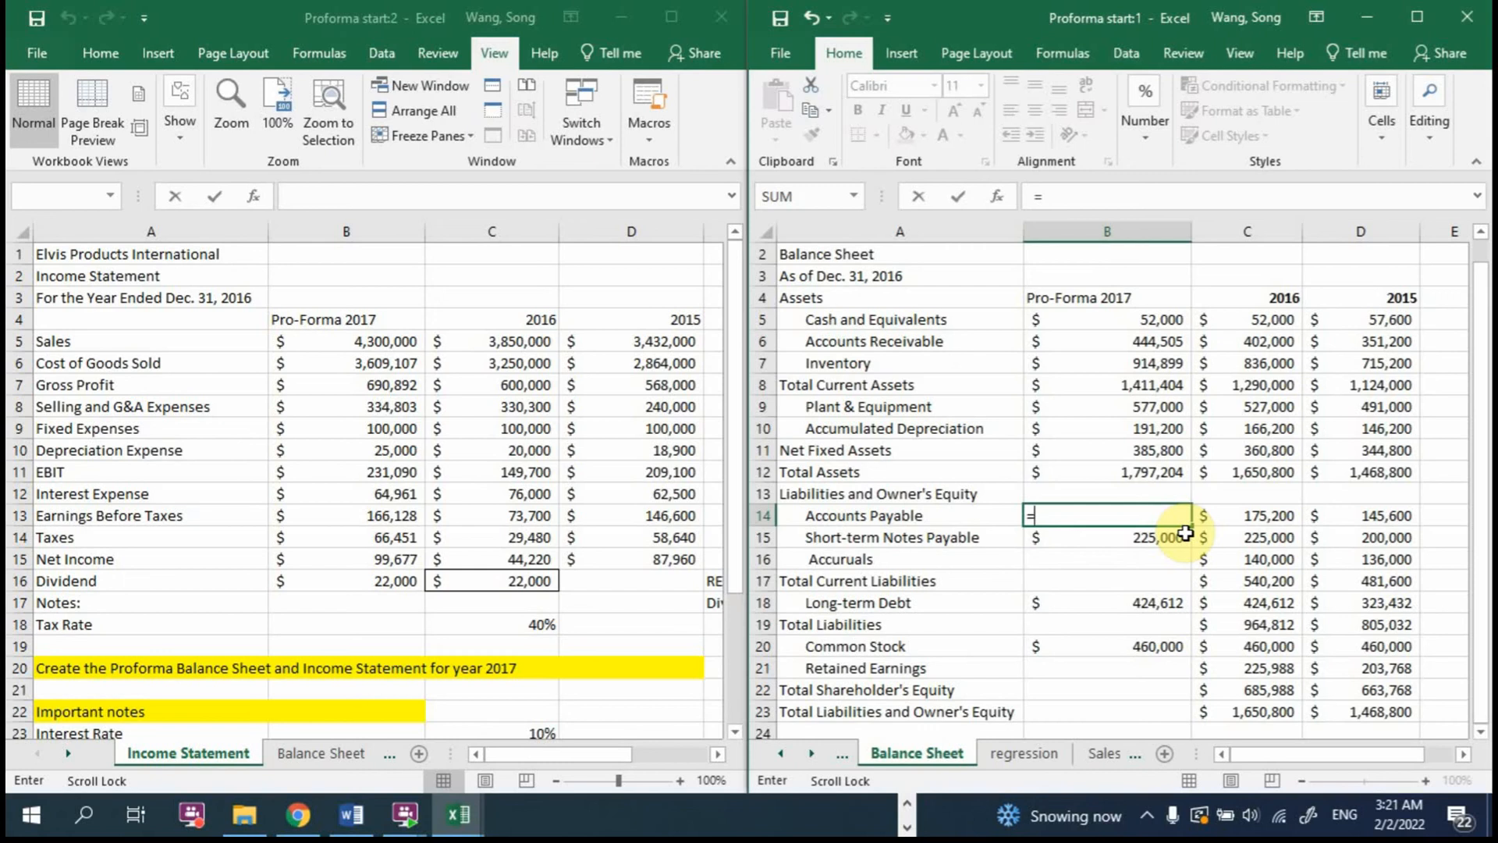
pyautogui.write('av')
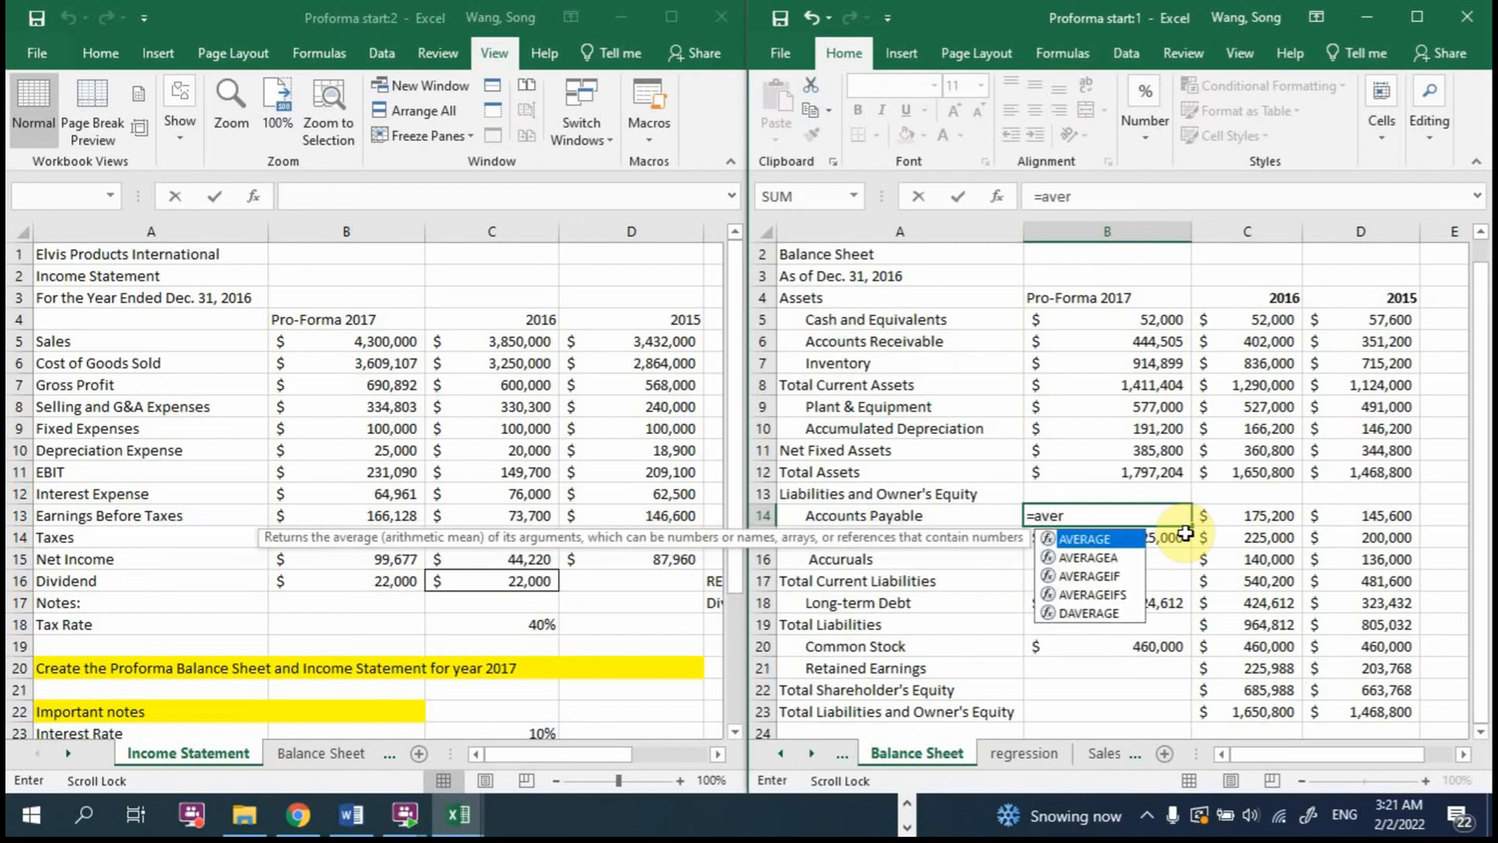
pyautogui.press('BackSpace')
pyautogui.press('BackSpace')
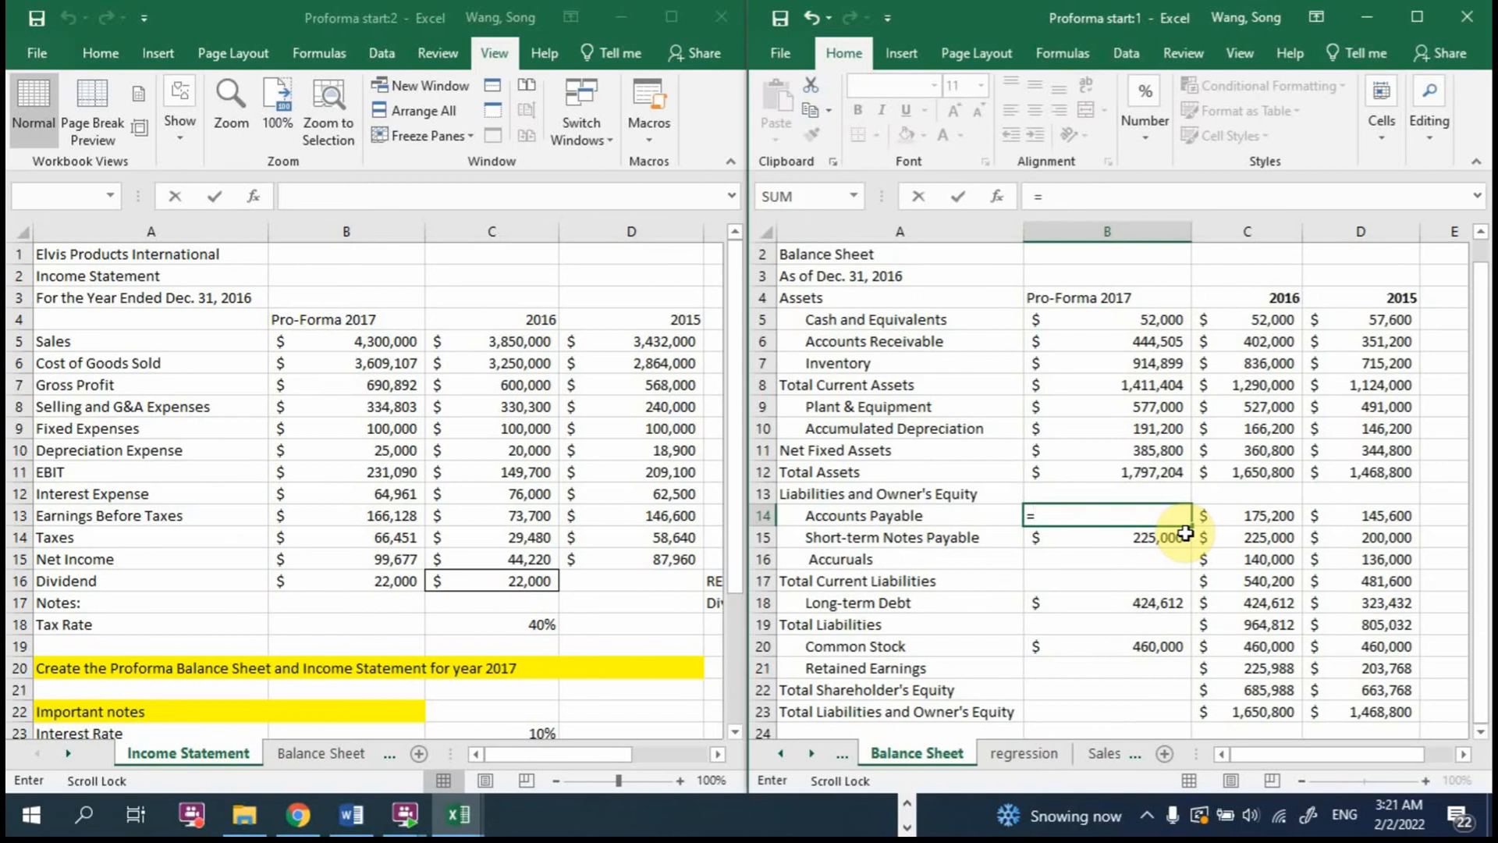
# Step: Calculate 2017 Accounts Payable in B14 with =AVERAGE(C14/'Income Statement'!C5,D14/'Income Statement'!D5)*'Income Statement'!B5
pyautogui.write('average(')
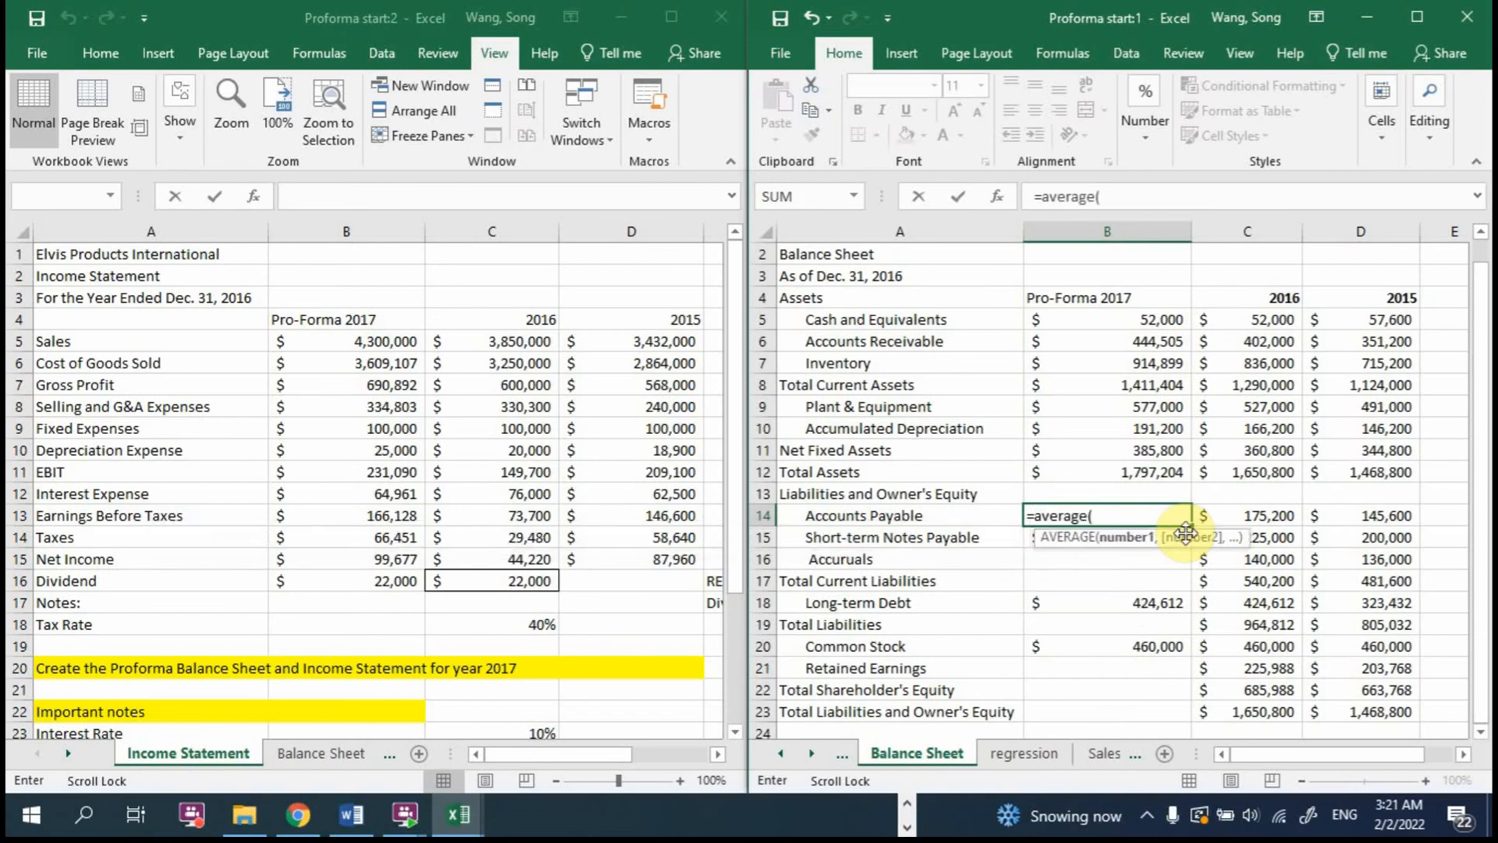
pyautogui.click(1231, 517)
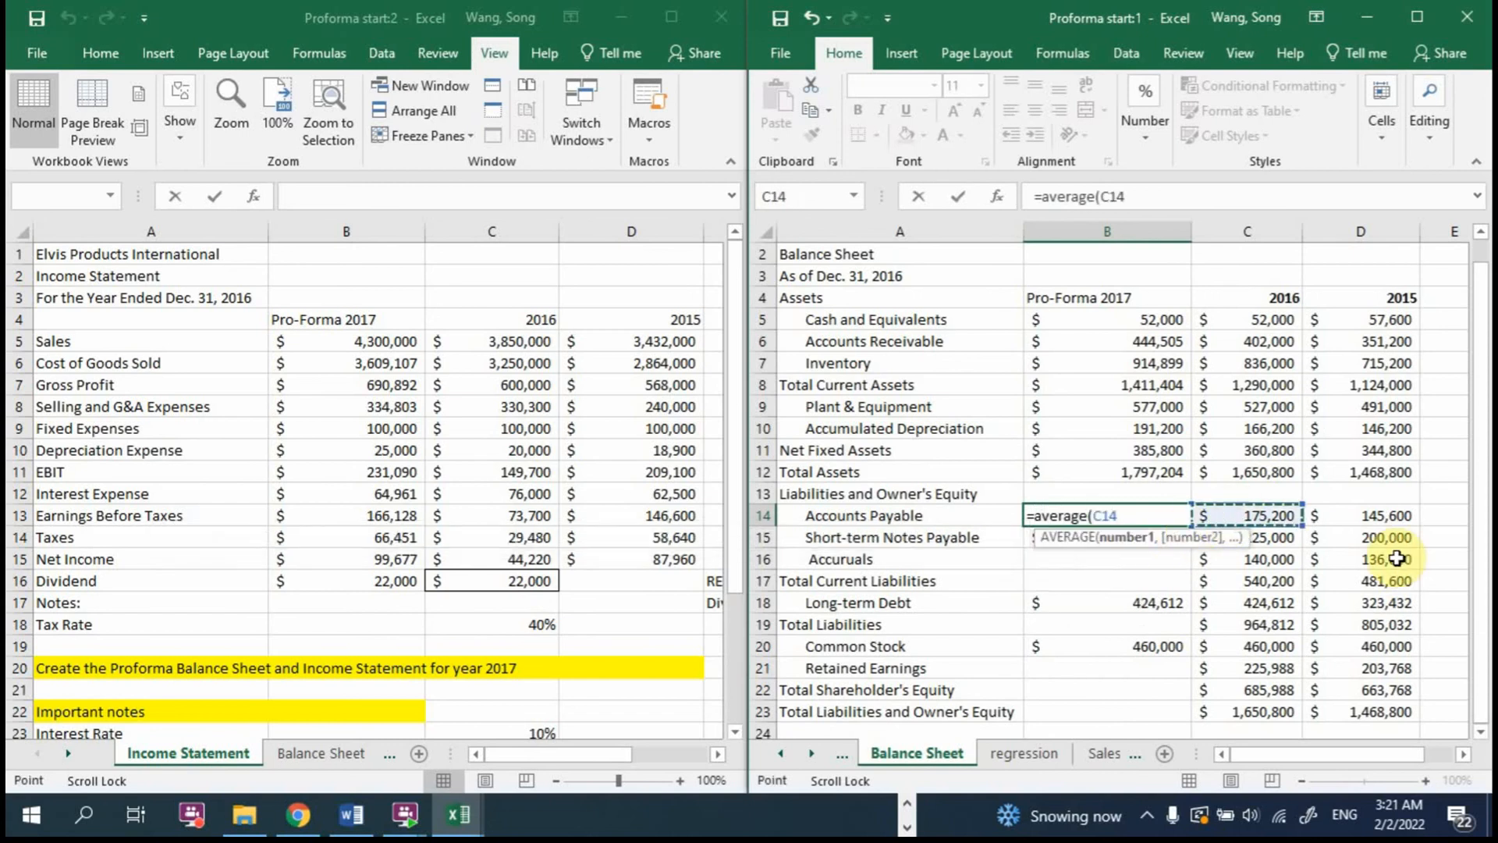
pyautogui.write('/')
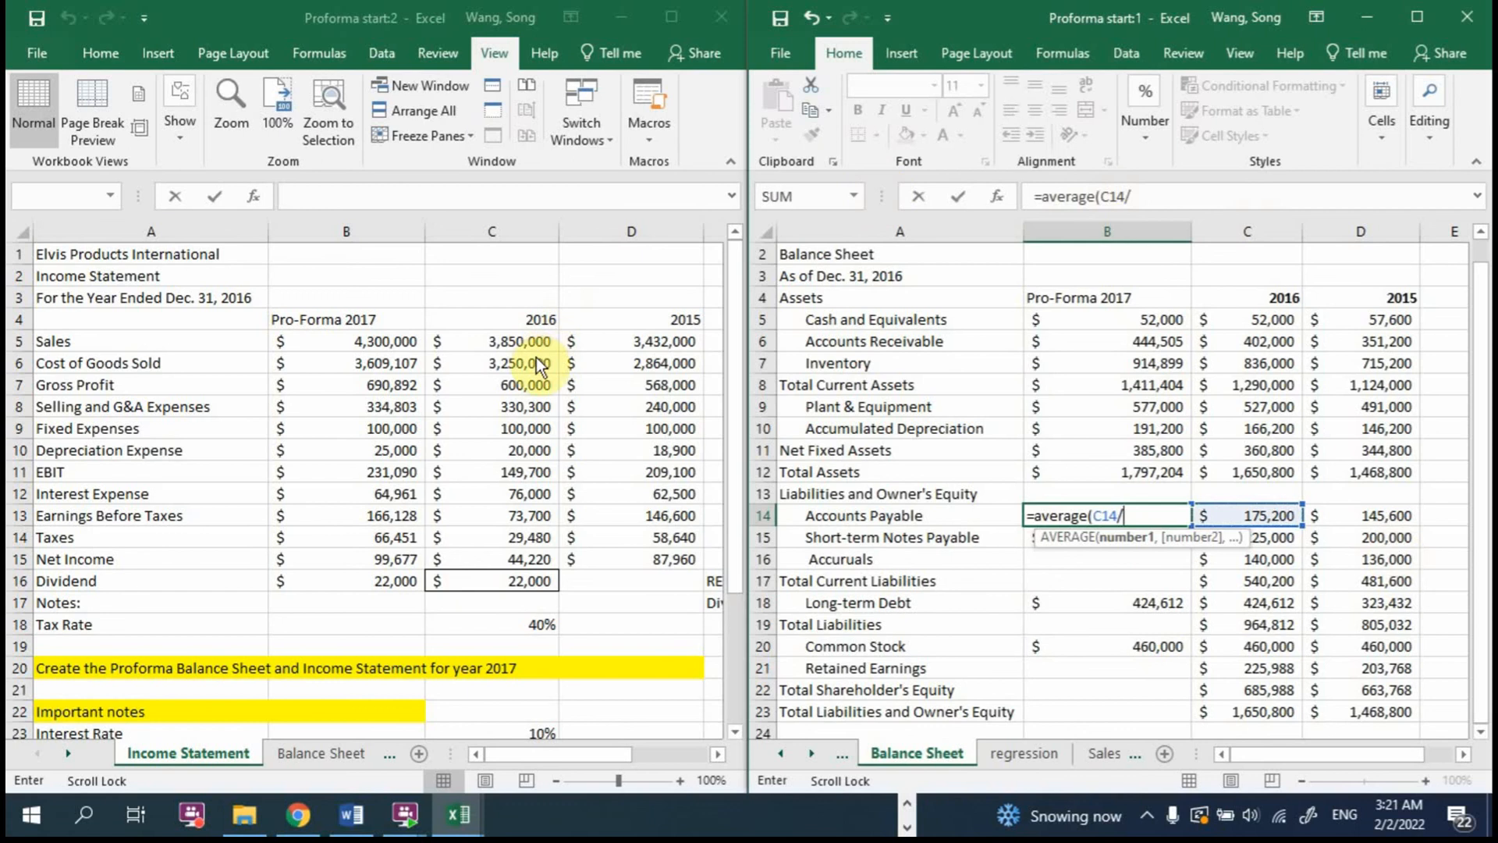
pyautogui.click(517, 341)
pyautogui.press('F8')
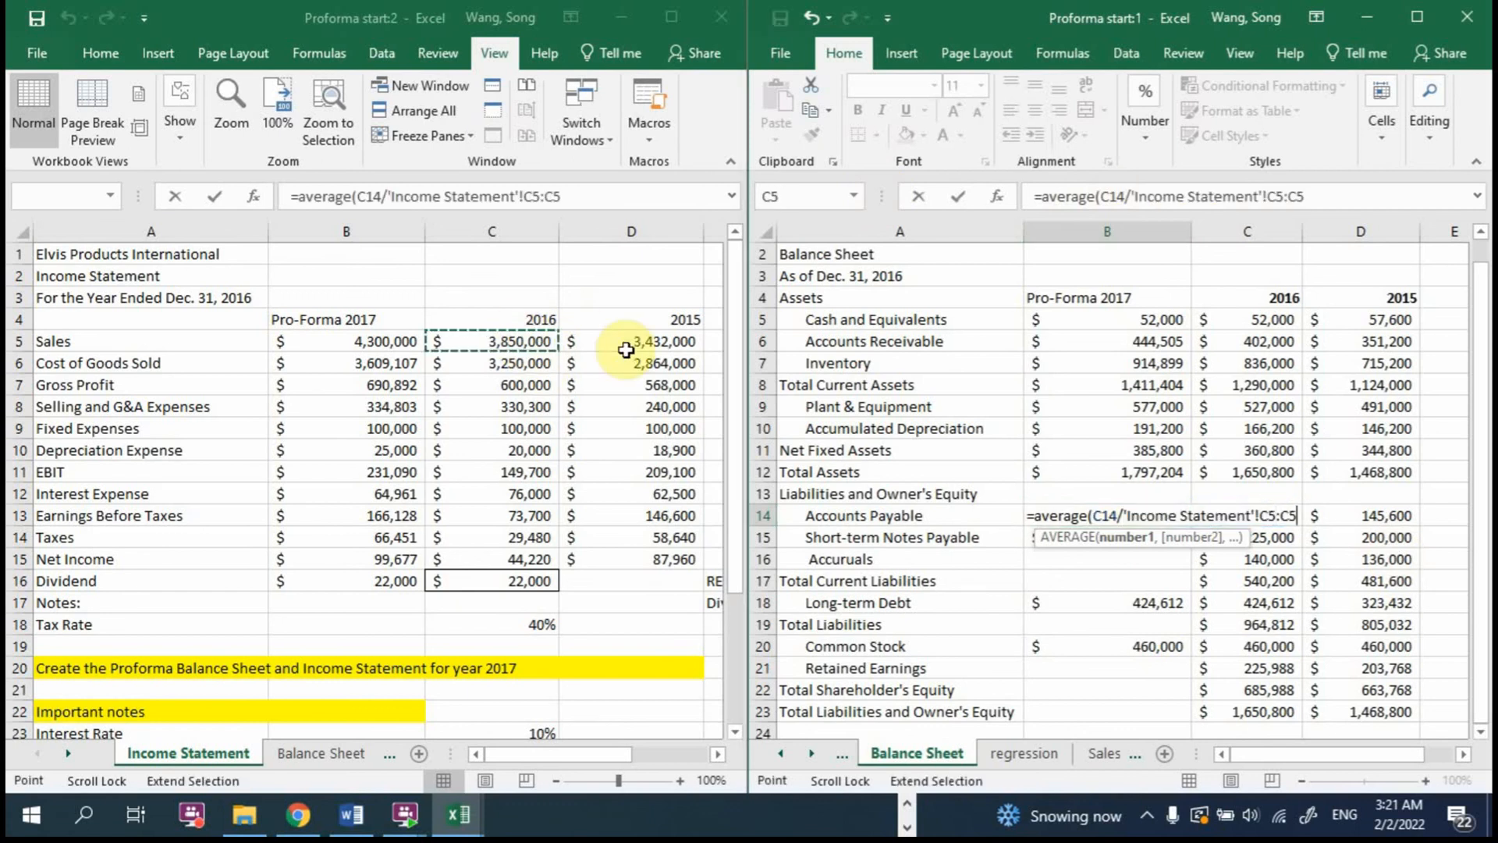
pyautogui.press('BackSpace')
pyautogui.press('BackSpace')
pyautogui.press('BackSpace')
pyautogui.write(',')
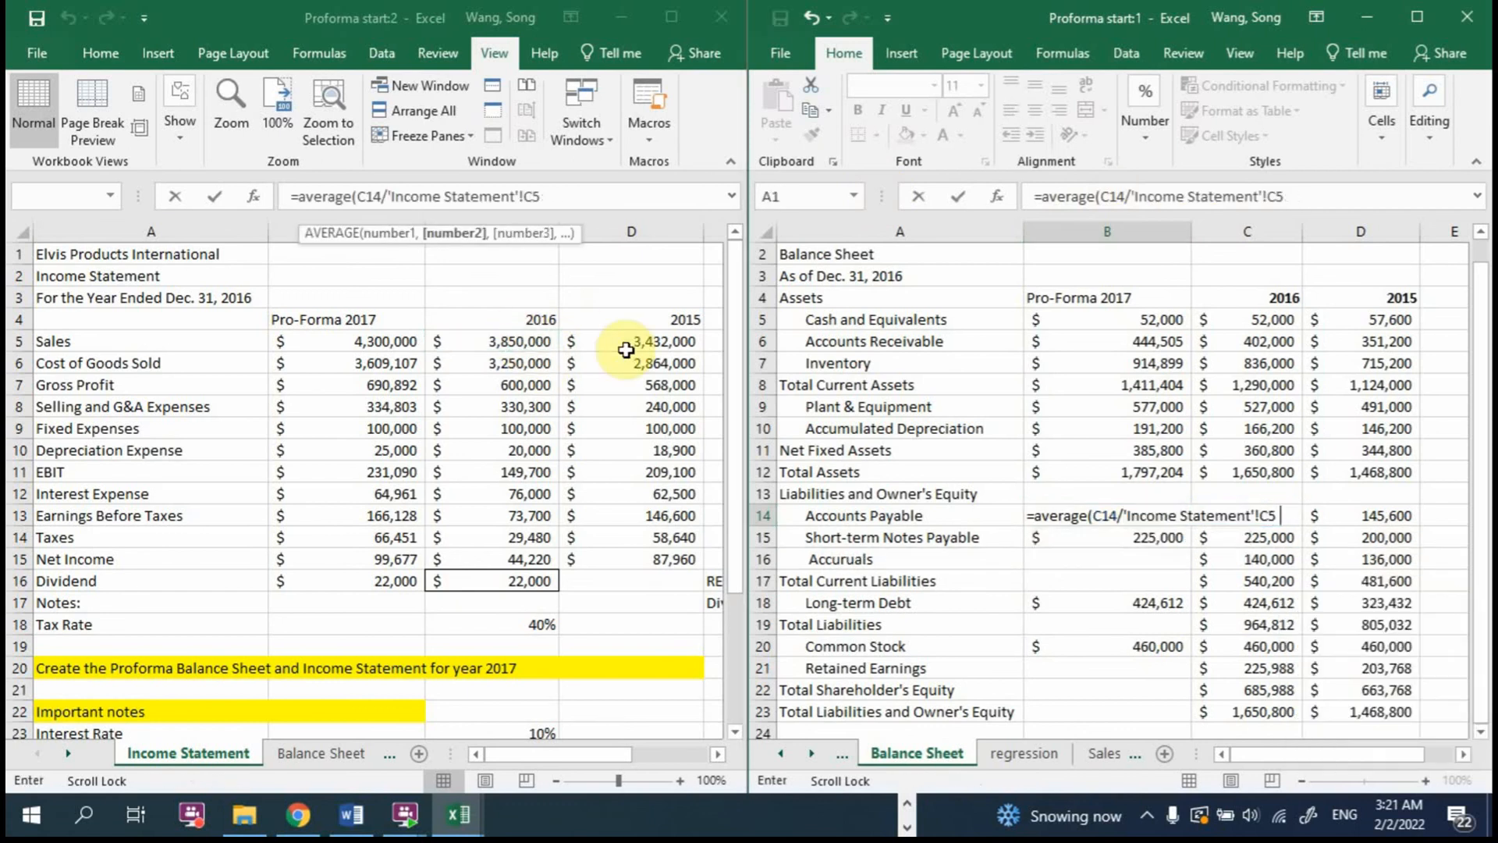
pyautogui.click(1381, 509)
pyautogui.write('/')
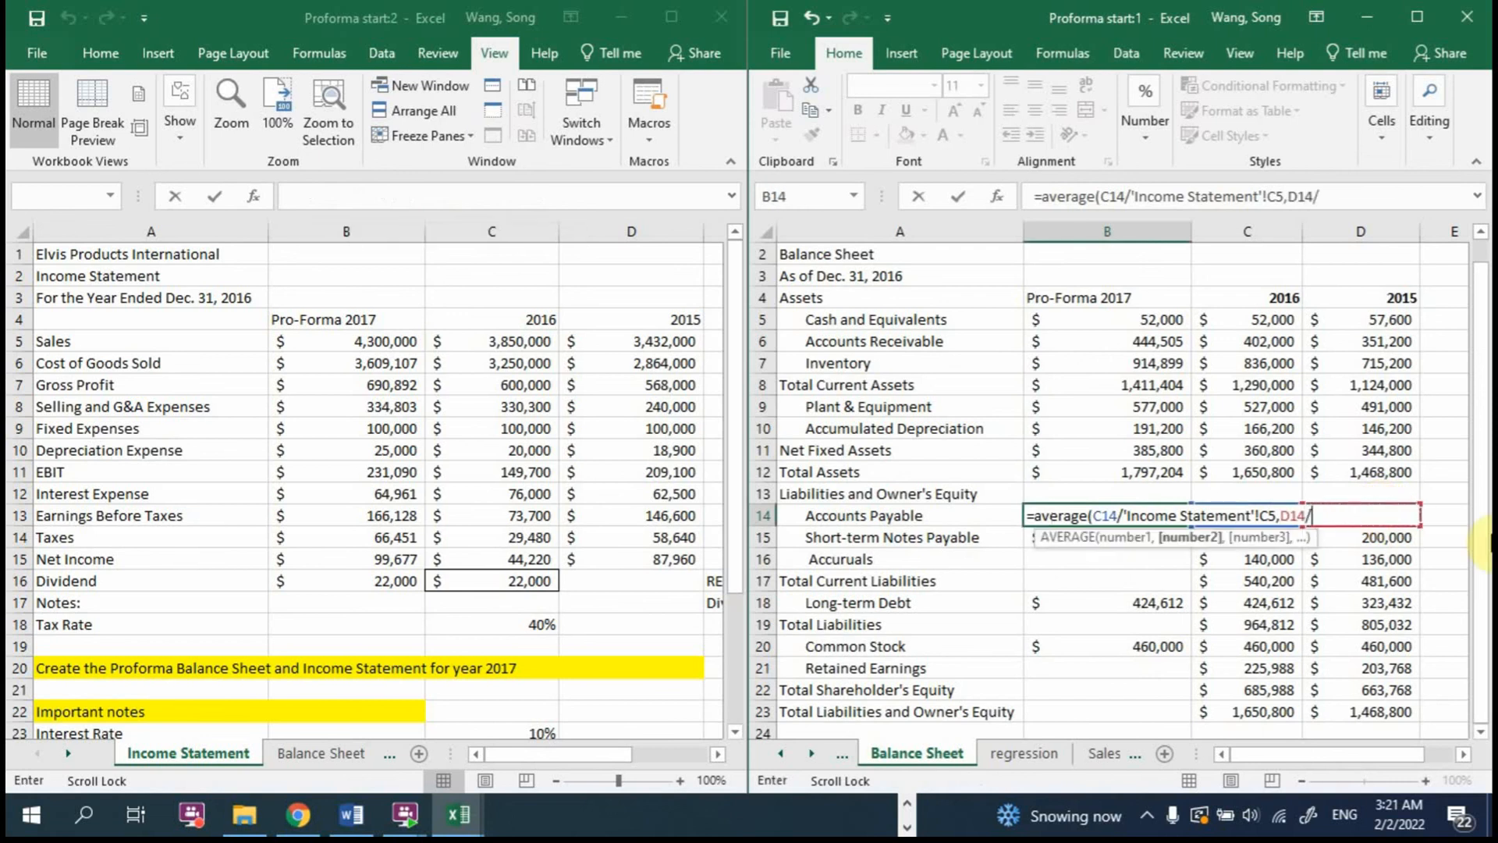
pyautogui.click(648, 339)
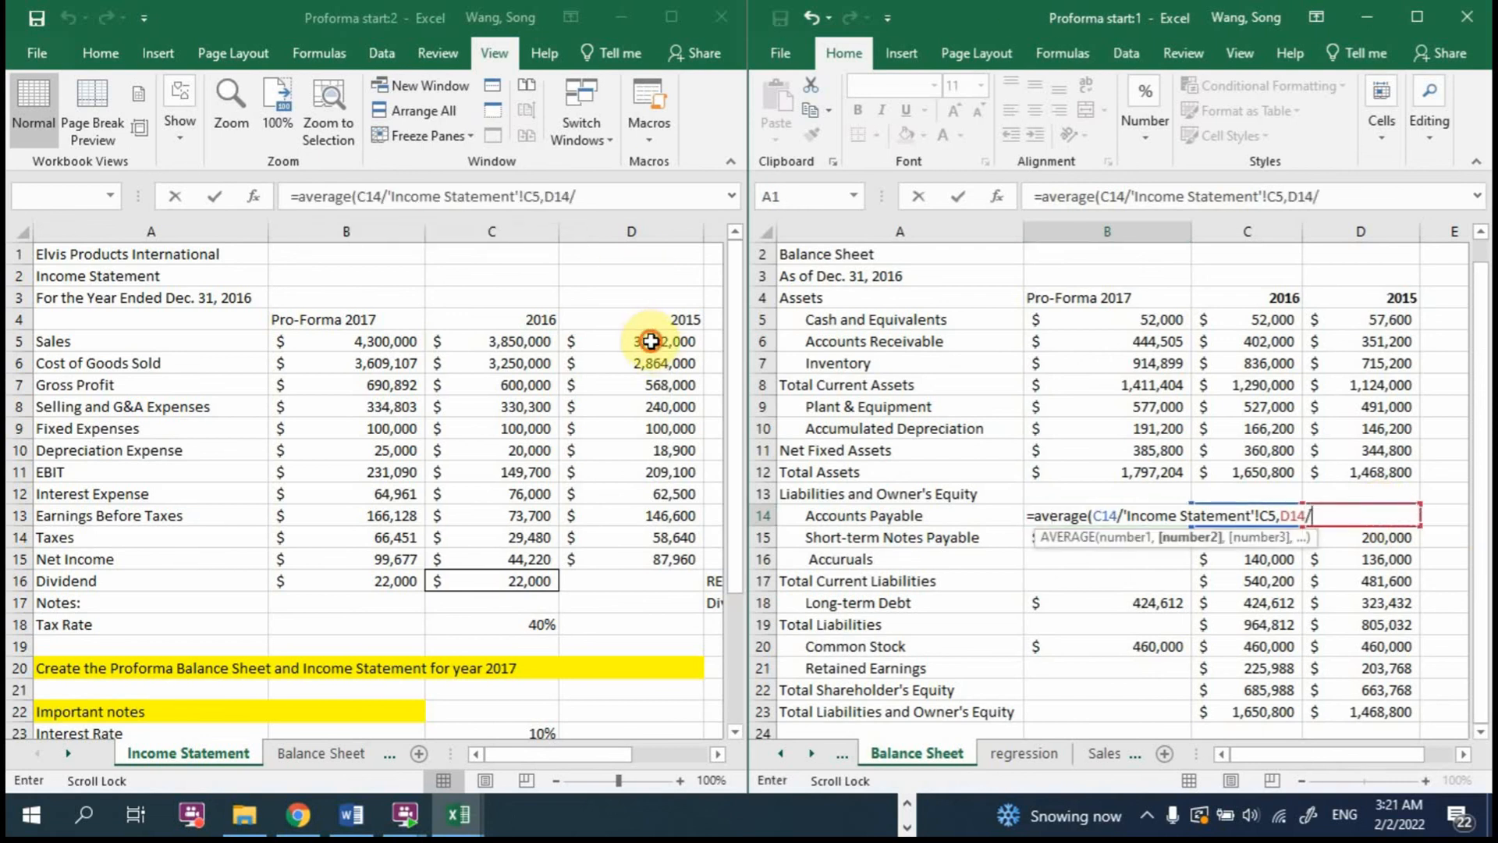
pyautogui.write(')*')
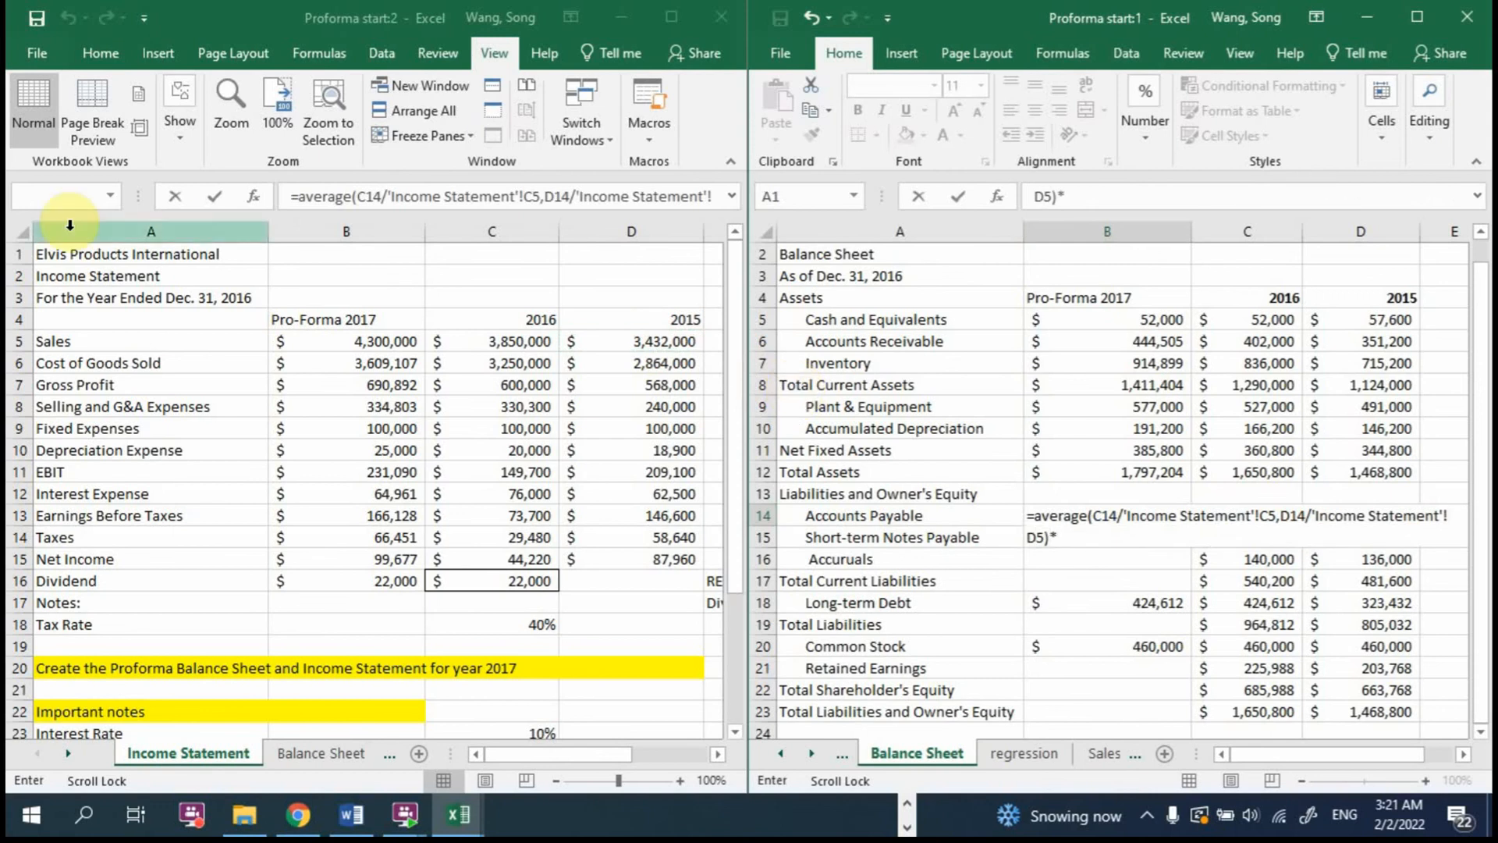
pyautogui.click(335, 341)
pyautogui.press('Return')
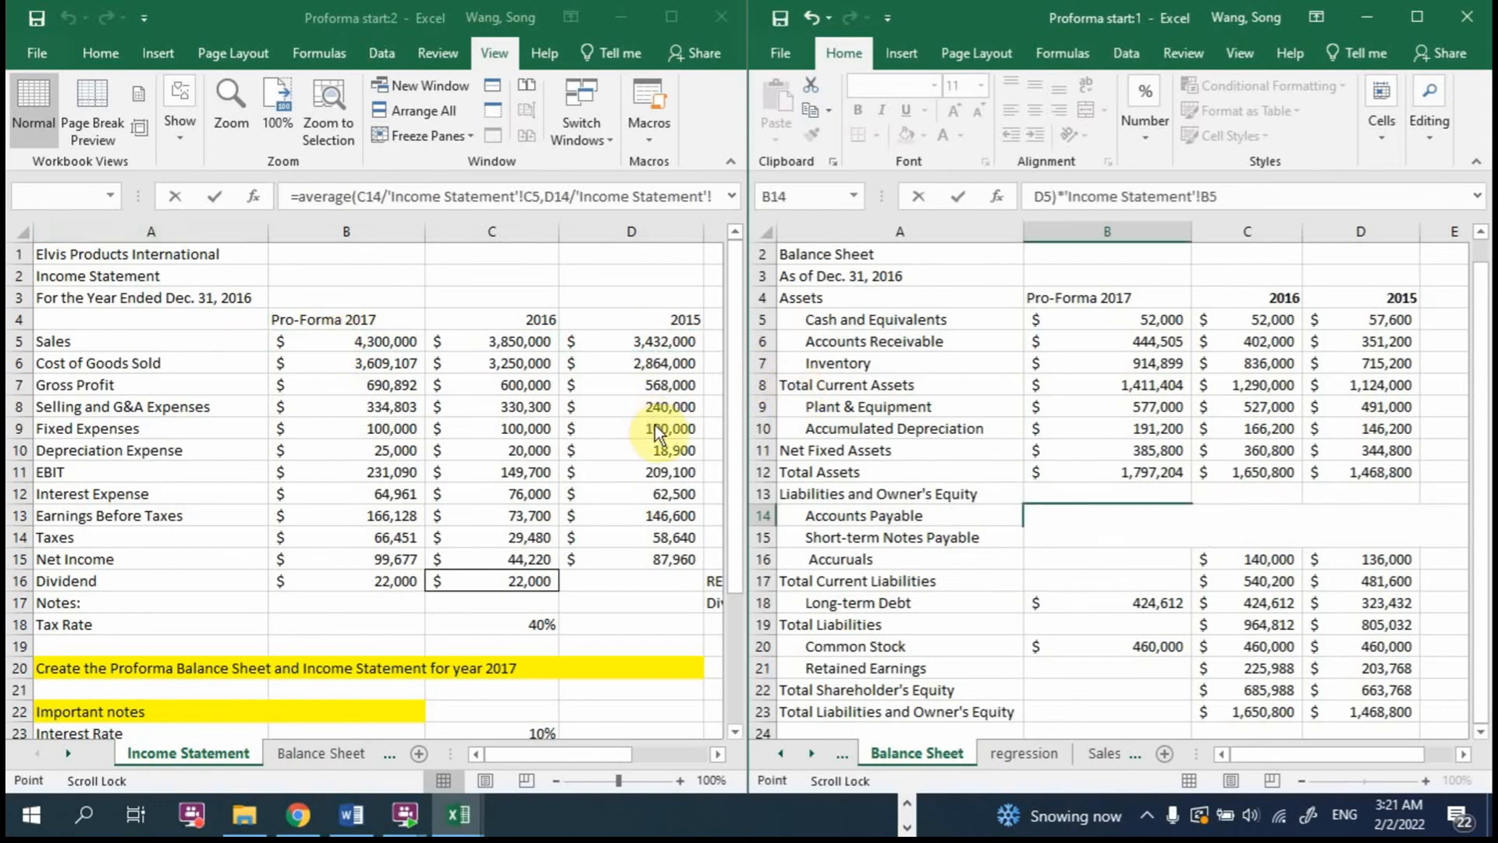
pyautogui.click(1146, 515)
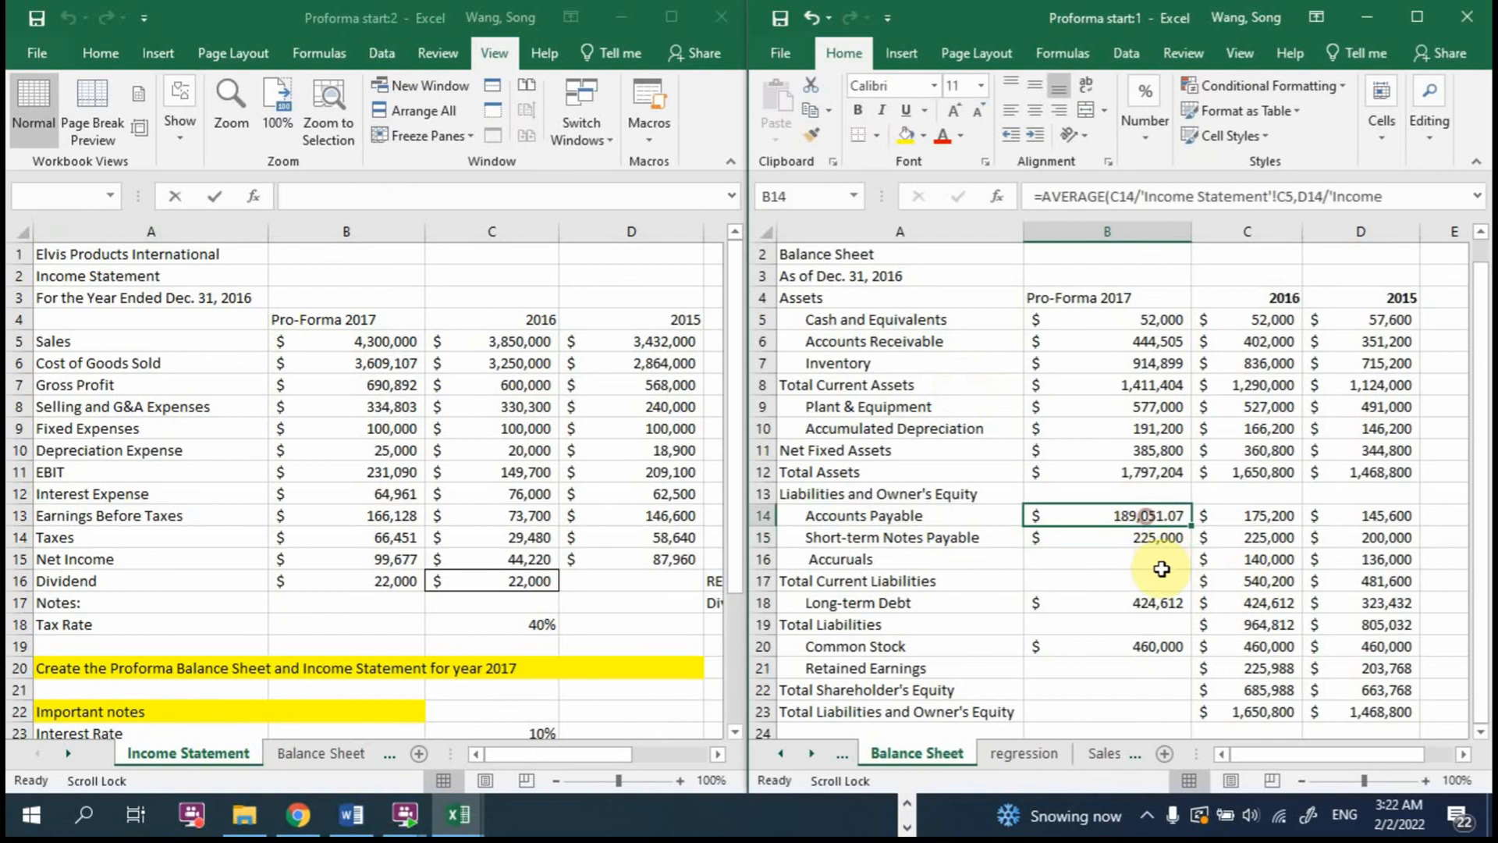
pyautogui.click(1127, 559)
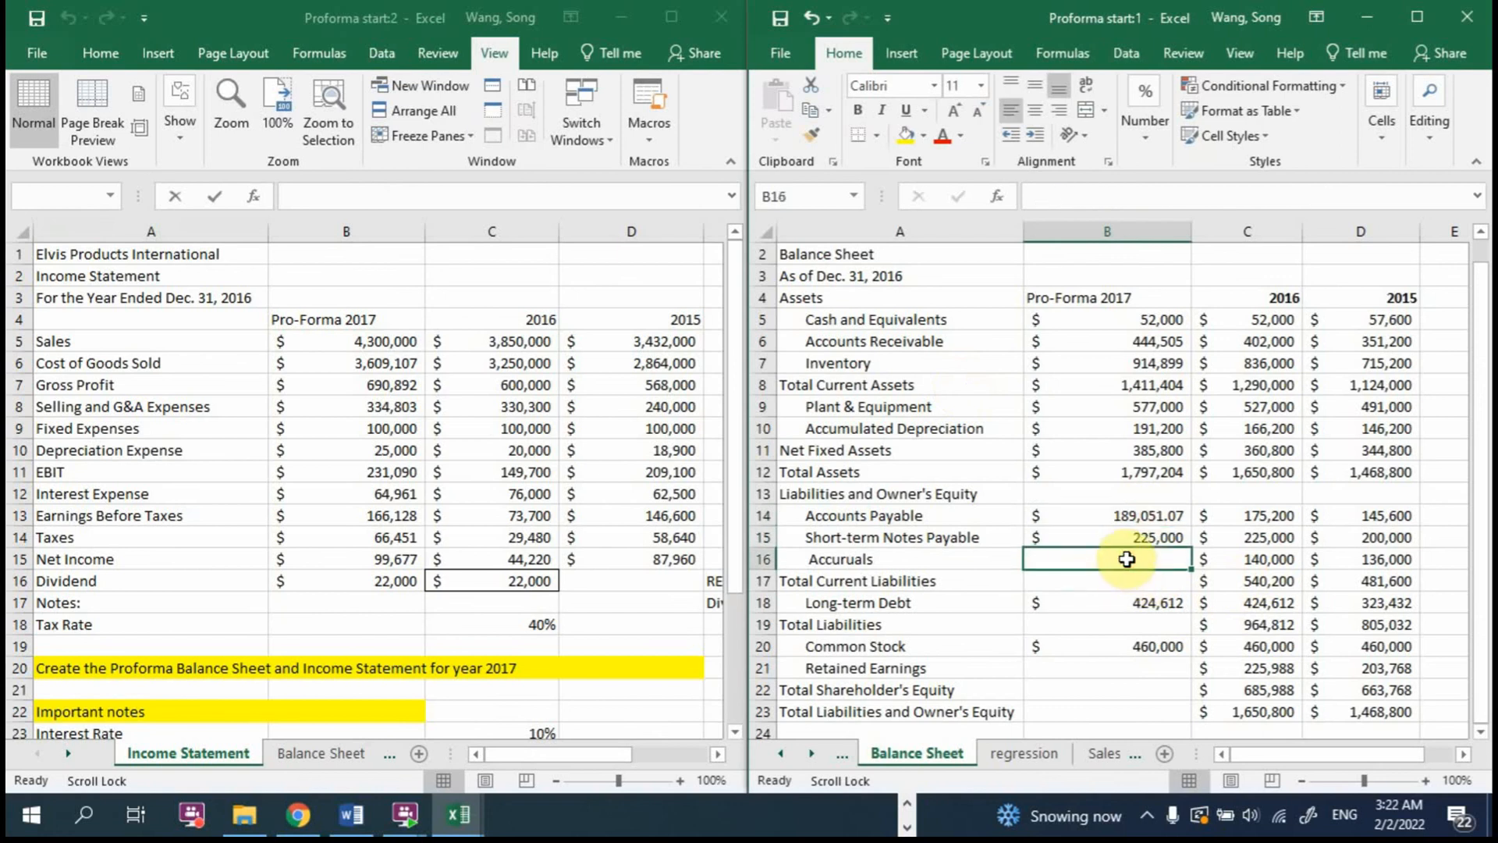
pyautogui.write('=average')
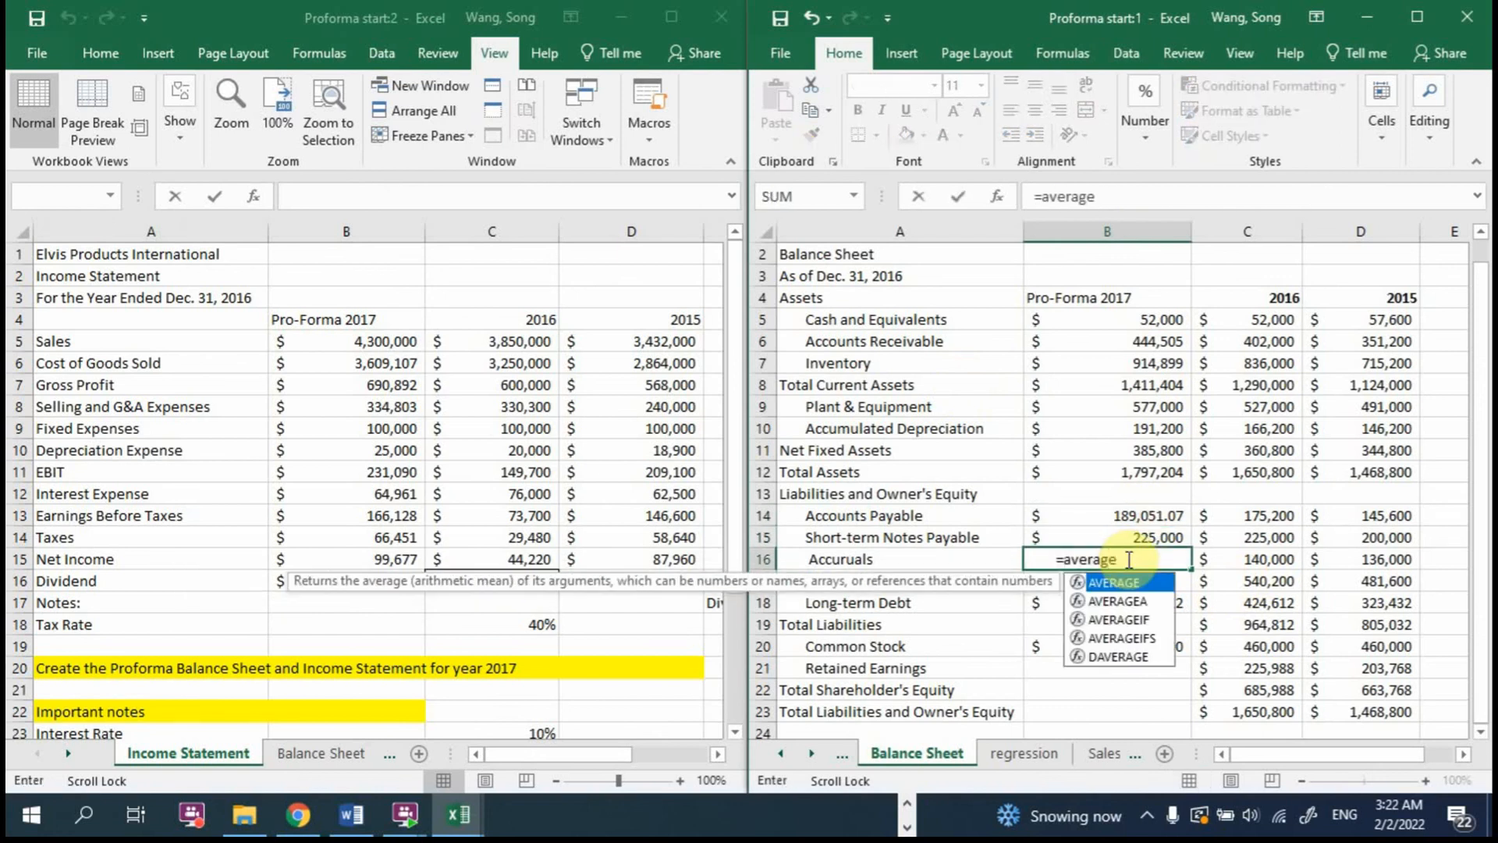
pyautogui.write('(')
pyautogui.click(1258, 559)
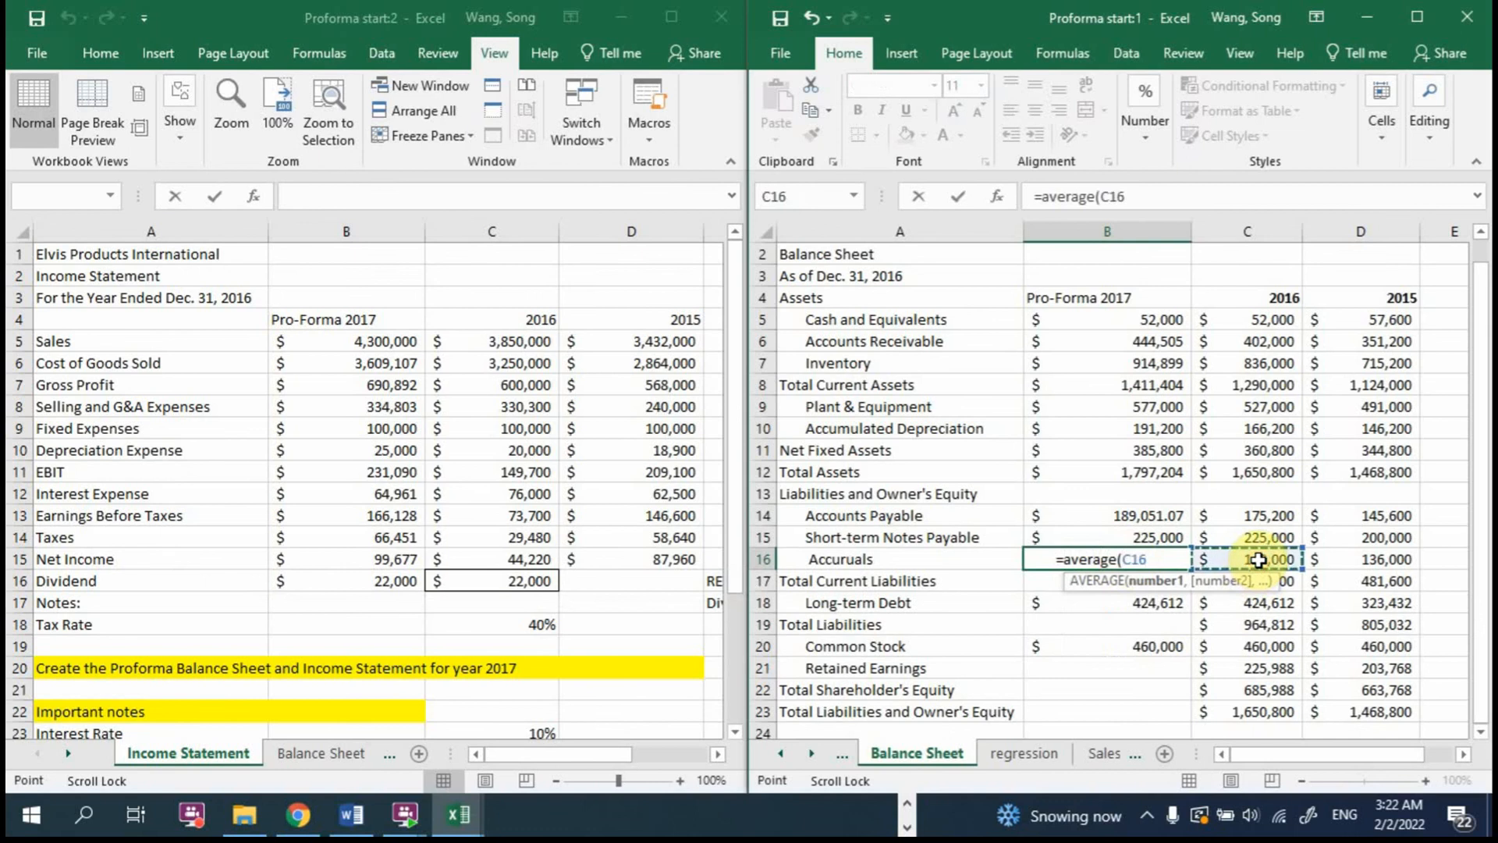
pyautogui.write('/')
pyautogui.click(516, 341)
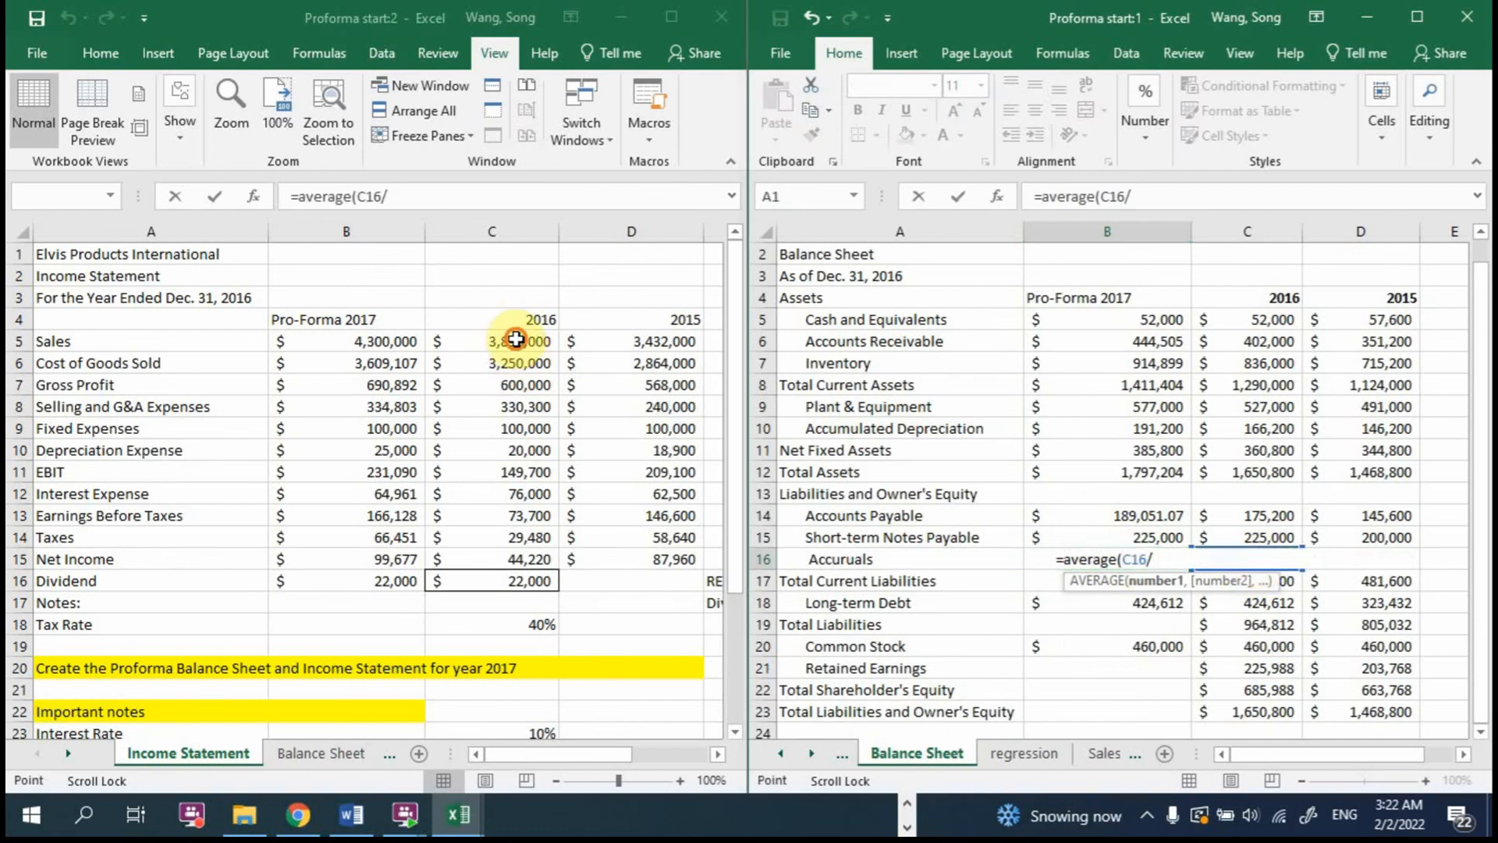
pyautogui.write(',')
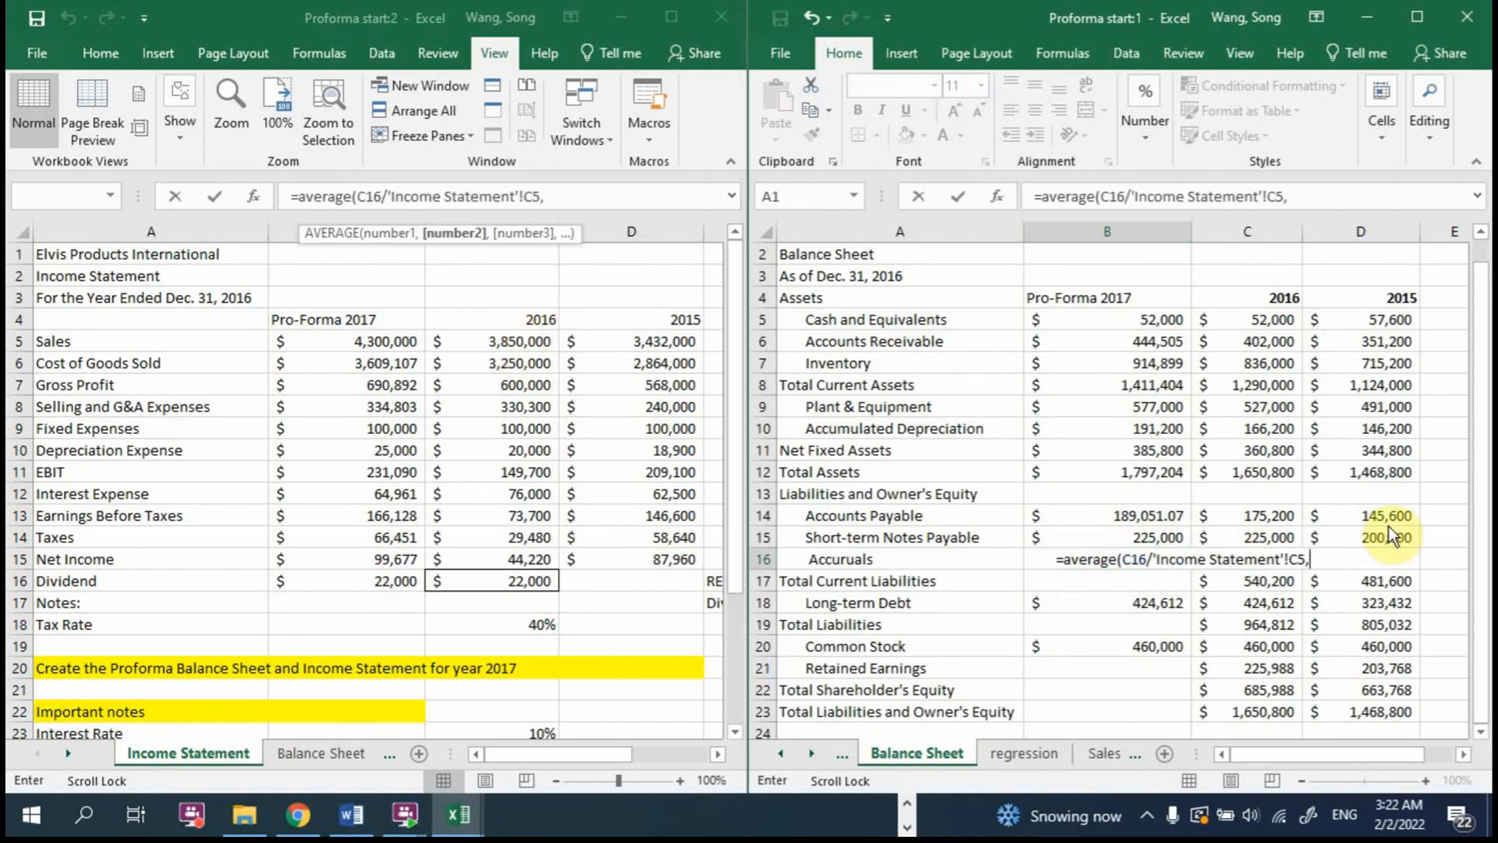
pyautogui.press('Escape')
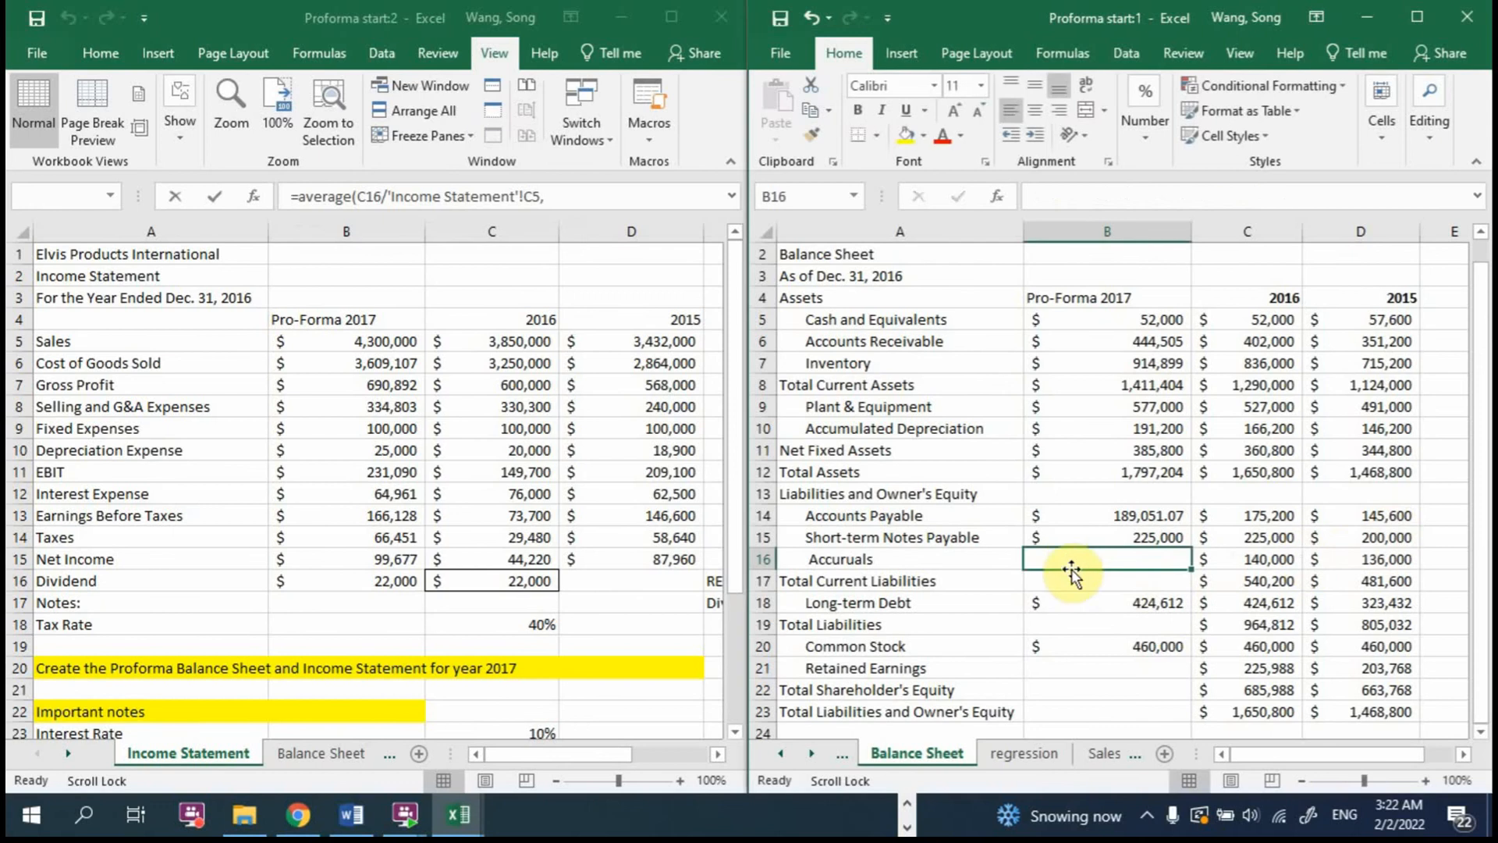
# Step: Calculate 2017 Accruals in B16 with =AVERAGE(C16/'Income Statement'!C5,D16/'Income Statement'!D5)*'Income Statement'!B5
pyautogui.doubleClick(1070, 559)
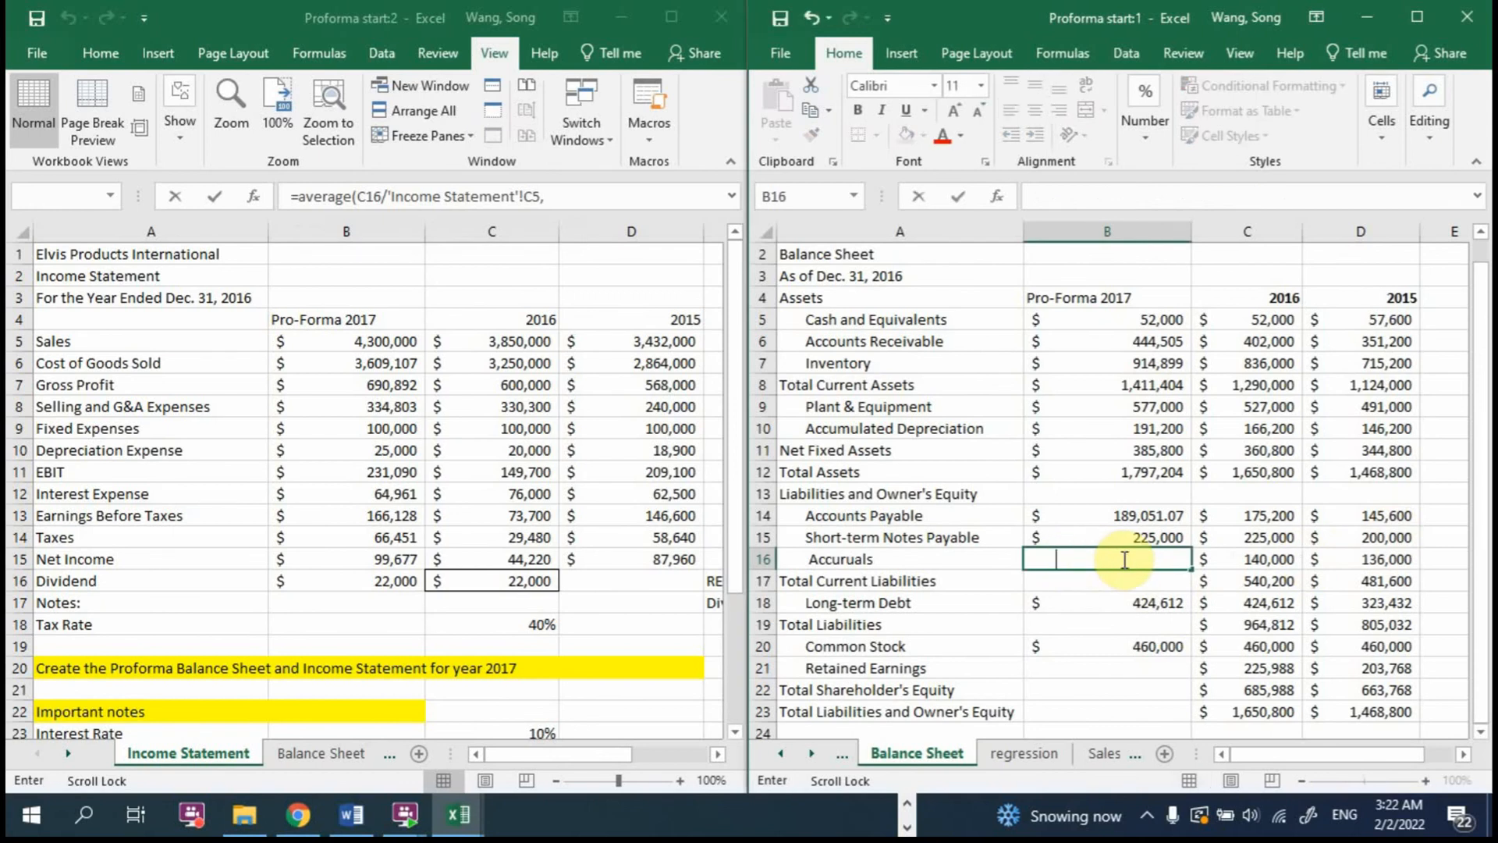
pyautogui.write('=average(')
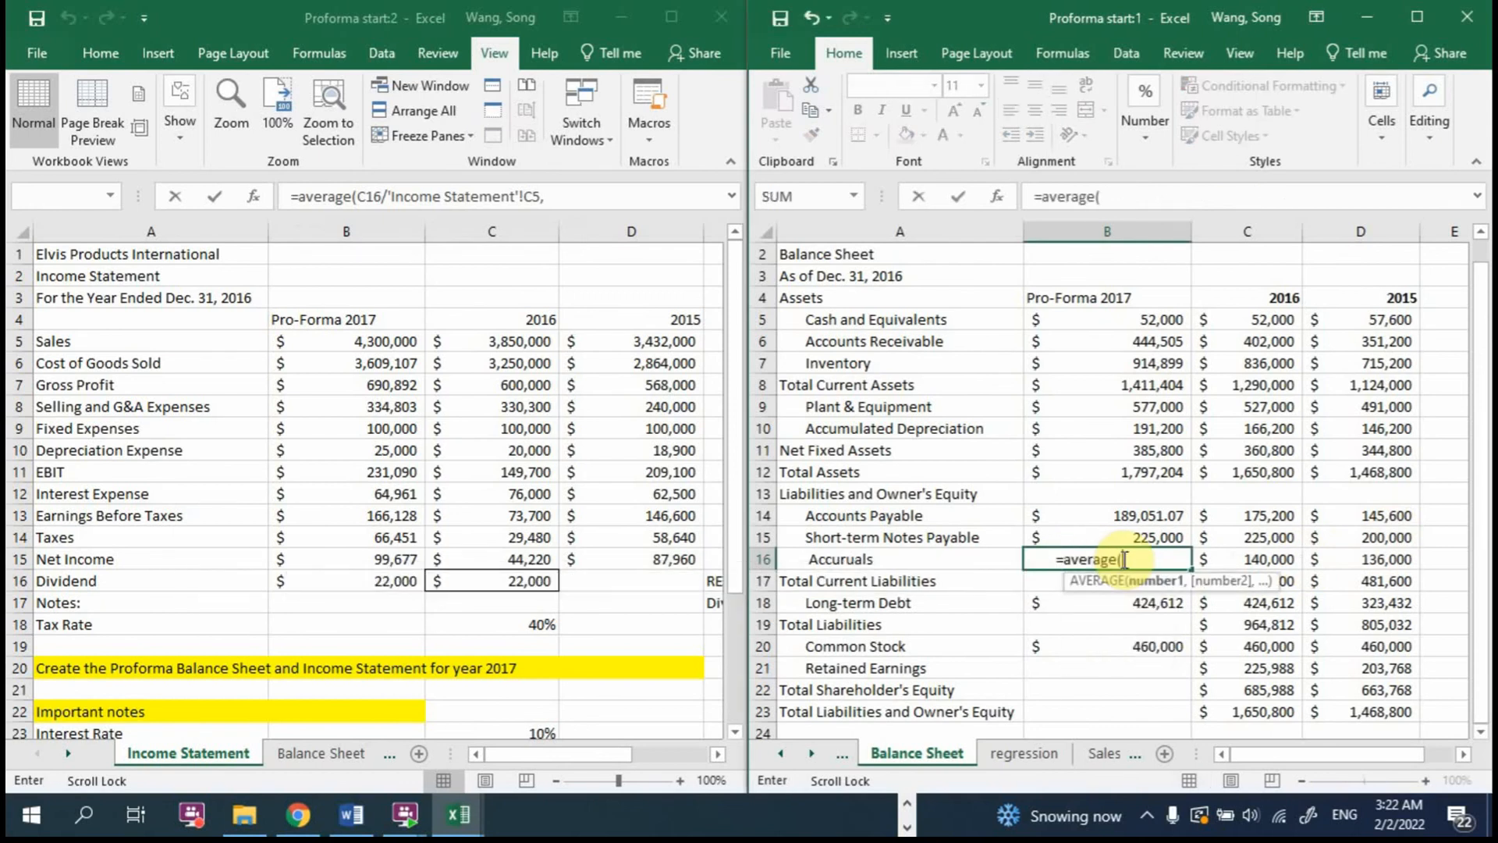
pyautogui.click(1264, 557)
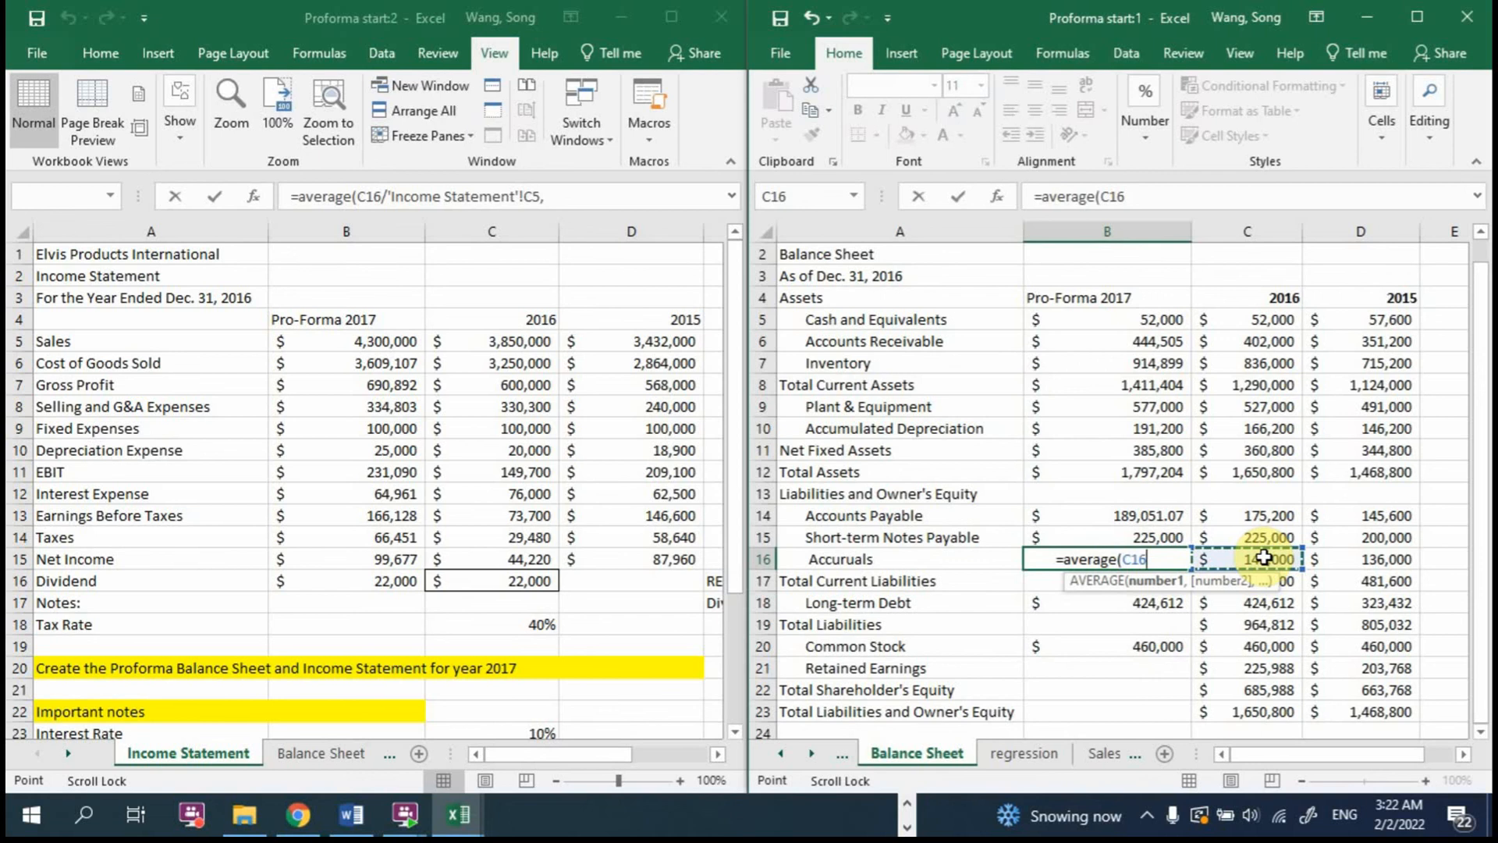
pyautogui.write('/')
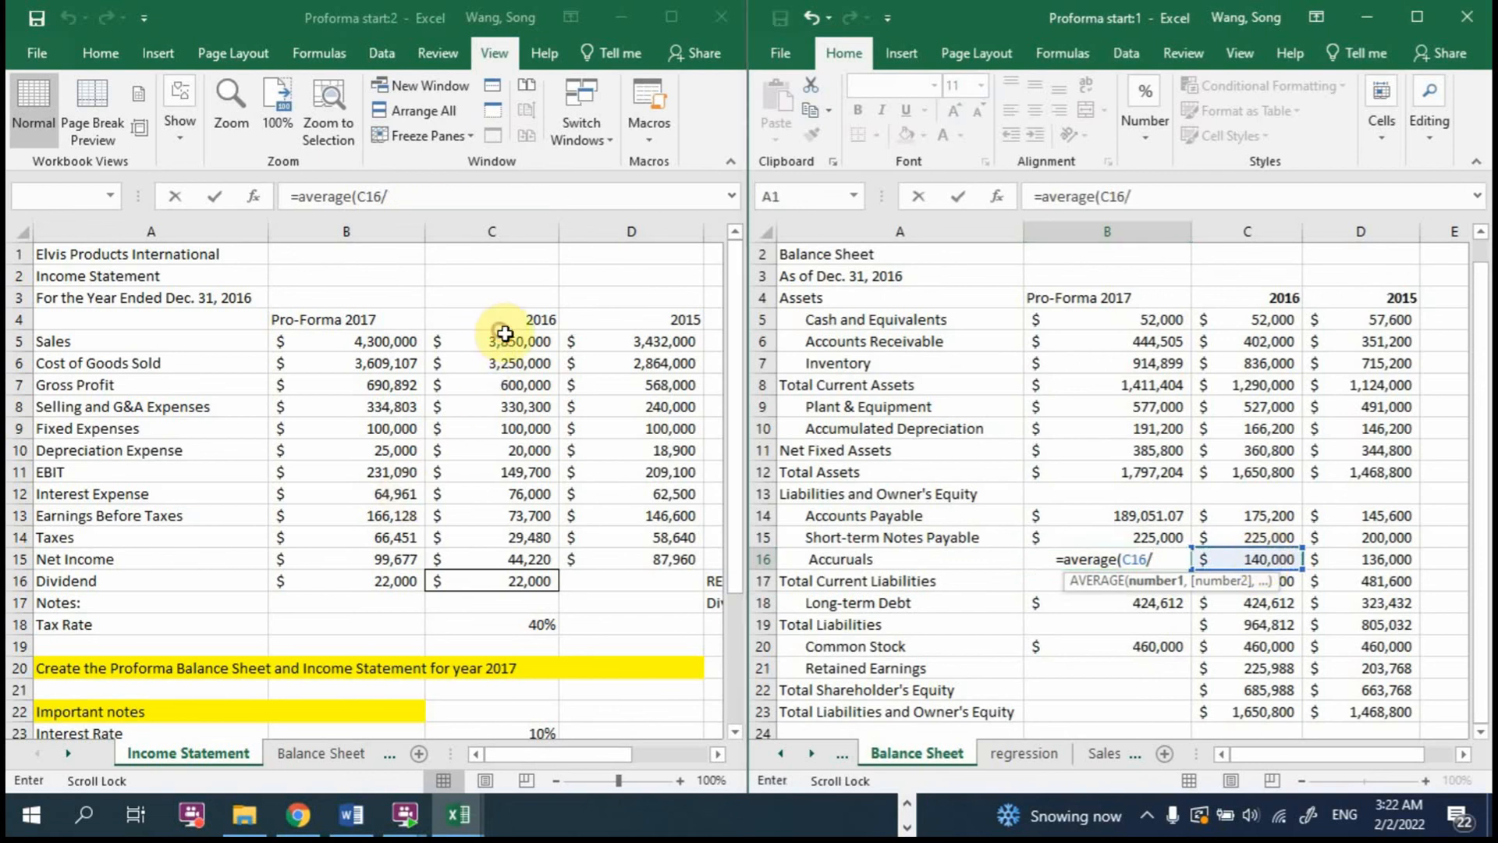
pyautogui.click(500, 336)
pyautogui.write(',')
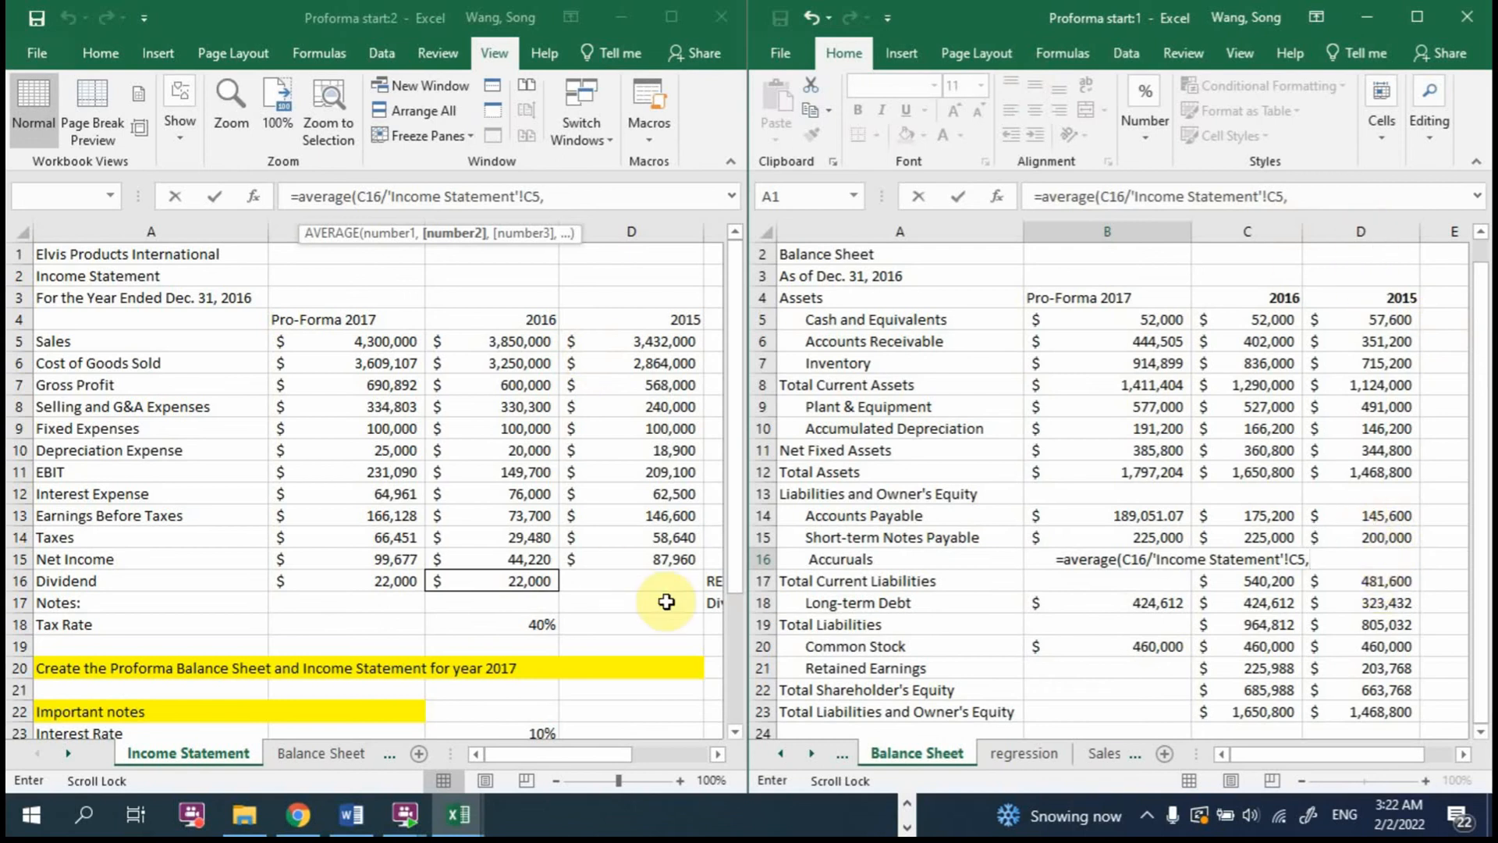
pyautogui.write('d')
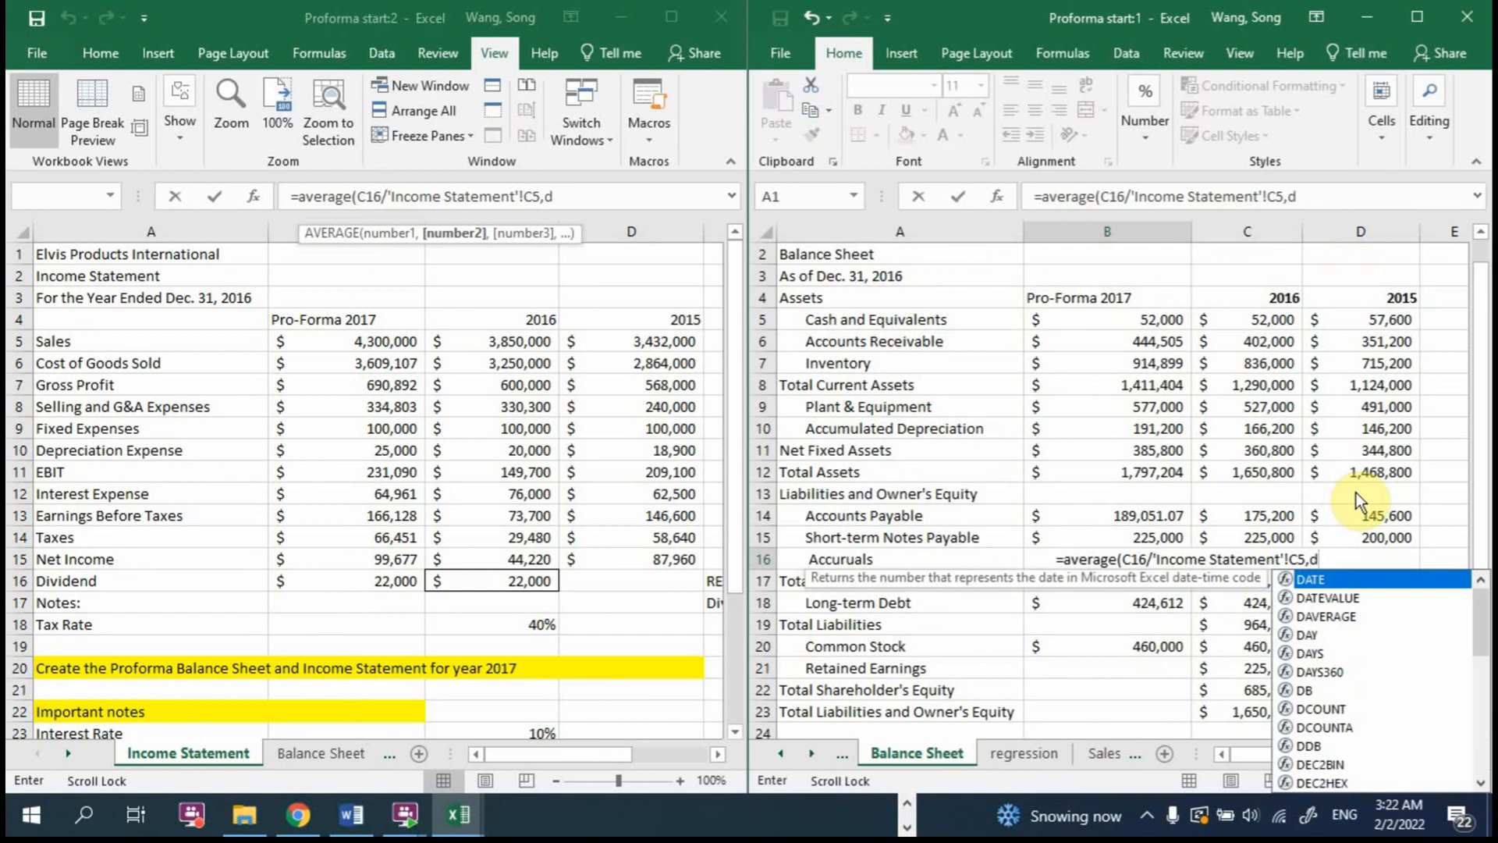
pyautogui.write('16/')
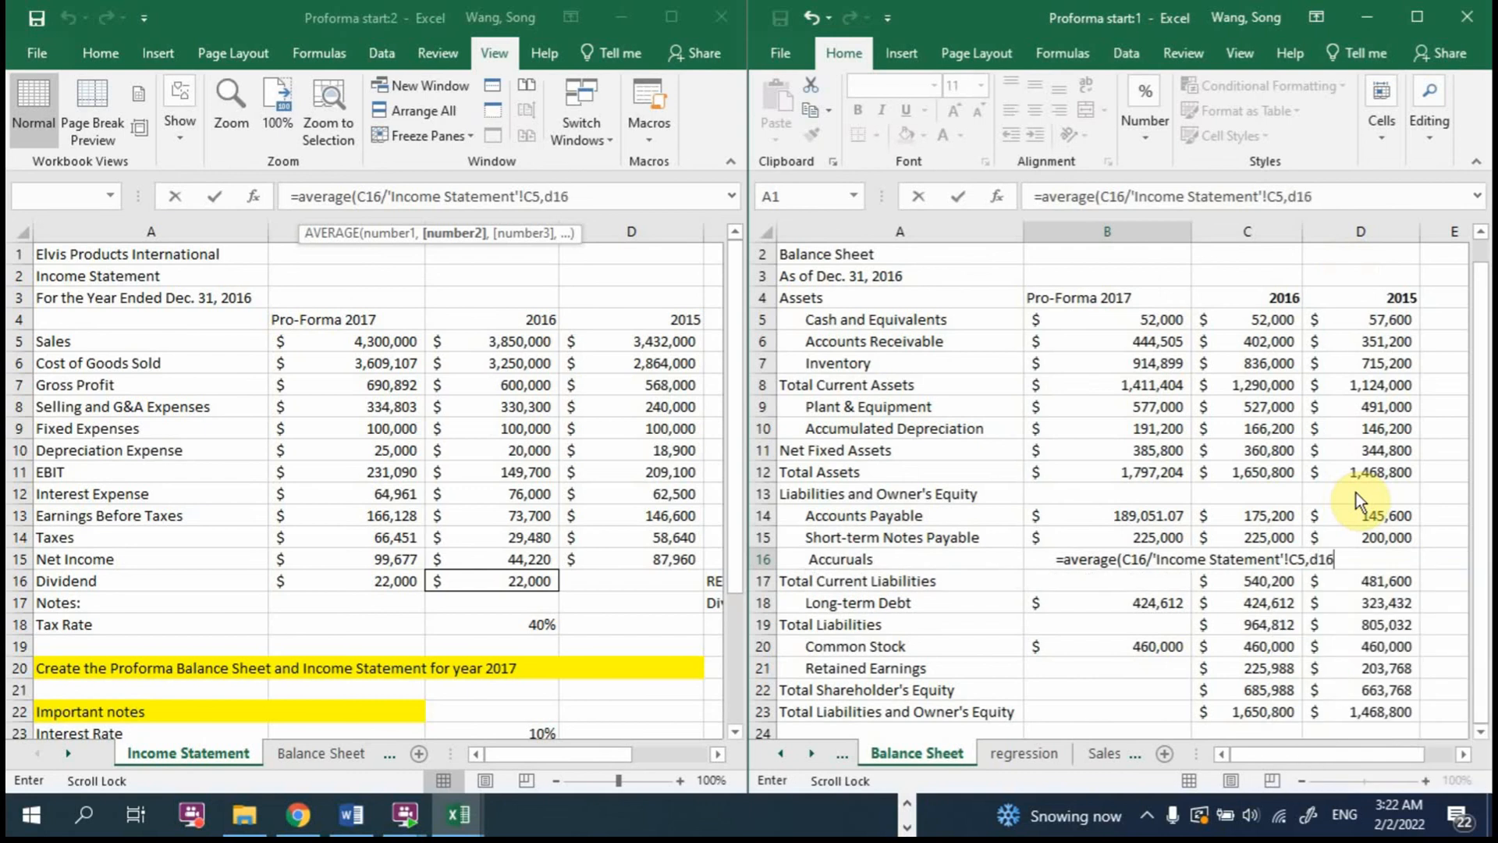
pyautogui.click(631, 343)
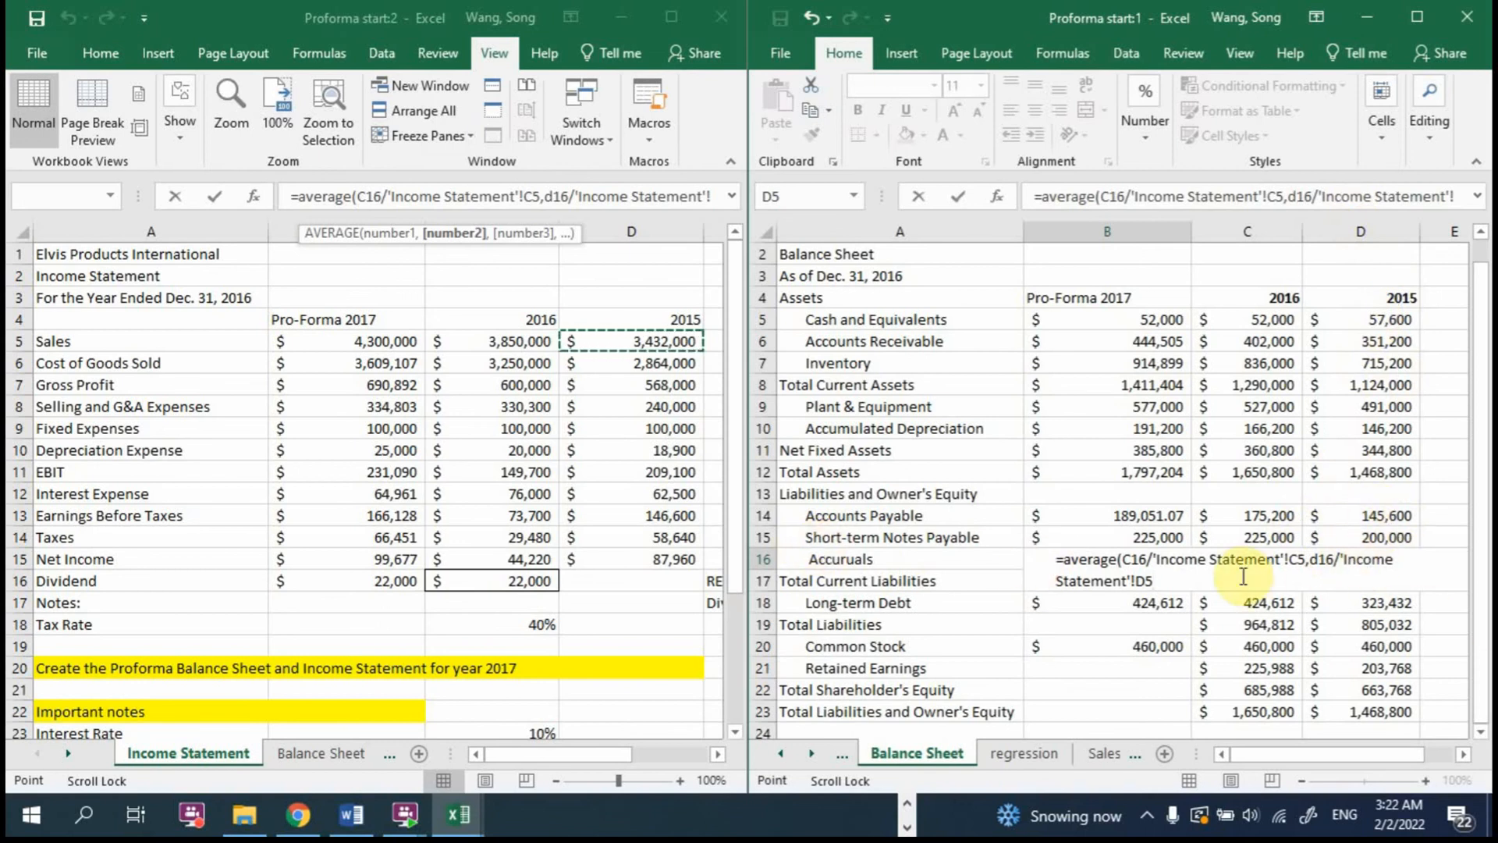
pyautogui.write(')*')
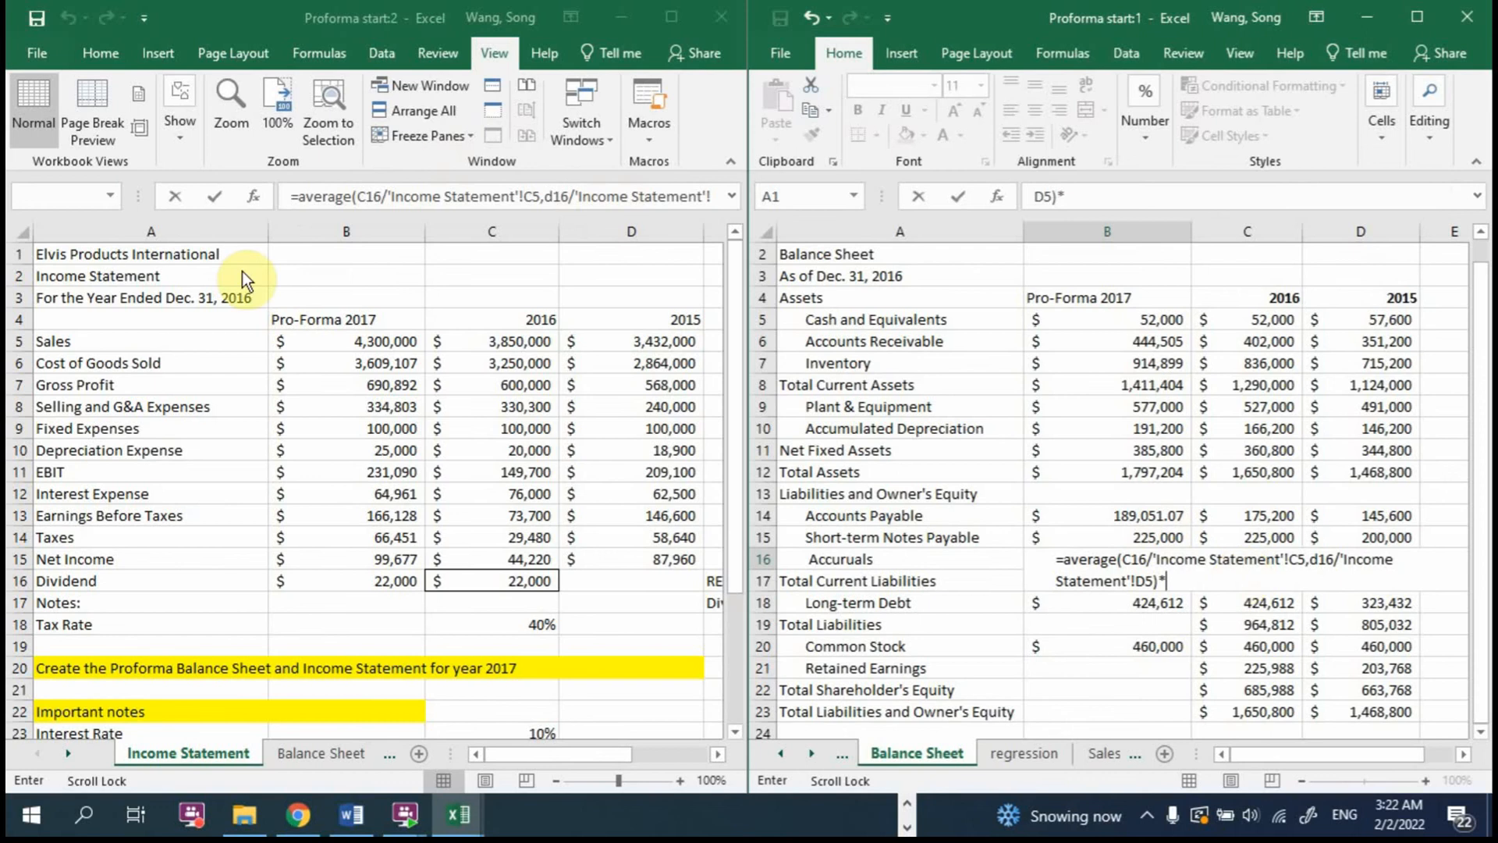
pyautogui.click(346, 343)
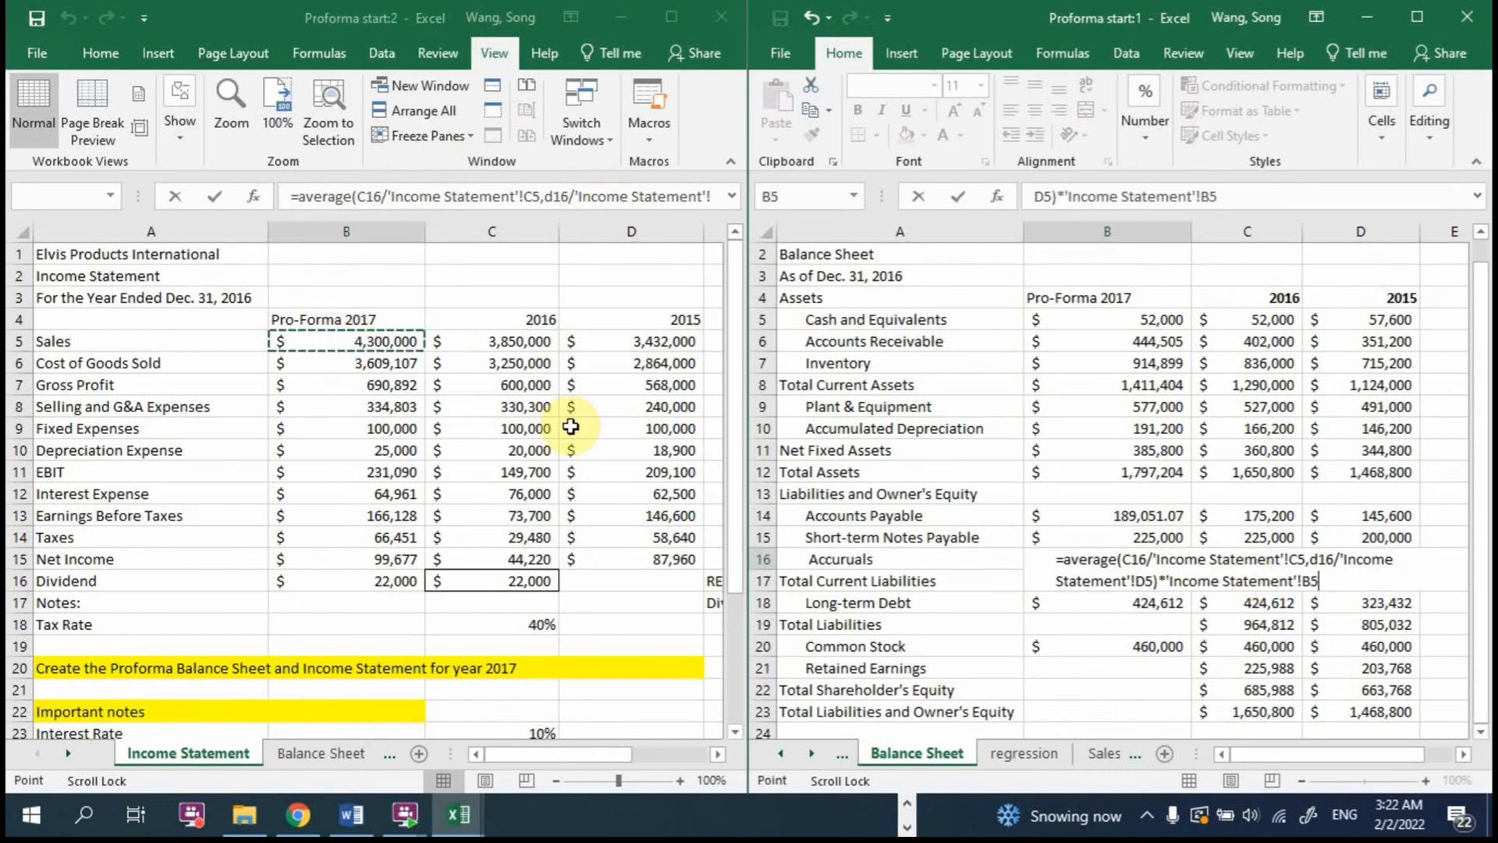
pyautogui.press('Return')
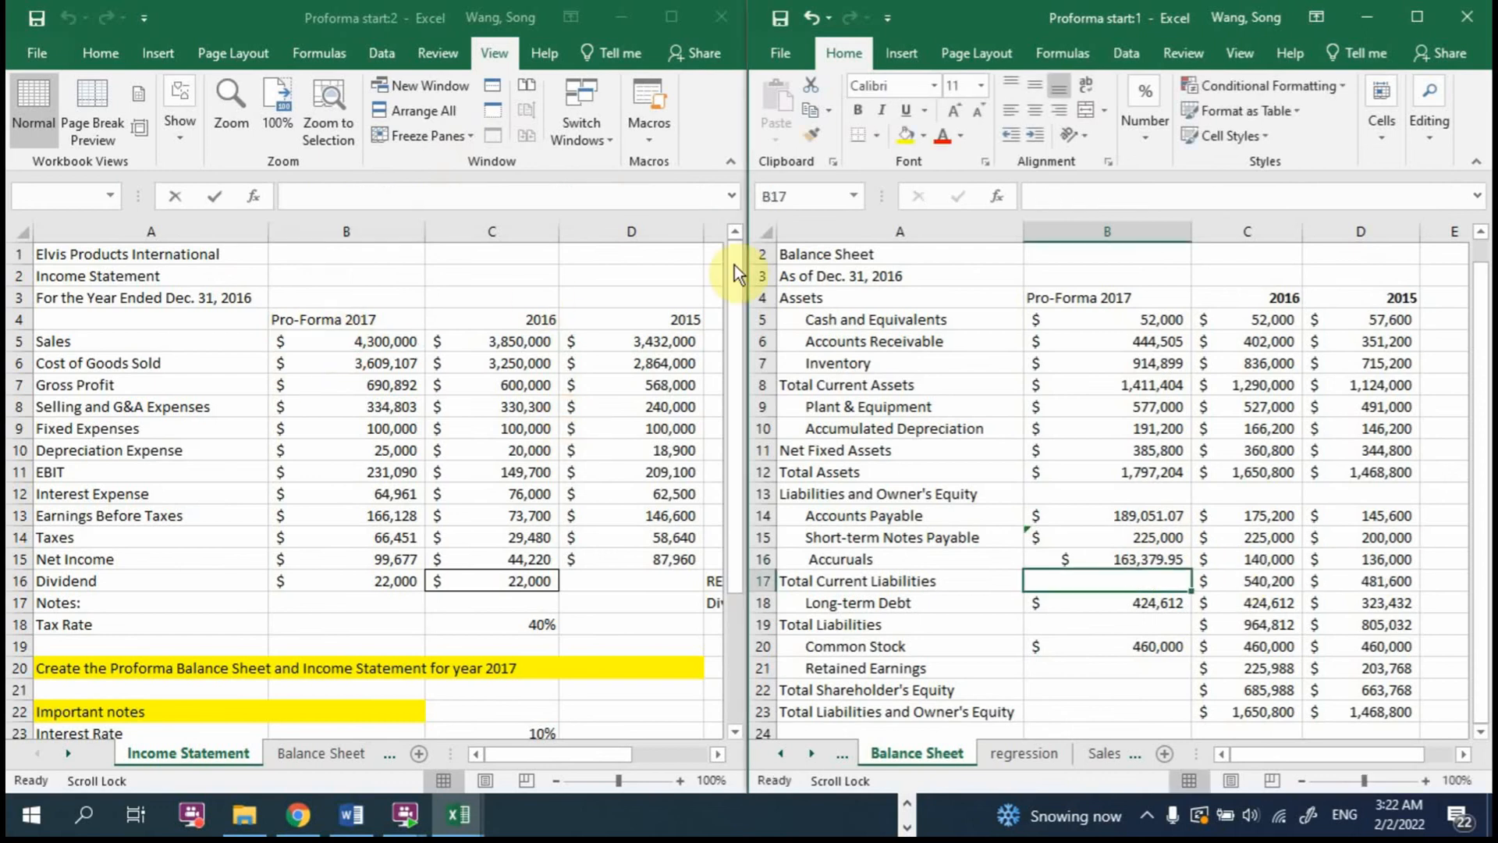
# Step: Copy the number format of the 2017 Inventory cell B7 to the current liability cells B14:B16
pyautogui.click(1092, 363)
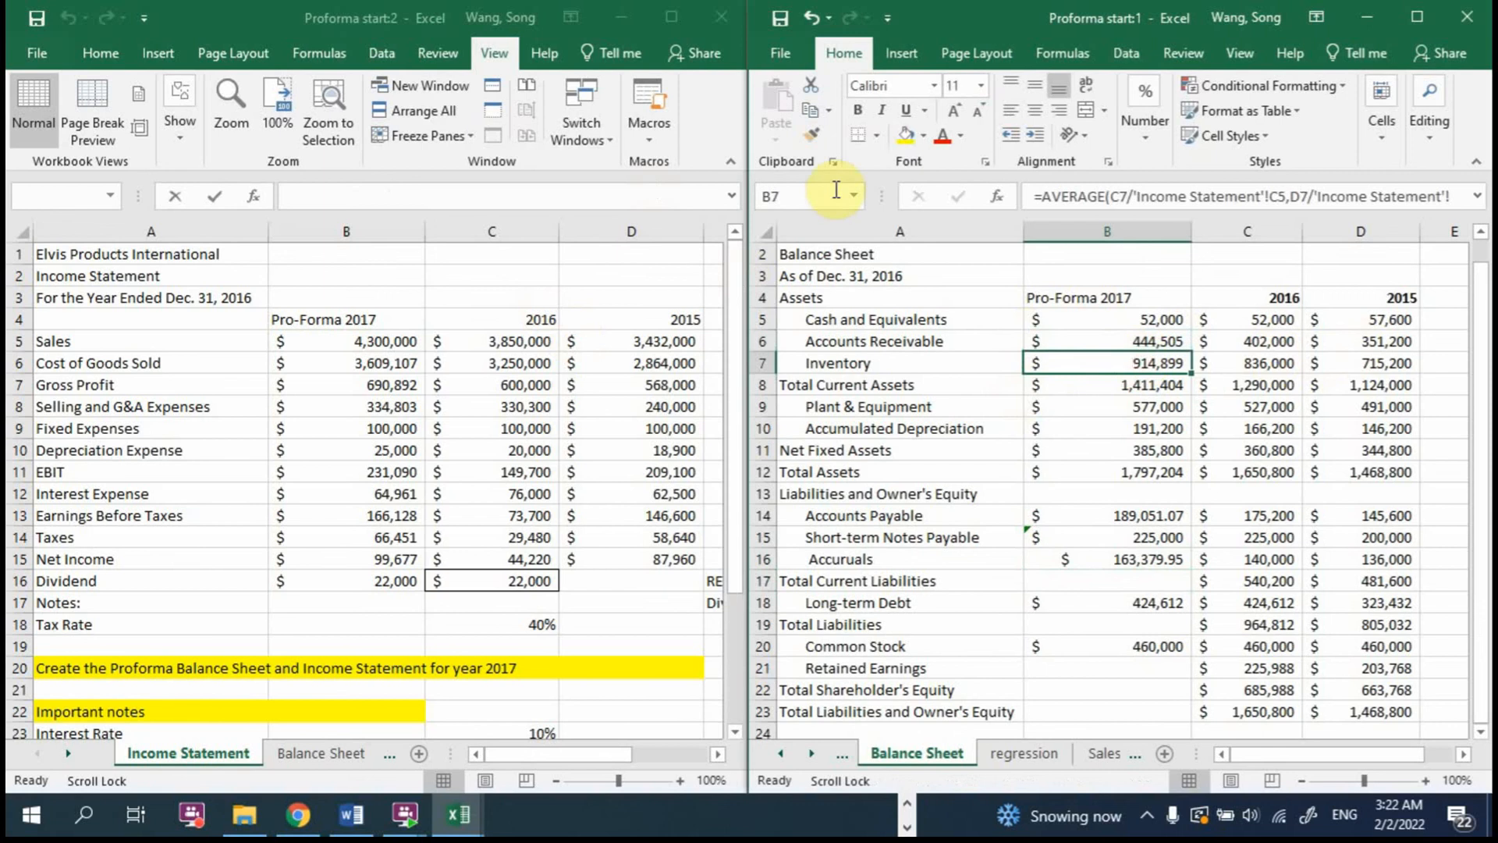
pyautogui.click(814, 135)
pyautogui.moveTo(1146, 519); pyautogui.dragTo(1148, 559)
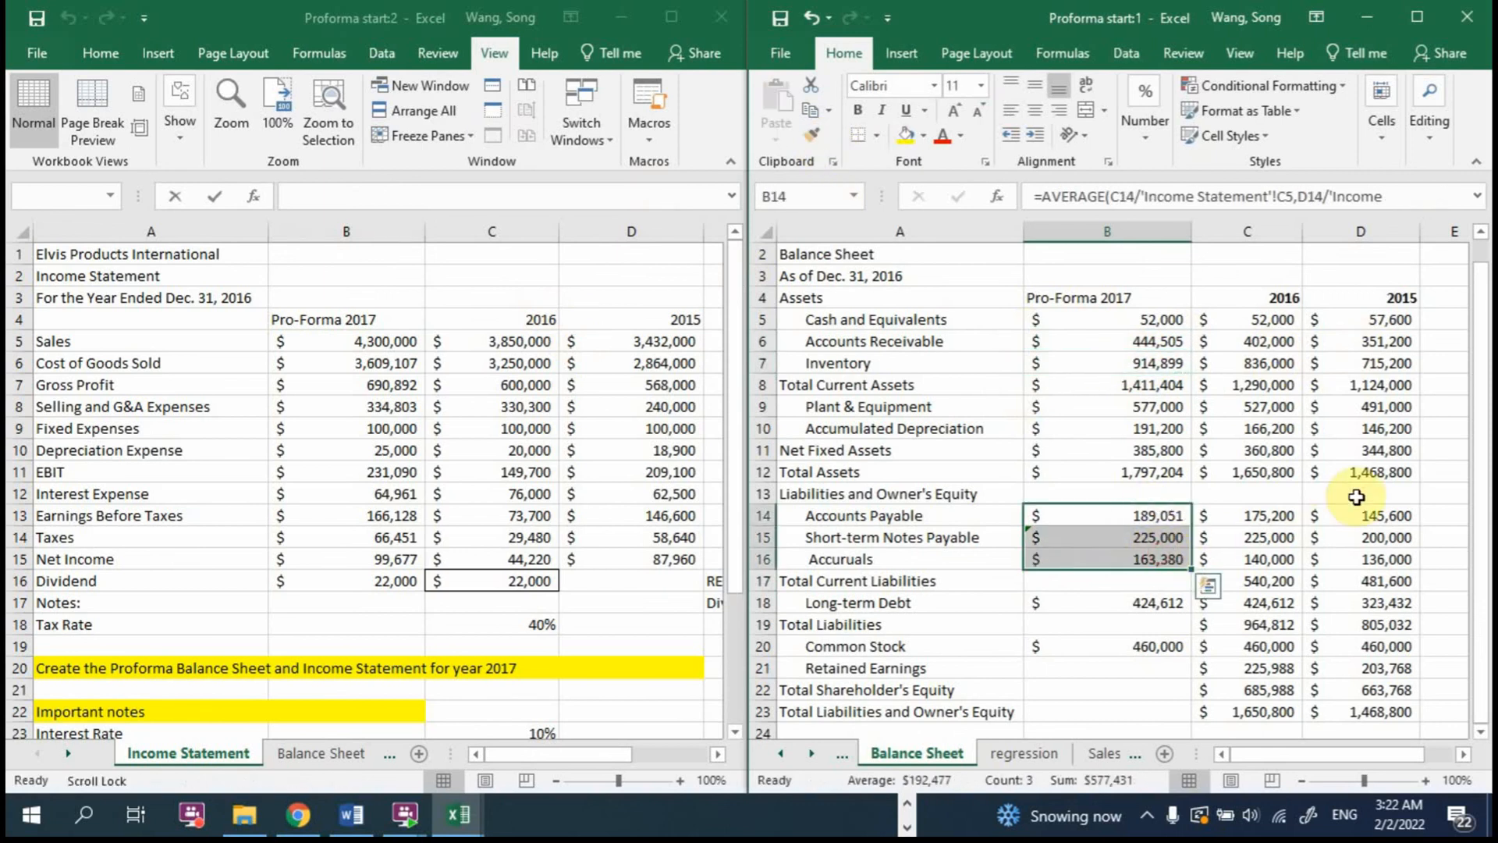
# Step: Calculate 2017 Total Current Liabilities in B17 with =SUM(B14:B16)
pyautogui.click(1093, 580)
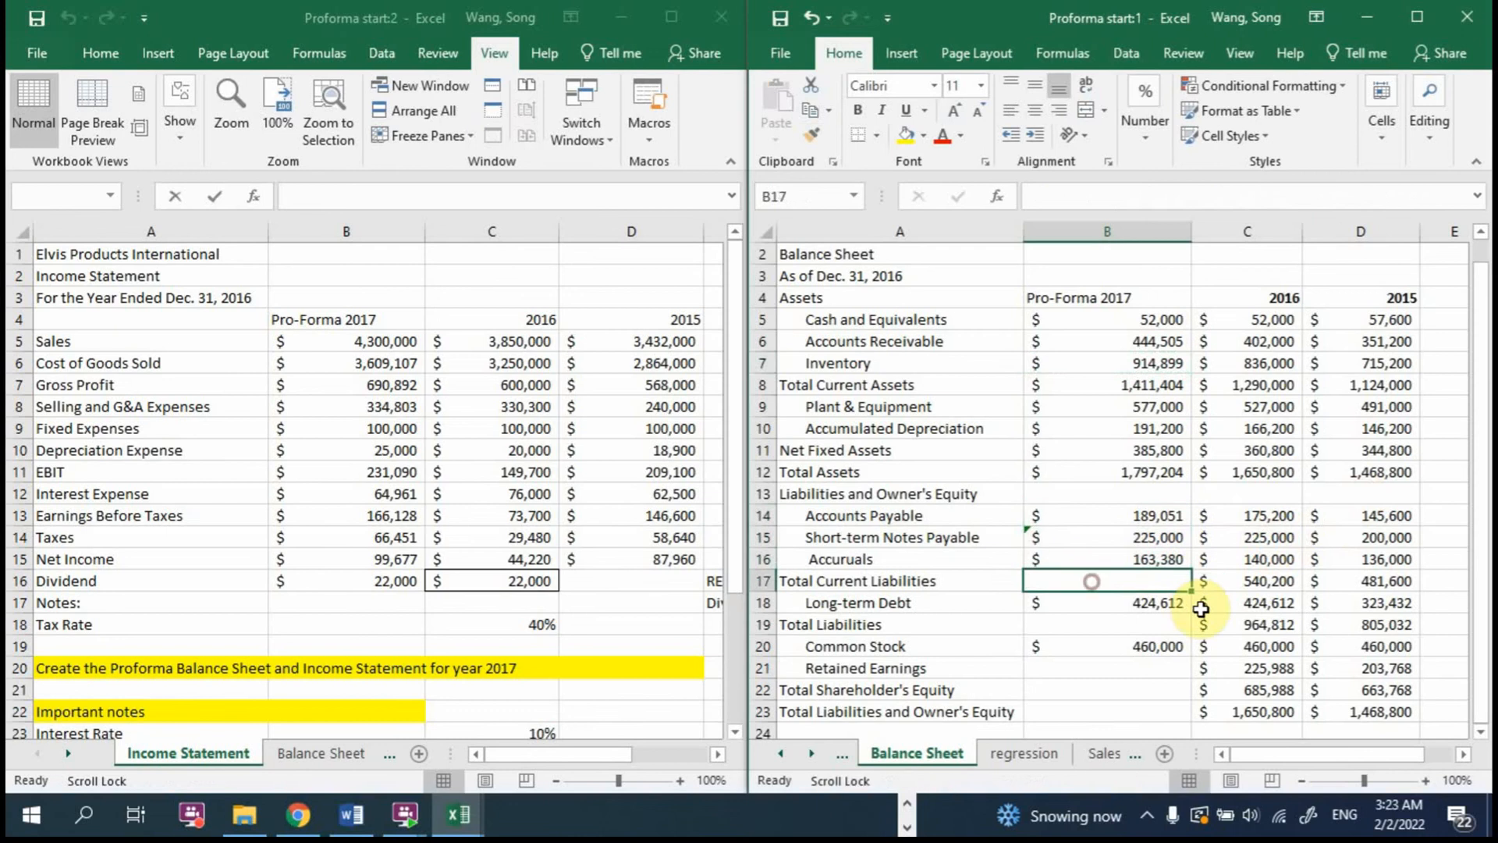
pyautogui.write('=')
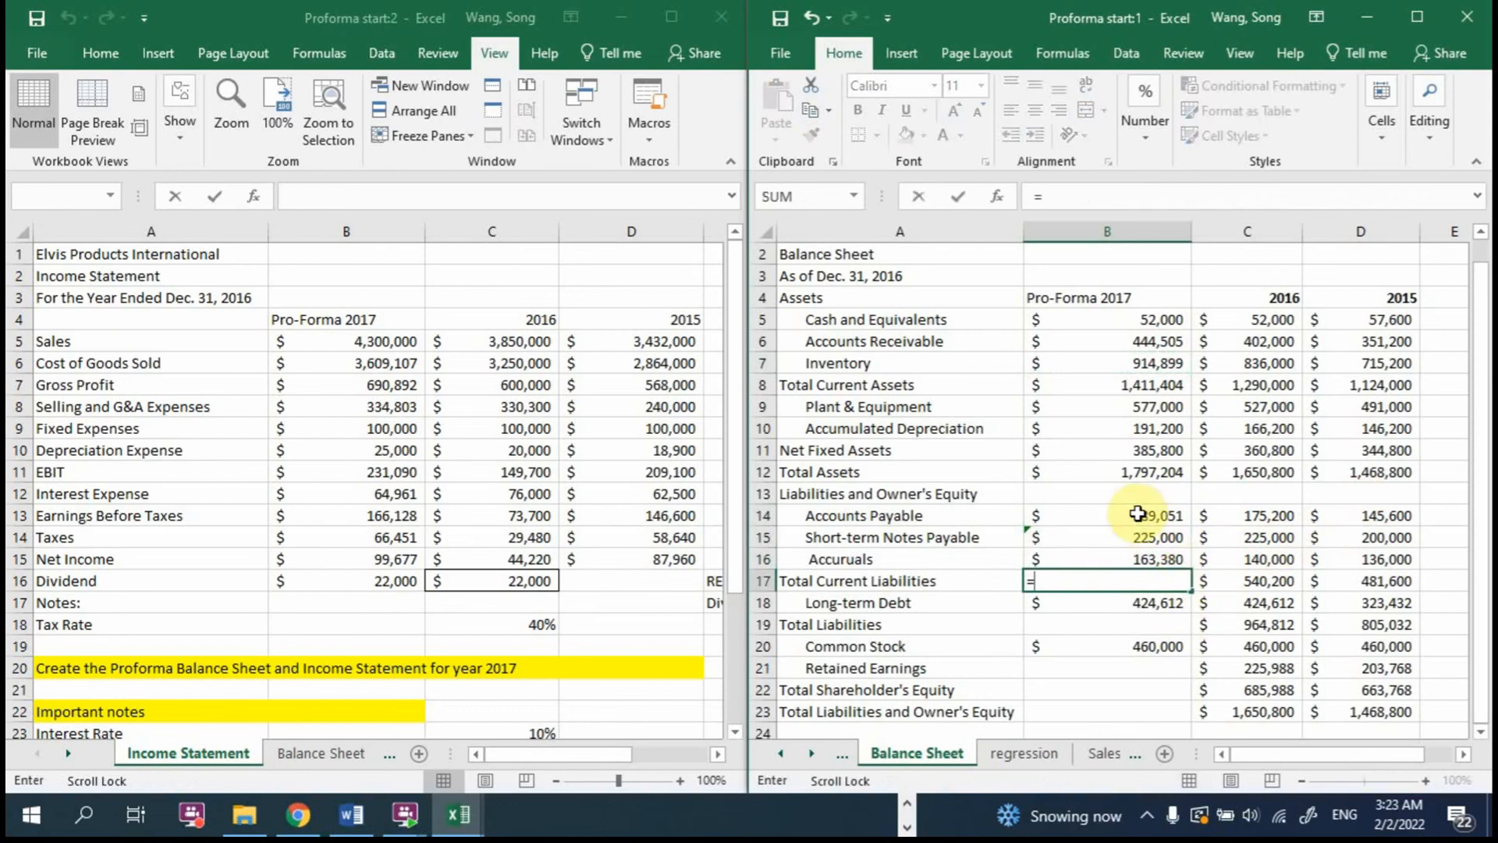
pyautogui.write('sum(')
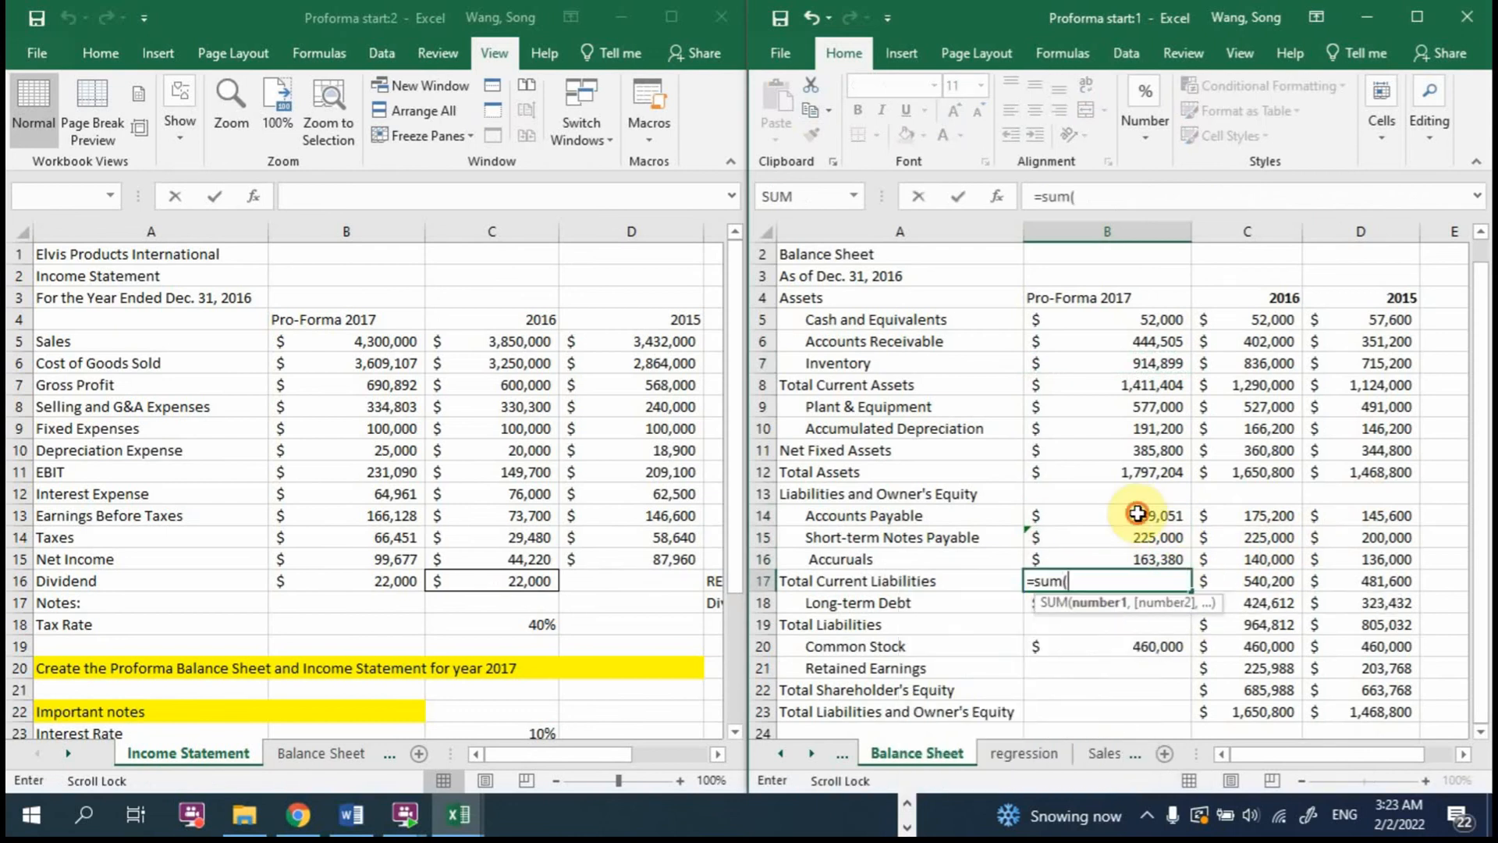
pyautogui.moveTo(1137, 513); pyautogui.dragTo(1146, 556)
pyautogui.press('Return')
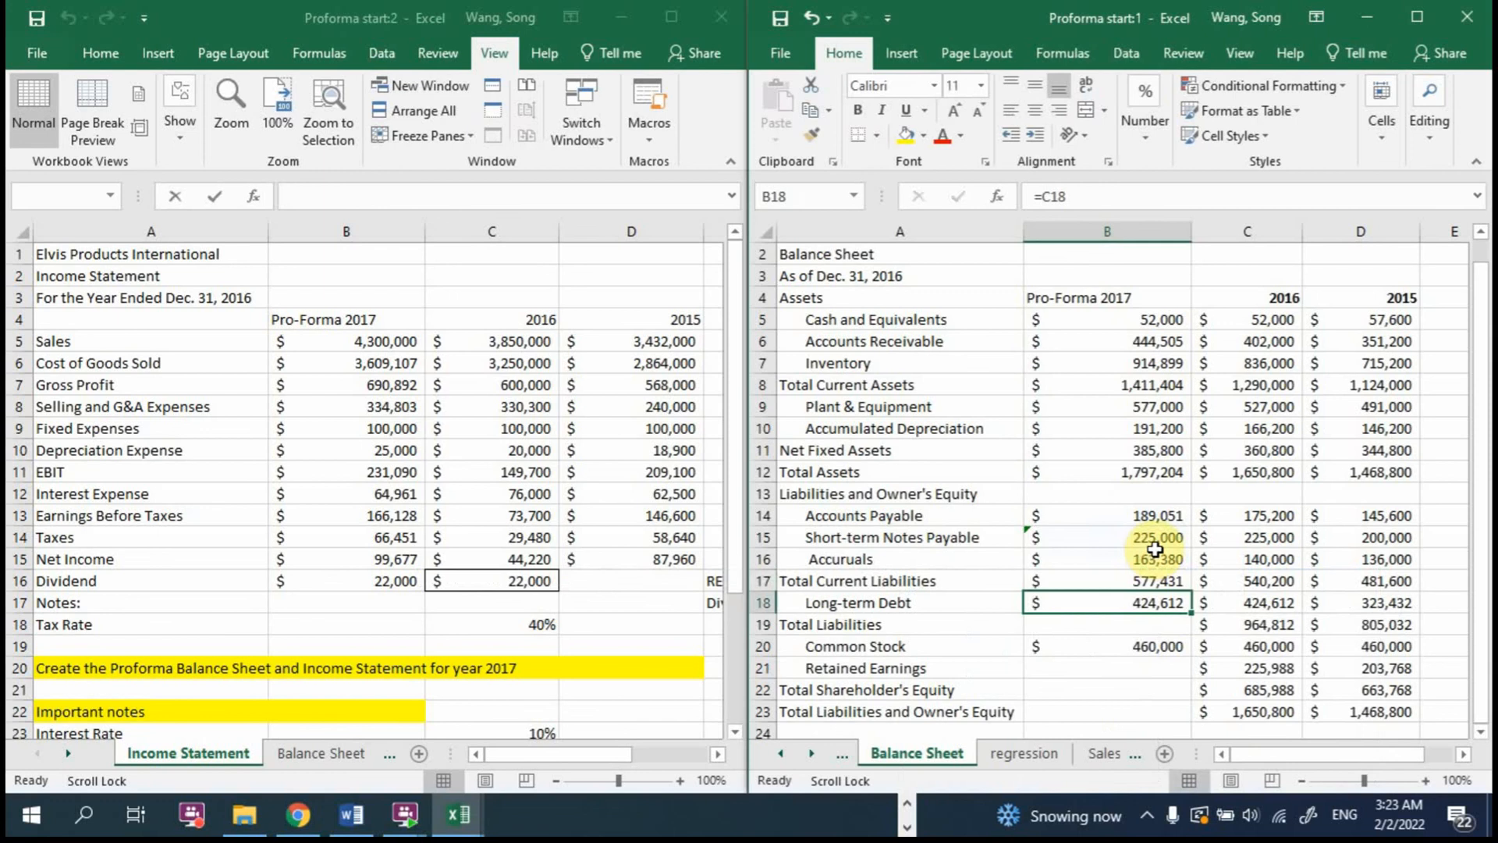
pyautogui.click(1136, 620)
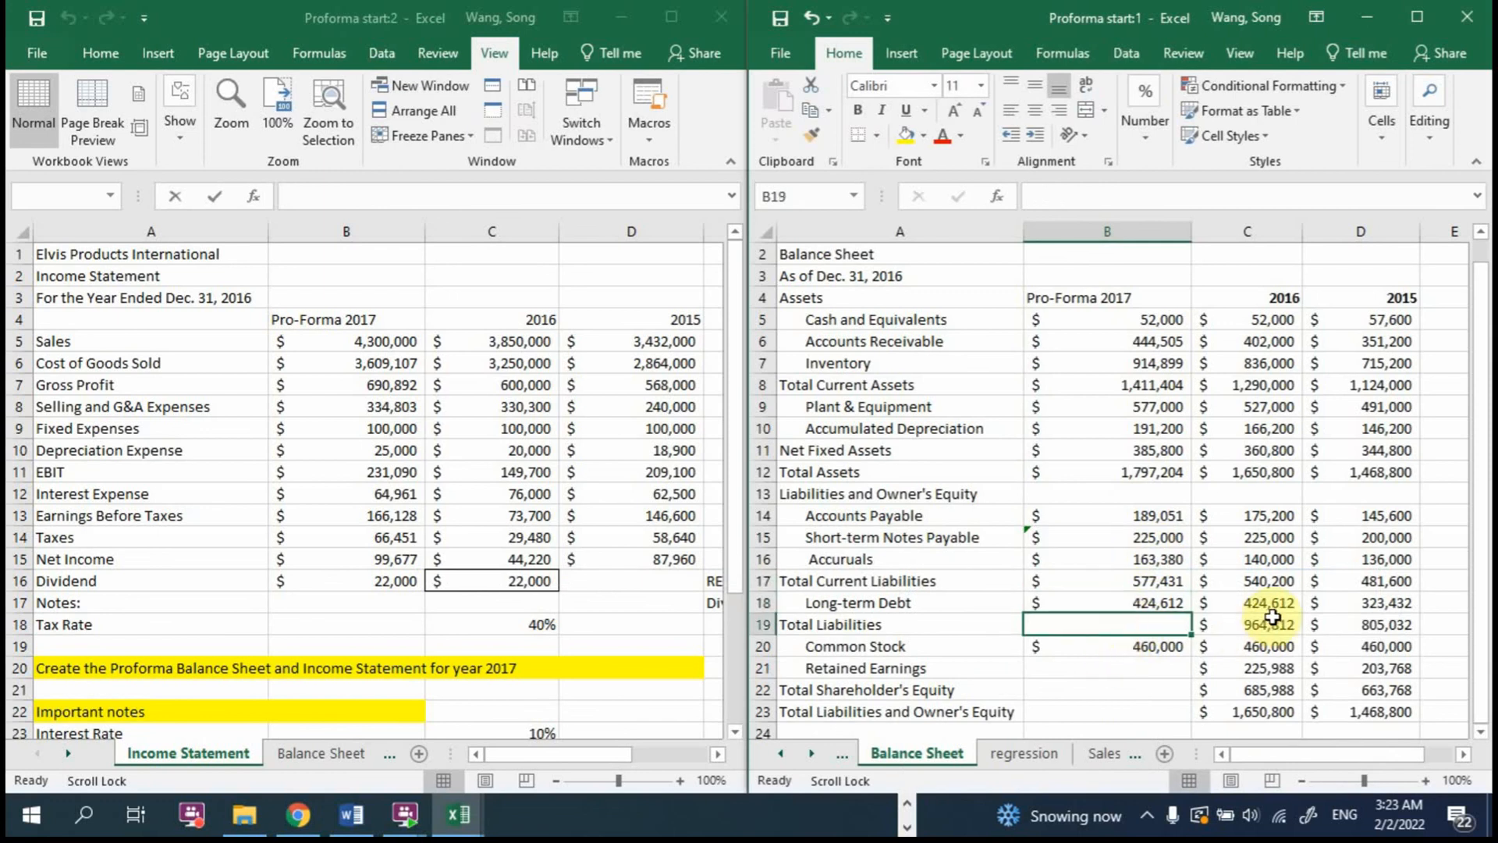
pyautogui.write('=')
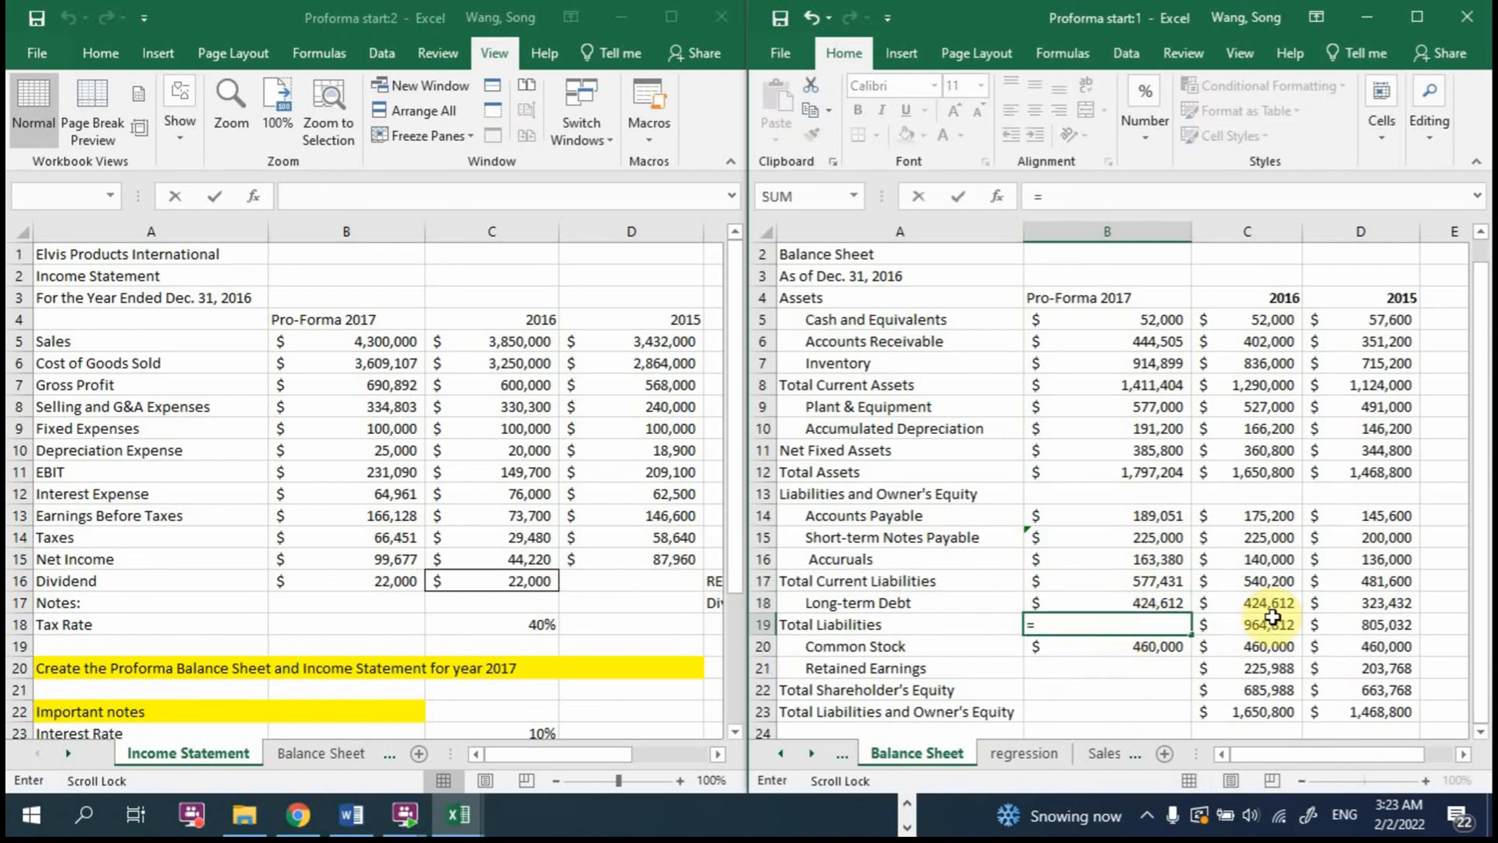
pyautogui.write('sum(')
pyautogui.click(1106, 583)
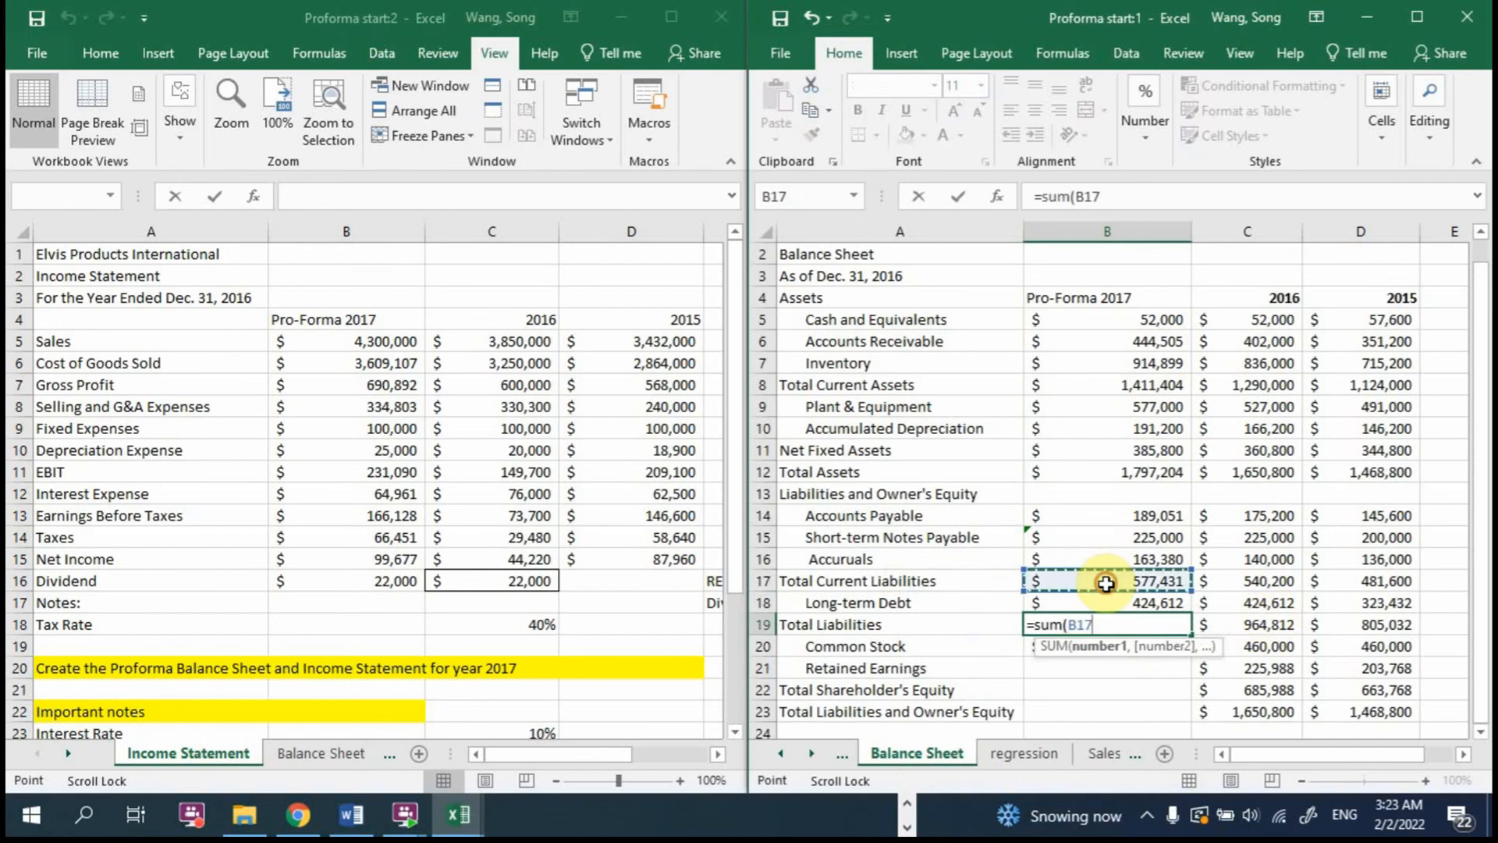
pyautogui.press('Escape')
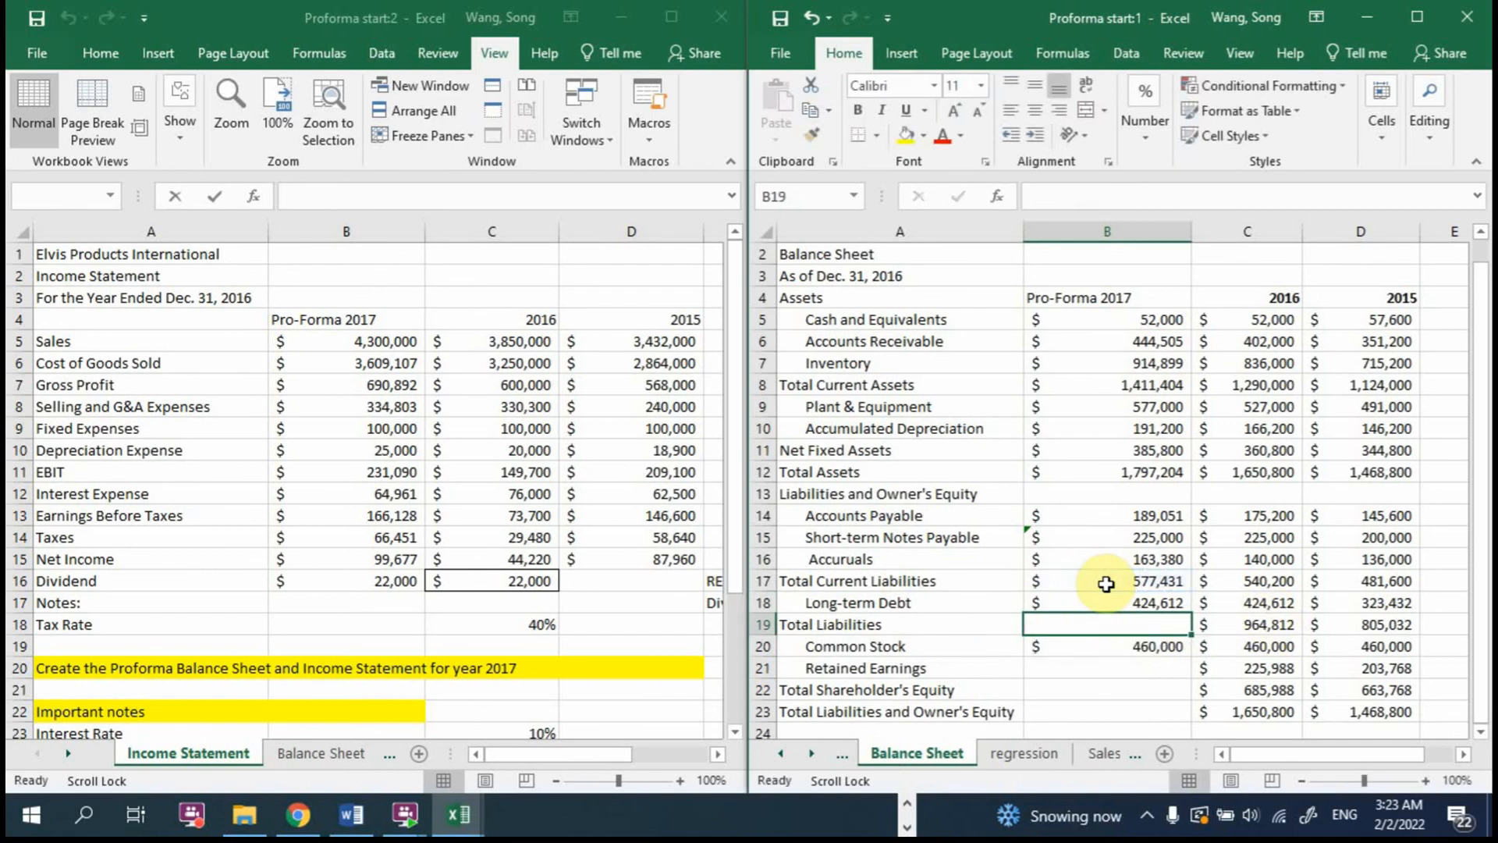
# Step: Calculate 2017 Total Liabilities in B19 of the Balance Sheet with =B17+B18
pyautogui.write('=')
pyautogui.click(1107, 583)
pyautogui.write('+')
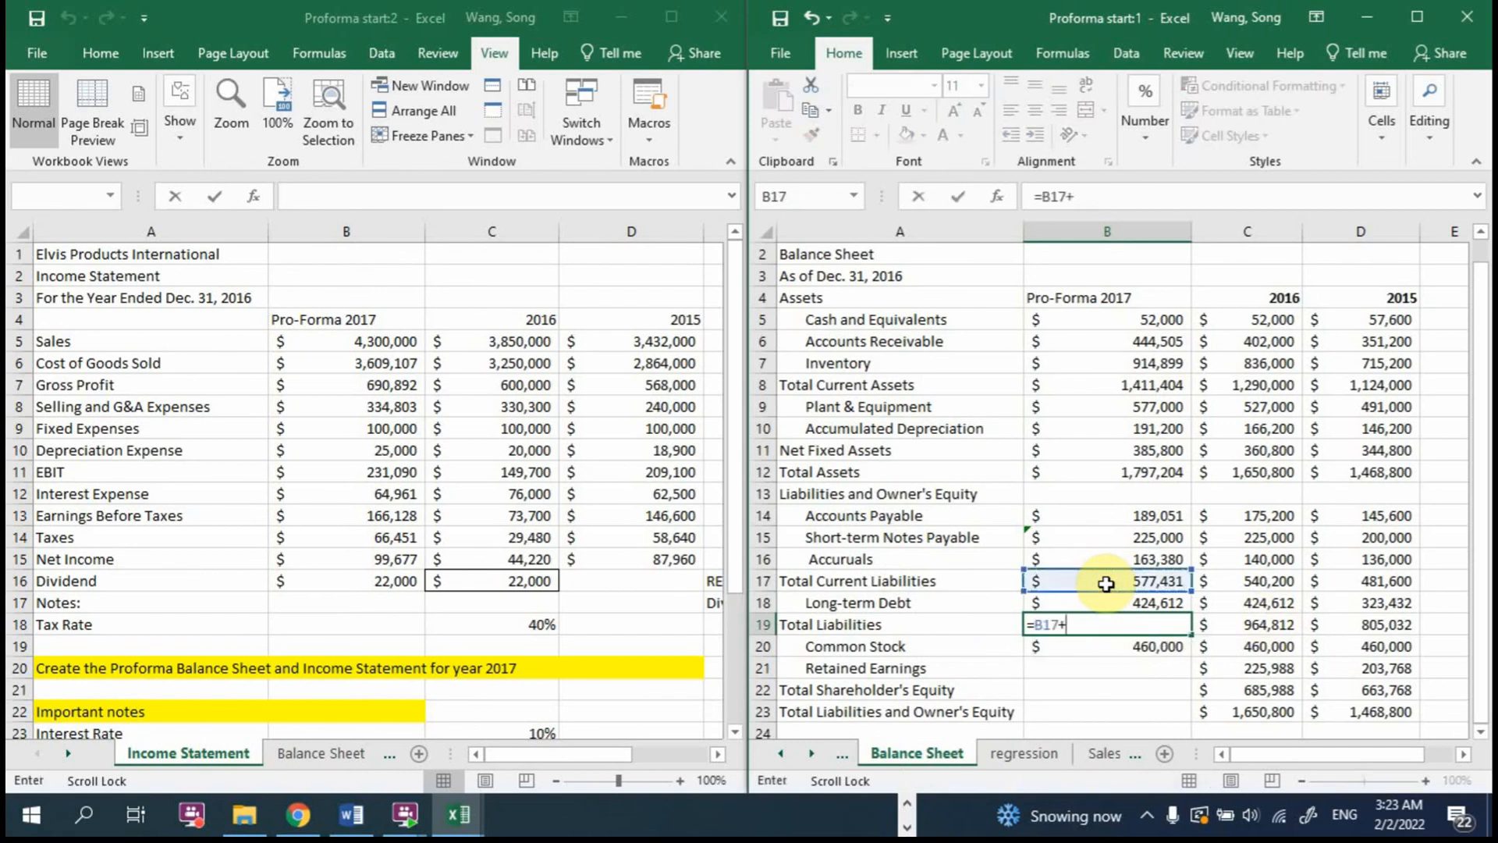
pyautogui.click(1124, 605)
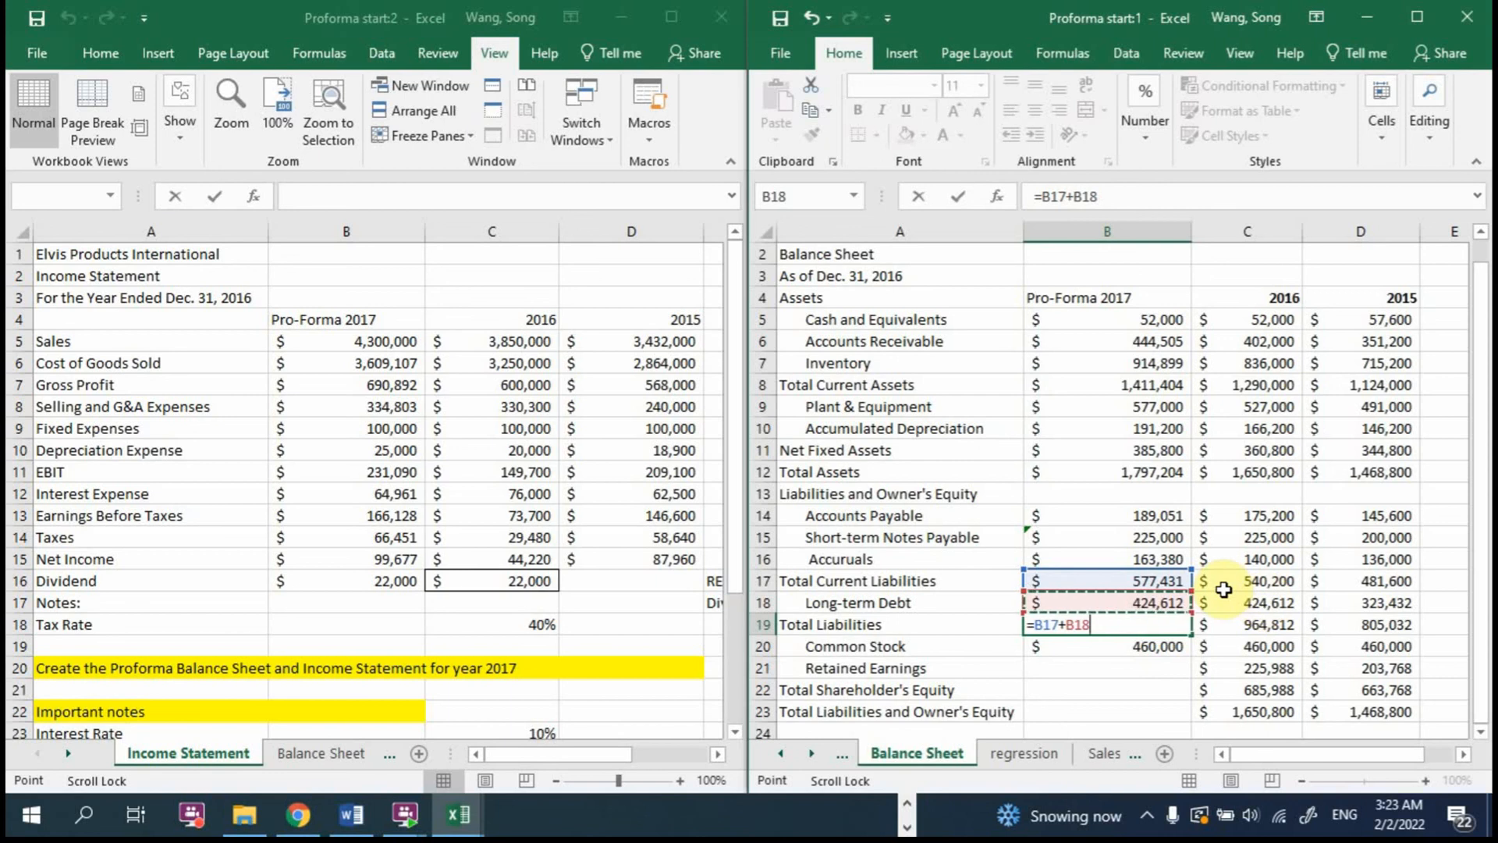
pyautogui.press('Return')
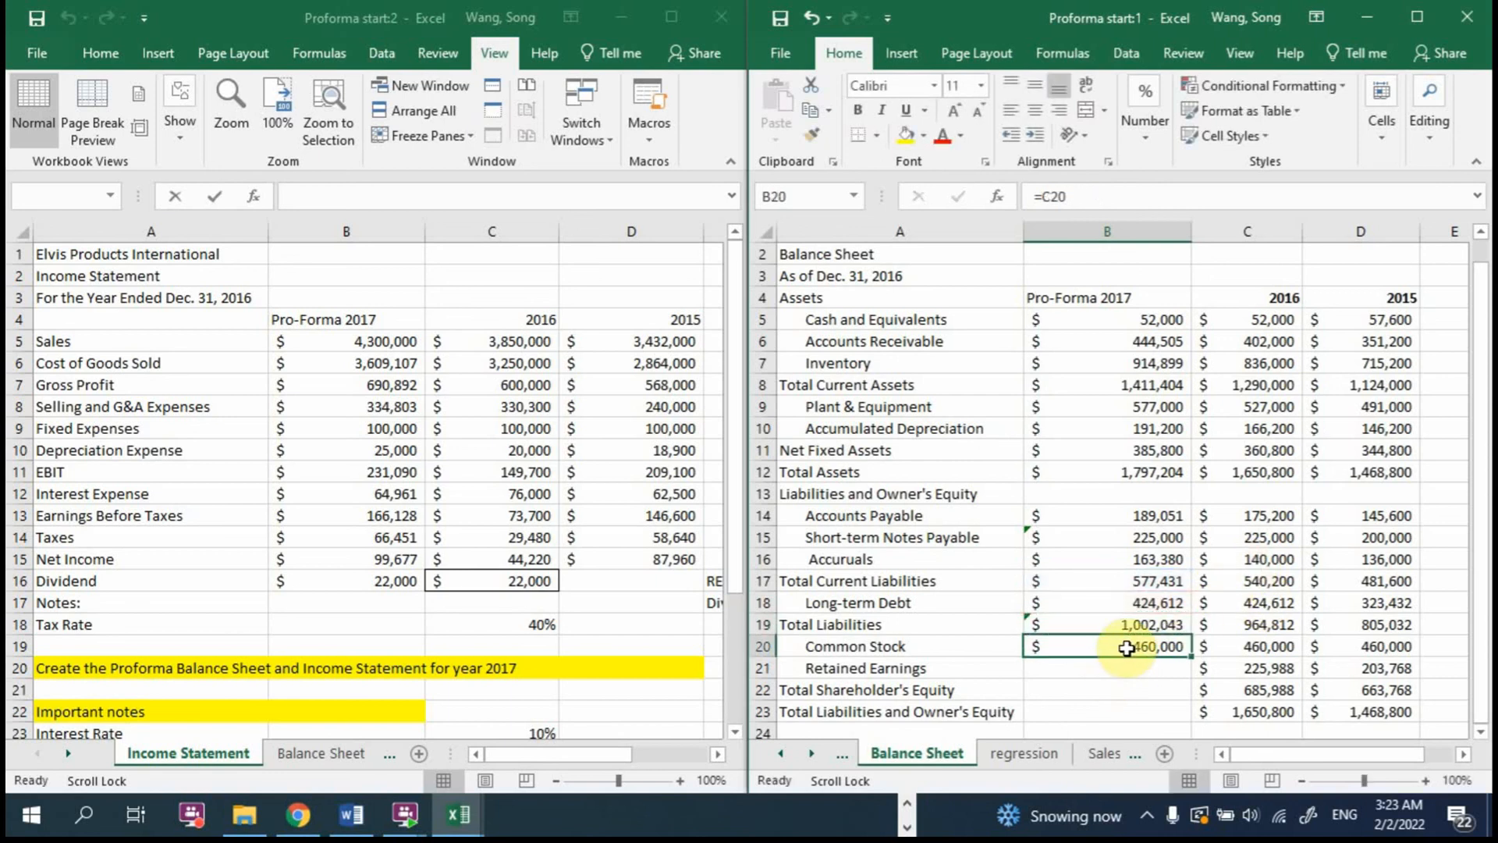
# Step: Calculate 2017 Retained Earnings in B21 with =C21+'Income Statement'!B15-'Income Statement'!B16 and recheck the formula's references
pyautogui.doubleClick(1152, 646)
pyautogui.click(1126, 675)
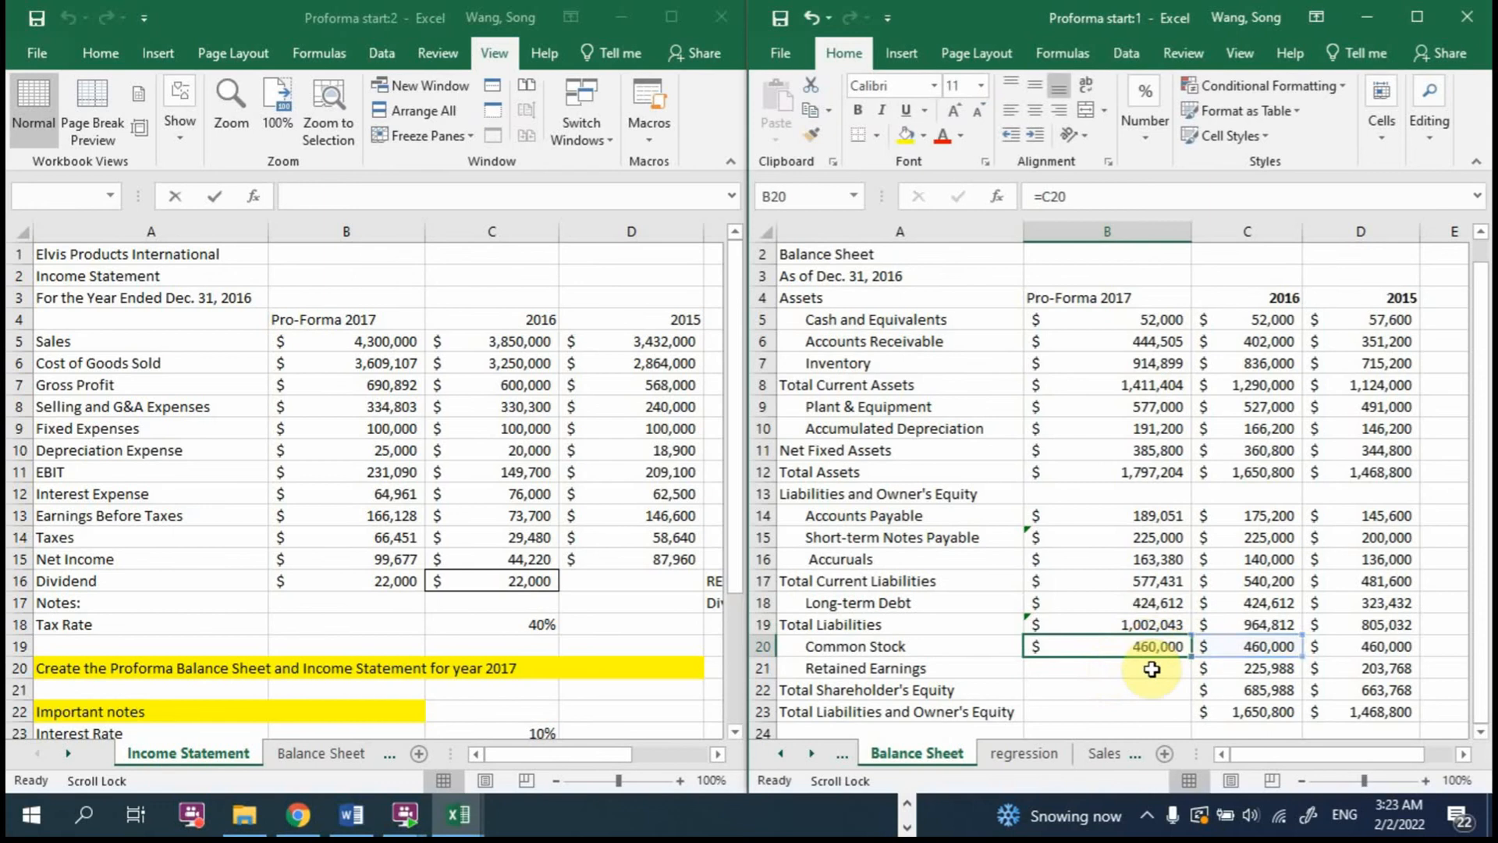
pyautogui.write('=')
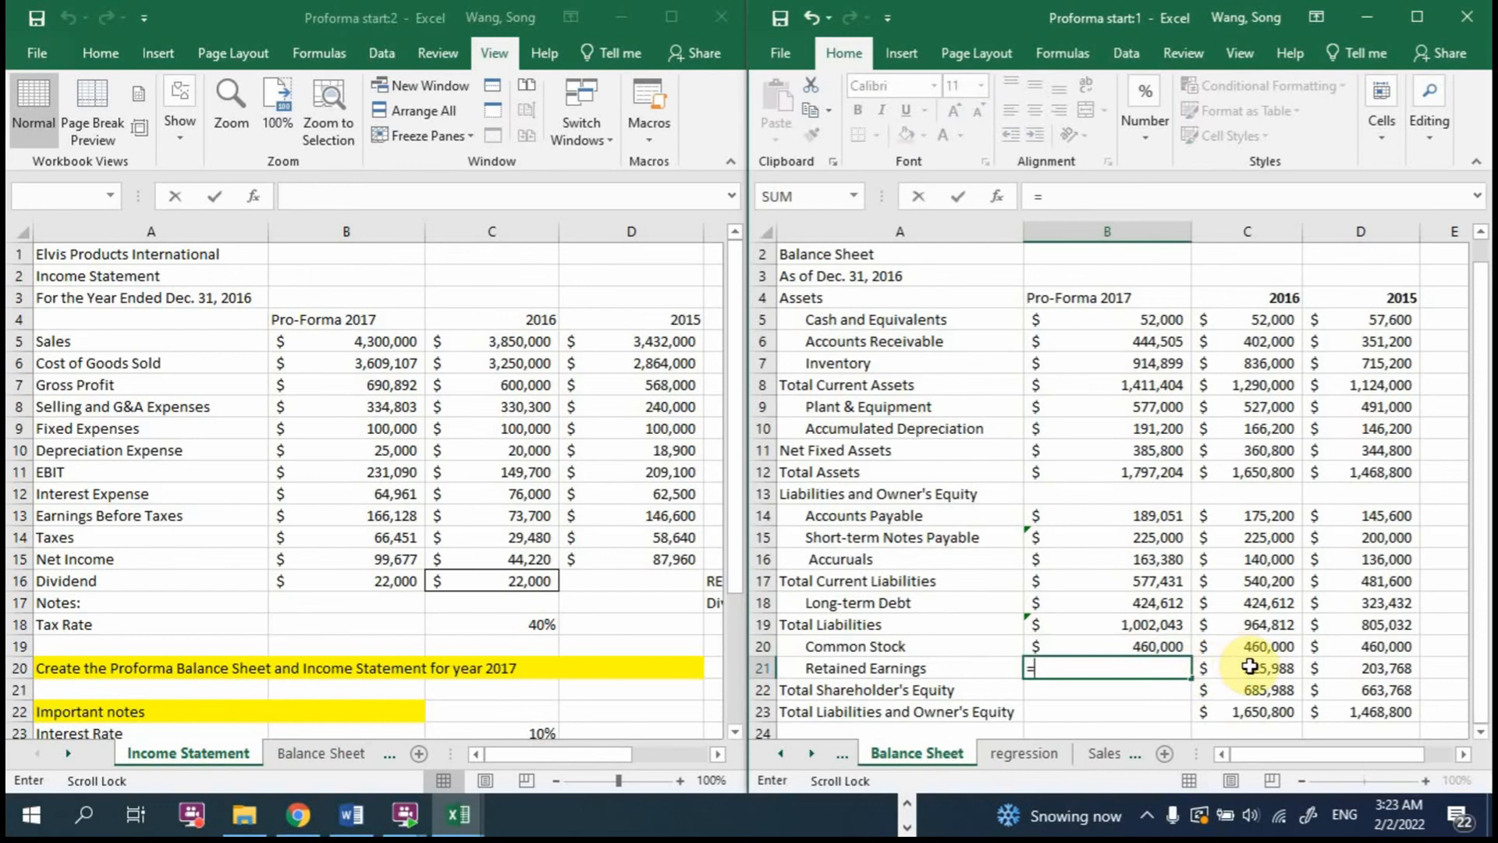
pyautogui.click(1250, 666)
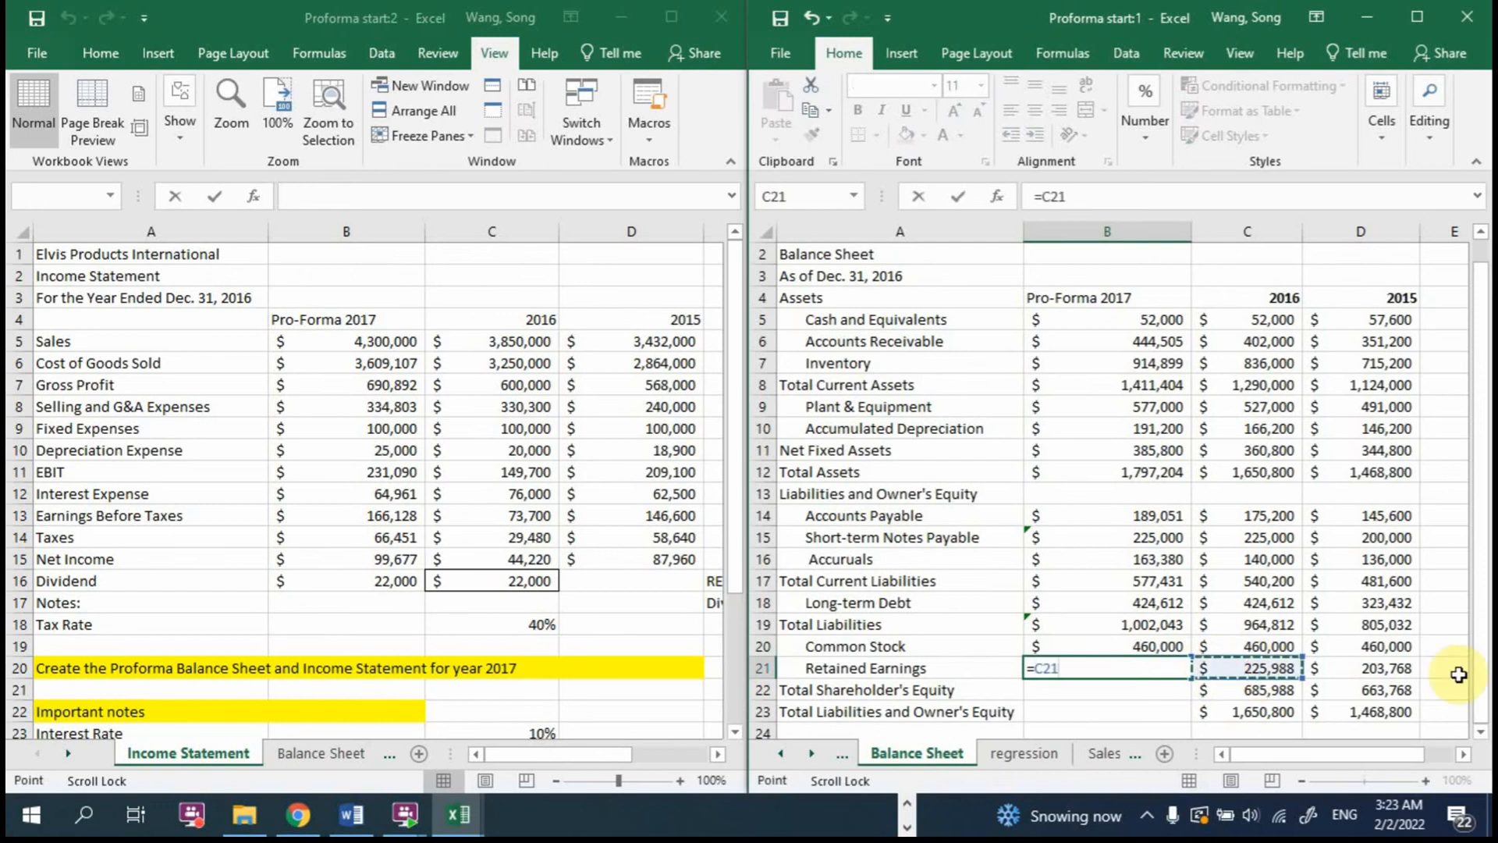
pyautogui.write('+')
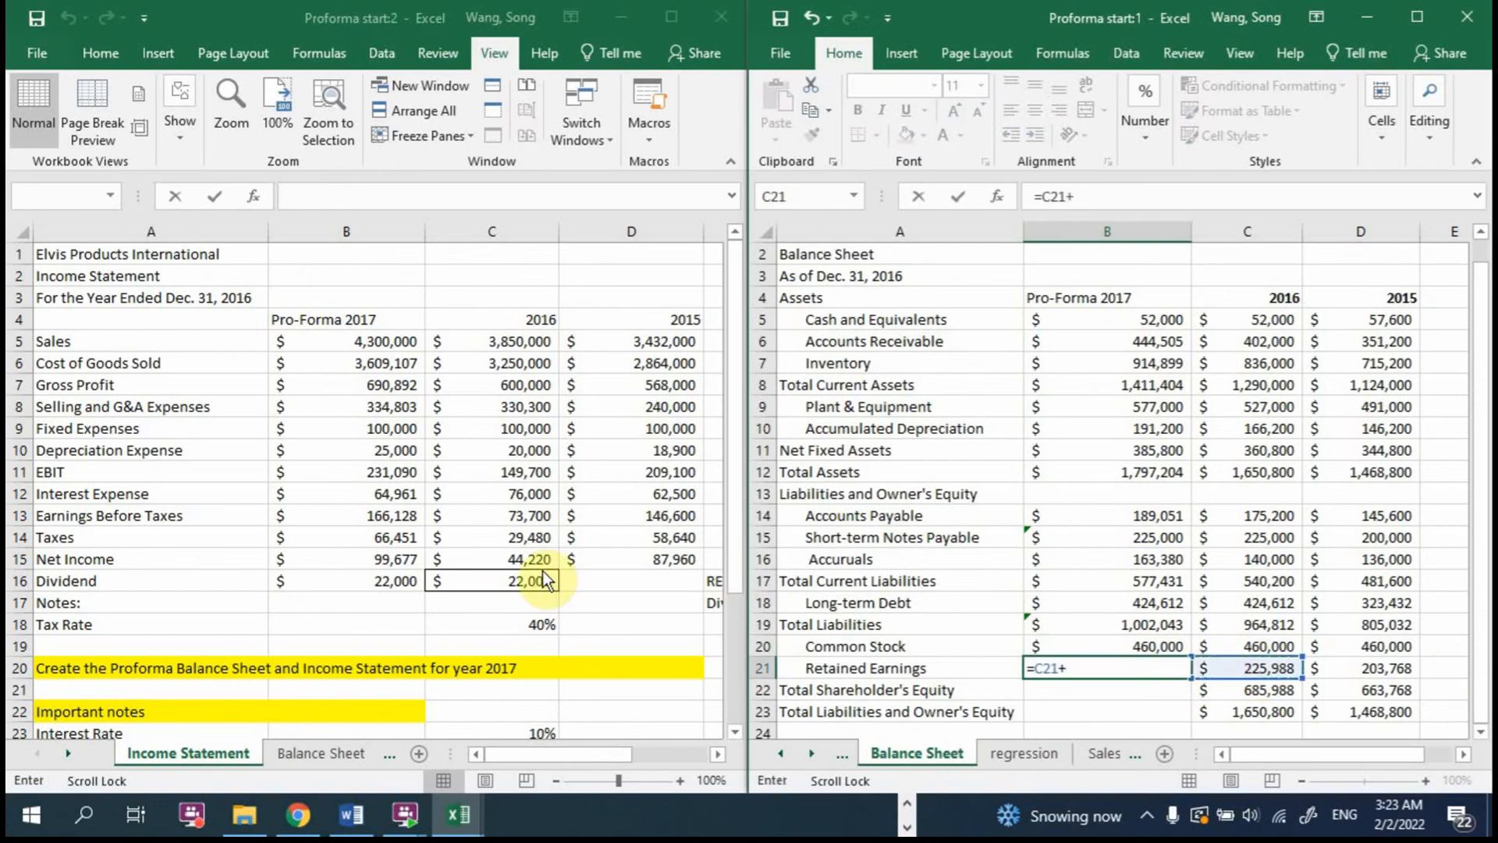
pyautogui.click(330, 560)
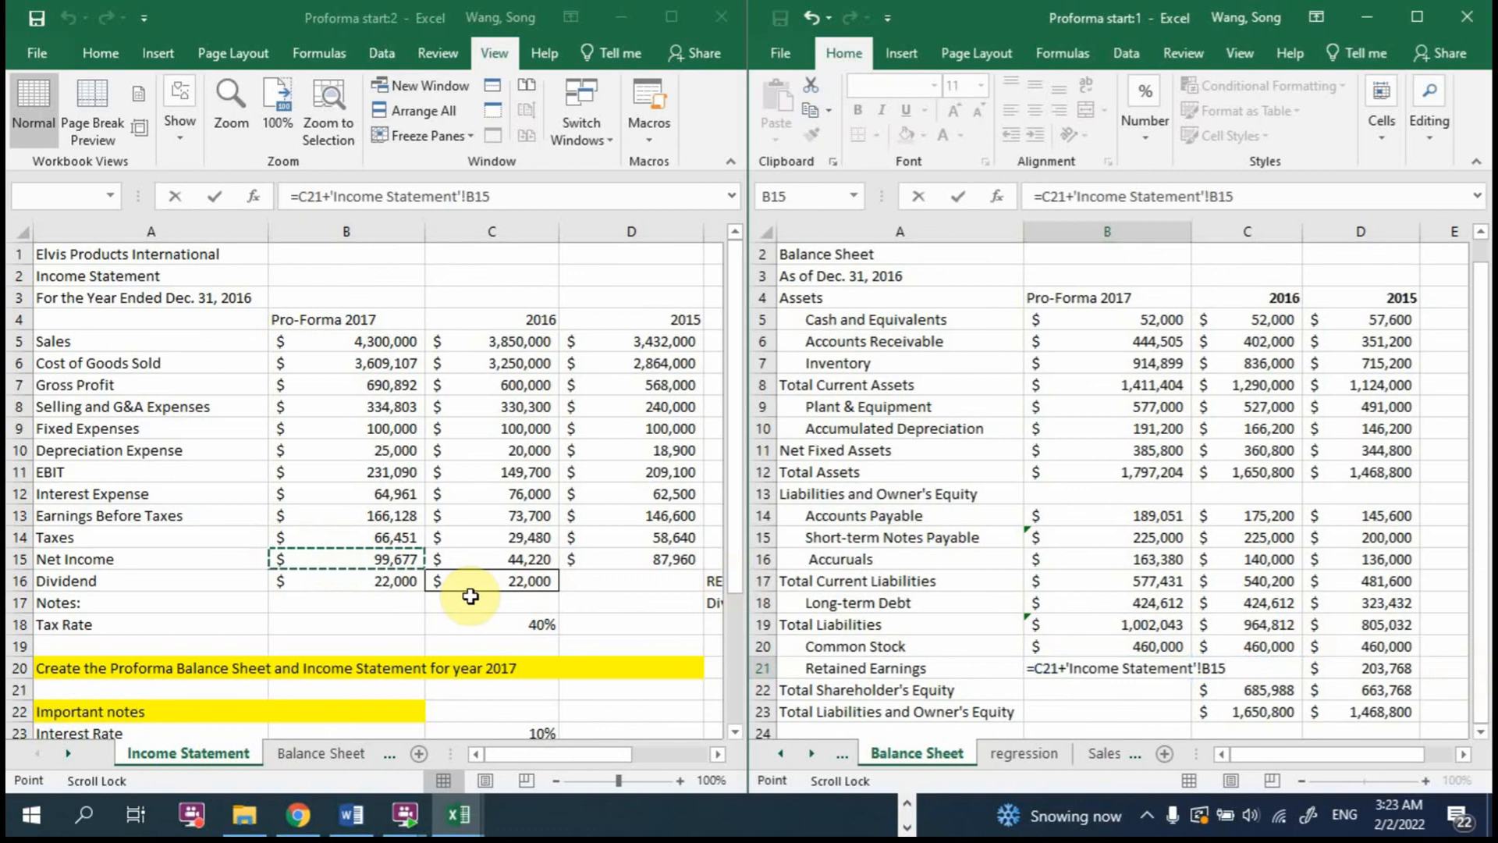
pyautogui.write('-')
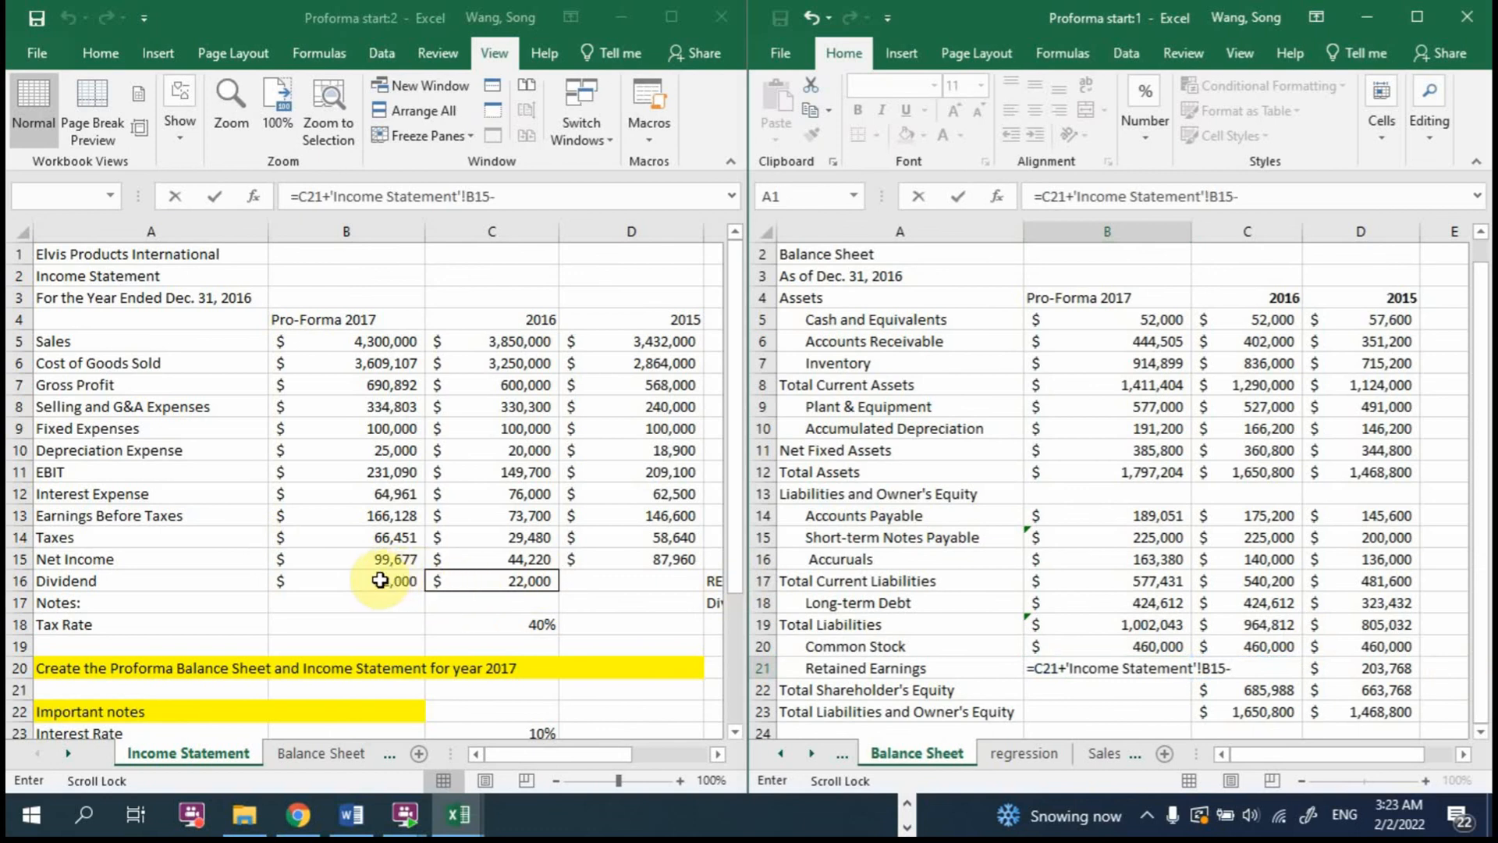
pyautogui.click(414, 579)
pyautogui.press('Return')
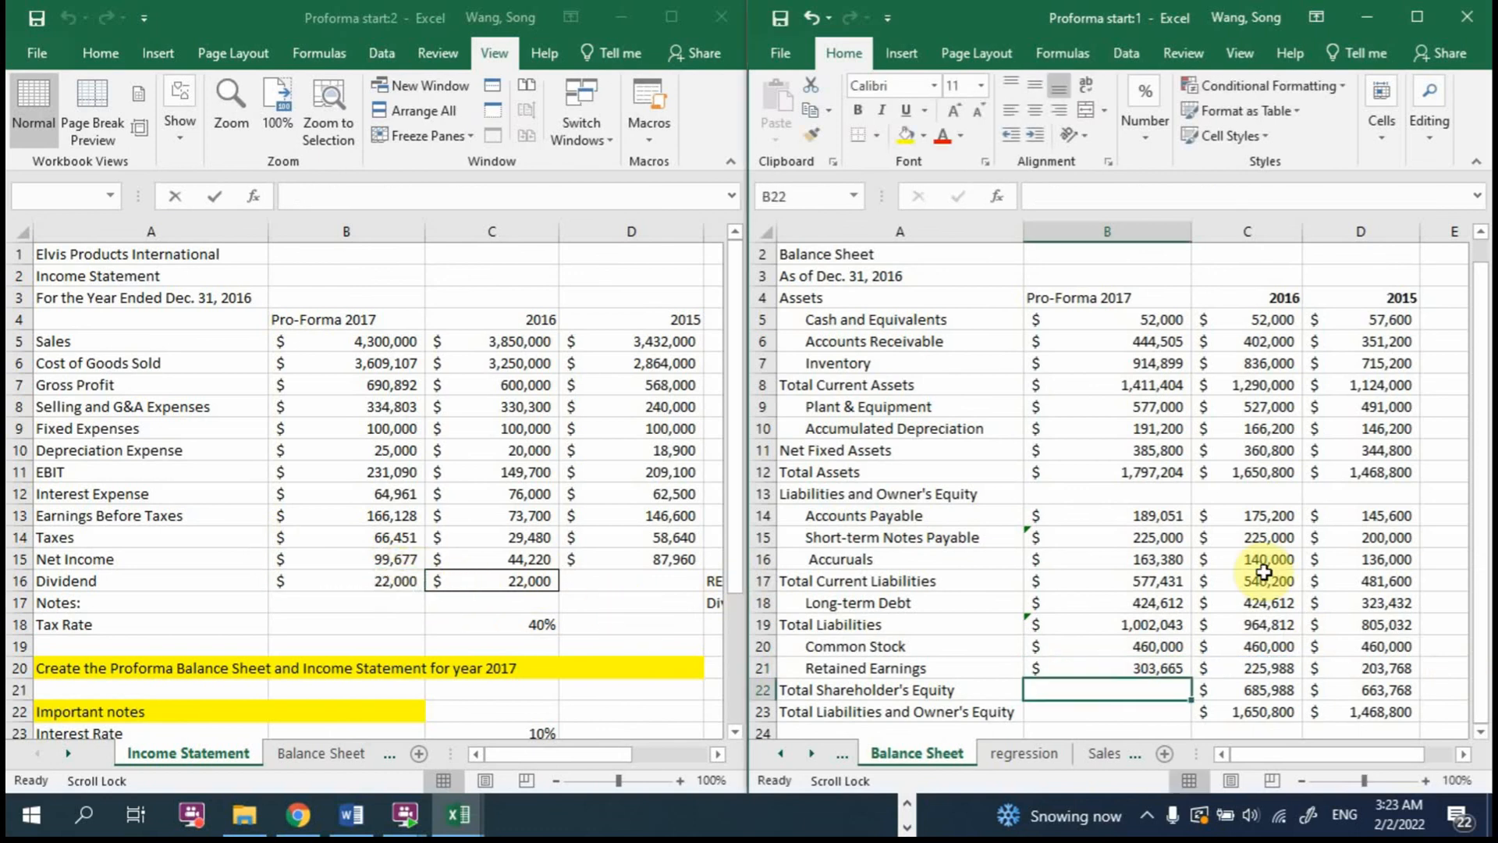
pyautogui.click(1121, 667)
pyautogui.doubleClick(1121, 667)
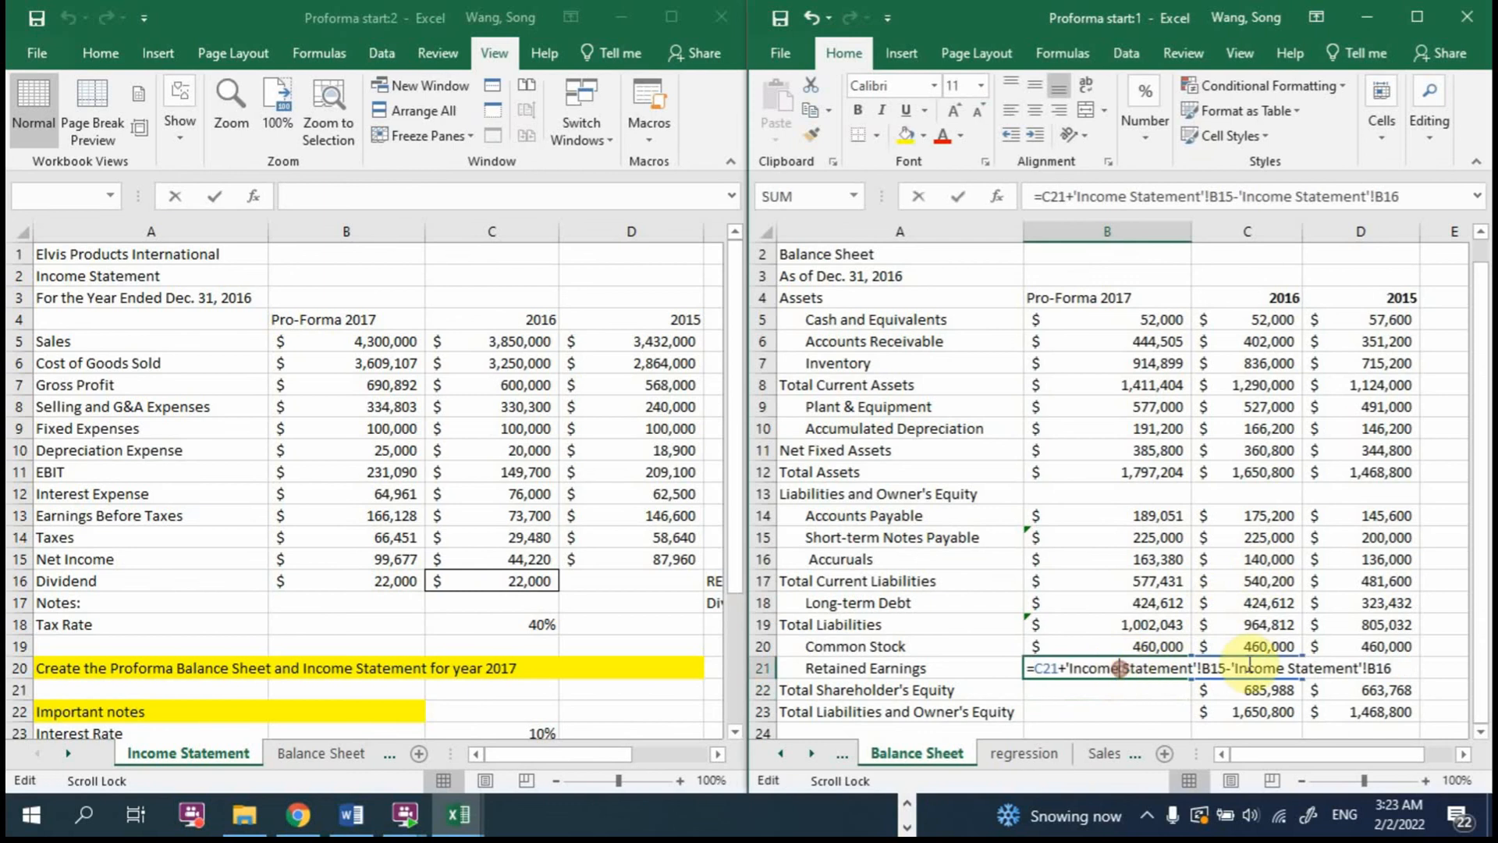
pyautogui.doubleClick(1047, 667)
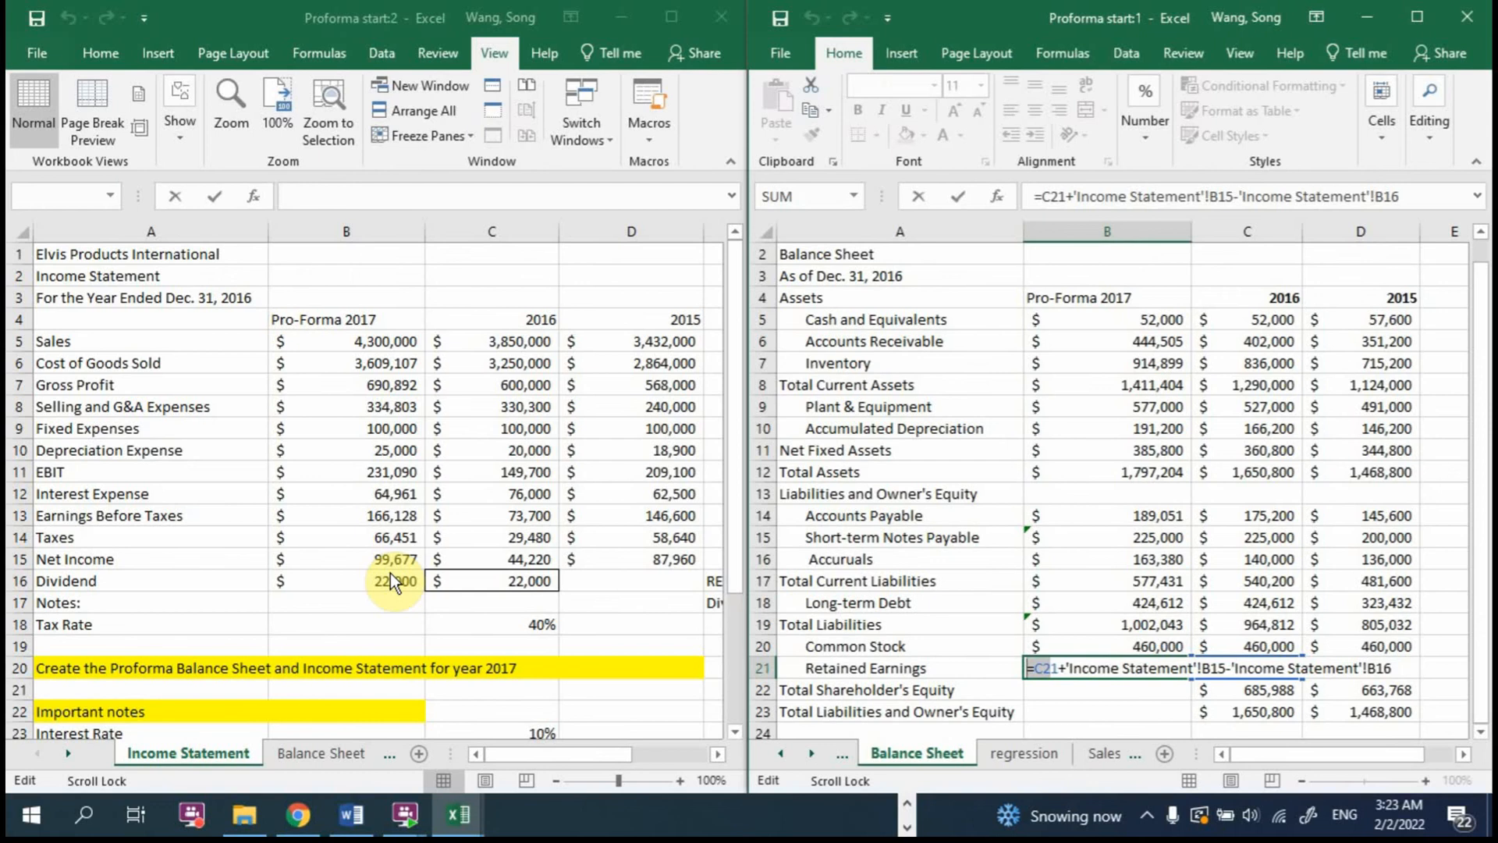
pyautogui.press('Return')
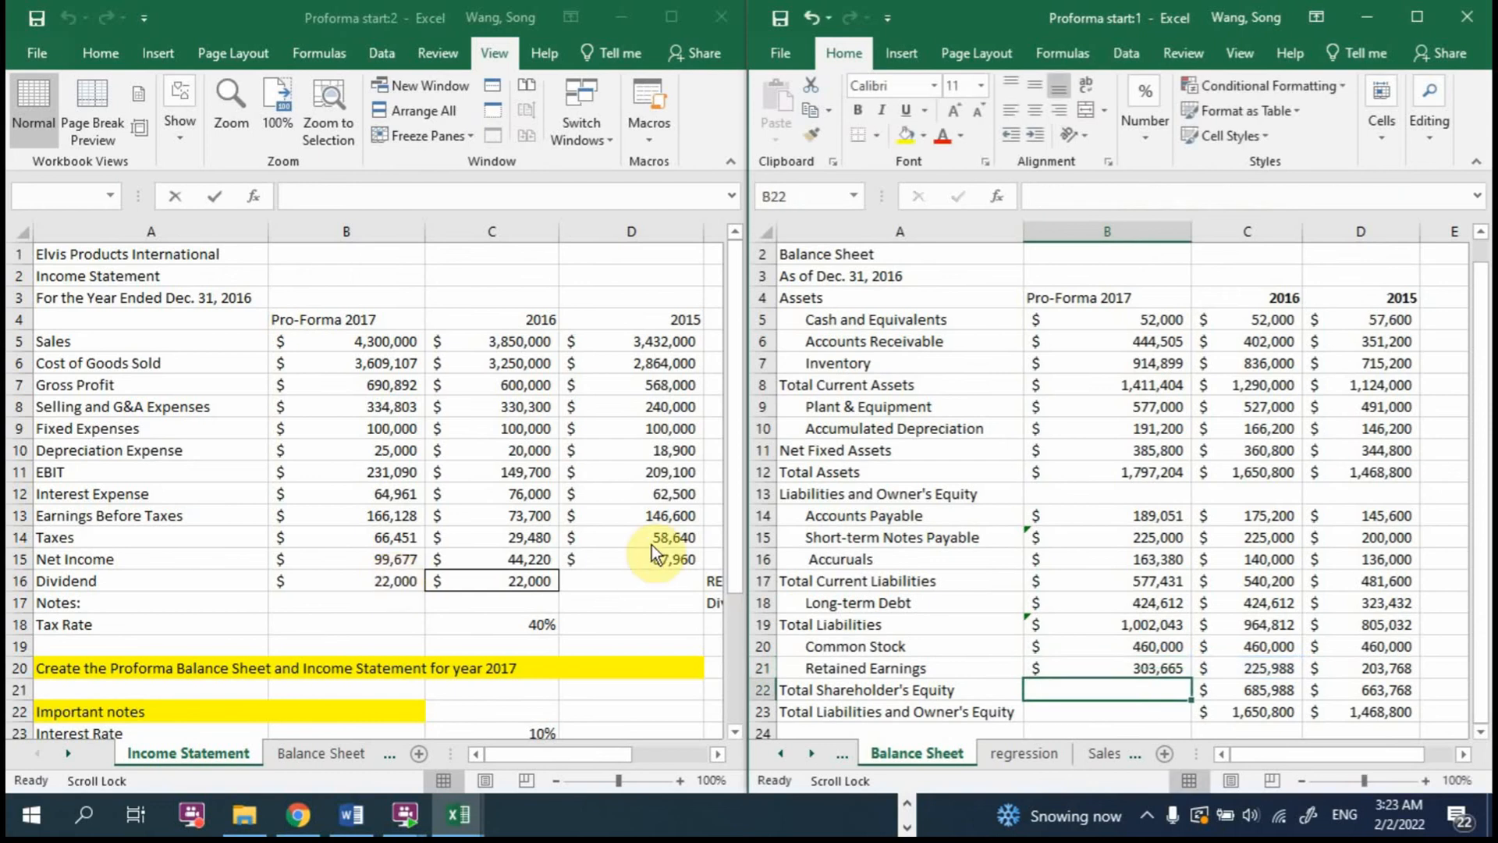
# Step: Calculate 2017 Total Shareholder's Equity in B22 with =B20+B21
pyautogui.write('=')
pyautogui.click(1141, 641)
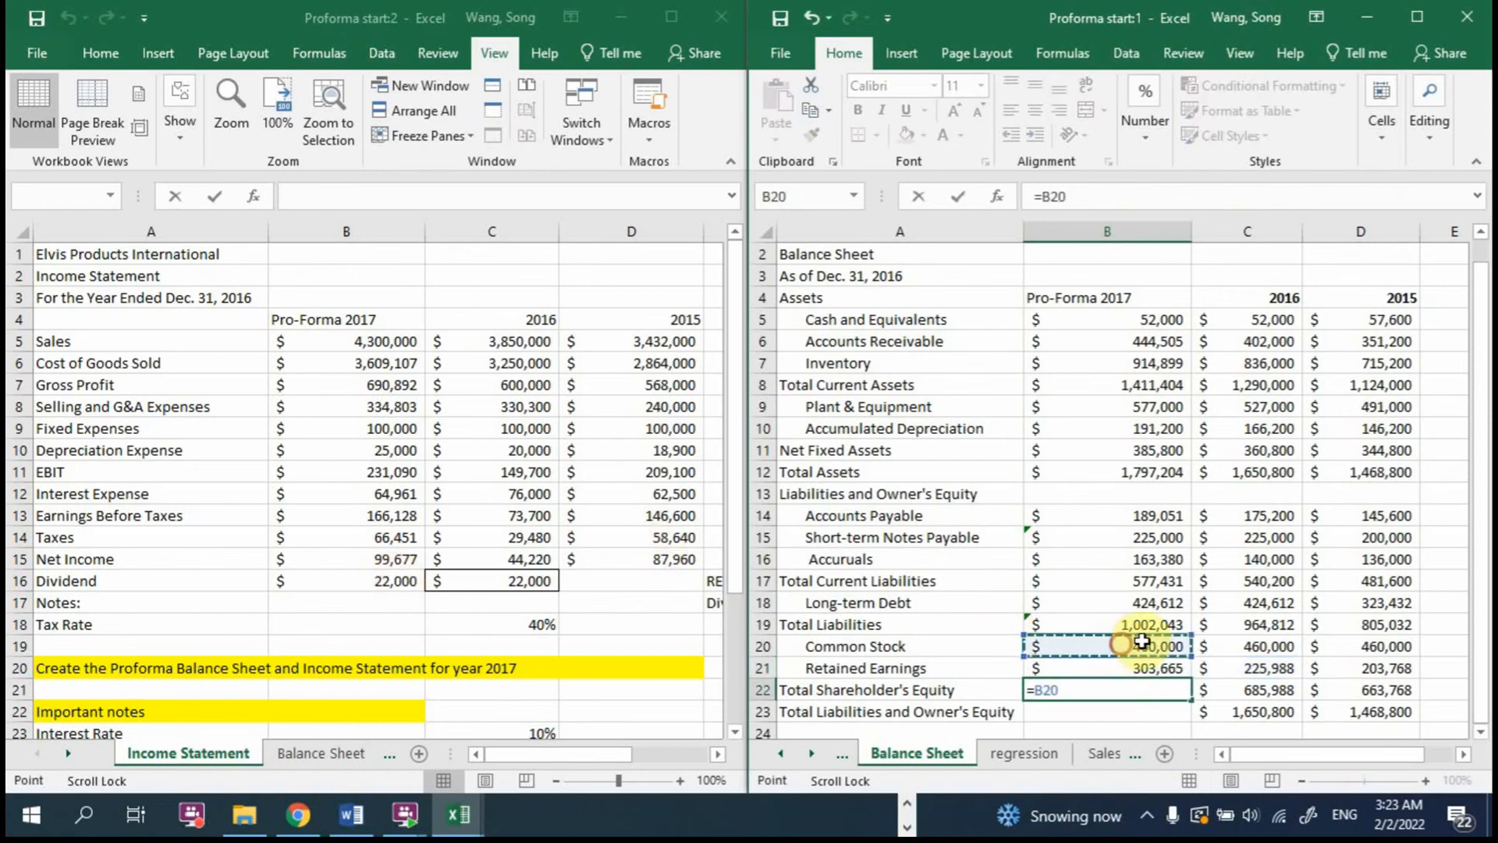
pyautogui.write('+')
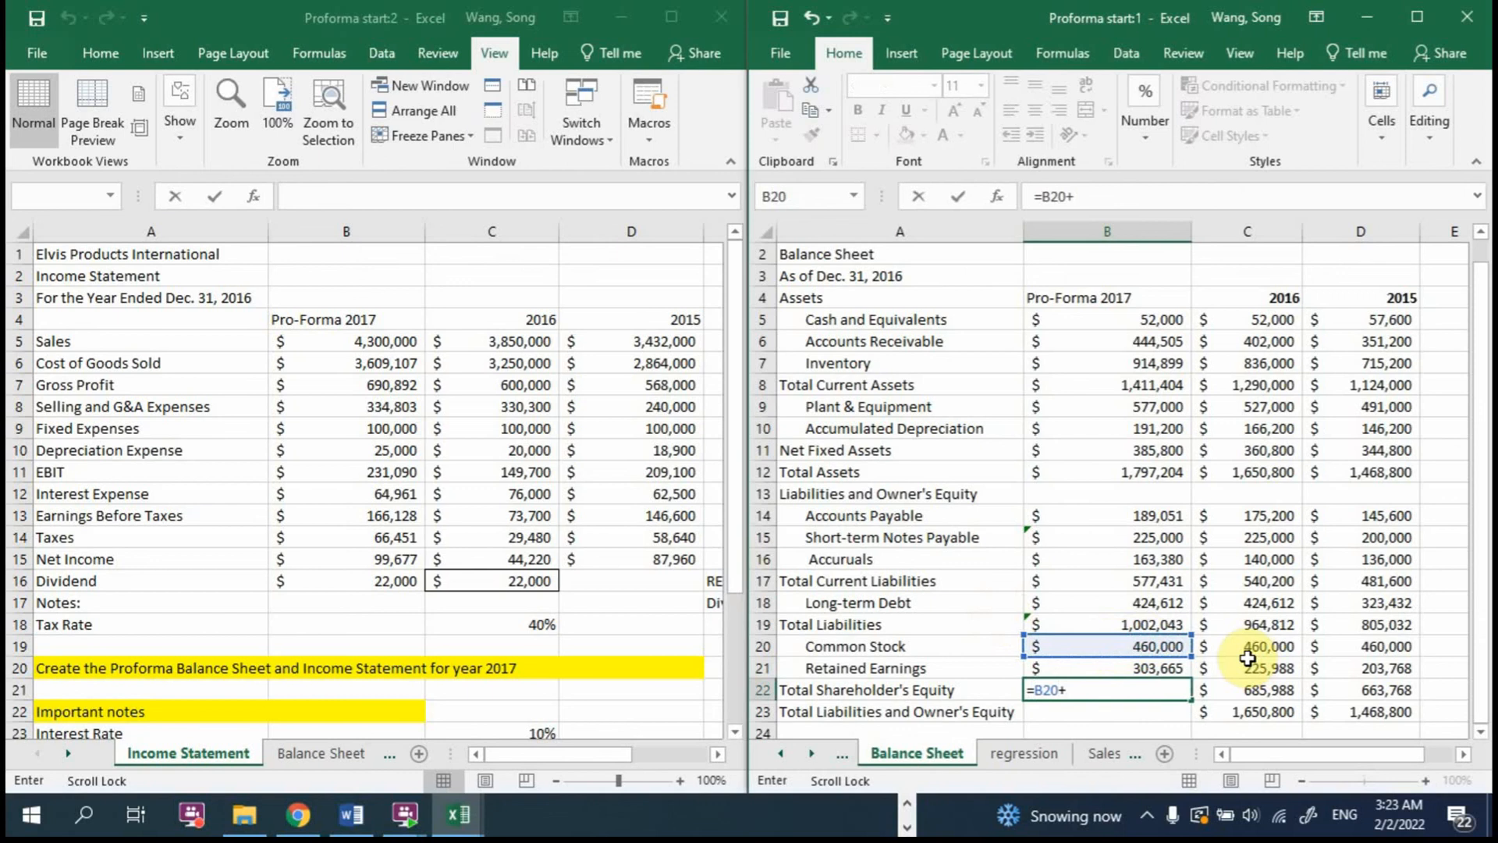
pyautogui.click(1155, 669)
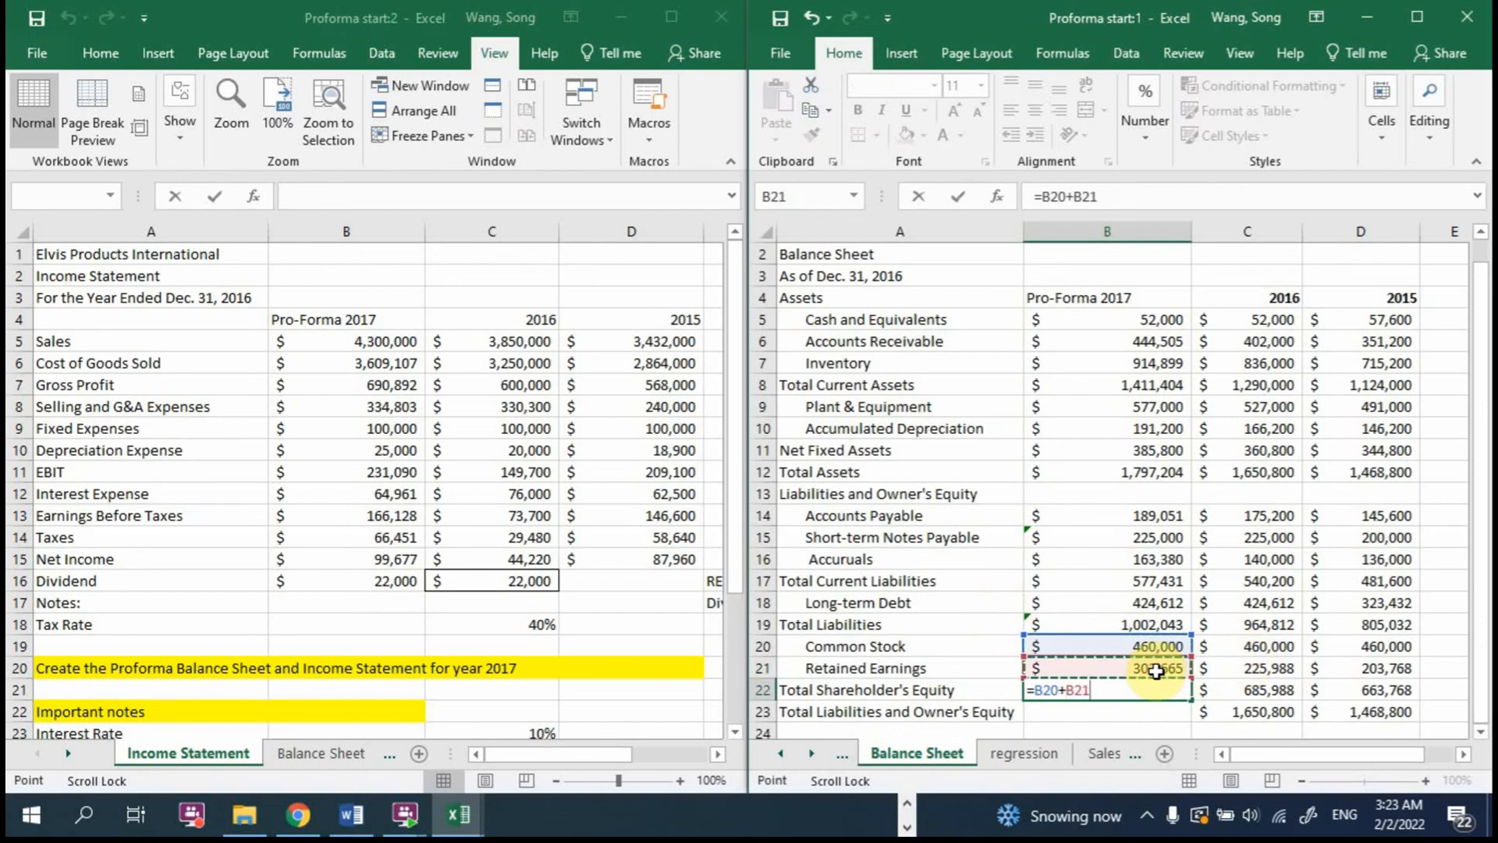
pyautogui.press('Return')
# Step: Calculate 2017 Total Liabilities and Owner's Equity in B23 with =B22+B19
pyautogui.scroll(-2, 1170, 499)
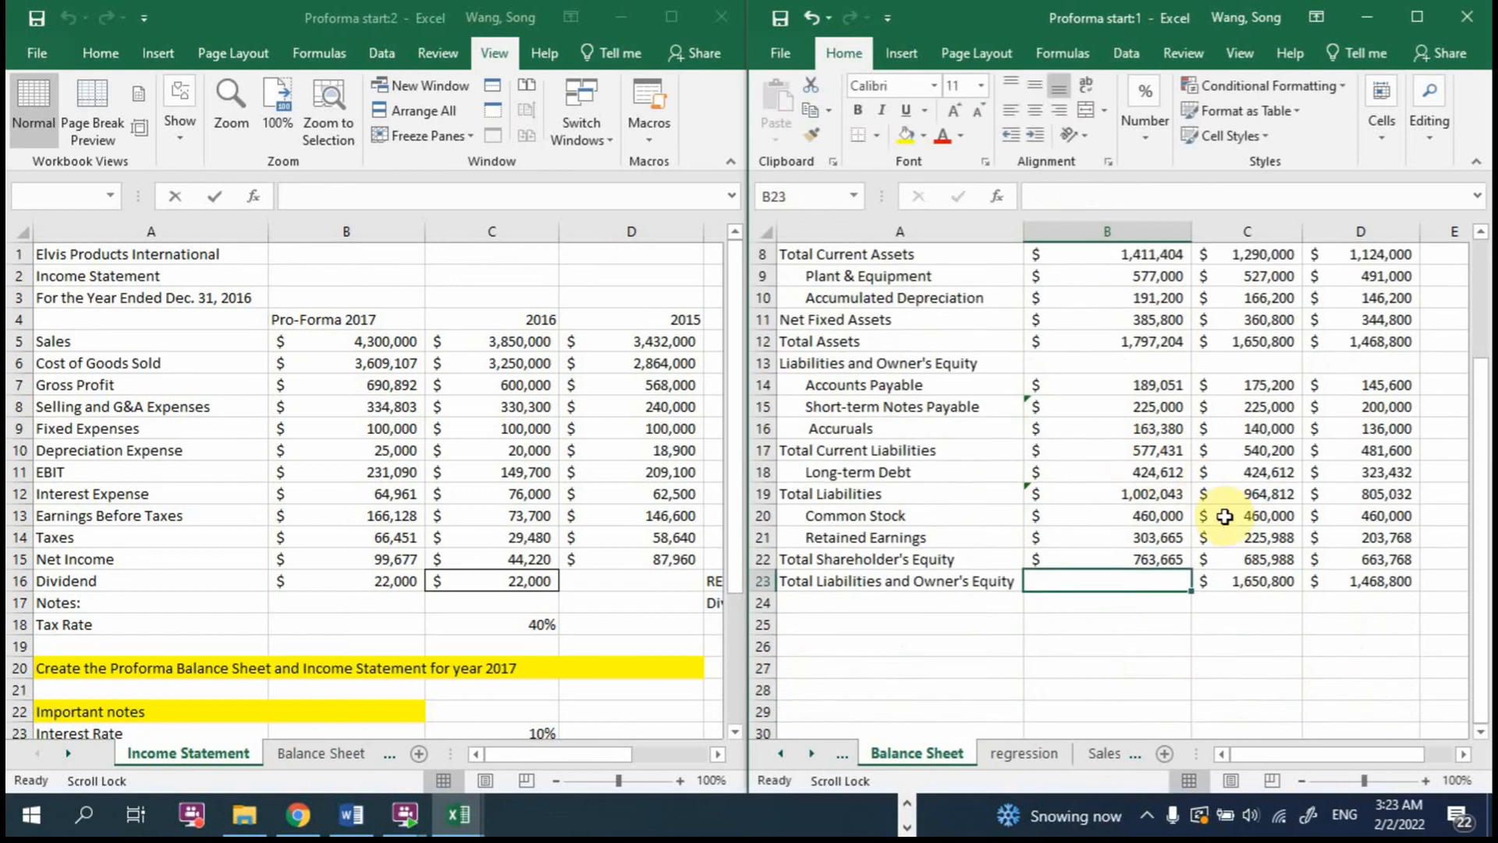
pyautogui.scroll(2, 1160, 577)
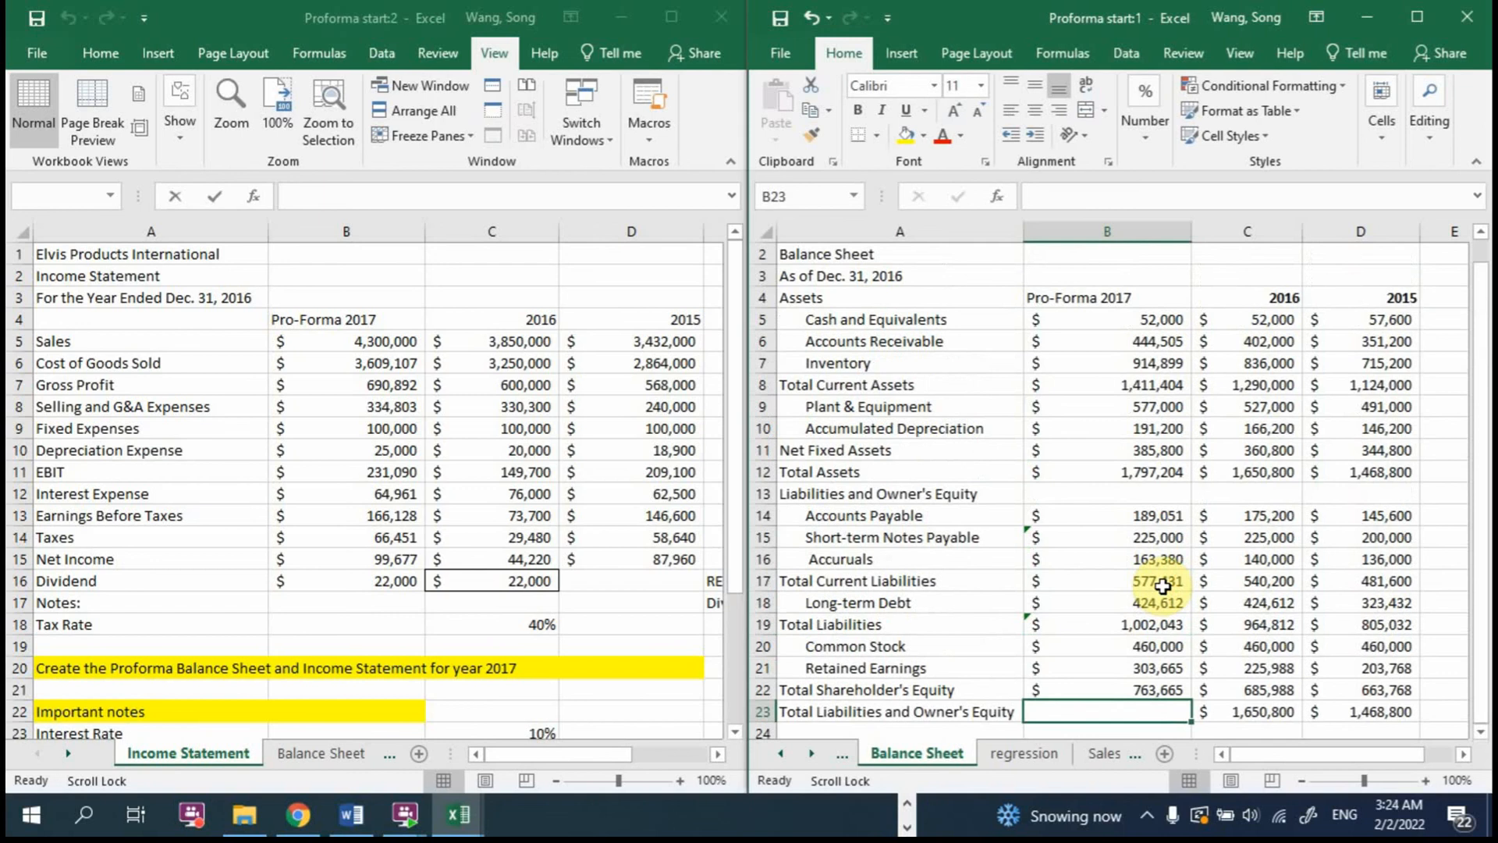
pyautogui.write('=')
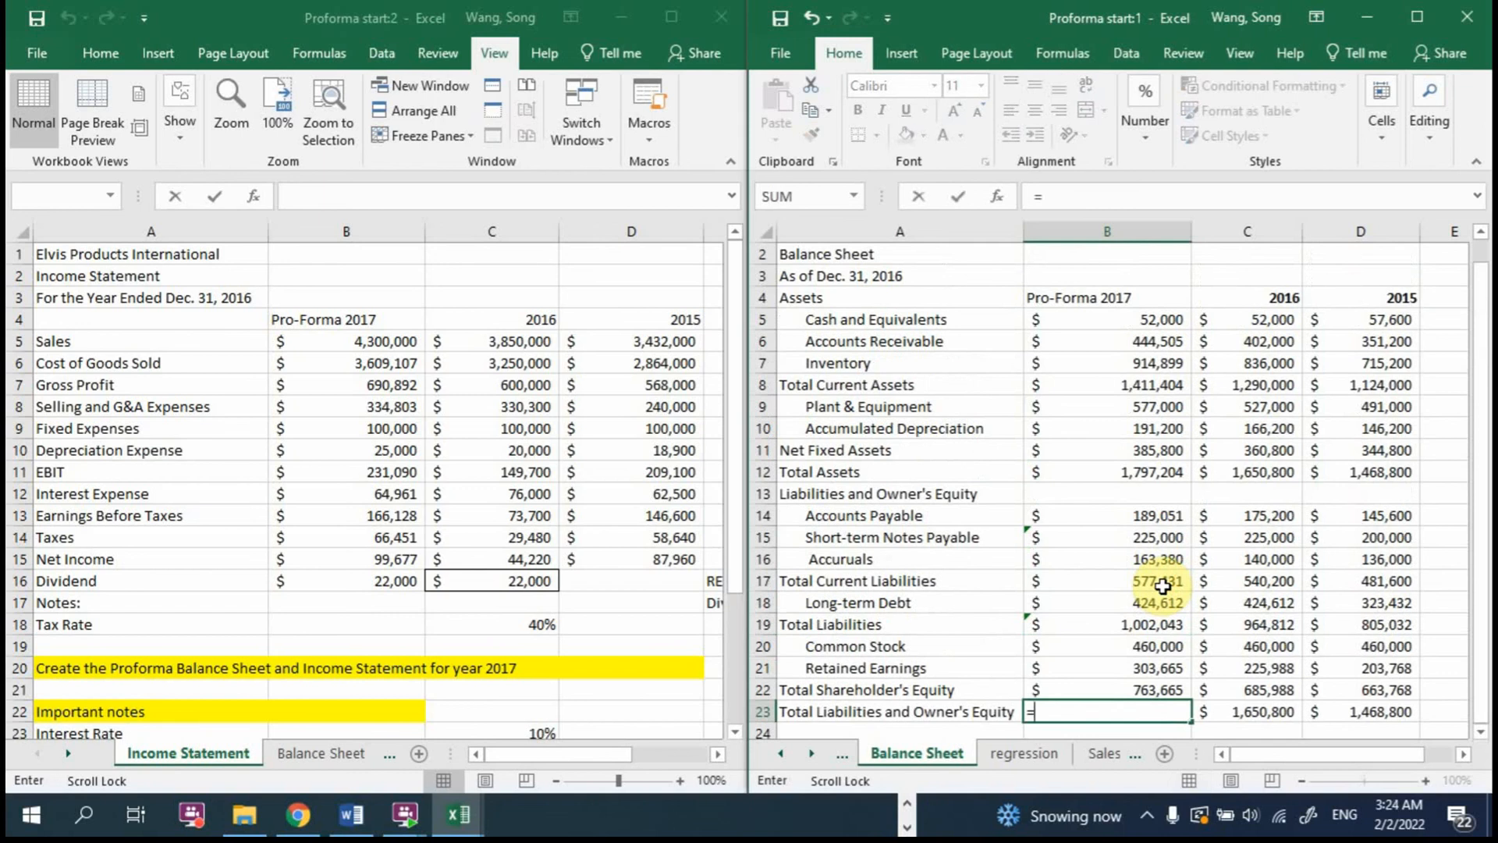
pyautogui.click(1142, 687)
pyautogui.write('+')
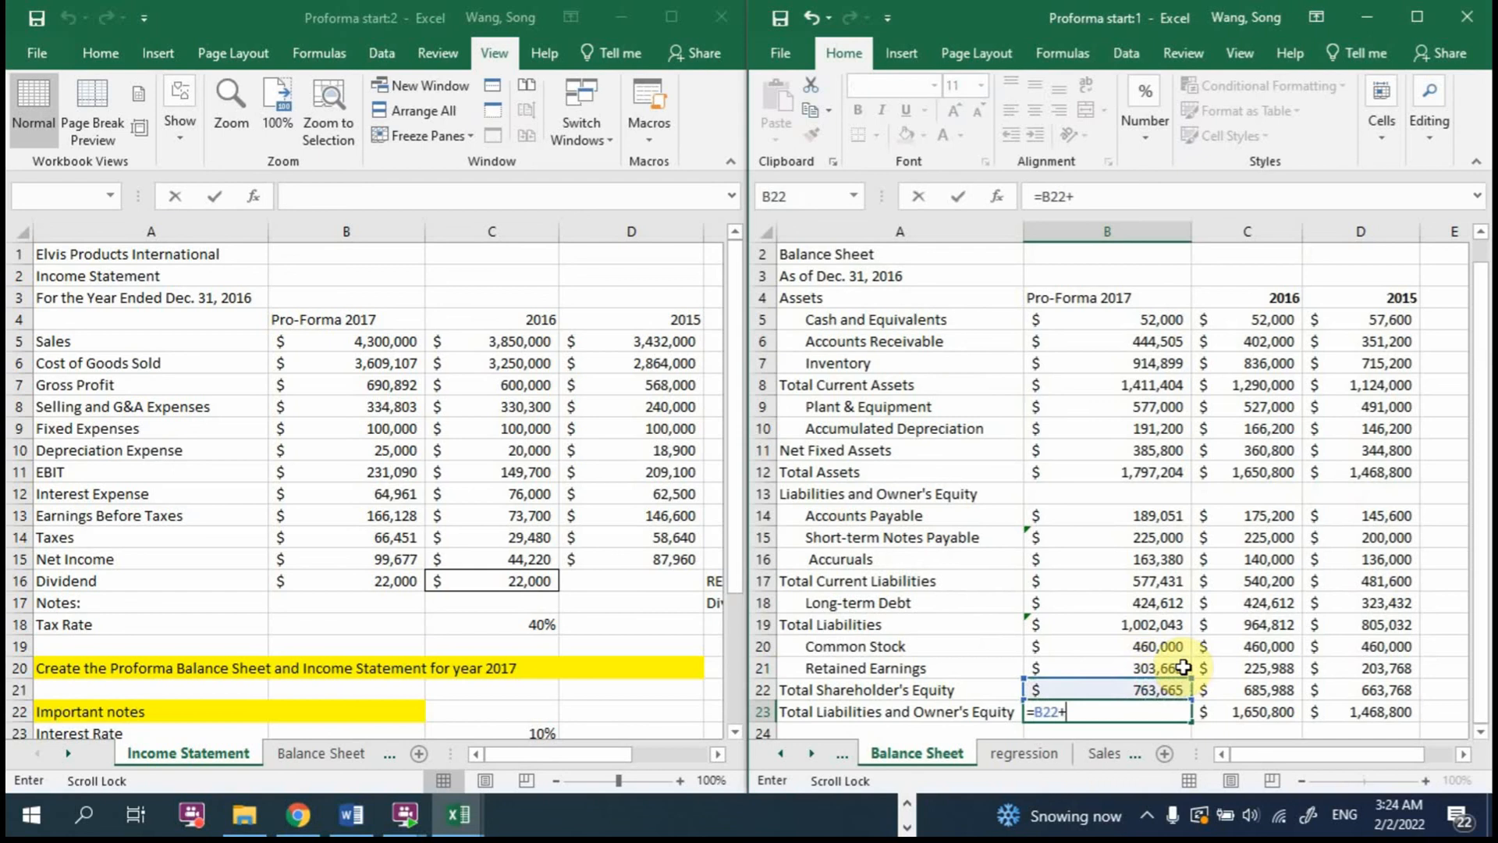
pyautogui.click(1103, 628)
pyautogui.press('Return')
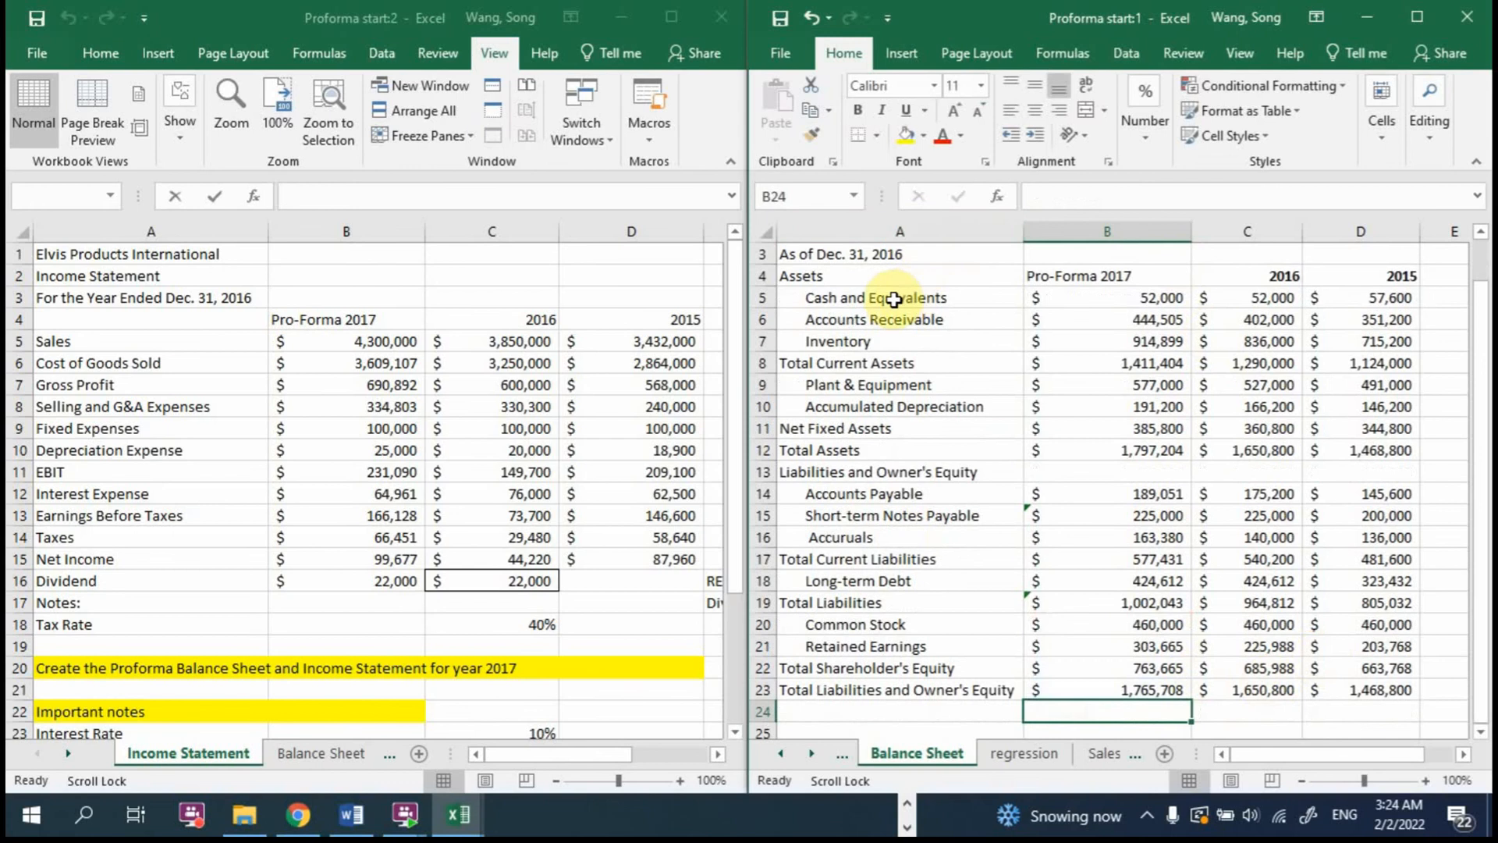
pyautogui.moveTo(894, 299); pyautogui.dragTo(1089, 684)
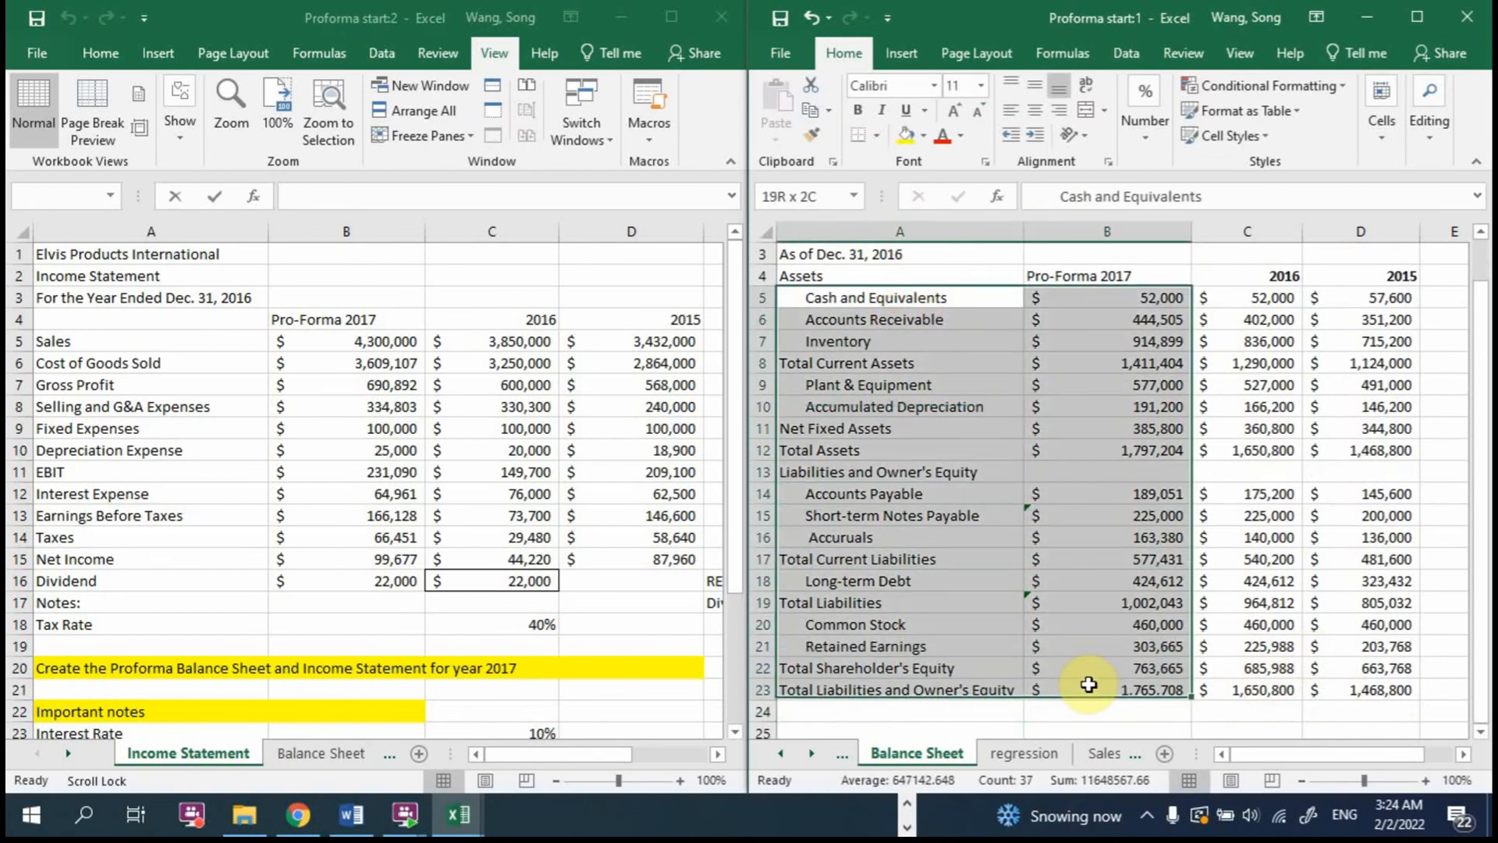
pyautogui.click(76, 334)
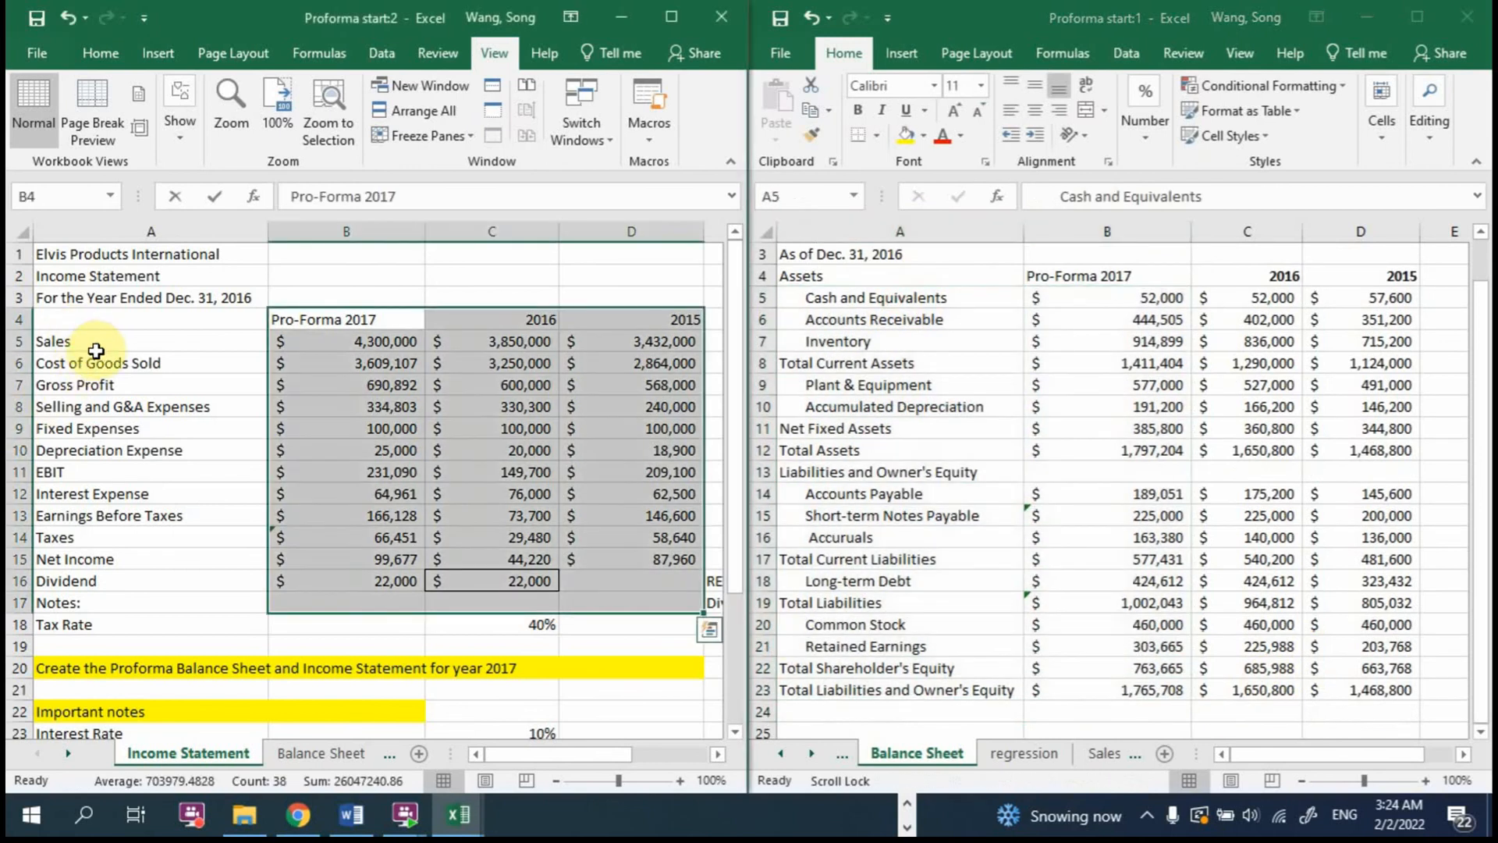
pyautogui.moveTo(95, 351); pyautogui.dragTo(122, 583)
pyautogui.scroll(-2, 1049, 624)
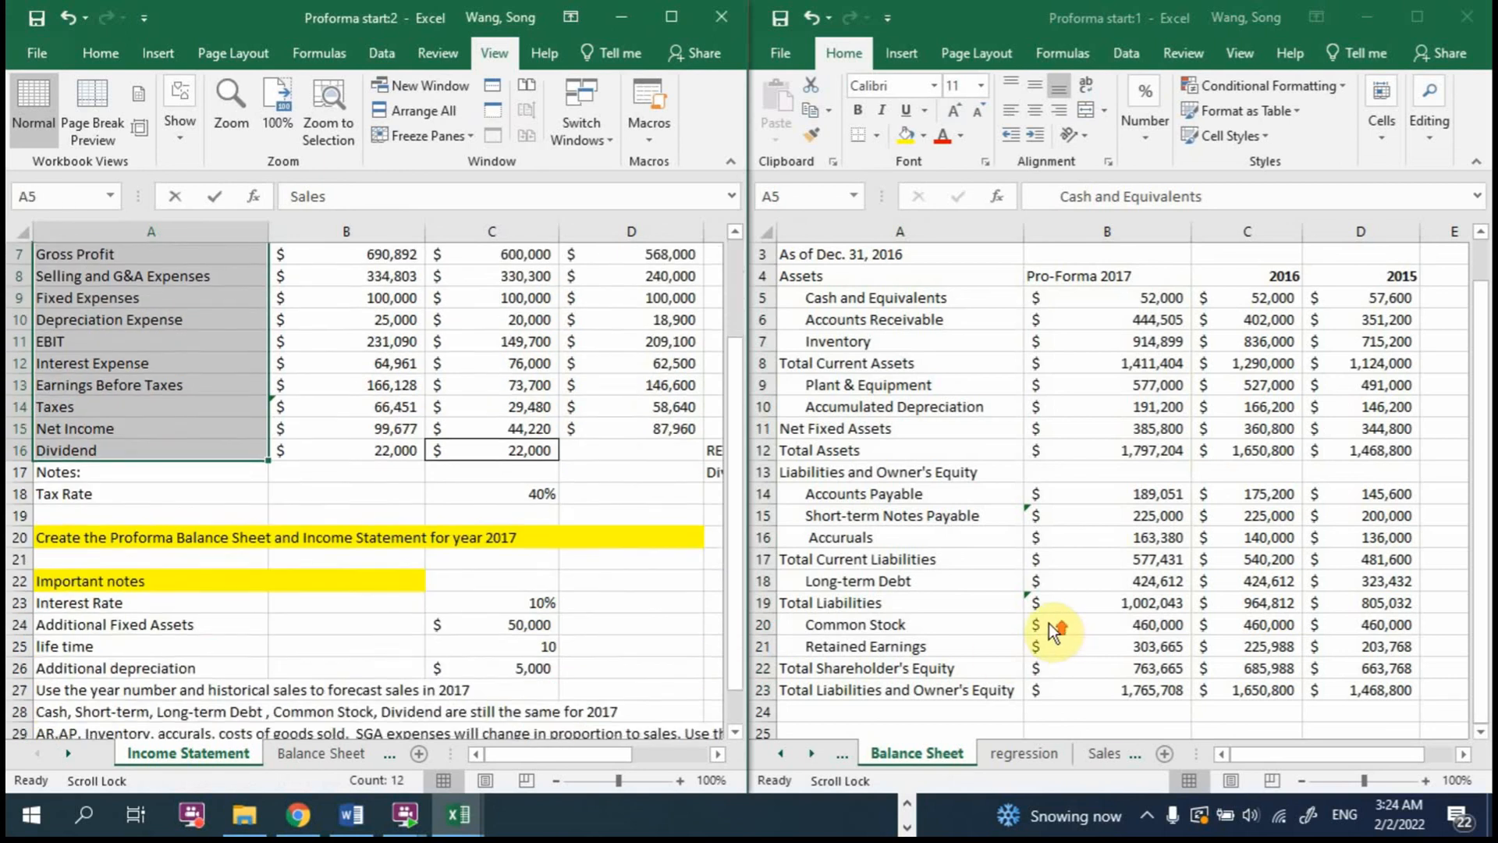
pyautogui.scroll(2, 1049, 622)
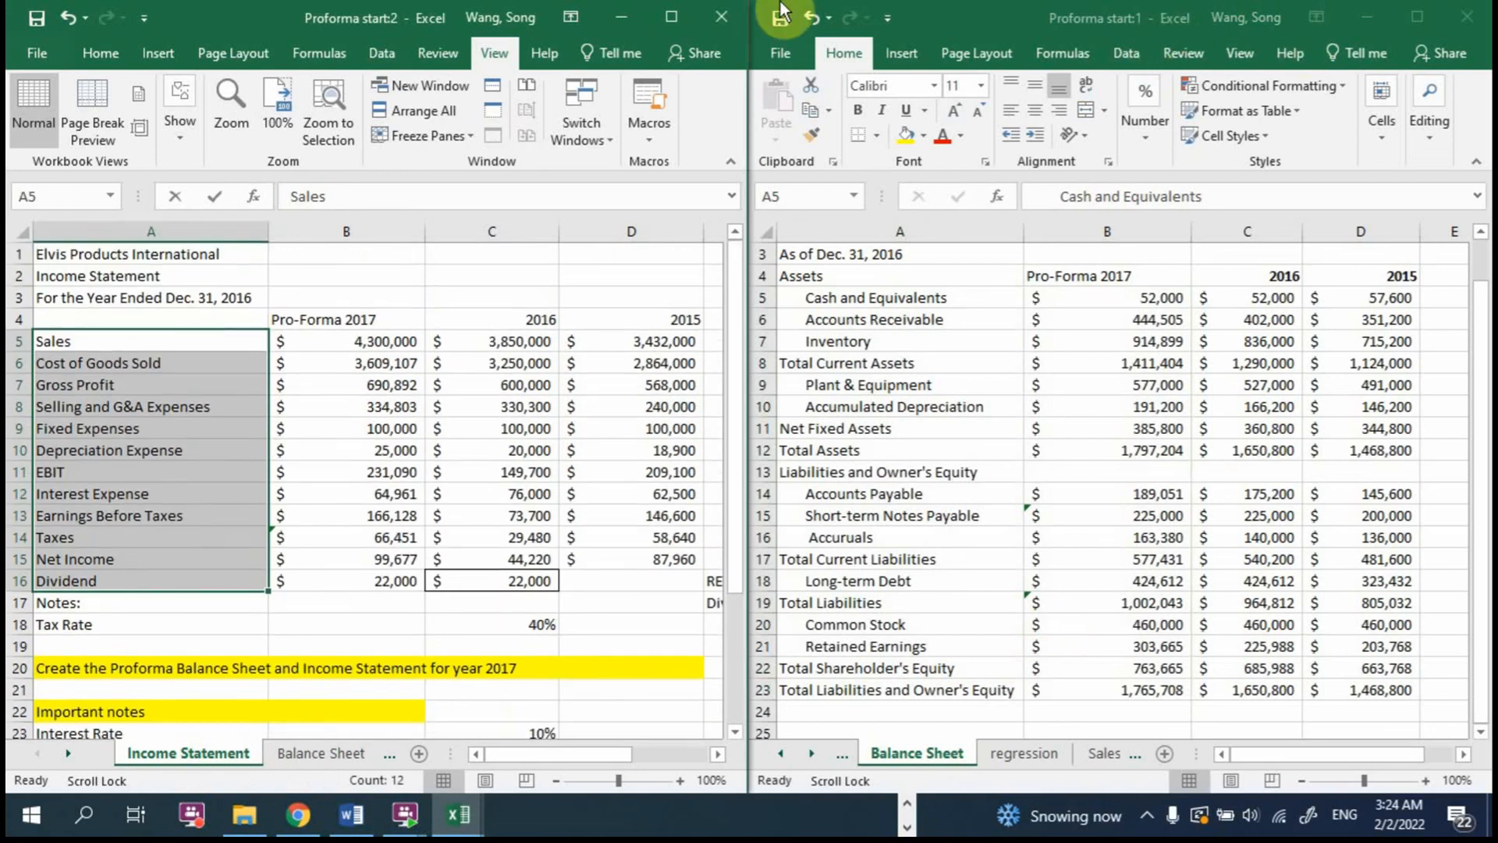
# Step: Close the second workbook window showing the Income Statement, and save the workbook from the remaining window at full size
pyautogui.click(720, 15)
pyautogui.doubleClick(1088, 11)
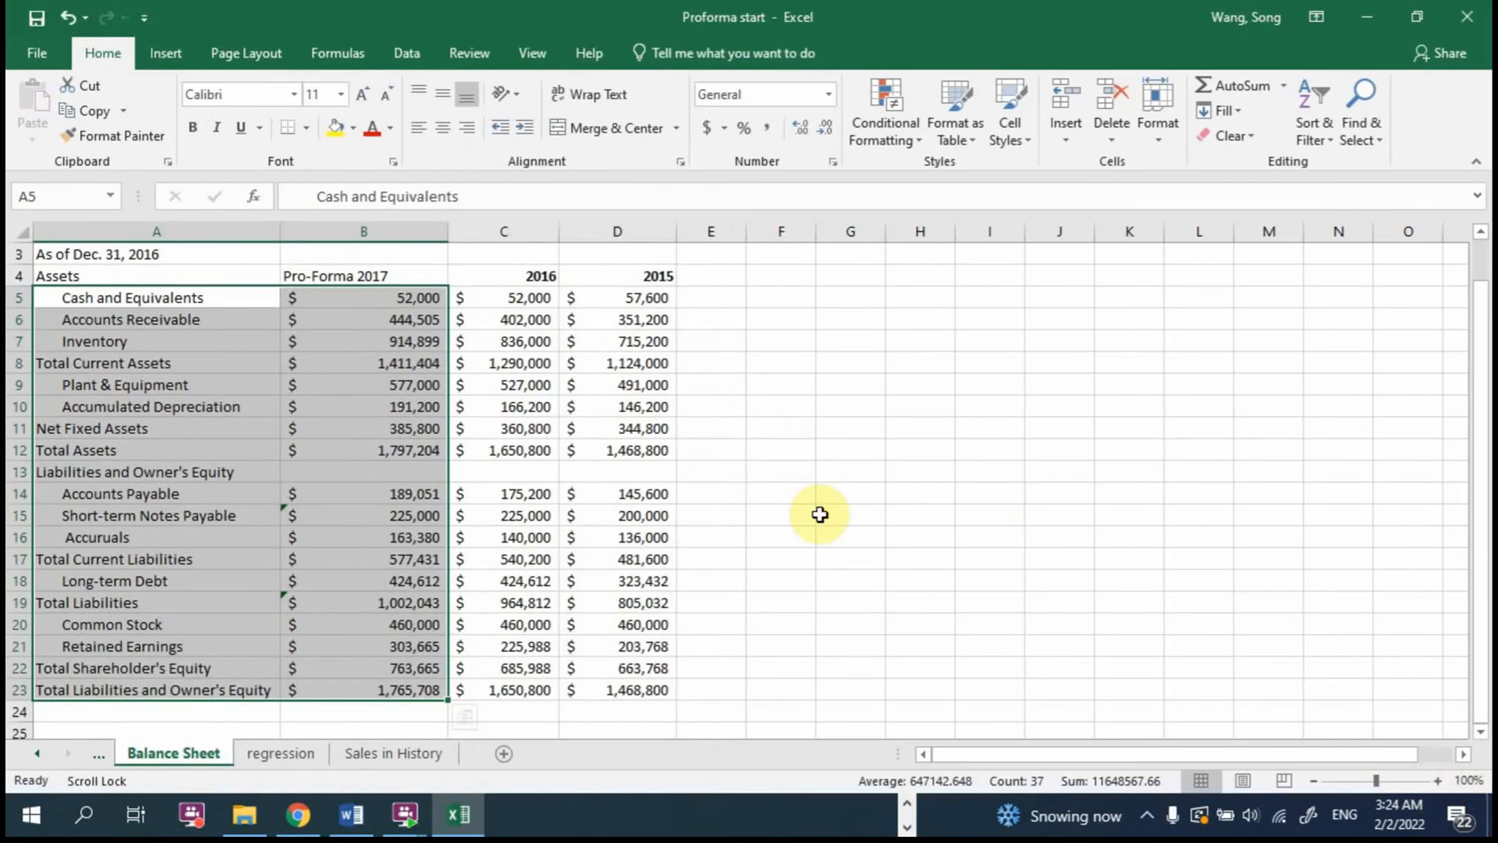
pyautogui.click(37, 22)
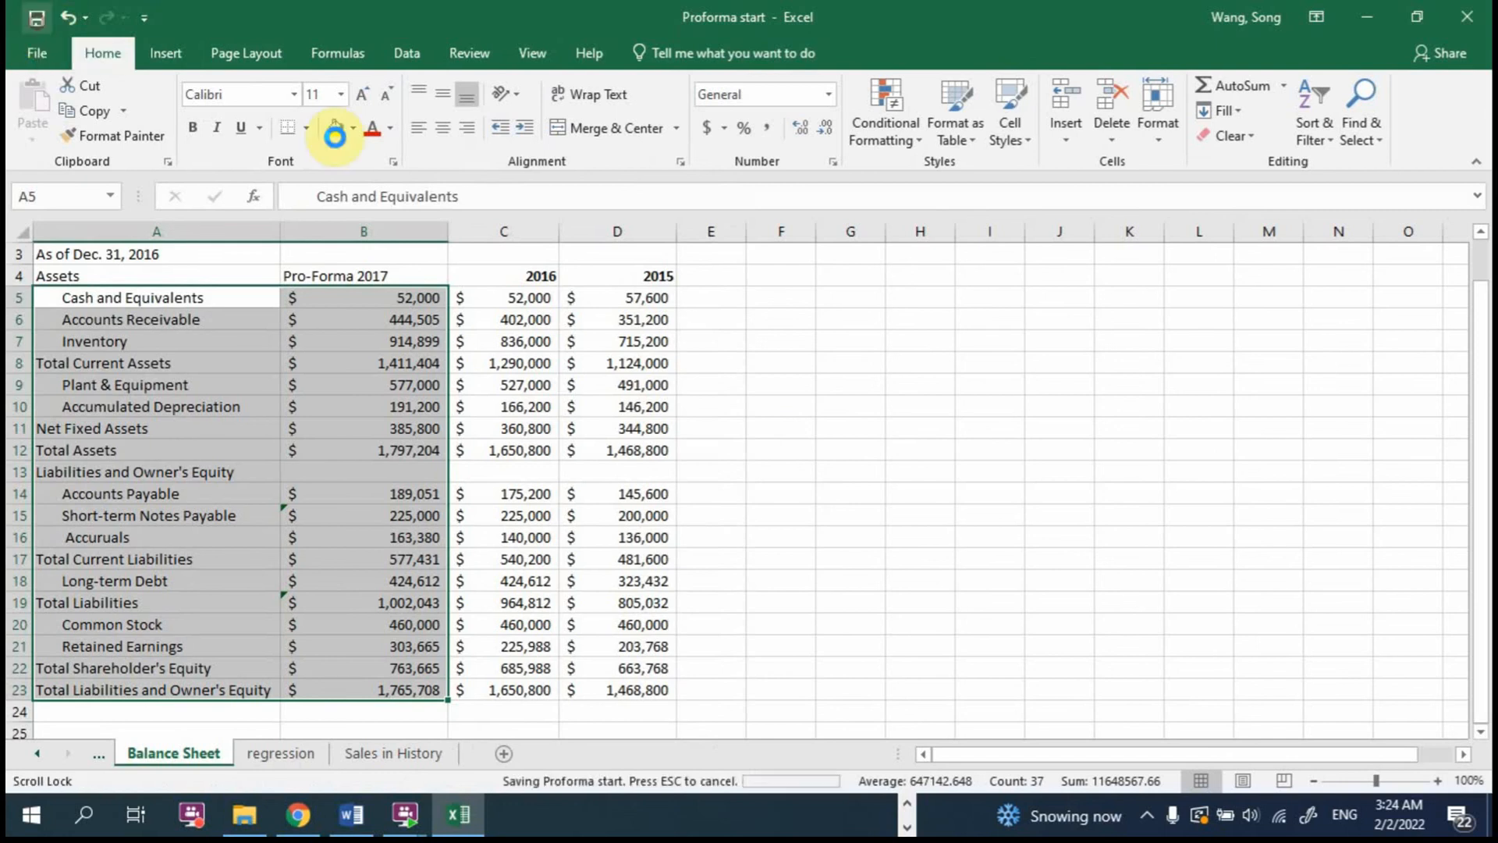
# Step: Highlight 2017 Total Assets in B12 and Total Liabilities and Owner's Equity in B23 with yellow fill
pyautogui.click(710, 357)
pyautogui.scroll(-2, 710, 357)
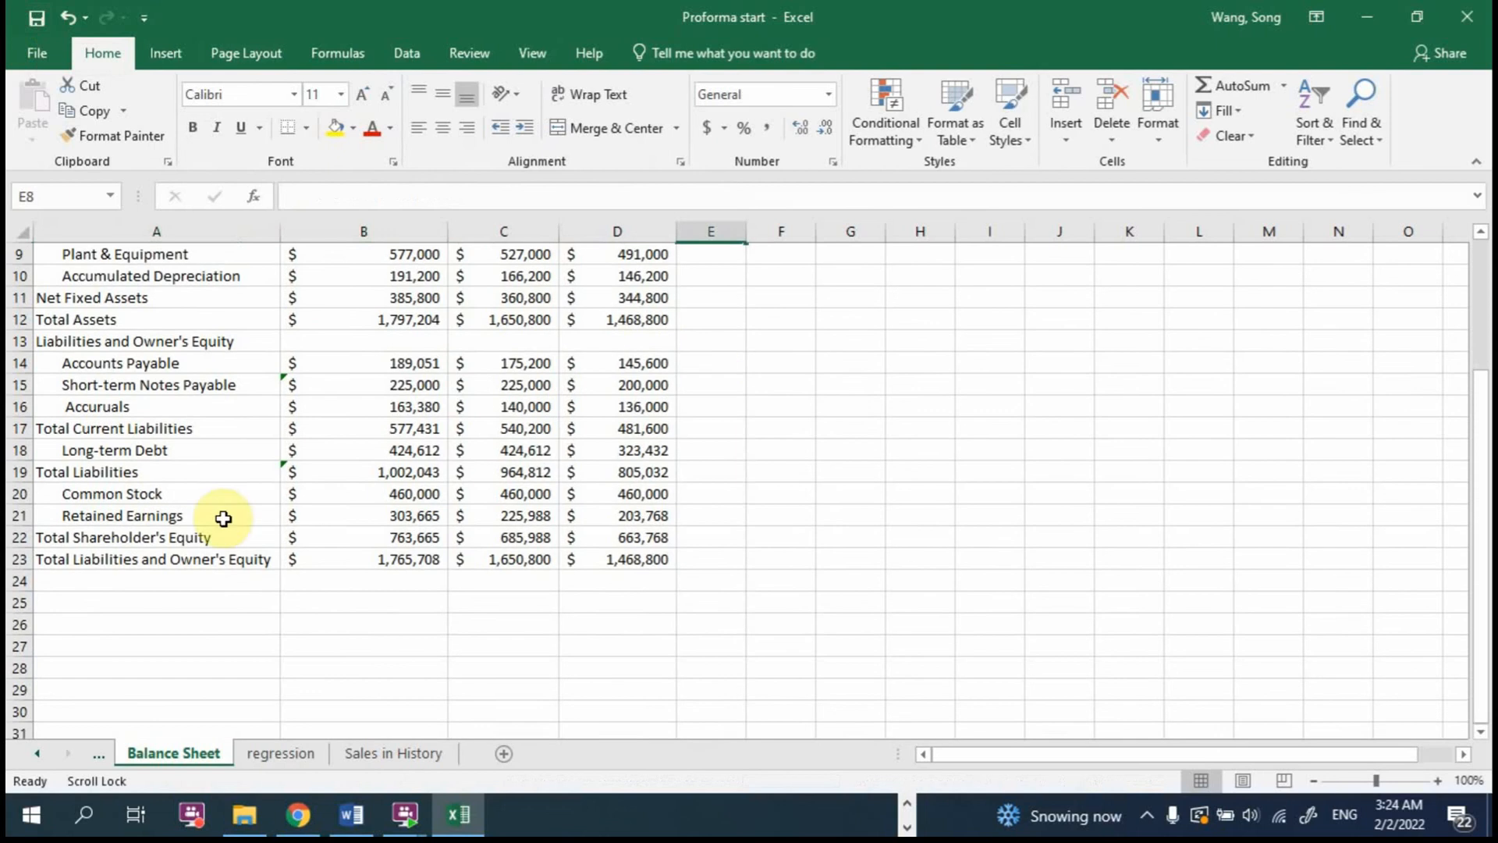
pyautogui.scroll(2, 196, 596)
pyautogui.moveTo(77, 449); pyautogui.dragTo(386, 443)
pyautogui.click(392, 450)
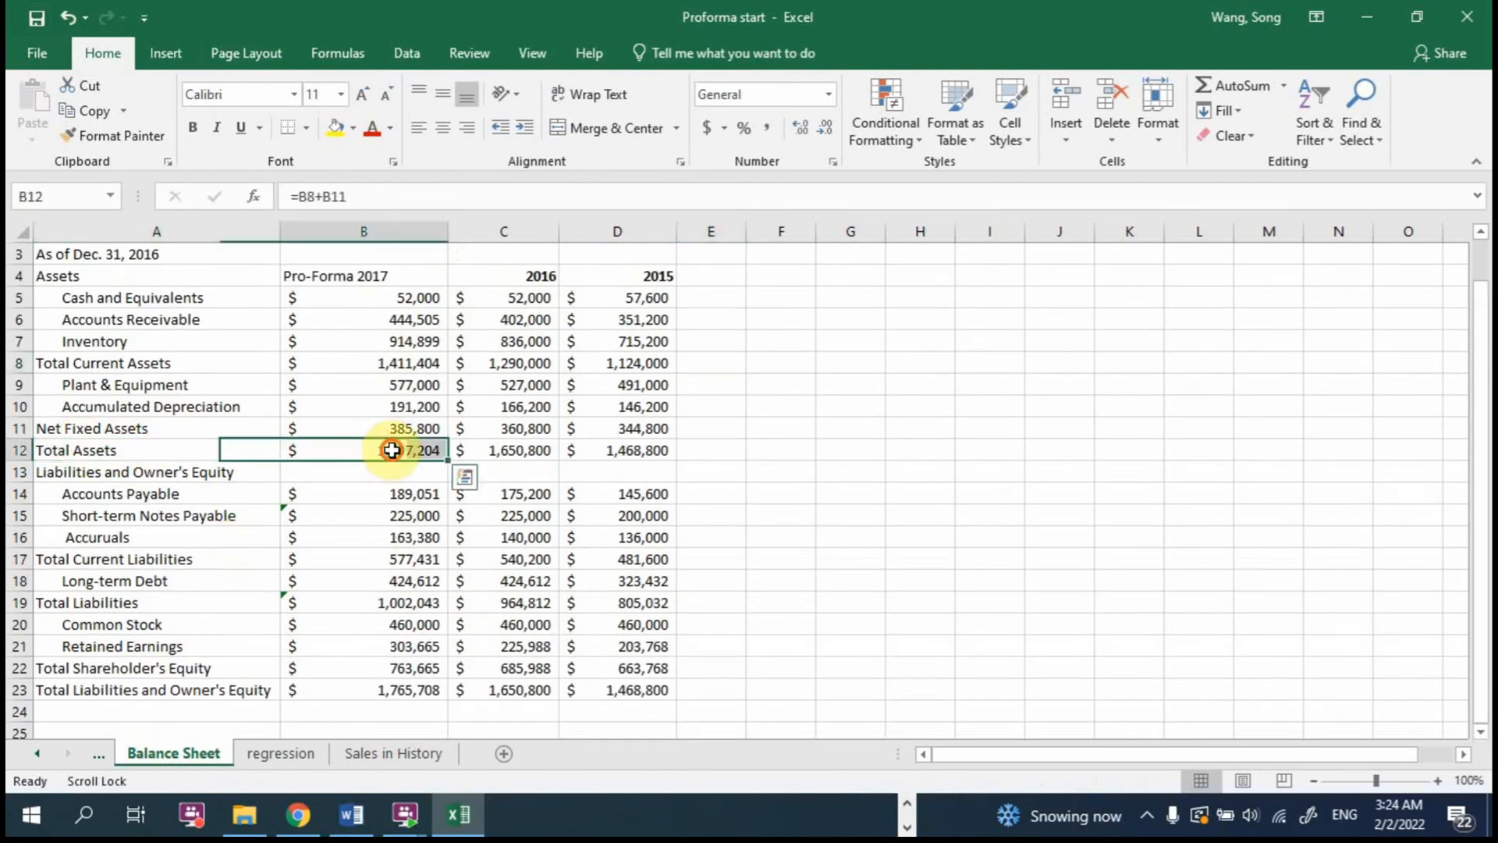
pyautogui.click(332, 128)
pyautogui.click(393, 691)
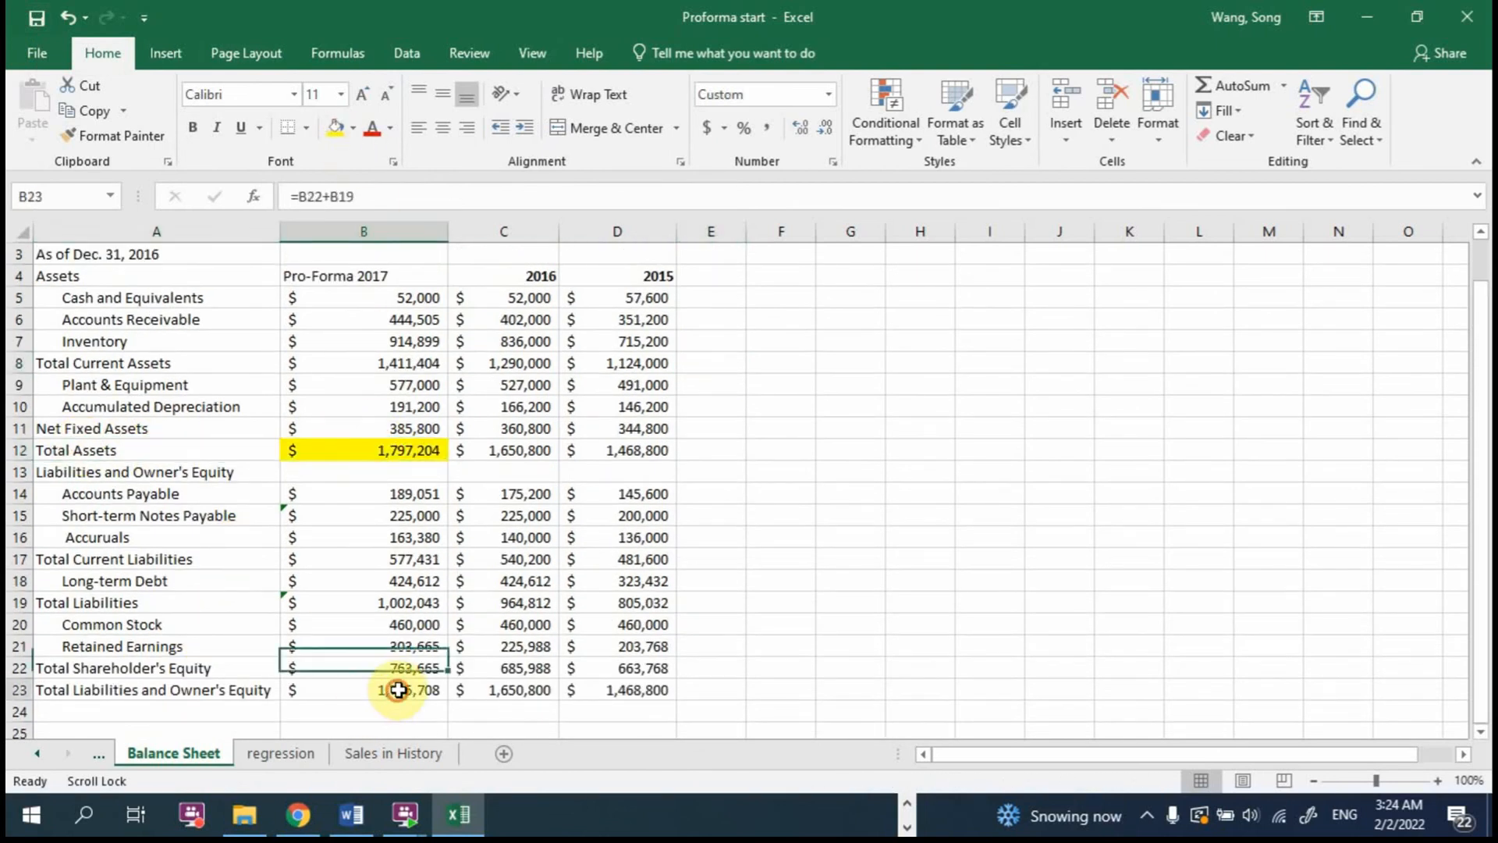
pyautogui.click(333, 127)
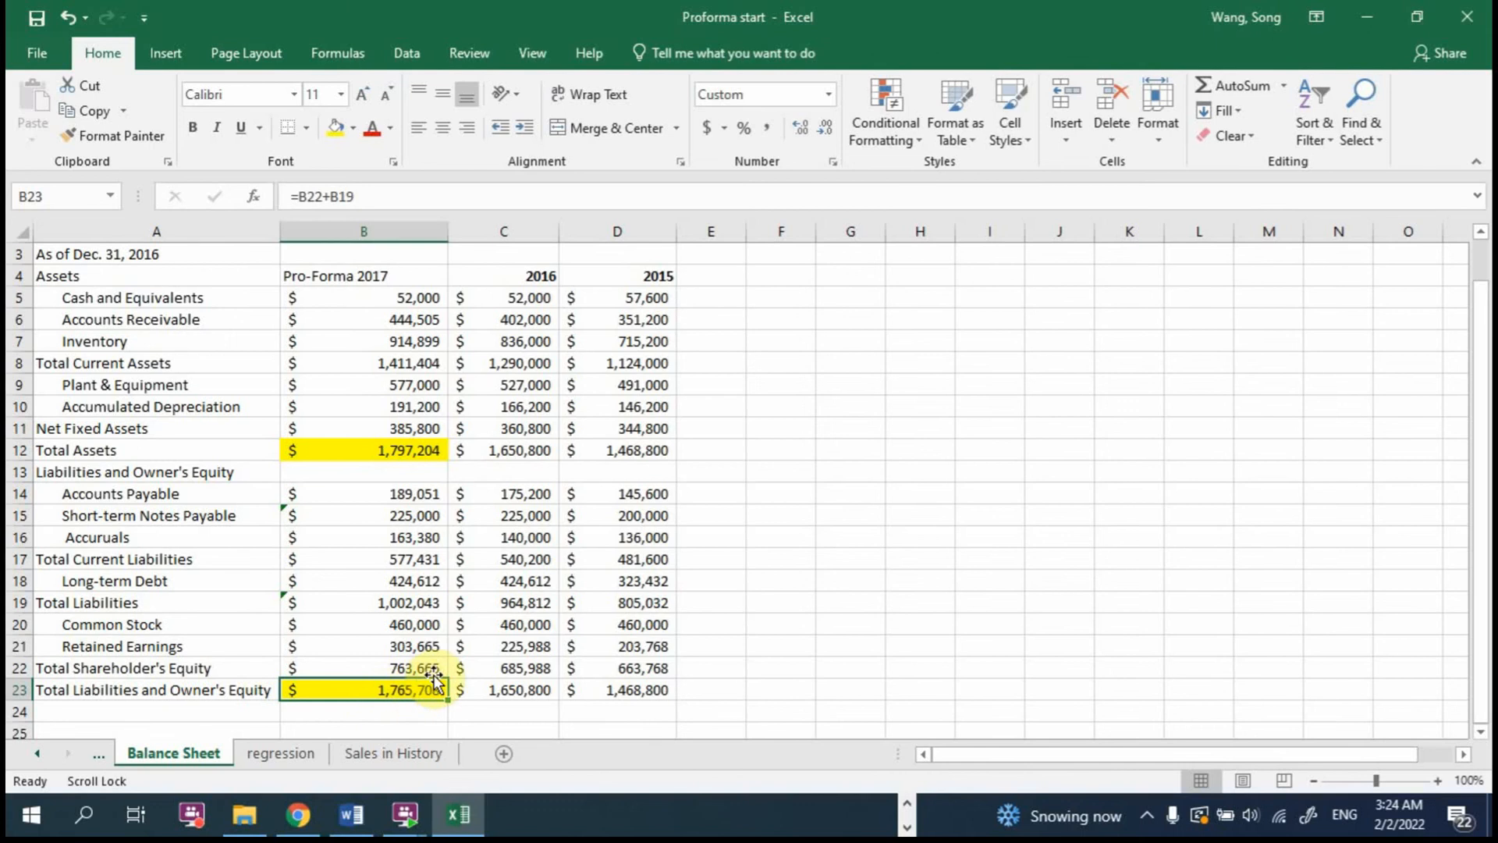
# Step: Calculate the gap between 2017 Total Liabilities and Owner's Equity and Total Assets in B25 with =B23-B12
pyautogui.scroll(-2, 396, 681)
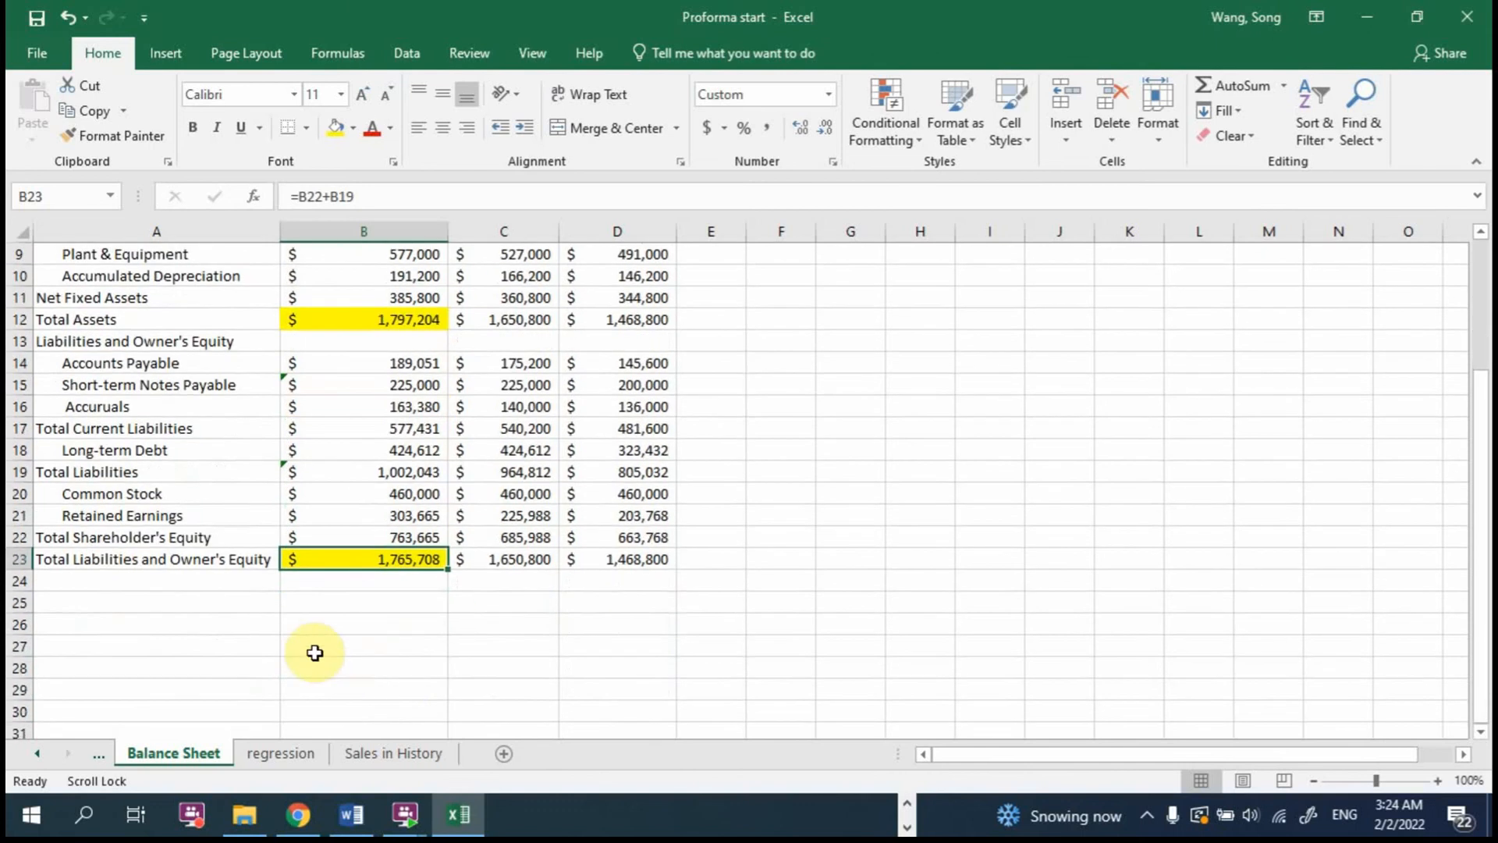
pyautogui.click(180, 604)
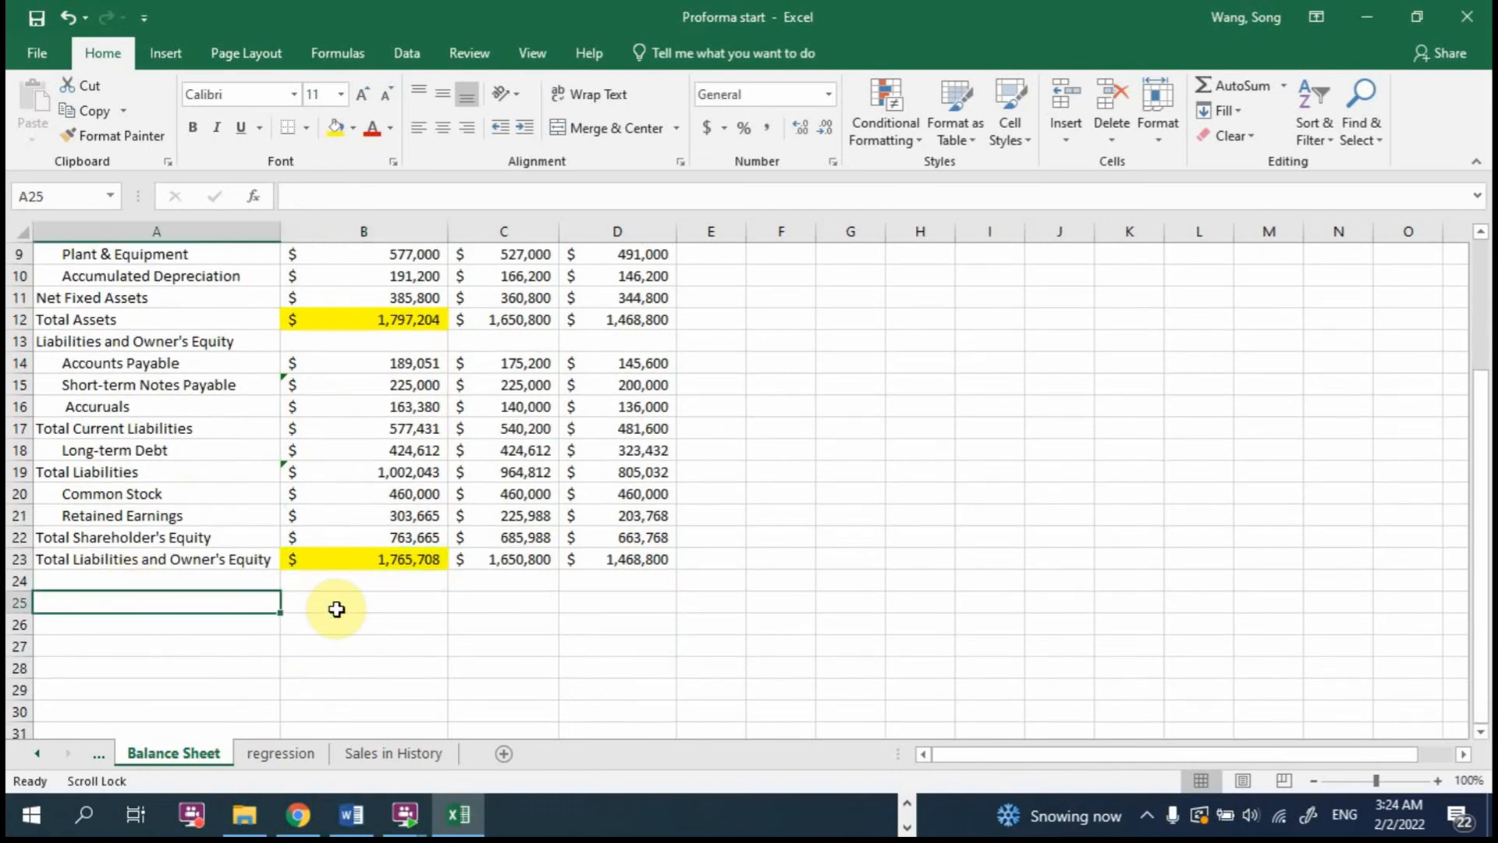
pyautogui.click(336, 608)
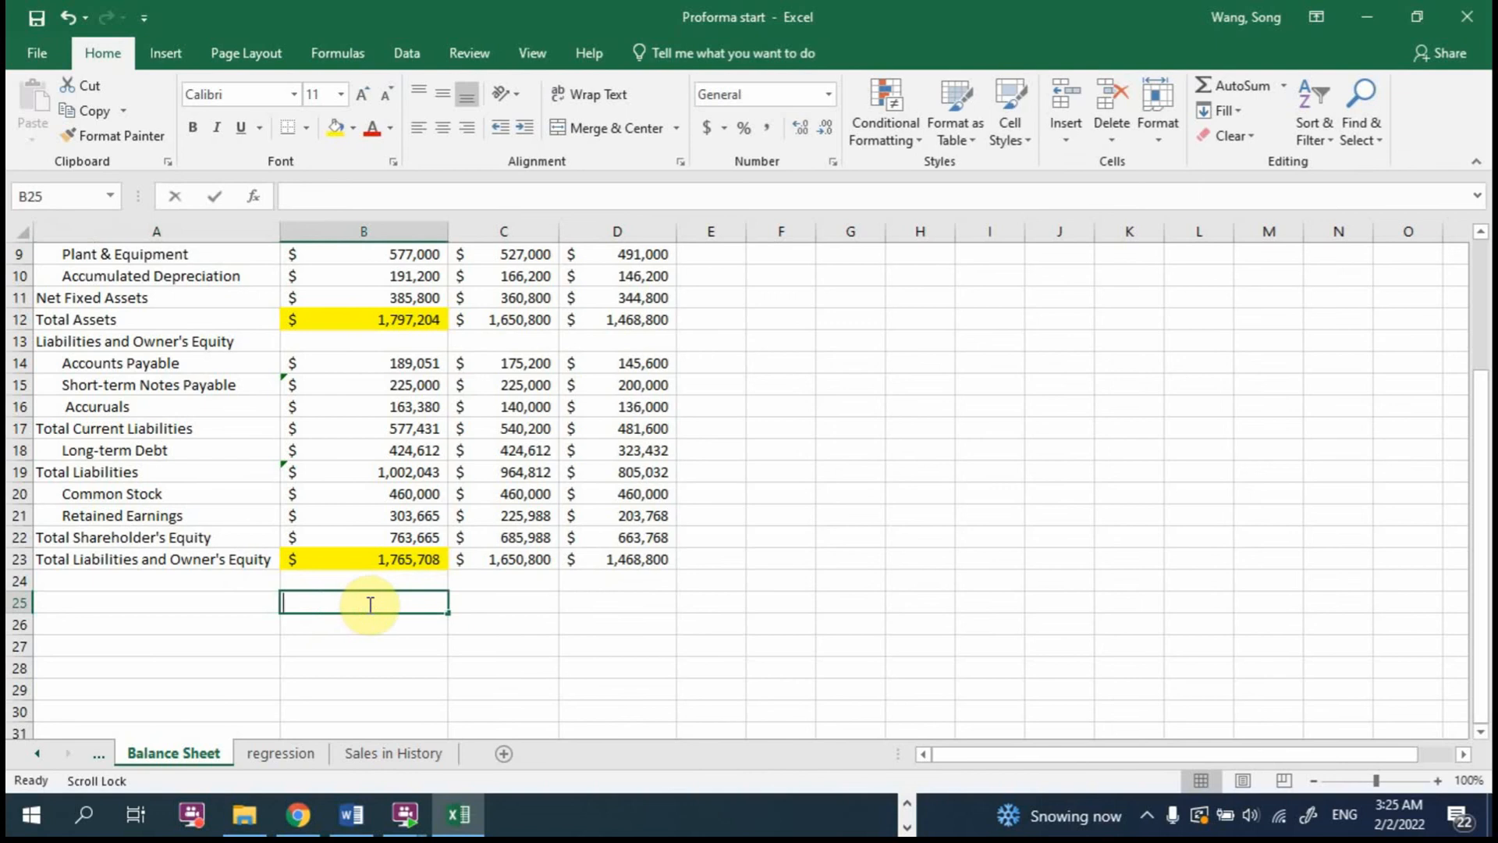
pyautogui.write('=')
pyautogui.click(375, 559)
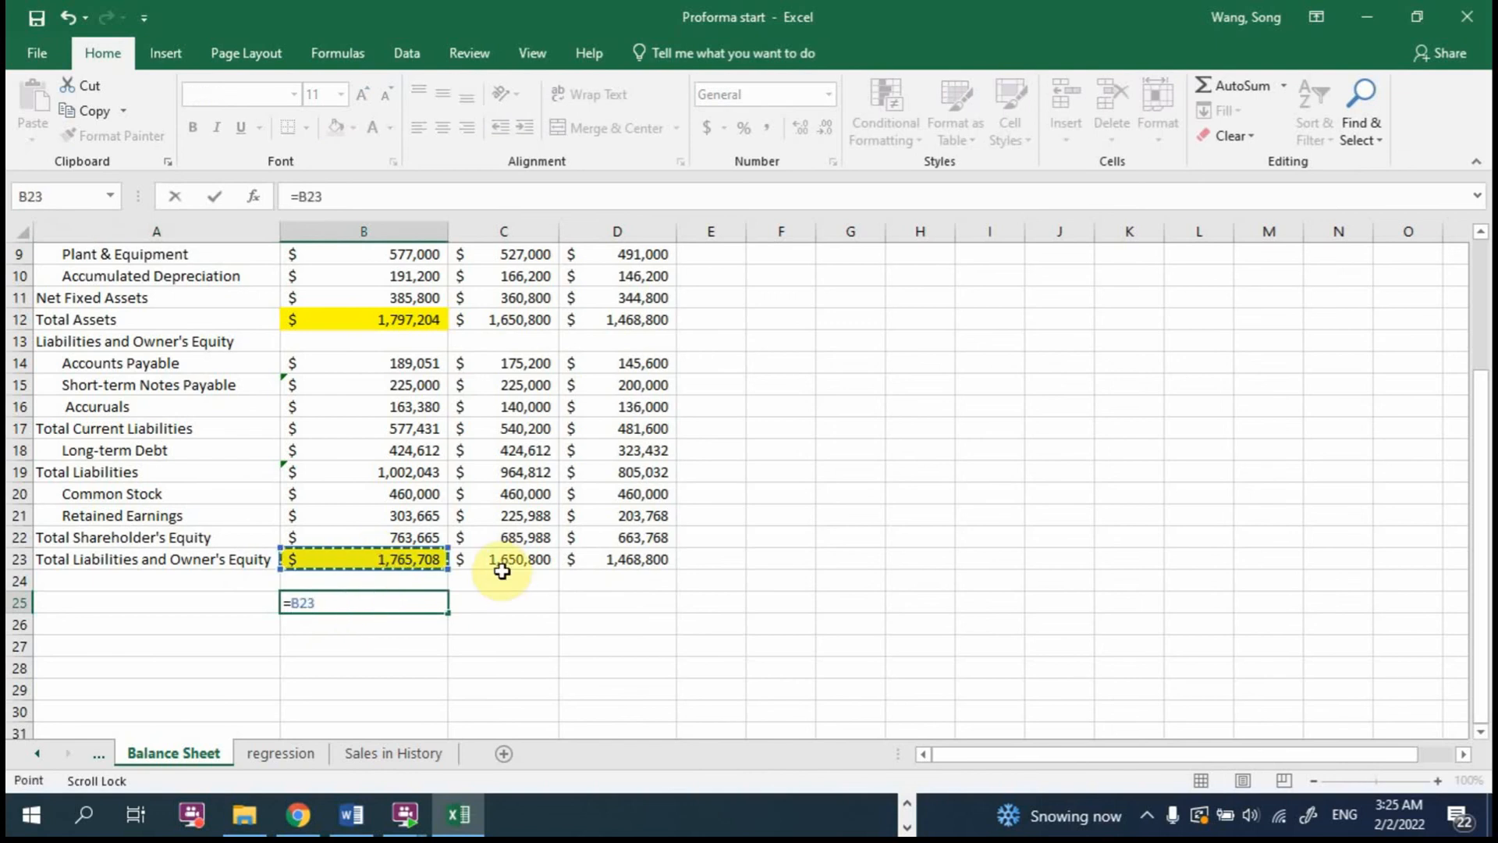
pyautogui.write('-')
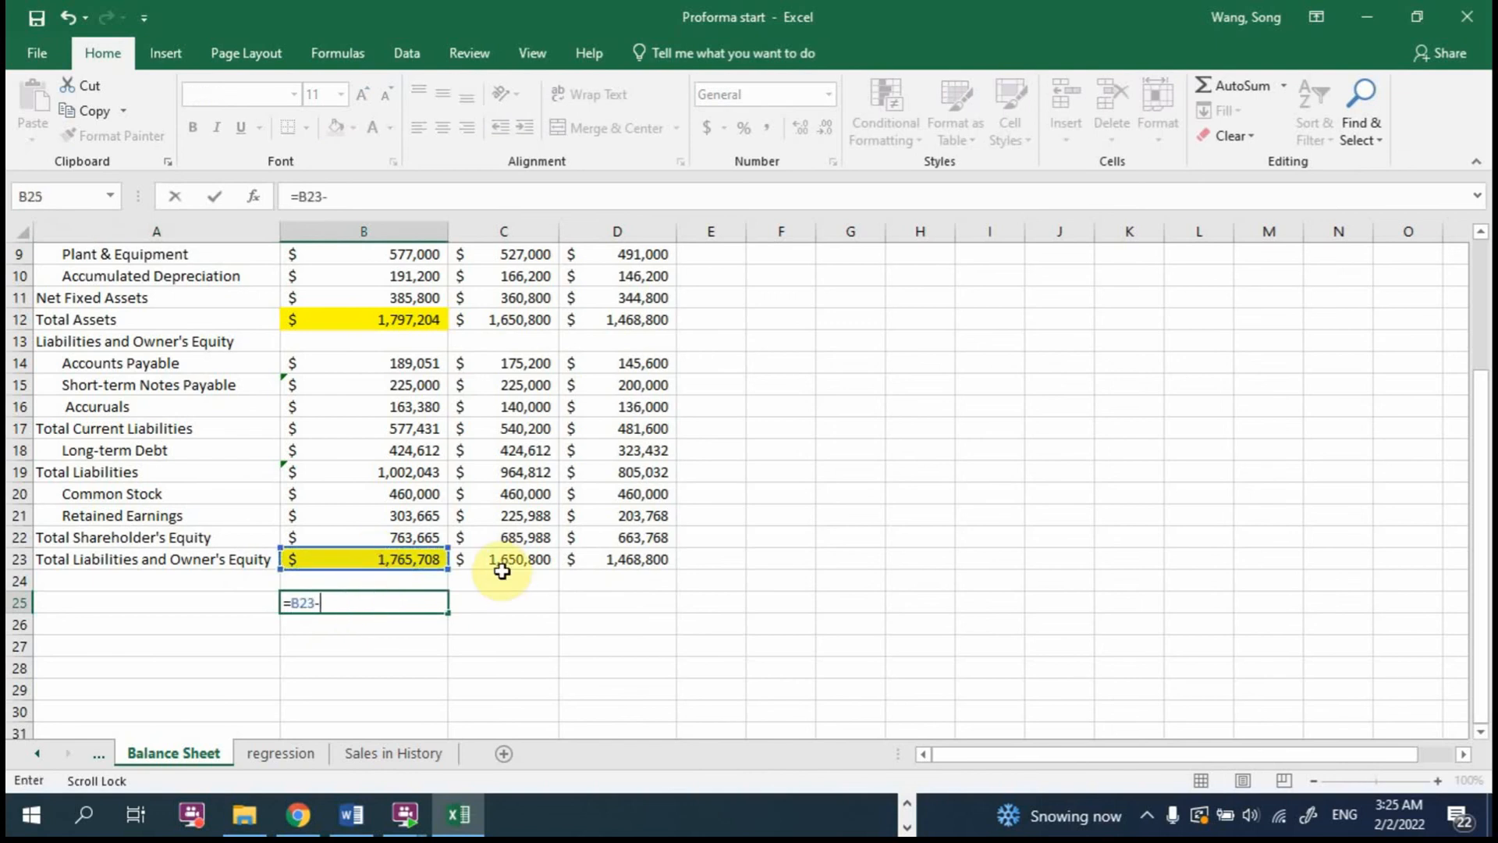
pyautogui.click(397, 316)
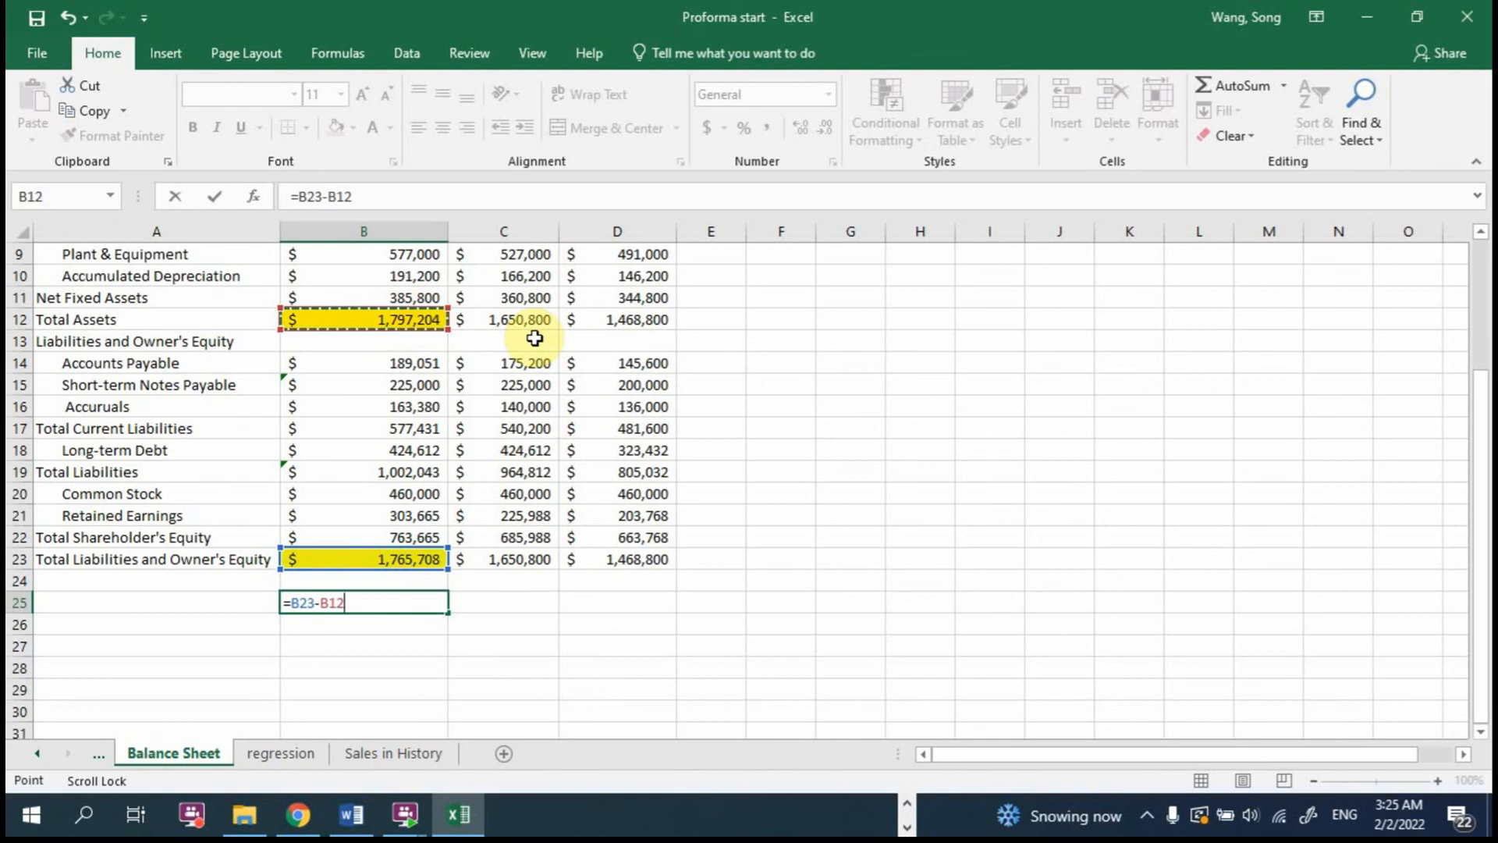
pyautogui.press('Return')
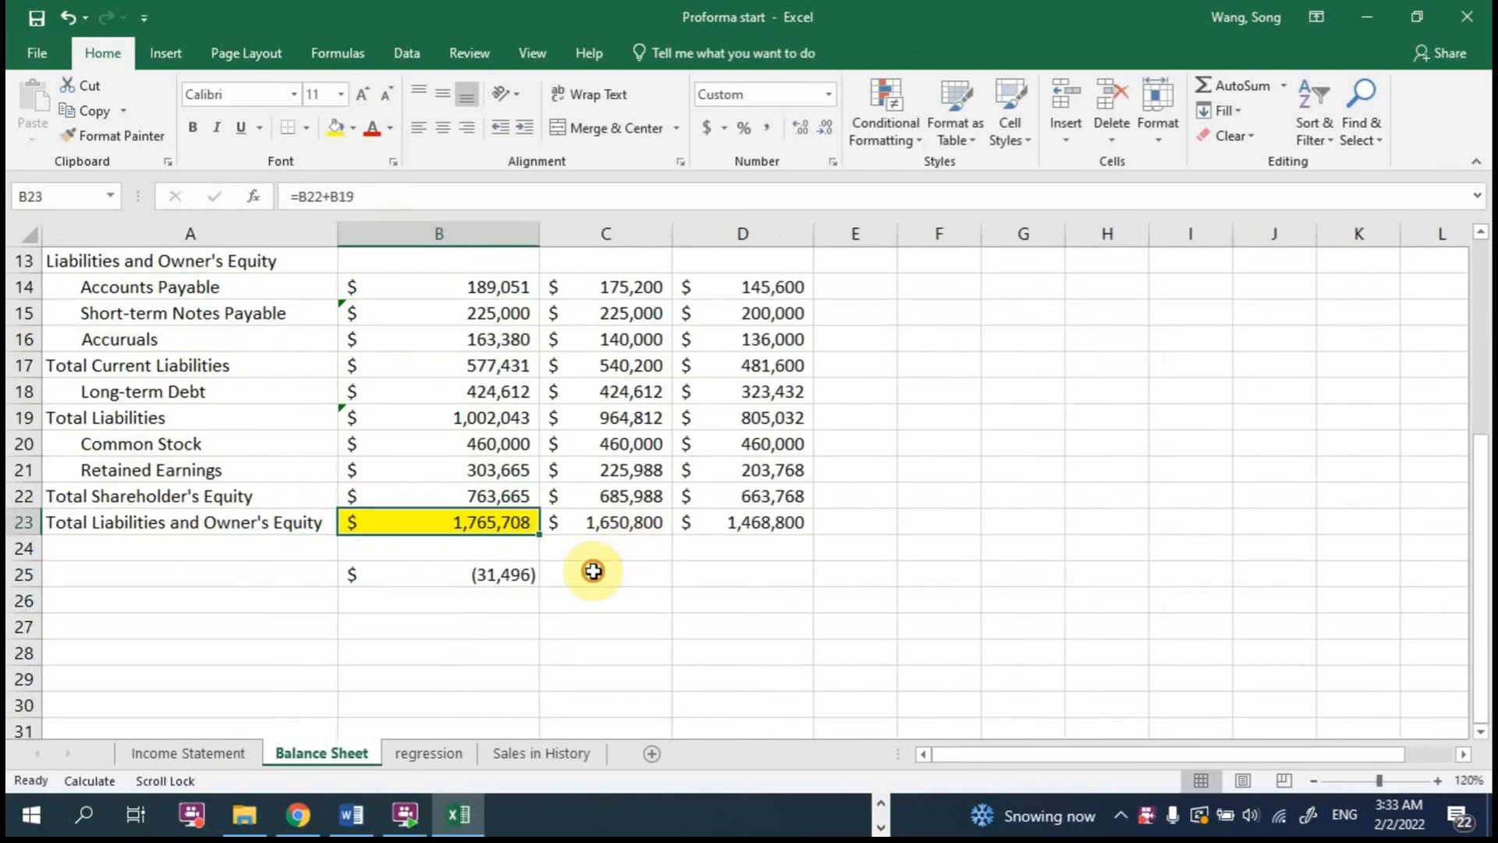
# Step: Label the difference in C25 as "deficit" and compare it with the highlighted 2017 totals
pyautogui.click(611, 572)
pyautogui.write('def')
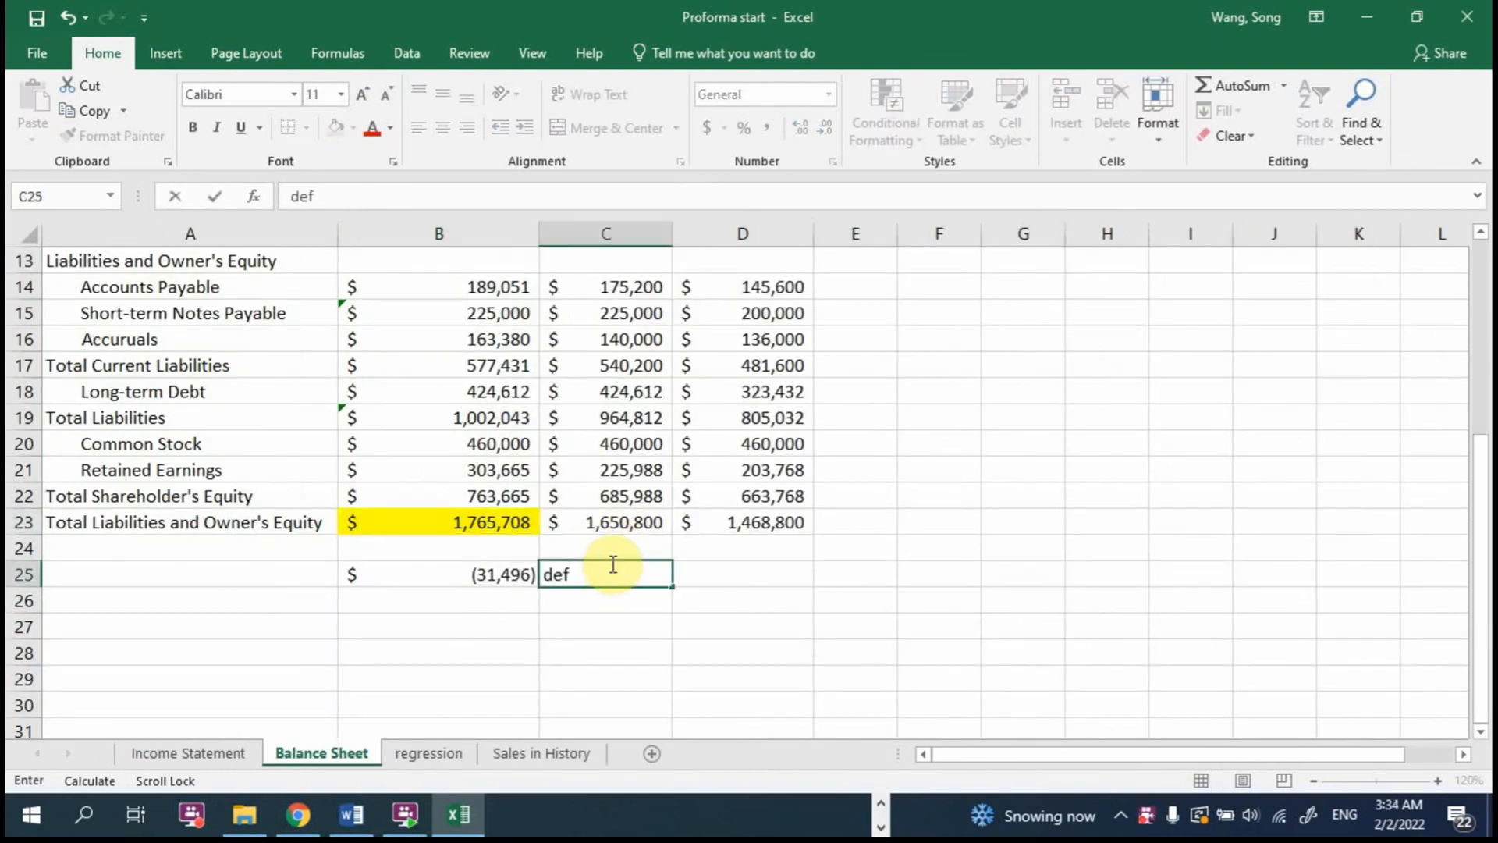
pyautogui.write('icit')
pyautogui.press('Return')
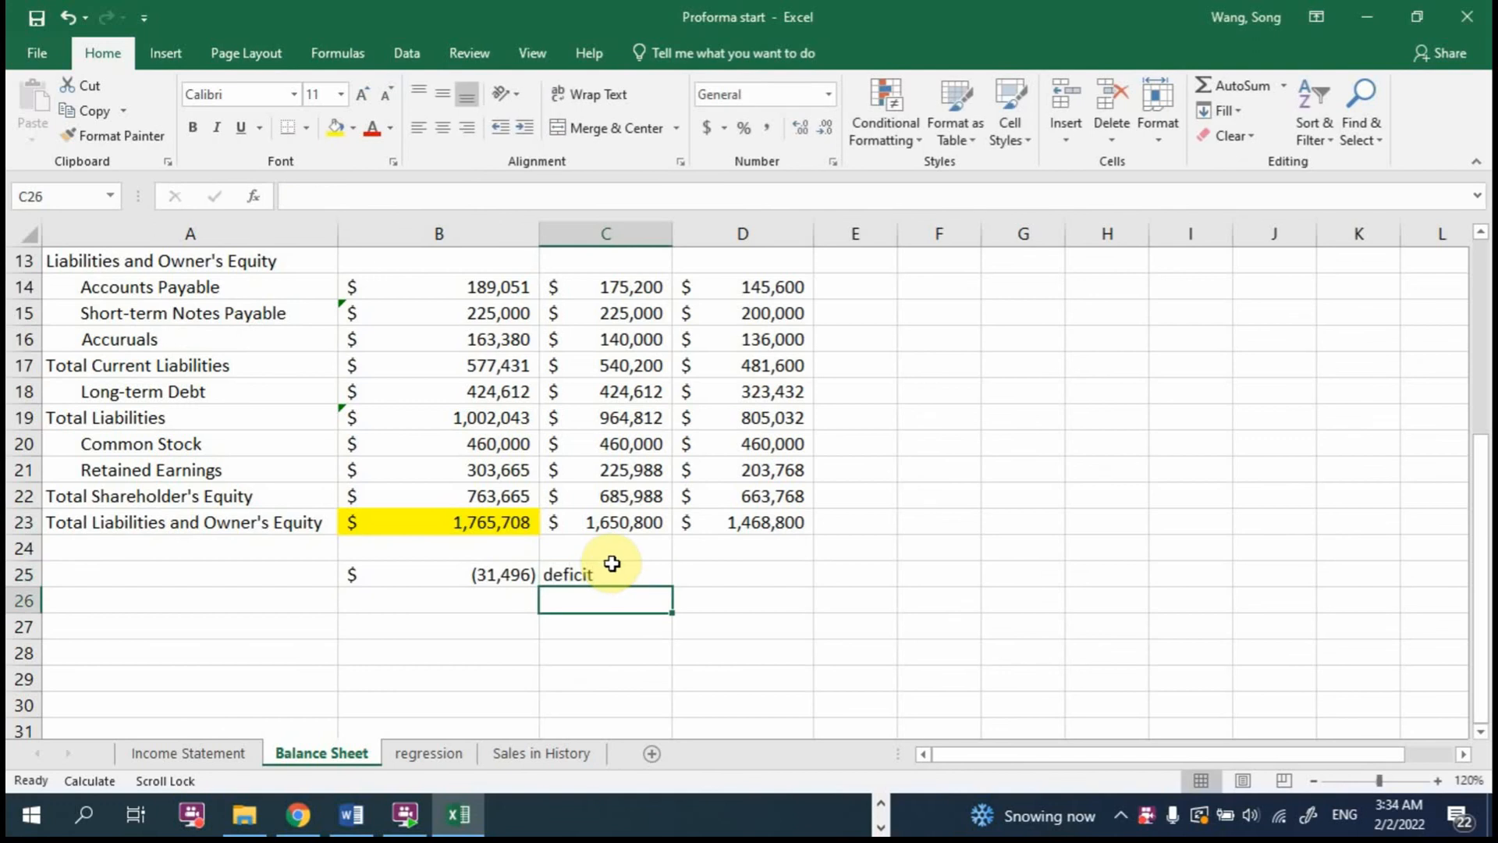
pyautogui.scroll(2, 611, 563)
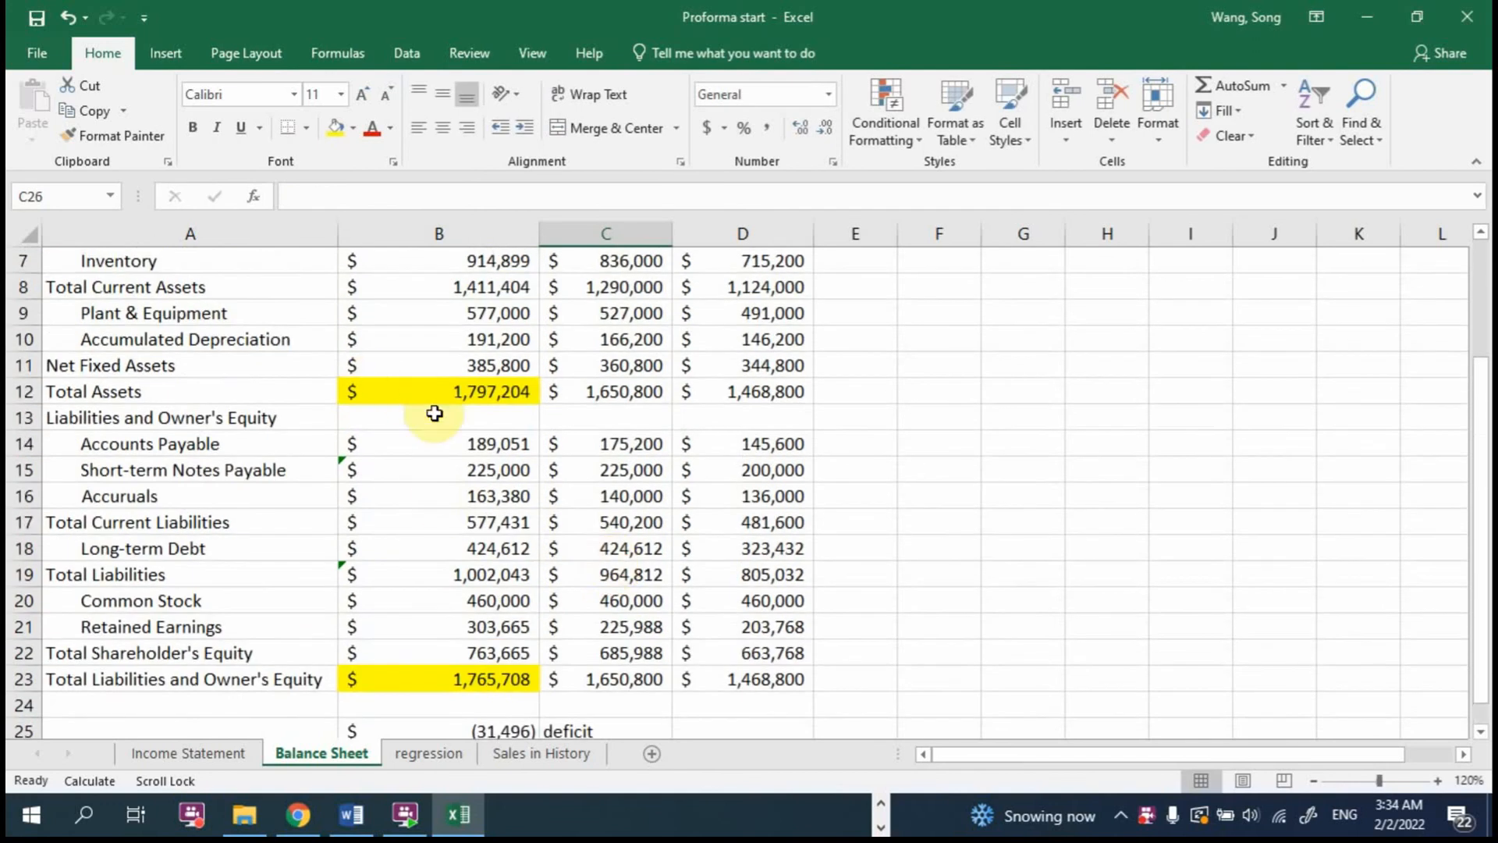
pyautogui.click(487, 388)
pyautogui.scroll(-2, 496, 491)
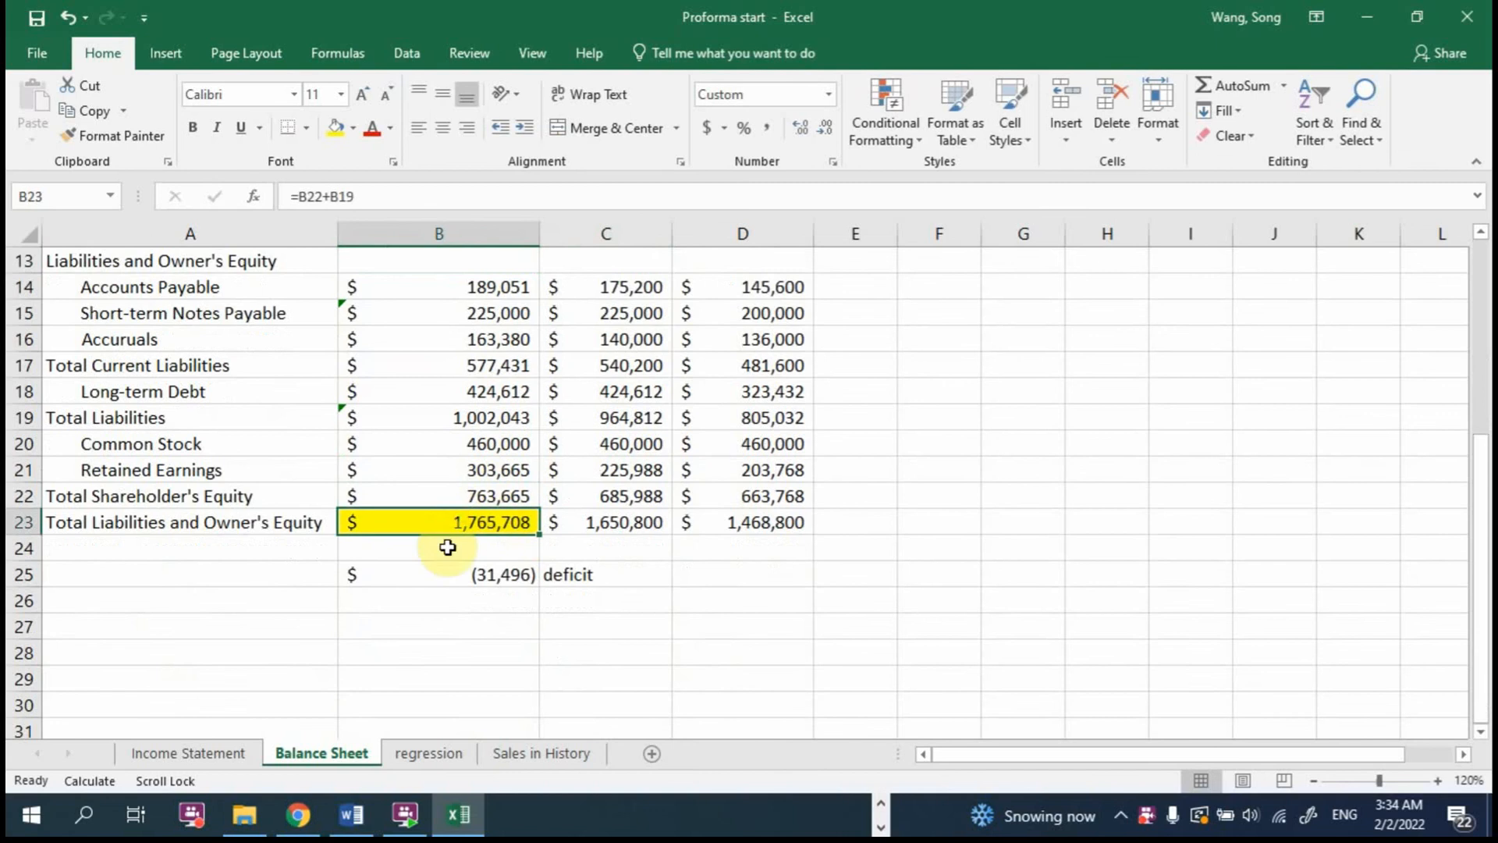
# Step: Replace the label in C25 with "surplus"
pyautogui.click(620, 567)
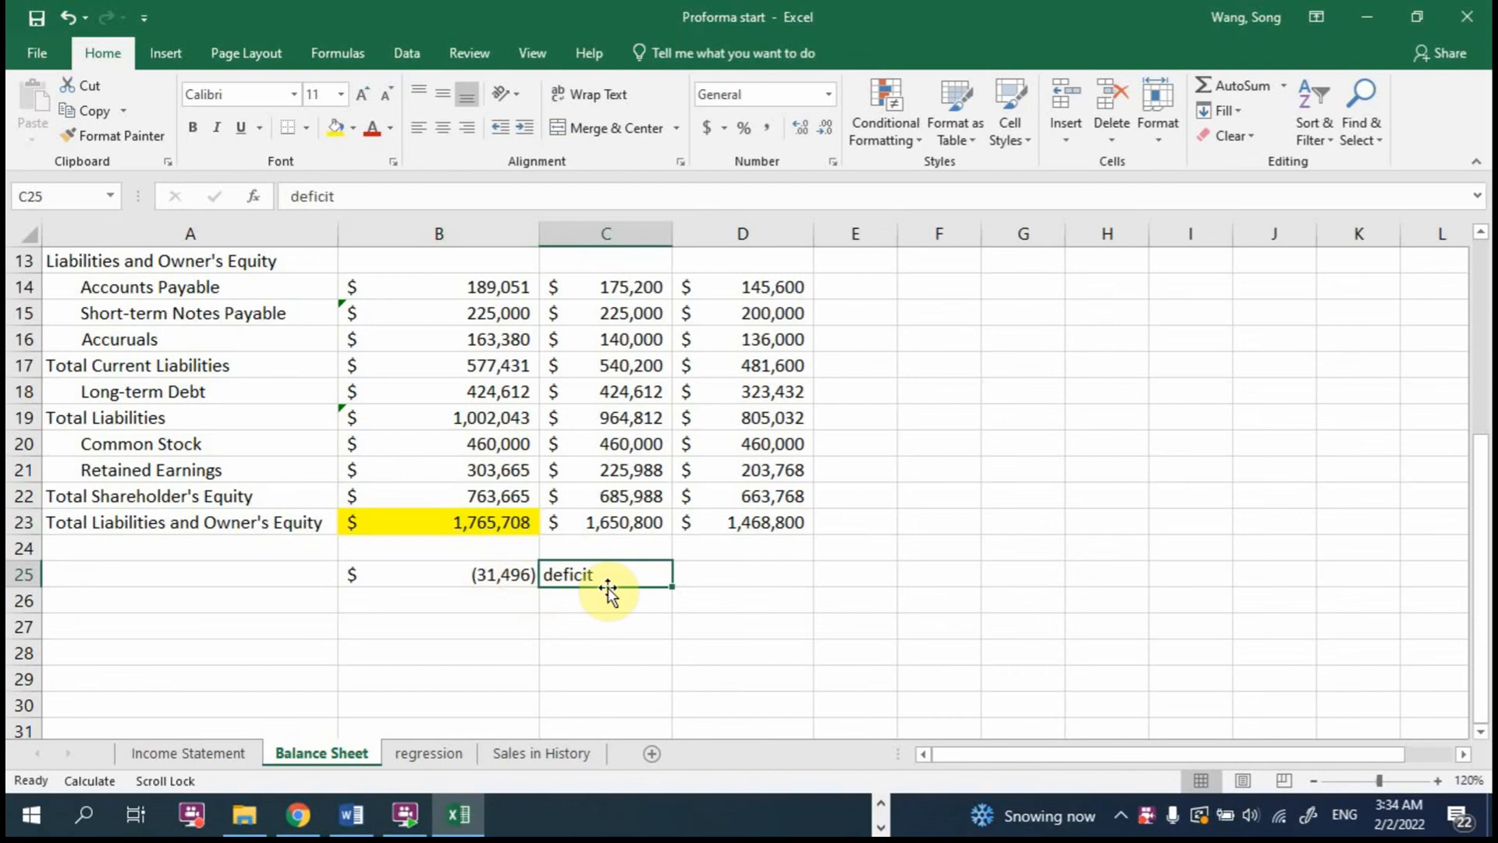
pyautogui.write('surplus')
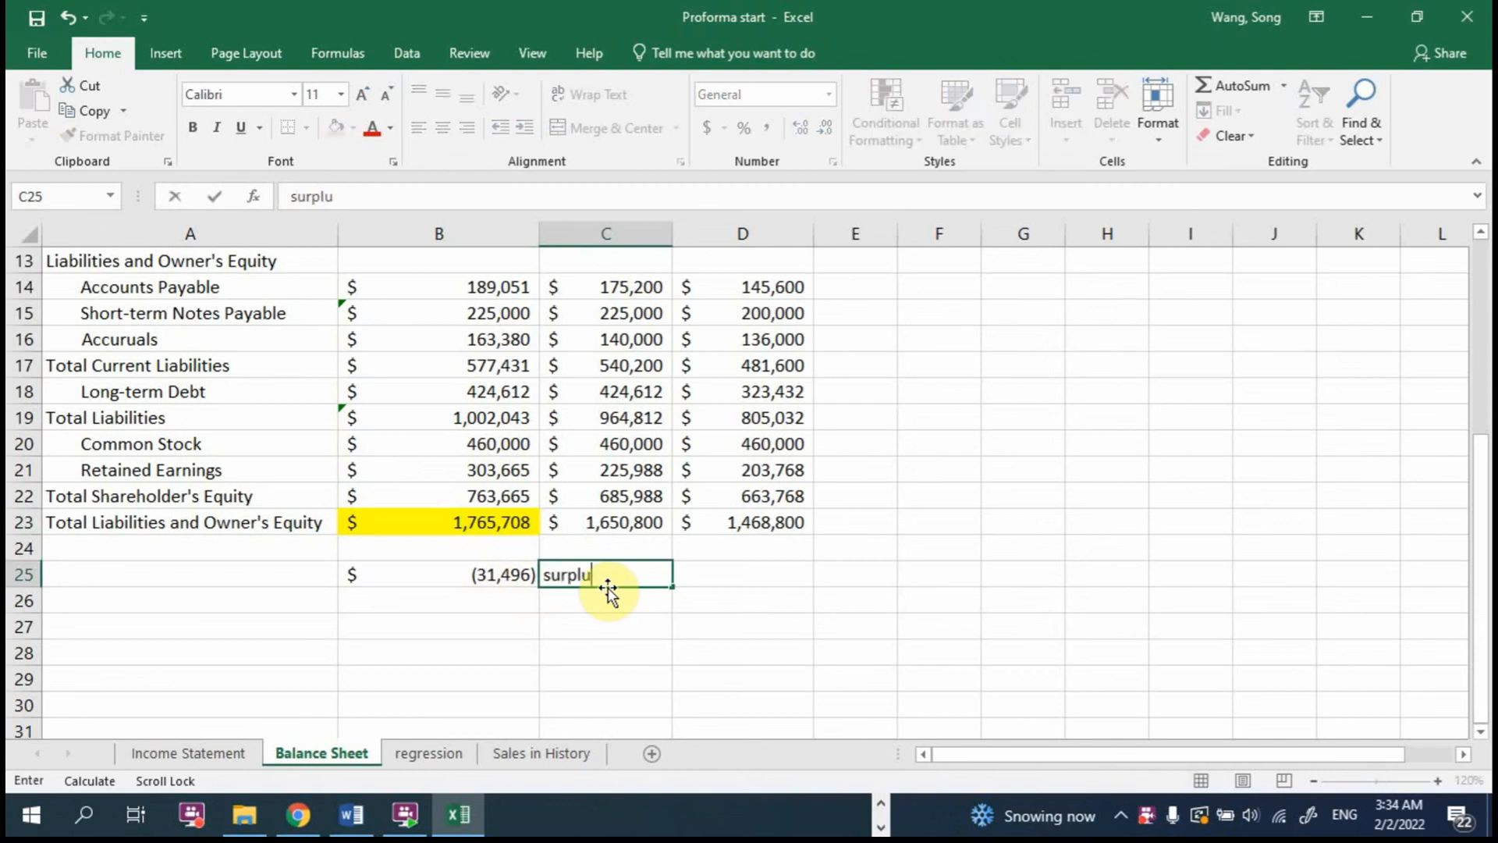
pyautogui.press('Return')
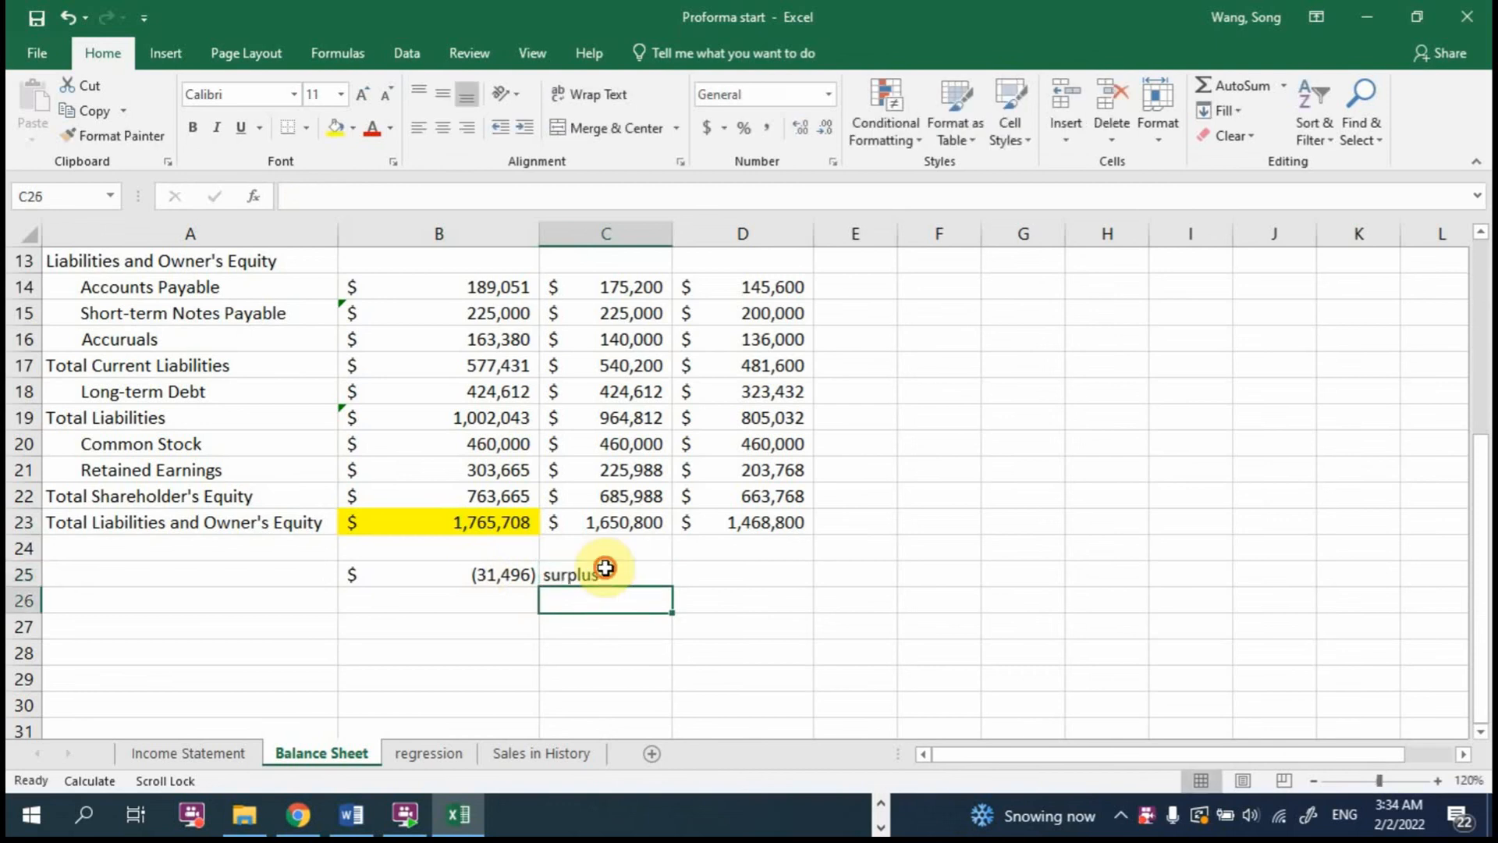
# Step: Change the label in C25 to "Balanced"
pyautogui.click(603, 566)
pyautogui.write('Bal')
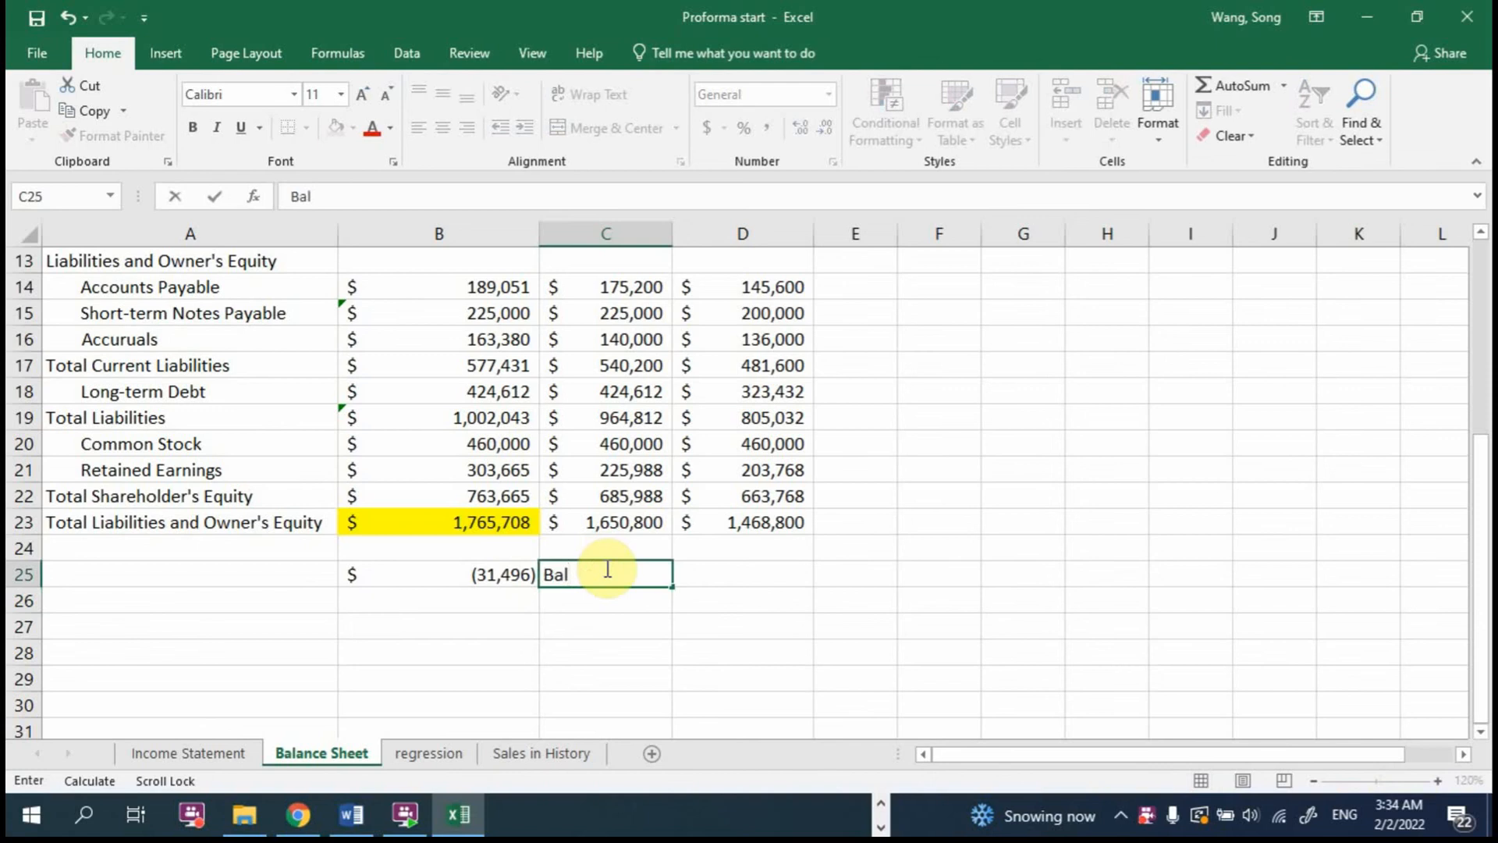
pyautogui.write('anced')
pyautogui.press('Return')
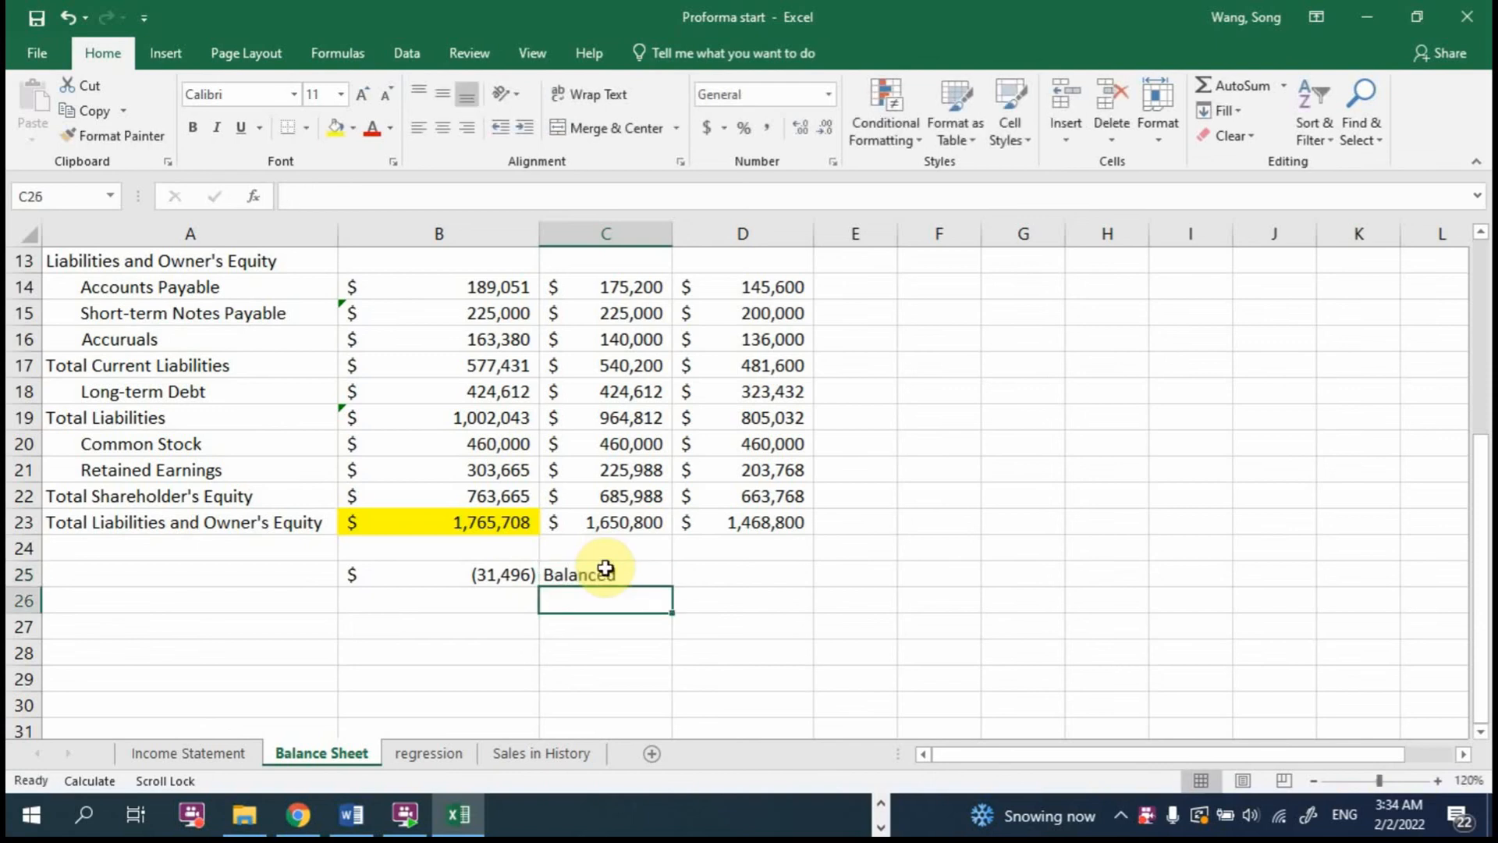
# Step: Clear C25 and begin an IF formula there that returns "Deficit" when B25<0
pyautogui.click(605, 567)
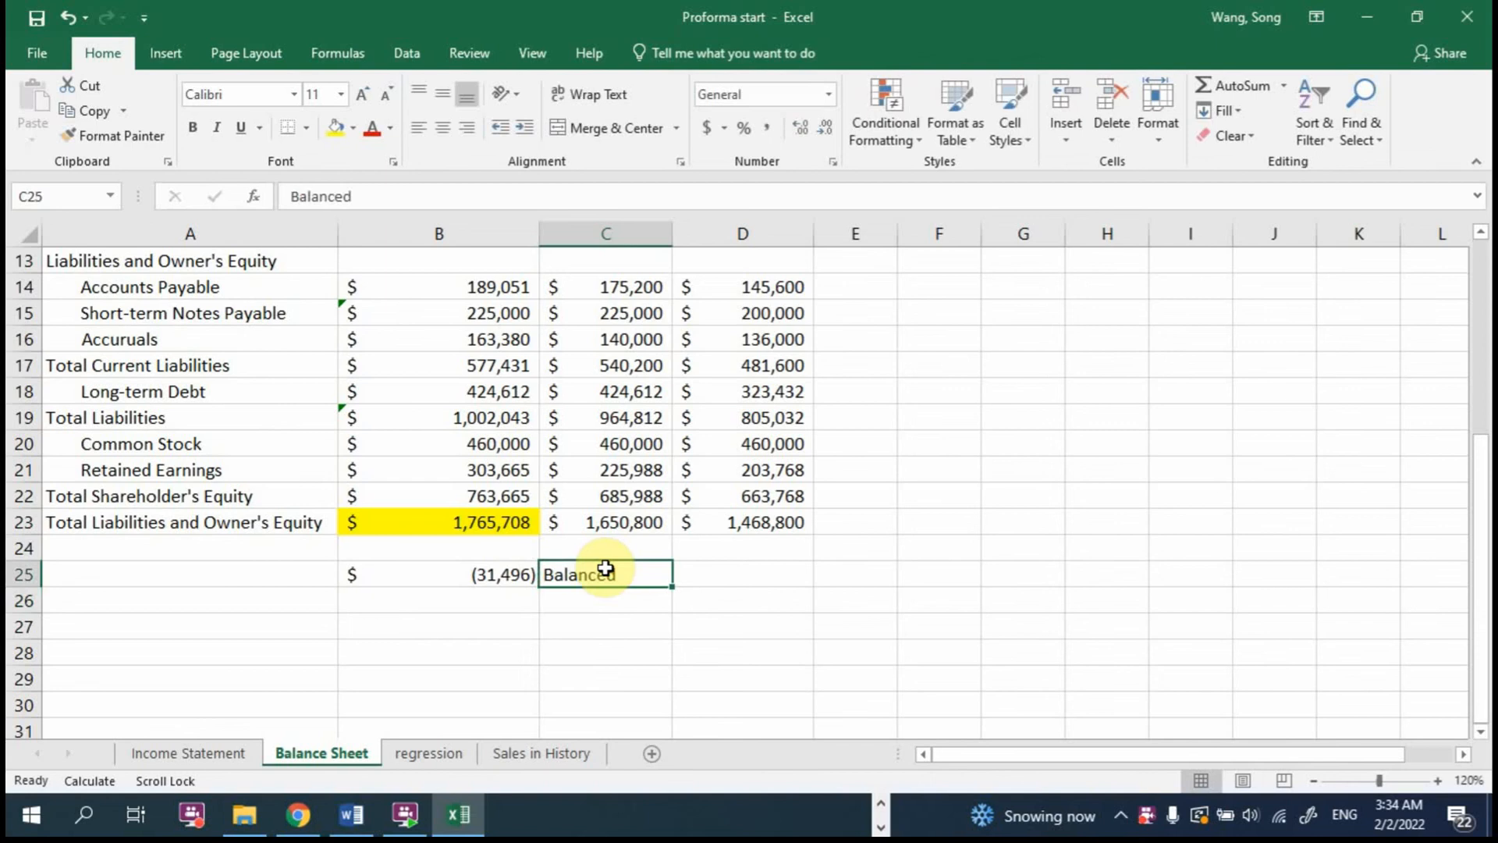
pyautogui.press('Delete')
pyautogui.write('=')
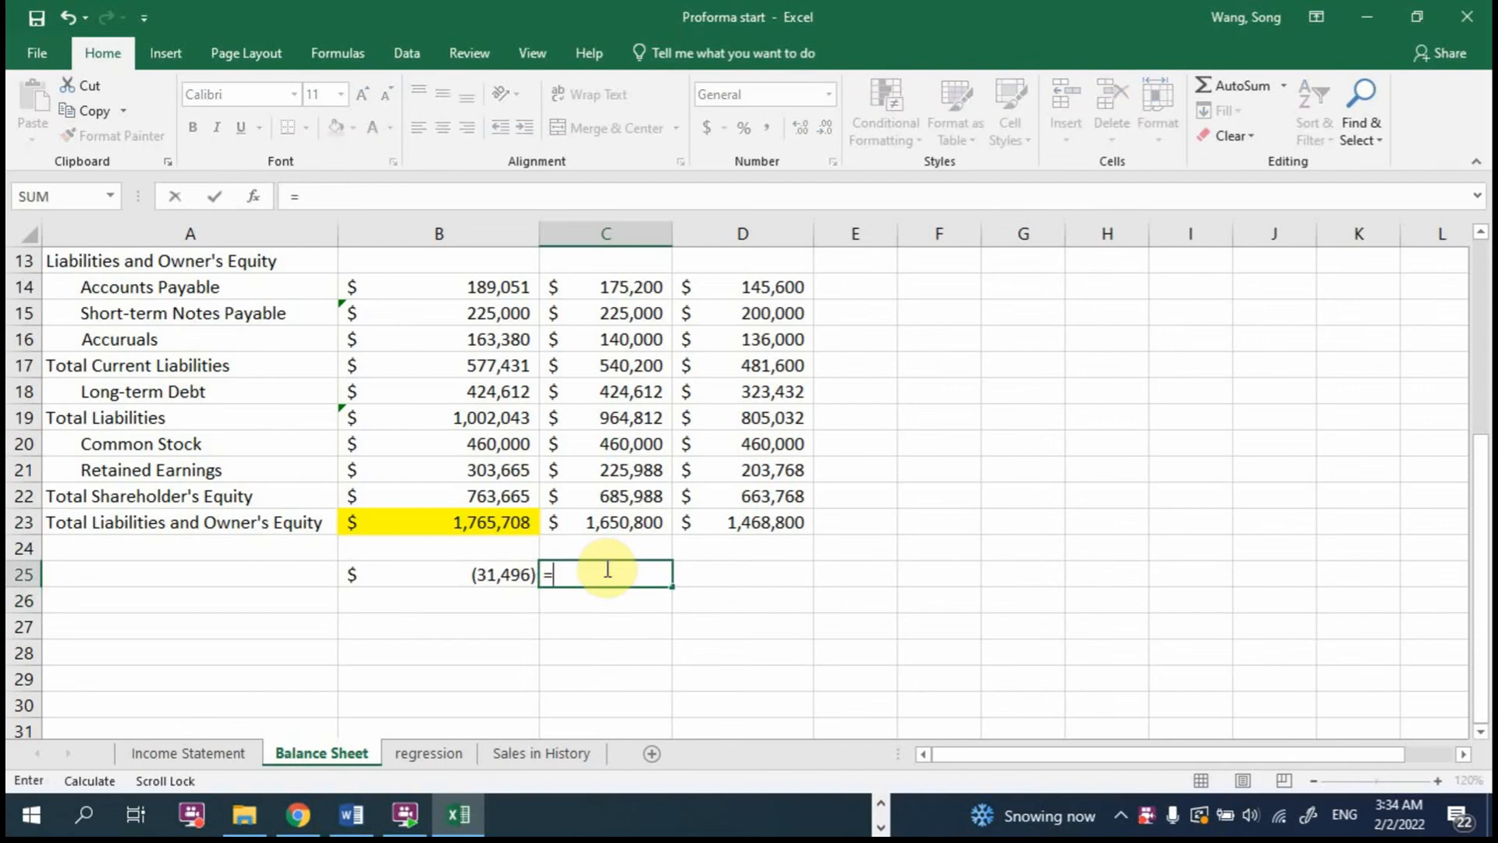
pyautogui.write('if(')
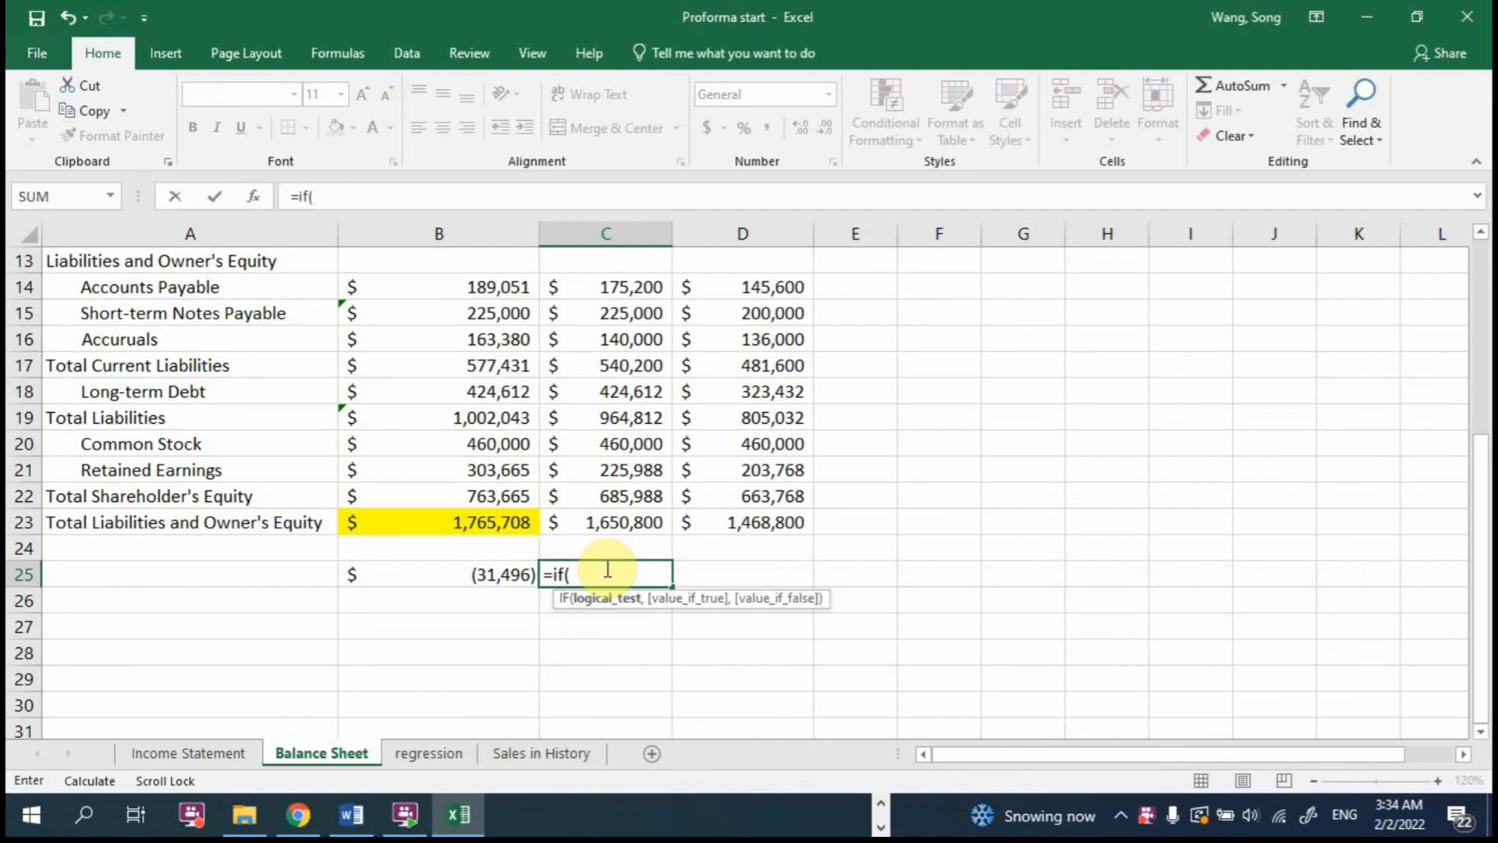
pyautogui.click(506, 575)
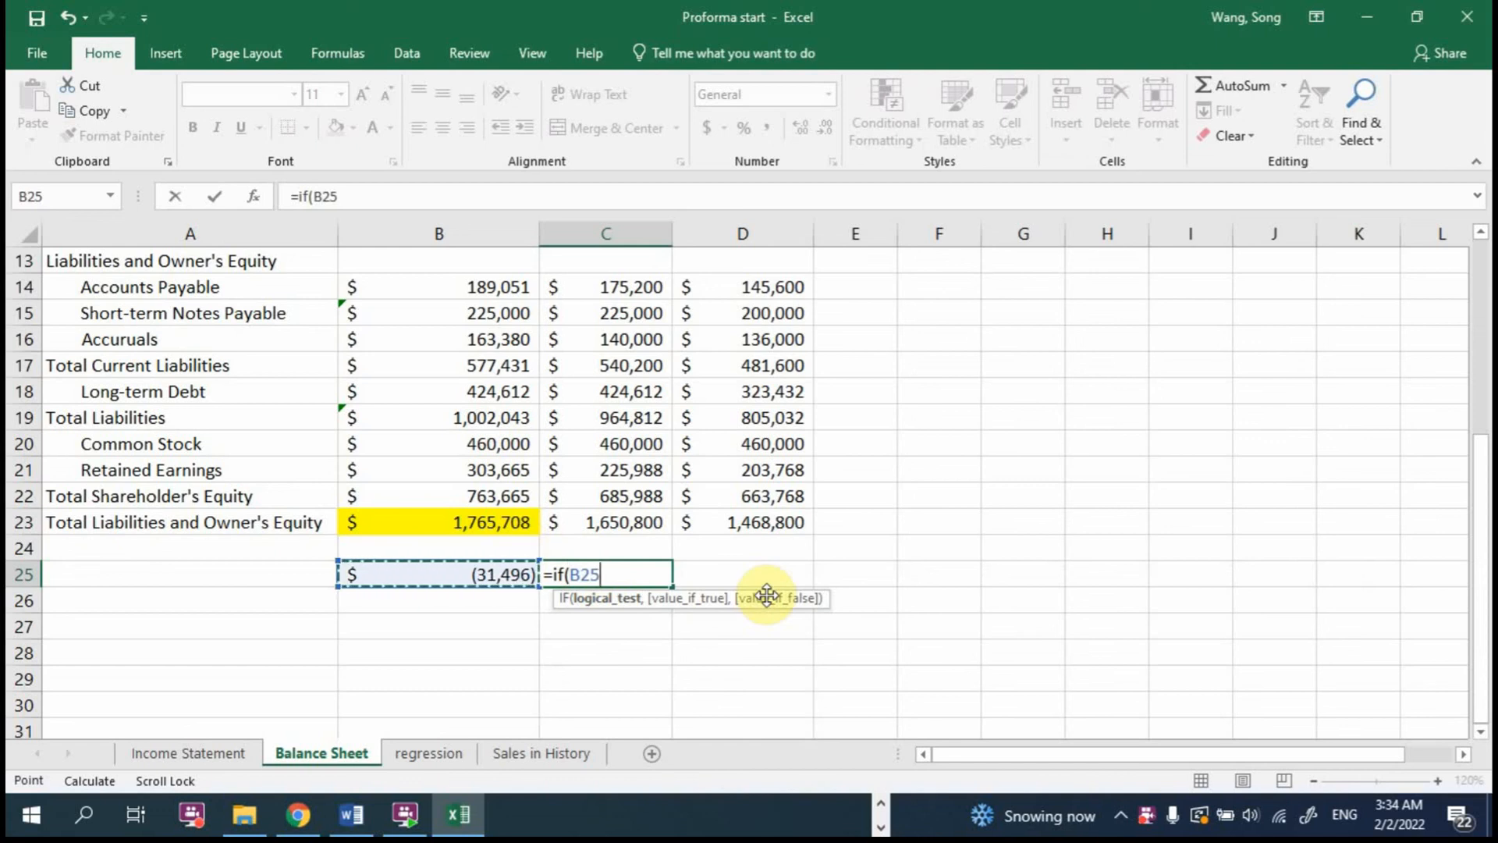
pyautogui.write('<0,')
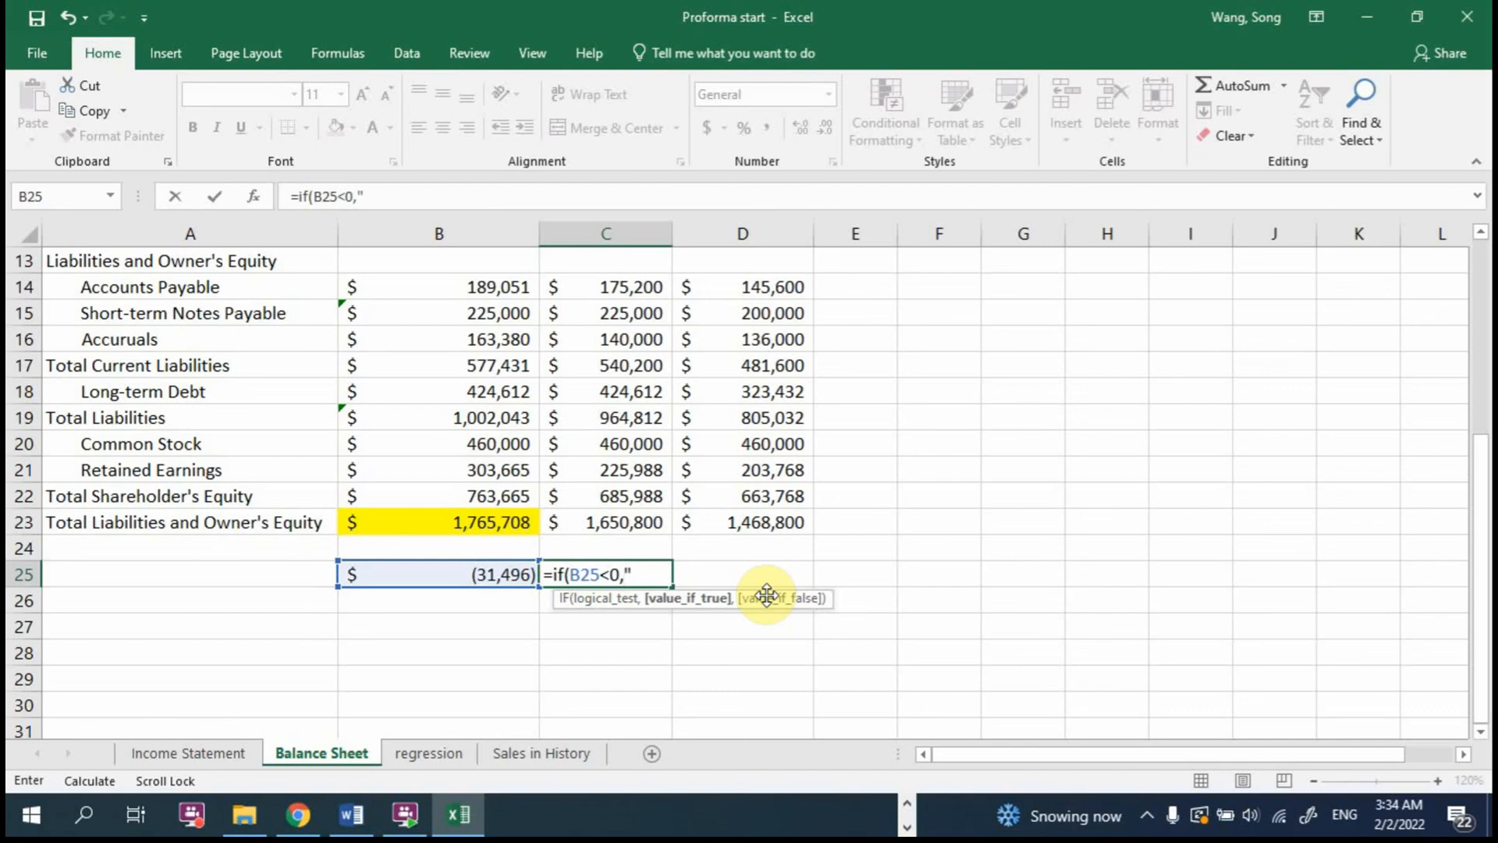
pyautogui.write('"Deficit')
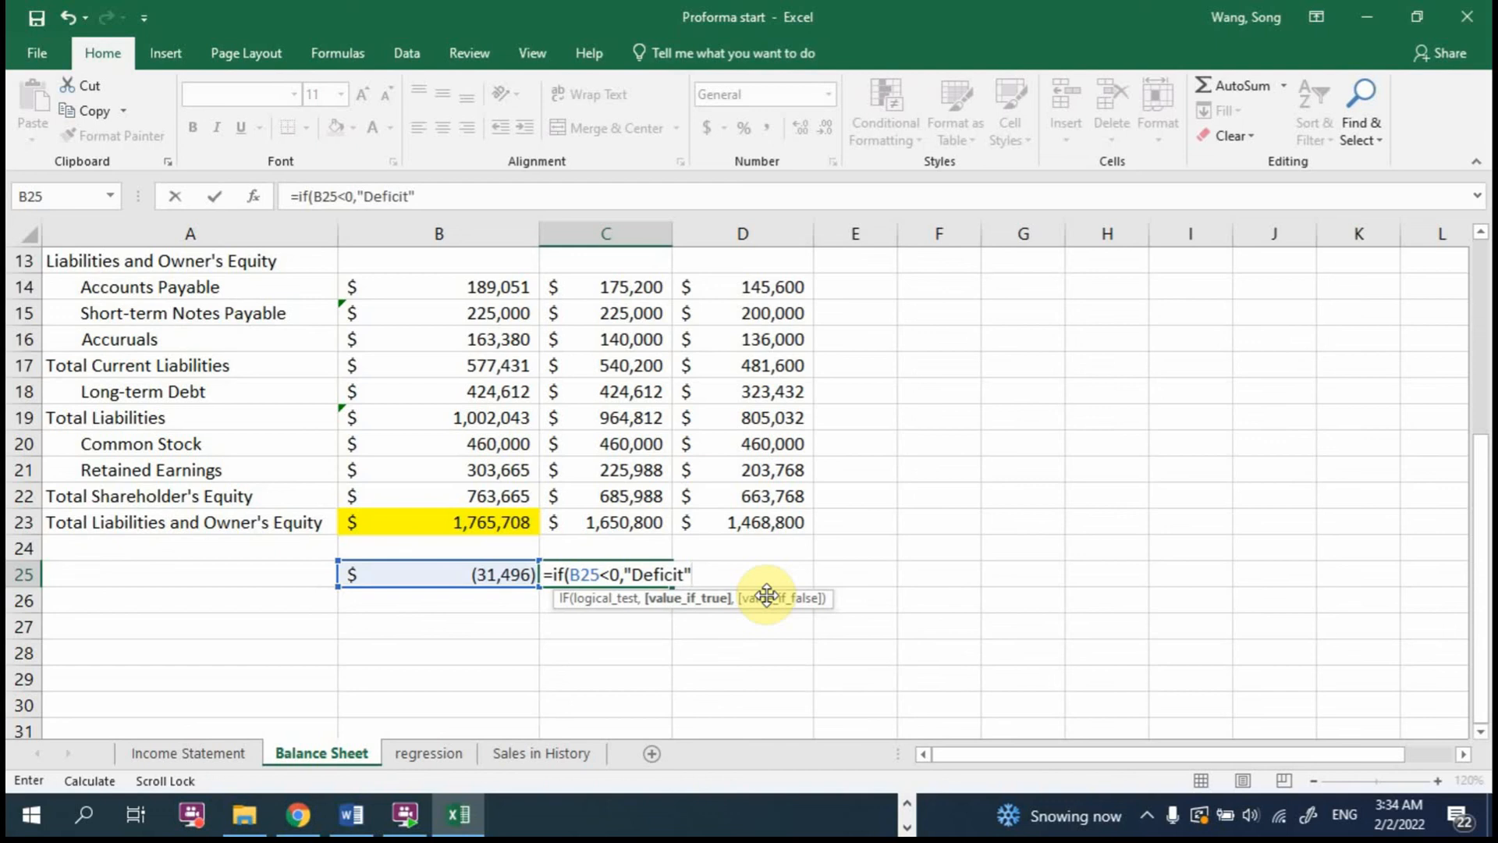
pyautogui.write('",')
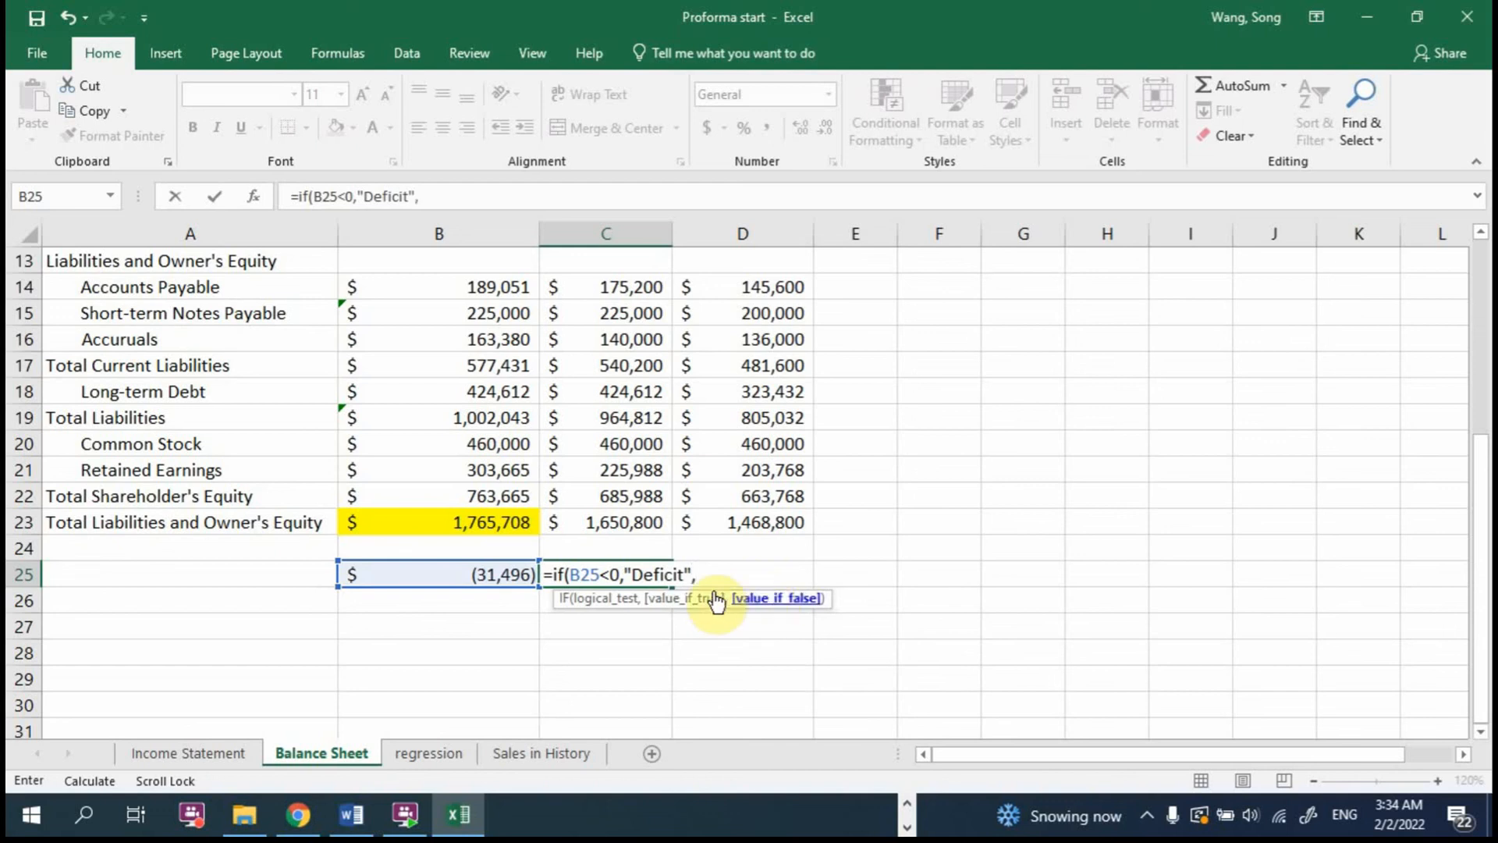
# Step: Complete the C25 formula with a nested IF that returns "Surplus" when B25>0 and "Balanced" otherwise
pyautogui.moveTo(570, 575); pyautogui.dragTo(623, 574)
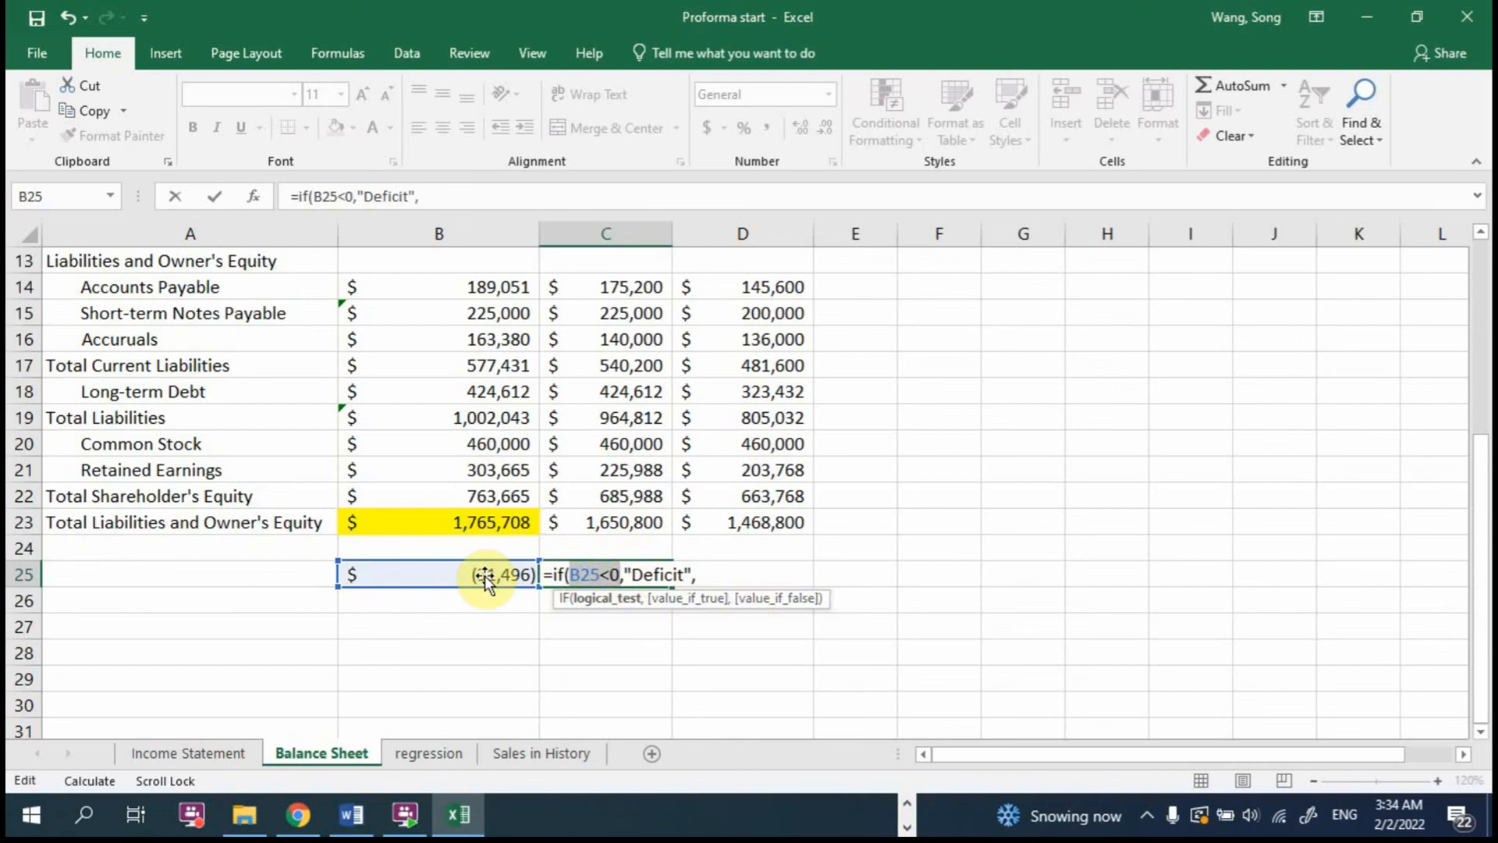
pyautogui.click(700, 574)
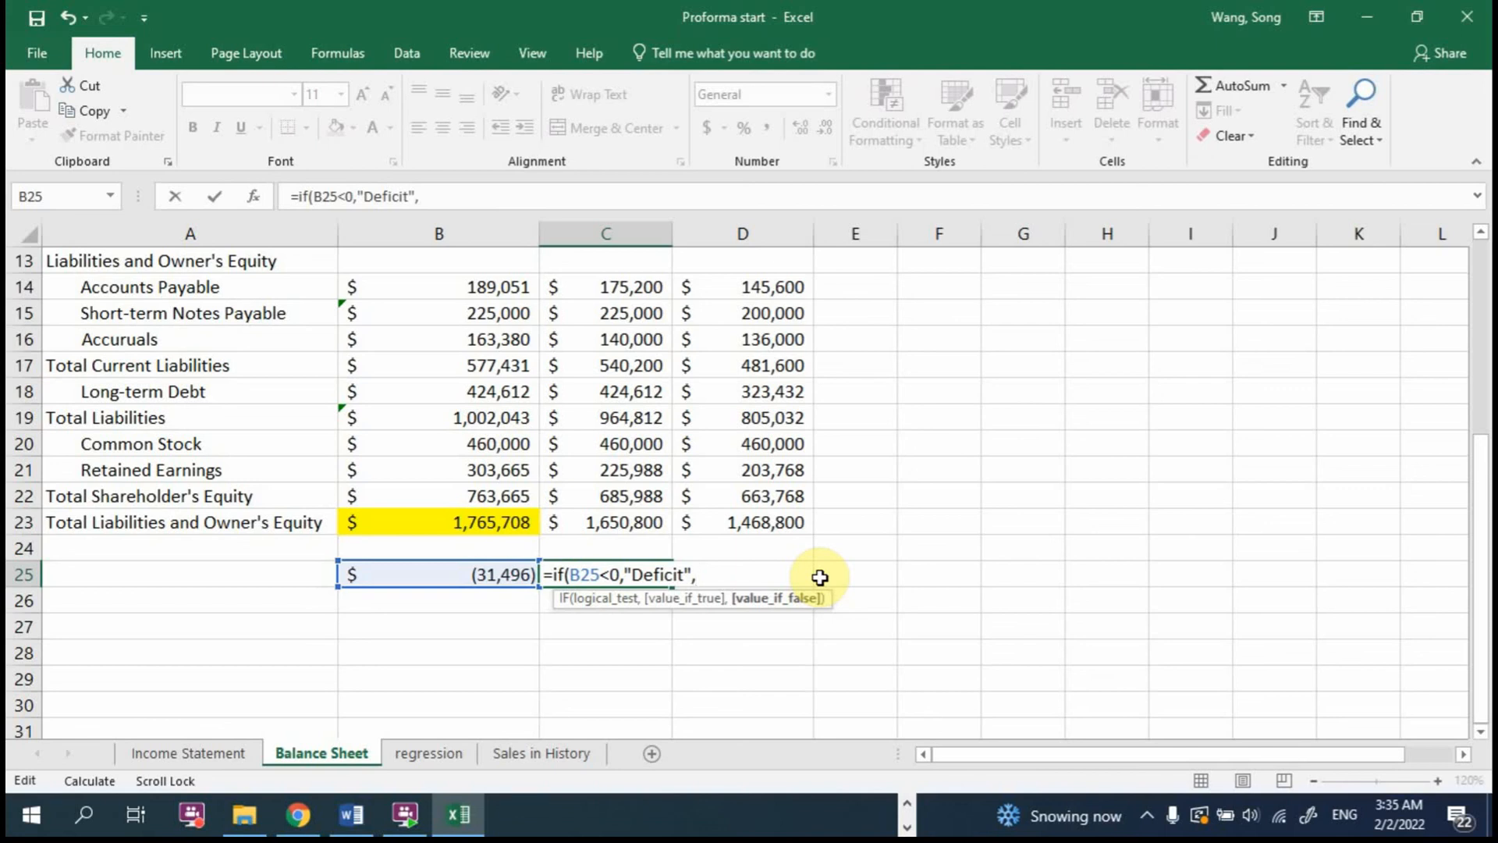
pyautogui.write('if')
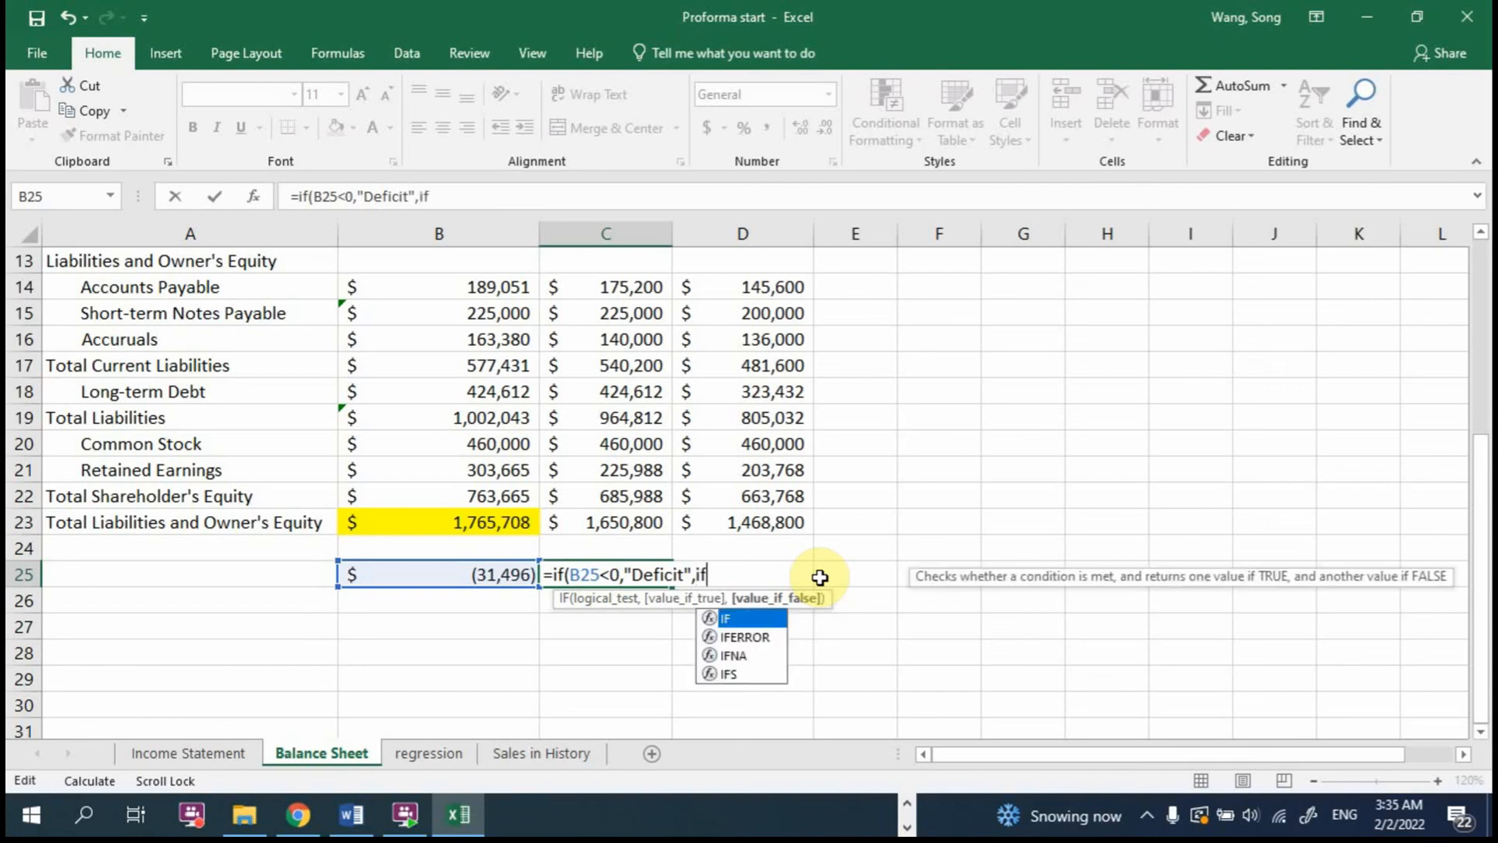
pyautogui.write('(')
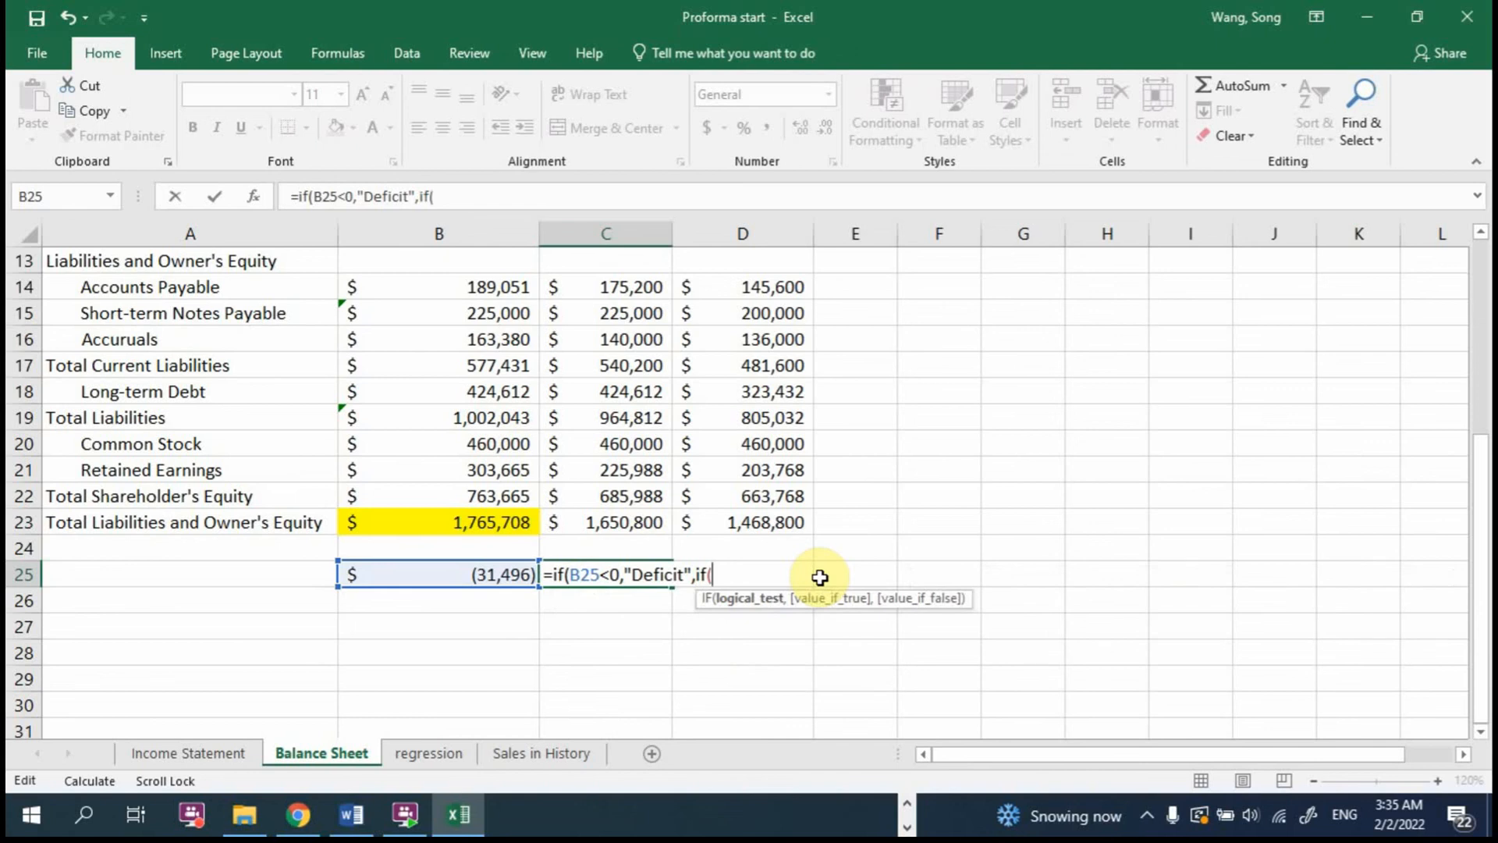
pyautogui.click(495, 571)
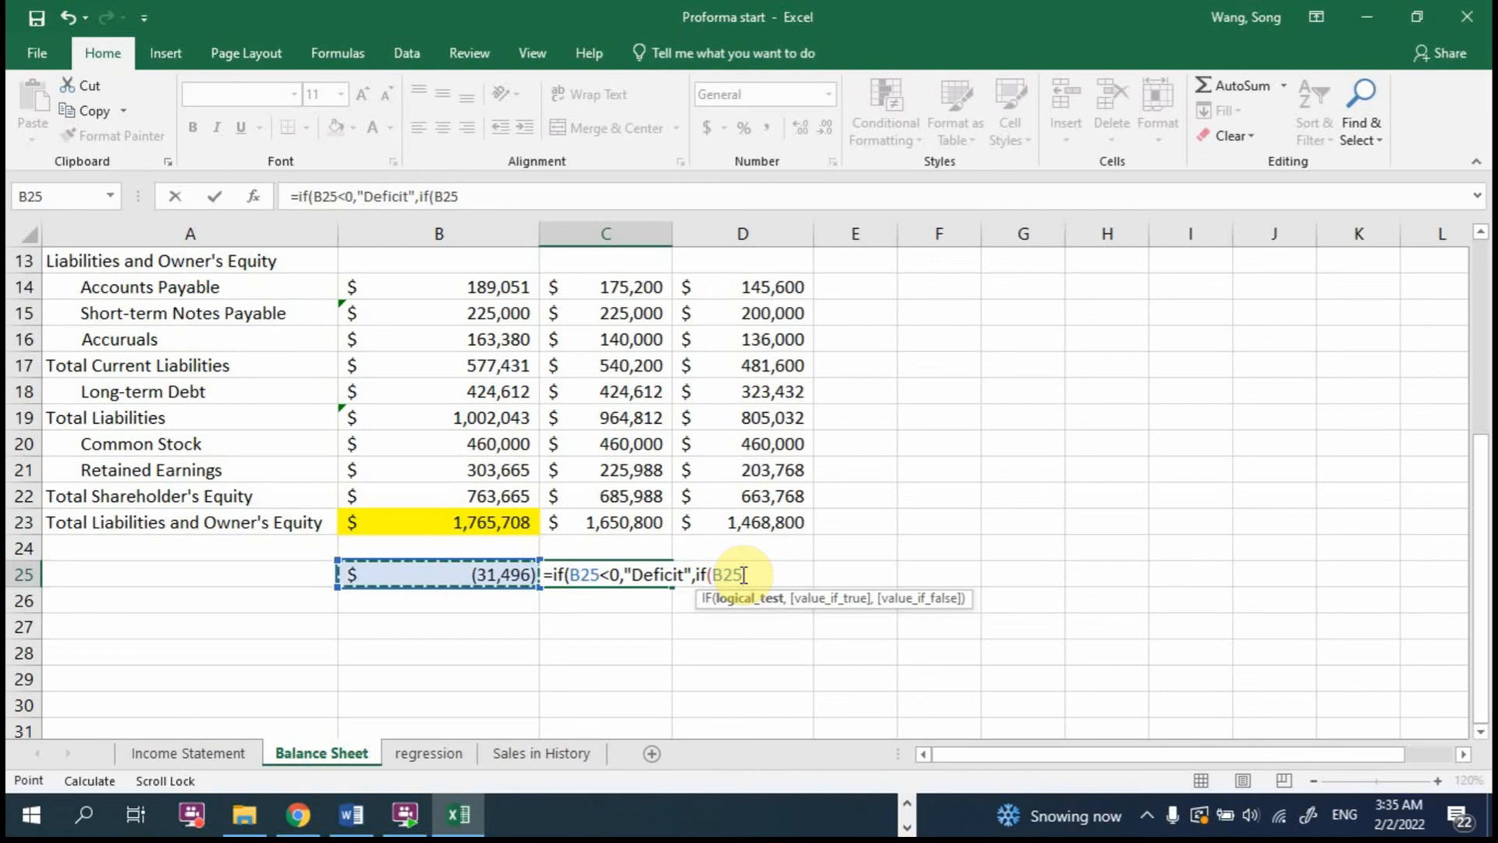
pyautogui.write('>0,')
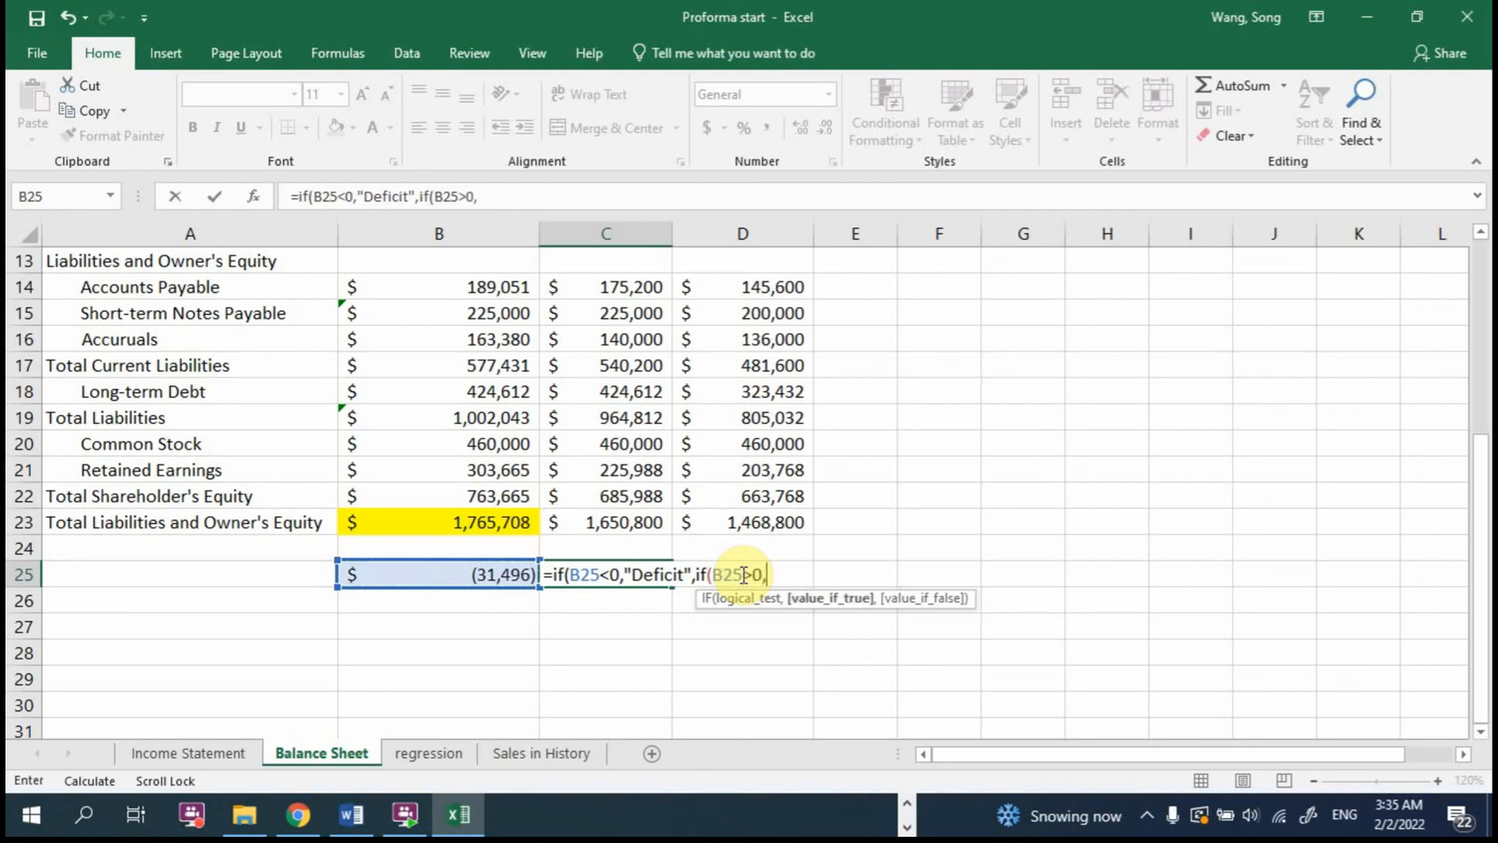
pyautogui.write('"Surplus')
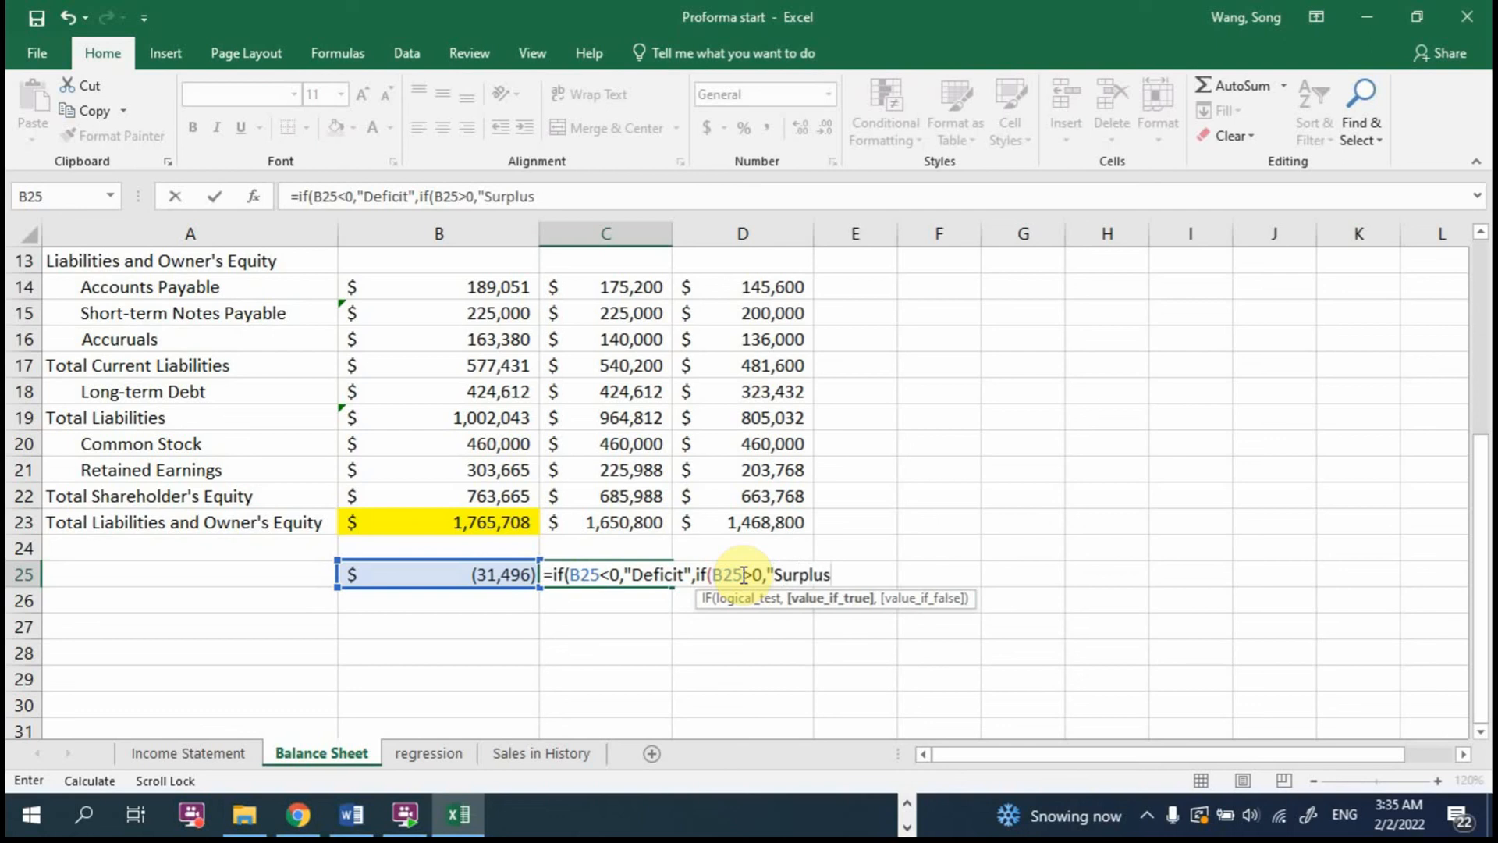
pyautogui.write('",')
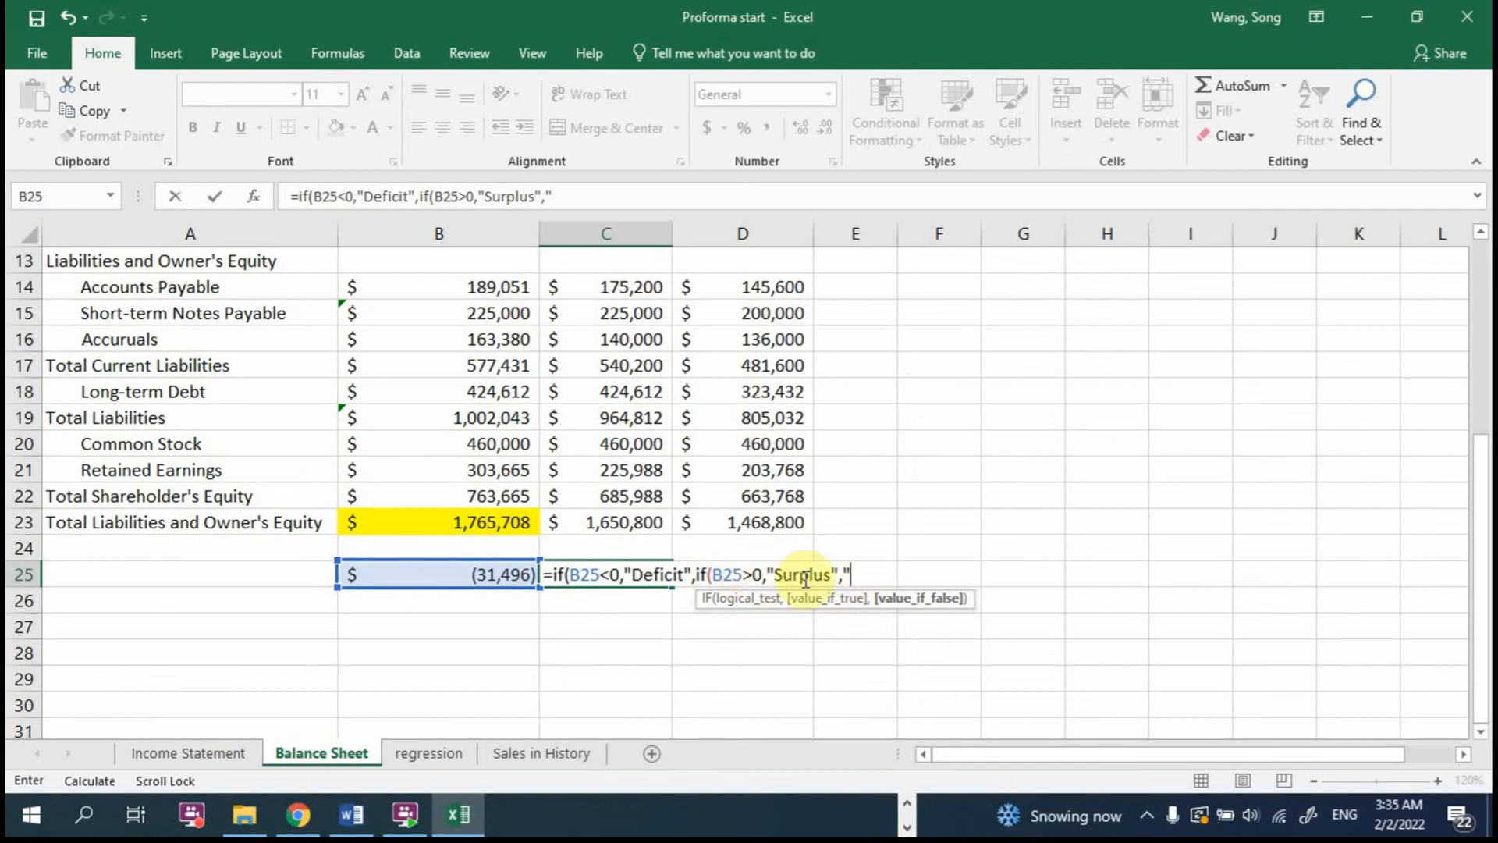
pyautogui.write('Balanced')
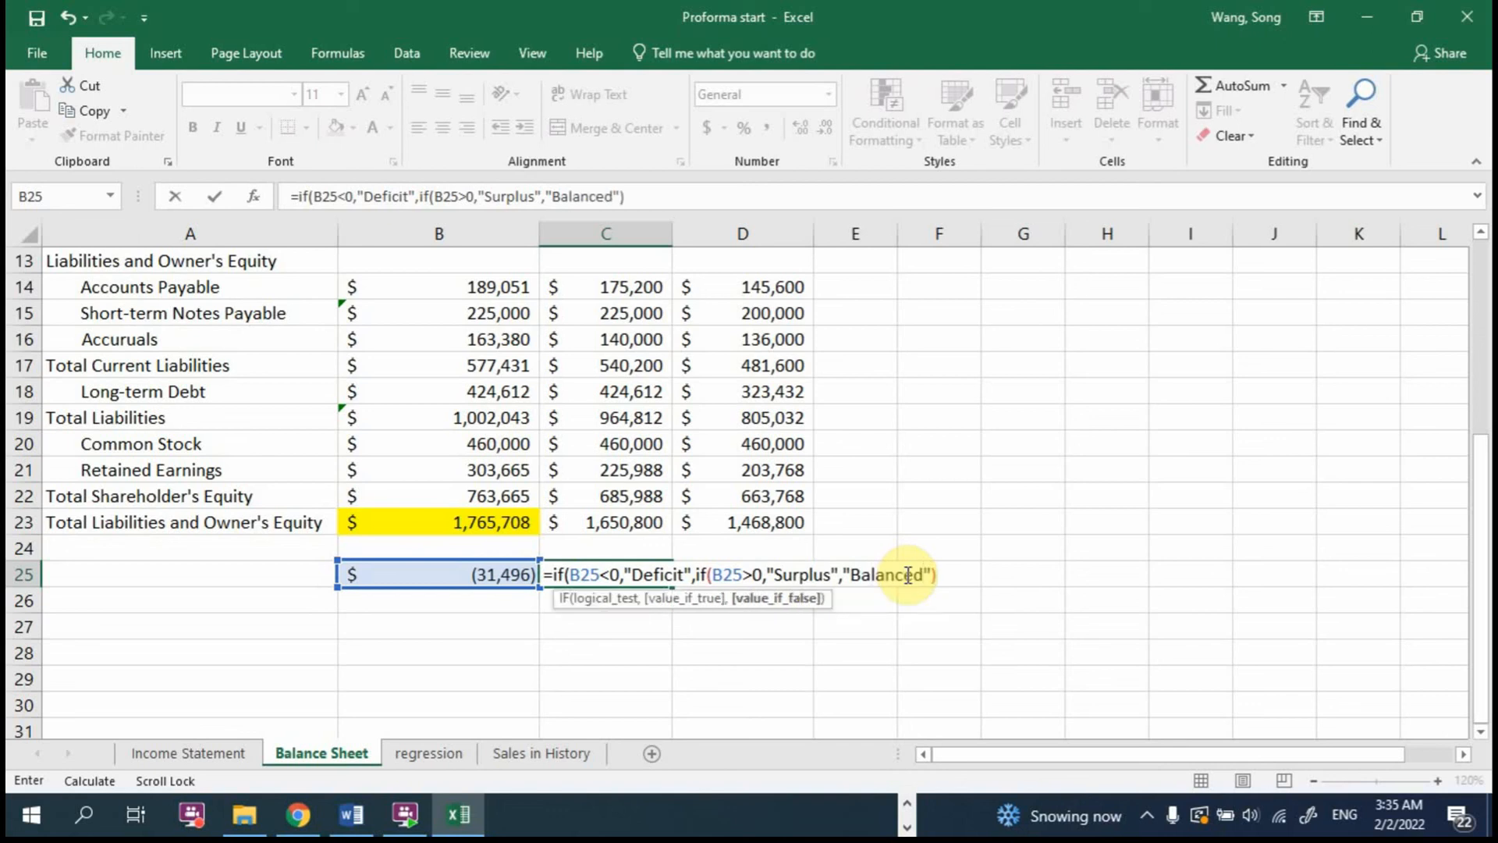
pyautogui.write(')')
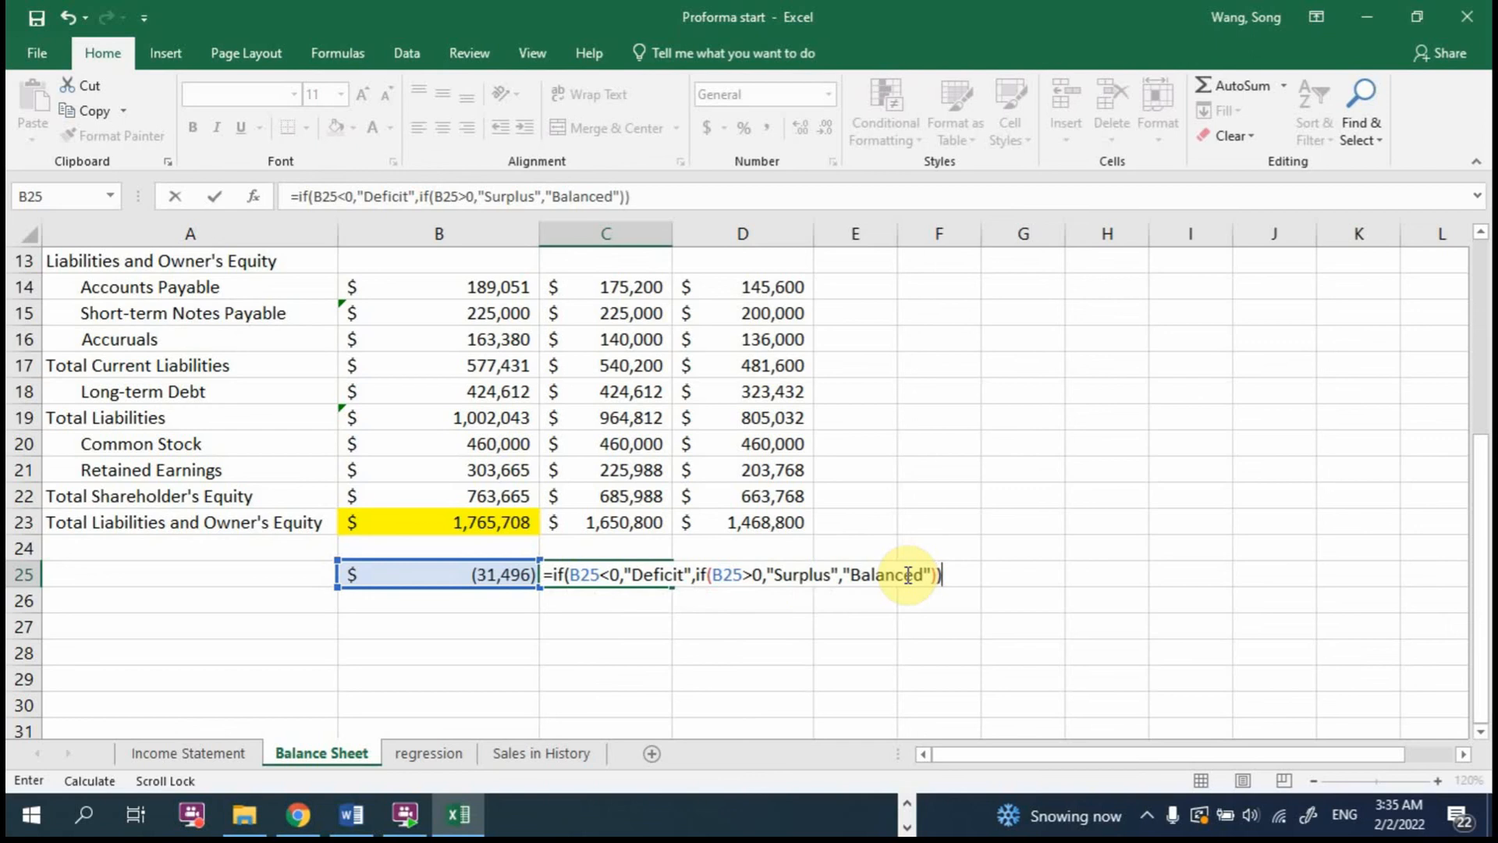
pyautogui.press('Return')
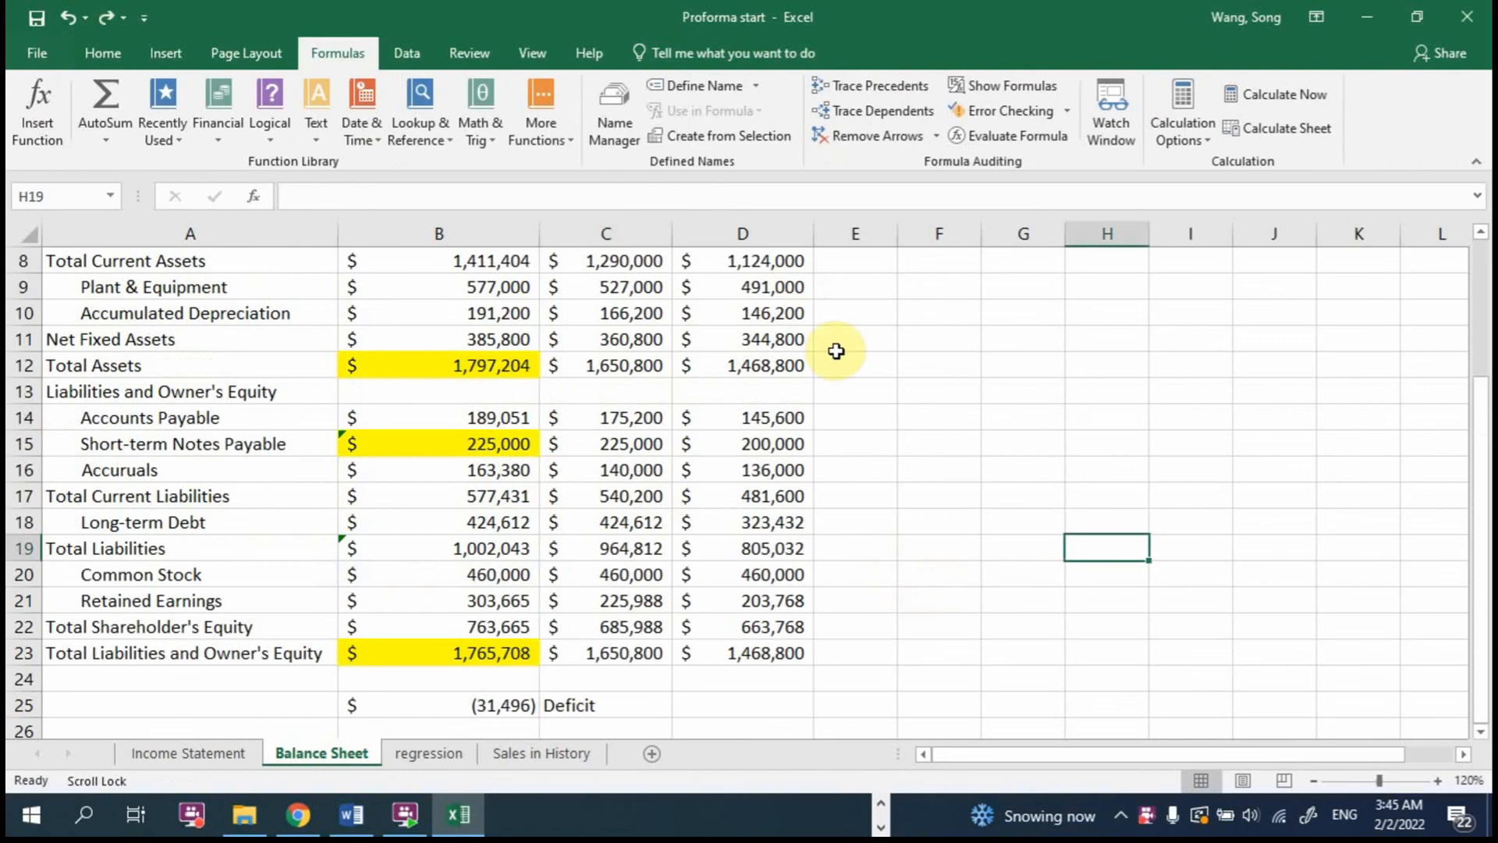
# Step: Try to make 2017 Short-term Notes Payable in B15 absorb the gap with the formula =C15-B25
pyautogui.click(452, 446)
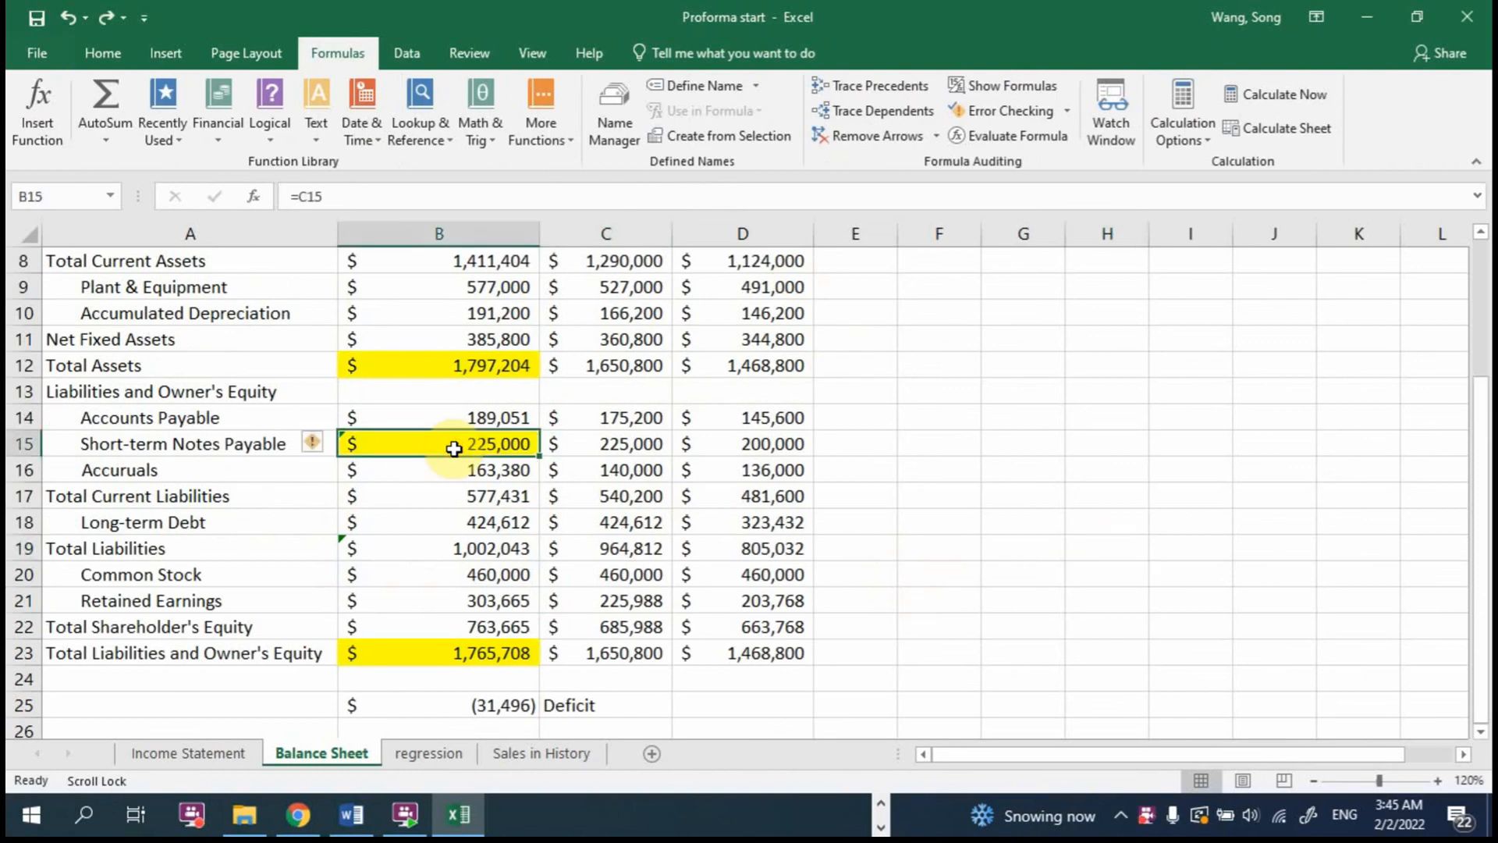
pyautogui.click(492, 703)
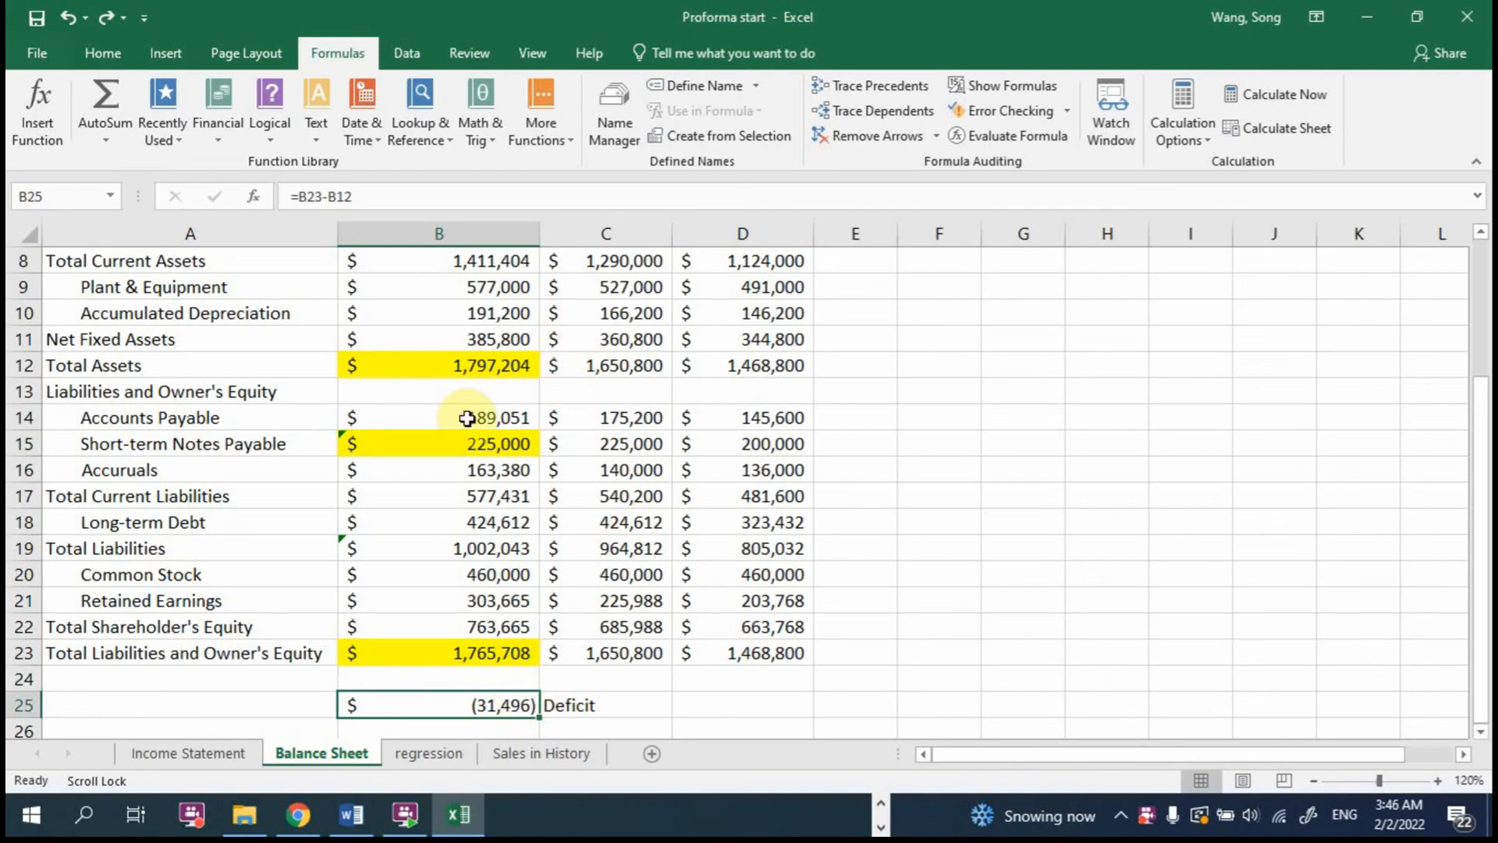
pyautogui.doubleClick(531, 437)
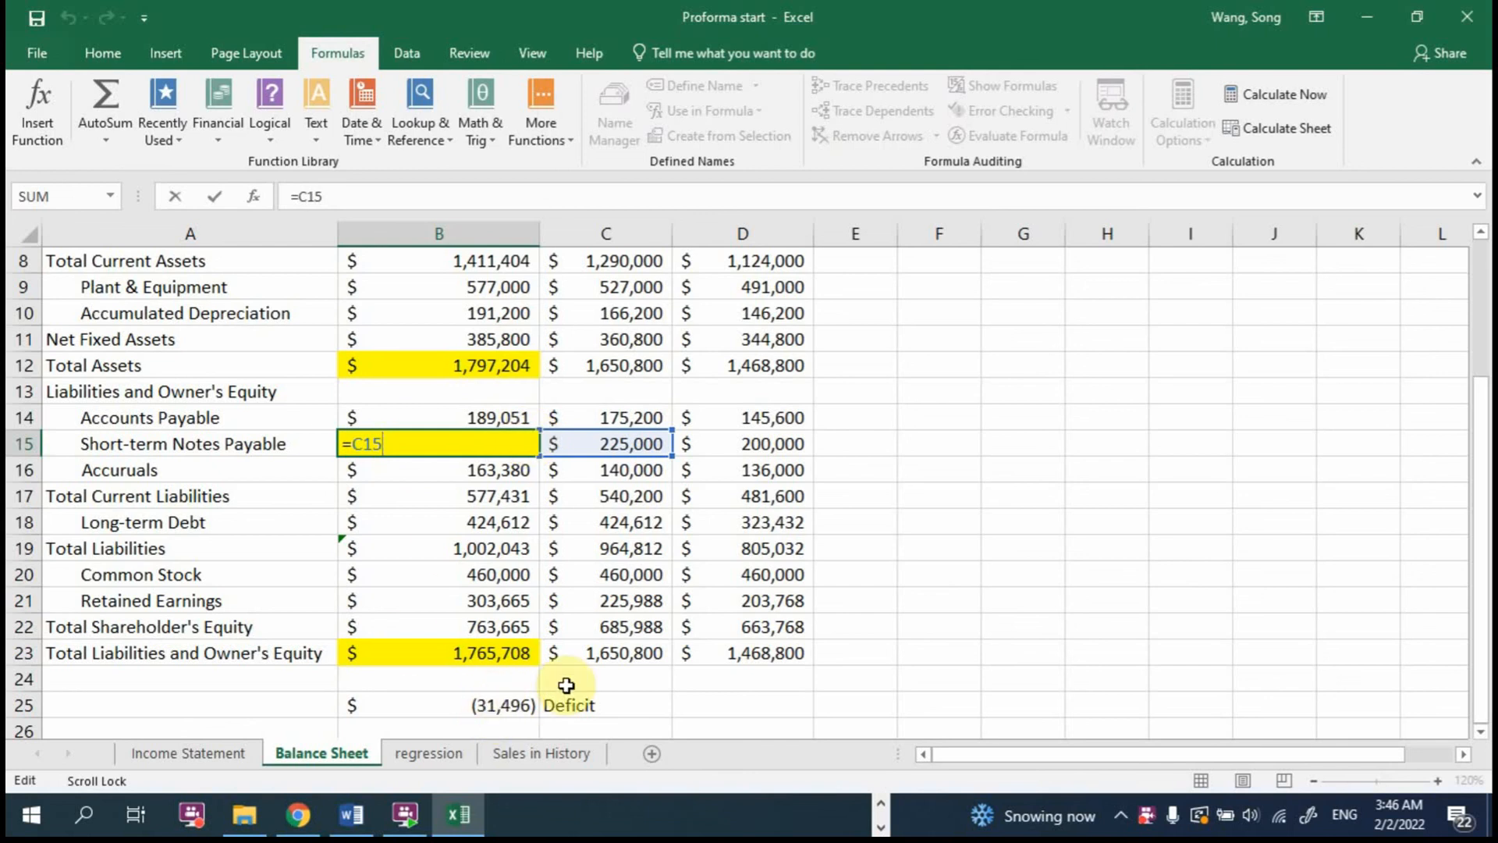
pyautogui.click(516, 698)
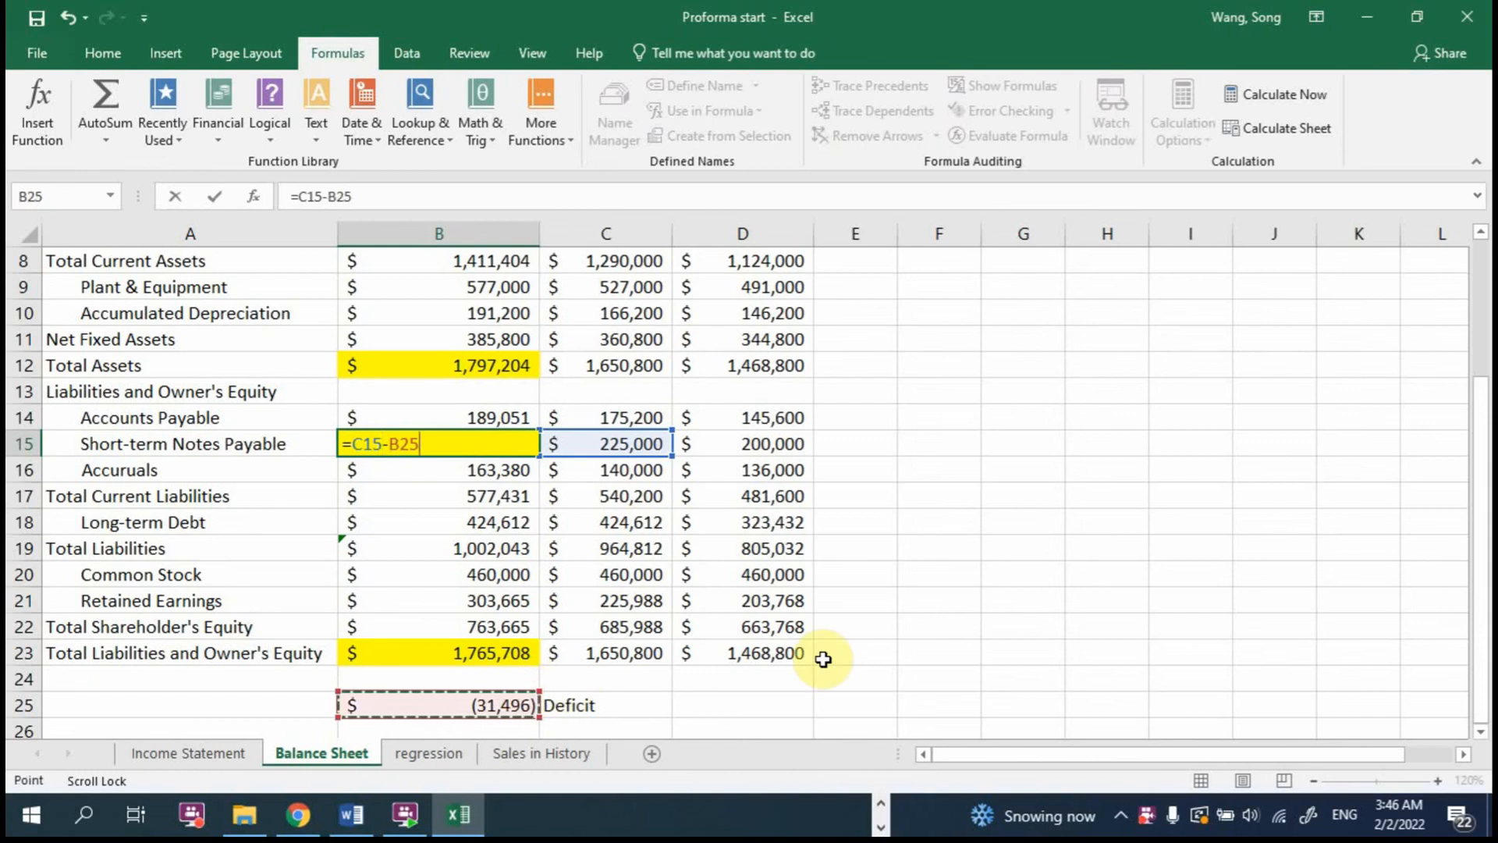
pyautogui.press('Return')
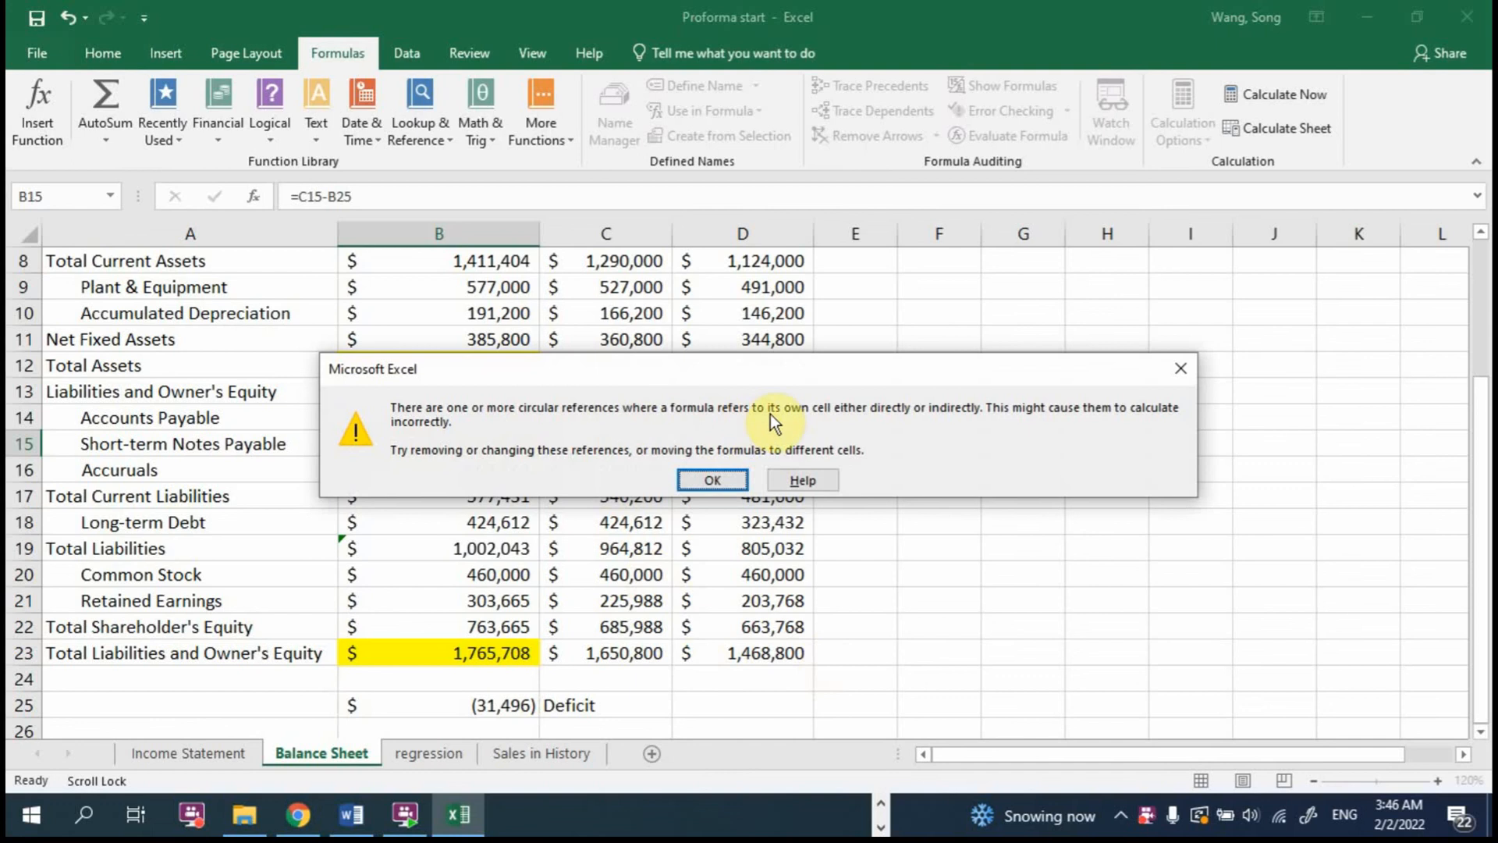
pyautogui.click(713, 480)
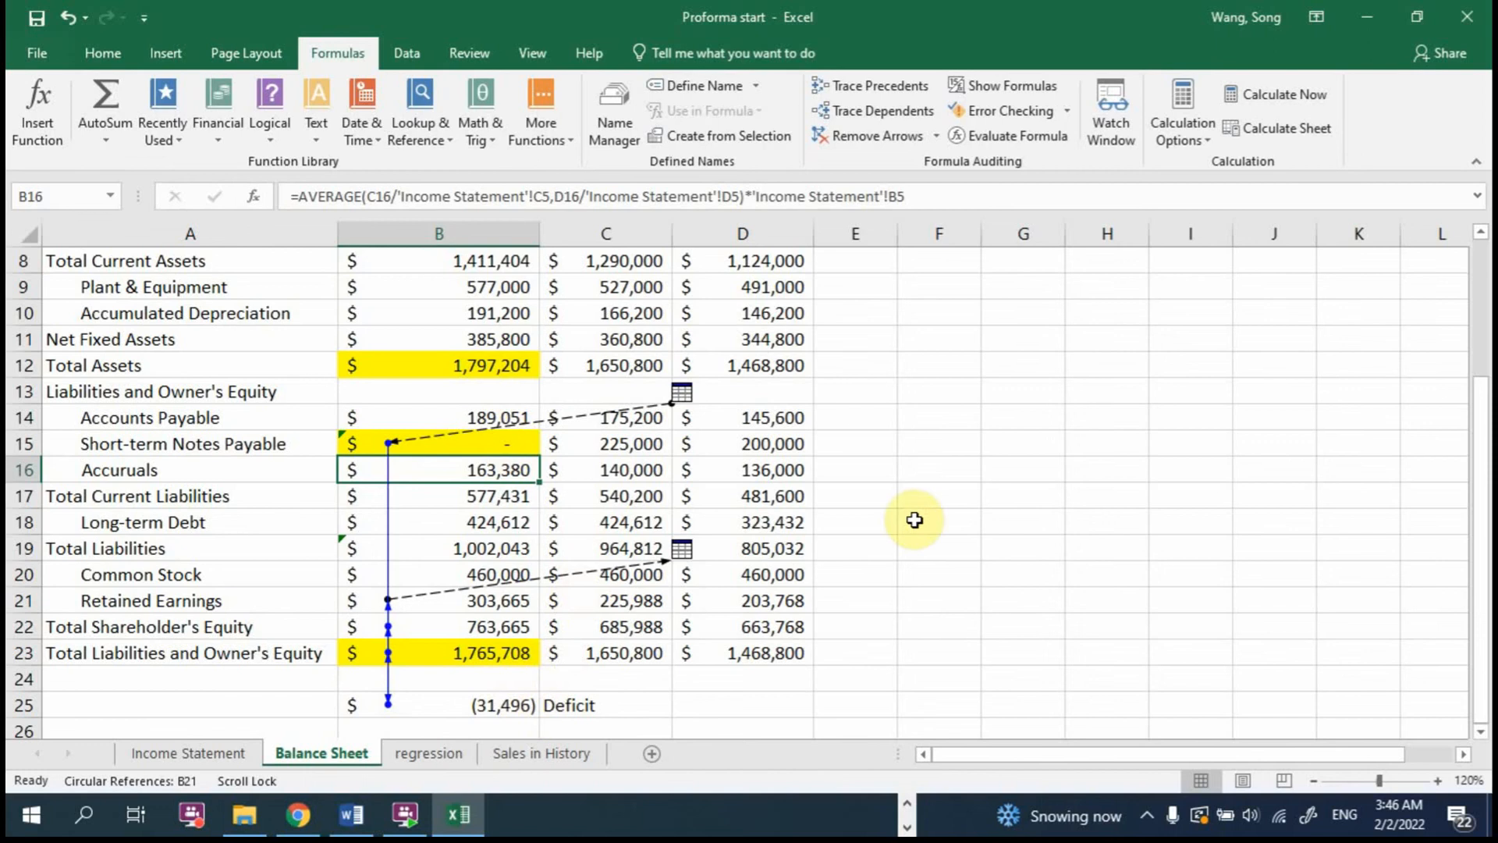
# Step: Enter the sample numbers 10 in H15 and 6 in H16 as a scratch example
pyautogui.click(1081, 439)
pyautogui.write('10')
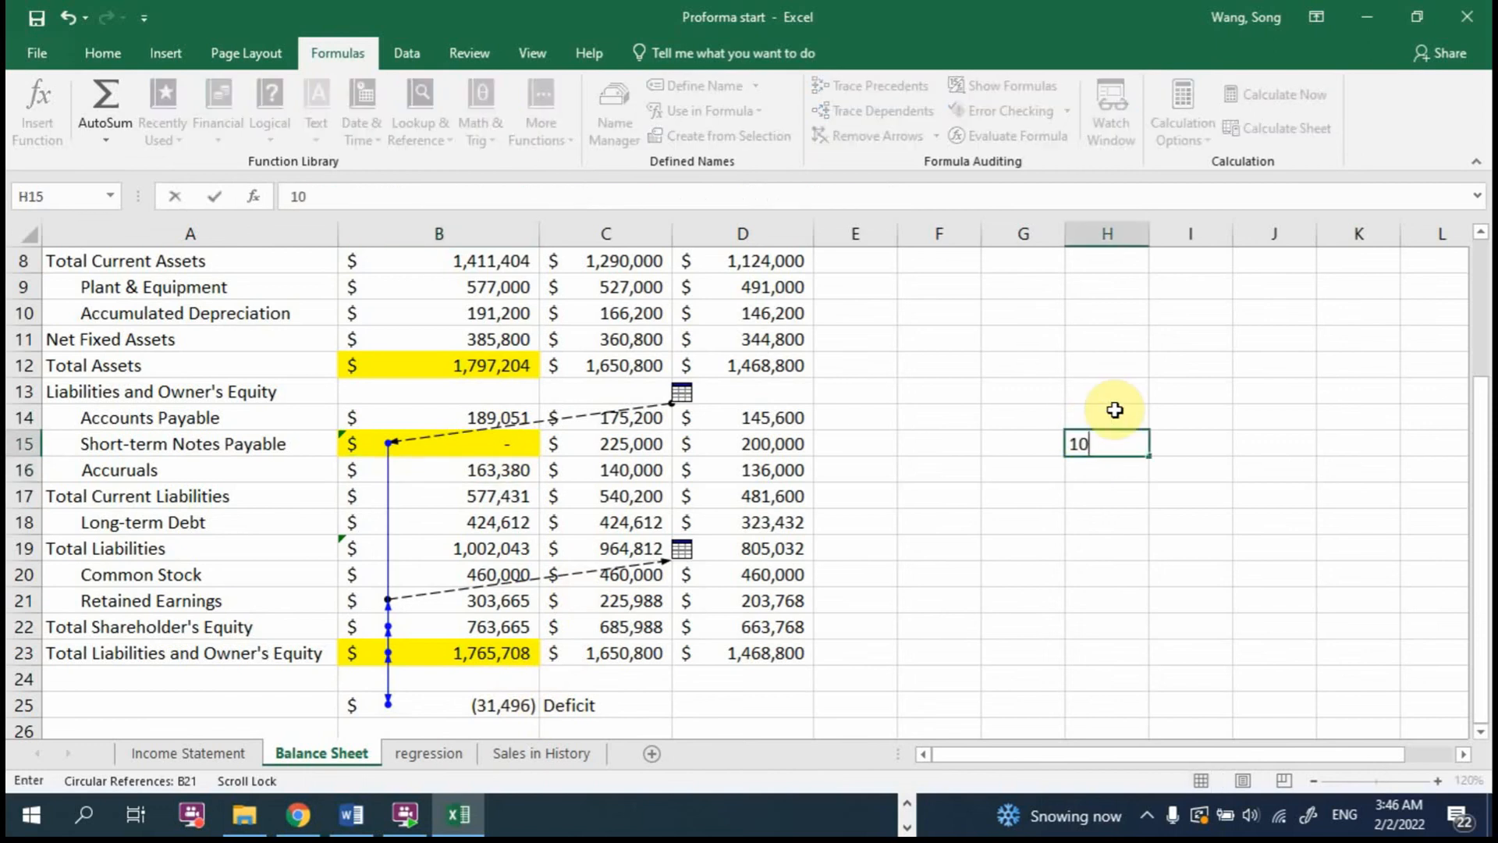
pyautogui.press('Return')
pyautogui.write('6')
pyautogui.press('Return')
pyautogui.press('Return')
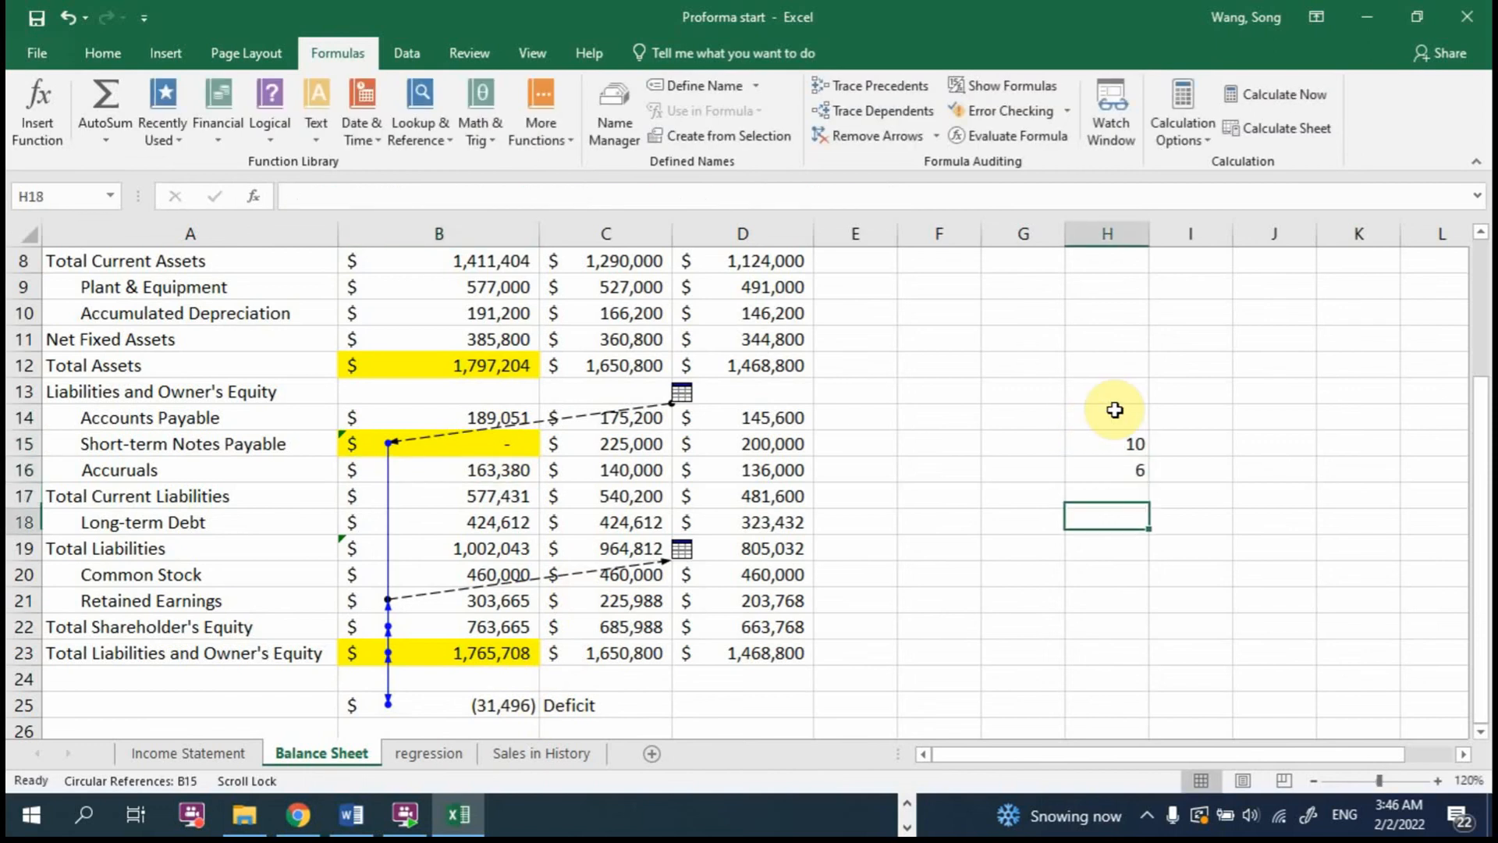
# Step: Enter the difference formula =H15-H16 in H18
pyautogui.write('=')
pyautogui.click(1111, 439)
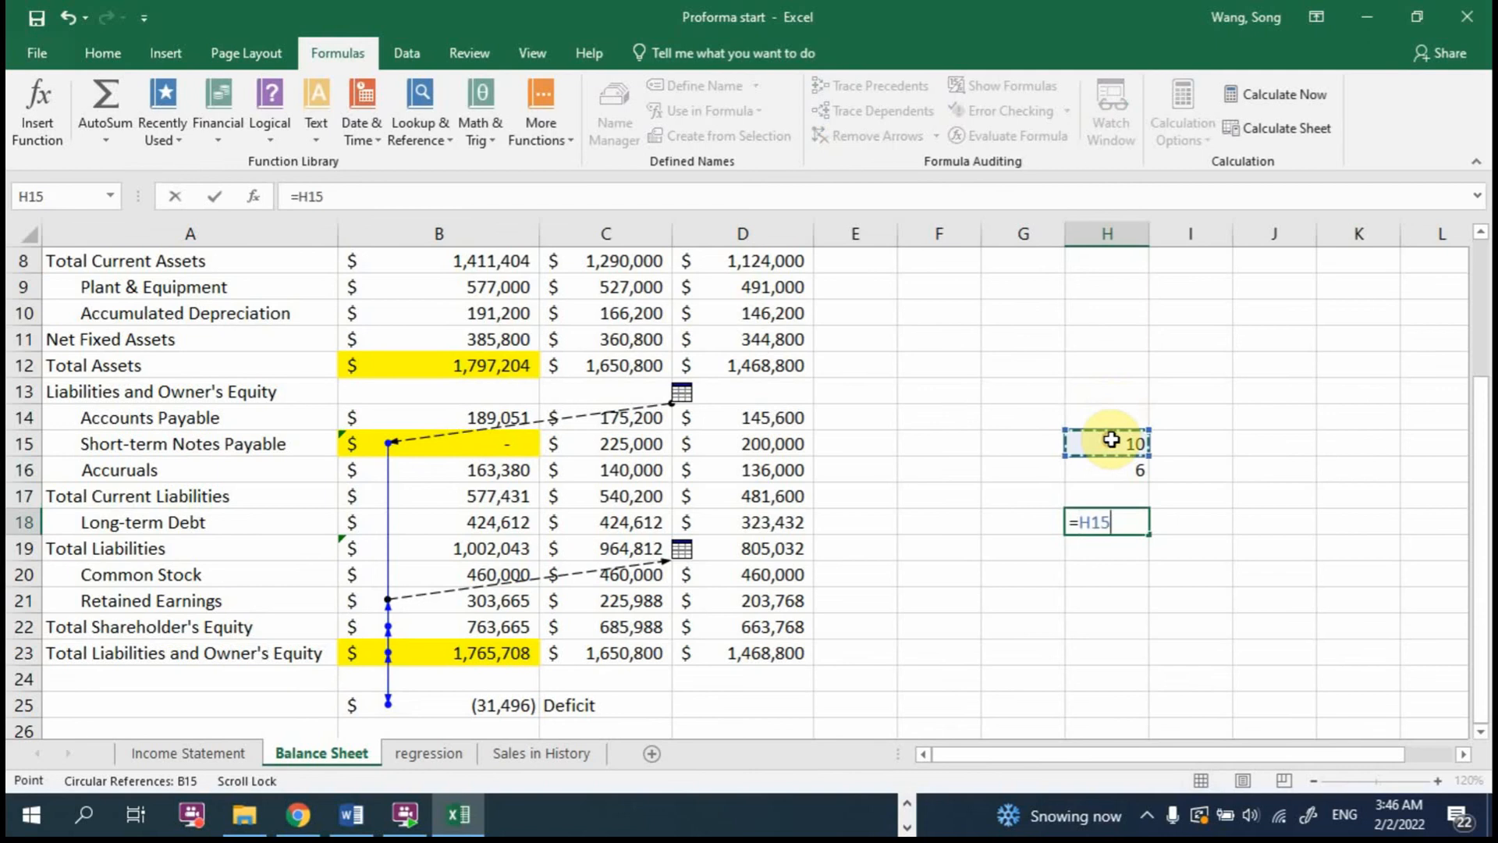
pyautogui.write('-')
pyautogui.click(1135, 469)
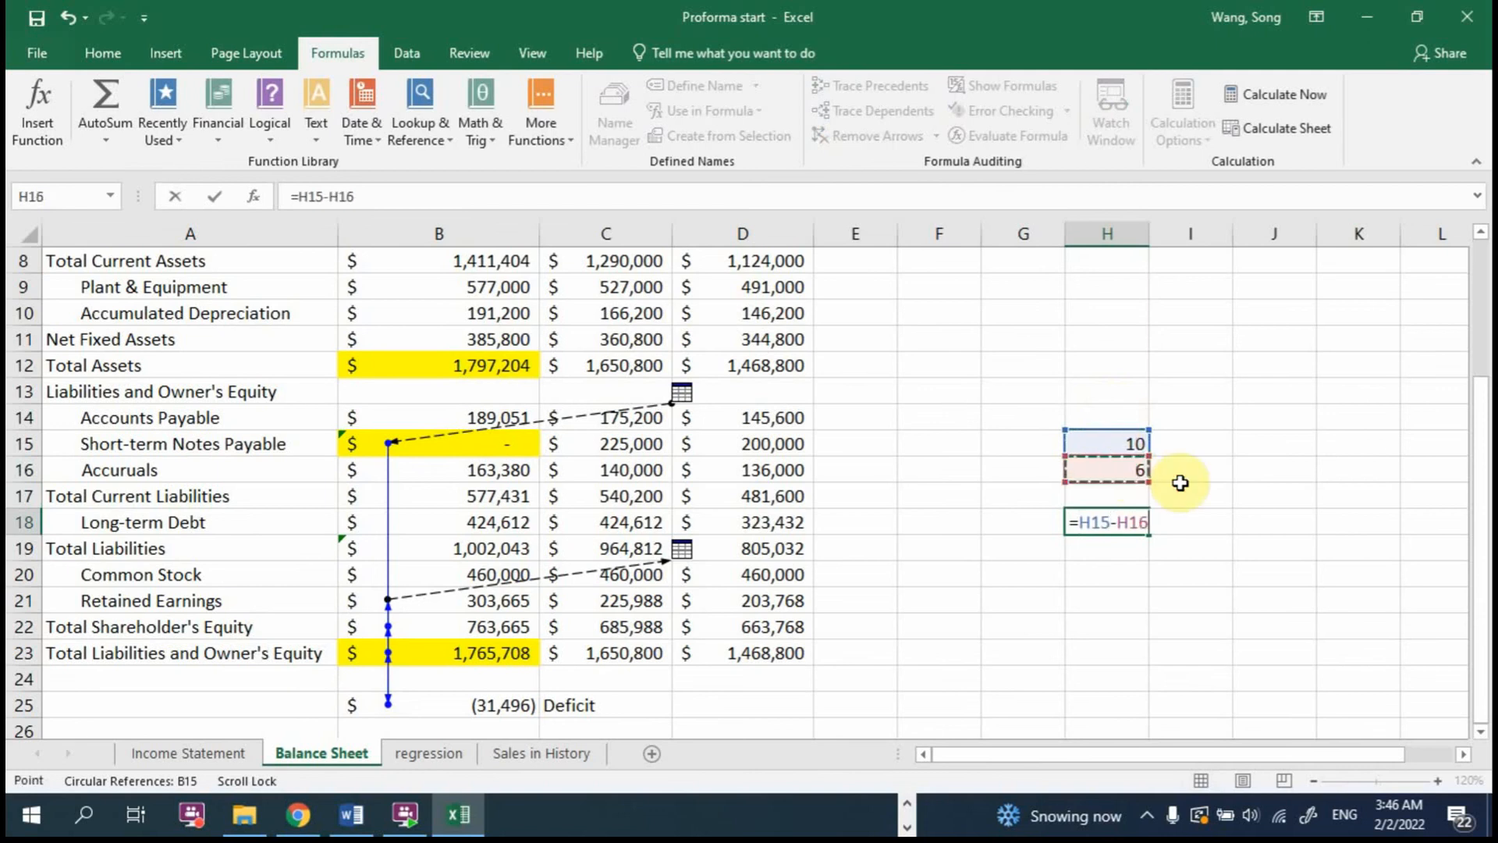
pyautogui.press('Return')
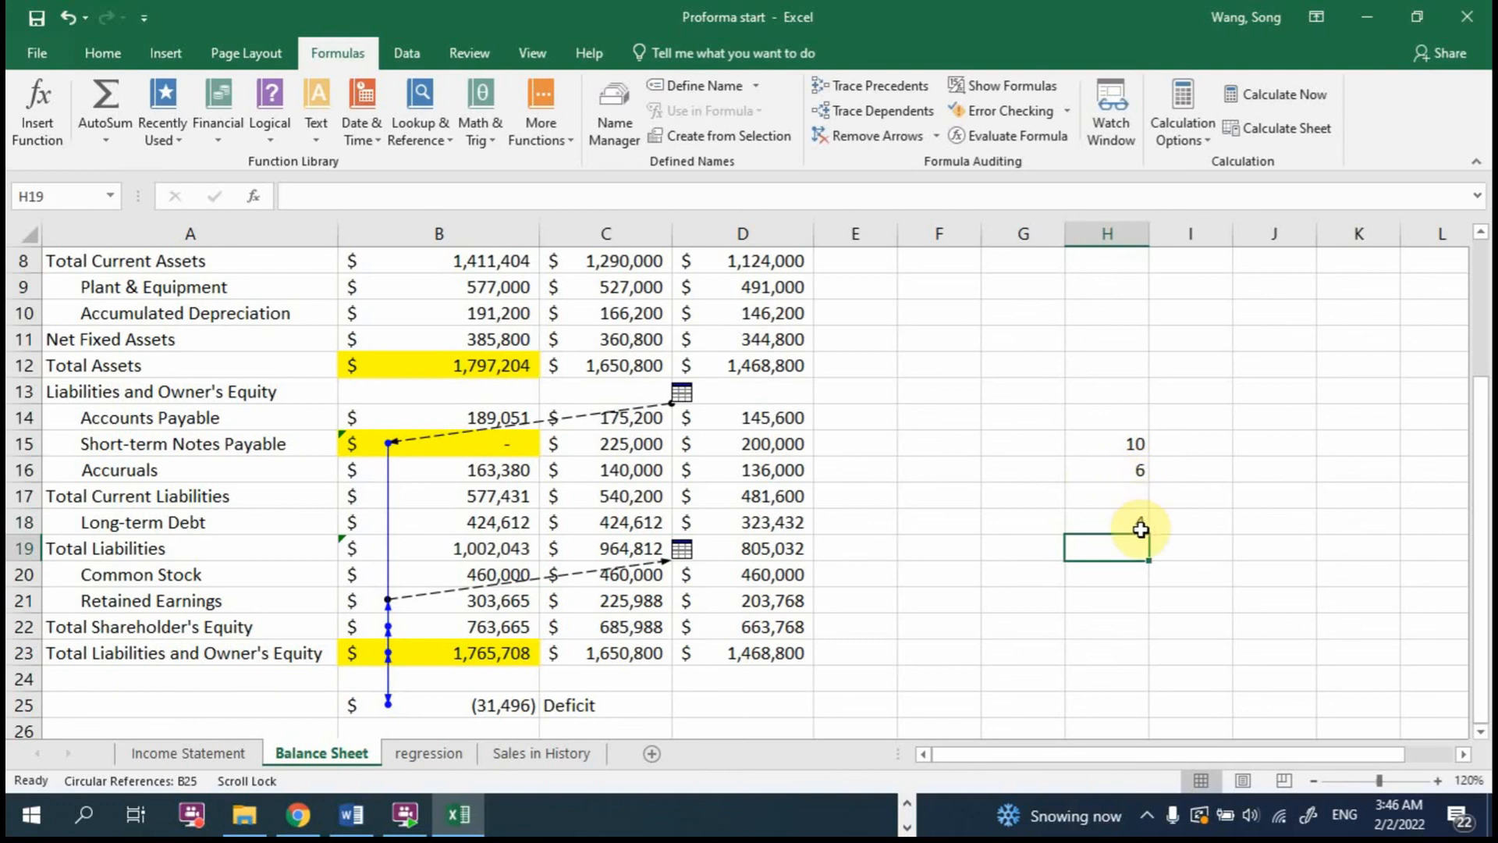
# Step: Change H15 to =10+H18 to demonstrate a circular reference in the scratch example
pyautogui.doubleClick(1130, 443)
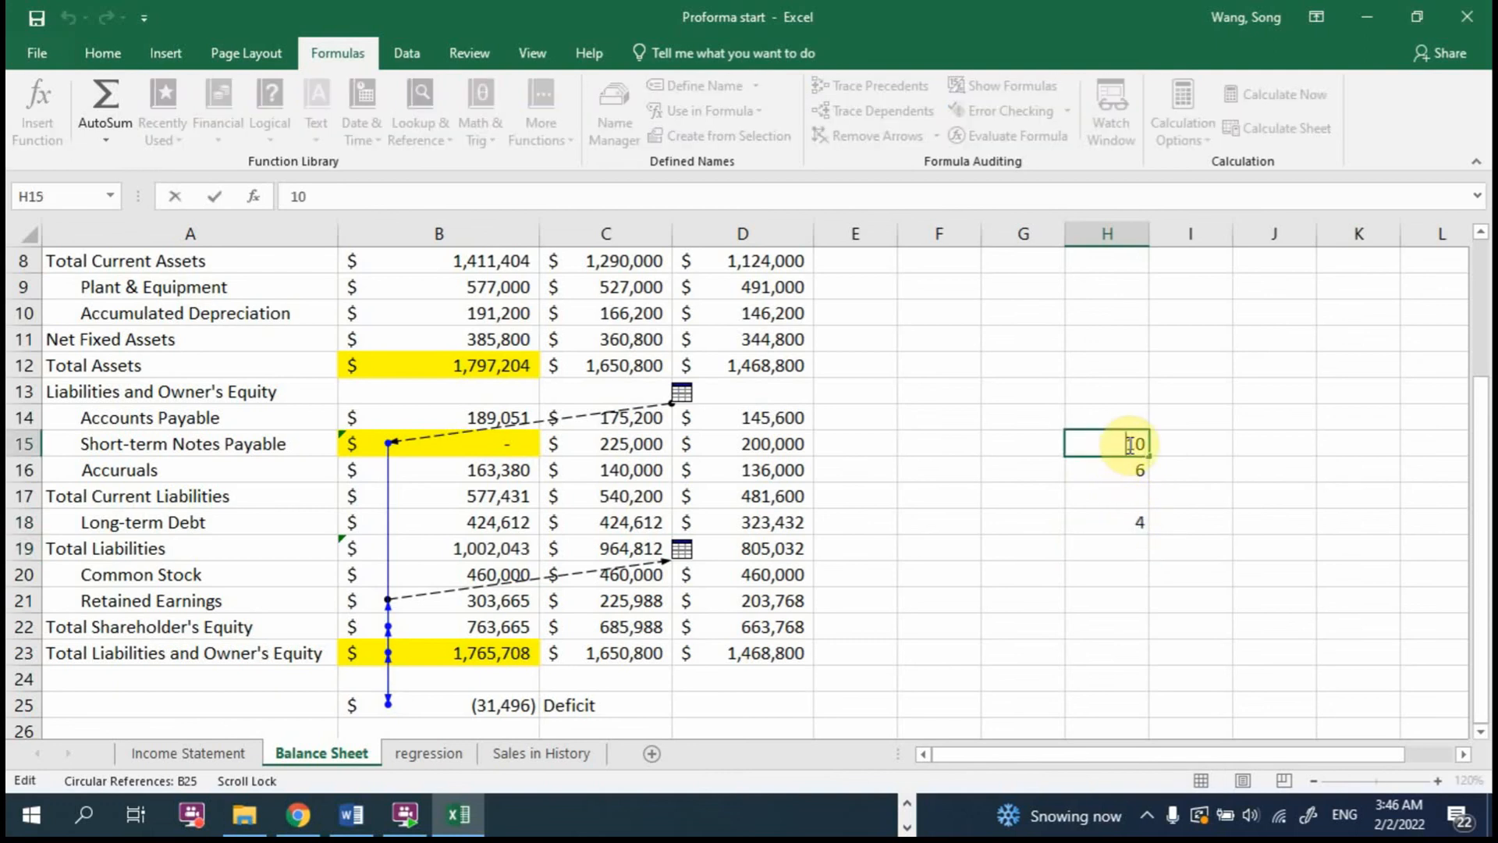
pyautogui.write('=10')
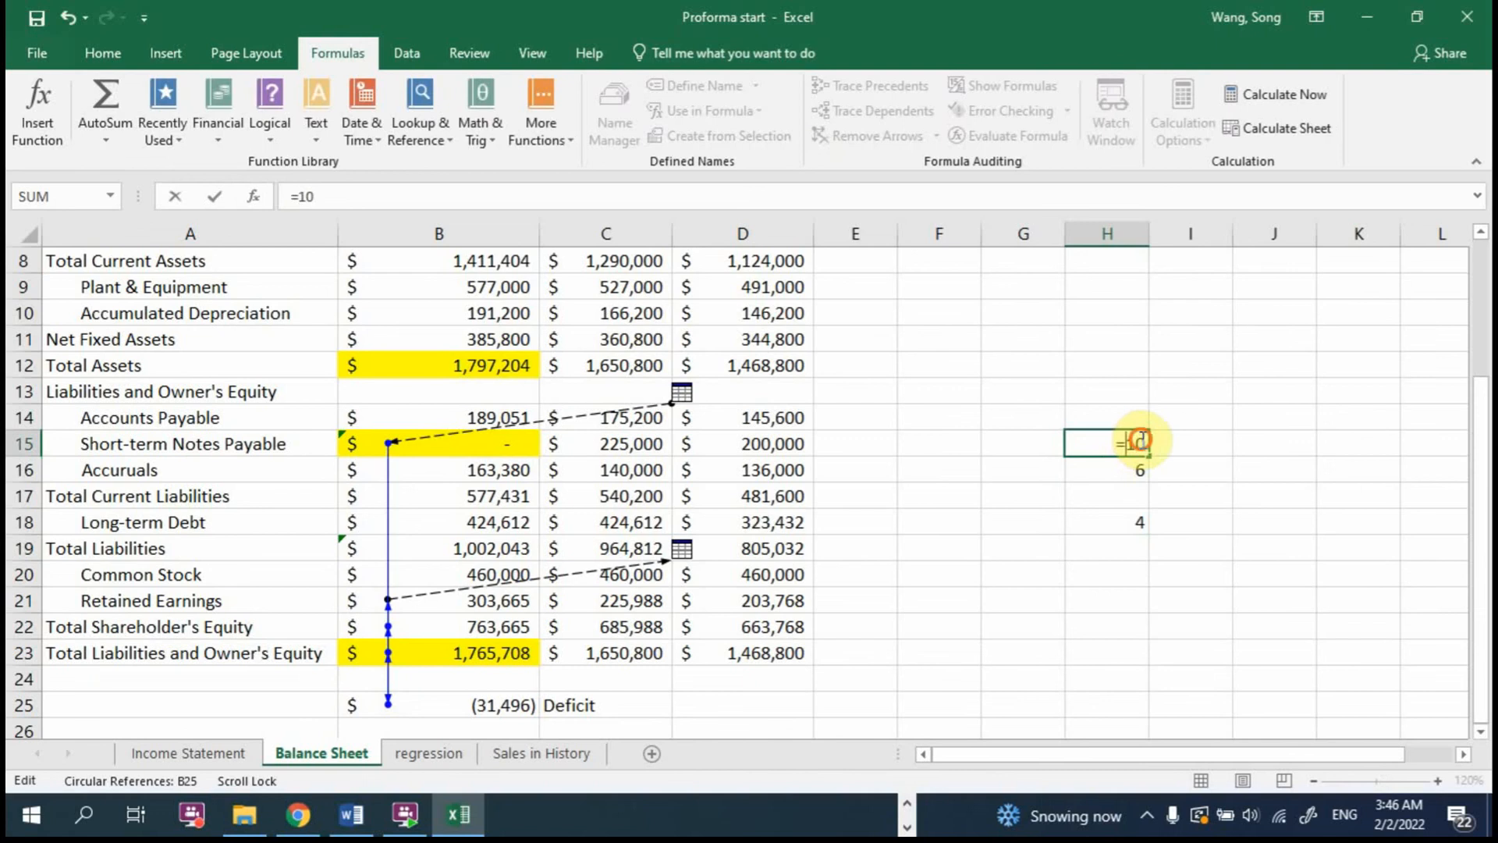
pyautogui.write('+')
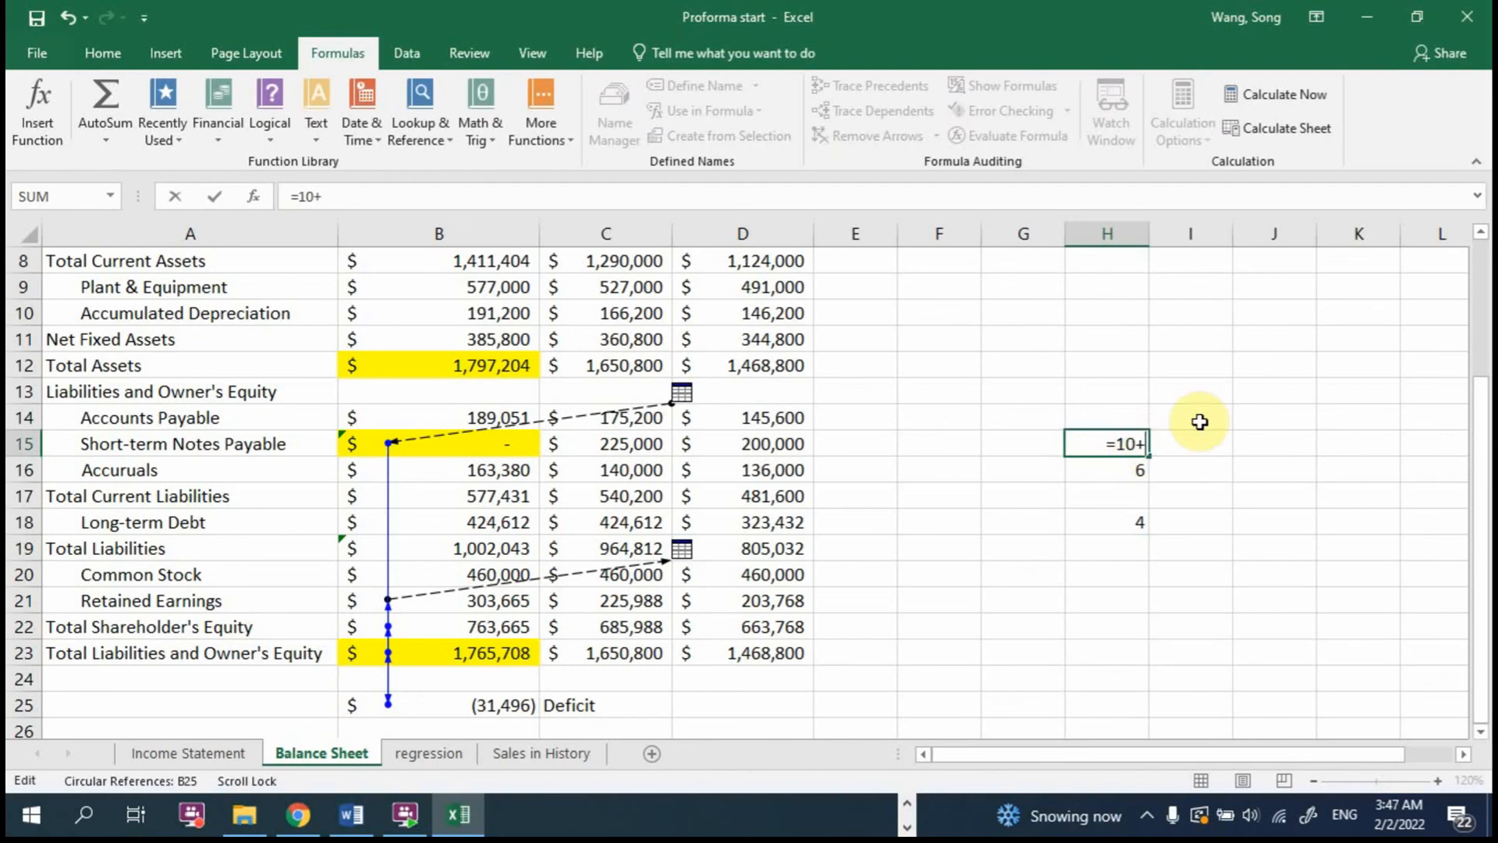
pyautogui.click(1129, 522)
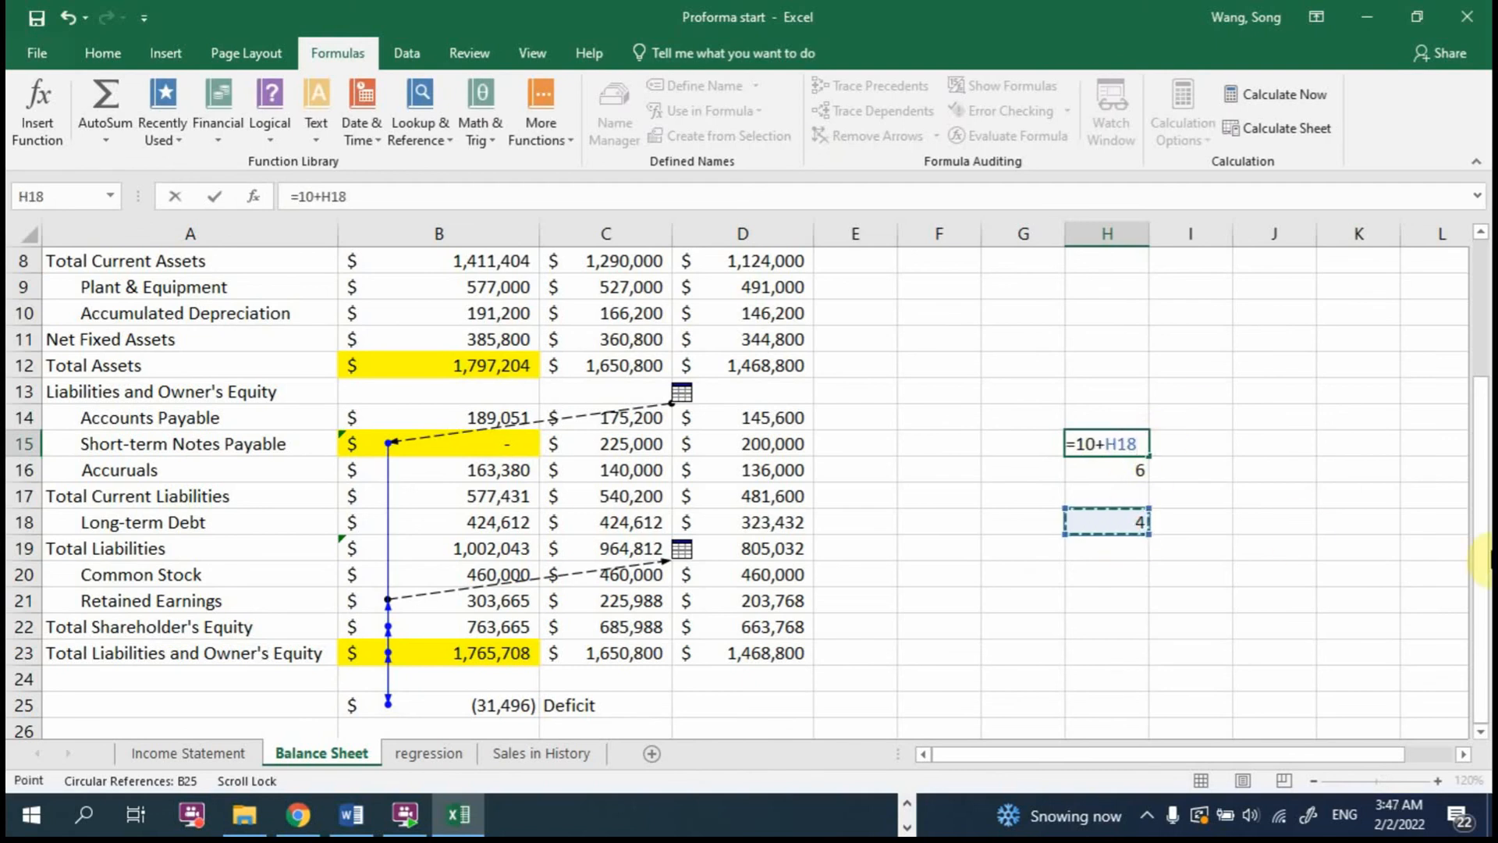
pyautogui.press('Return')
pyautogui.doubleClick(1138, 443)
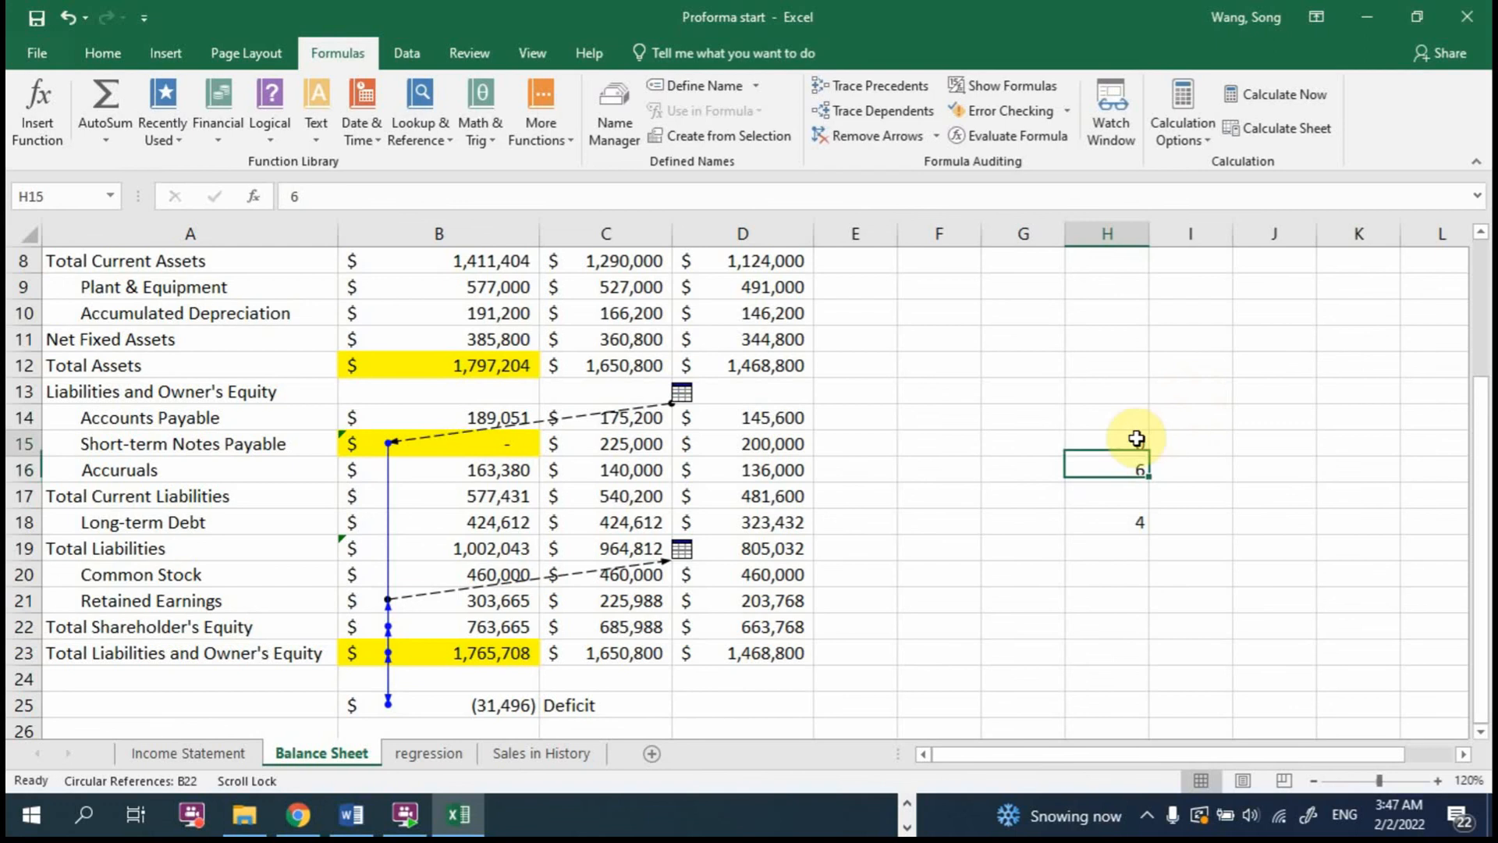
pyautogui.press('Escape')
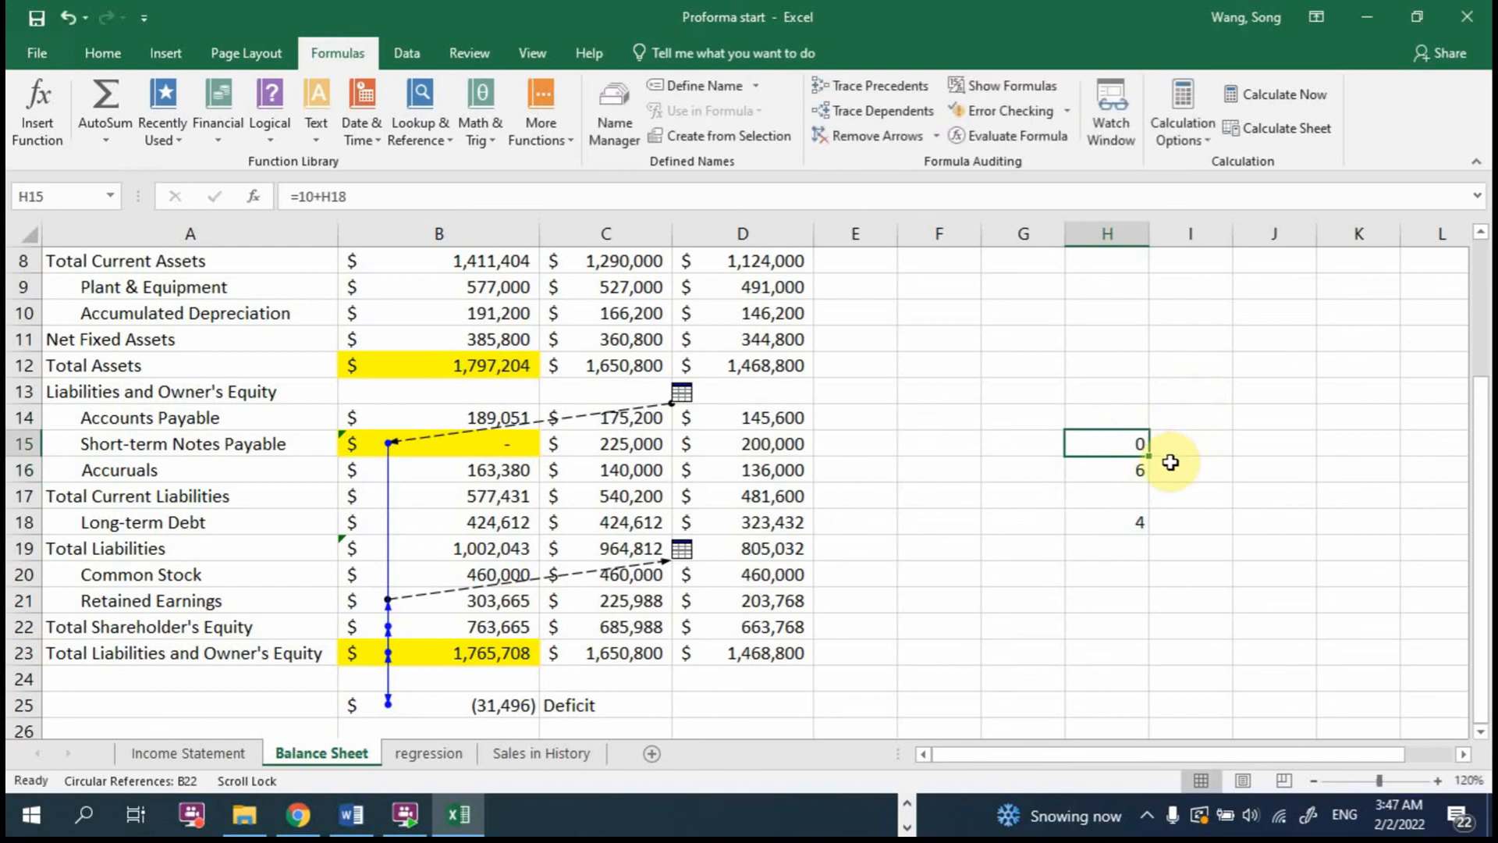
# Step: Inspect the formula in H15 without changing it, and clear the scratch example from H15:I19
pyautogui.doubleClick(1129, 443)
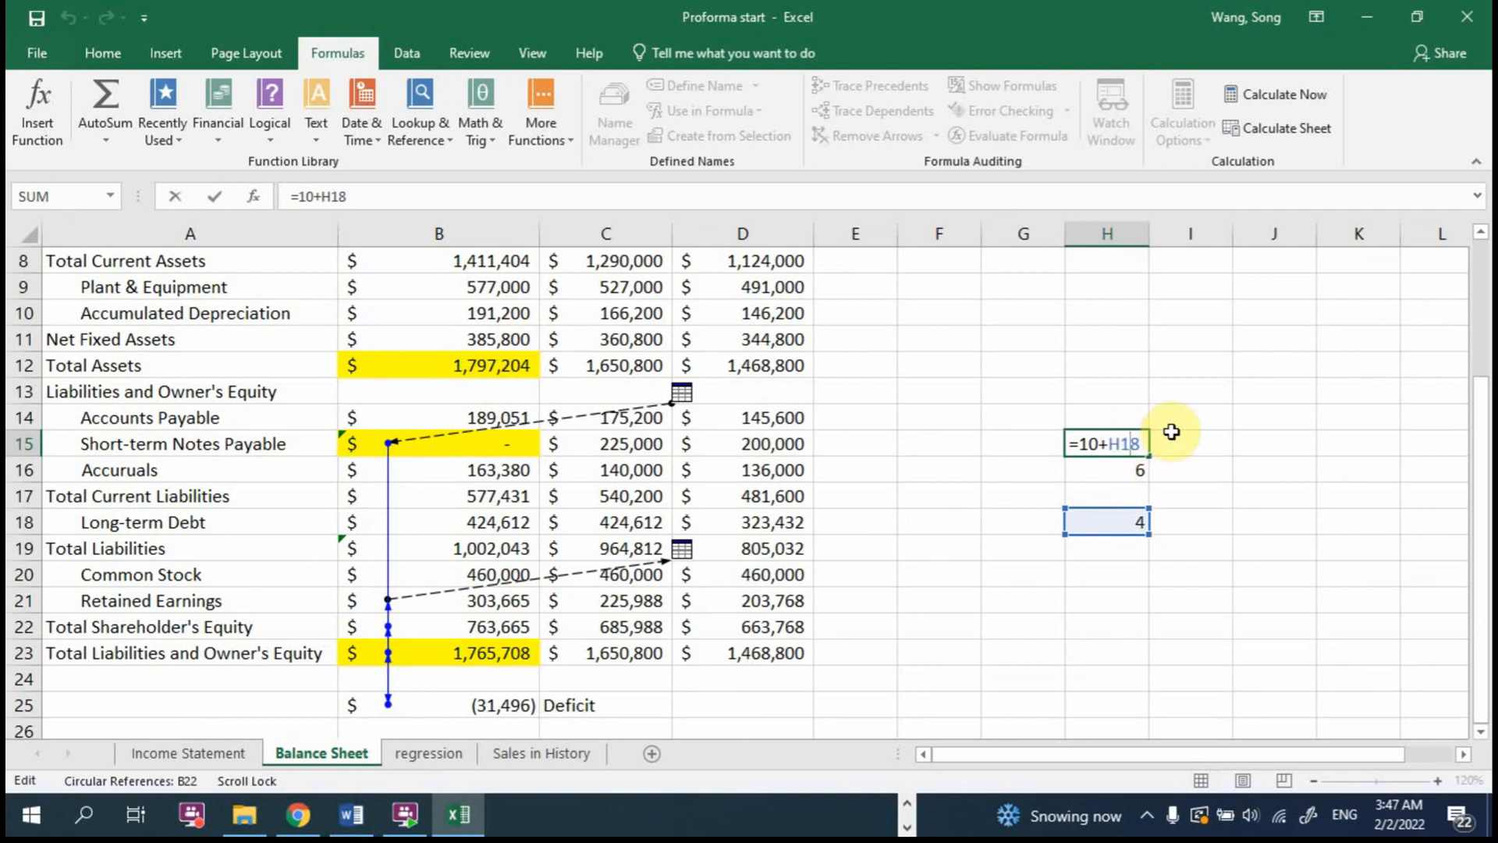
pyautogui.press('Escape')
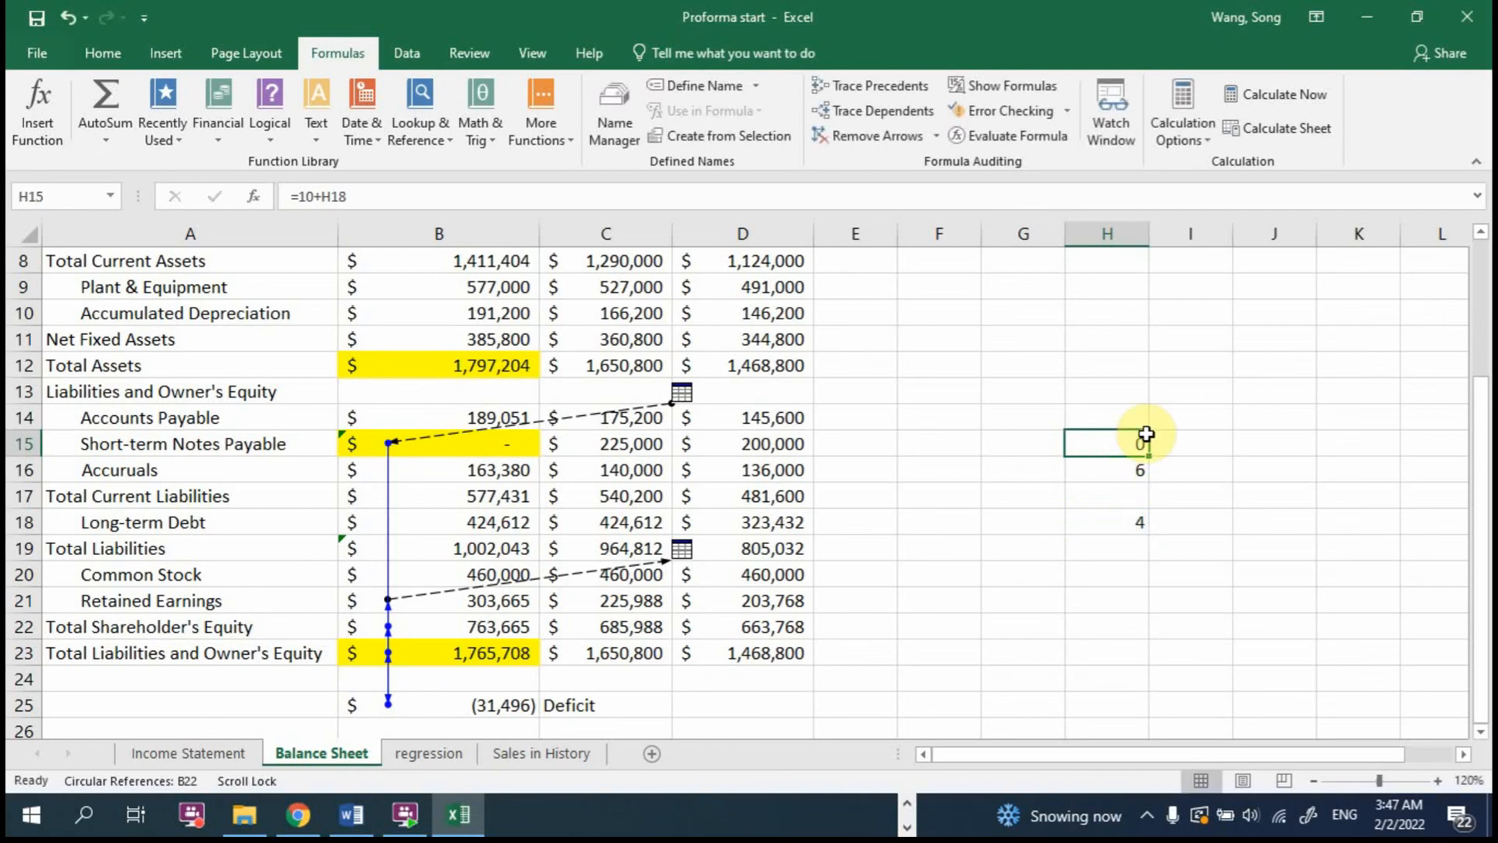
pyautogui.doubleClick(1129, 441)
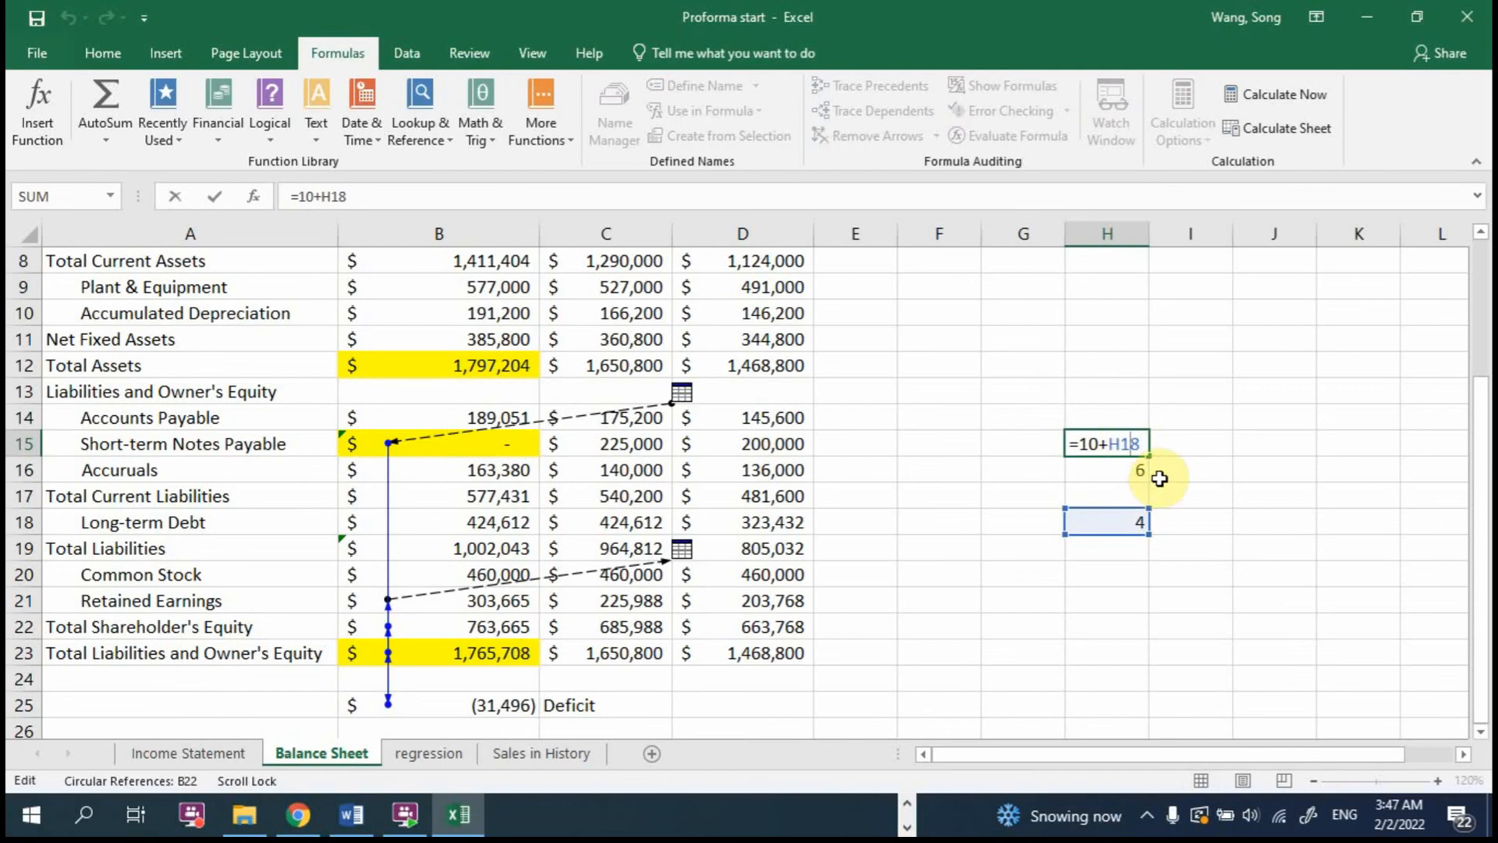
pyautogui.press('Escape')
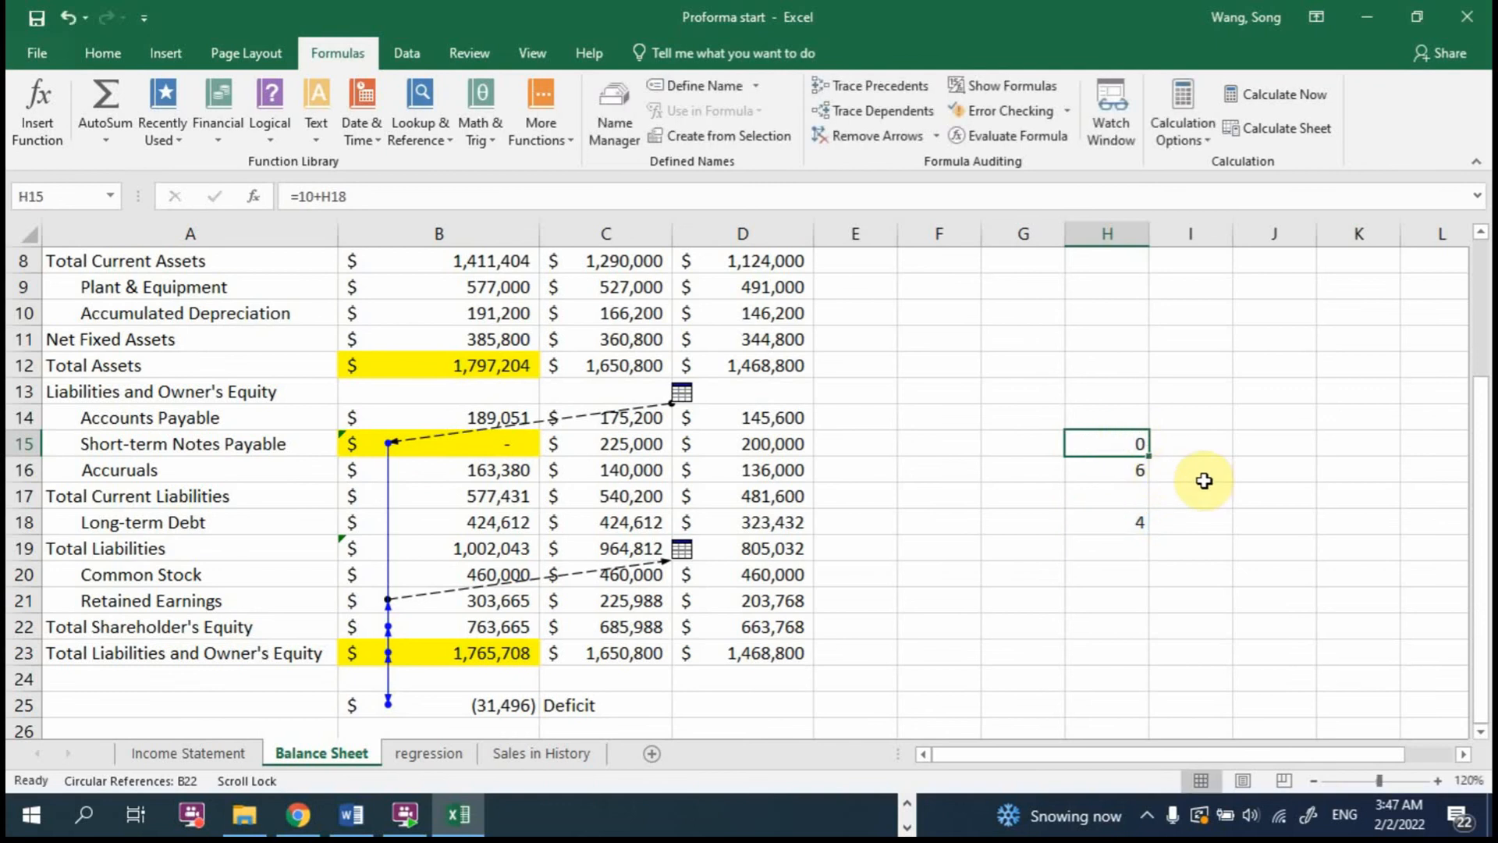
pyautogui.moveTo(1137, 438); pyautogui.dragTo(1164, 541)
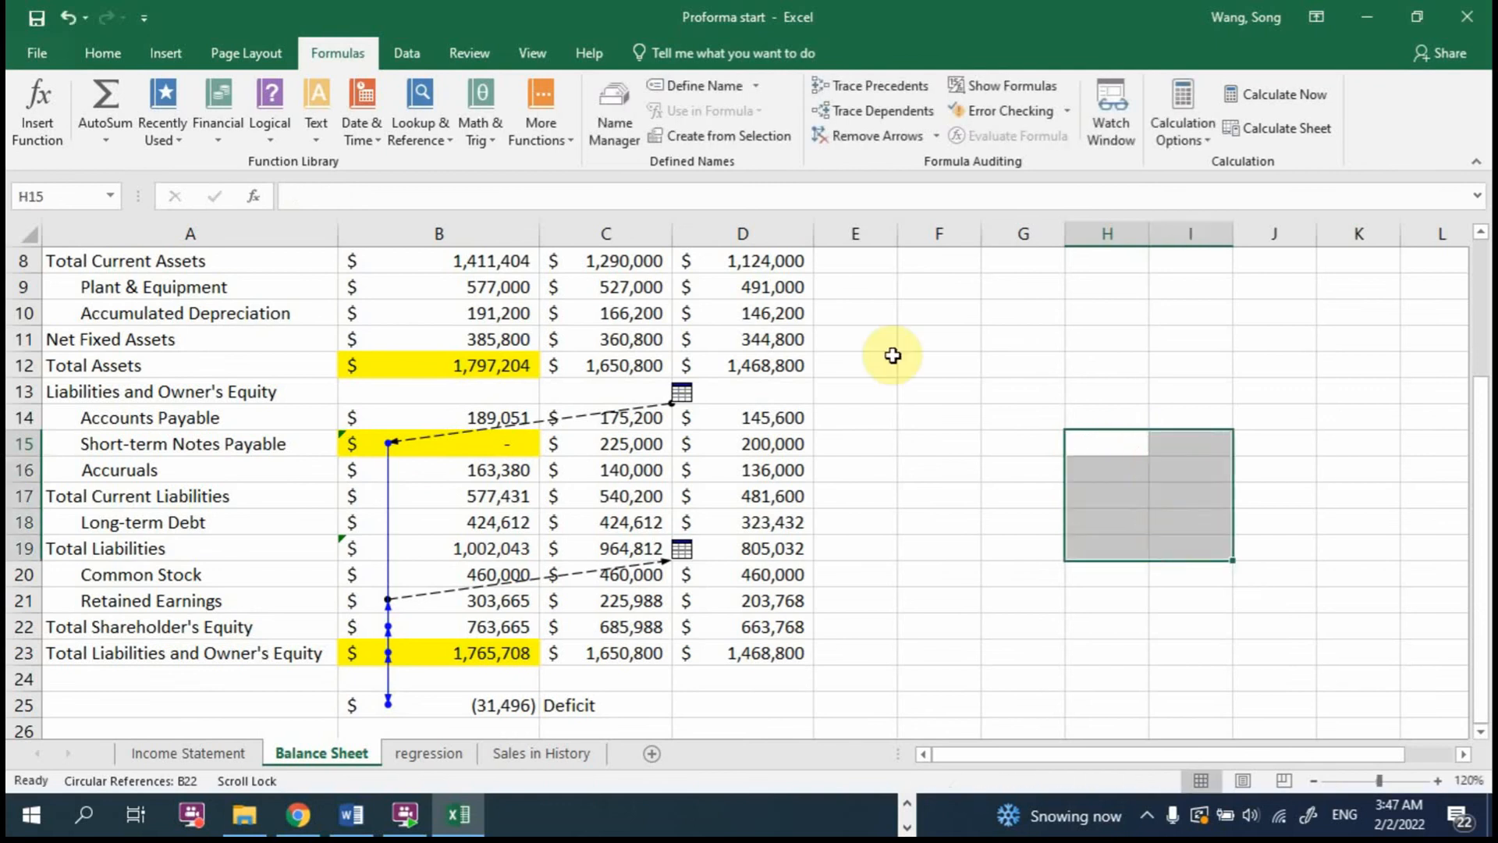
# Step: Reset the 2017 Short-term Notes Payable formula in B15 to =C15
pyautogui.click(526, 448)
pyautogui.write('=')
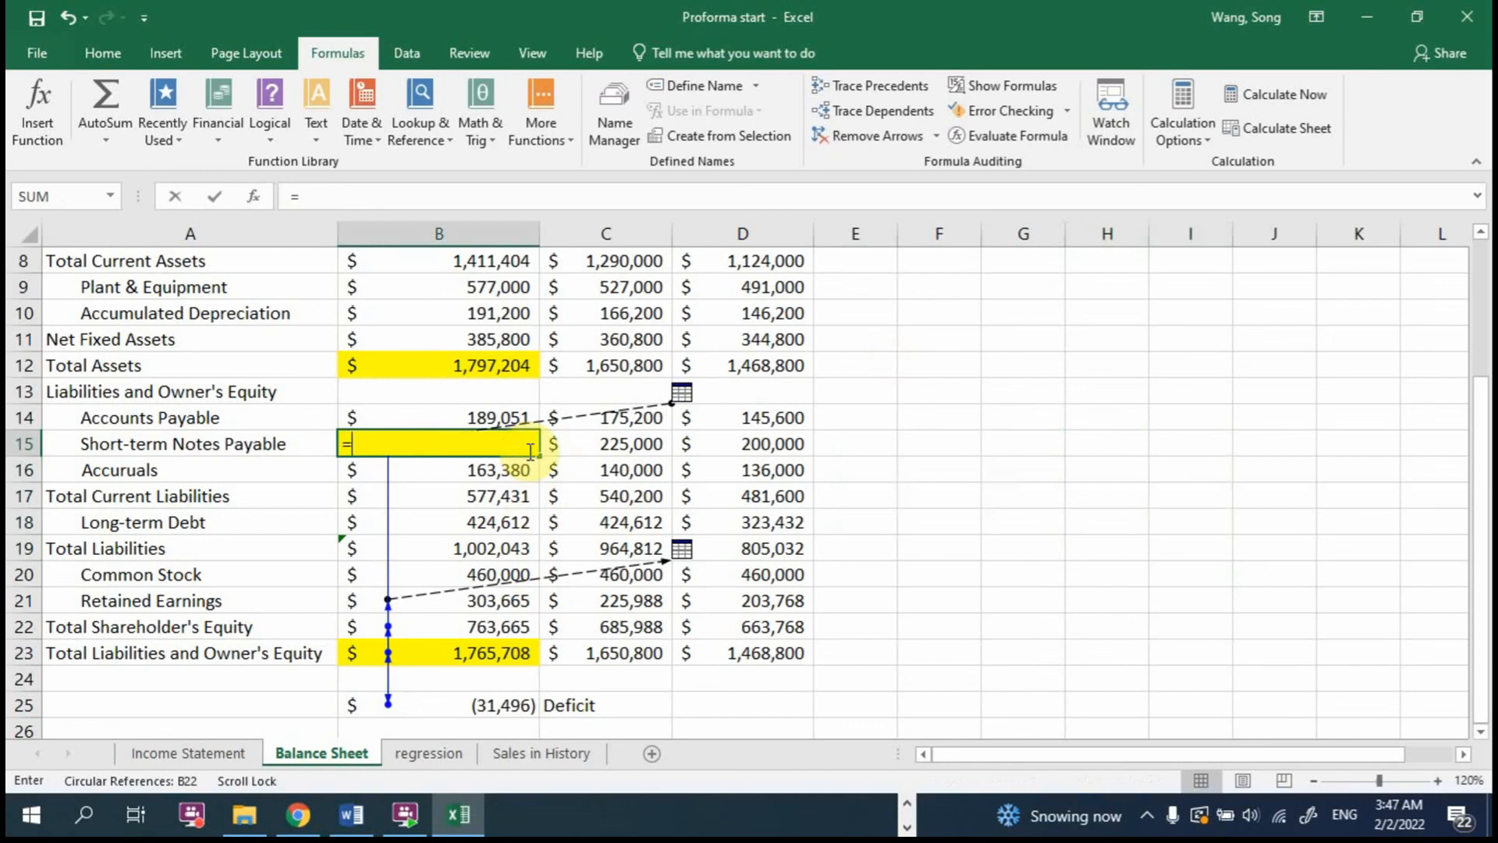
pyautogui.click(628, 446)
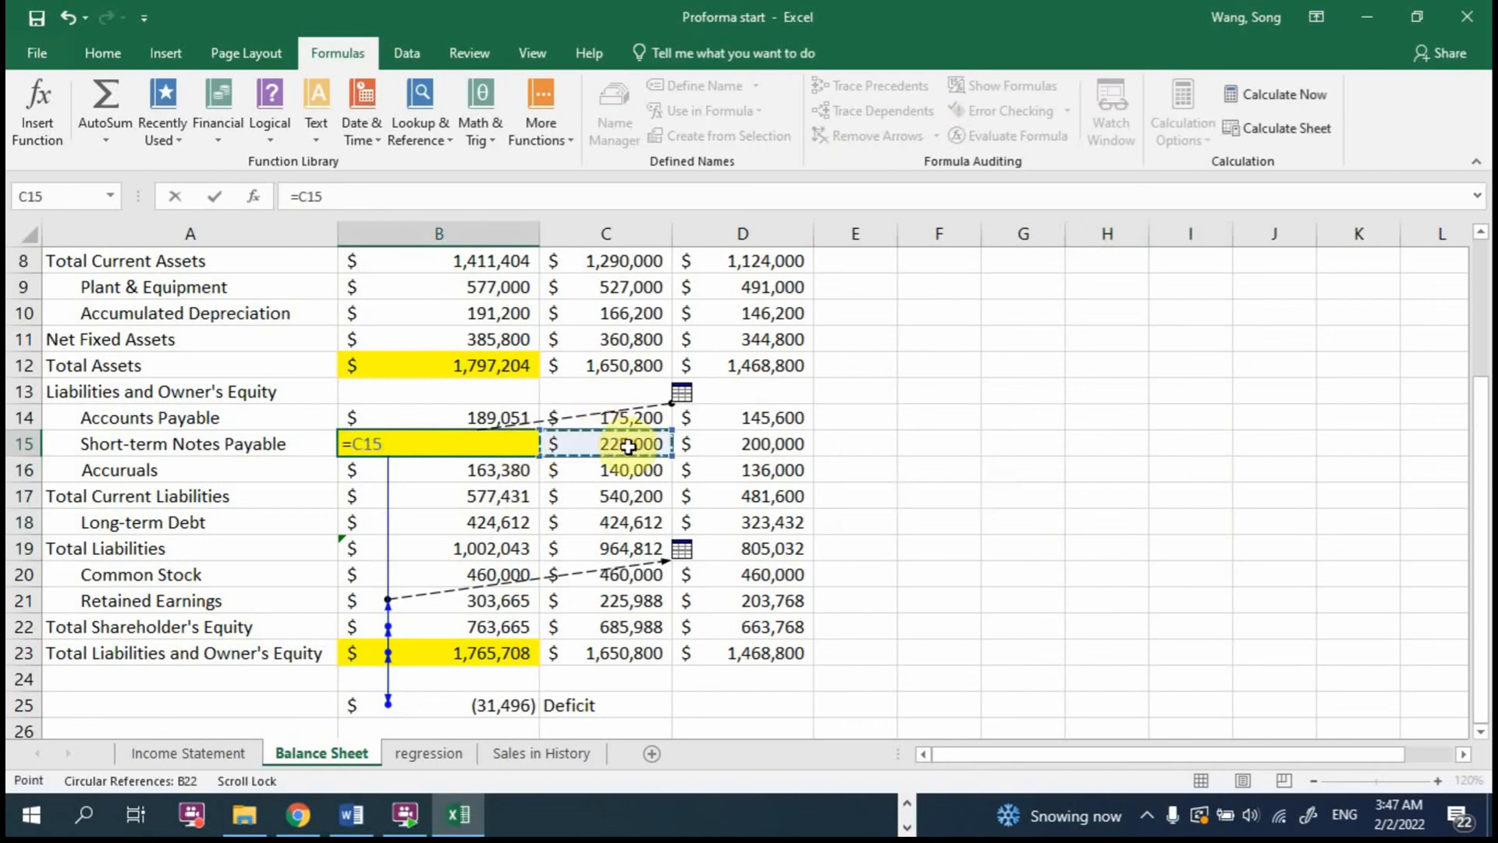
pyautogui.press('Return')
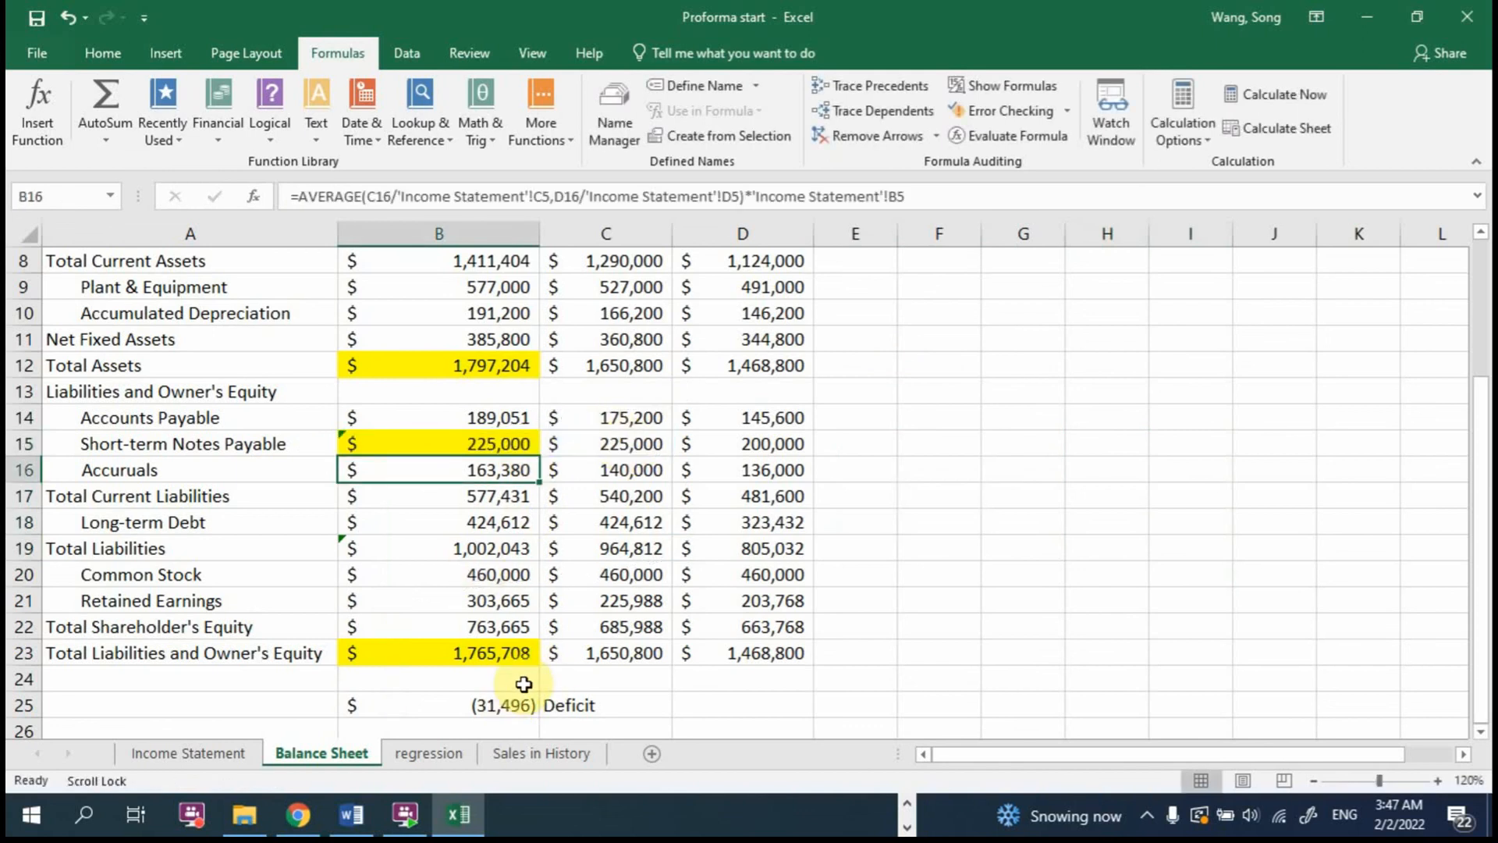
# Step: Add the deficit amount 31496 to Short-term Notes Payable, making the B15 formula =C15+31496
pyautogui.doubleClick(532, 439)
pyautogui.write('+')
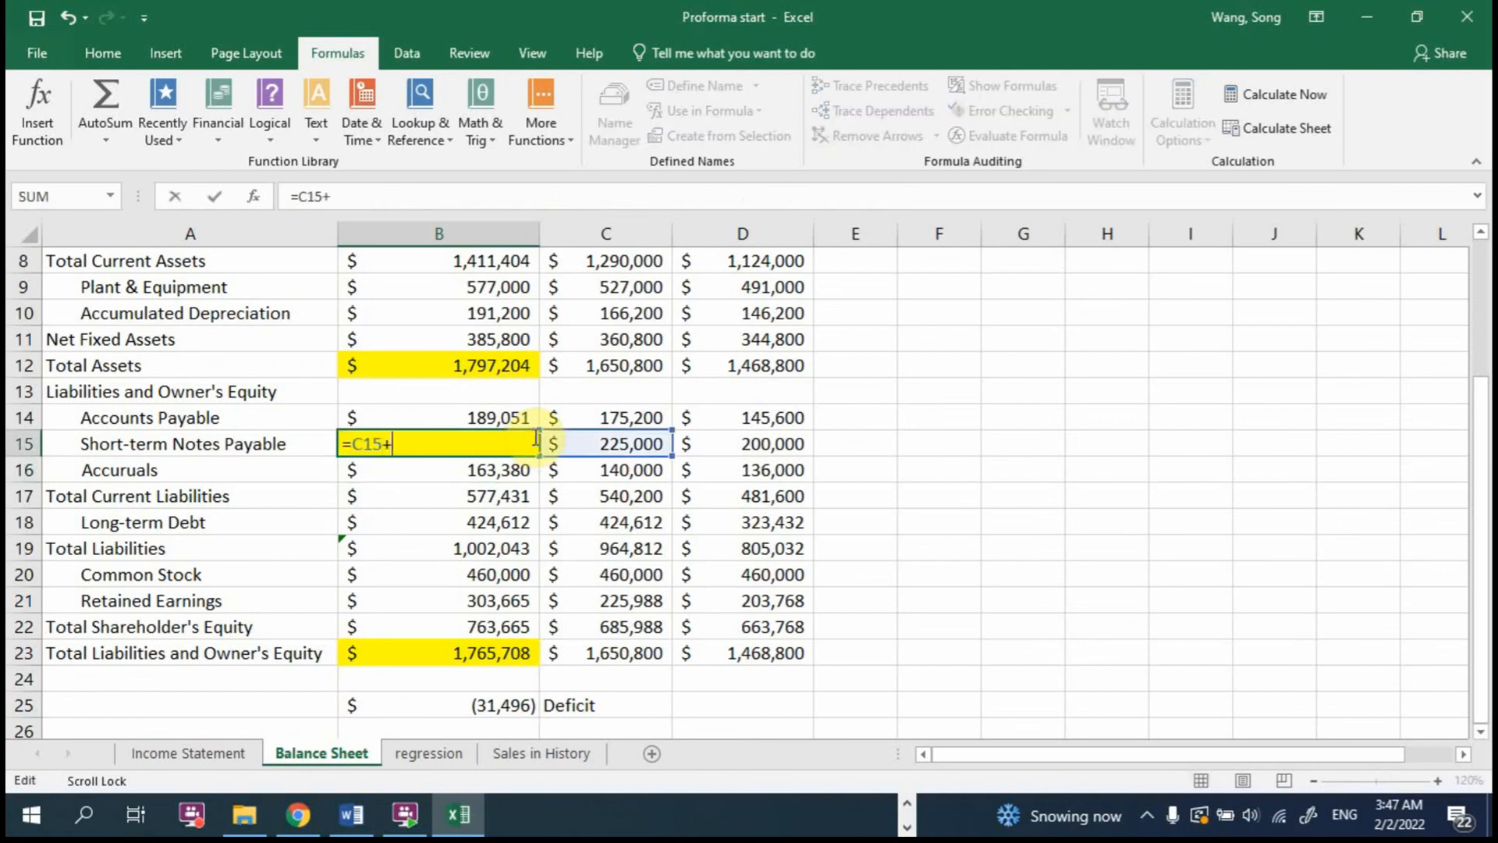
pyautogui.write('31496')
pyautogui.press('Return')
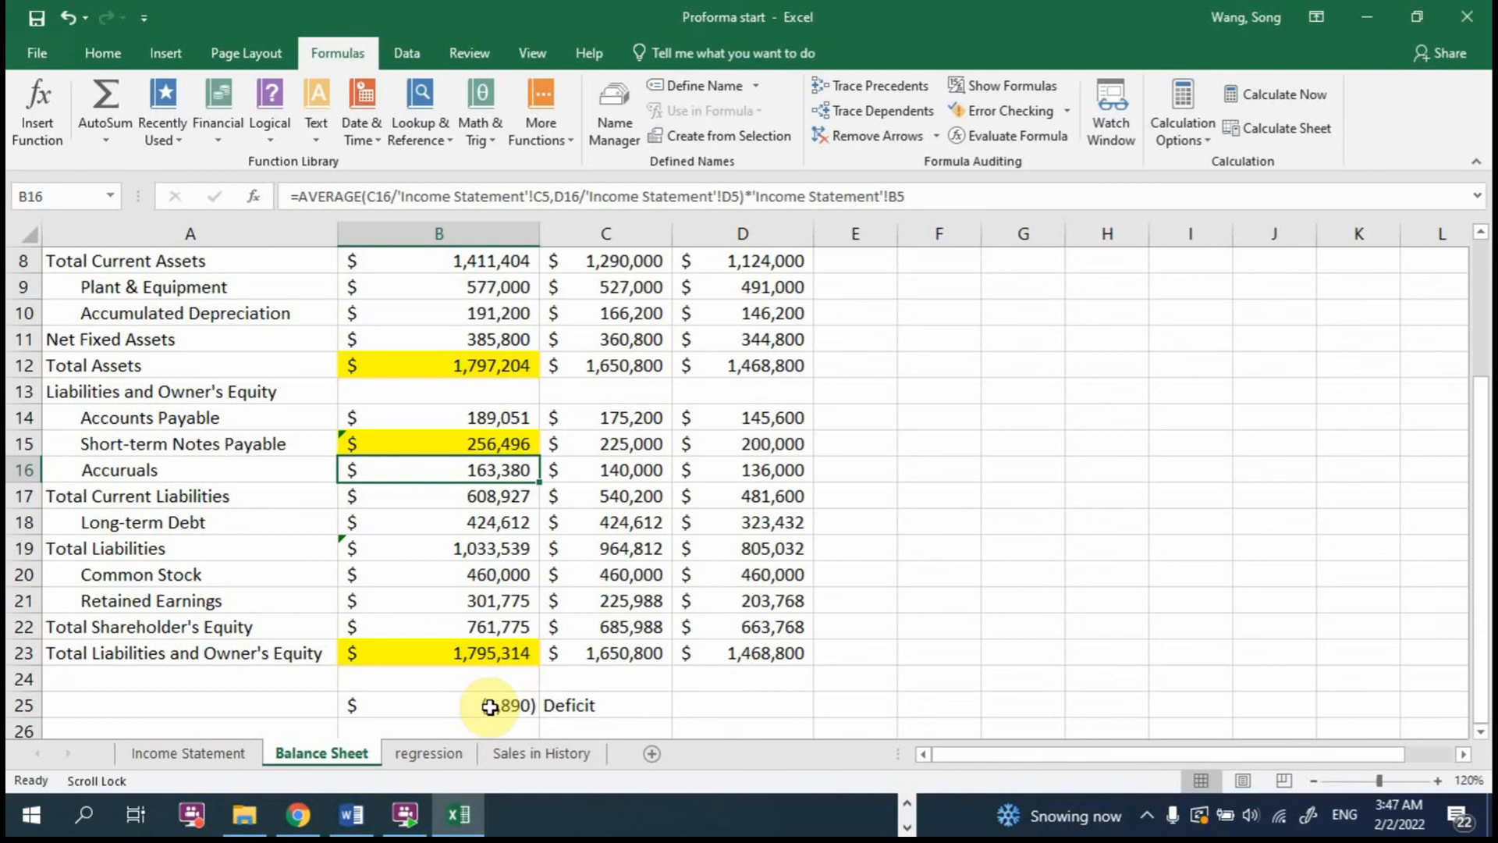
# Step: Add 1890 and 113 in turn to the B15 formula, making it =C15+31496+1890+113
pyautogui.doubleClick(532, 441)
pyautogui.write('+31')
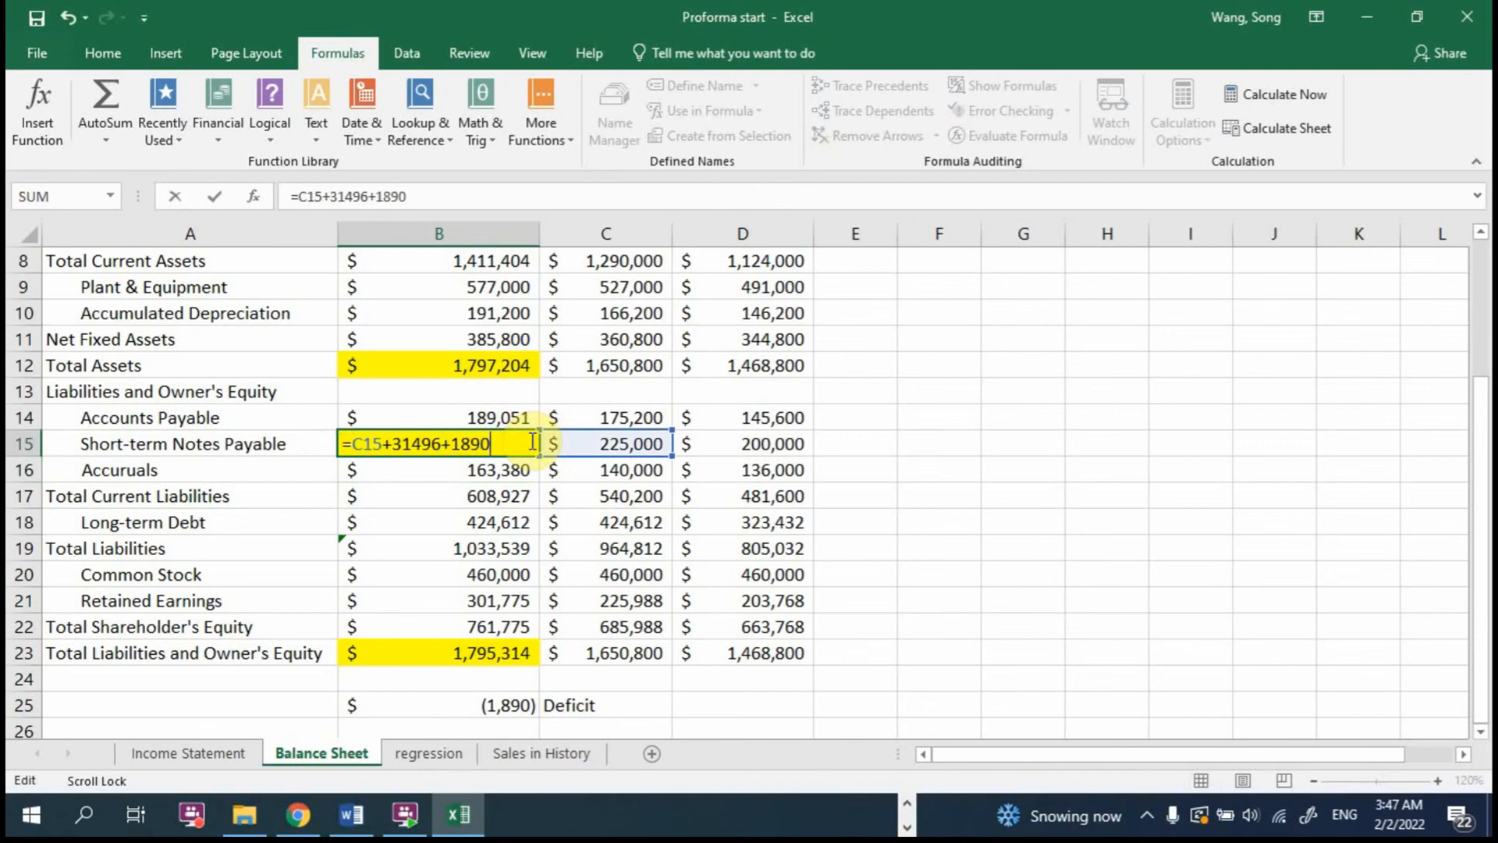
pyautogui.press('Return')
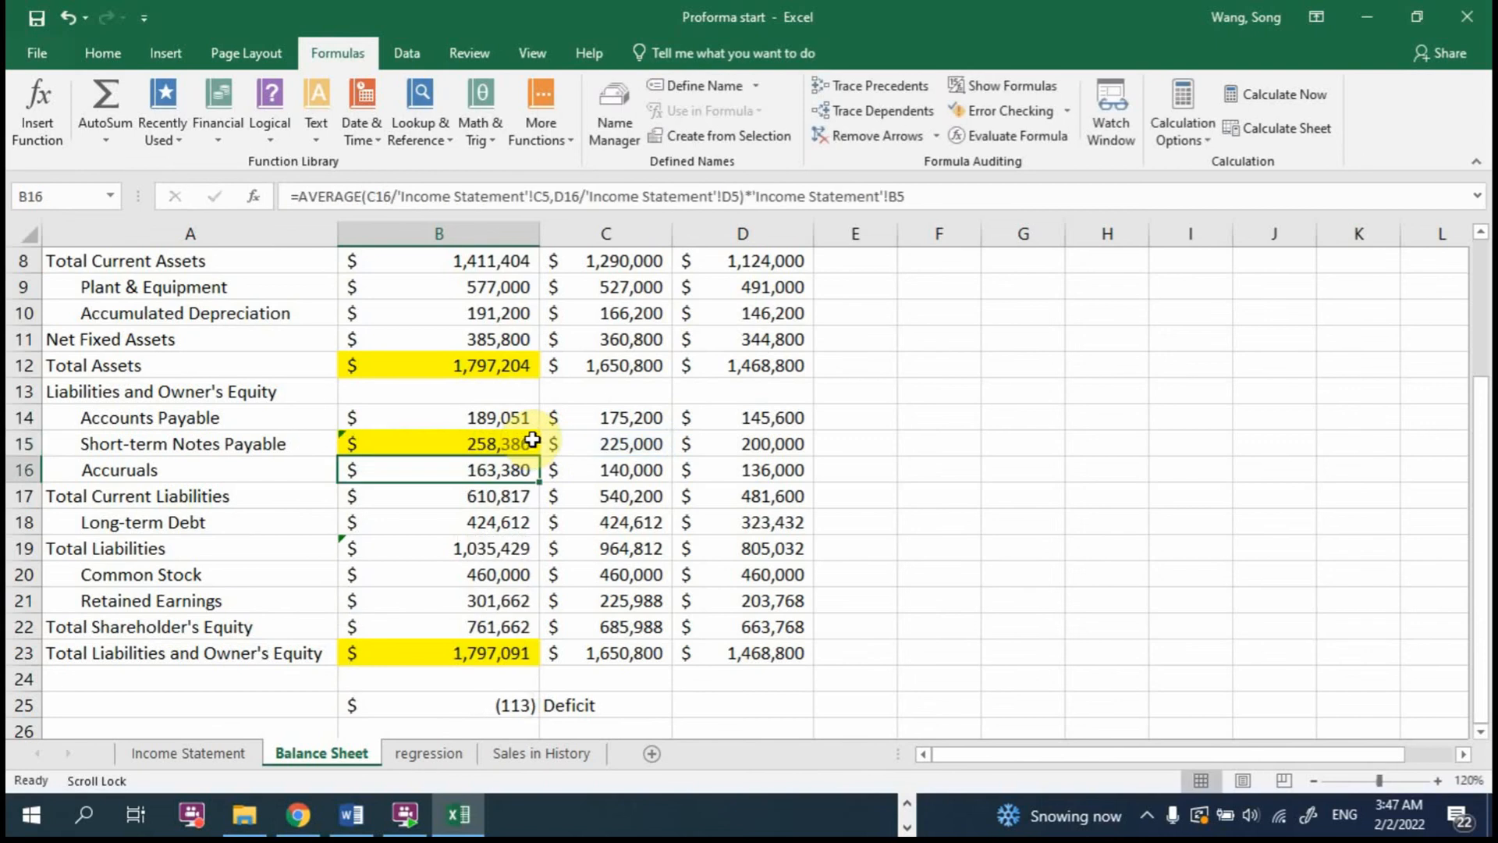
pyautogui.click(532, 440)
pyautogui.doubleClick(538, 442)
pyautogui.write('+1890+')
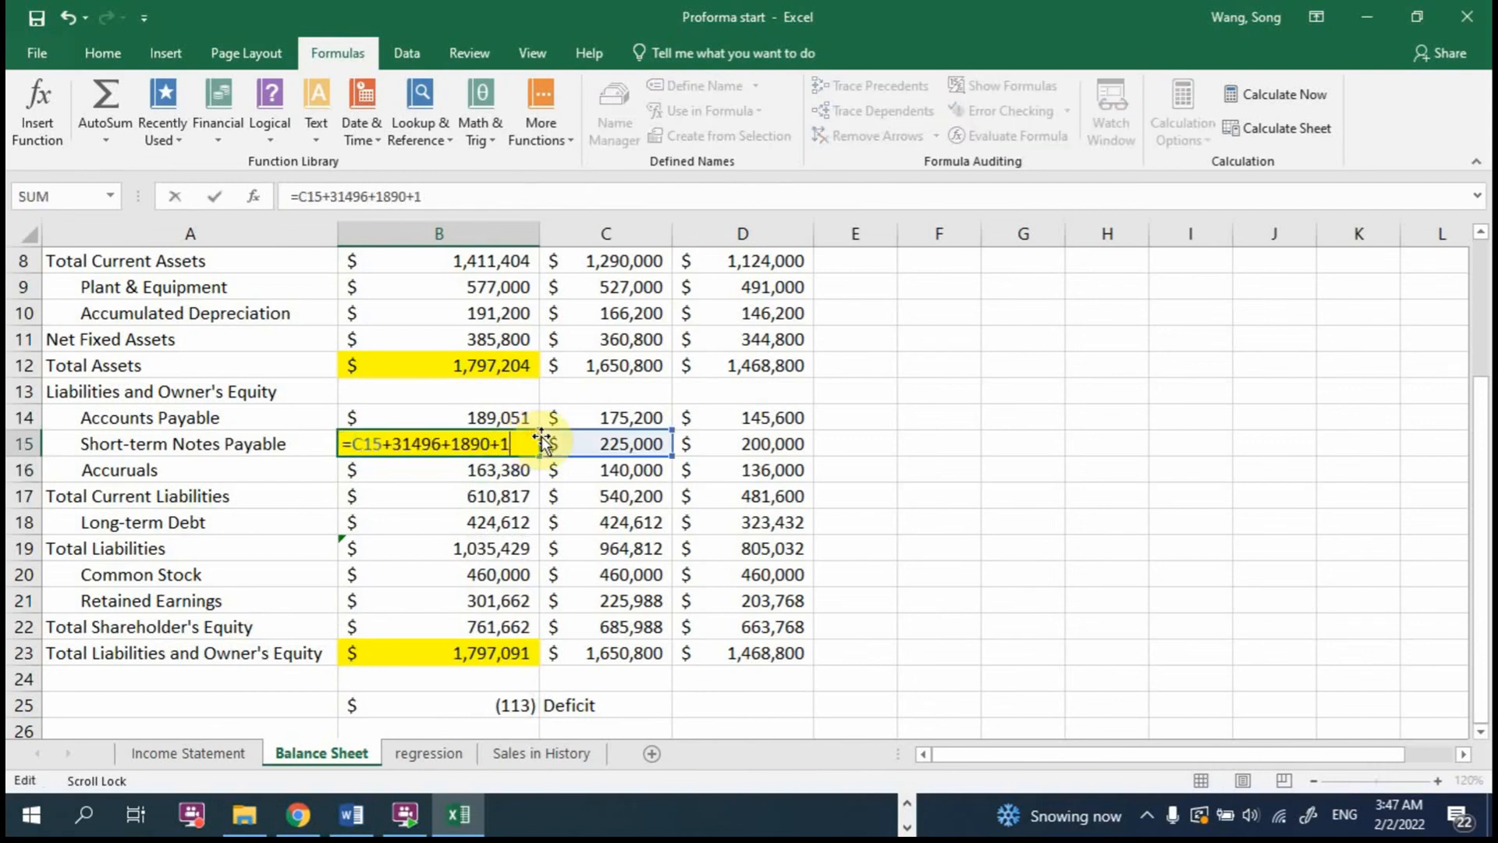
pyautogui.write('13')
pyautogui.press('Return')
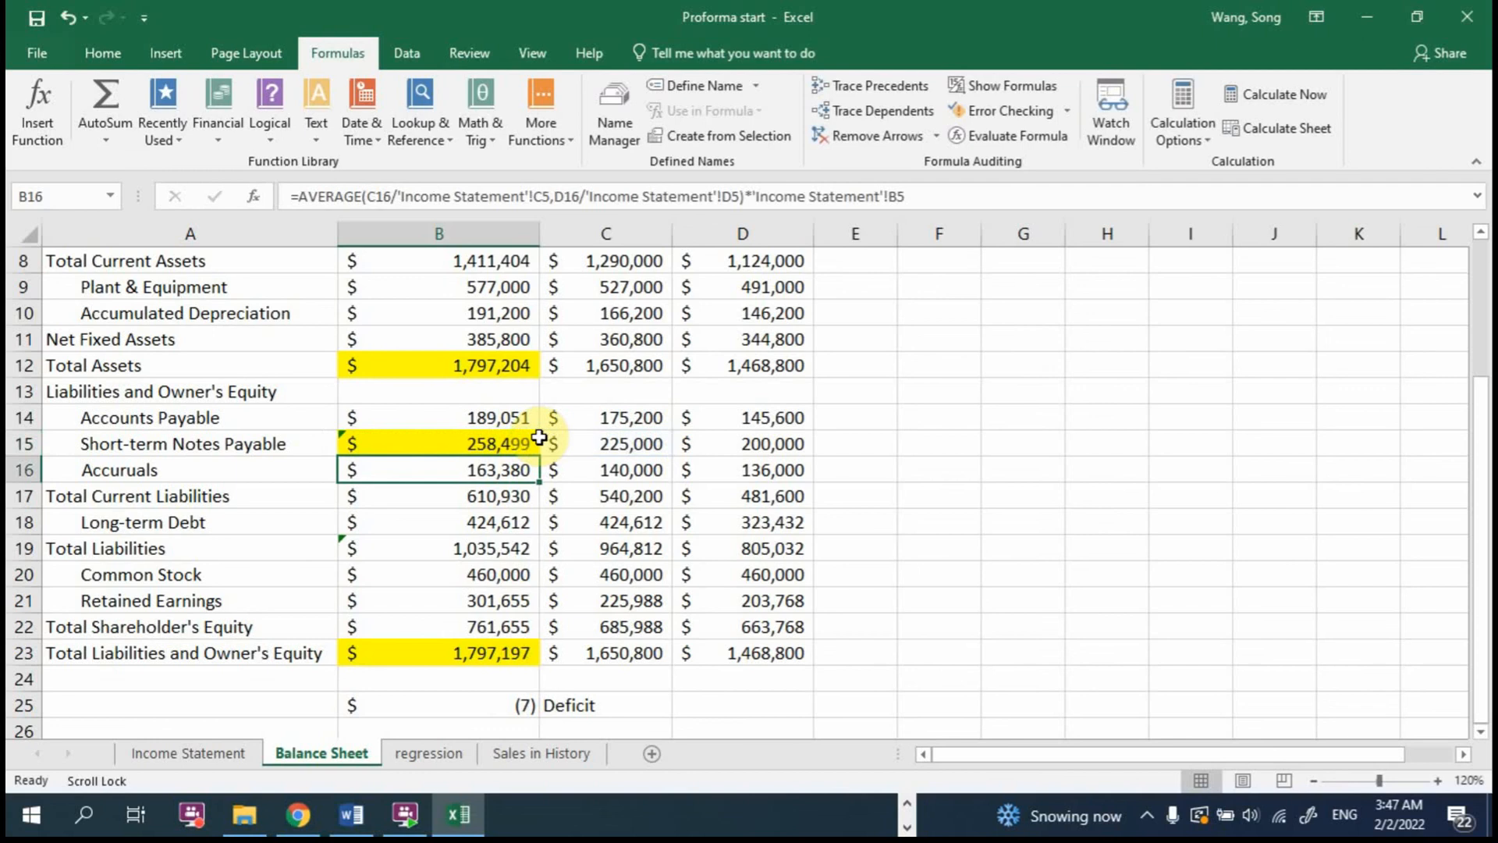
# Step: Add 7 and 1 in turn to the B15 formula, making it =C15+31496+1890+113+7+1
pyautogui.doubleClick(535, 440)
pyautogui.write('+31496+1890+113+7')
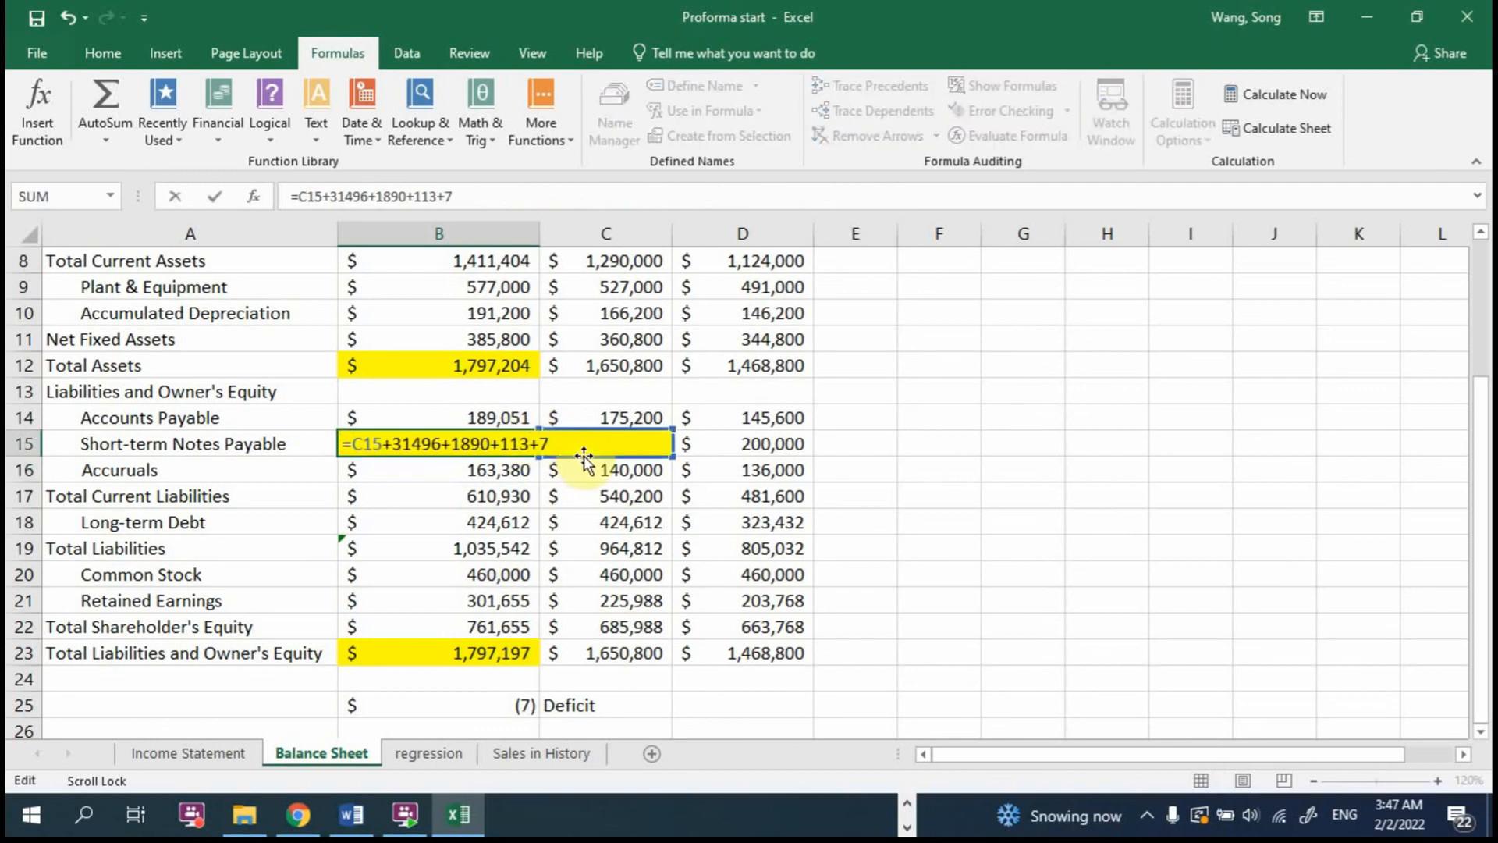
pyautogui.press('Return')
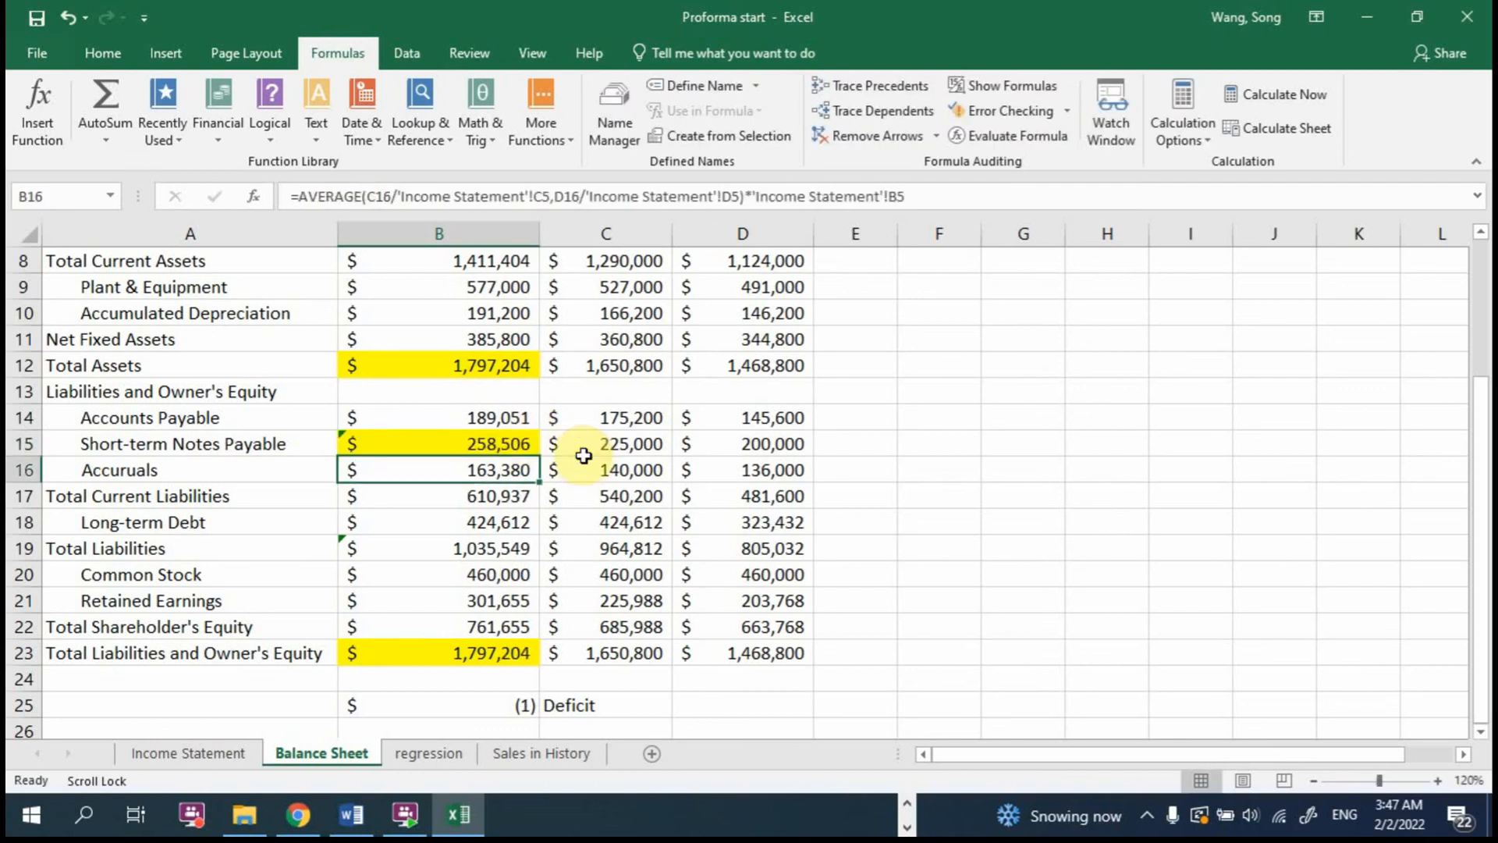
pyautogui.doubleClick(521, 442)
pyautogui.write('+1890+113+7+1')
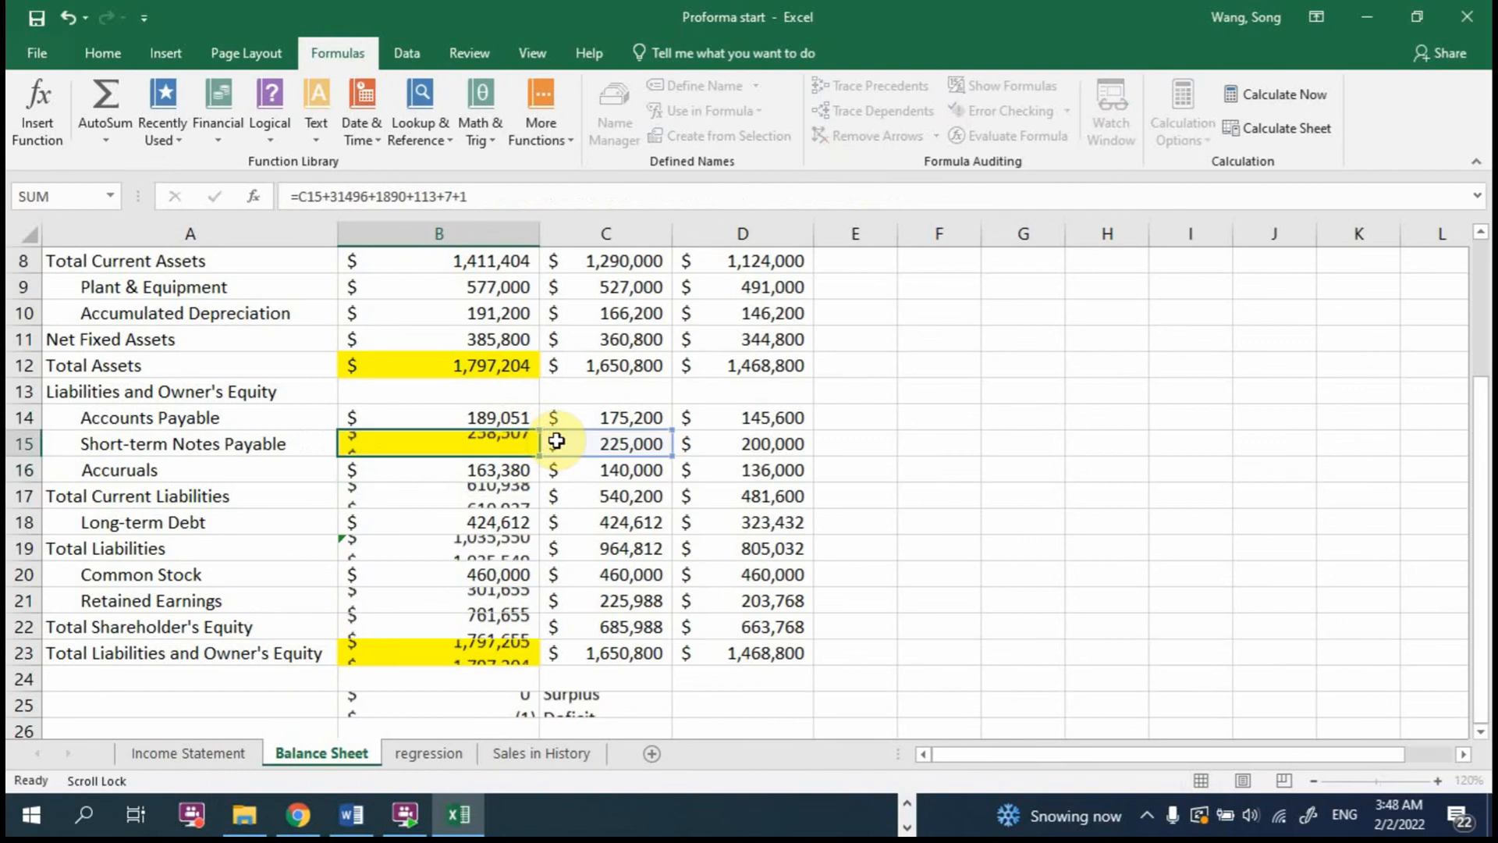
pyautogui.press('Return')
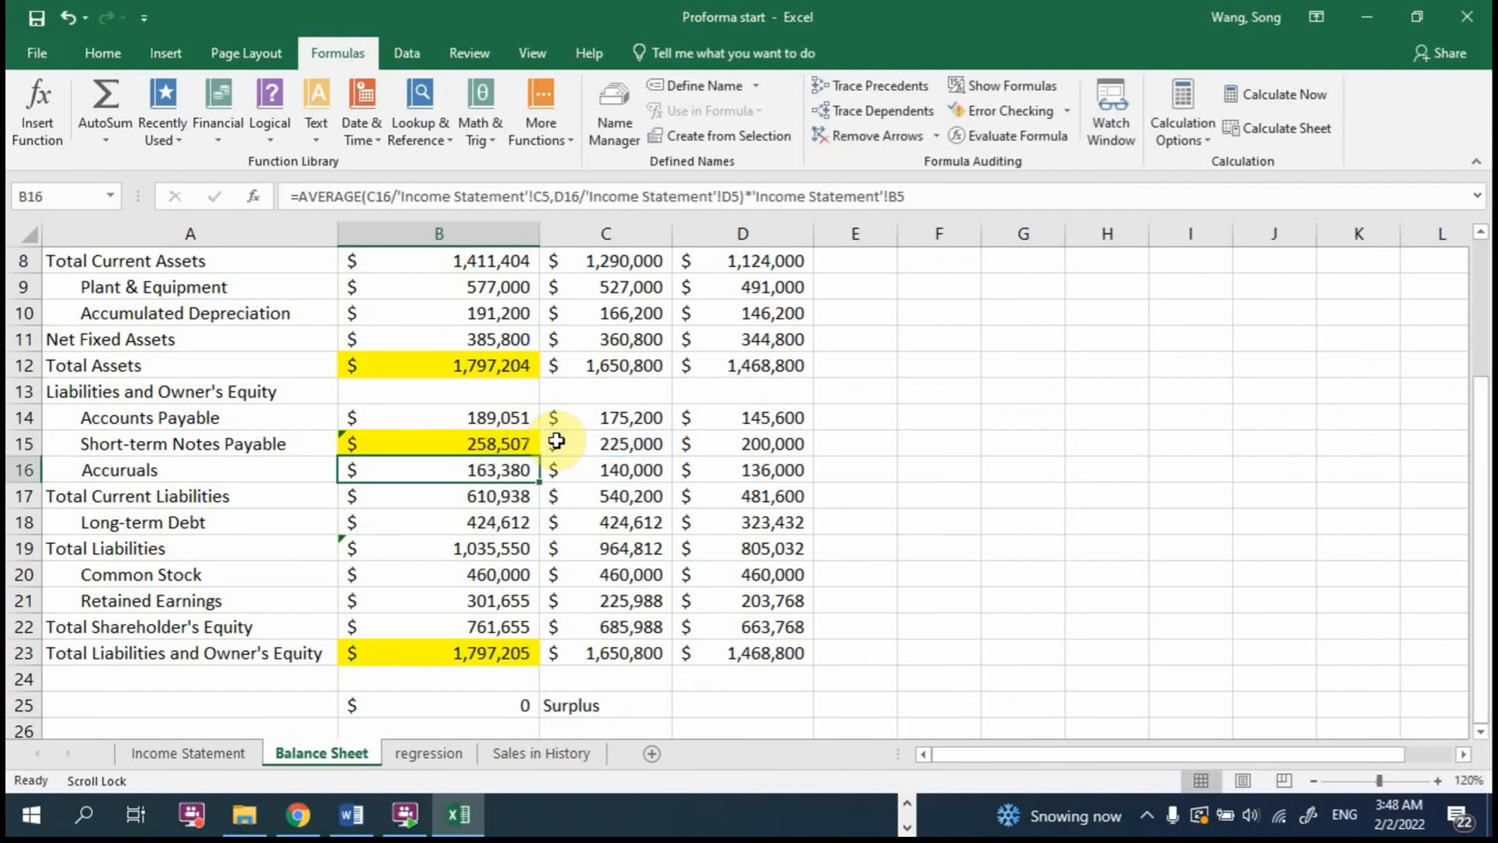
# Step: Show three decimal places in the 2017 surplus/deficit cell B25
pyautogui.click(514, 702)
pyautogui.doubleClick(527, 442)
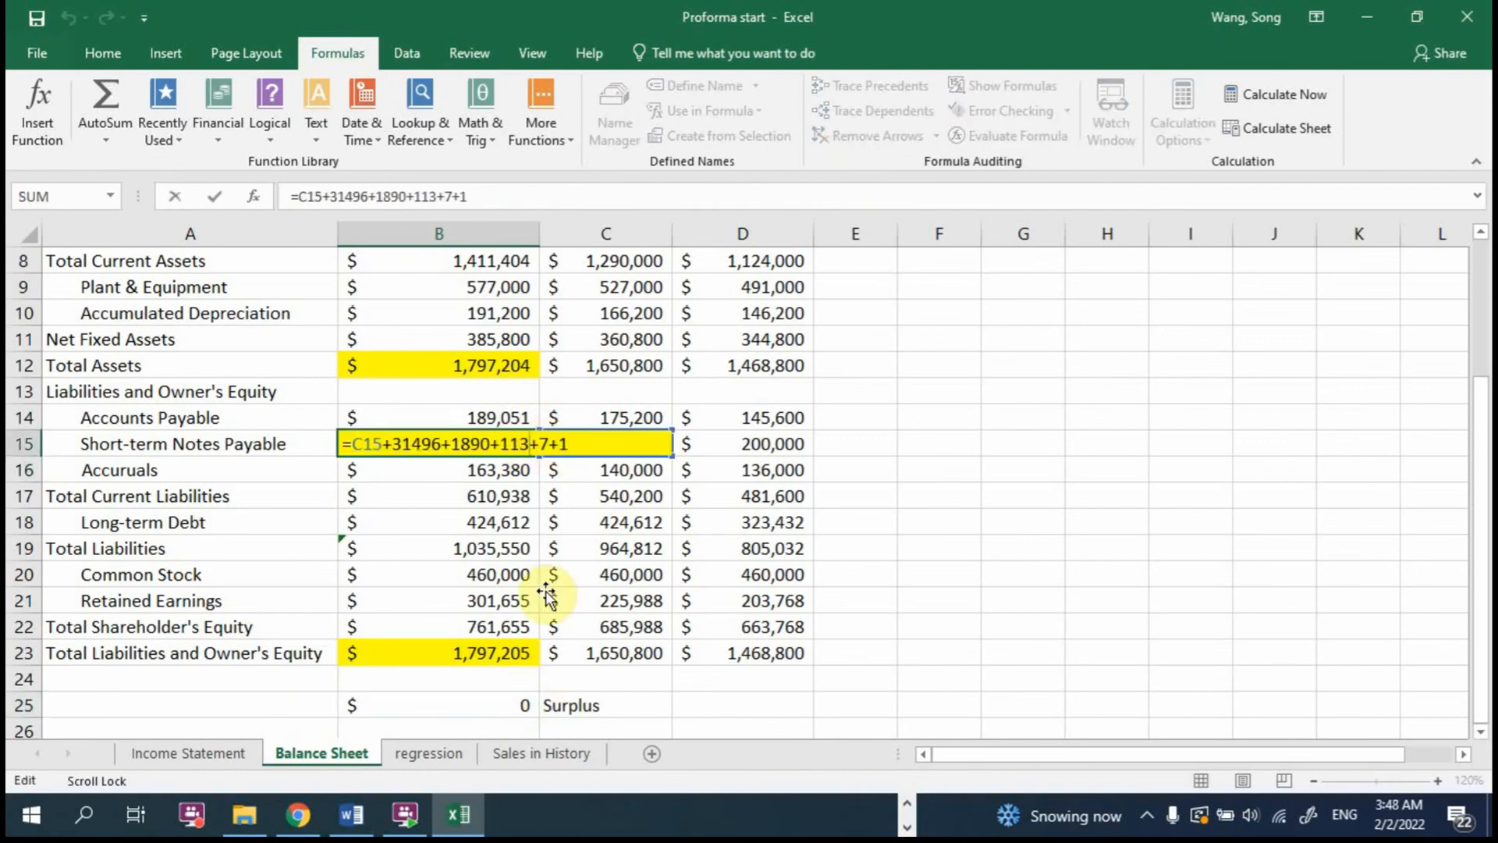
pyautogui.click(519, 706)
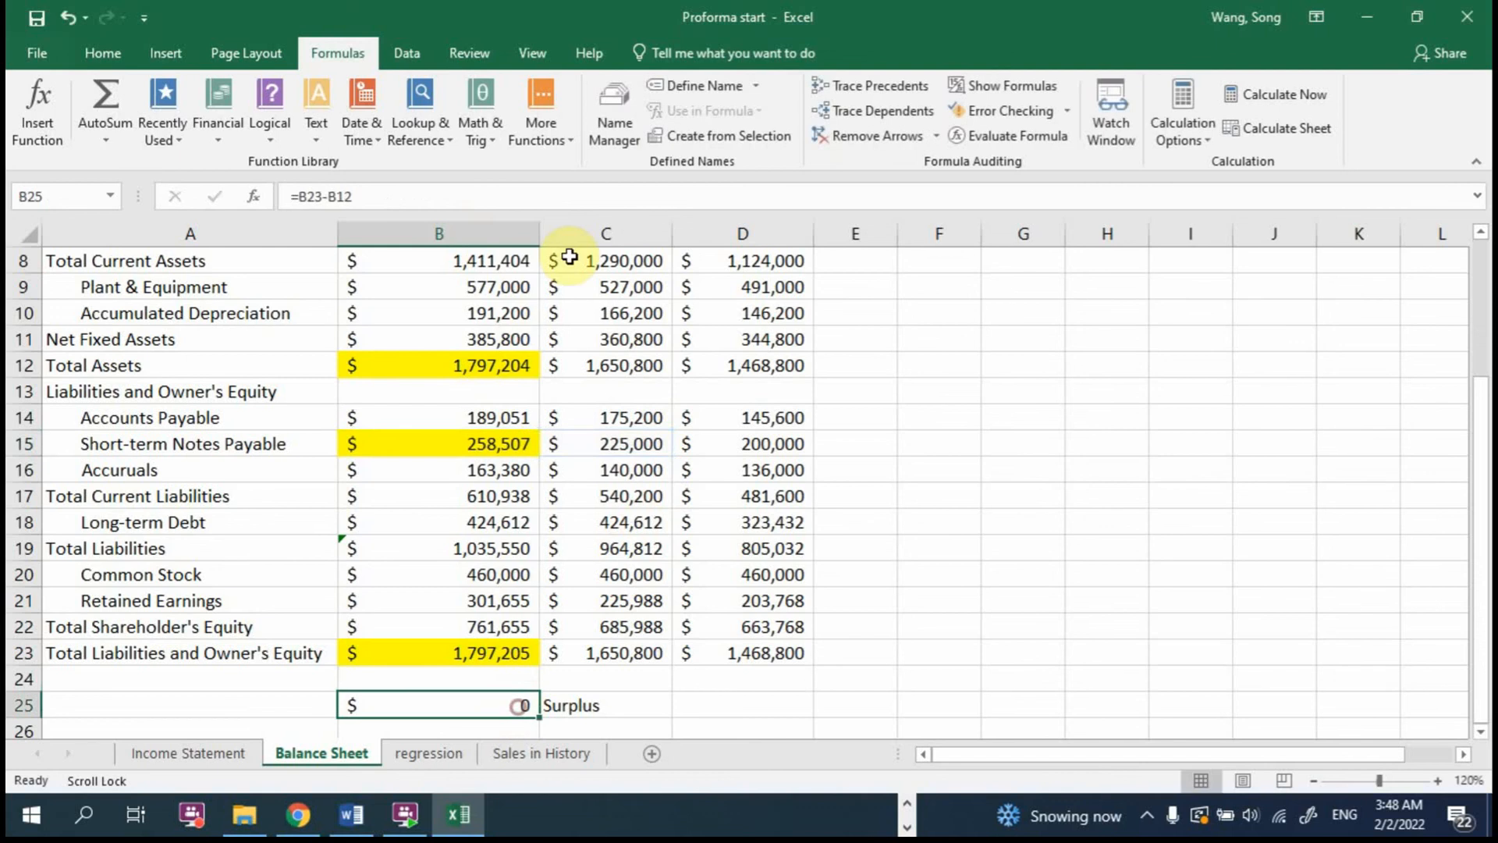
pyautogui.click(103, 53)
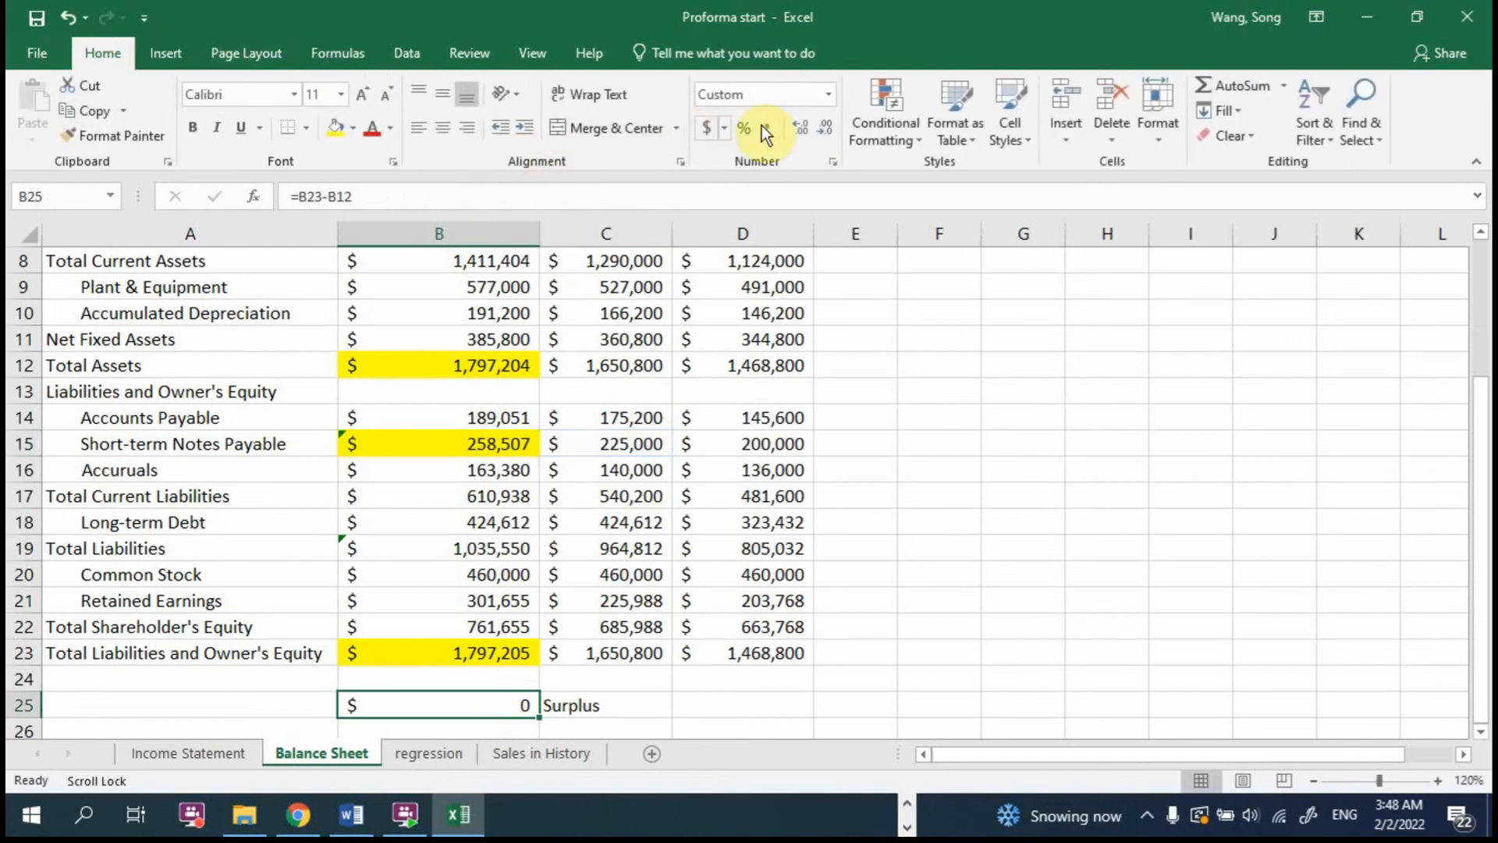
pyautogui.click(798, 126)
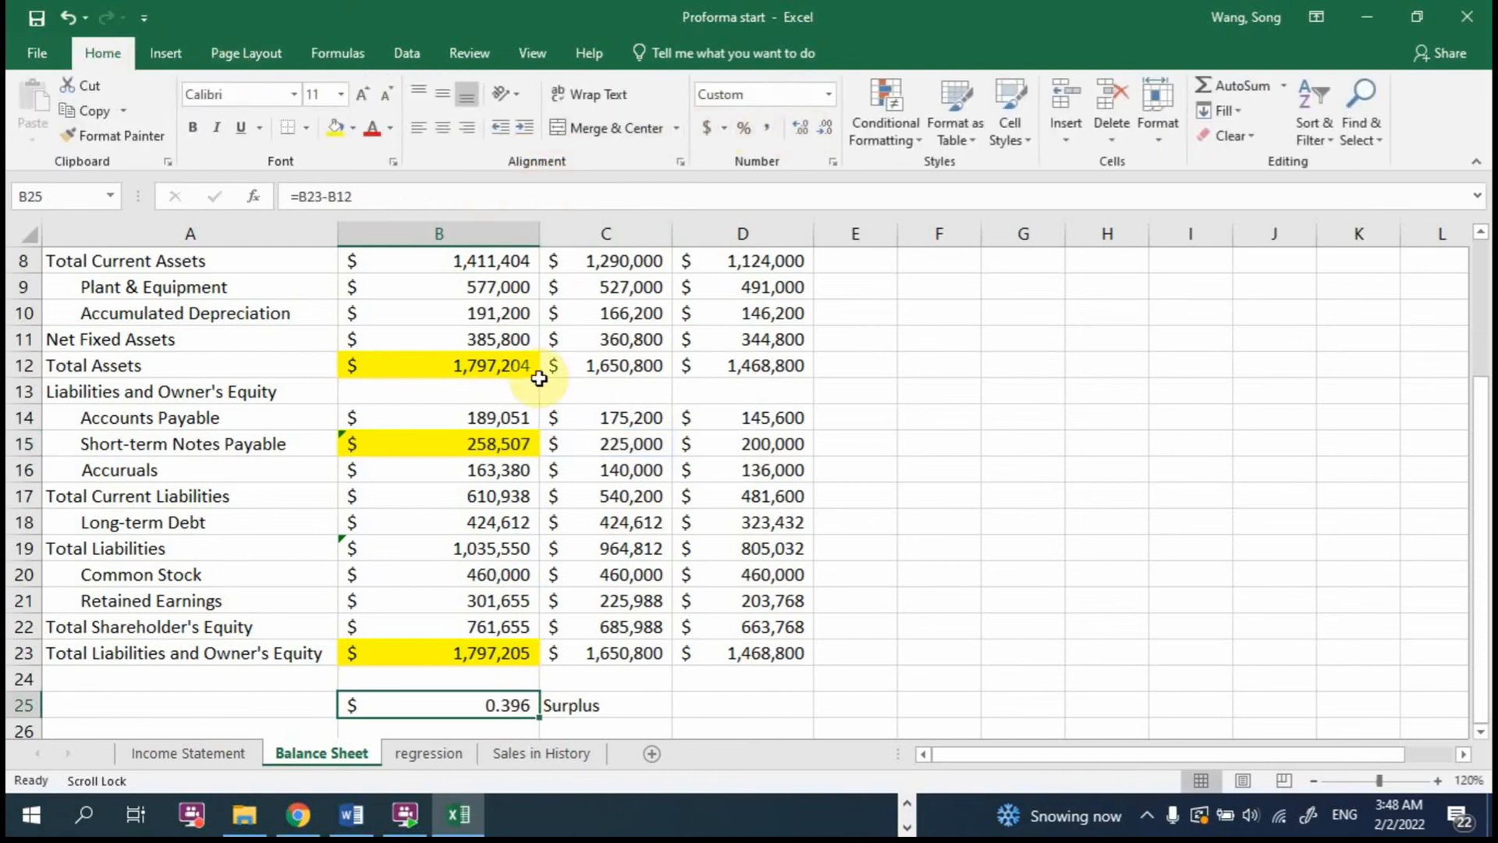
# Step: Change the last addend in the Short-term Notes Payable formula in B15 to 6, making it =C15+31496+1890+113+7+6
pyautogui.doubleClick(509, 445)
pyautogui.click(584, 438)
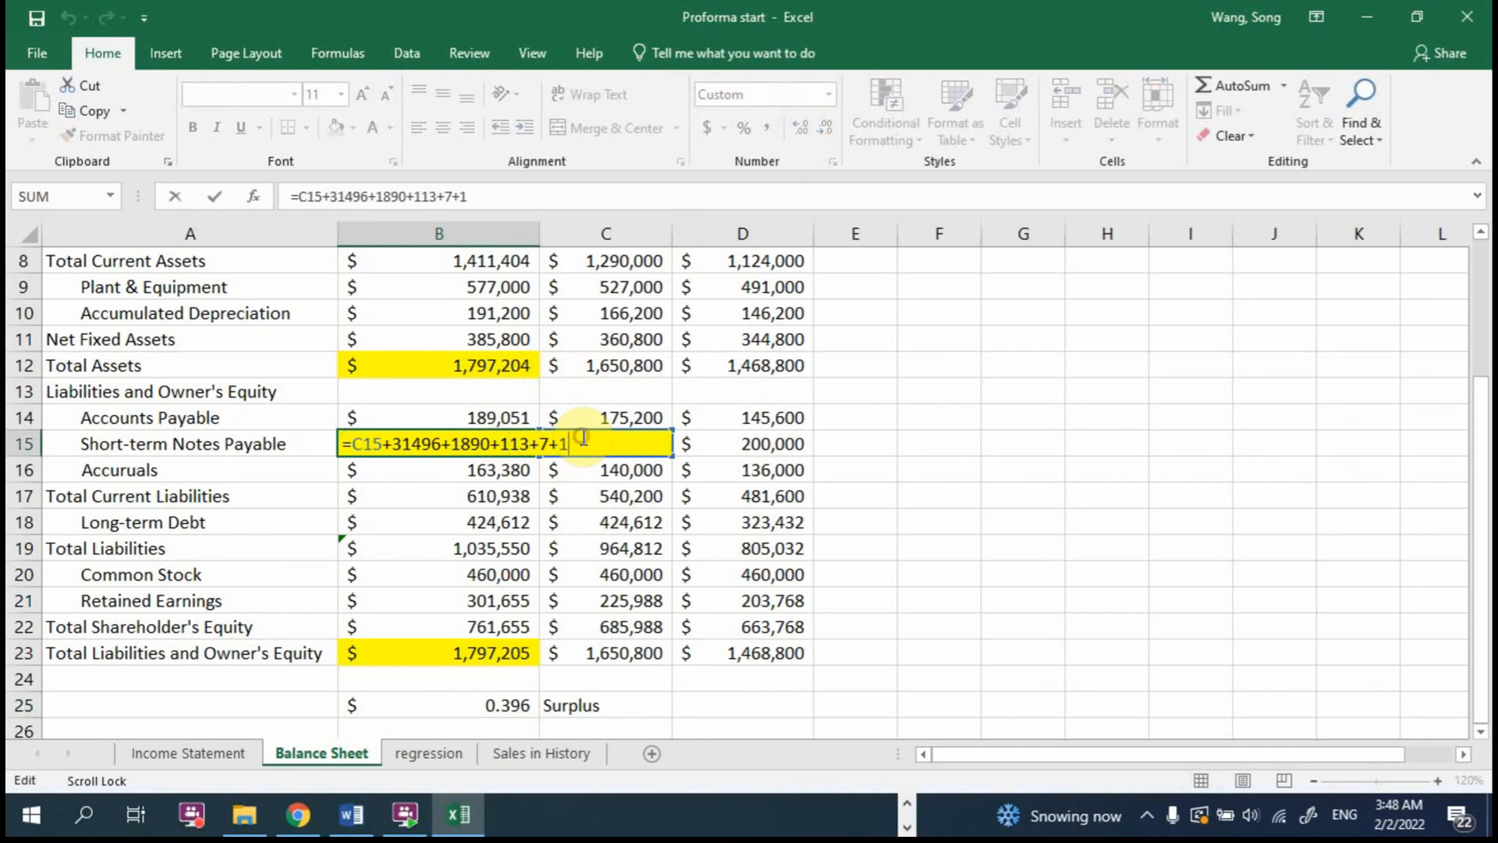
pyautogui.press('BackSpace')
pyautogui.write('06')
pyautogui.press('Return')
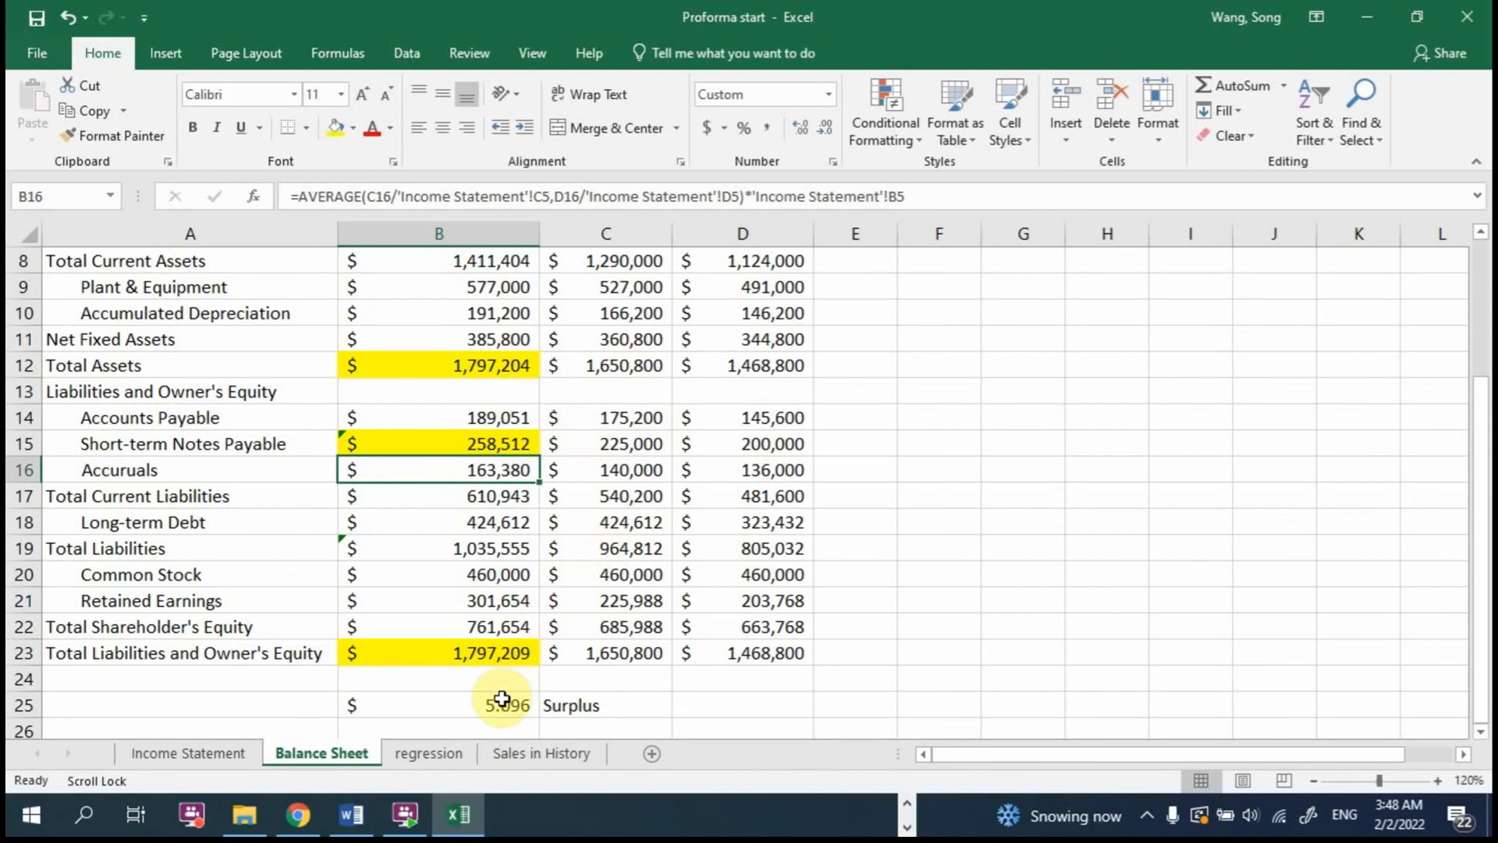
# Step: Remove all the added amounts from the B15 formula, leaving =C15
pyautogui.doubleClick(508, 443)
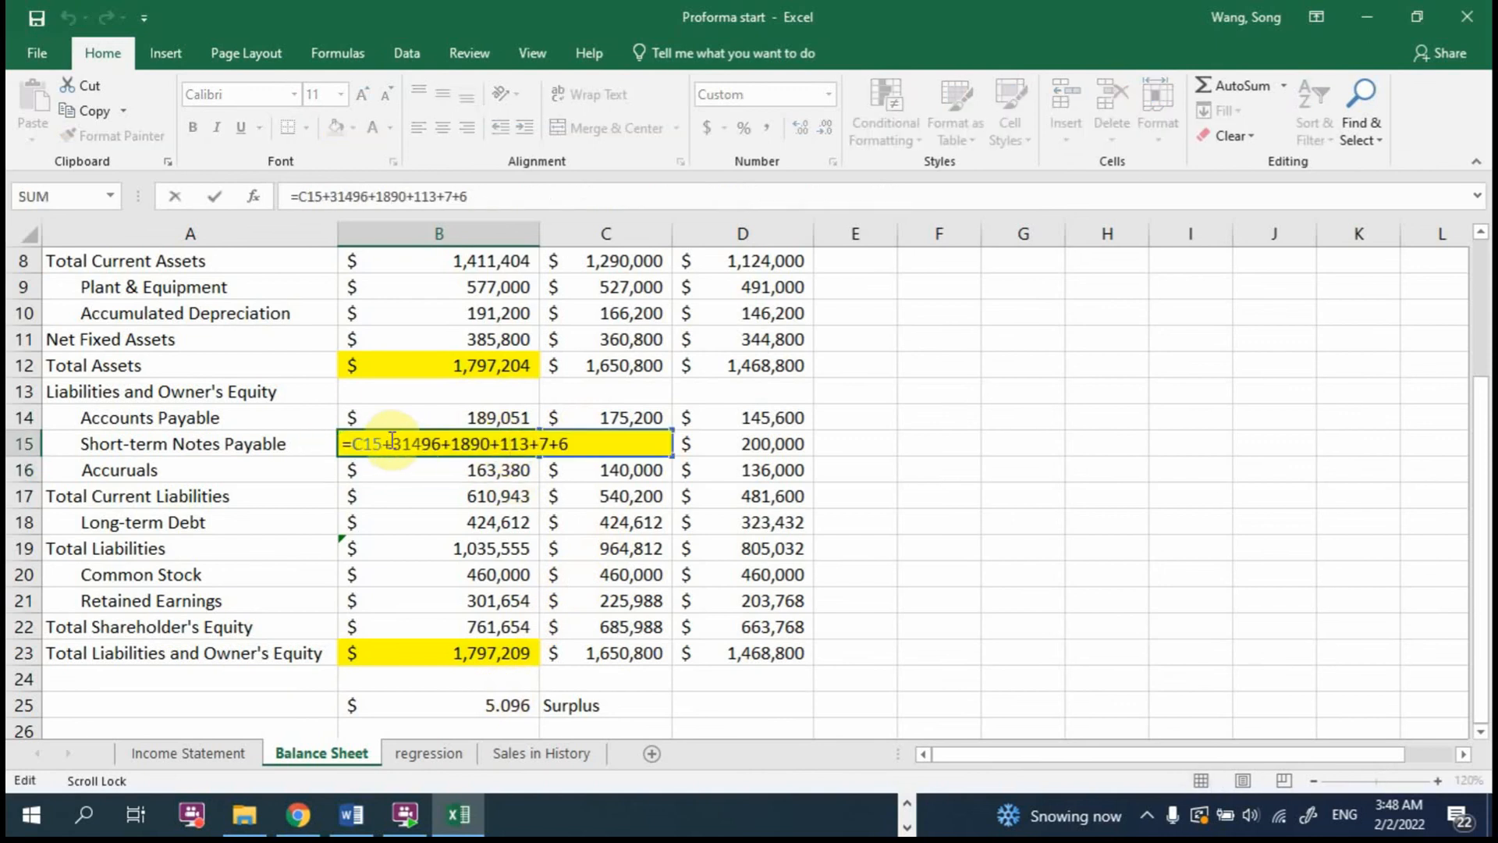
pyautogui.moveTo(383, 439); pyautogui.dragTo(672, 472)
pyautogui.press('BackSpace')
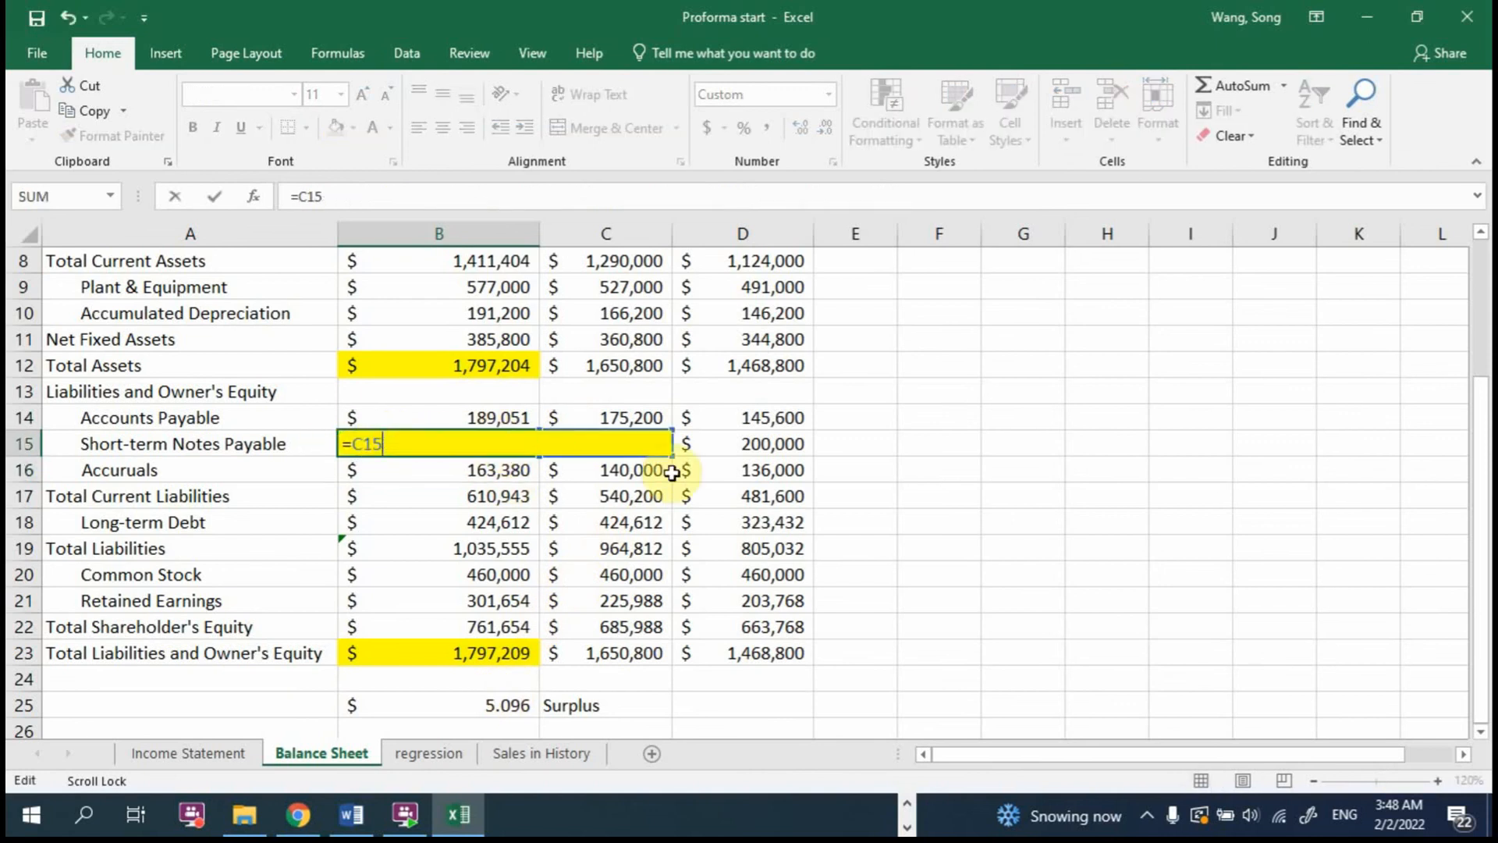
pyautogui.press('Return')
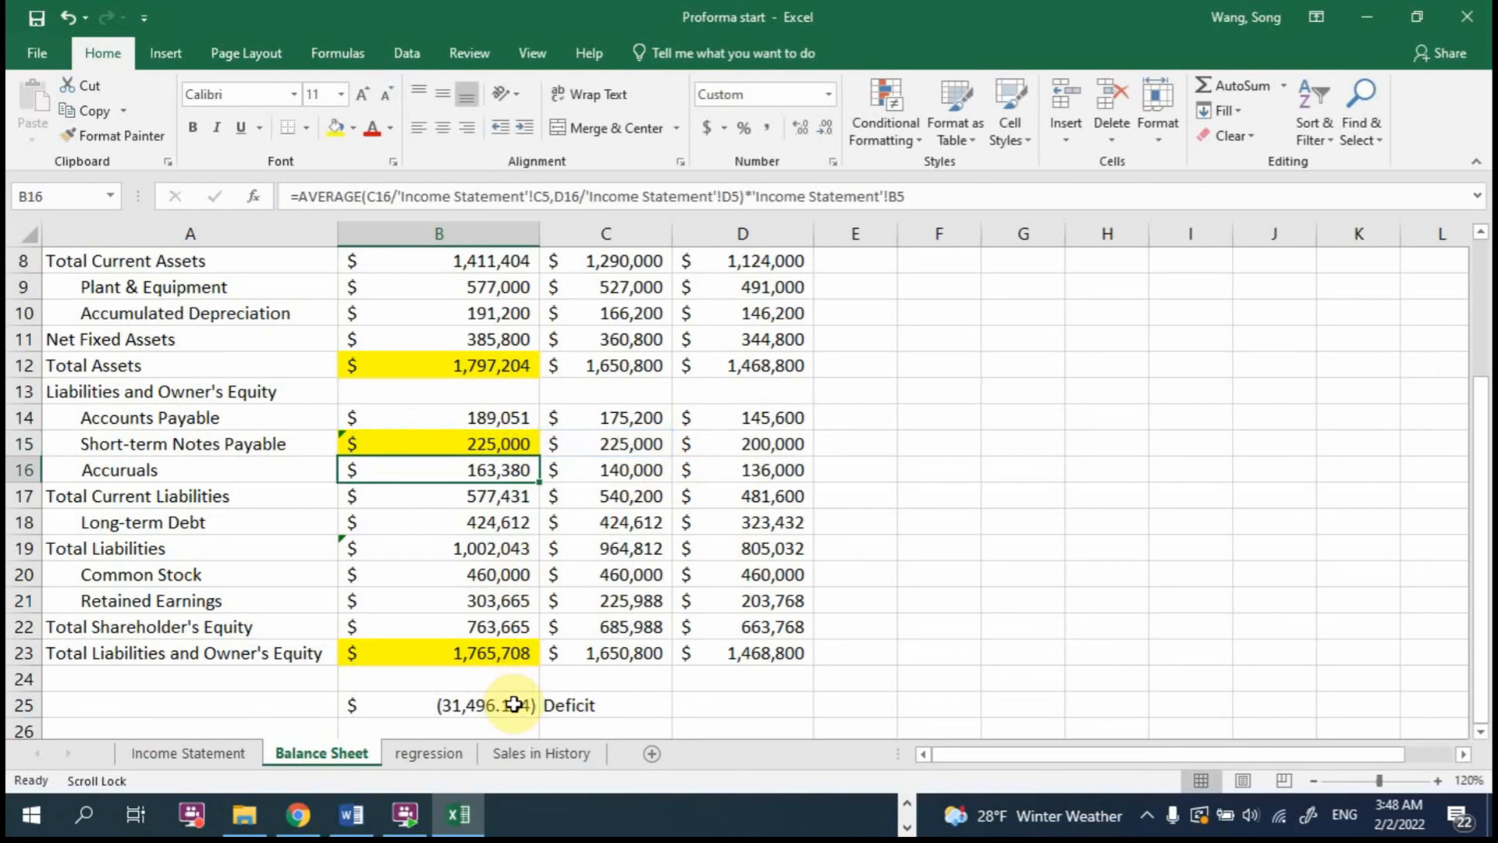
# Step: Format the surplus/deficit amount in B25 to show no decimal places
pyautogui.click(512, 705)
pyautogui.click(828, 127)
pyautogui.click(828, 127)
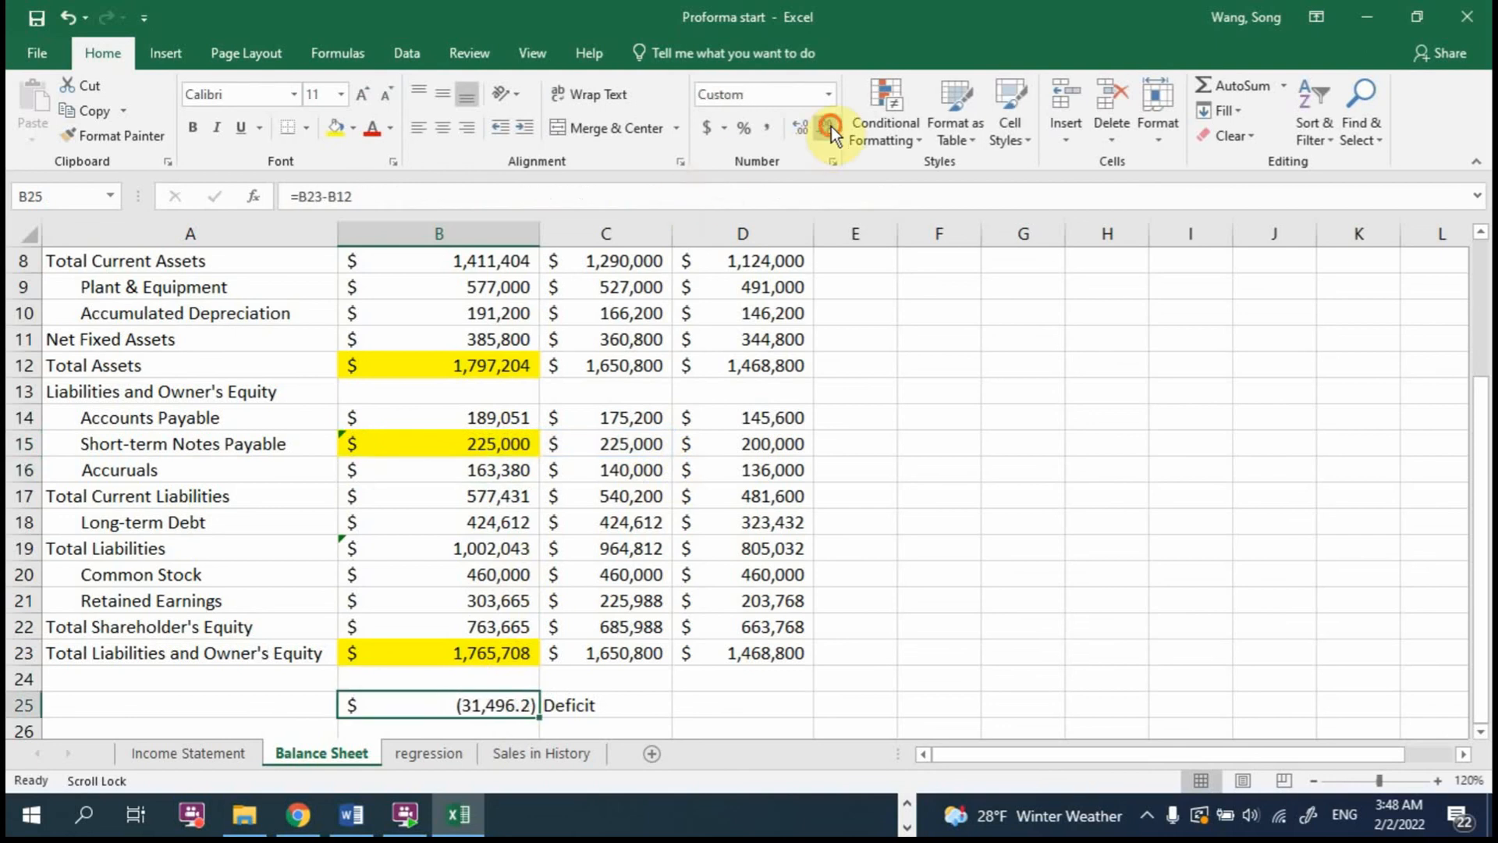
pyautogui.click(828, 128)
# Step: Add the notes "Iteration" in F13 and "self-reference" in F11 of the balance sheet
pyautogui.click(968, 394)
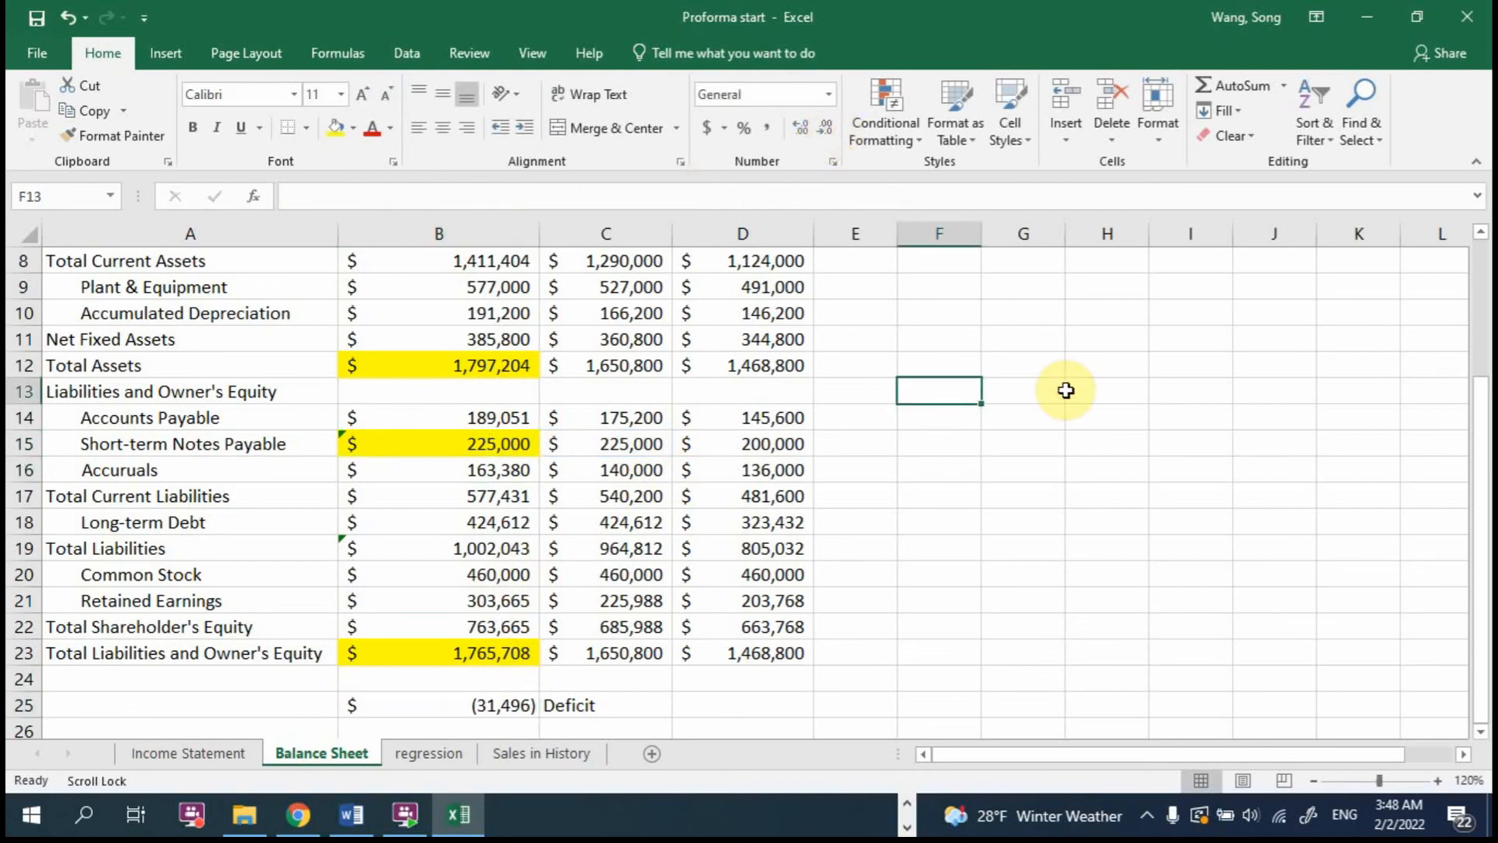
pyautogui.write('Iteration')
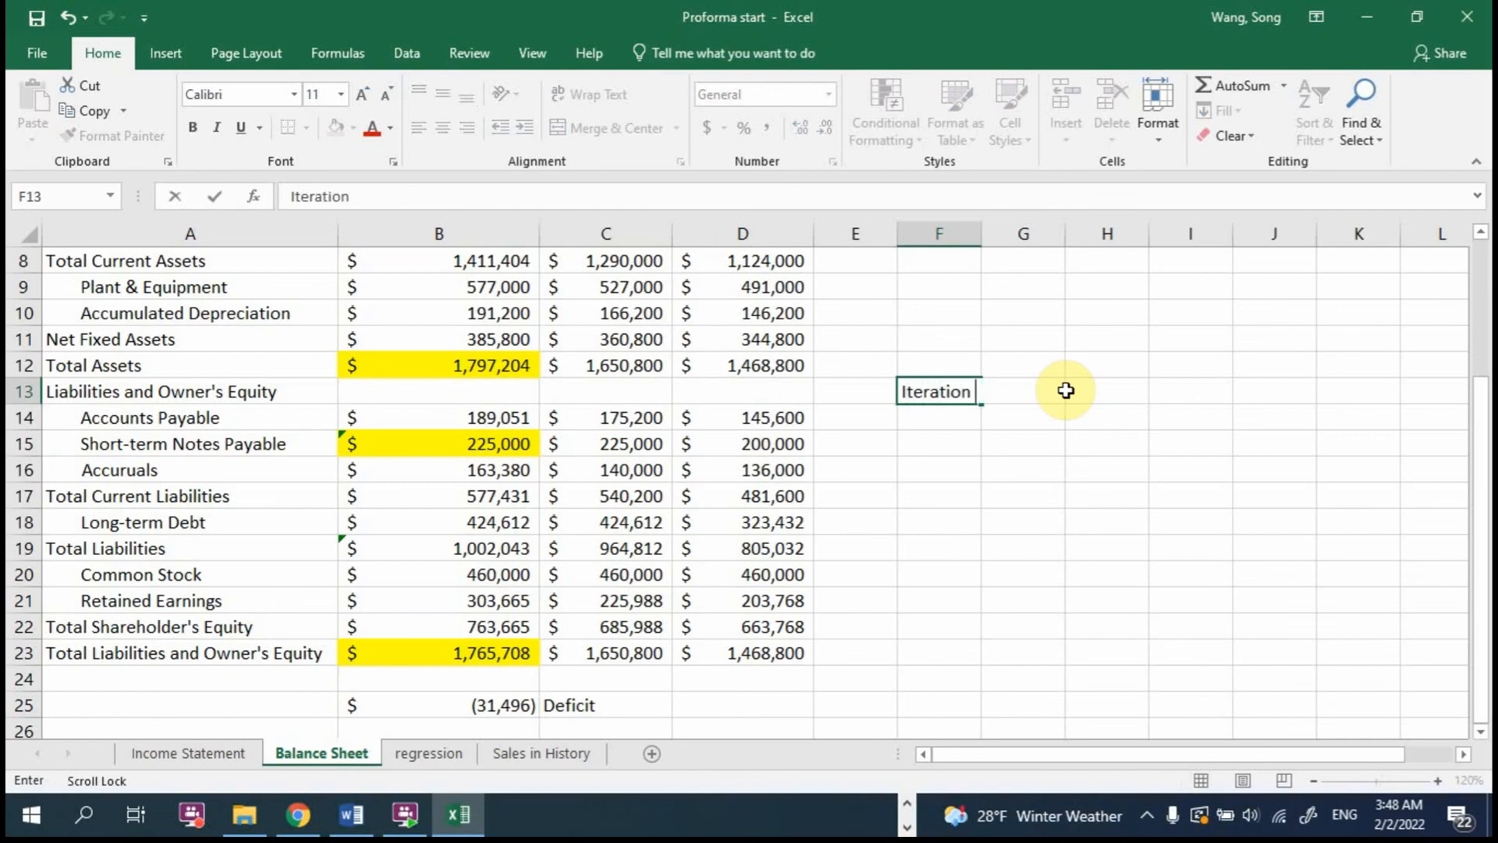
pyautogui.press('Return')
pyautogui.click(938, 331)
pyautogui.write('se')
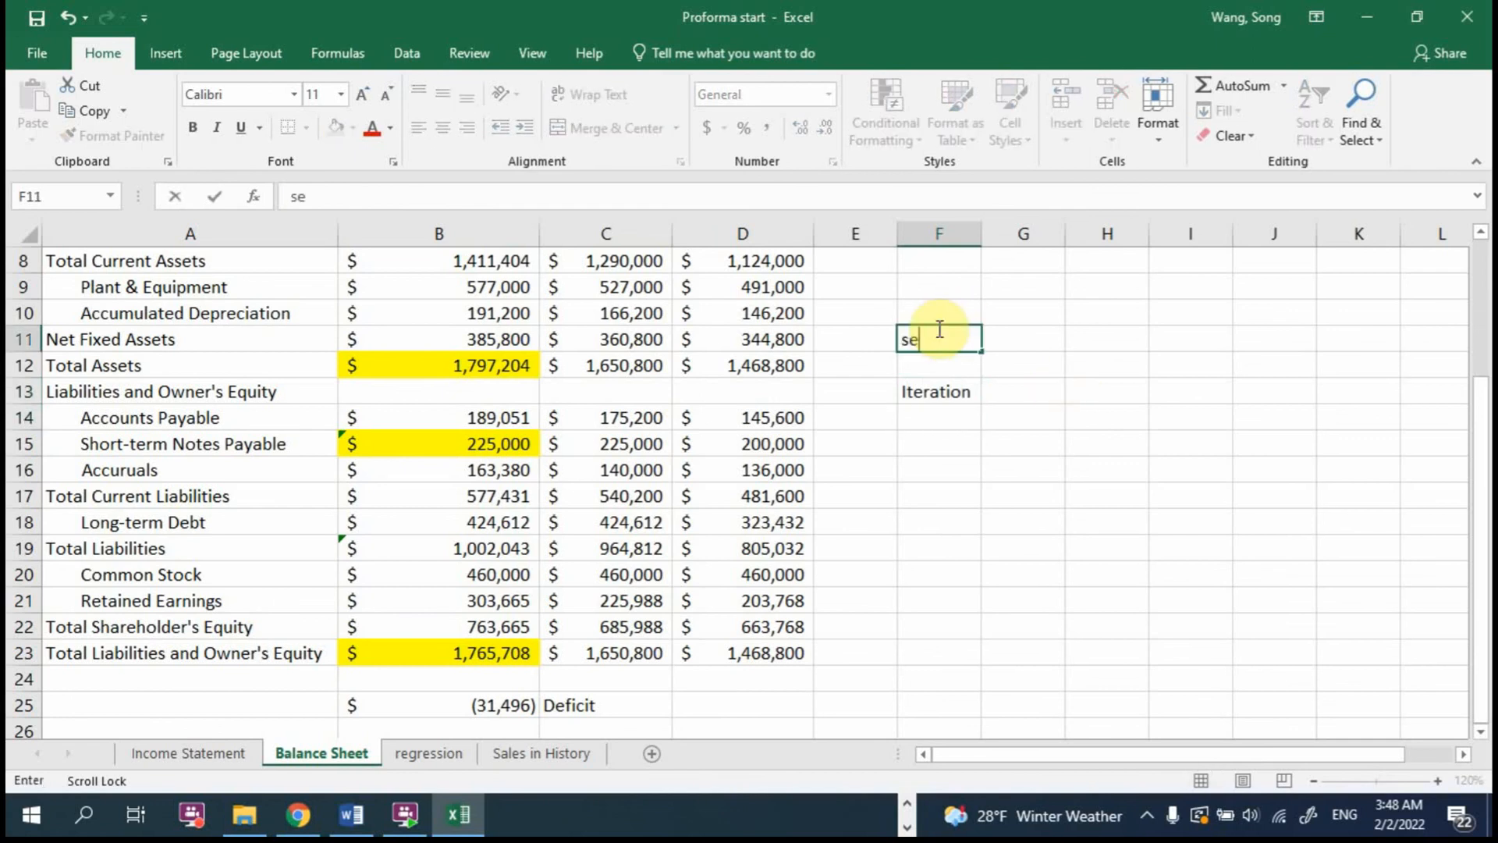
pyautogui.write('lf-reference')
pyautogui.press('Return')
pyautogui.press('Return')
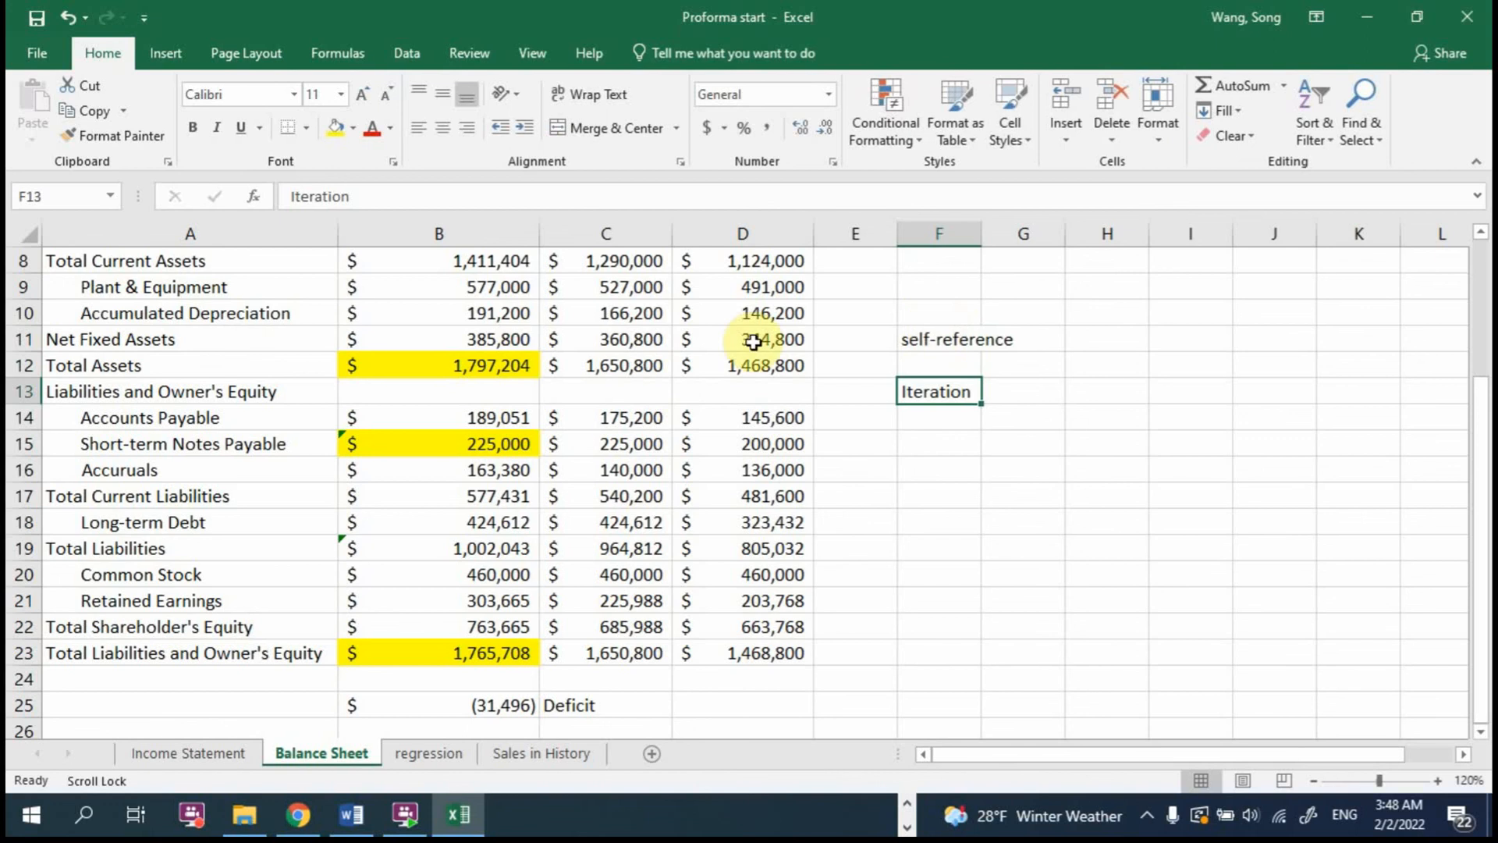
# Step: Try to link Short-term Notes Payable directly to the deficit cell with the B15 formula =C15+B25
pyautogui.click(511, 442)
pyautogui.doubleClick(512, 442)
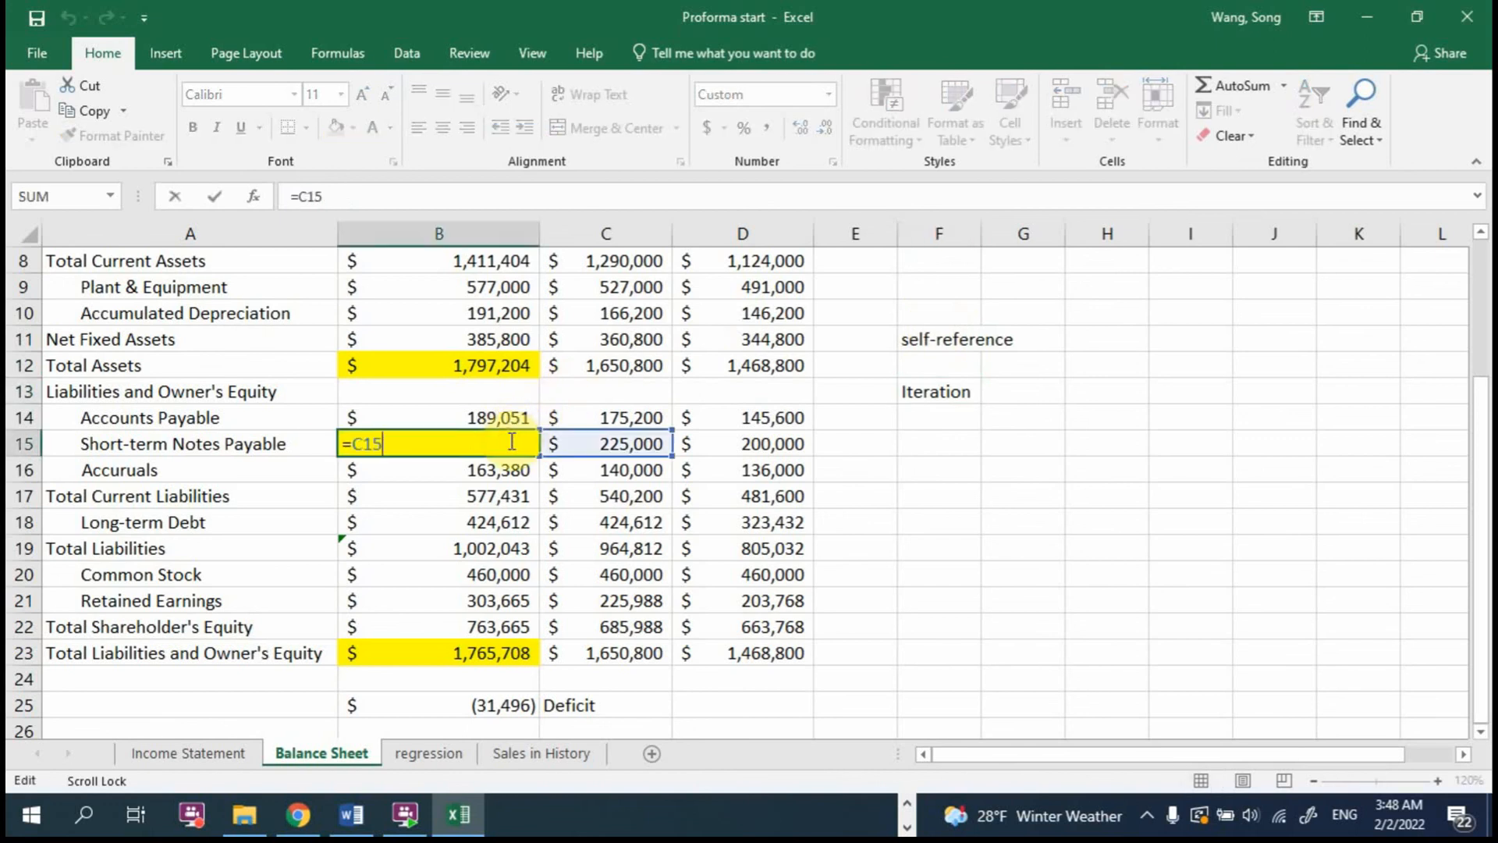
pyautogui.write('+')
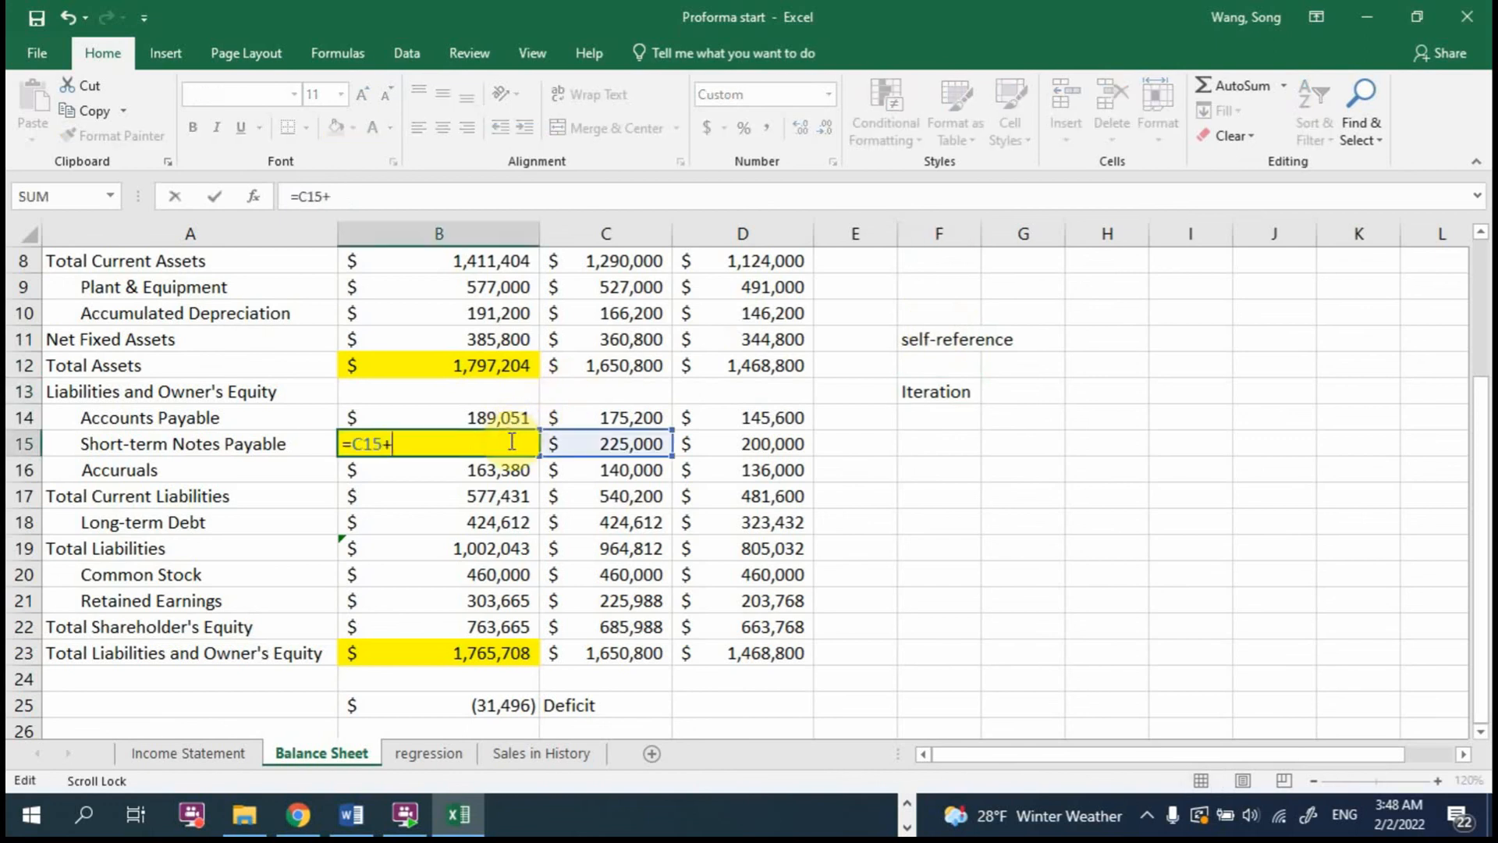
pyautogui.click(495, 705)
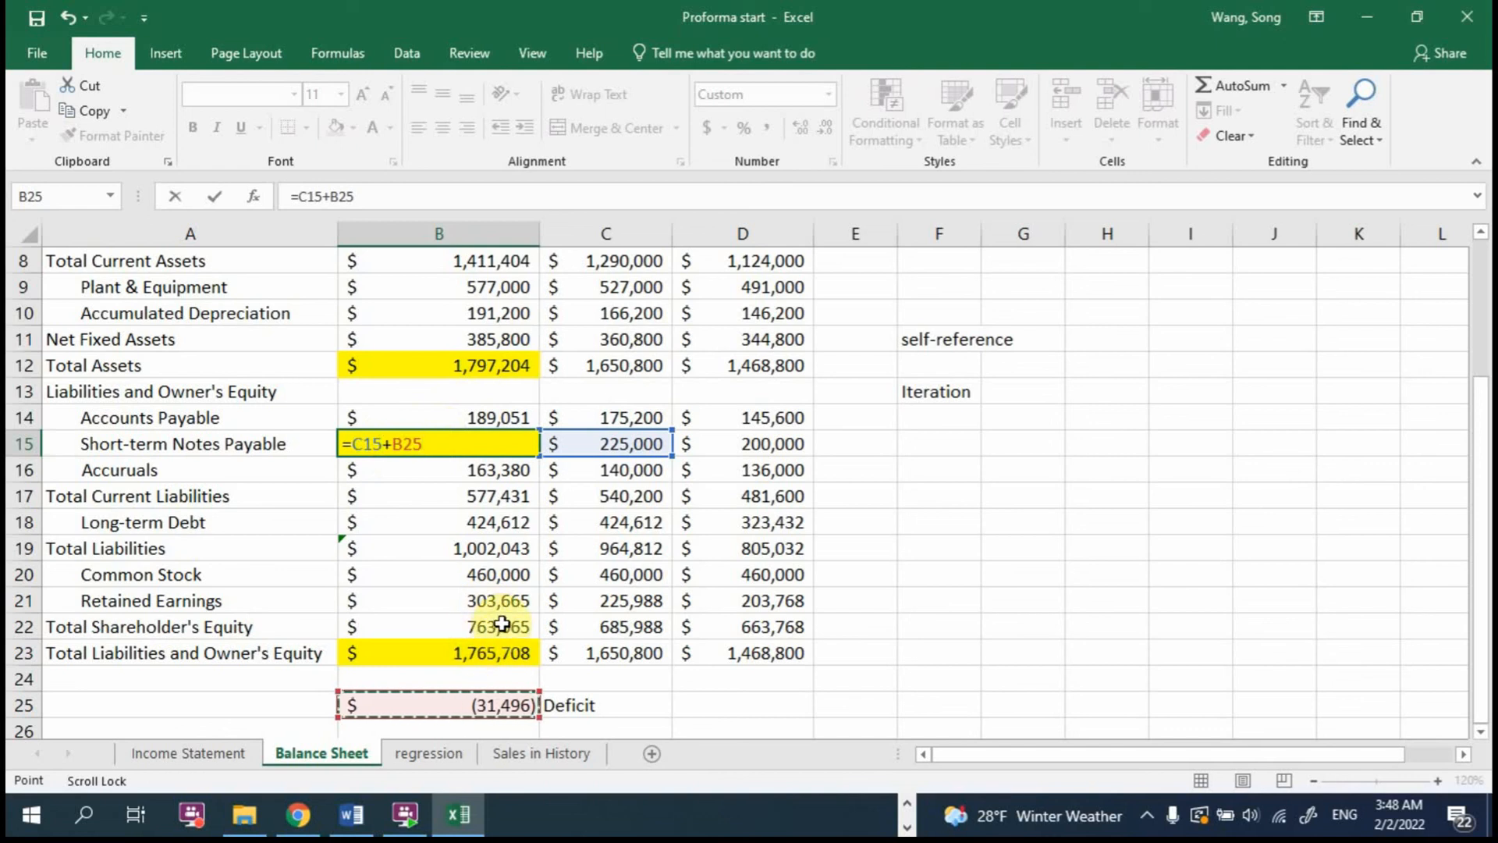
pyautogui.press('Return')
pyautogui.click(690, 483)
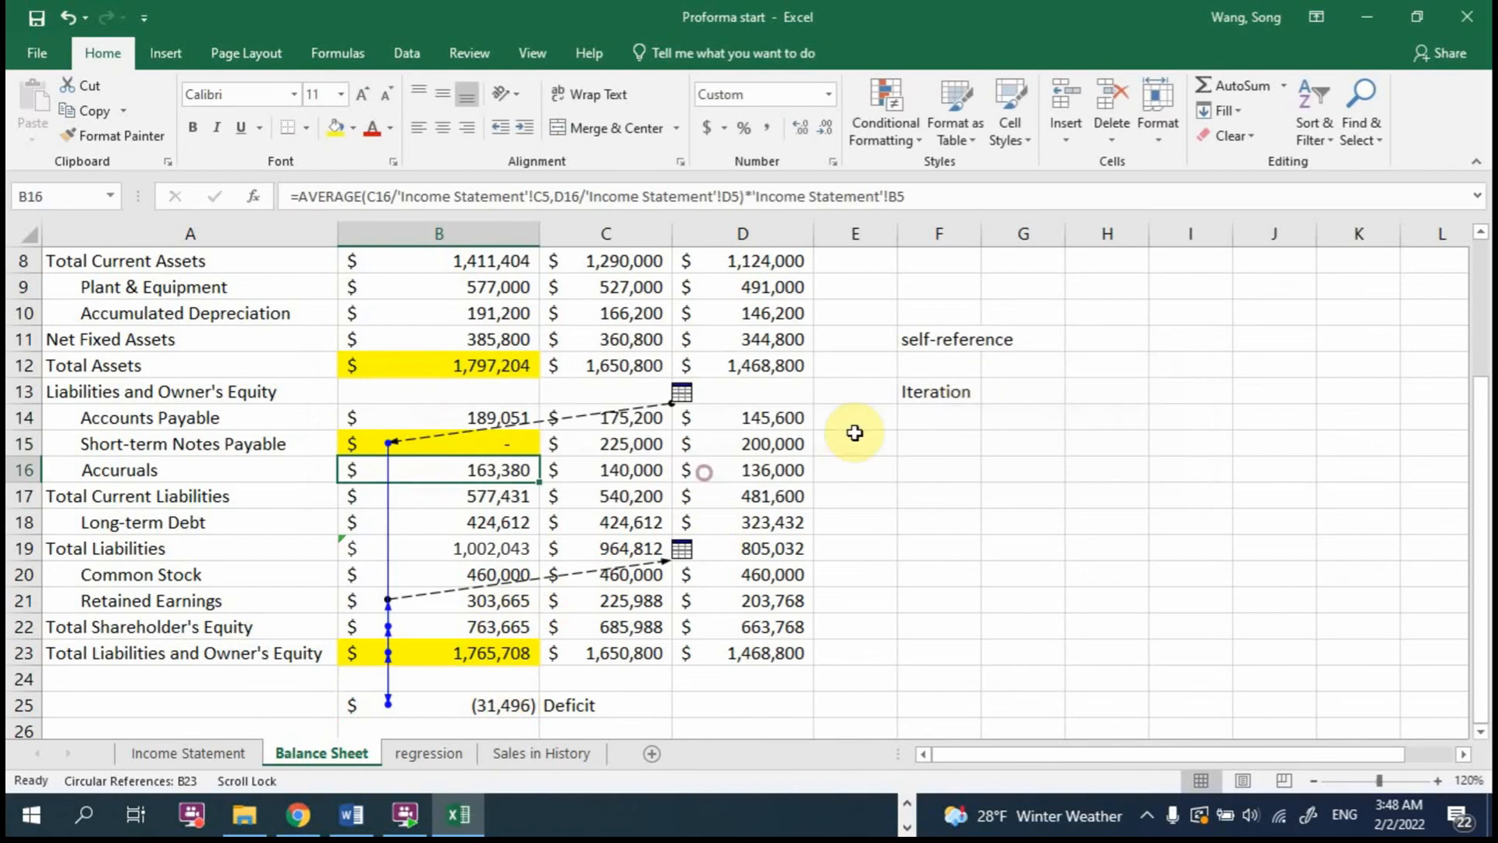
# Step: Replace the circular formula in B15 with =C15
pyautogui.click(484, 437)
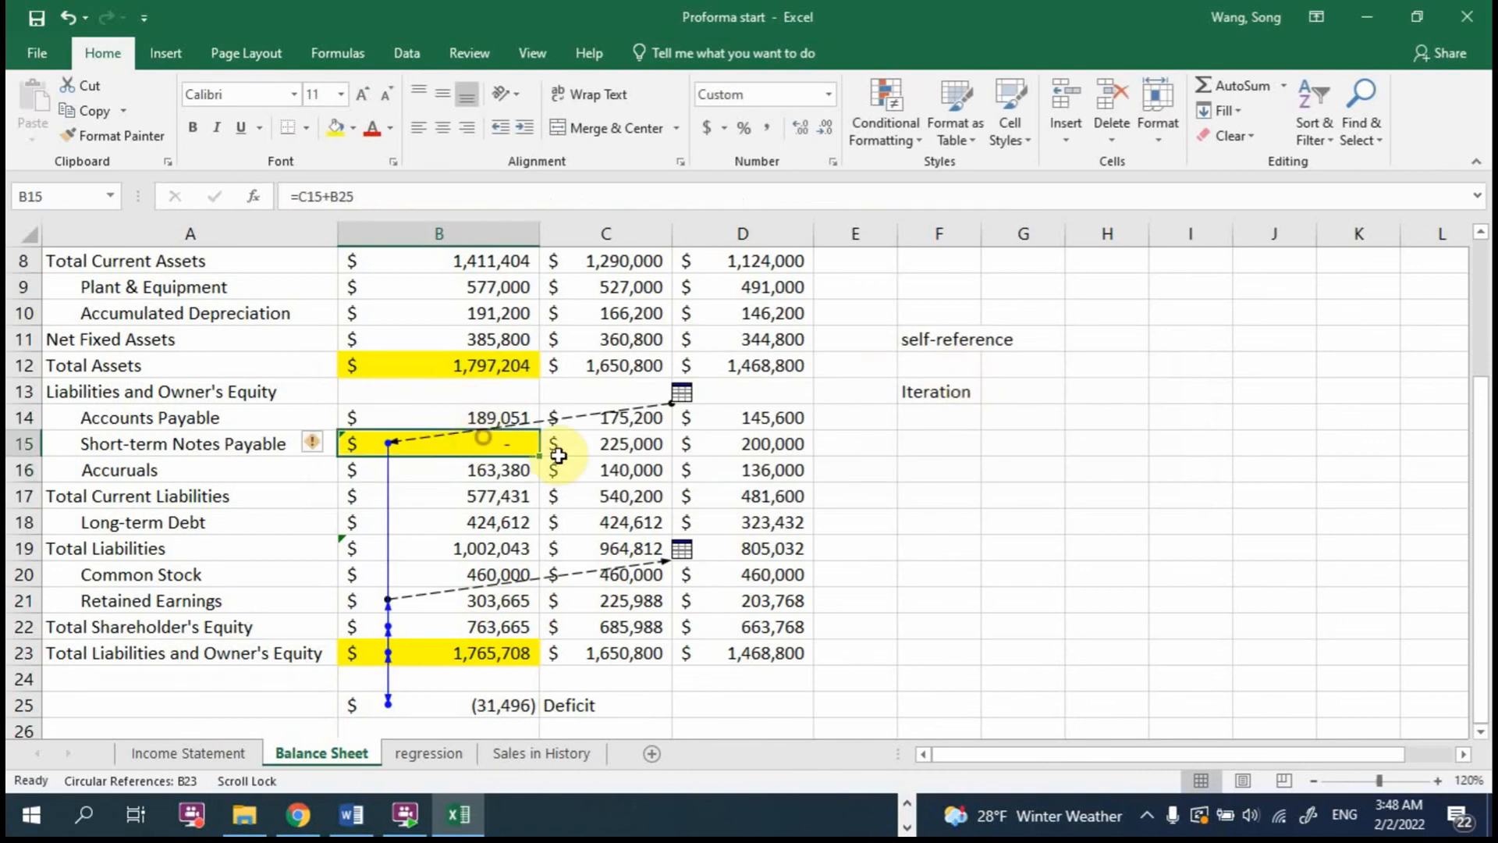
pyautogui.write('=')
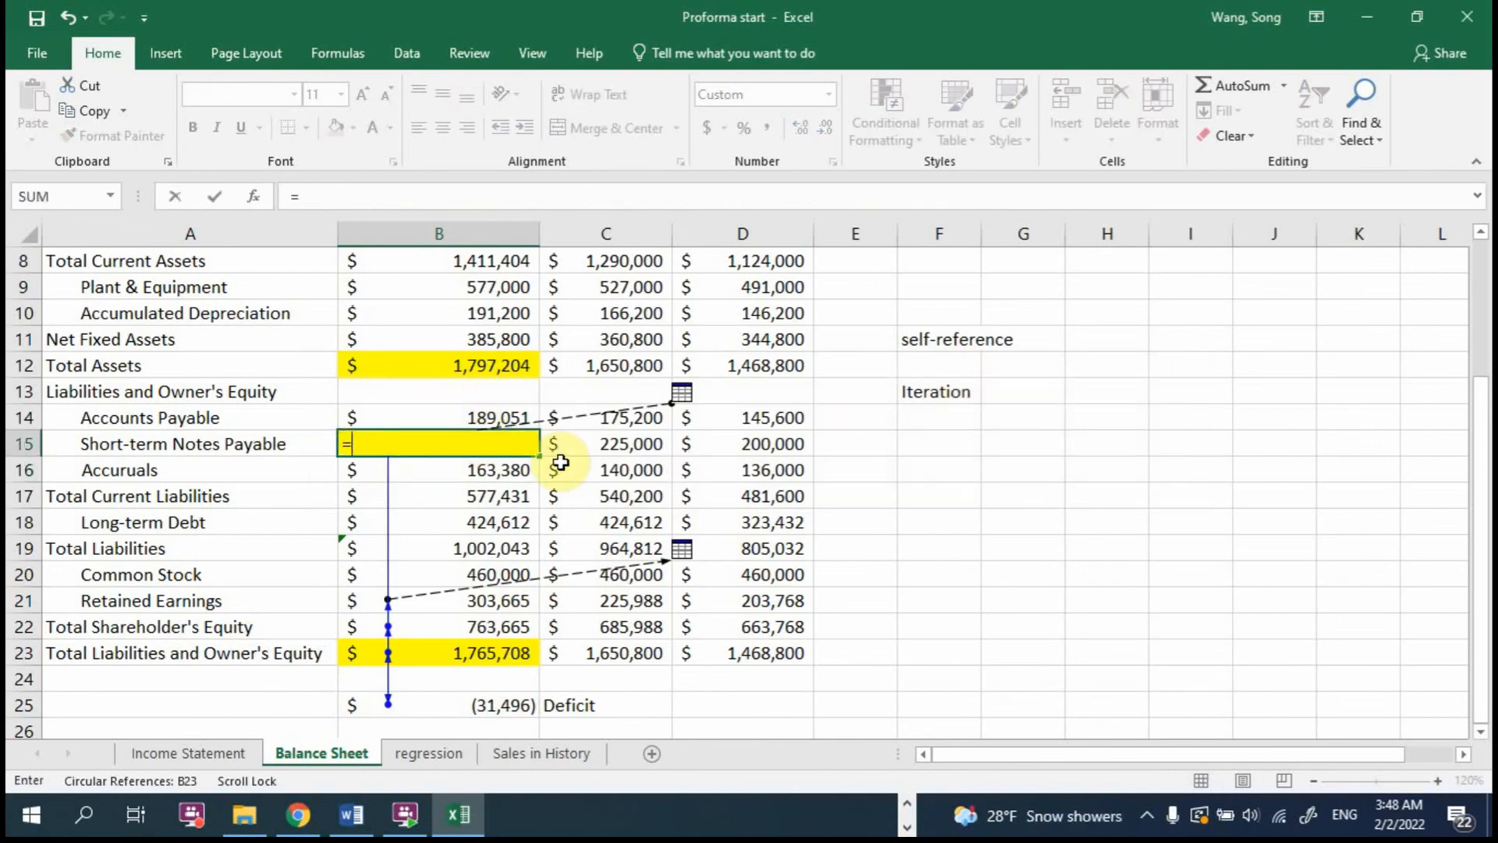
pyautogui.click(587, 443)
pyautogui.press('Return')
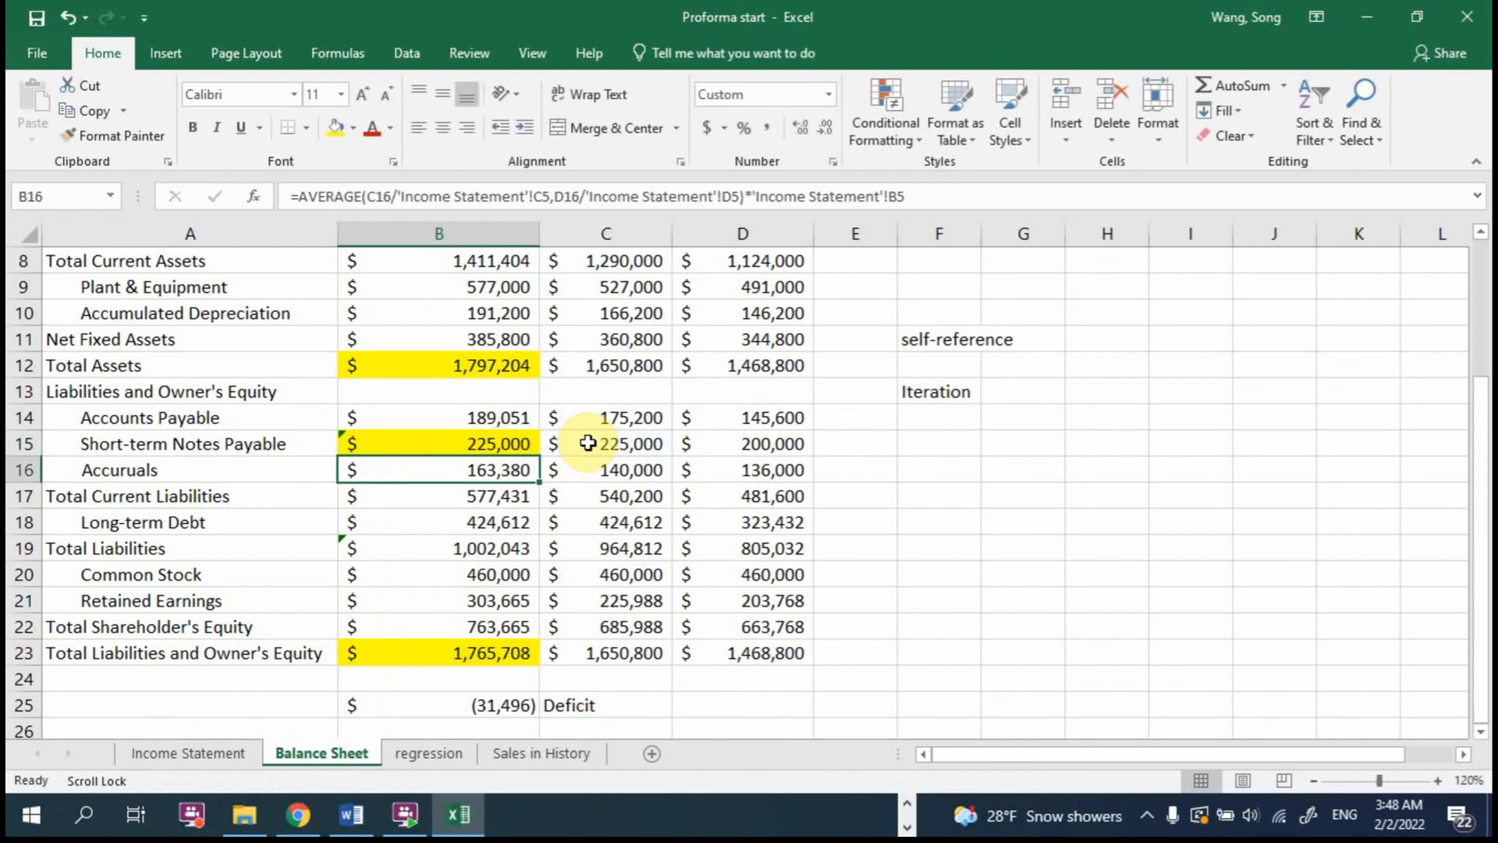
# Step: Add the deficit amount to 2017 Short-term Notes Payable by extending the B15 formula to =C15+31496
pyautogui.doubleClick(506, 442)
pyautogui.write('+')
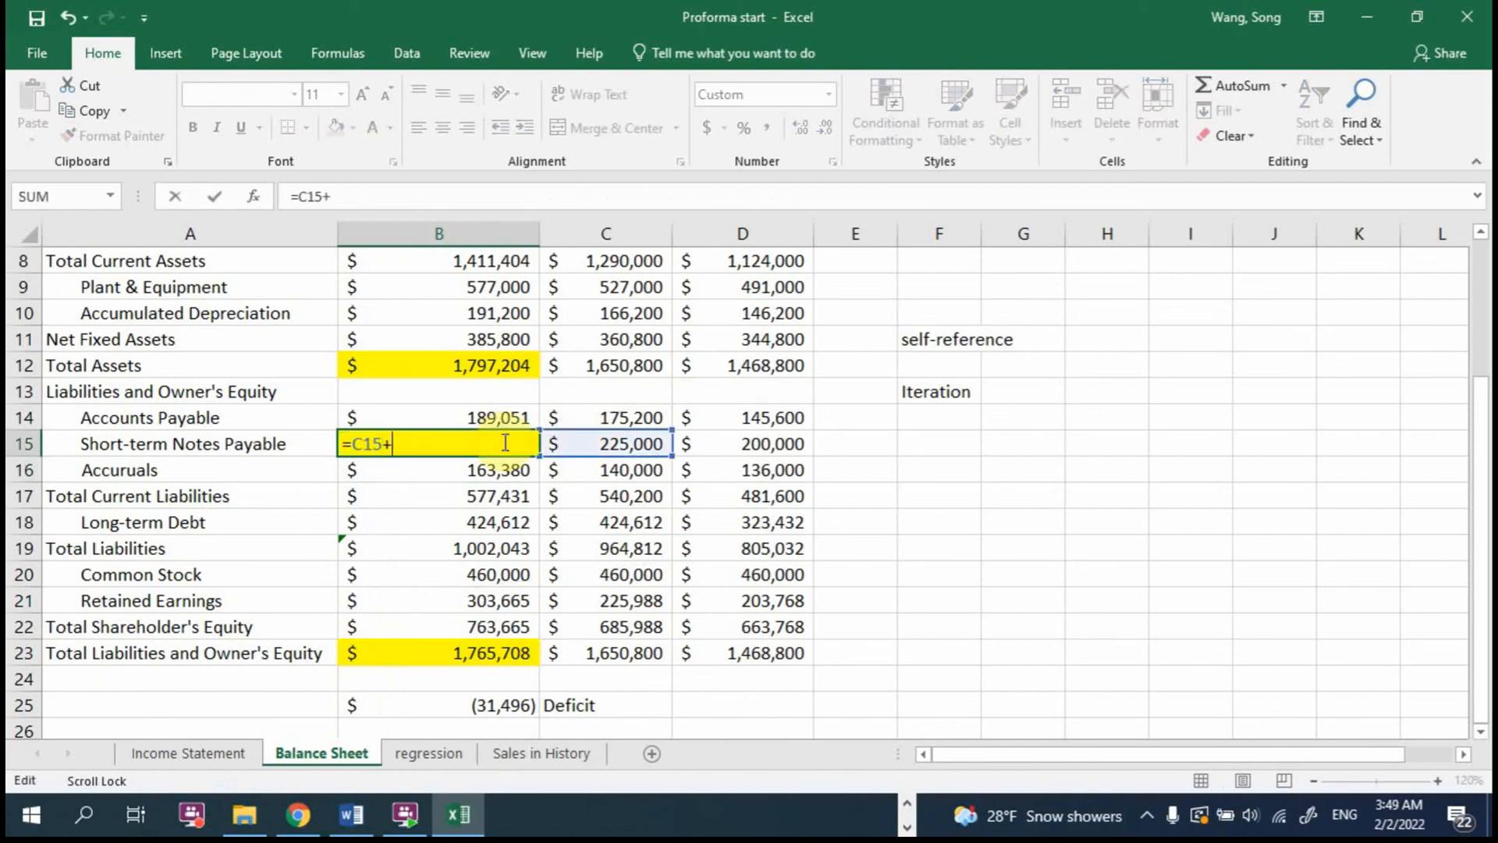
pyautogui.write('31496')
pyautogui.press('Return')
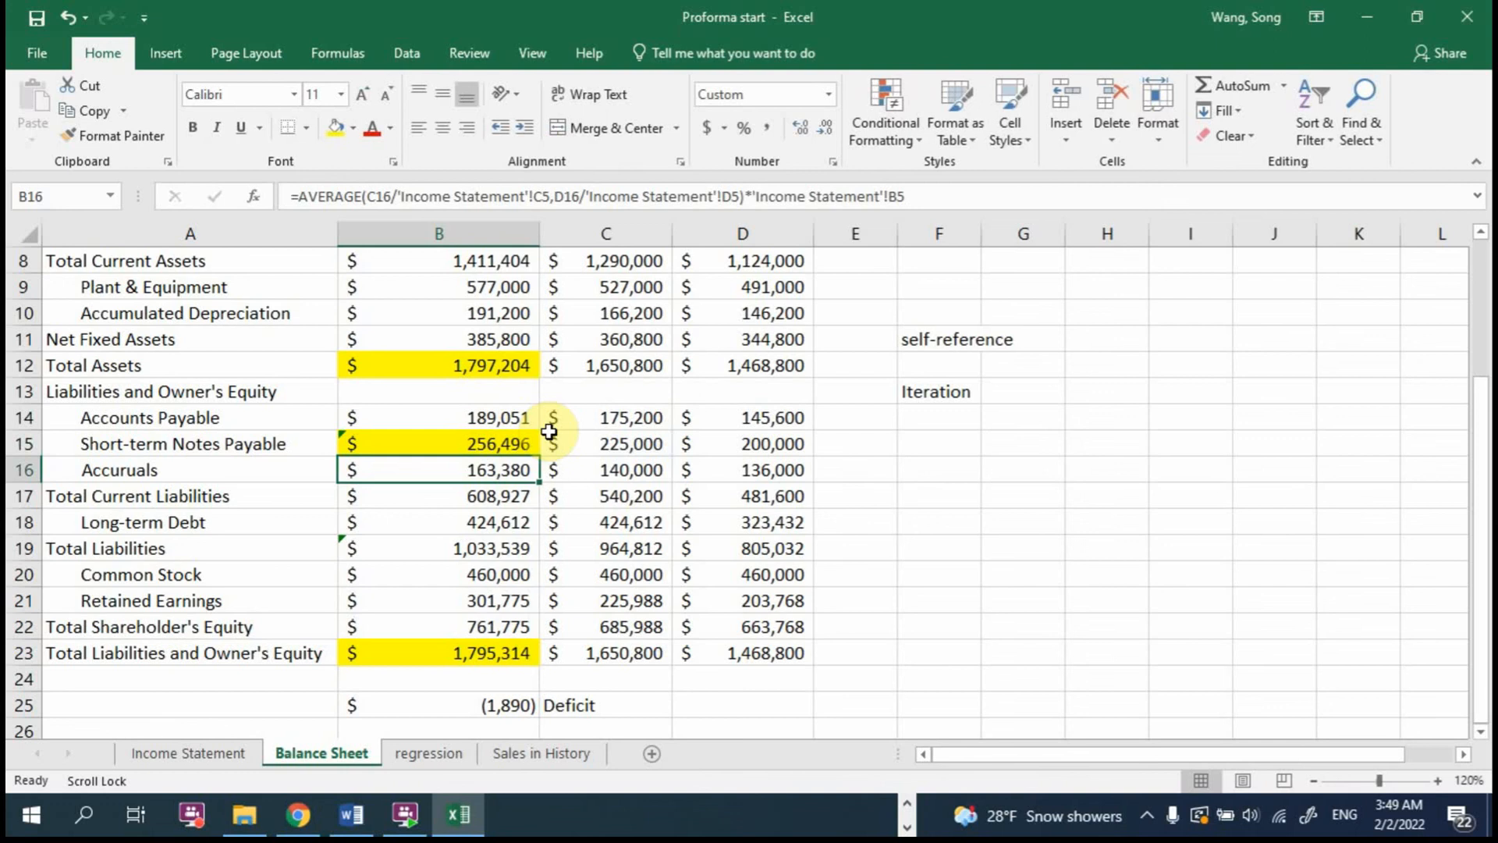
pyautogui.click(479, 439)
# Step: Write the note "add notes payable" in F15 and reword it to "add debt"
pyautogui.click(947, 443)
pyautogui.write('add')
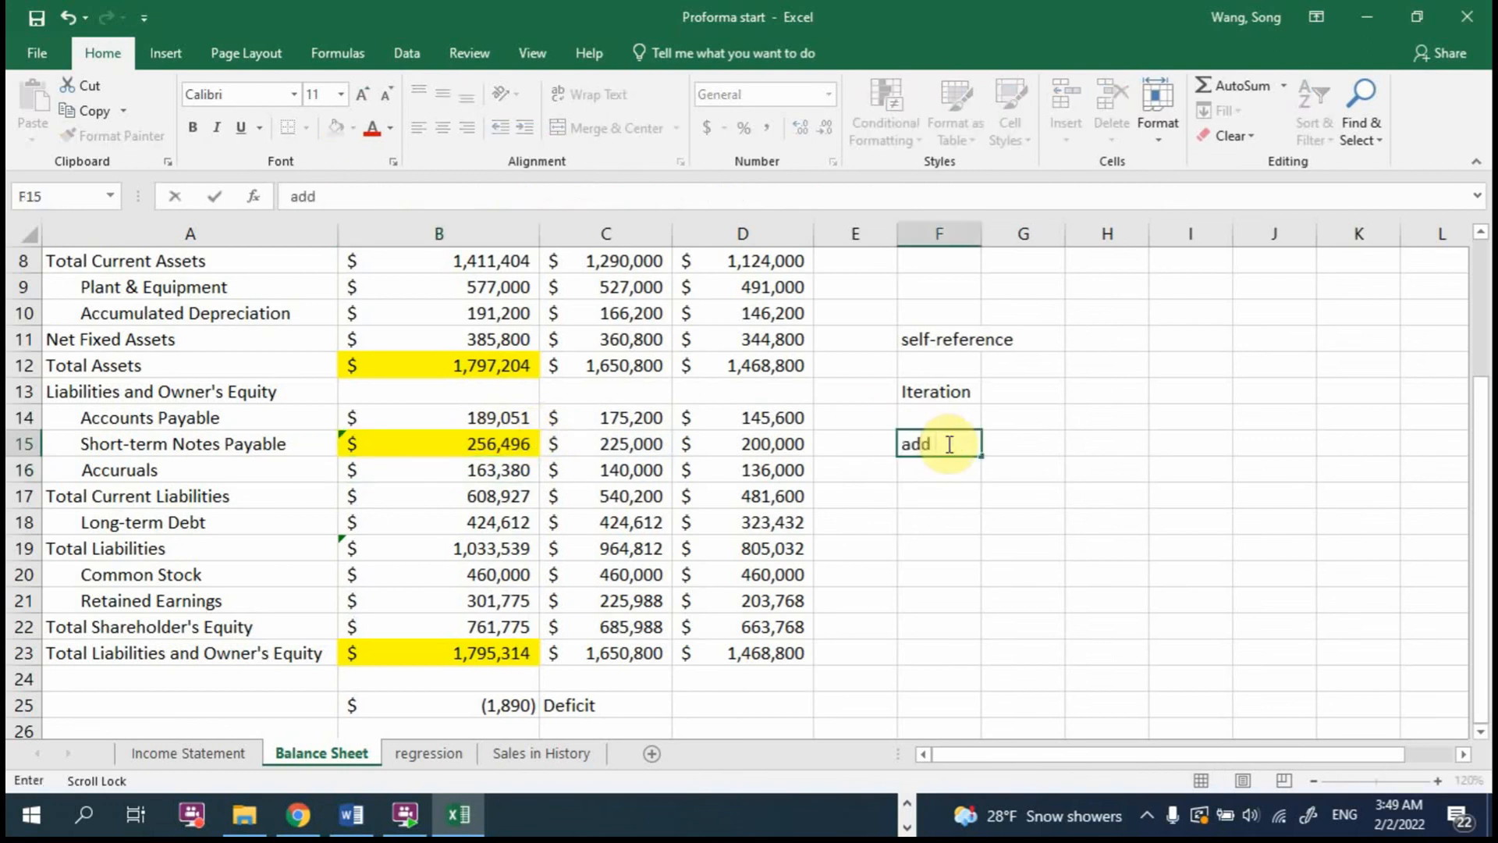
pyautogui.write(' notes payable')
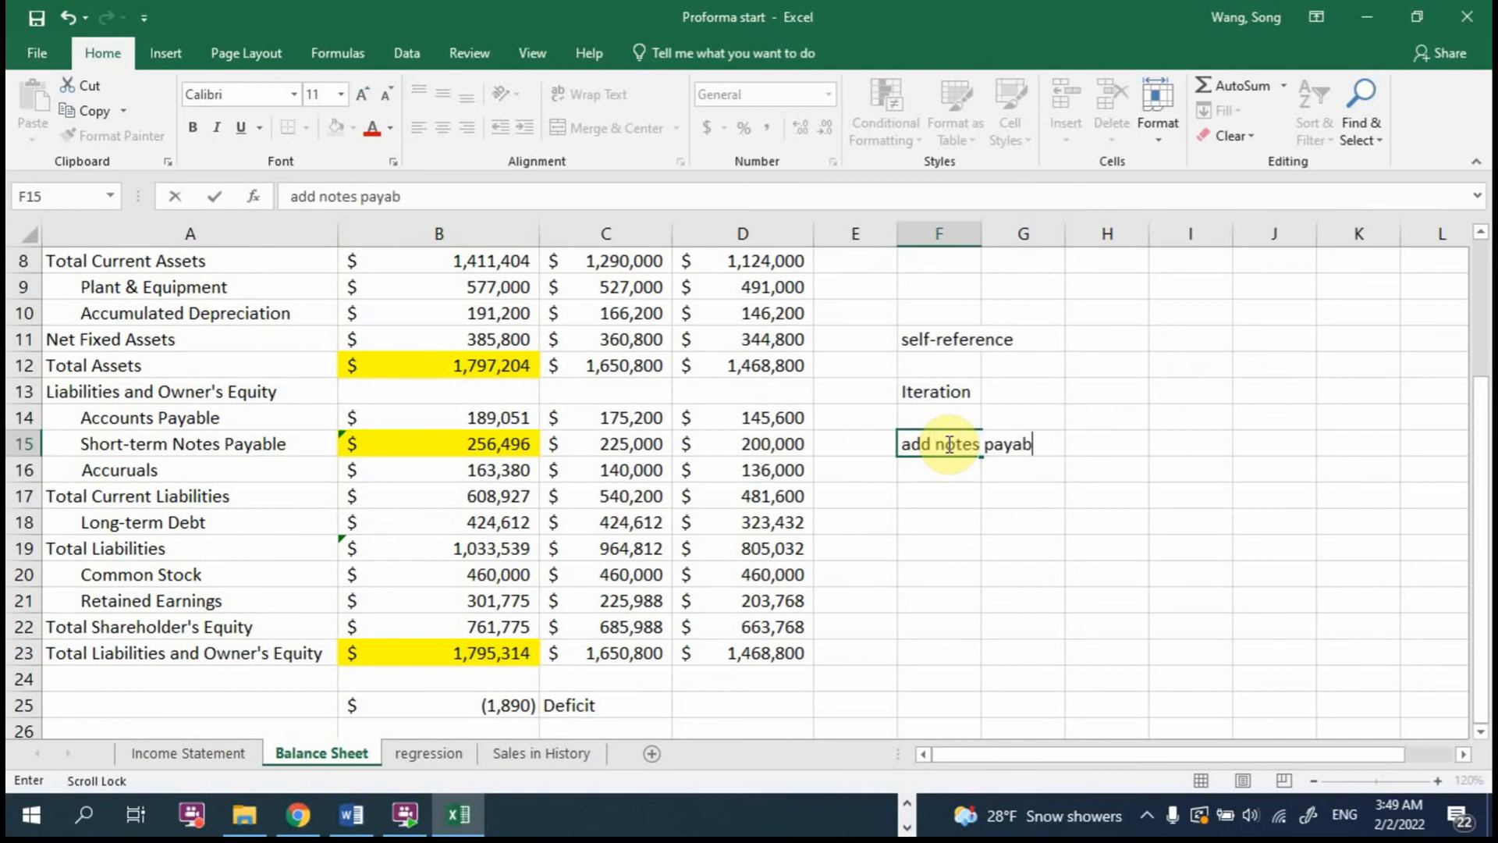
pyautogui.press('Return')
pyautogui.click(947, 443)
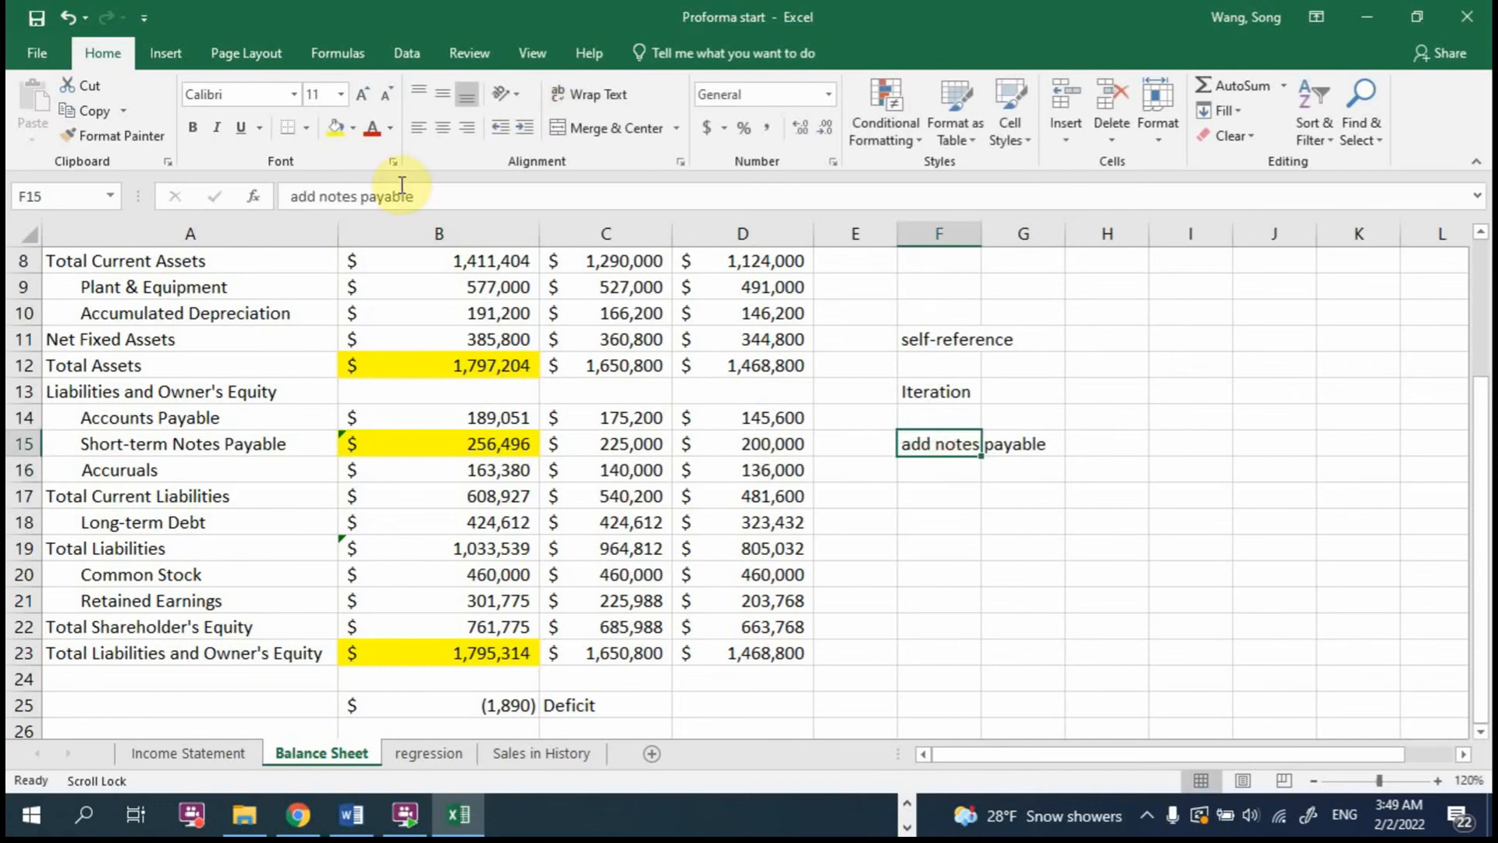
pyautogui.moveTo(318, 197); pyautogui.dragTo(502, 201)
pyautogui.write('dd d')
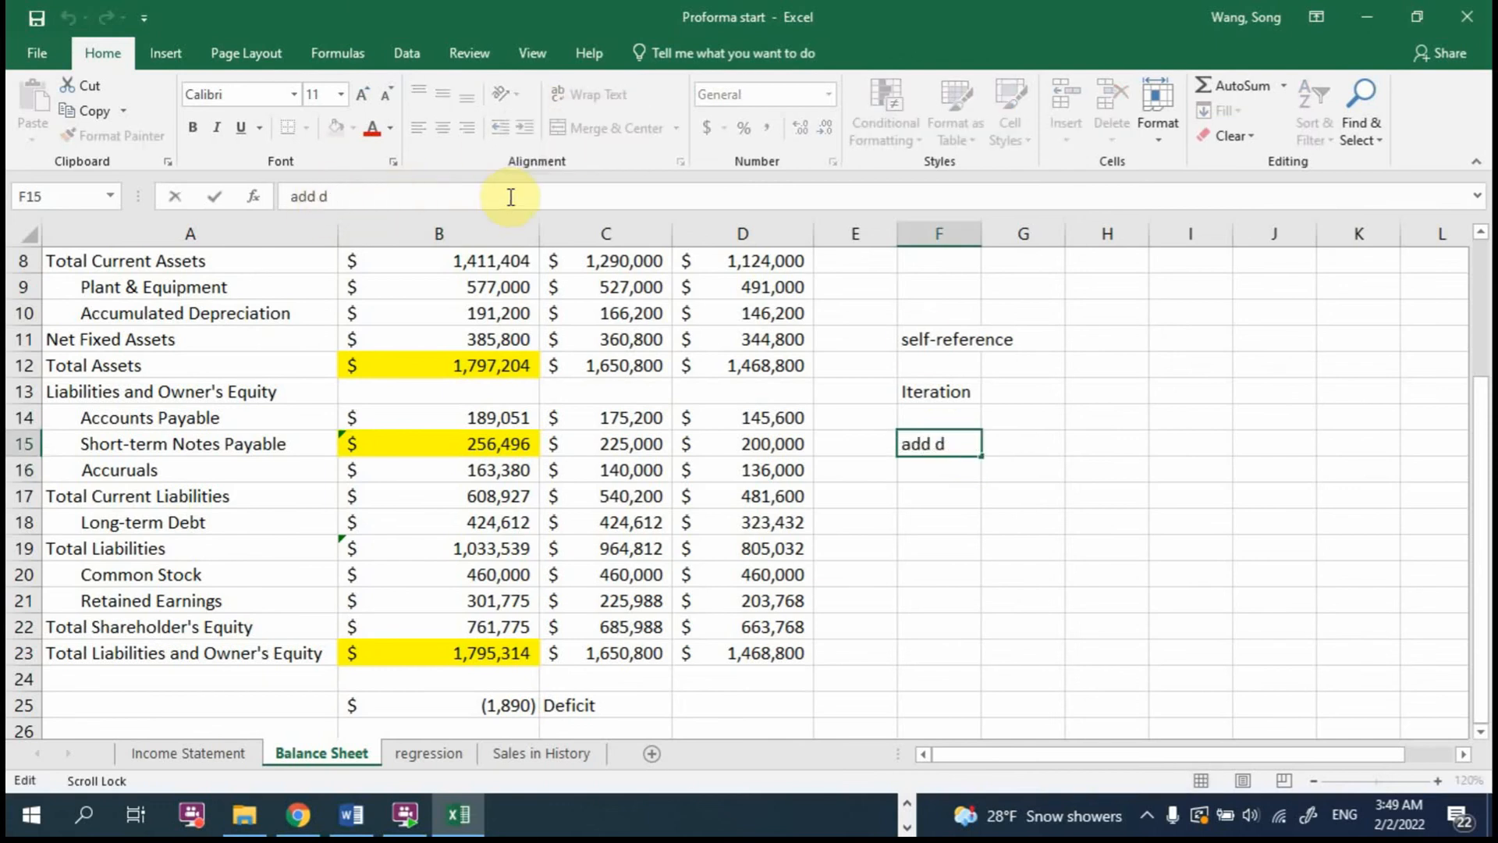
pyautogui.write('ebt')
pyautogui.press('Return')
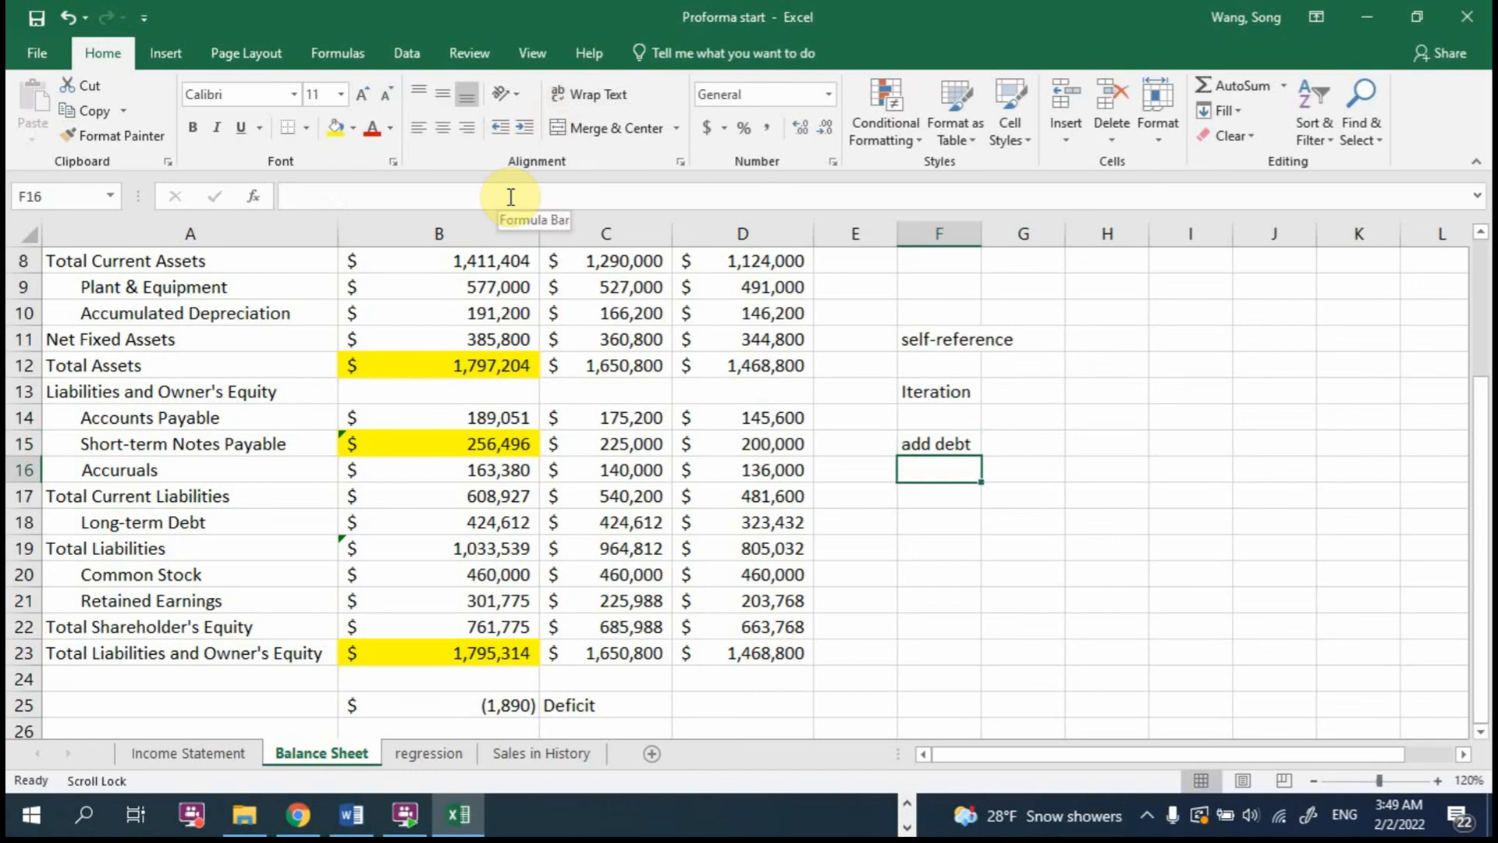
# Step: Enter the note "increase interest" in F16 beneath the "add debt" note
pyautogui.write('increase in')
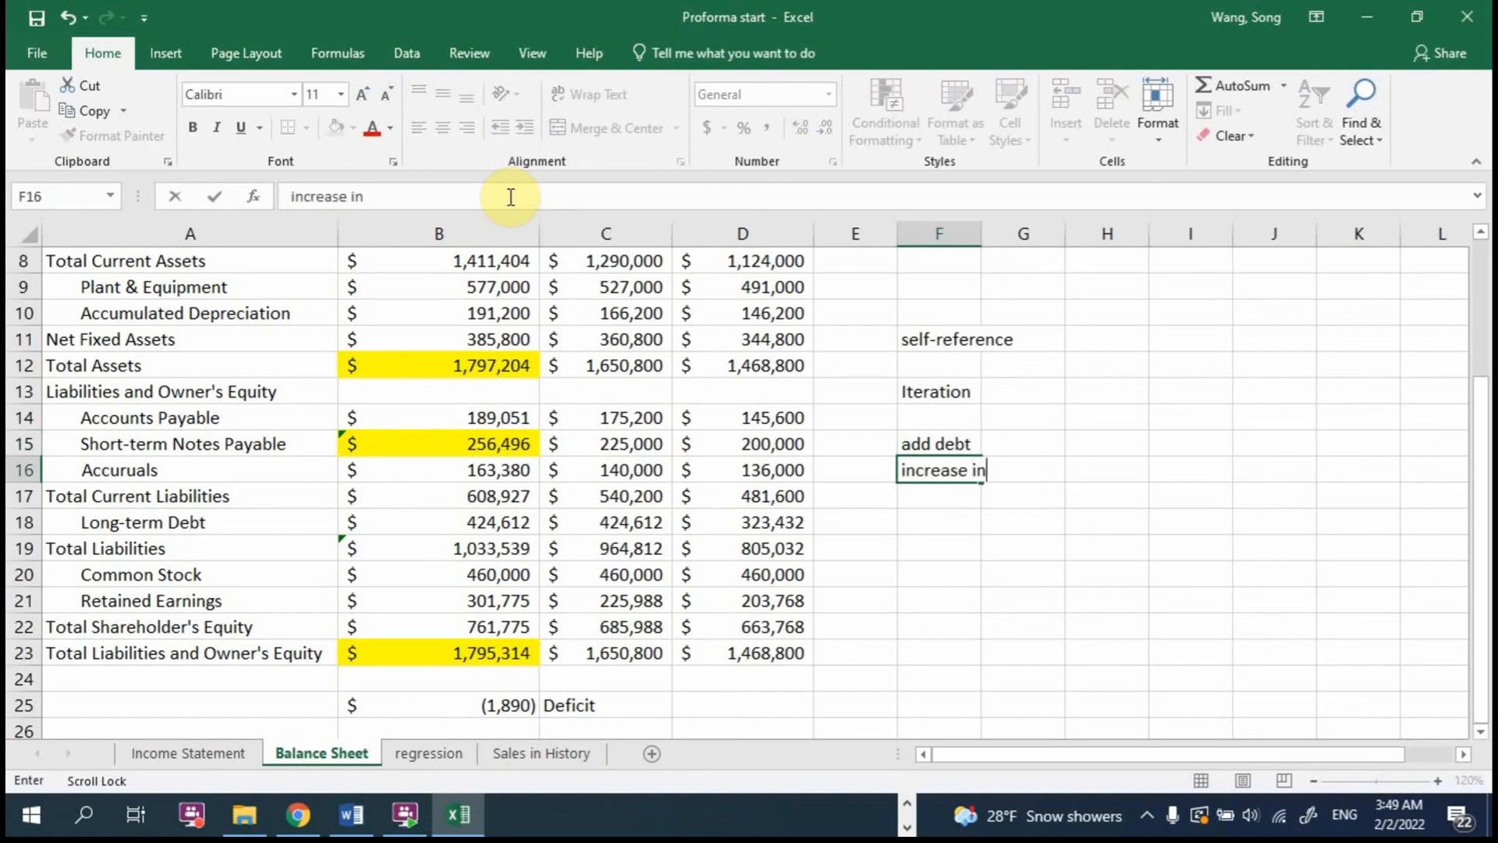
pyautogui.write('terest')
pyautogui.press('Return')
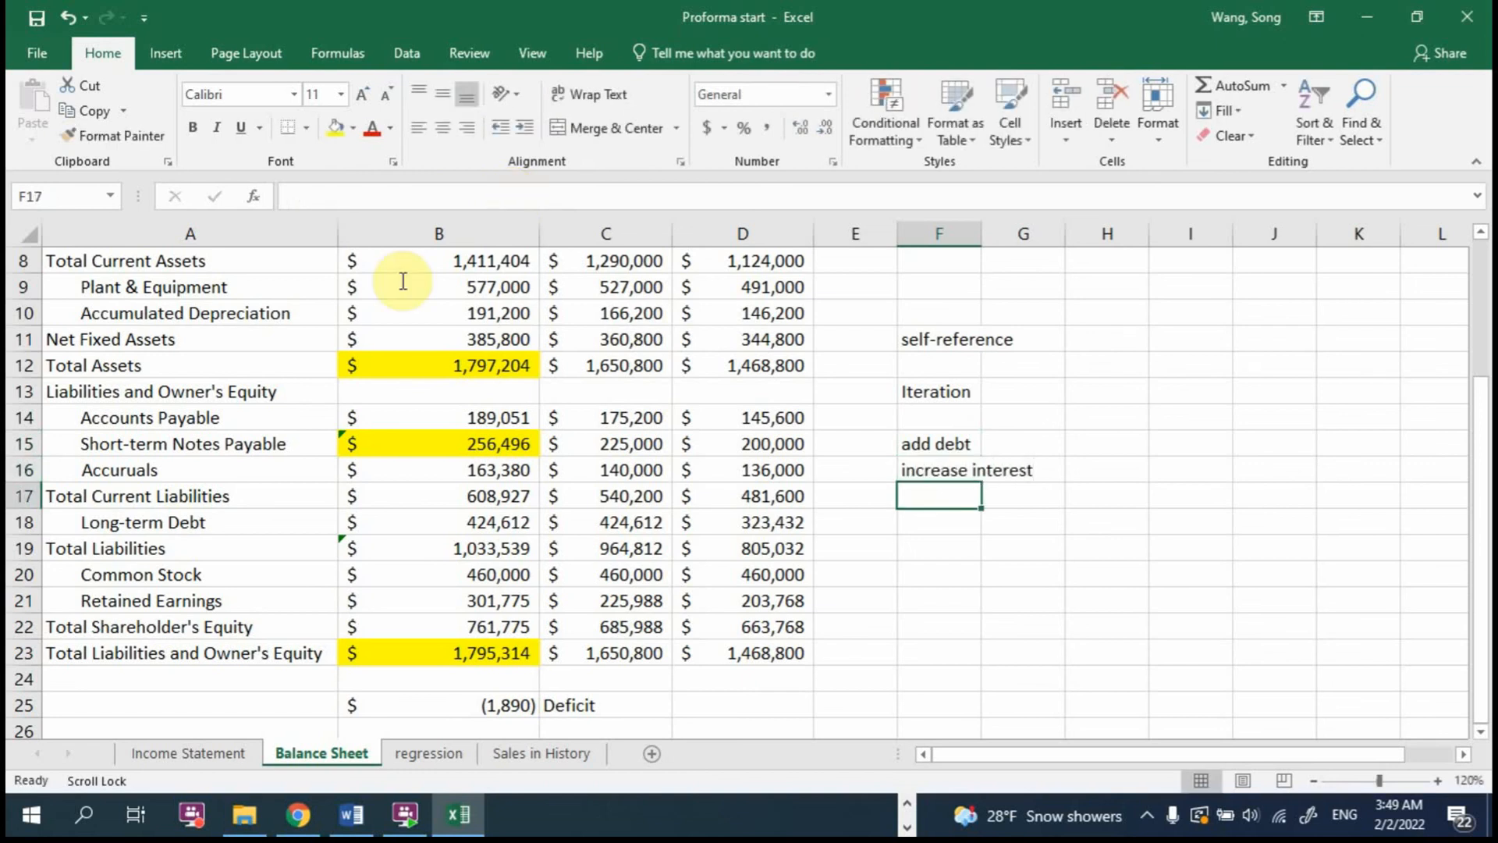
# Step: Highlight the 2017 Interest Expense in B12 of the Income Statement sheet in yellow
pyautogui.click(211, 750)
pyautogui.scroll(2, 390, 417)
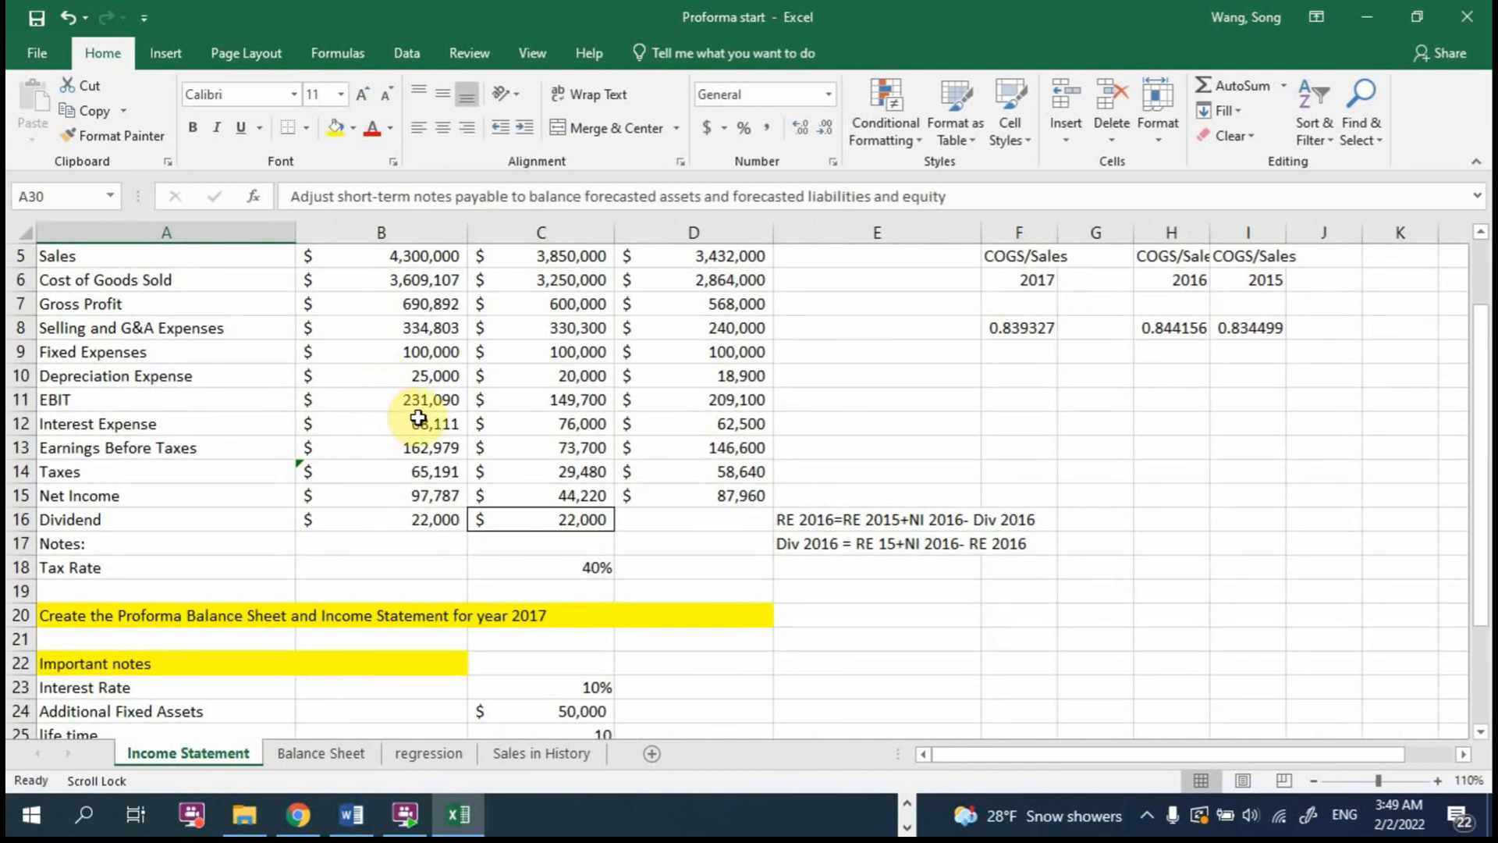
pyautogui.click(417, 422)
pyautogui.click(334, 125)
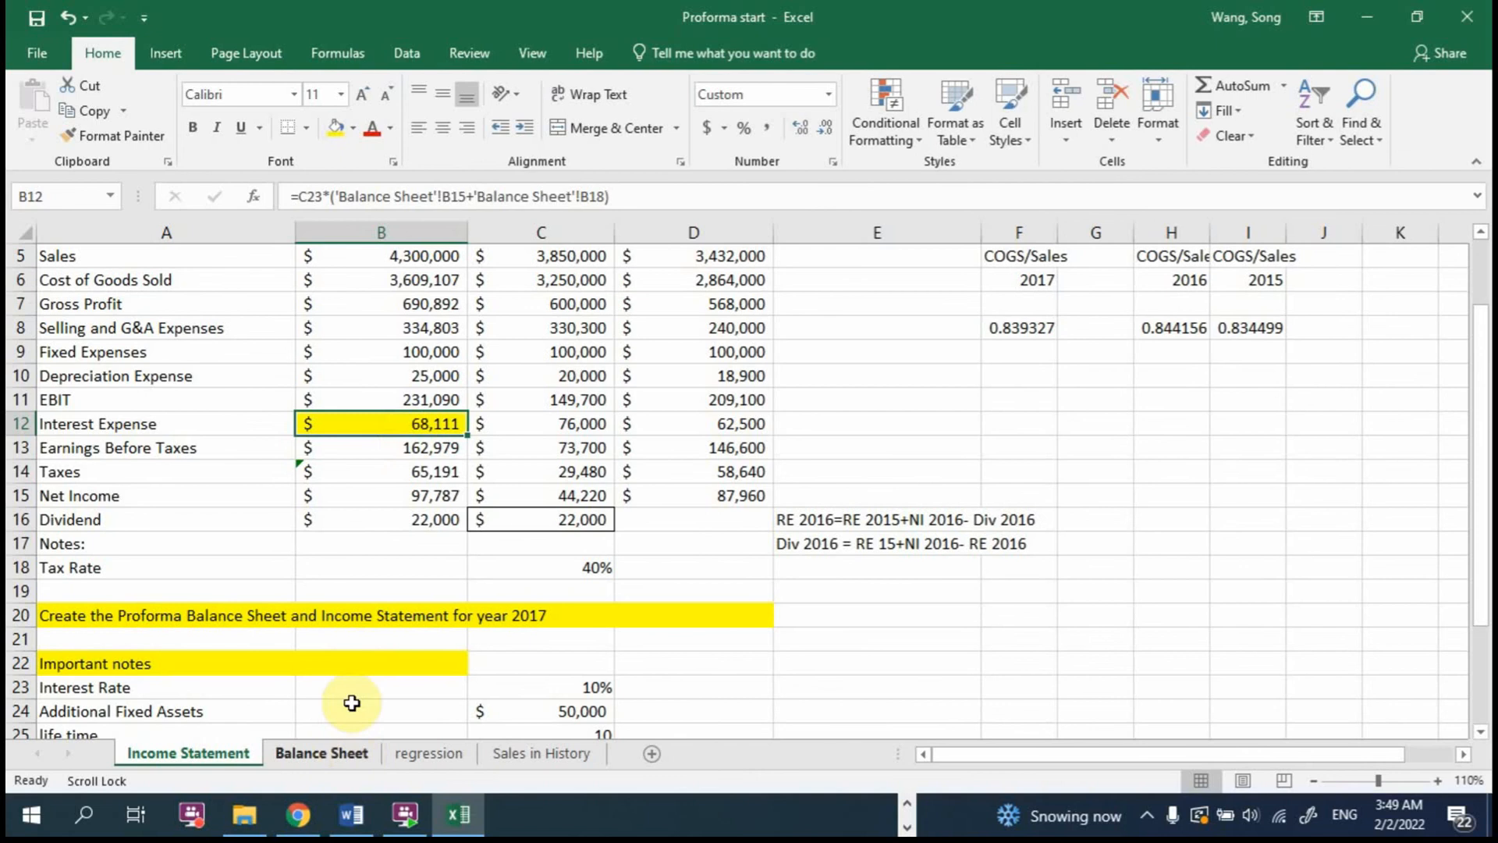
# Step: Highlight the 2017 Net Income in B15 in yellow and return to the Balance Sheet
pyautogui.click(403, 491)
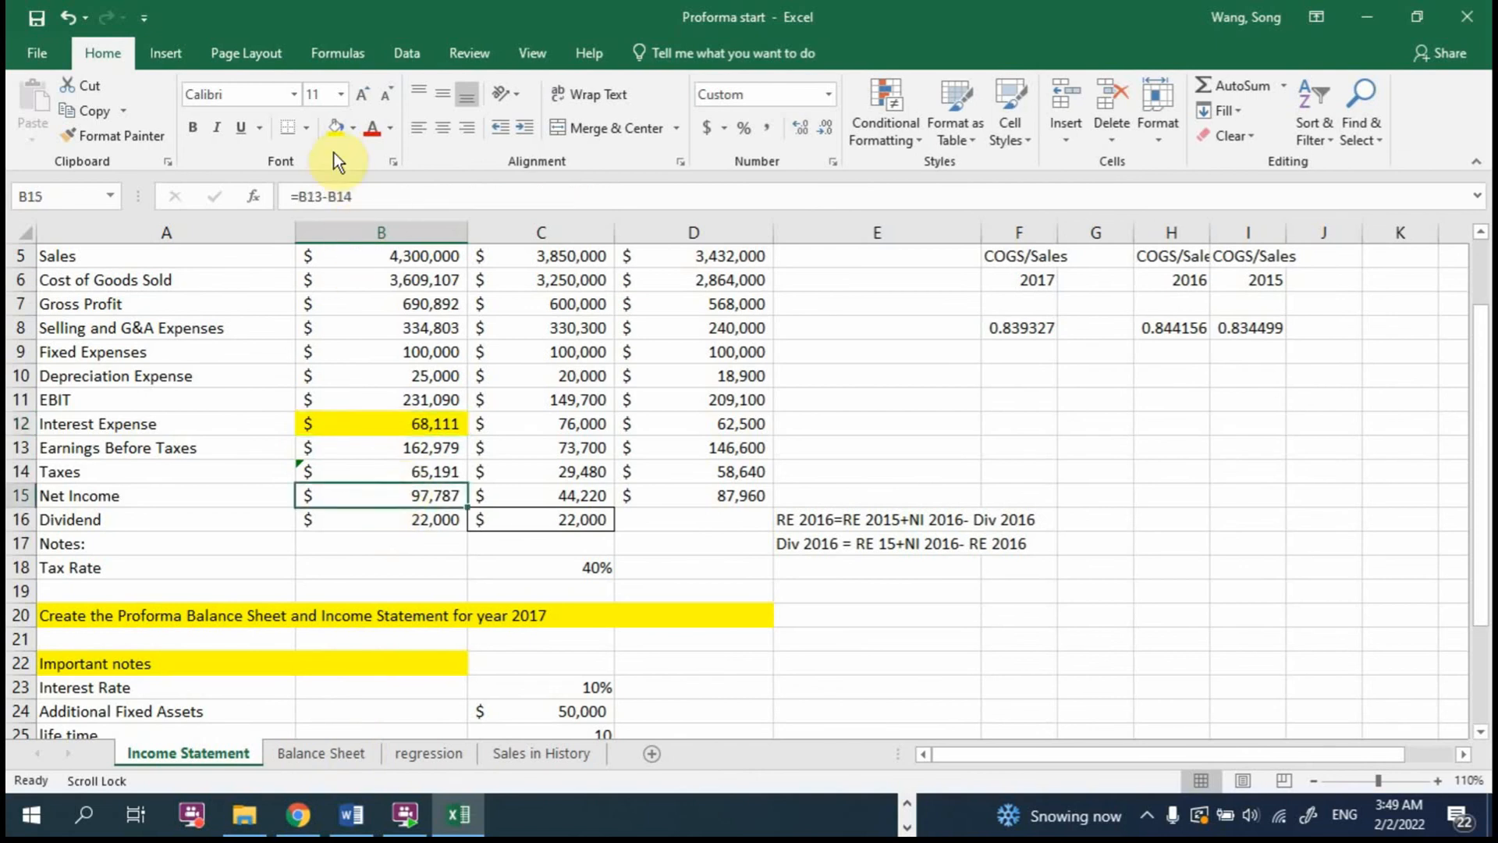
pyautogui.click(334, 127)
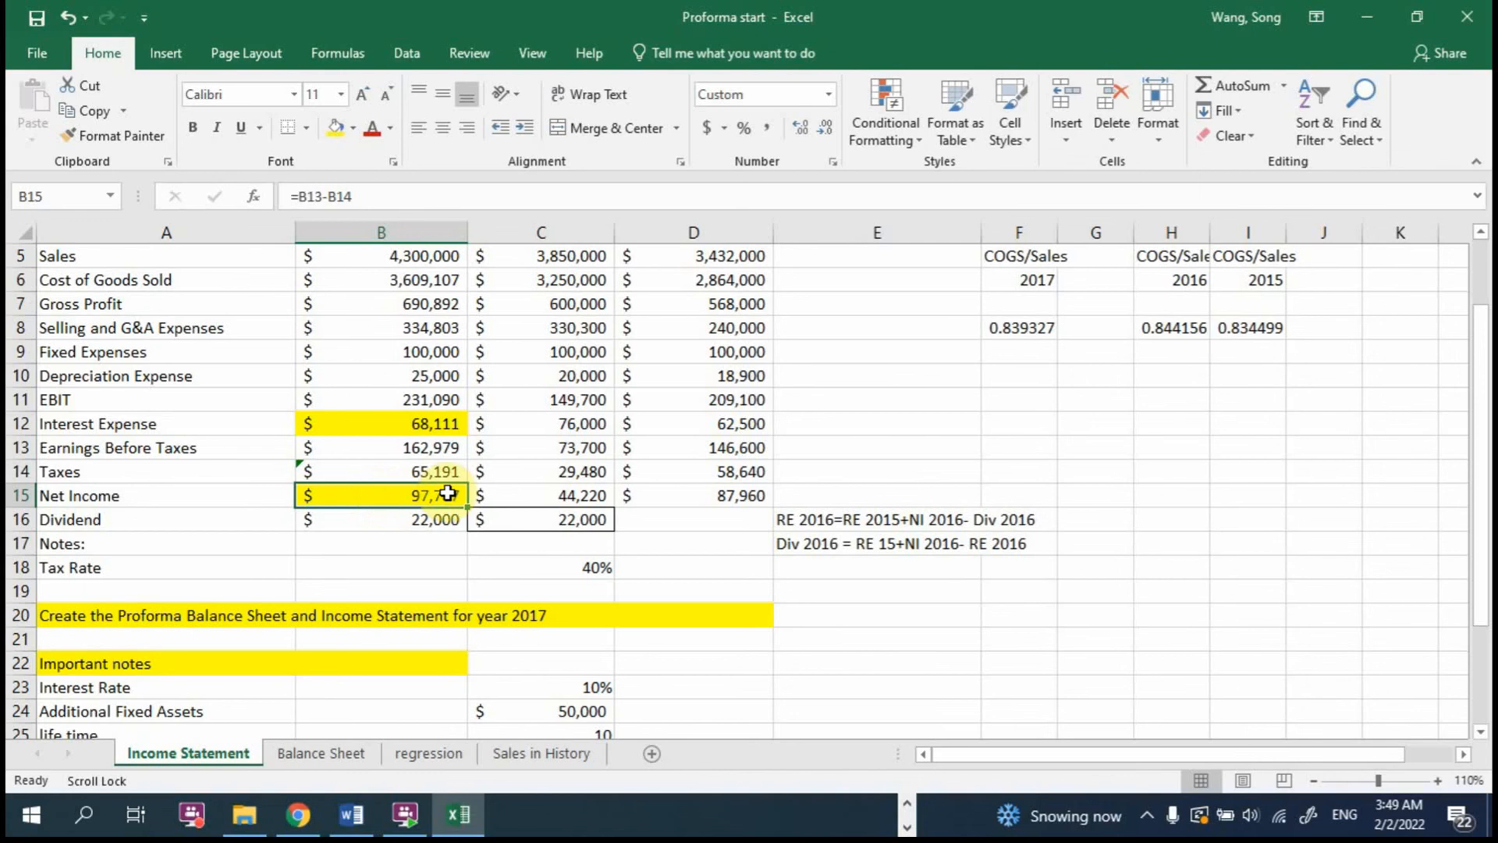
pyautogui.click(337, 745)
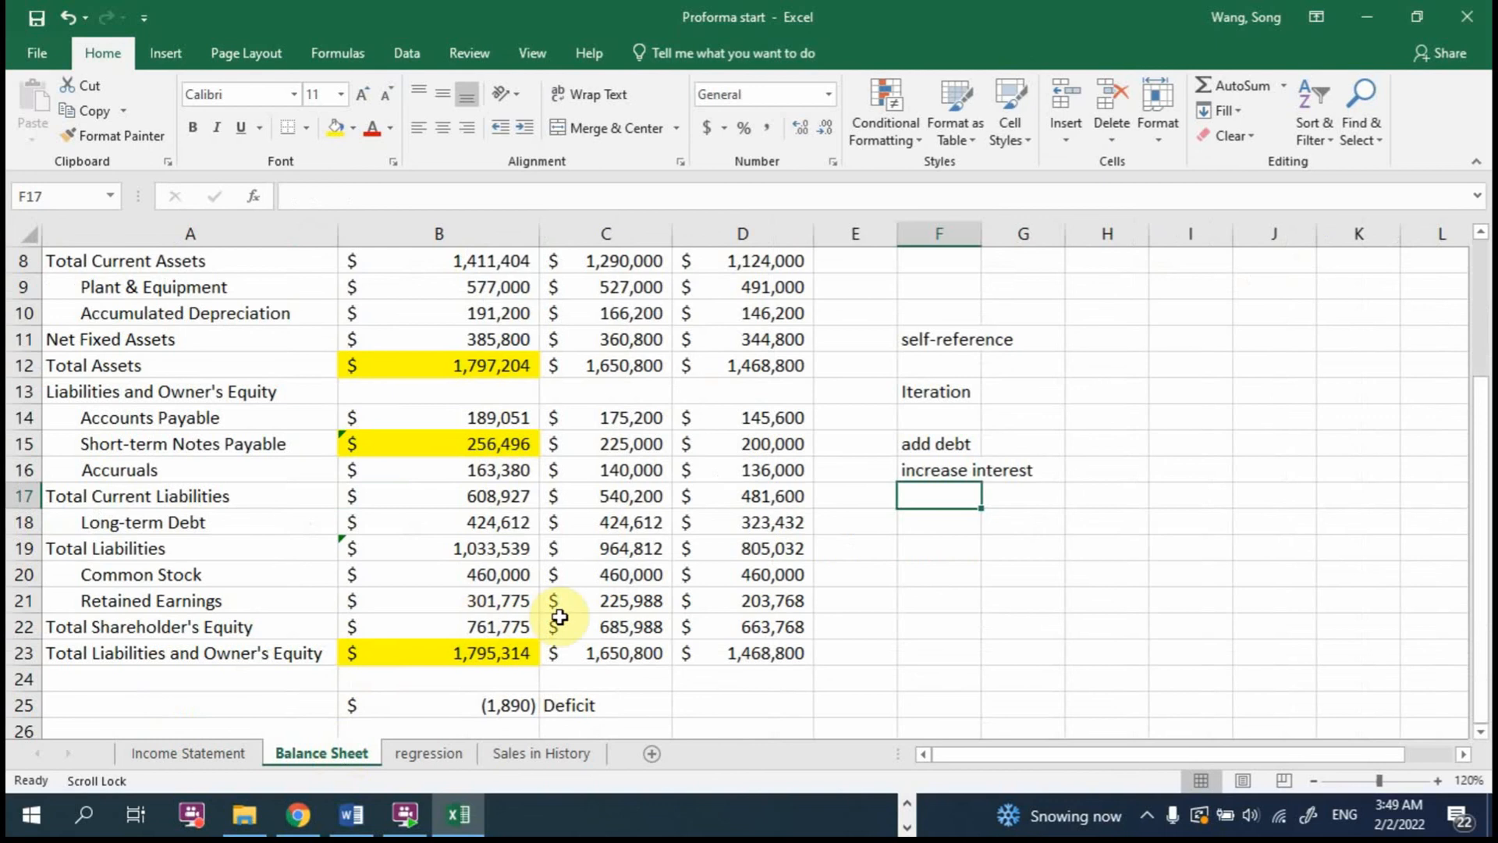
# Step: Highlight the 2017 Retained Earnings in B21 in yellow and compare it with Short-term Notes Payable in B15
pyautogui.click(497, 601)
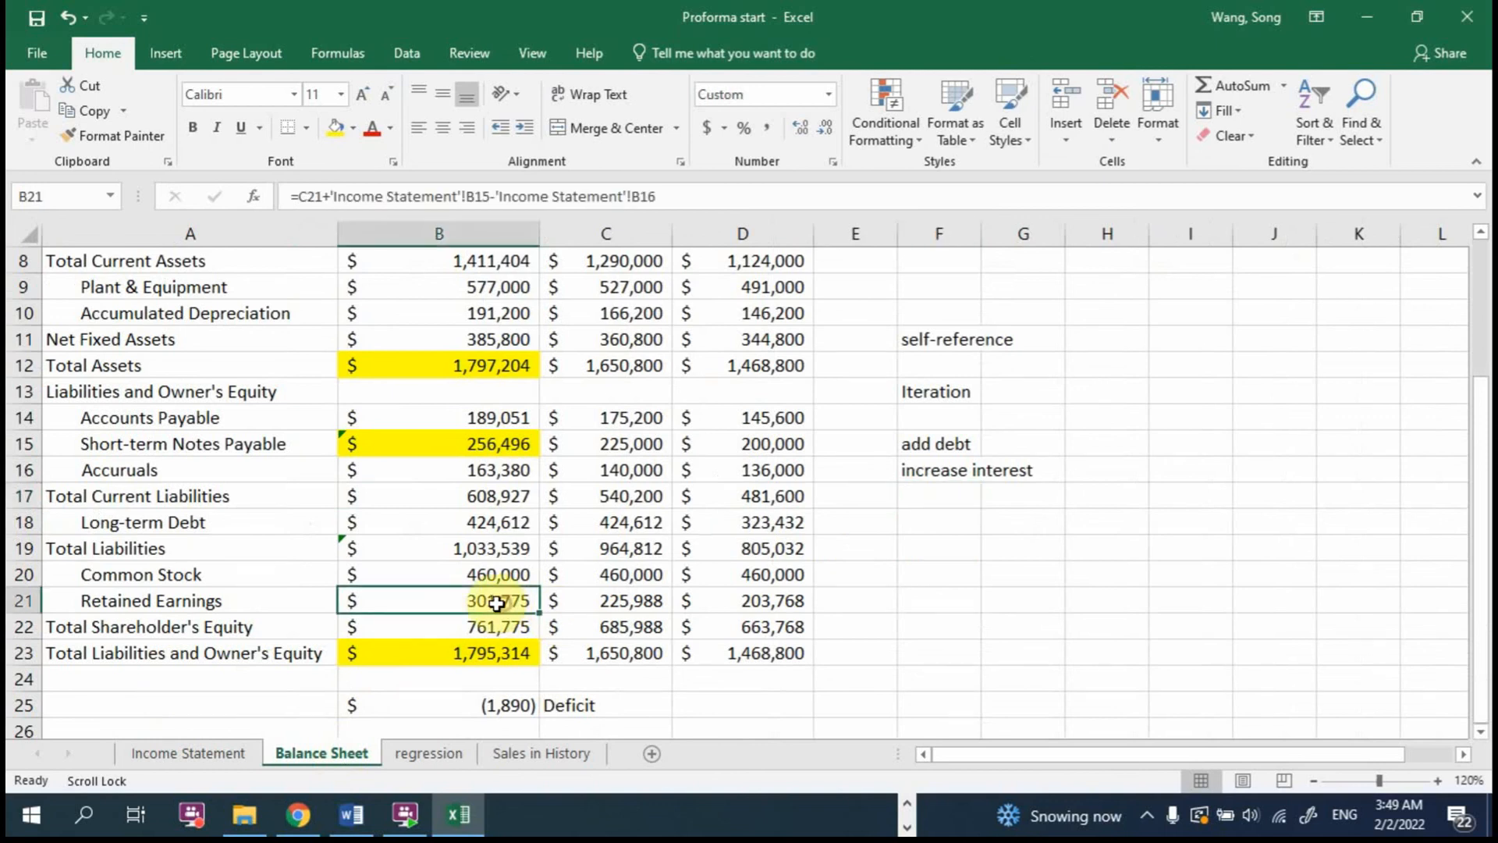
pyautogui.click(336, 127)
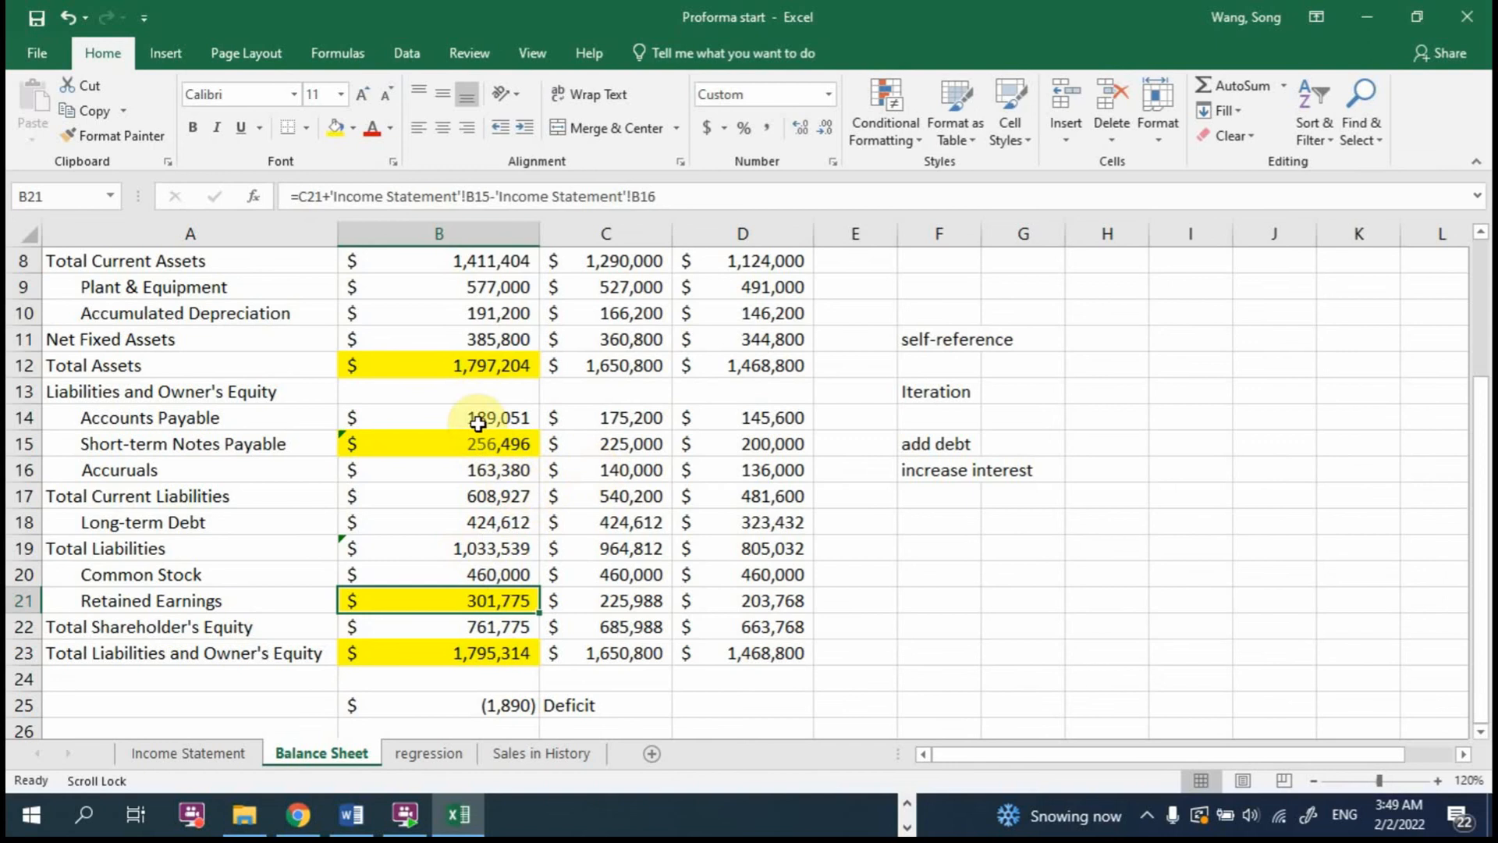
pyautogui.click(502, 442)
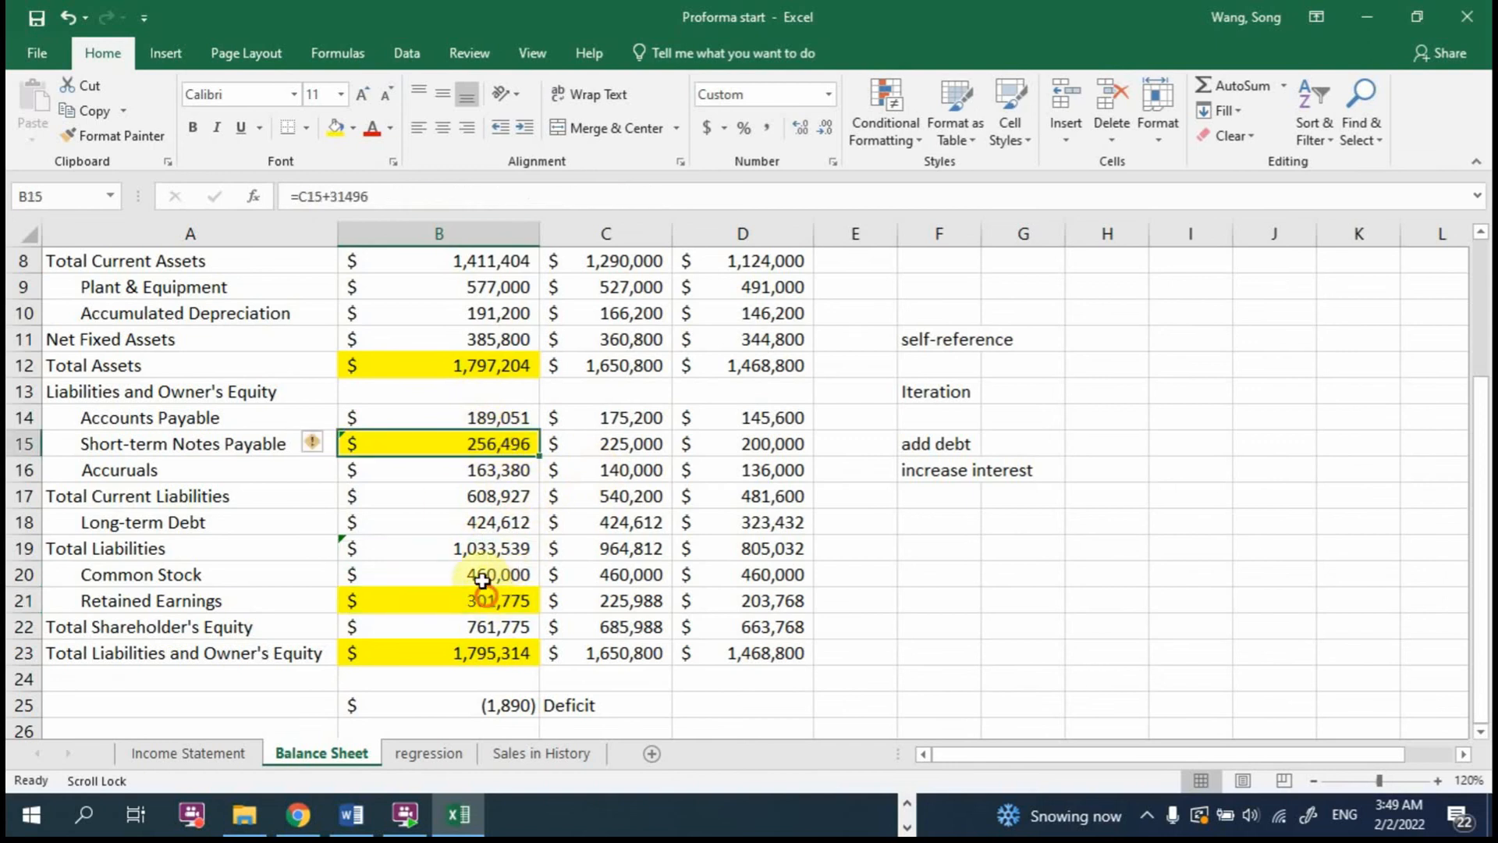
pyautogui.click(522, 599)
pyautogui.click(493, 439)
pyautogui.click(527, 598)
# Step: Remove the added amount from the 2017 Short-term Notes Payable in B15, leaving =C15, and check Retained Earnings
pyautogui.doubleClick(508, 435)
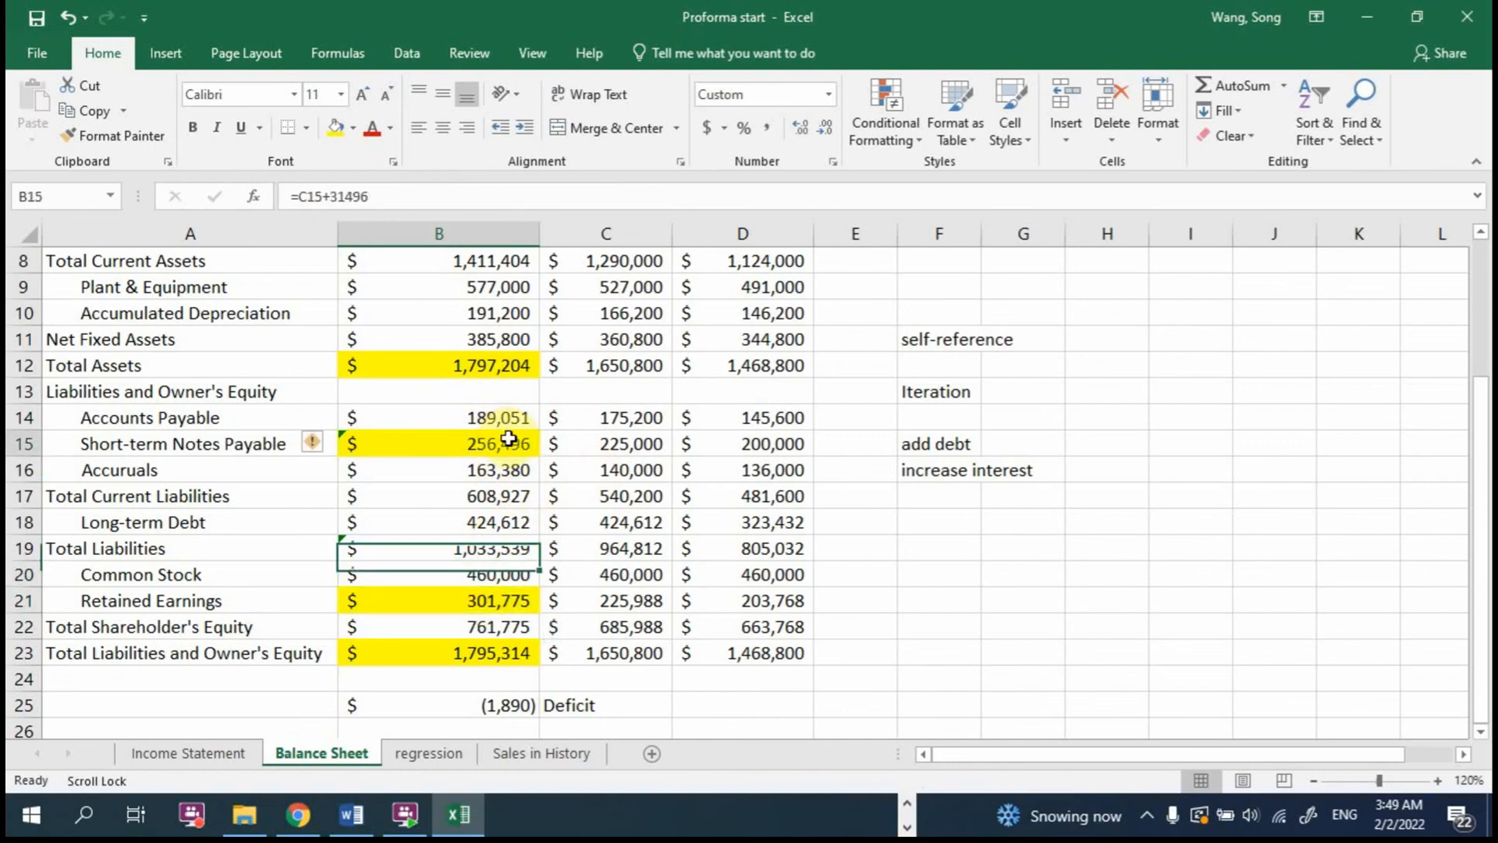
pyautogui.moveTo(385, 440); pyautogui.dragTo(465, 442)
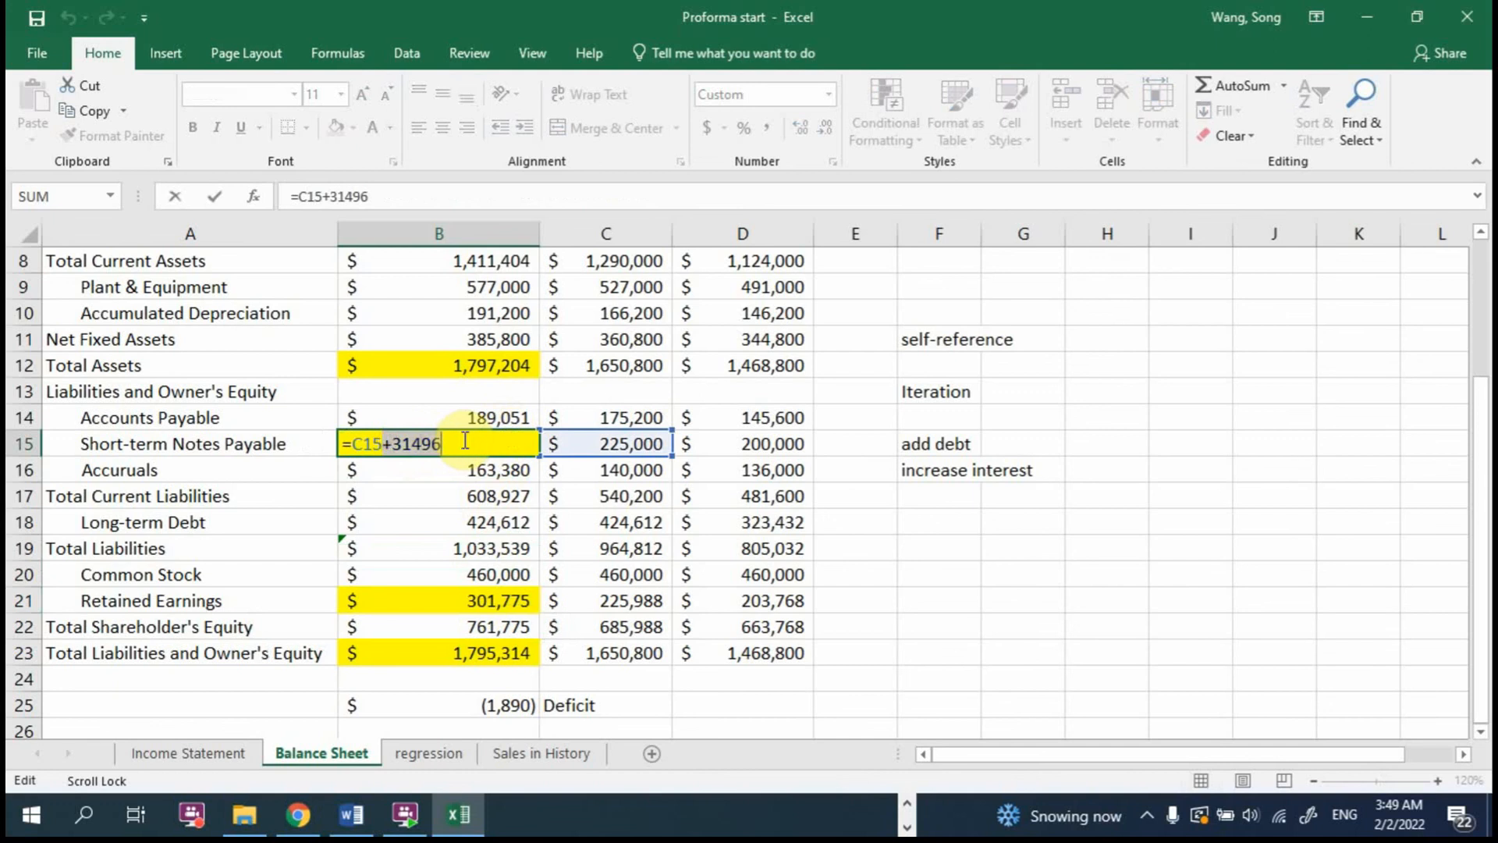
pyautogui.press('BackSpace')
pyautogui.press('Return')
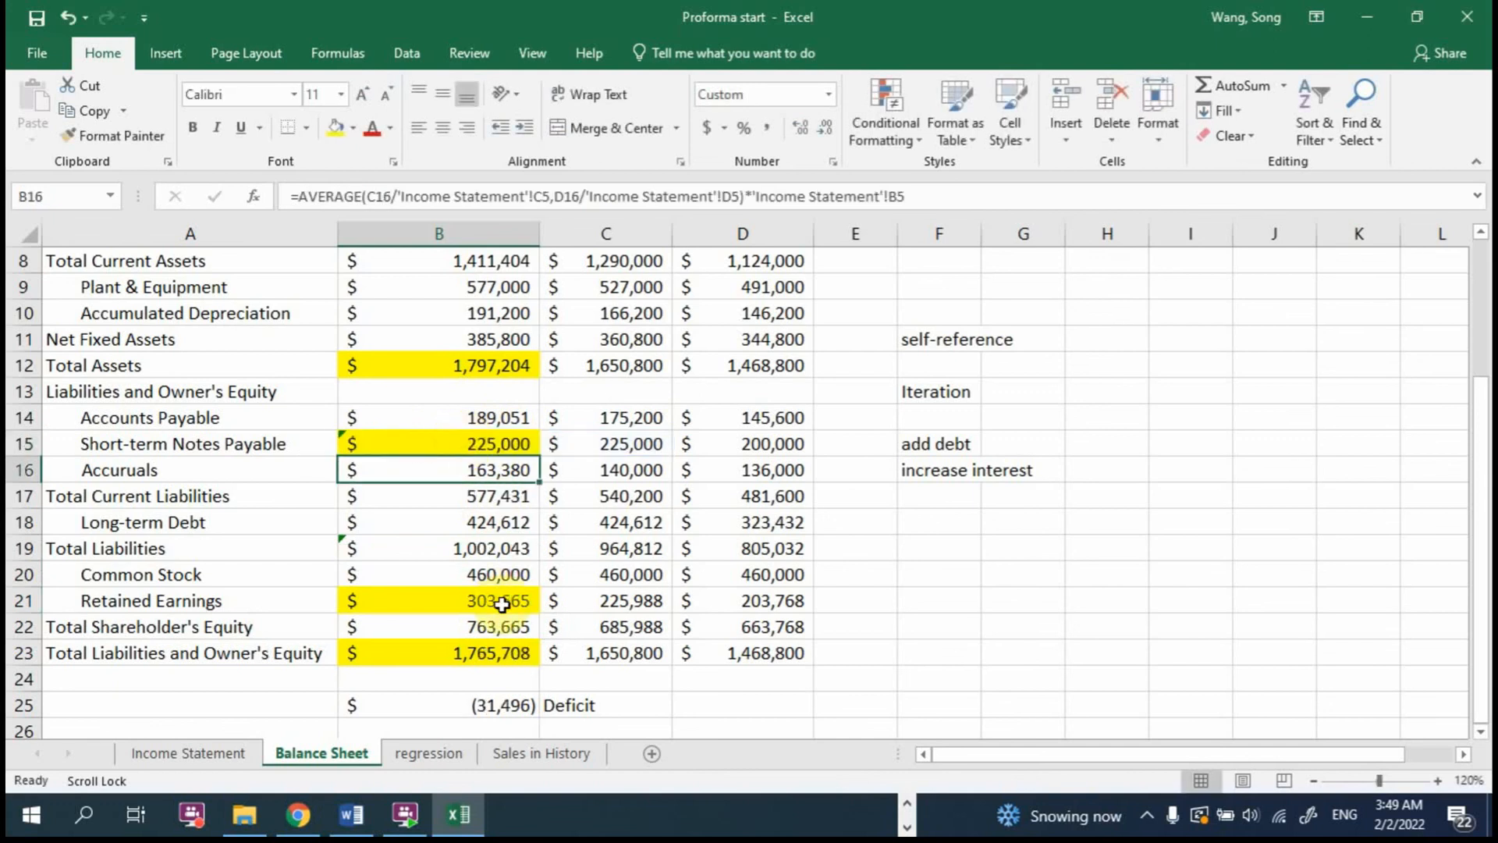
pyautogui.doubleClick(503, 601)
pyautogui.press('Escape')
# Step: Set the 2017 Short-term Notes Payable in B15 to =C15+31496
pyautogui.doubleClick(479, 443)
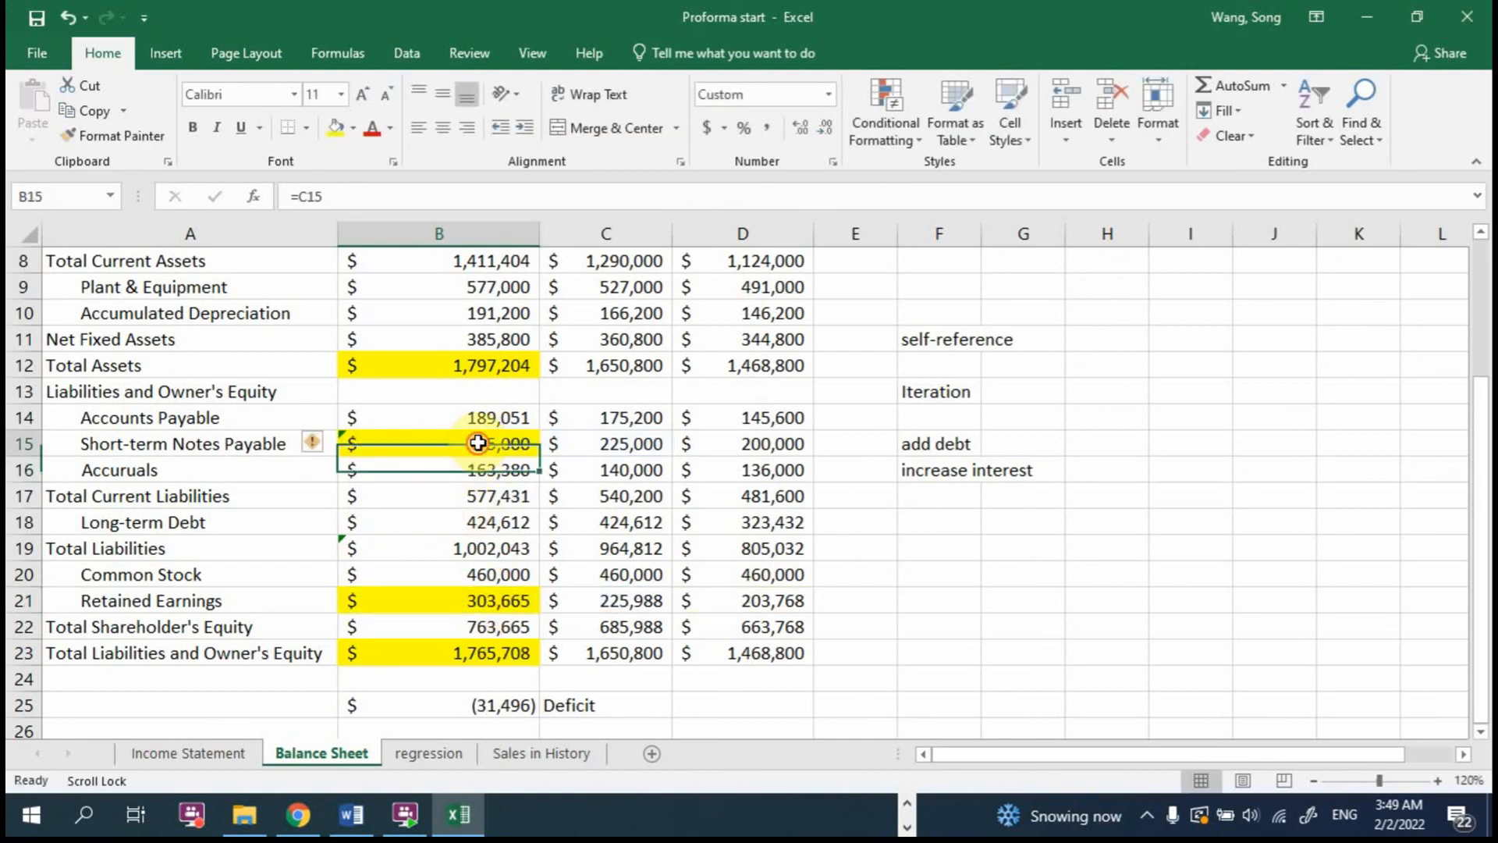
pyautogui.write('+31')
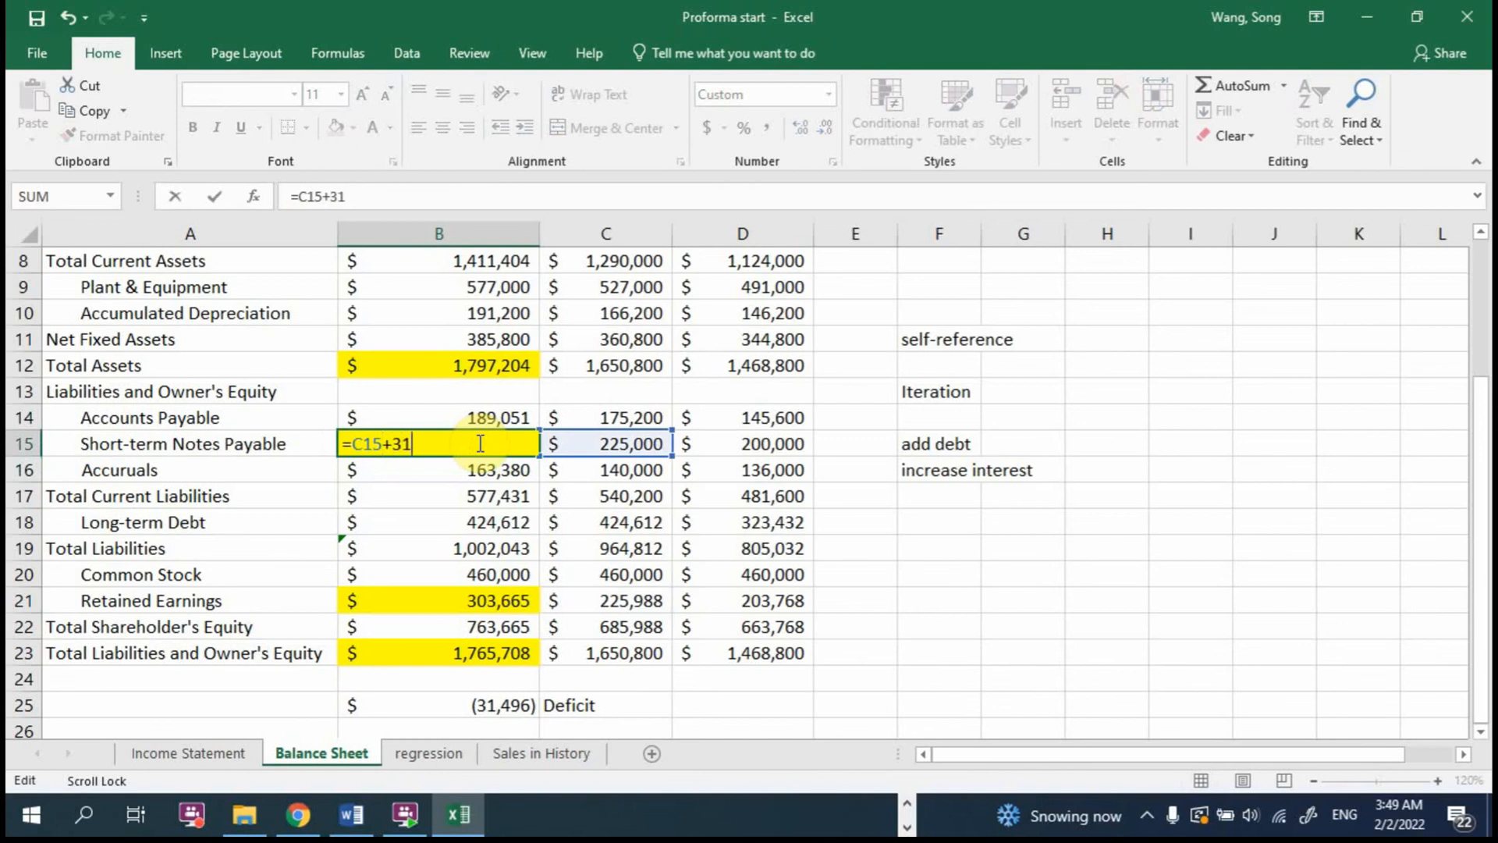
pyautogui.write('496')
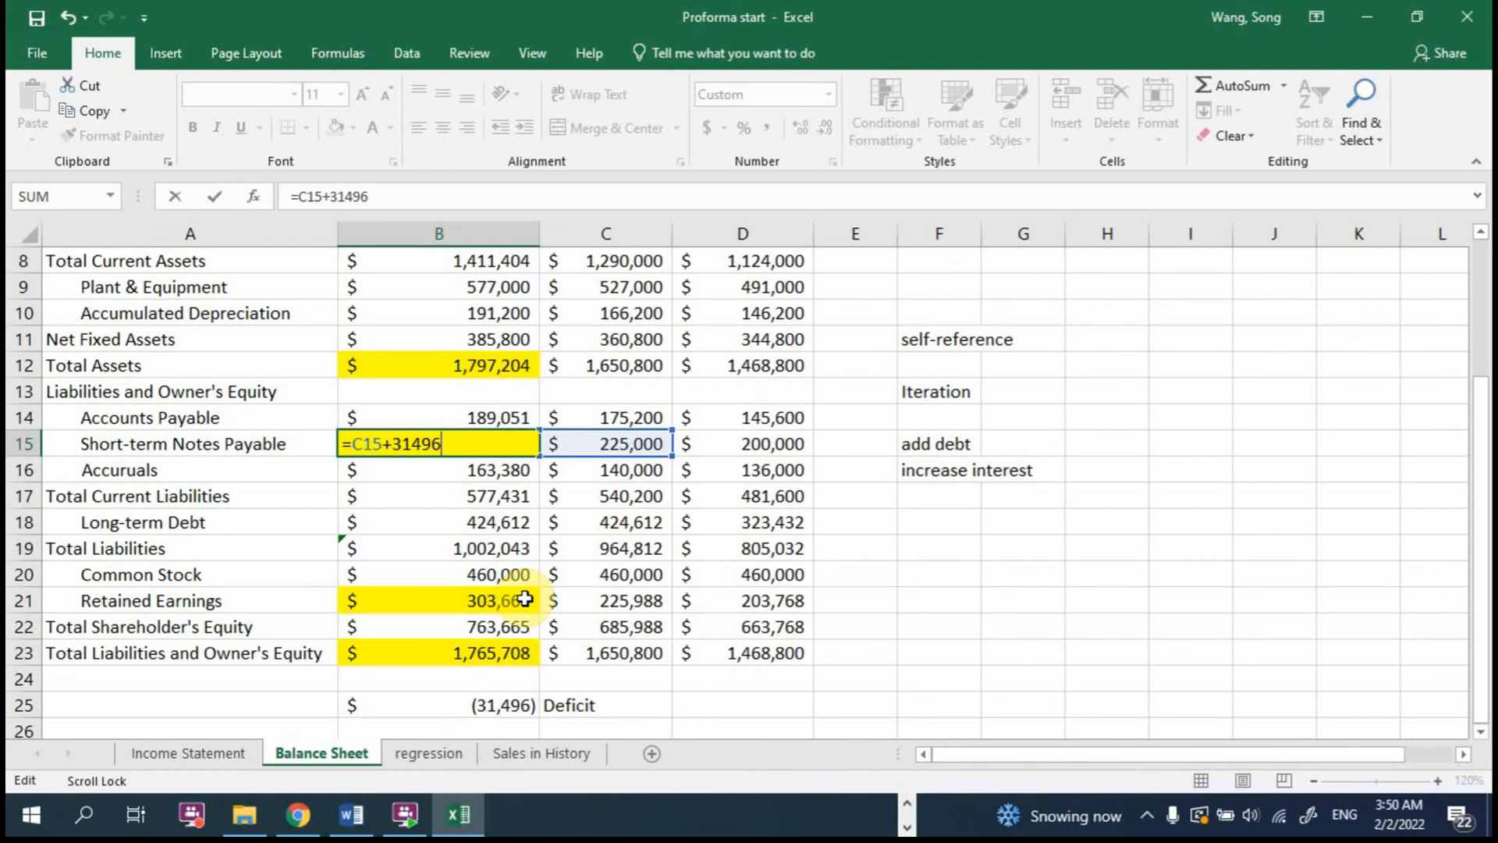
pyautogui.press('Return')
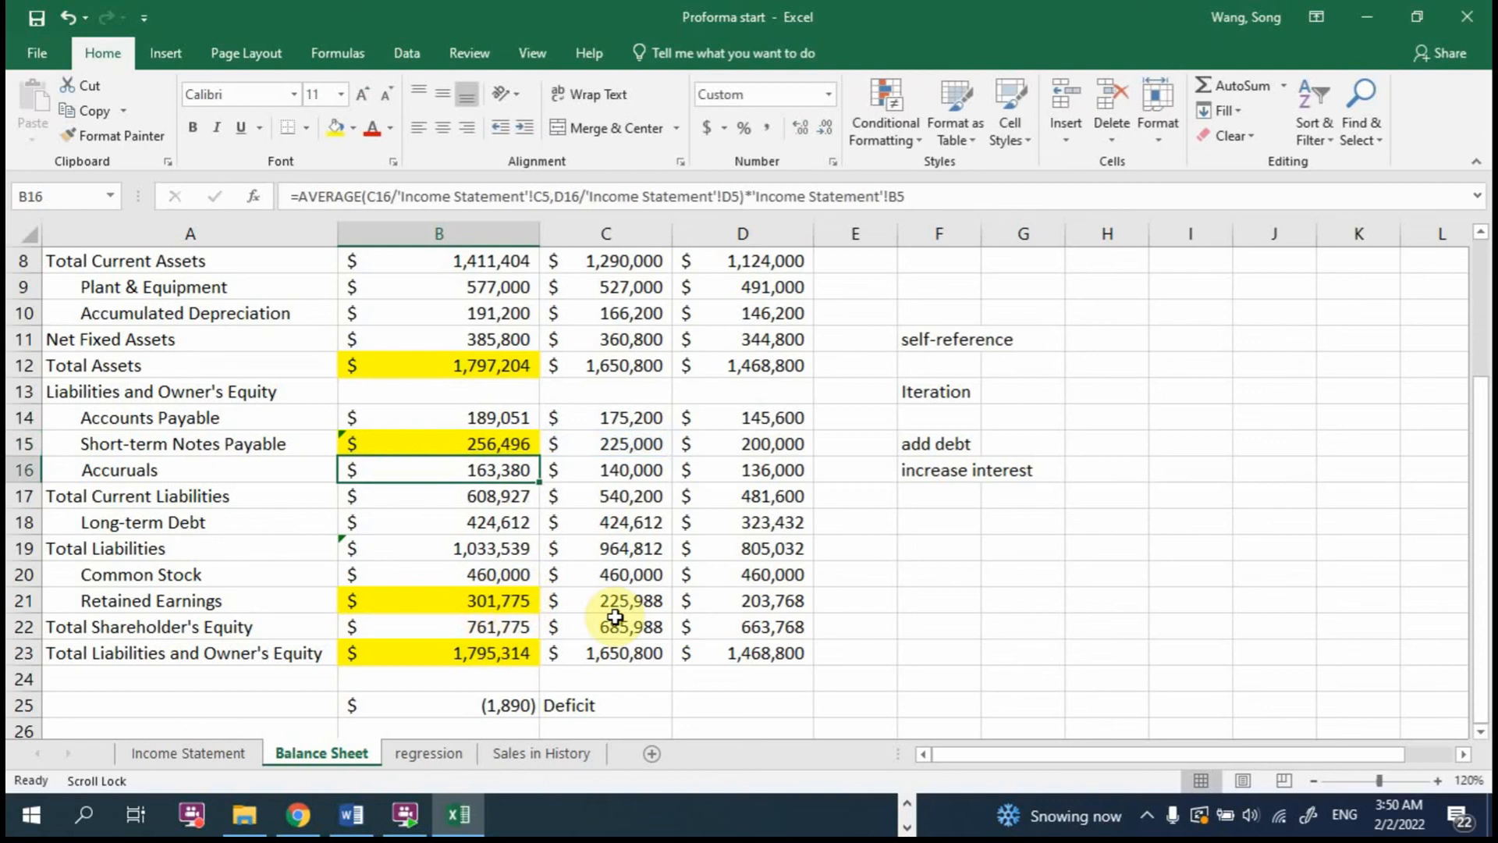
# Step: Enter the note "net income decline" in F17 and "RE declines" in F18
pyautogui.click(941, 496)
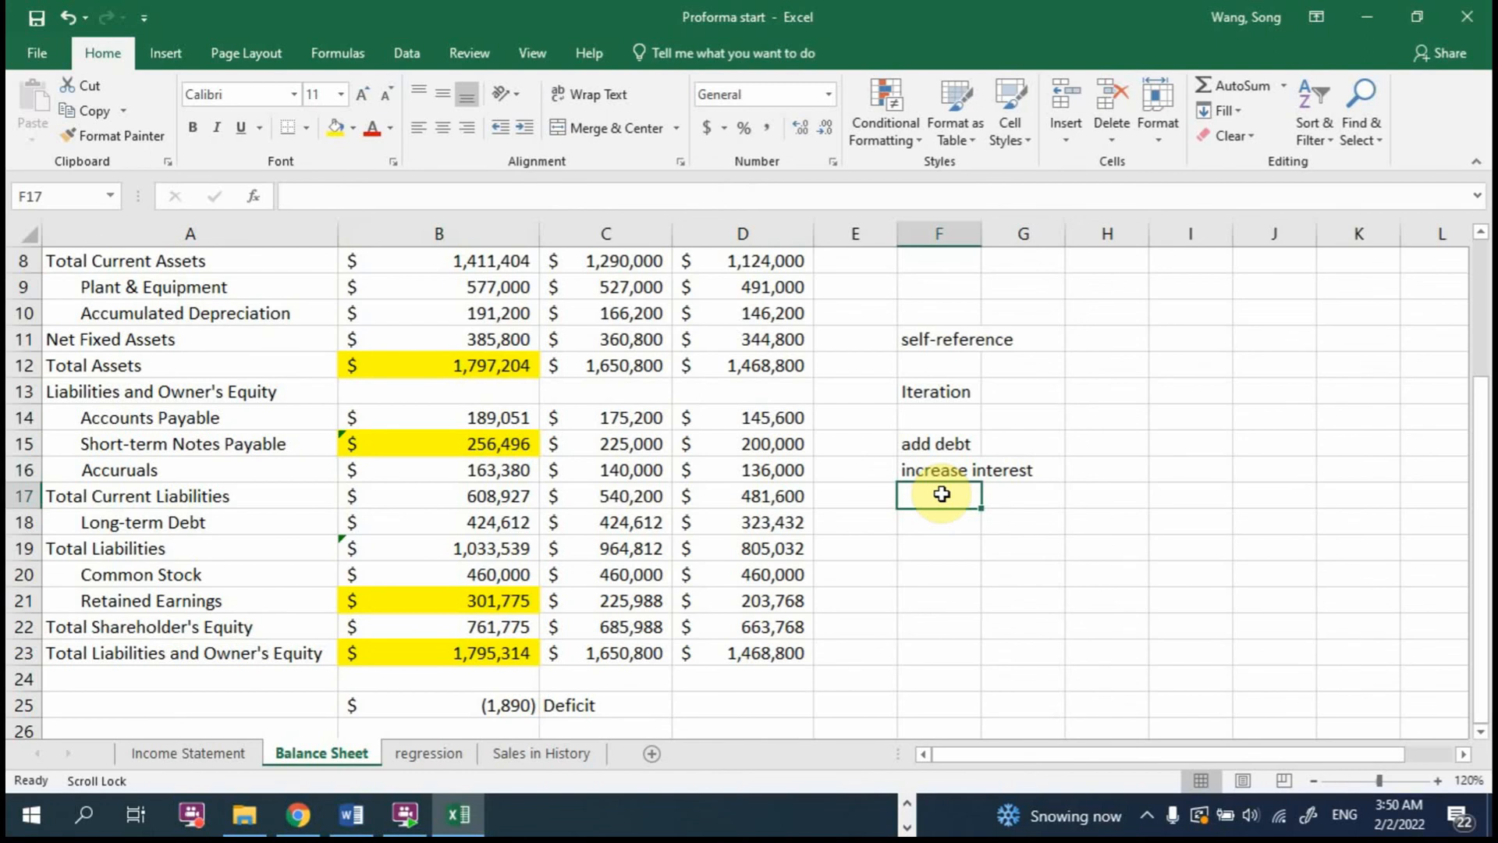
pyautogui.write('net income ')
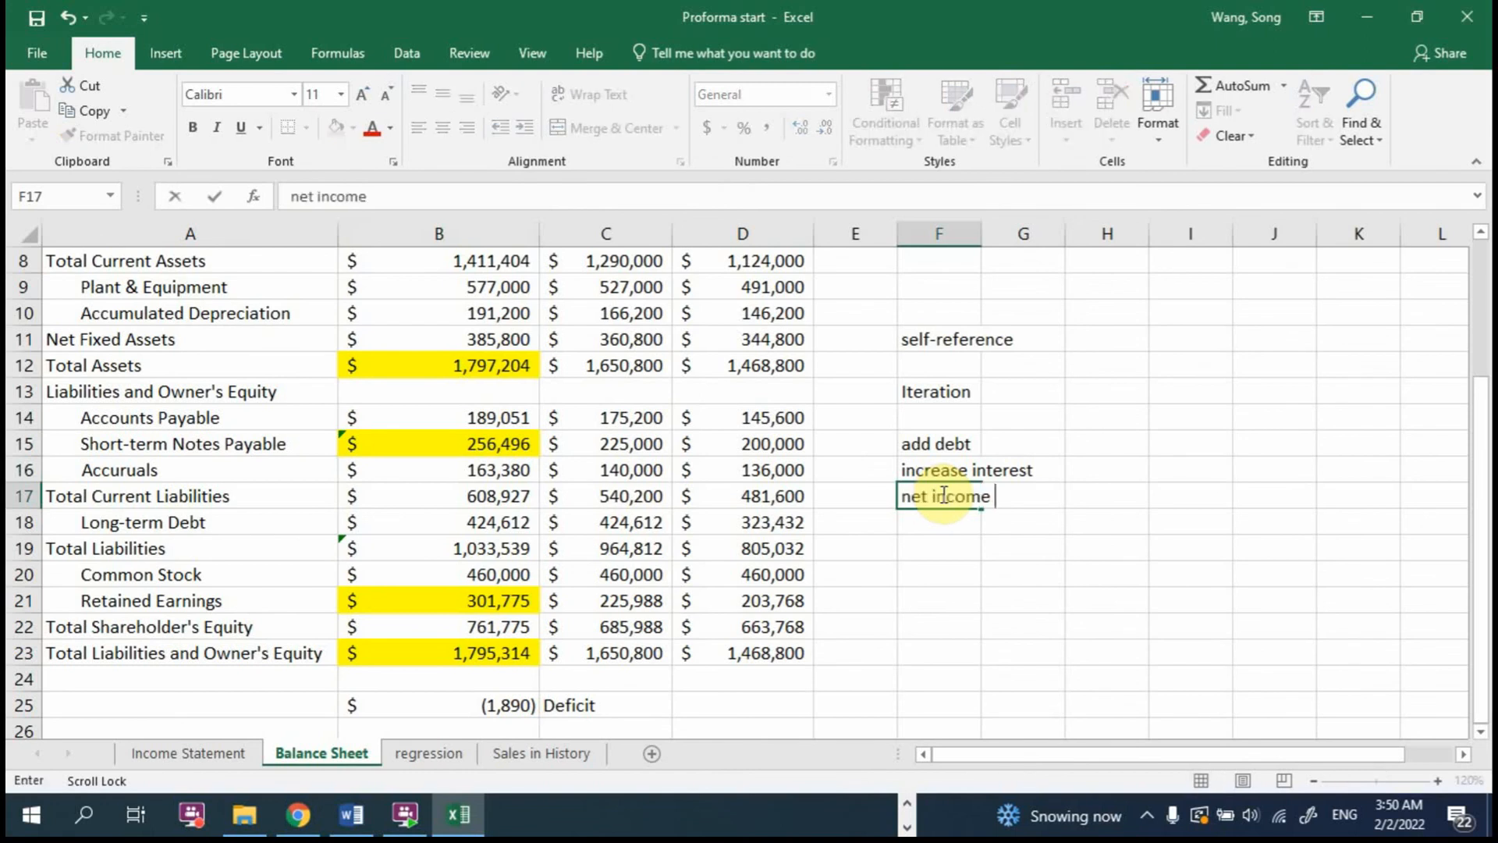
pyautogui.write('decline')
pyautogui.press('Return')
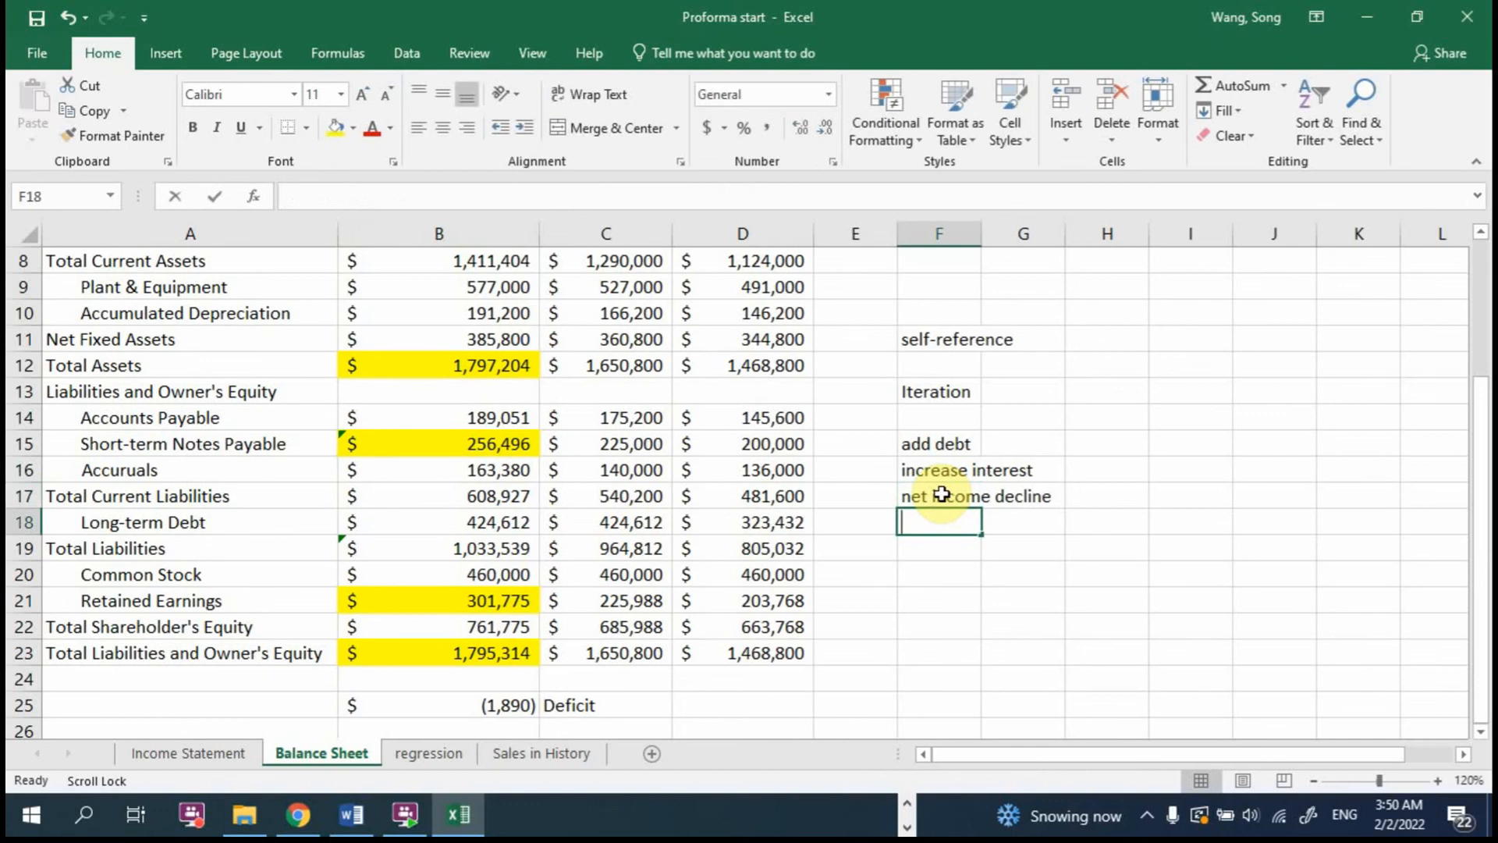
pyautogui.write('RE declin')
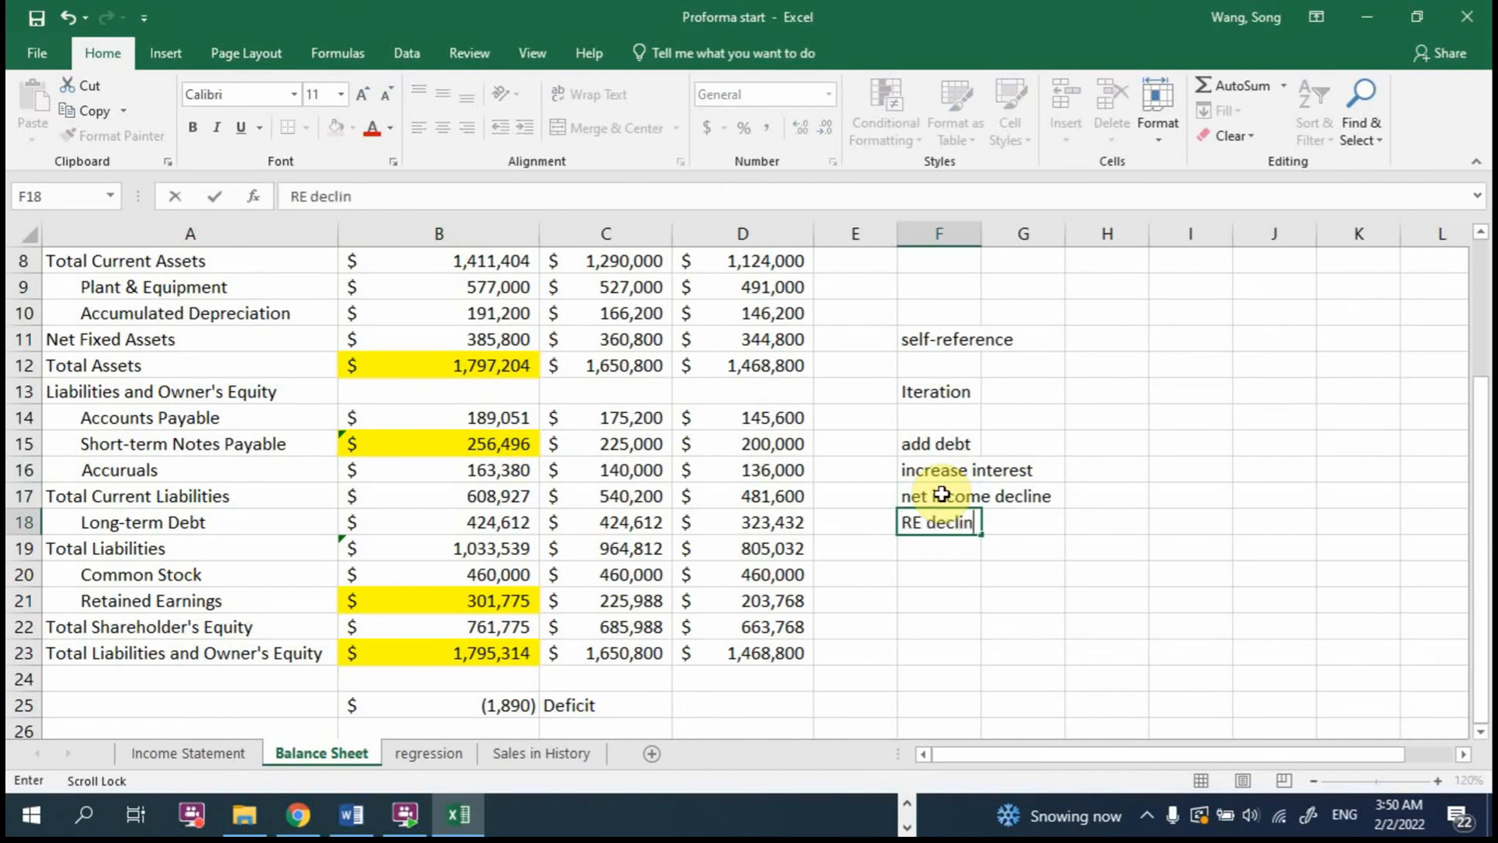
pyautogui.write('es')
pyautogui.press('Return')
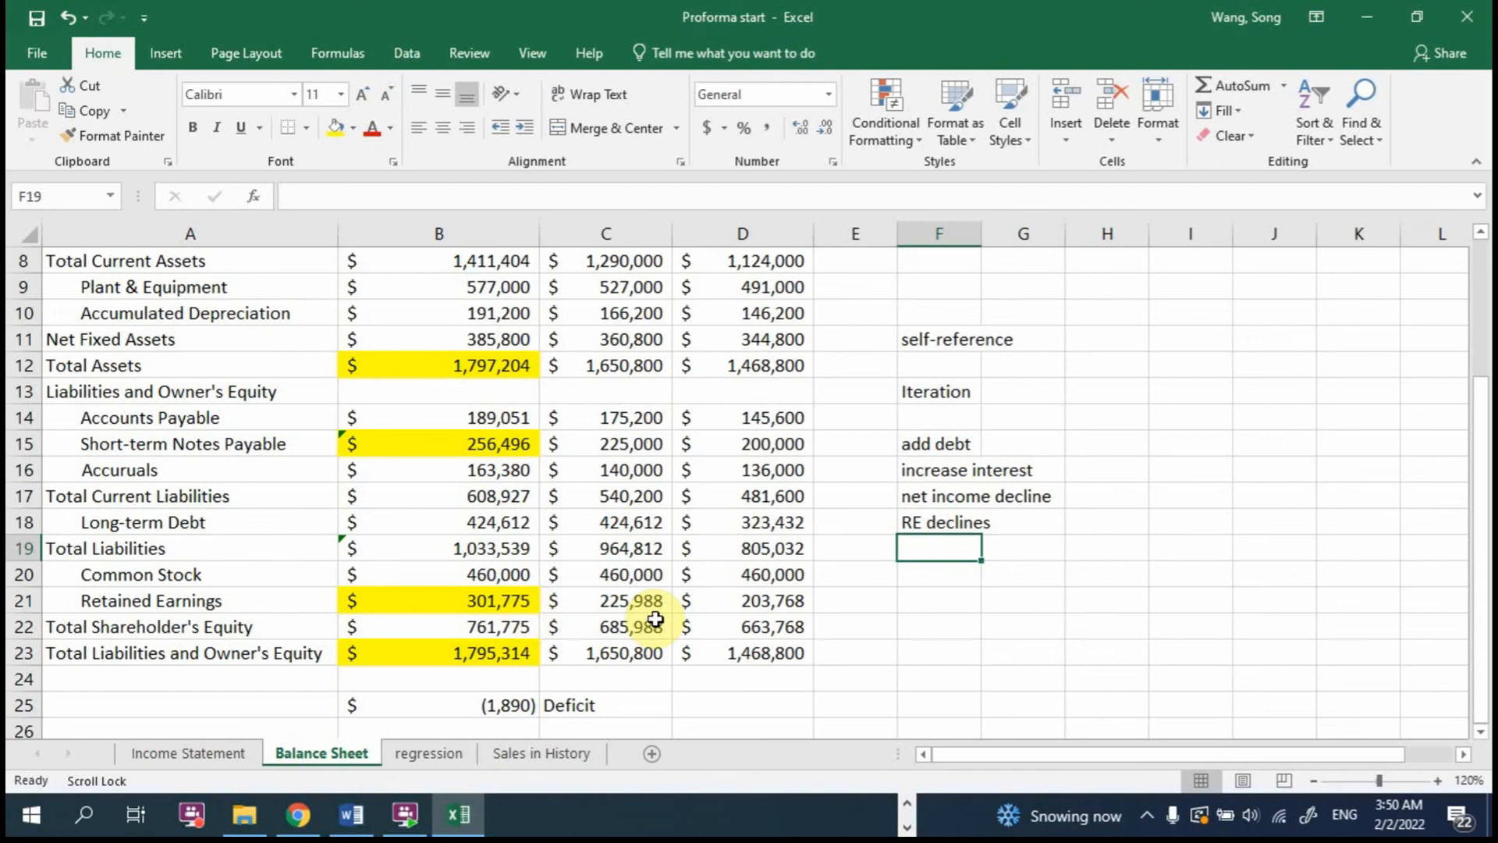
# Step: Enter the note "TL&E declines" in F19 beneath the retained earnings note
pyautogui.write('TL')
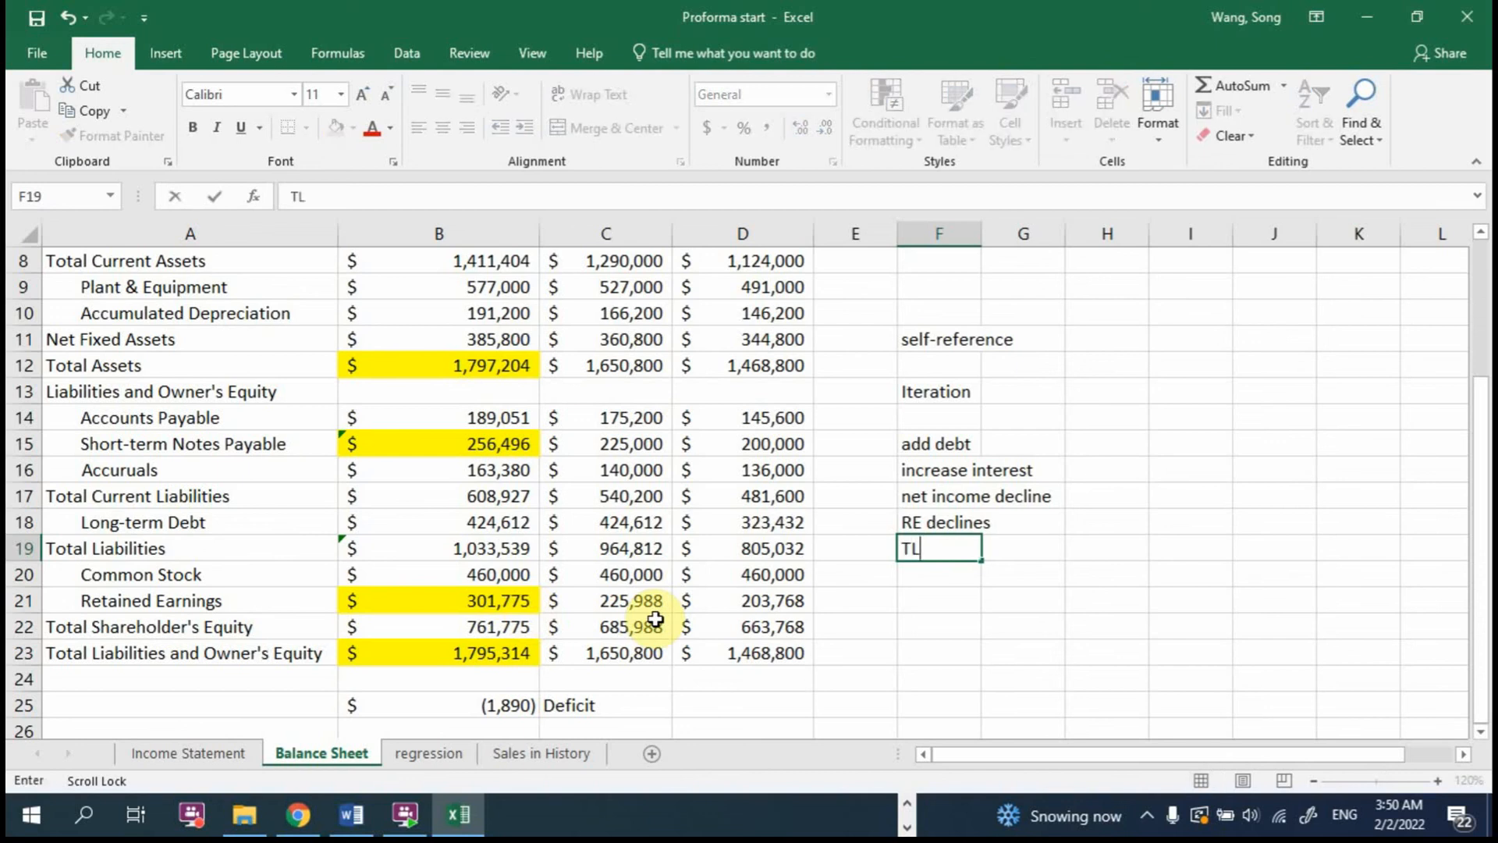
pyautogui.write('&E declines')
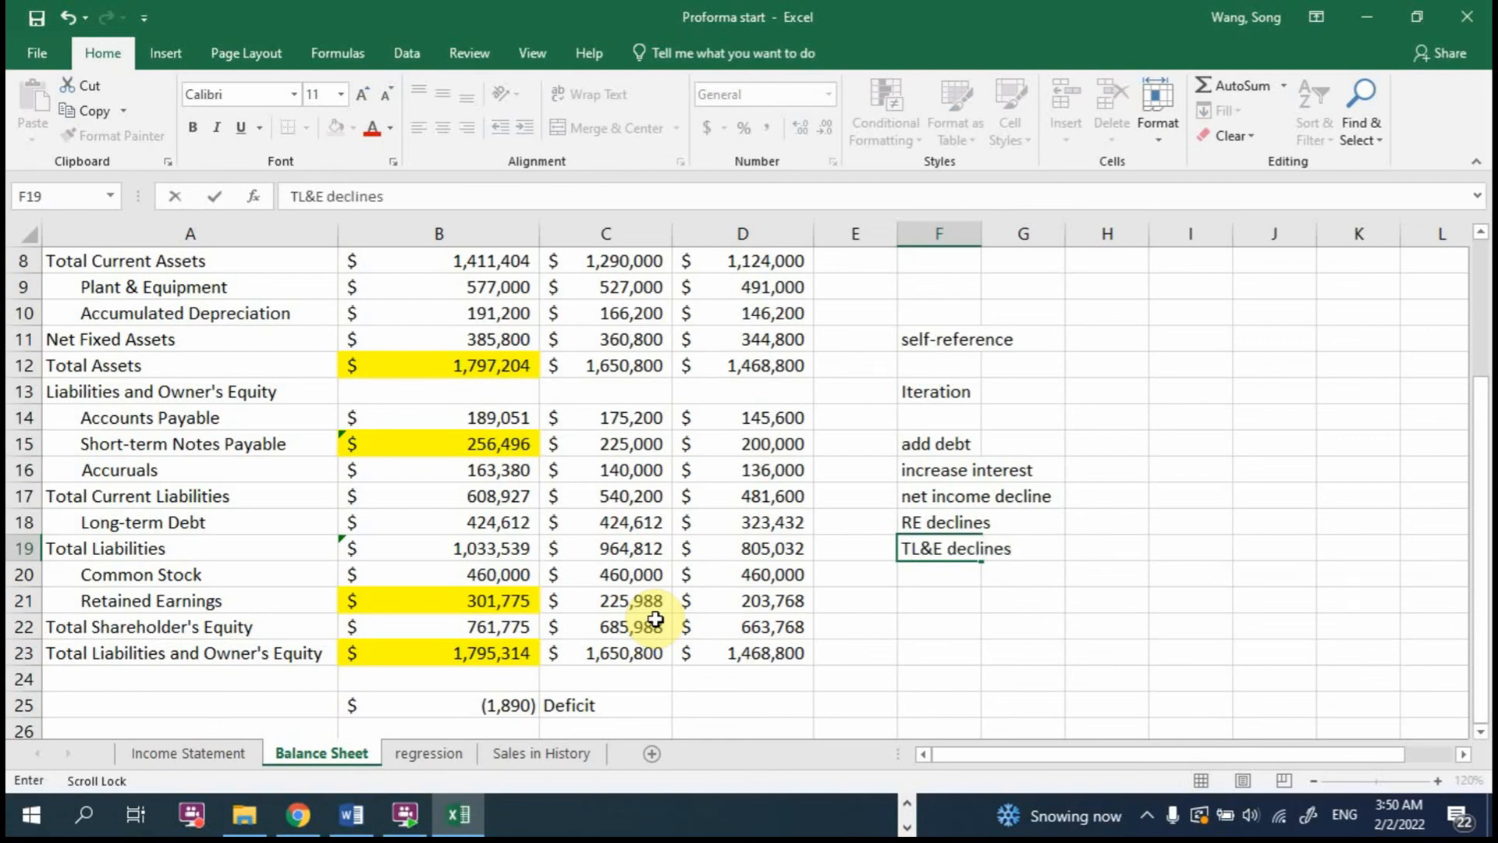
pyautogui.press('Return')
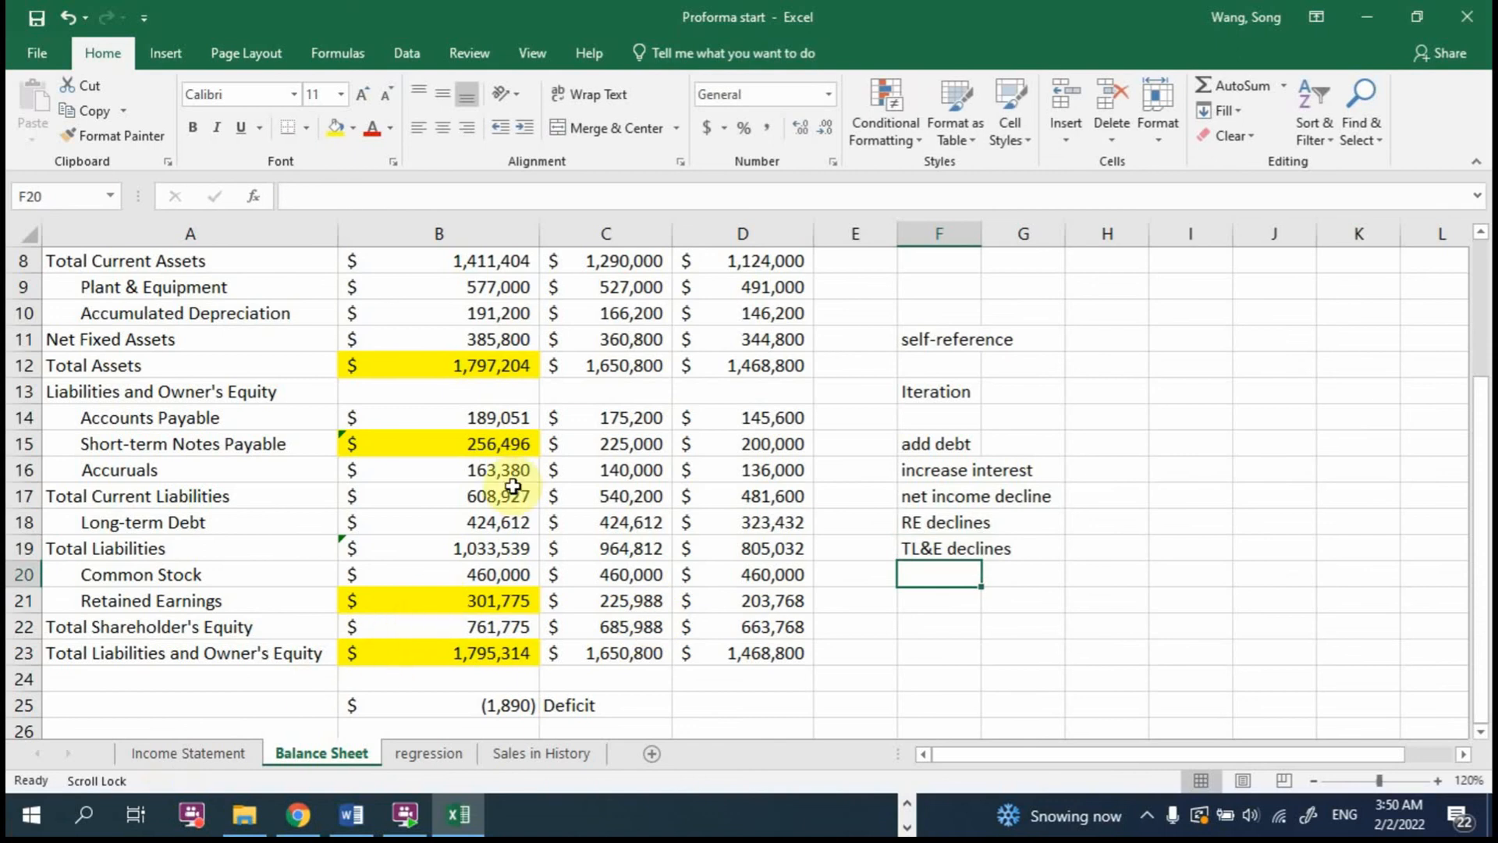
# Step: Extend the 2017 Short-term Notes Payable formula in B15 to =C15+31496+1890
pyautogui.doubleClick(525, 445)
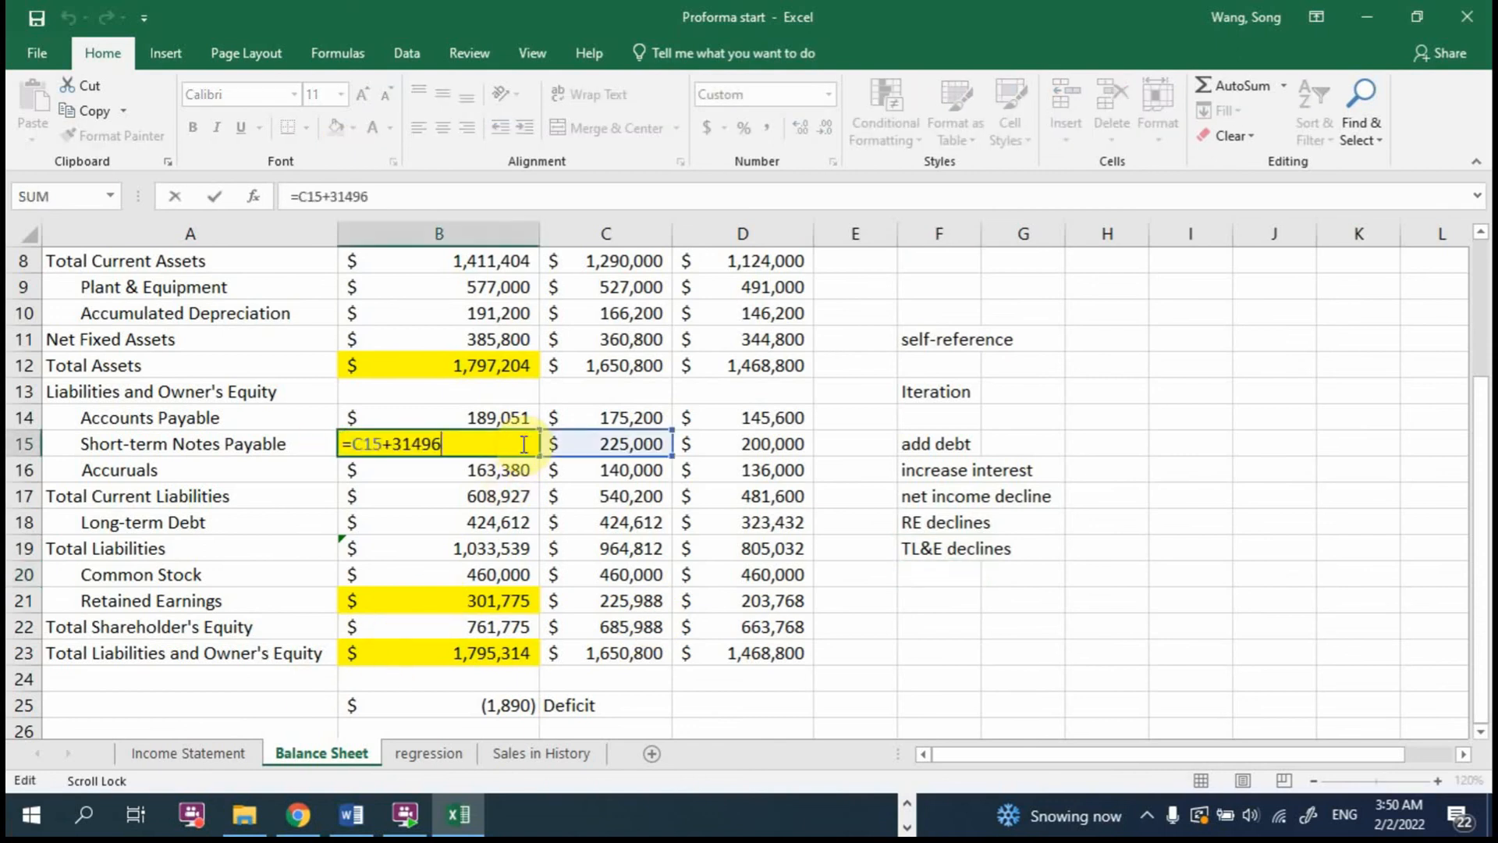
pyautogui.write('+1890')
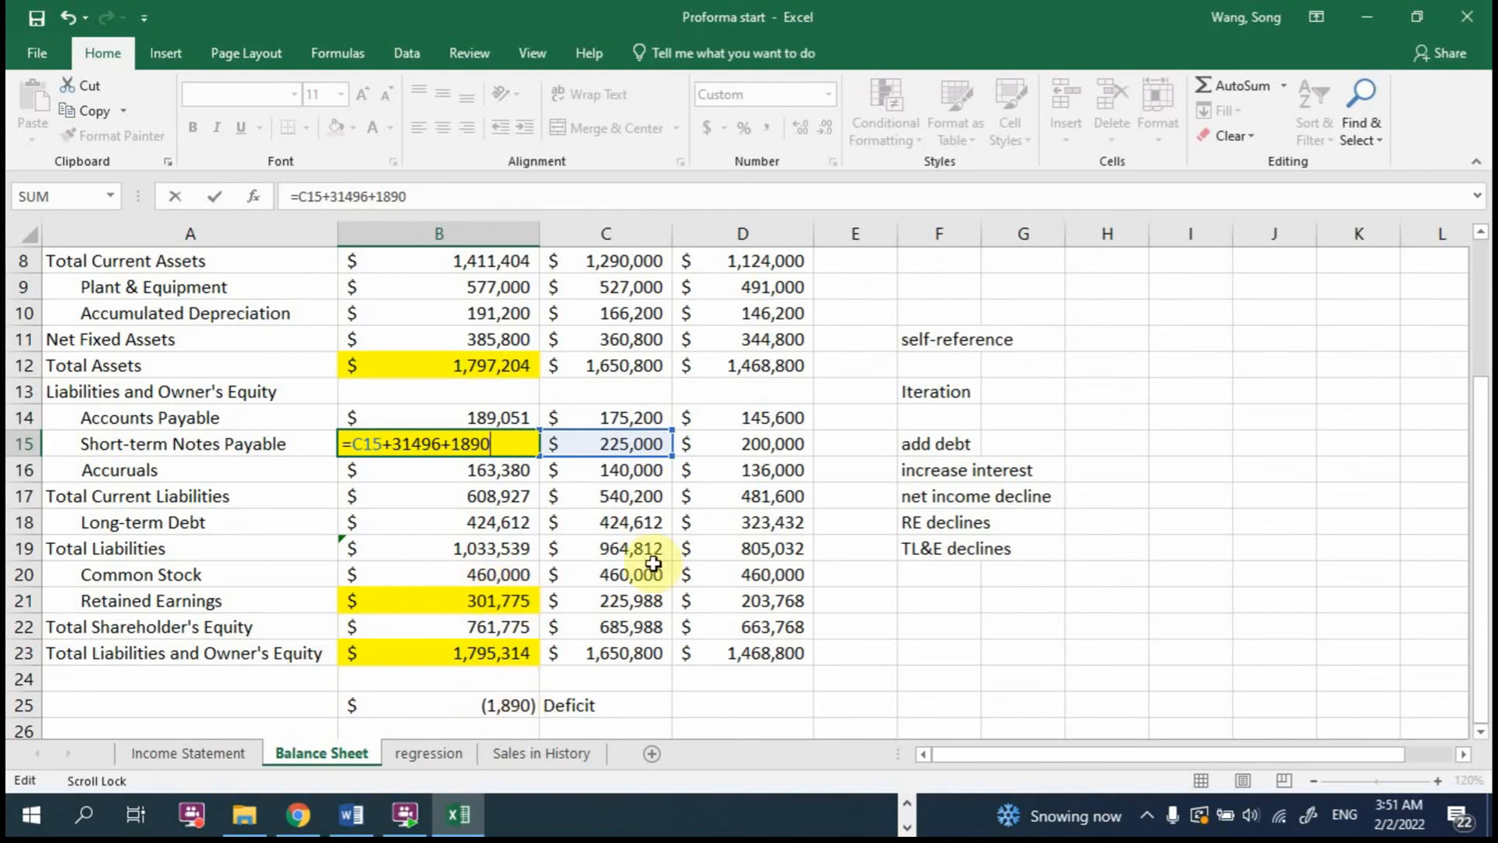
pyautogui.press('Return')
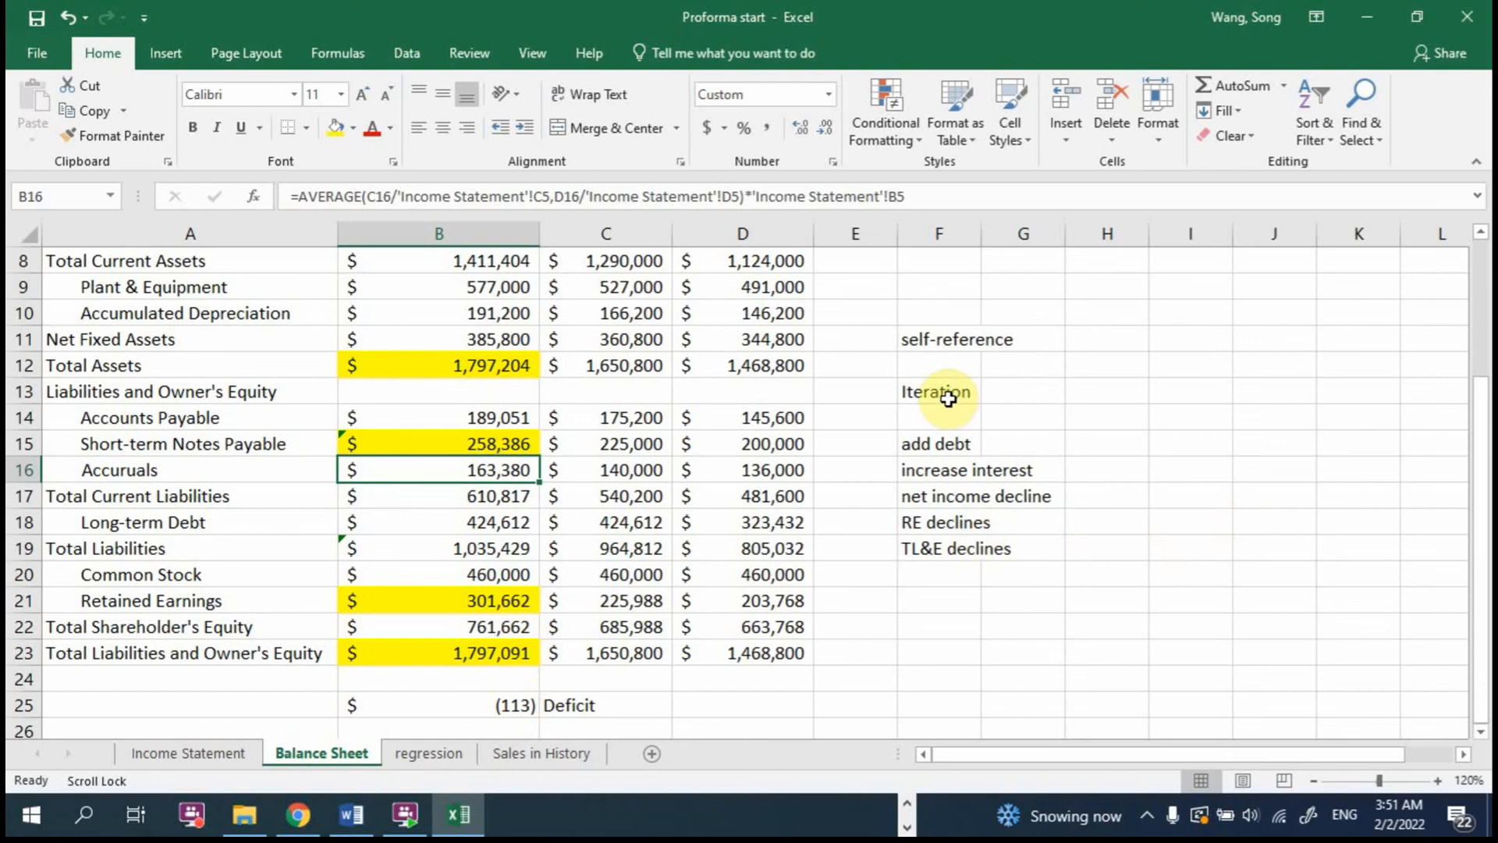
# Step: Enter the note "unbalanced" in F21 and return to the "add debt" note in F15
pyautogui.click(943, 589)
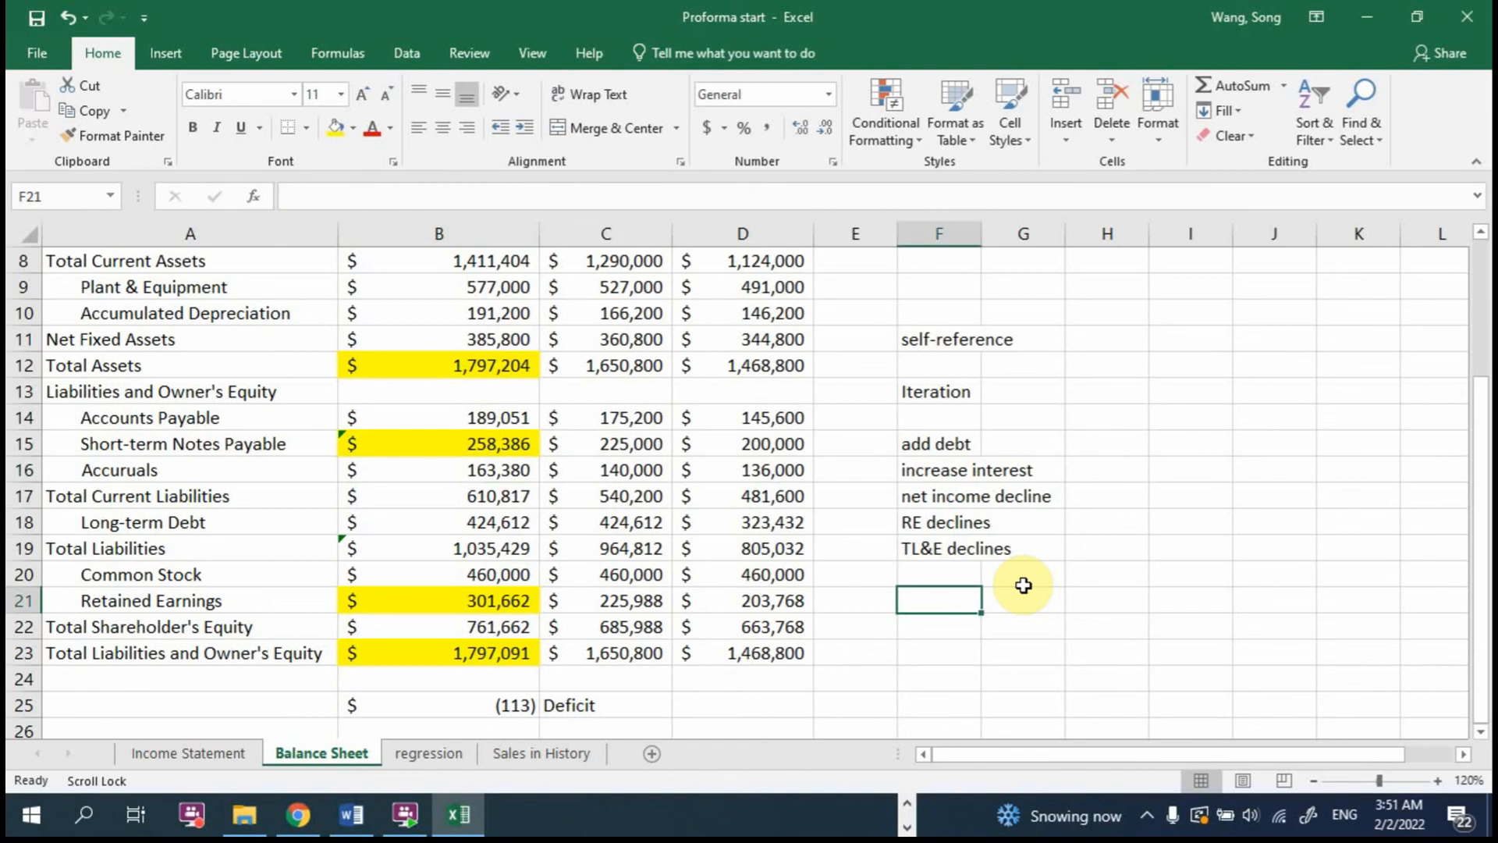
pyautogui.write('def')
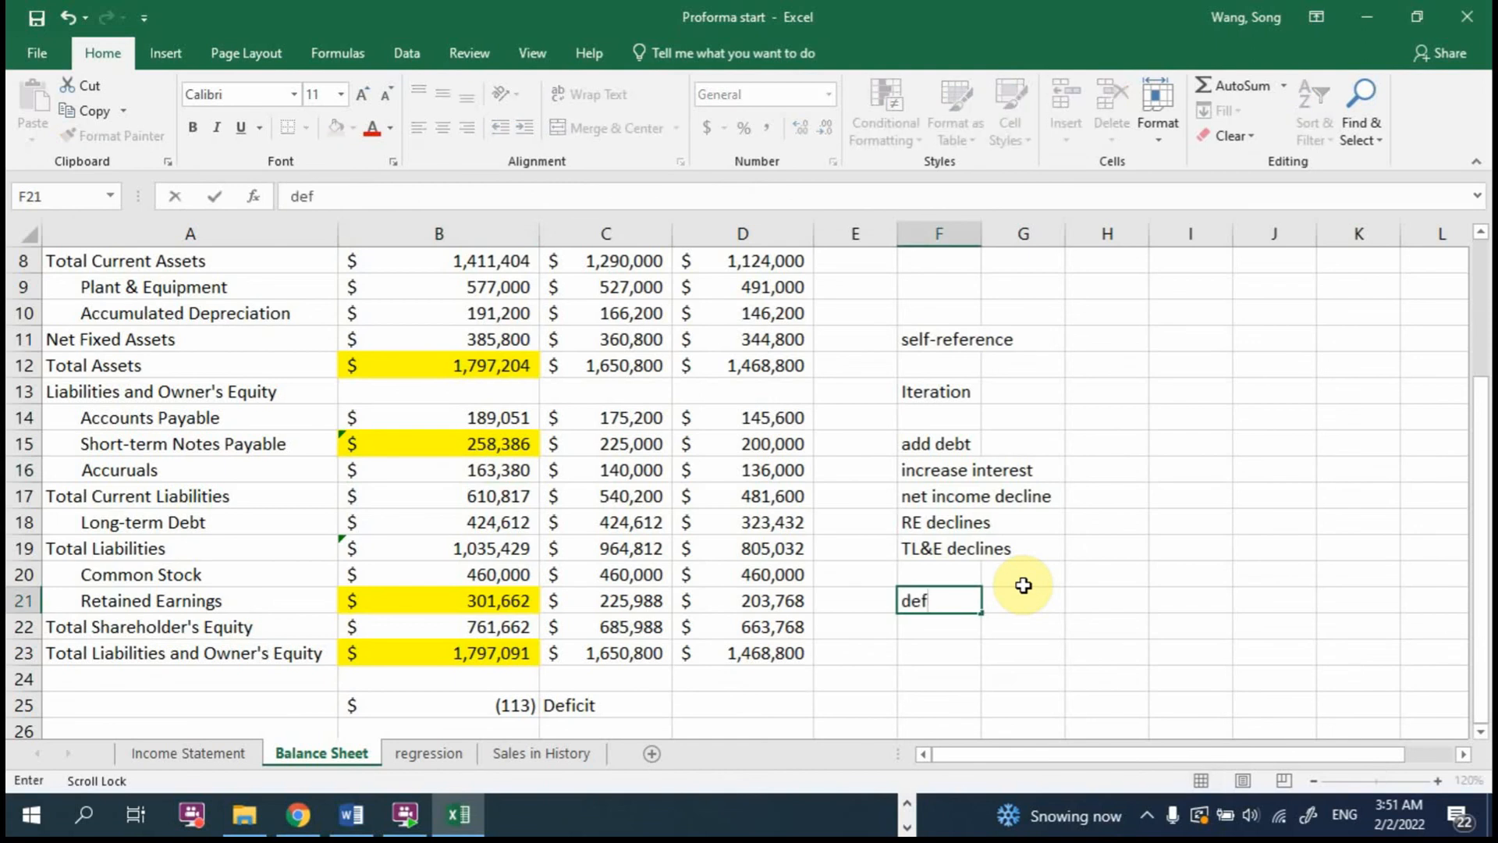
pyautogui.press('BackSpace')
pyautogui.press('BackSpace')
pyautogui.press('BackSpace')
pyautogui.write('unbalanced')
pyautogui.press('Return')
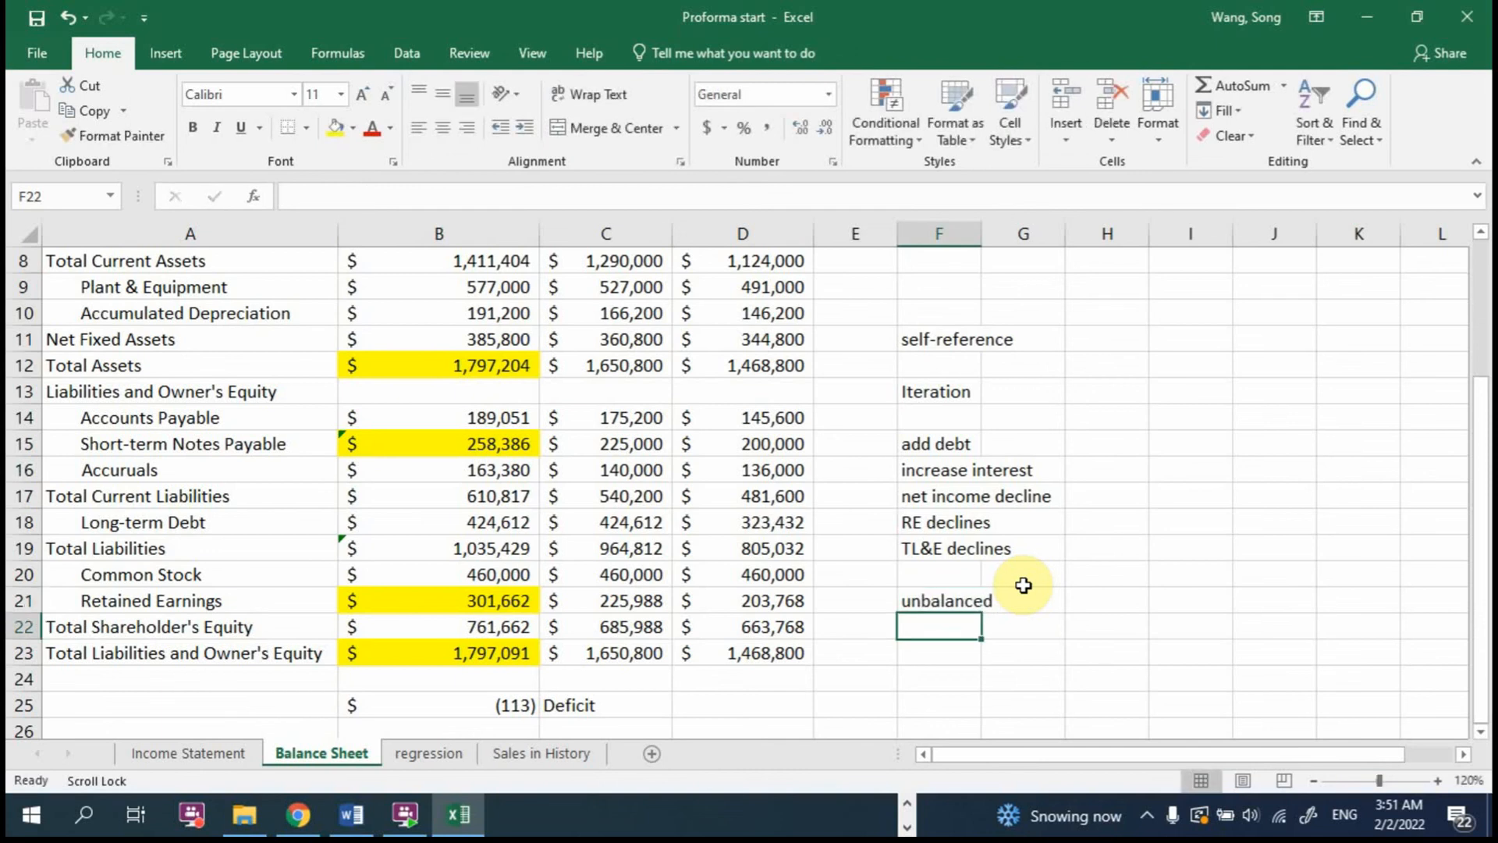
pyautogui.click(938, 598)
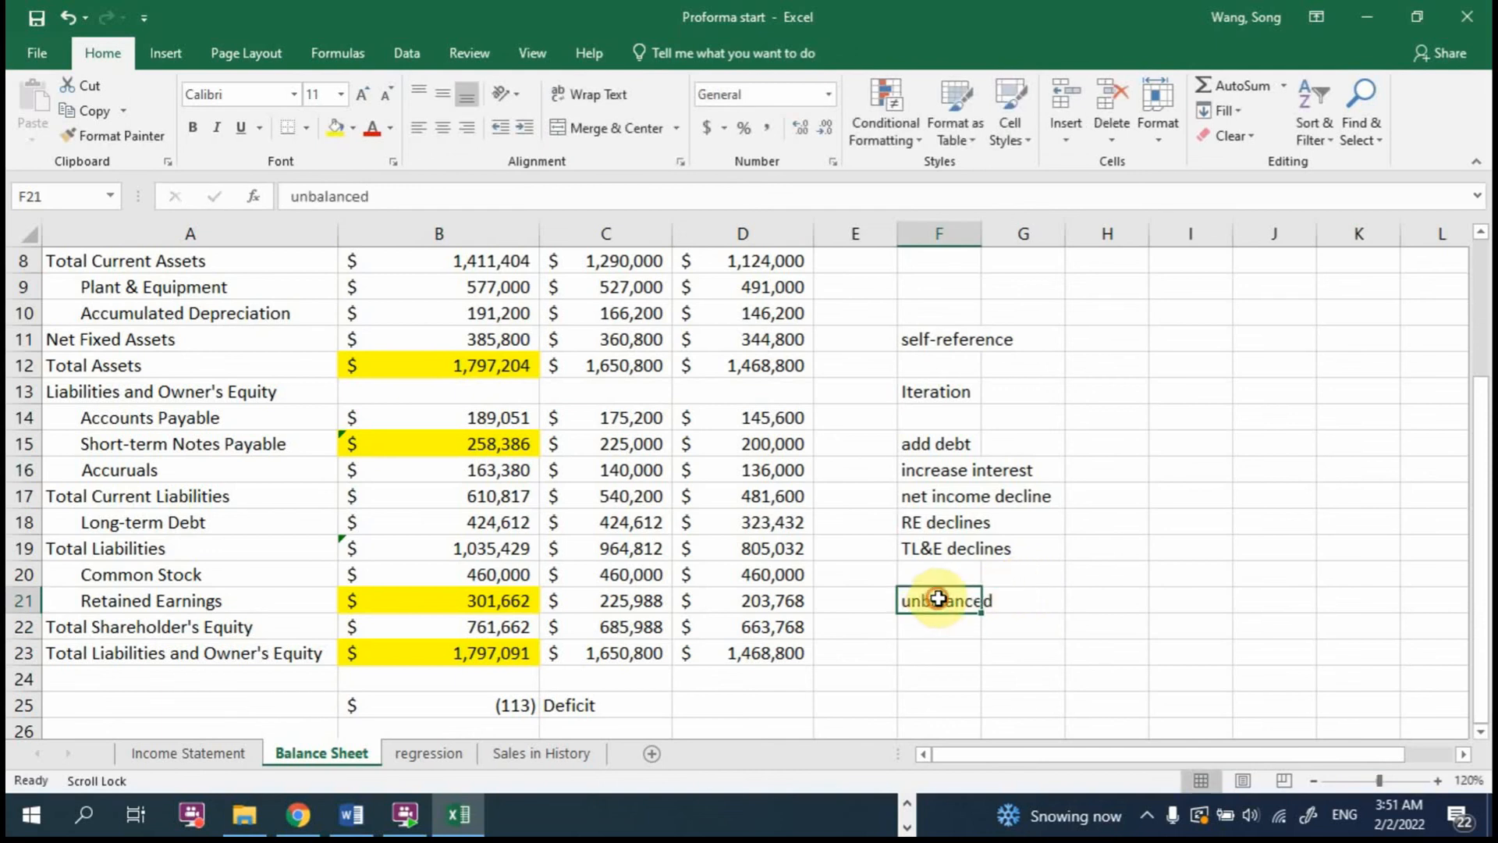
pyautogui.click(926, 442)
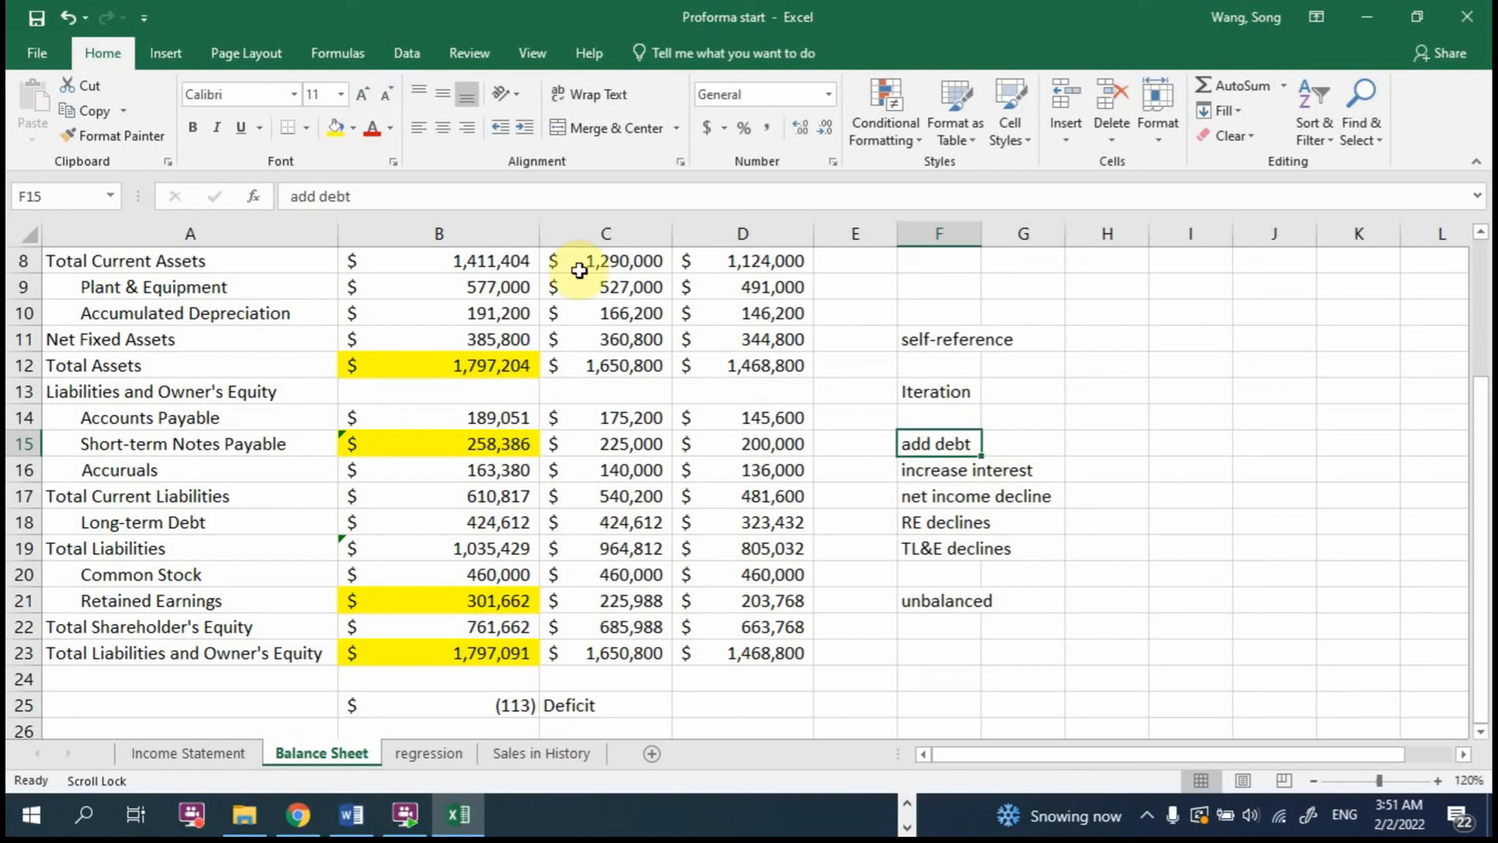
# Step: Enable iterative calculation in the formula calculation options with maximum iterations set to 1
pyautogui.click(343, 58)
pyautogui.click(38, 53)
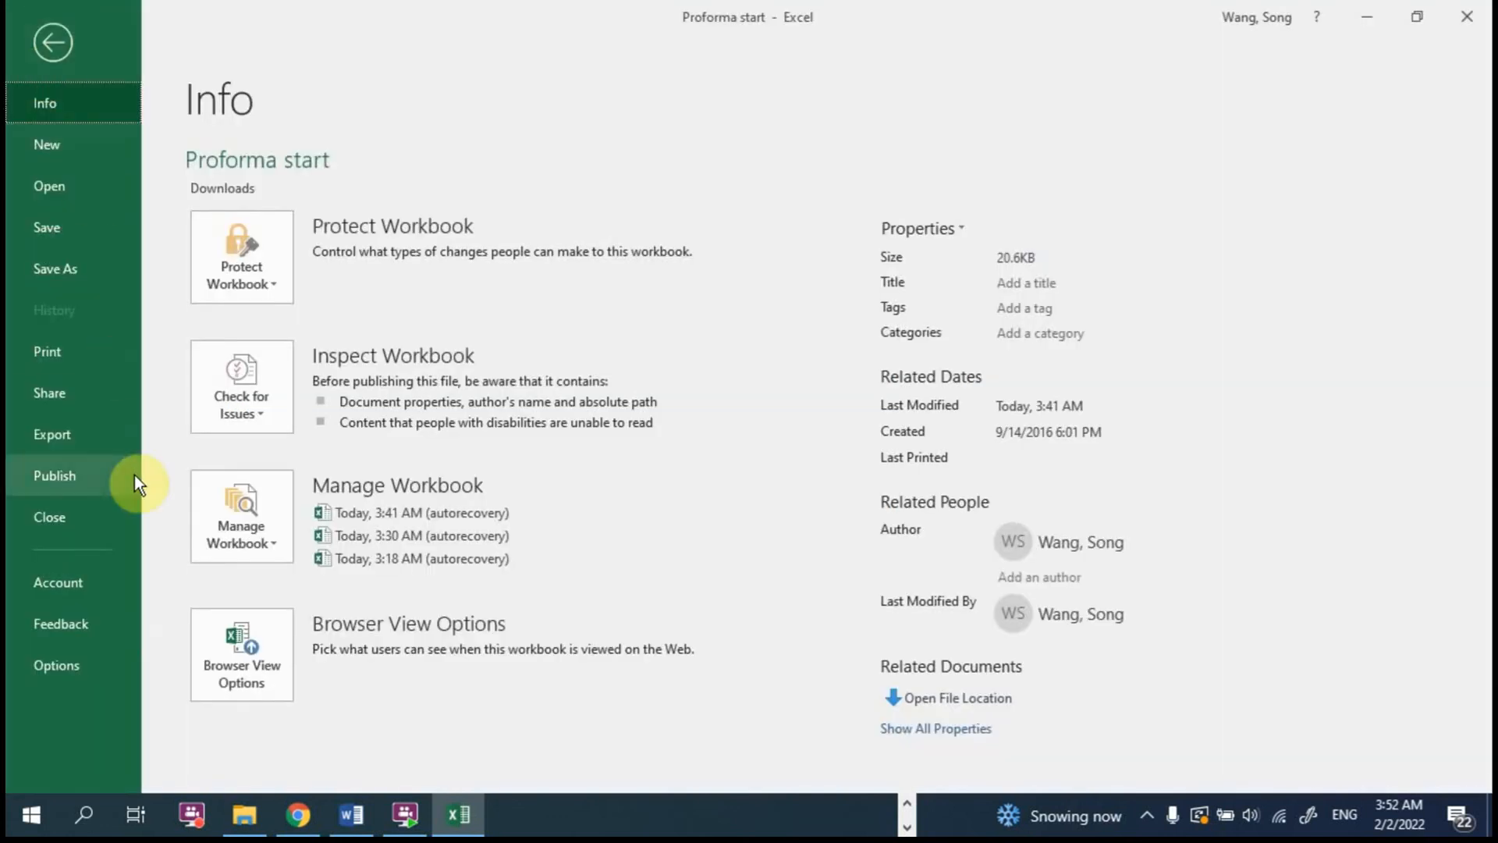
pyautogui.click(82, 660)
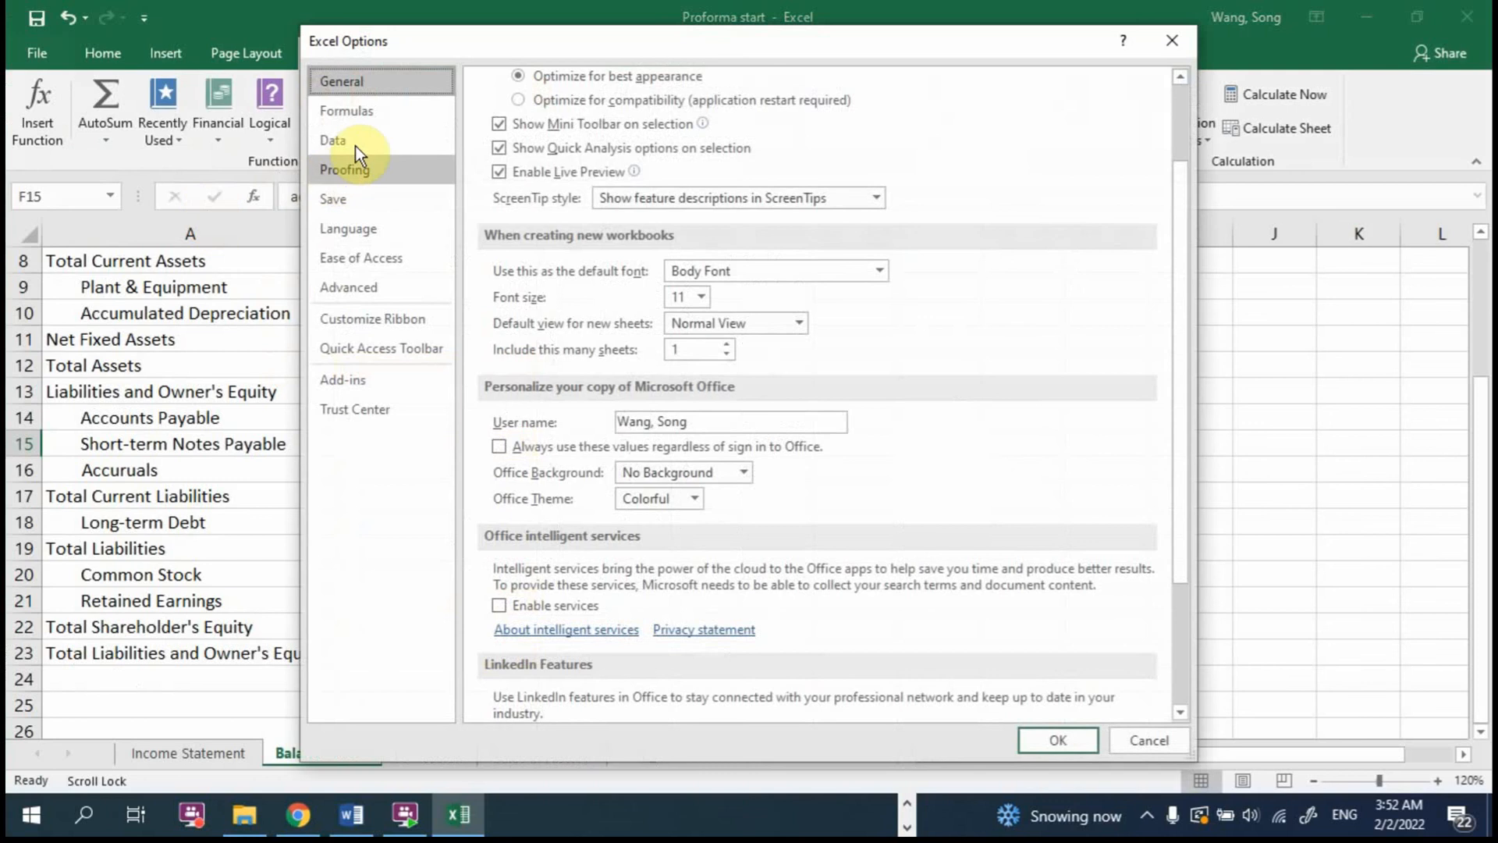
pyautogui.click(347, 111)
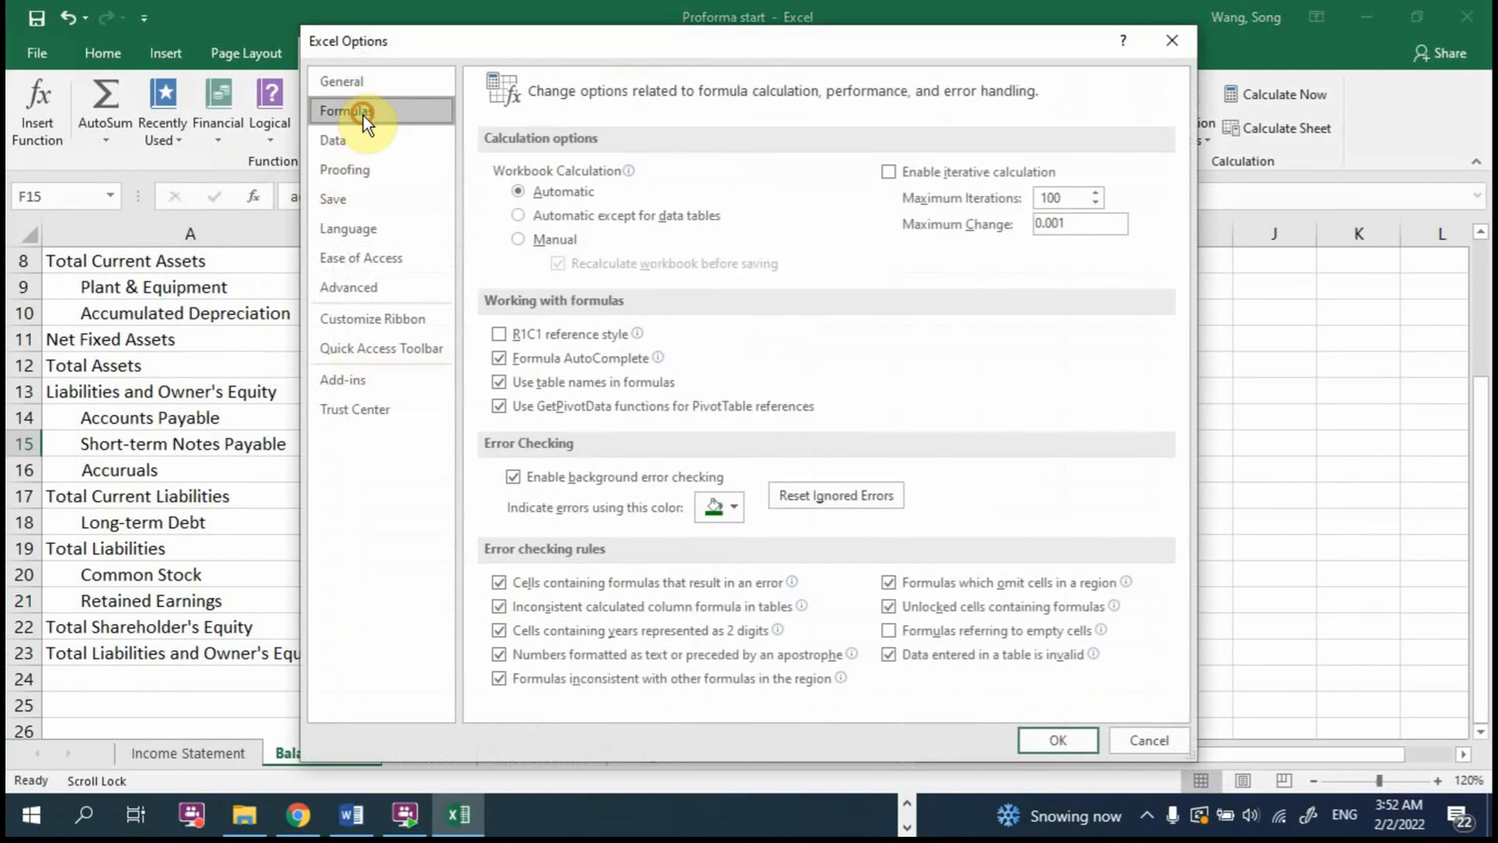
pyautogui.click(890, 173)
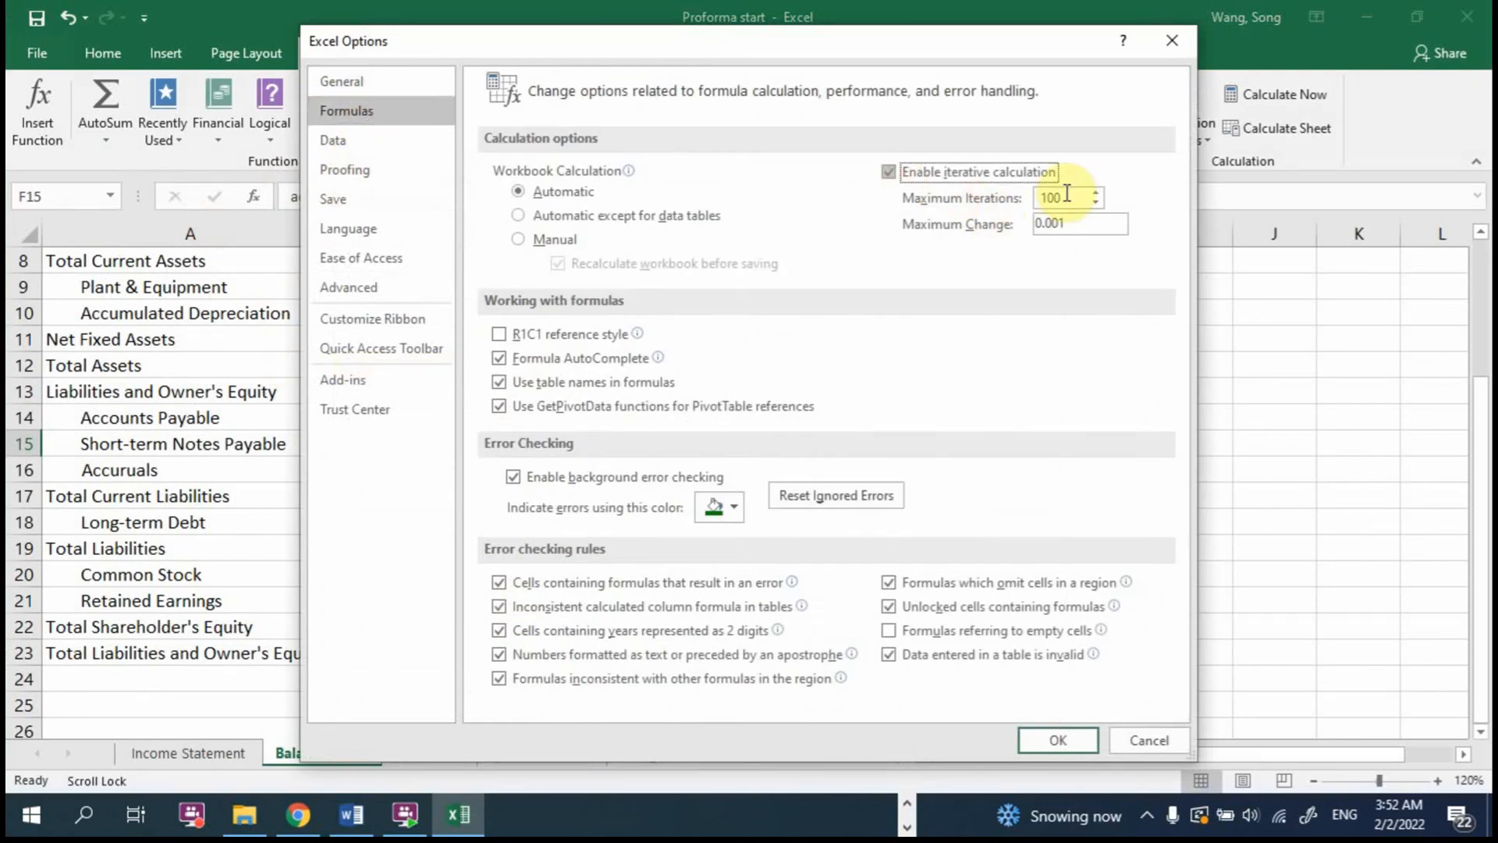
pyautogui.moveTo(1067, 194); pyautogui.dragTo(1044, 187)
pyautogui.write('1')
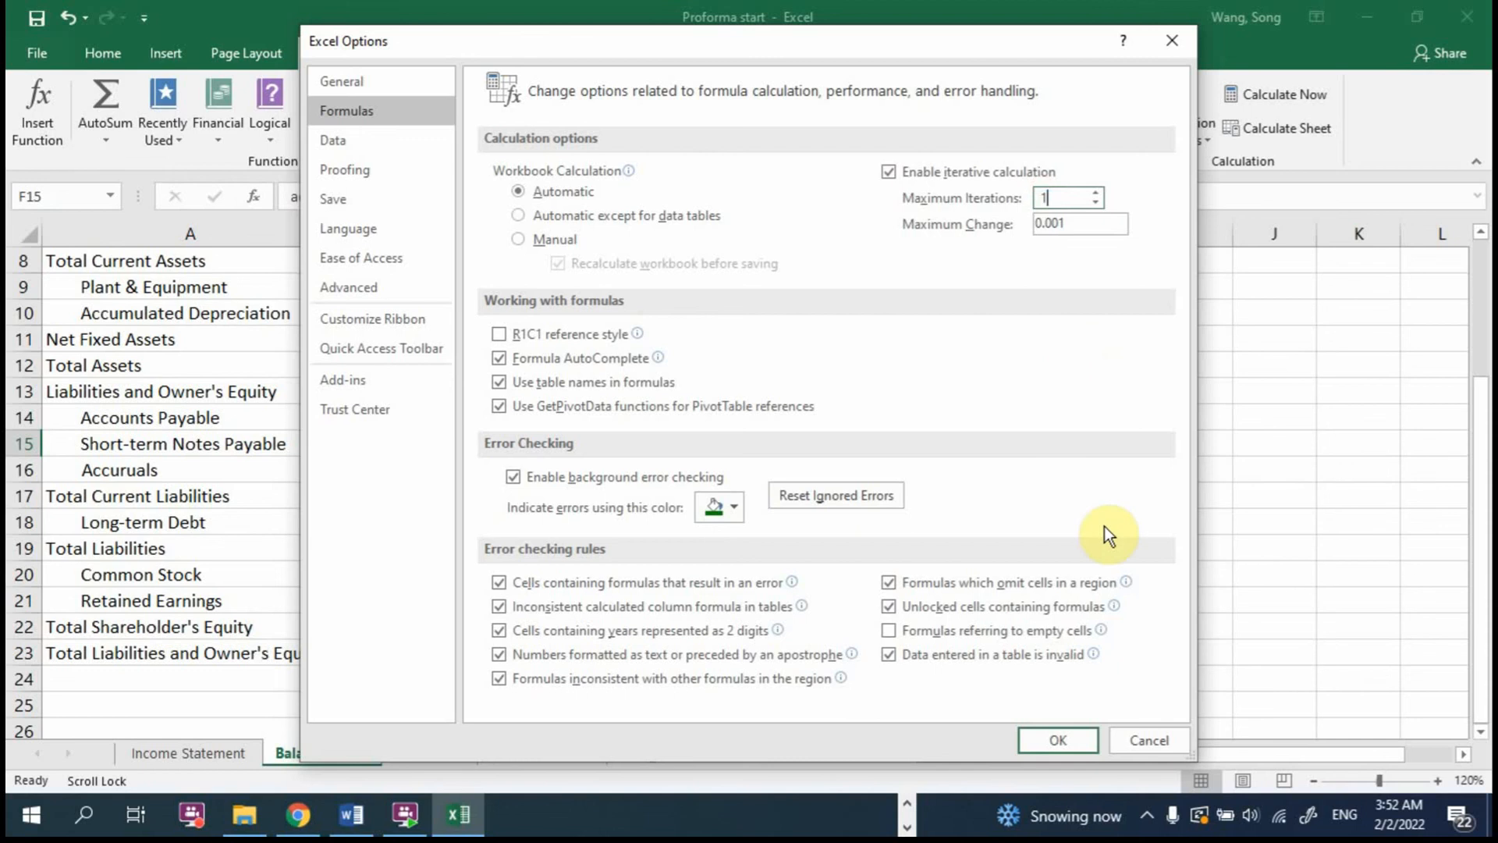
pyautogui.click(1060, 738)
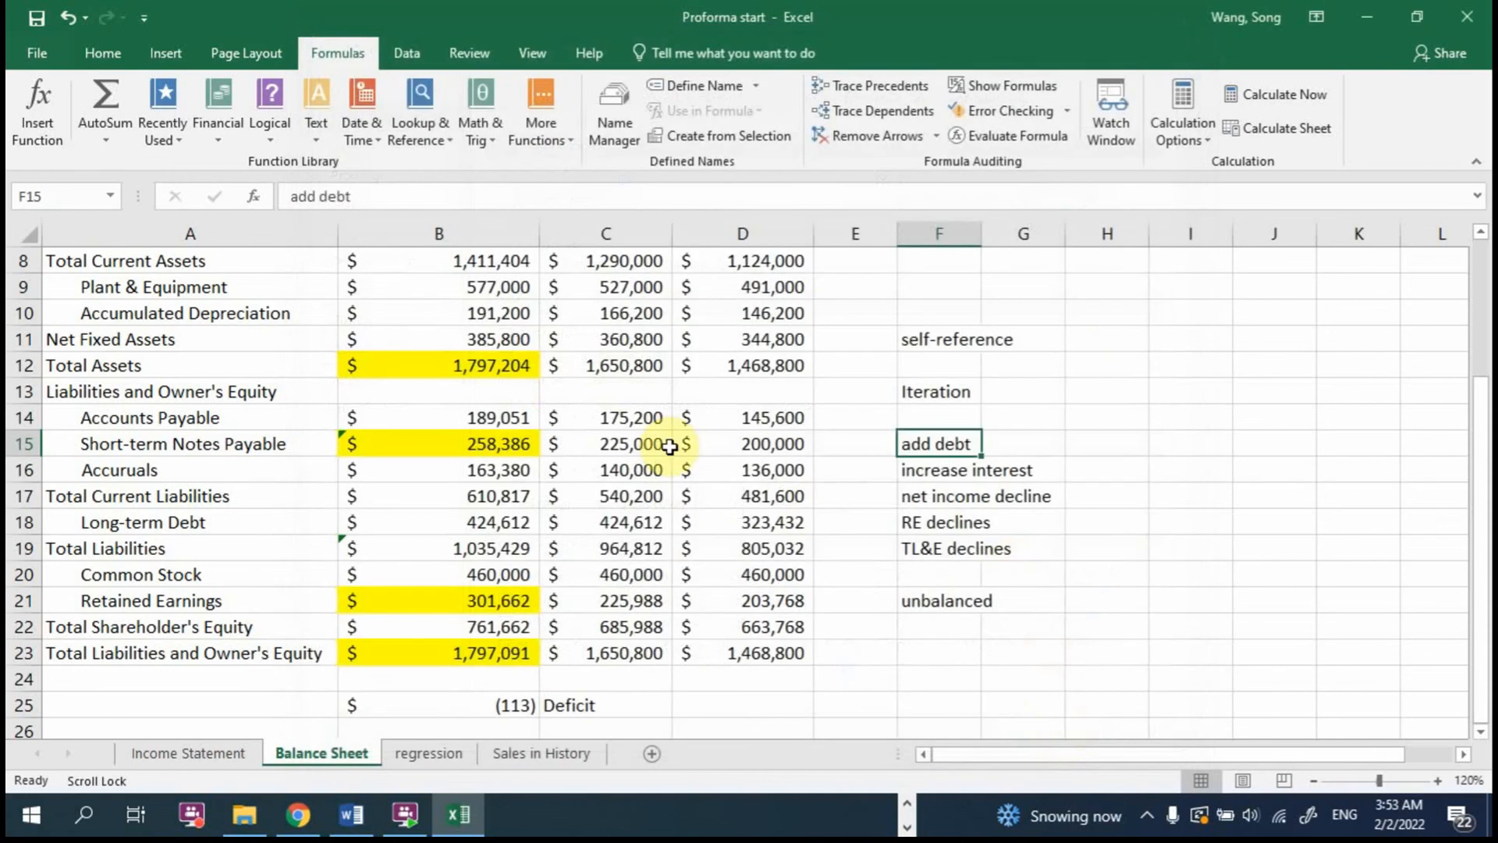
# Step: Strip the added debt amounts from the 2017 Short-term Notes Payable formula in B15, leaving only the reference to C15
pyautogui.click(493, 438)
pyautogui.doubleClick(490, 442)
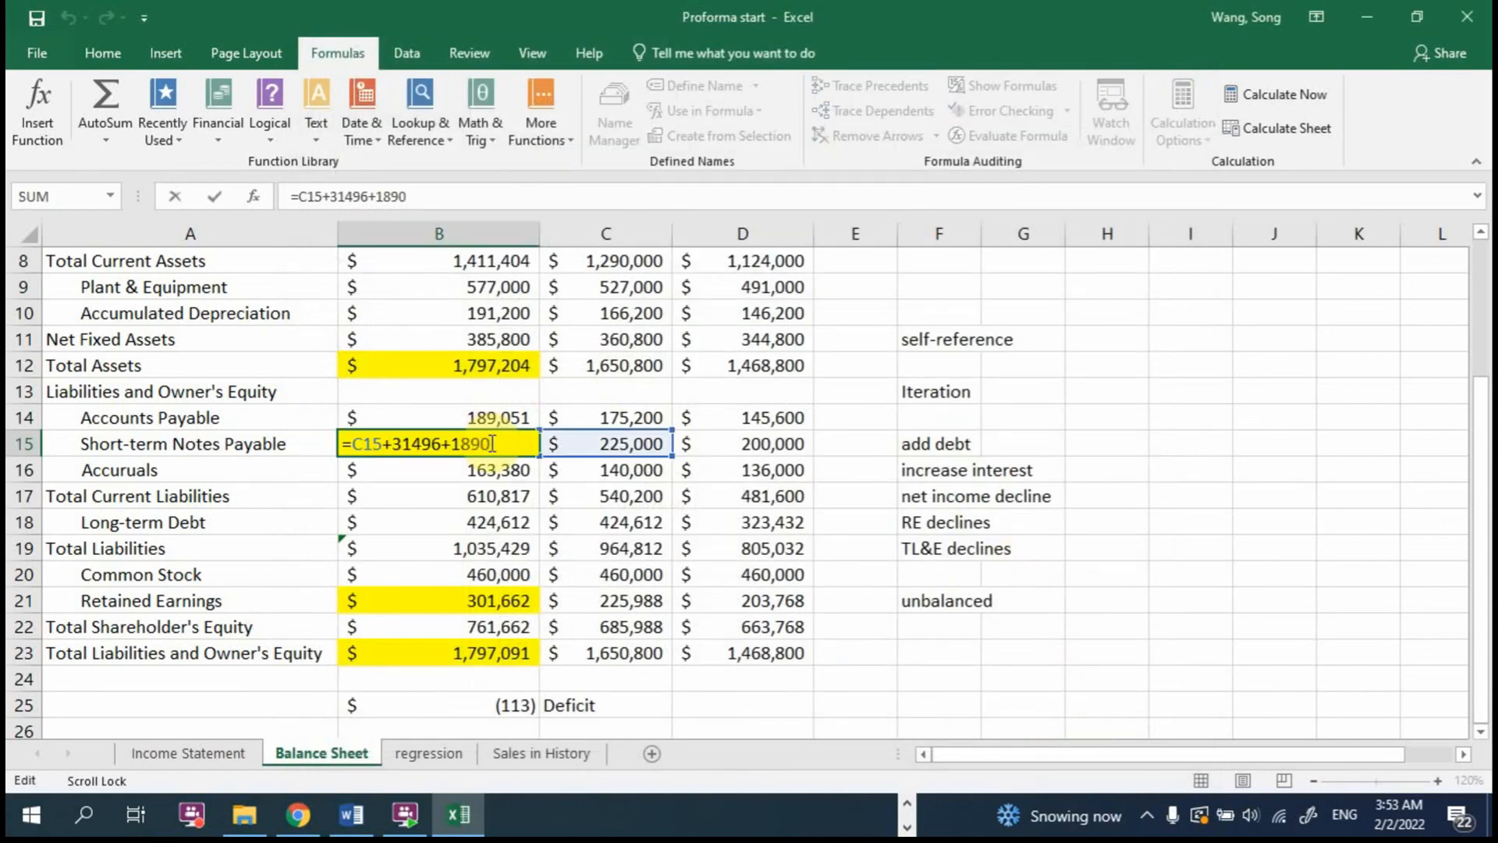
pyautogui.moveTo(492, 443); pyautogui.dragTo(396, 445)
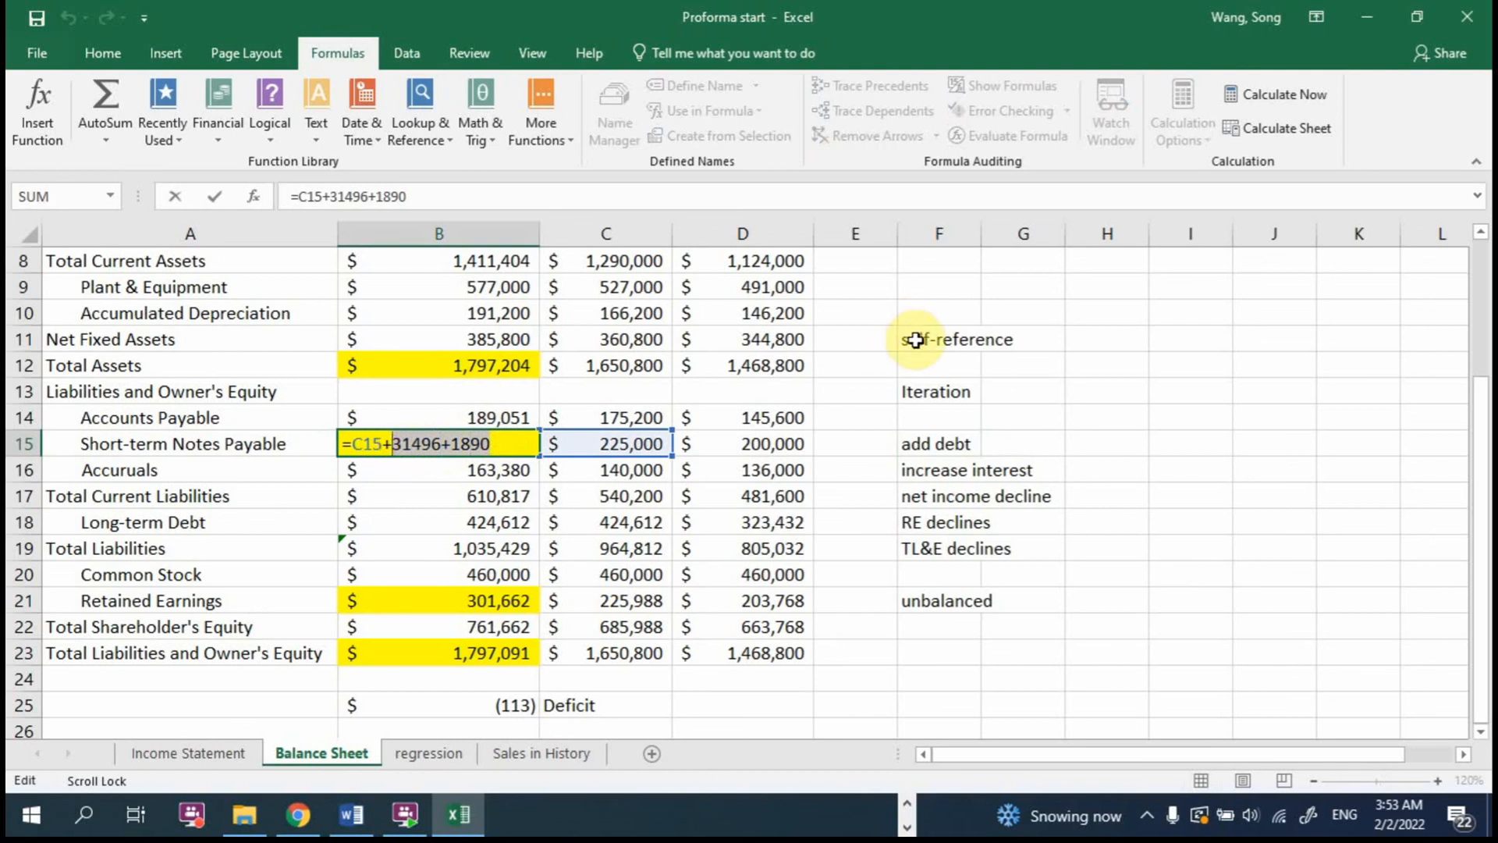
pyautogui.press('BackSpace')
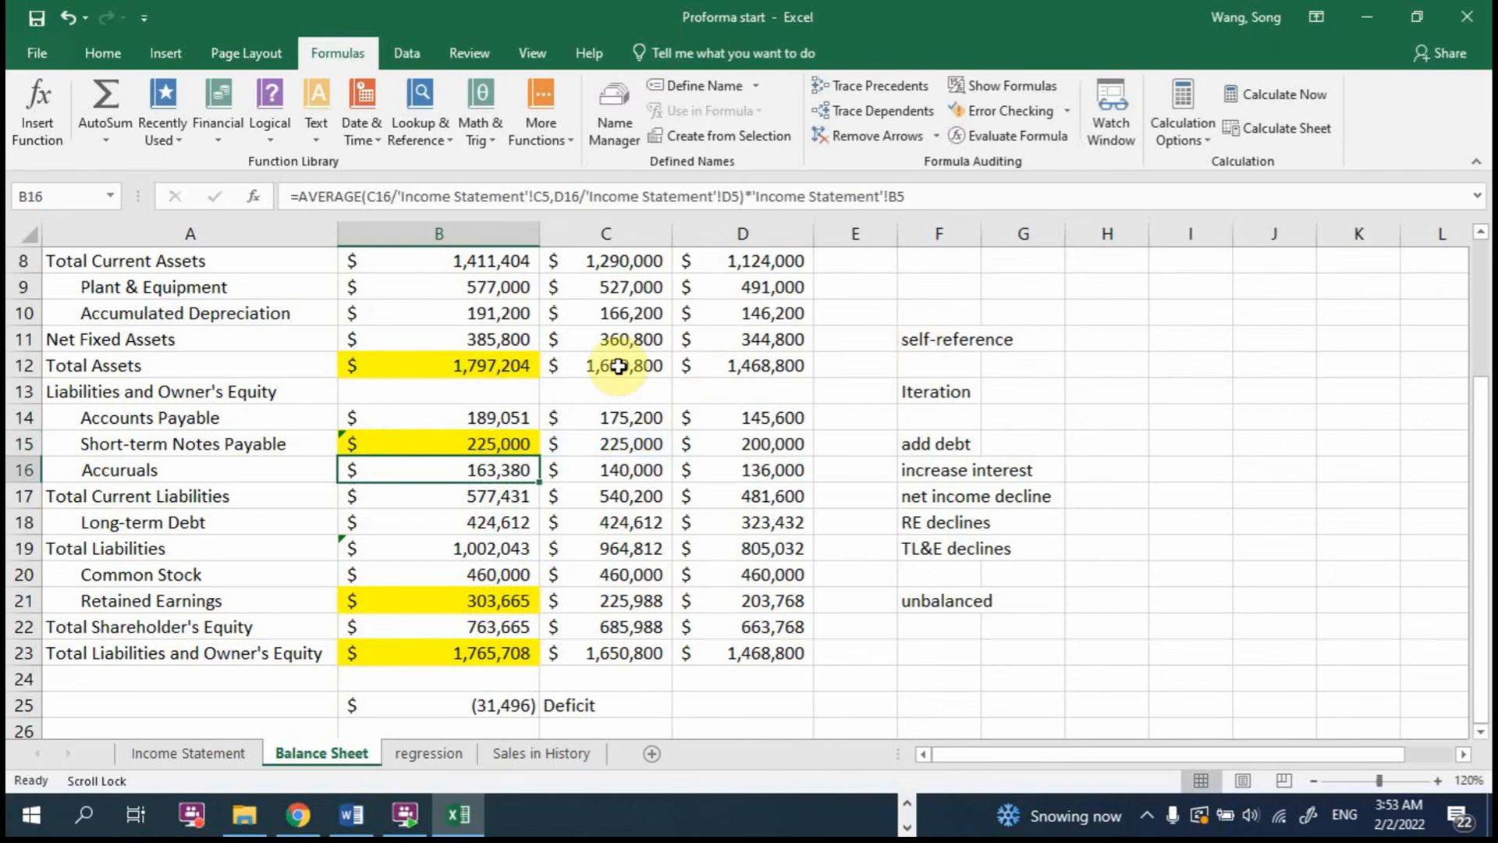
# Step: Change the 2017 Short-term Notes Payable formula in B15 to =C15-B25
pyautogui.doubleClick(499, 438)
pyautogui.hotkey('ctrl', 'Return')
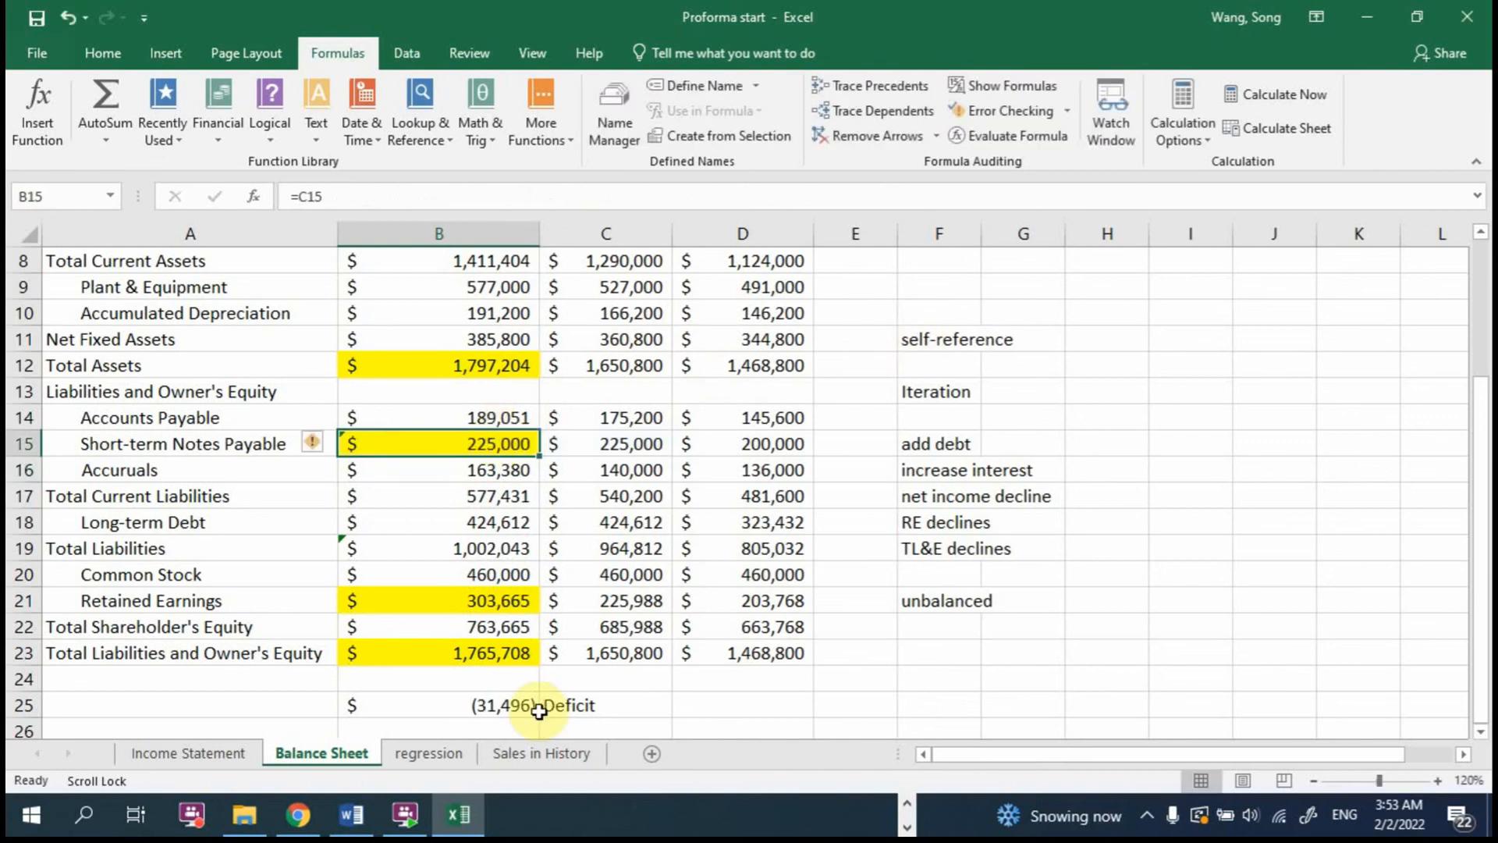
pyautogui.doubleClick(529, 440)
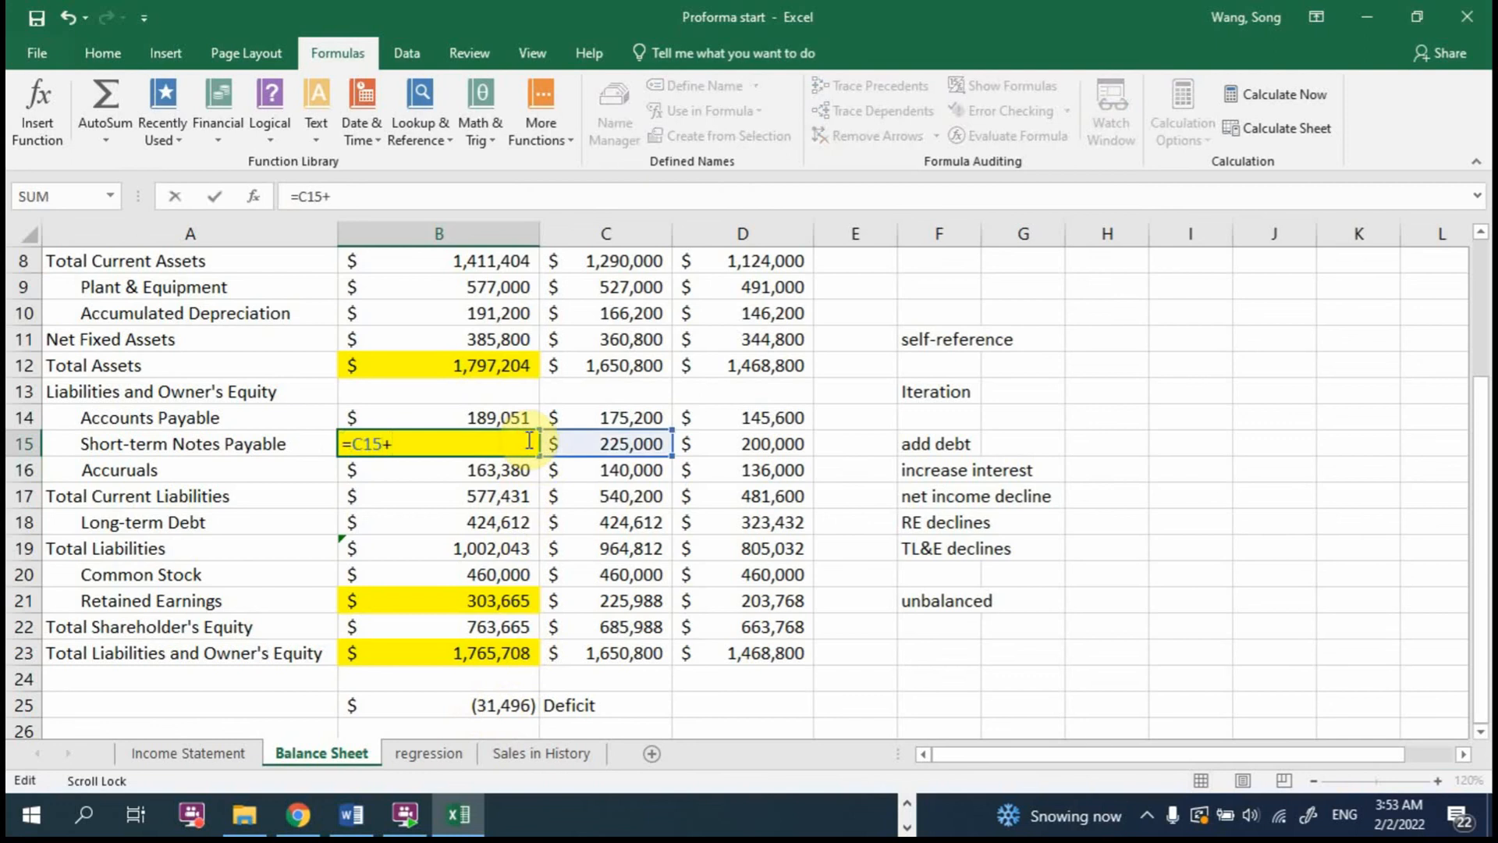
pyautogui.click(477, 705)
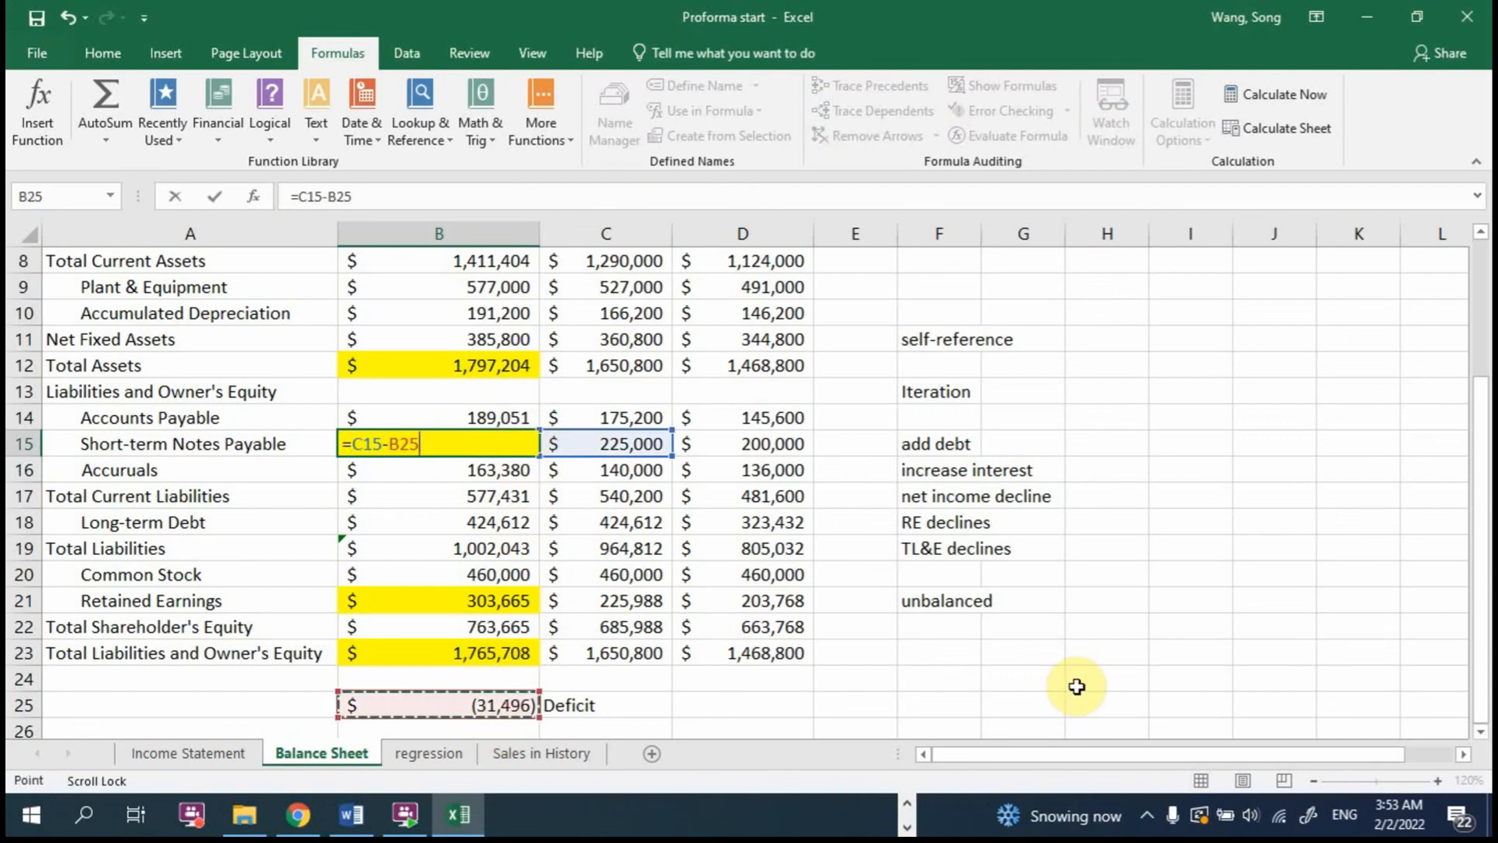
pyautogui.press('Return')
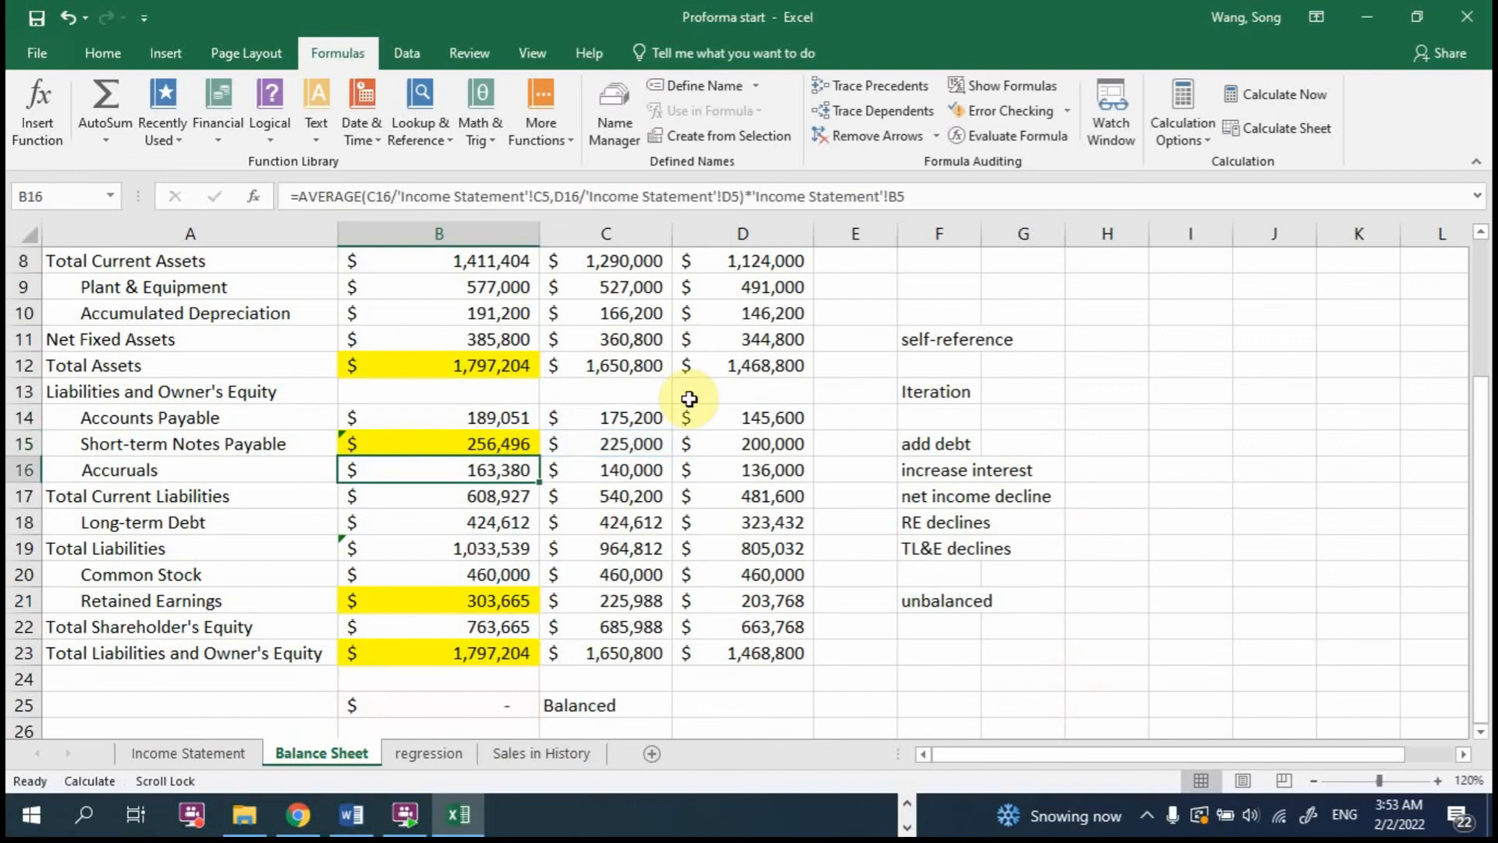
# Step: Review the B15 Short-term Notes Payable formula, the Iteration note, and the 2017 retained earnings, balance check and total liabilities and equity cells
pyautogui.doubleClick(511, 440)
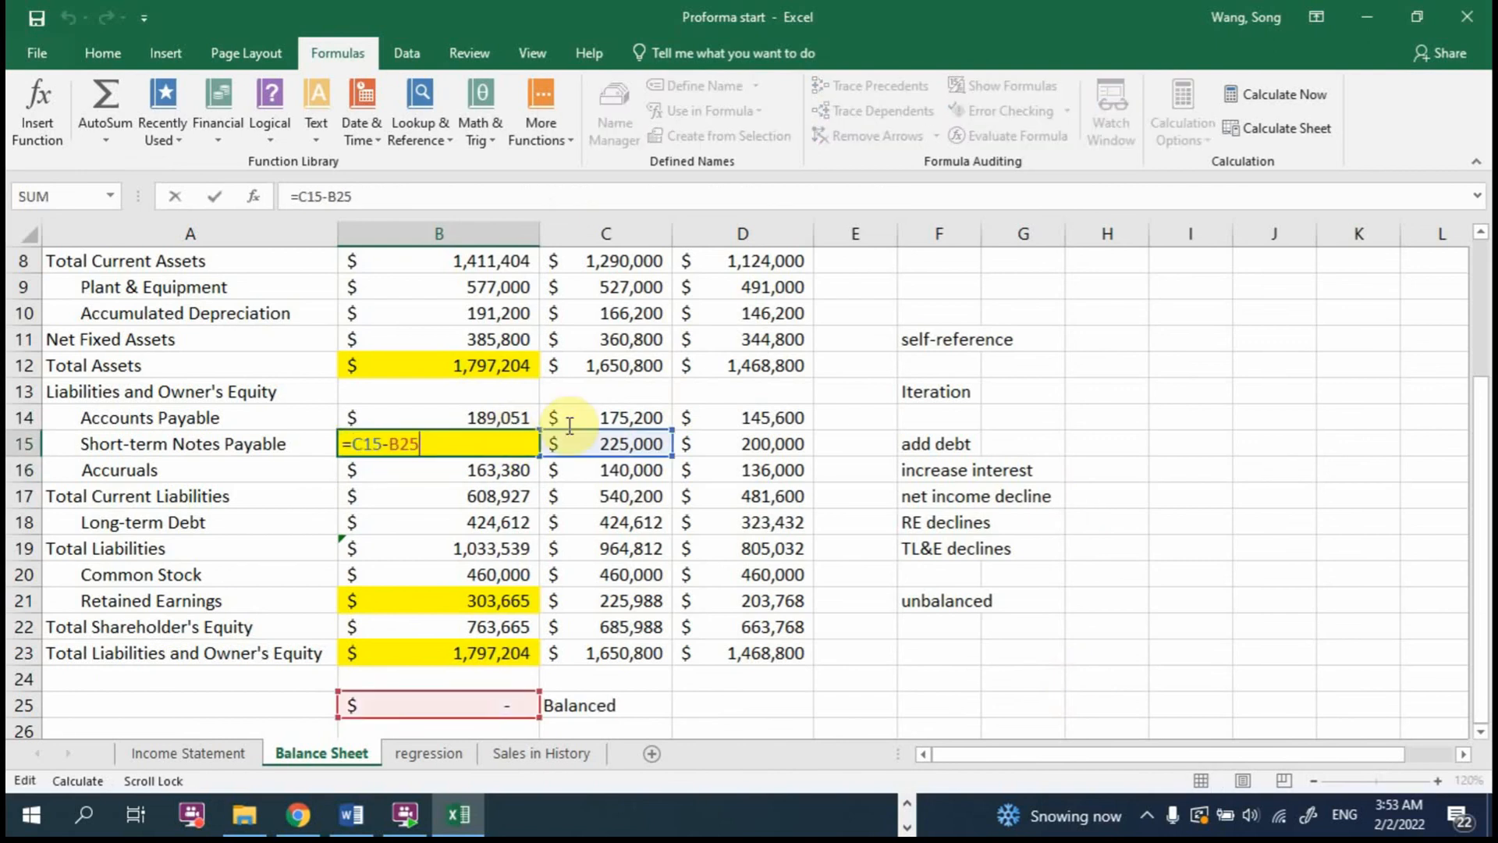
pyautogui.press('Escape')
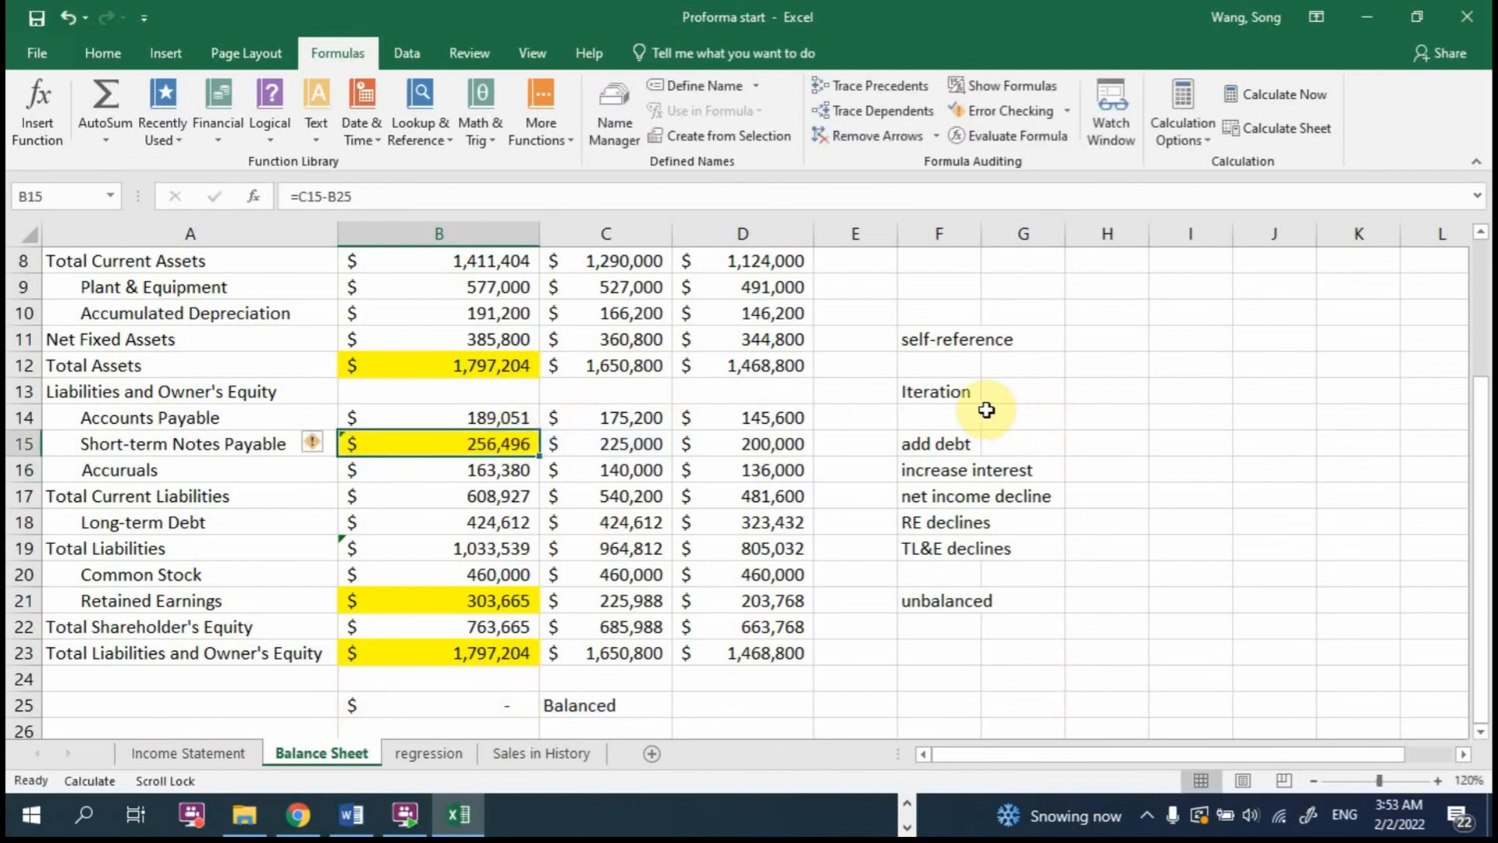
pyautogui.click(944, 392)
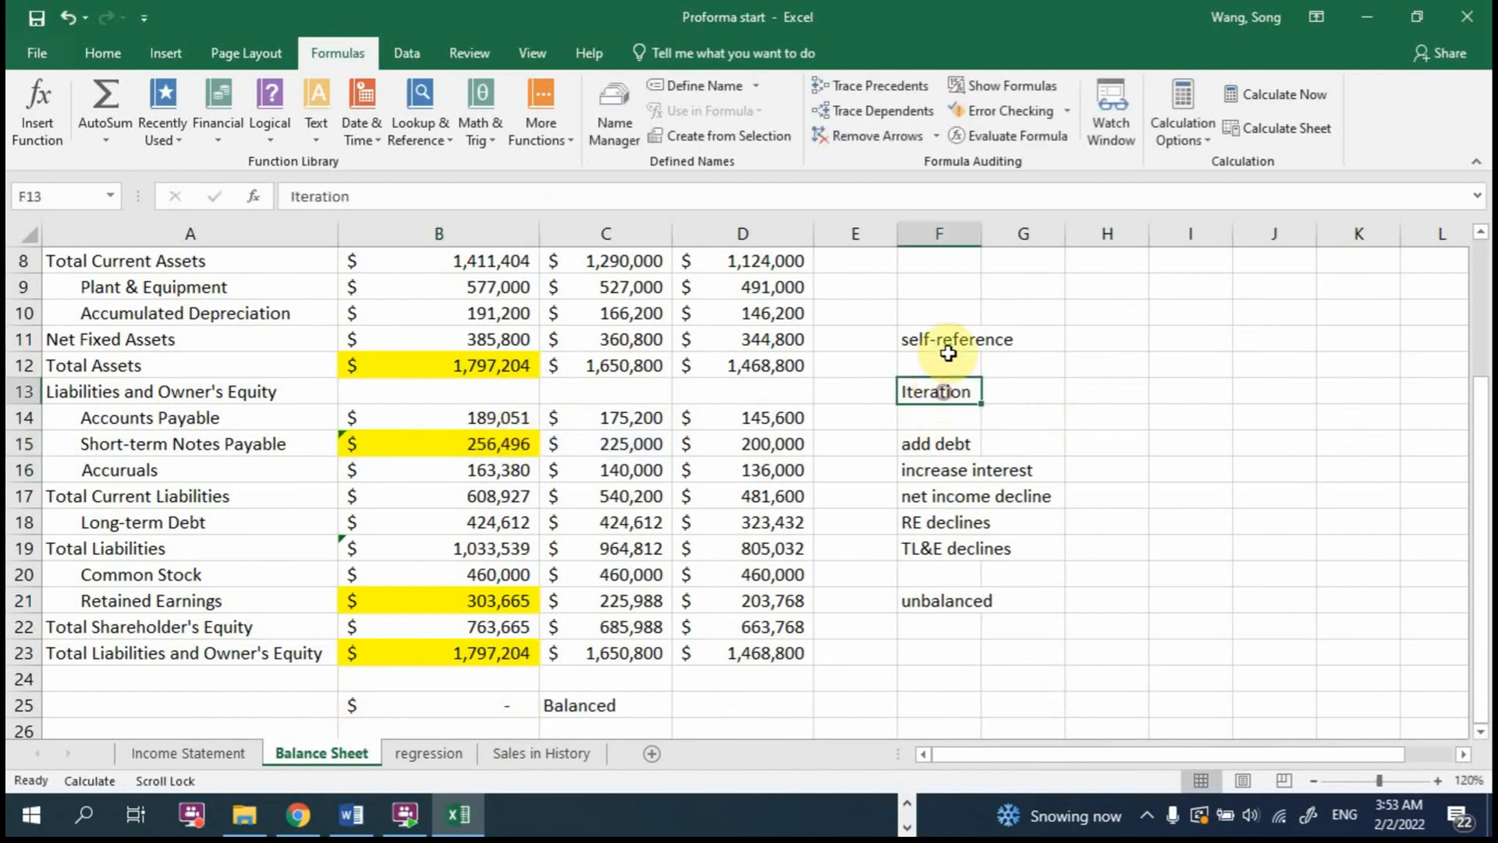
pyautogui.click(1087, 330)
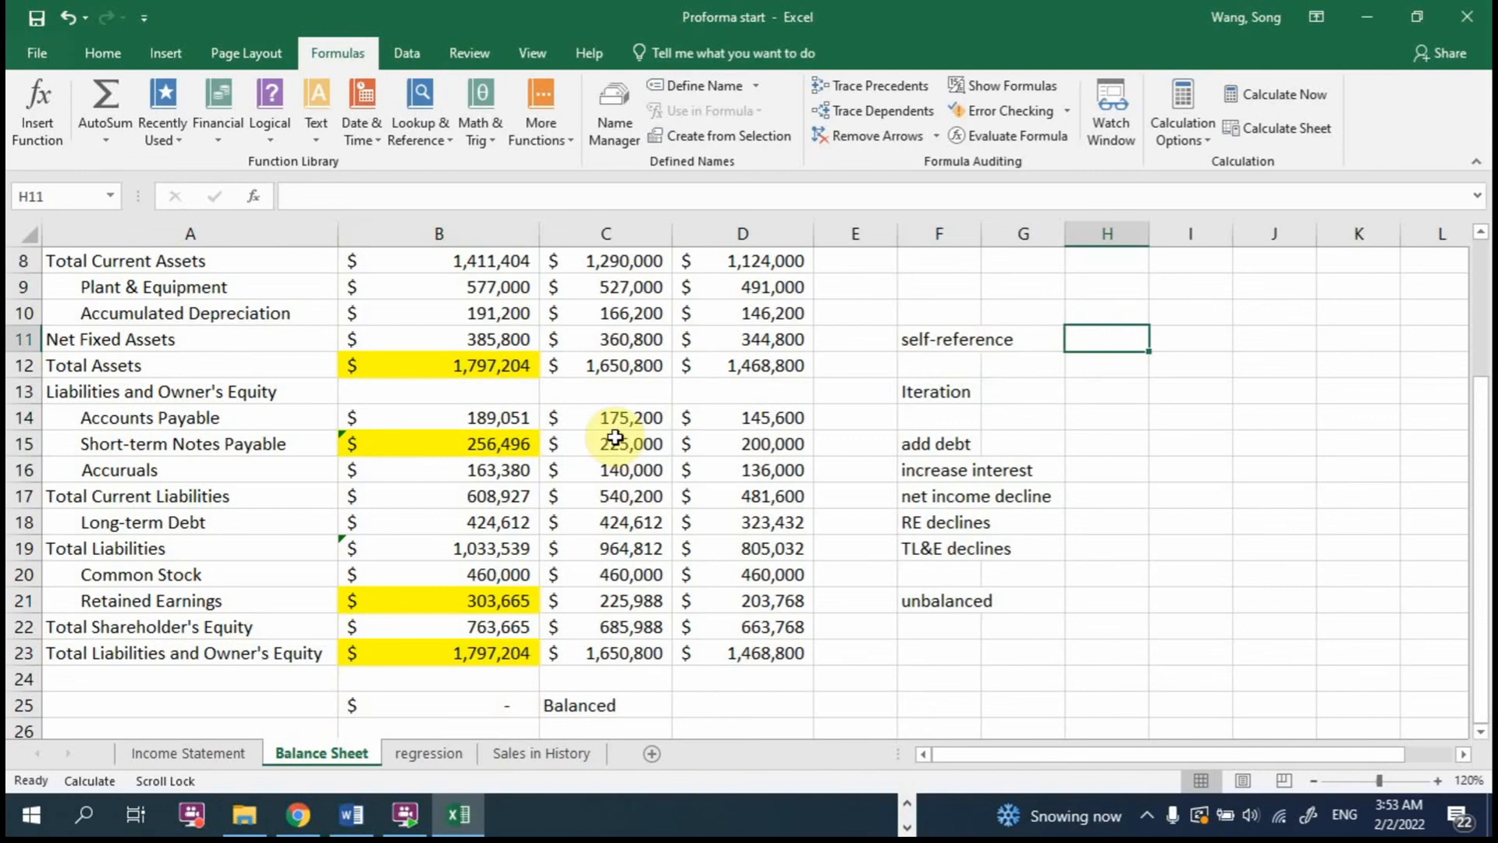
pyautogui.doubleClick(471, 435)
pyautogui.press('Return')
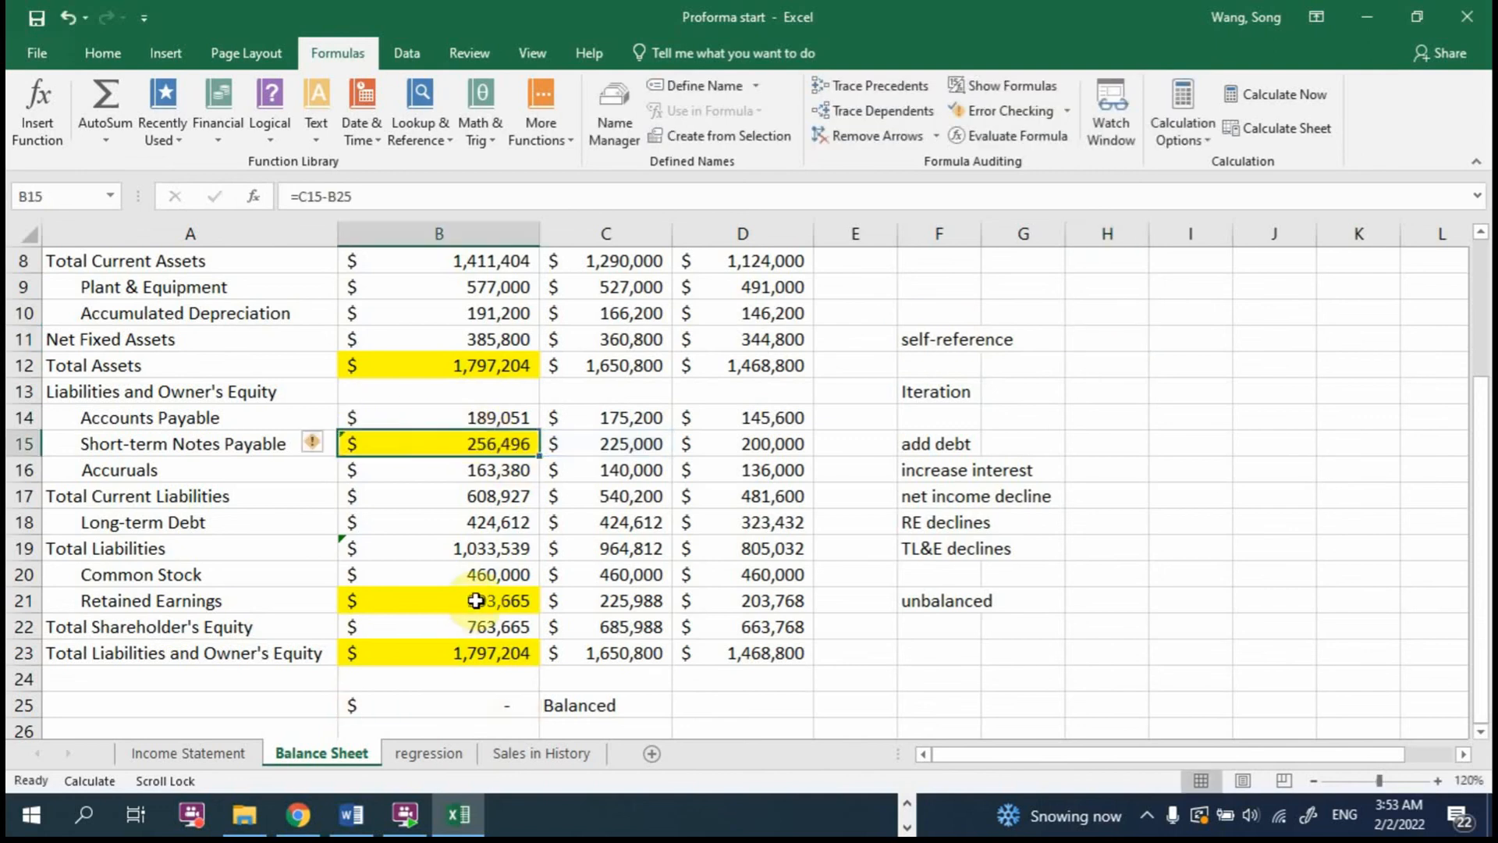
pyautogui.click(484, 601)
pyautogui.click(502, 702)
pyautogui.click(478, 441)
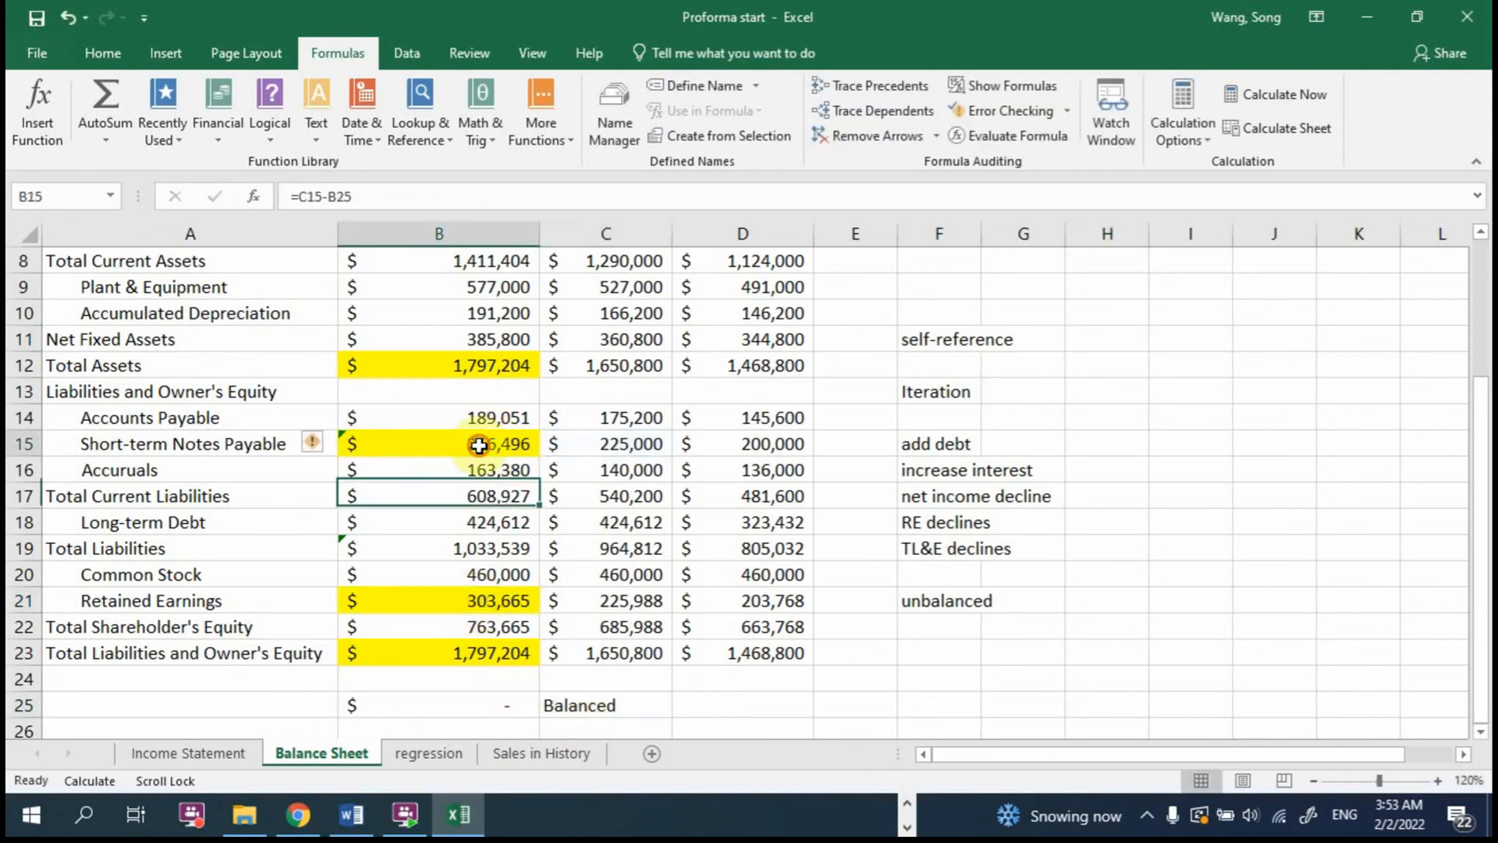
pyautogui.click(480, 577)
pyautogui.click(479, 651)
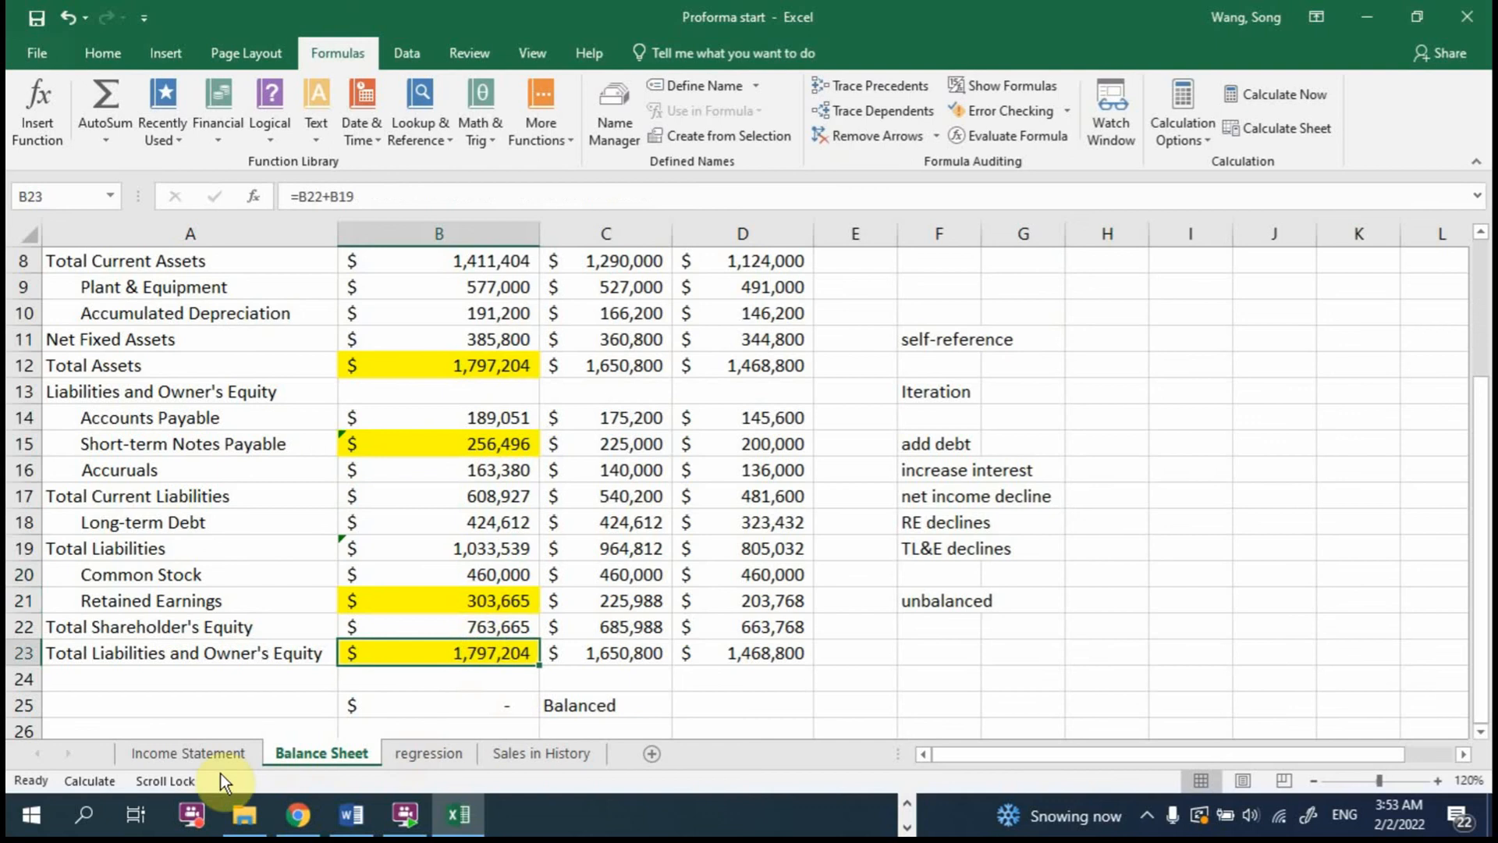
# Step: Check the iterative calculation settings in the formula calculation options
pyautogui.click(35, 53)
pyautogui.click(58, 663)
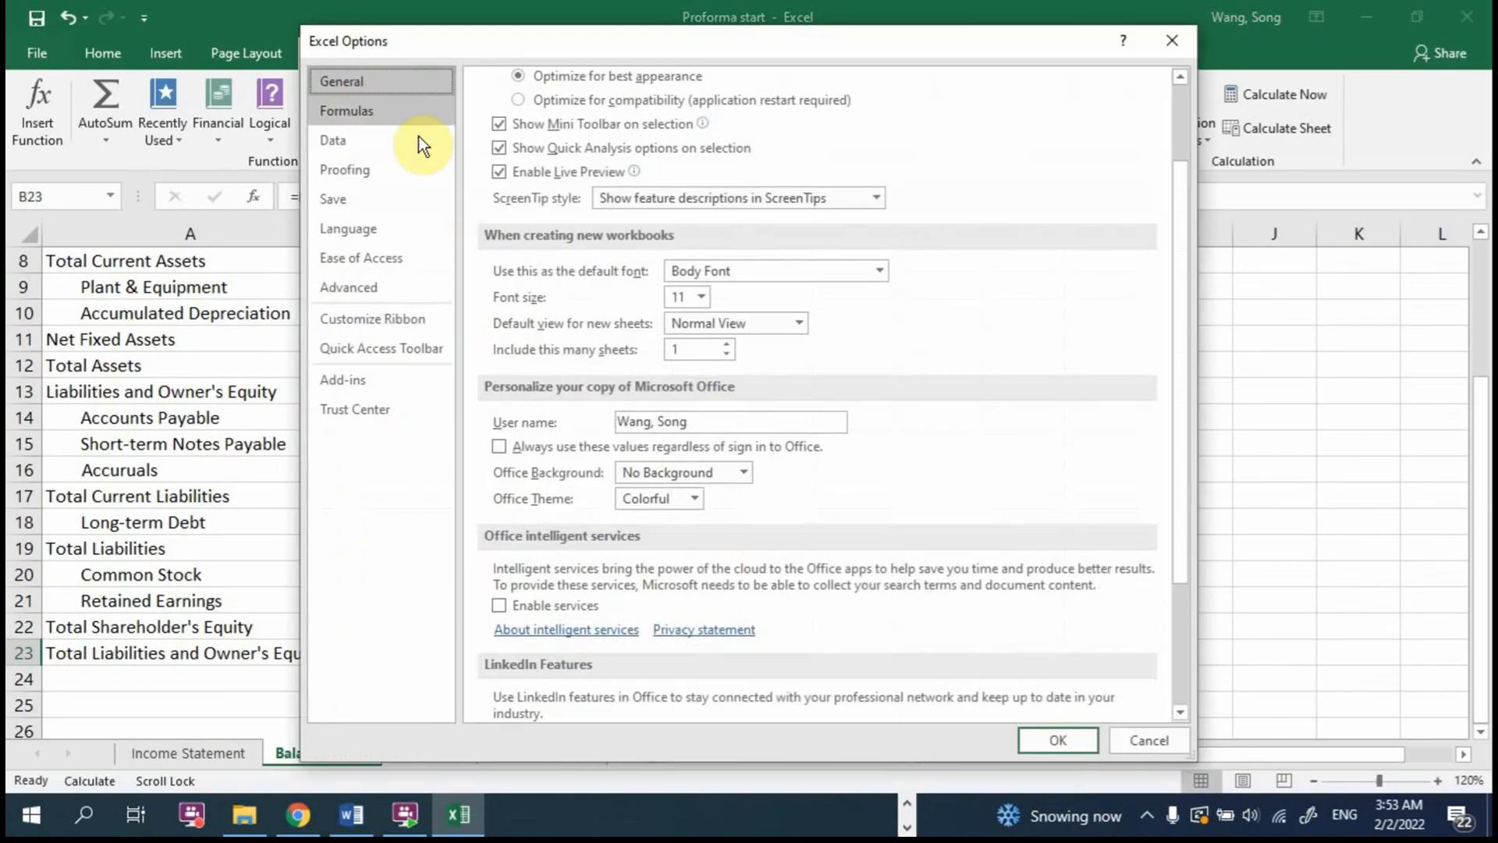
pyautogui.click(366, 111)
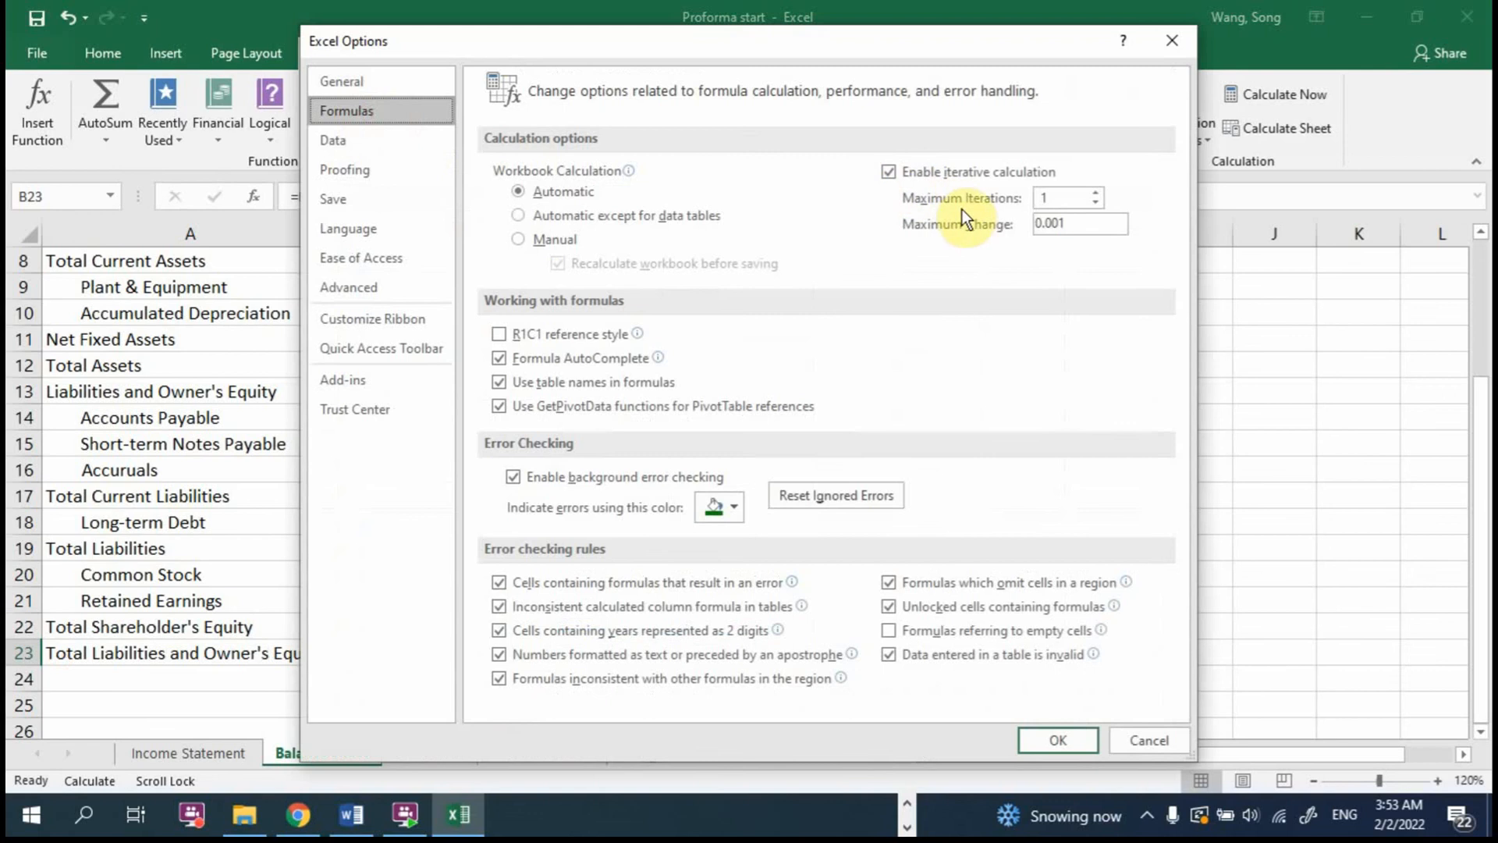
pyautogui.click(1044, 741)
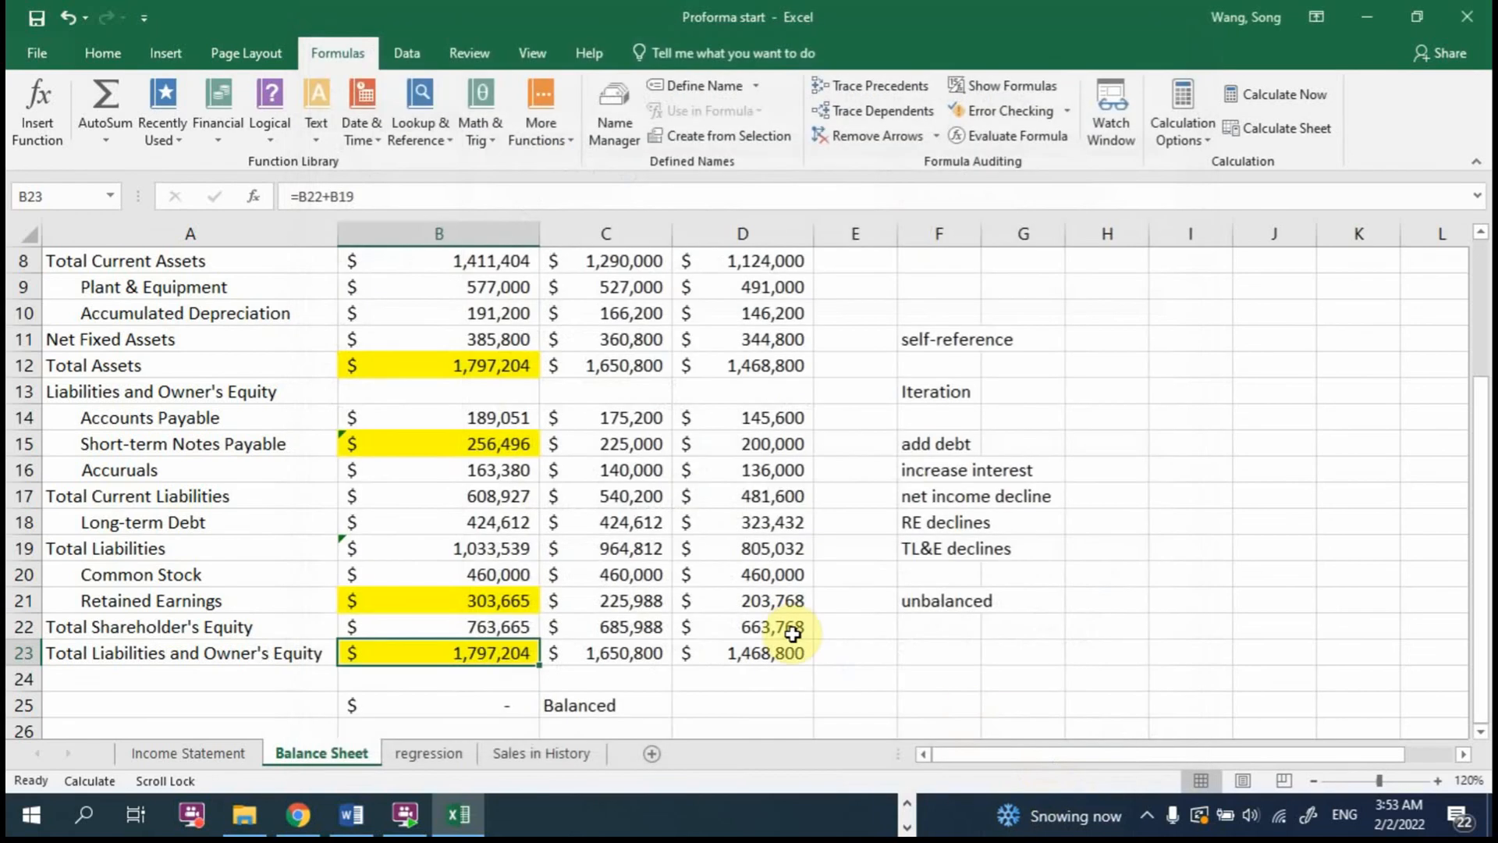
# Step: Remove the B25 reference from the 2017 Short-term Notes Payable formula in B15, leaving =C15
pyautogui.click(503, 441)
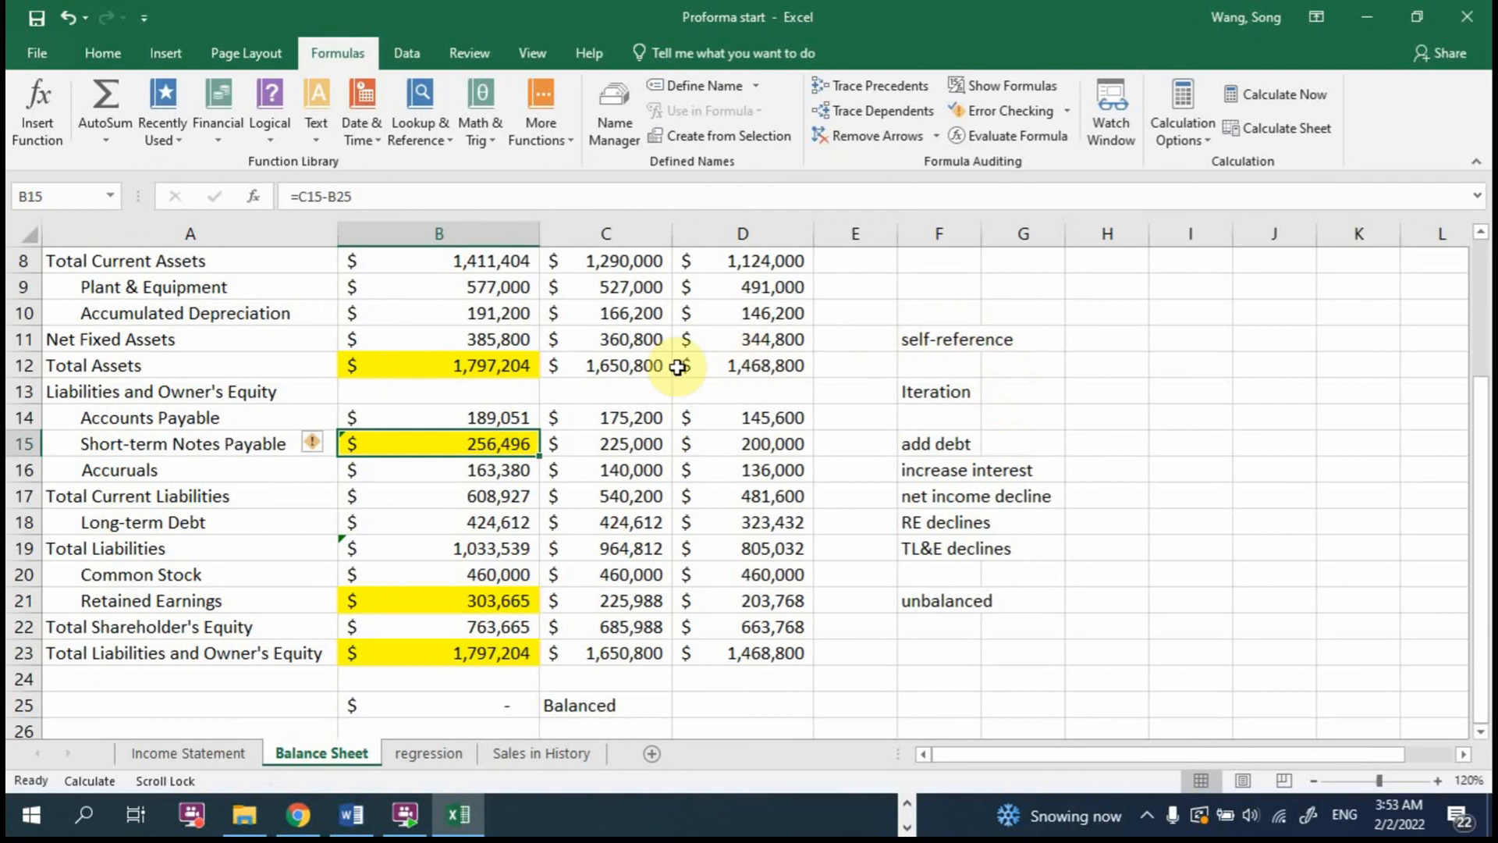
pyautogui.click(397, 53)
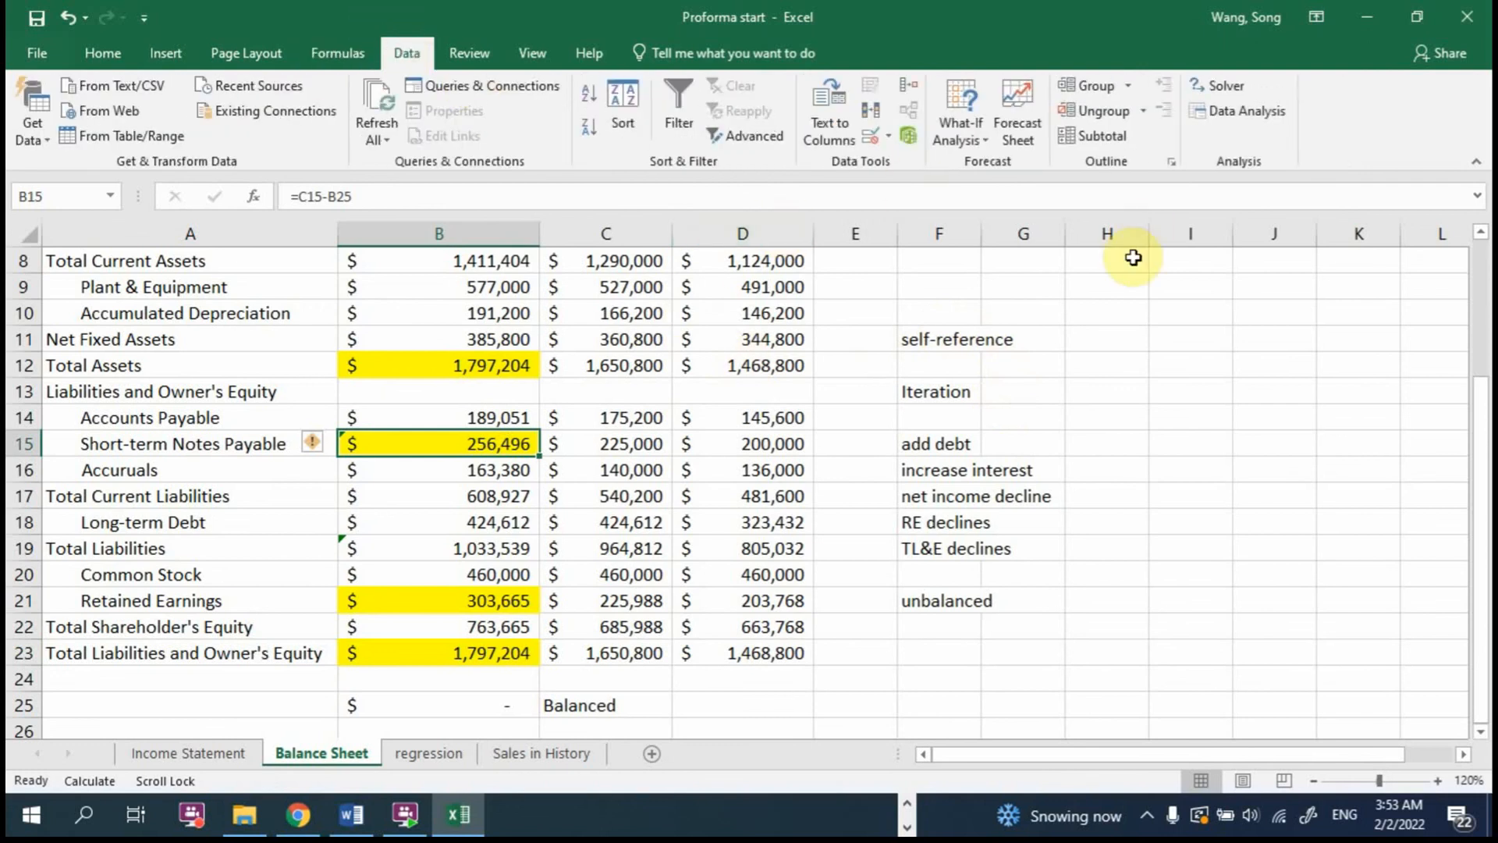
pyautogui.doubleClick(476, 444)
pyautogui.press('BackSpace')
pyautogui.press('BackSpace')
pyautogui.press('BackSpace')
pyautogui.press('BackSpace')
pyautogui.press('BackSpace')
pyautogui.press('BackSpace')
pyautogui.press('BackSpace')
pyautogui.click(642, 443)
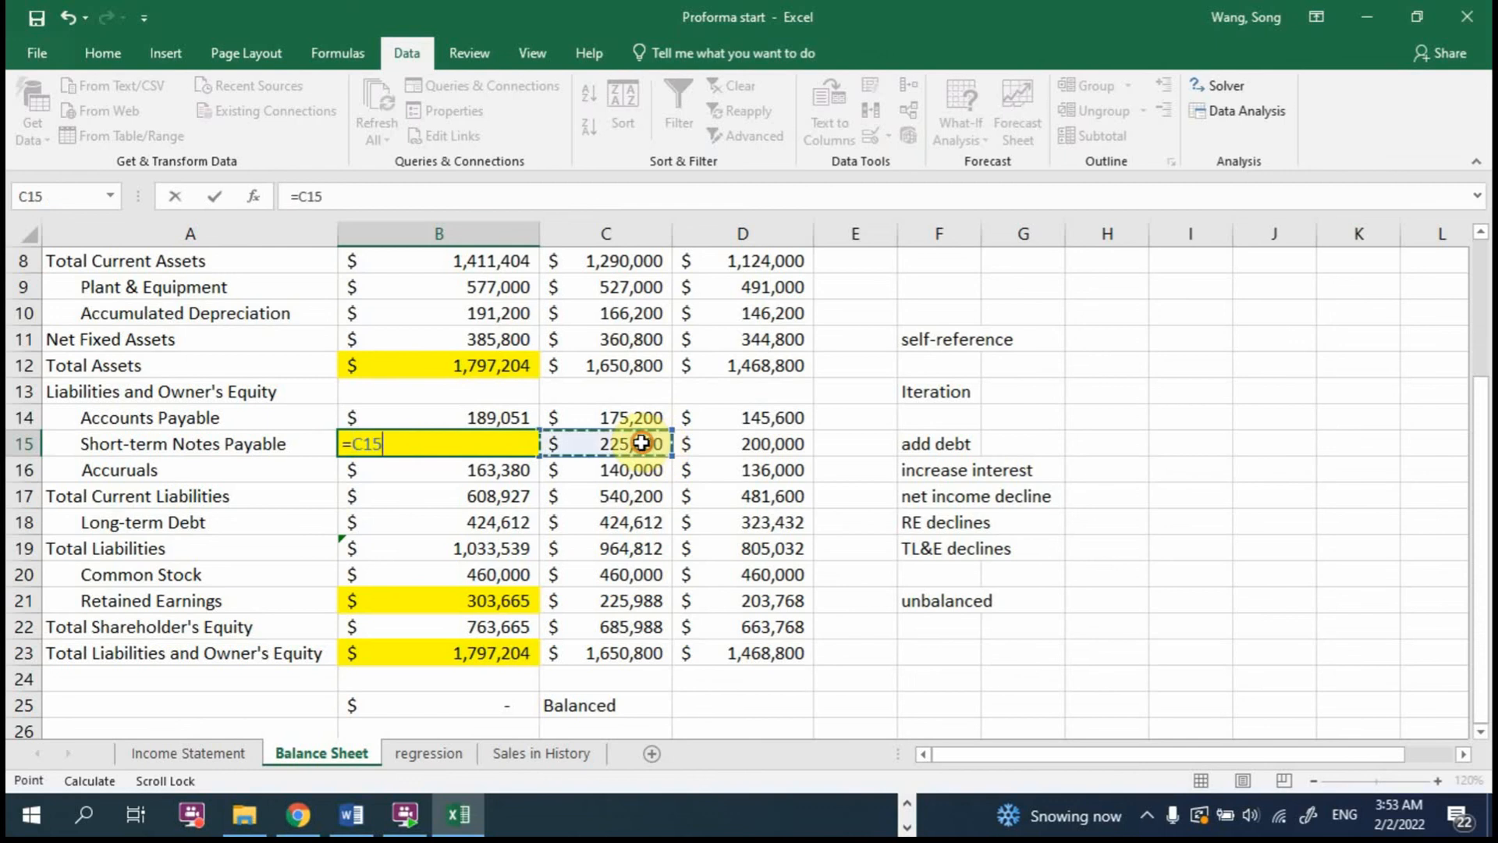
pyautogui.press('Return')
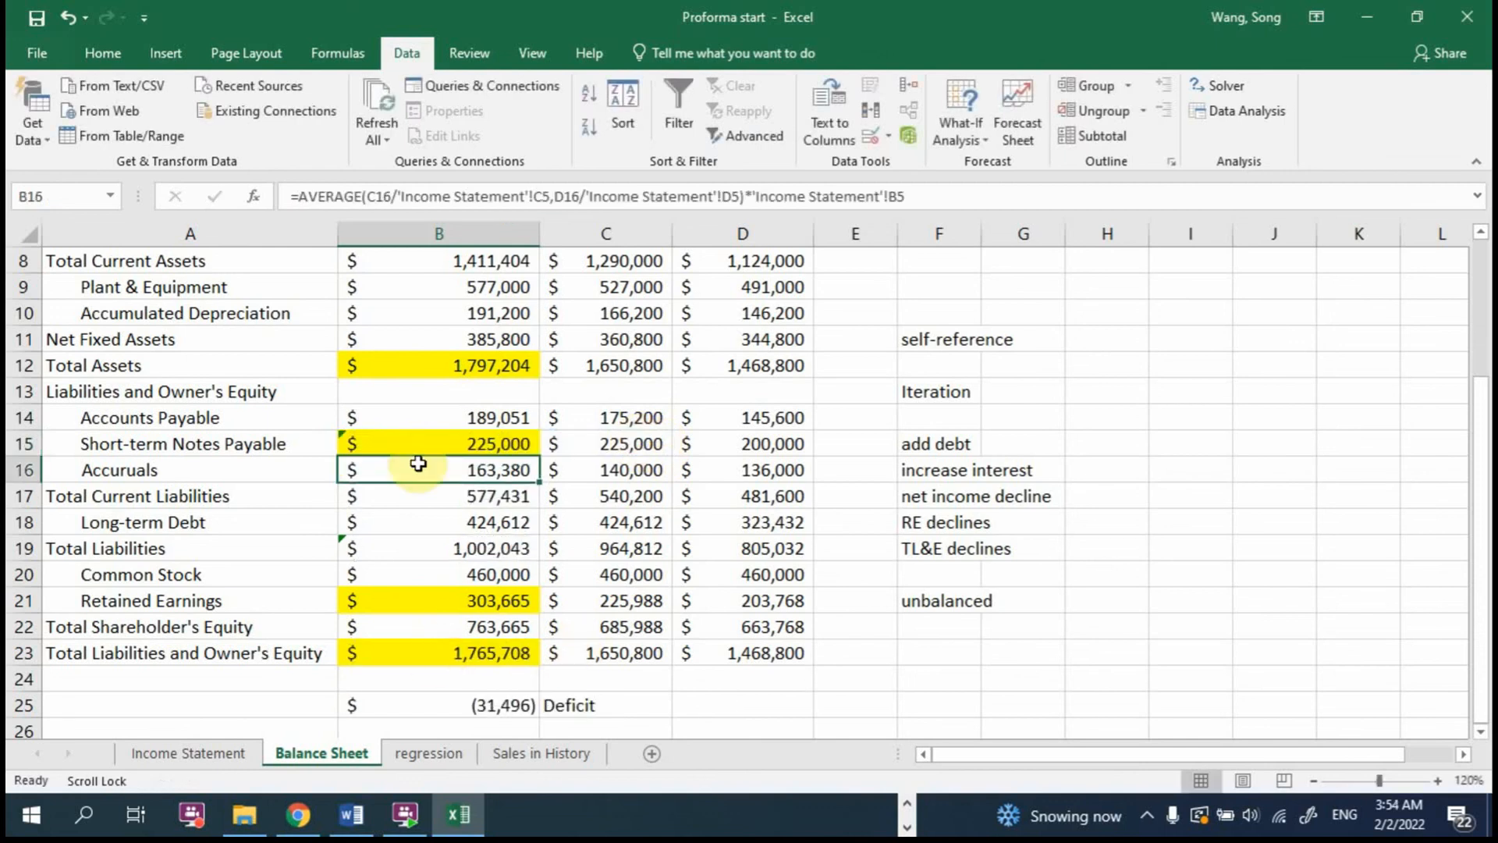
# Step: Try to Goal Seek the balance check in B25 to 0 by changing the Short-term Notes Payable cell B15
pyautogui.click(434, 442)
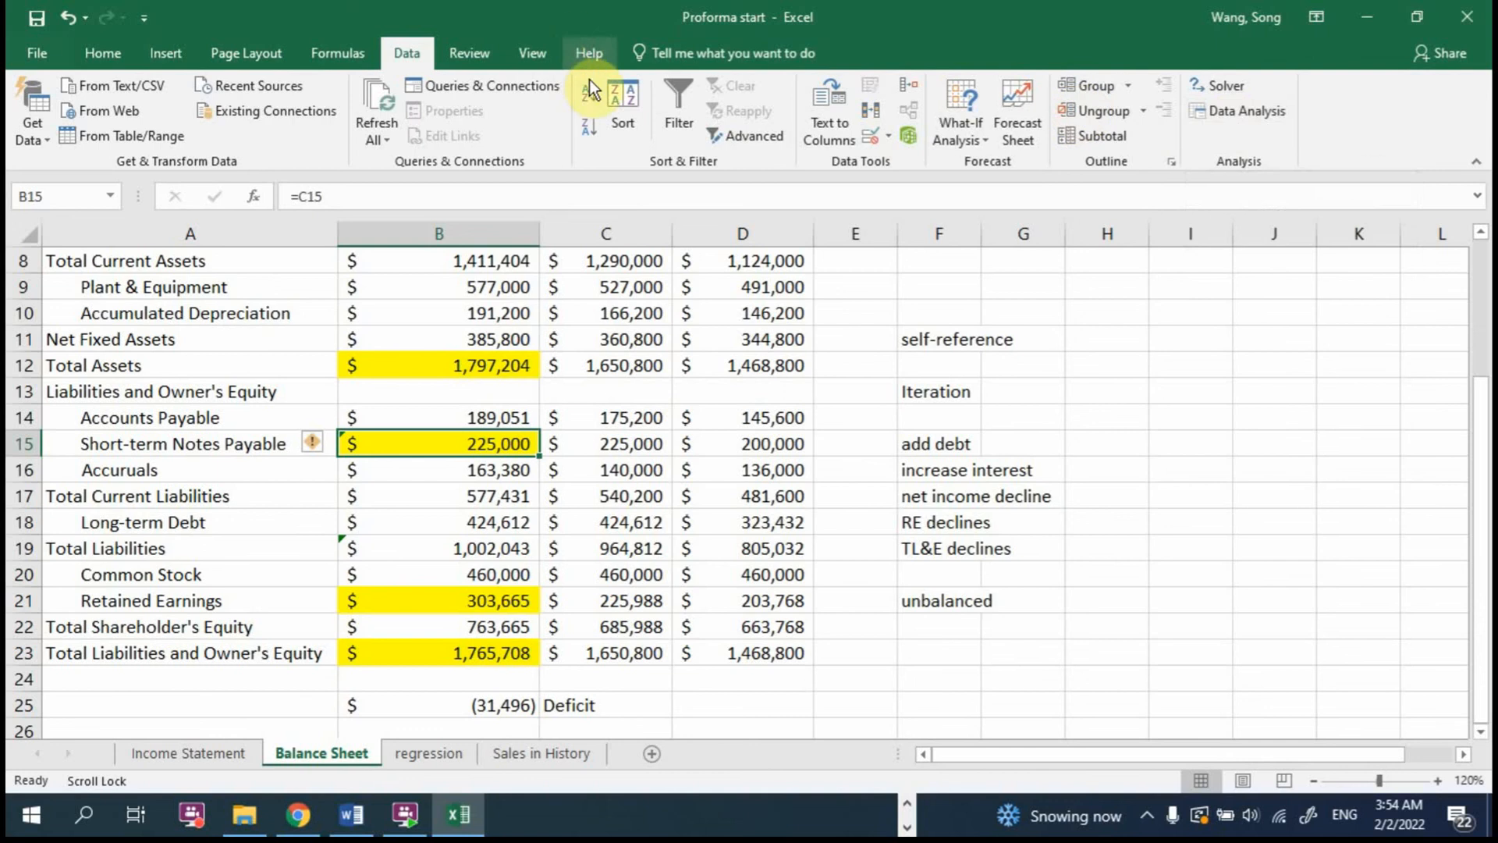
pyautogui.click(955, 134)
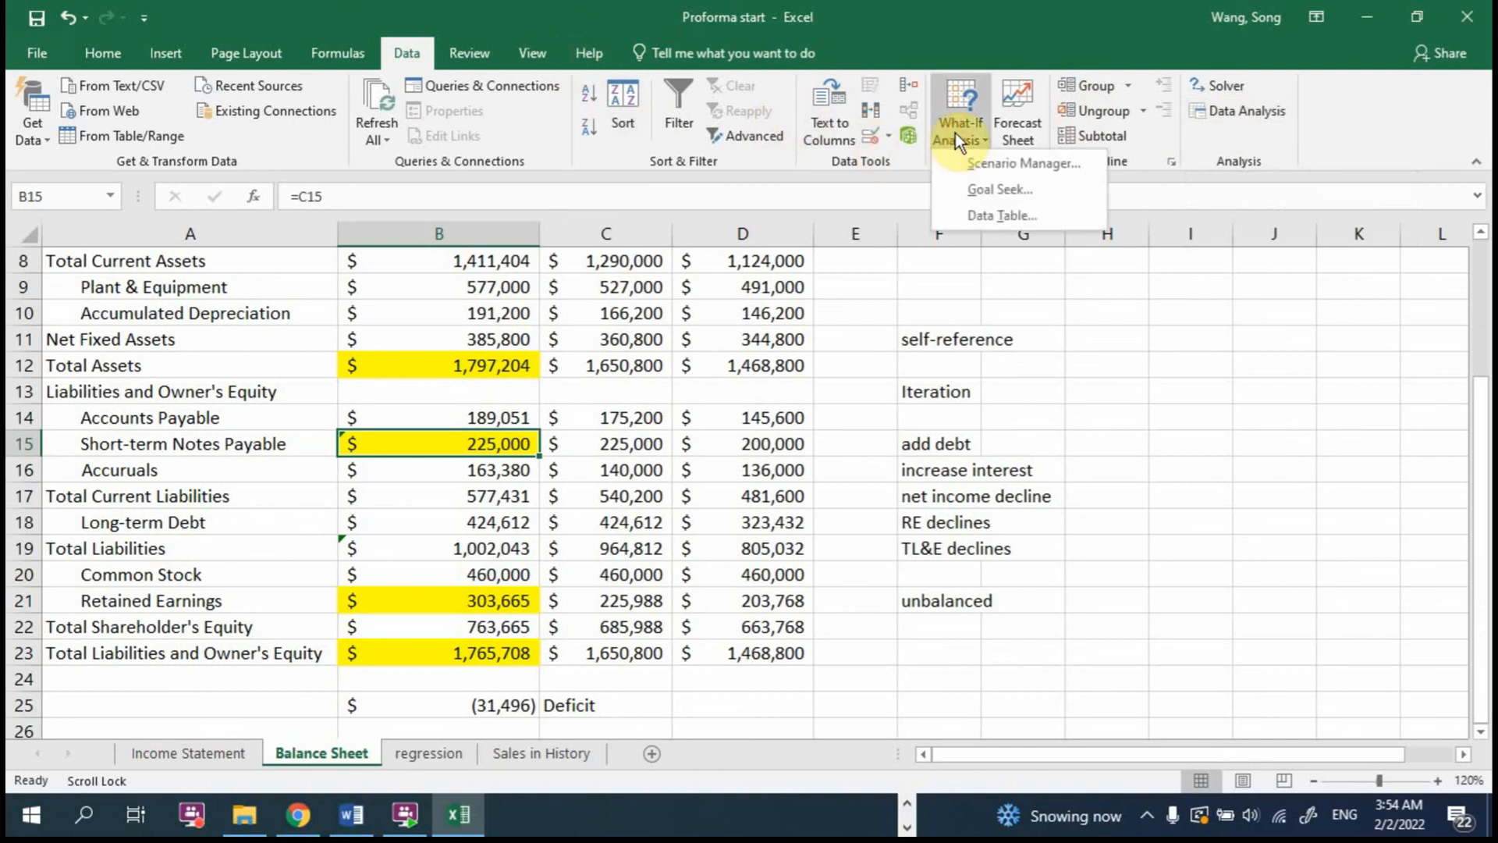
pyautogui.click(990, 191)
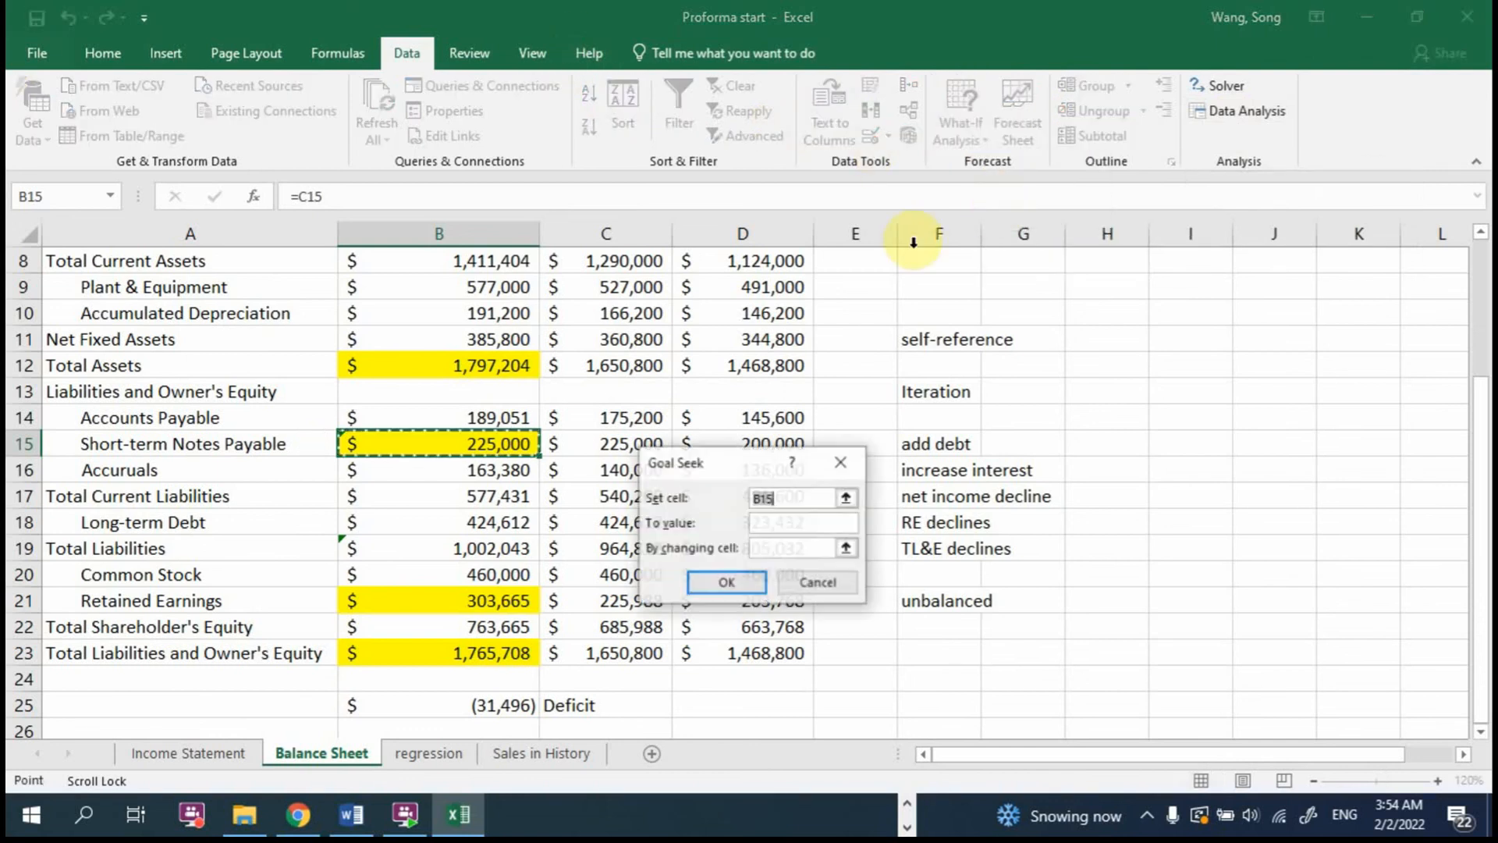
pyautogui.click(485, 705)
pyautogui.click(758, 526)
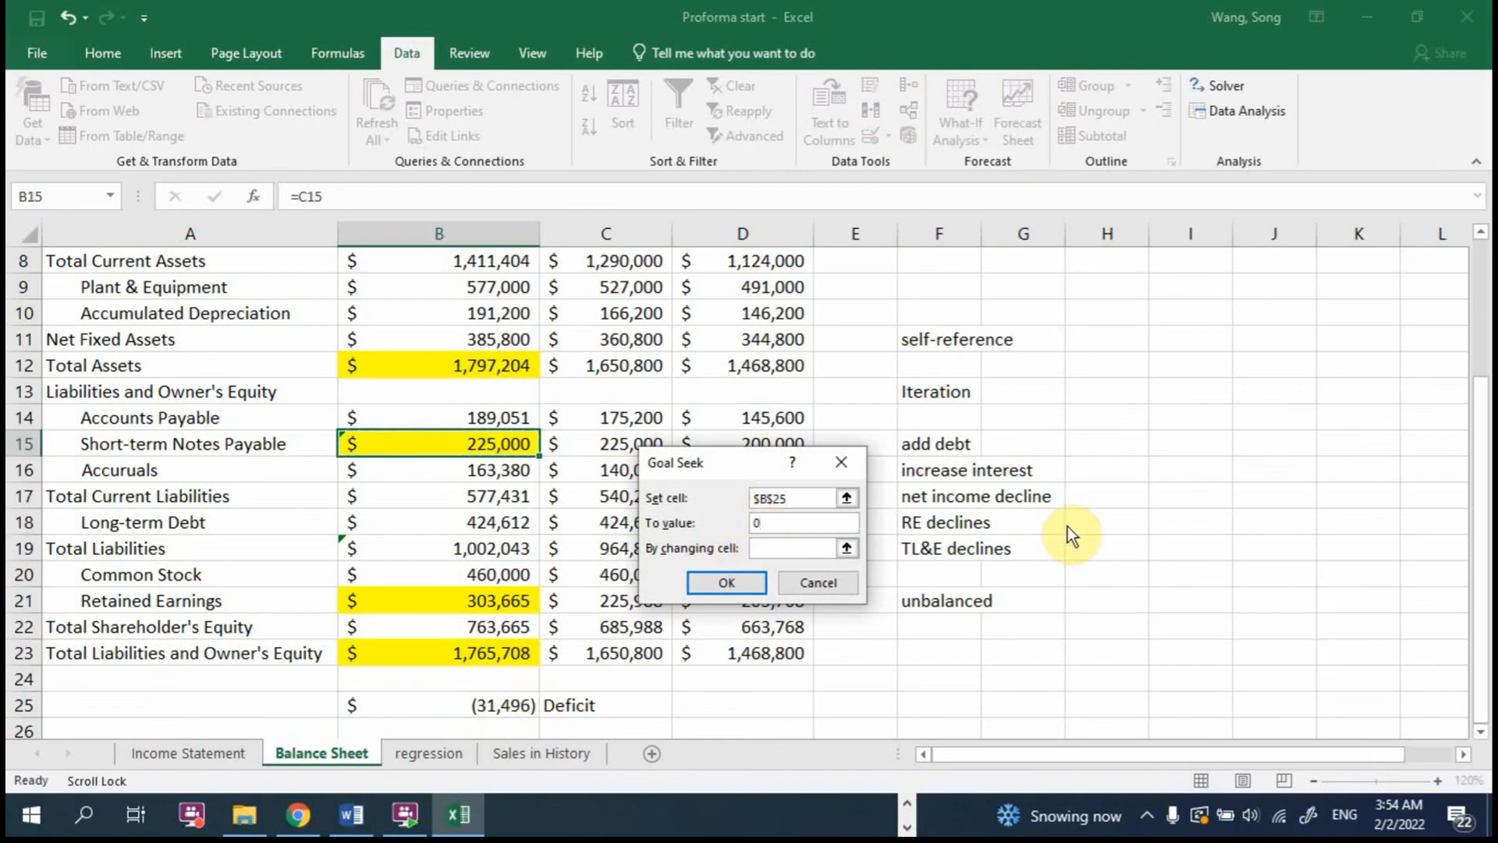
pyautogui.click(848, 548)
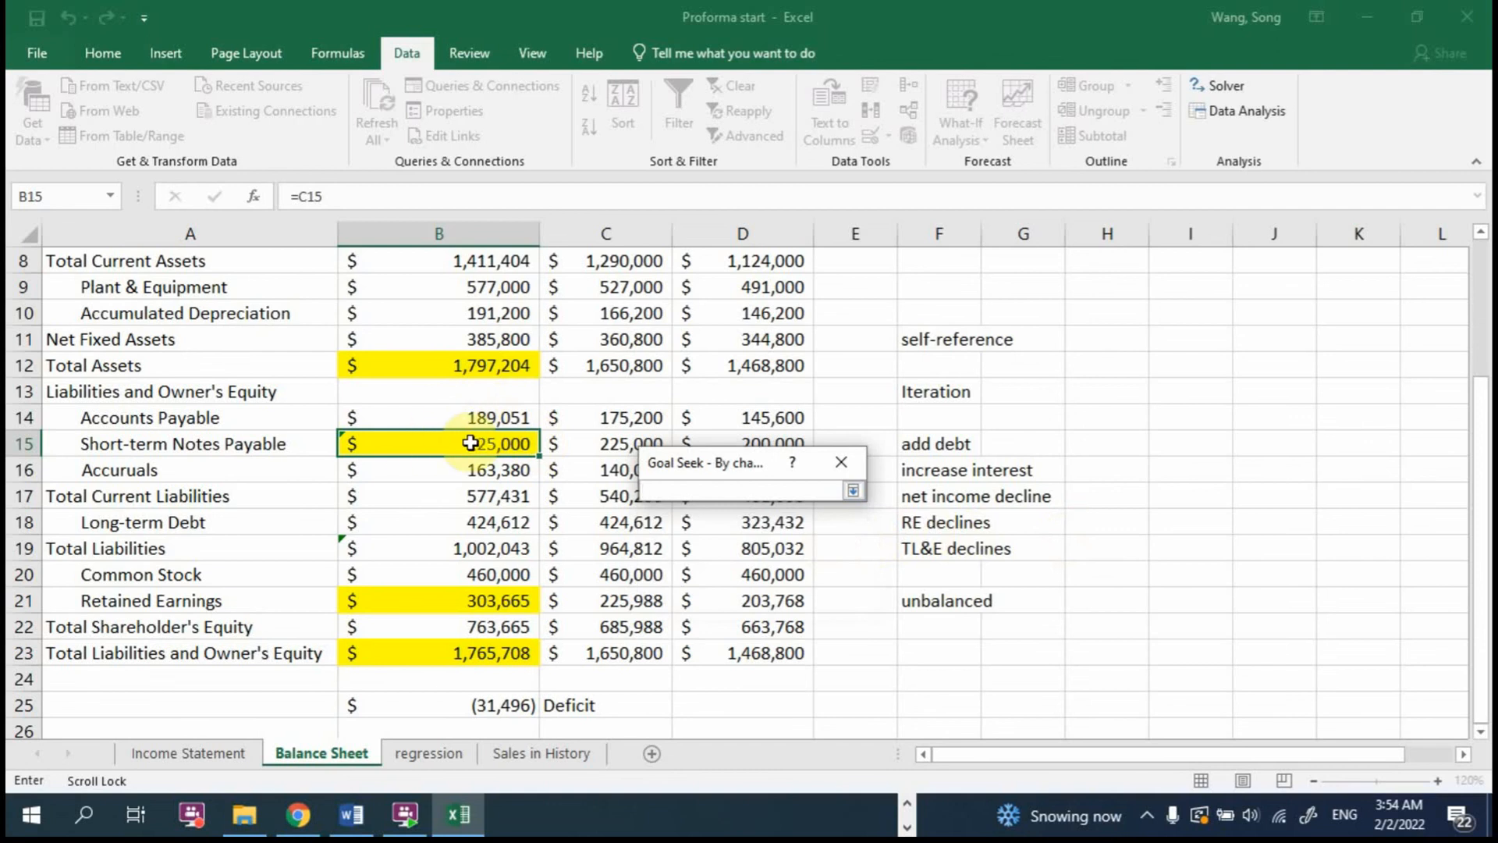
pyautogui.click(485, 435)
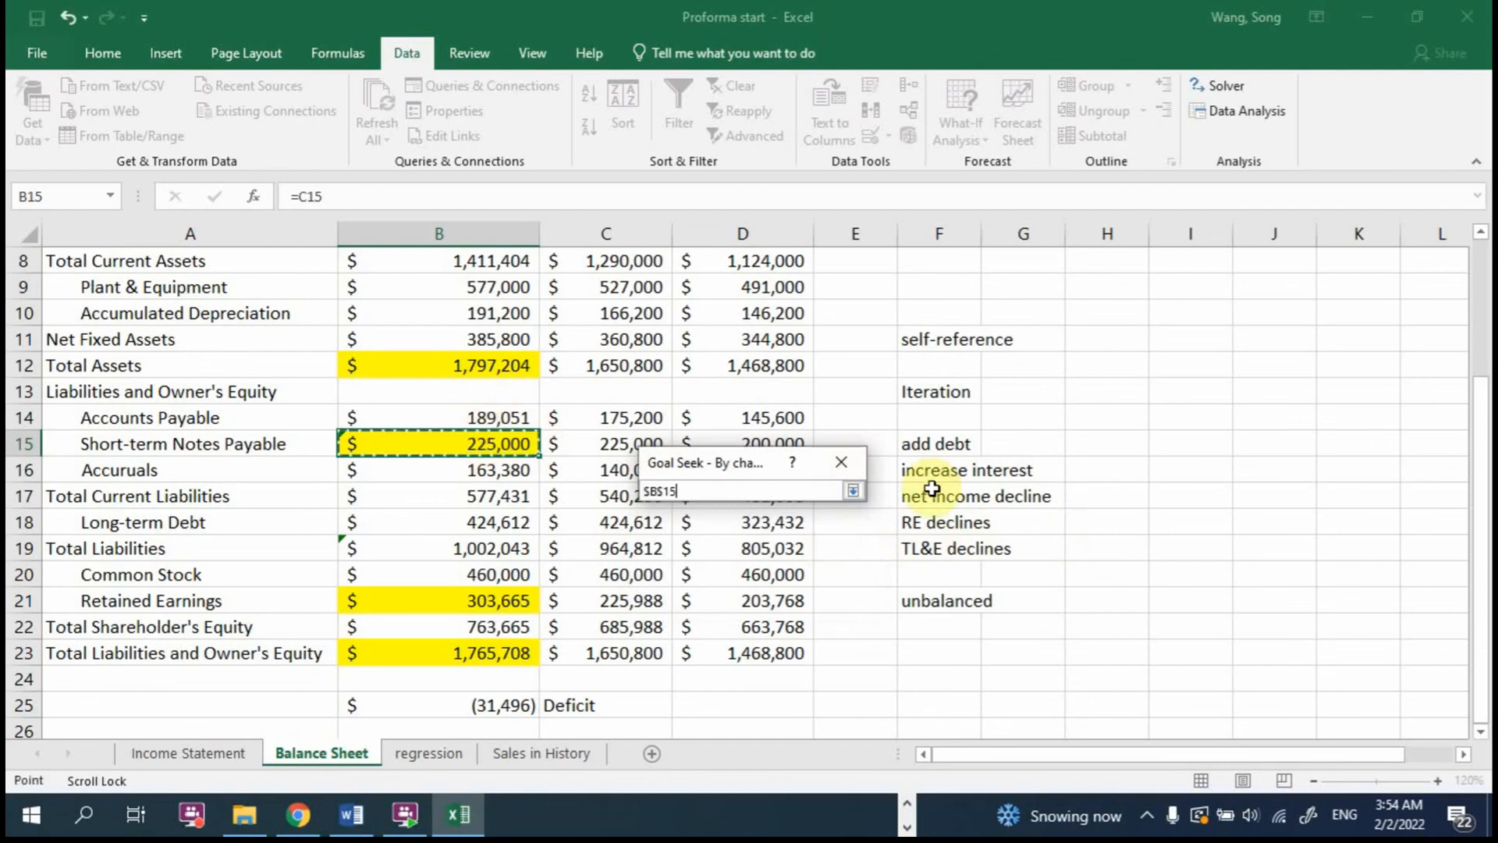
pyautogui.click(857, 492)
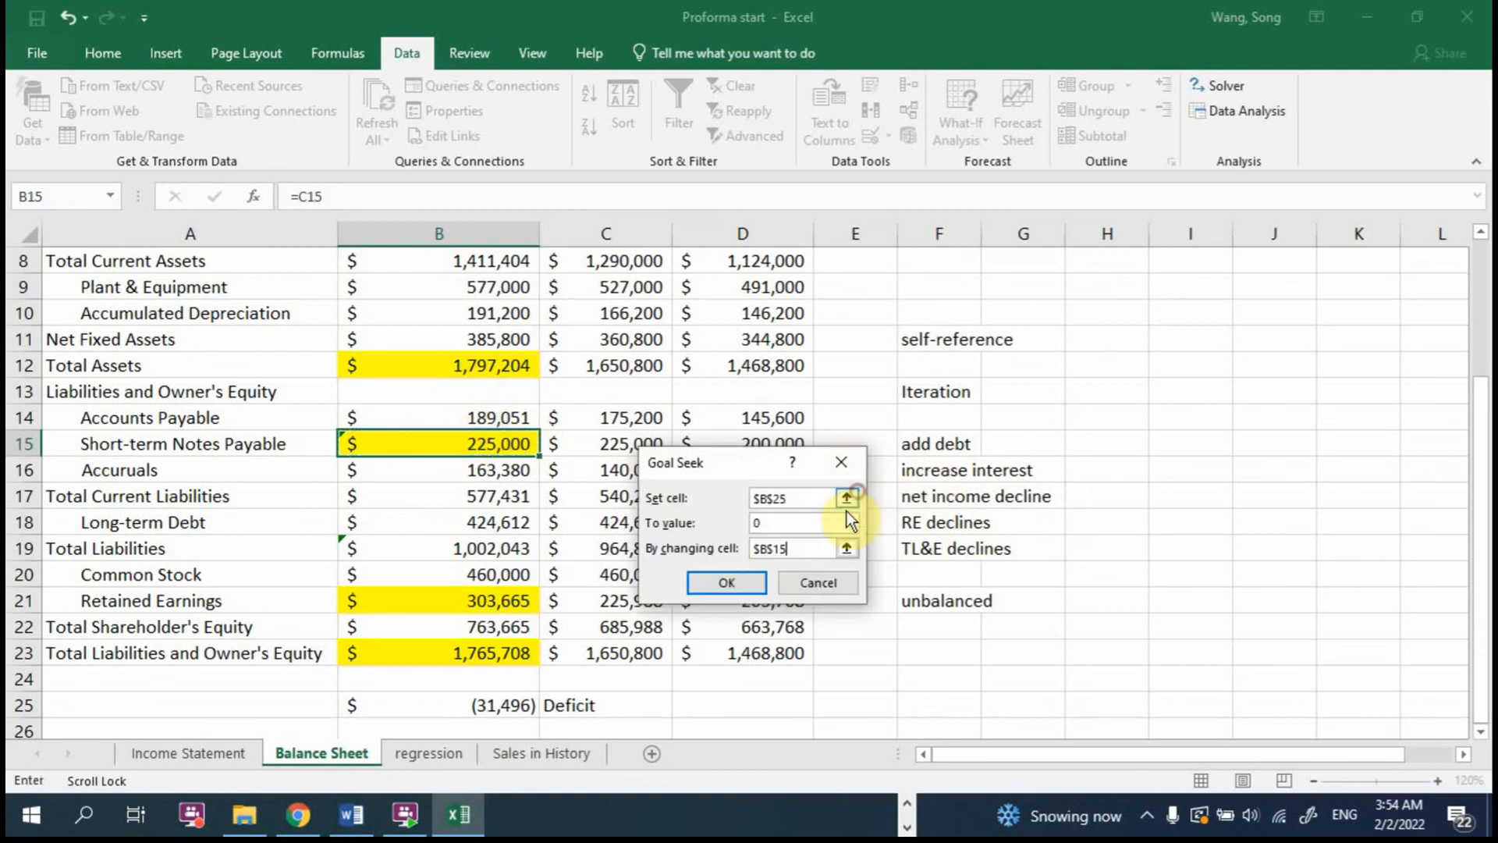
pyautogui.click(746, 584)
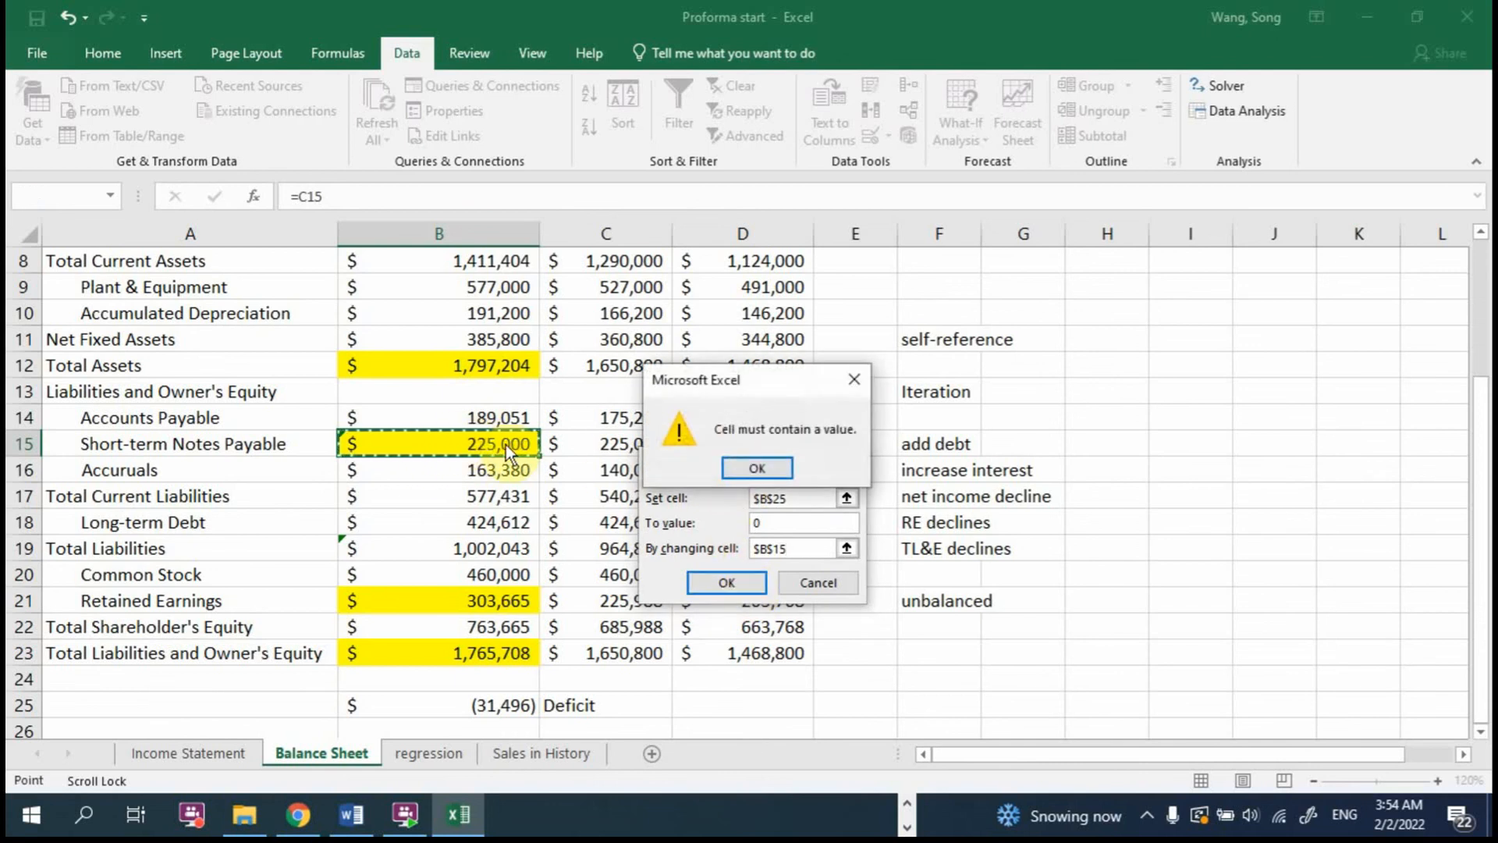
pyautogui.click(773, 466)
pyautogui.click(811, 582)
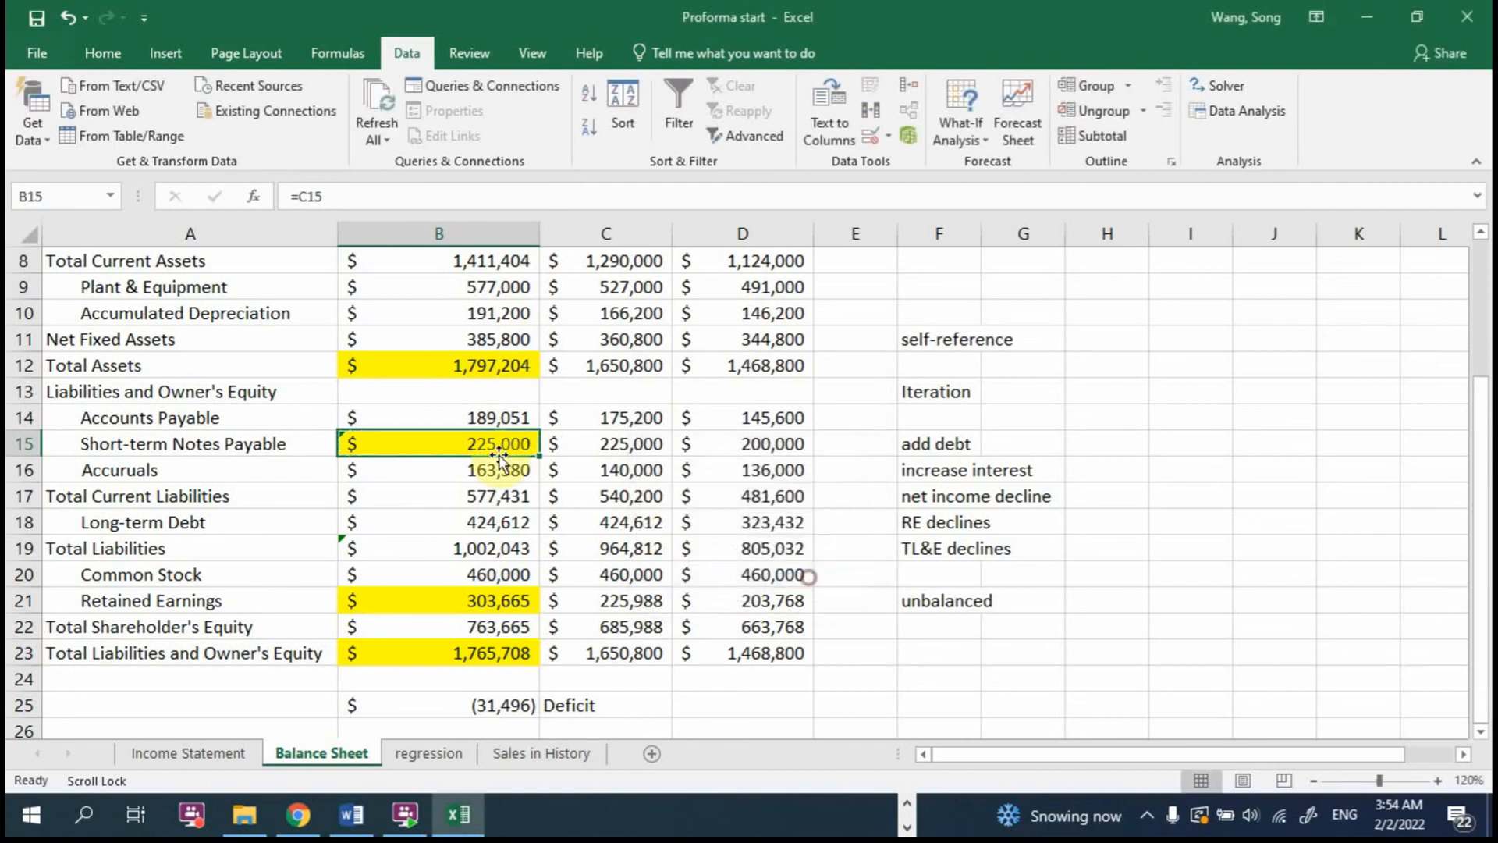
# Step: Replace the 2017 Short-term Notes Payable formula in B15 with the value 225000
pyautogui.doubleClick(492, 437)
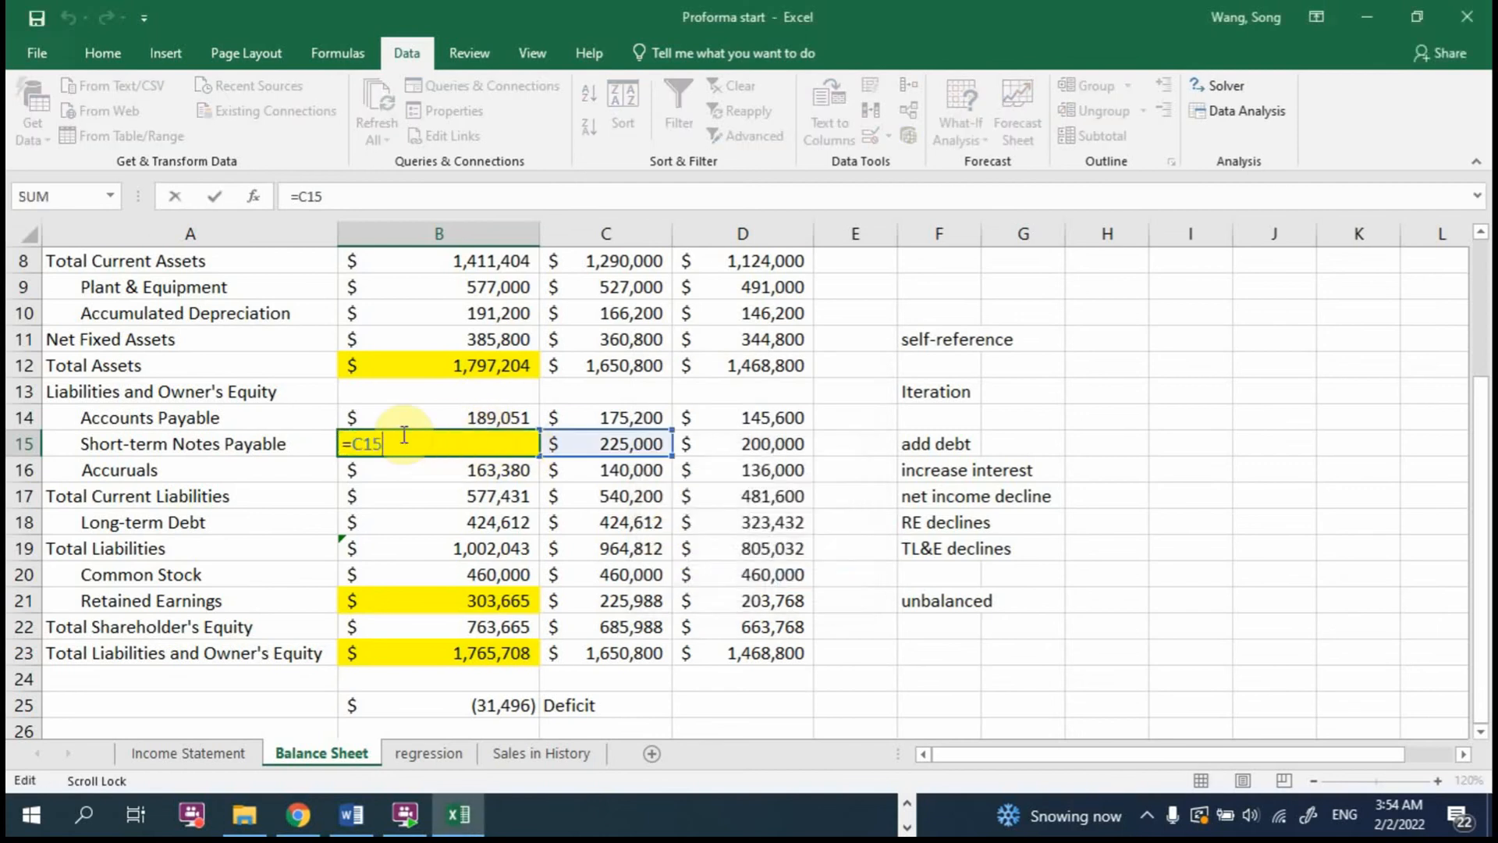
pyautogui.moveTo(379, 439); pyautogui.dragTo(329, 426)
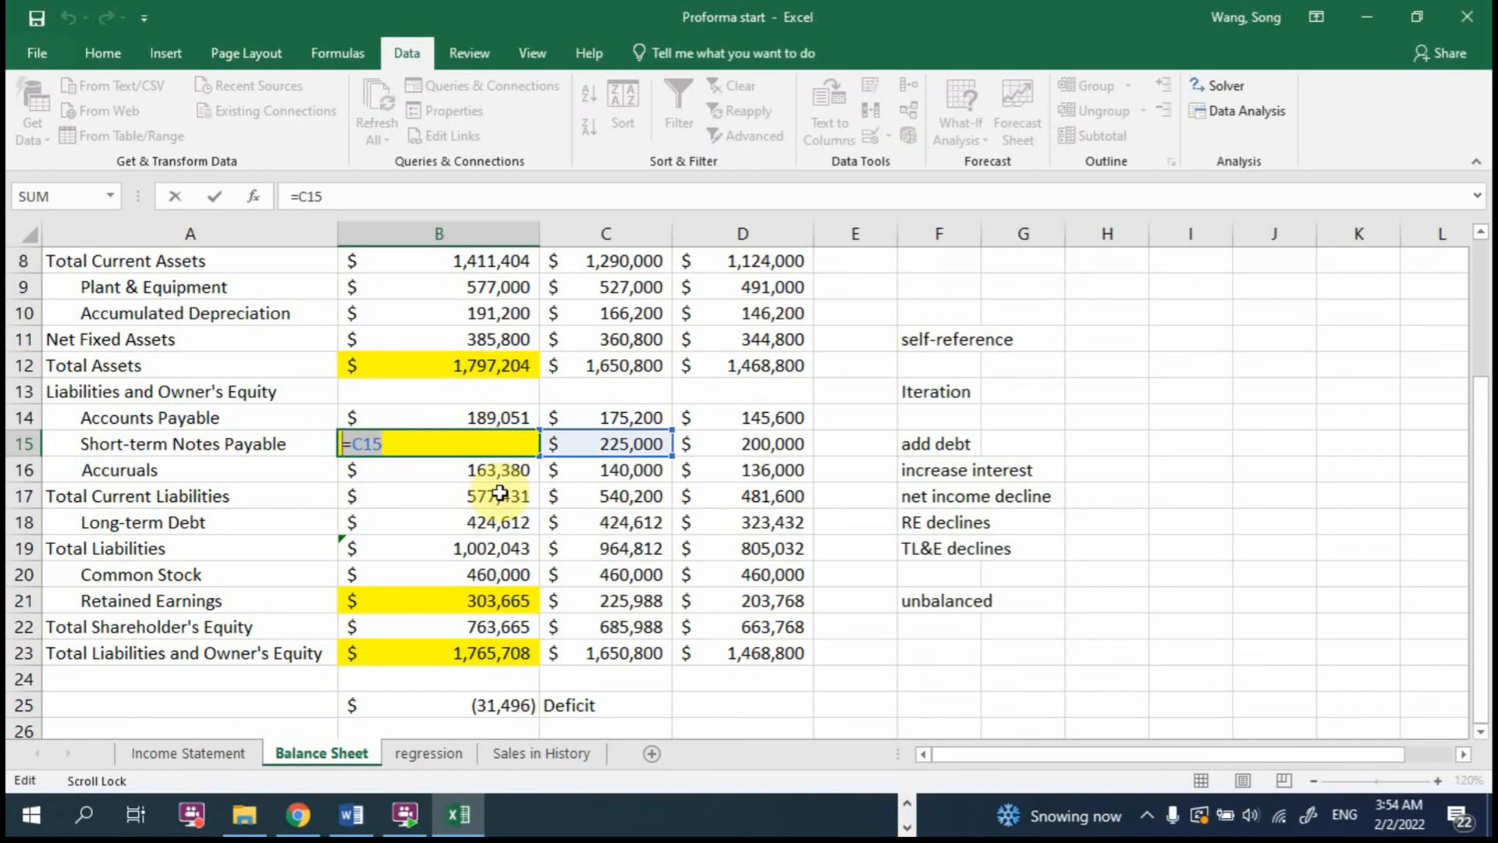
pyautogui.write('225000')
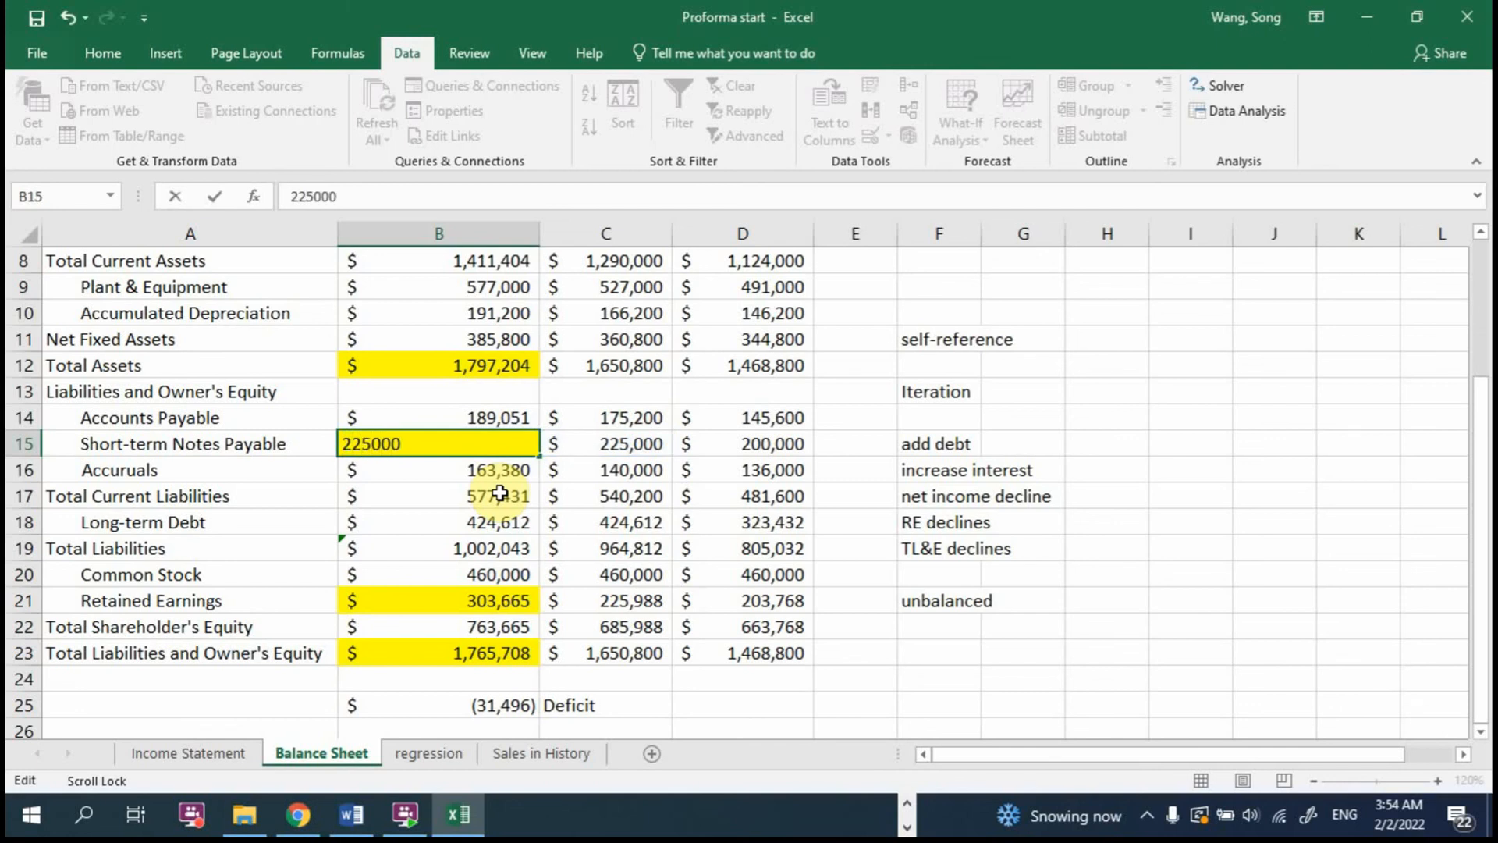
pyautogui.press('Return')
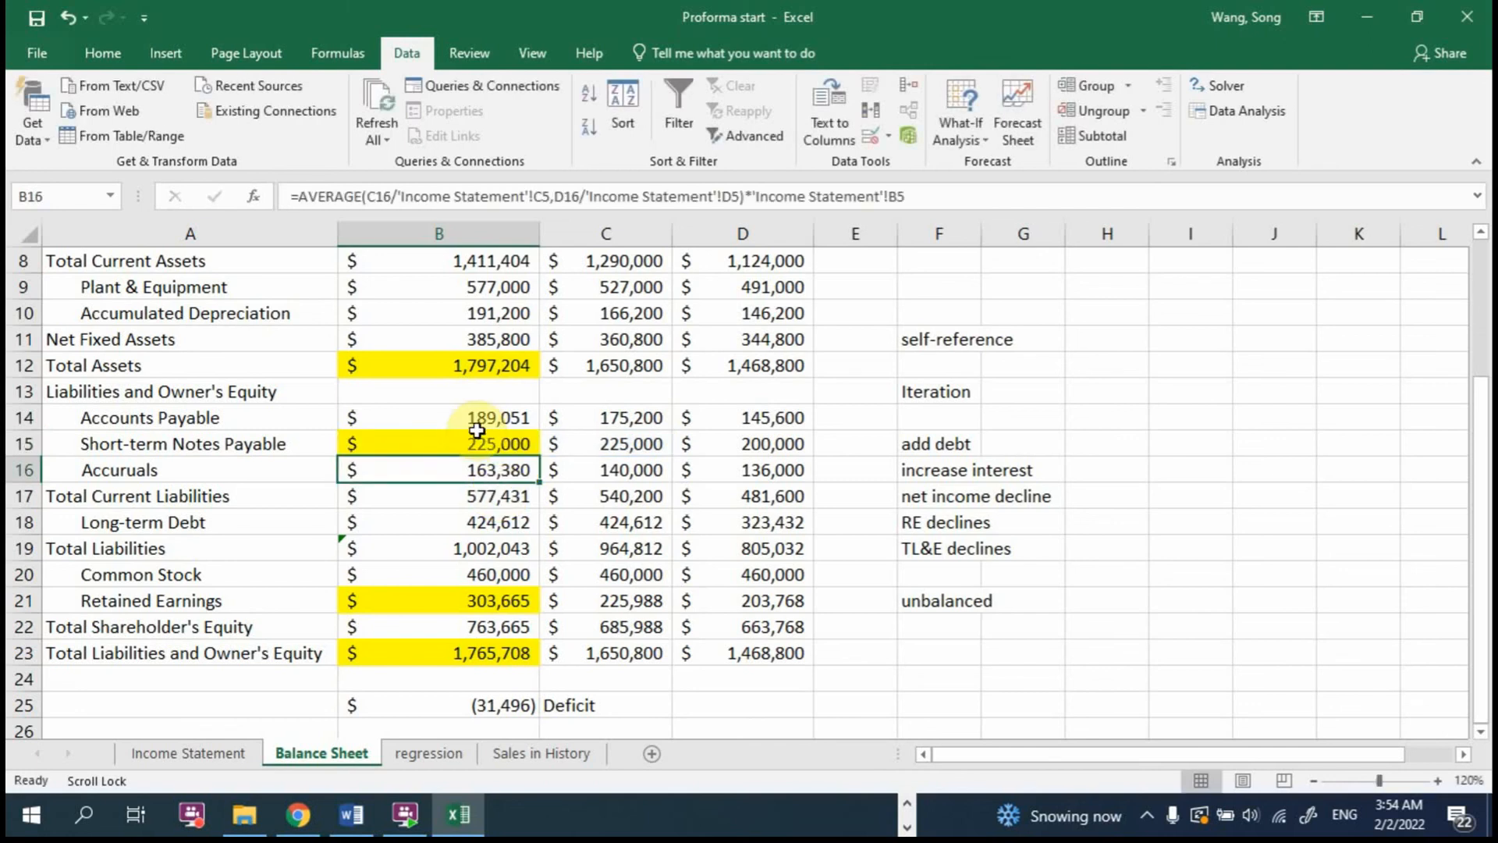
# Step: Goal Seek the balance check in B25 to 0 by changing the 2017 Short-term Notes Payable cell B15
pyautogui.click(468, 441)
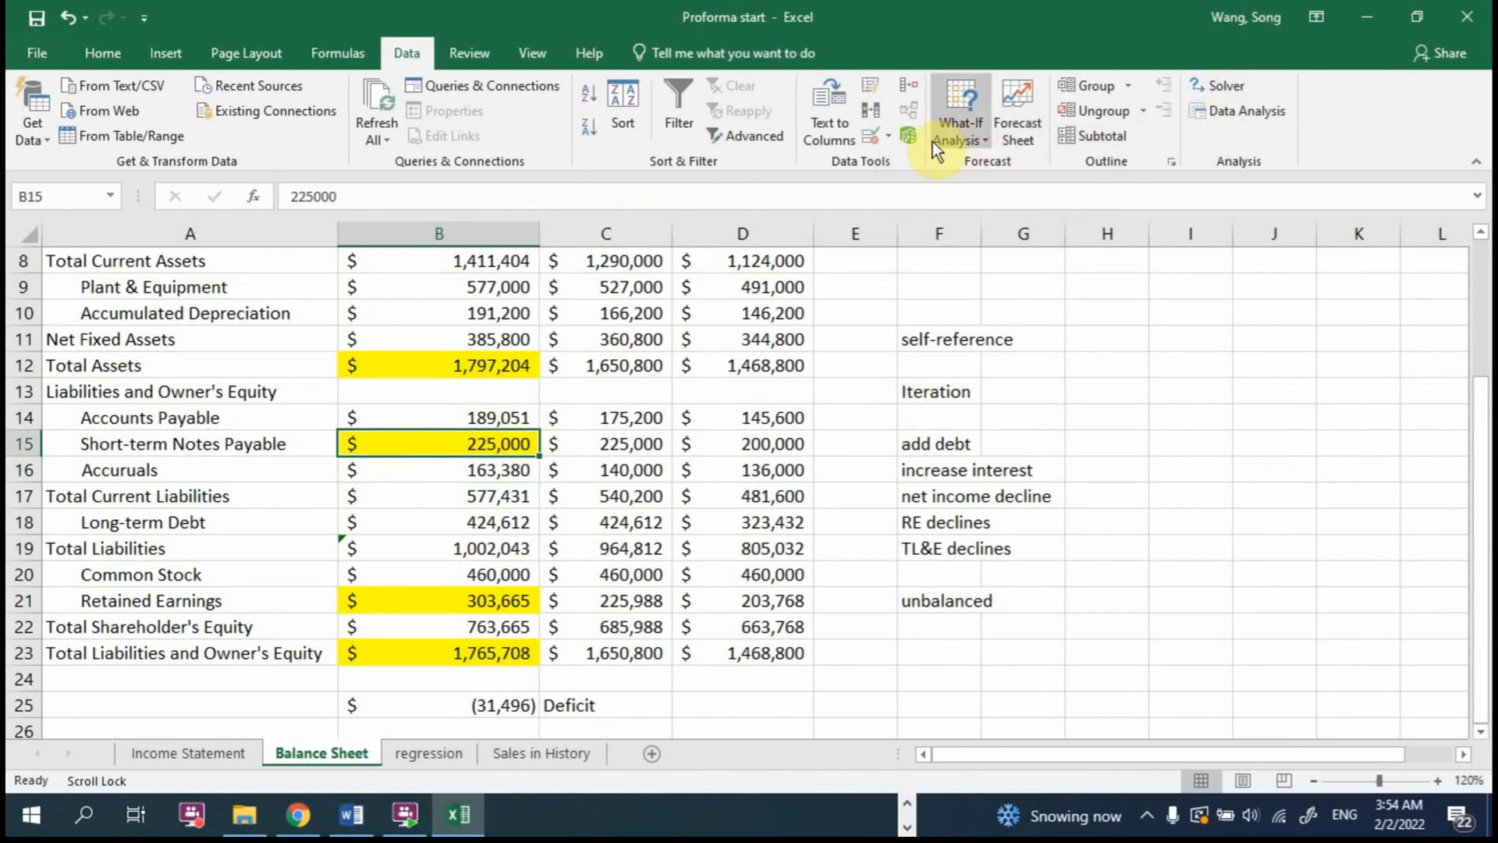
pyautogui.click(963, 142)
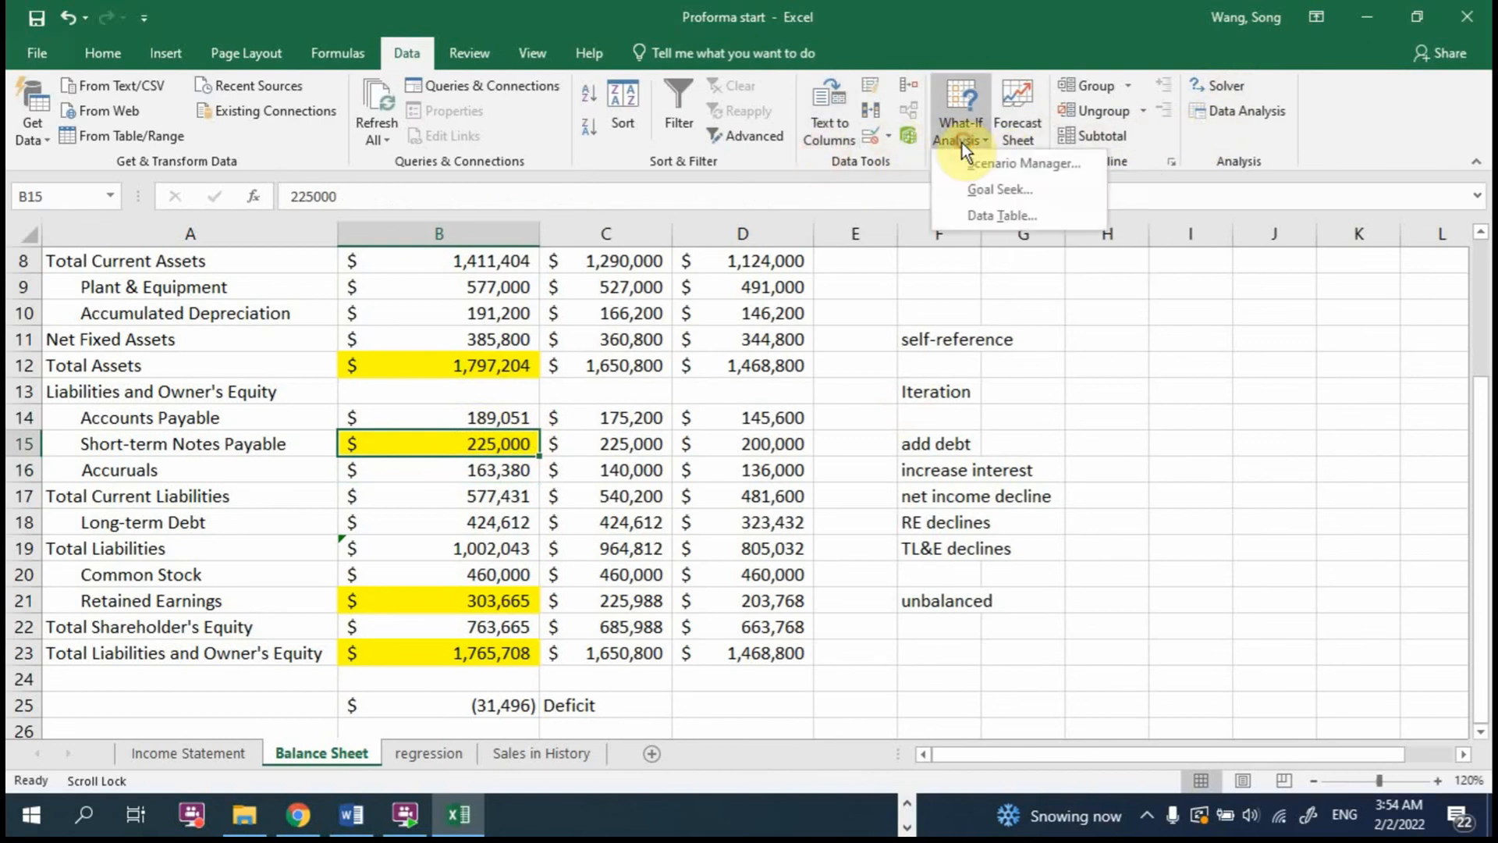
pyautogui.click(998, 186)
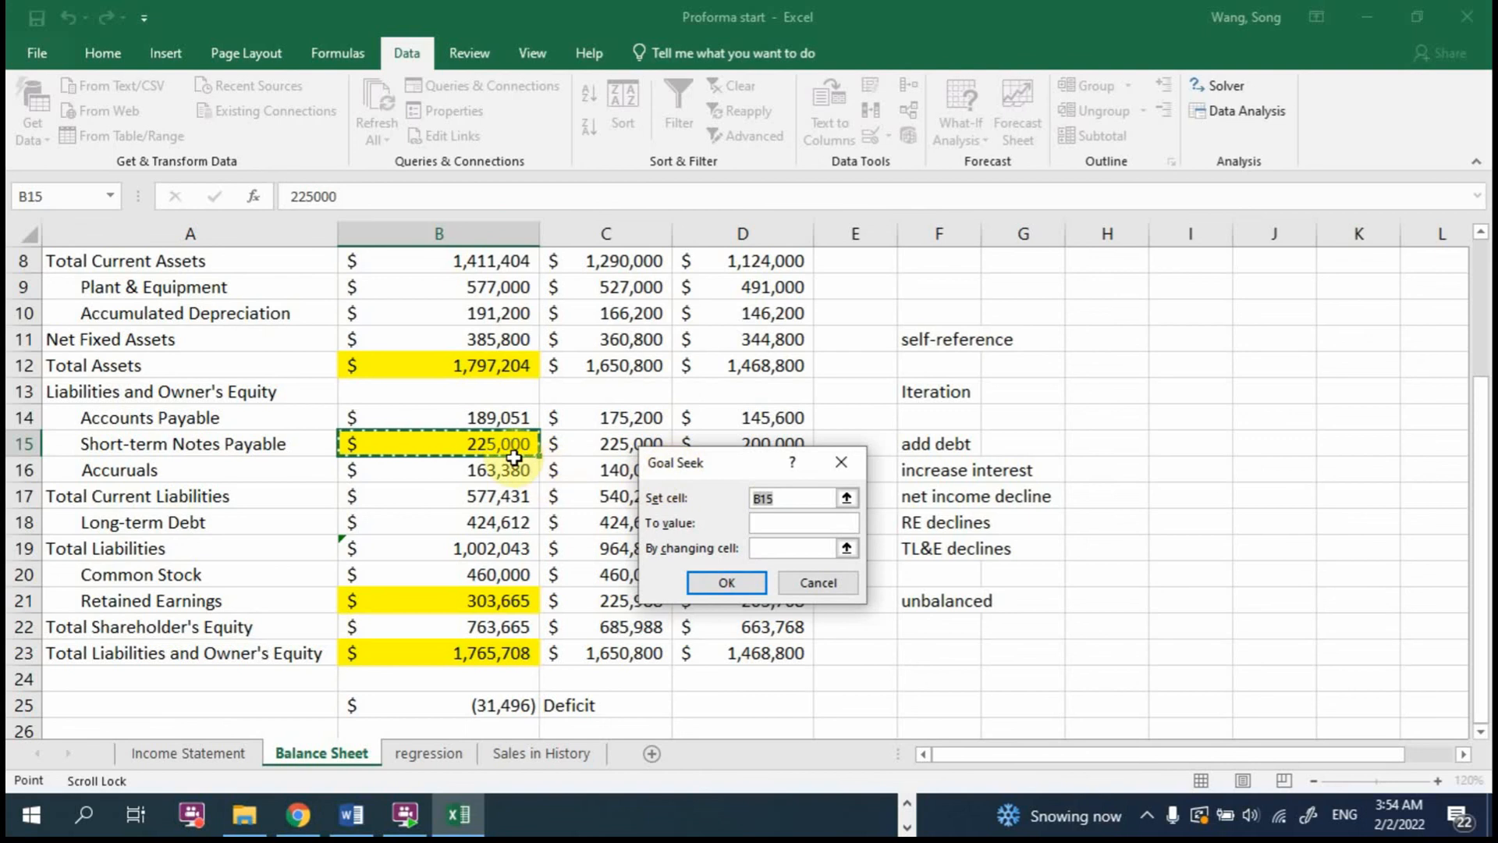
pyautogui.click(485, 704)
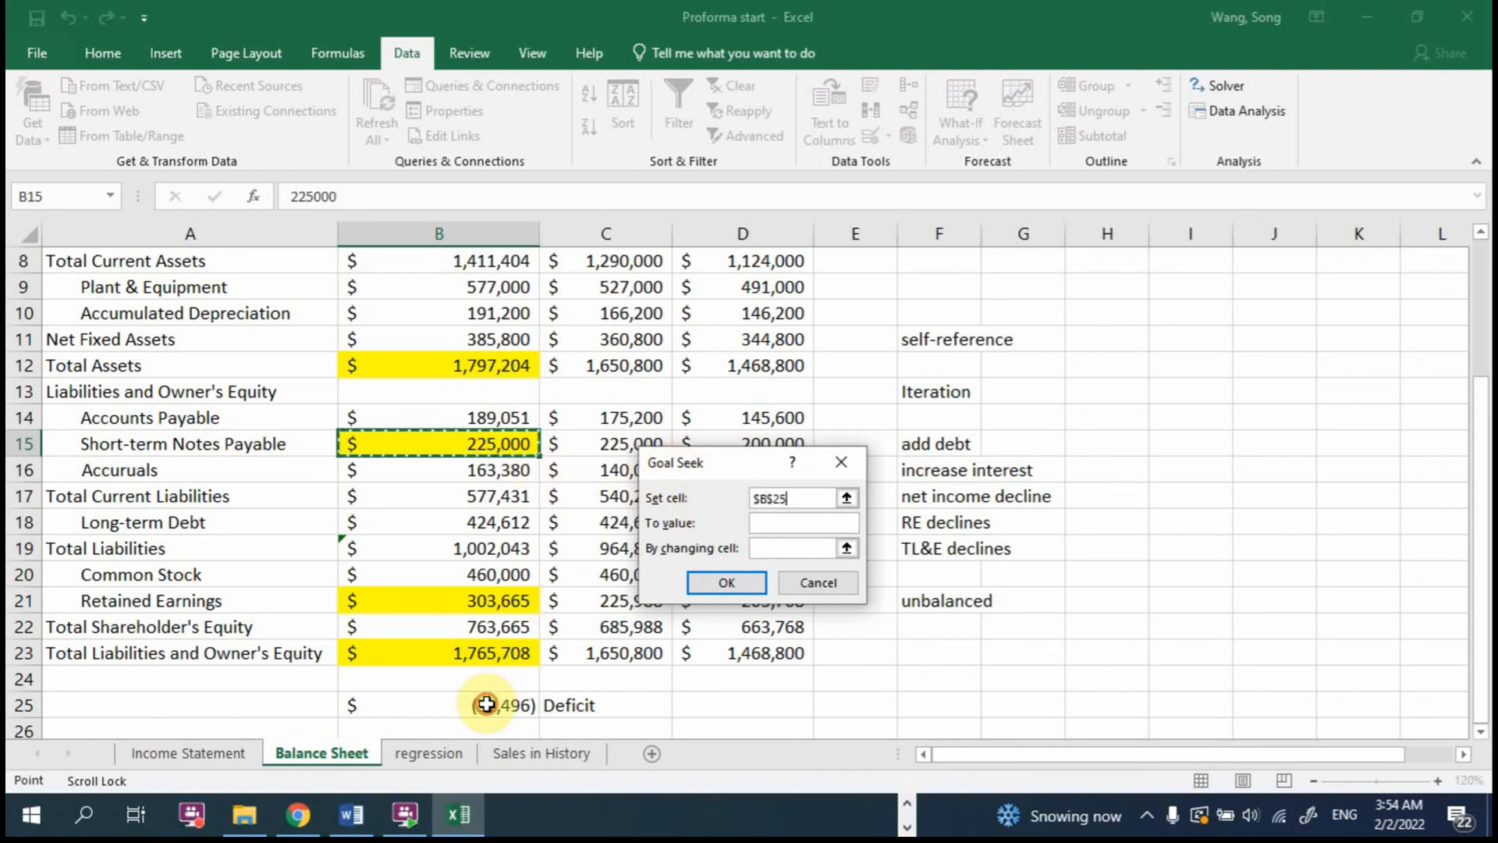
pyautogui.click(794, 528)
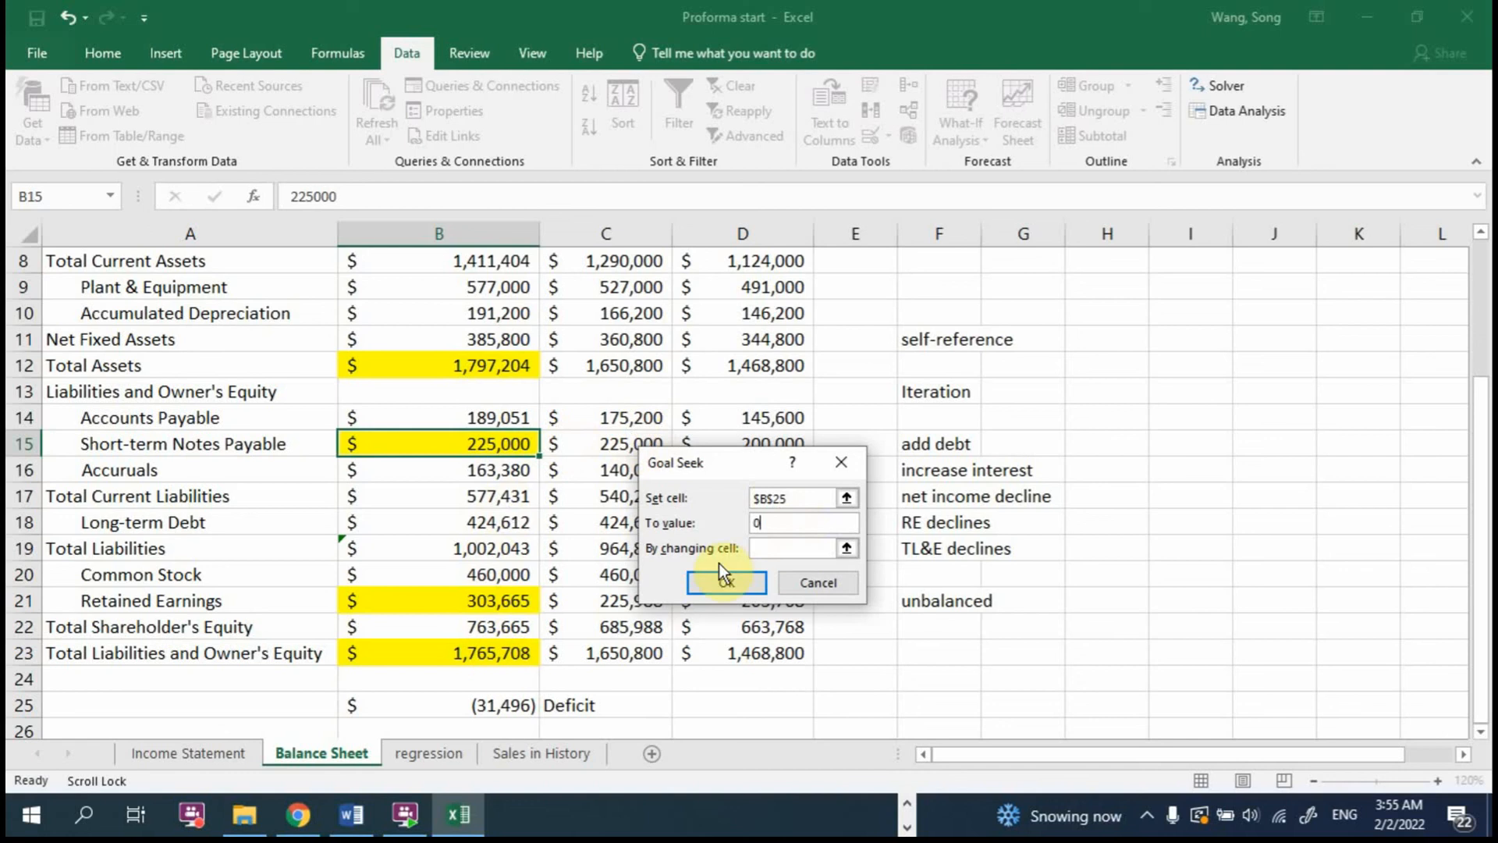
pyautogui.click(763, 548)
pyautogui.click(424, 437)
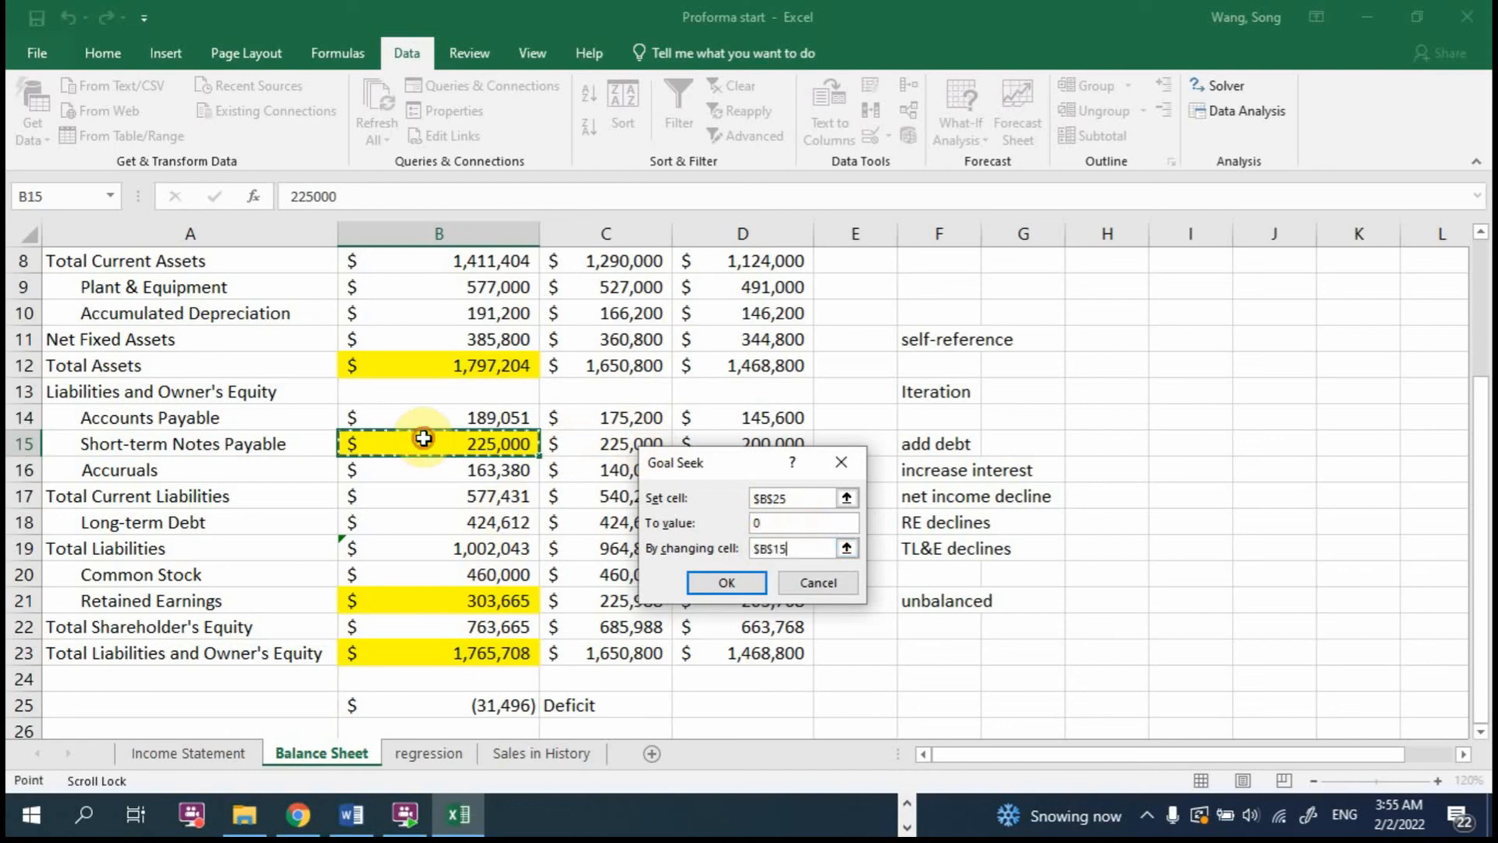
pyautogui.click(721, 581)
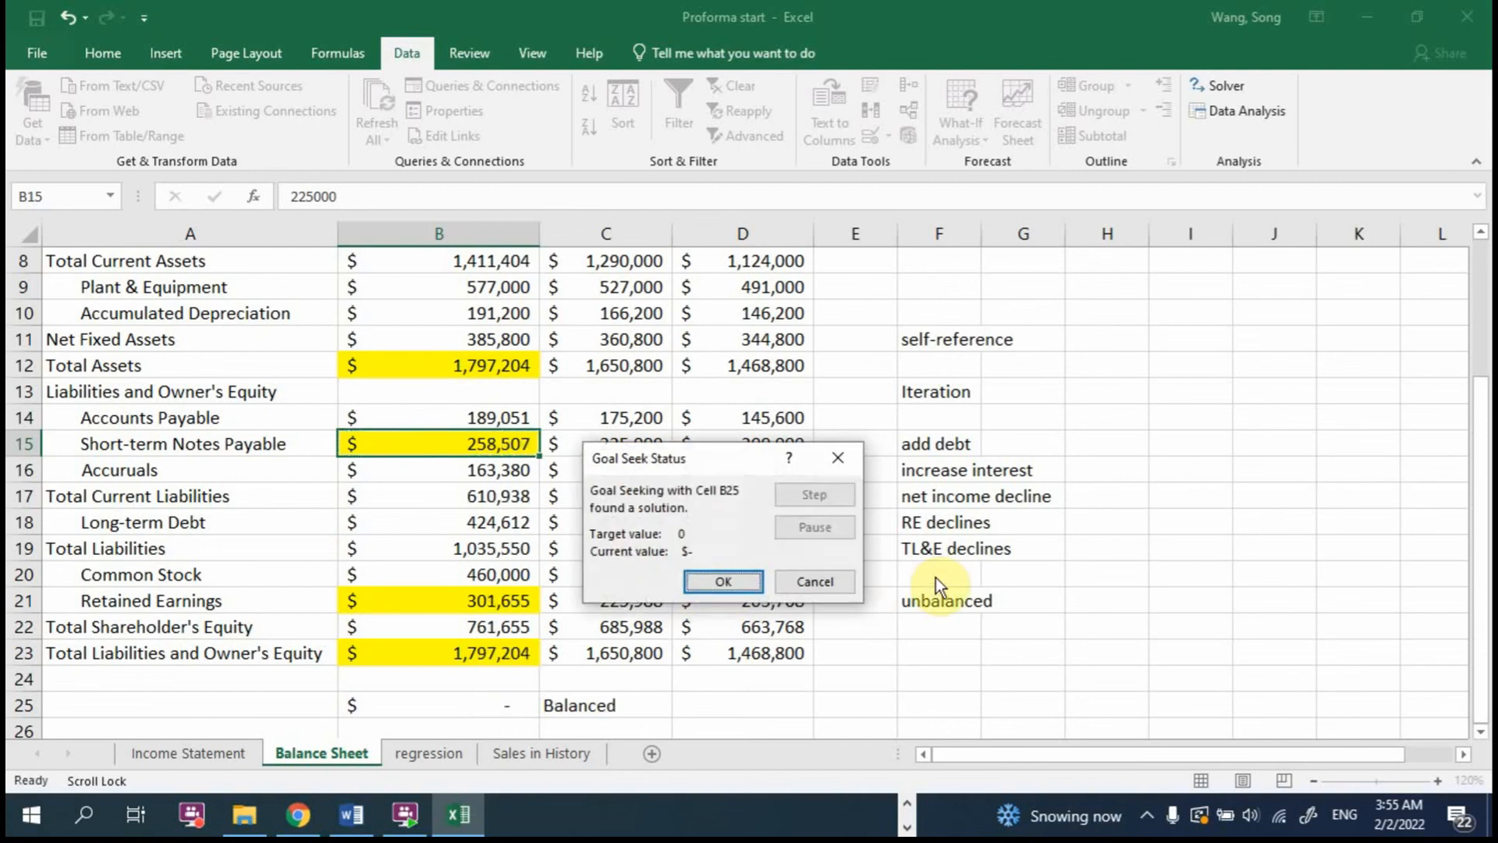
pyautogui.click(719, 579)
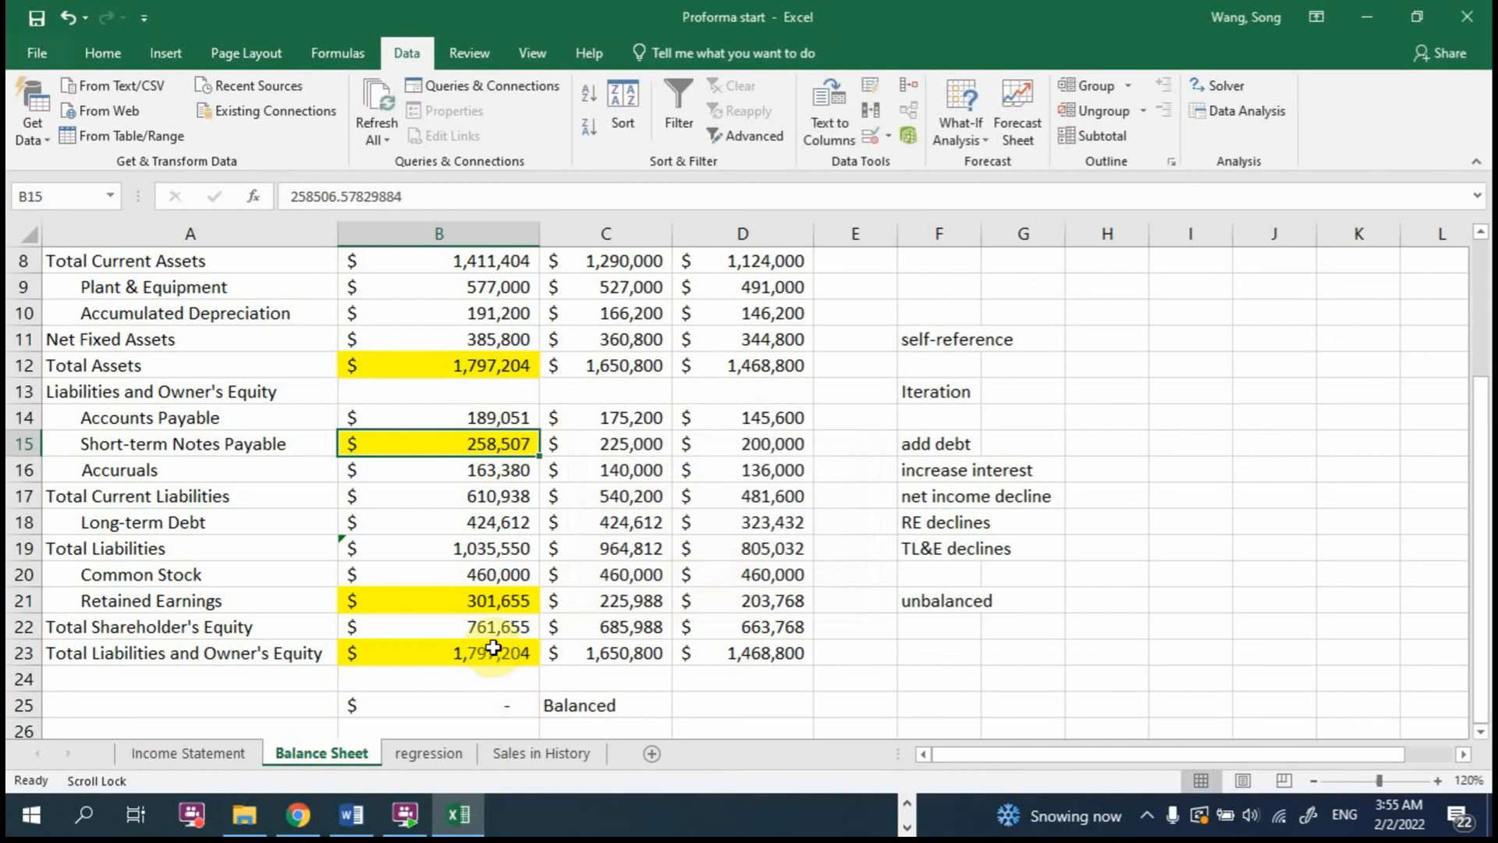
# Step: Inspect the full Goal Seek solution stored in B15 and the balance check formula in B25
pyautogui.doubleClick(509, 441)
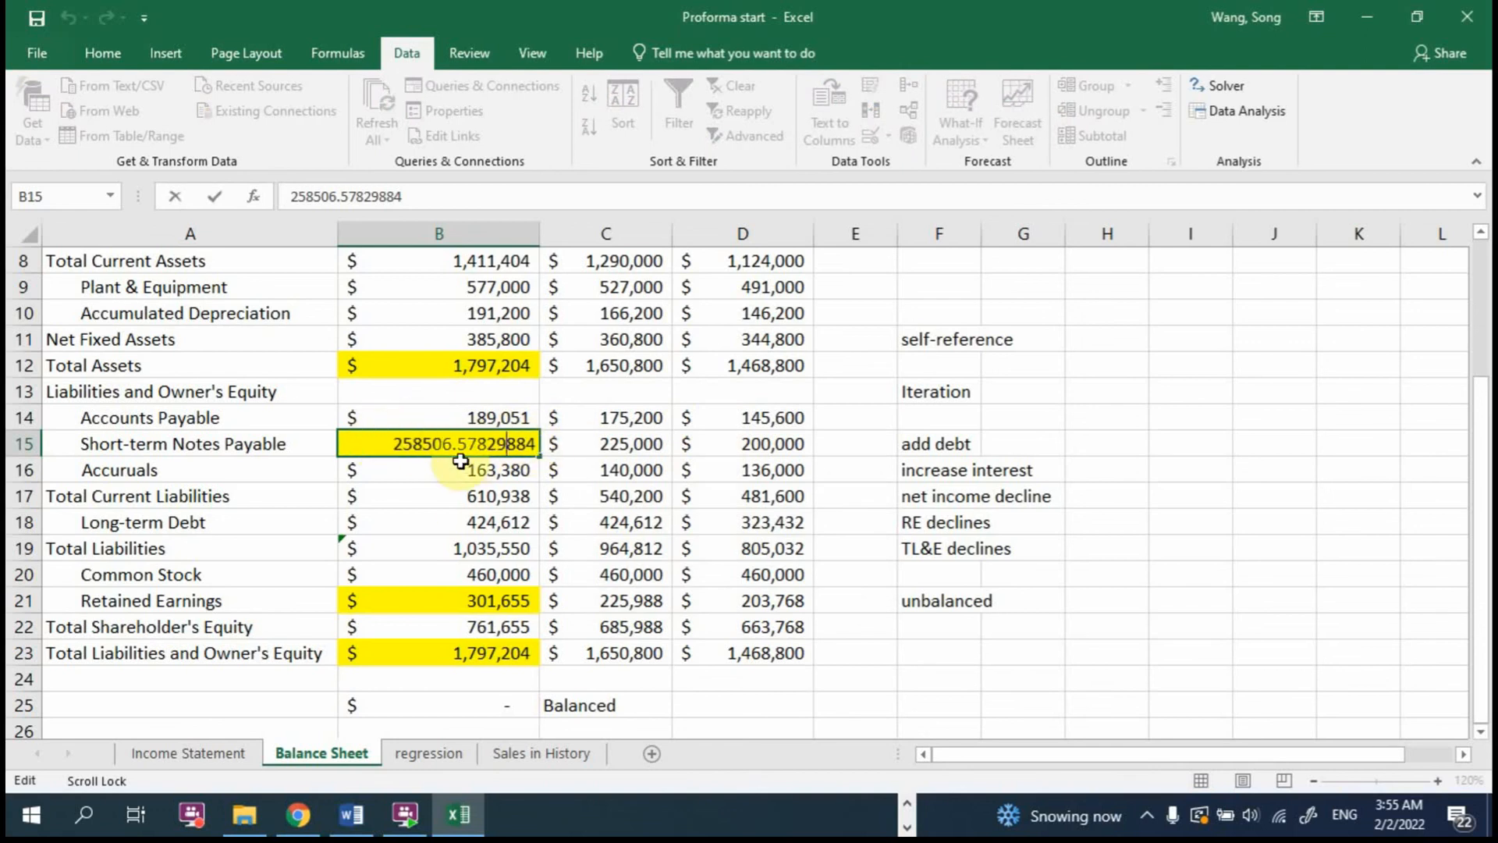
pyautogui.moveTo(392, 445); pyautogui.dragTo(534, 462)
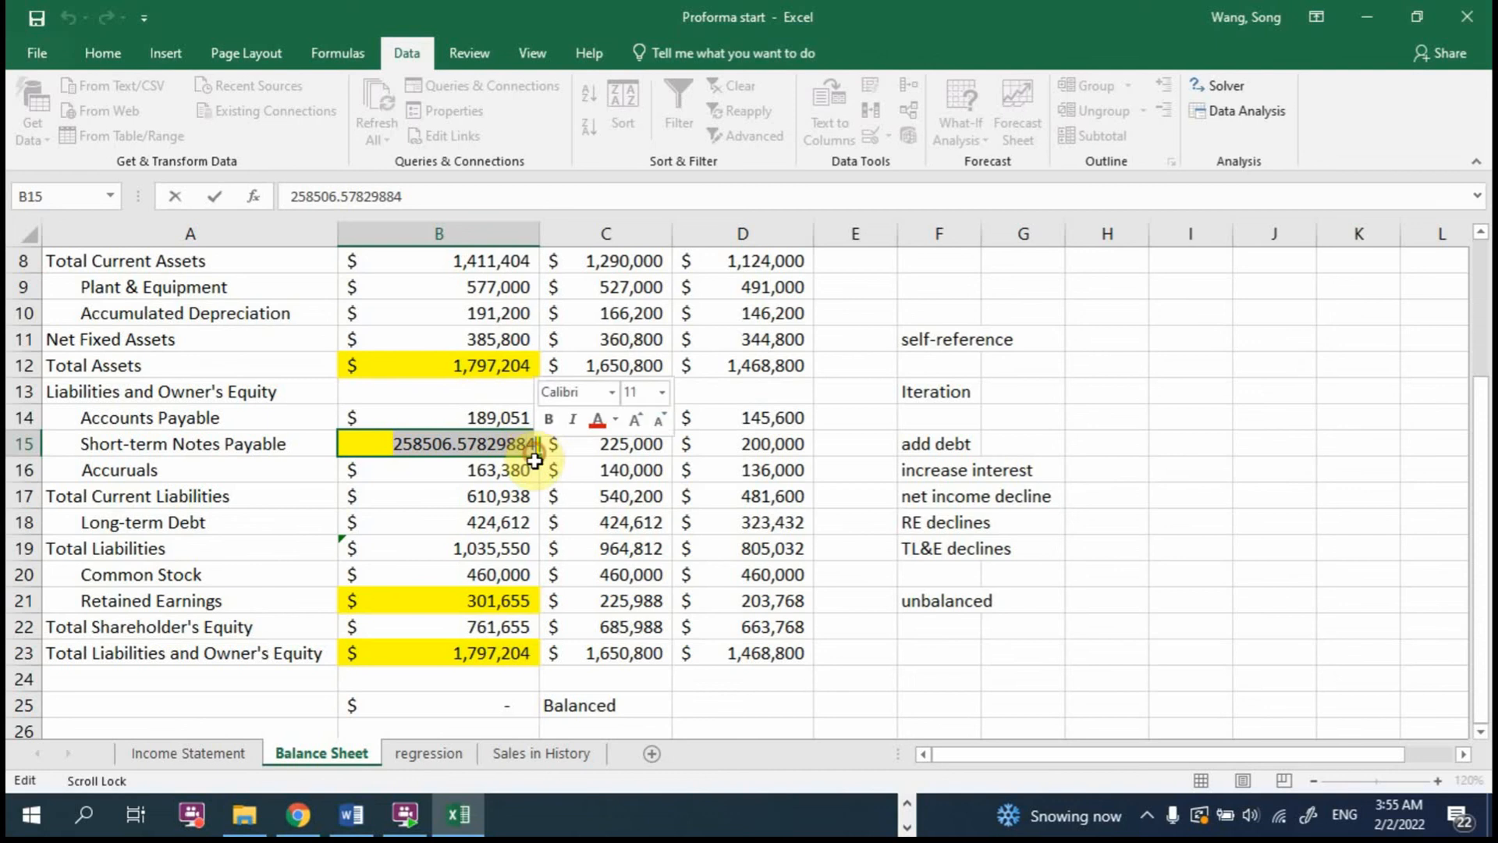
pyautogui.press('Escape')
pyautogui.click(507, 704)
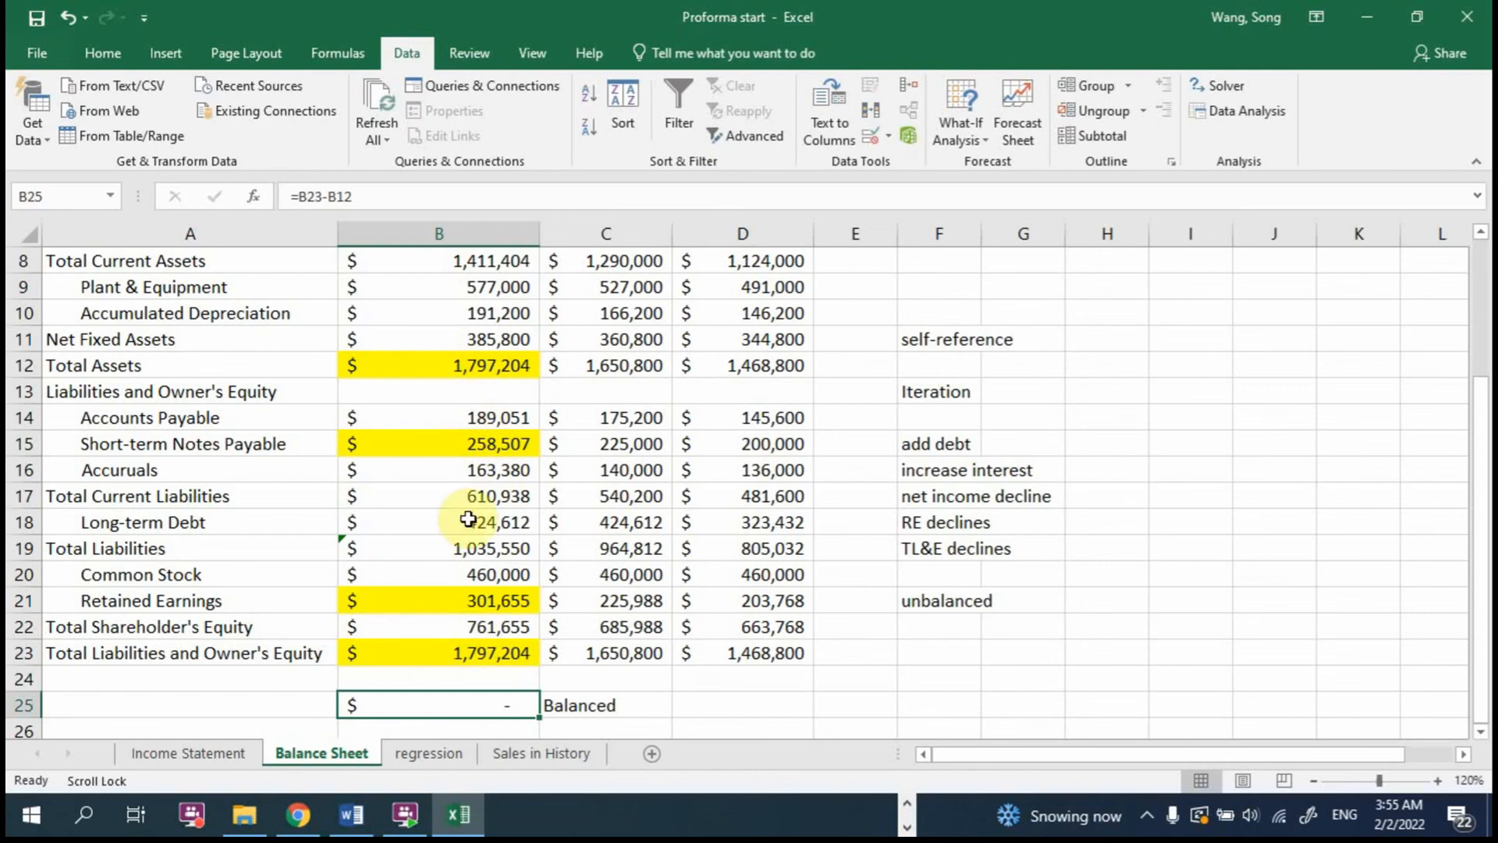
# Step: Replace the 2017 Short-term Notes Payable value in B15 with the formula =C15
pyautogui.click(497, 448)
pyautogui.press('Delete')
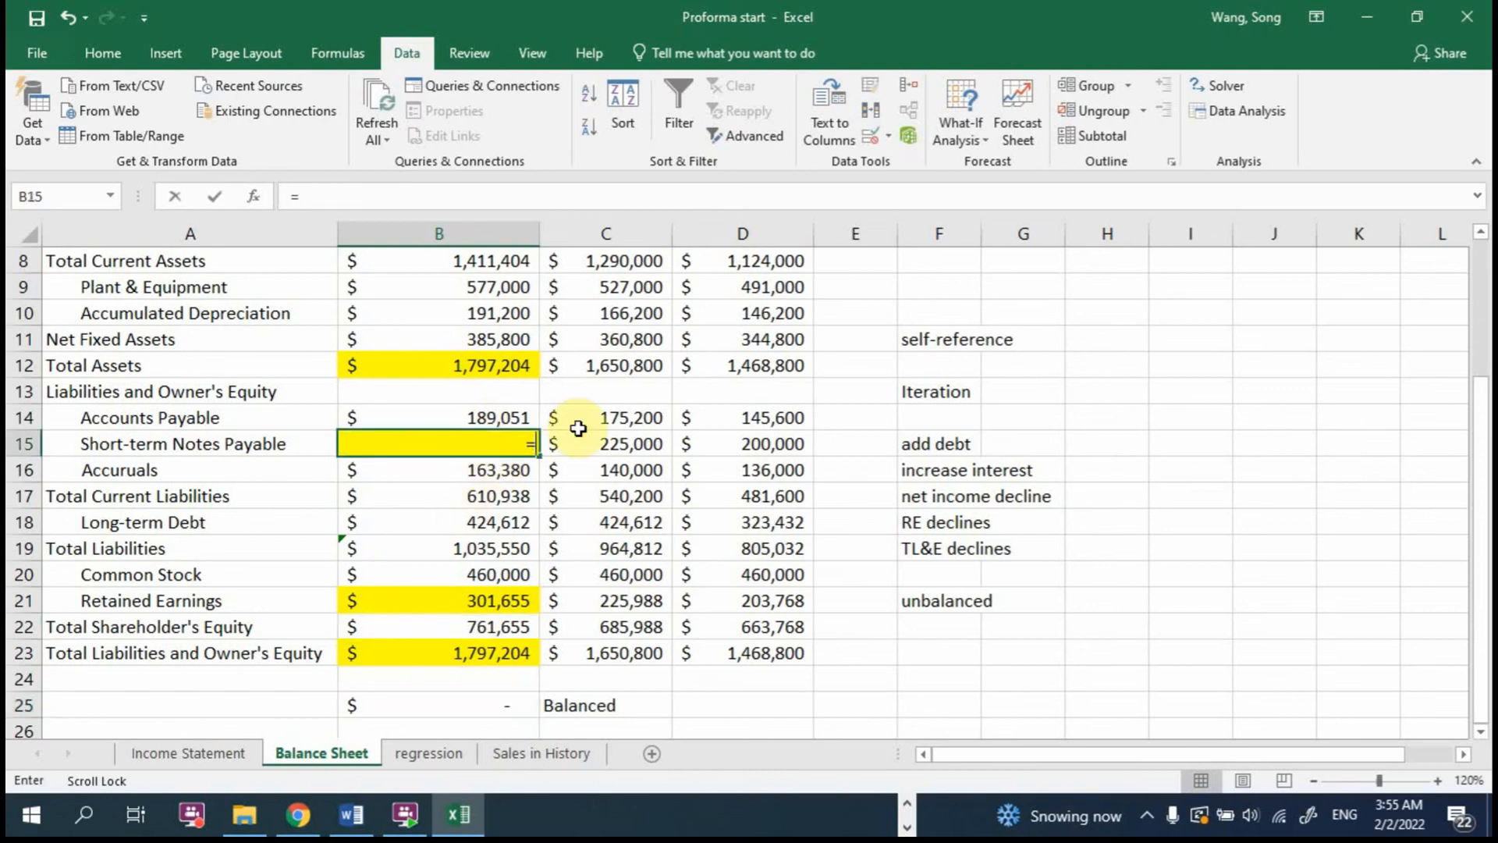
pyautogui.write('=')
pyautogui.click(599, 445)
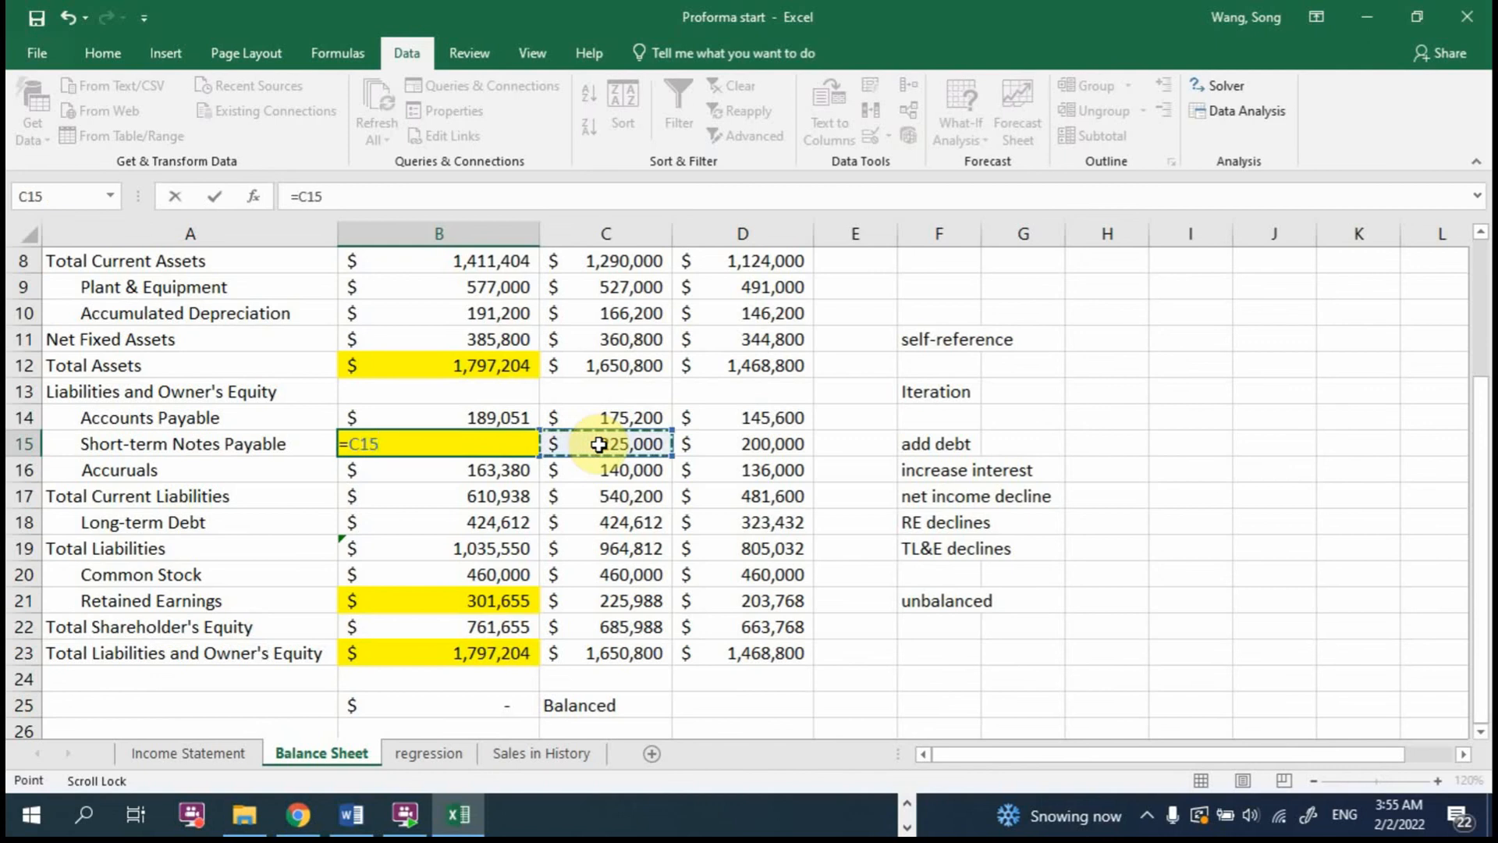
pyautogui.press('Return')
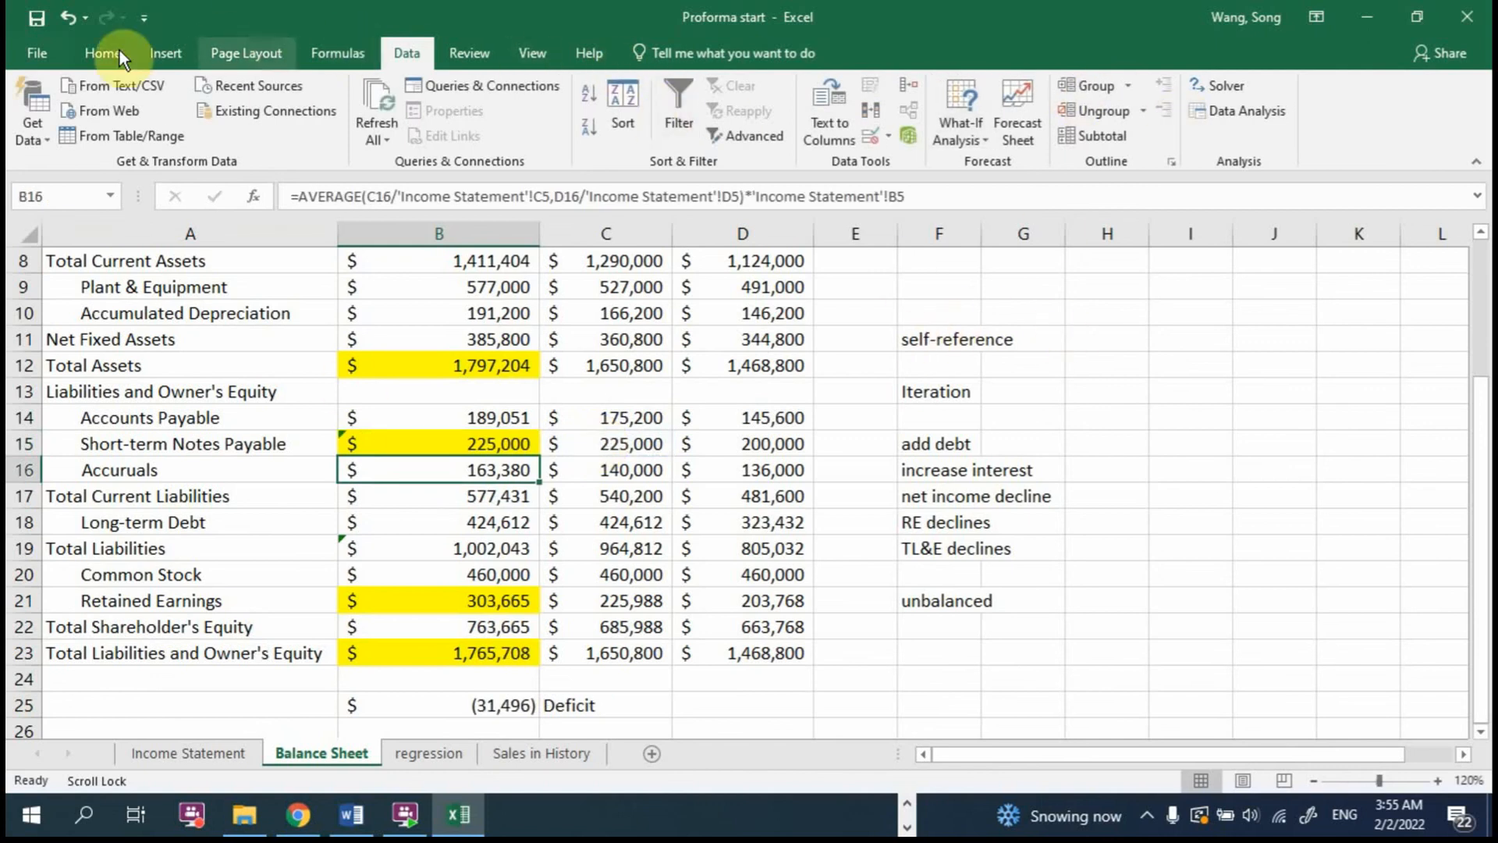
# Step: Check the iterative calculation setting and its maximum iterations in the formula calculation options
pyautogui.click(46, 53)
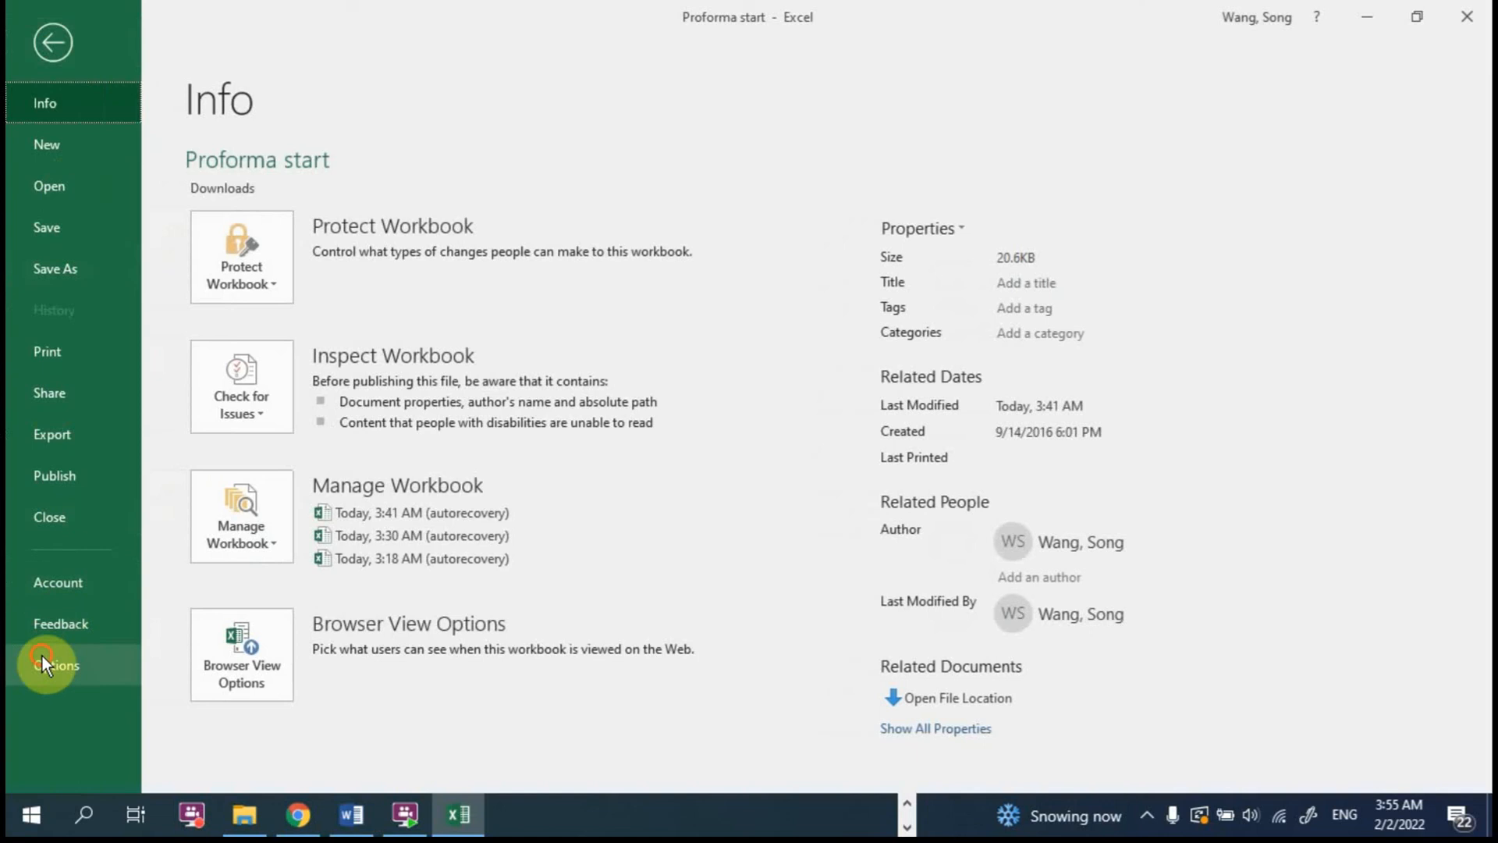
pyautogui.click(42, 662)
pyautogui.click(351, 116)
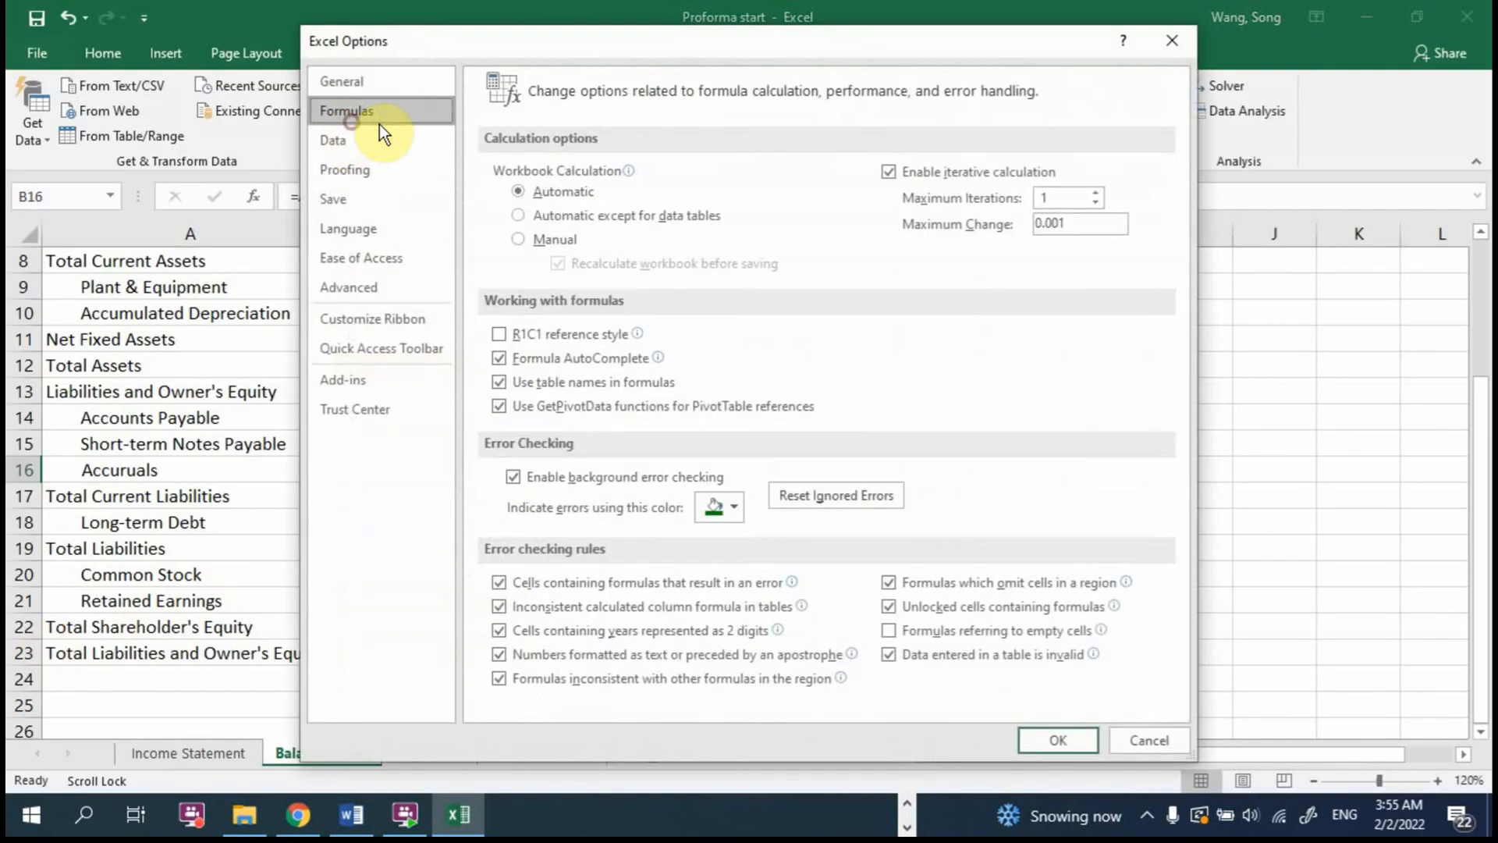
pyautogui.click(890, 171)
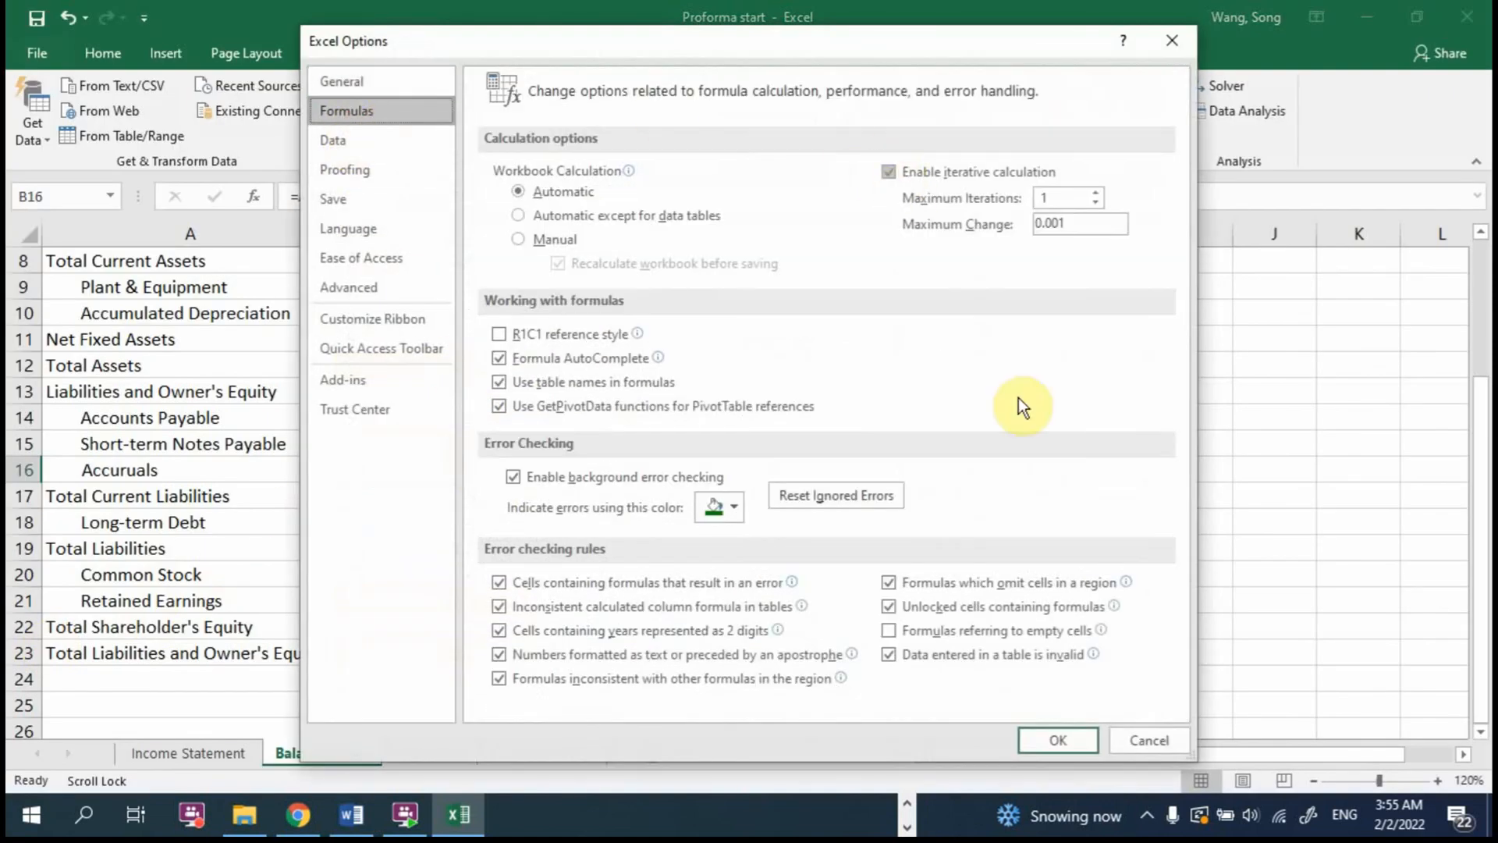
pyautogui.click(1063, 735)
# Step: Subtract the balance check from the 2017 Short-term Notes Payable formula in B15, making it =C15-B25
pyautogui.click(459, 438)
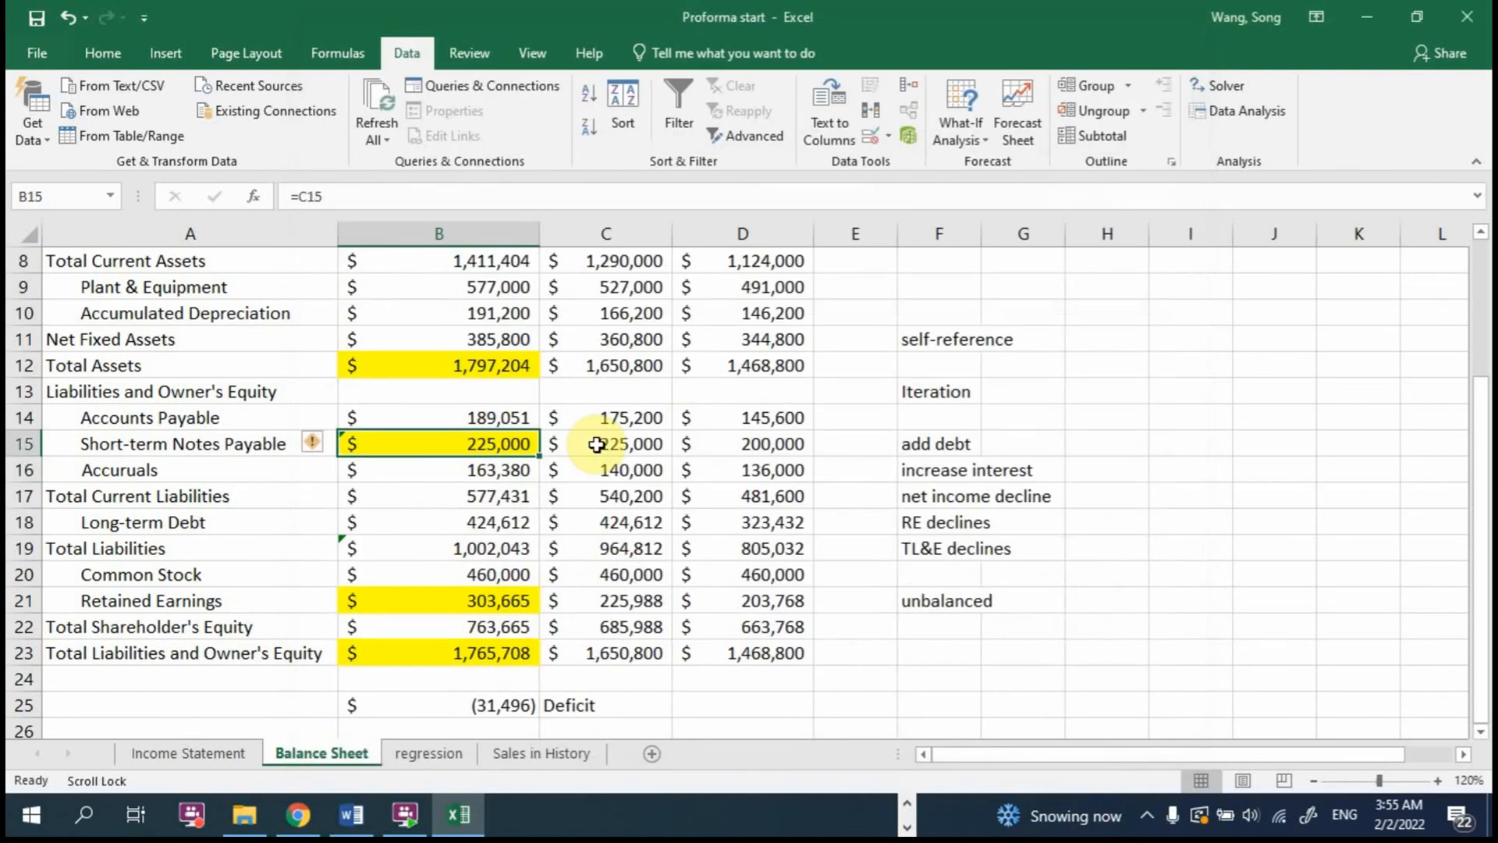
pyautogui.click(346, 196)
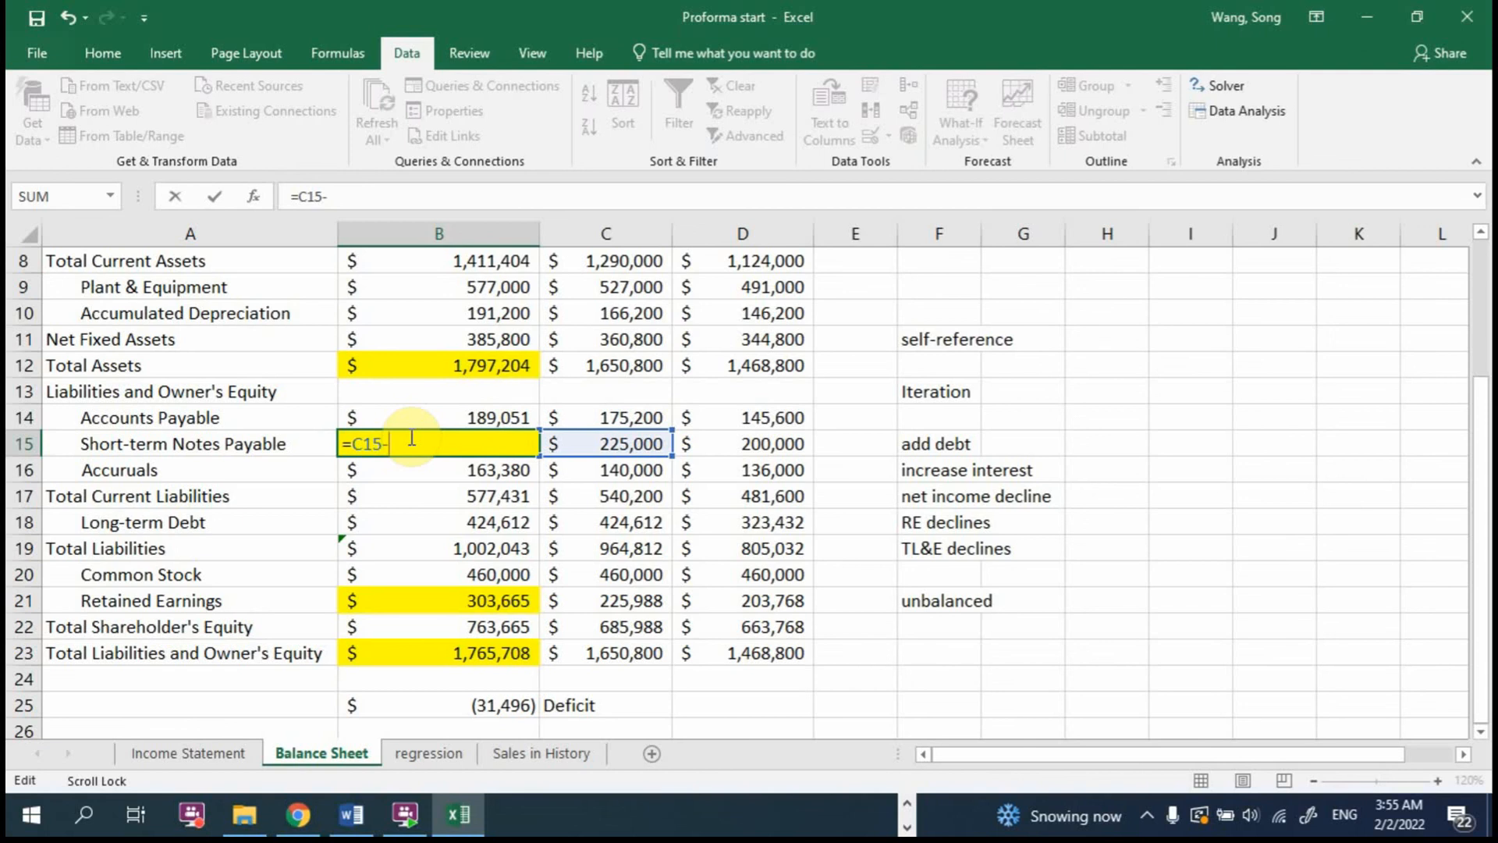
pyautogui.write('-')
pyautogui.click(503, 706)
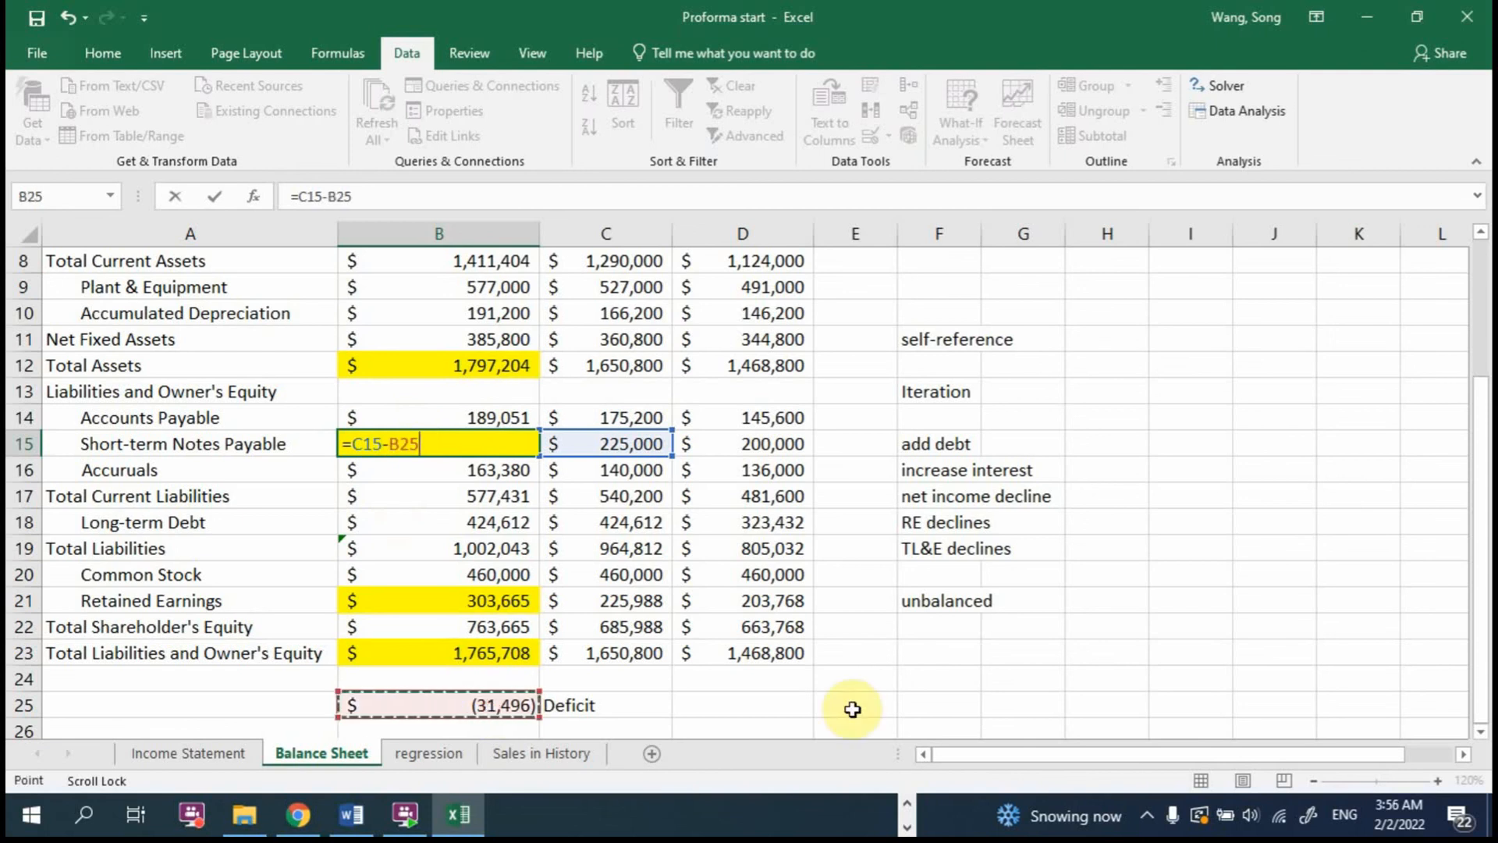
pyautogui.press('Return')
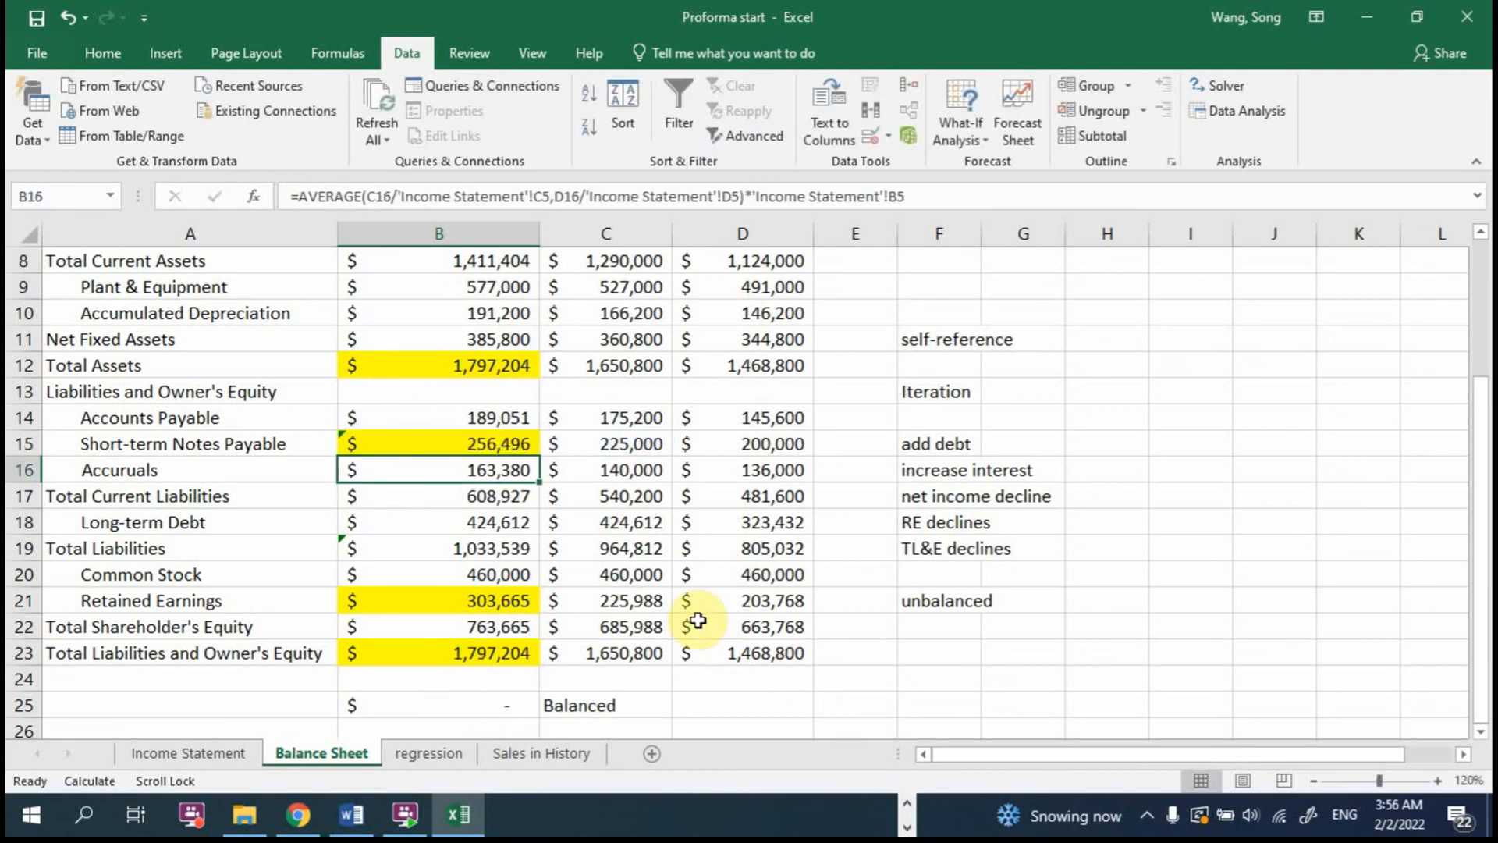